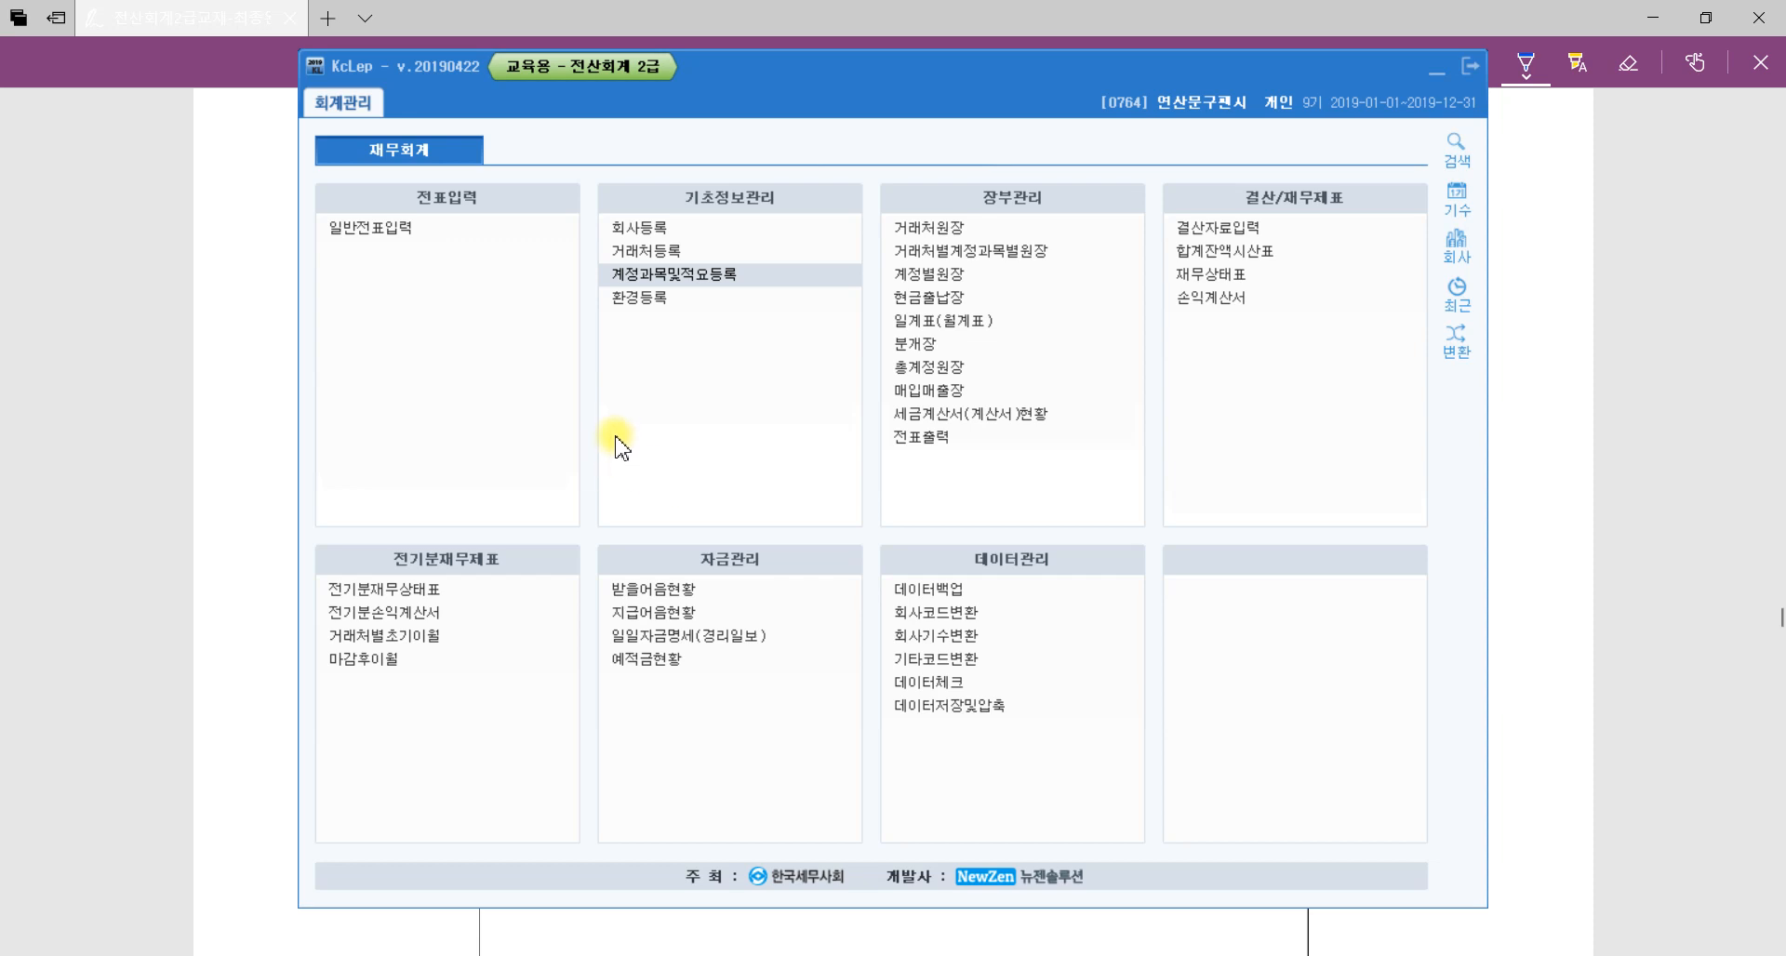
# In the exam PDF, underline the company name 연산문구팬시 and its business description above 문제1.
pyautogui.click(244, 534)
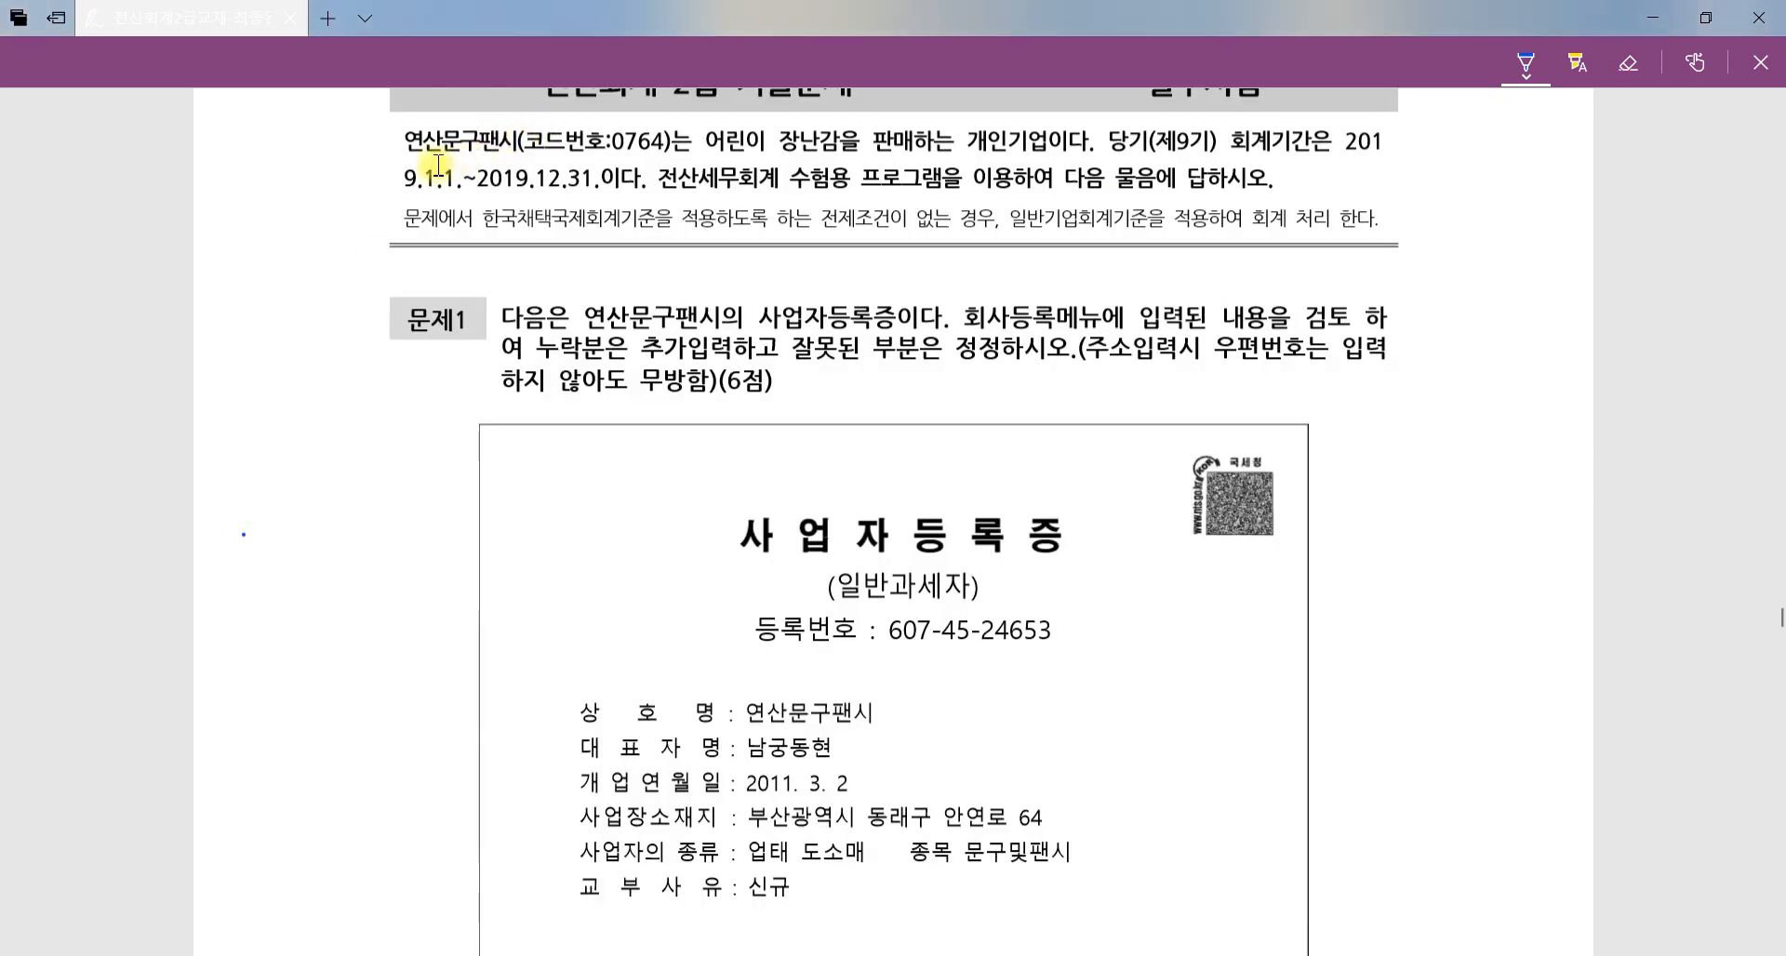
pyautogui.moveTo(406, 163); pyautogui.dragTo(511, 162)
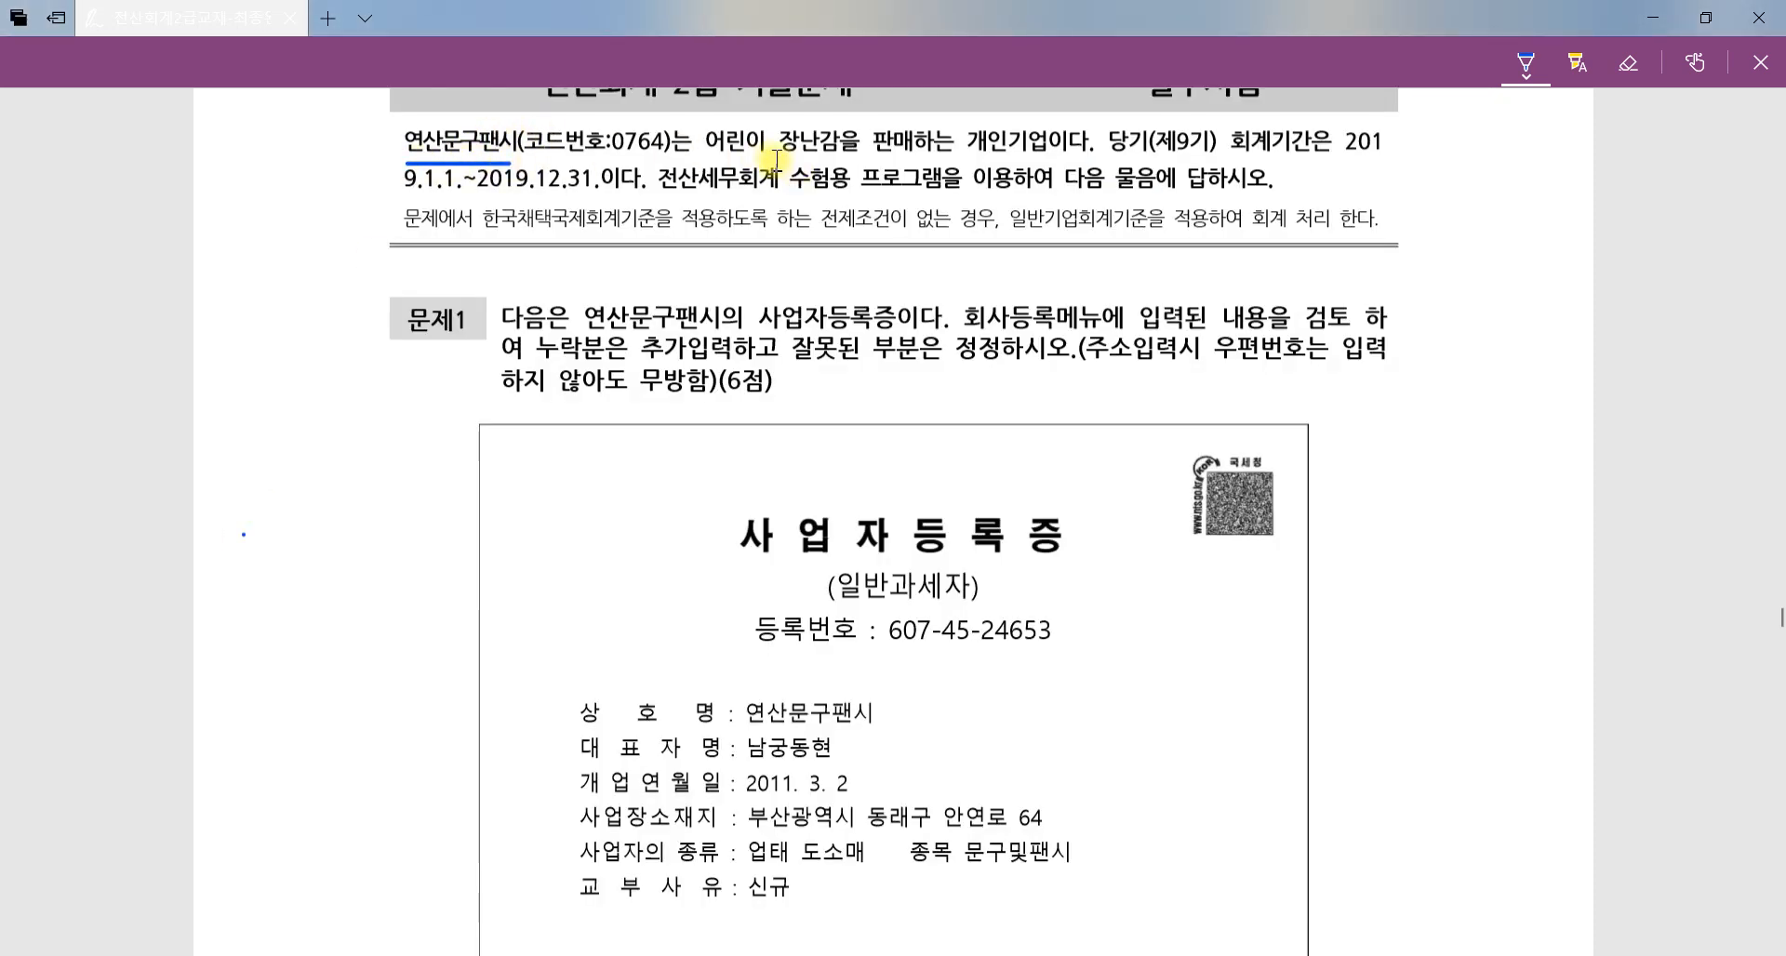
pyautogui.moveTo(772, 162); pyautogui.dragTo(1069, 164)
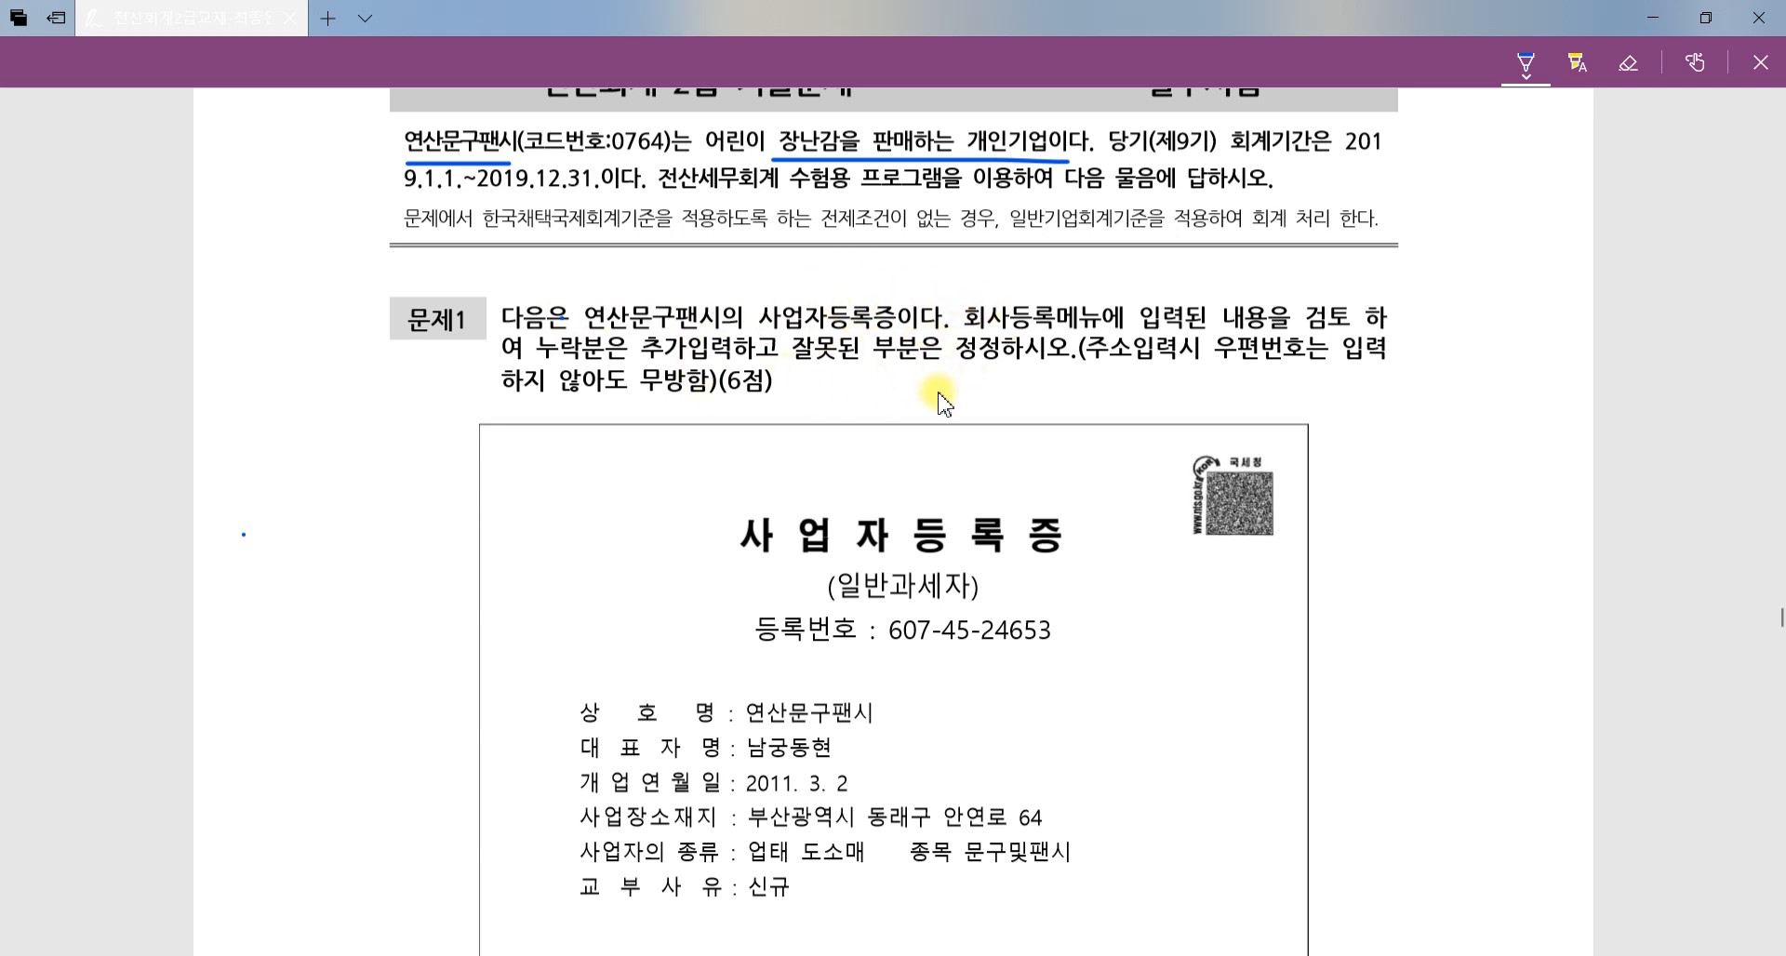
pyautogui.scroll(-3, 939, 400)
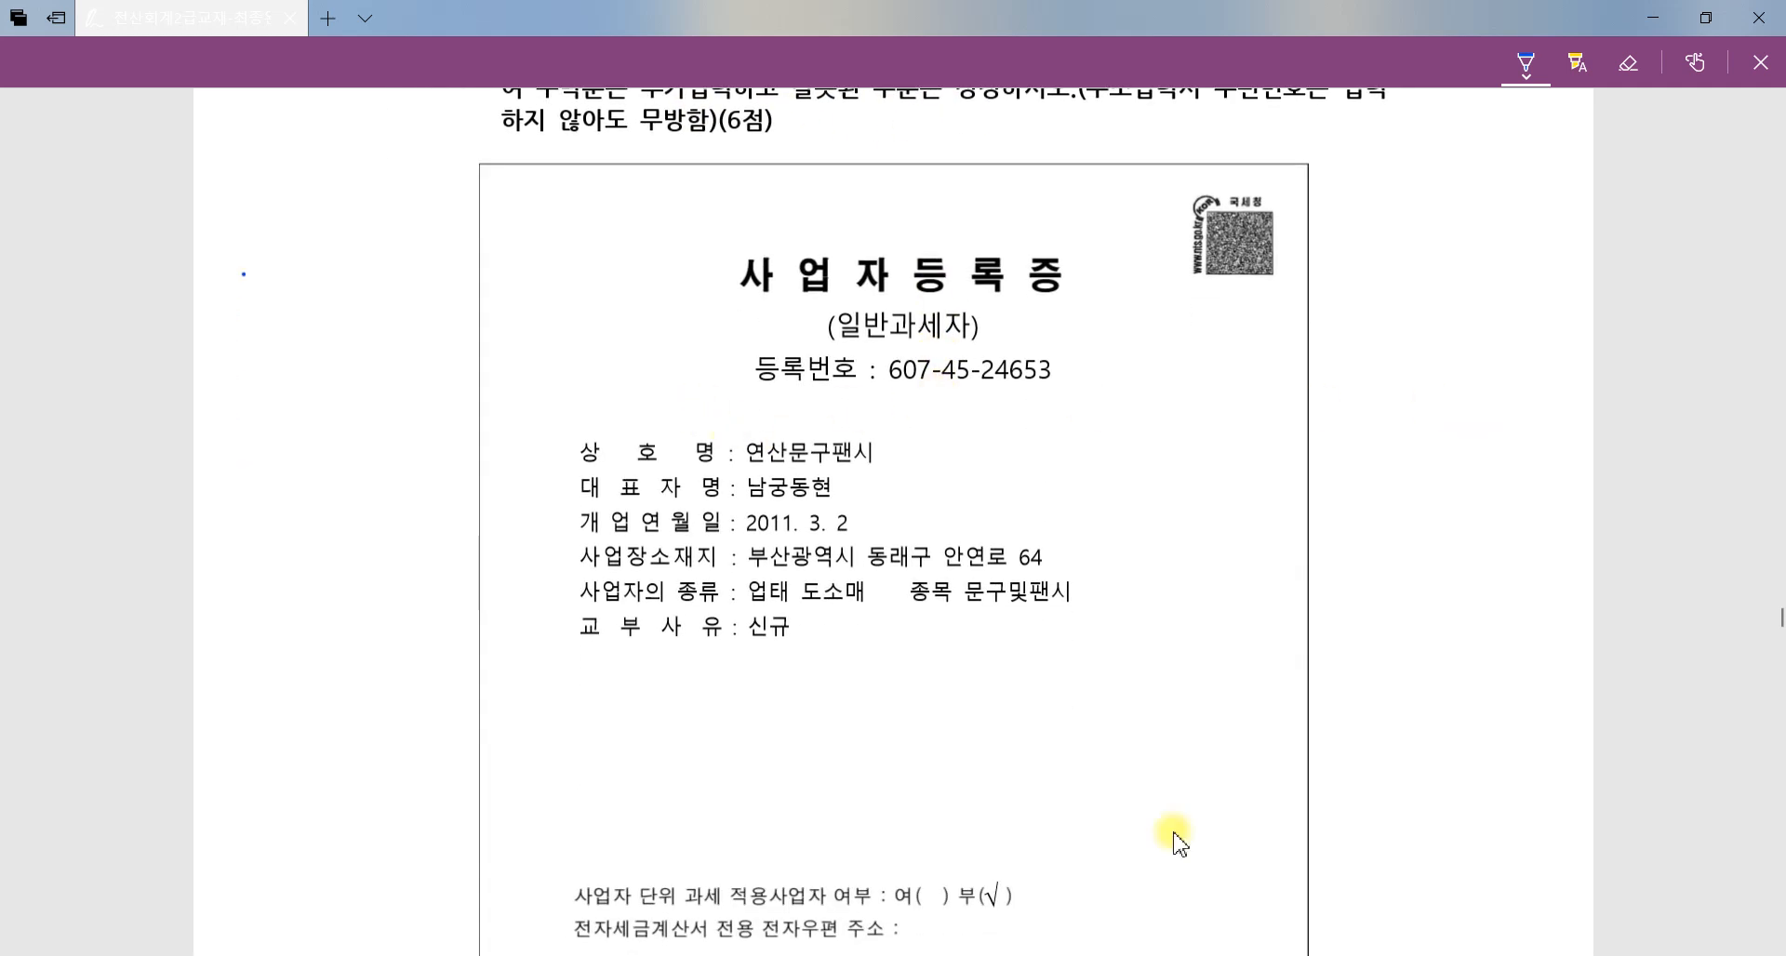
# Switch to KcLep's 회사등록 and correct 연산문구팬시's business registration number to match the certificate in the exam PDF.
pyautogui.hotkey('alt', 'Tab')
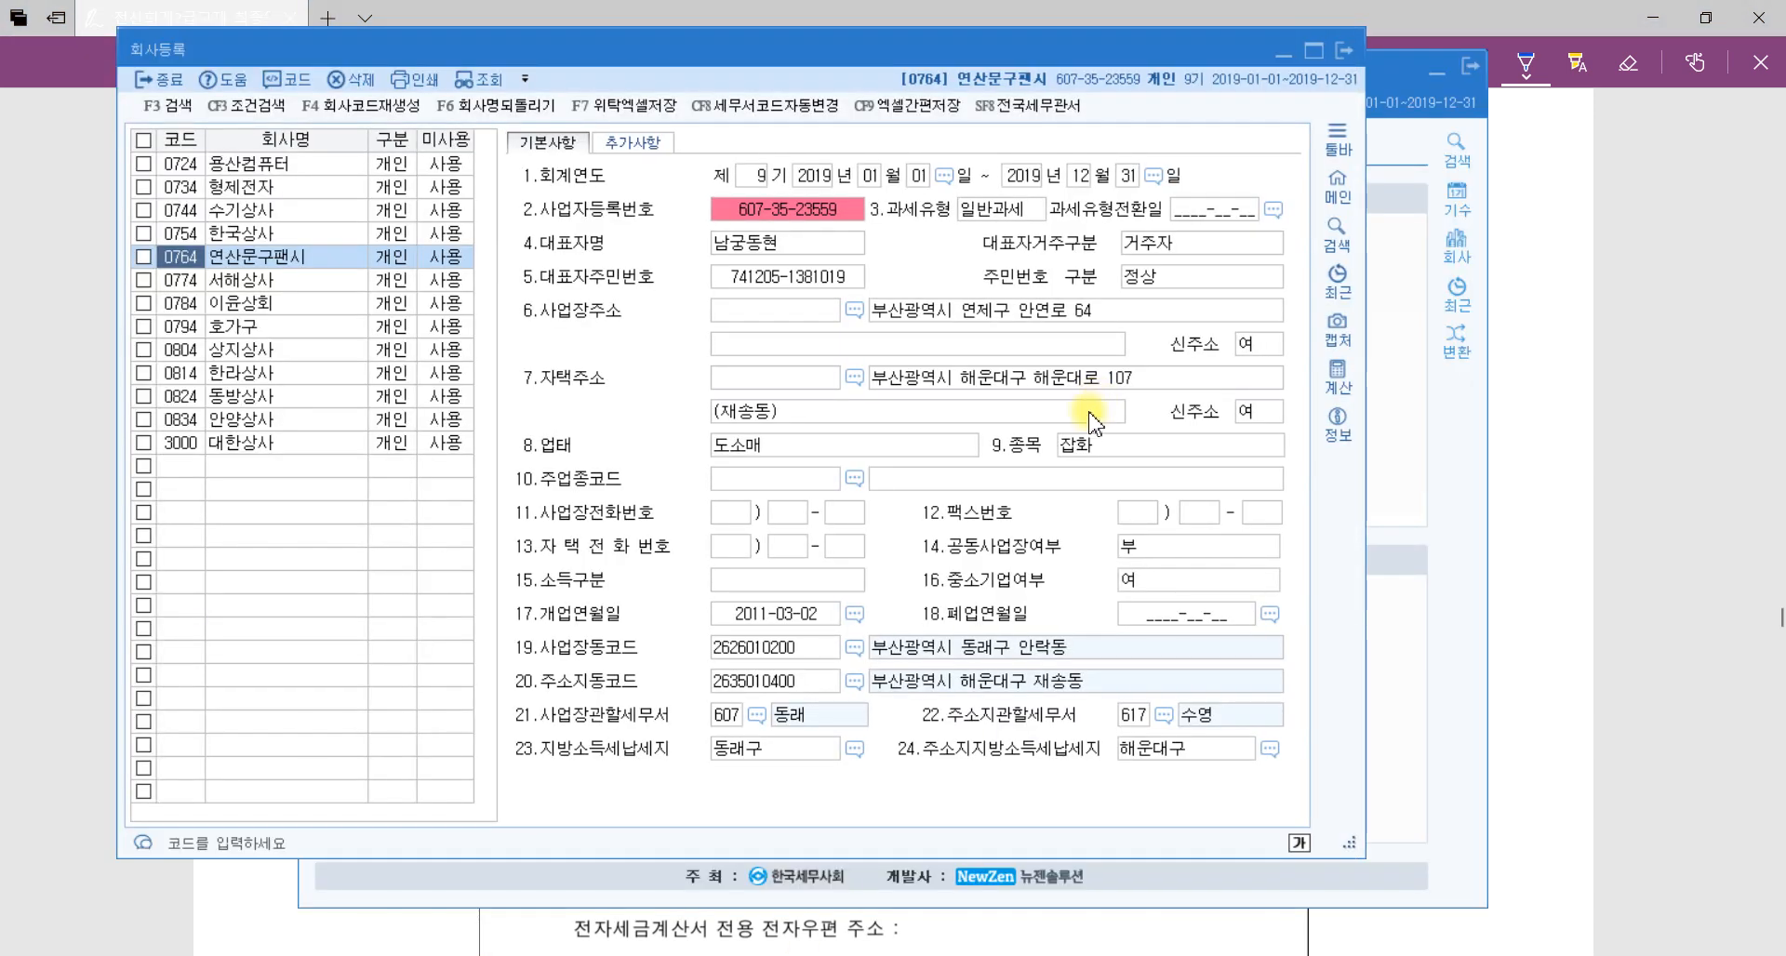
pyautogui.click(805, 215)
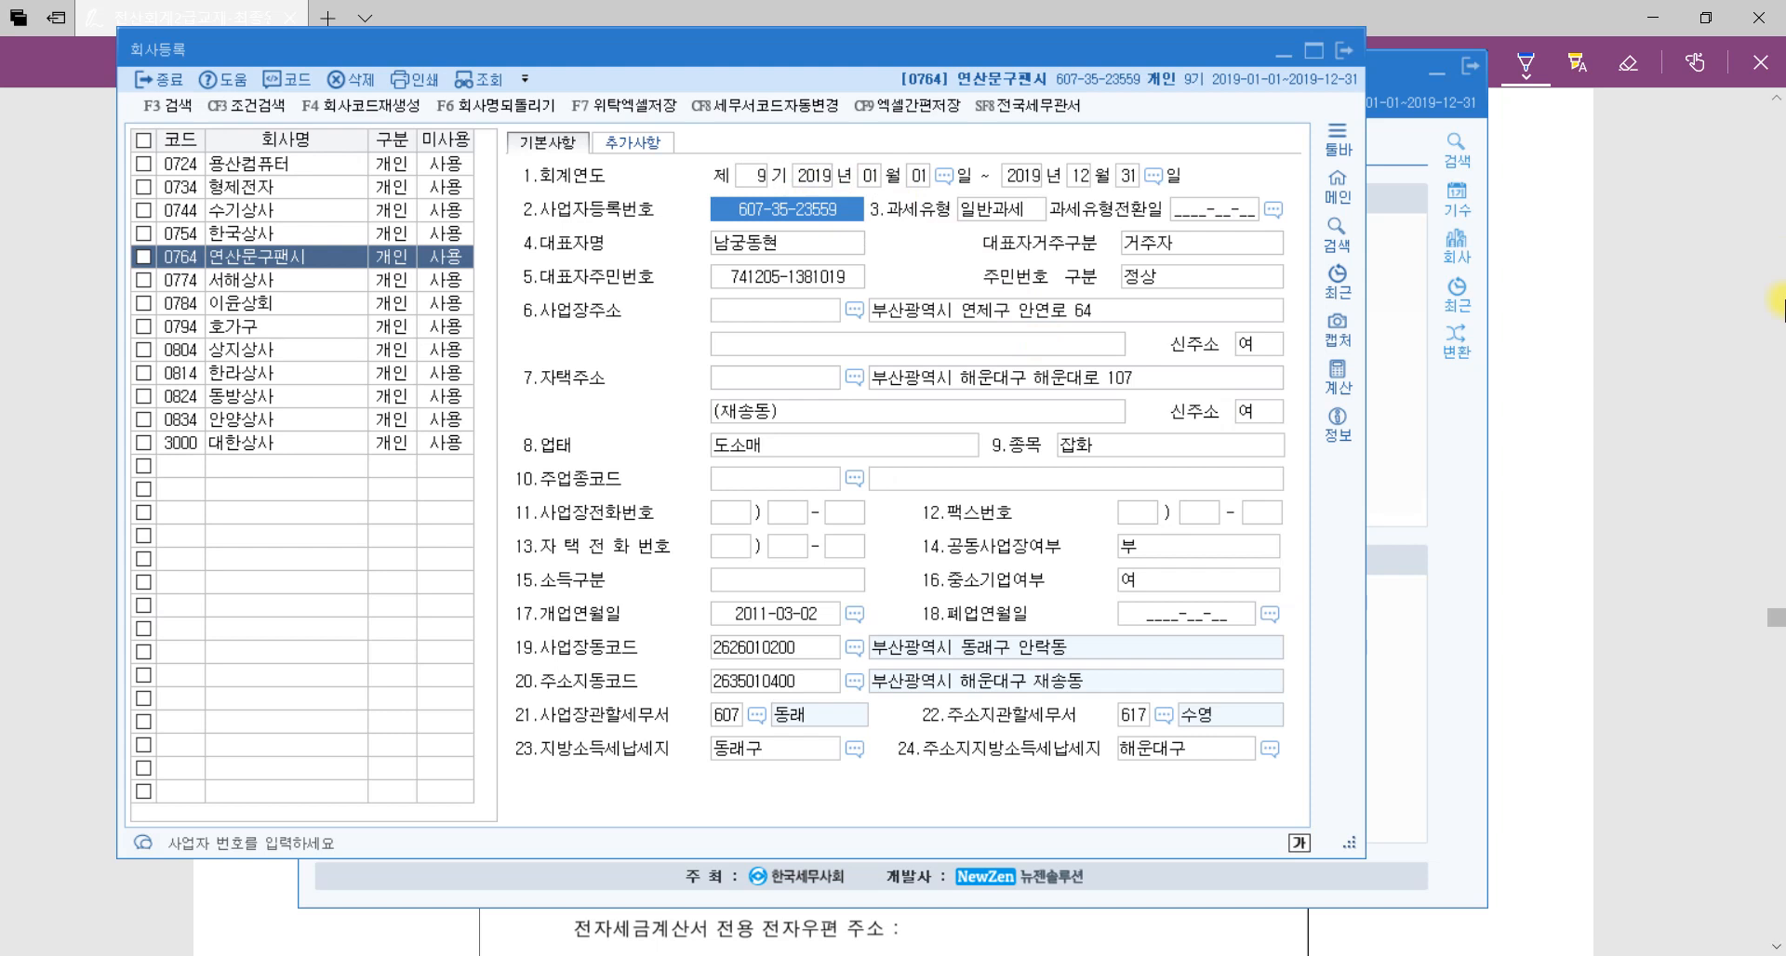
pyautogui.click(1611, 479)
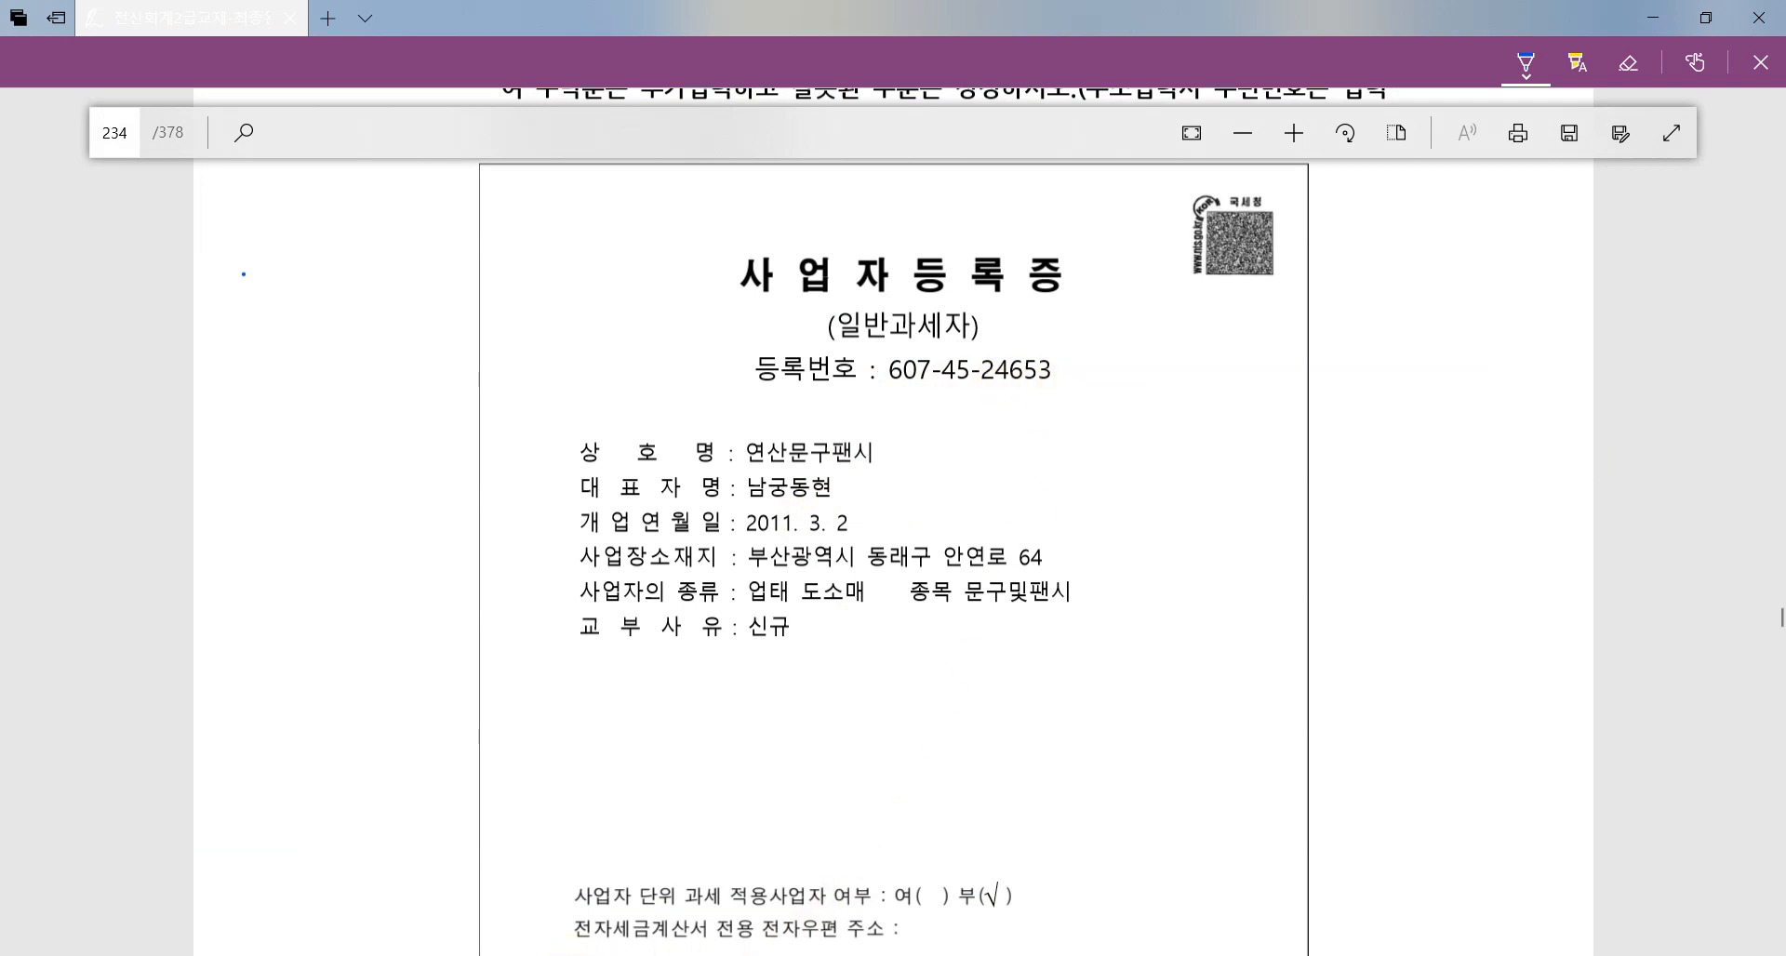
pyautogui.click(602, 955)
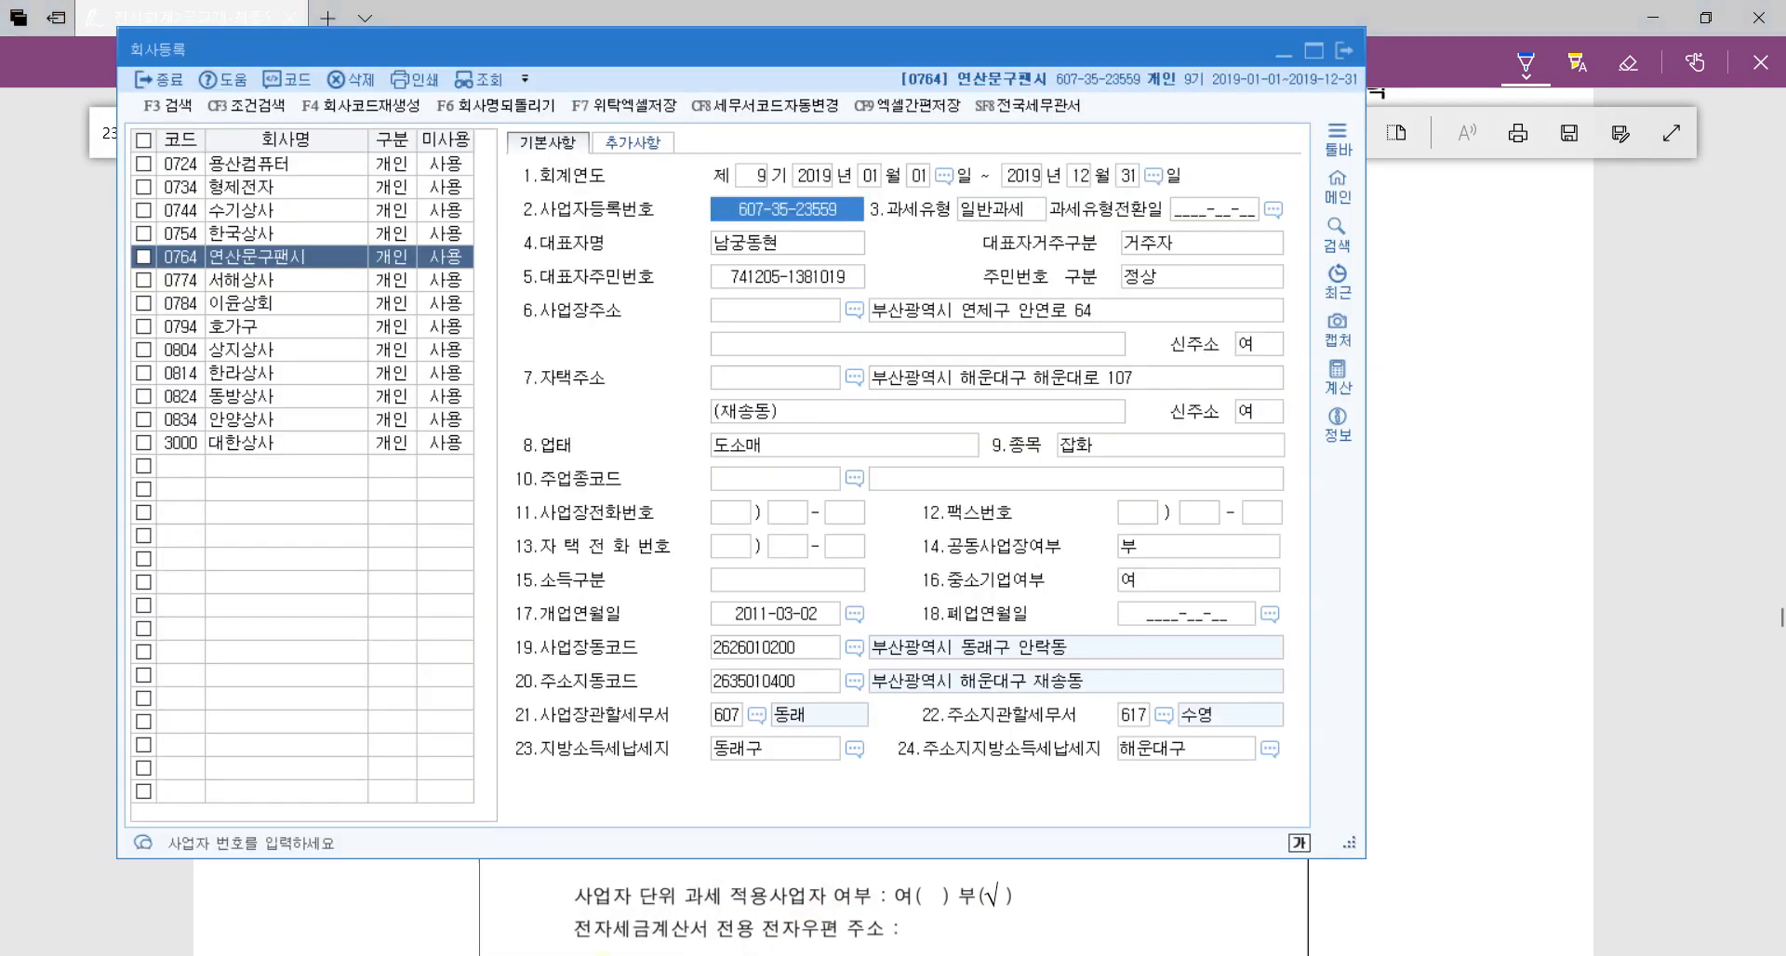
pyautogui.click(811, 220)
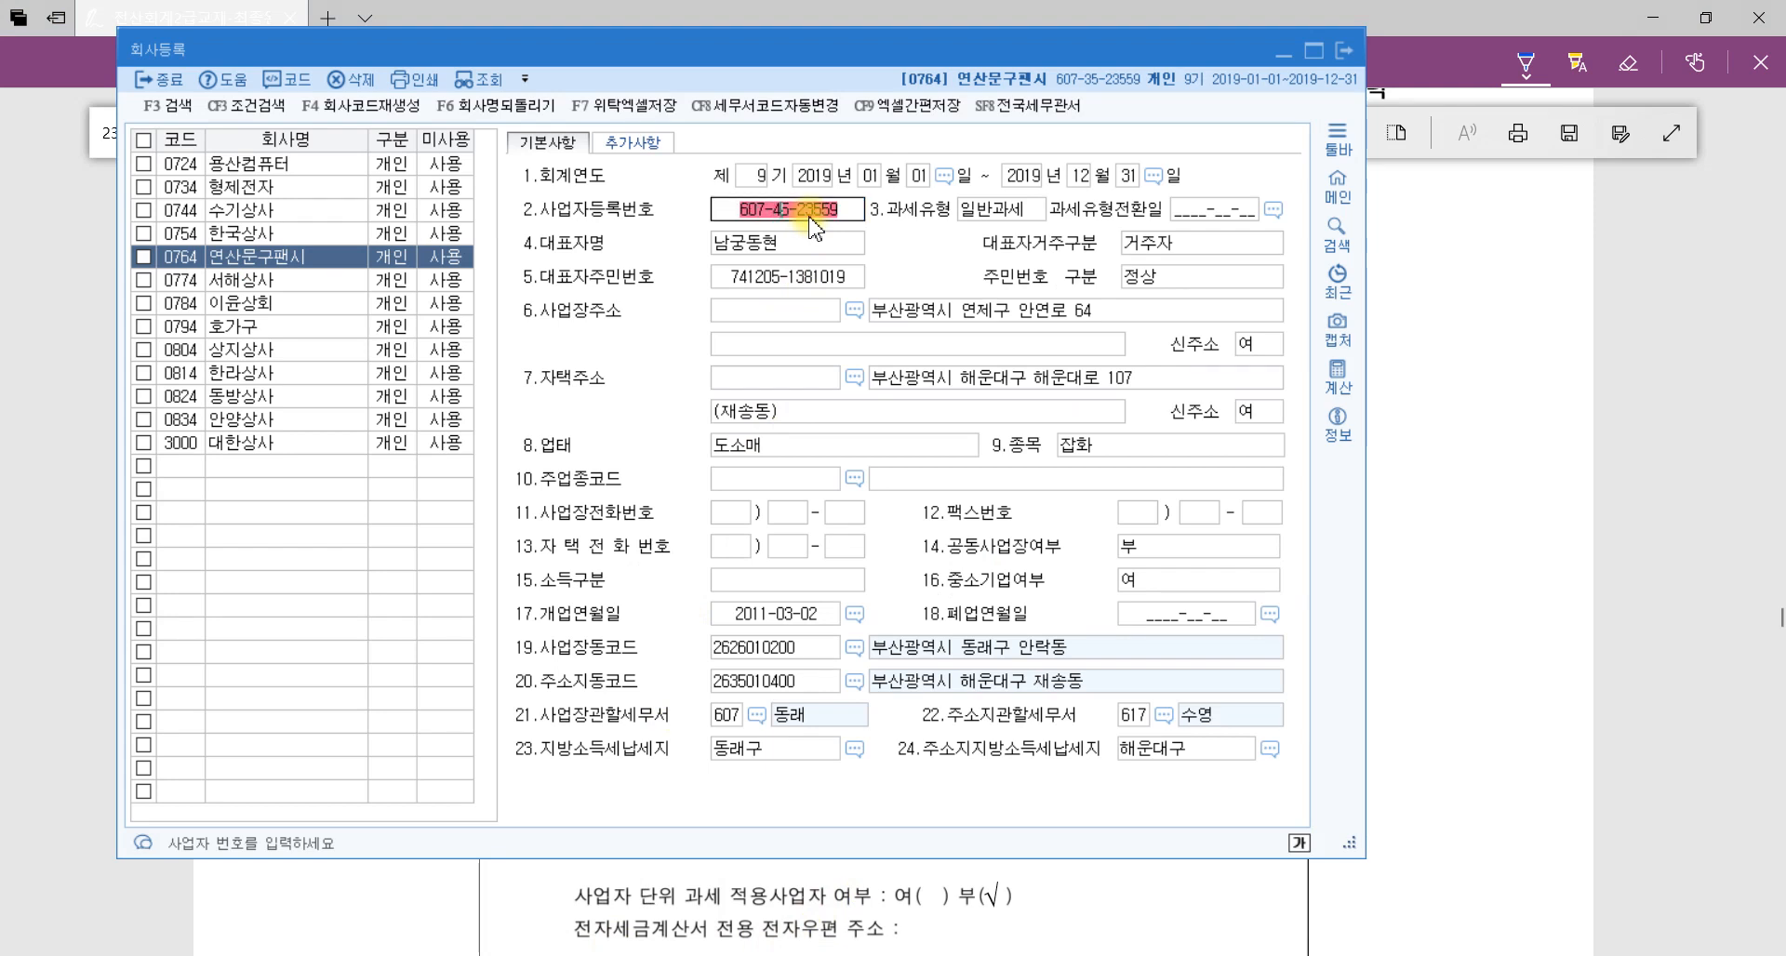
pyautogui.write('3')
pyautogui.press('Return')
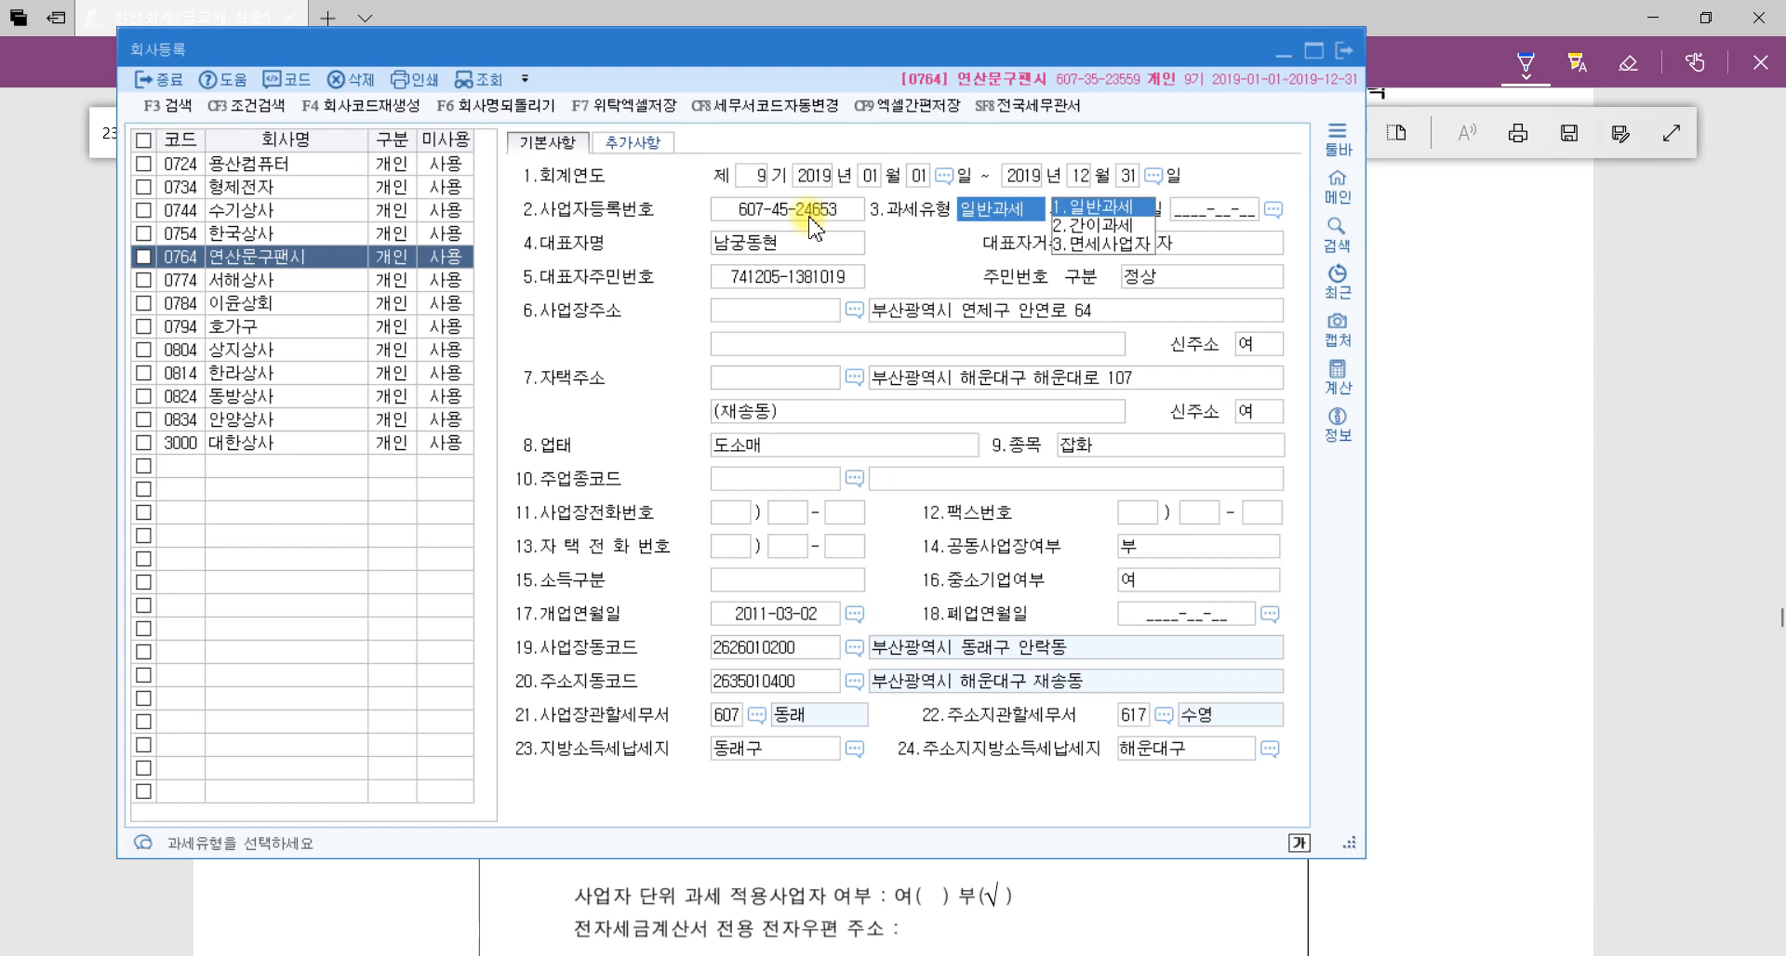
# Check the opening date and business type against the certificate, and set 종목 to 문구및팬시.
pyautogui.click(1463, 497)
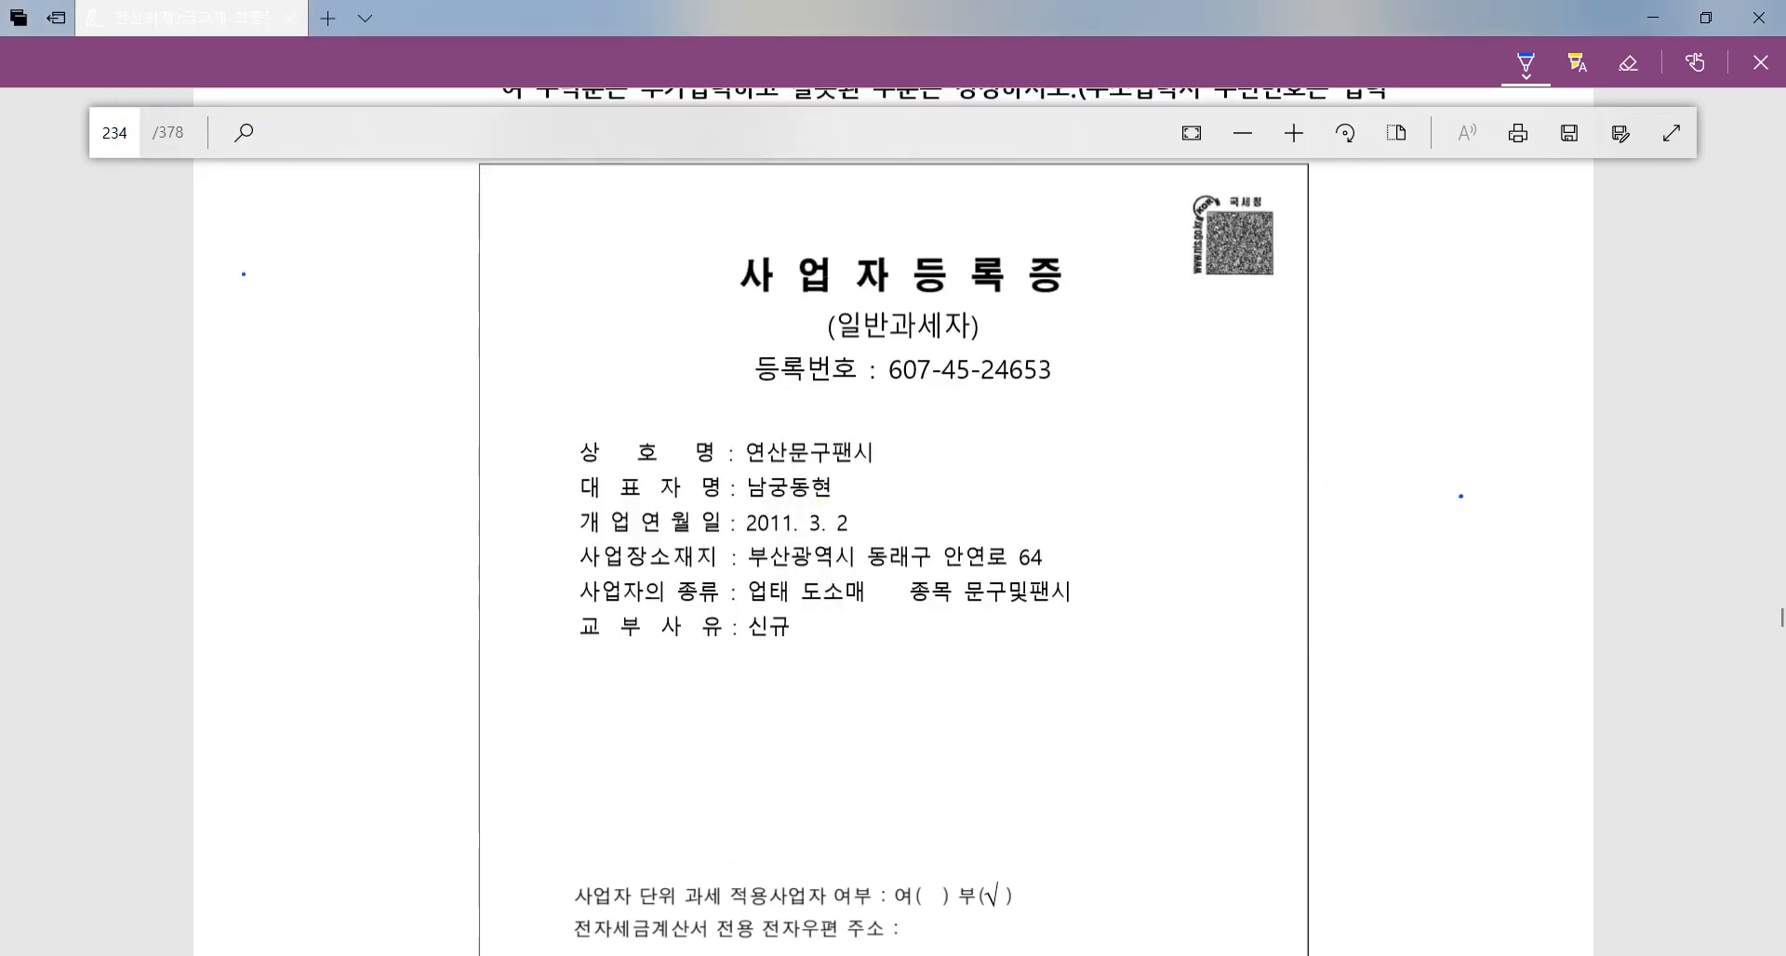
pyautogui.hotkey('alt', 'Tab')
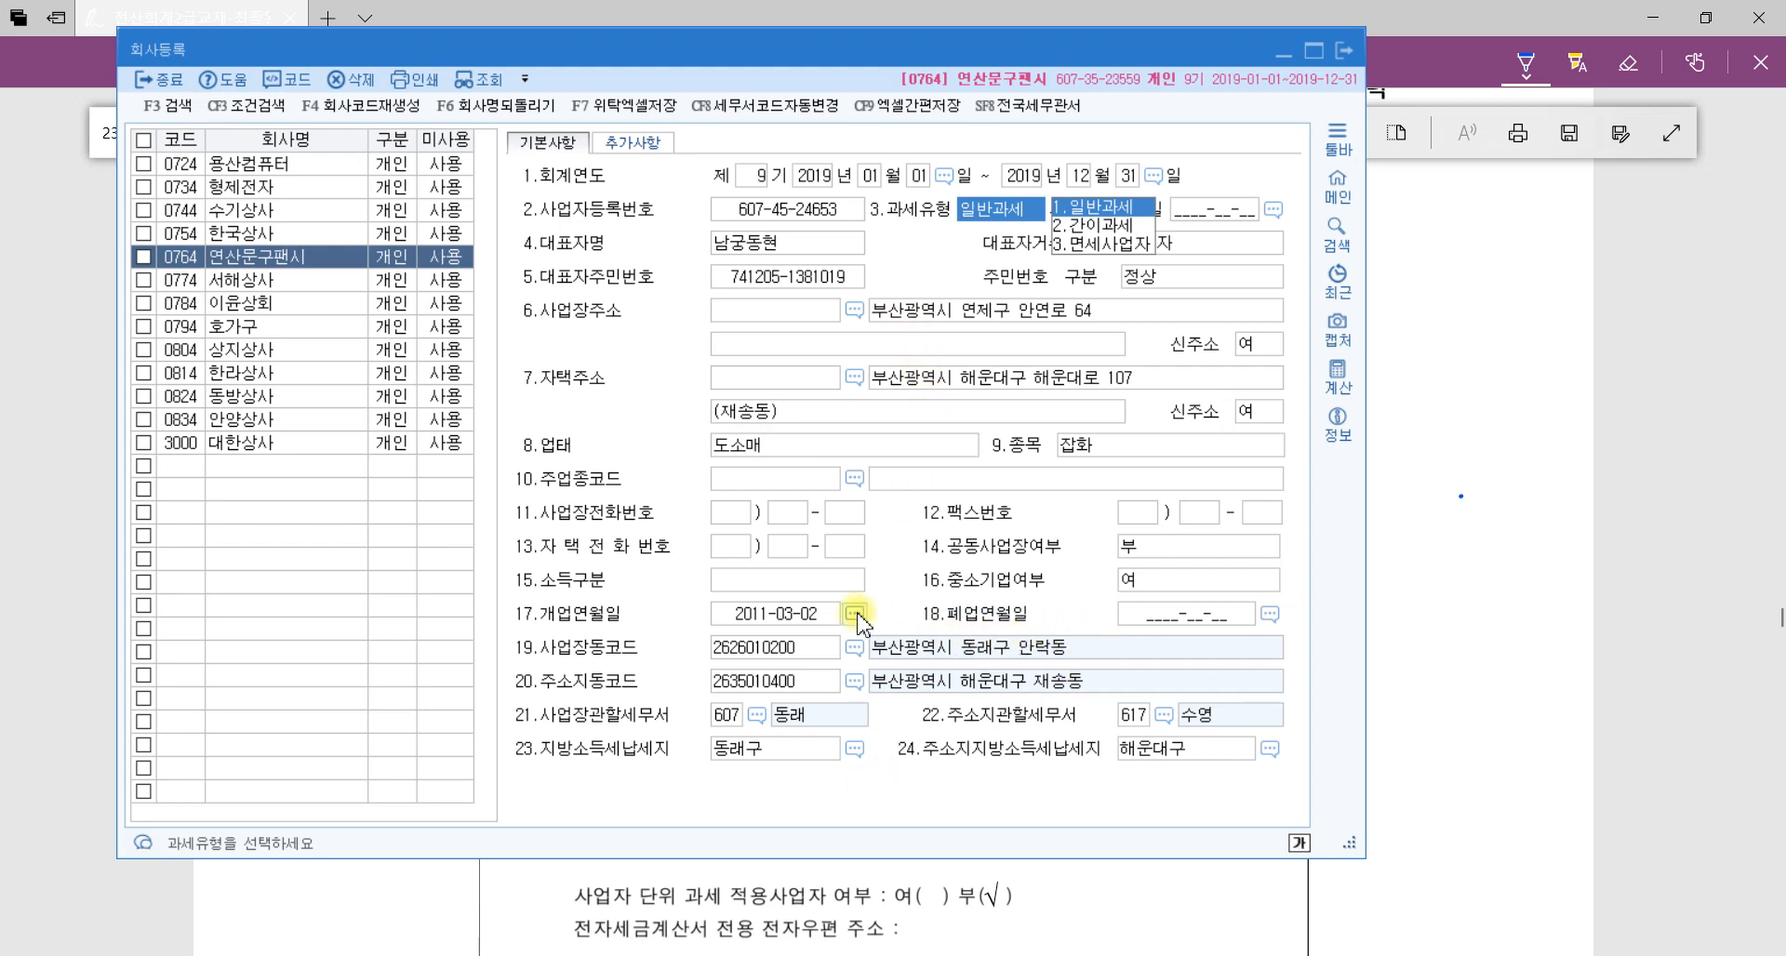
pyautogui.click(806, 620)
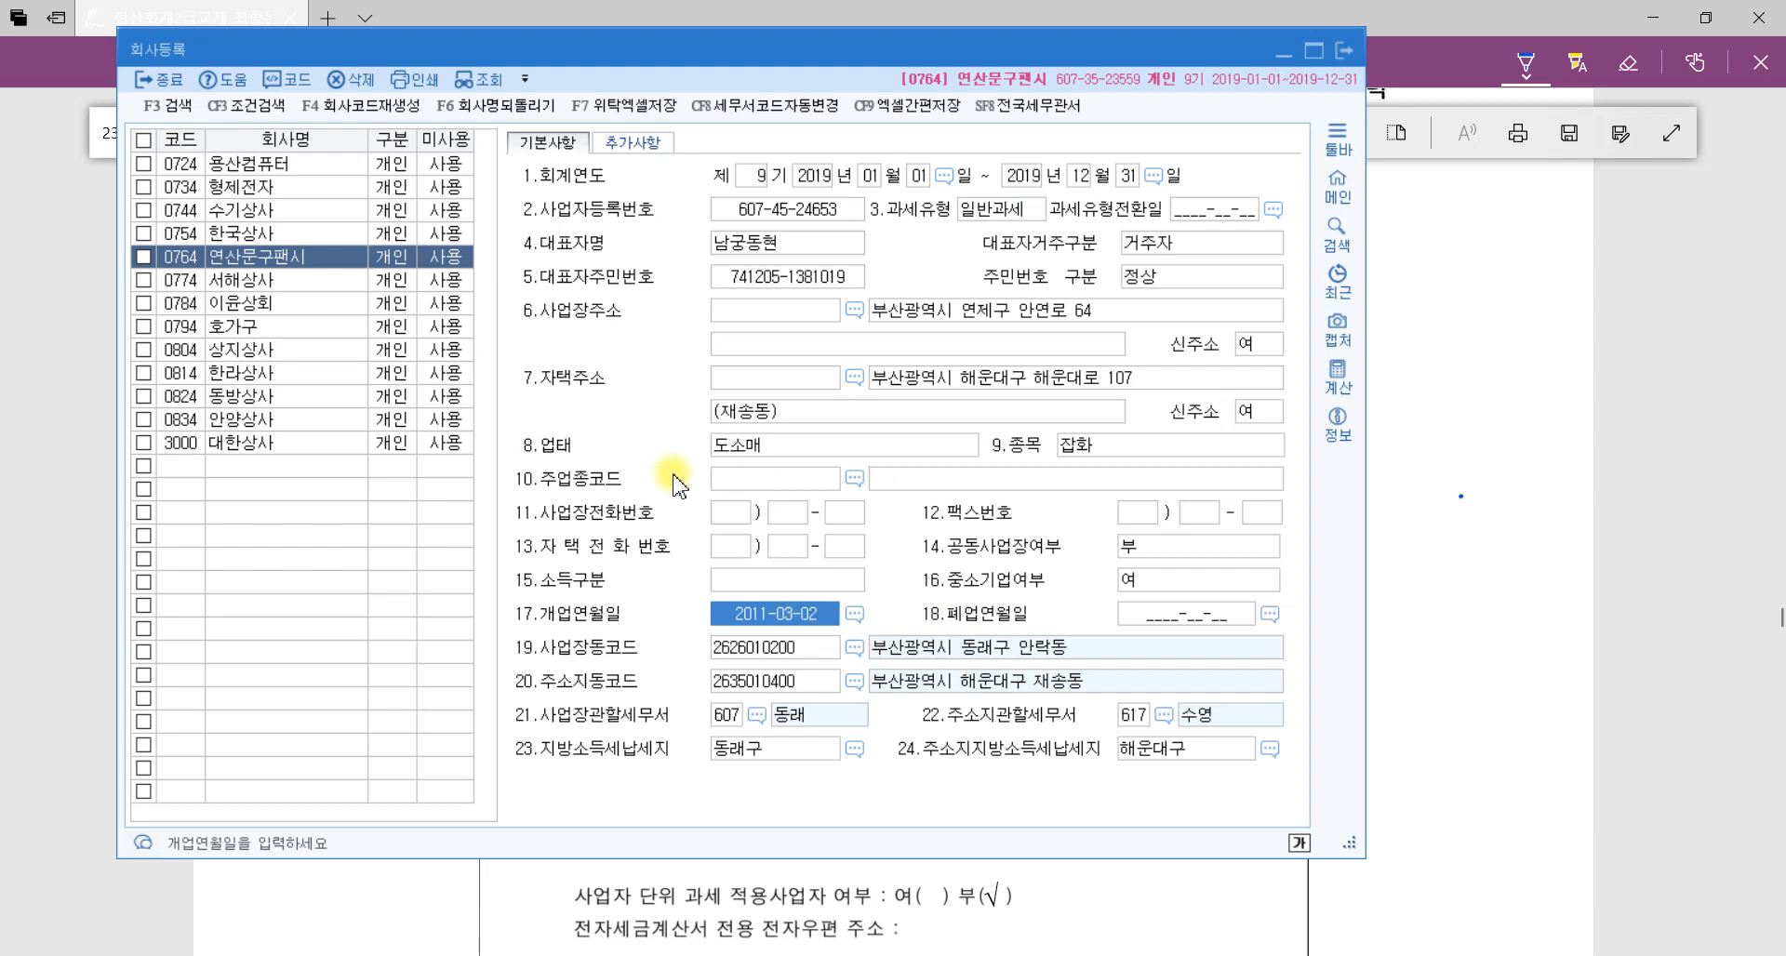
pyautogui.click(789, 446)
pyautogui.click(1174, 453)
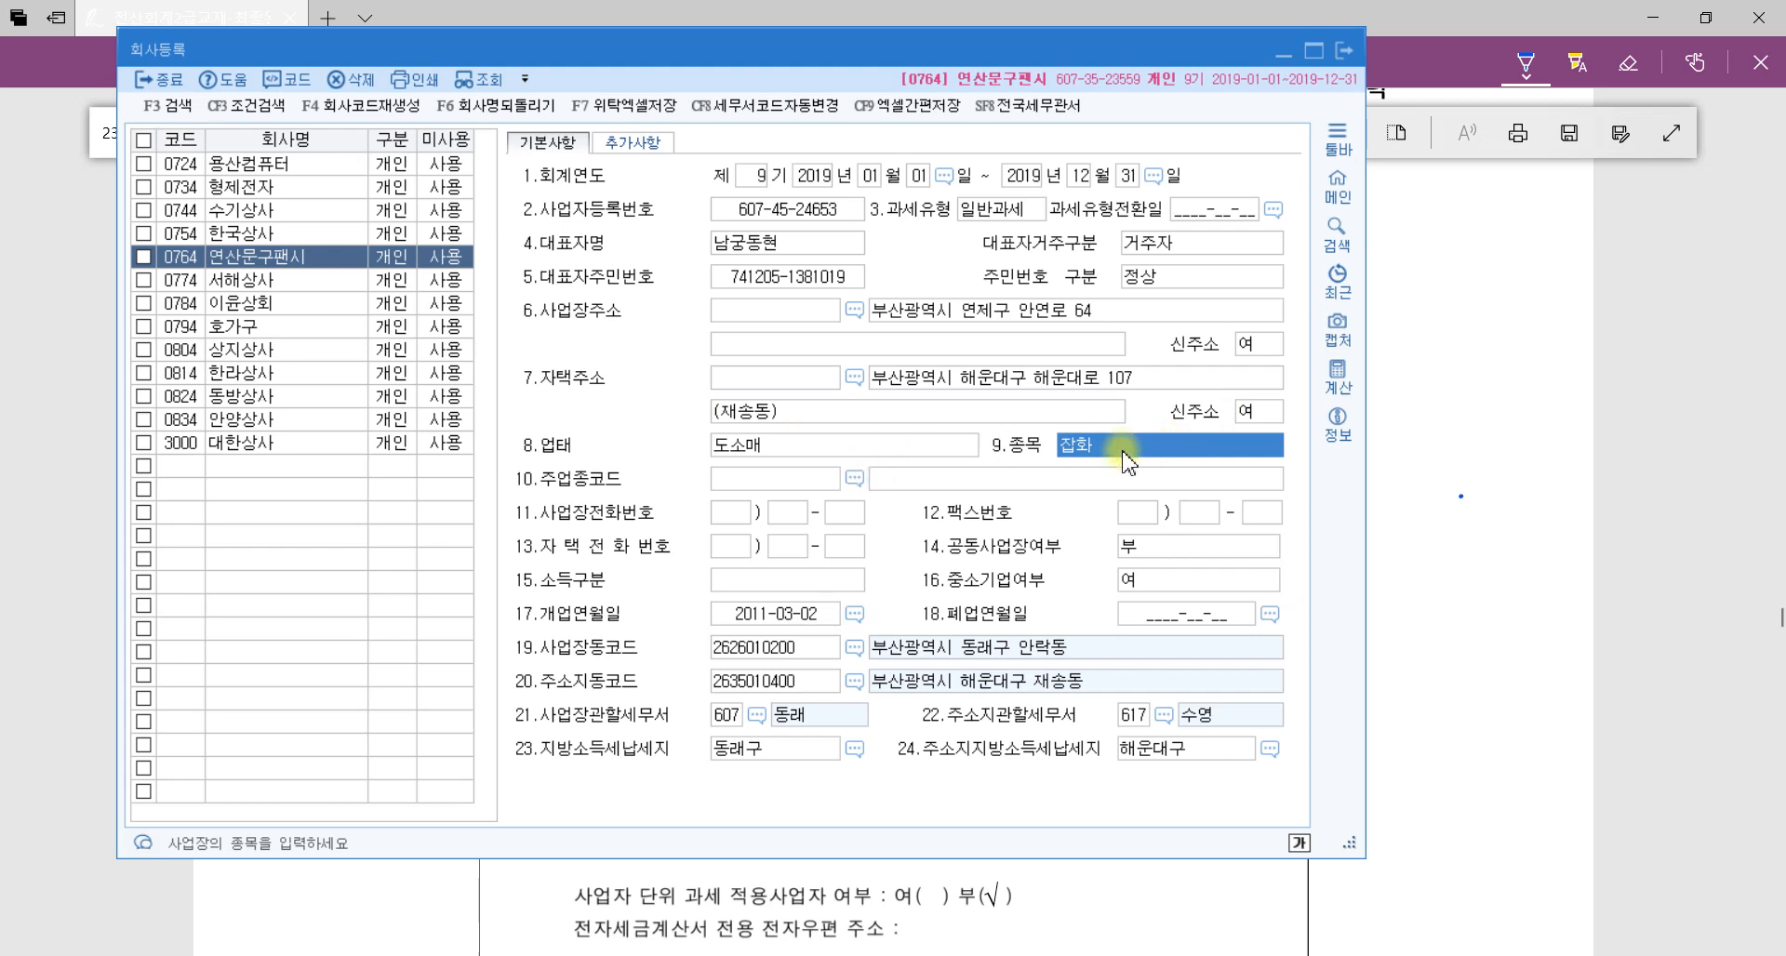
pyautogui.write('문구및팬')
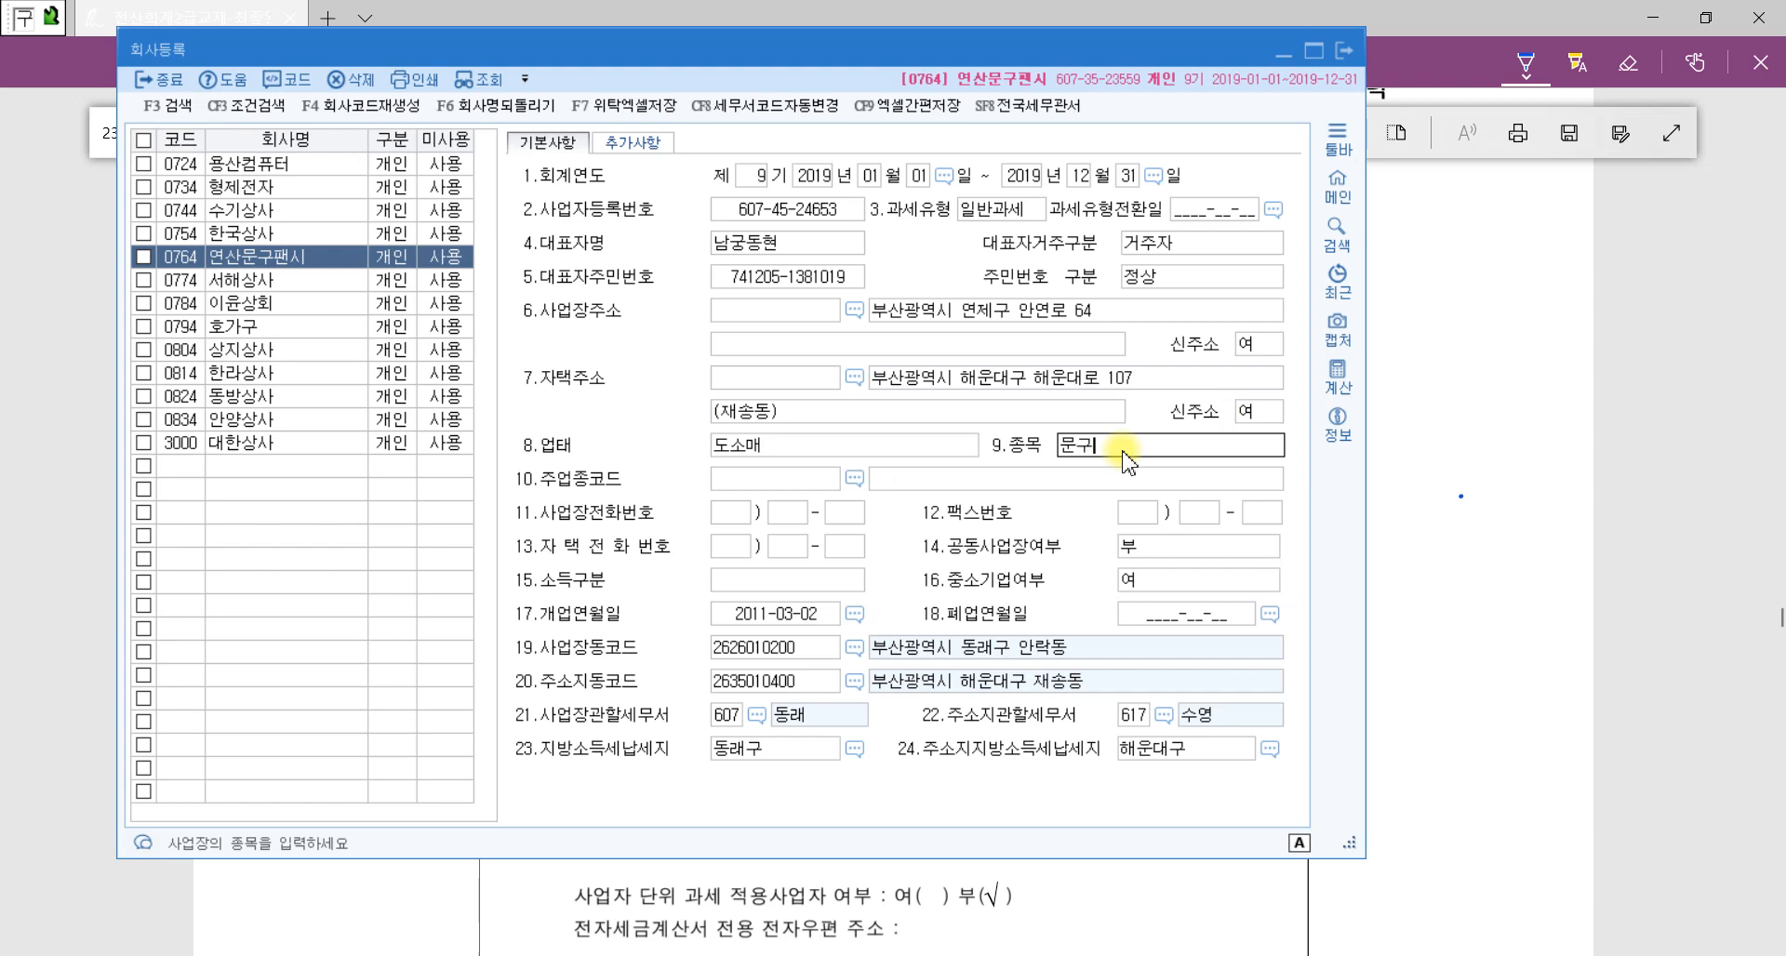
pyautogui.write('시')
pyautogui.press('Return')
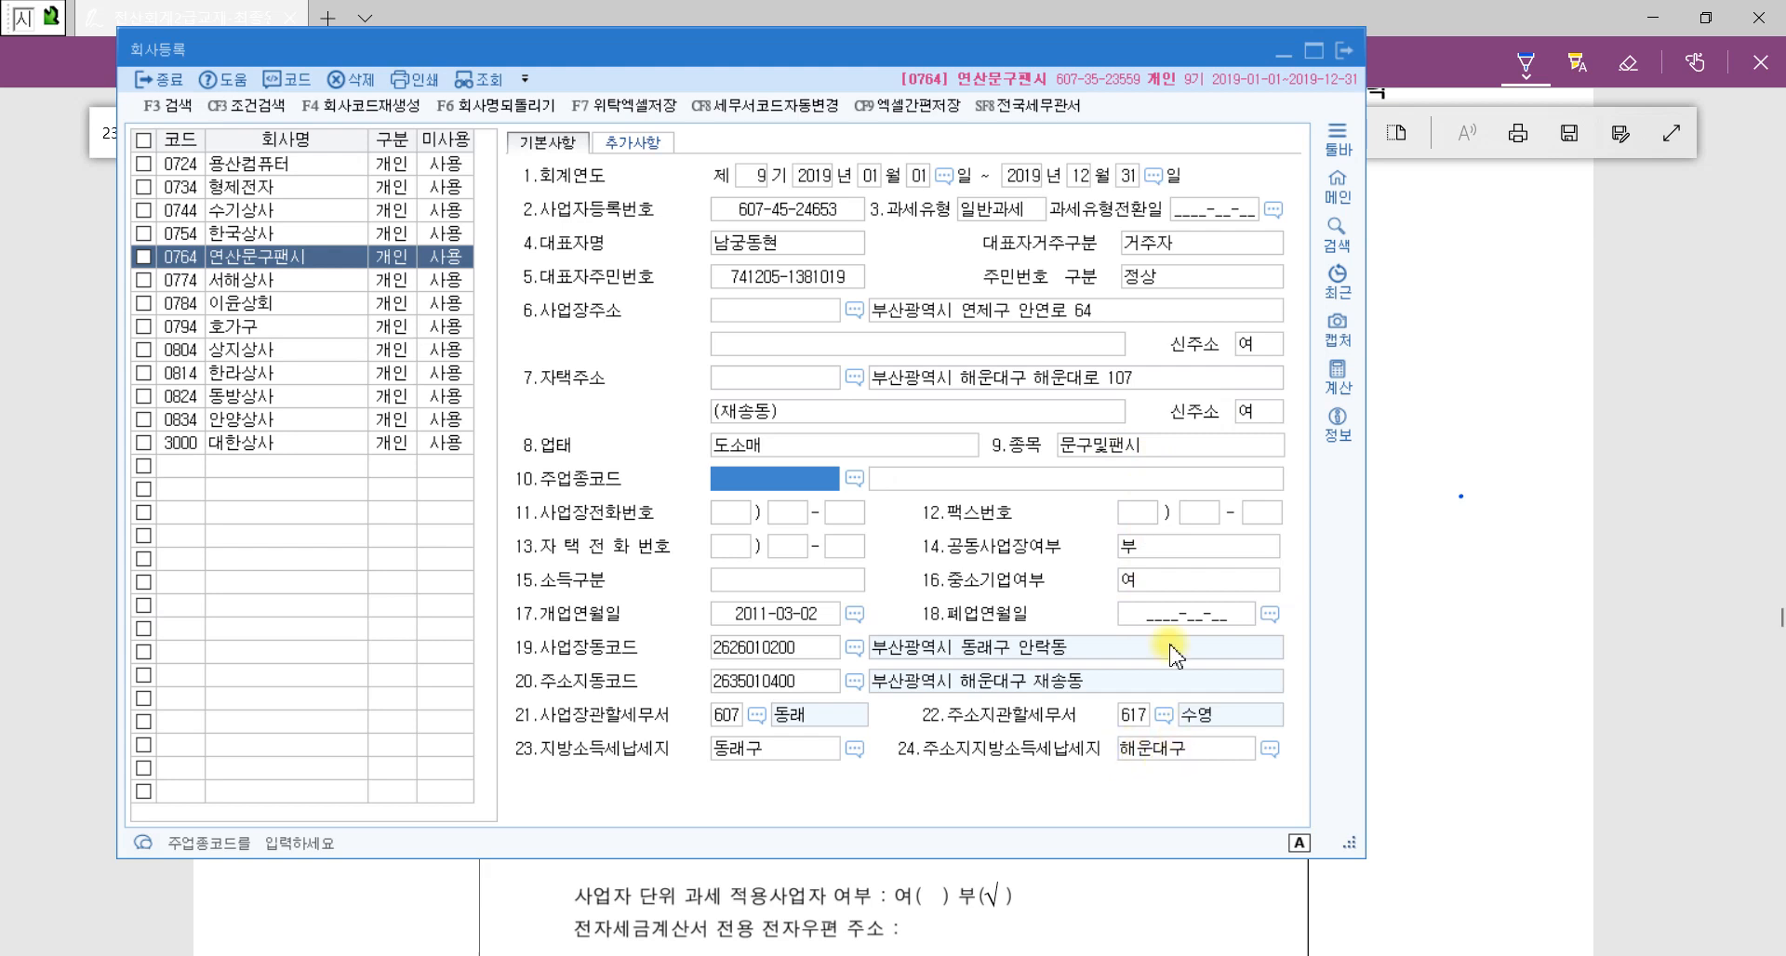
# Review the corrected fields and replace the 사업장주소 with the business address from the certificate.
pyautogui.click(808, 212)
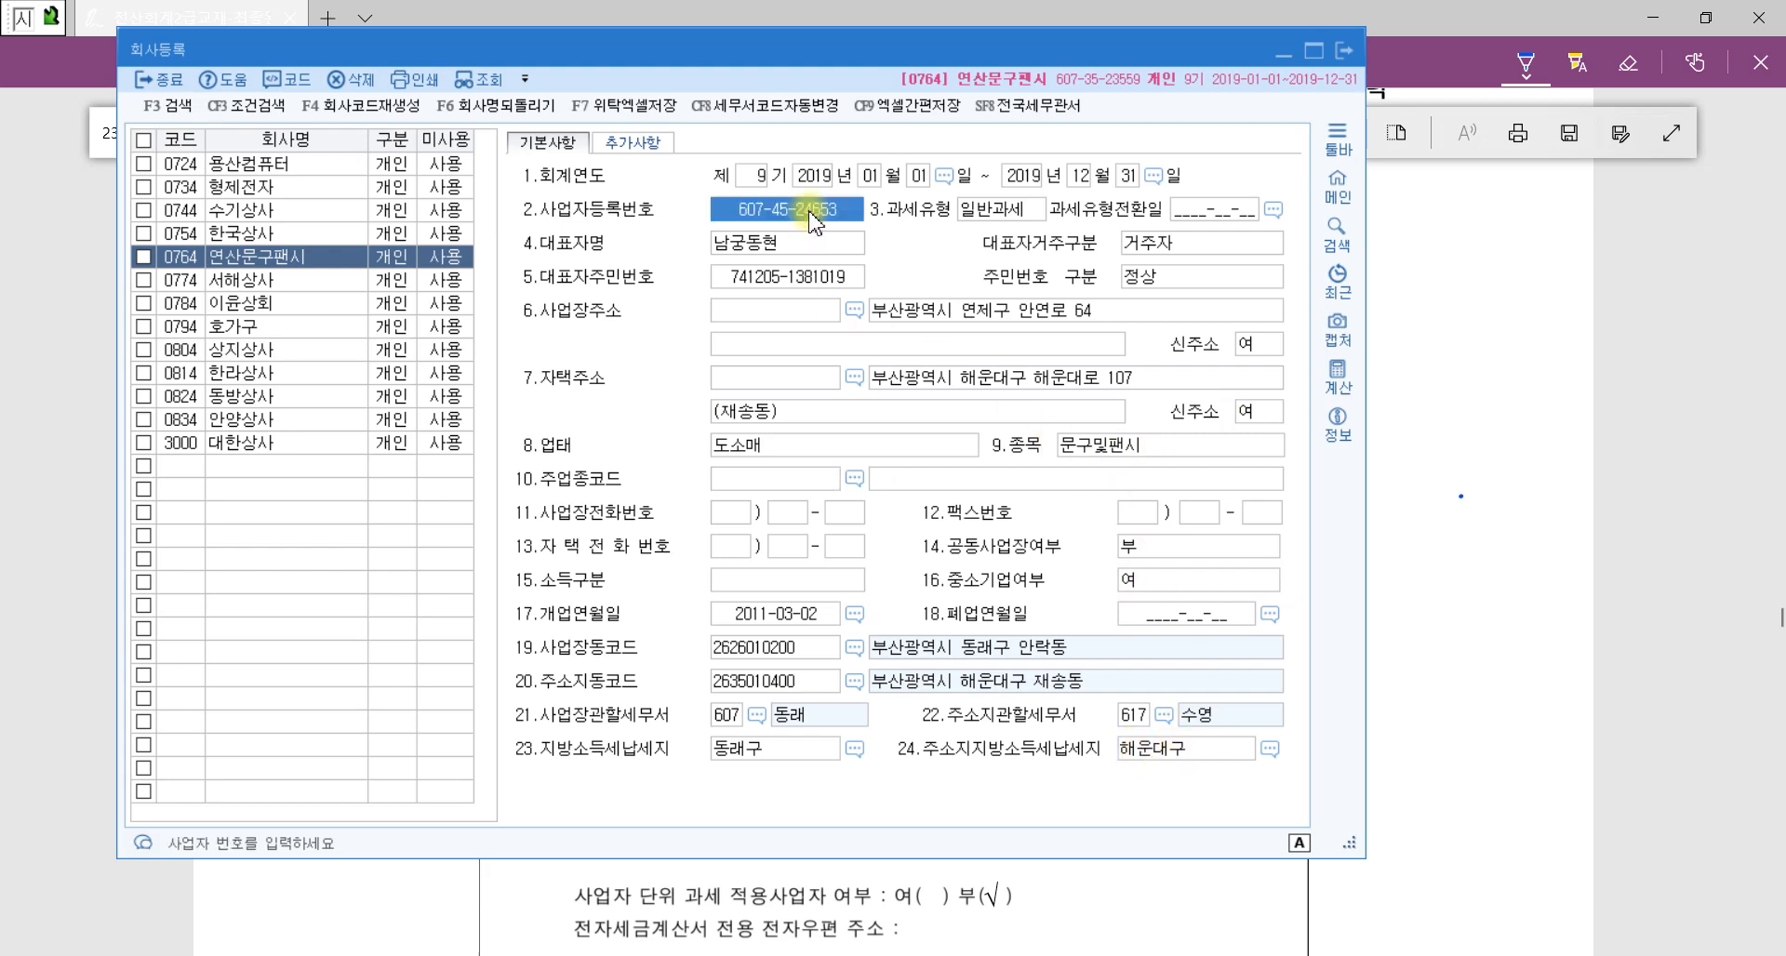
pyautogui.click(1119, 450)
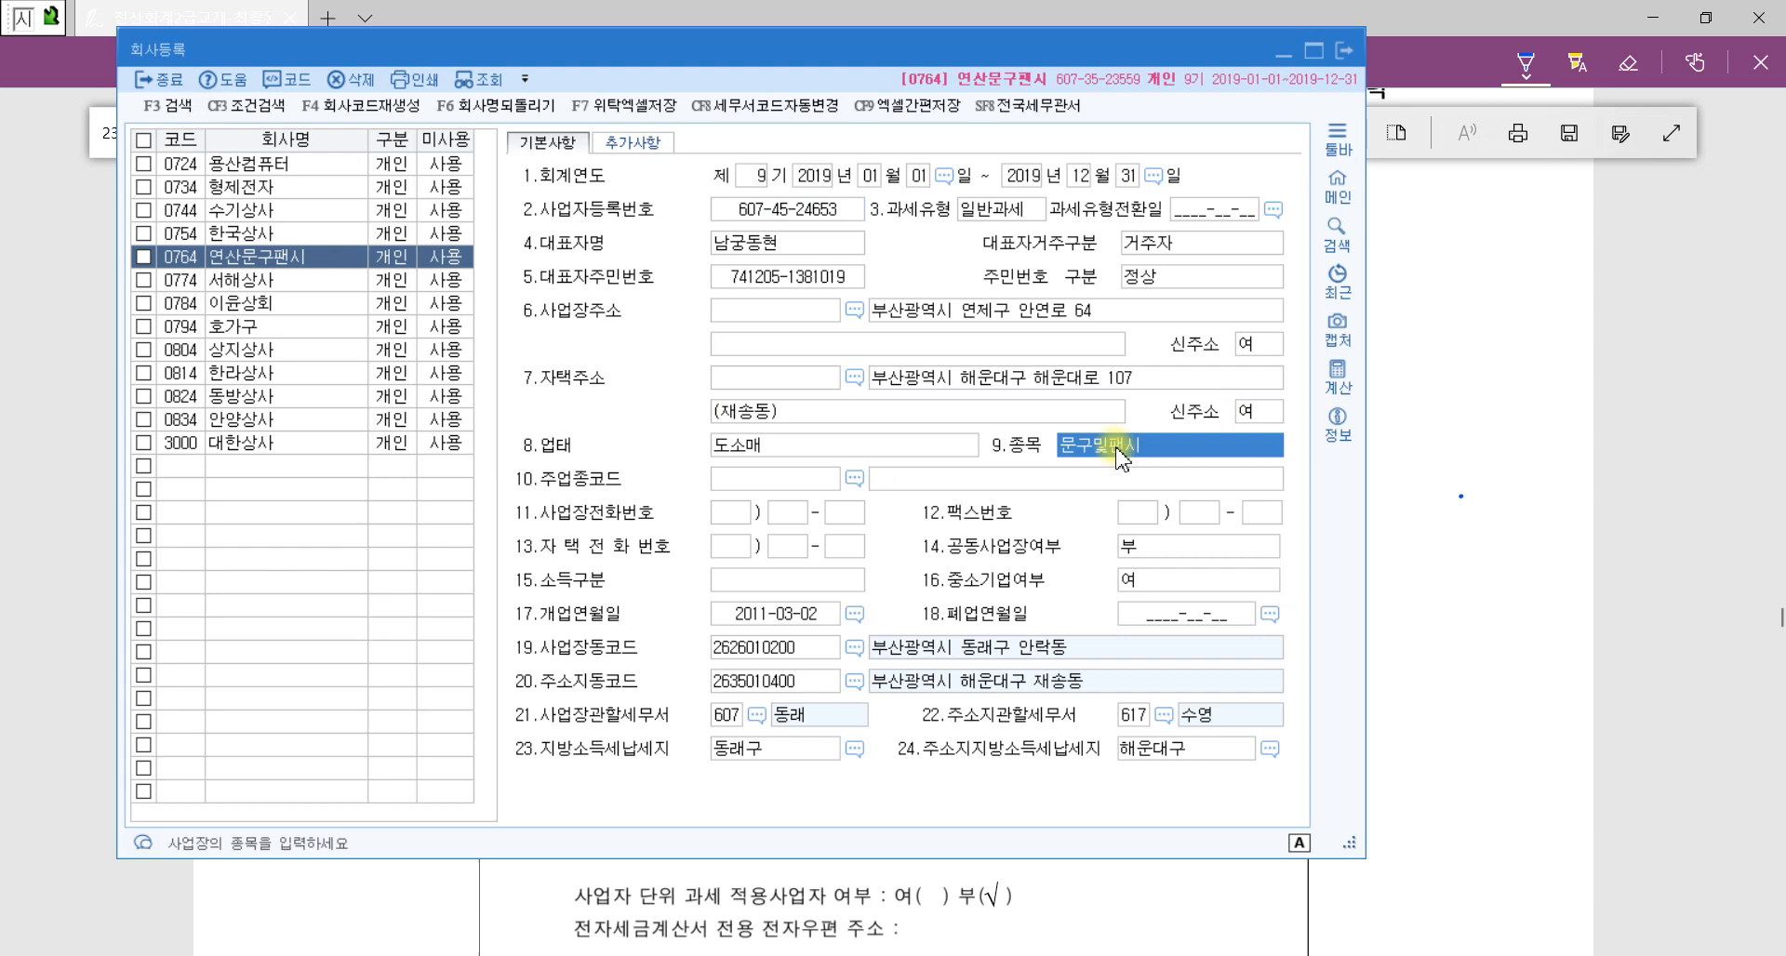
pyautogui.click(1033, 316)
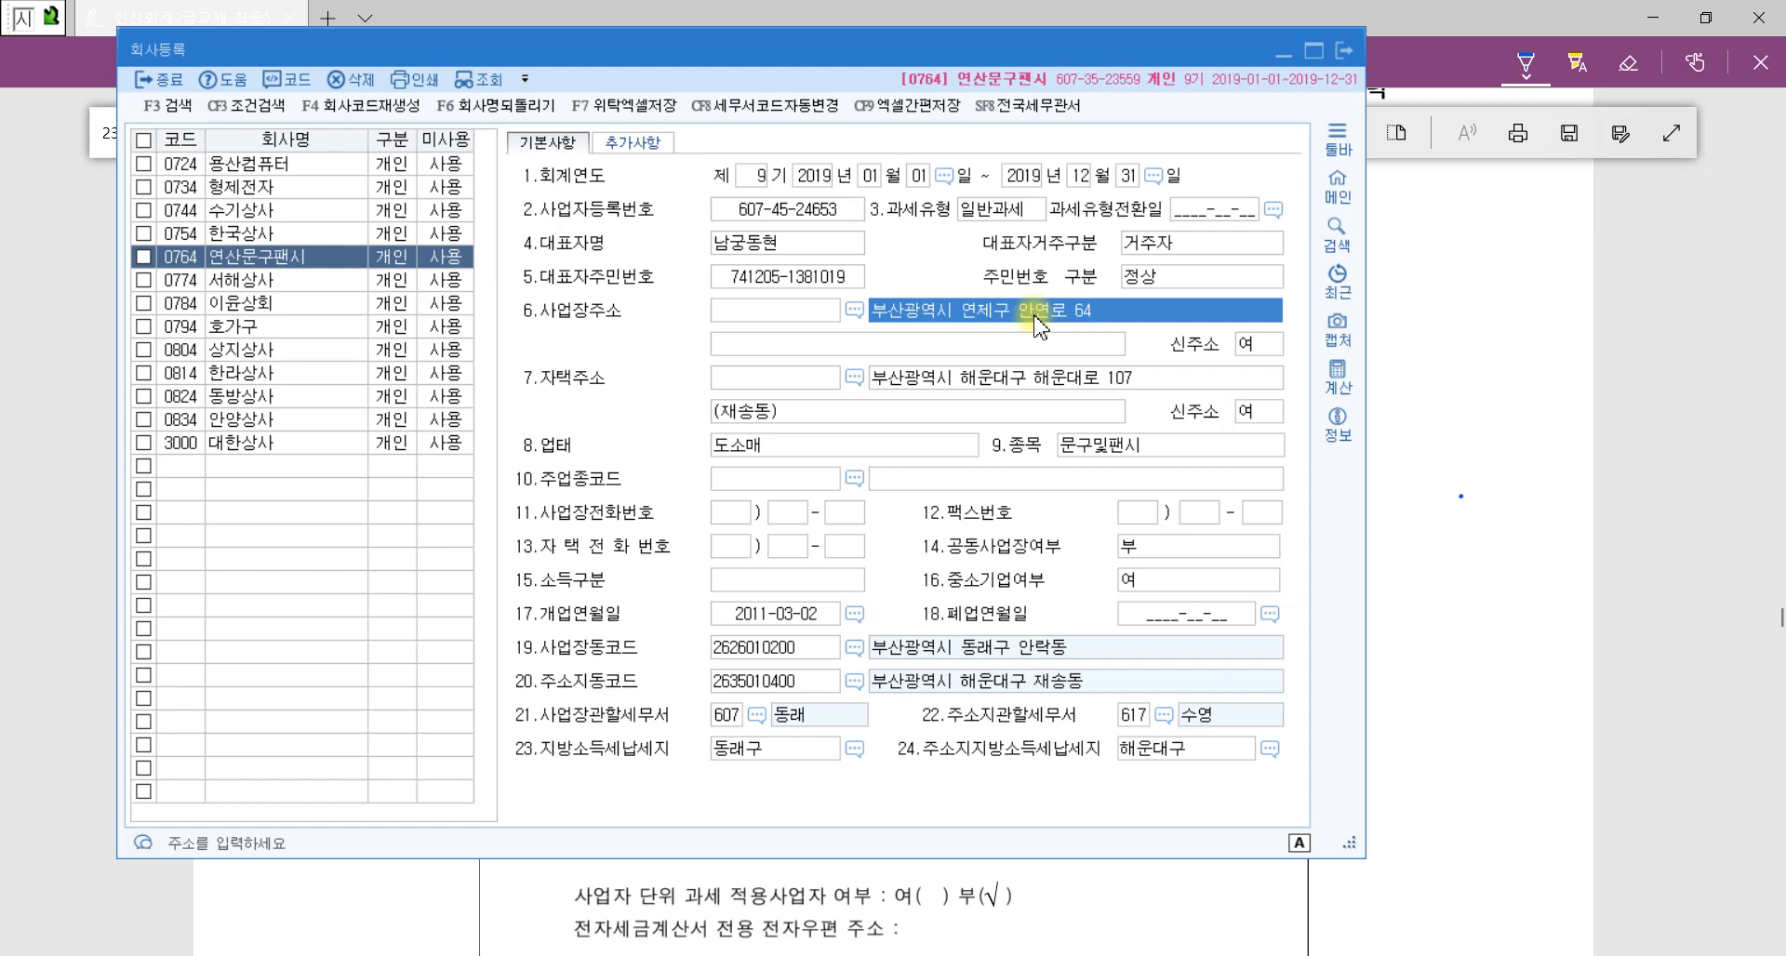
pyautogui.write('부산광ㅇ')
pyautogui.write('역시')
pyautogui.write(' 동래구')
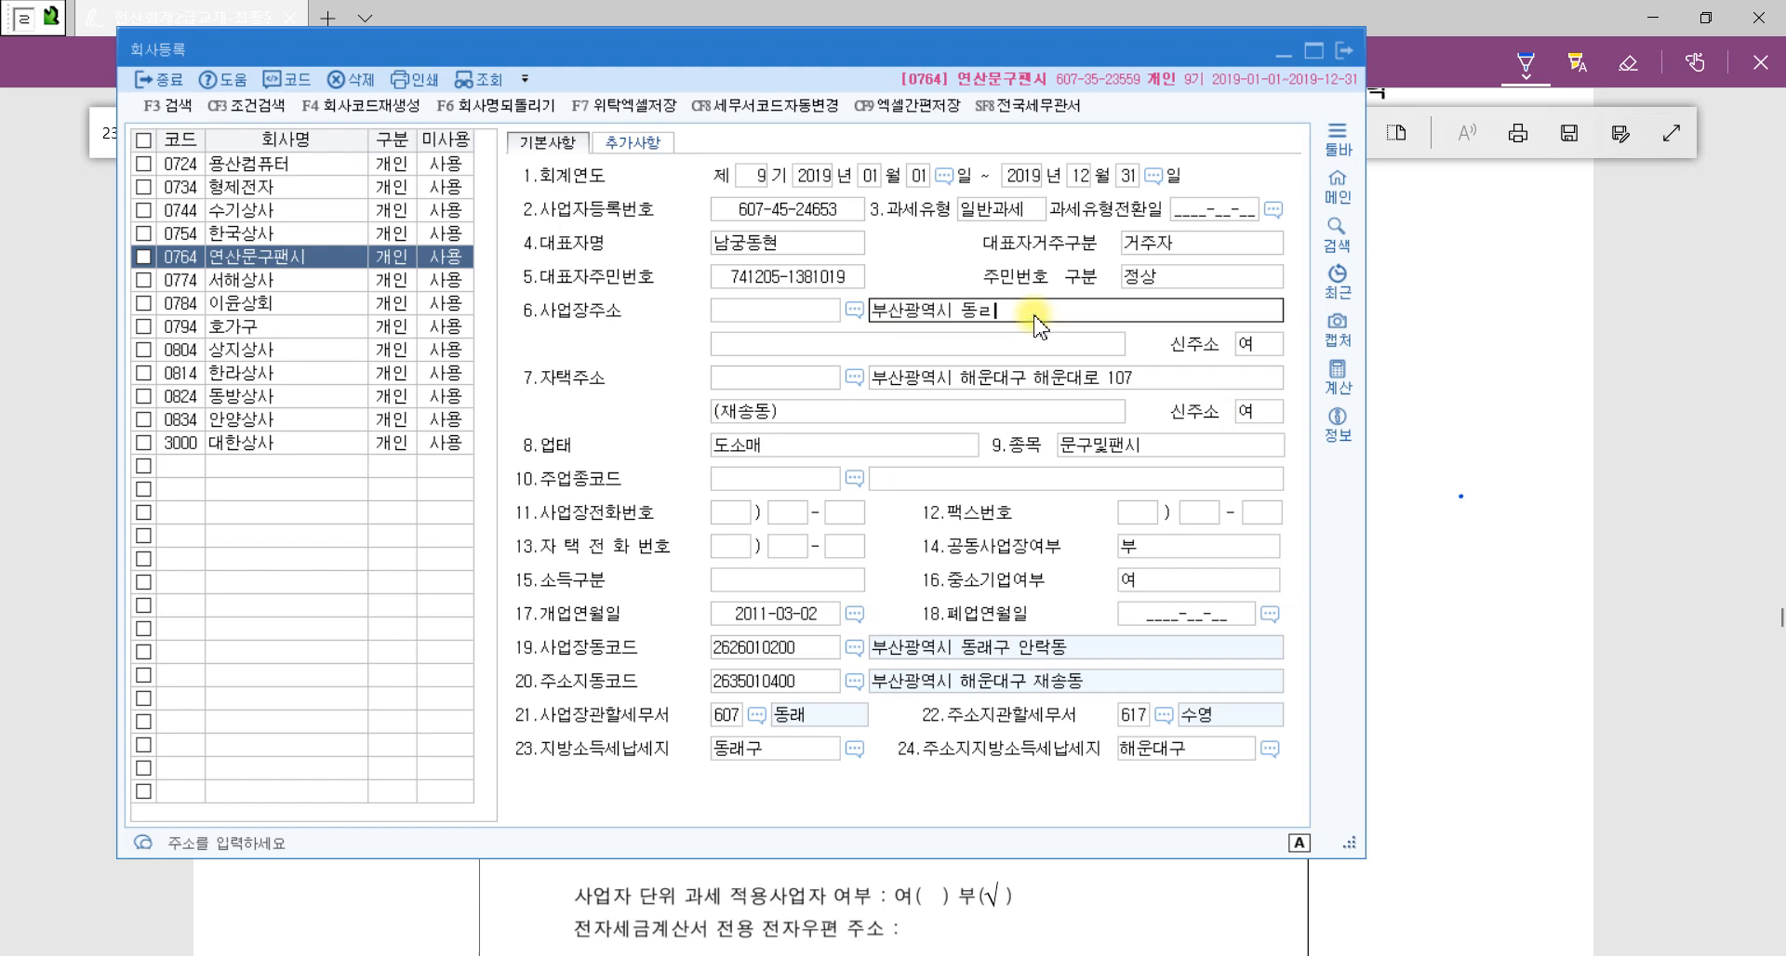
pyautogui.write(' 안연로 64')
pyautogui.press('Return')
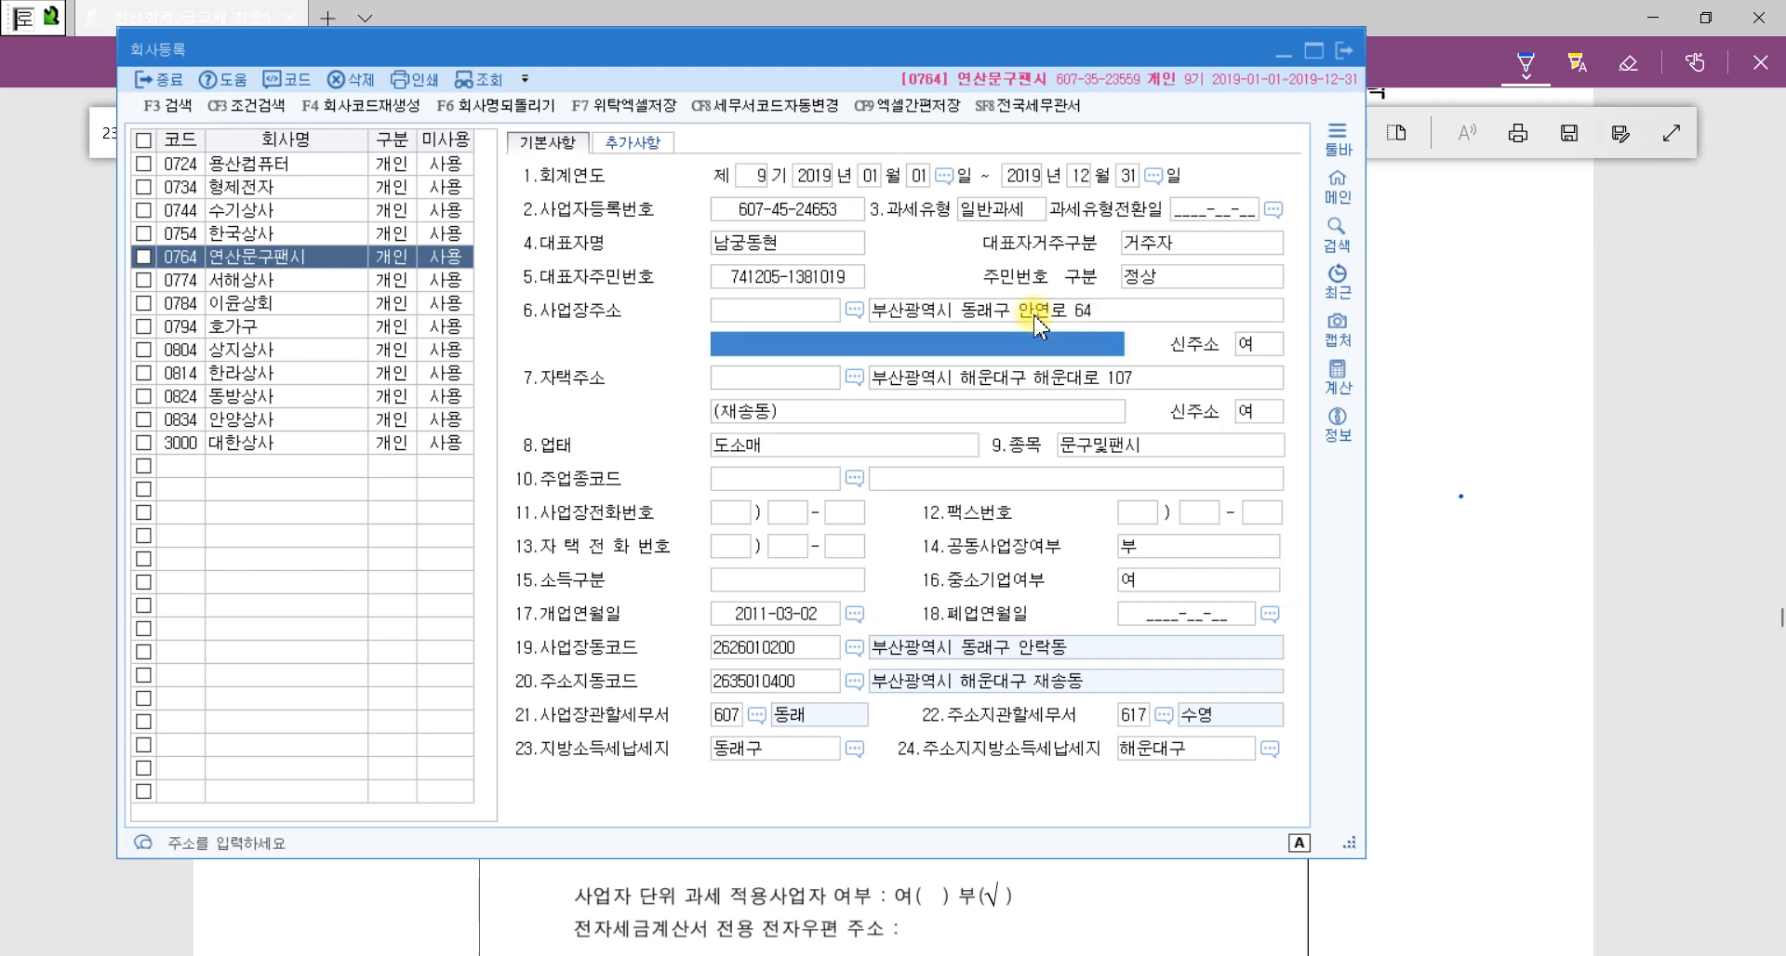
# Recheck the registration number, business address and 종목 of 연산문구팬시 against the business certificate in the exam PDF.
pyautogui.click(1498, 519)
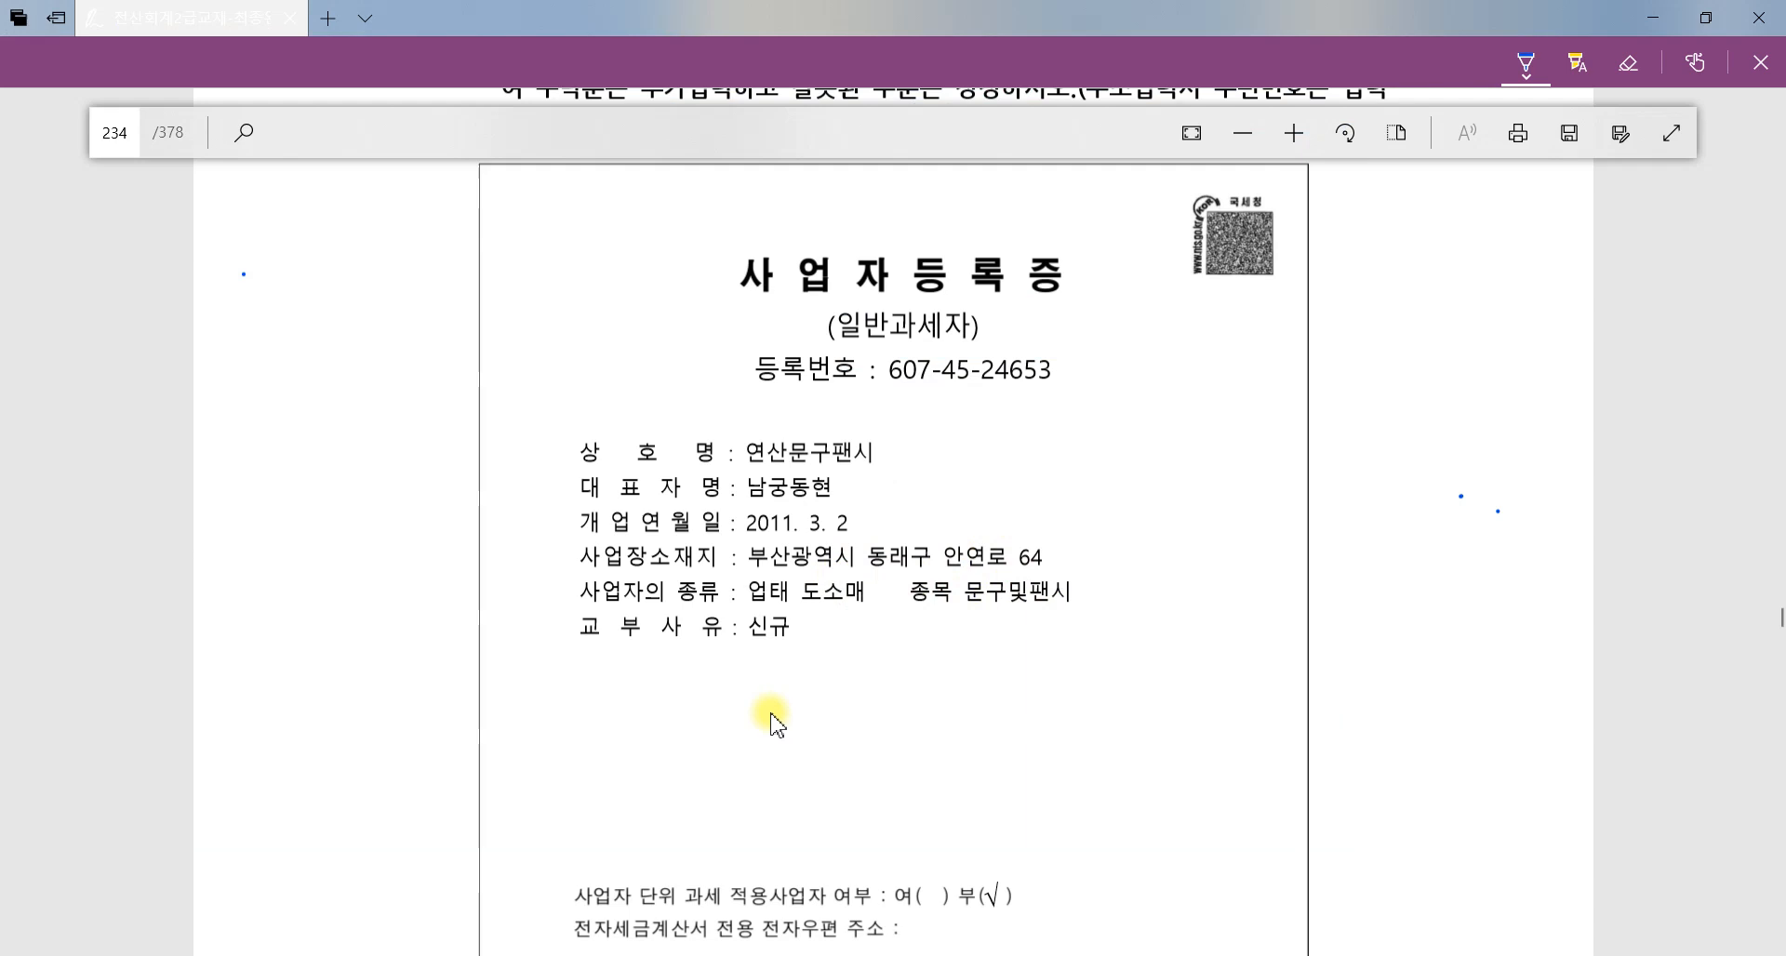
pyautogui.click(613, 955)
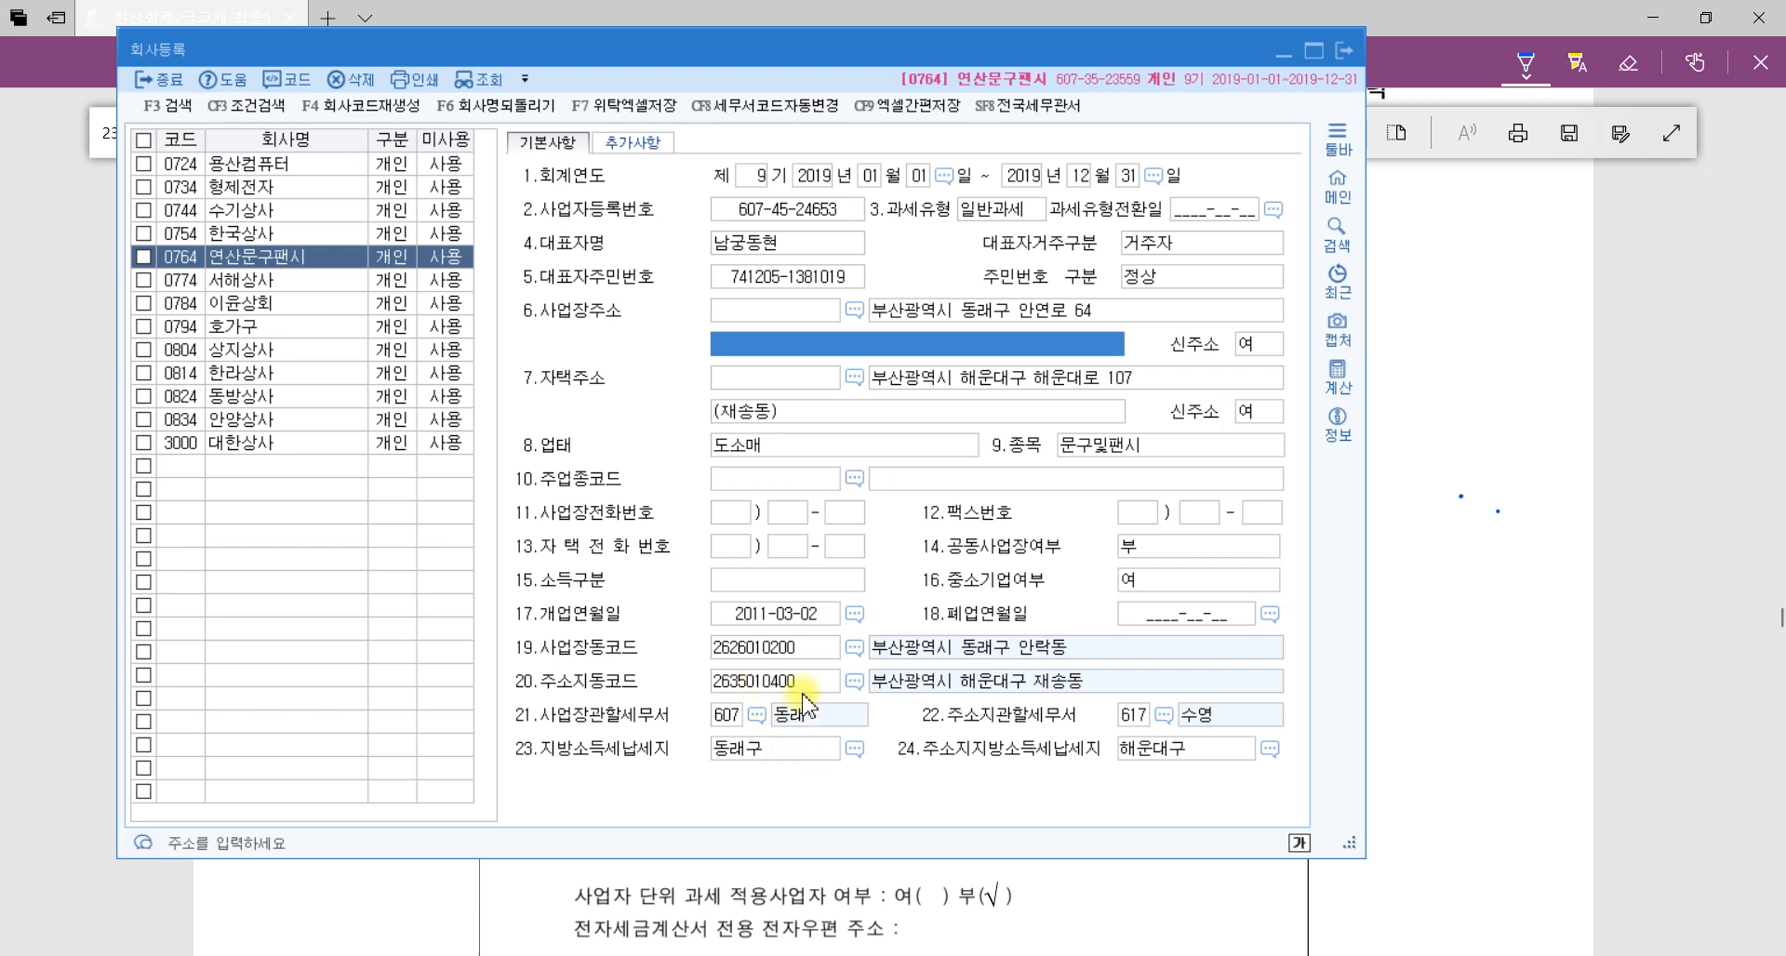
pyautogui.click(821, 210)
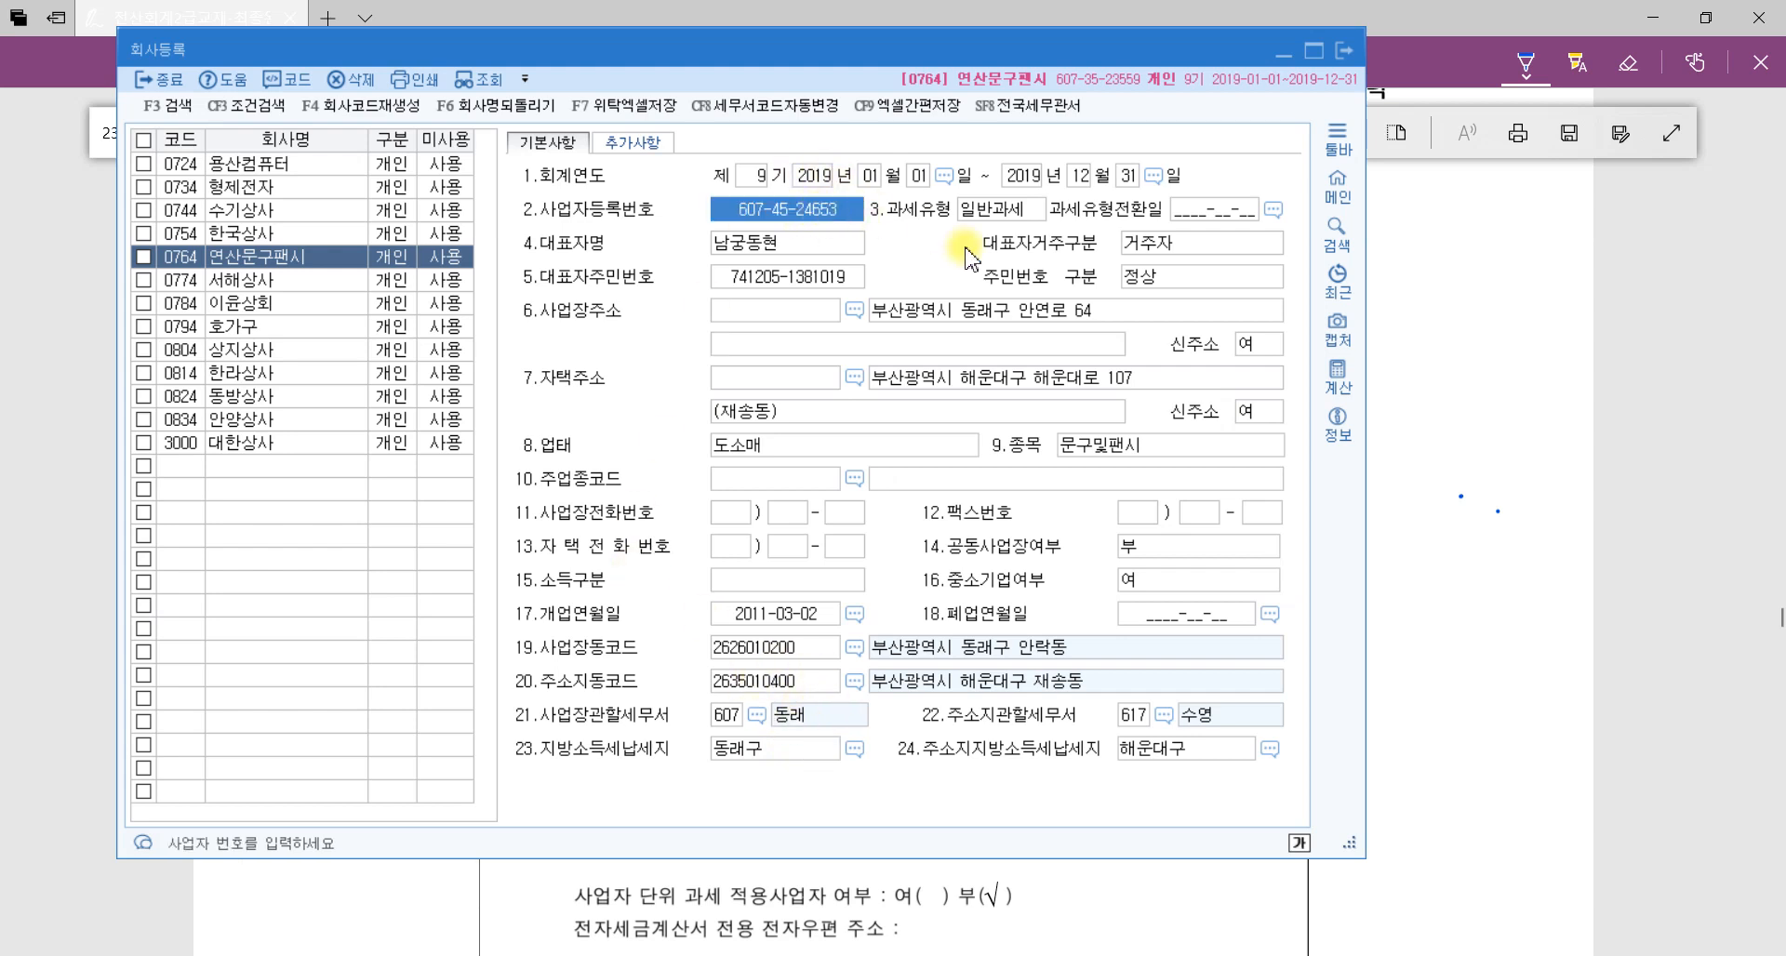
pyautogui.click(1007, 319)
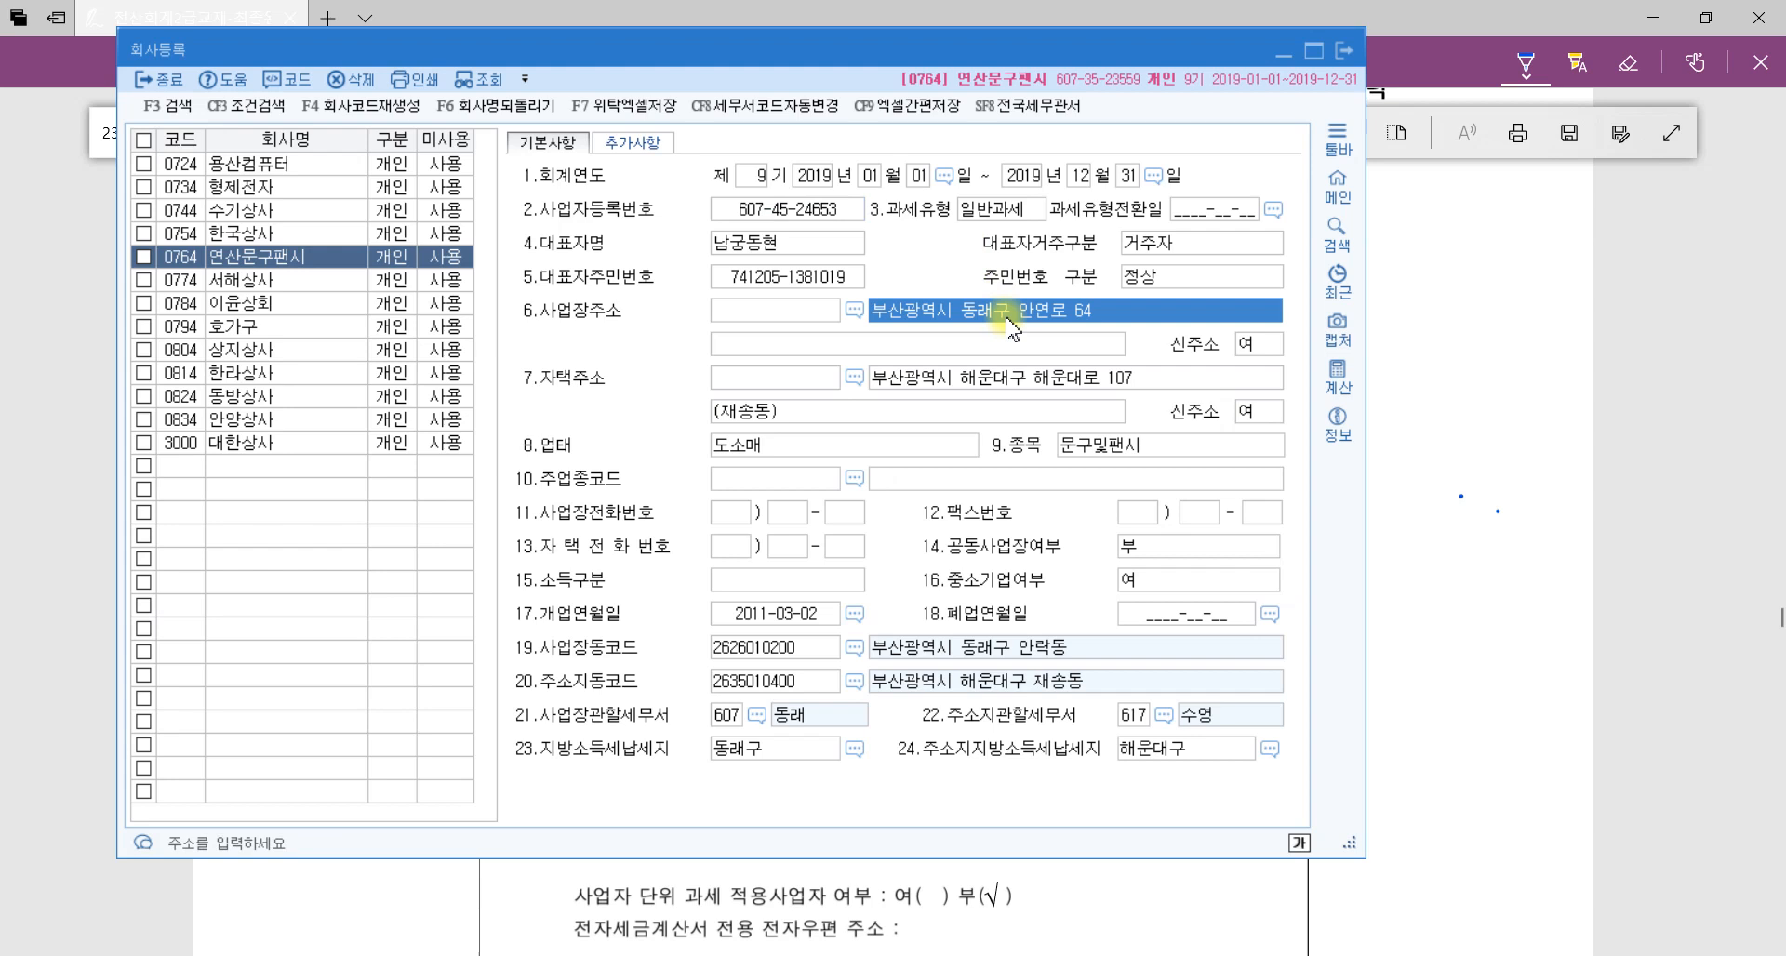
pyautogui.click(1164, 447)
pyautogui.click(788, 219)
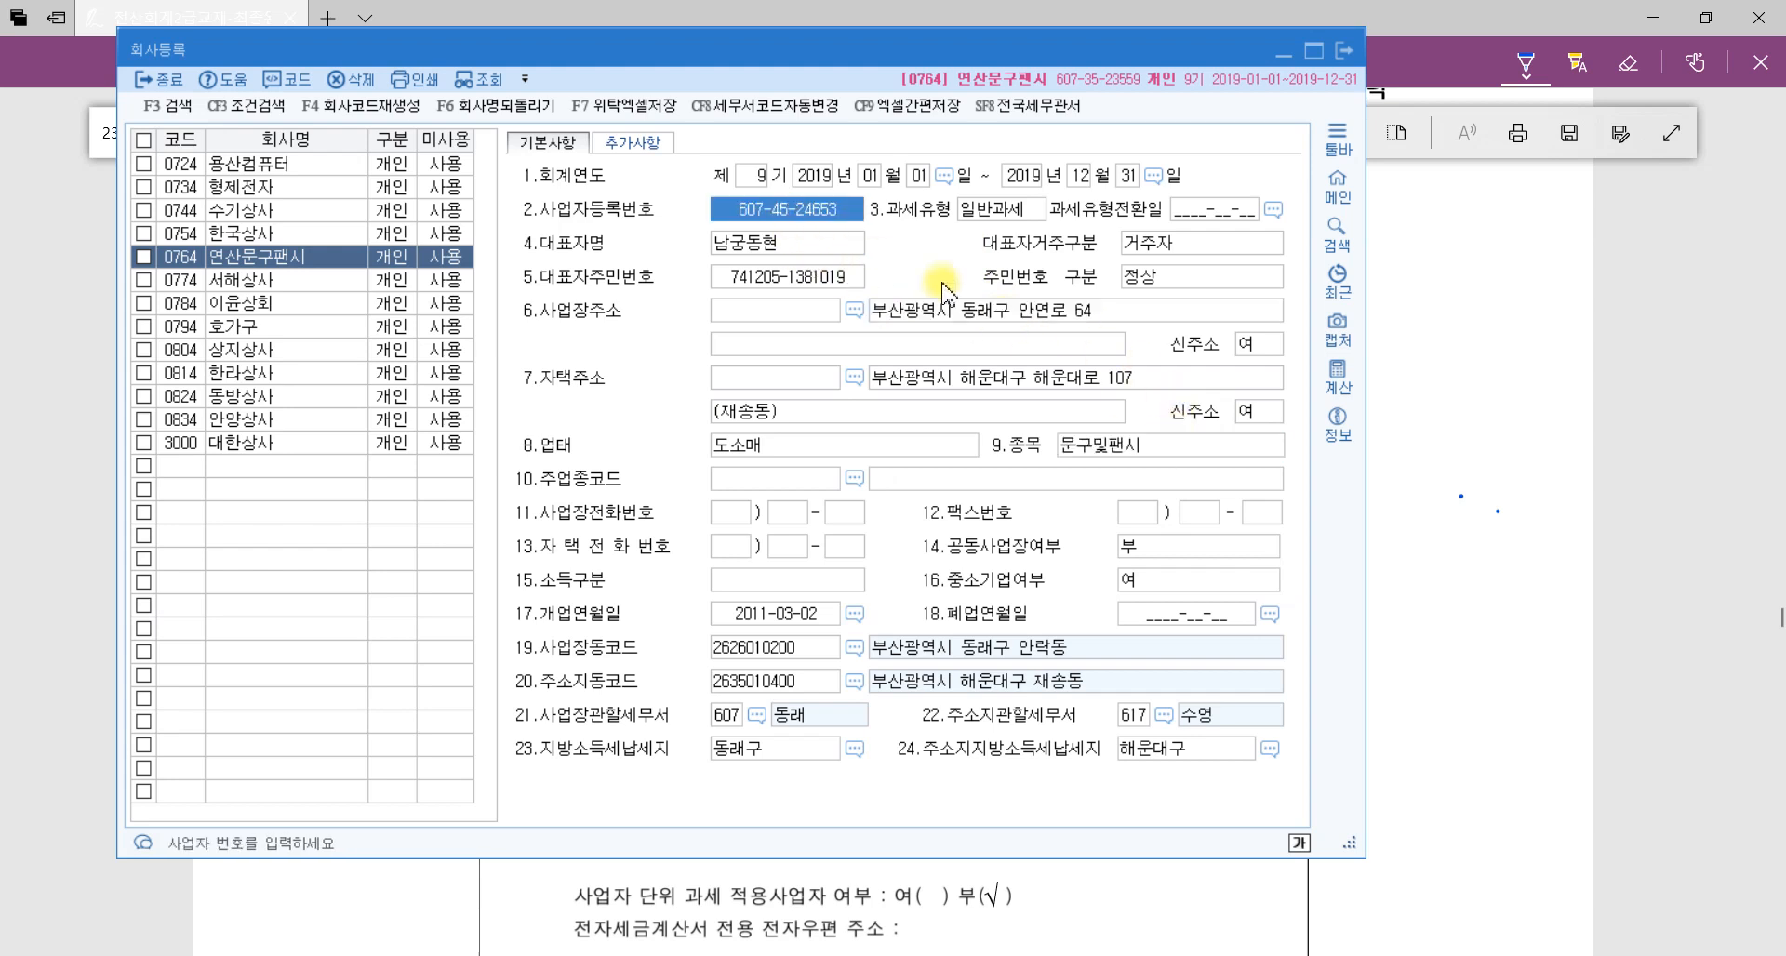
pyautogui.click(972, 315)
pyautogui.click(1112, 448)
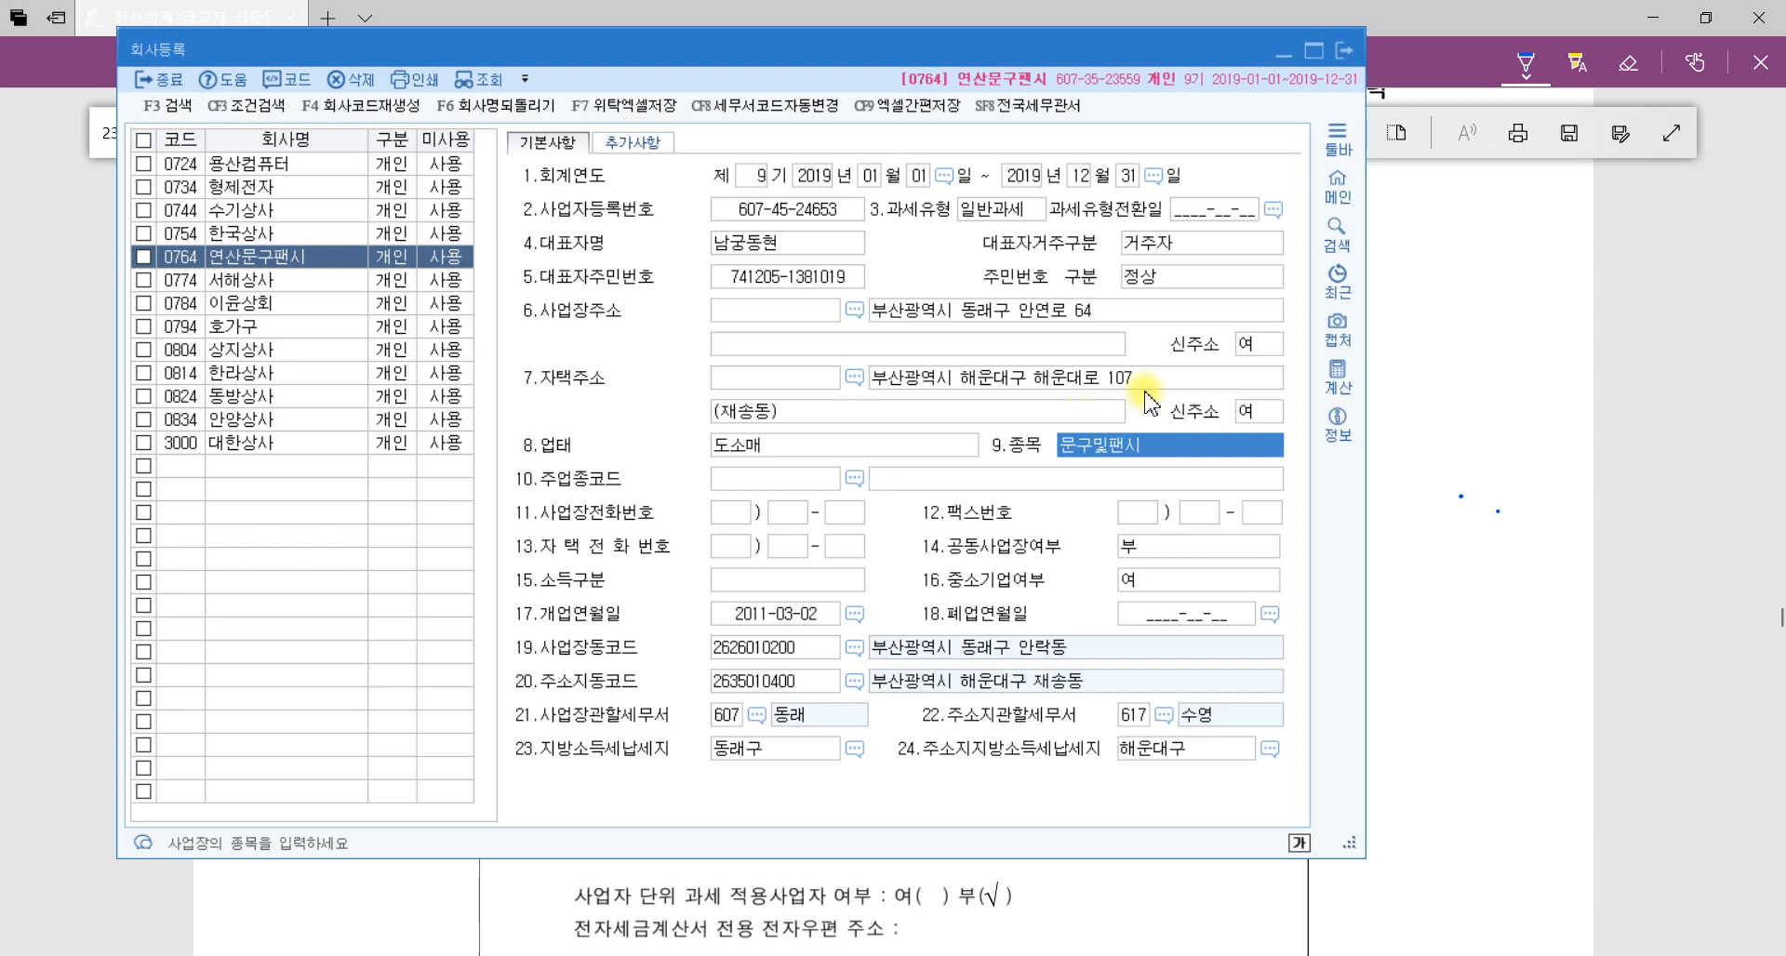
pyautogui.click(1410, 781)
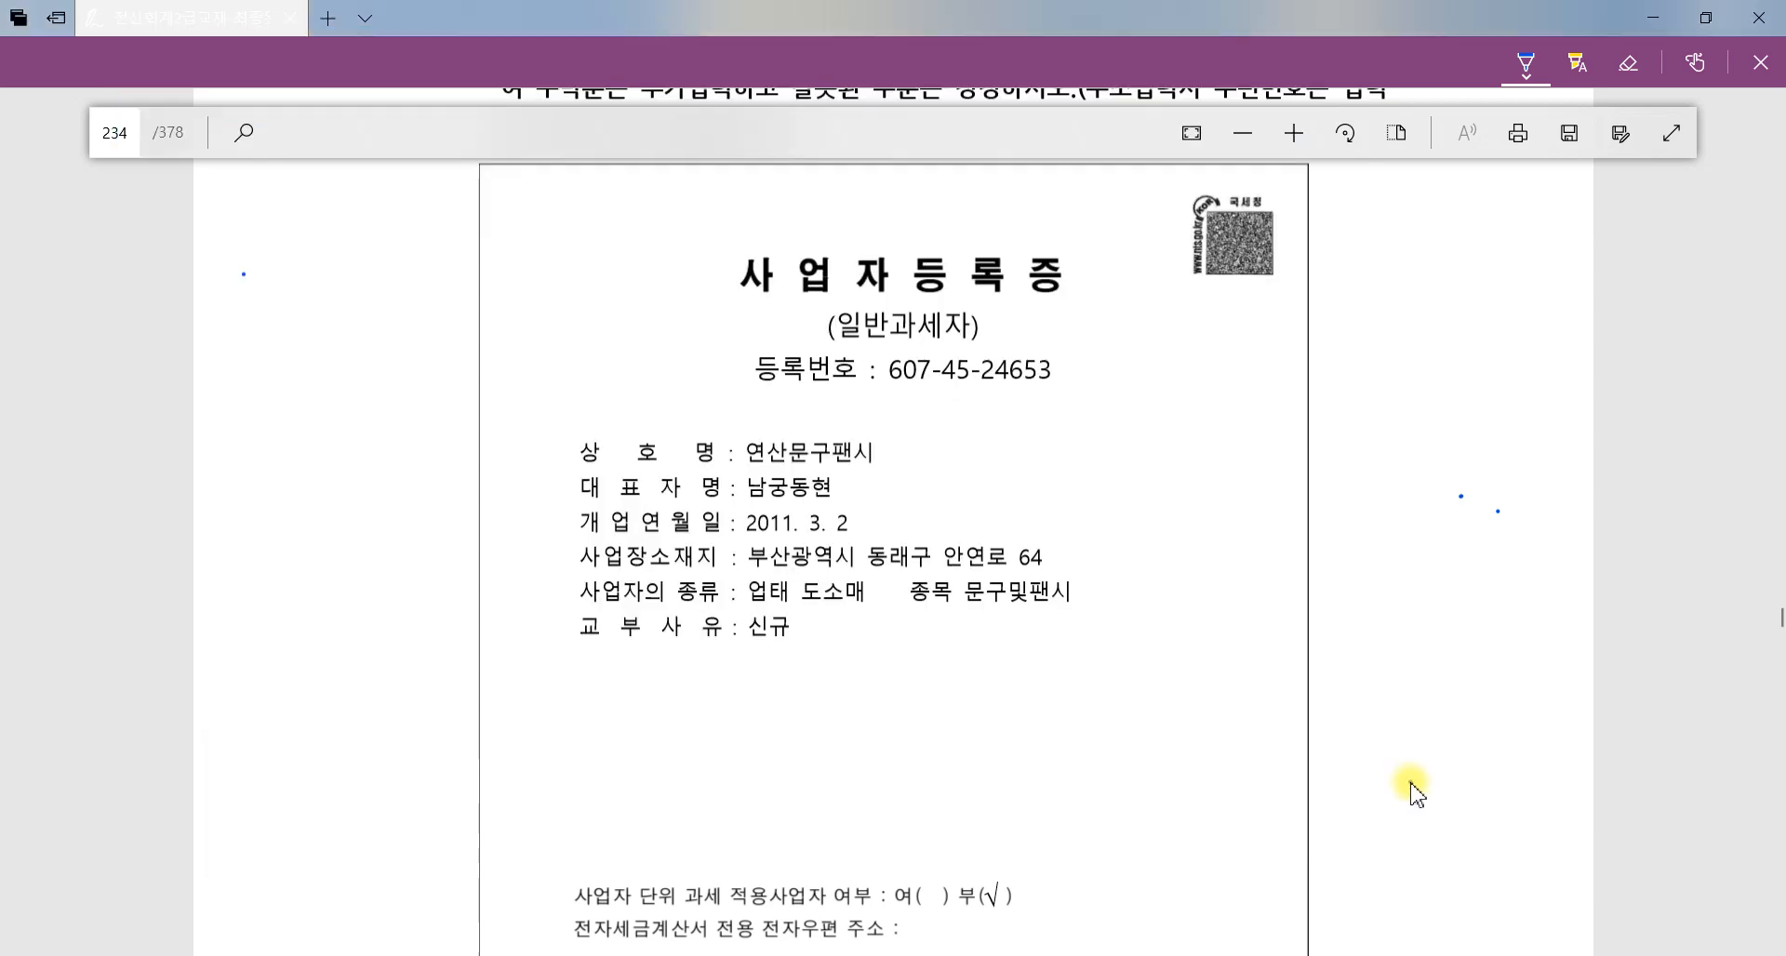
pyautogui.hotkey('alt', 'Tab')
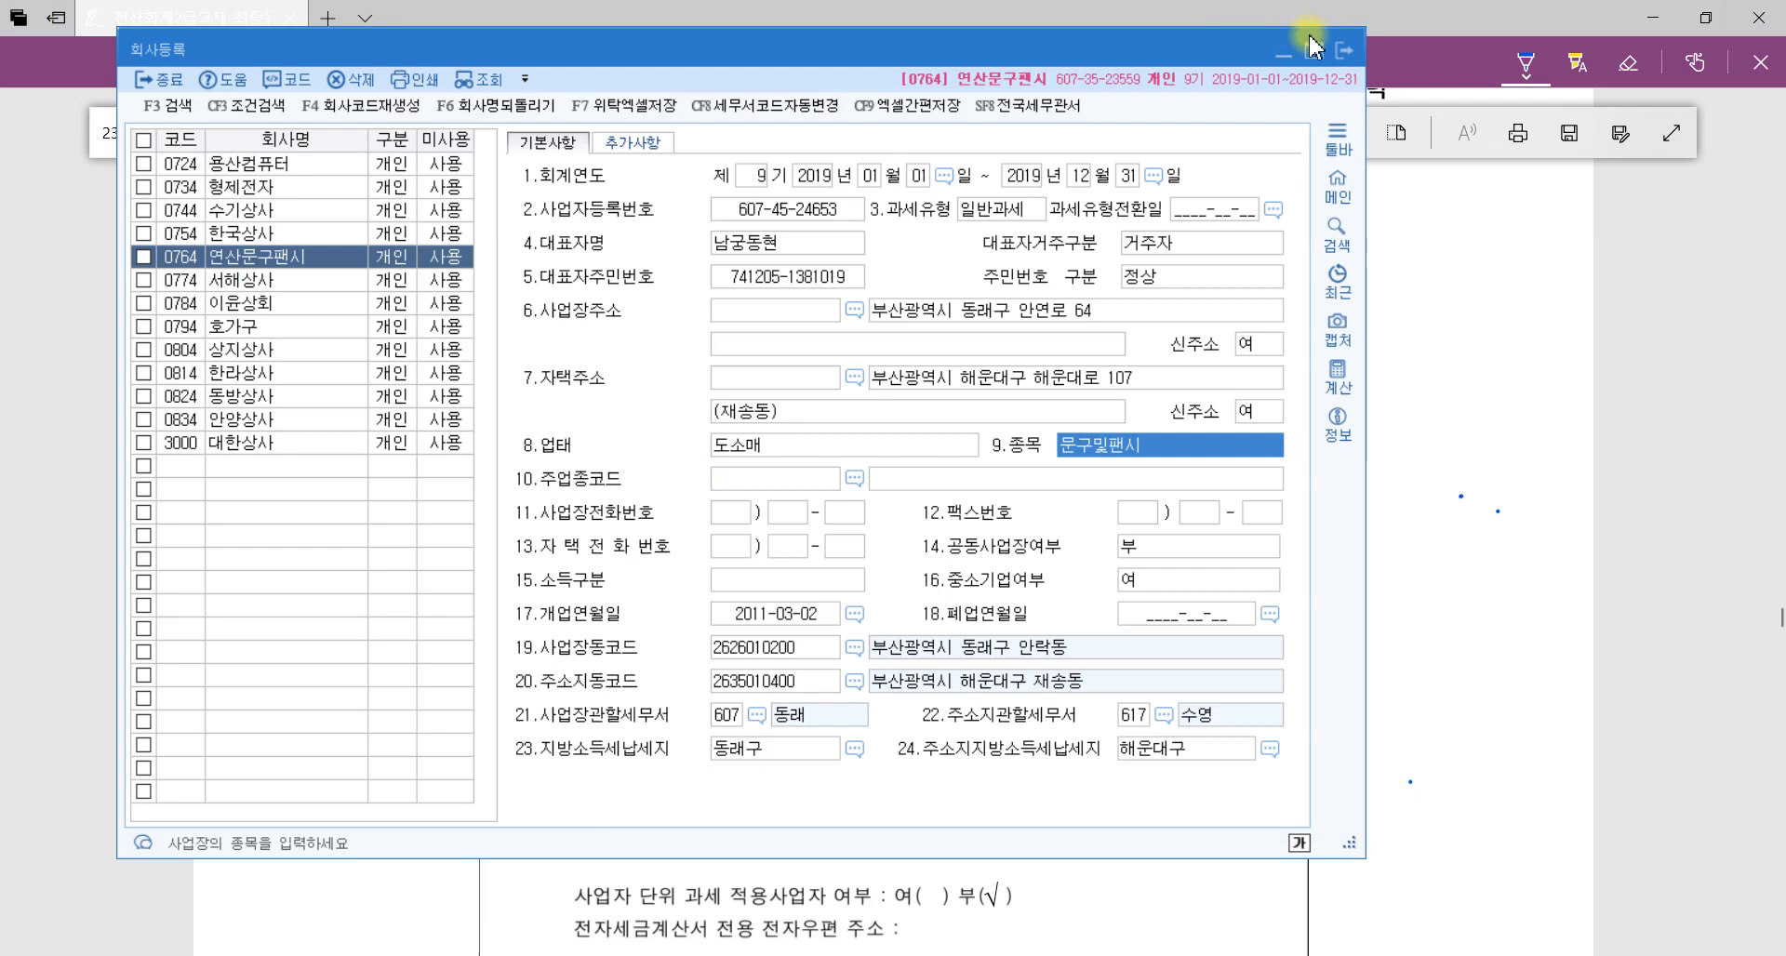
# Close 회사등록 and go to the balance sheet of 문제2 in the exam PDF.
pyautogui.click(1346, 54)
pyautogui.scroll(-10, 1388, 400)
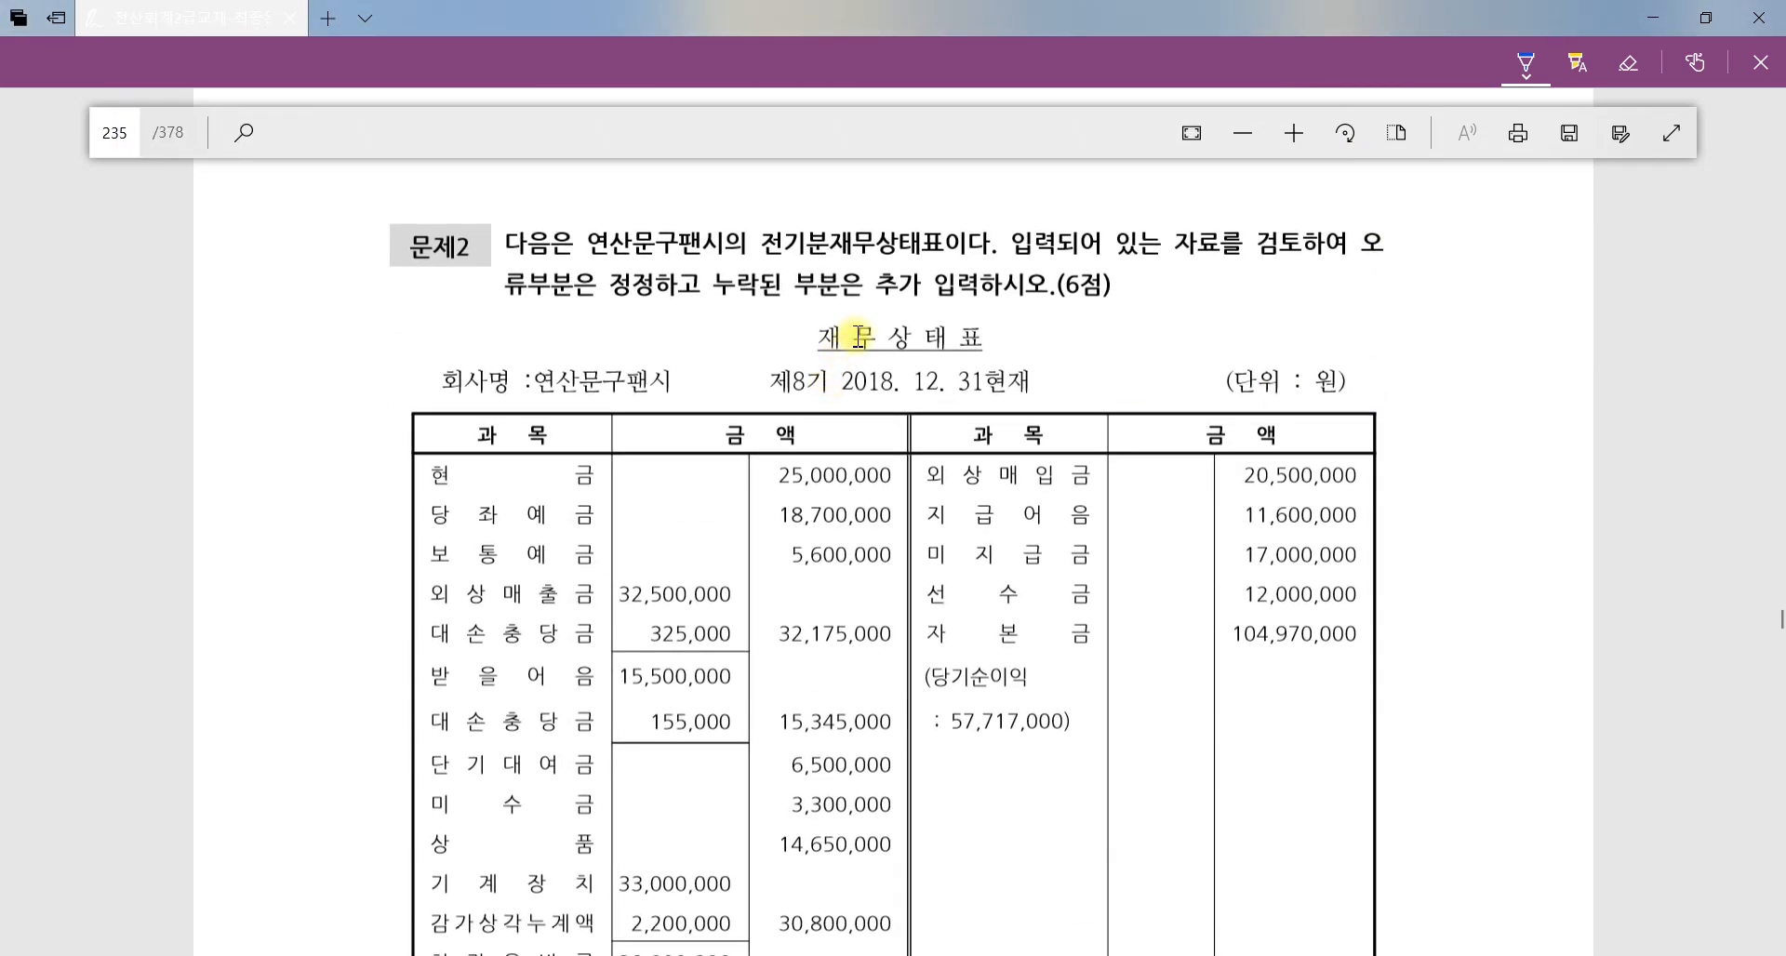
pyautogui.moveTo(818, 335); pyautogui.dragTo(1038, 339)
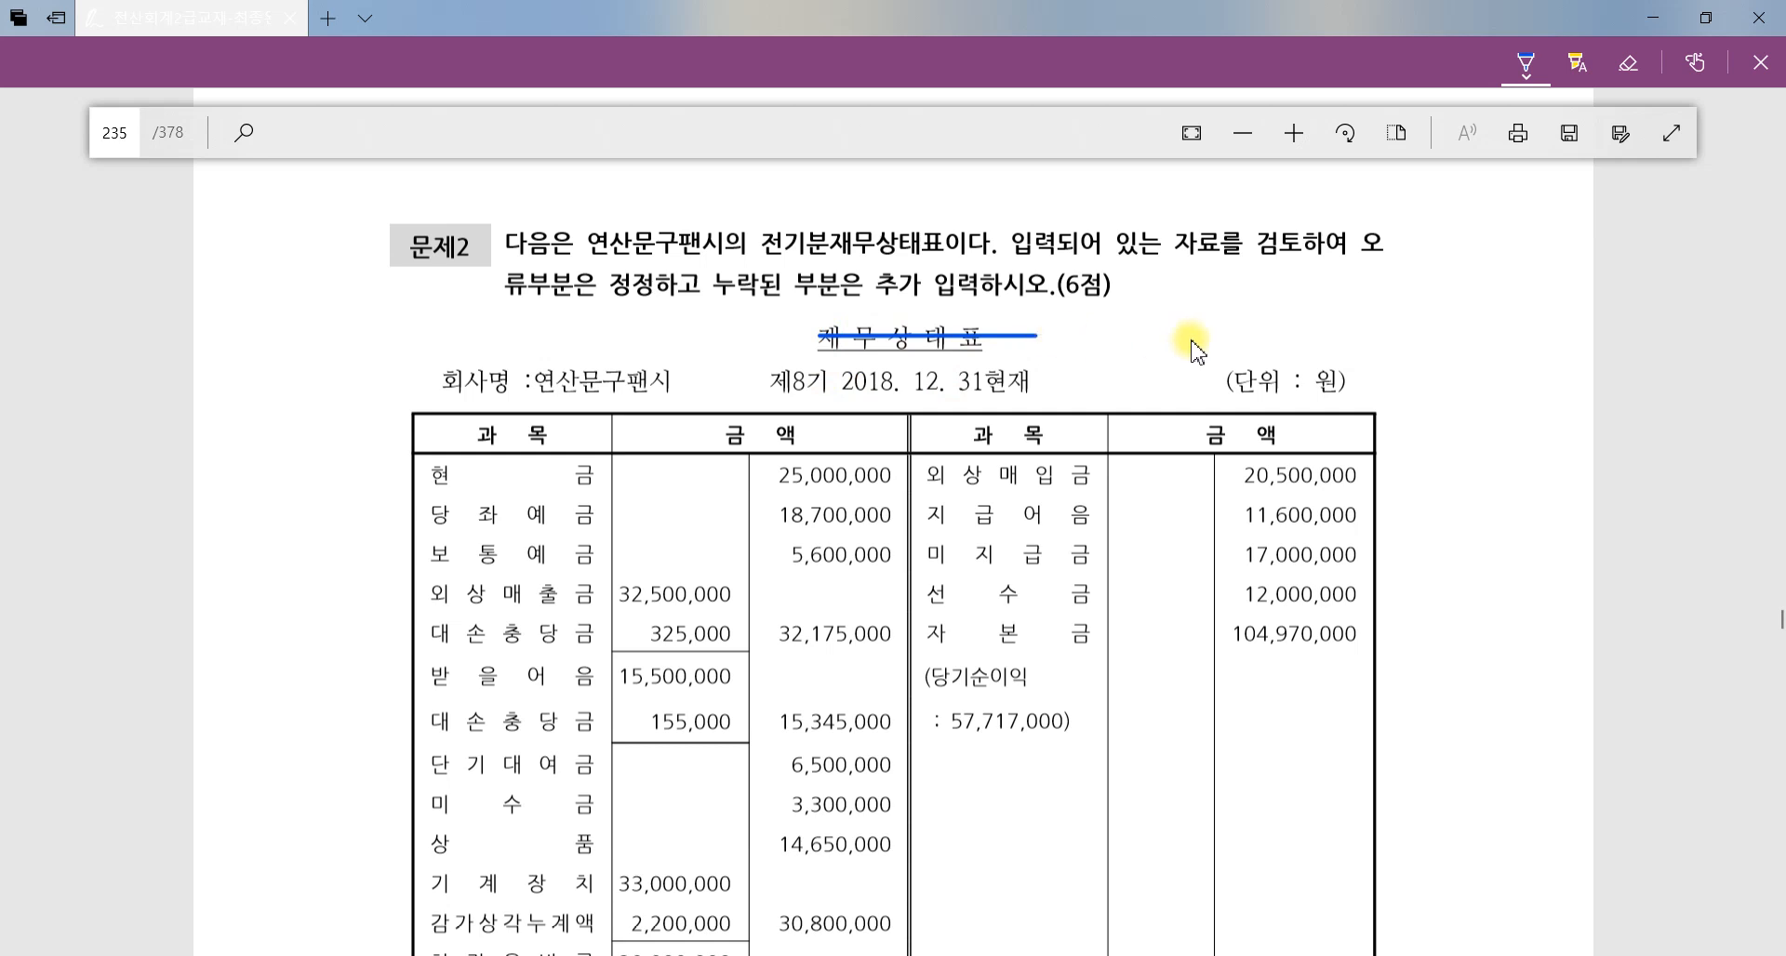
pyautogui.click(1637, 82)
pyautogui.moveTo(987, 389); pyautogui.dragTo(923, 250)
pyautogui.click(1525, 62)
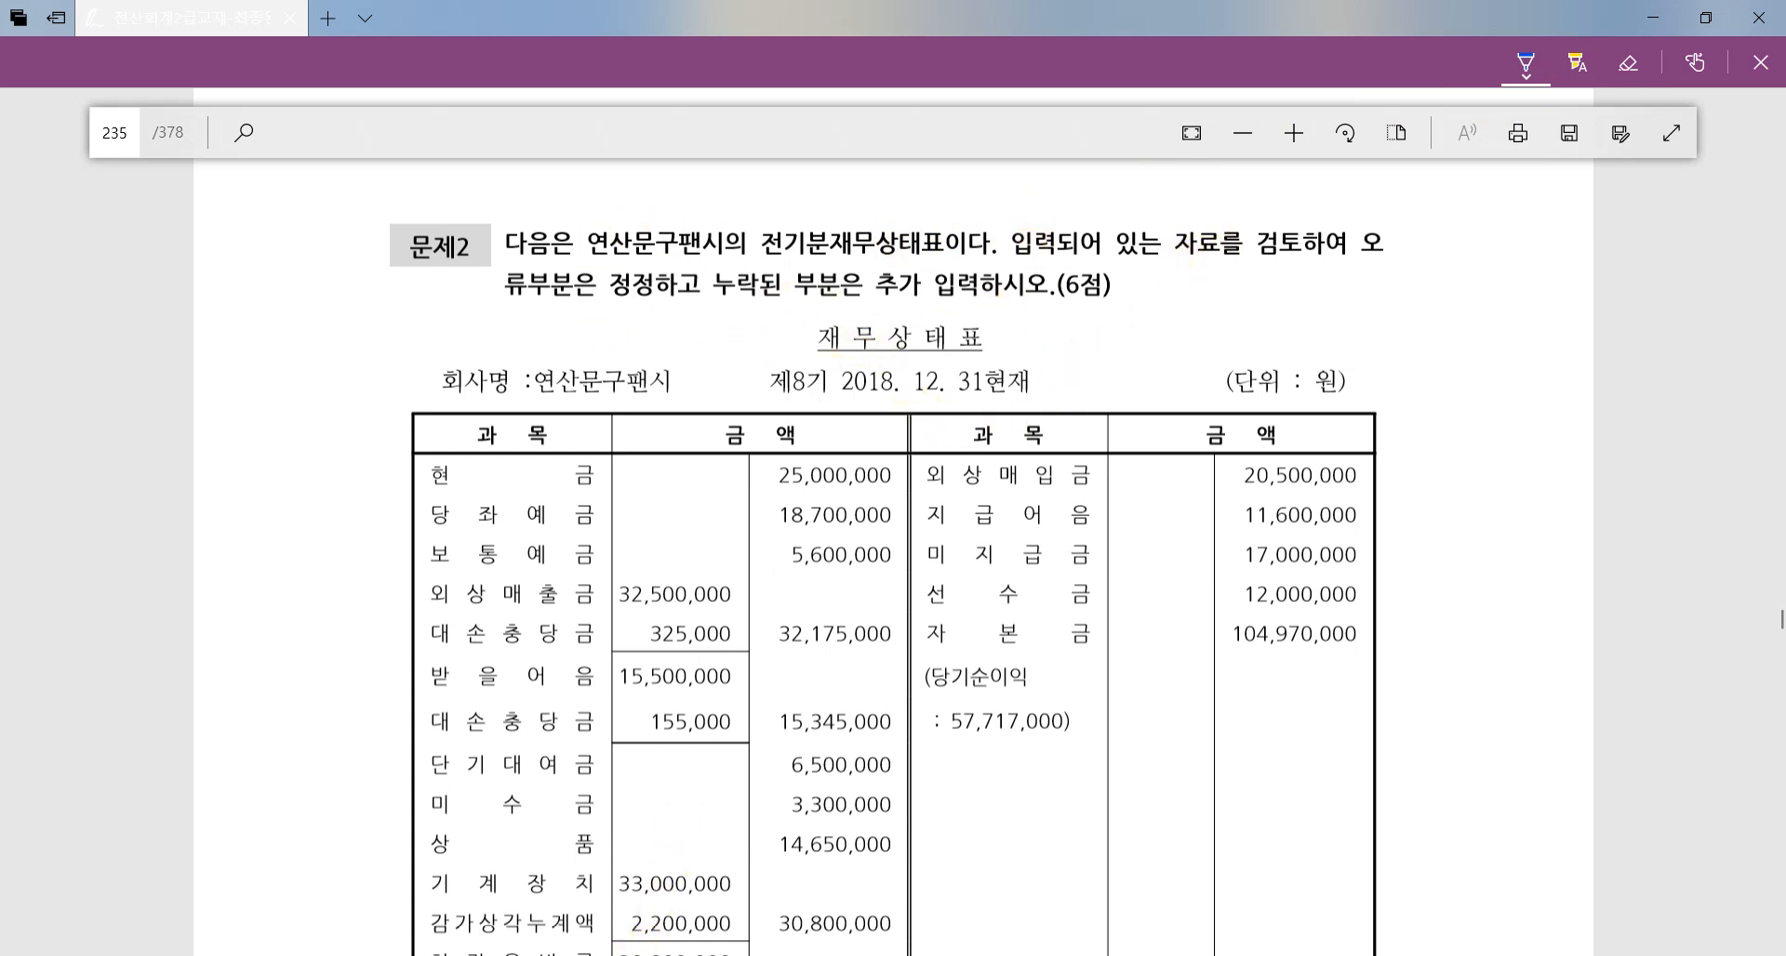
# Open 전기분재무상태표 in KcLep and check the asset amounts from 현금 through 받을어음 against the exam's balance sheet.
pyautogui.click(558, 954)
pyautogui.click(433, 591)
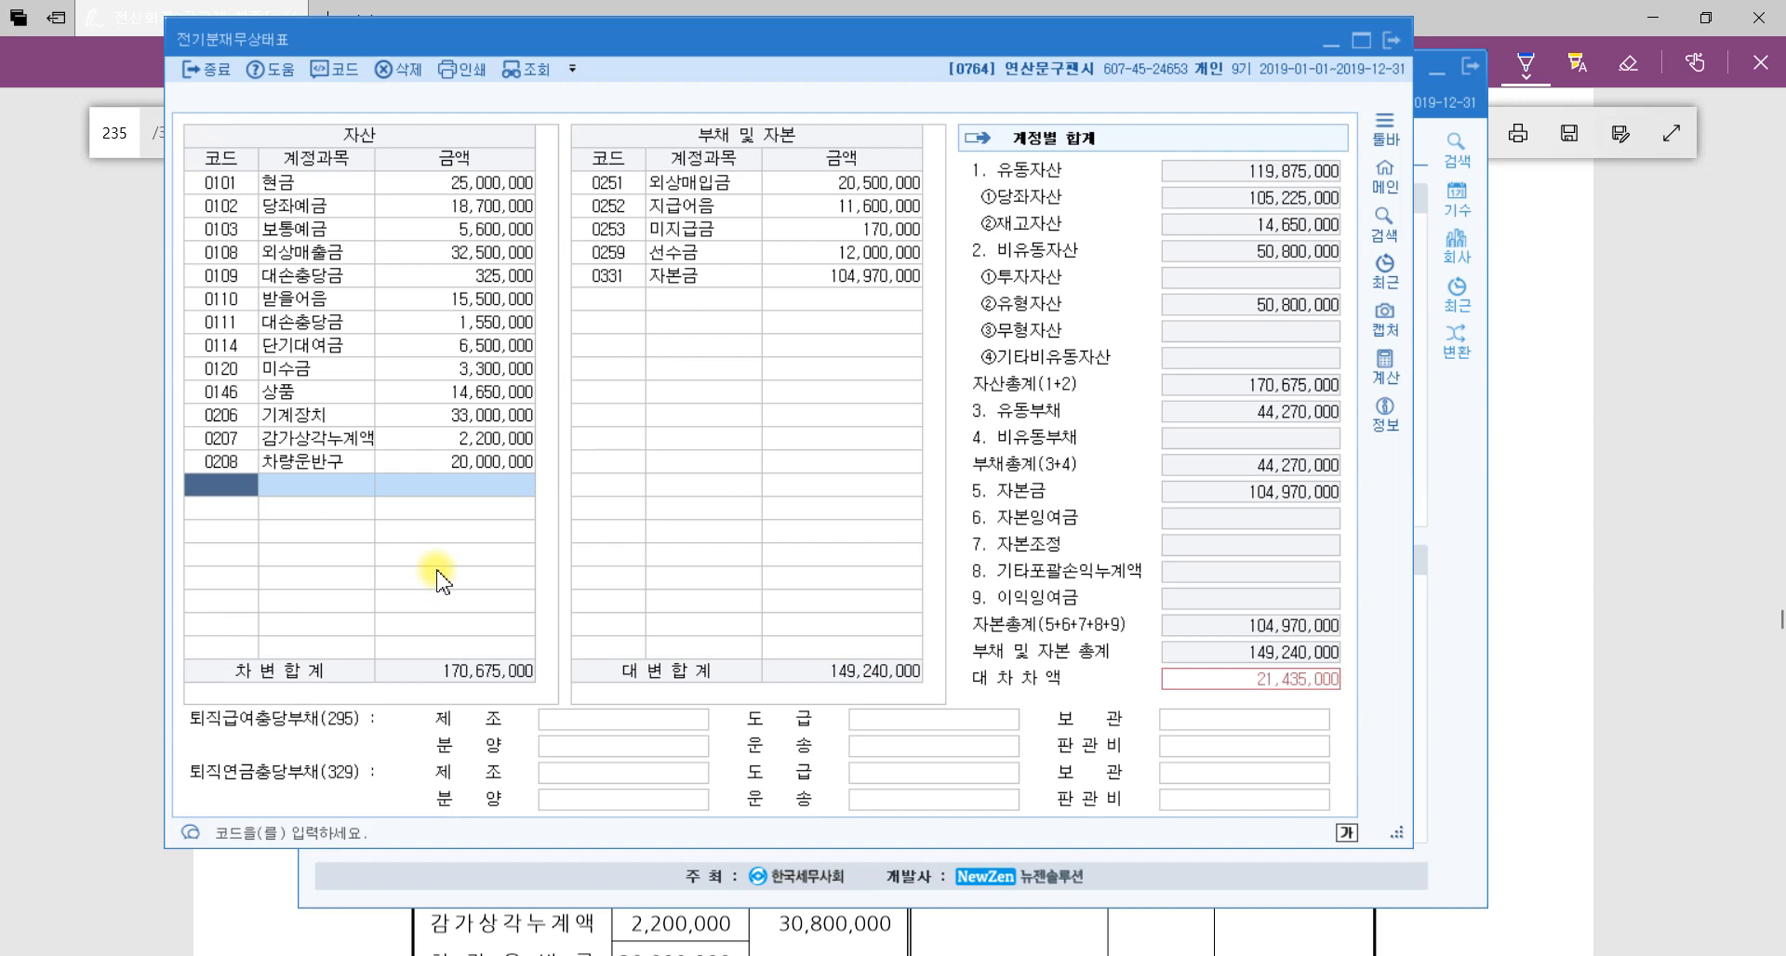
pyautogui.click(472, 186)
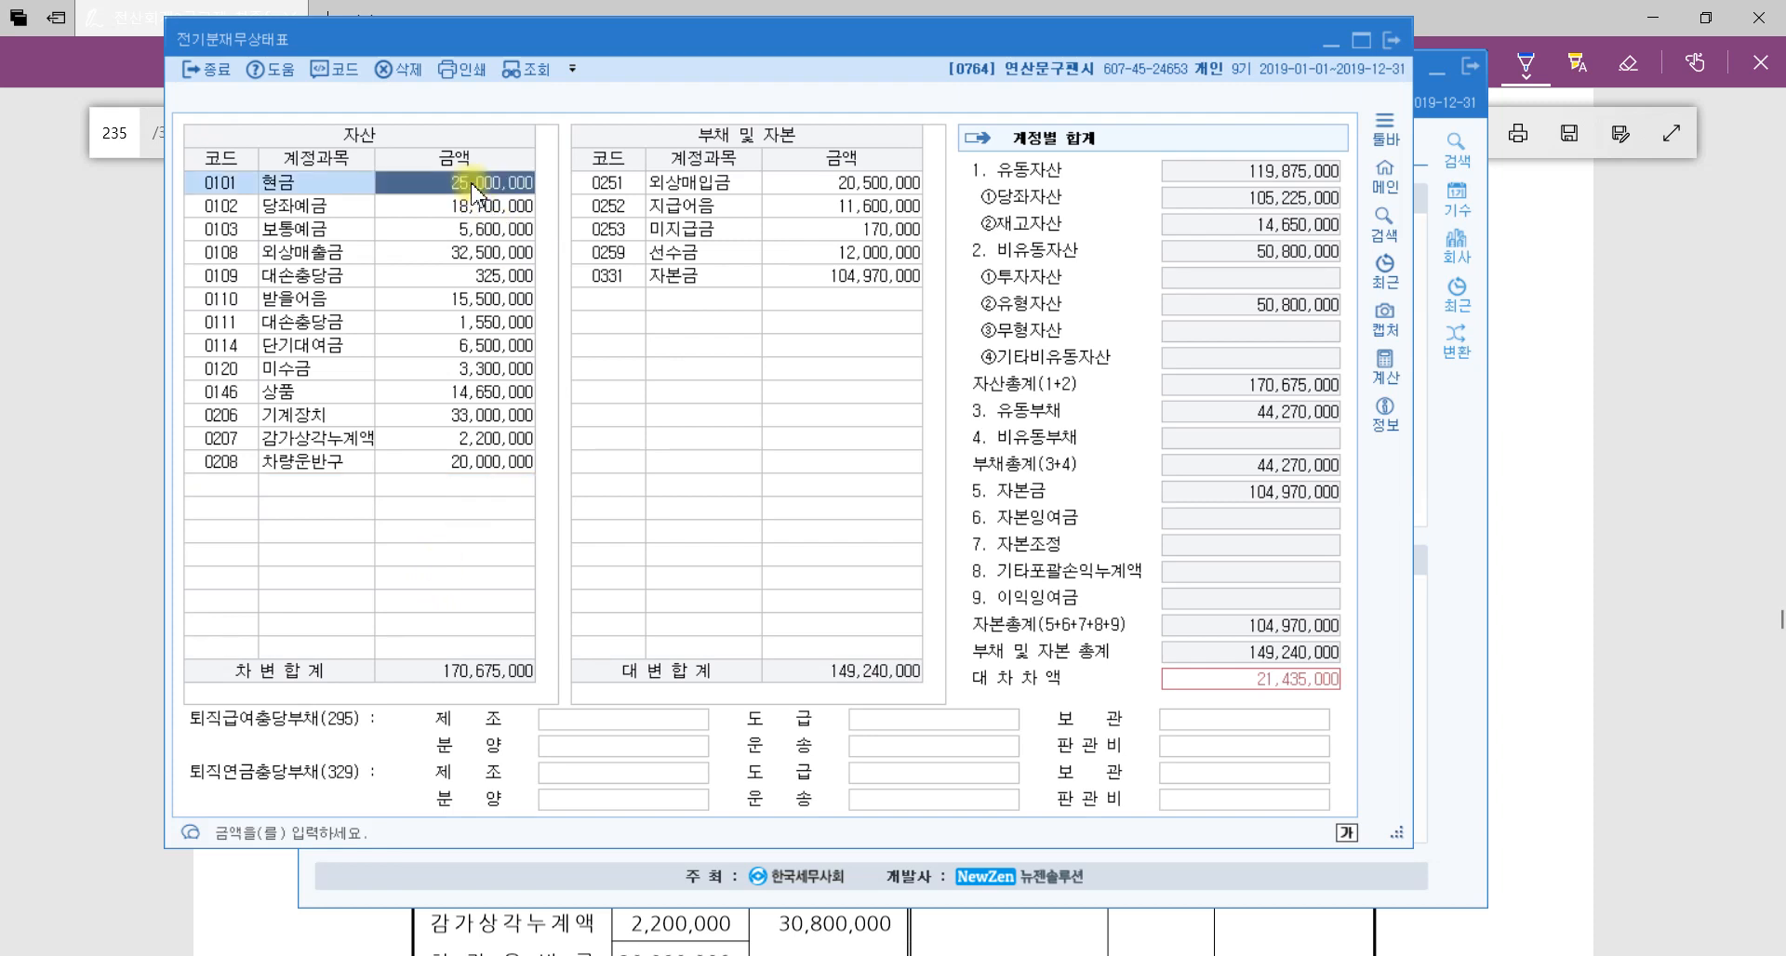
pyautogui.click(477, 213)
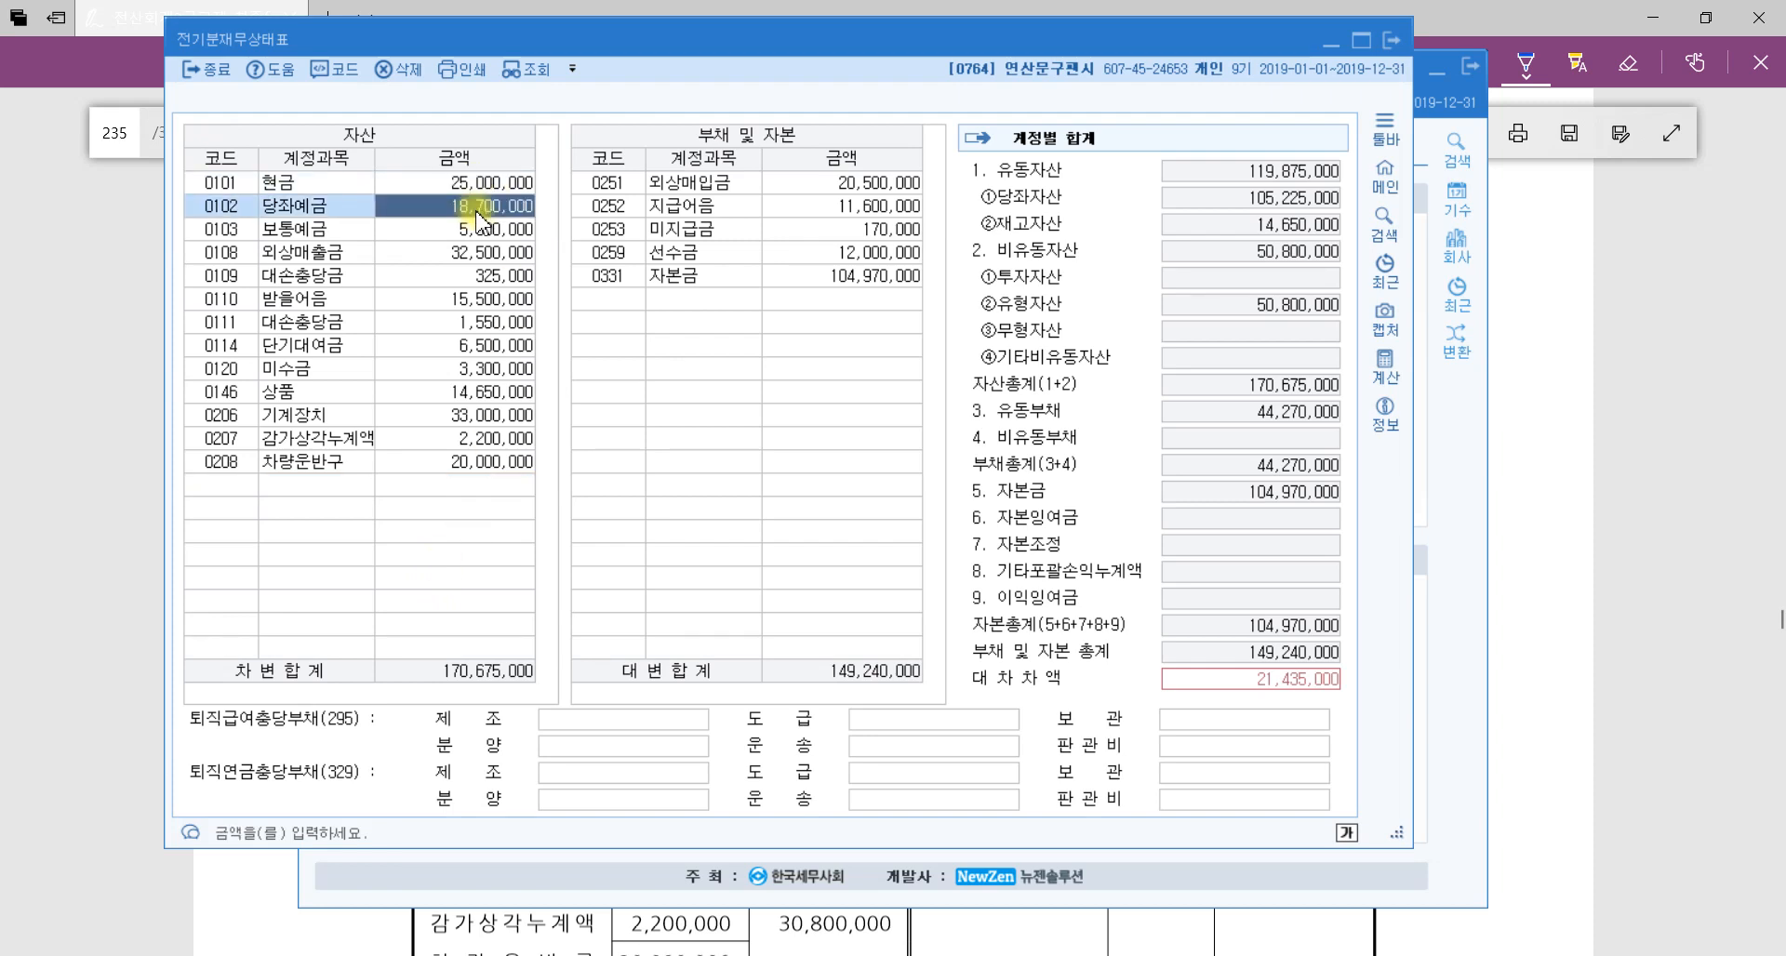
pyautogui.click(477, 231)
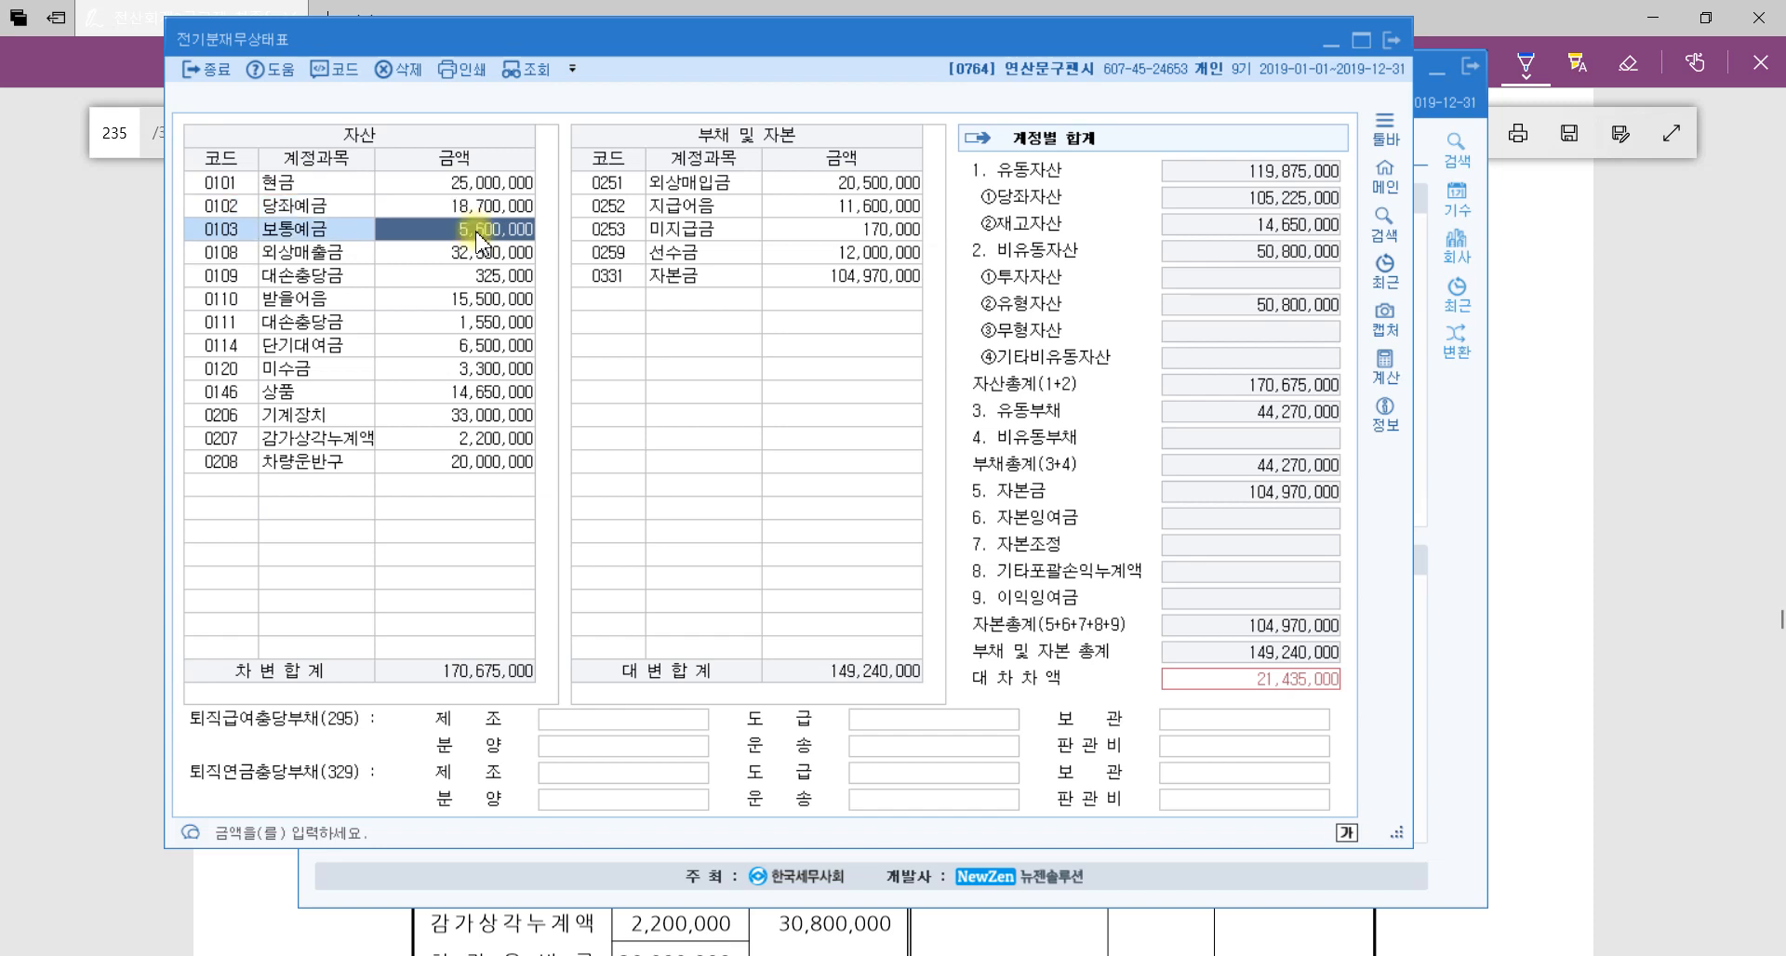
pyautogui.click(490, 253)
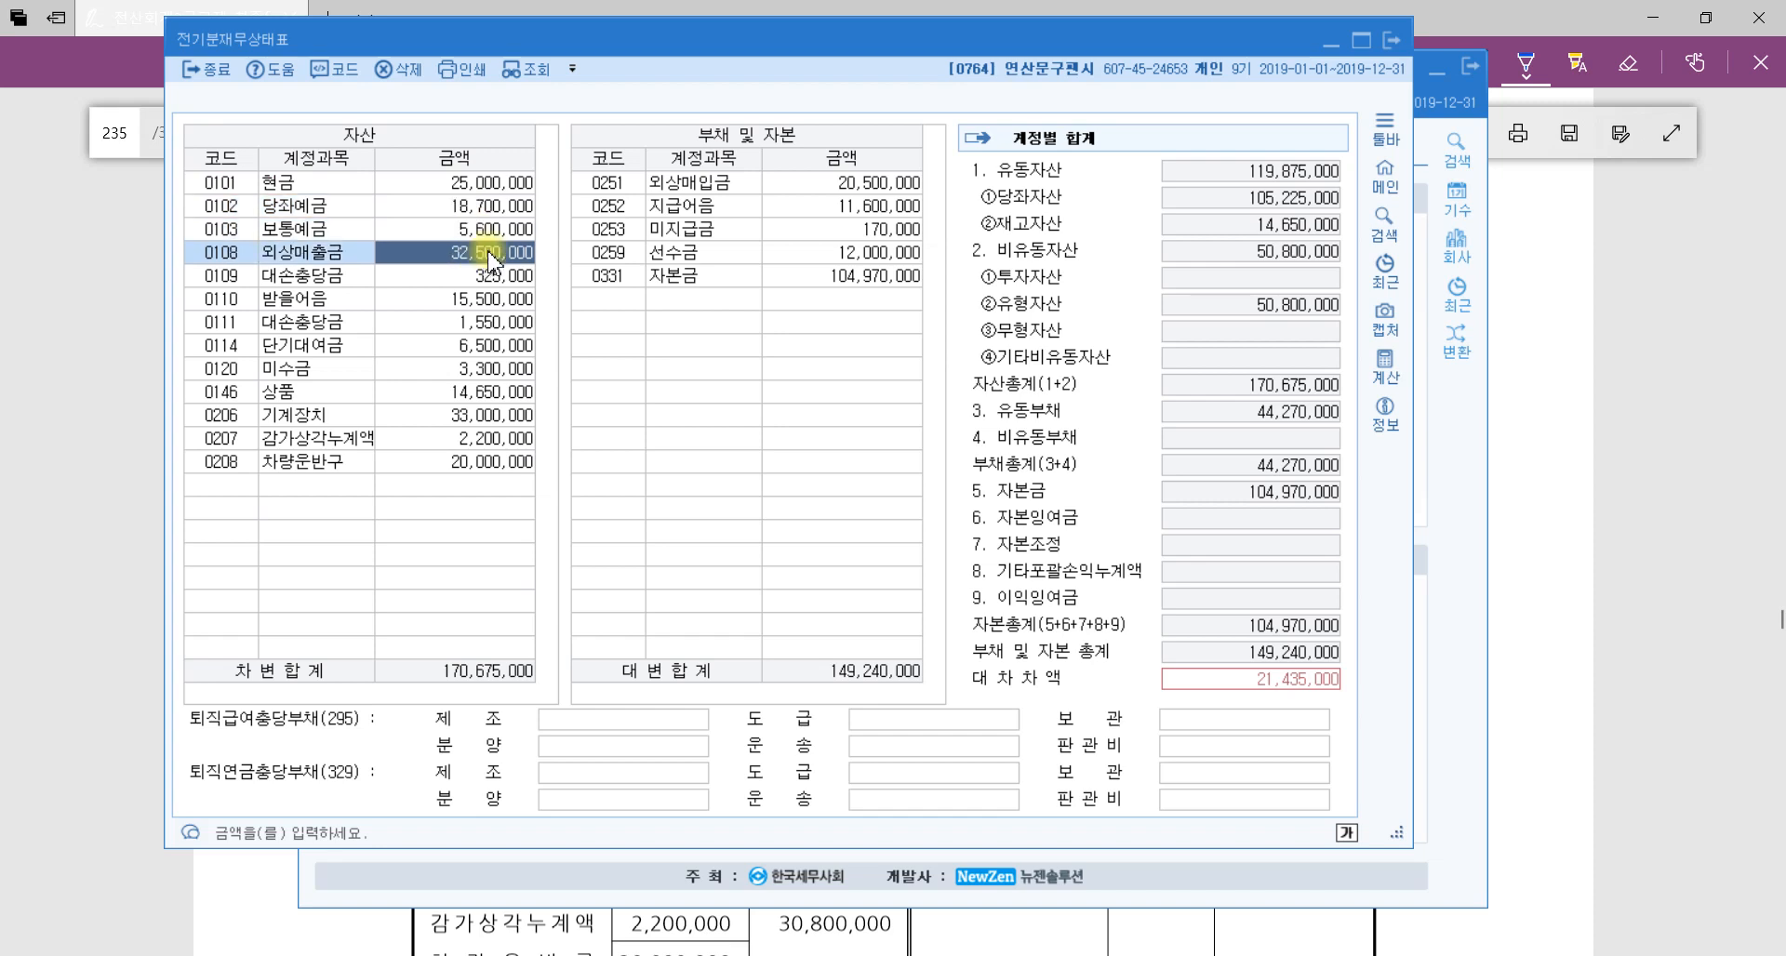
pyautogui.click(491, 277)
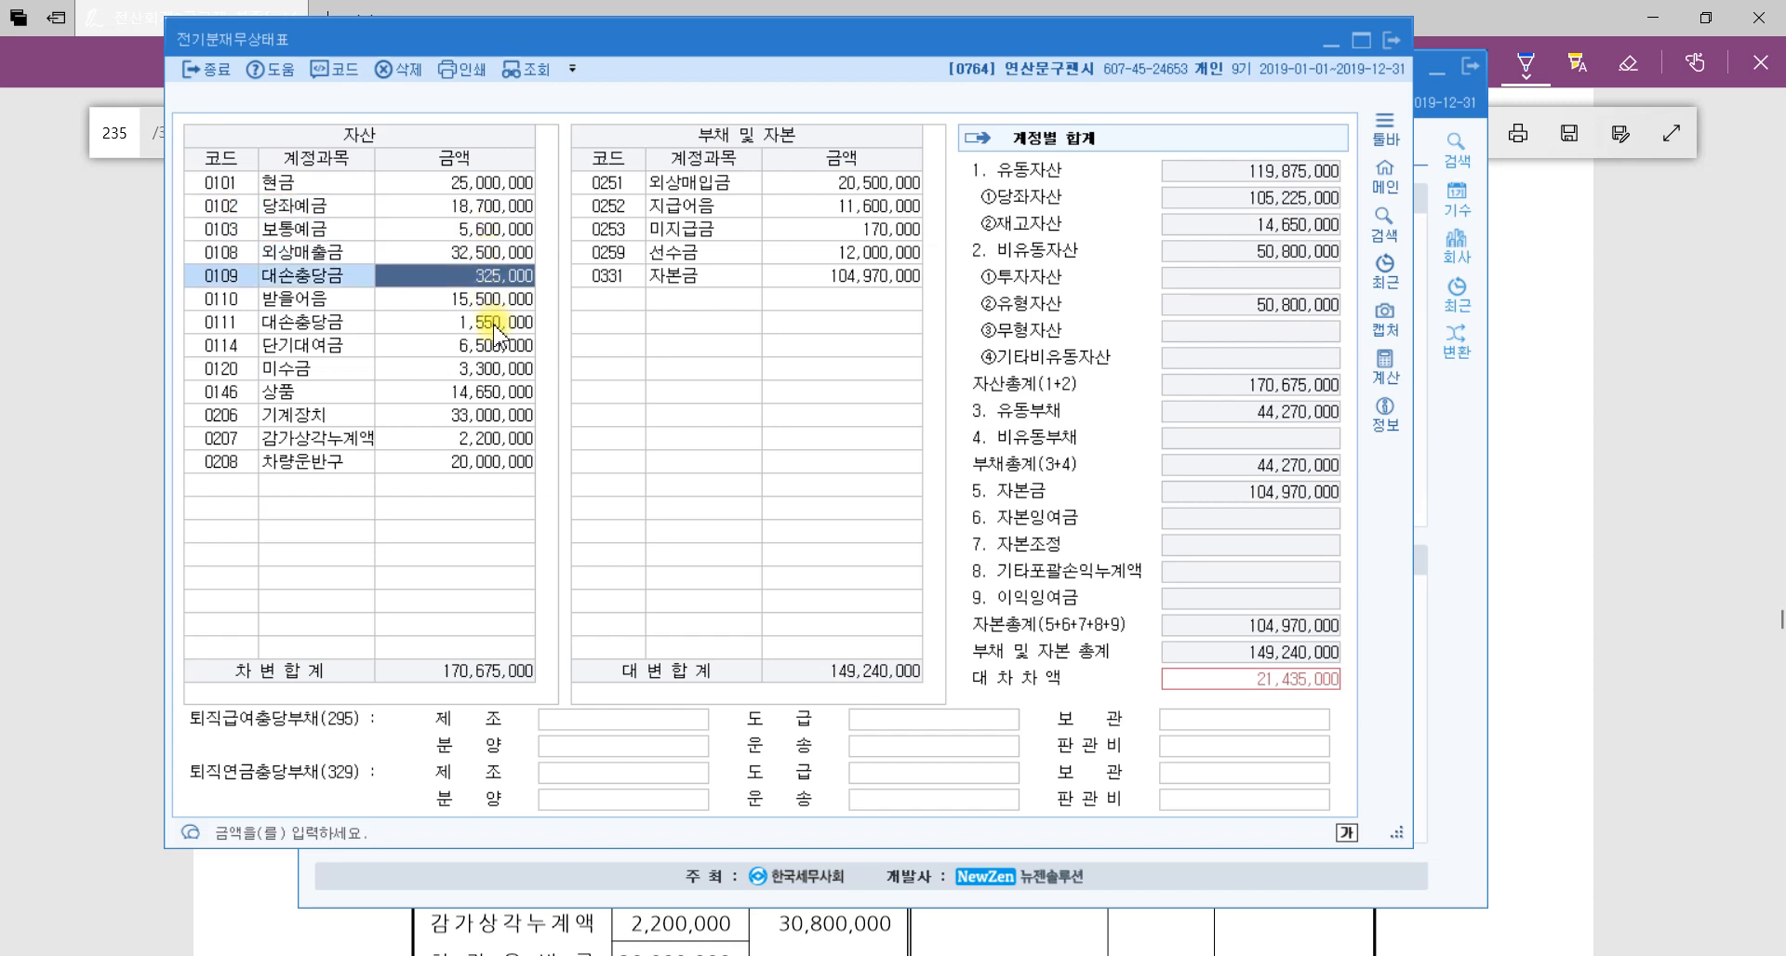
pyautogui.click(513, 299)
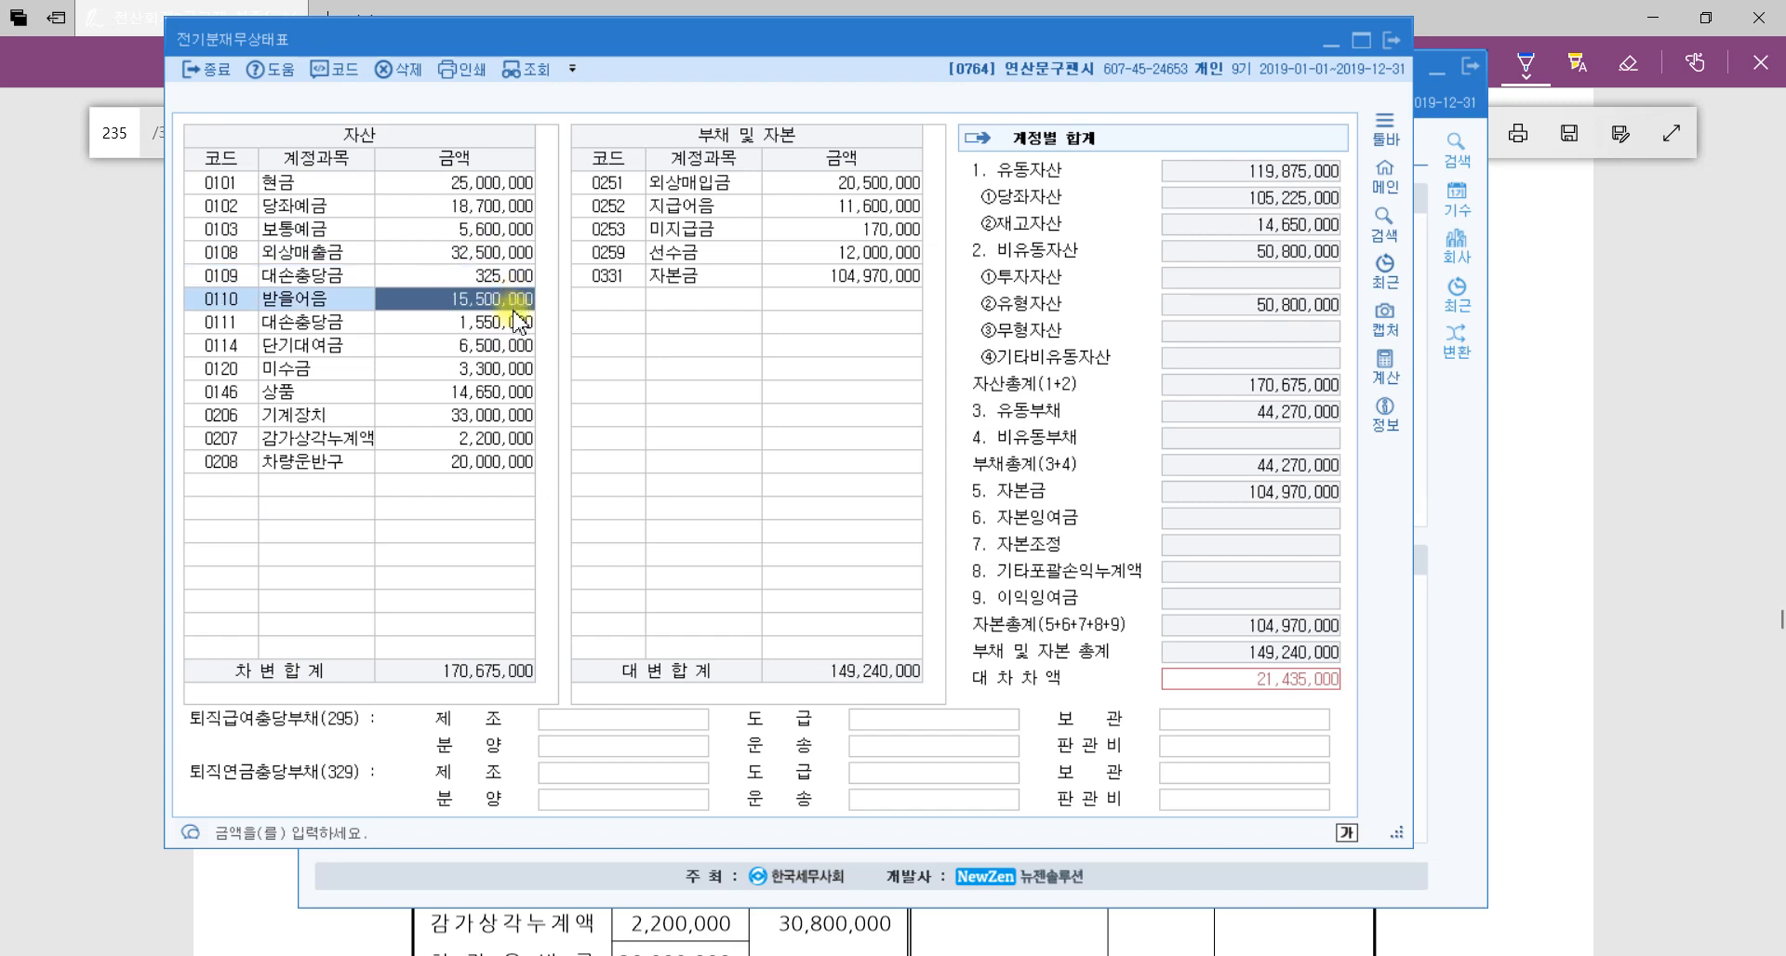
# Correct the 대손충당금 of 받을어음 (code 0111) to 155,000.
pyautogui.click(514, 316)
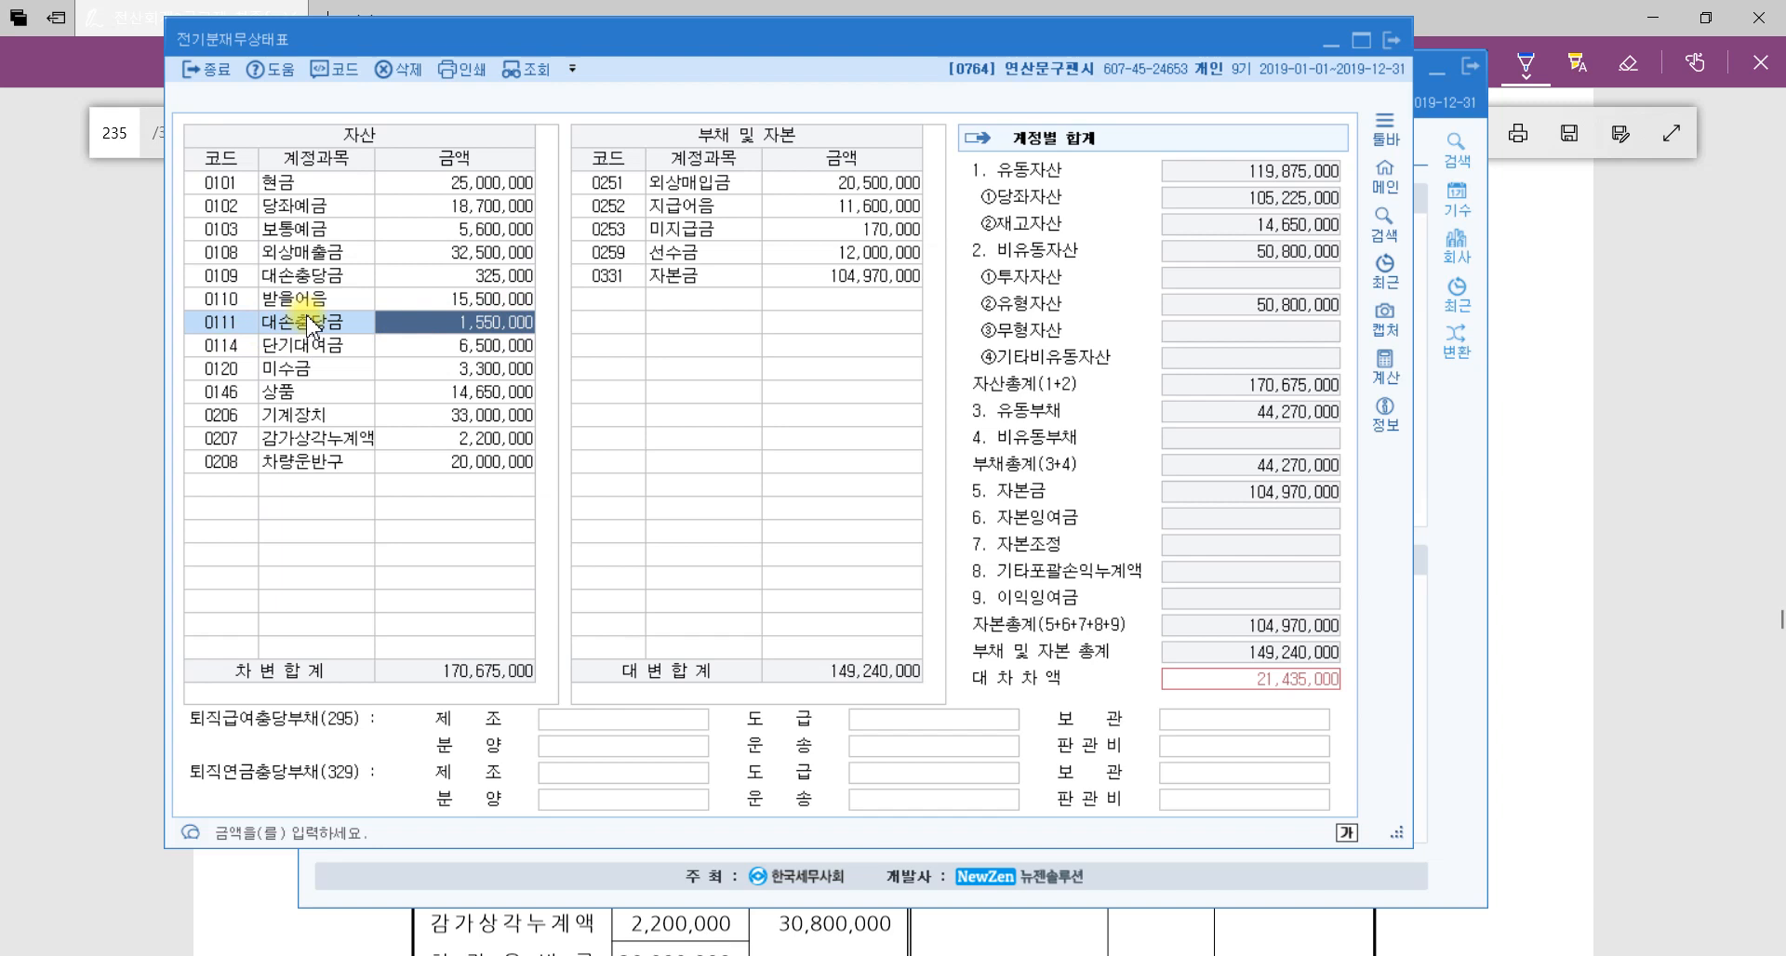
pyautogui.write('155,000')
pyautogui.press('Return')
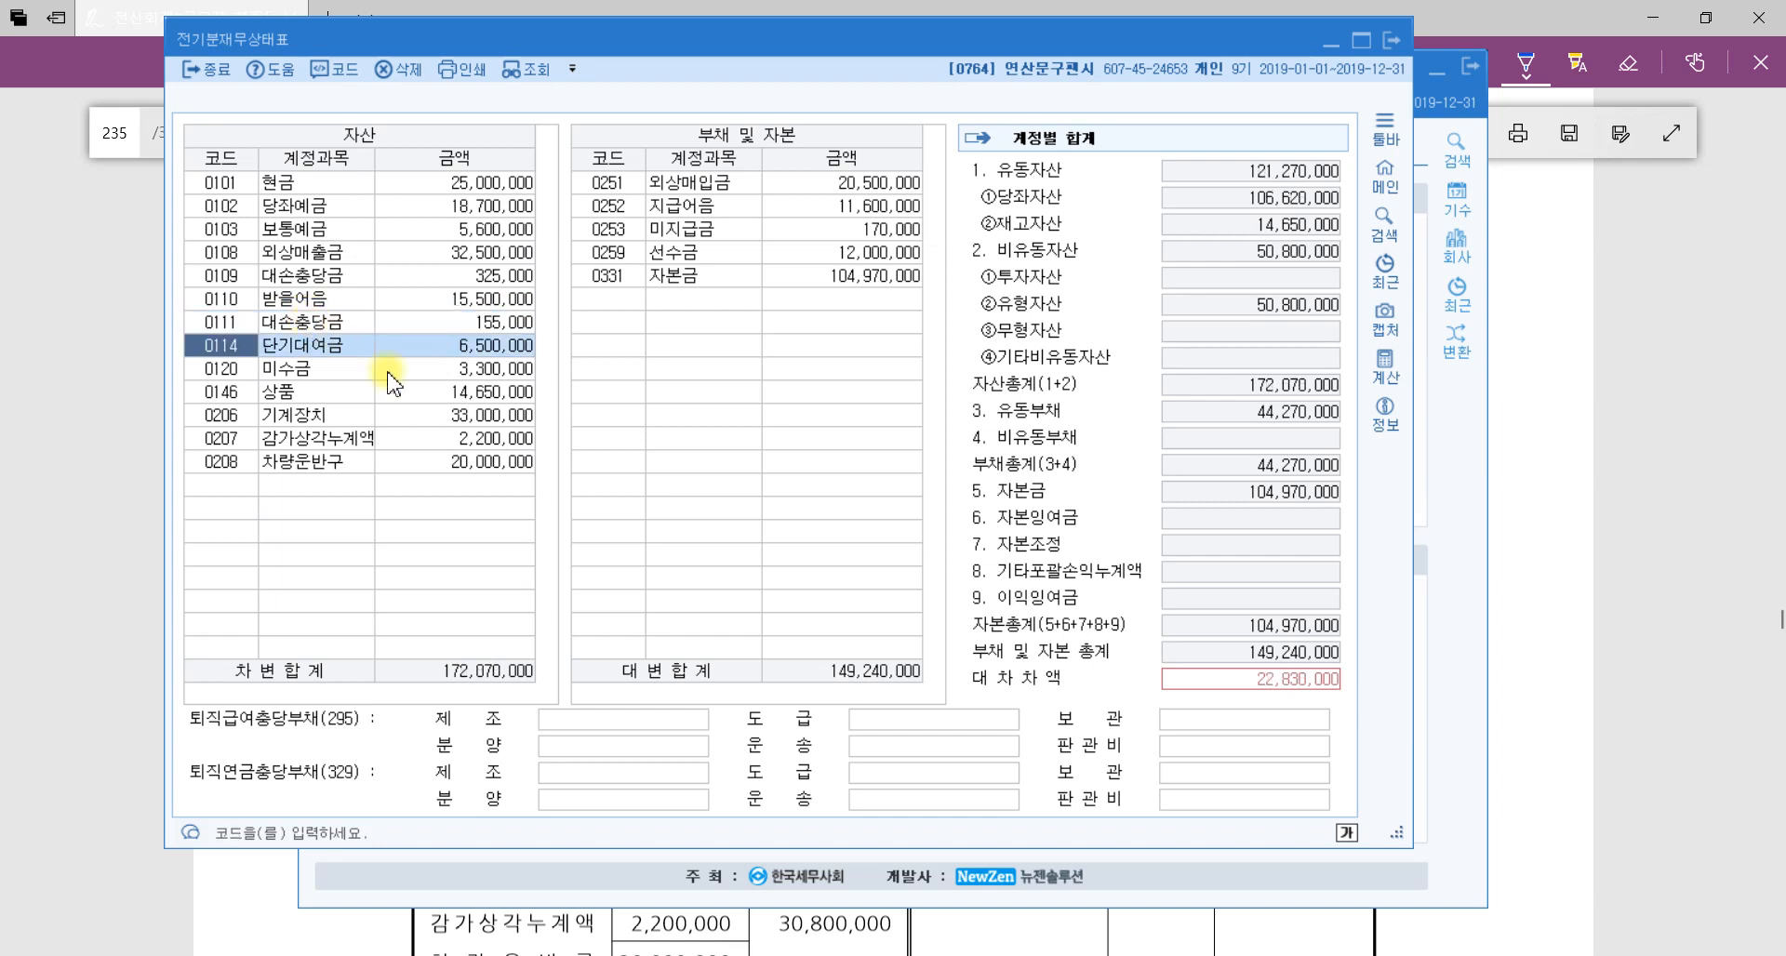
# Add the missing 감가상각누계액 for 차량운반구 (code 0209) to the assets with an amount of 6,000,000.
pyautogui.click(498, 465)
pyautogui.click(231, 486)
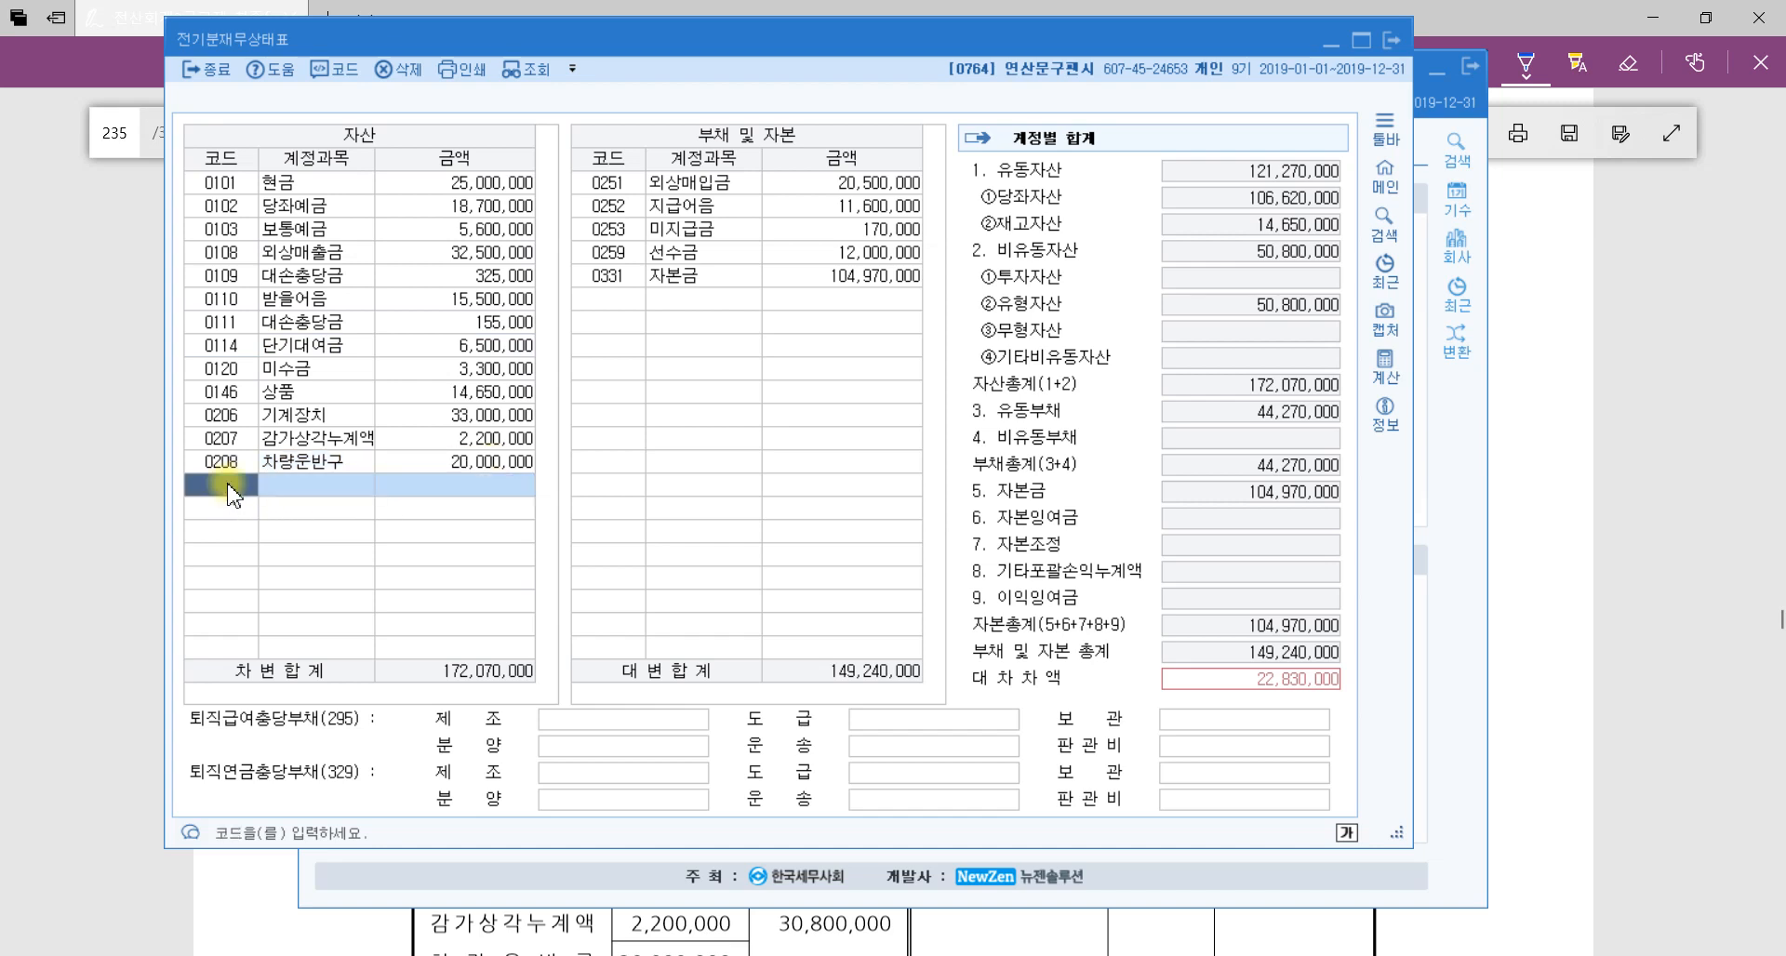
pyautogui.write('감개')
pyautogui.press('Return')
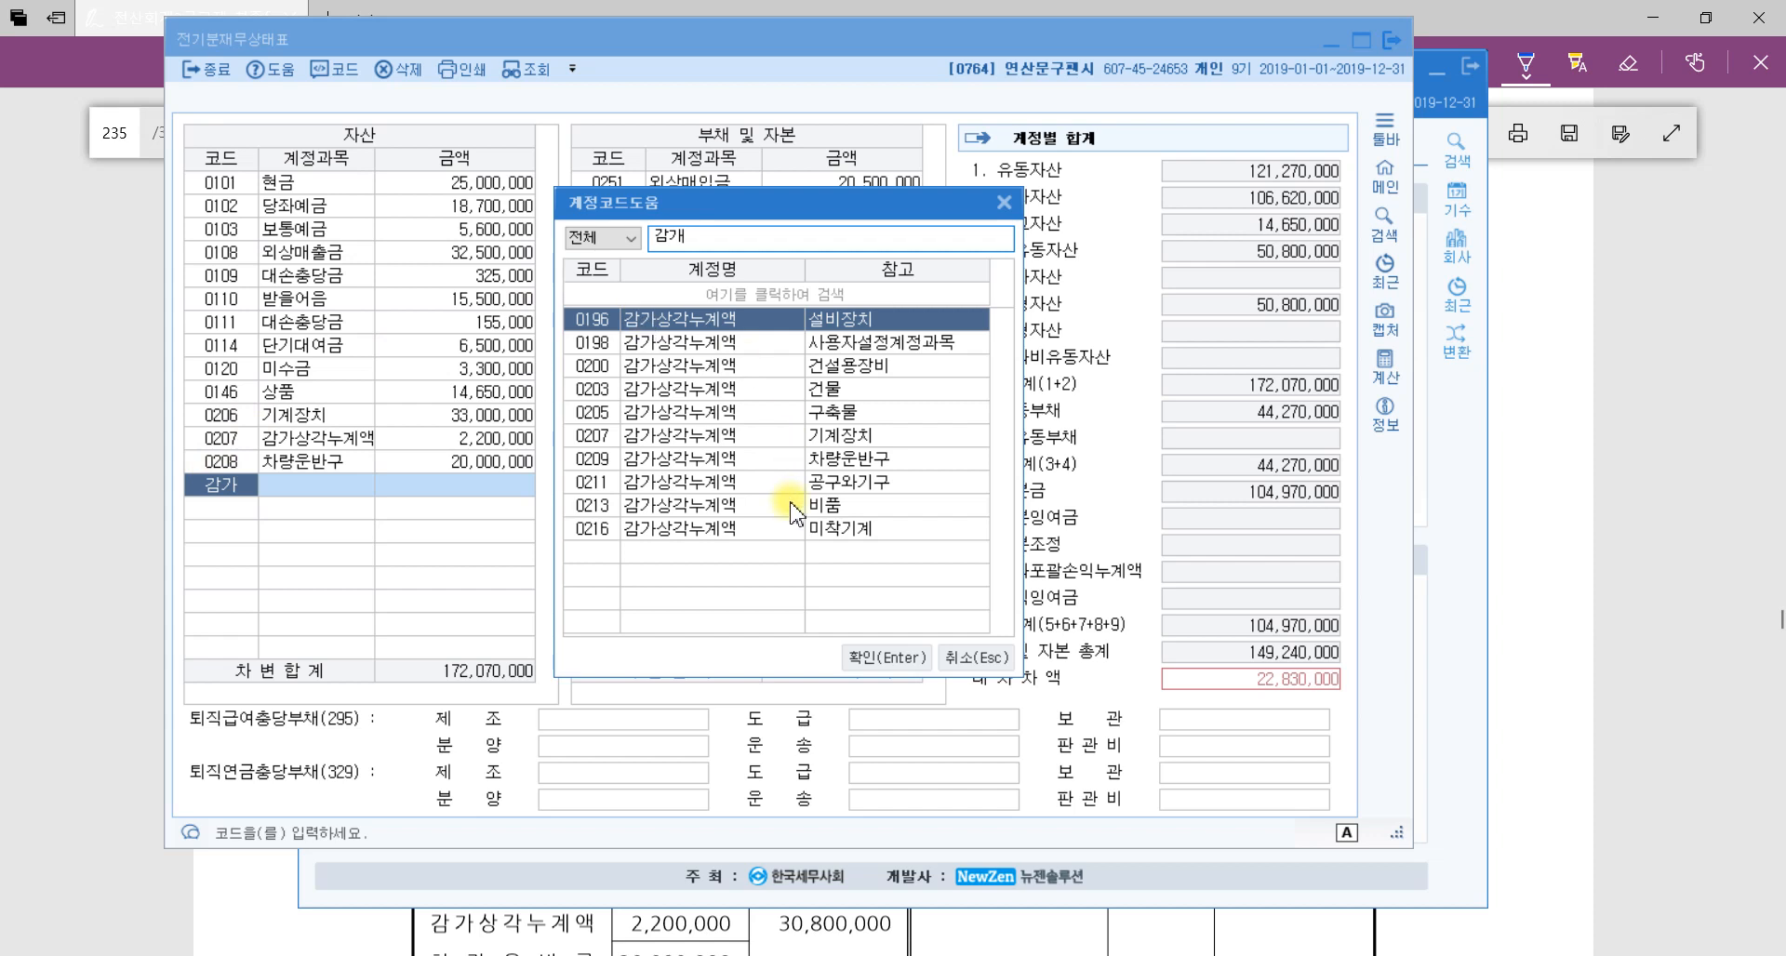
pyautogui.click(881, 462)
pyautogui.click(881, 461)
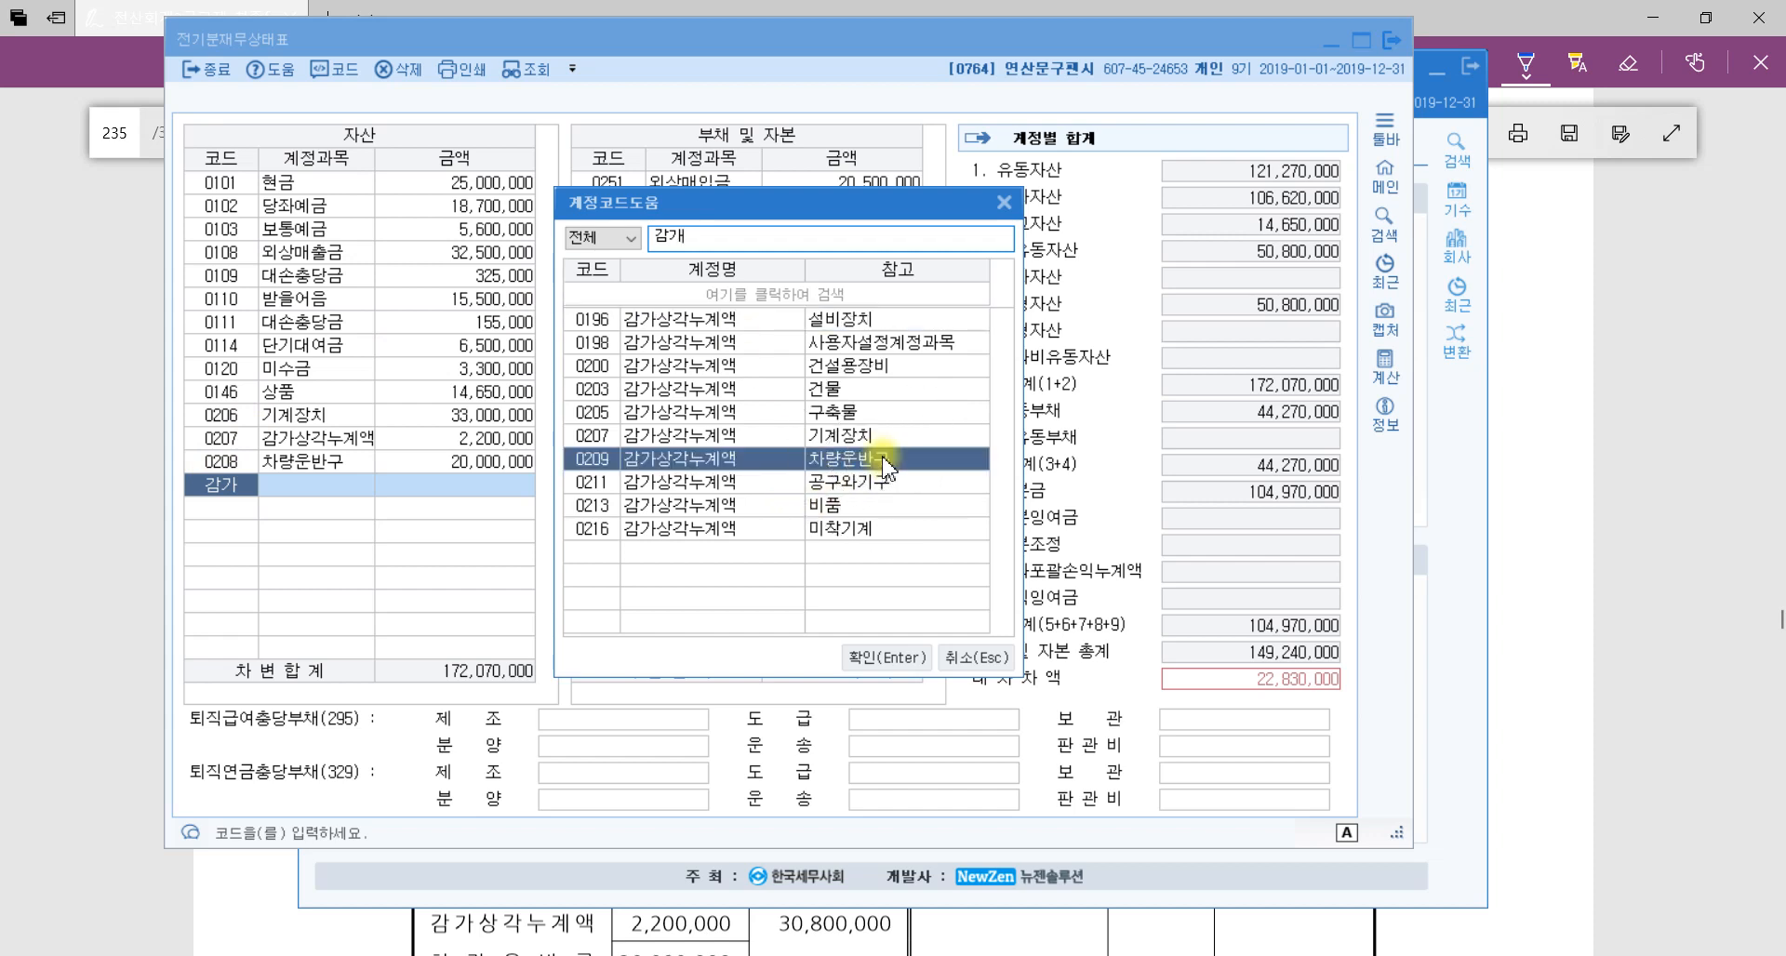
pyautogui.doubleClick(881, 461)
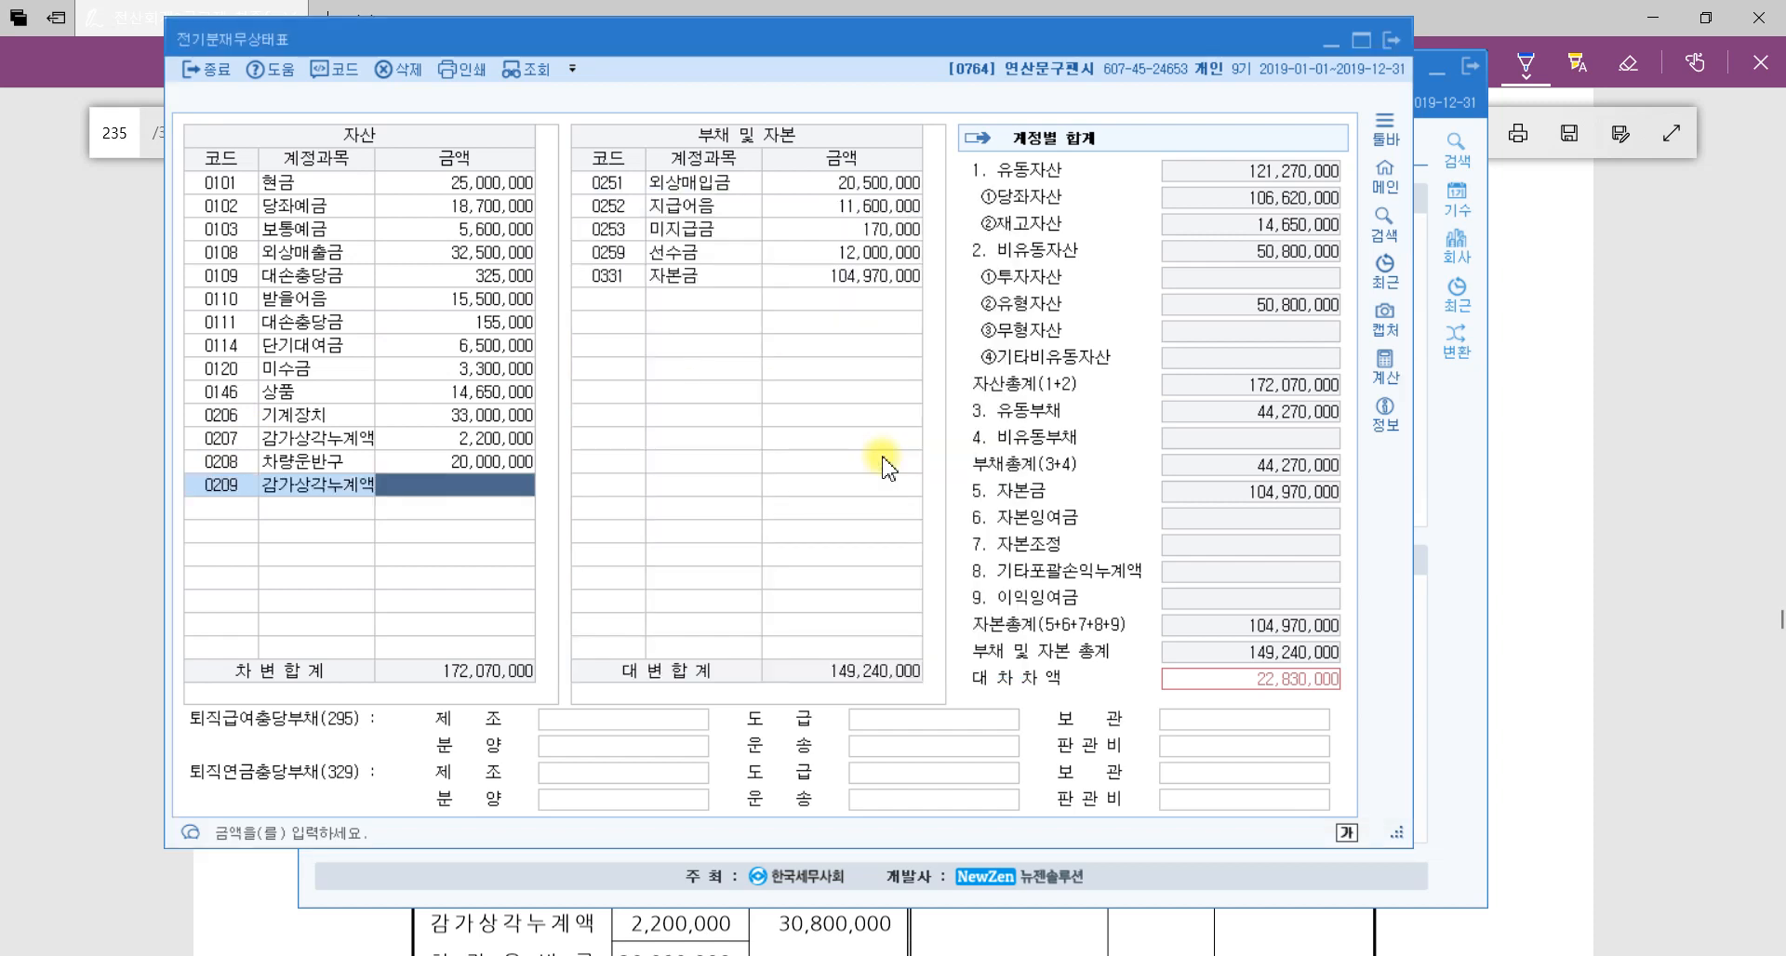
pyautogui.write('6000000')
pyautogui.press('Return')
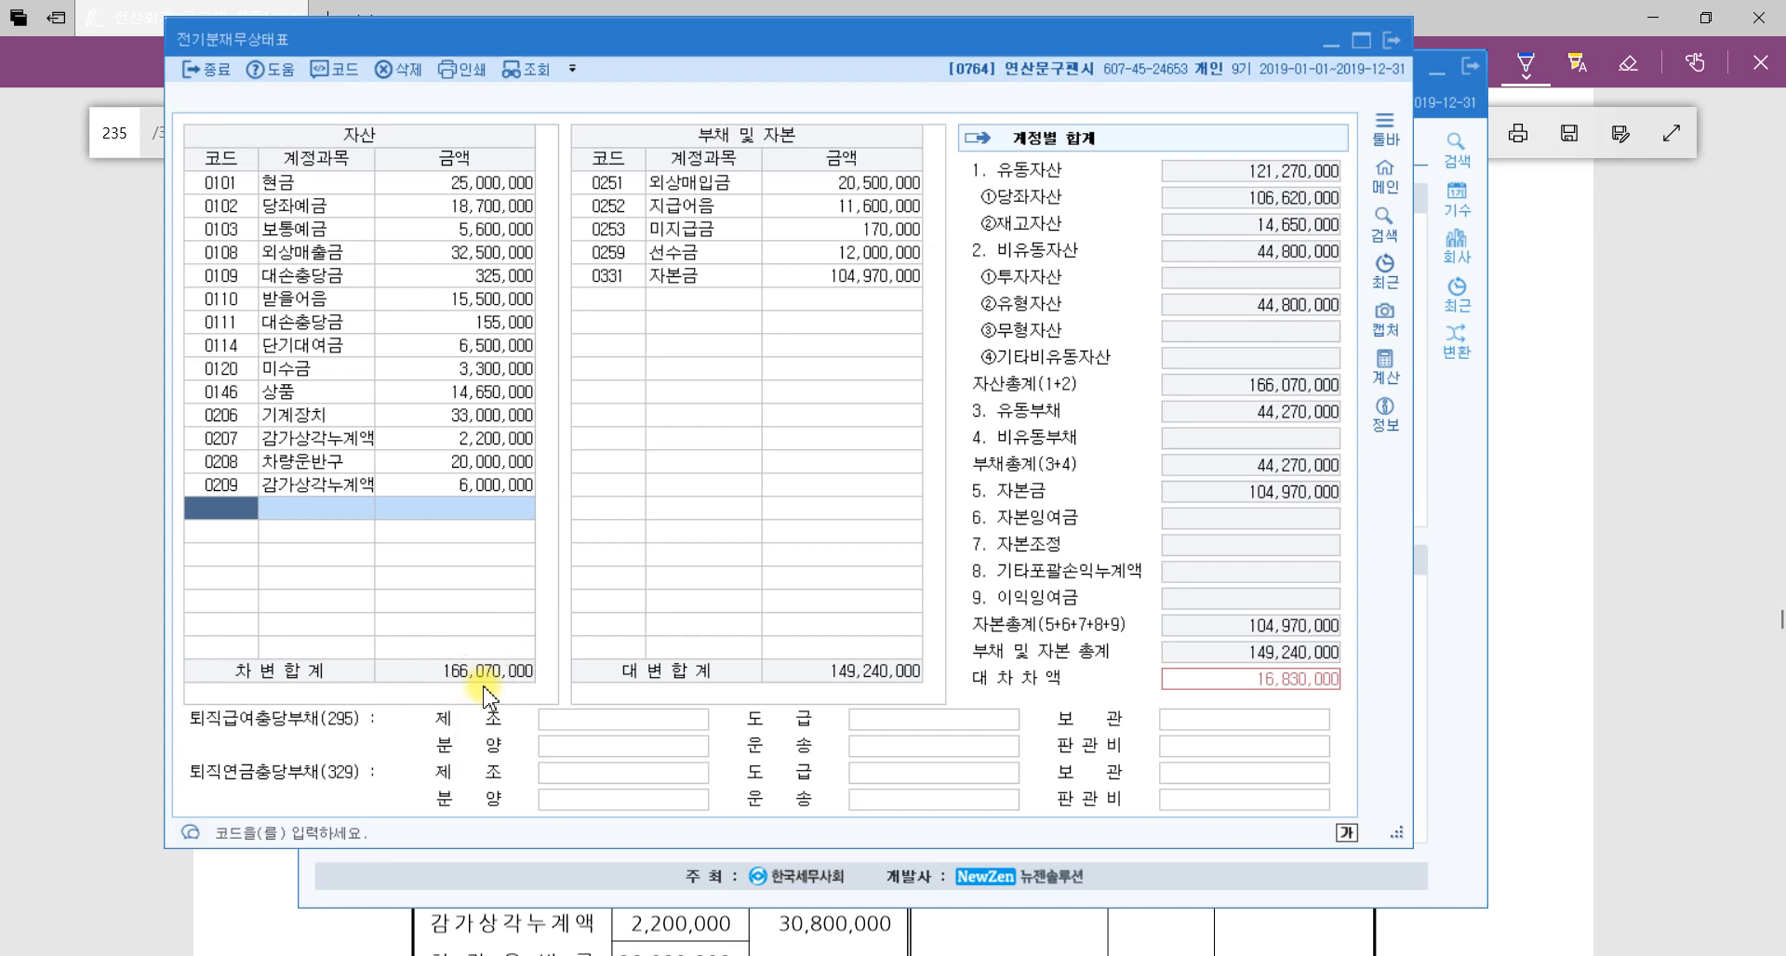
# Check the 부채 및 자본 amounts from 외상매입금 onward and correct 미지급금 to 17,000,000.
pyautogui.click(872, 194)
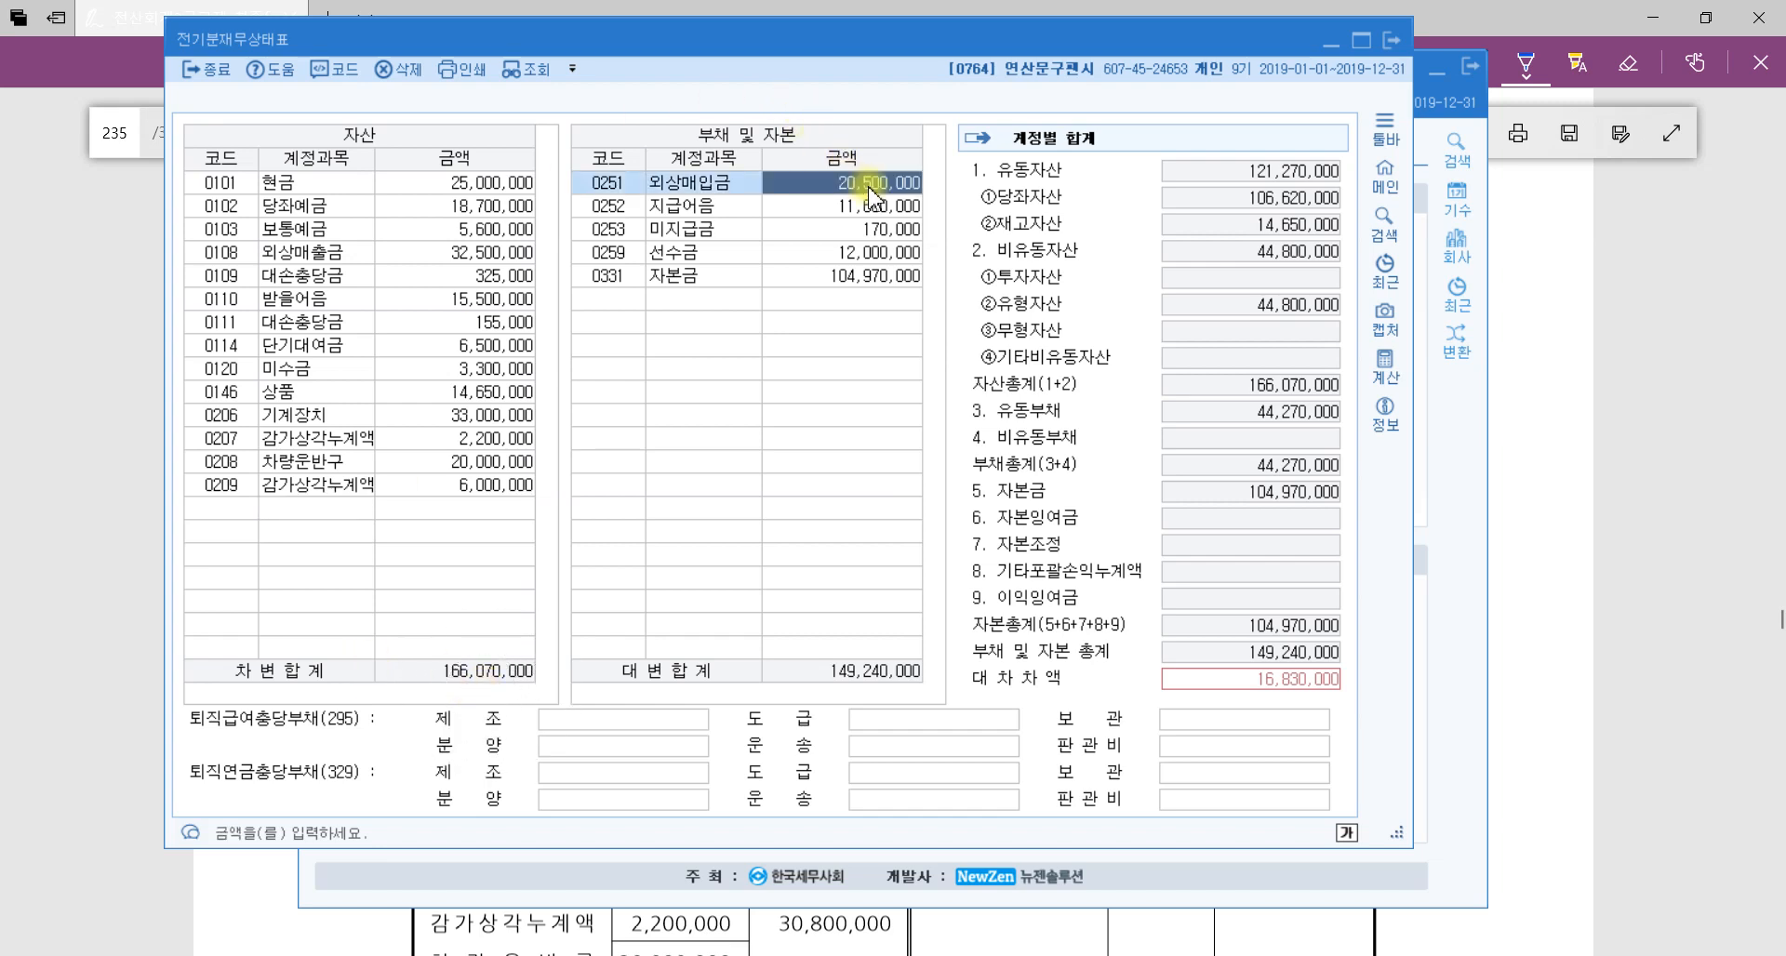
pyautogui.click(886, 233)
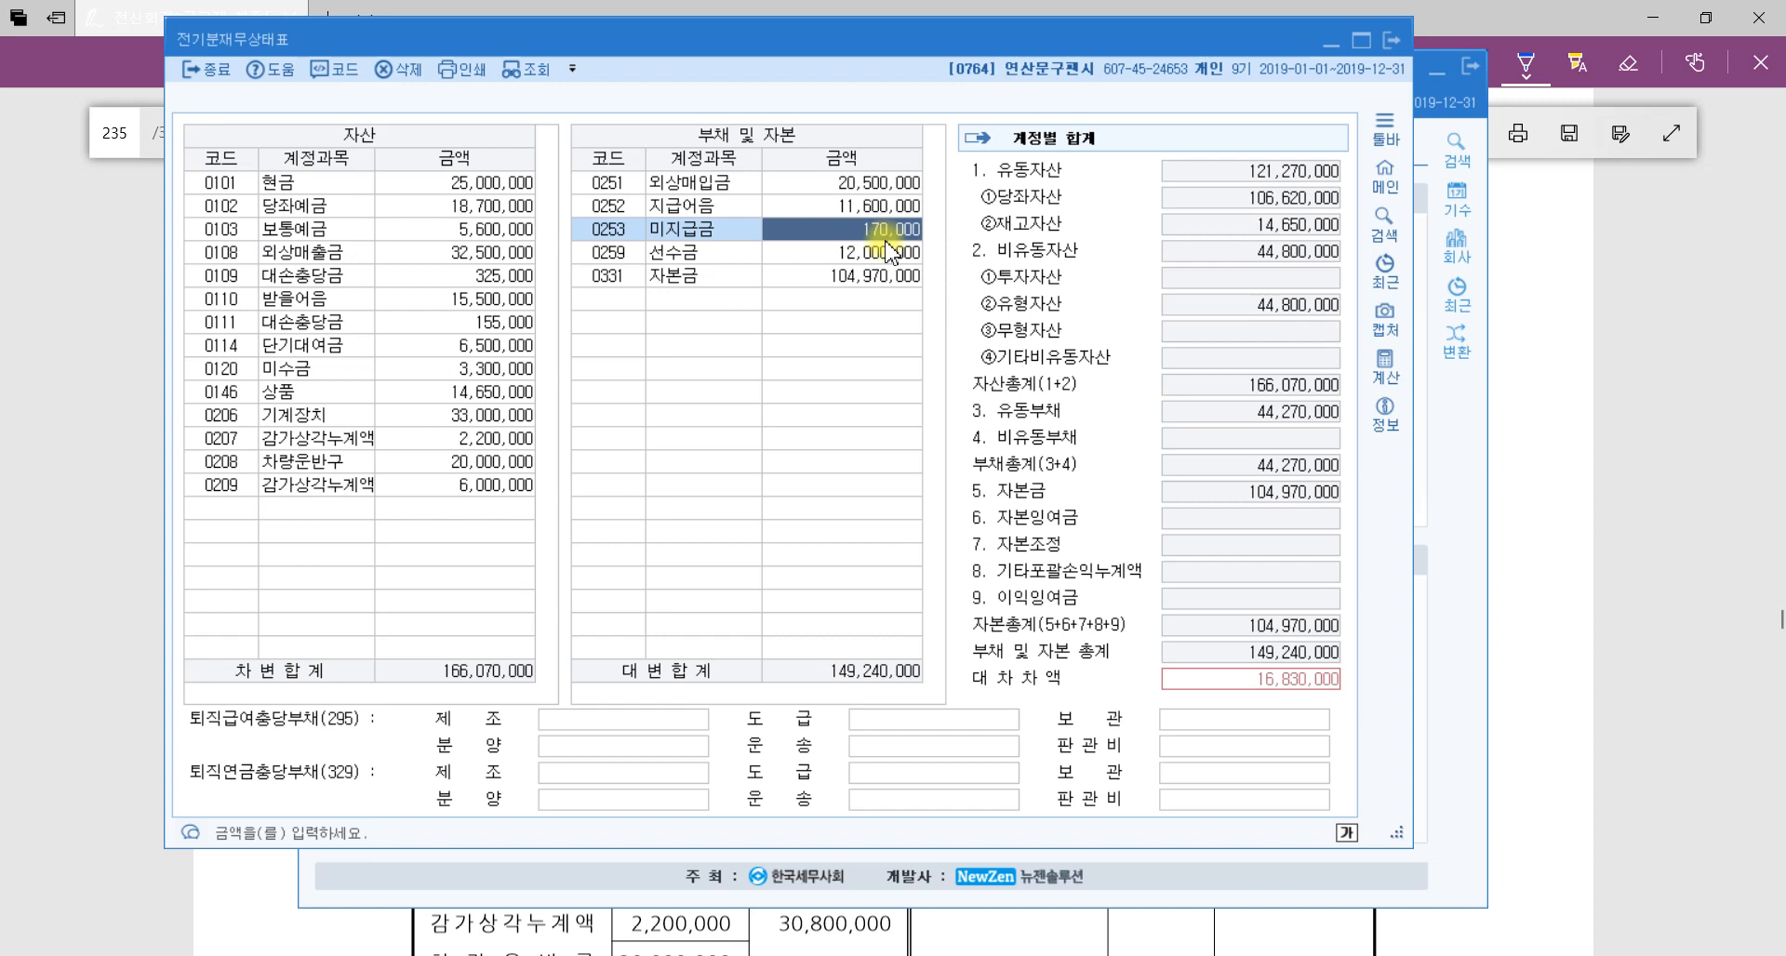
pyautogui.write('17000000')
pyautogui.press('Return')
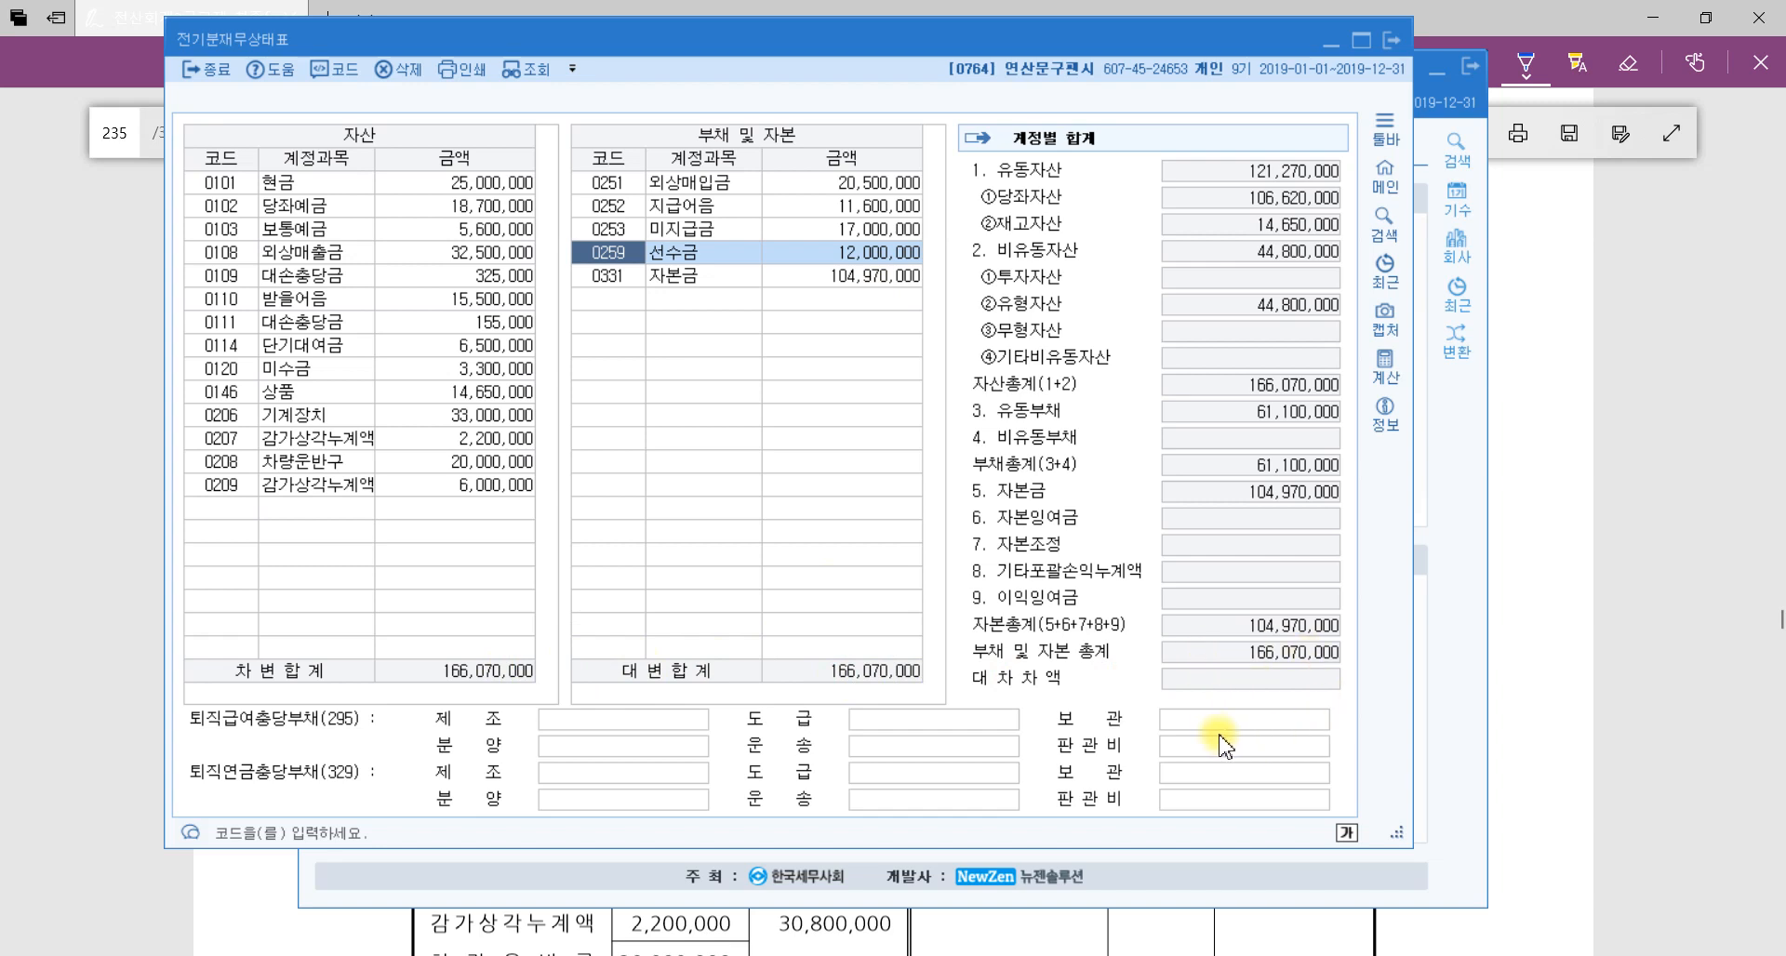
# Circle the corrected amounts 155,000, 6,000,000 and 17,000,000 in the balance sheet of 문제2 in the exam PDF.
pyautogui.click(1662, 714)
pyautogui.scroll(-3, 709, 567)
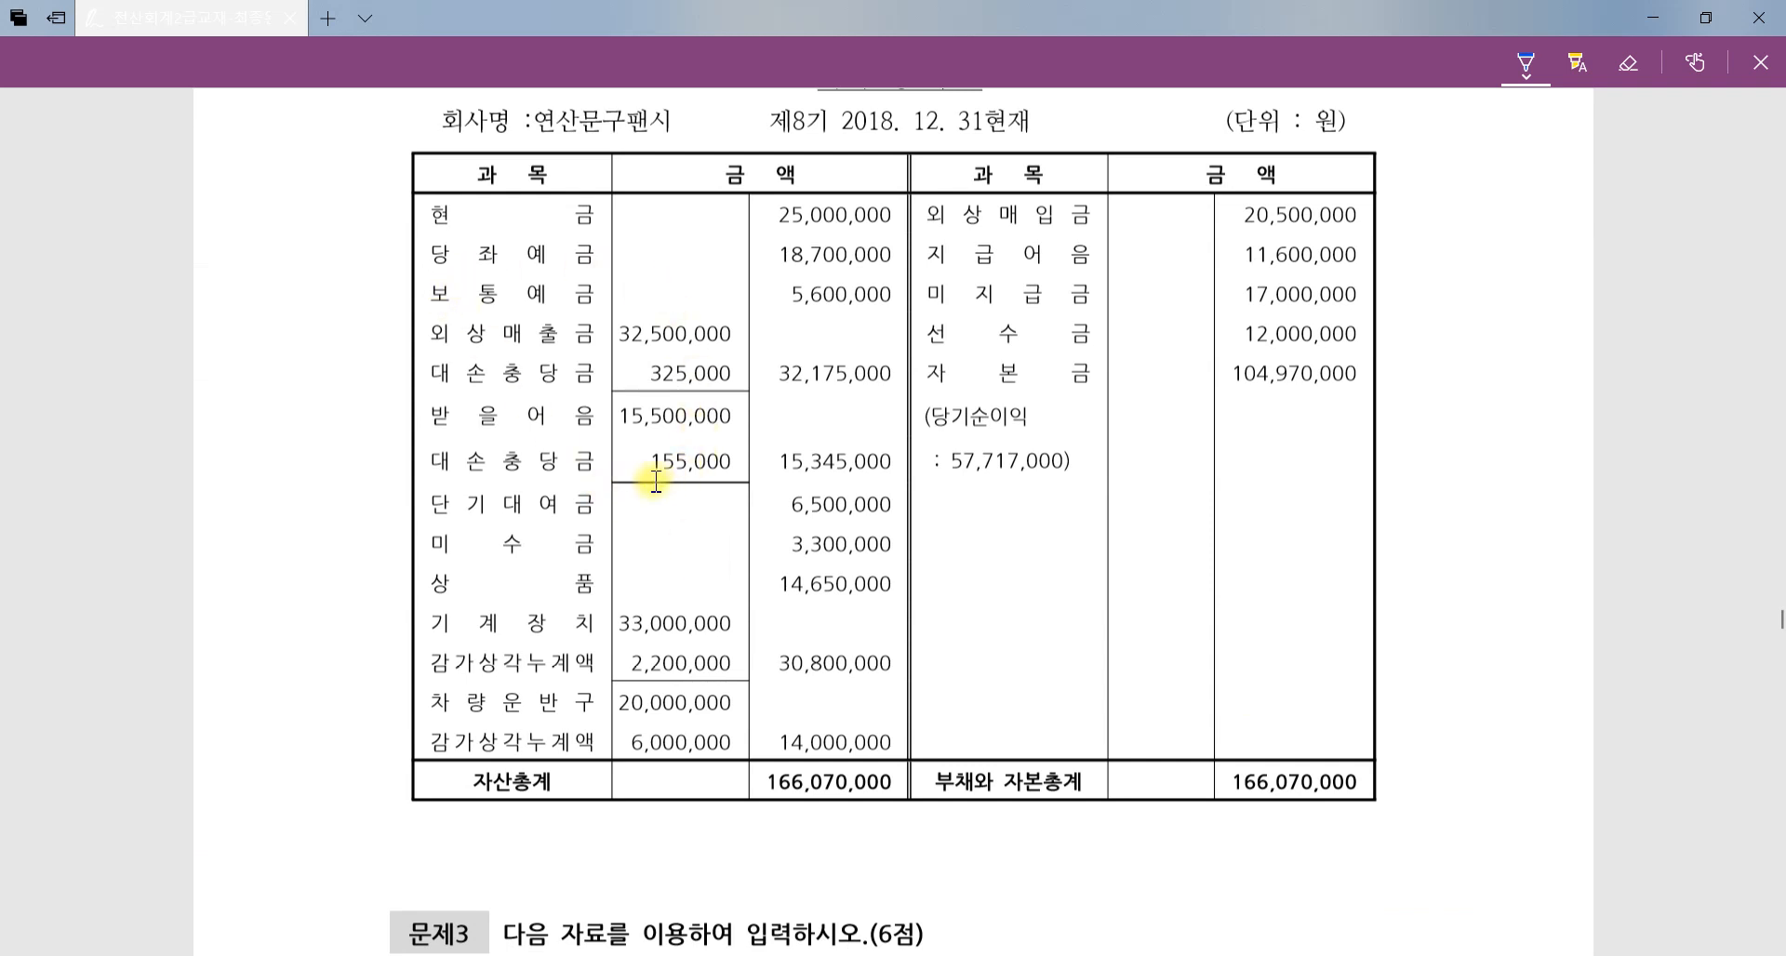
pyautogui.moveTo(626, 452)
pyautogui.mouseDown()
pyautogui.moveTo(690, 441)
pyautogui.moveTo(744, 488)
pyautogui.moveTo(621, 470)
pyautogui.moveTo(660, 439)
pyautogui.mouseUp()
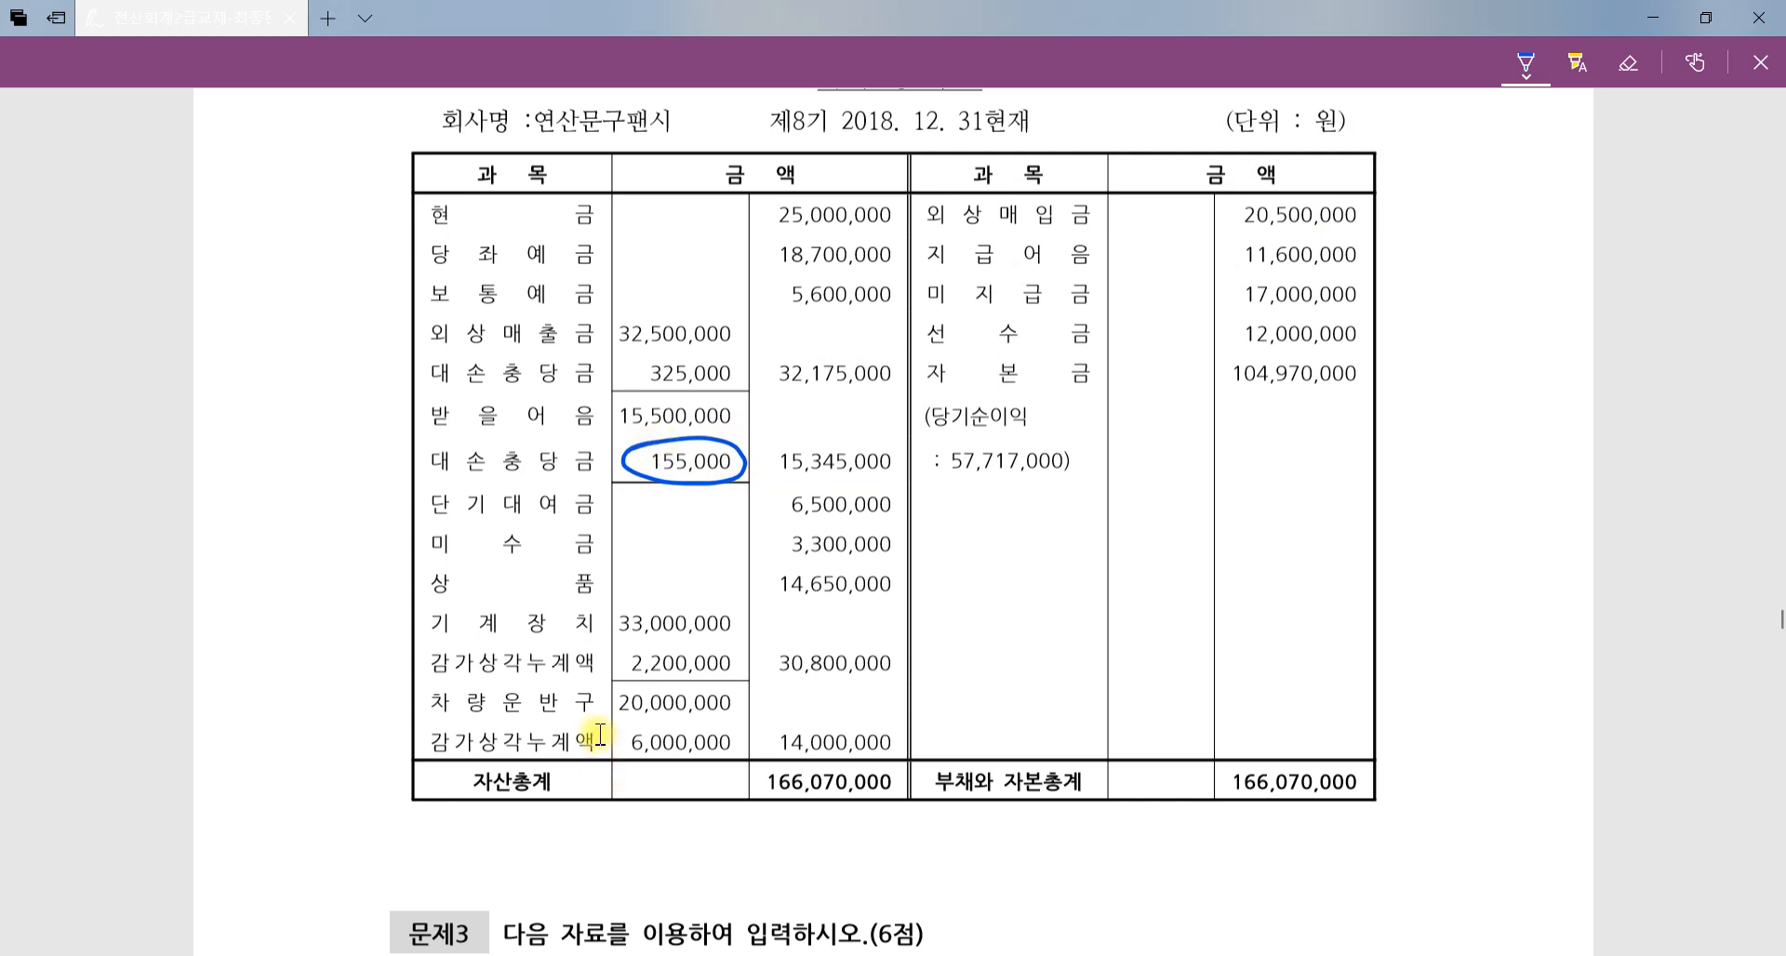
pyautogui.moveTo(602, 725)
pyautogui.mouseDown()
pyautogui.moveTo(758, 744)
pyautogui.moveTo(609, 742)
pyautogui.moveTo(655, 724)
pyautogui.mouseUp()
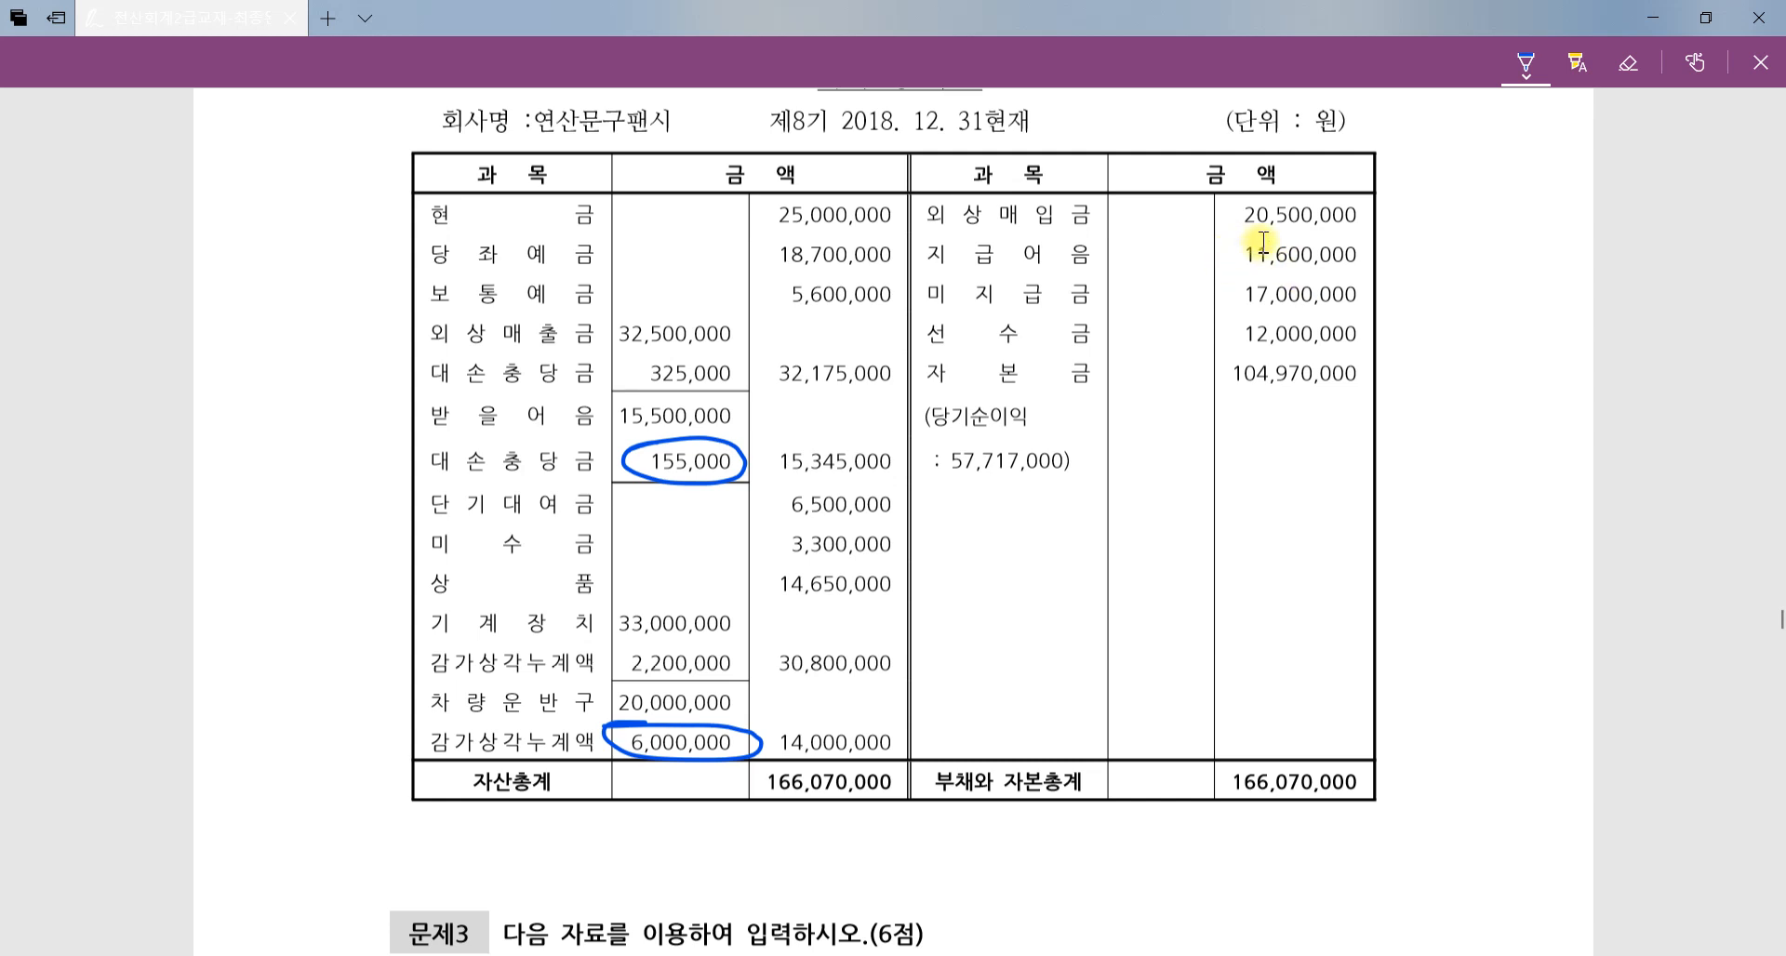
pyautogui.hotkey('alt', 'Tab')
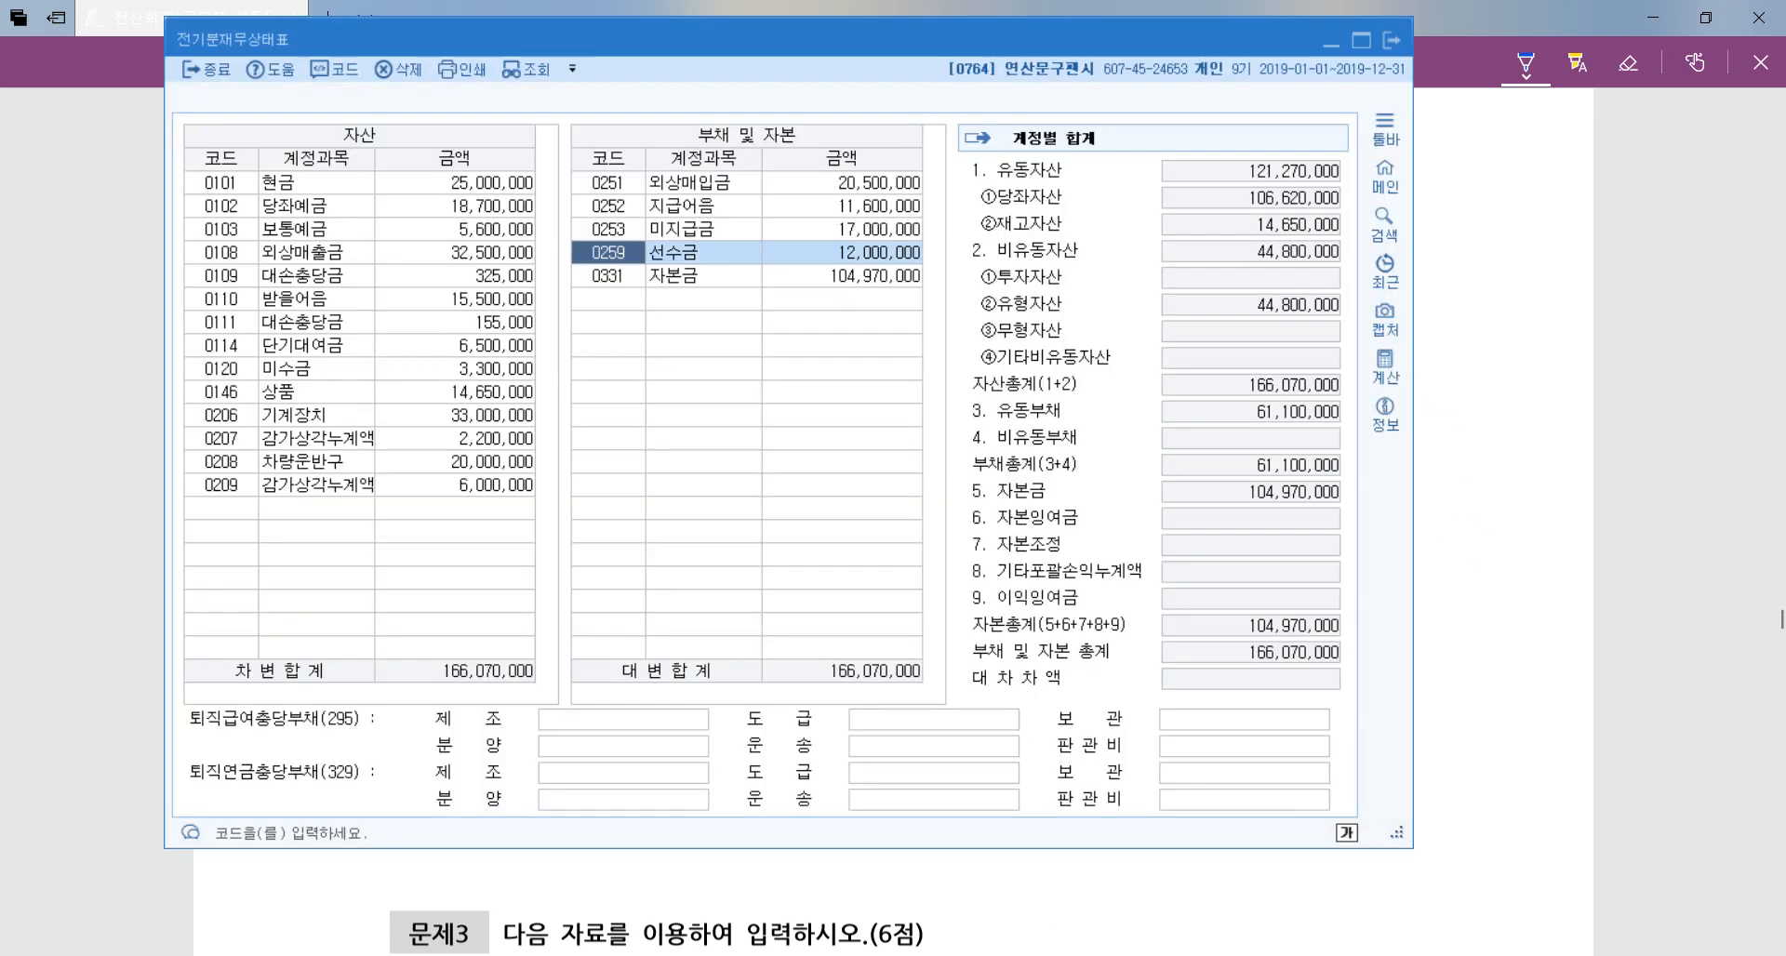
pyautogui.hotkey('alt', 'Tab')
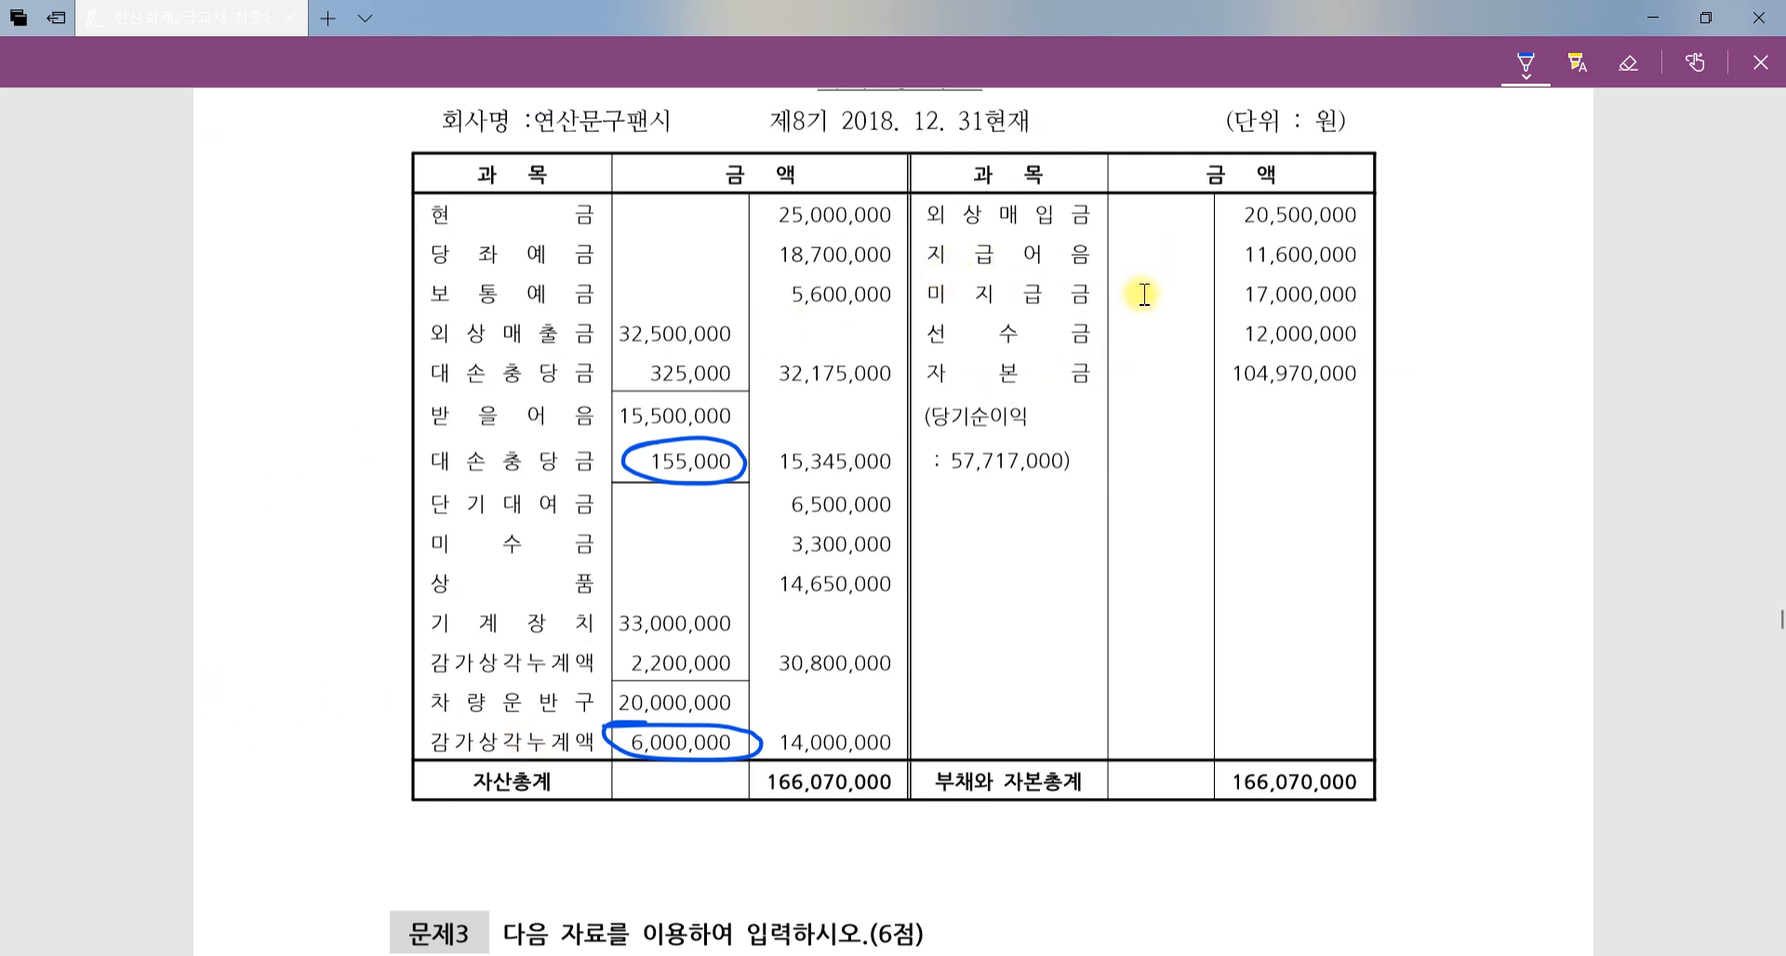
pyautogui.moveTo(1227, 275)
pyautogui.mouseDown()
pyautogui.moveTo(1400, 298)
pyautogui.moveTo(1223, 296)
pyautogui.moveTo(1260, 273)
pyautogui.mouseUp()
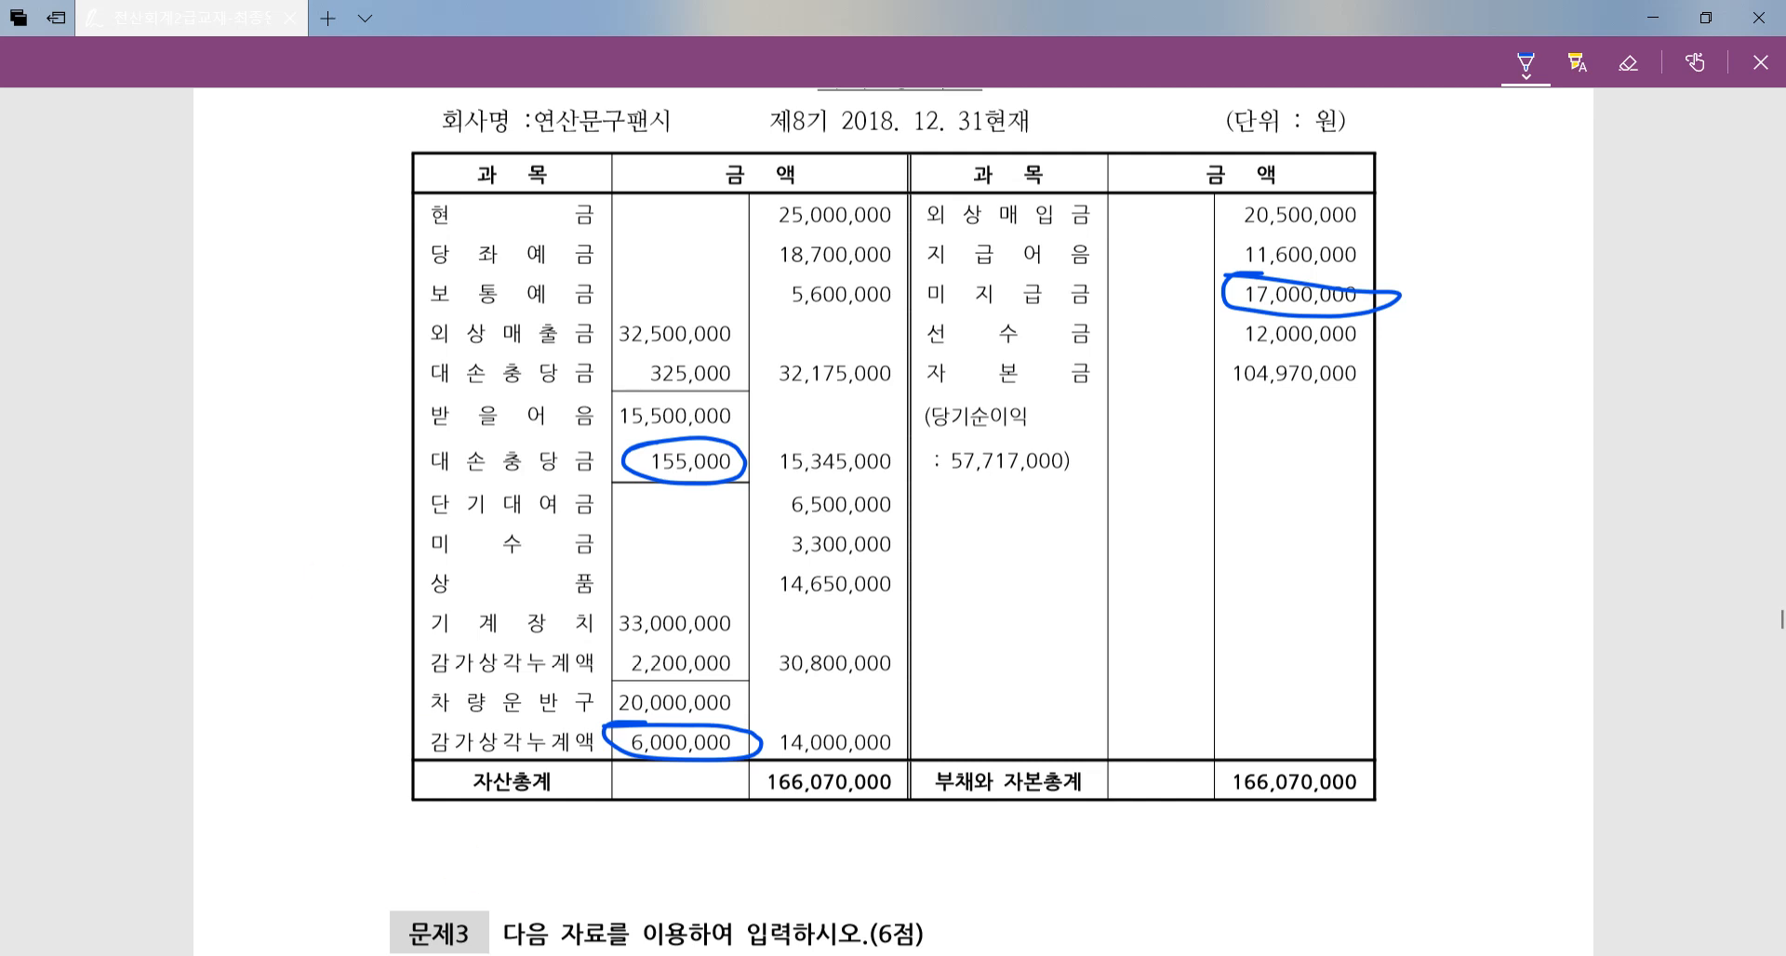
# Close 전기분재무상태표, then circle 신규거래처 and underline the 거래처등록 instruction of 문제3 [1] in the exam PDF.
pyautogui.hotkey('alt', 'Tab')
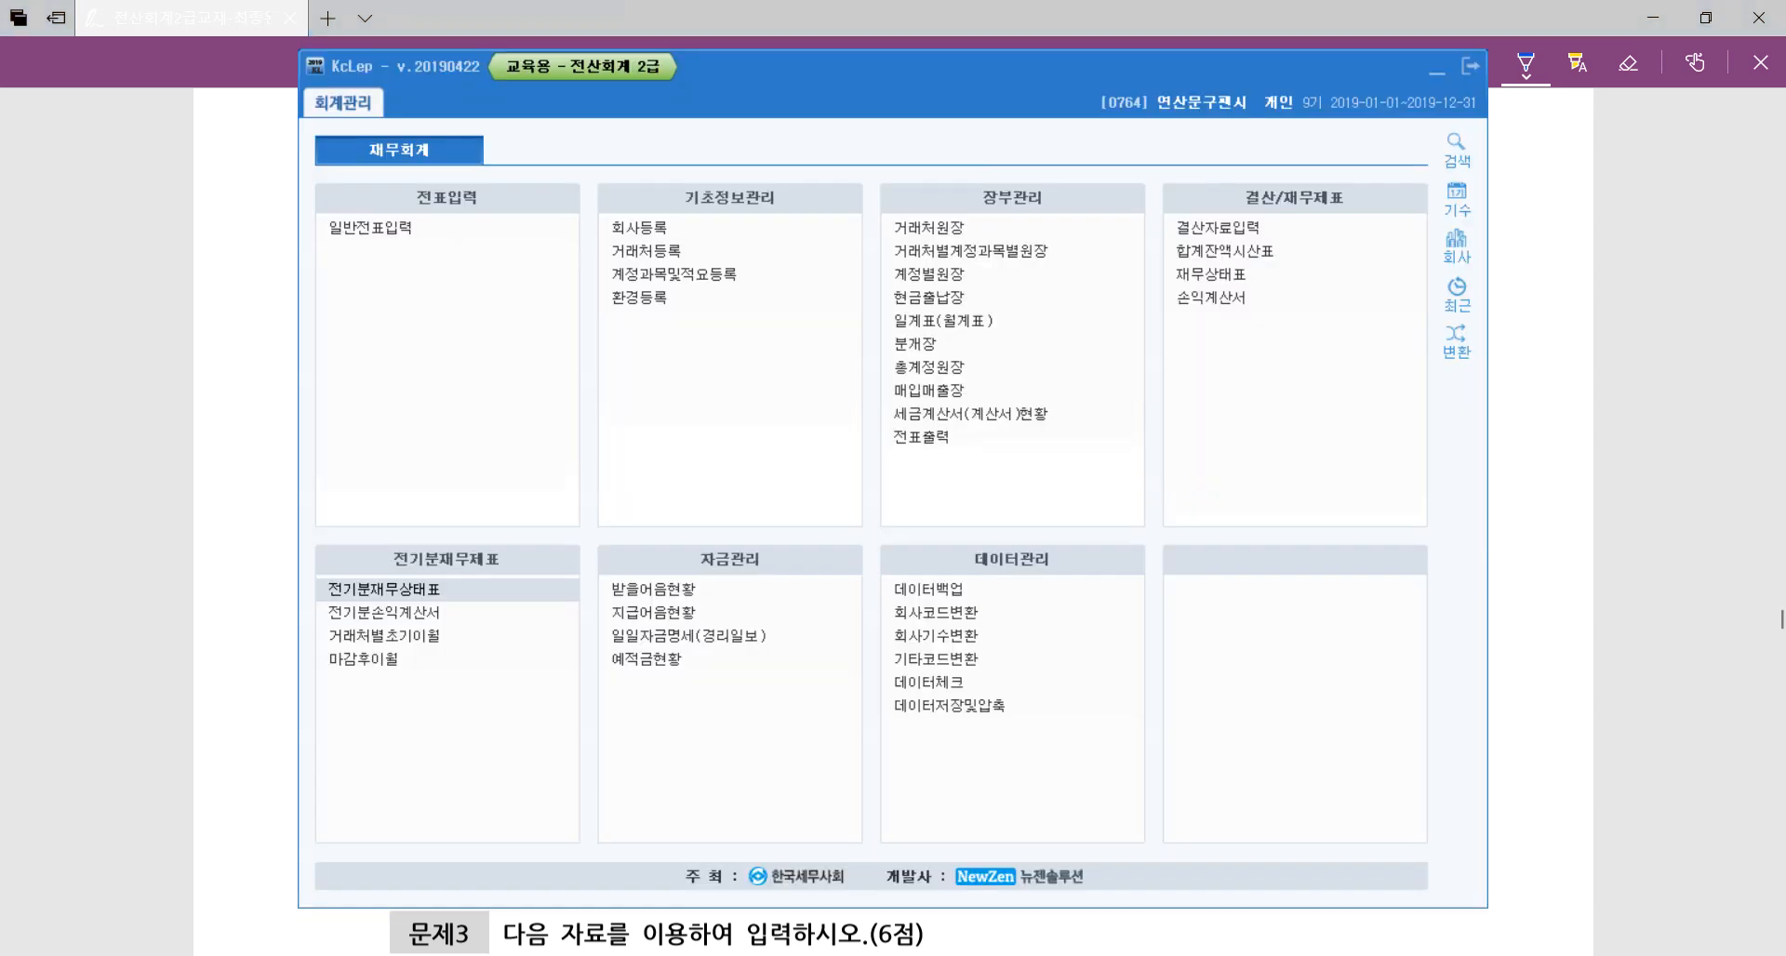
pyautogui.click(1772, 684)
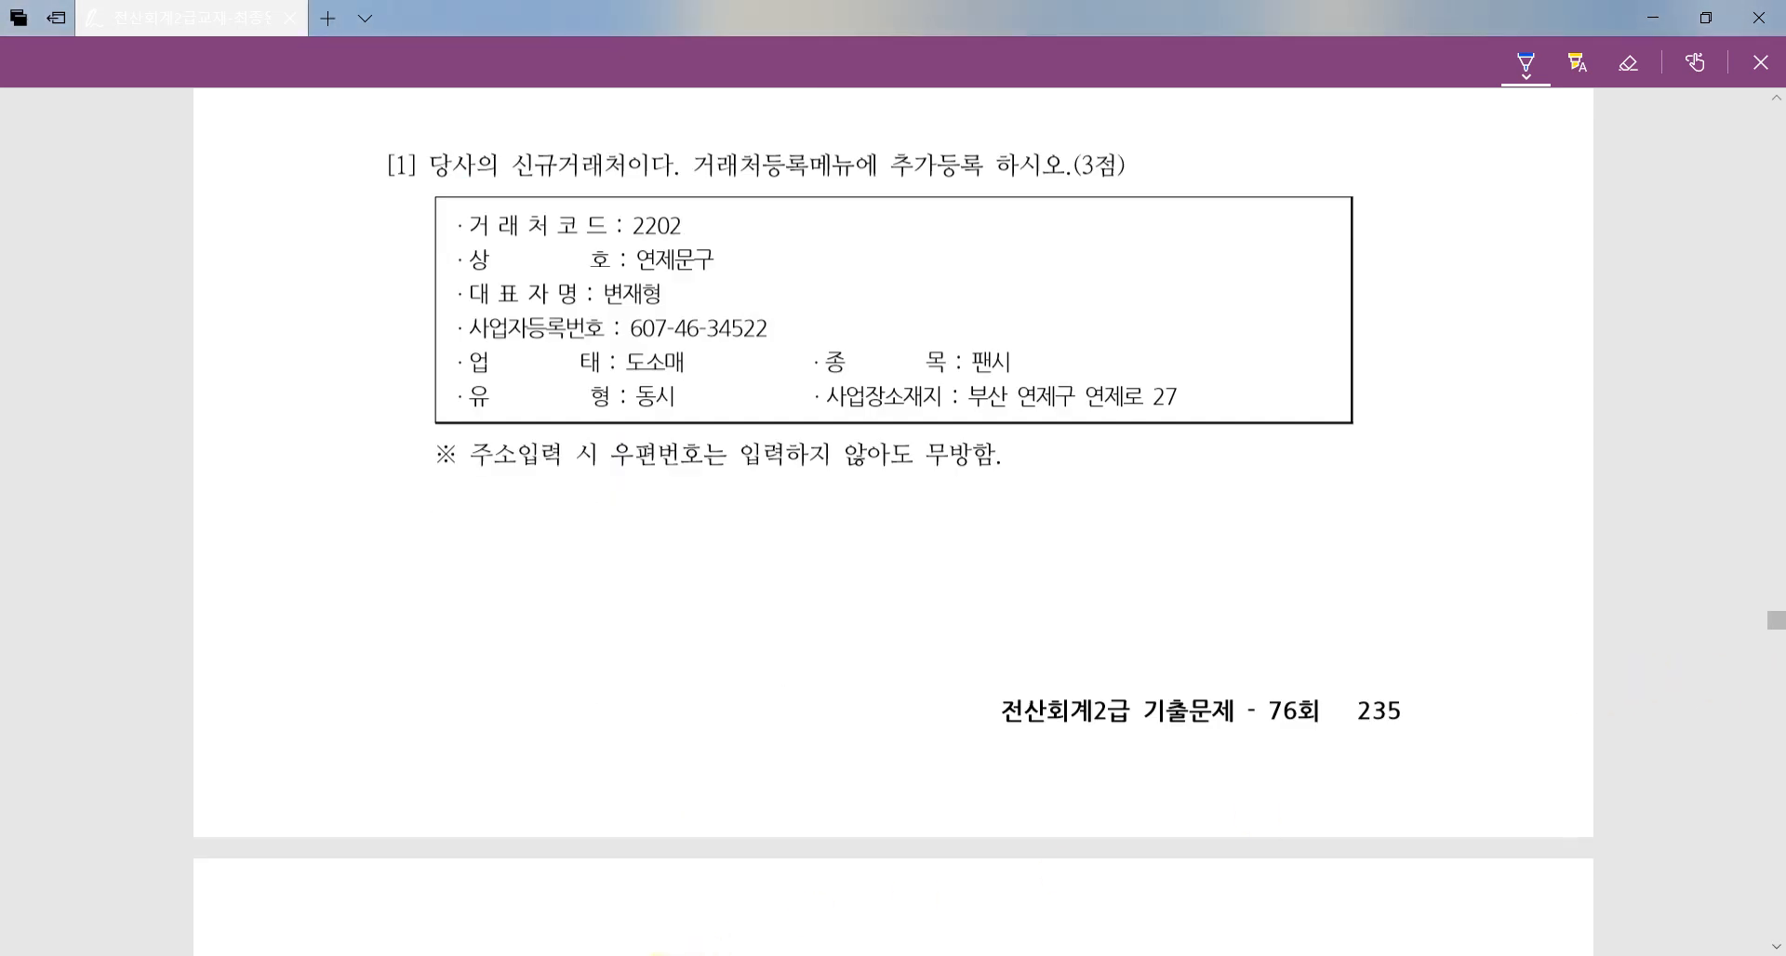
pyautogui.click(605, 955)
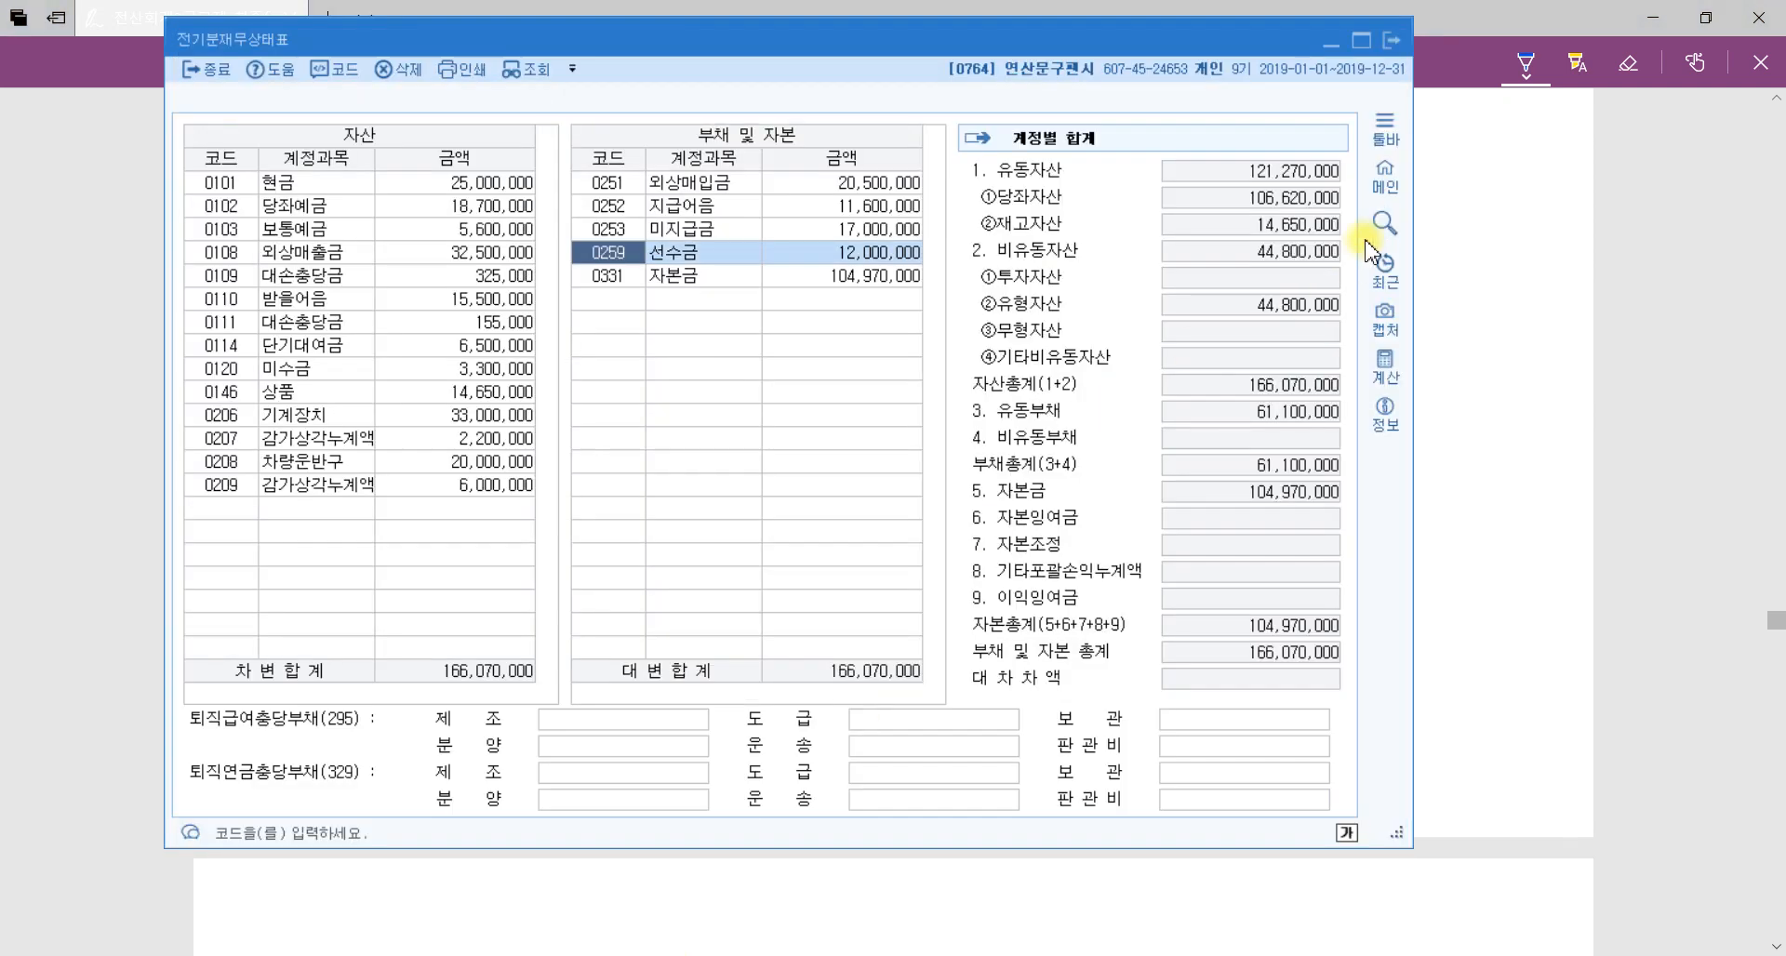
pyautogui.click(1398, 42)
pyautogui.scroll(-5, 1547, 409)
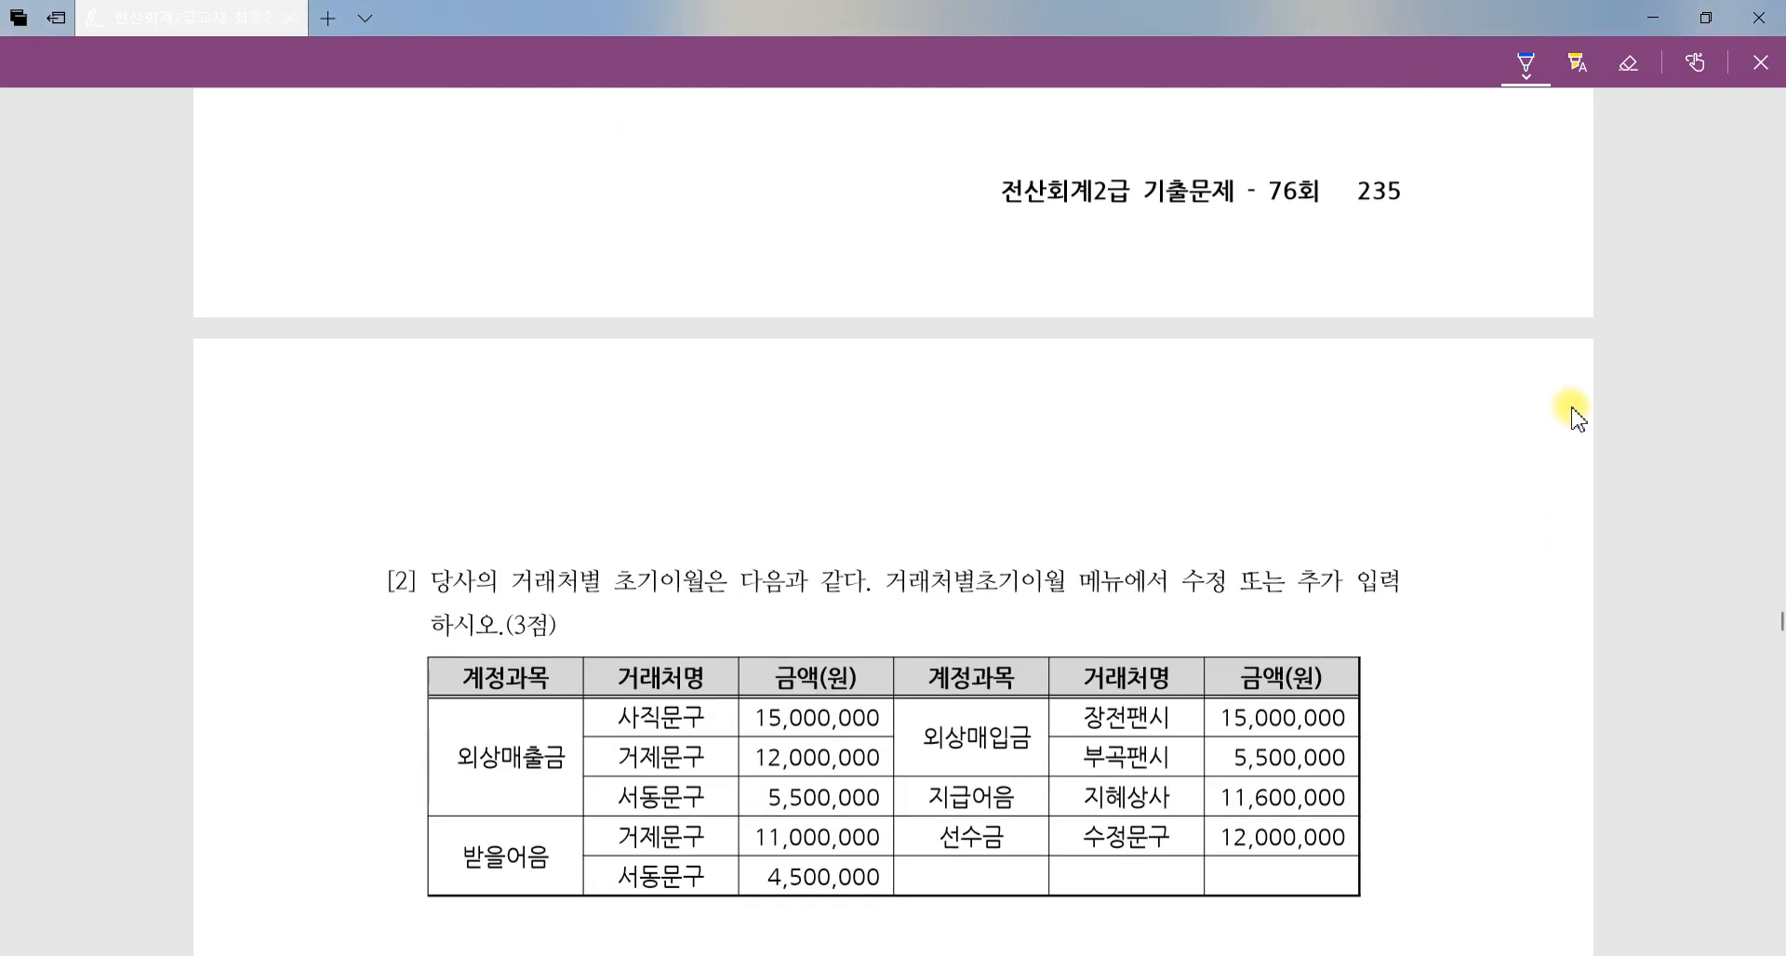
pyautogui.scroll(1, 1572, 412)
pyautogui.scroll(4, 1578, 415)
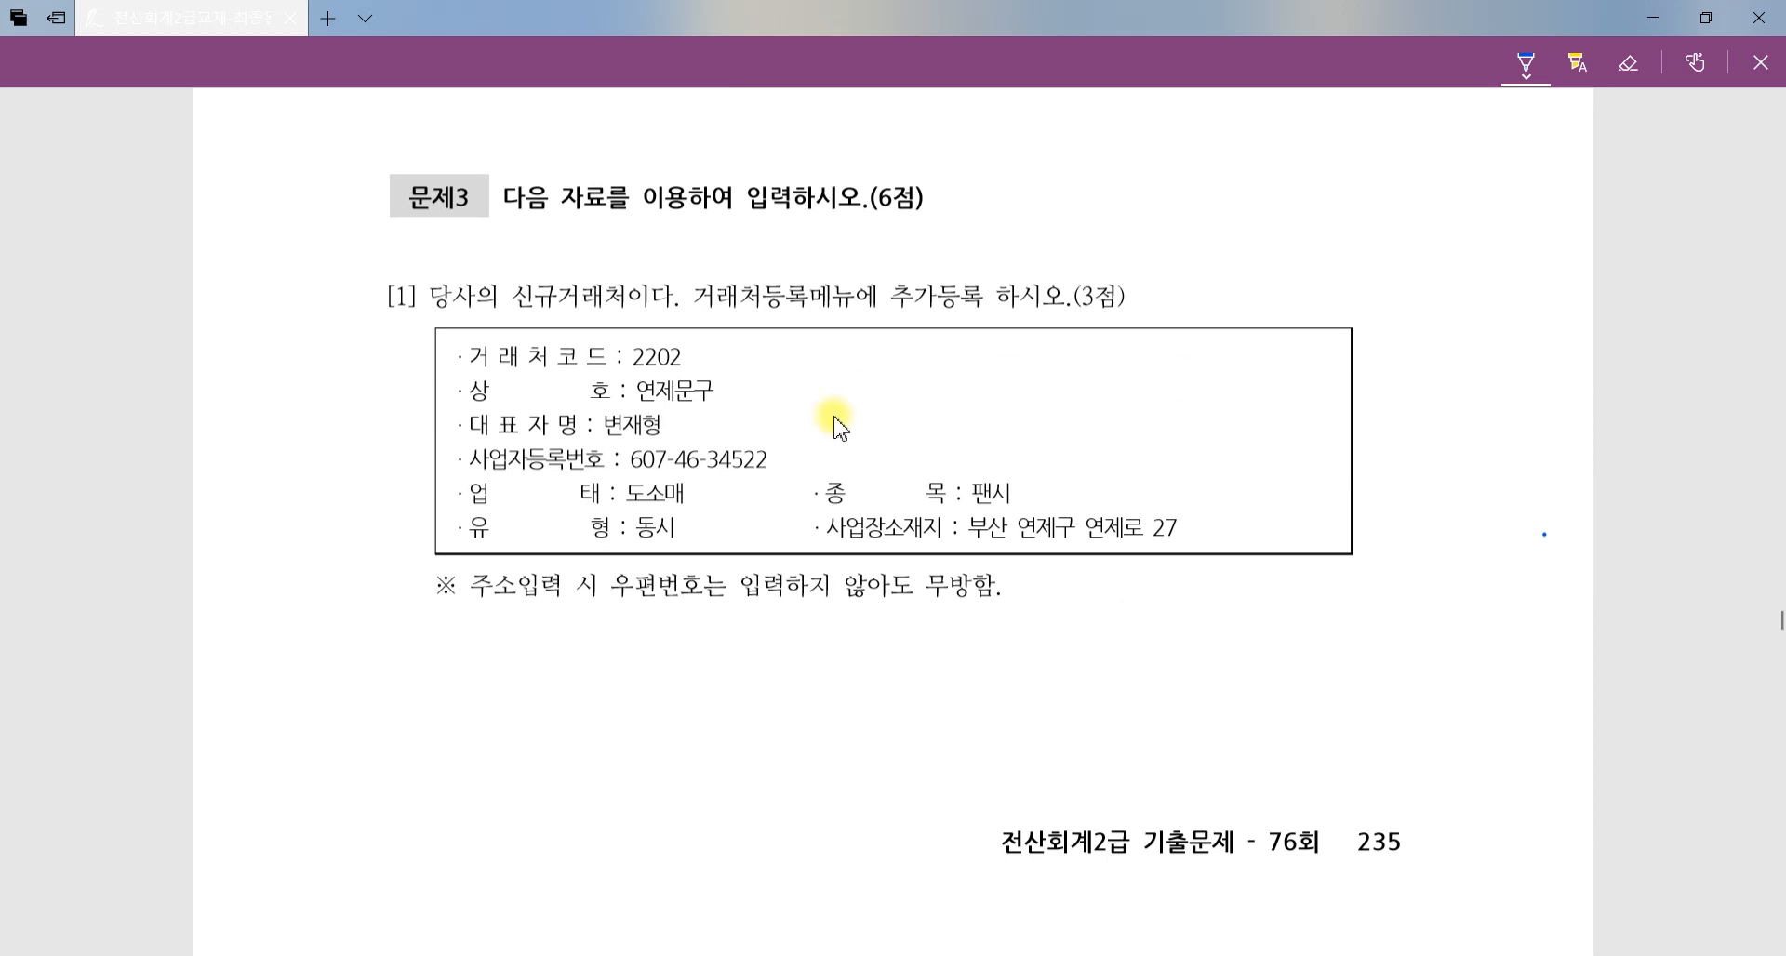
pyautogui.moveTo(606, 313)
pyautogui.mouseDown()
pyautogui.moveTo(500, 319)
pyautogui.moveTo(1142, 328)
pyautogui.mouseUp()
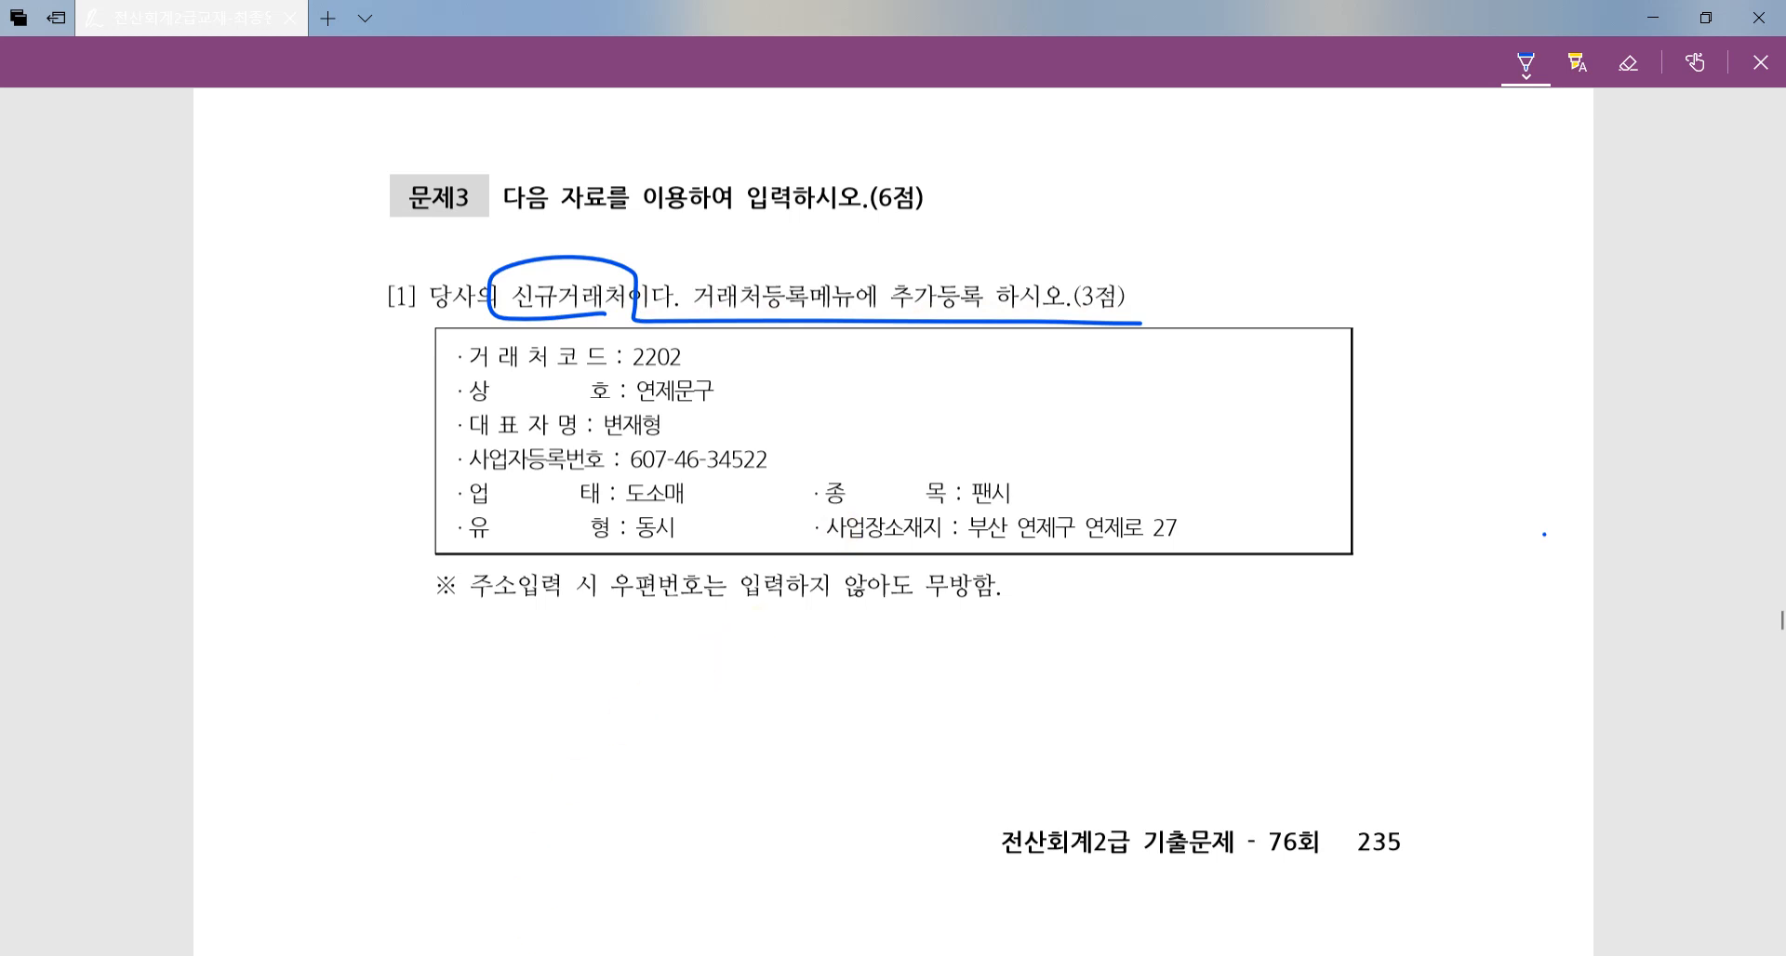
# Open 거래처등록 in KcLep, view the empty code row under 일반거래처, and close the window without registering anything.
pyautogui.click(455, 954)
pyautogui.click(679, 249)
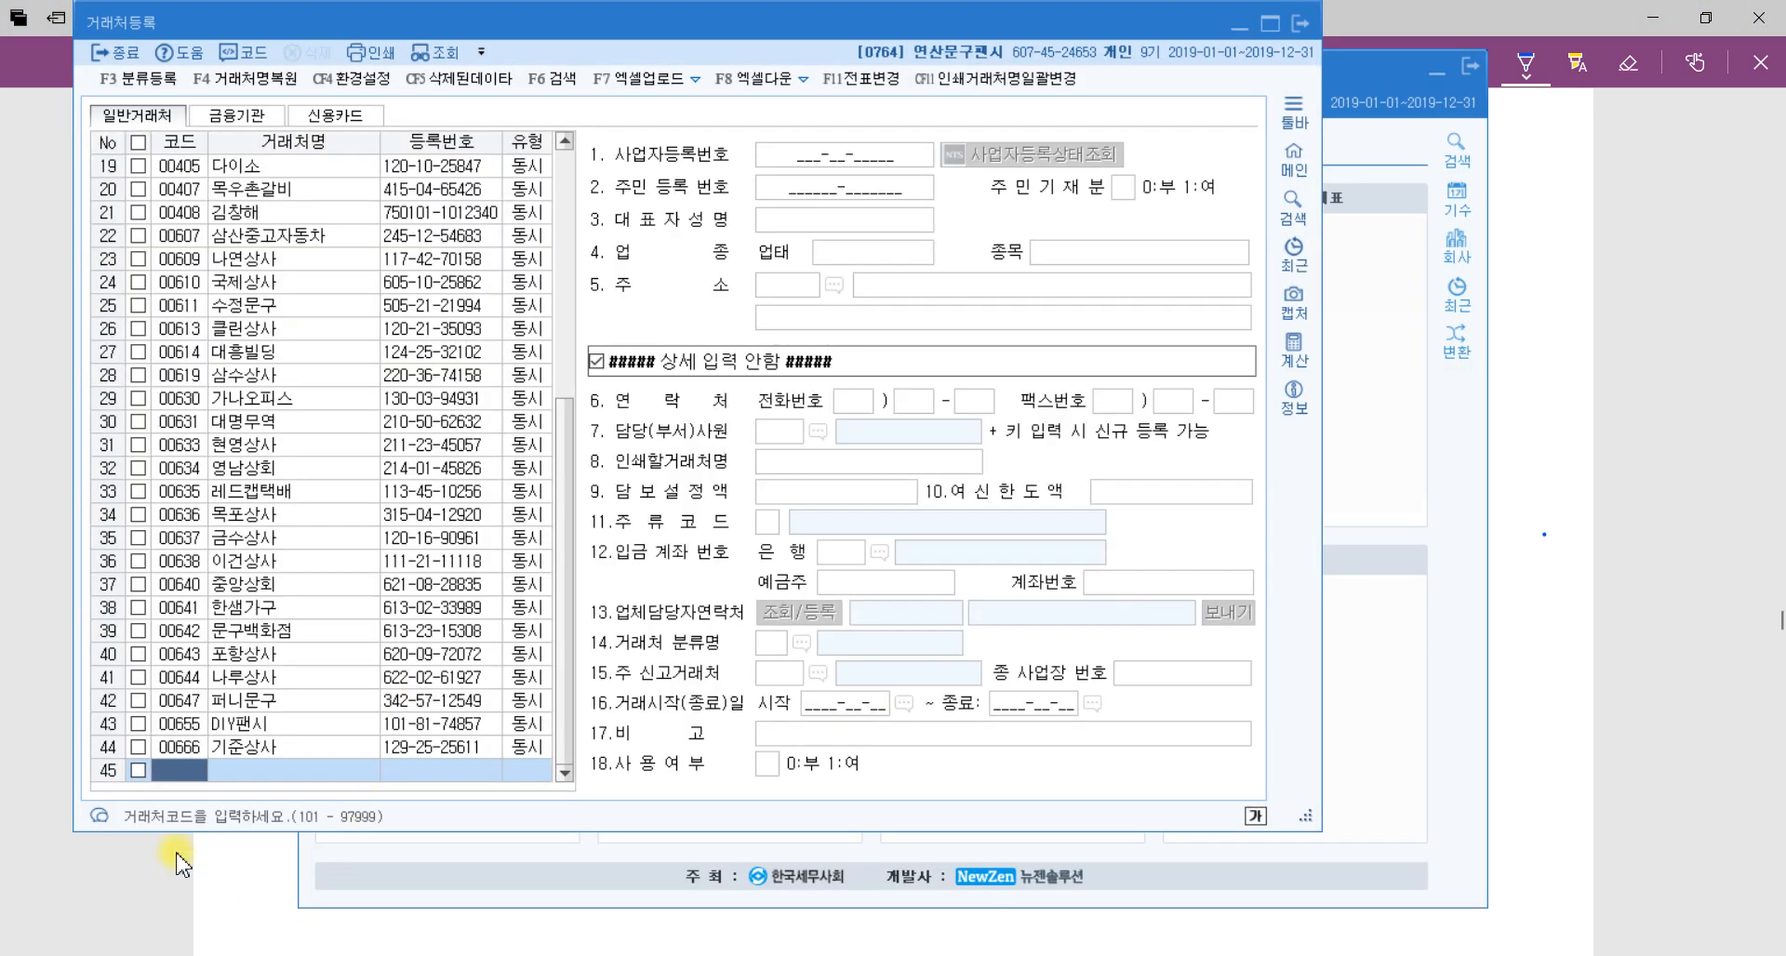
pyautogui.click(174, 789)
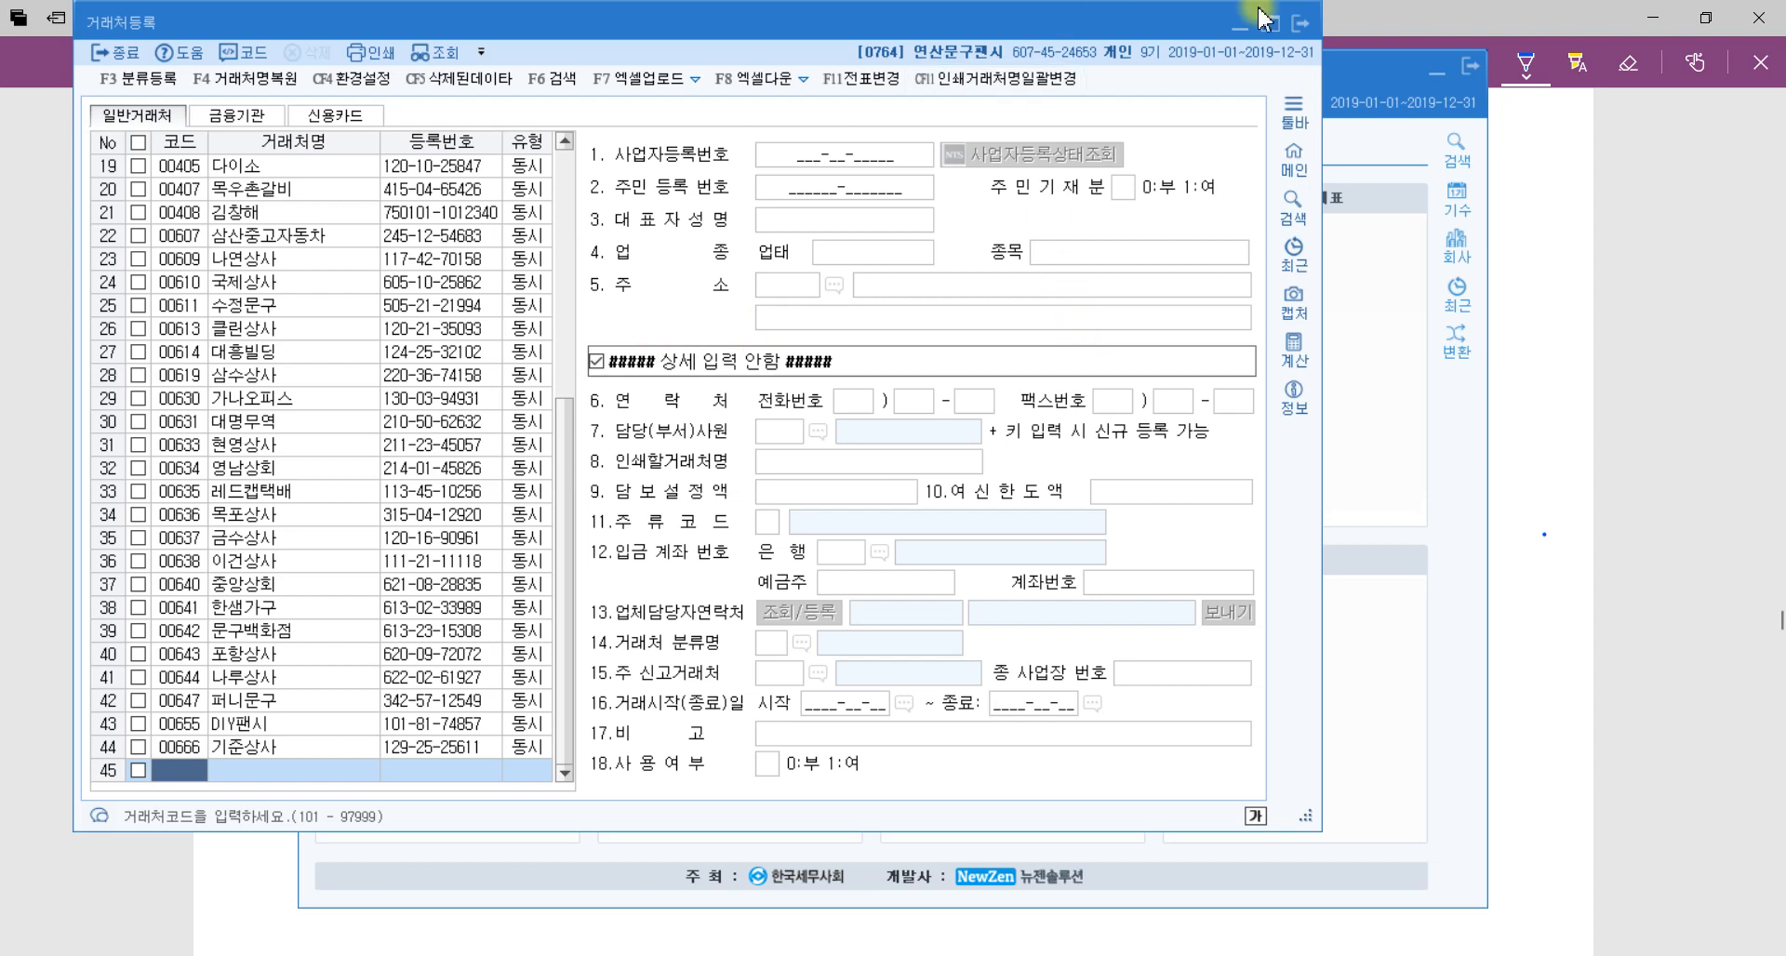
pyautogui.click(1300, 22)
# Underline the 거래처별 초기이월 instruction of 문제3 [2] in the exam PDF and return to the KcLep main menu.
pyautogui.click(1767, 338)
pyautogui.scroll(-10, 1571, 410)
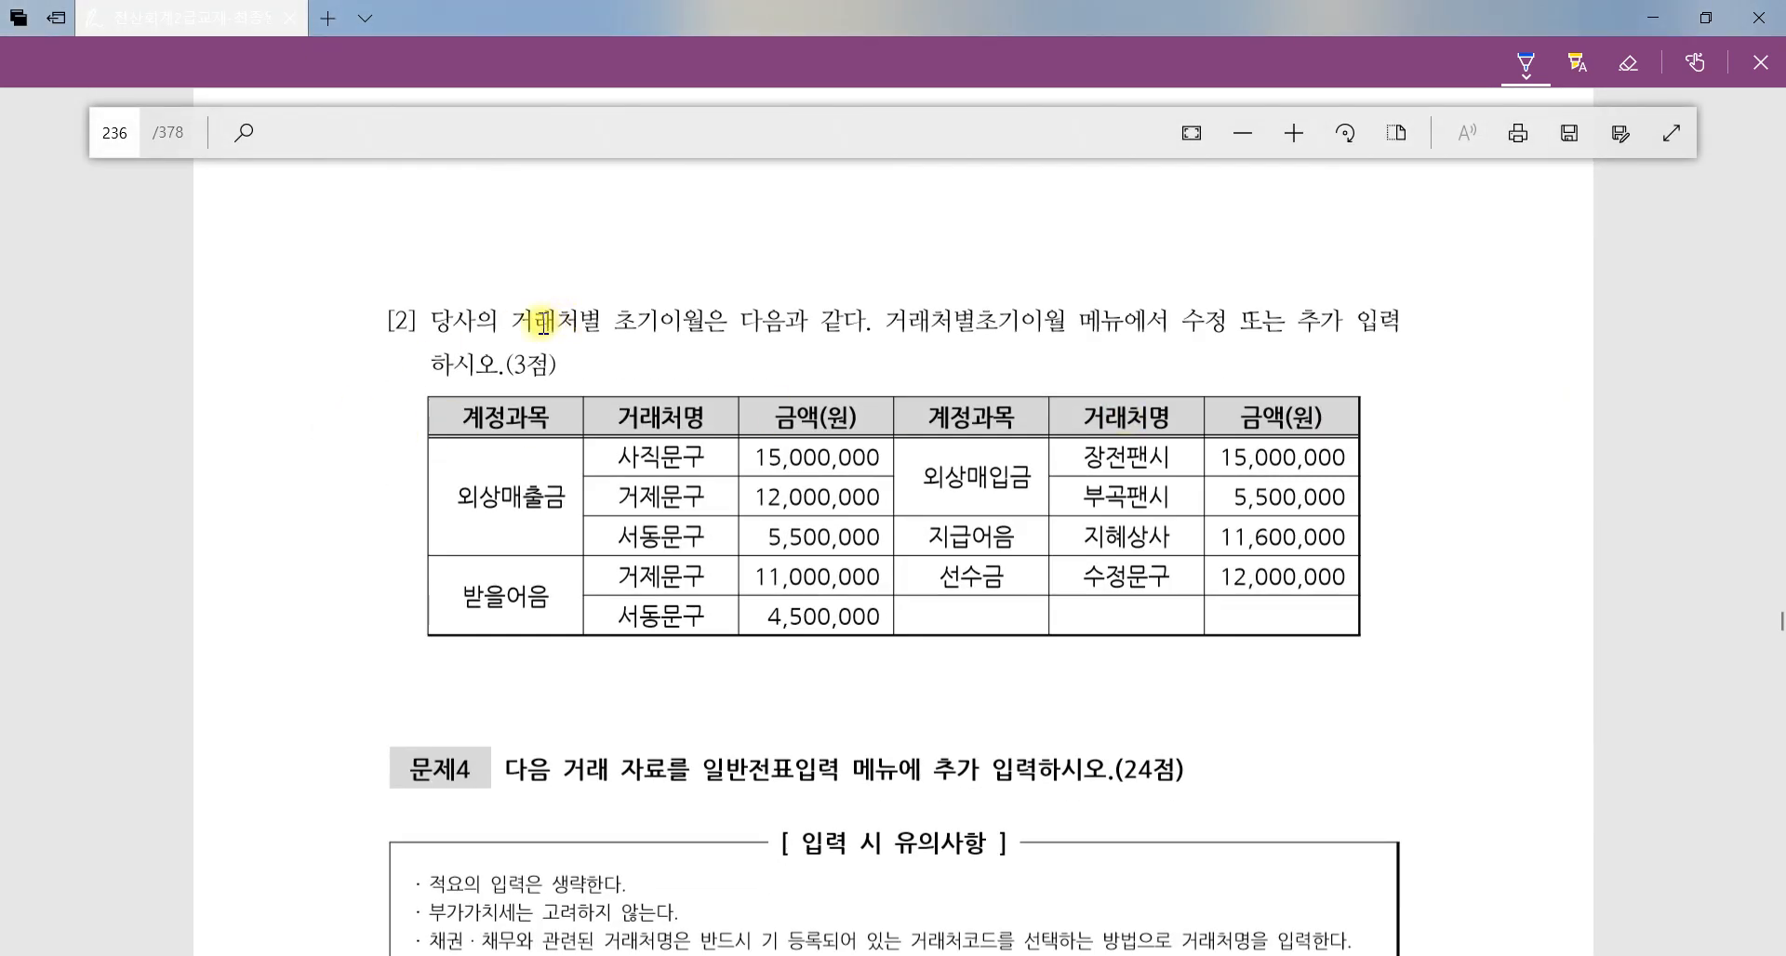
pyautogui.moveTo(517, 333); pyautogui.dragTo(888, 341)
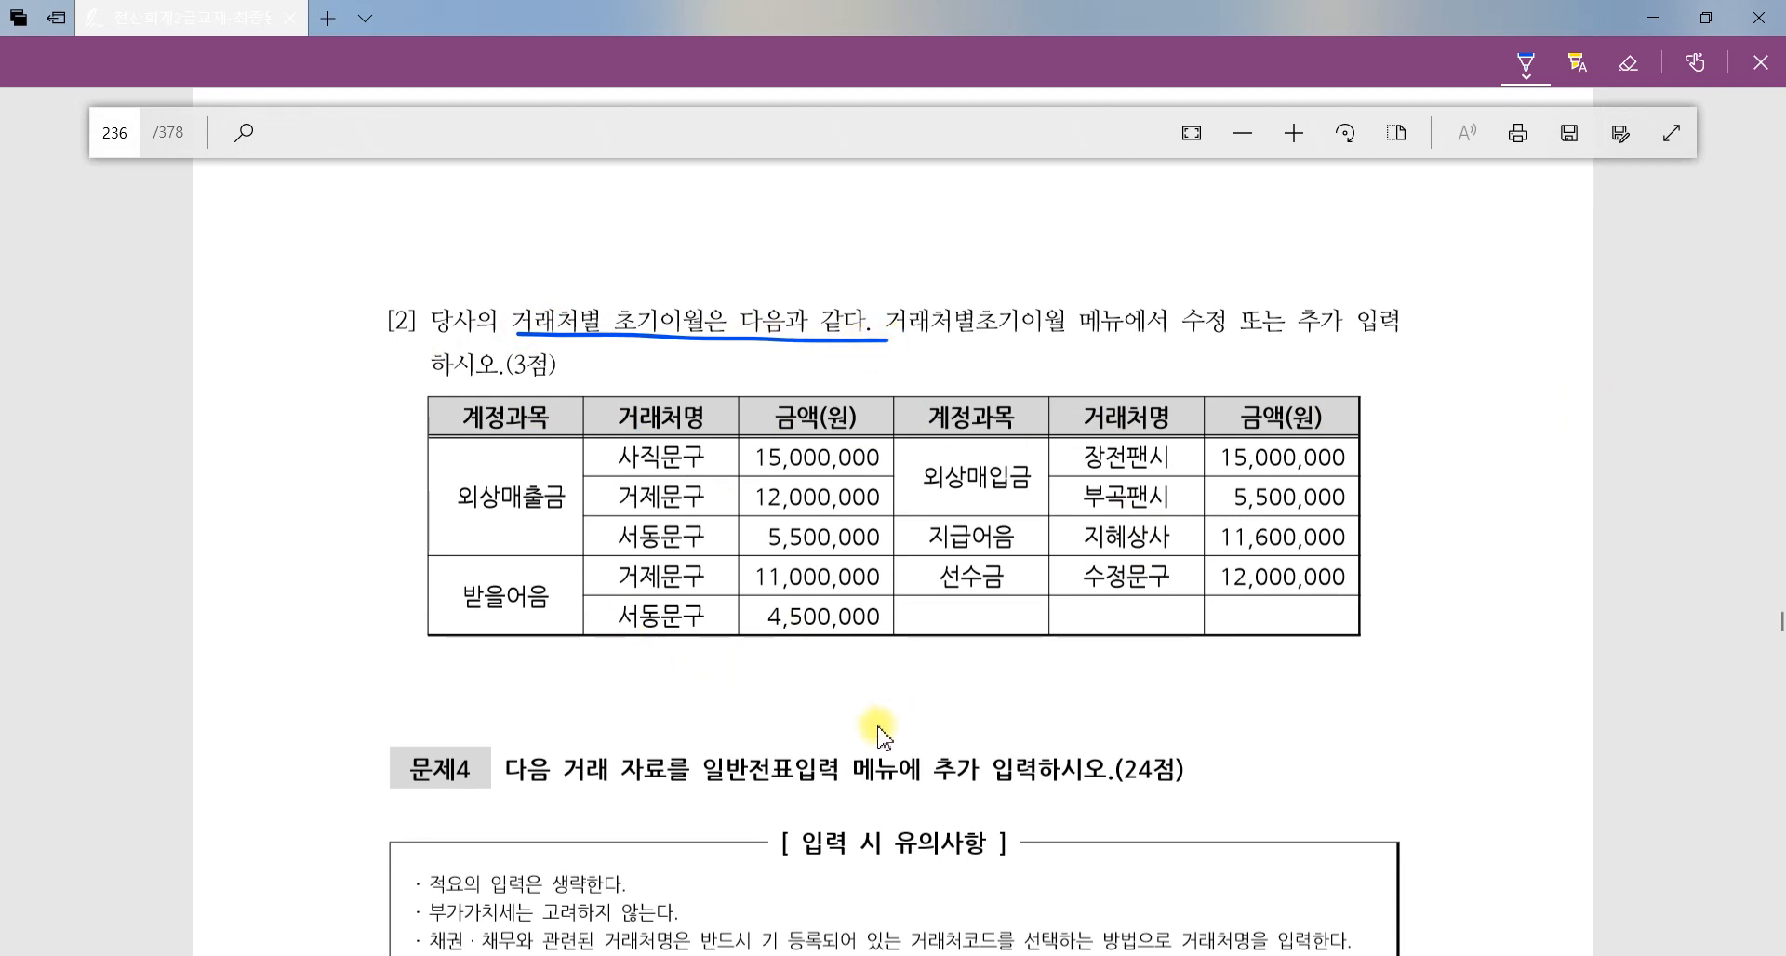
pyautogui.hotkey('alt', 'Tab')
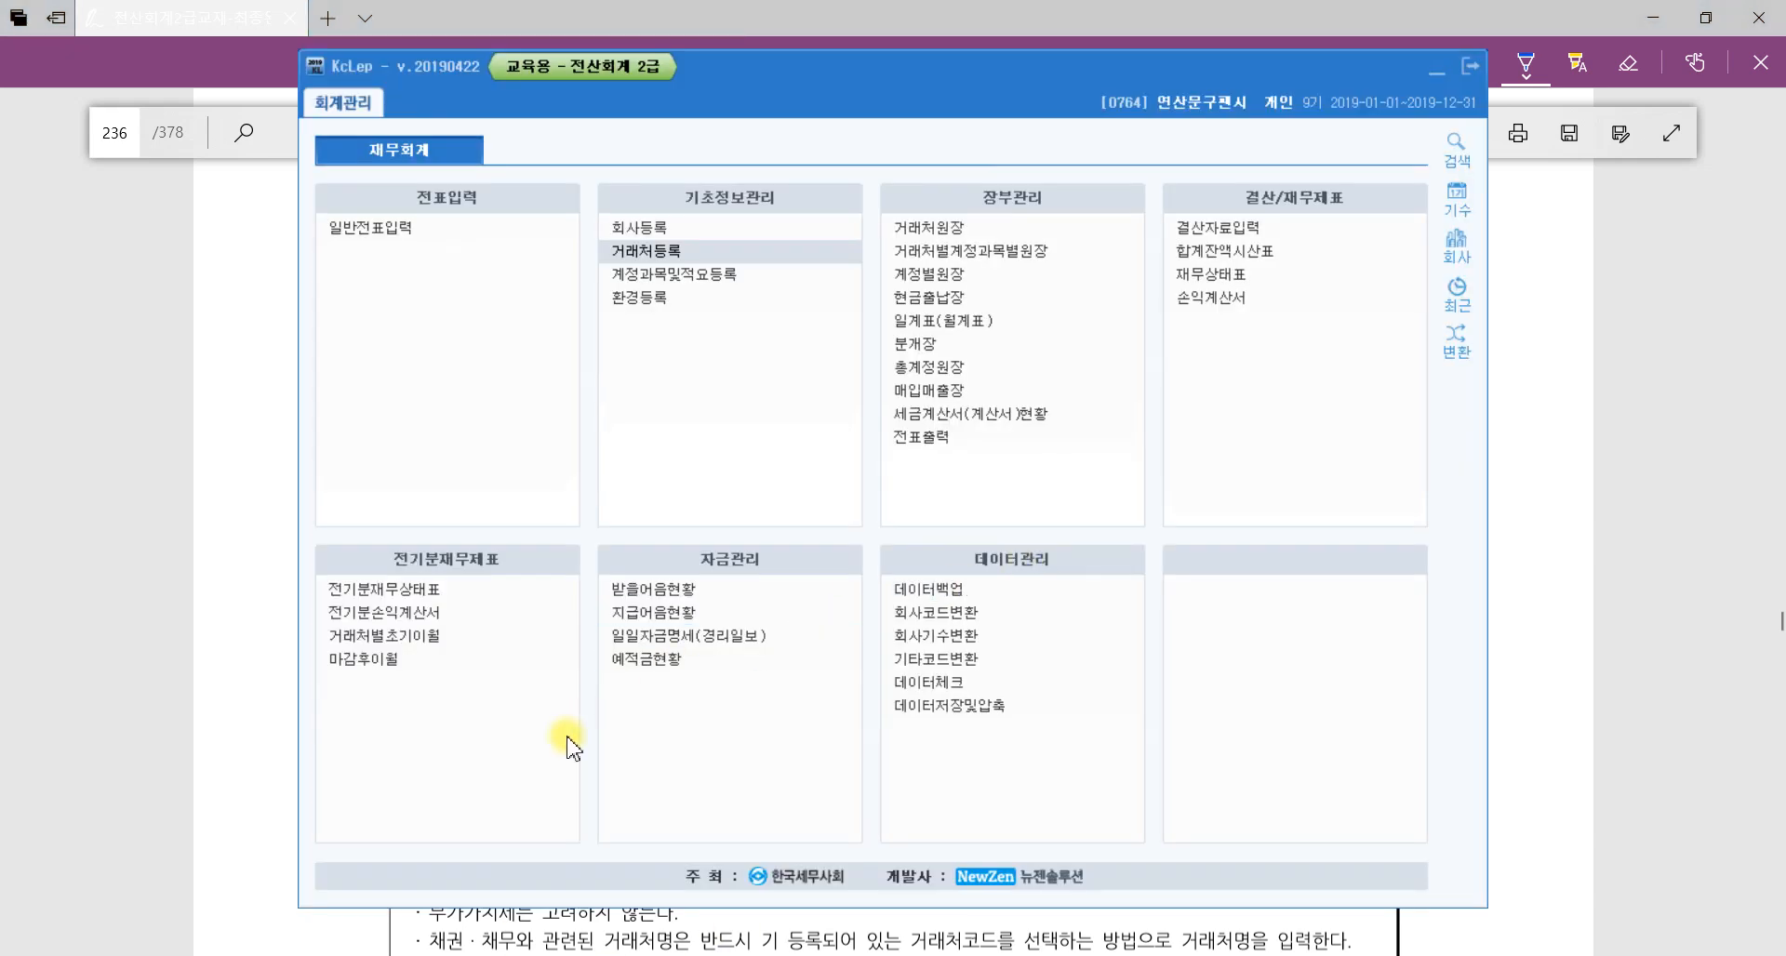
pyautogui.press('ctrl')
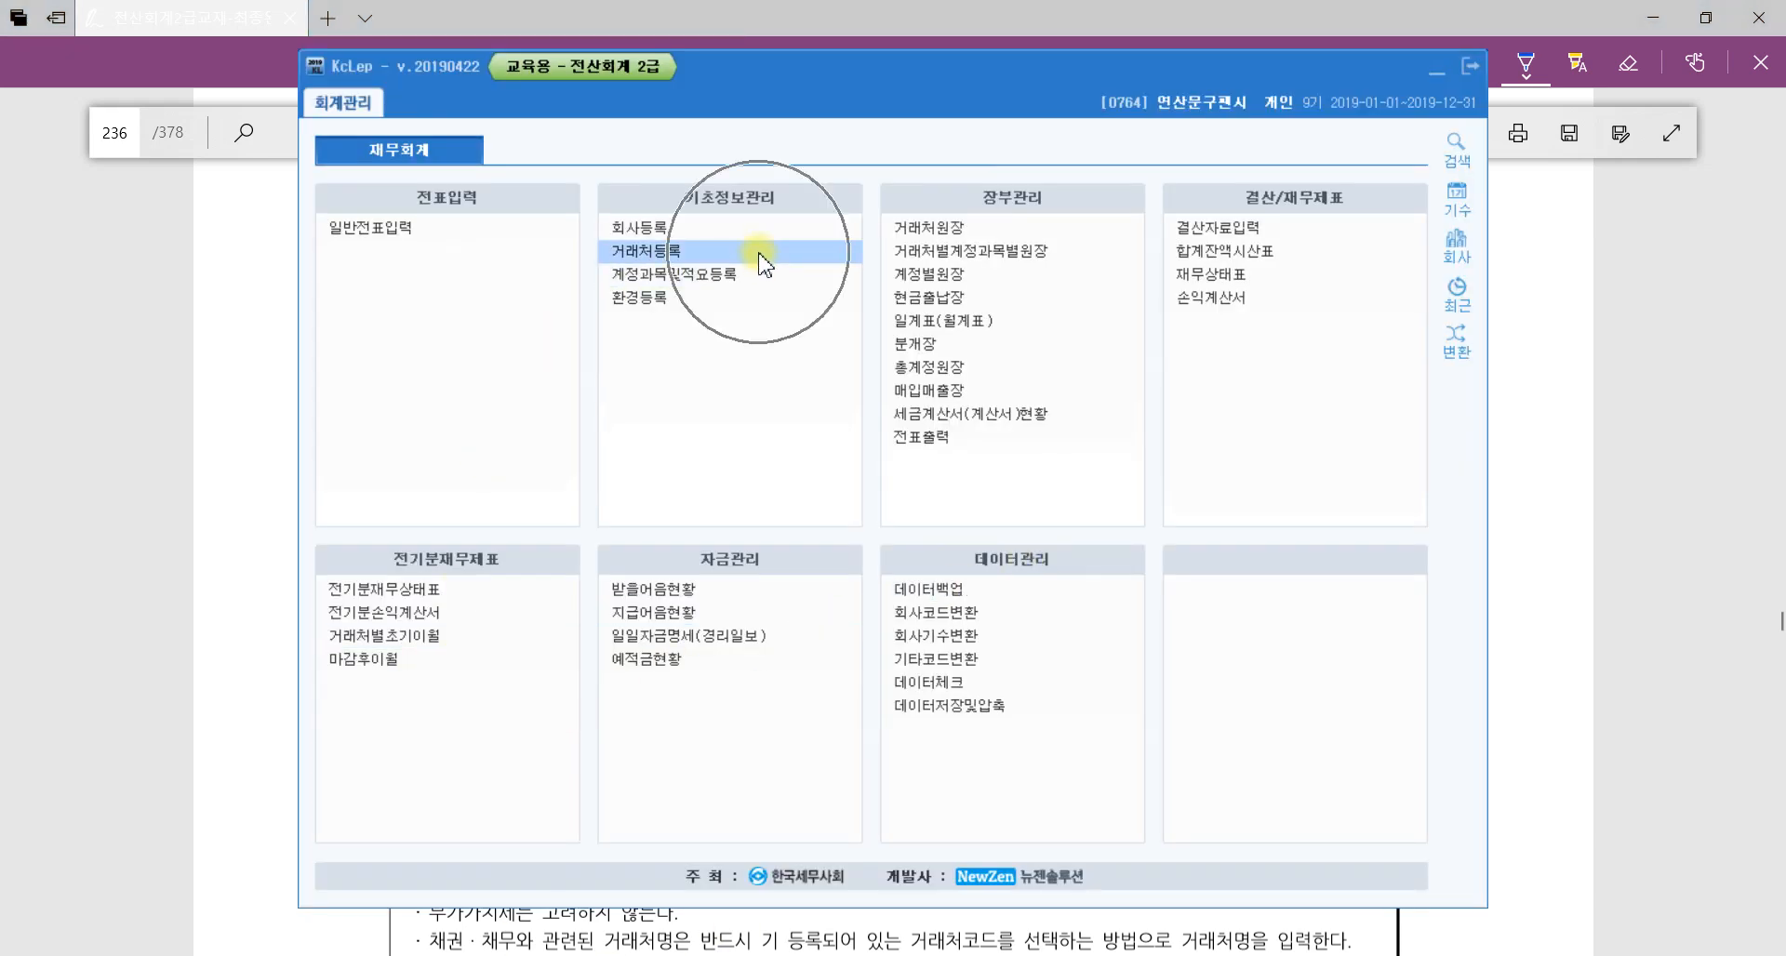
# Open 거래처별초기이월 in KcLep and correct the 서동문구 amount under 외상매출금 to 5,500,000.
pyautogui.click(364, 642)
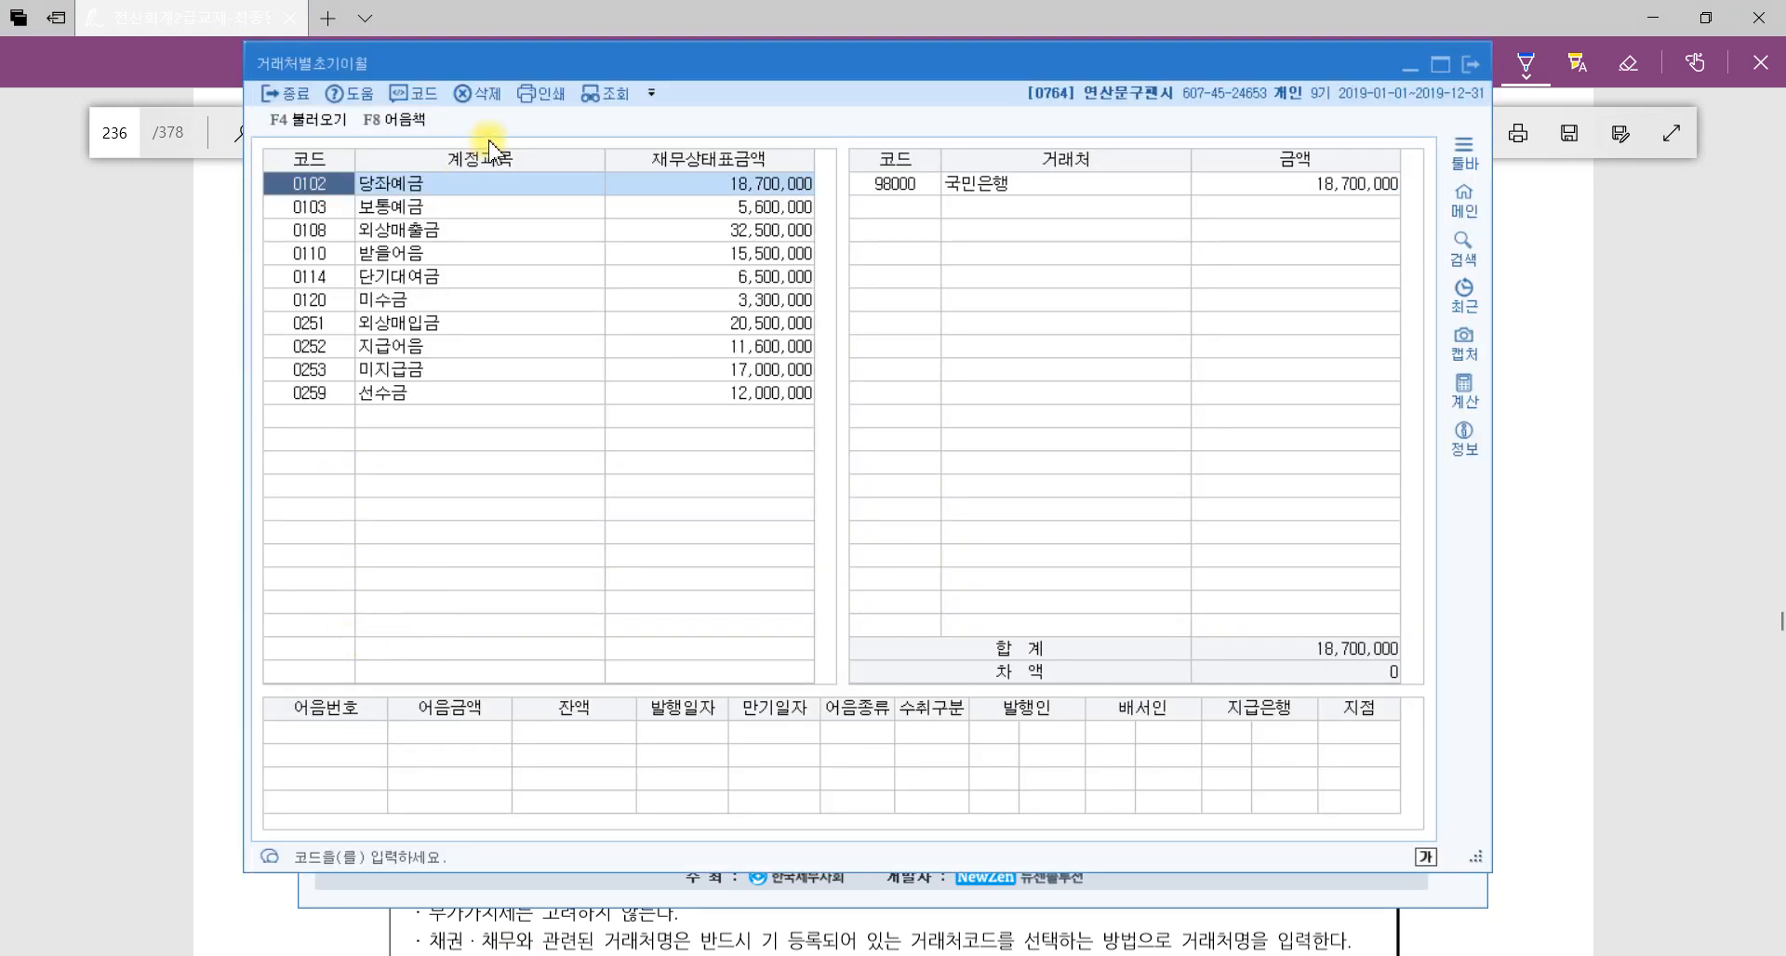
pyautogui.click(469, 230)
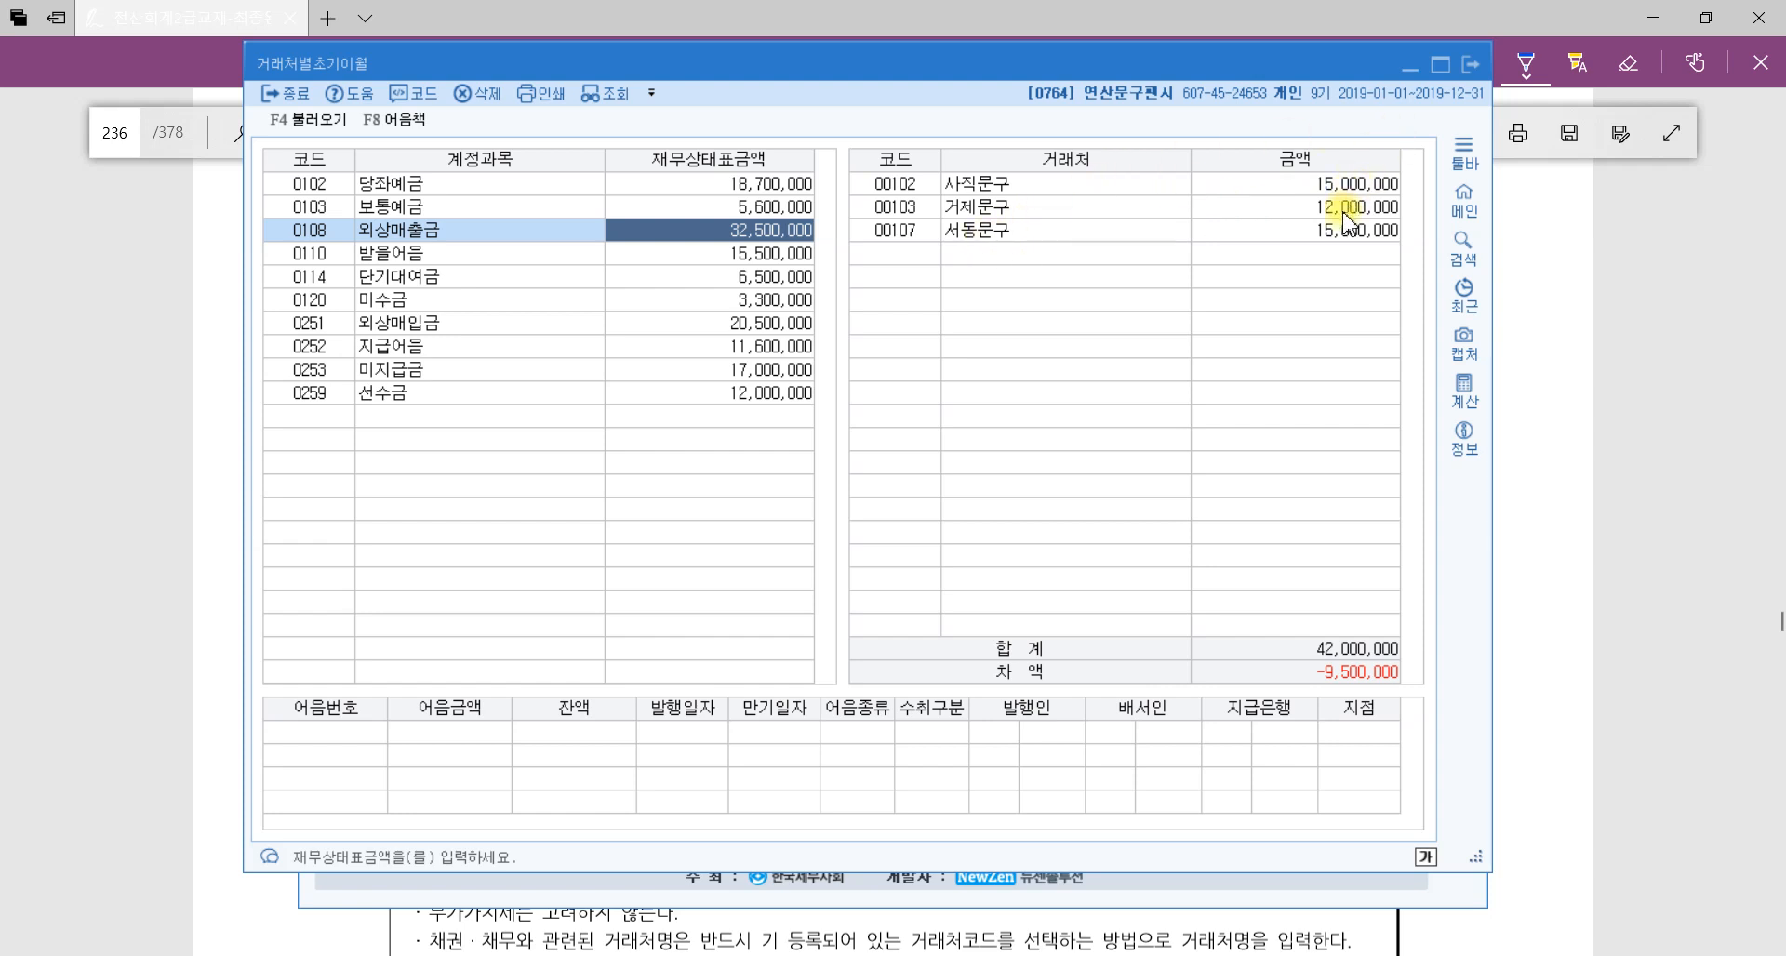
pyautogui.click(1346, 240)
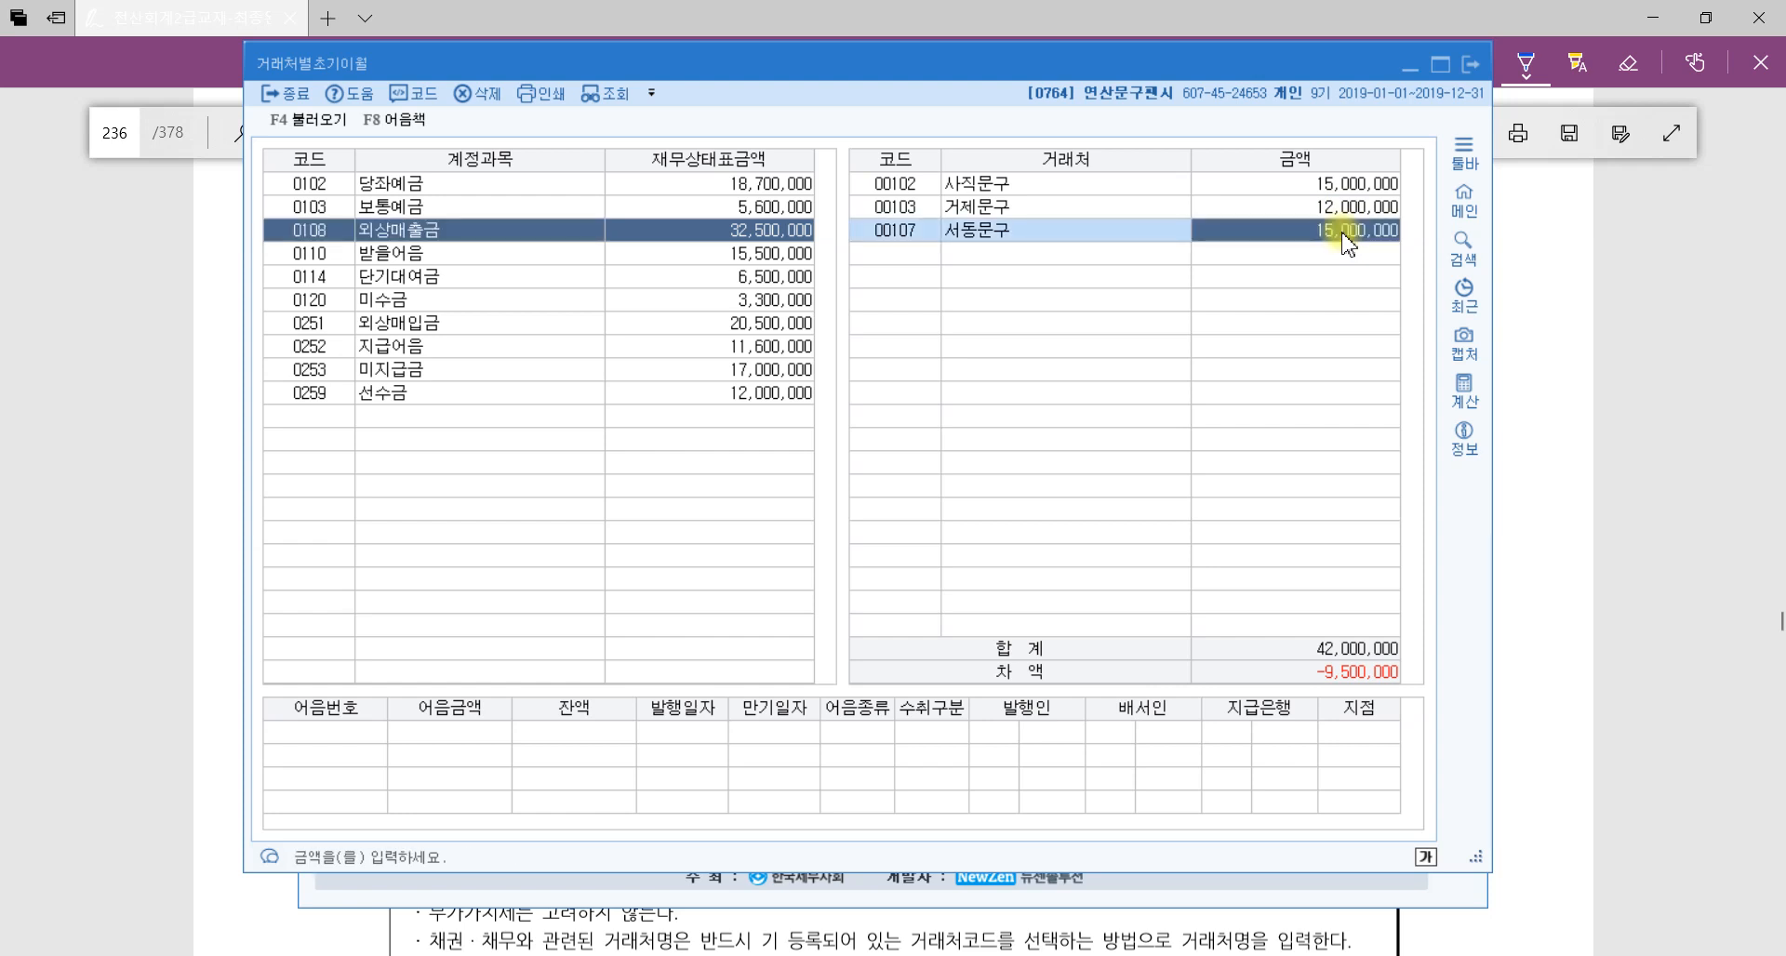
pyautogui.write('5,500,000')
pyautogui.press('Return')
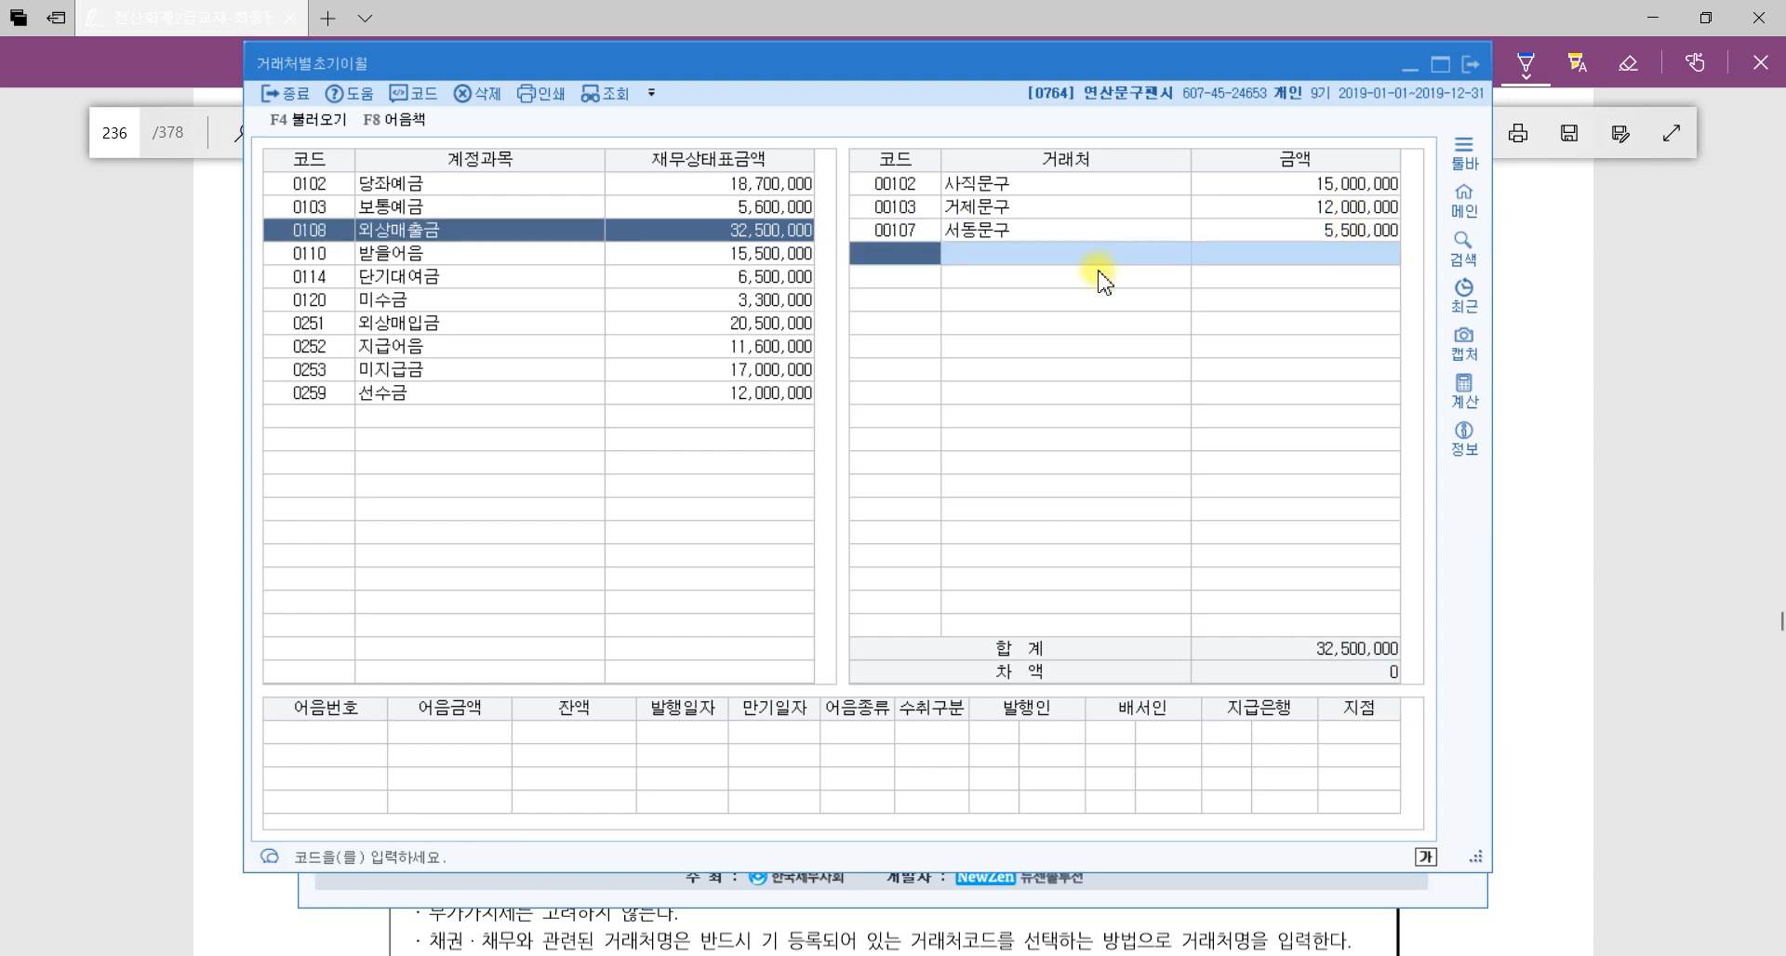
# Check the entries of 받을어음, 외상매입금 and 지급어음, and add 수정문구 (00611) with 12,000,000 under 선수금.
pyautogui.click(455, 260)
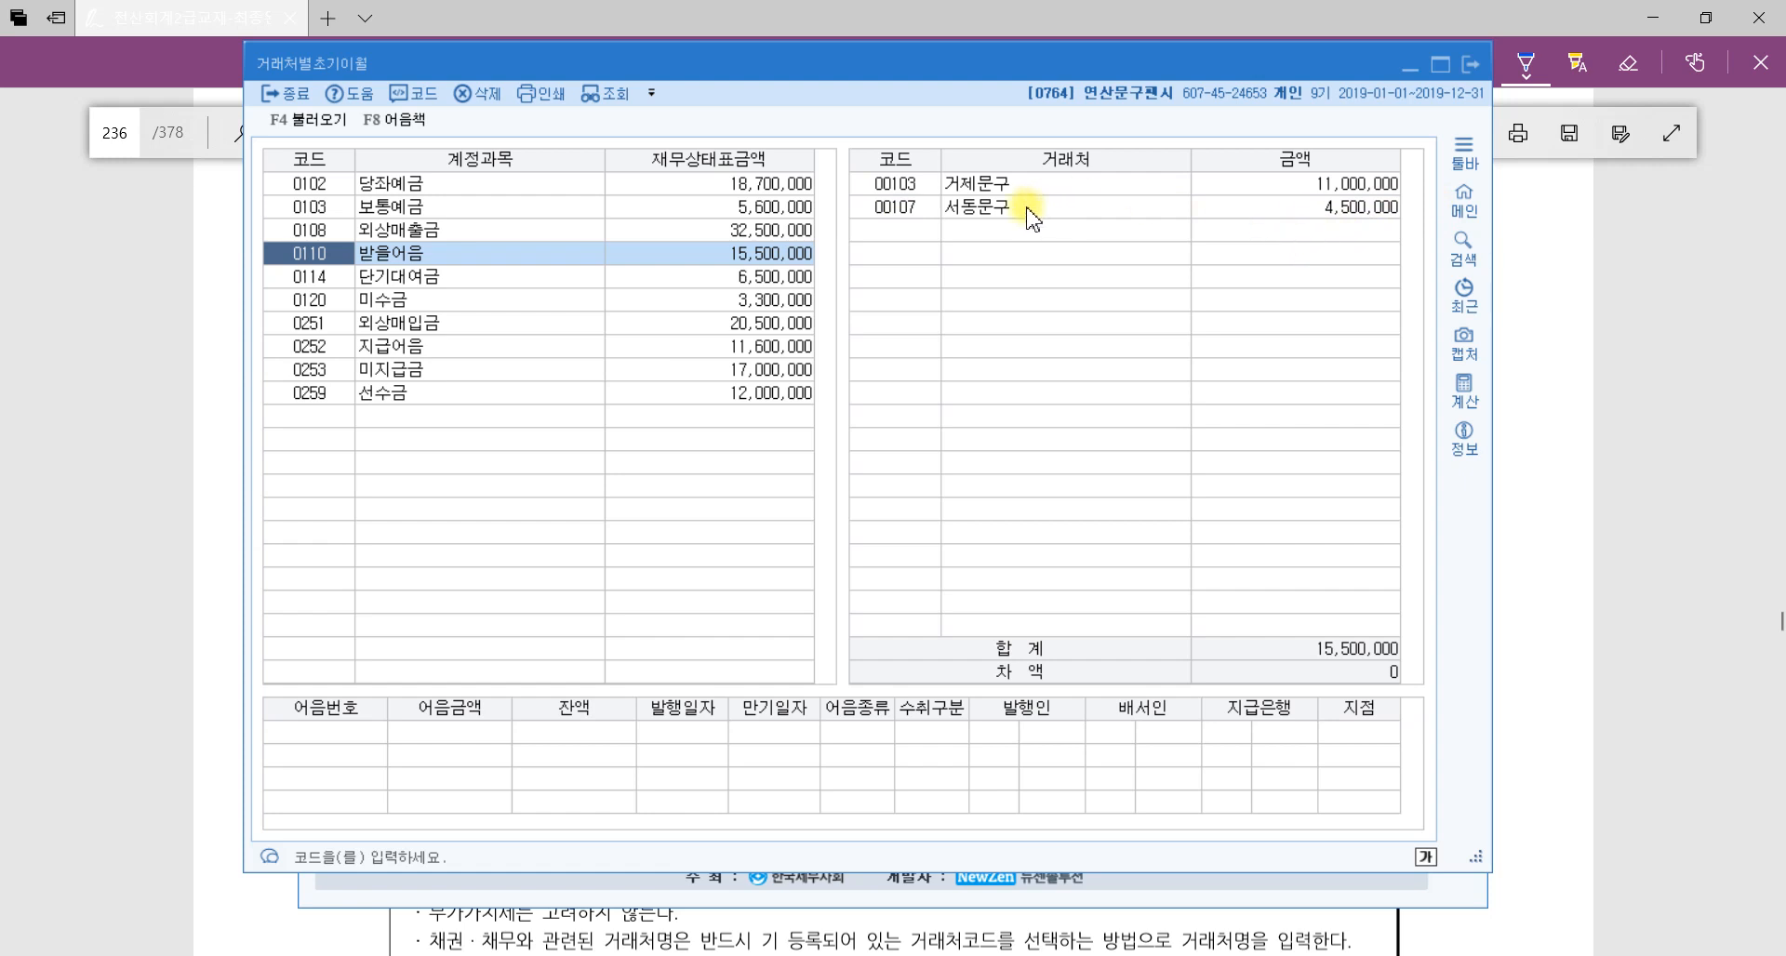
pyautogui.click(333, 322)
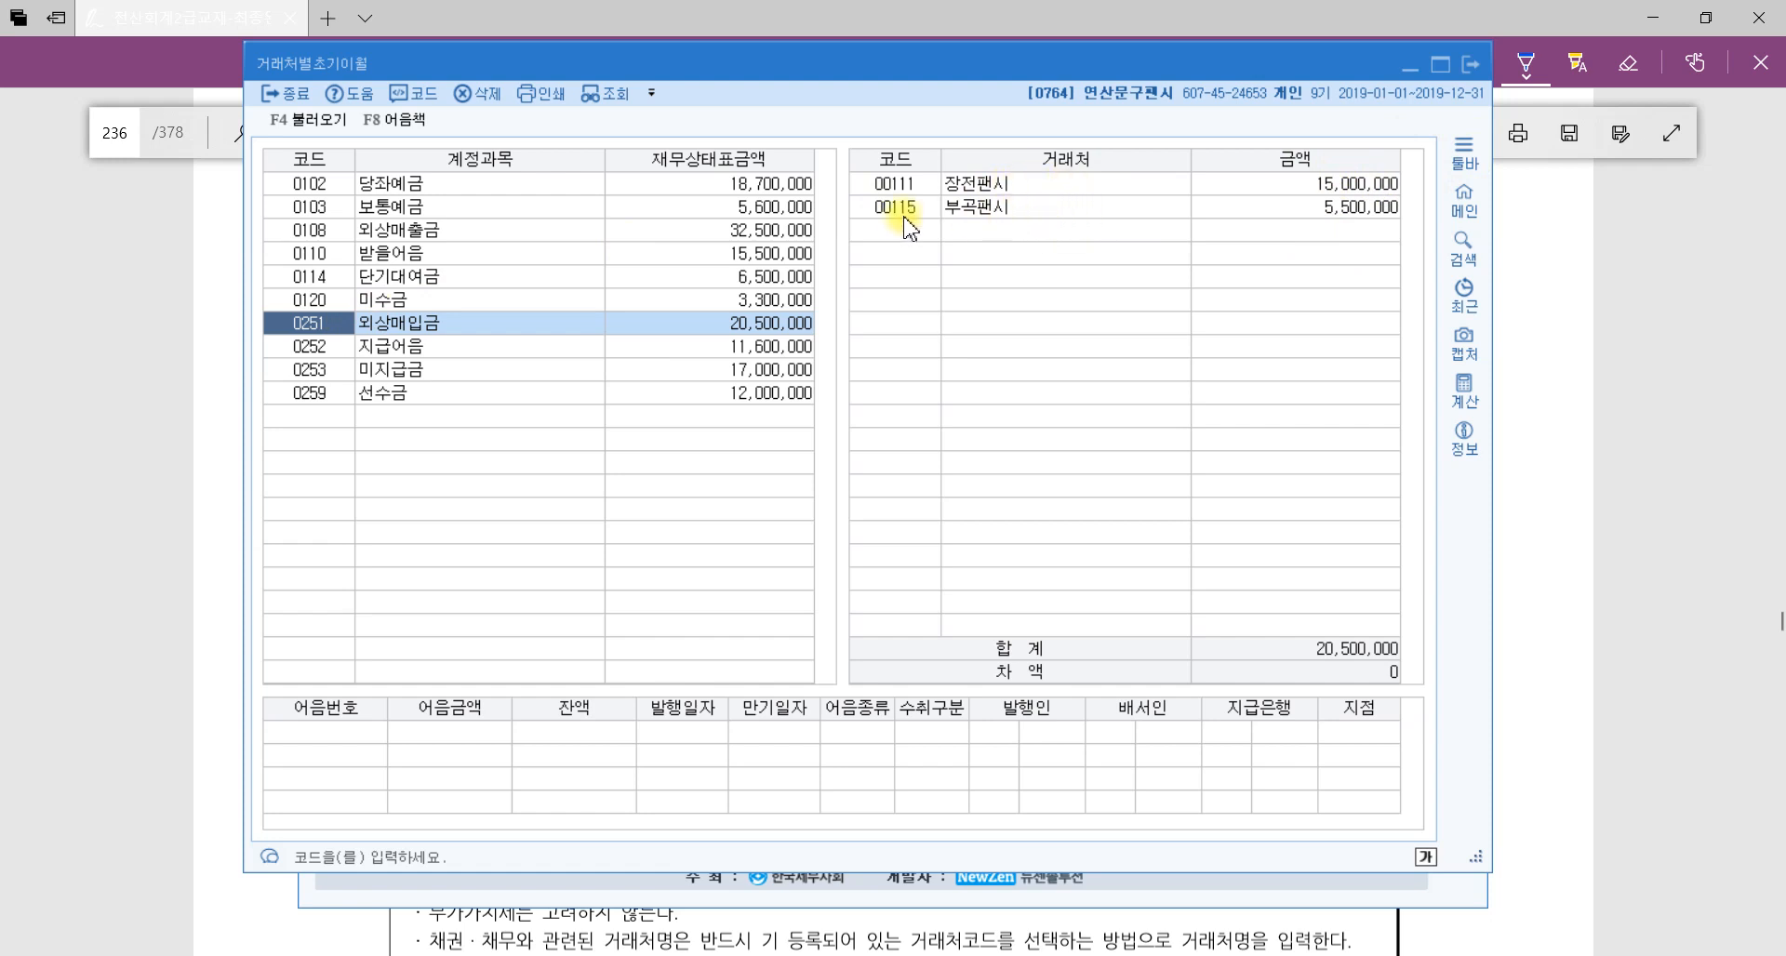
pyautogui.click(330, 349)
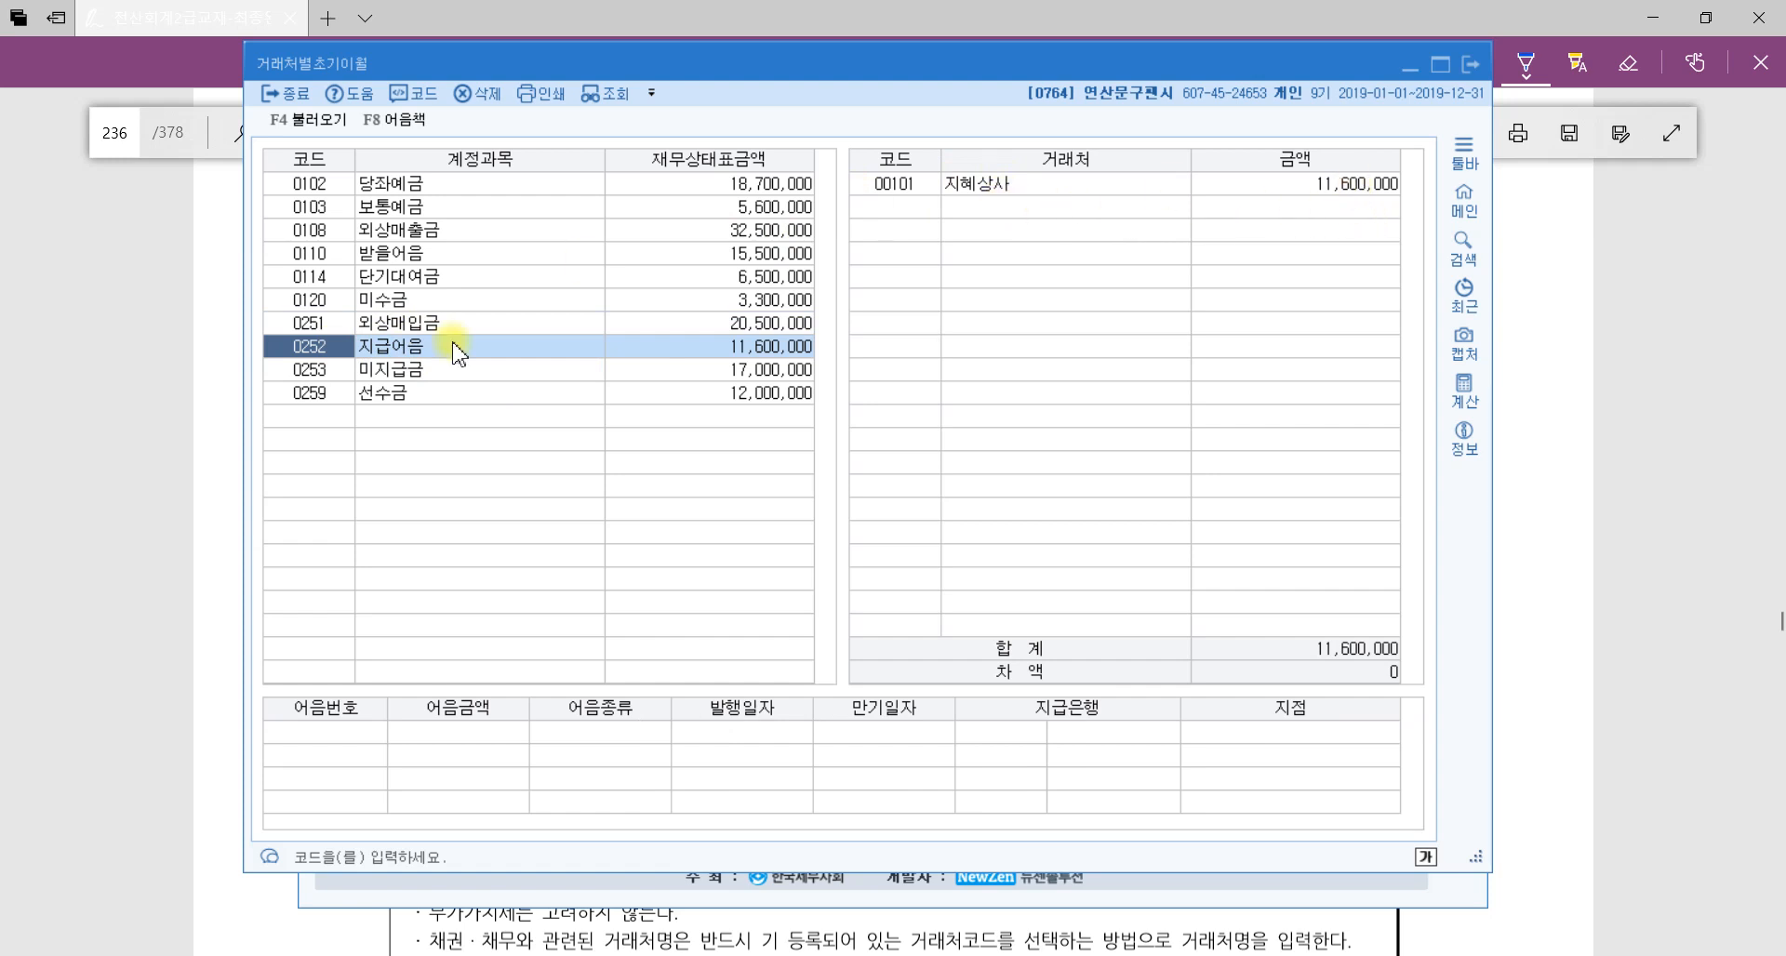
pyautogui.click(443, 398)
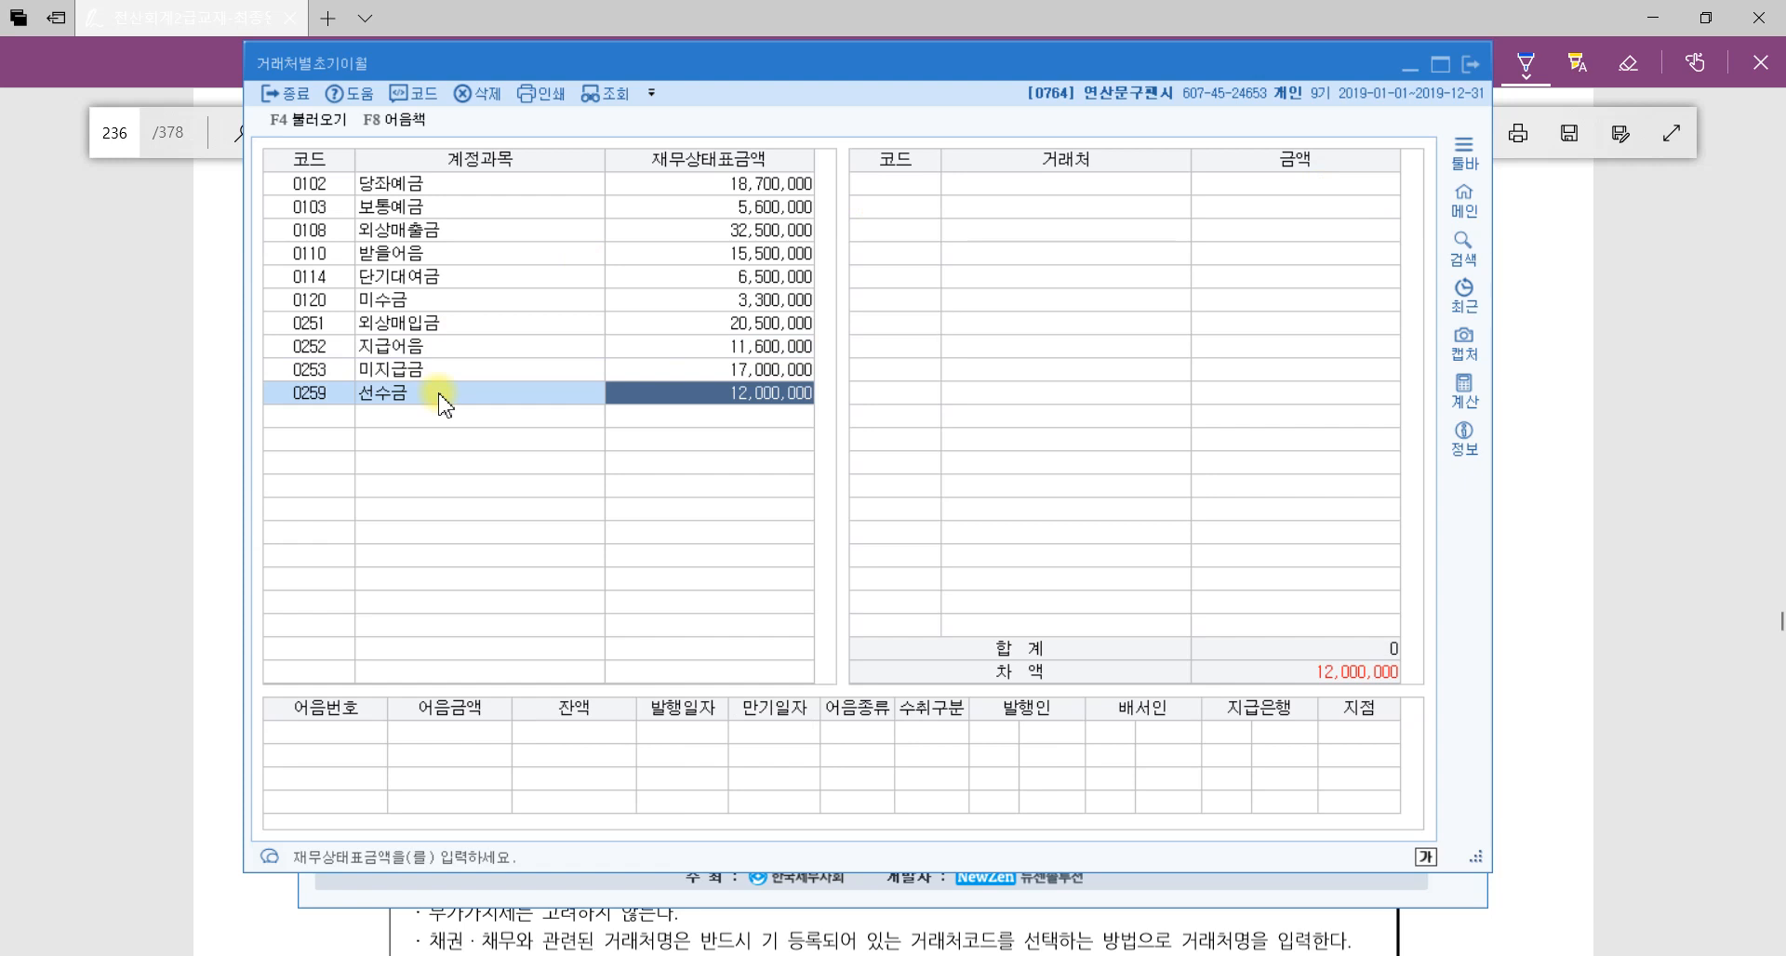
pyautogui.click(909, 184)
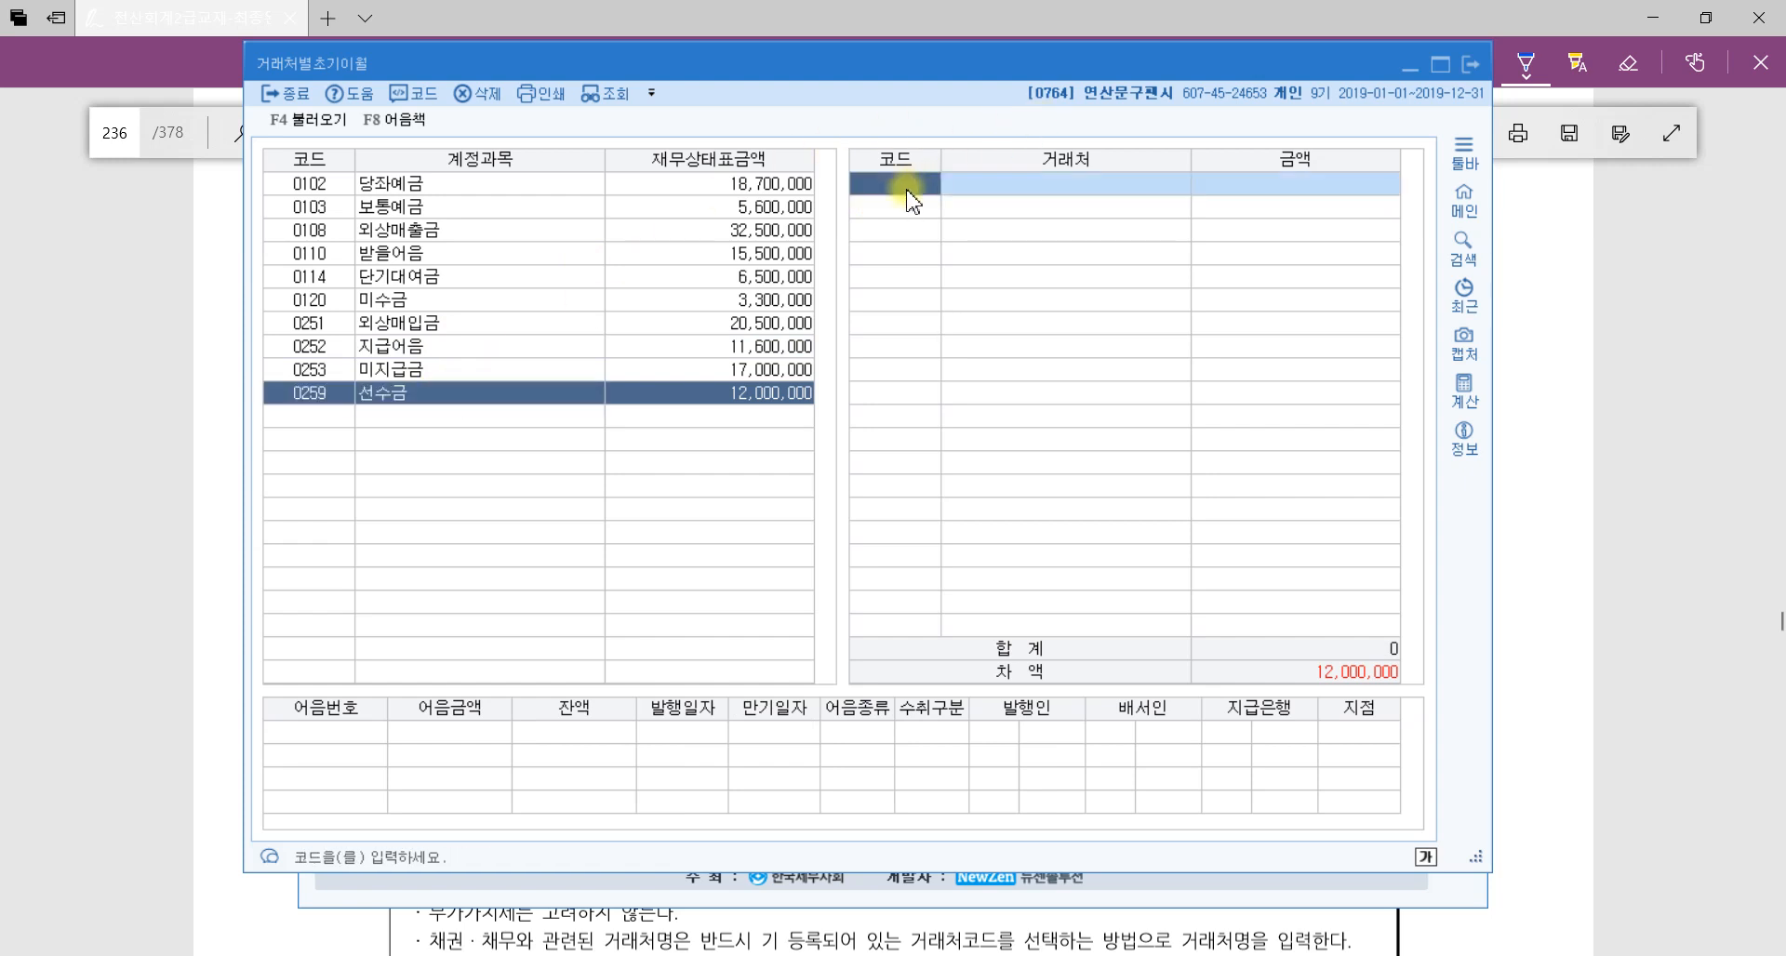
pyautogui.press('F2')
pyautogui.write('수정')
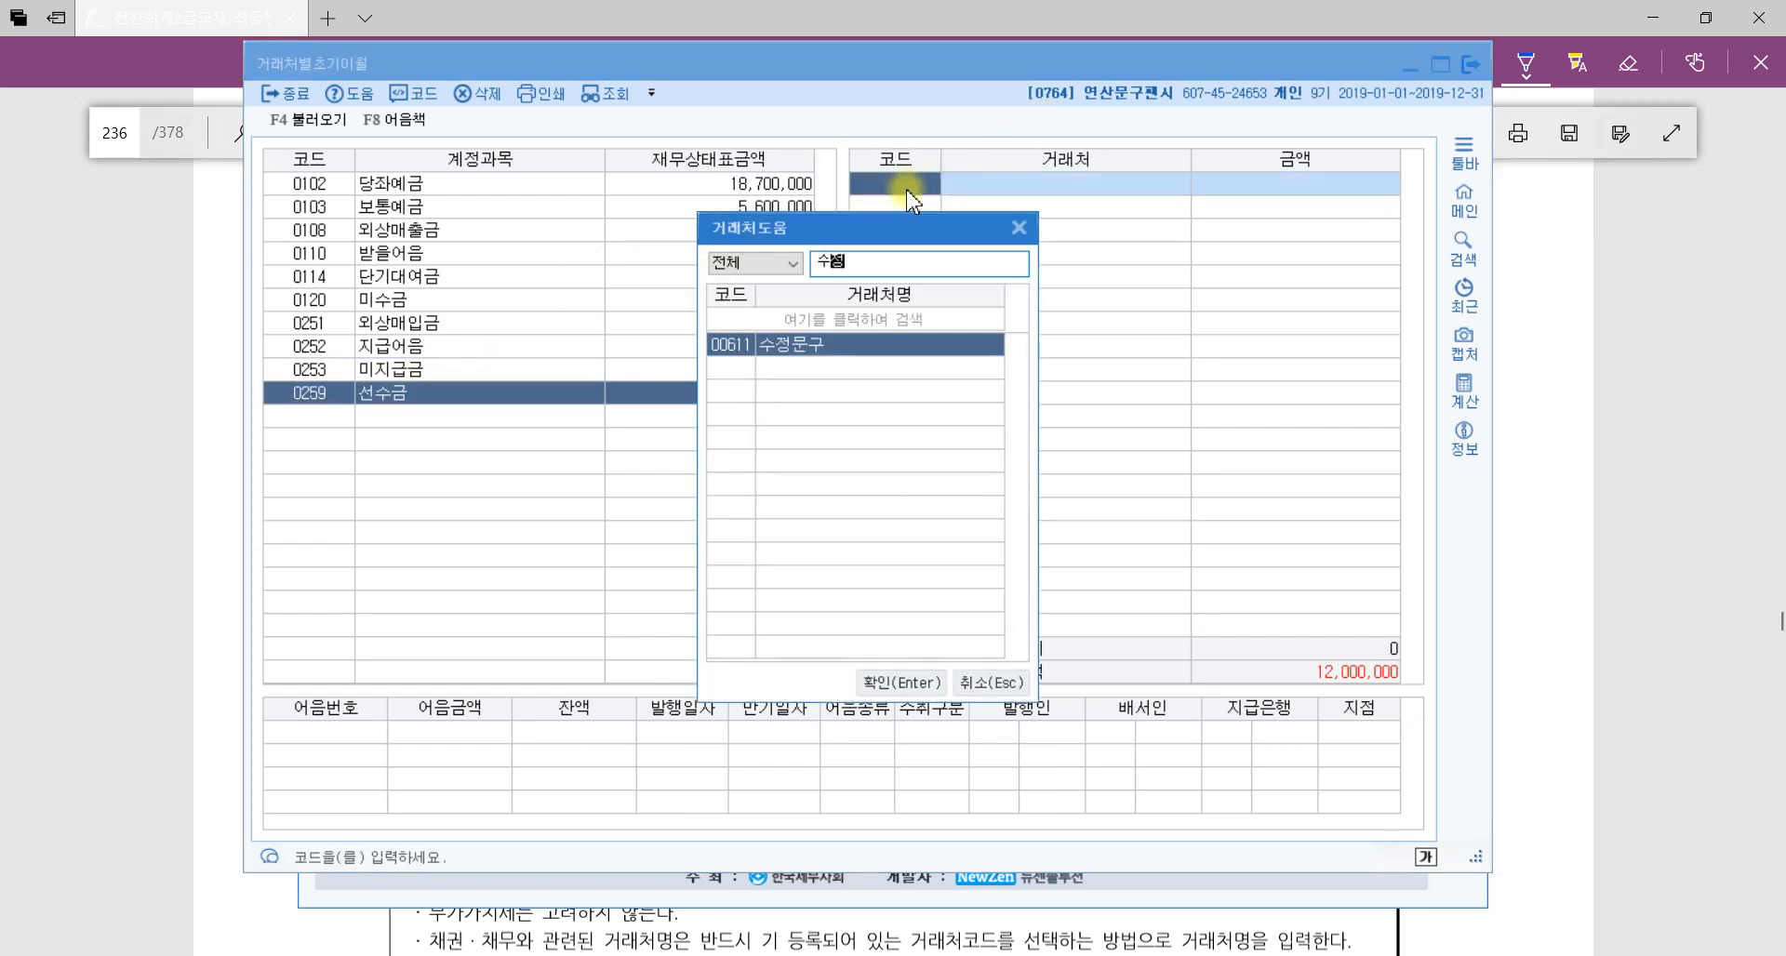
pyautogui.press('Return')
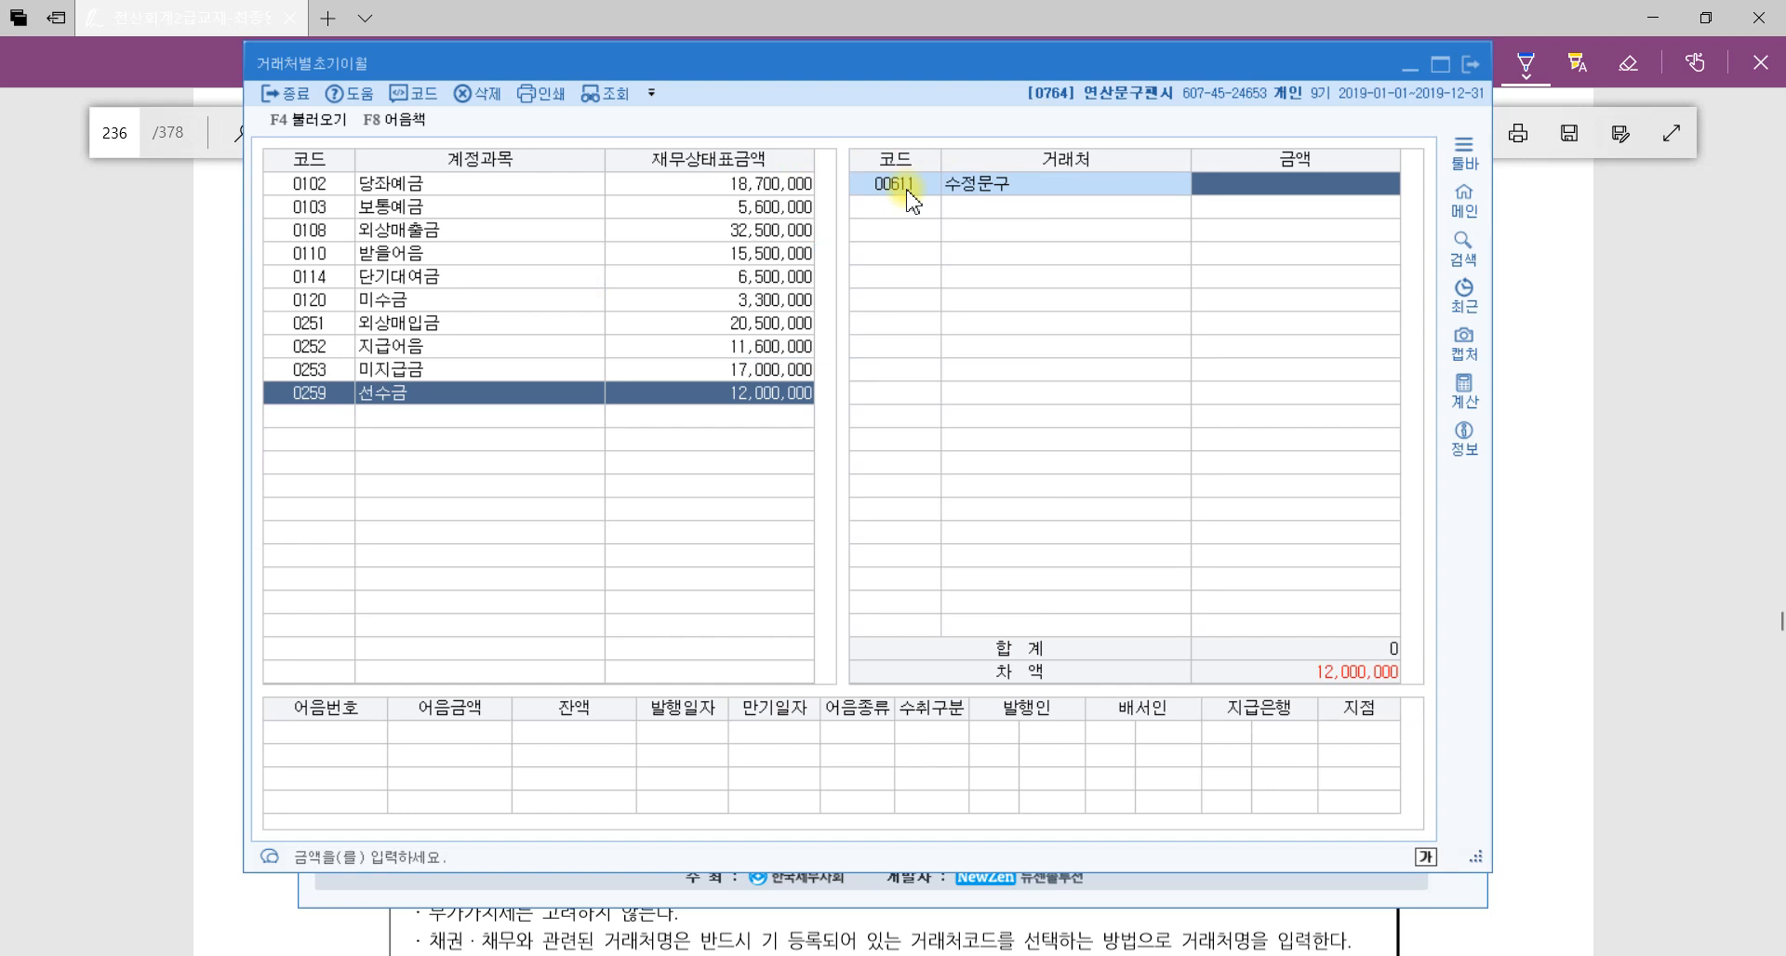
pyautogui.write('1')
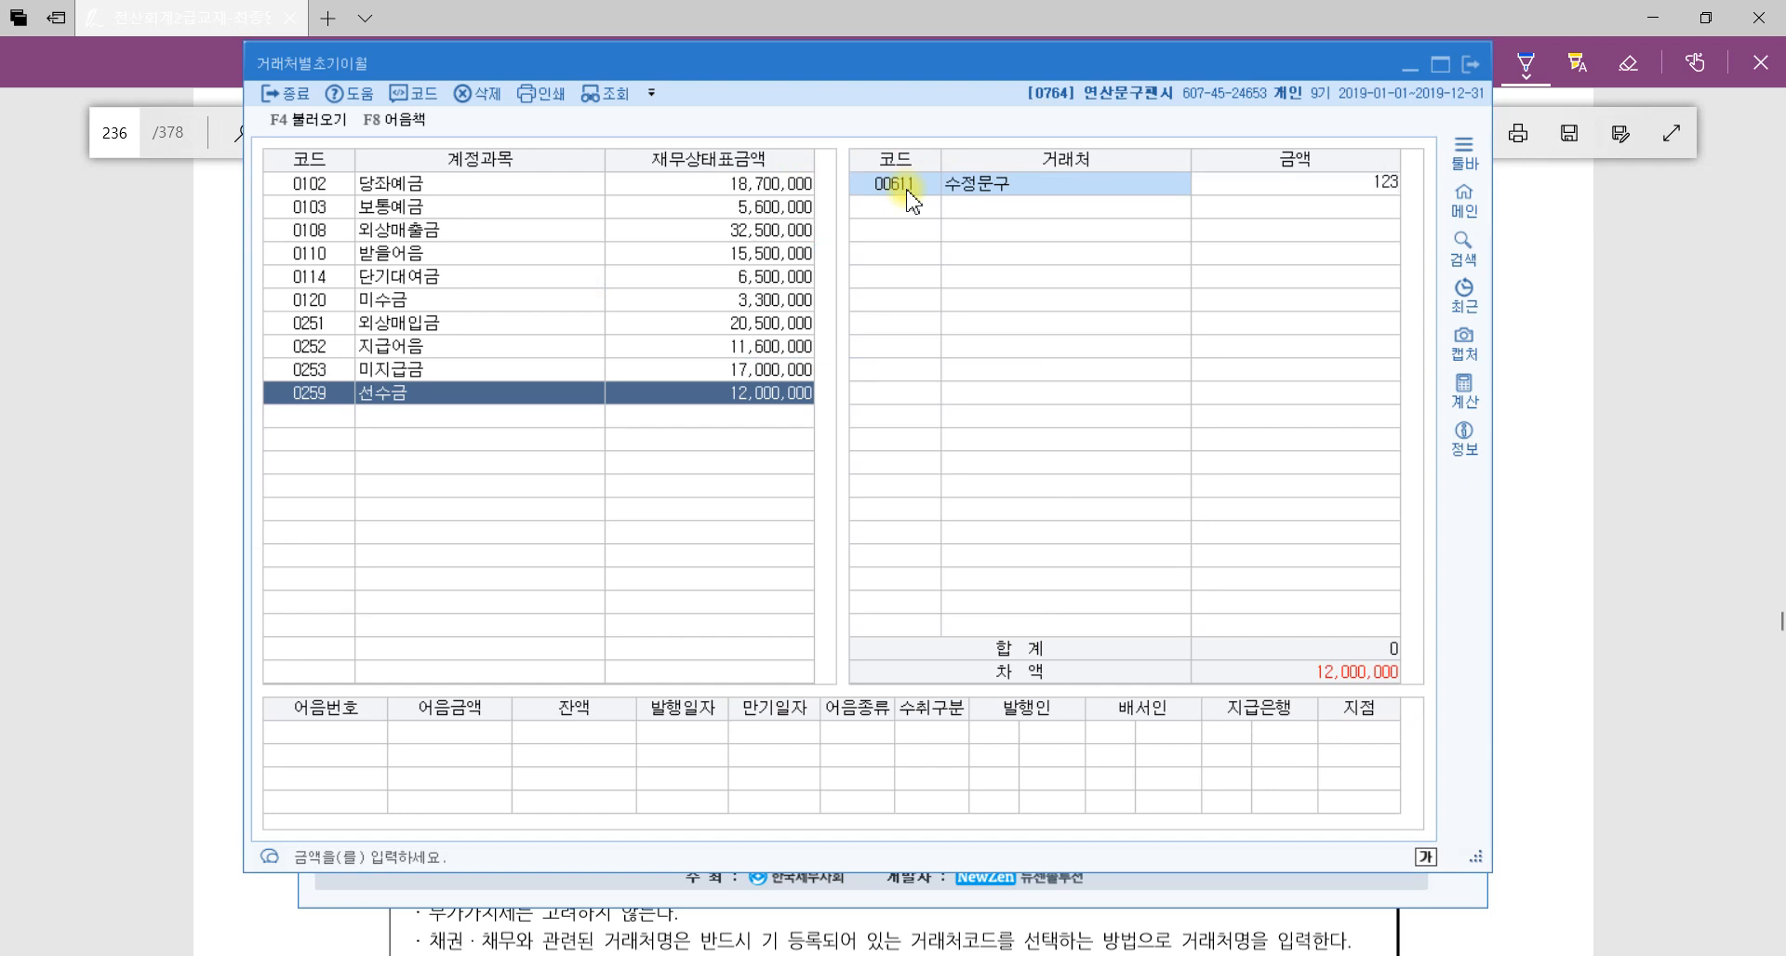
pyautogui.write('2,000,000')
pyautogui.press('Return')
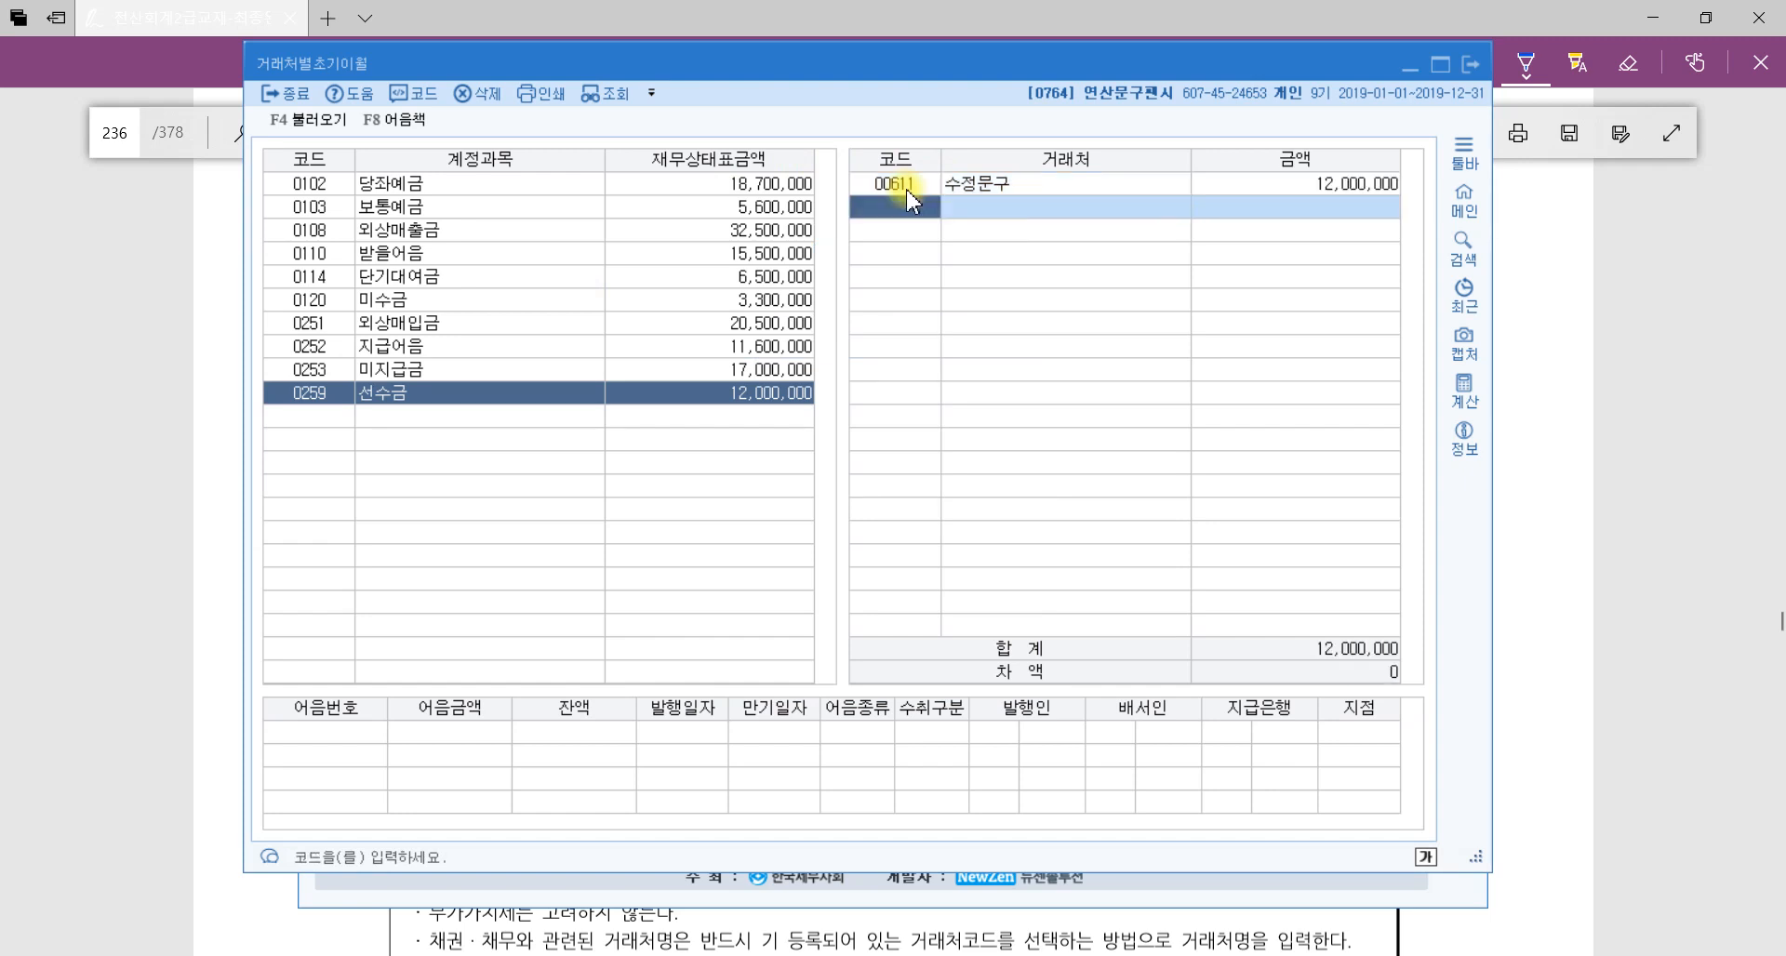
# Recheck 외상매출금 and 선수금, close 거래처별초기이월, and circle both account names in the 문제3 [2] table of the exam PDF.
pyautogui.click(435, 230)
pyautogui.click(400, 396)
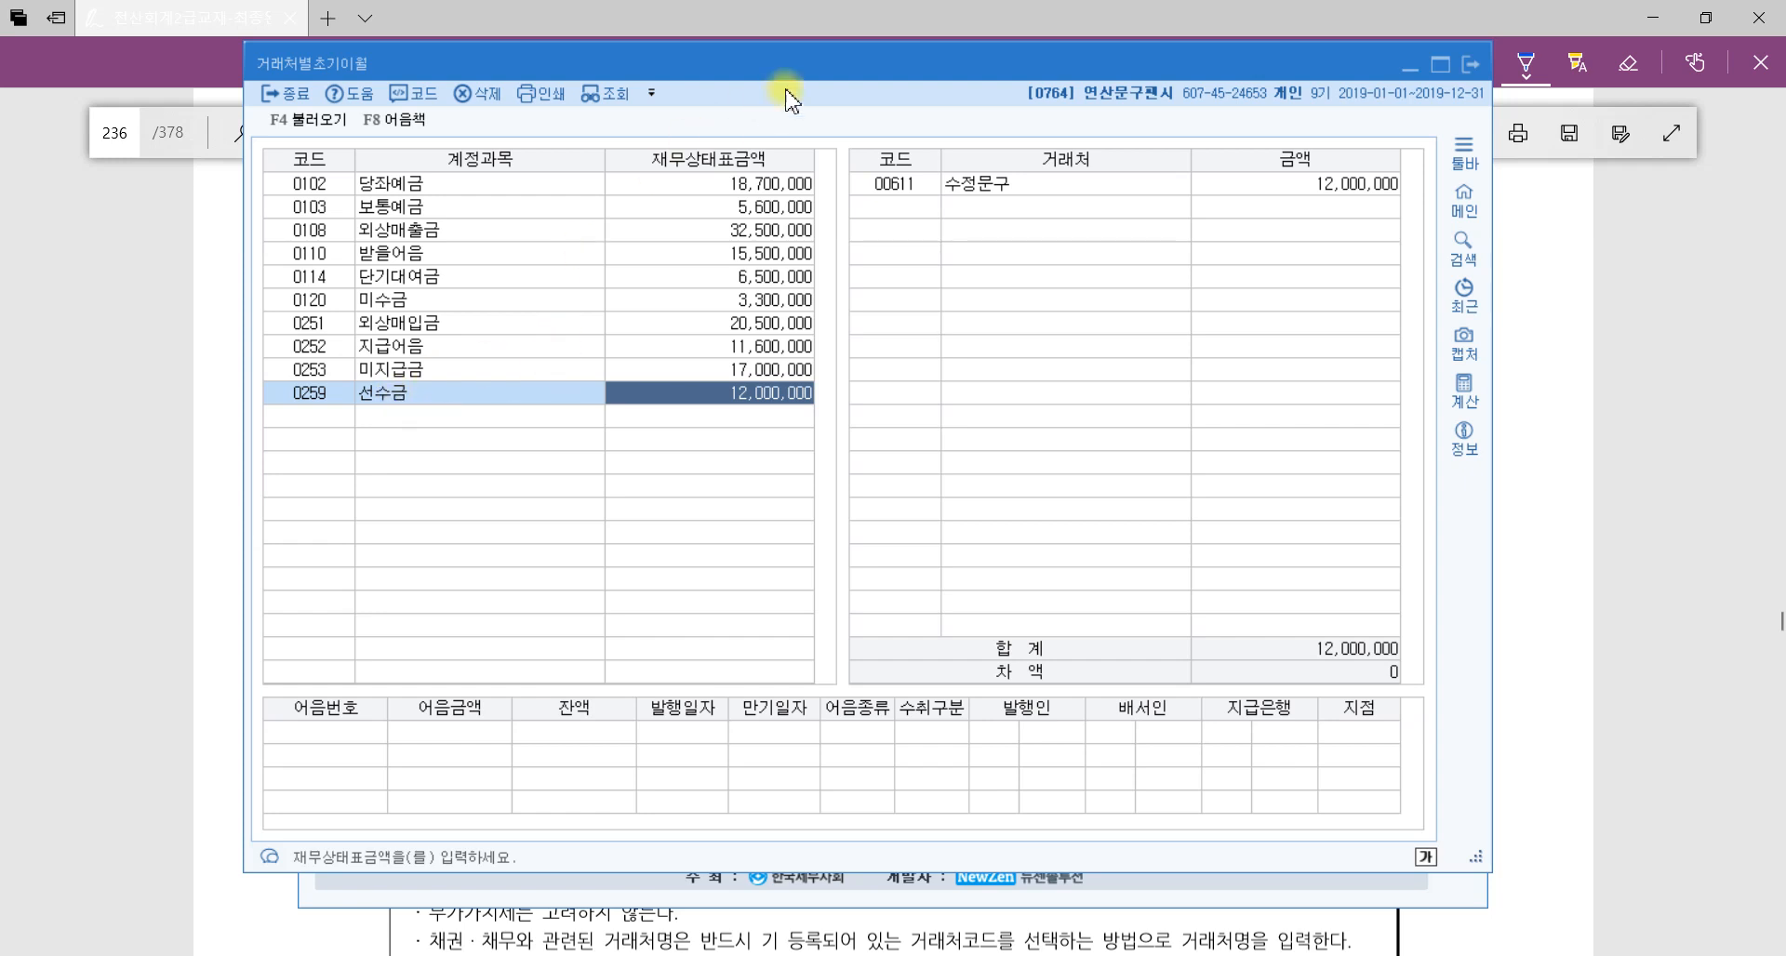
pyautogui.click(1469, 64)
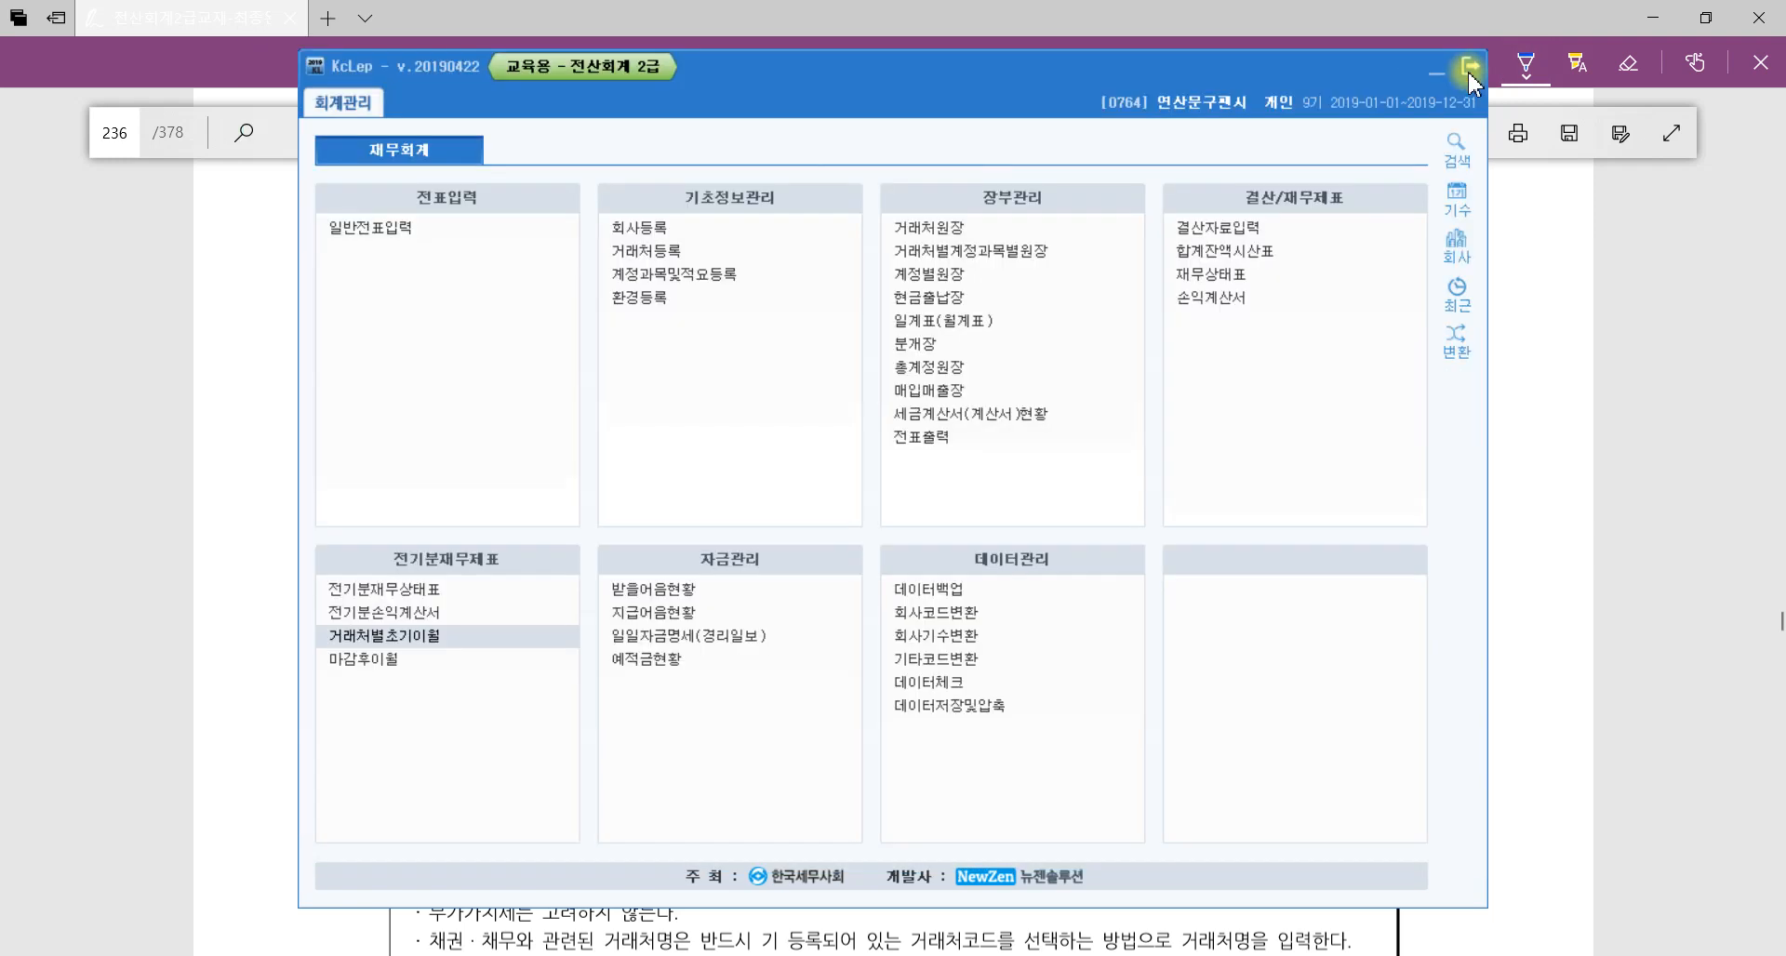
pyautogui.scroll(-3, 1243, 571)
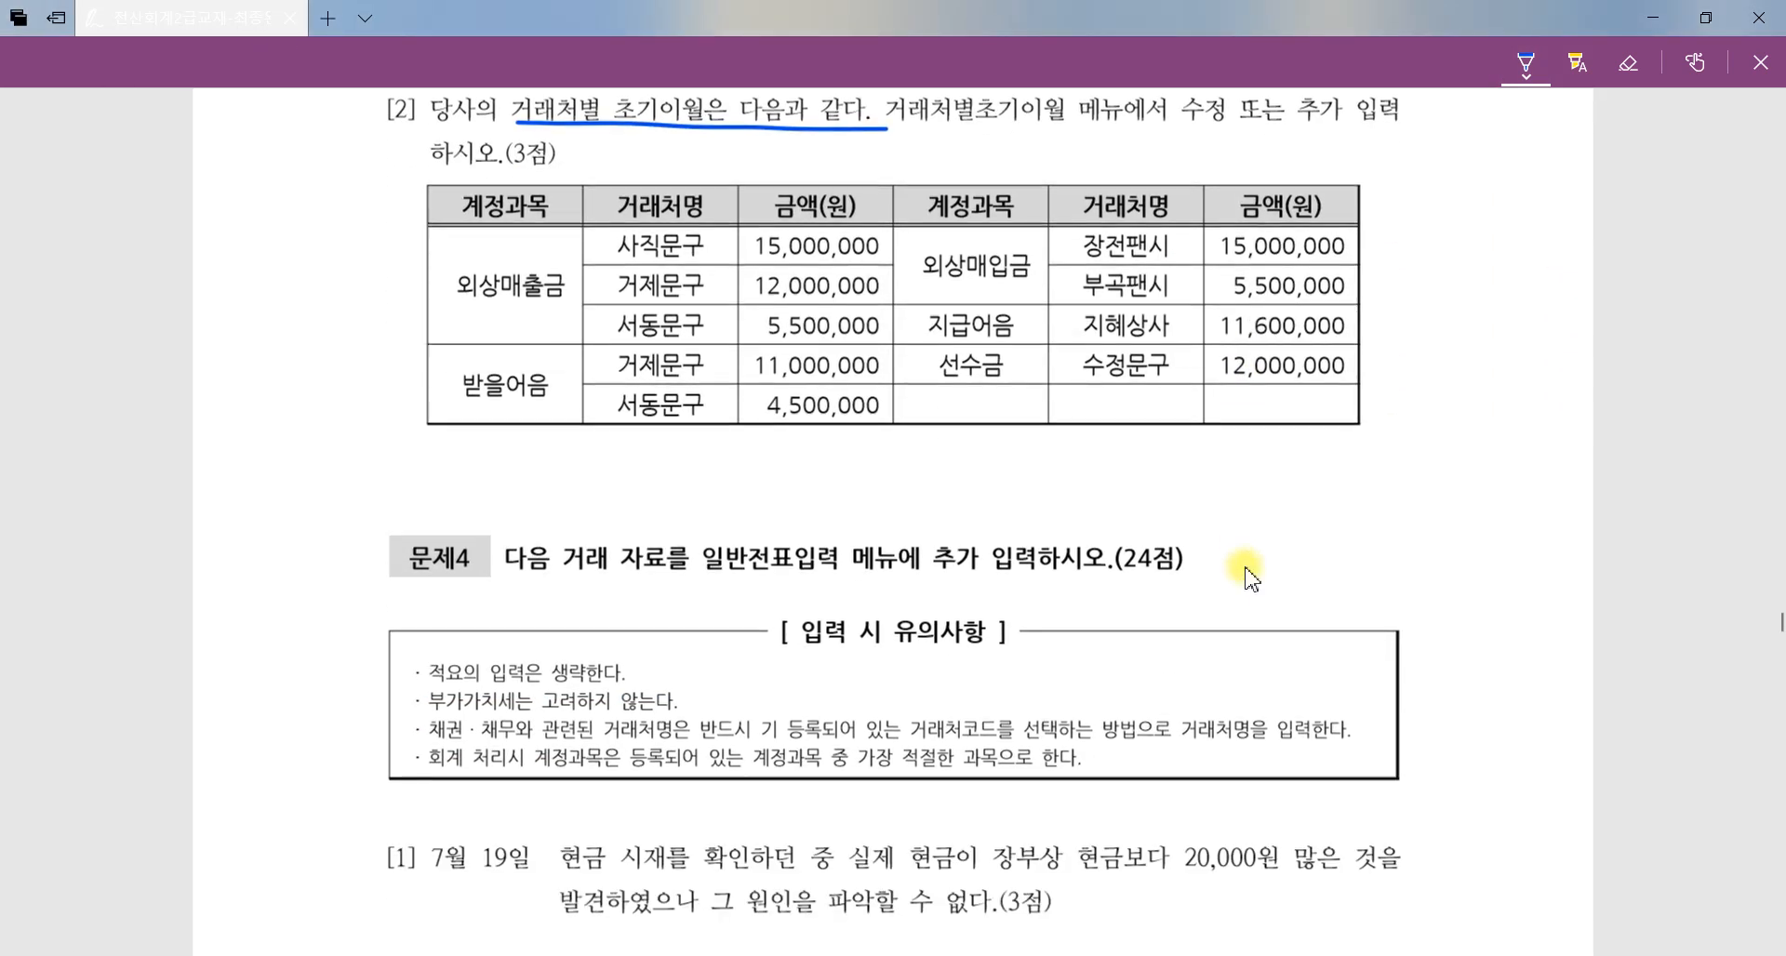
pyautogui.moveTo(462, 256)
pyautogui.mouseDown()
pyautogui.moveTo(609, 228)
pyautogui.moveTo(528, 274)
pyautogui.mouseUp()
pyautogui.moveTo(1033, 303); pyautogui.dragTo(1040, 309)
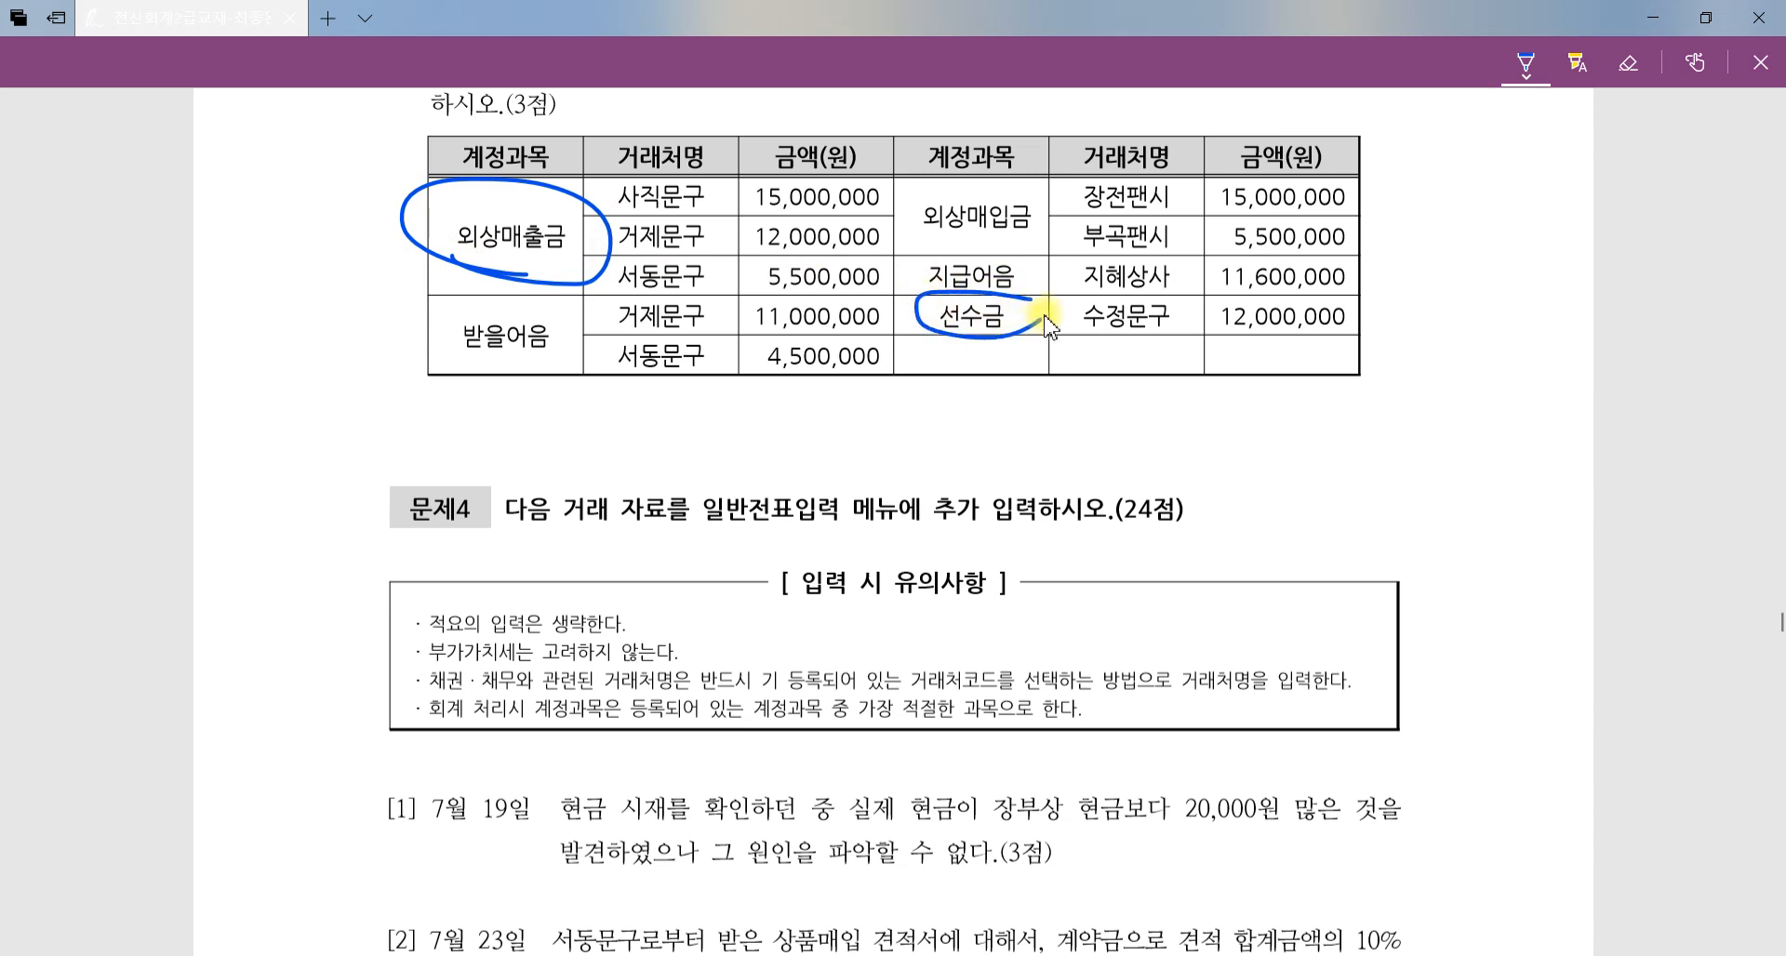
# Open 일반전표입력 in KcLep and resize its window so that transaction [1] of 문제4 in the exam PDF stays visible below.
pyautogui.scroll(-4, 1070, 437)
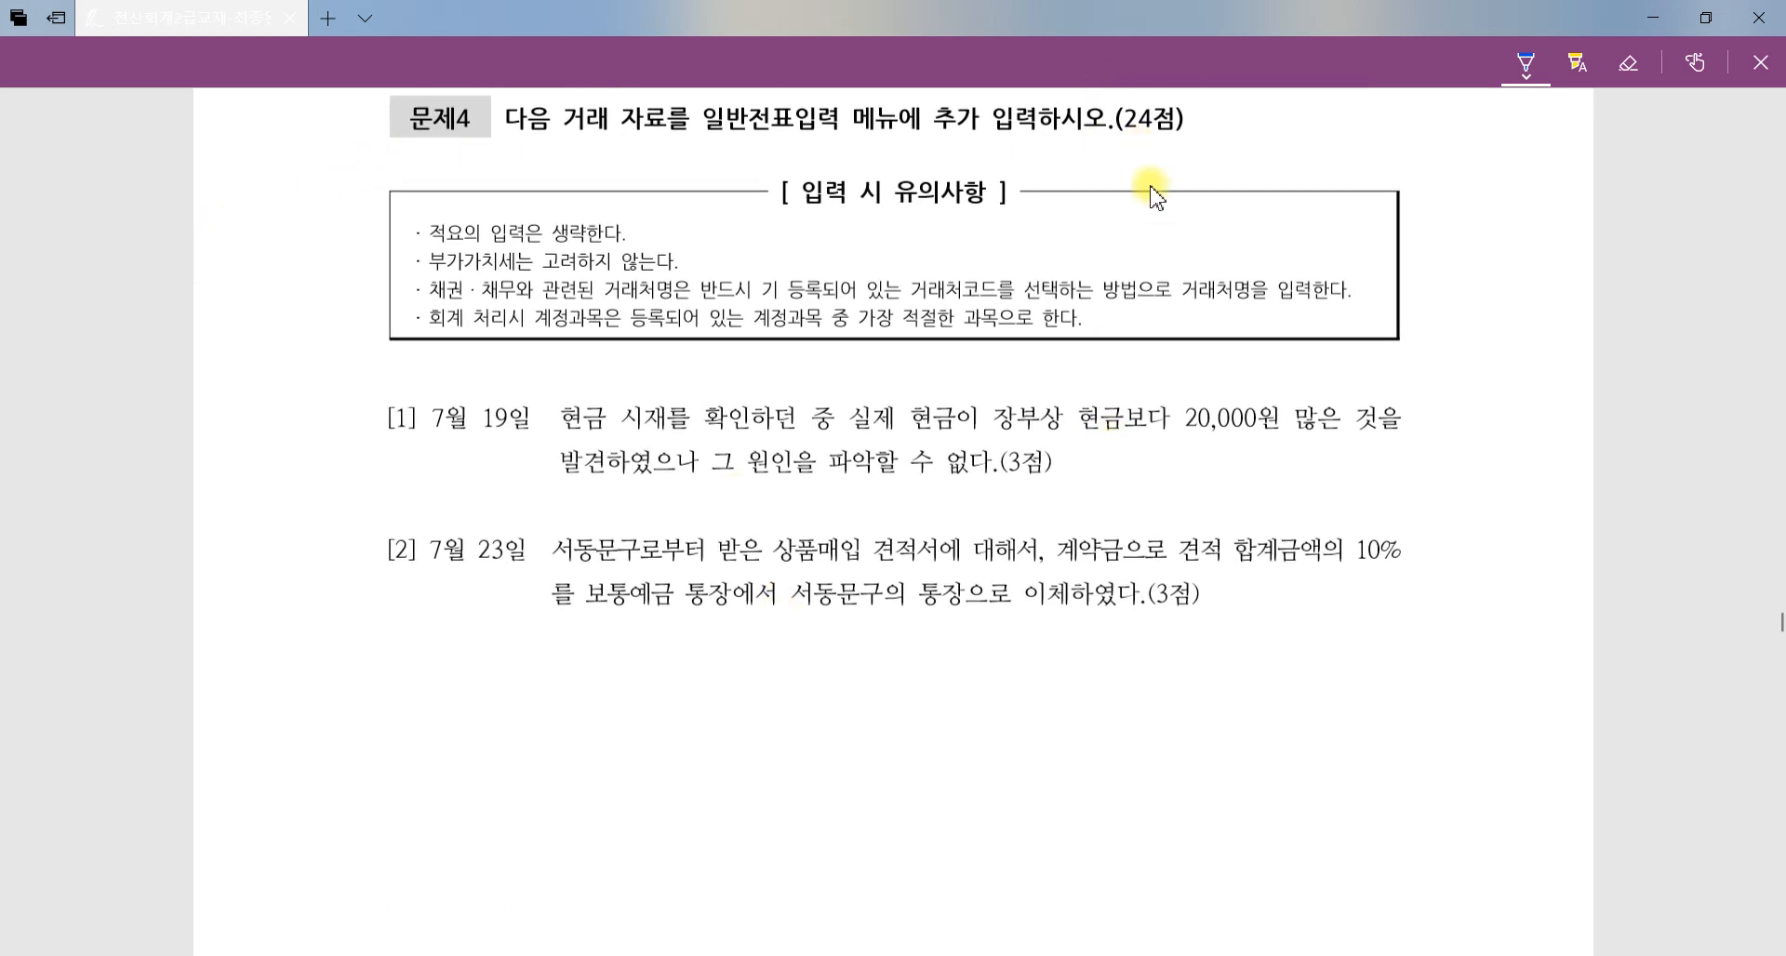
pyautogui.scroll(4, 704, 649)
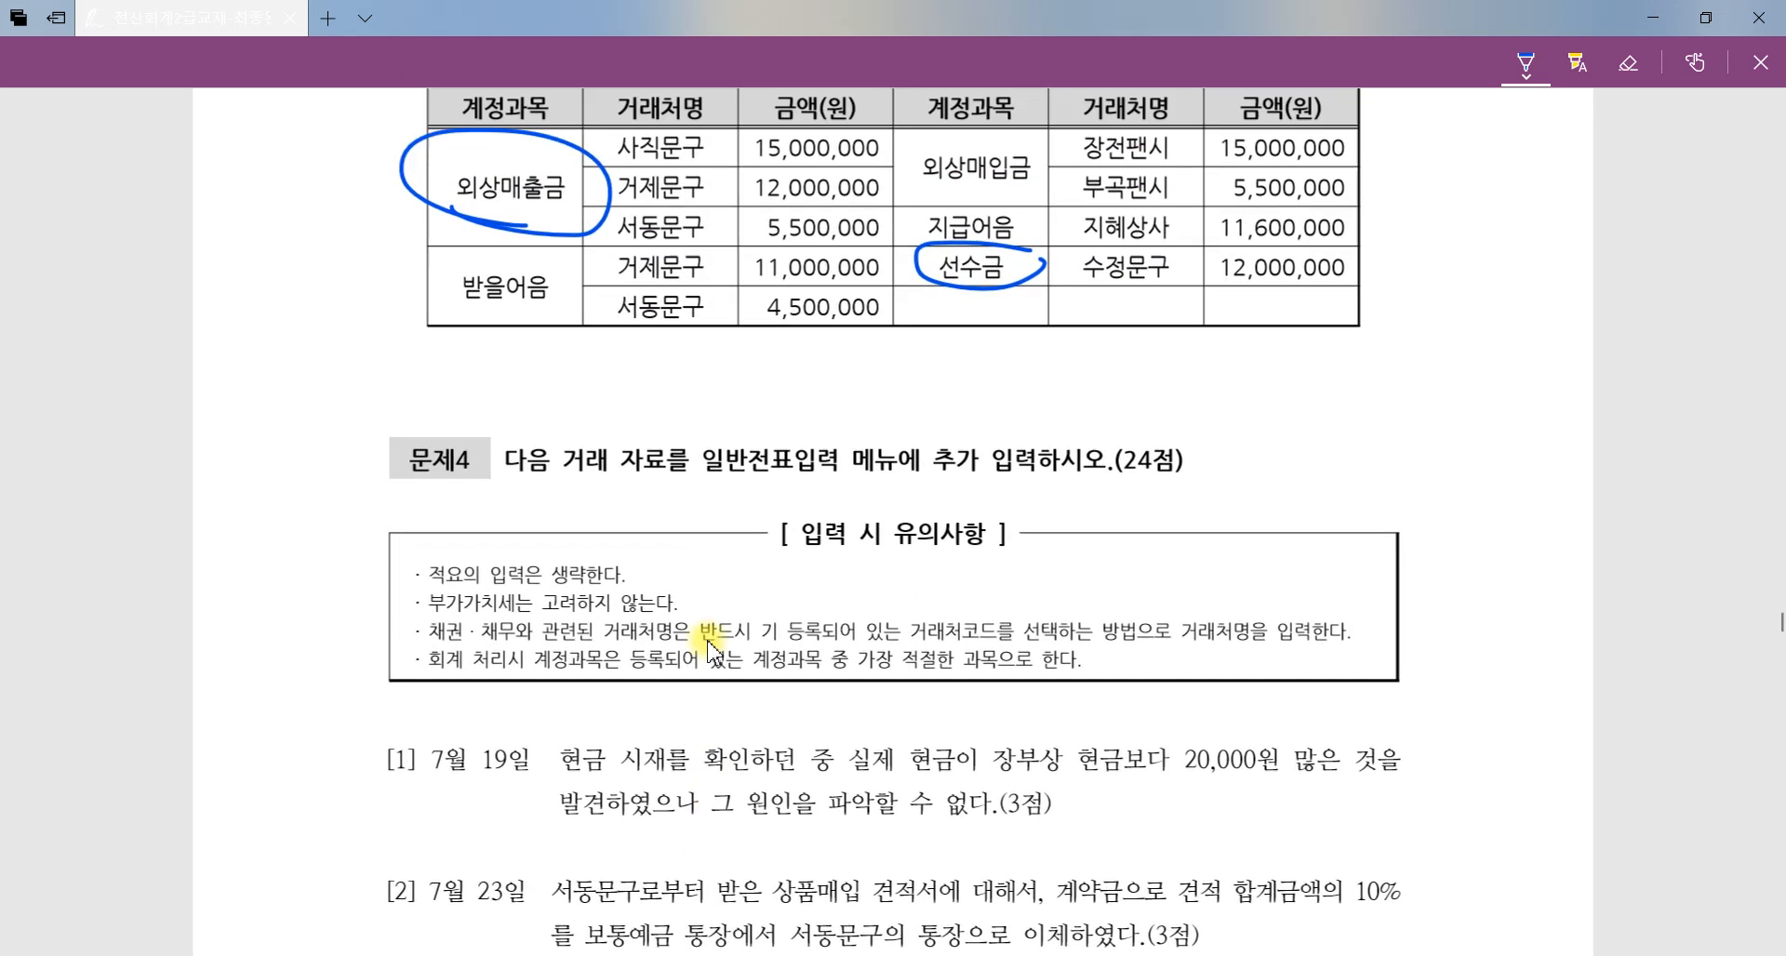
pyautogui.click(528, 955)
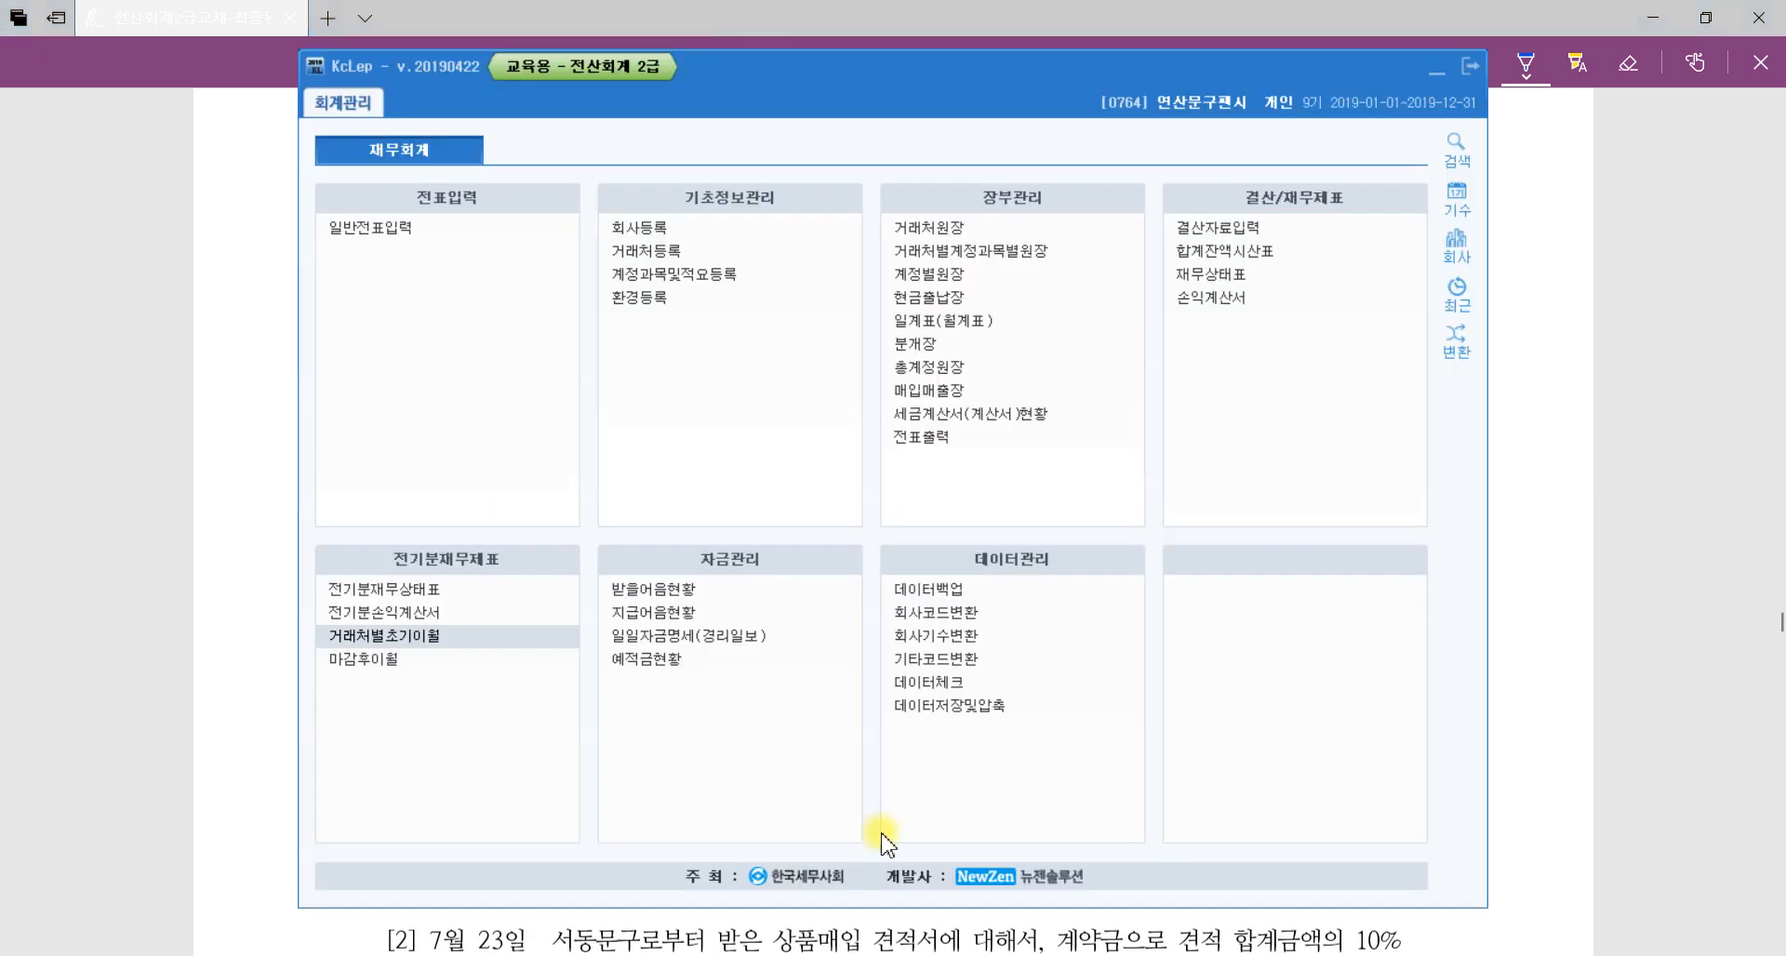
pyautogui.click(410, 229)
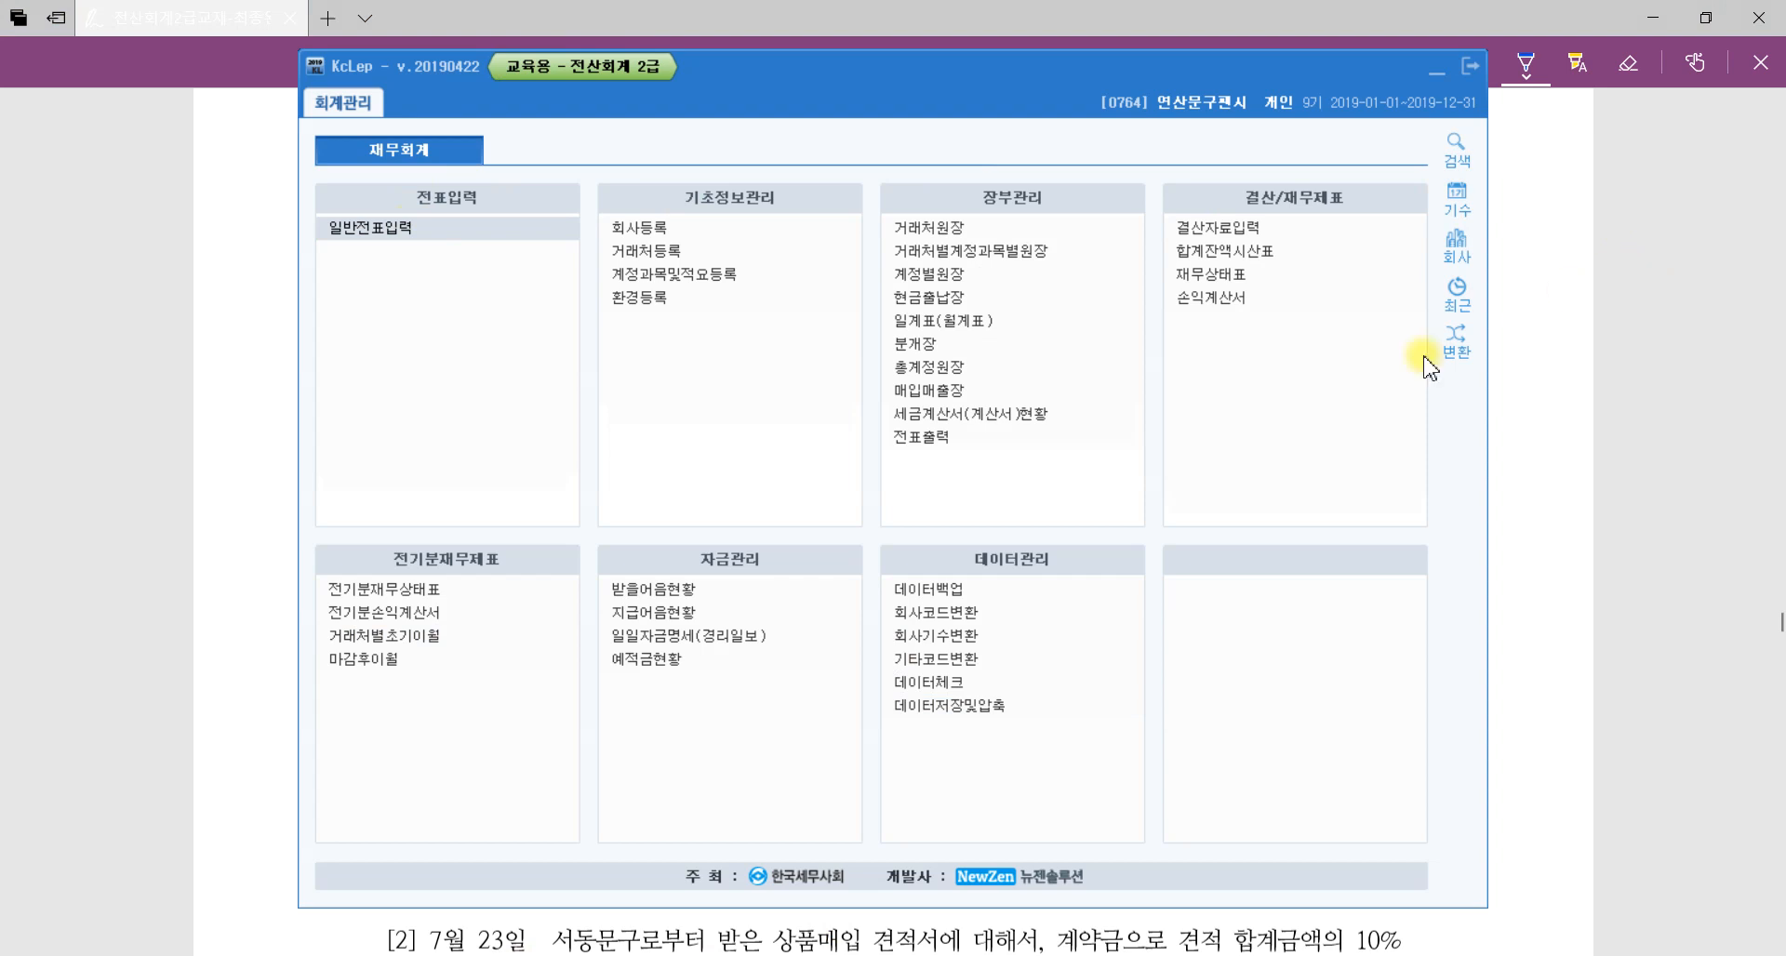
pyautogui.click(333, 955)
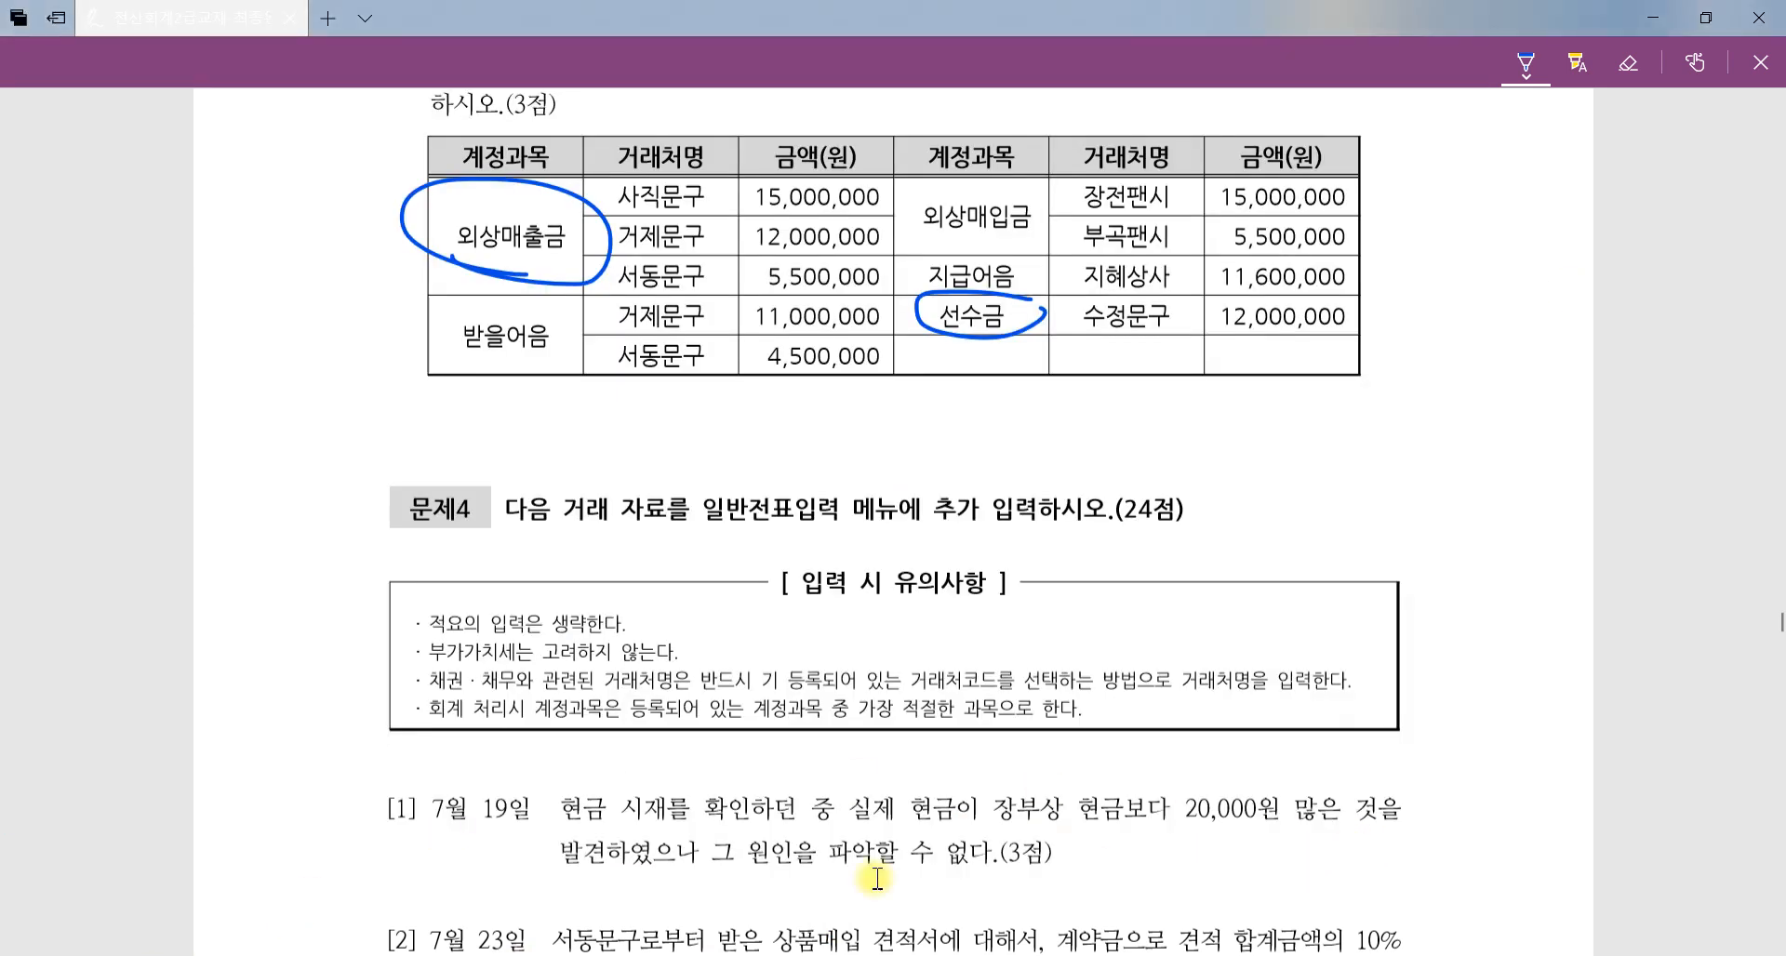
pyautogui.hotkey('alt', 'Tab')
pyautogui.moveTo(1234, 816); pyautogui.dragTo(1767, 691)
pyautogui.click(666, 835)
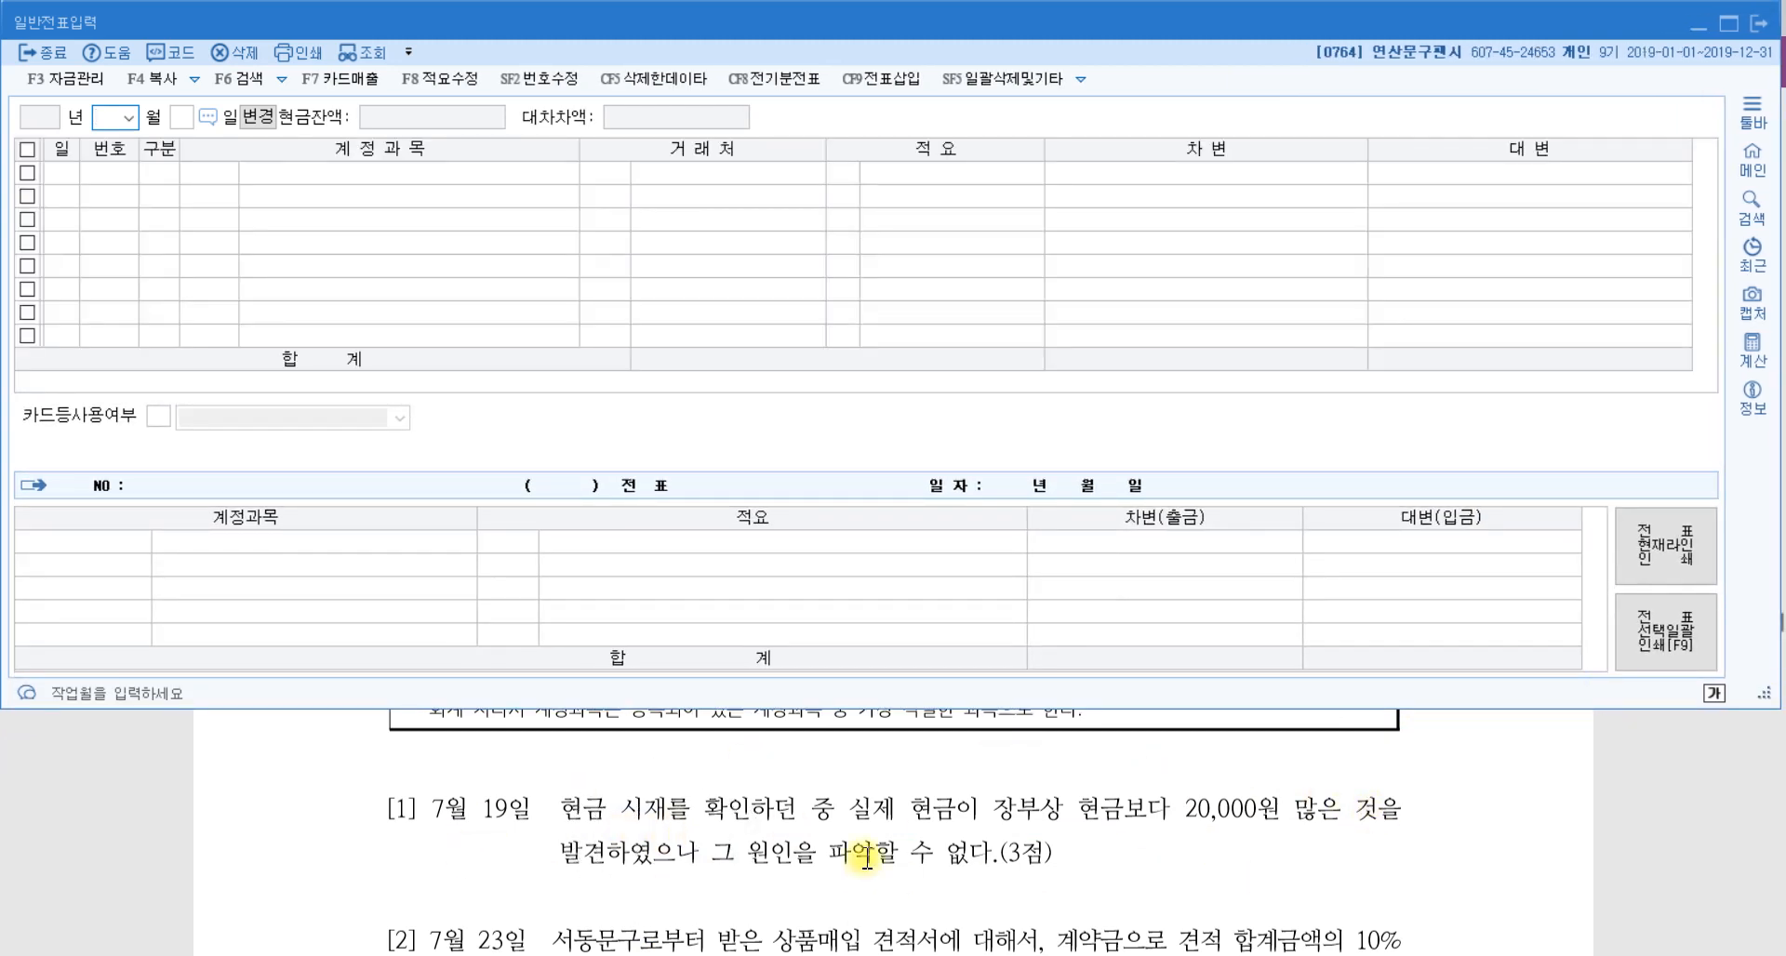
# Circle 실제 현금 in the July 19 transaction of 문제4 [1] in the exam PDF.
pyautogui.scroll(-1, 865, 859)
pyautogui.scroll(1, 846, 855)
pyautogui.click(968, 826)
pyautogui.moveTo(969, 825)
pyautogui.mouseDown()
pyautogui.moveTo(827, 805)
pyautogui.moveTo(958, 786)
pyautogui.moveTo(967, 824)
pyautogui.mouseUp()
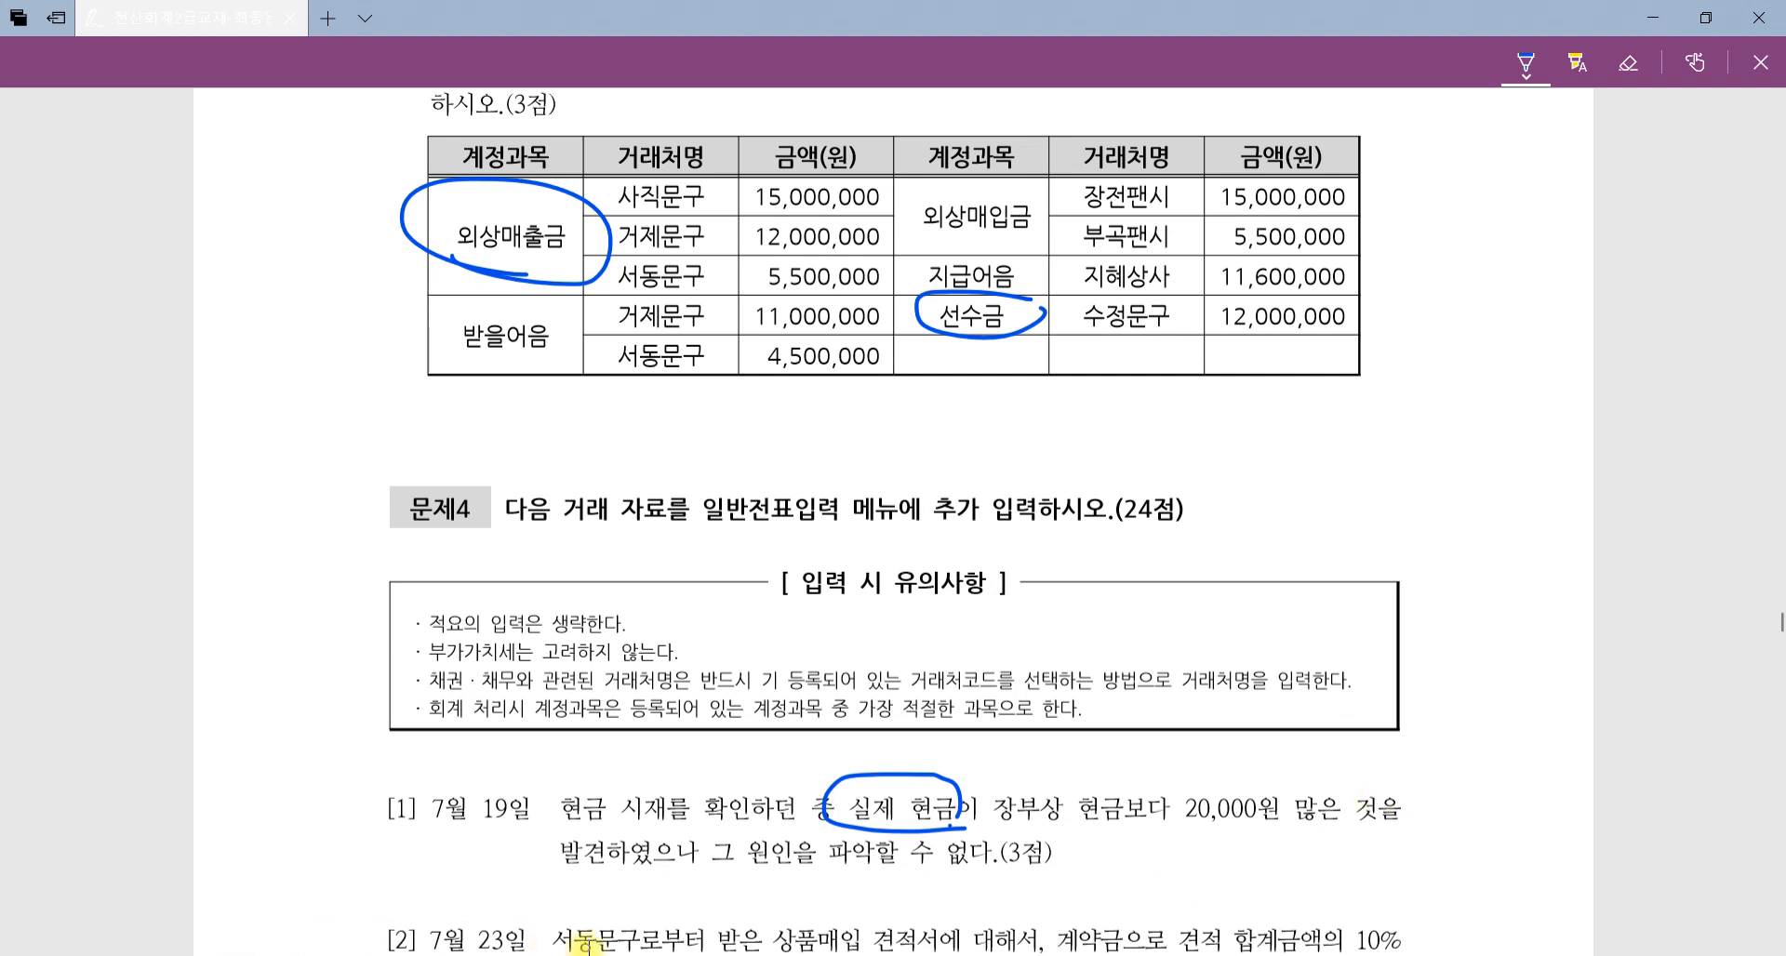
# Return to 일반전표입력 in KcLep and set the voucher date to month 7, day 19.
pyautogui.hotkey('alt', 'Tab')
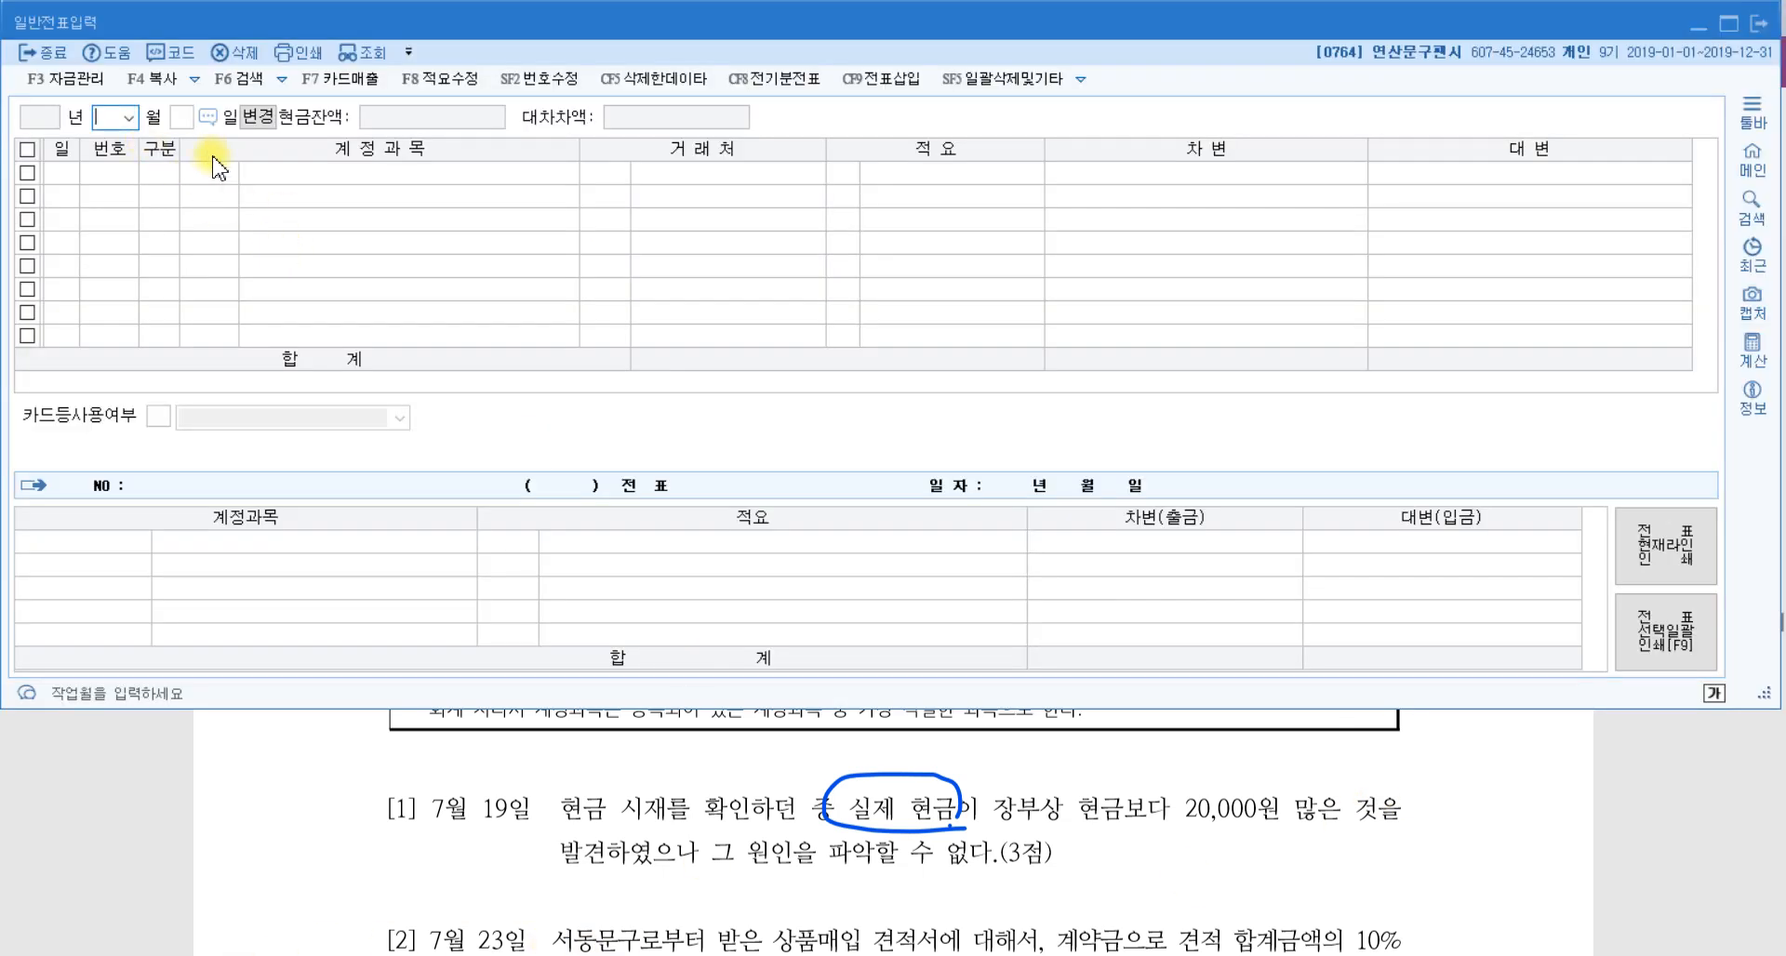
pyautogui.write('7')
pyautogui.press('Return')
pyautogui.write('19')
pyautogui.press('Return')
# Enter a 차변 line for 현금 with the amount 20,000 in the July 19 voucher.
pyautogui.write('3')
pyautogui.press('Return')
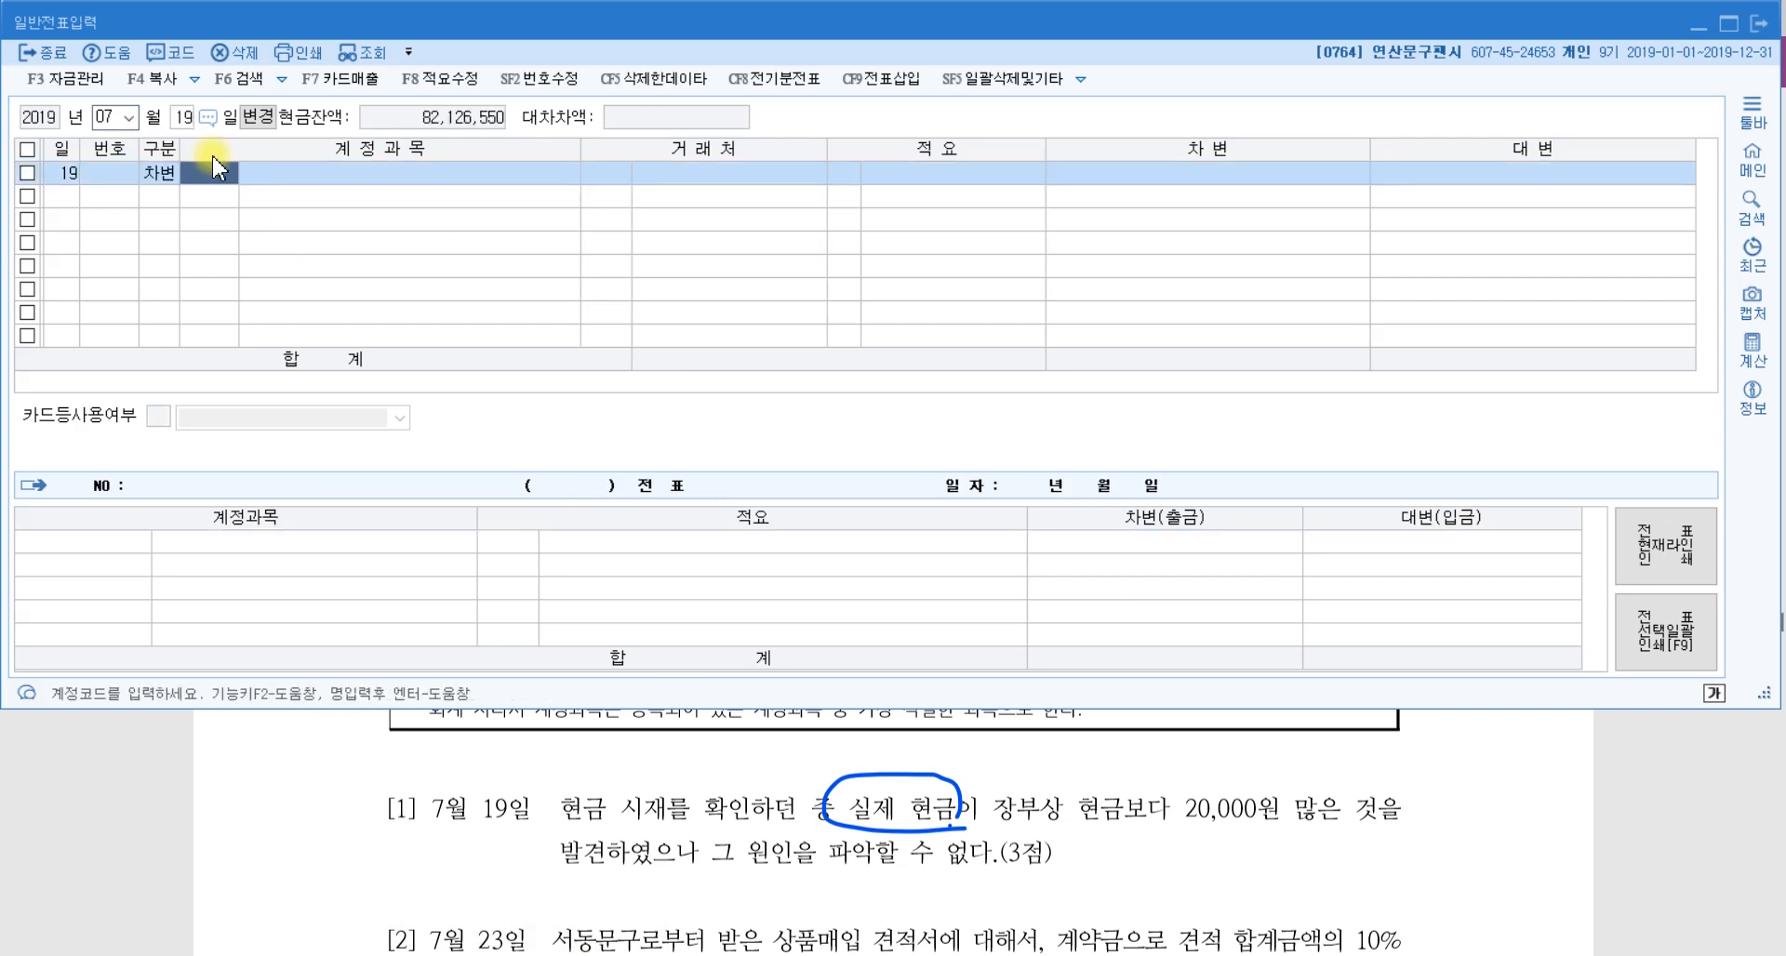
pyautogui.write('현금')
pyautogui.press('Return')
pyautogui.press('Return')
pyautogui.press('Return')
pyautogui.press('Return')
pyautogui.write('20')
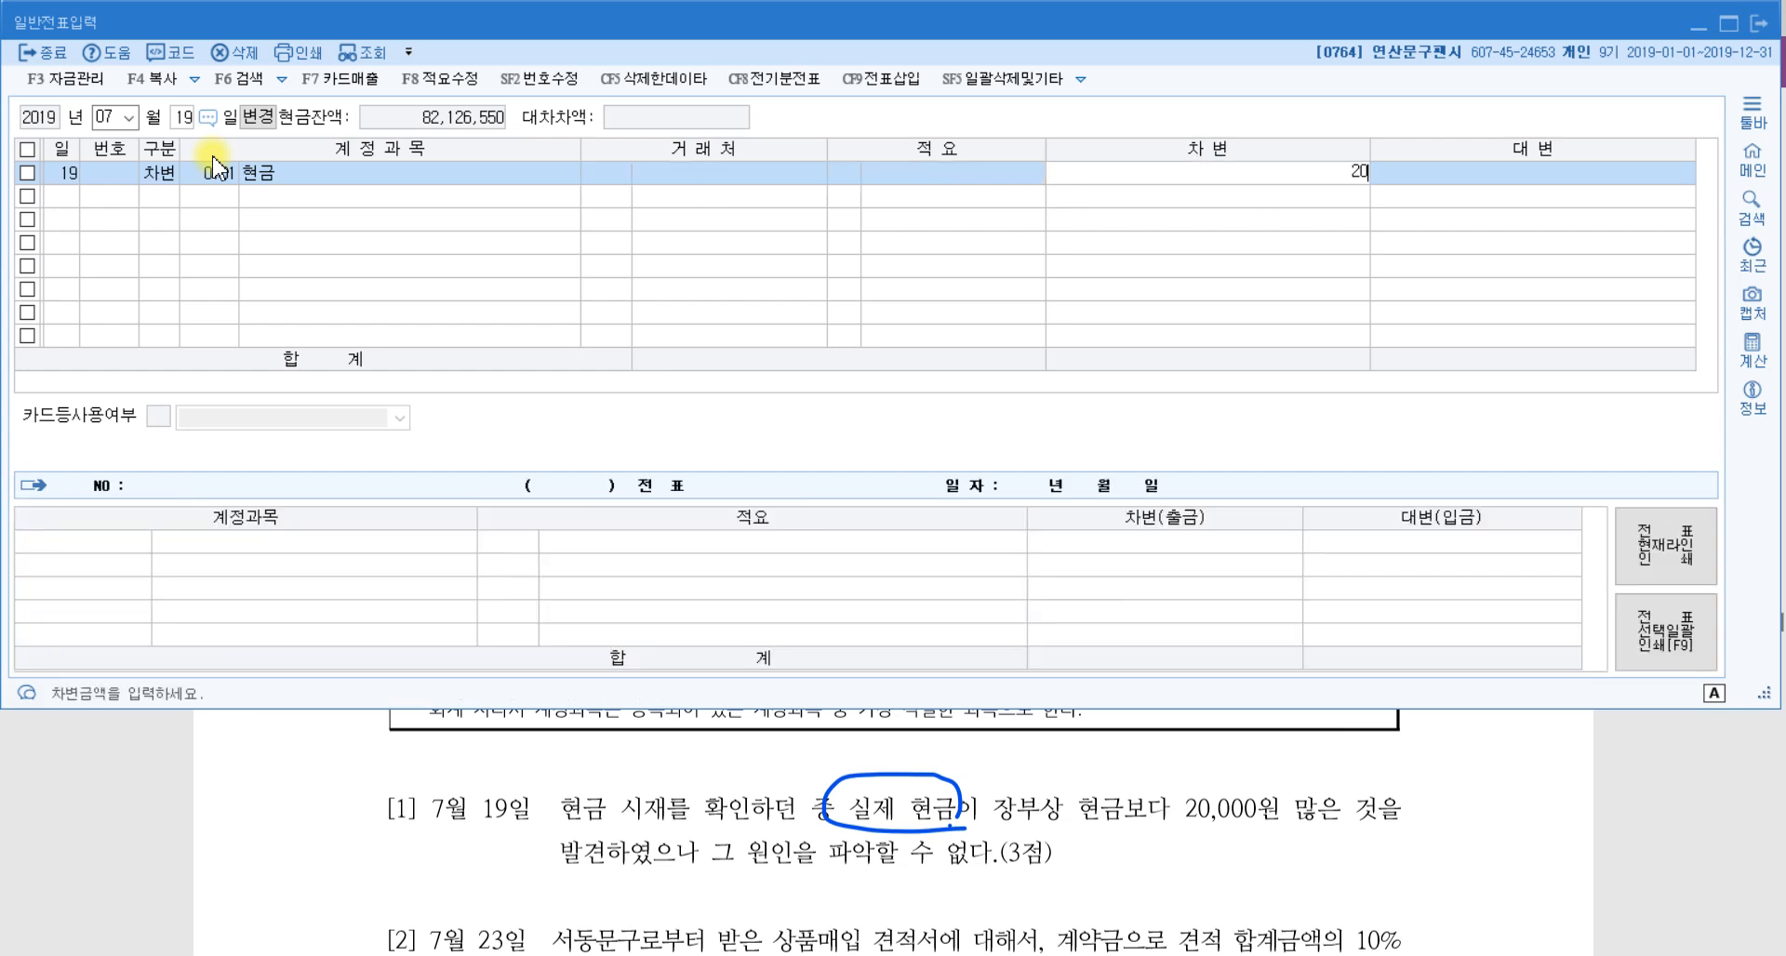
pyautogui.write(',000')
pyautogui.press('Return')
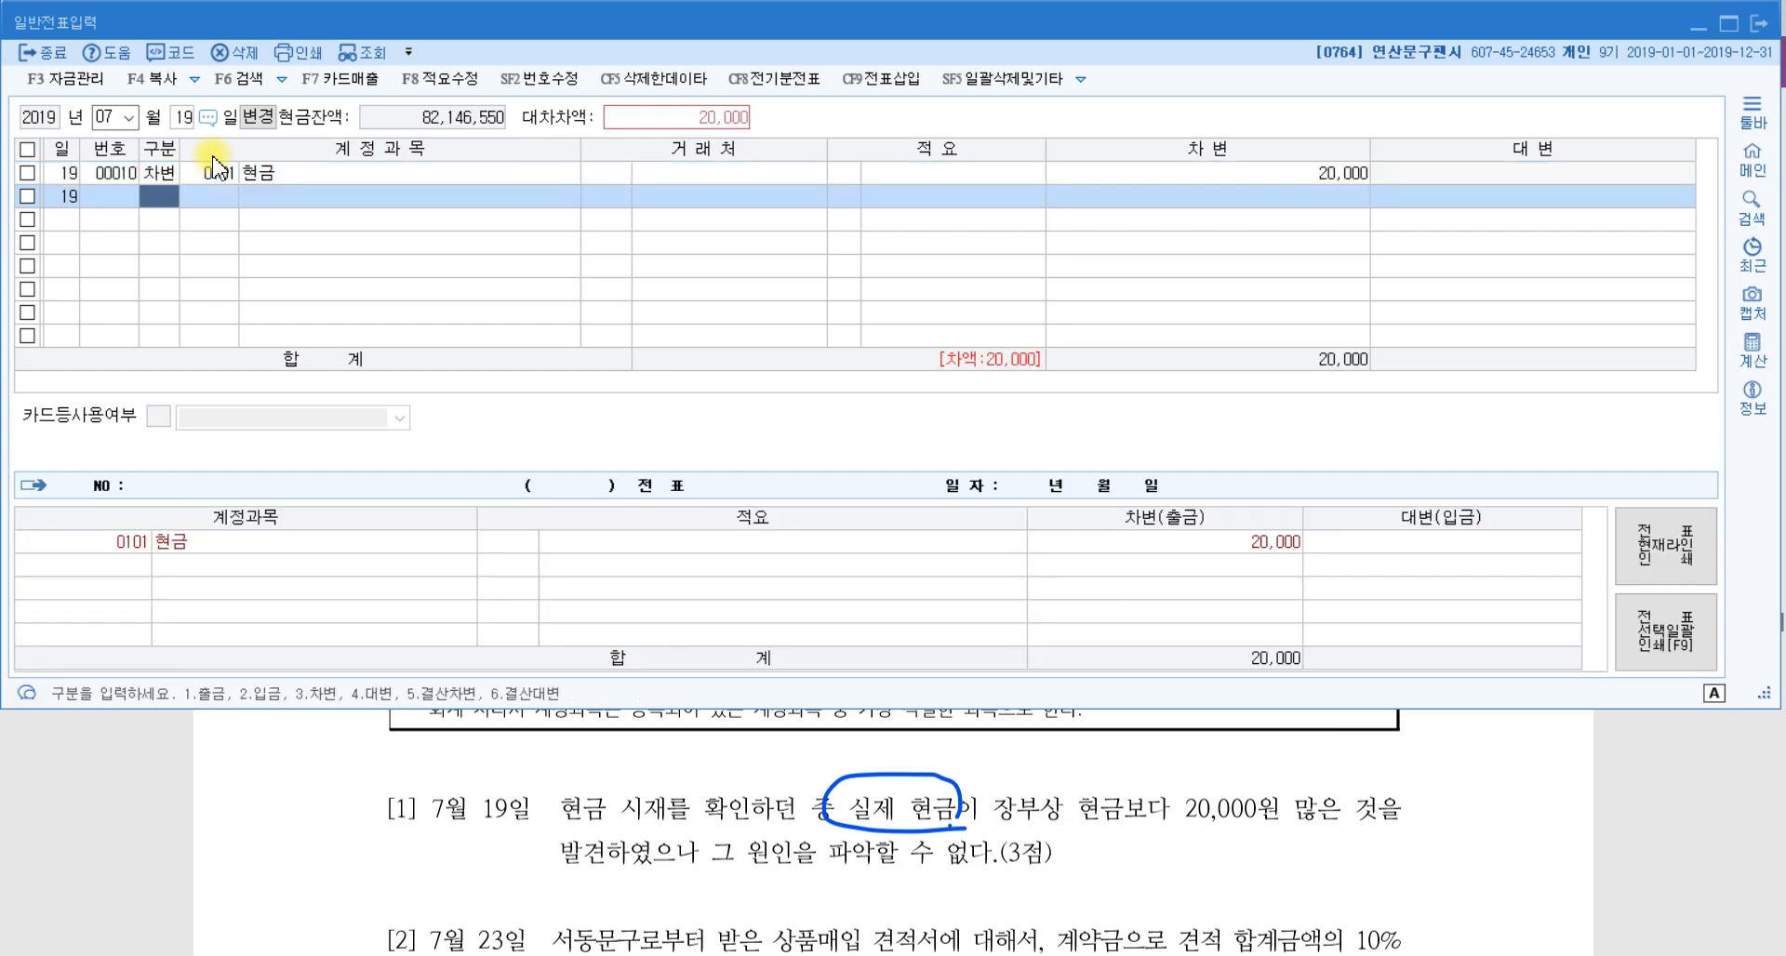
# Add a 대변 line for 현금 with the amount 20,000 to the July 19 voucher.
pyautogui.write('4')
pyautogui.press('Return')
pyautogui.write('101')
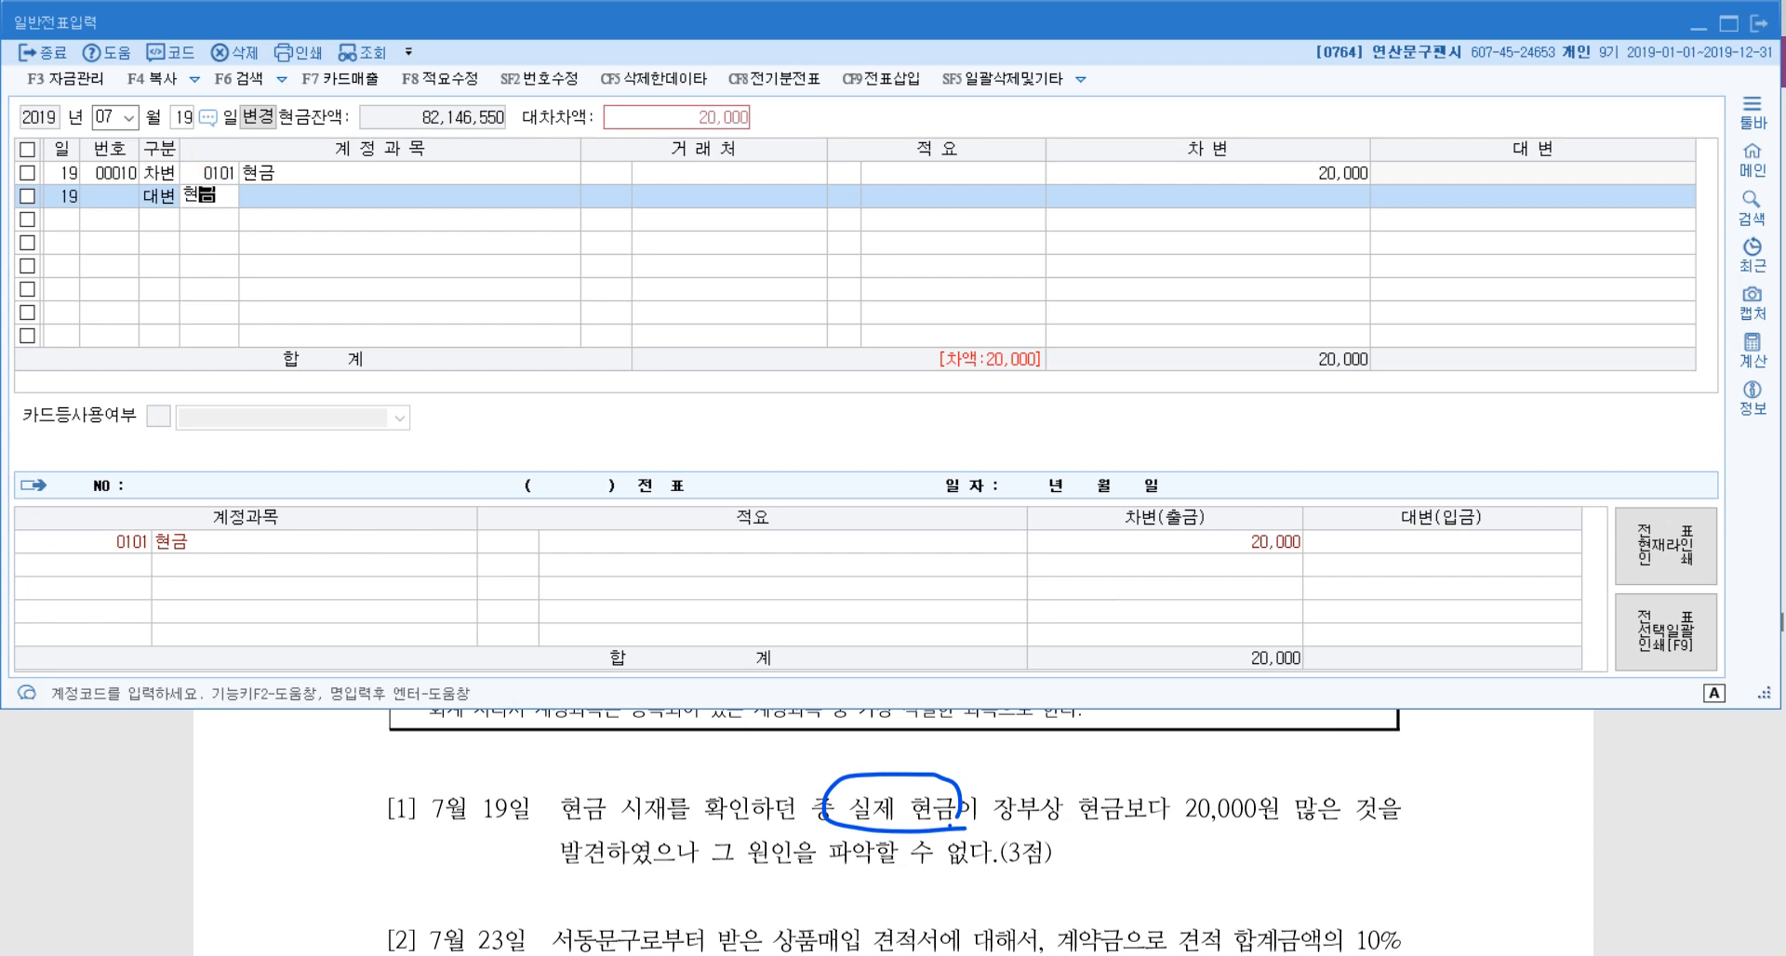
pyautogui.press('Return')
pyautogui.press('Return')
pyautogui.press('Return')
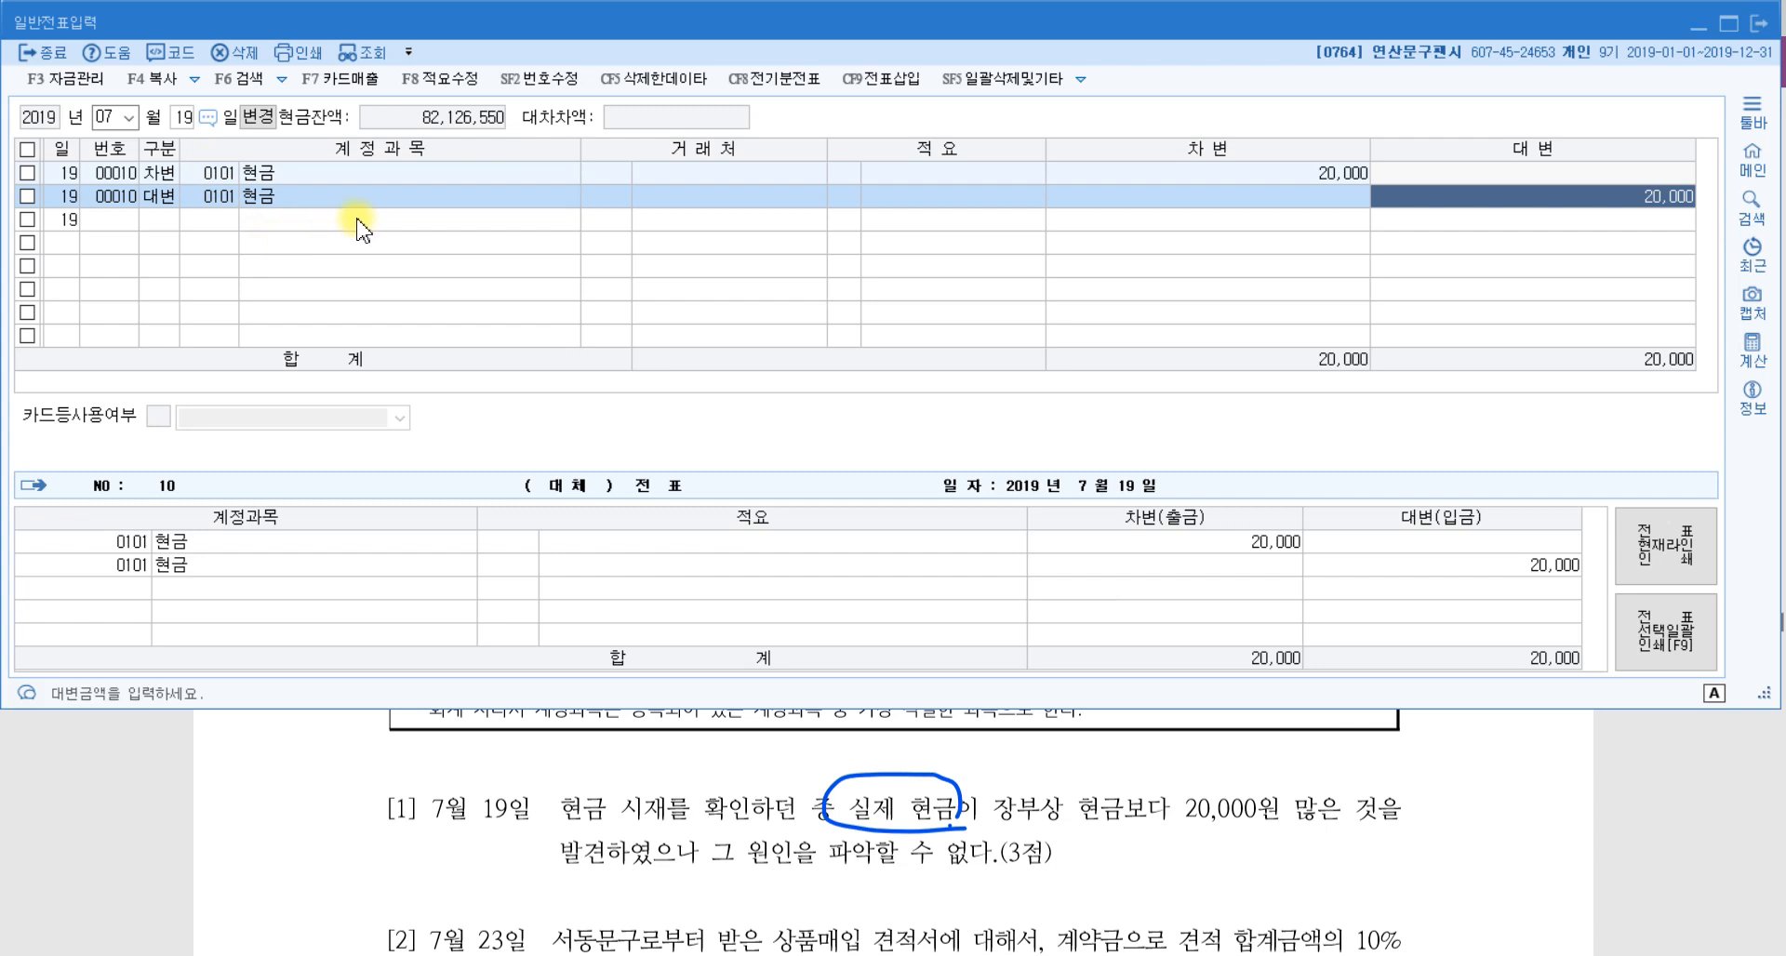
# Change the account of the 대변 line to 현금과부족 (0141) and switch back to the exam PDF.
pyautogui.click(221, 197)
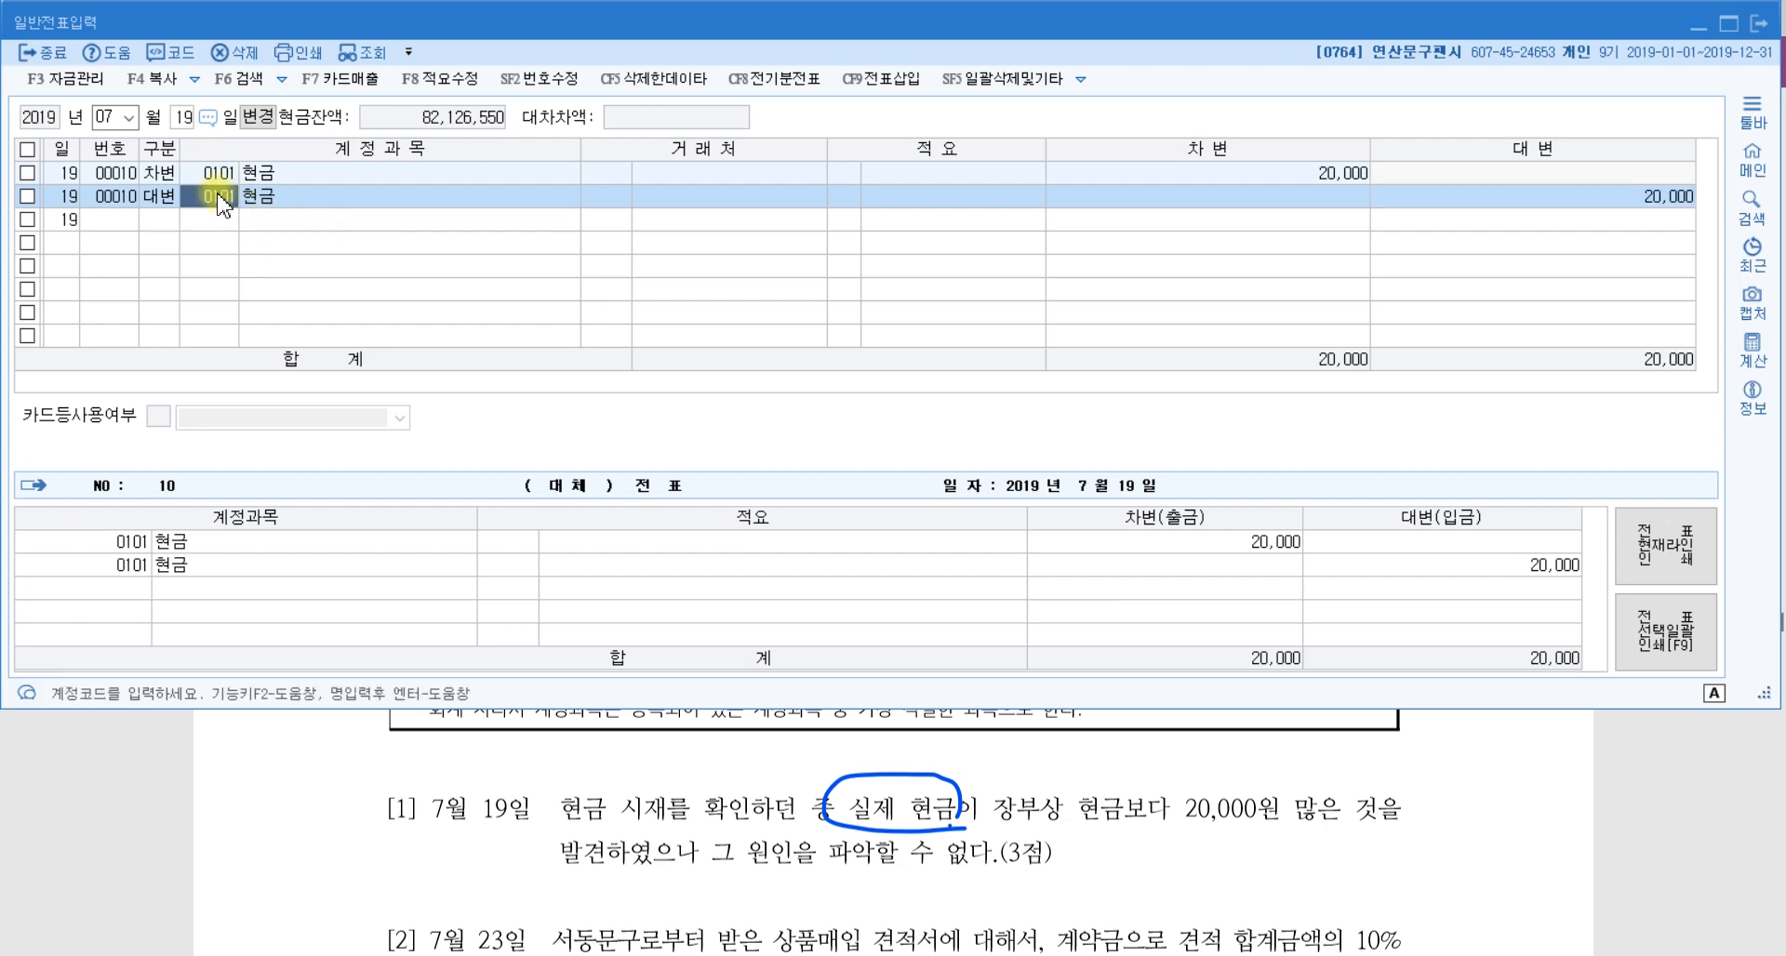
pyautogui.write('현금과')
pyautogui.press('Return')
pyautogui.press('Return')
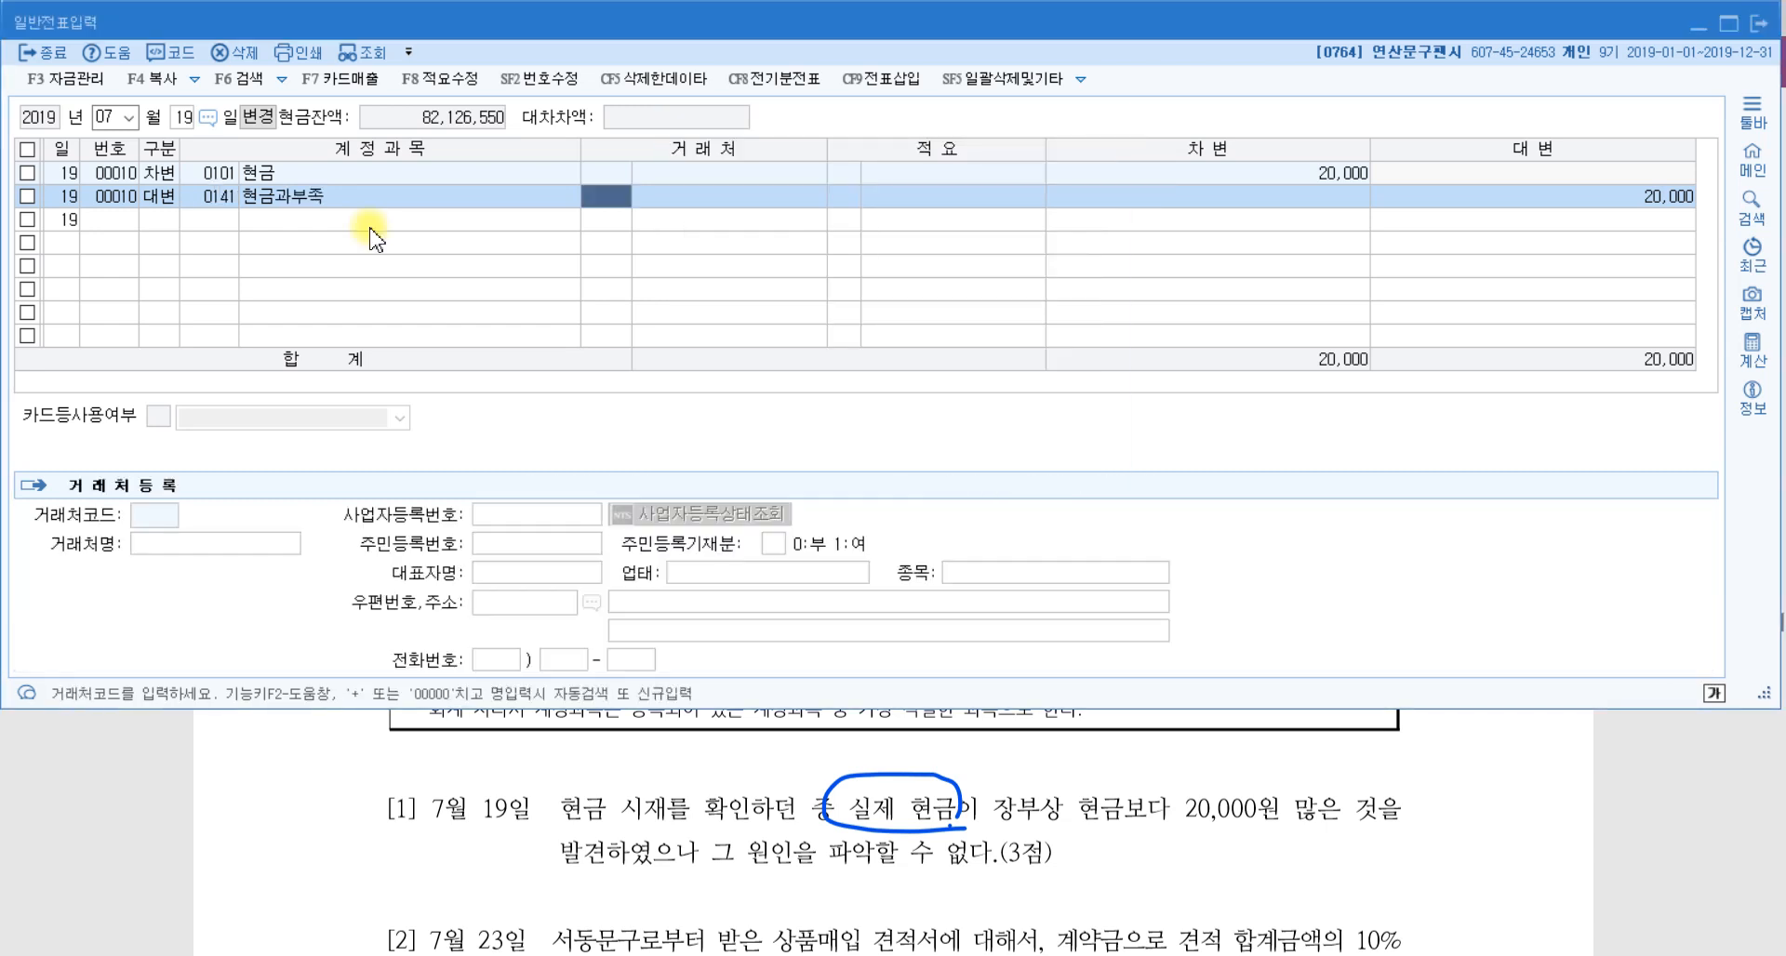
pyautogui.press('Return')
pyautogui.press('Return')
pyautogui.press('Return')
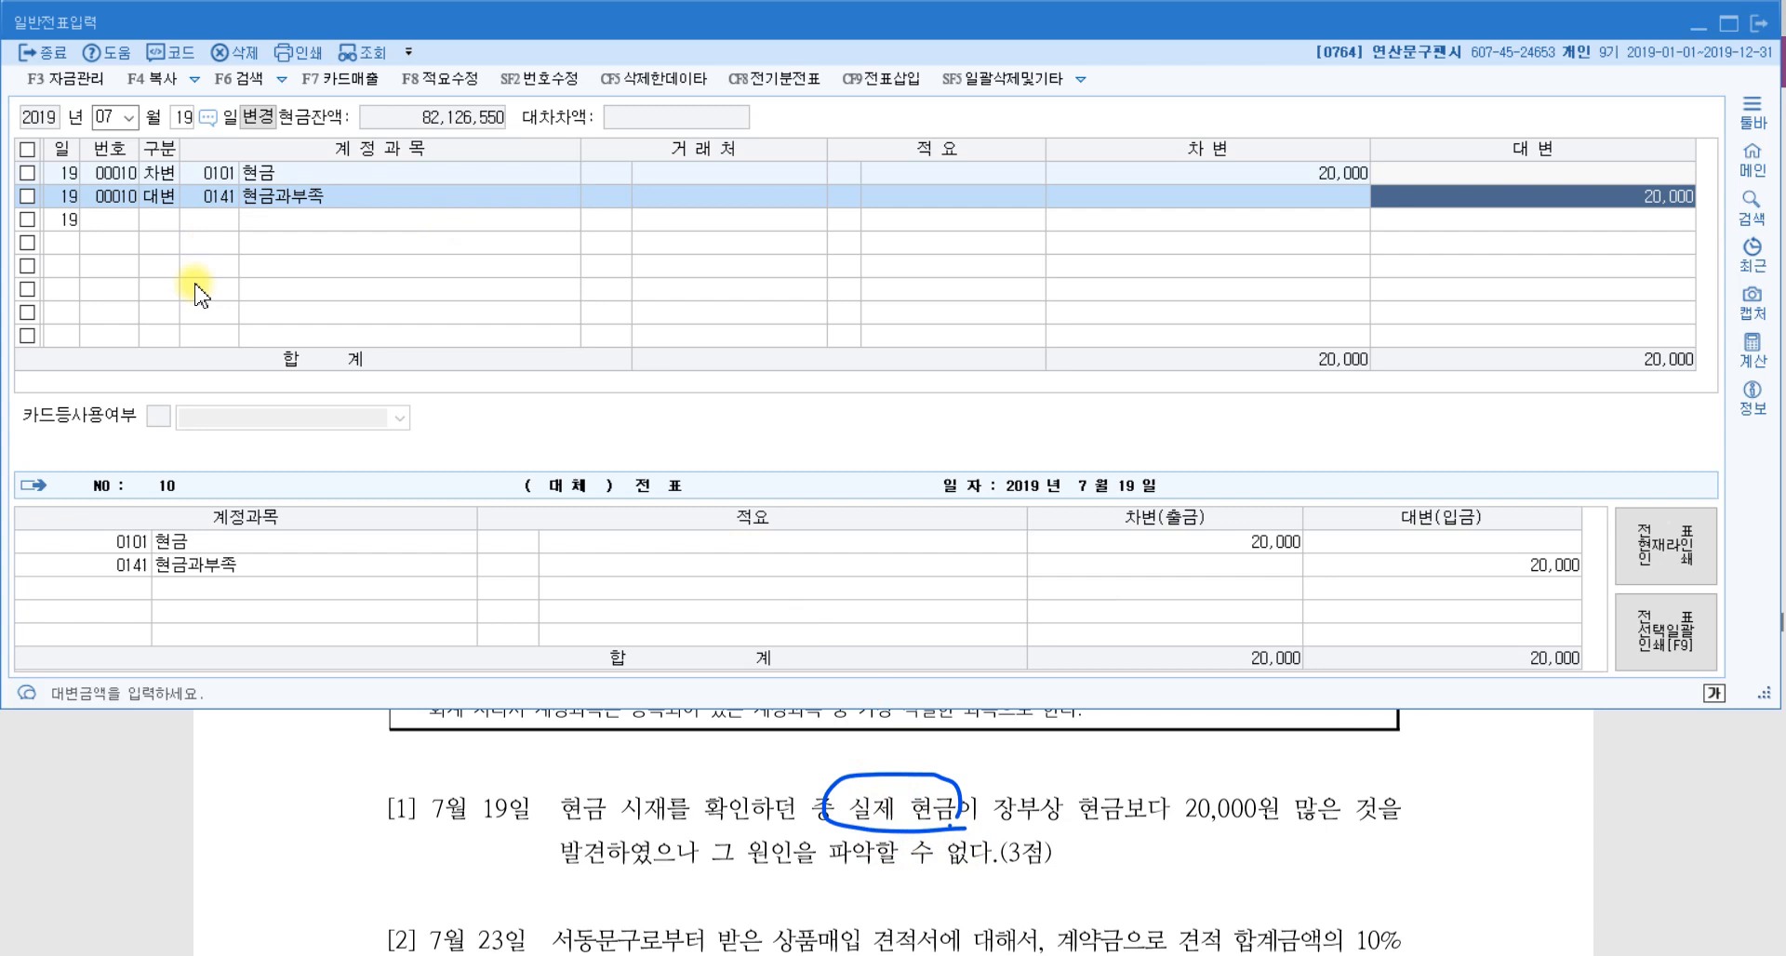
pyautogui.click(159, 174)
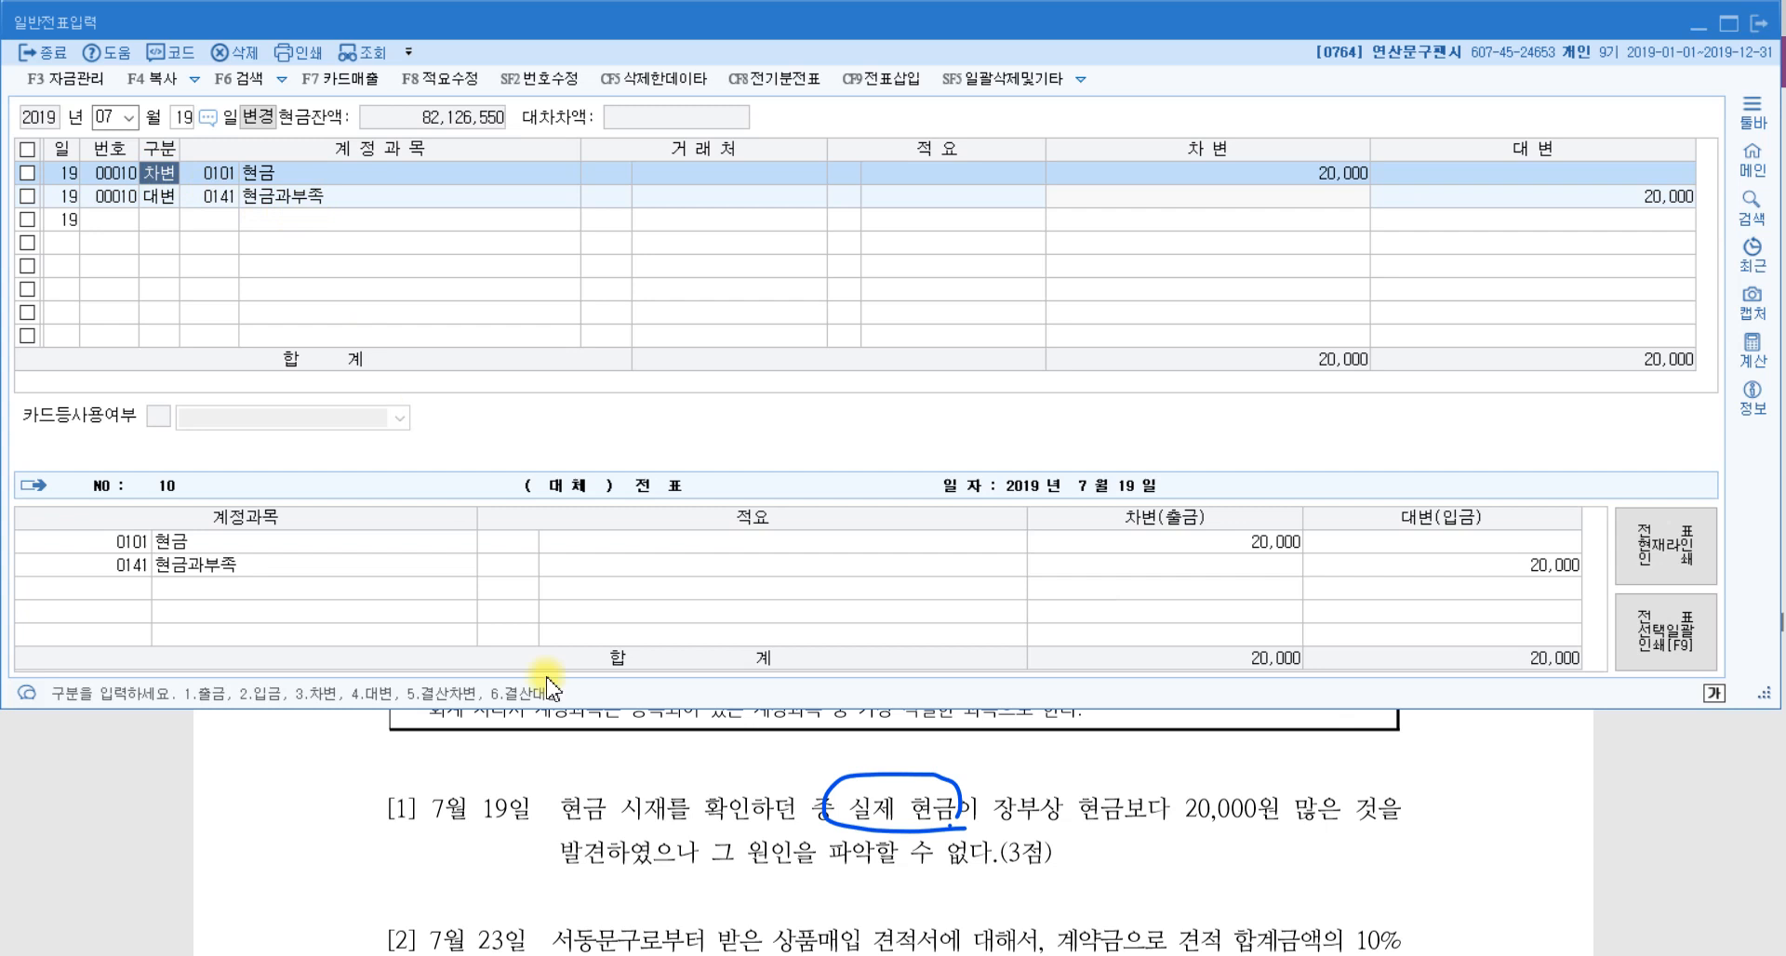
pyautogui.click(783, 859)
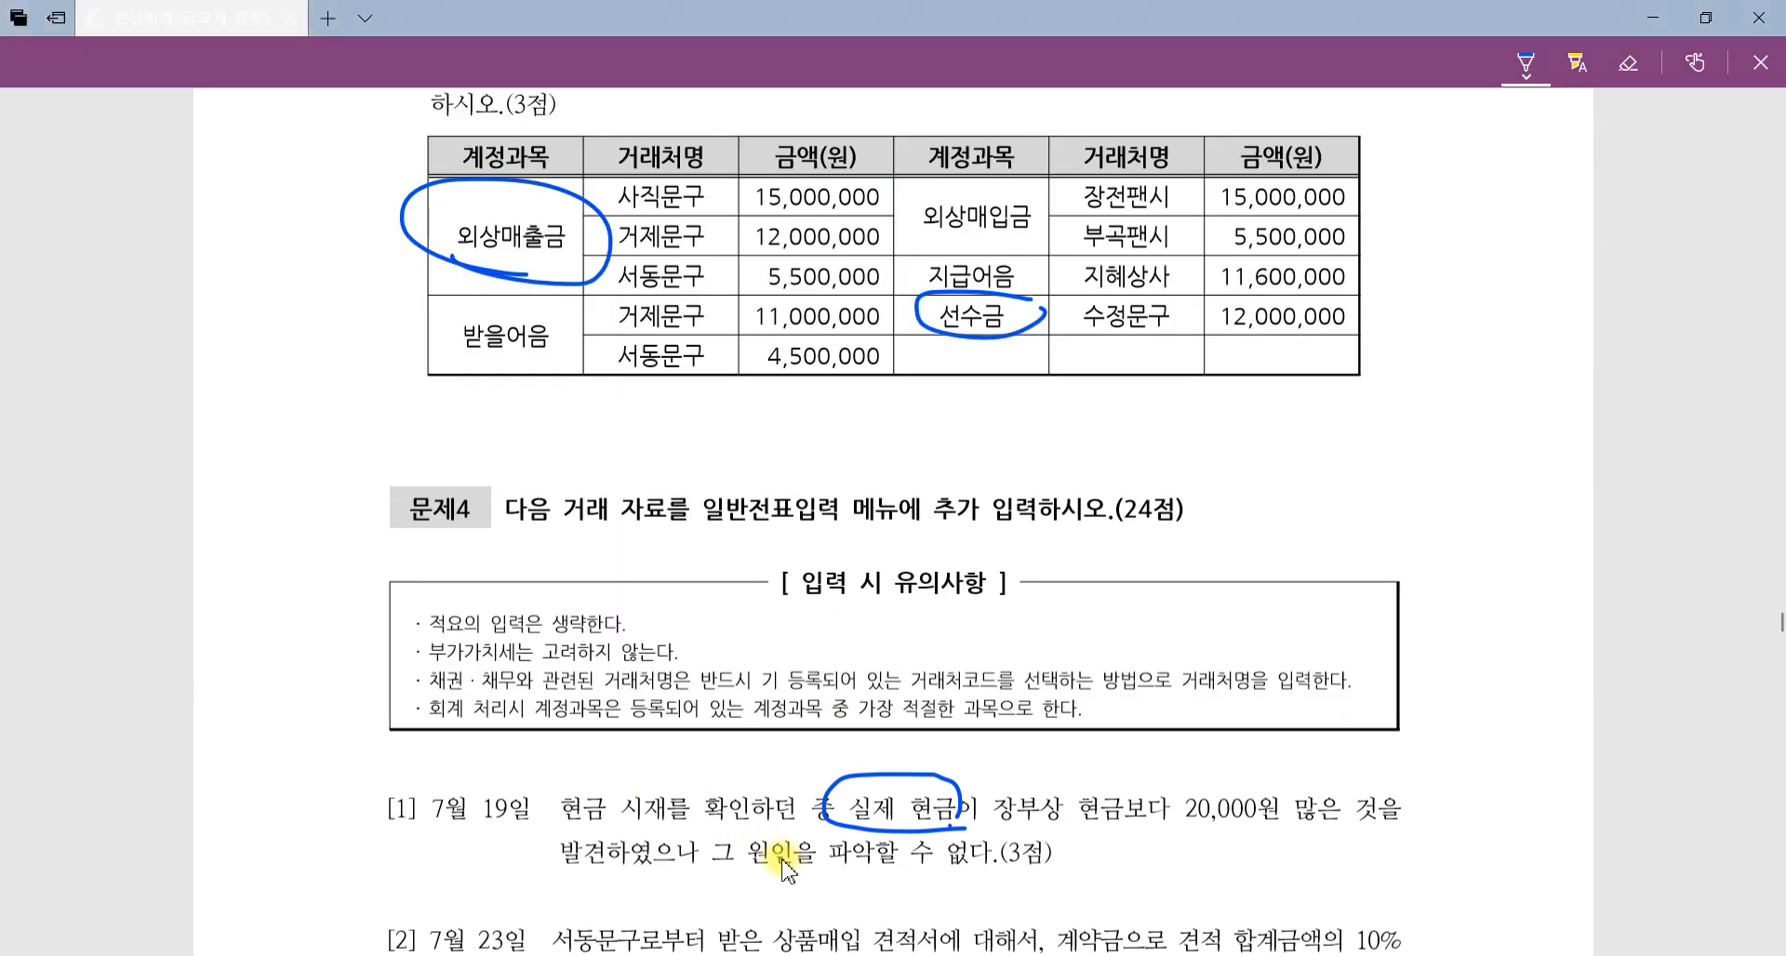
# Find the 서동문구 quotation for 문제4 item [2] in the exam PDF and circle its 합계금액 of 4,000,000원.
pyautogui.scroll(-3, 1107, 786)
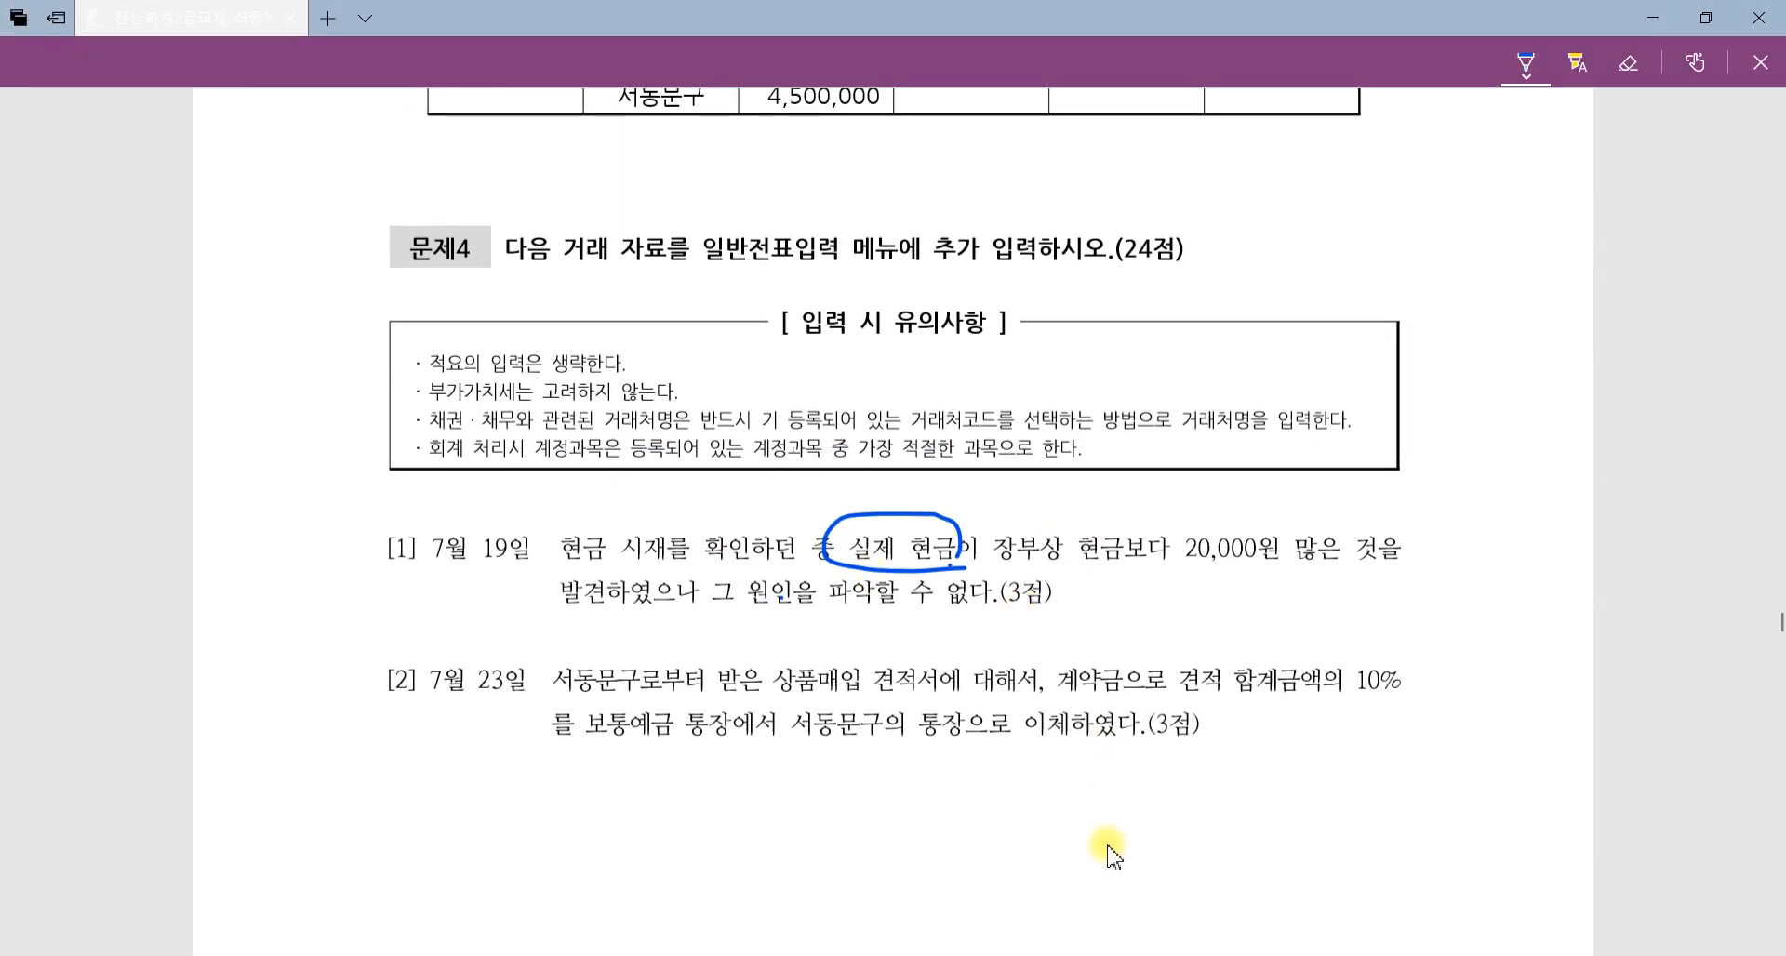
pyautogui.scroll(-2, 1084, 837)
pyautogui.scroll(3, 646, 733)
pyautogui.scroll(1, 648, 744)
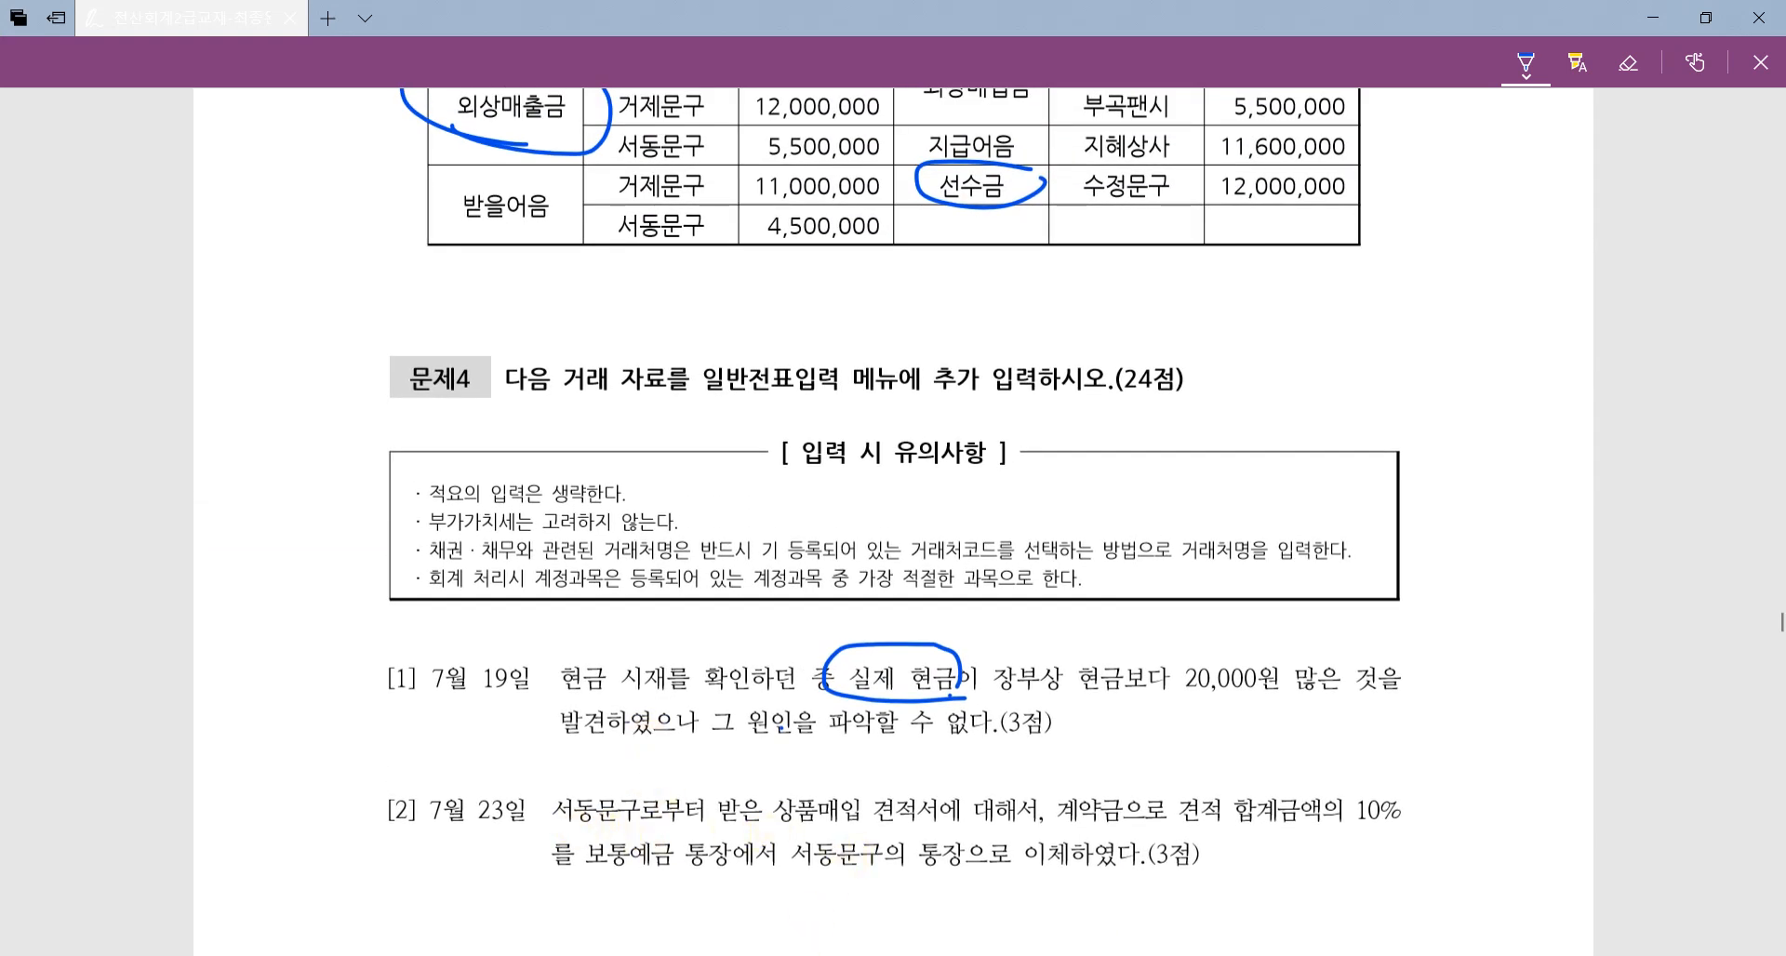
pyautogui.hotkey('alt', 'Tab')
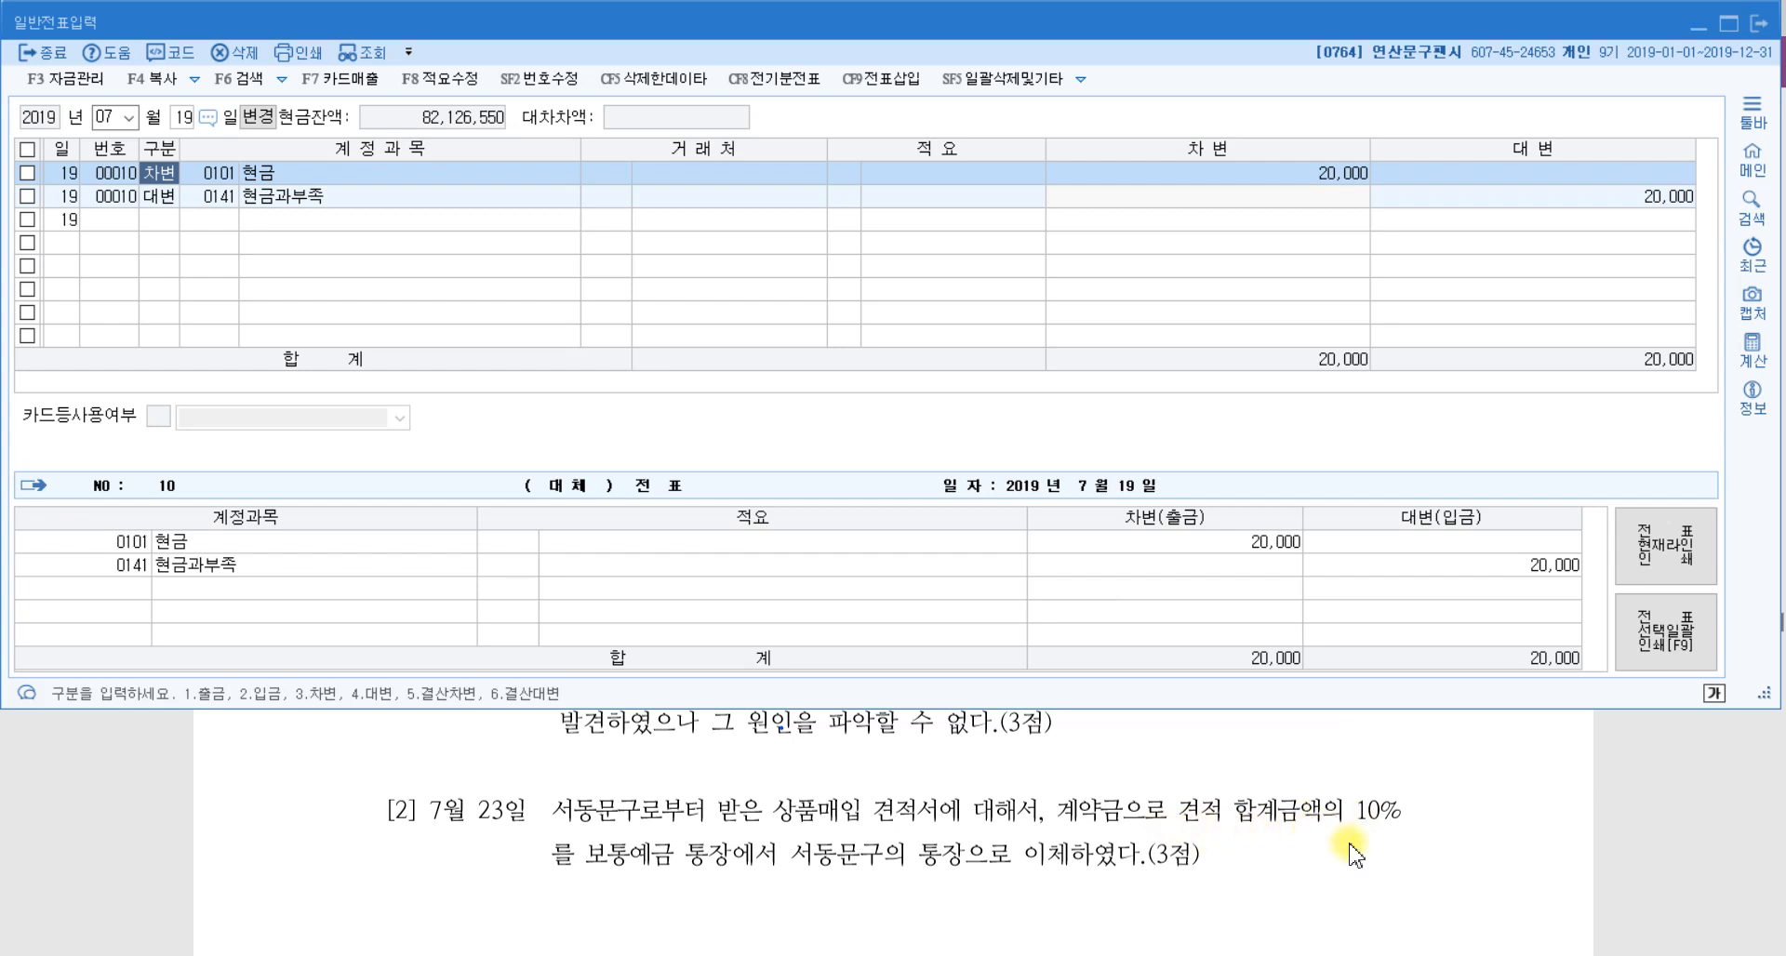
pyautogui.scroll(-3, 1353, 851)
pyautogui.click(1027, 797)
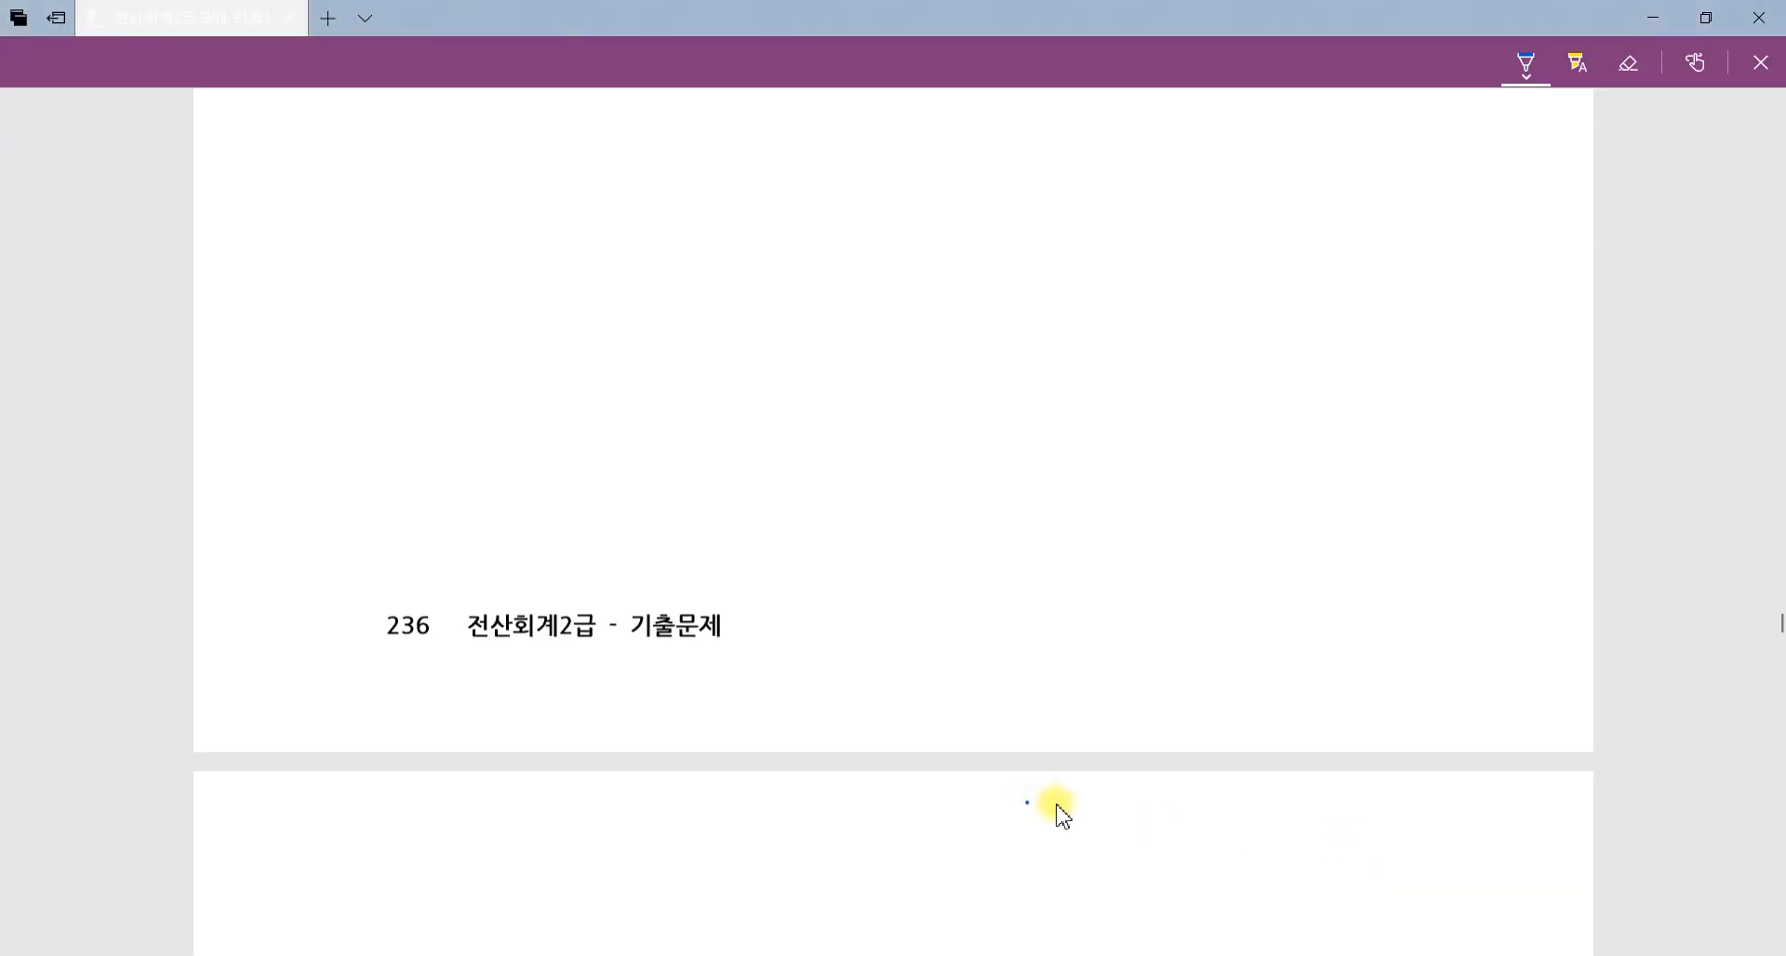
pyautogui.scroll(-5, 1056, 809)
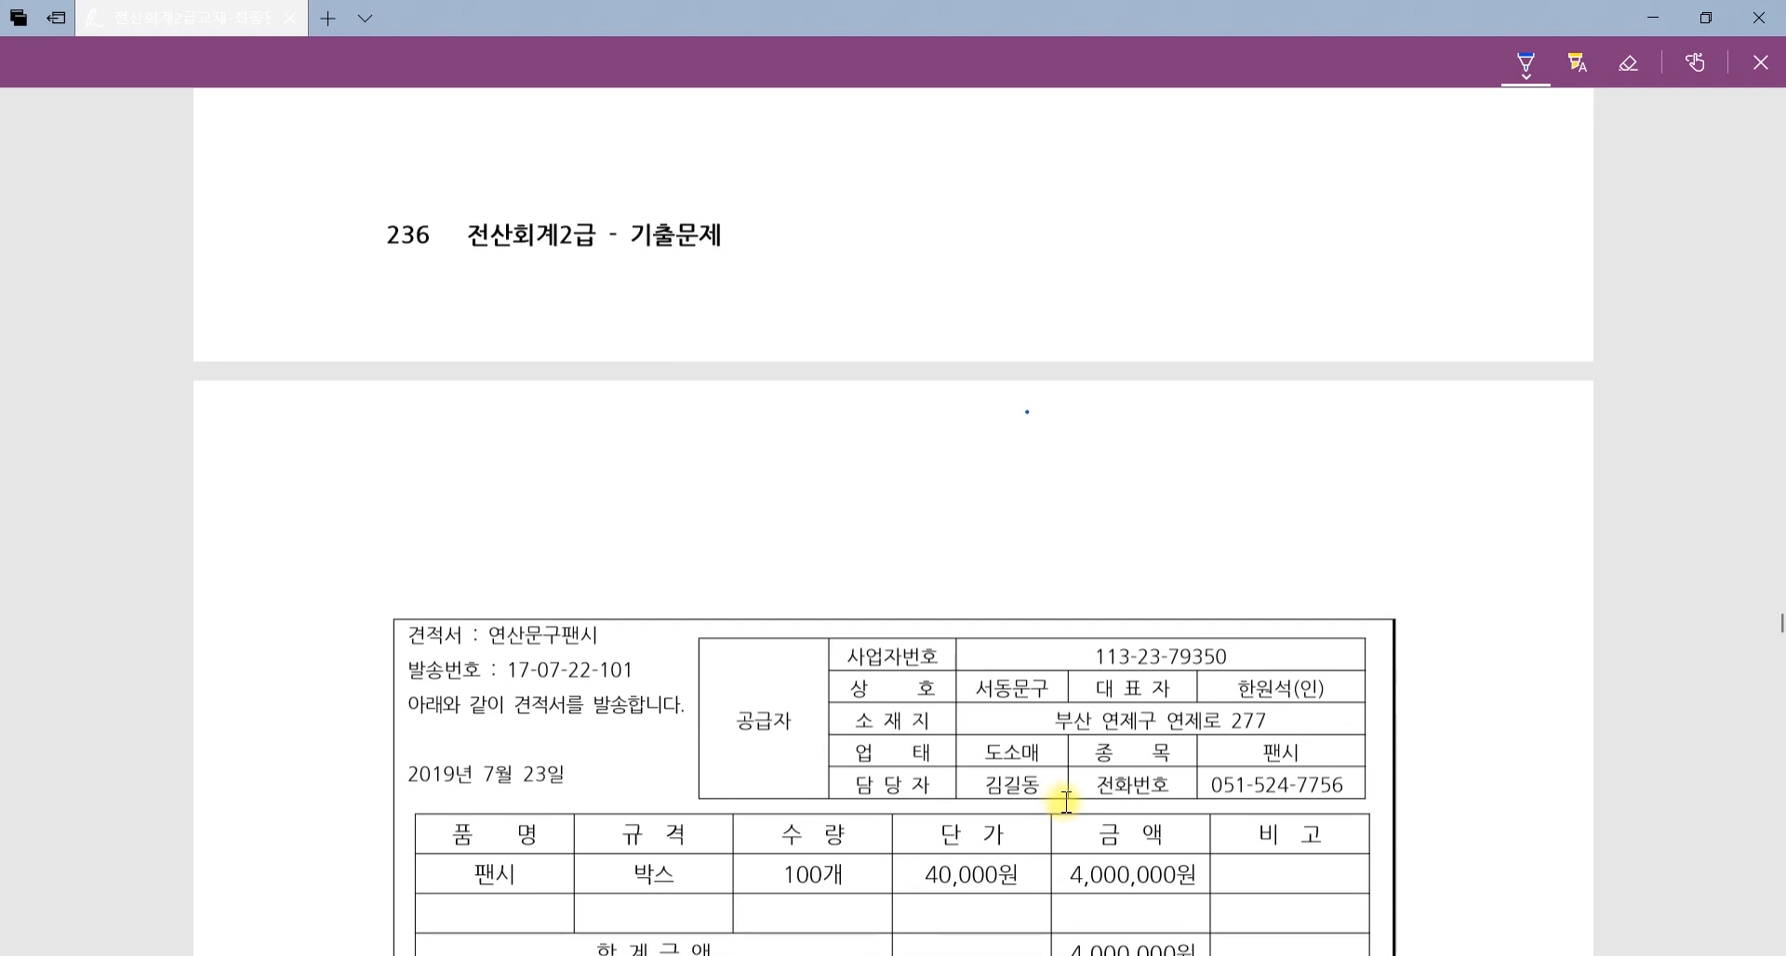
pyautogui.scroll(-3, 1064, 802)
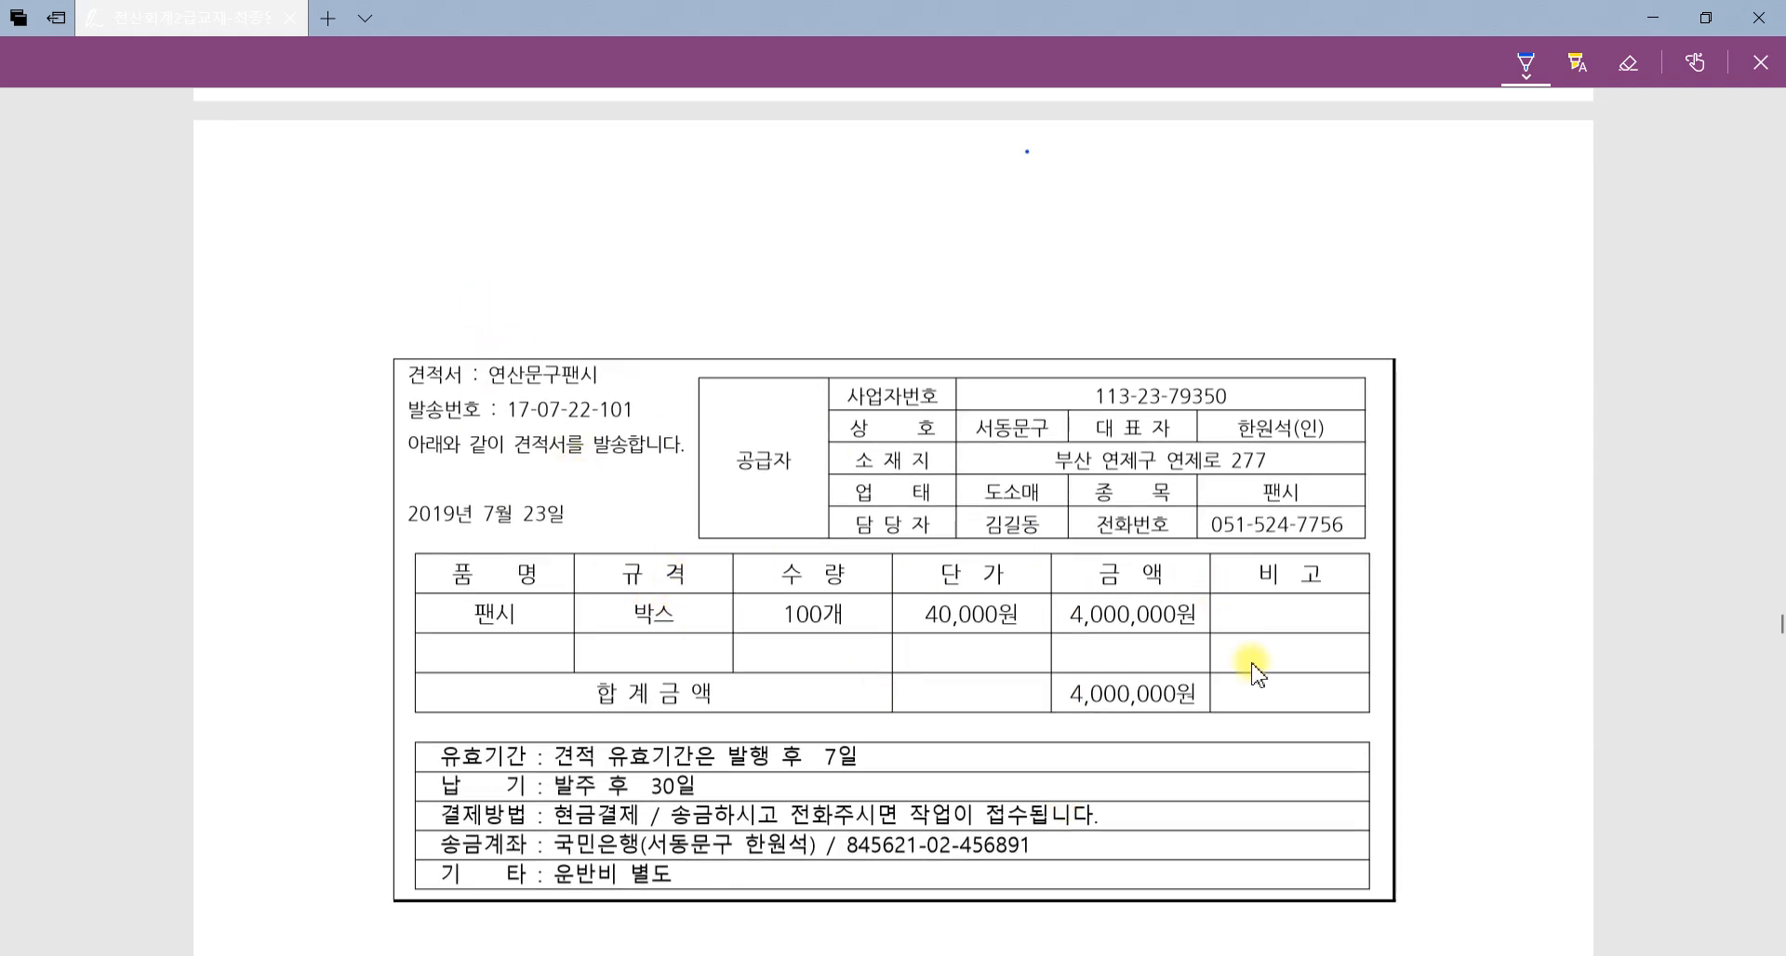
pyautogui.moveTo(1228, 729)
pyautogui.mouseDown()
pyautogui.moveTo(1029, 670)
pyautogui.moveTo(1129, 758)
pyautogui.mouseUp()
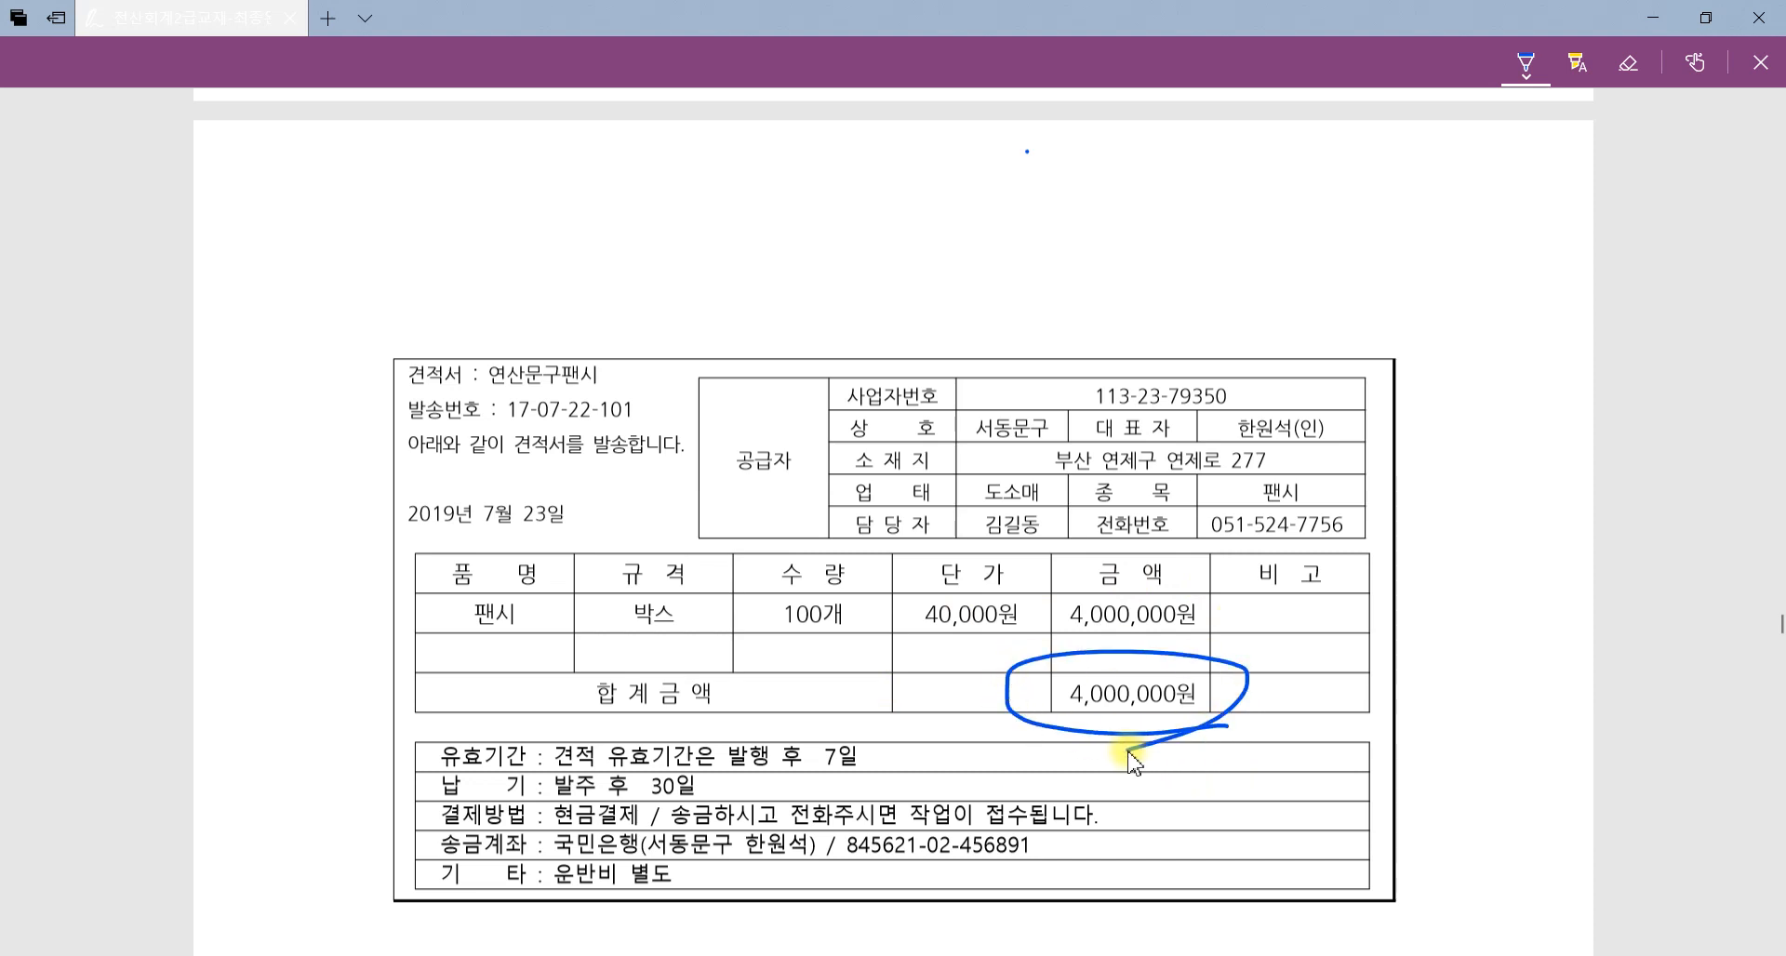
# Circle 10% and underline the 보통예금 transfer phrase in the July 23 transaction of item [2].
pyautogui.scroll(-15, 1116, 753)
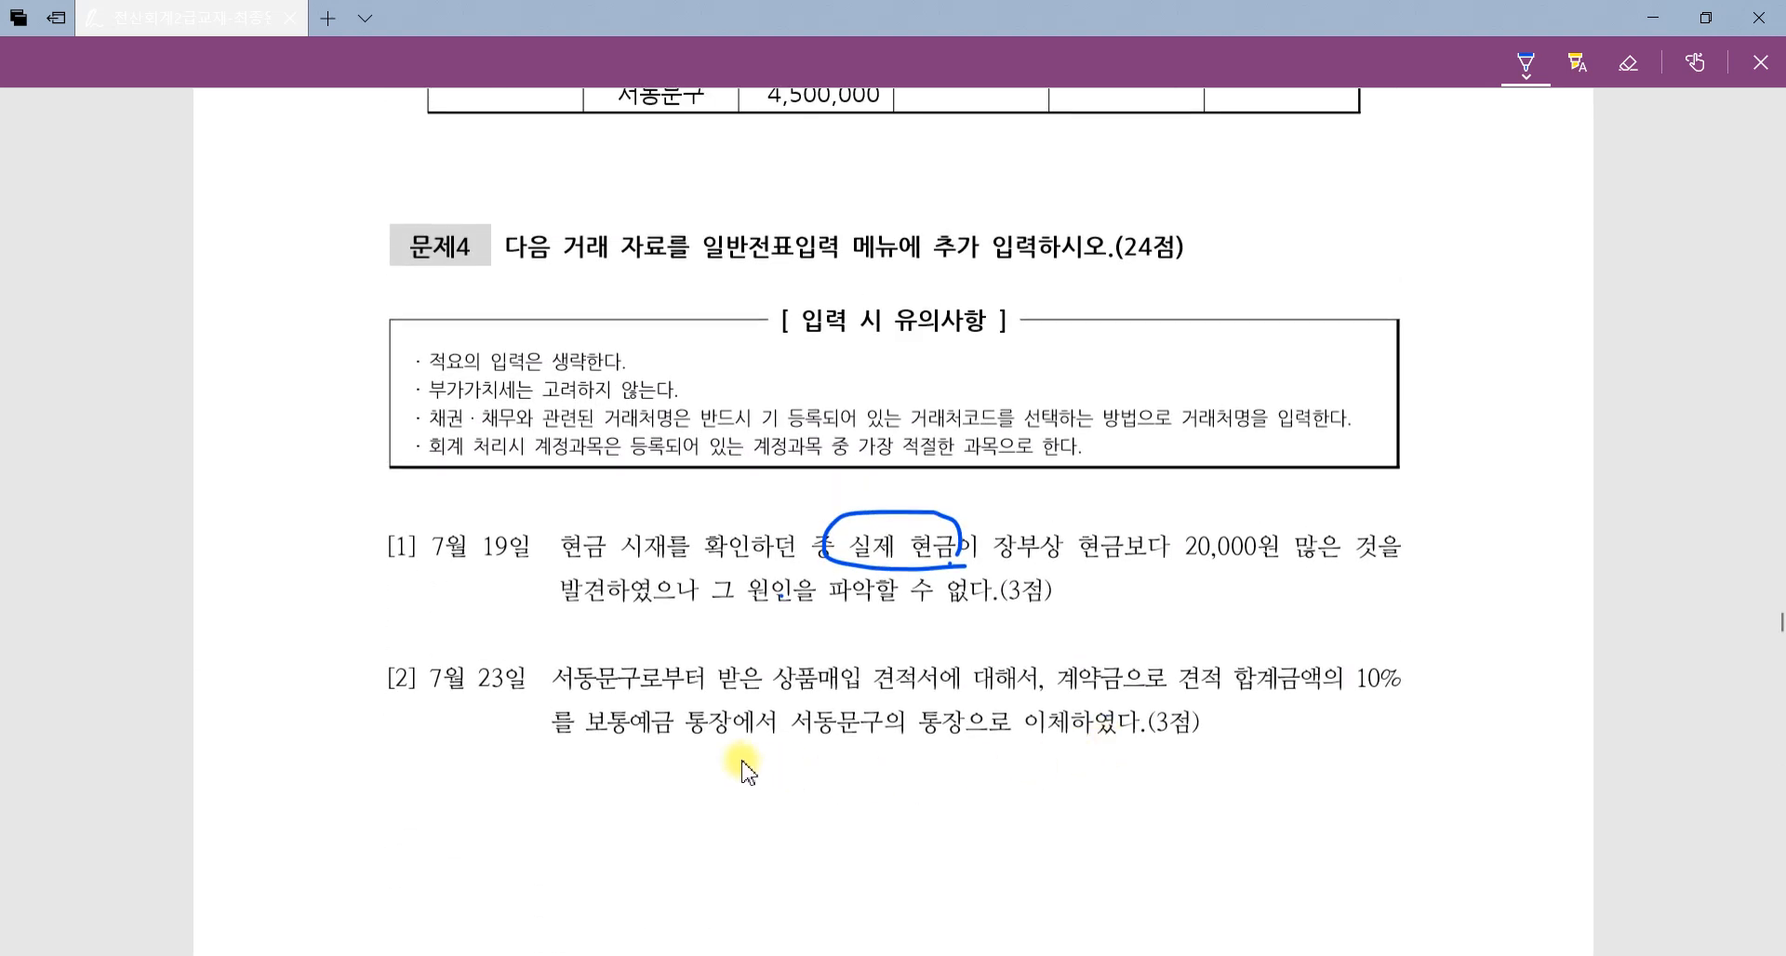
pyautogui.click(1093, 693)
pyautogui.moveTo(592, 736); pyautogui.dragTo(1154, 744)
pyautogui.moveTo(1400, 707)
pyautogui.mouseDown()
pyautogui.moveTo(1419, 655)
pyautogui.moveTo(1395, 709)
pyautogui.mouseUp()
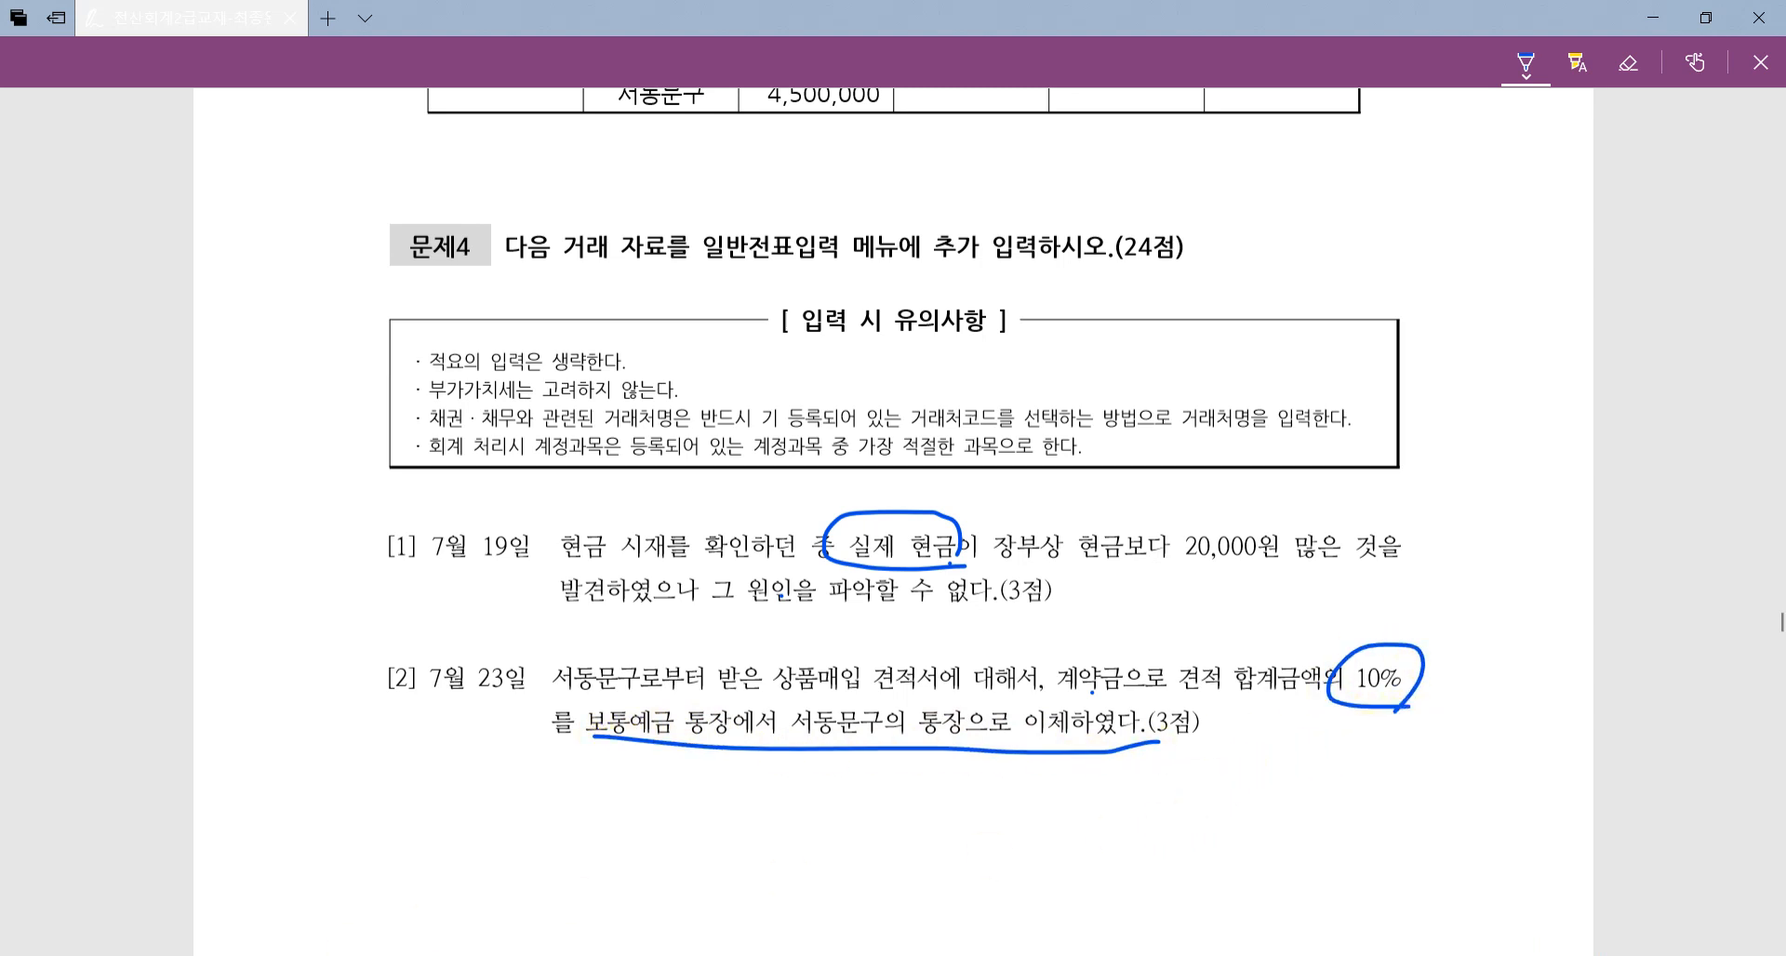
# Switch back to 일반전표입력 in KcLep and set the voucher date to July 23.
pyautogui.hotkey('alt', 'Tab')
pyautogui.scroll(2, 665, 822)
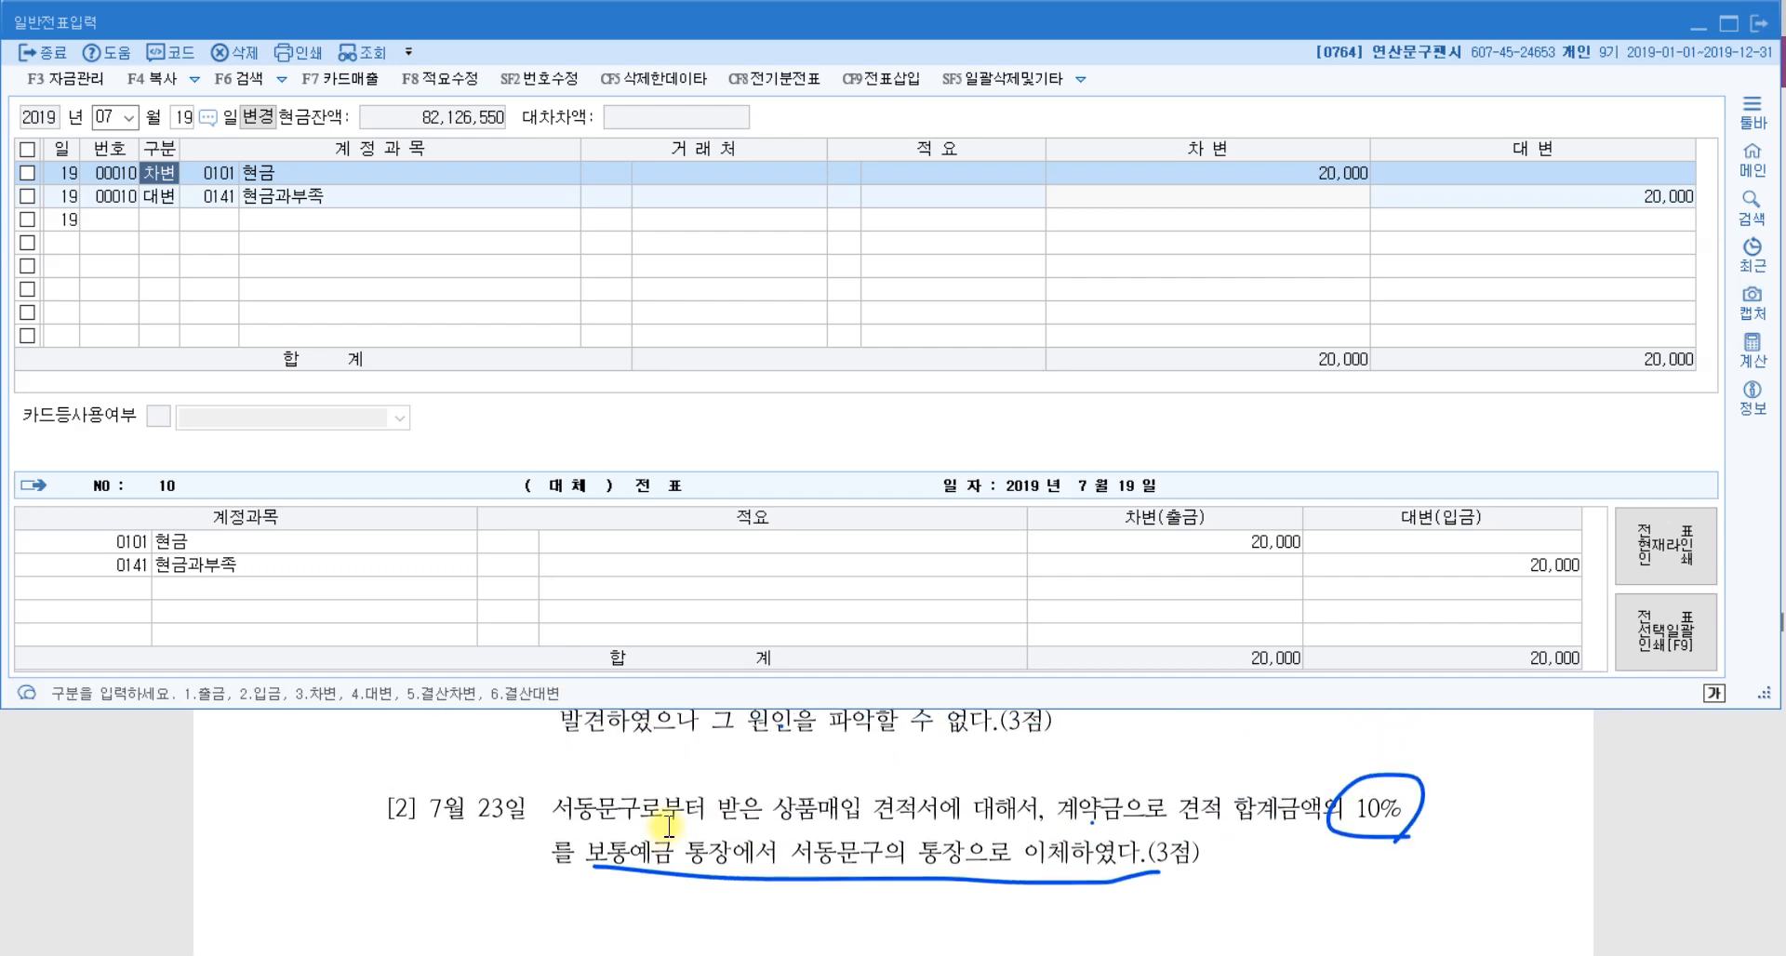
pyautogui.press('Escape')
pyautogui.write('23')
pyautogui.press('Return')
# Enter a 대변 line for 보통예금 (0103) with the amount 400,000 in the July 23 voucher.
pyautogui.write('4')
pyautogui.press('Return')
pyautogui.write('보통')
pyautogui.press('Return')
pyautogui.press('Return')
pyautogui.press('Return')
pyautogui.press('Return')
pyautogui.press('Return')
pyautogui.write('40')
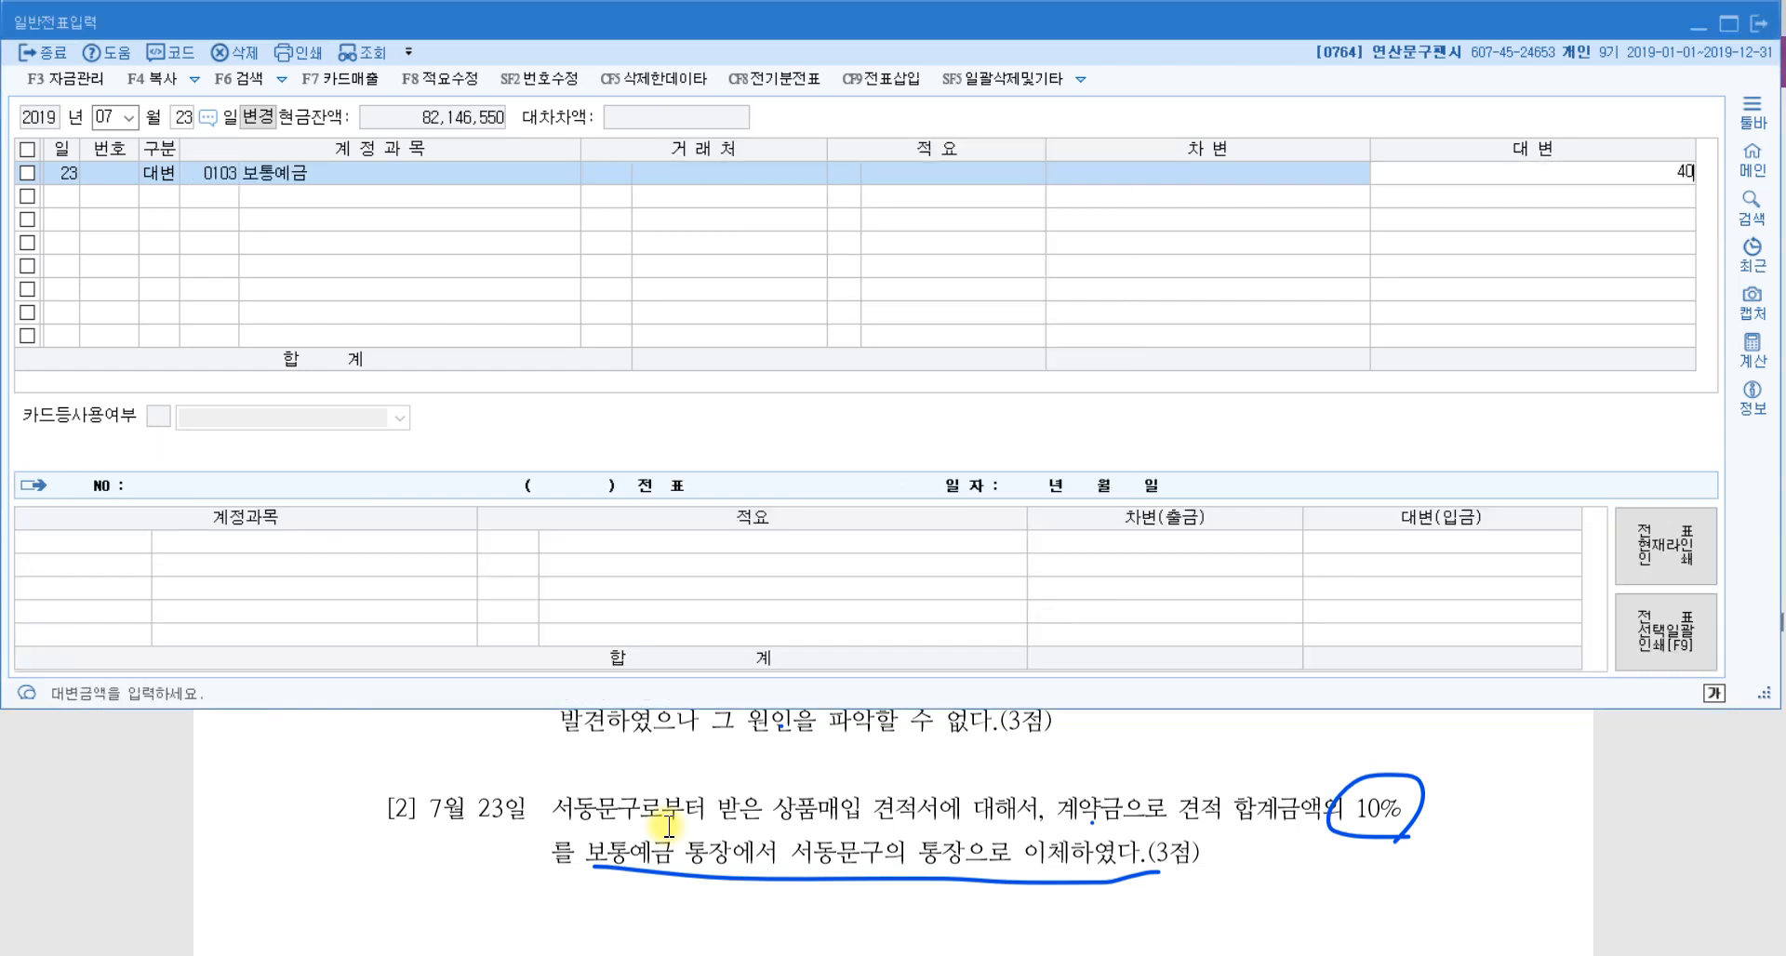
pyautogui.write('0,000')
pyautogui.press('Return')
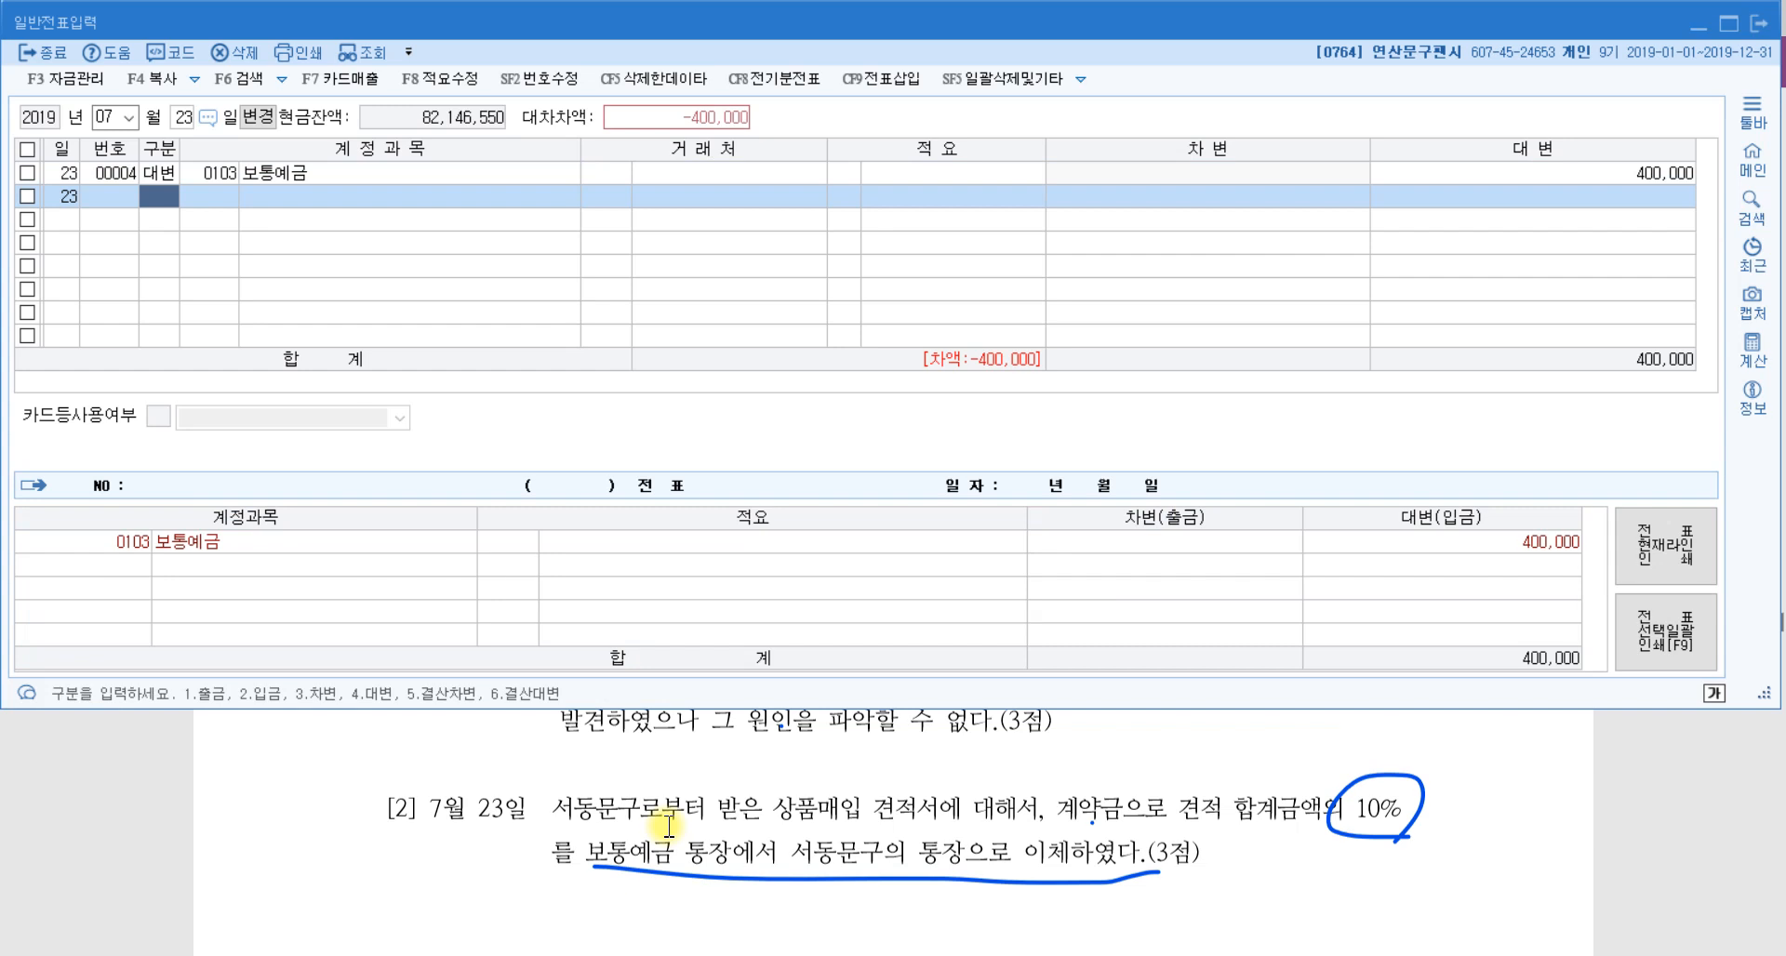
# Add a 차변 line for 선급금 (0131) with 거래처 서동문구 and the amount 400,000 to the July 23 voucher.
pyautogui.write('3')
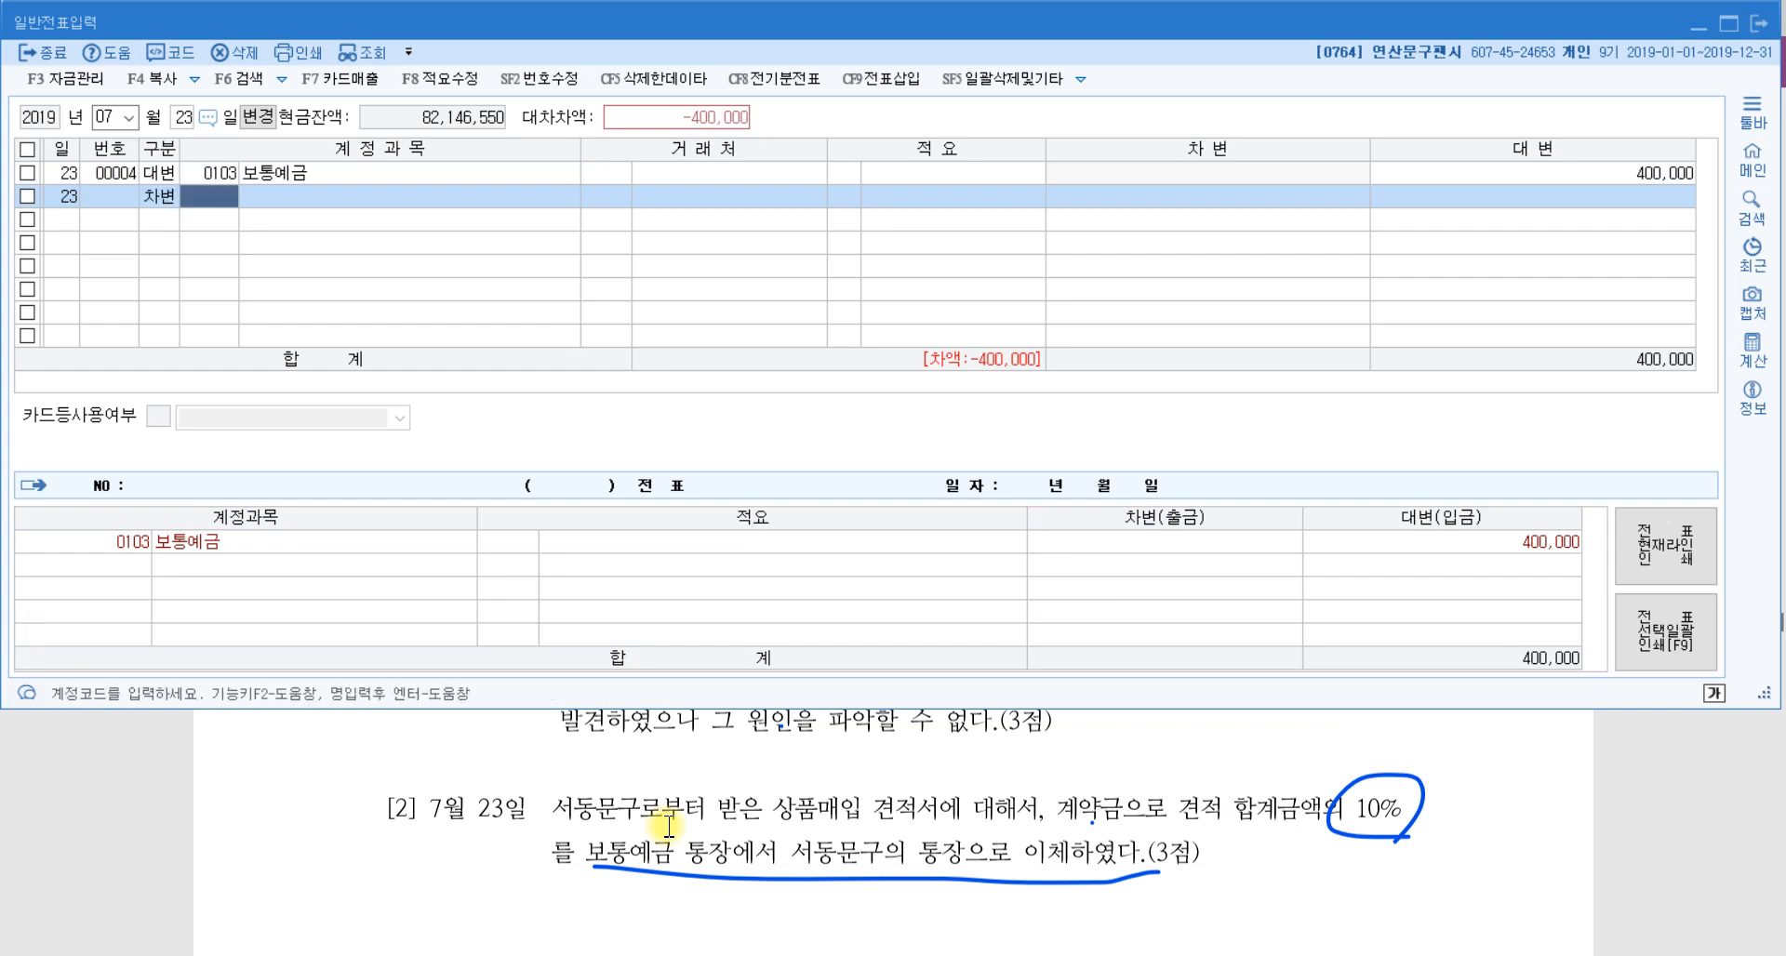
pyautogui.write('선급')
pyautogui.press('Return')
pyautogui.press('Return')
pyautogui.write('서동')
pyautogui.press('Return')
pyautogui.press('Return')
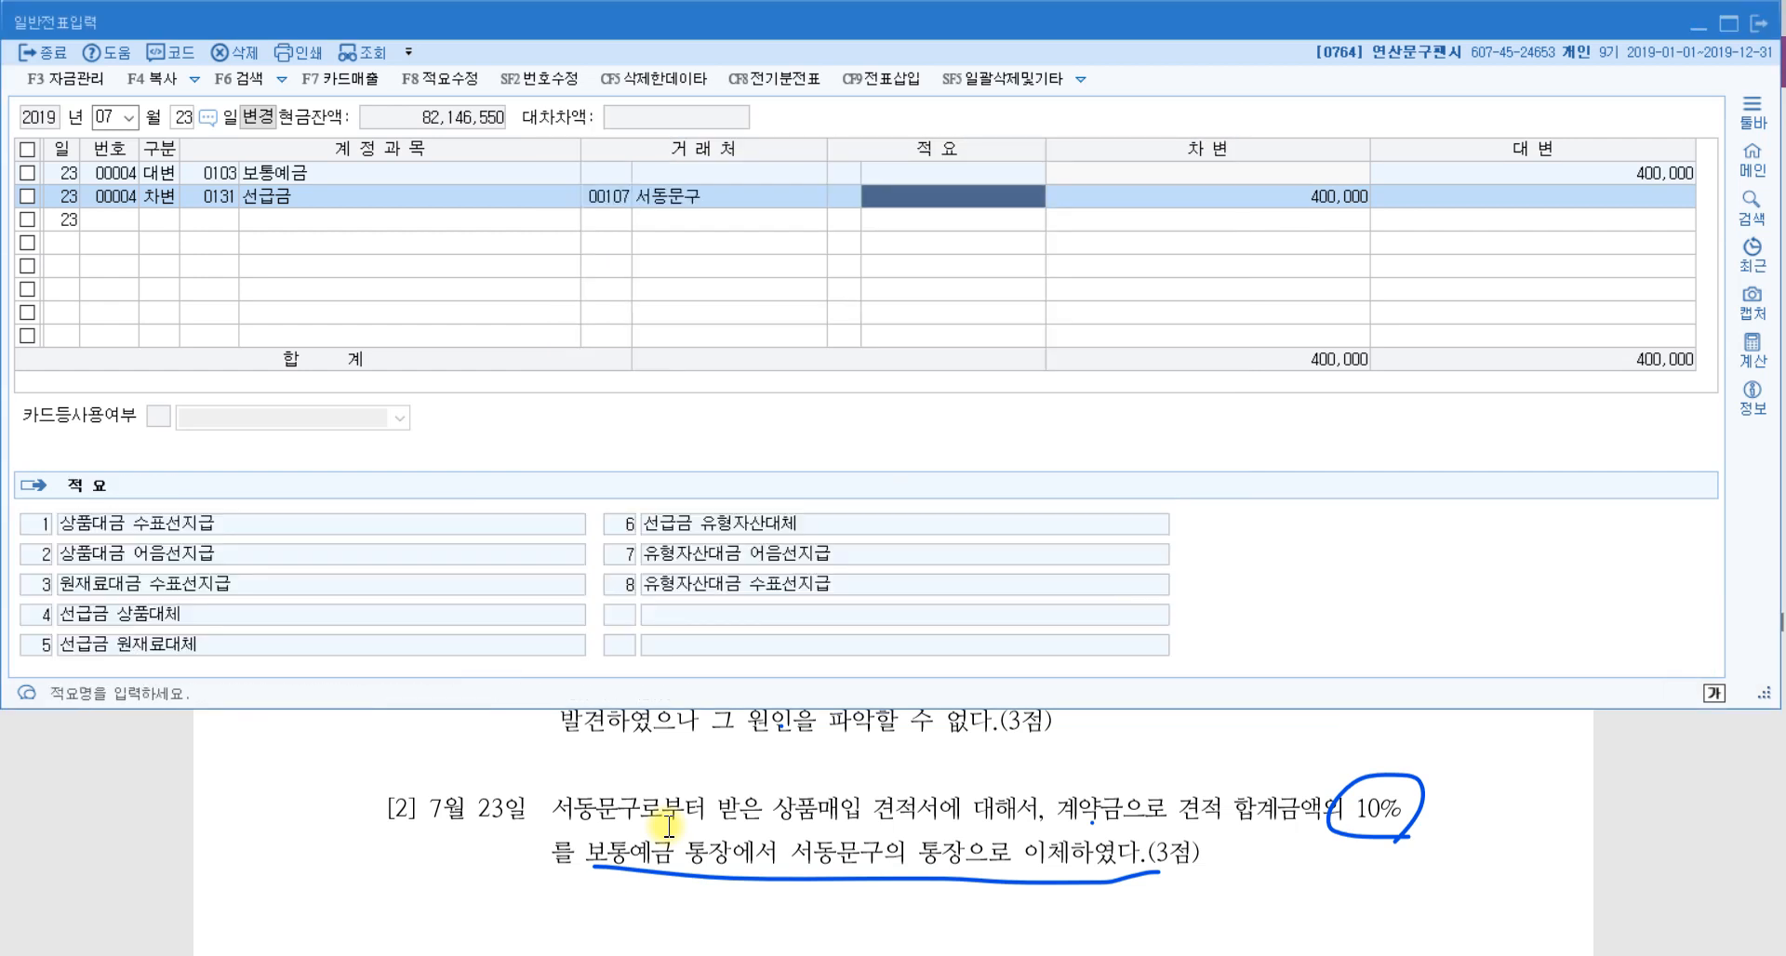
pyautogui.press('Return')
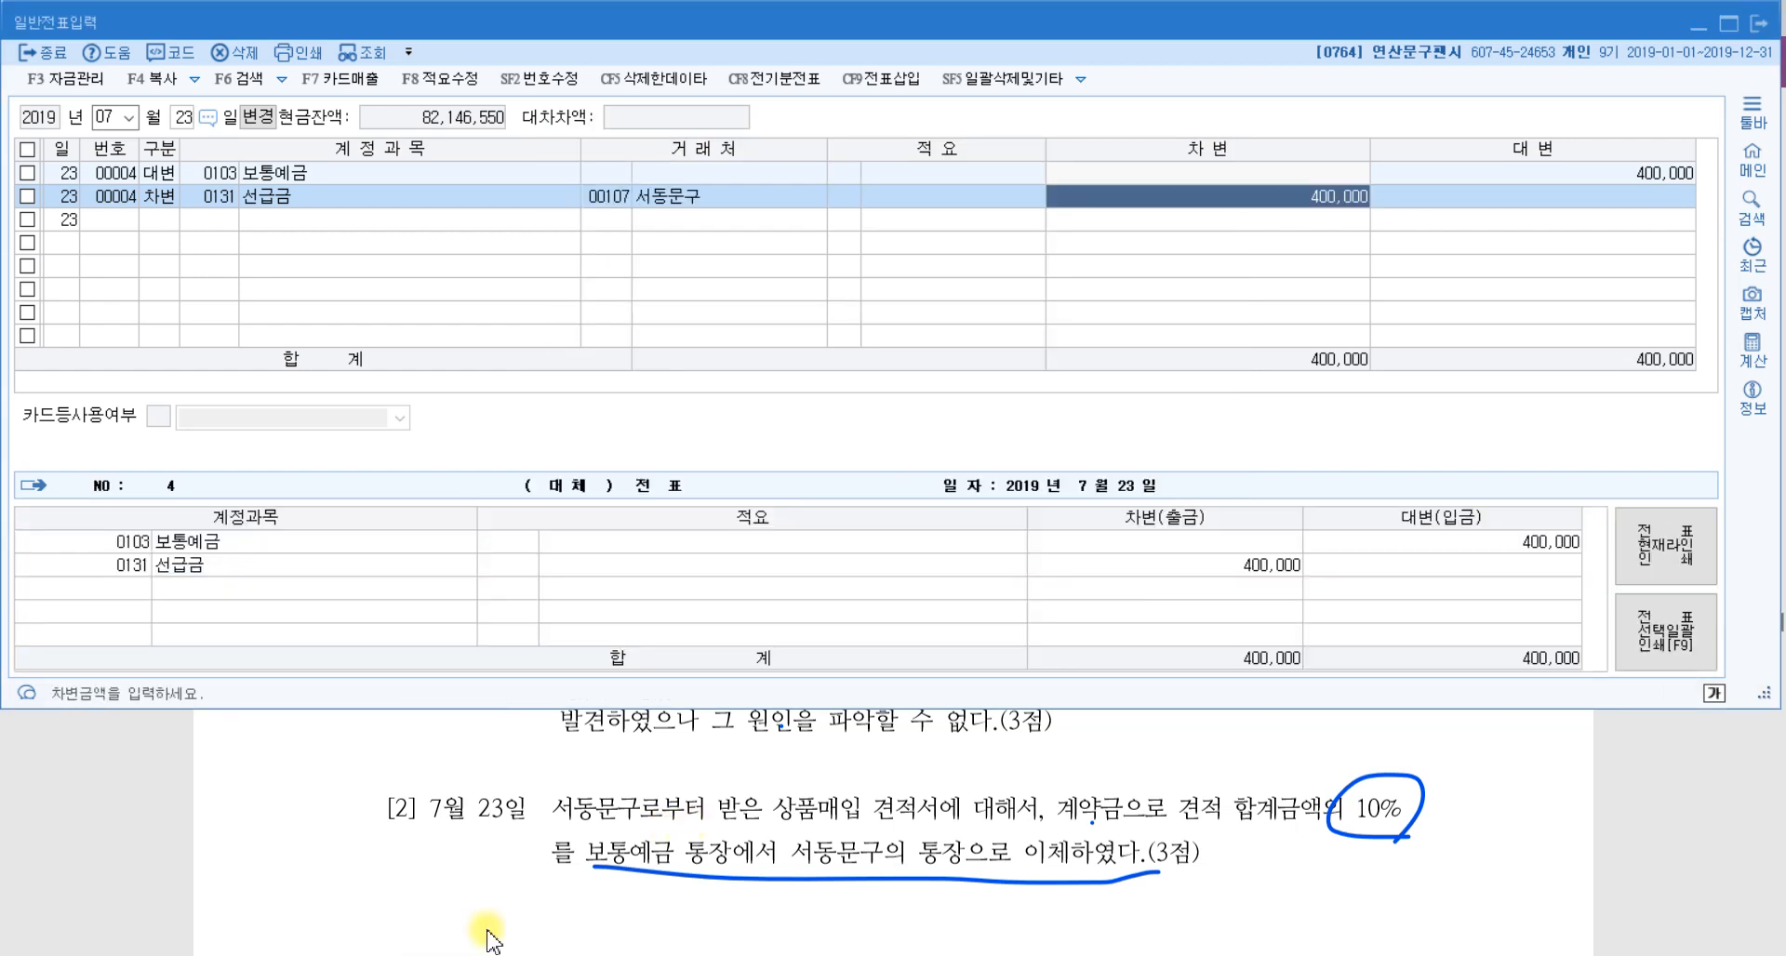
# Switch to the exam PDF, circle 상품매입 and underline the bank transfer wording again in item [2].
pyautogui.moveTo(861, 824)
pyautogui.mouseDown()
pyautogui.moveTo(770, 790)
pyautogui.moveTo(855, 834)
pyautogui.mouseUp()
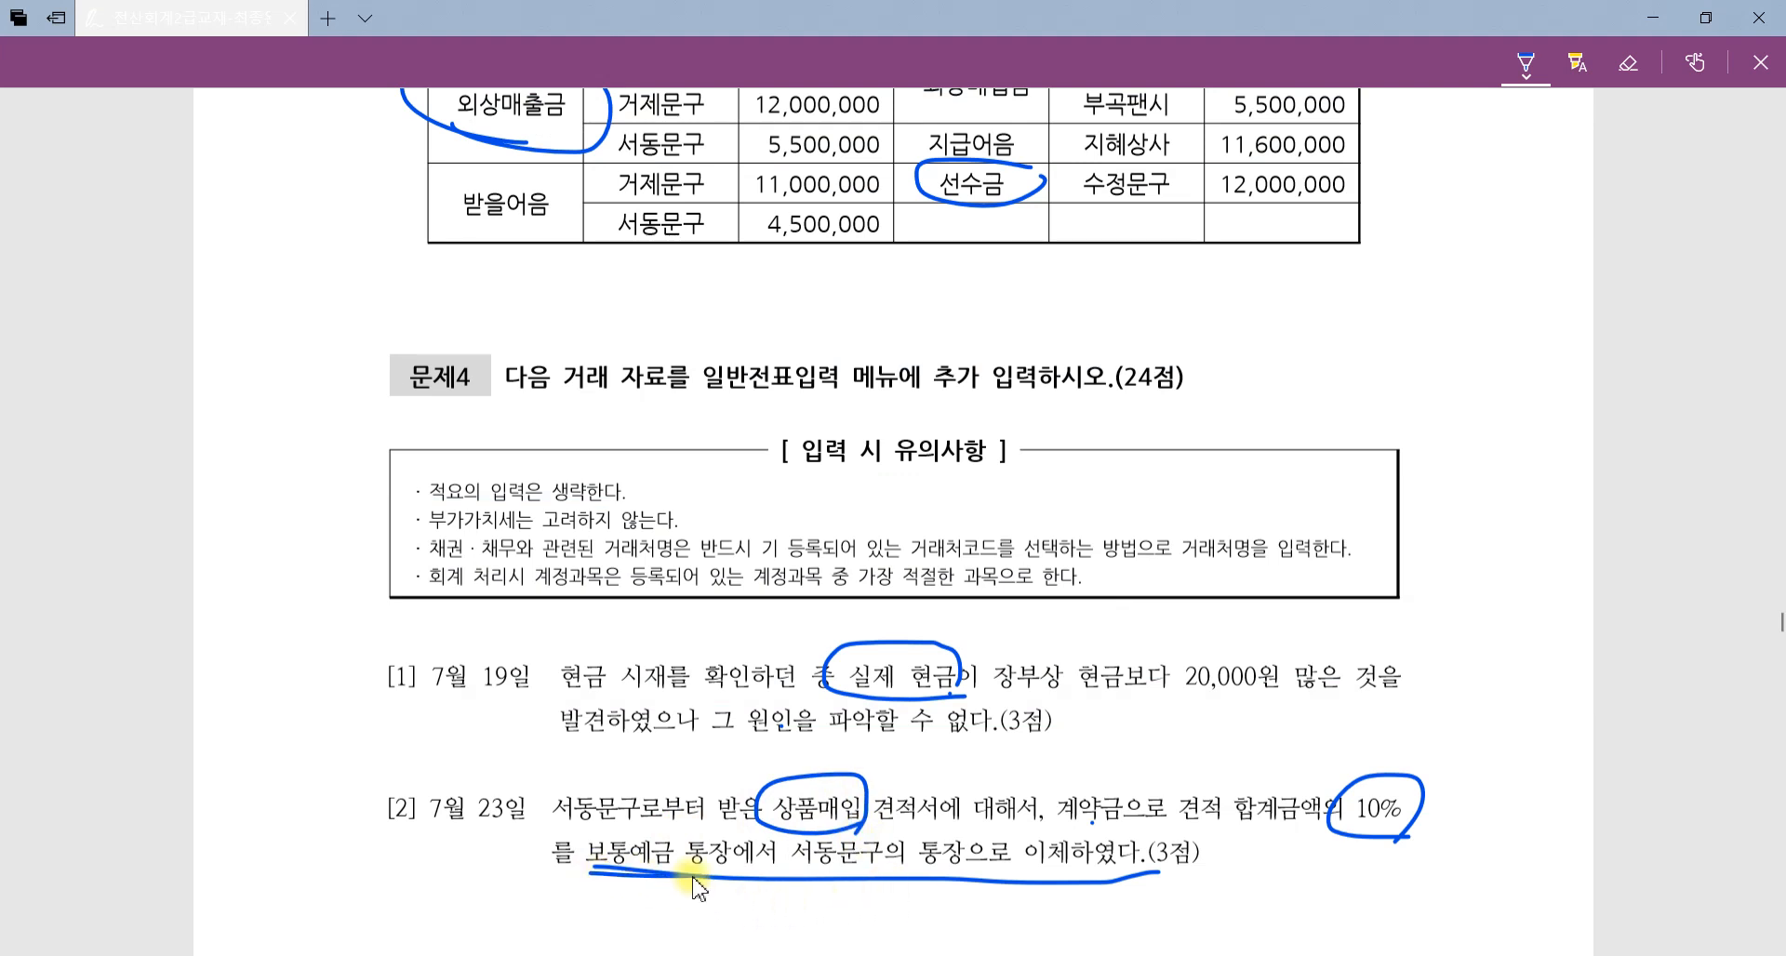
pyautogui.moveTo(973, 878); pyautogui.dragTo(1248, 877)
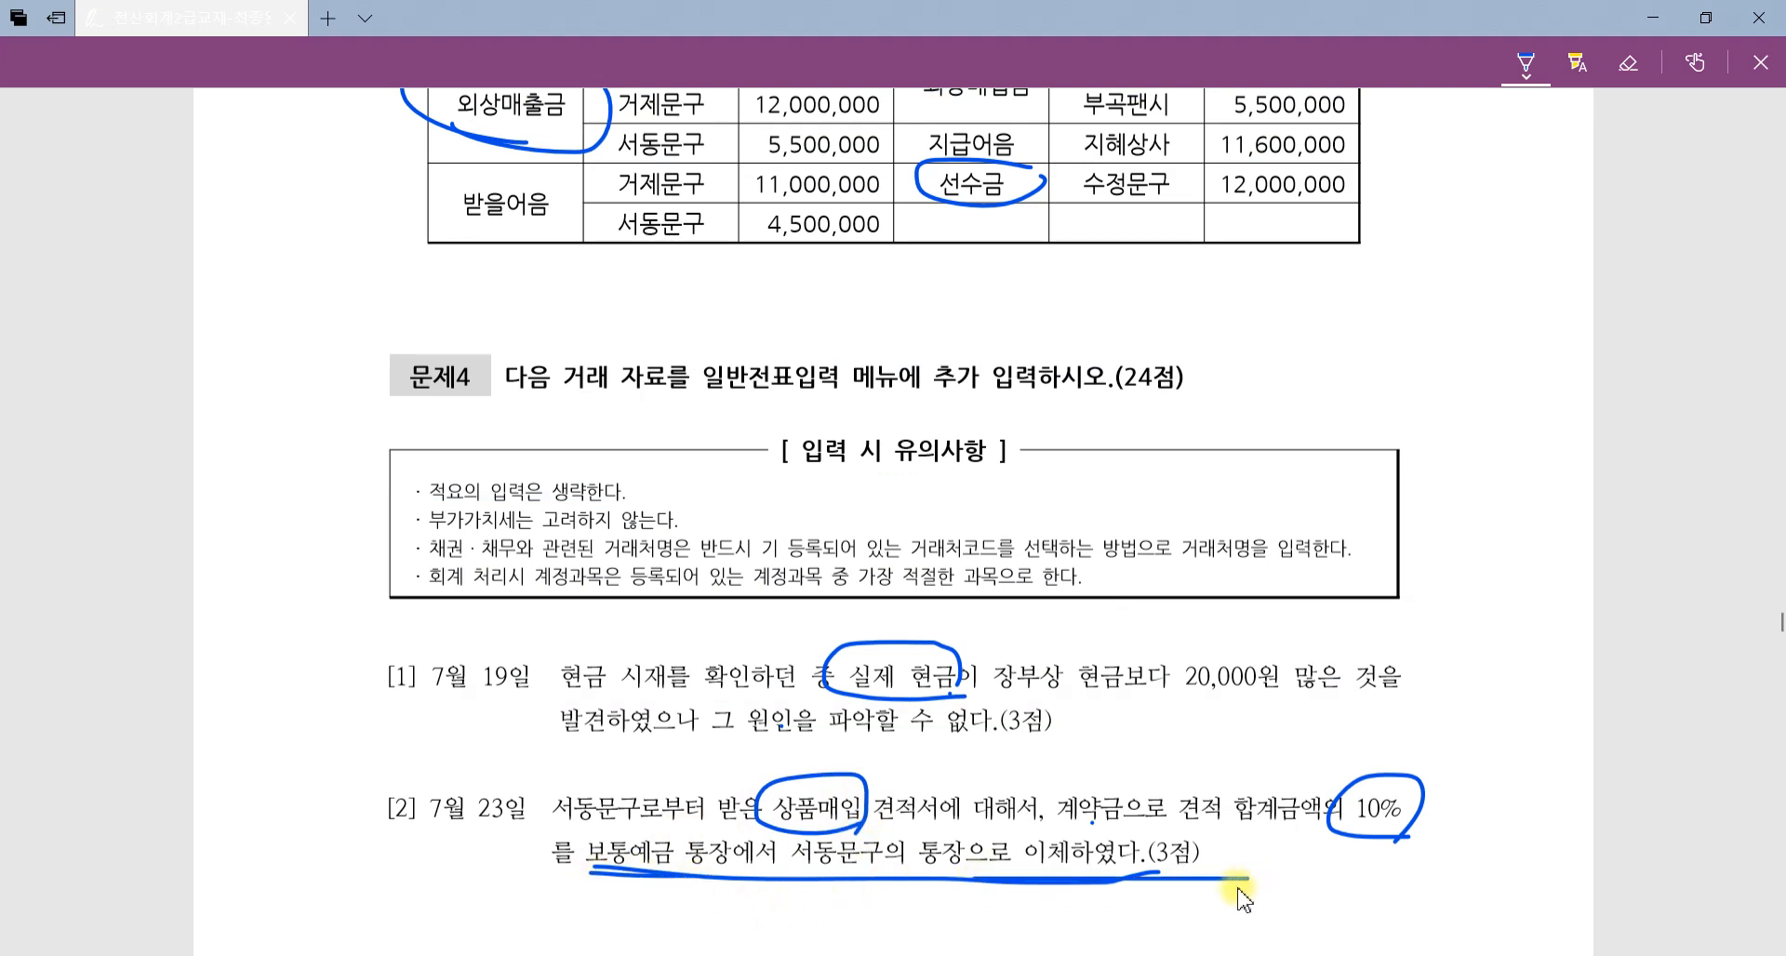
pyautogui.hotkey('alt', 'Tab')
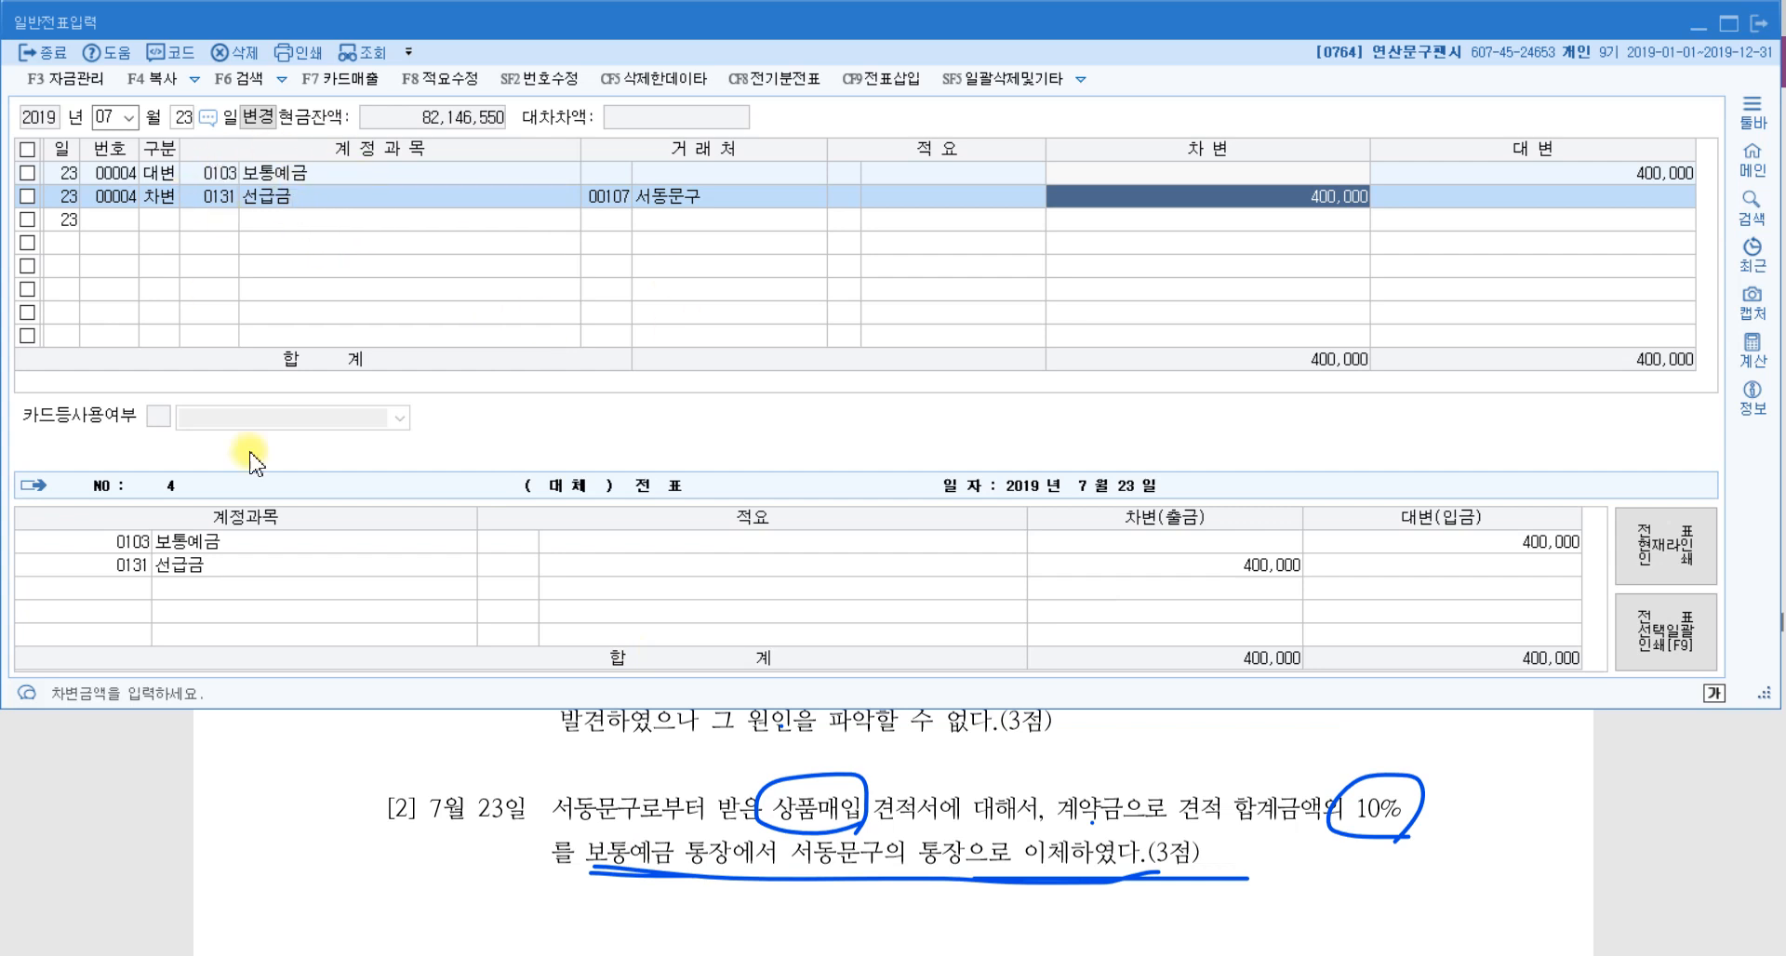
pyautogui.click(781, 837)
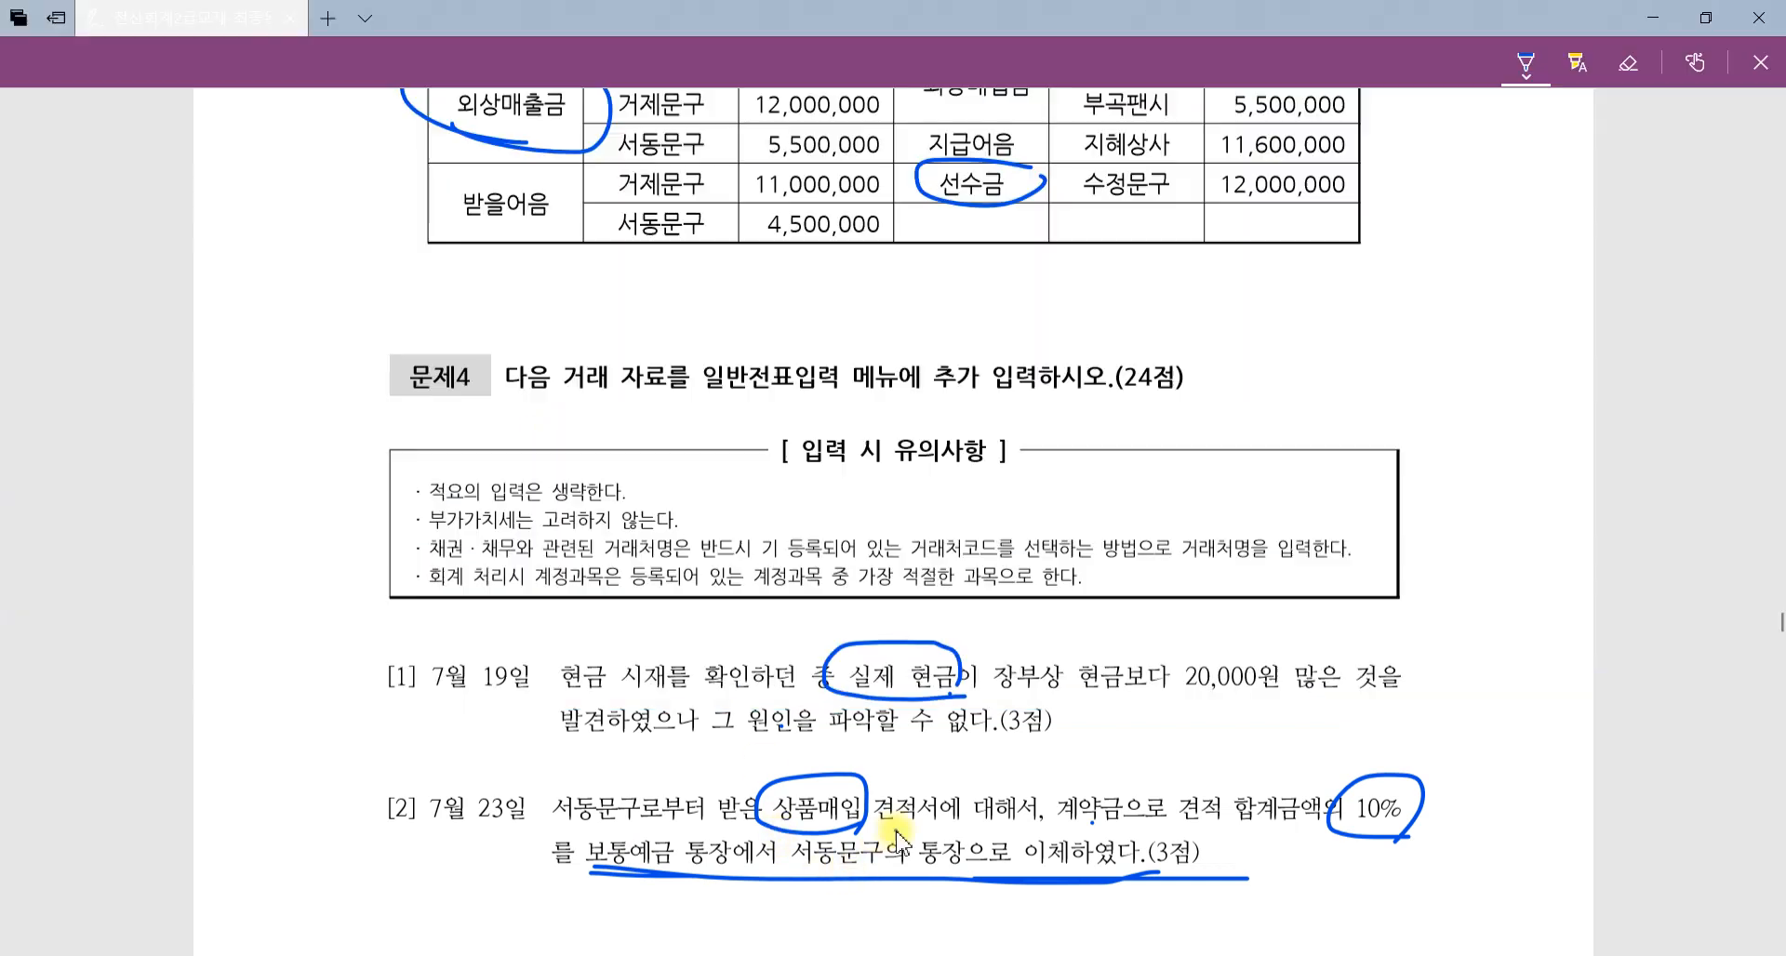
# Mark item [3] in the PDF: underline the 수재민 aid phrase and circle 현금 and the 총계 of 300,000원.
pyautogui.scroll(-5, 898, 841)
pyautogui.scroll(-15, 898, 841)
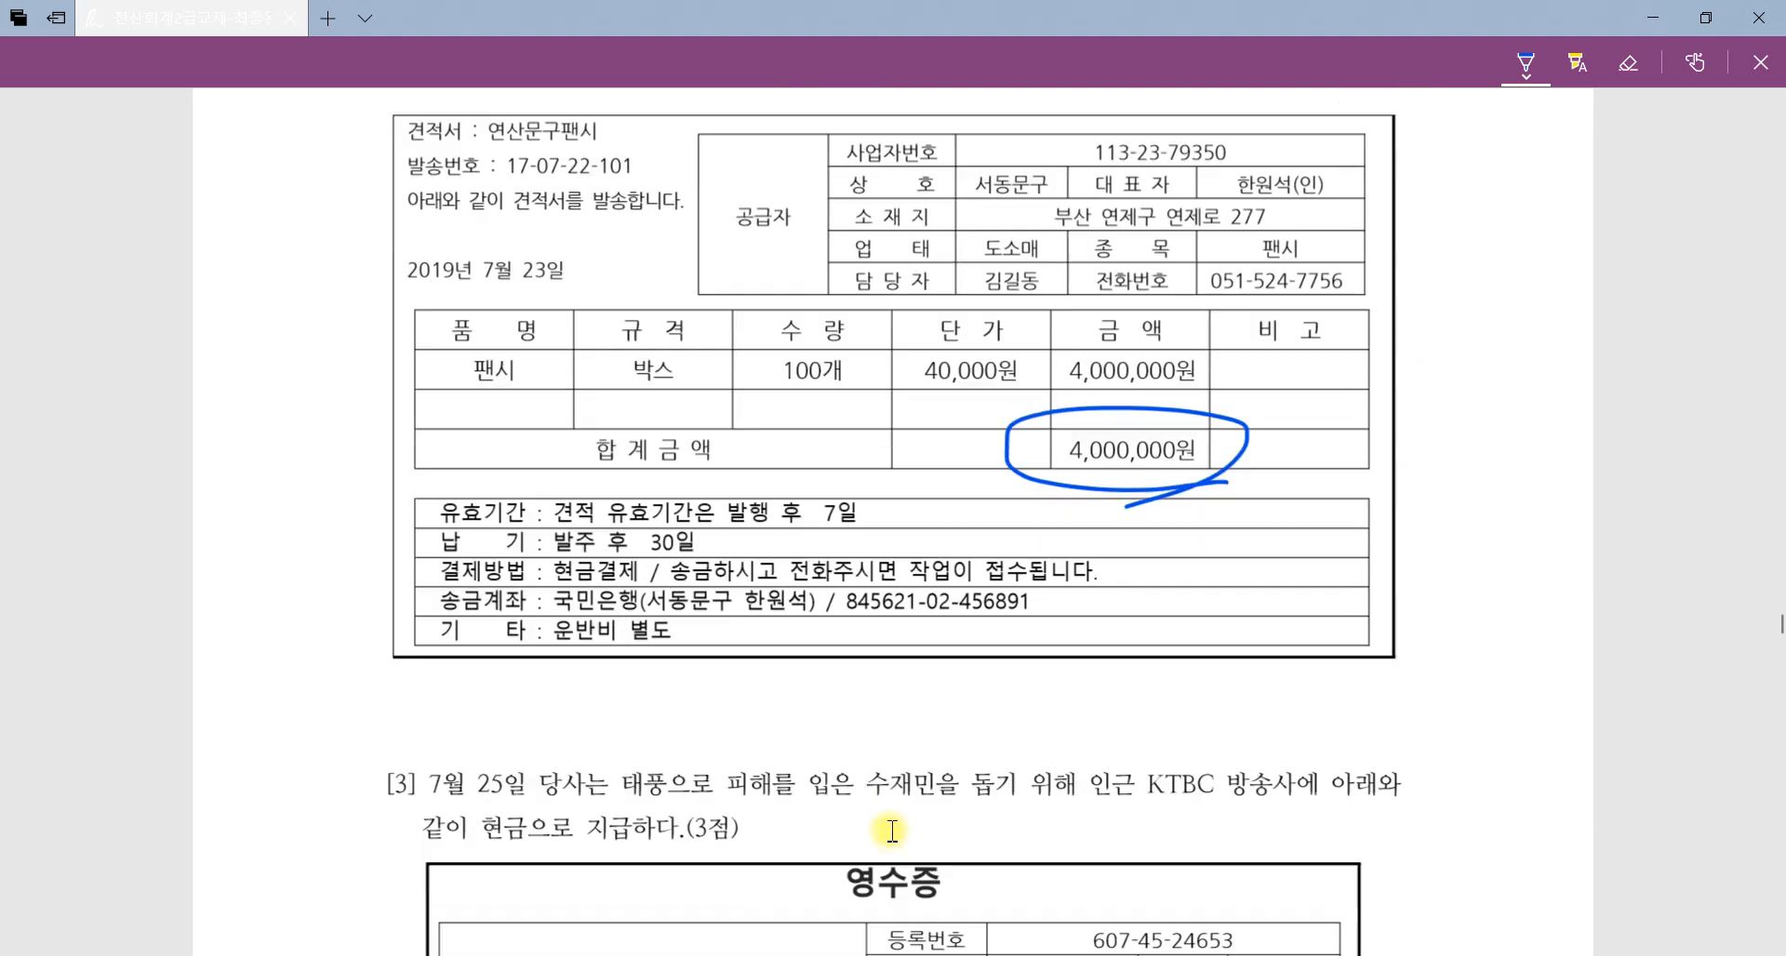
pyautogui.scroll(2, 891, 844)
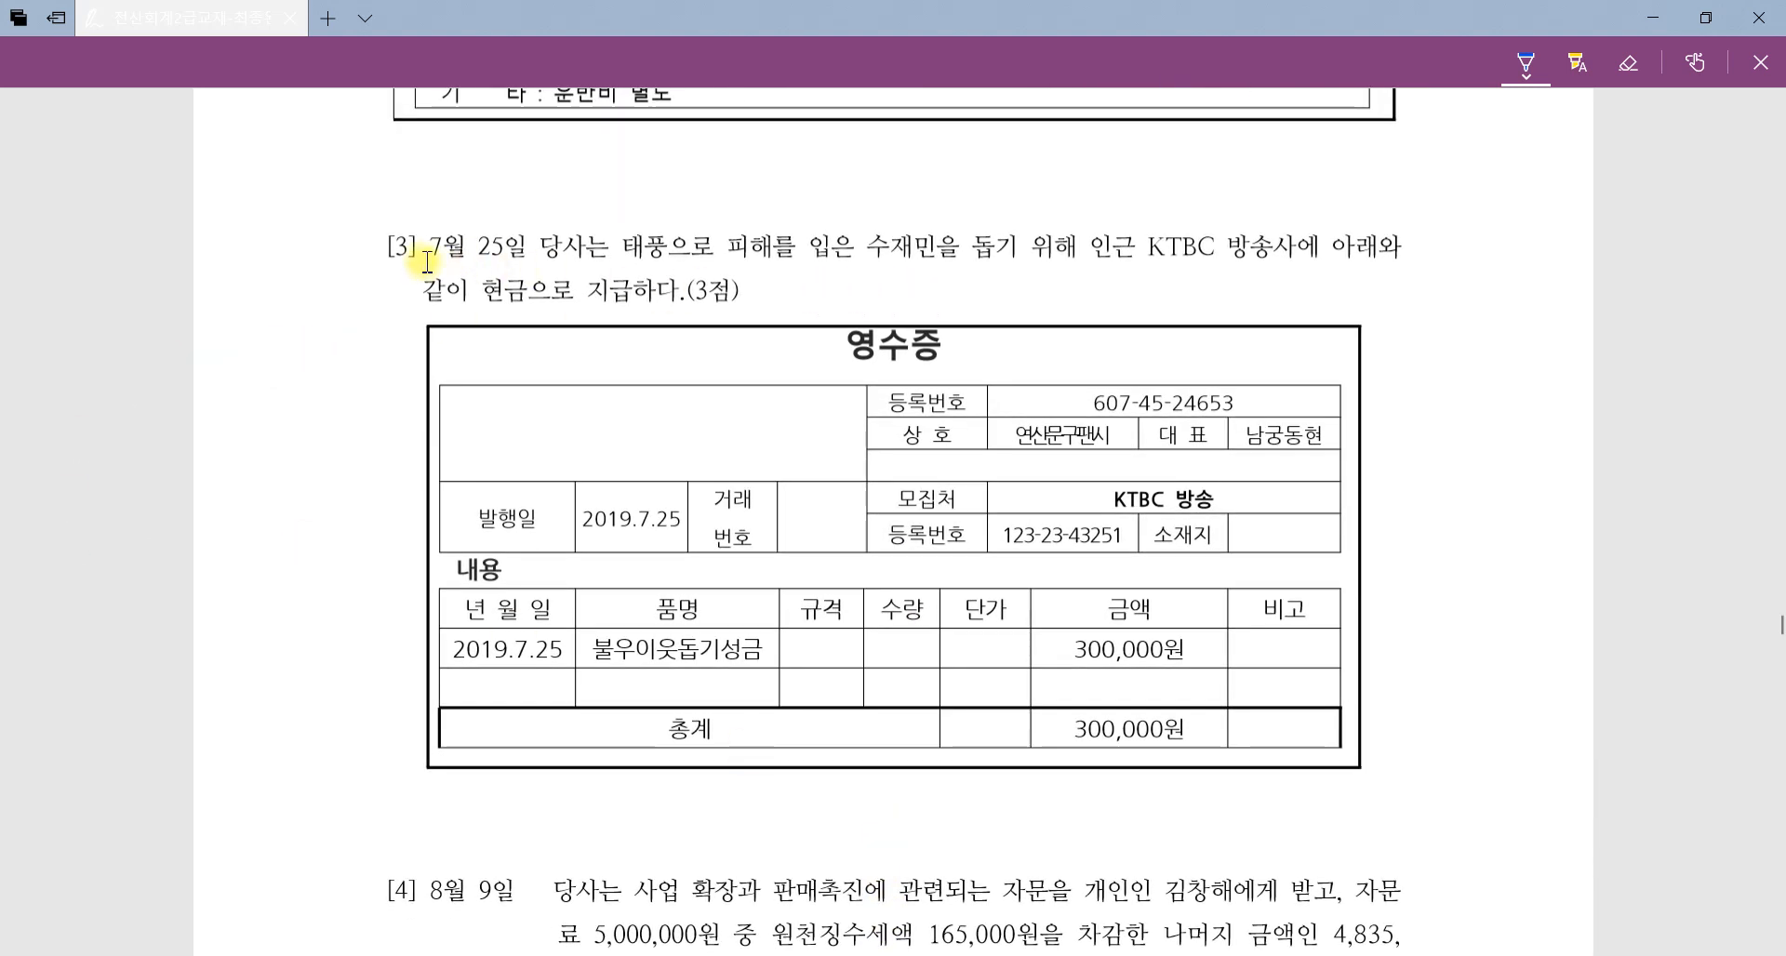
pyautogui.moveTo(872, 263); pyautogui.dragTo(1166, 282)
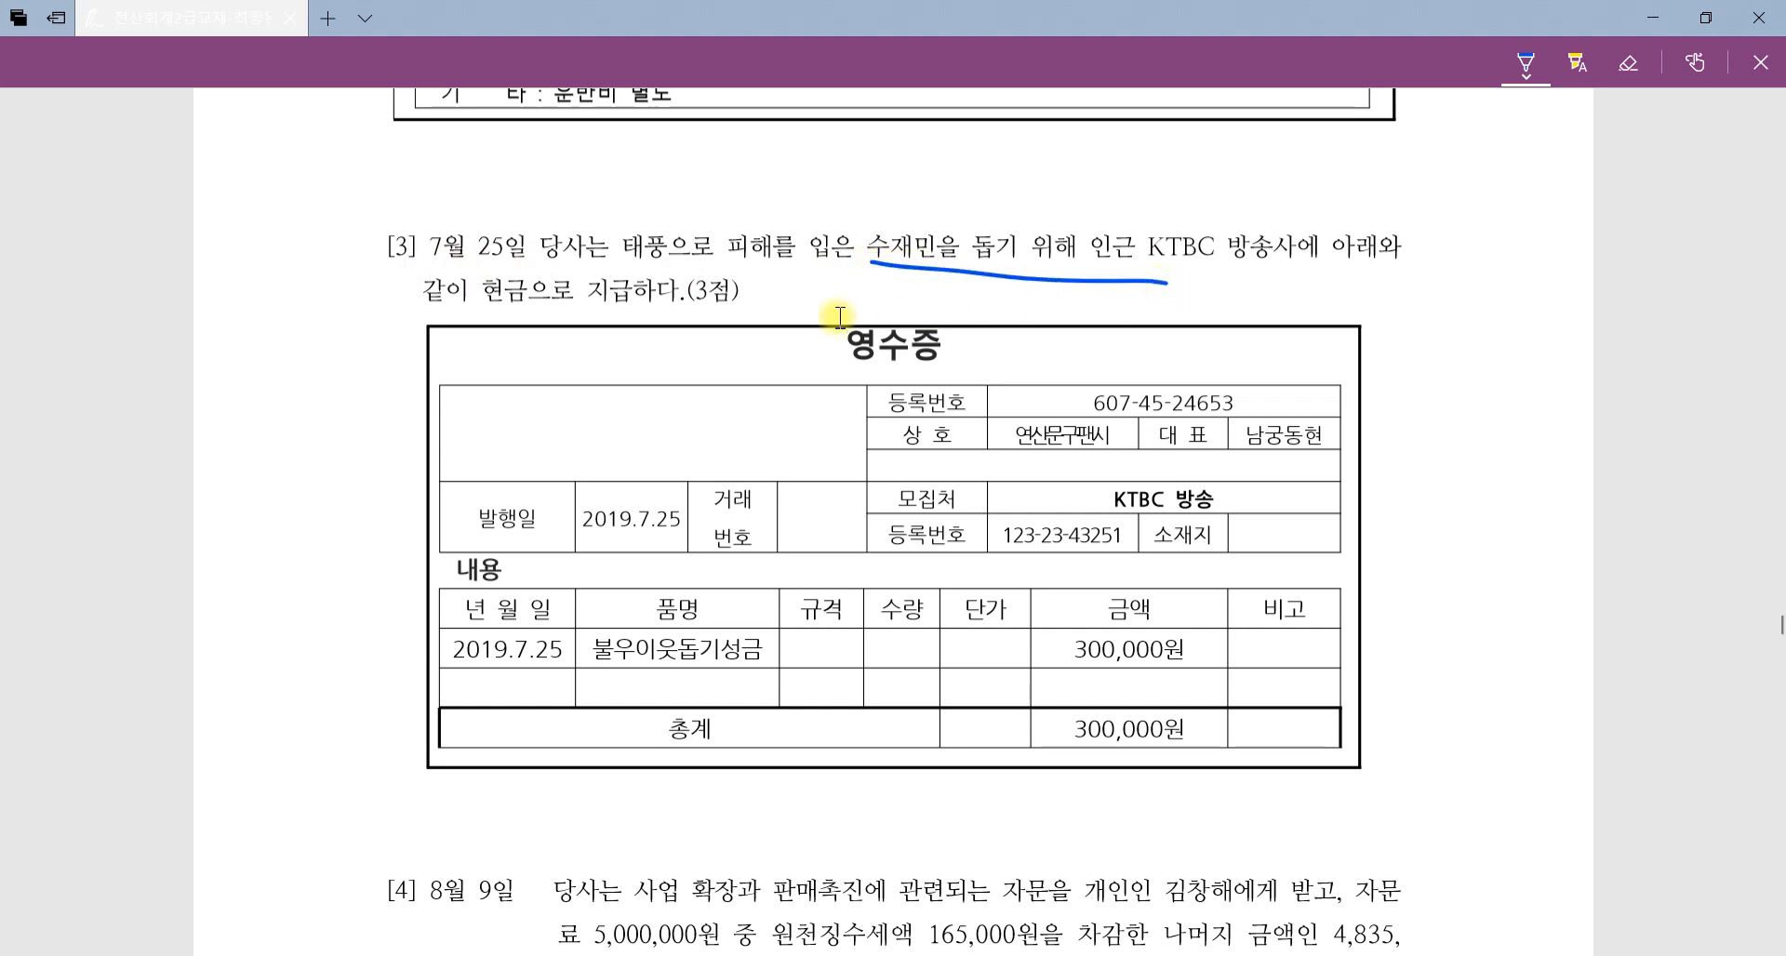
pyautogui.moveTo(527, 268)
pyautogui.mouseDown()
pyautogui.moveTo(482, 308)
pyautogui.moveTo(521, 333)
pyautogui.mouseUp()
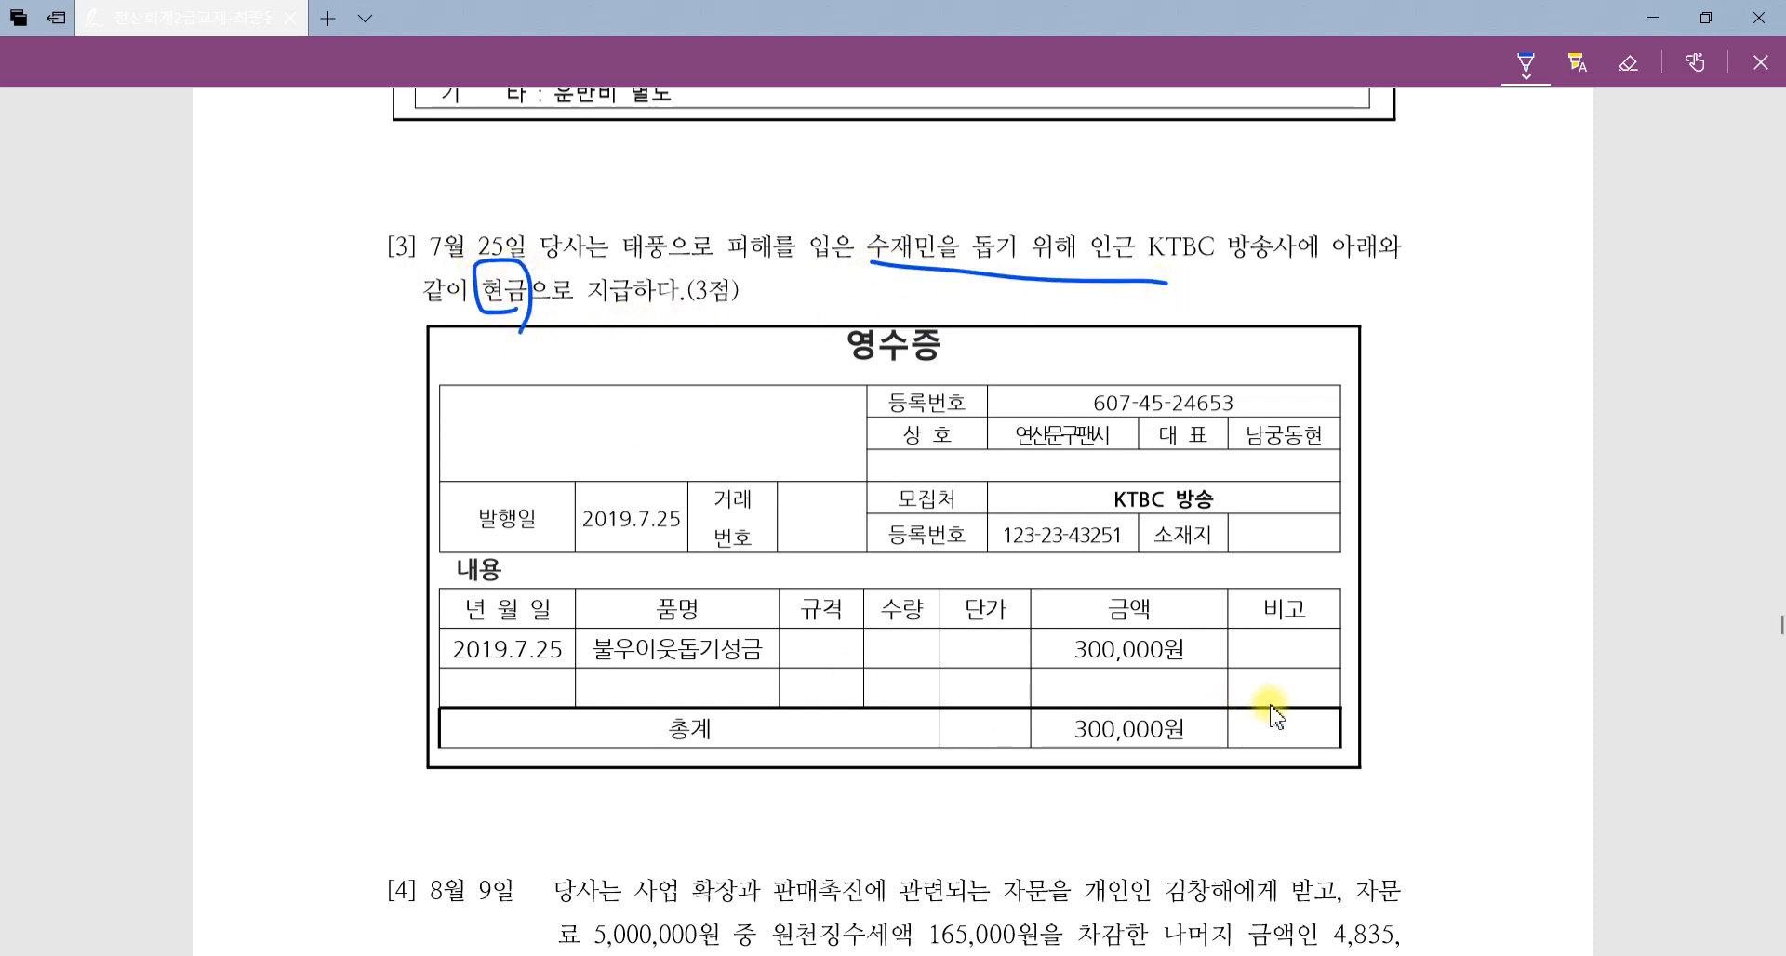
pyautogui.moveTo(1209, 744)
pyautogui.mouseDown()
pyautogui.moveTo(1051, 711)
pyautogui.moveTo(1241, 769)
pyautogui.moveTo(1154, 693)
pyautogui.mouseUp()
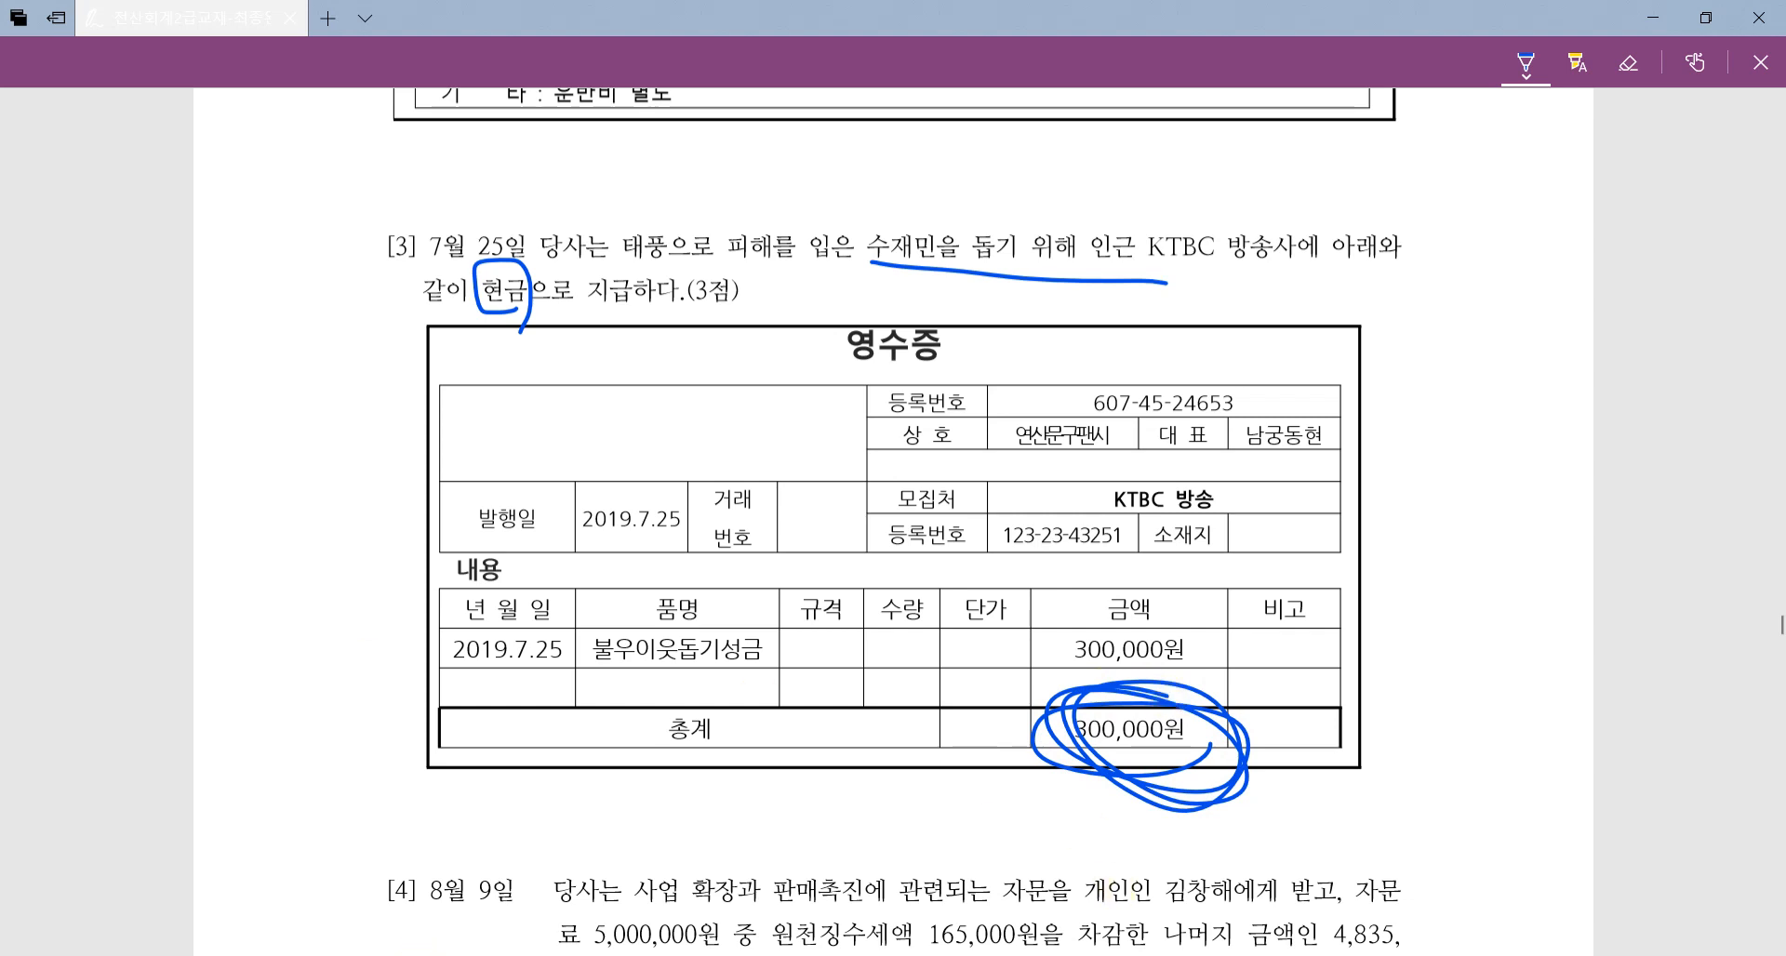
# Return to 일반전표입력 in KcLep and change the voucher date to July 25.
pyautogui.click(639, 955)
pyautogui.press('Escape')
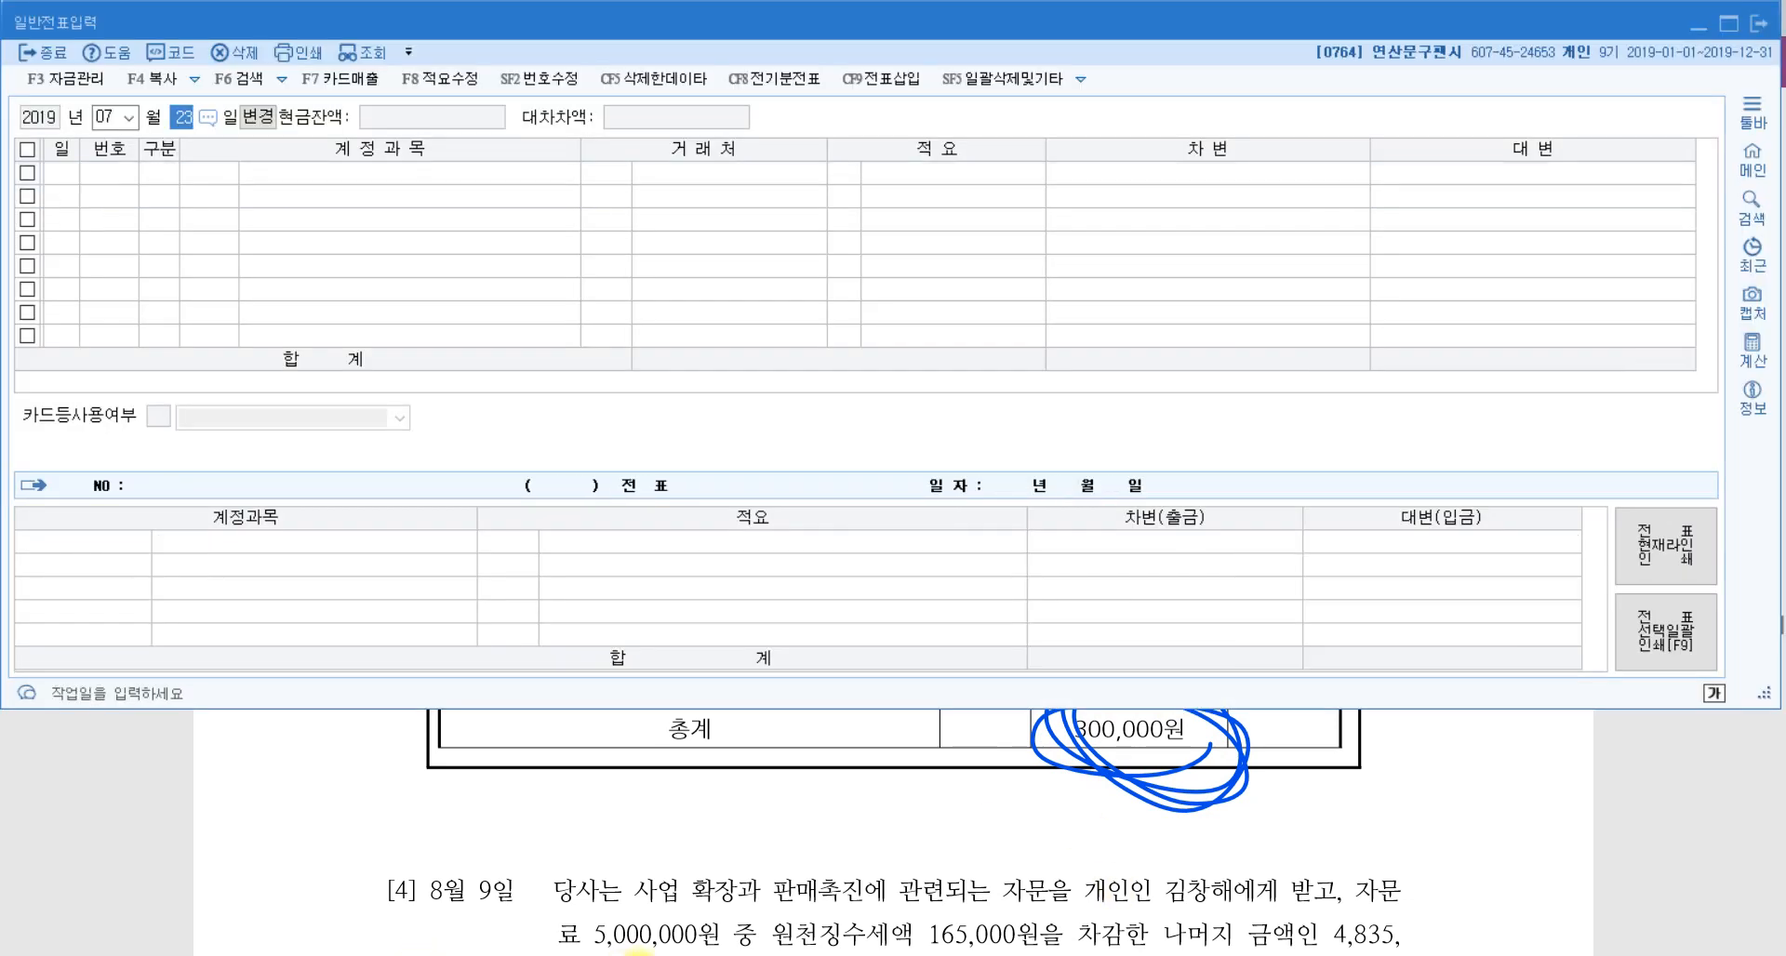
pyautogui.write('25')
pyautogui.press('Return')
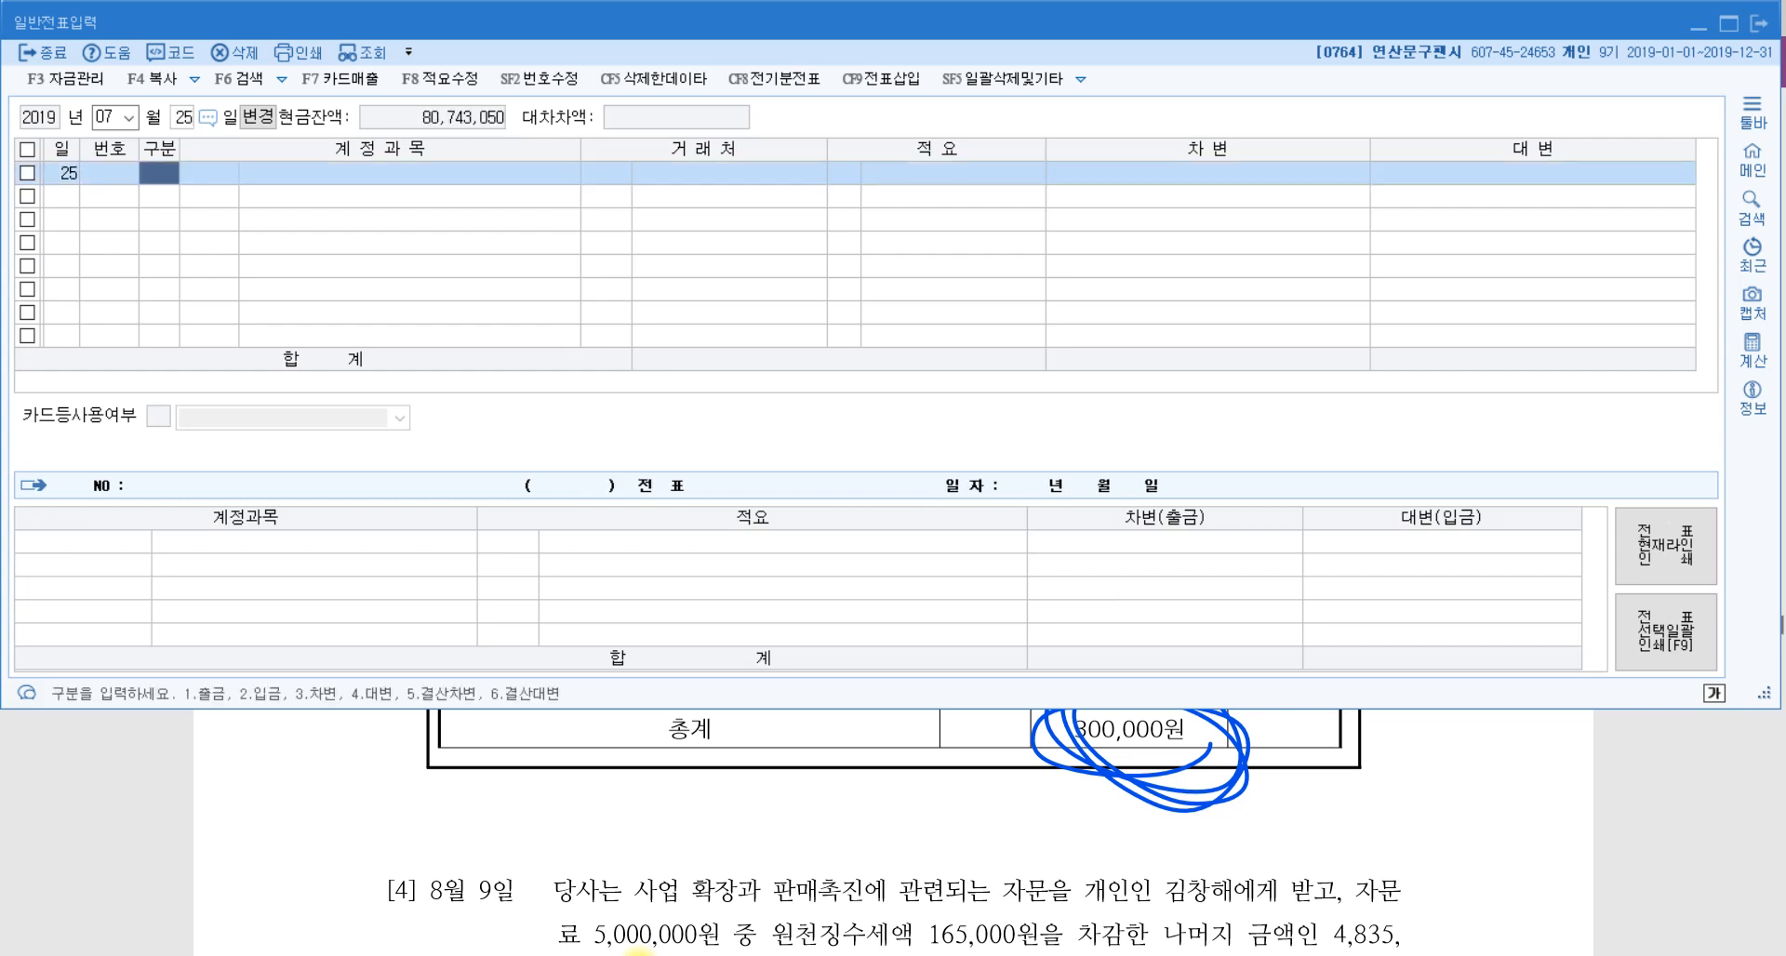
# Enter a 대변 line for 현금 (0101) with the amount 300,000 in the July 25 voucher.
pyautogui.write('4')
pyautogui.press('Return')
pyautogui.write('현금')
pyautogui.press('Return')
pyautogui.press('Return')
pyautogui.press('Return')
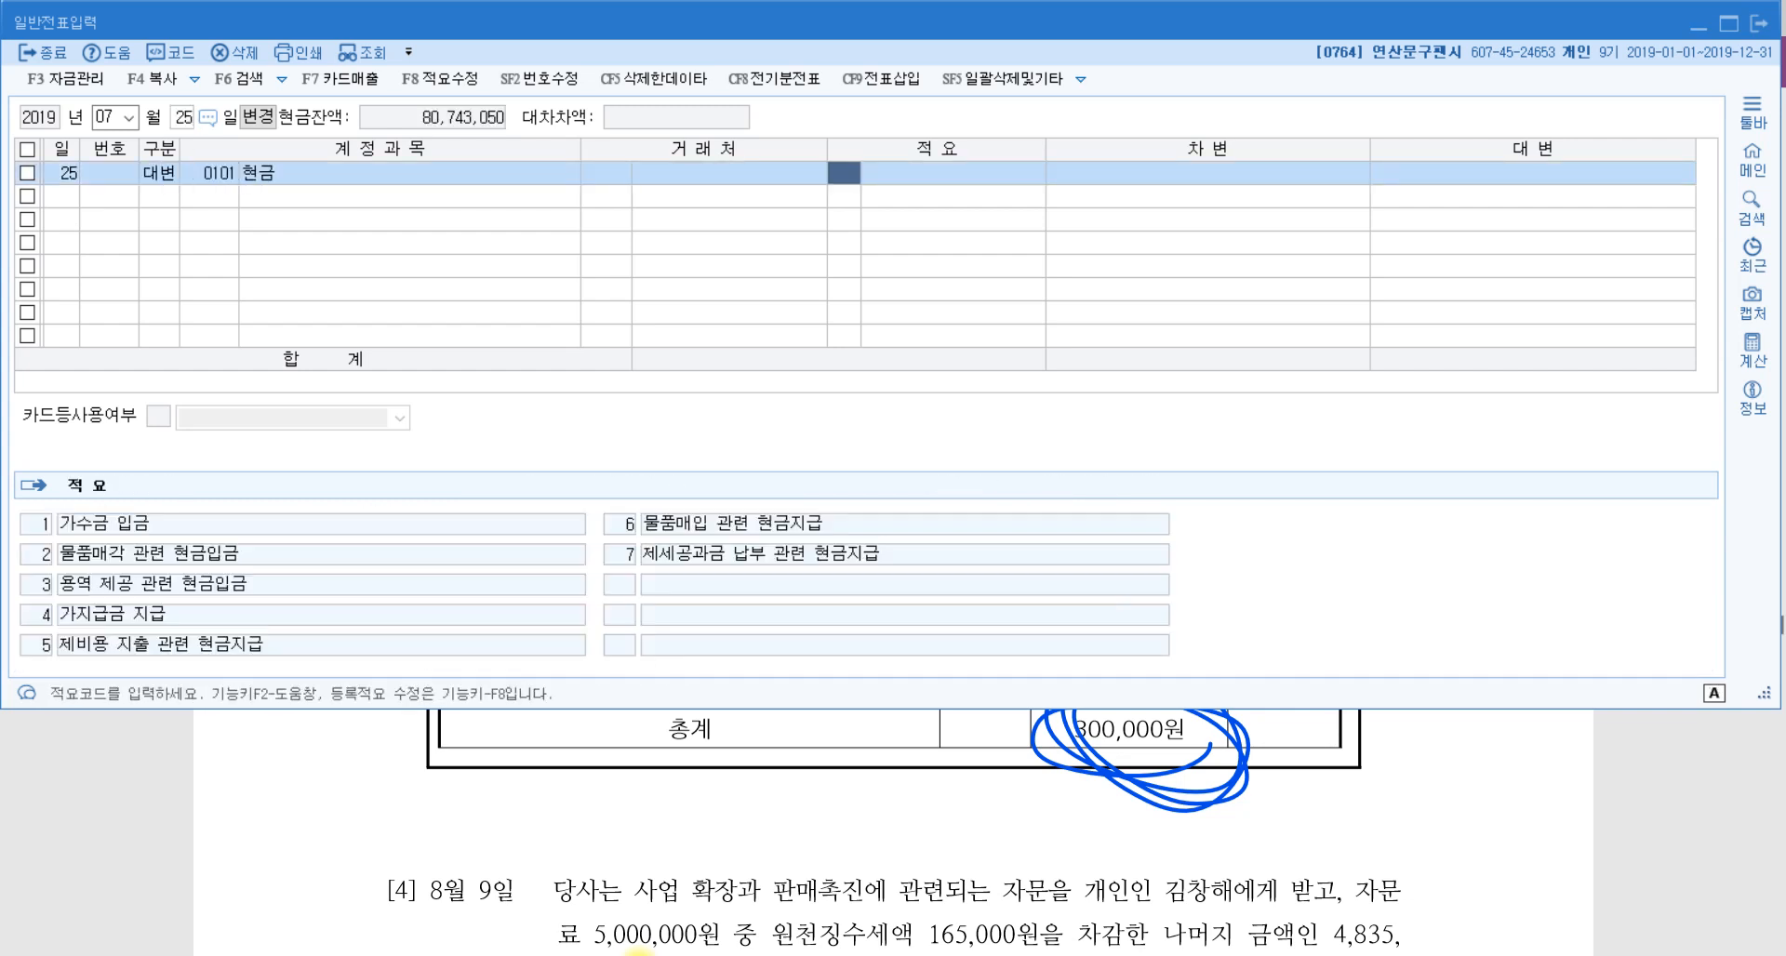
pyautogui.write('3000000')
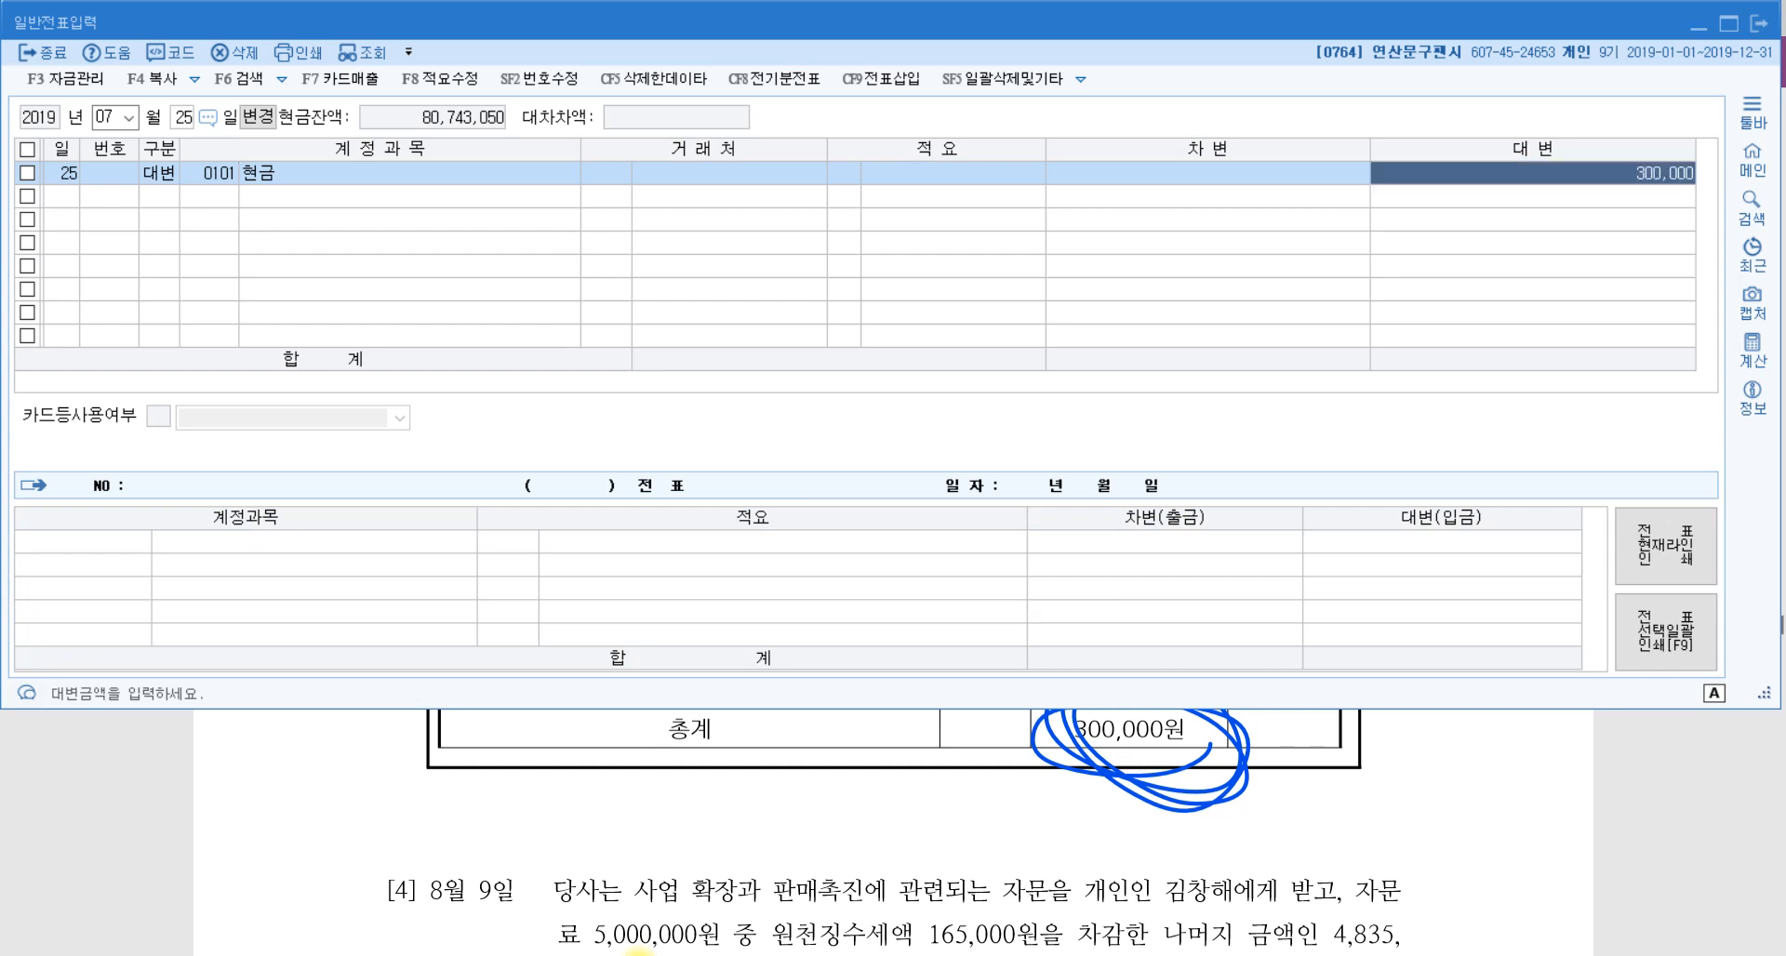
pyautogui.press('Return')
# Add a 차변 line for 기부금 (0953) with the amount 300,000 to the July 25 voucher.
pyautogui.write('3')
pyautogui.press('Return')
pyautogui.write('기부')
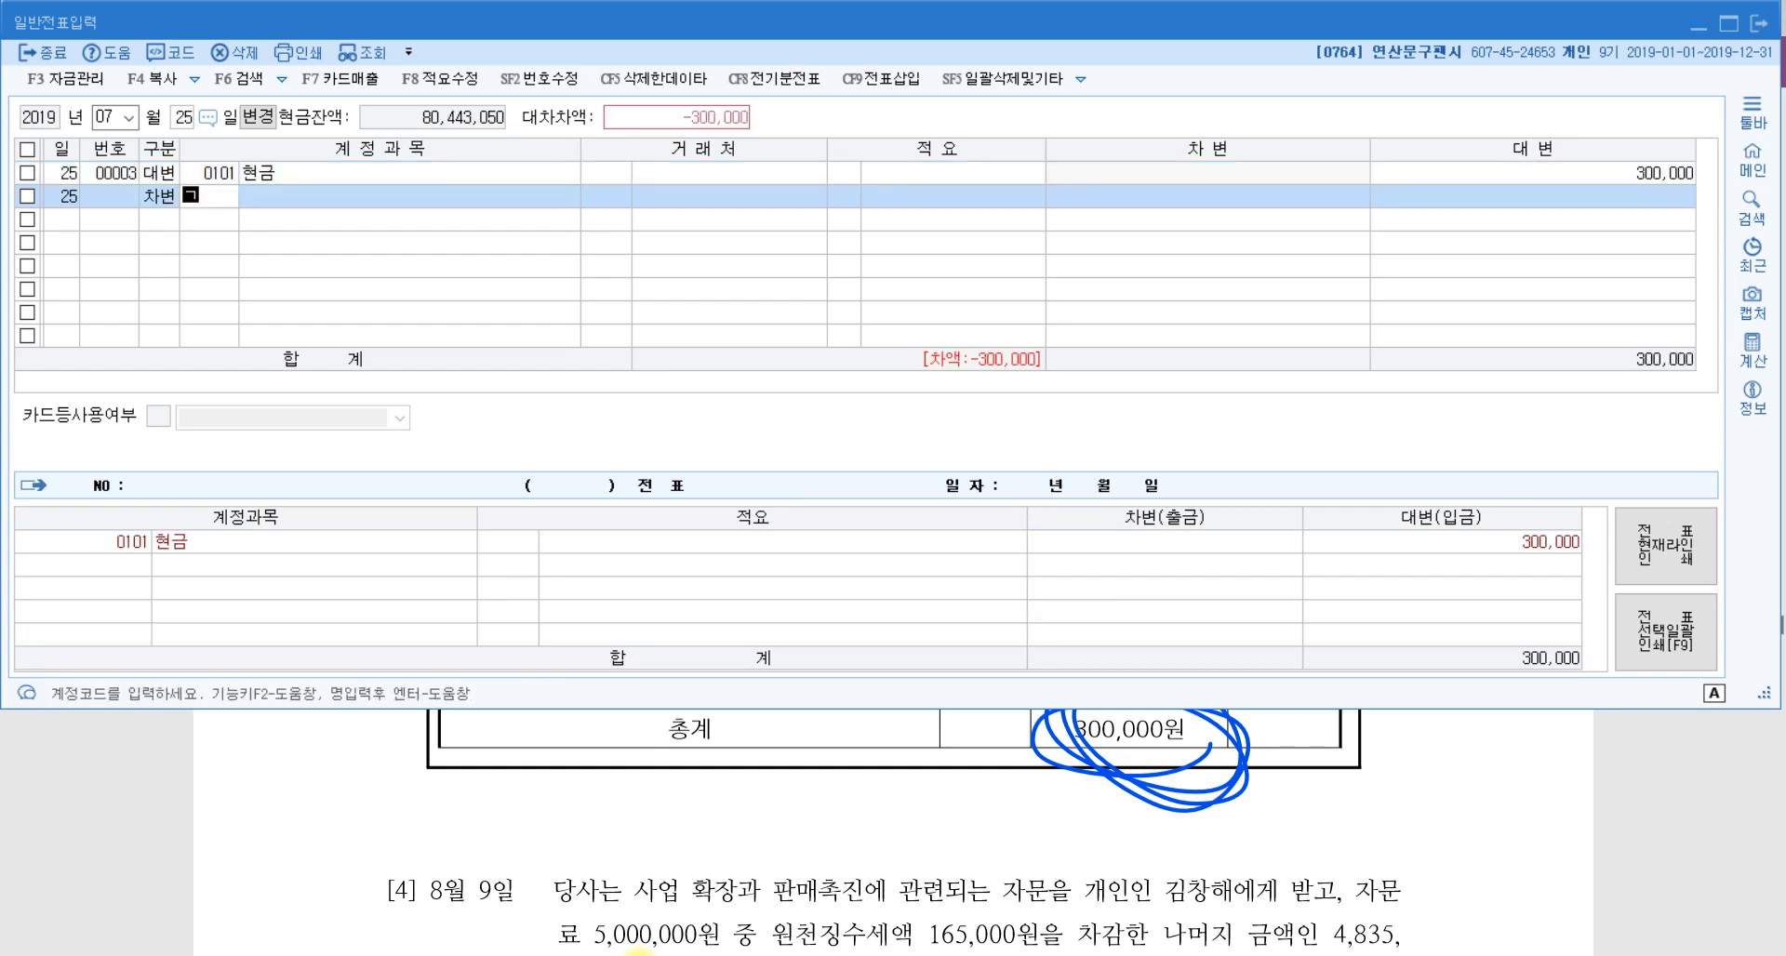
pyautogui.press('Return')
pyautogui.press('Down')
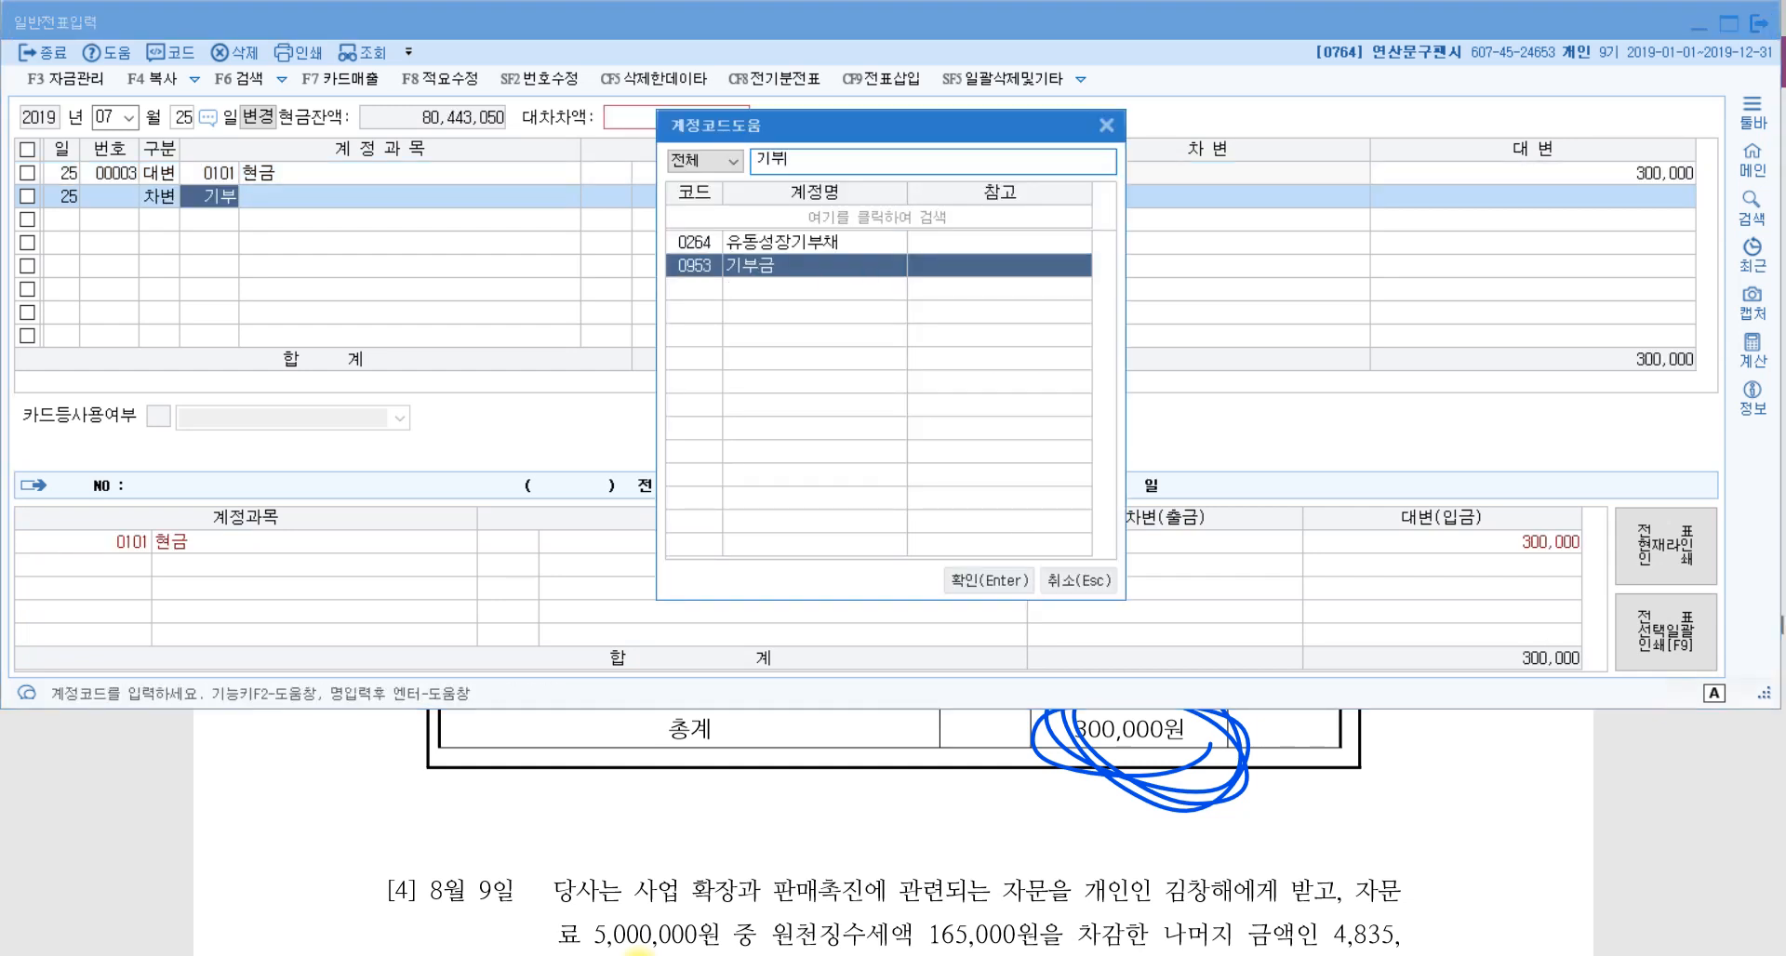
pyautogui.press('Return')
pyautogui.press('Return')
pyautogui.press('Return')
pyautogui.press('Return')
pyautogui.press('Return')
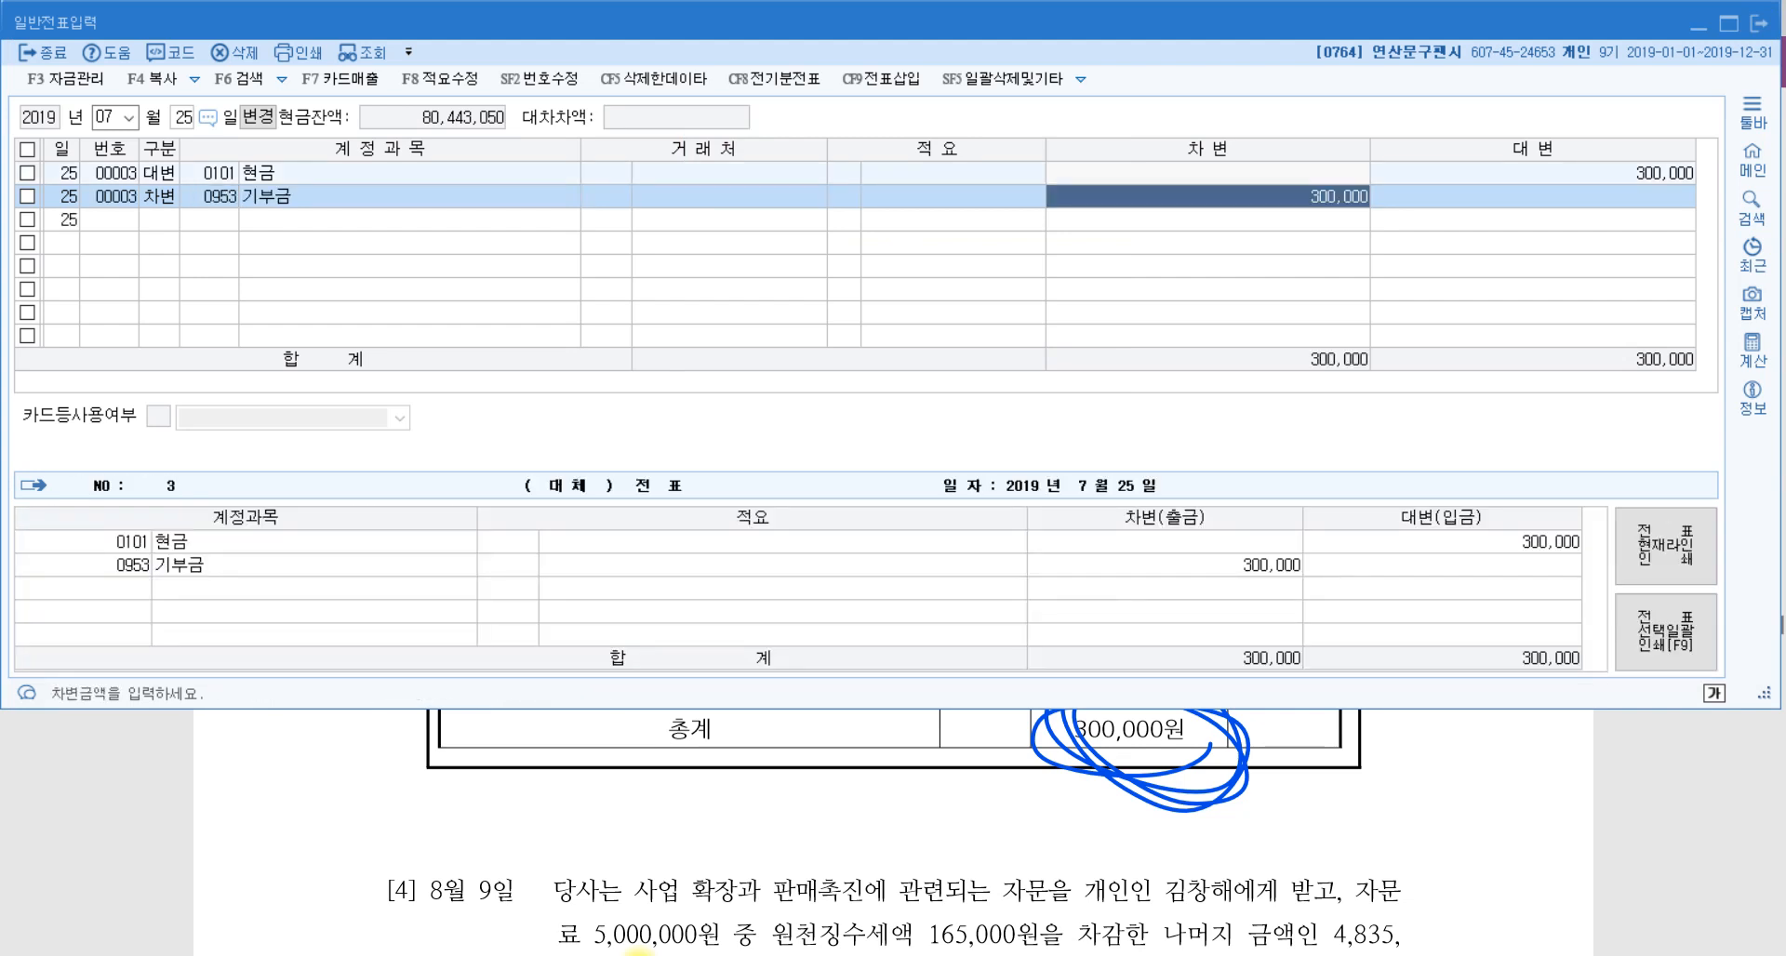
# Switch to the exam PDF and read the August 9 consulting fee transaction in item [4].
pyautogui.click(978, 874)
pyautogui.scroll(-2, 990, 867)
pyautogui.scroll(-10, 990, 867)
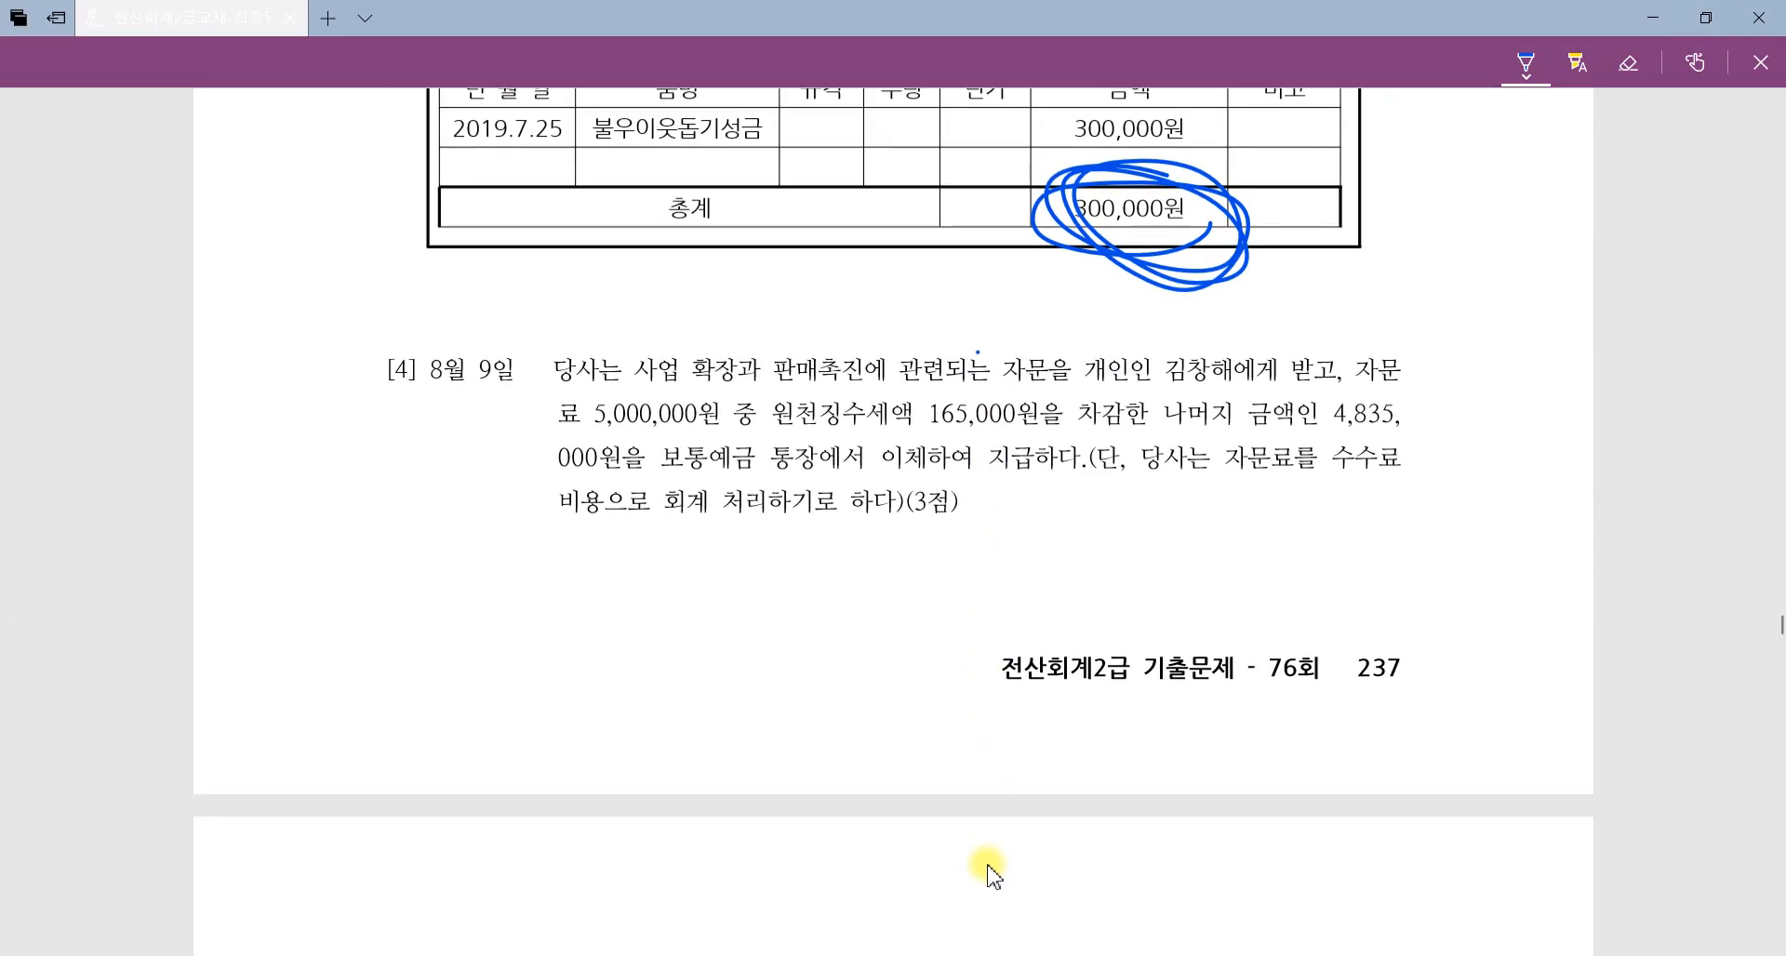
pyautogui.scroll(10, 989, 869)
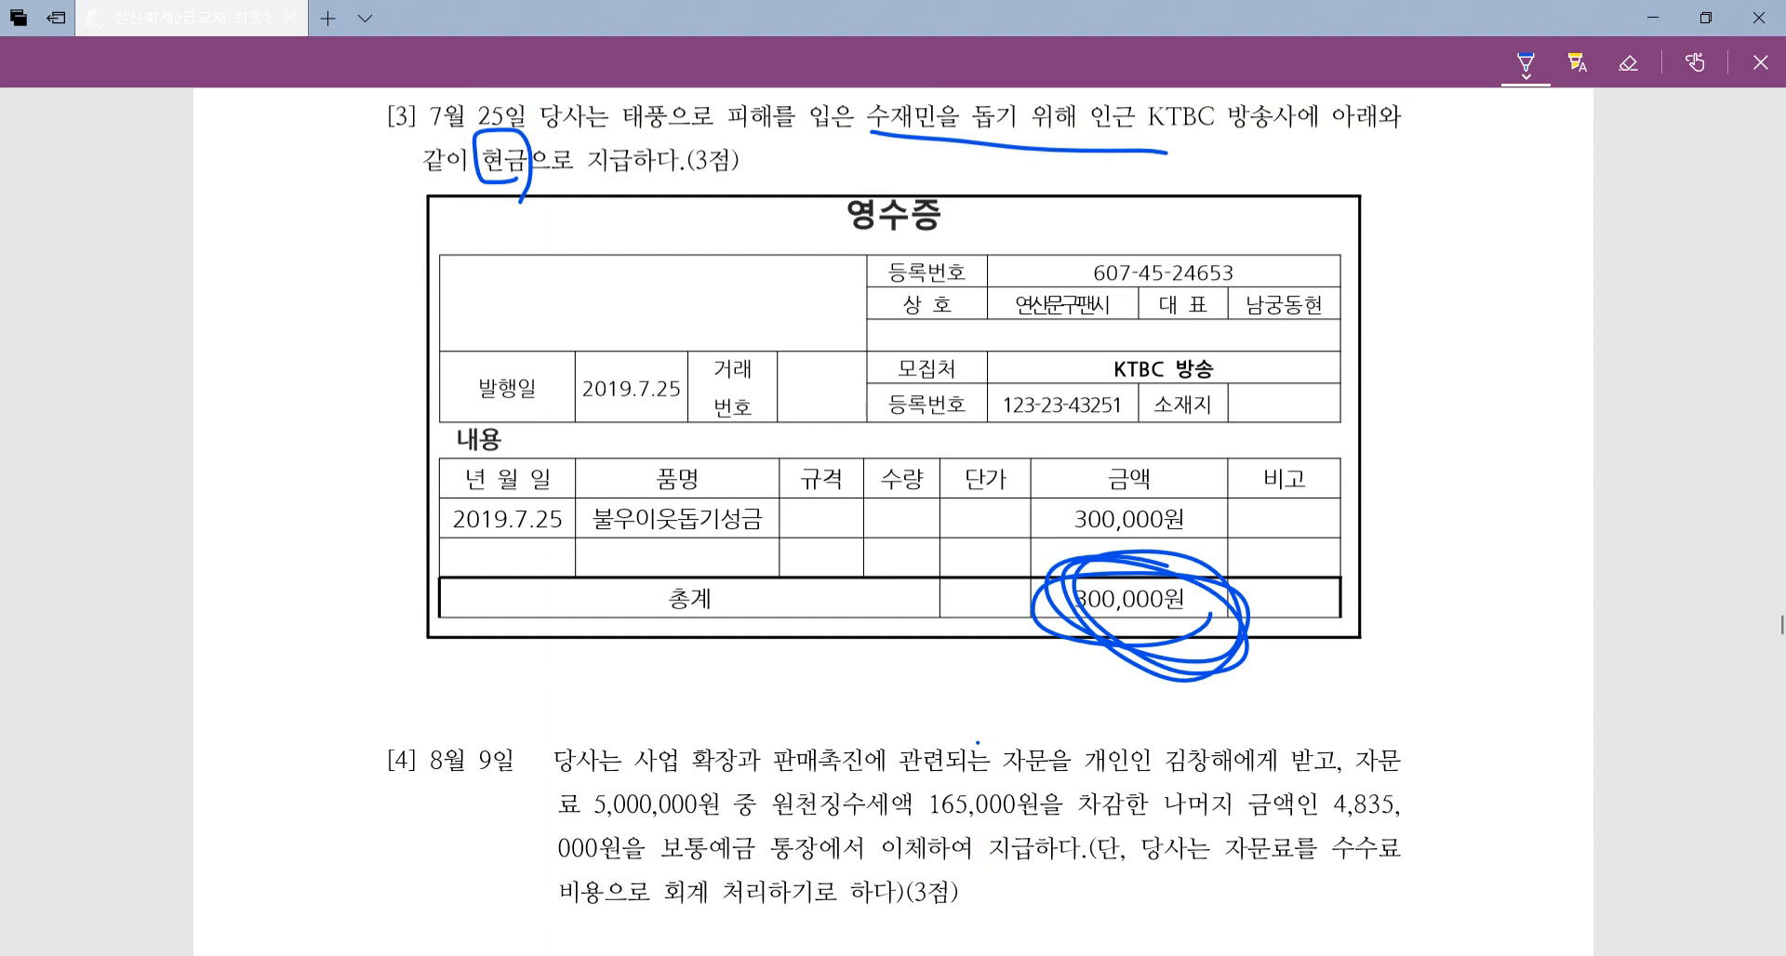
pyautogui.hotkey('alt', 'Tab')
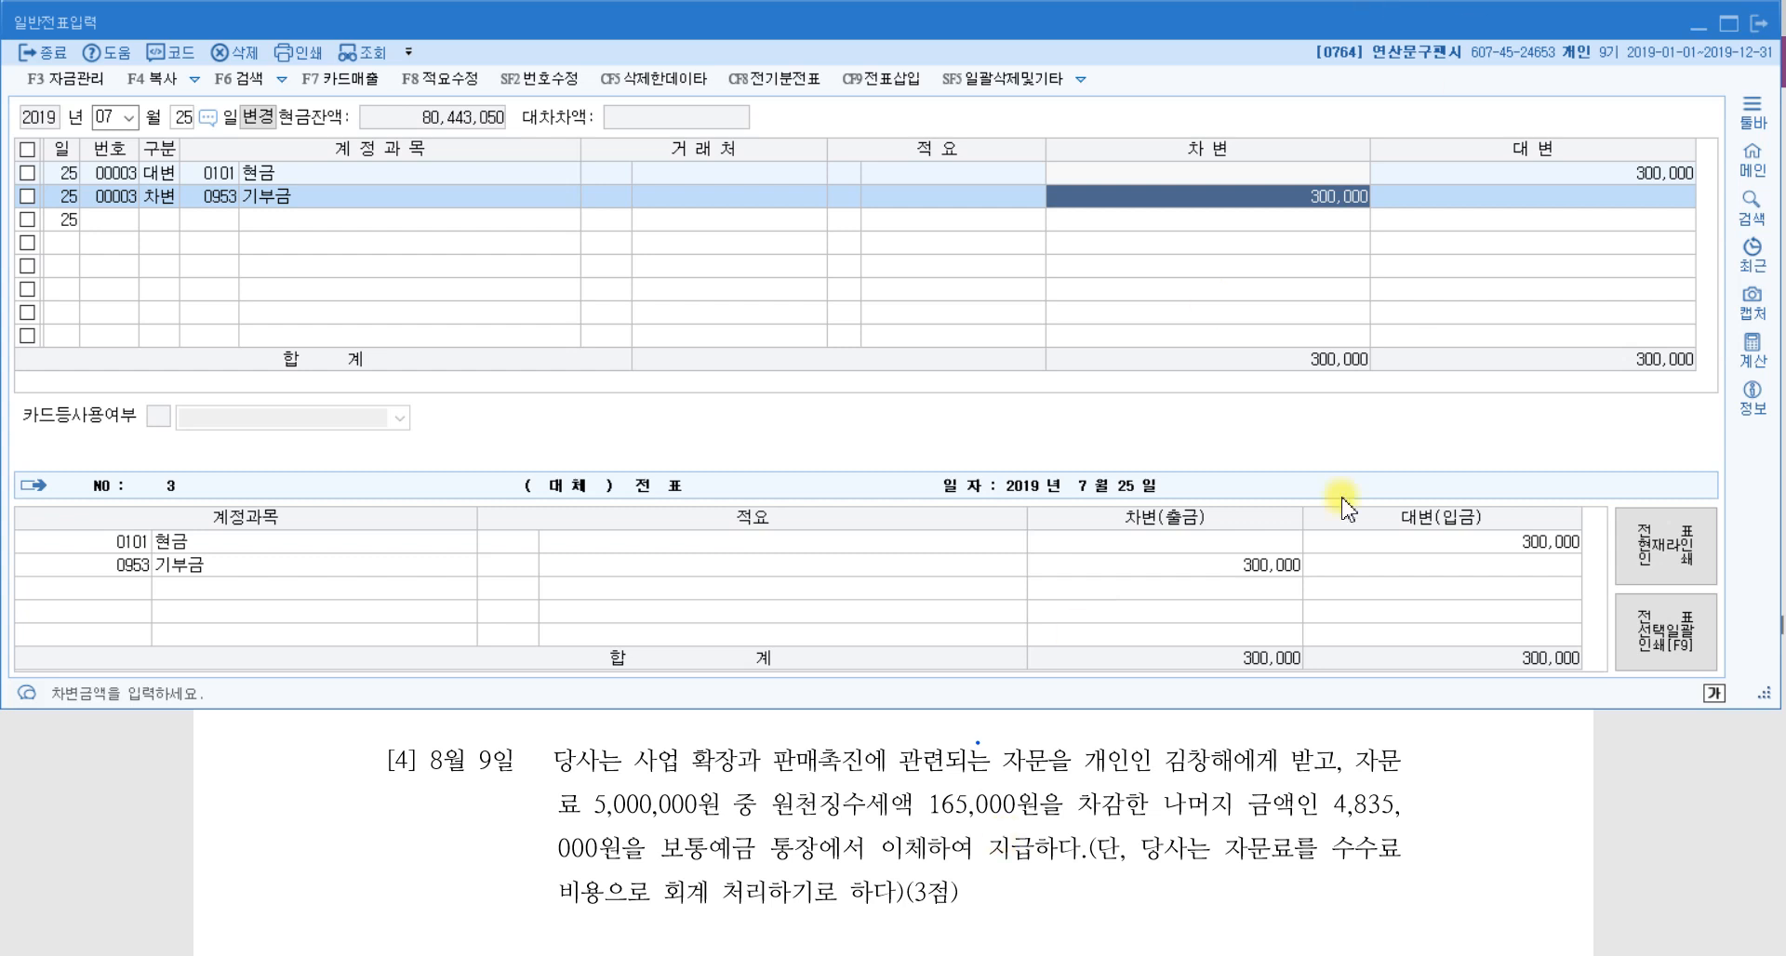
pyautogui.click(569, 784)
pyautogui.scroll(-3, 569, 784)
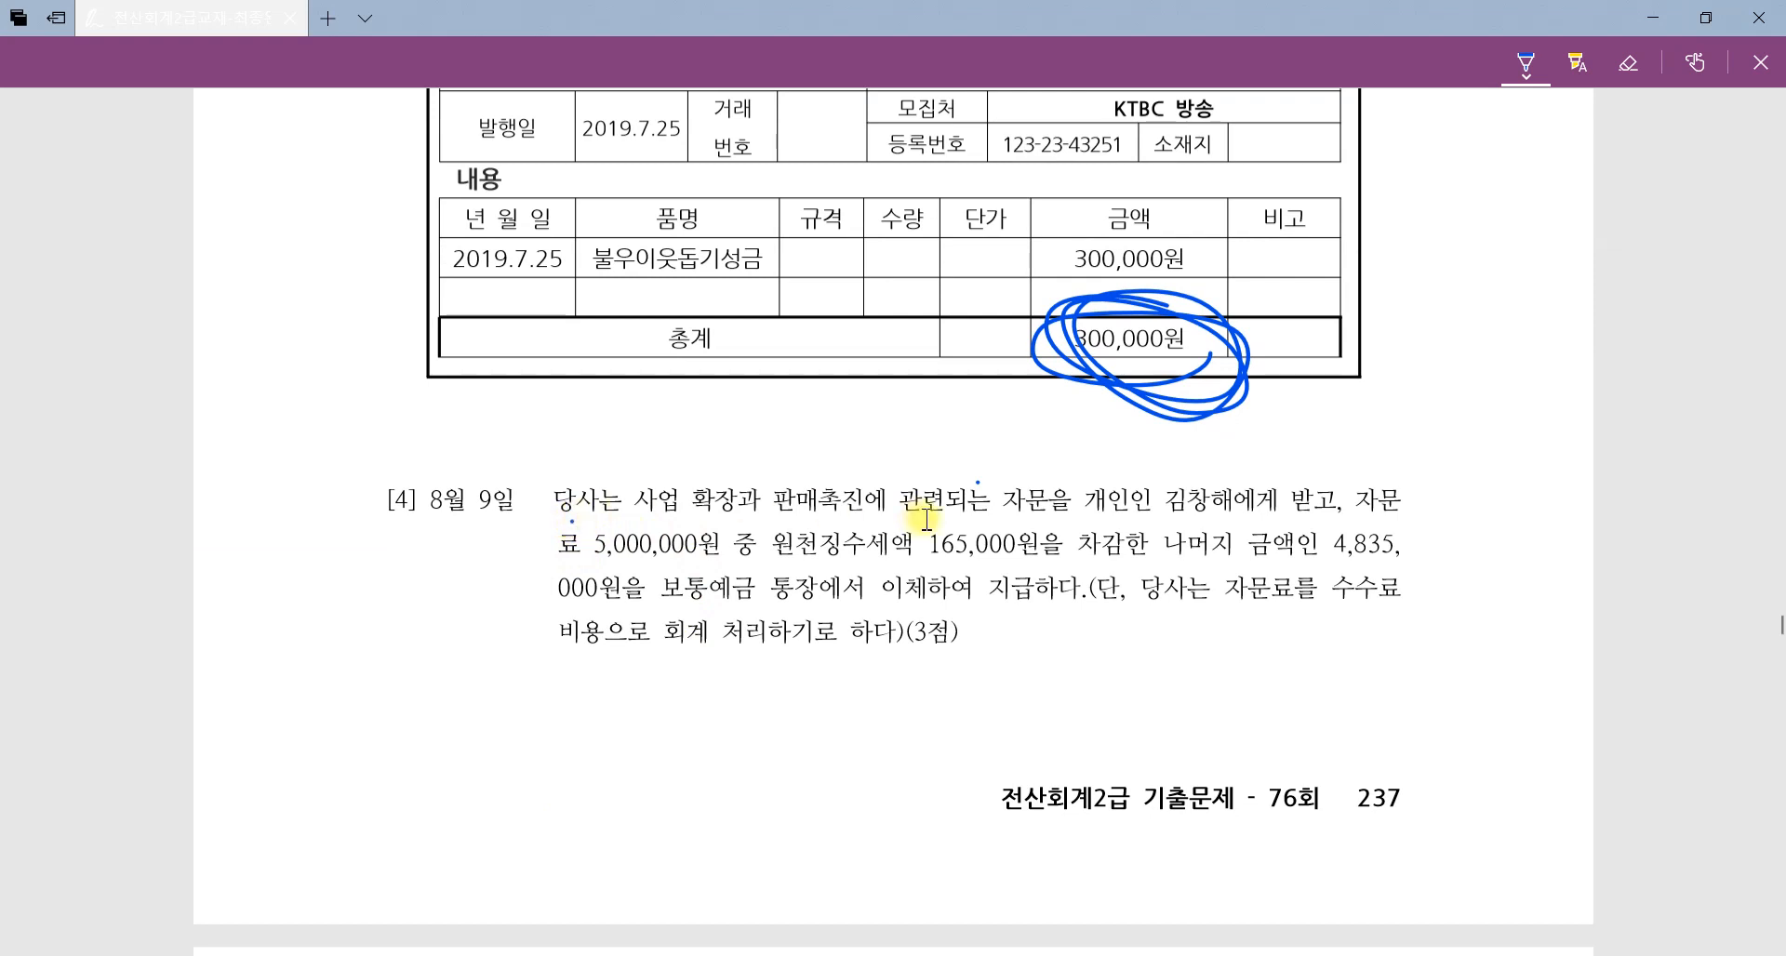
# Underline the 자문료 5,000,000원, 원천징수세액 165,000원, 보통예금 transfer and 수수료비용 conditions in item [4], circling 자문료.
pyautogui.click(1202, 515)
pyautogui.moveTo(1018, 519); pyautogui.dragTo(1251, 527)
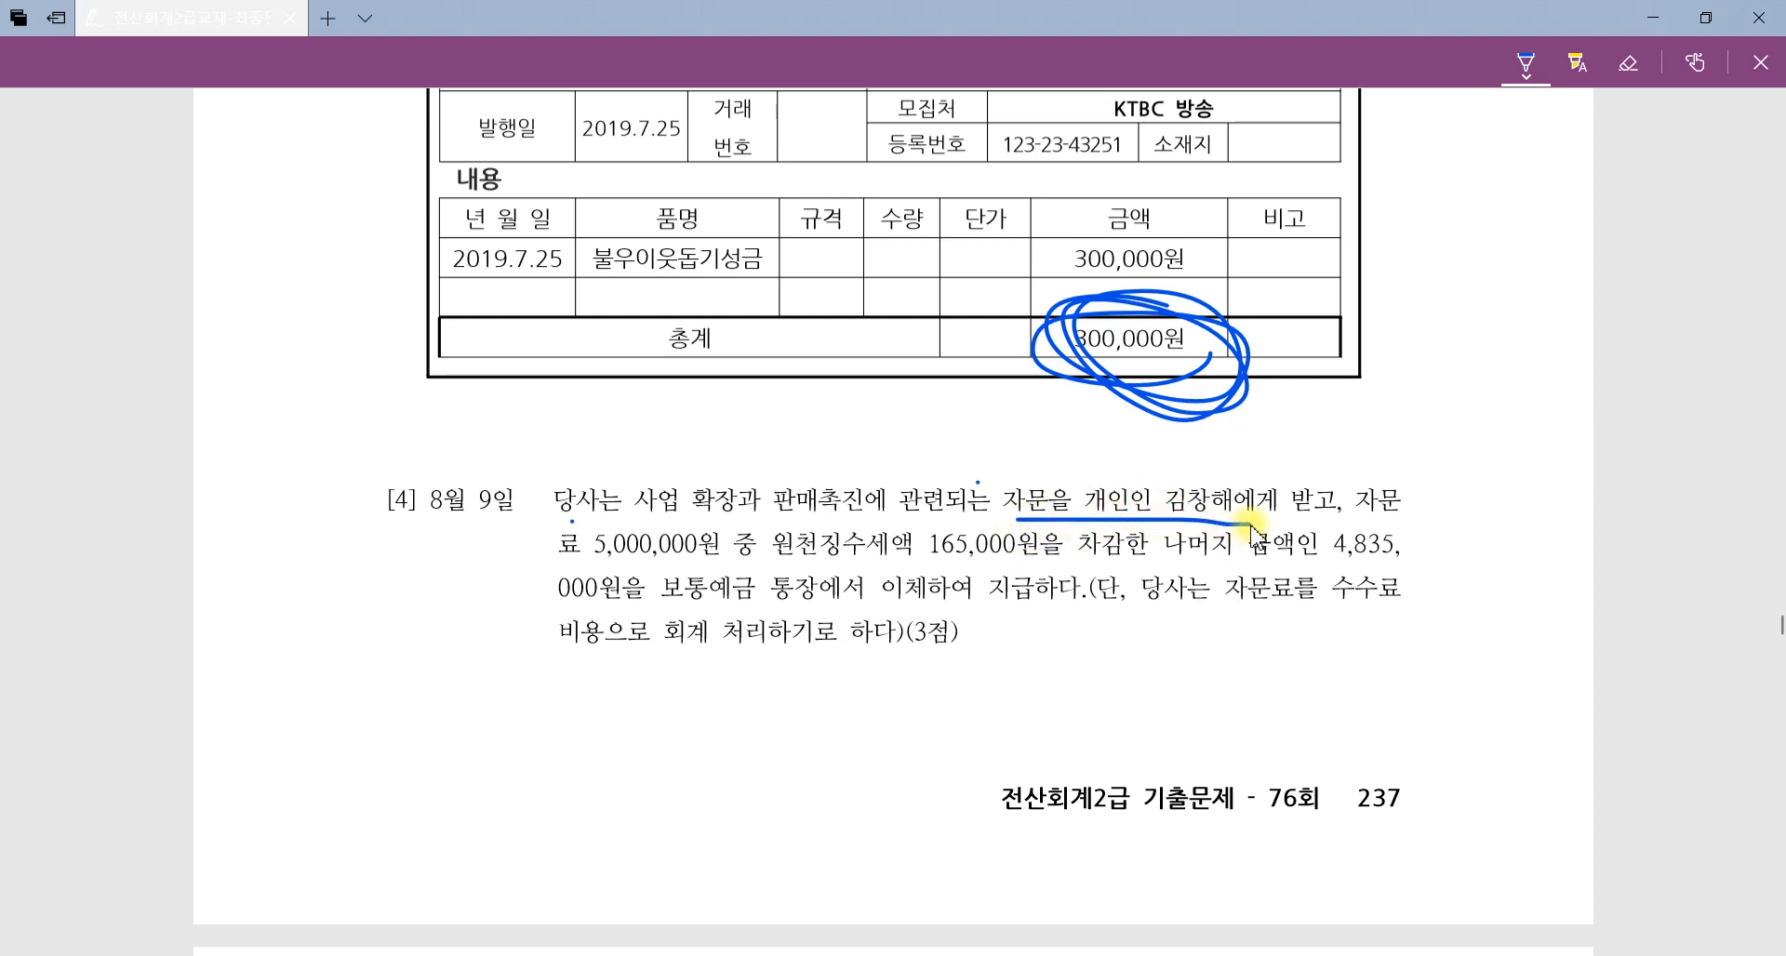
pyautogui.moveTo(1395, 517)
pyautogui.mouseDown()
pyautogui.moveTo(1359, 476)
pyautogui.moveTo(1412, 523)
pyautogui.mouseUp()
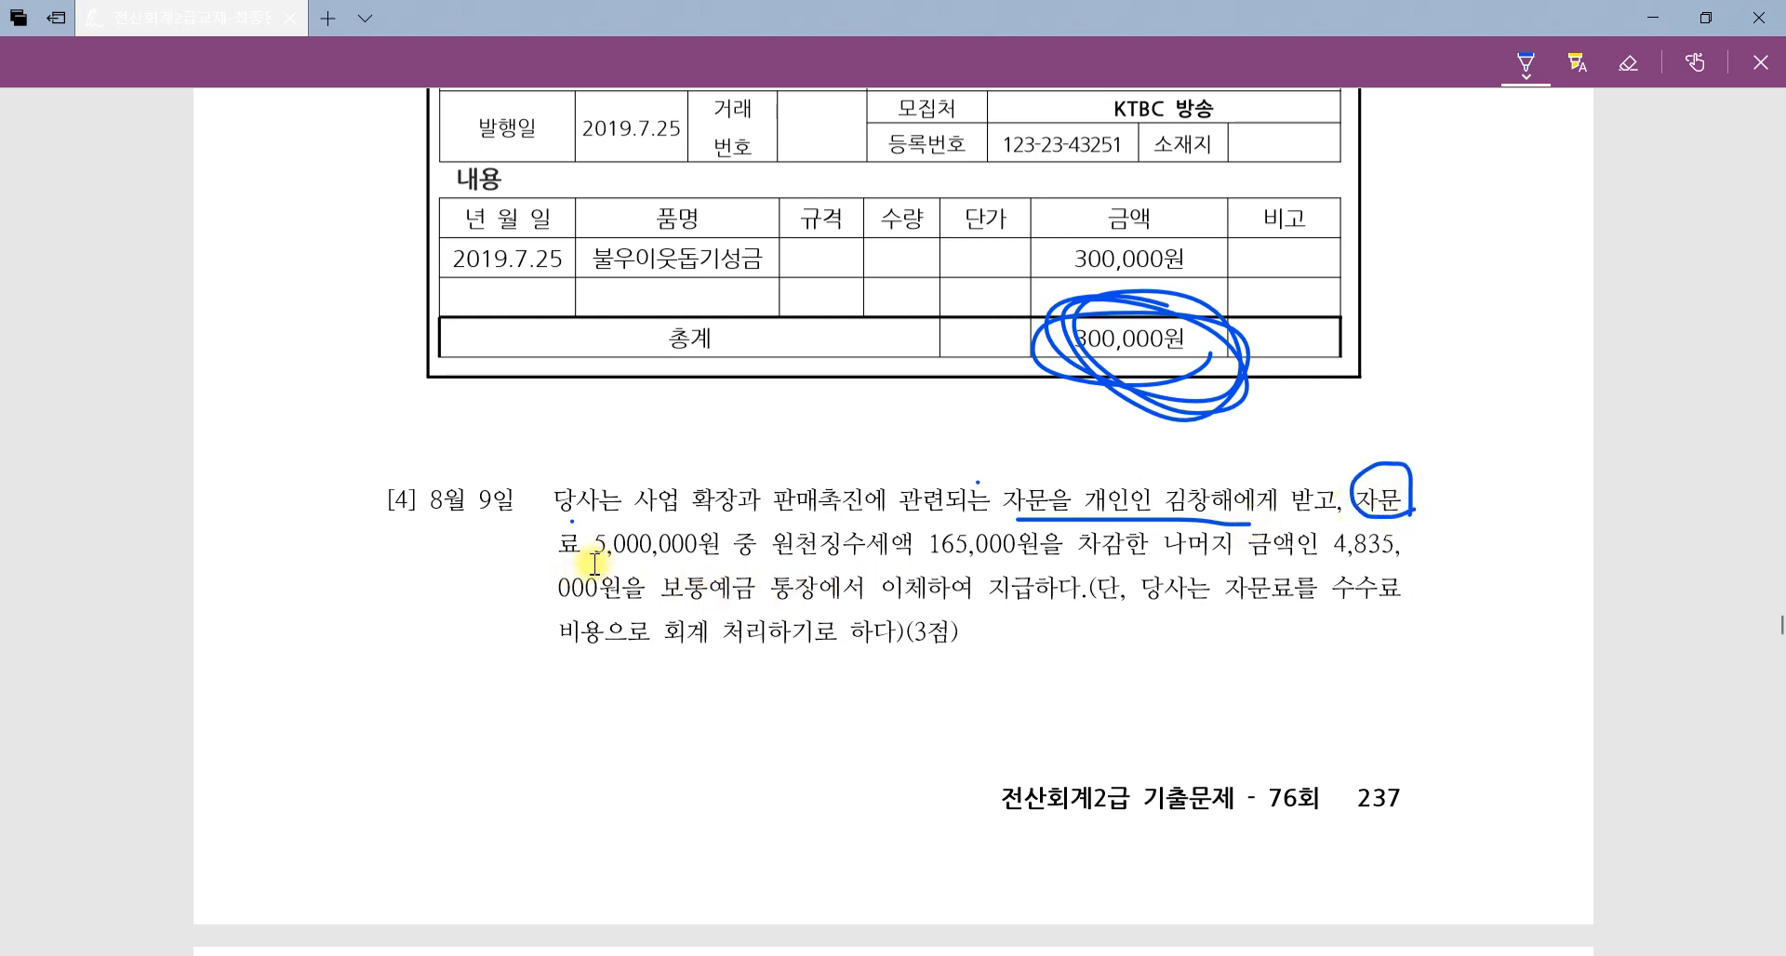
pyautogui.moveTo(537, 569); pyautogui.dragTo(751, 568)
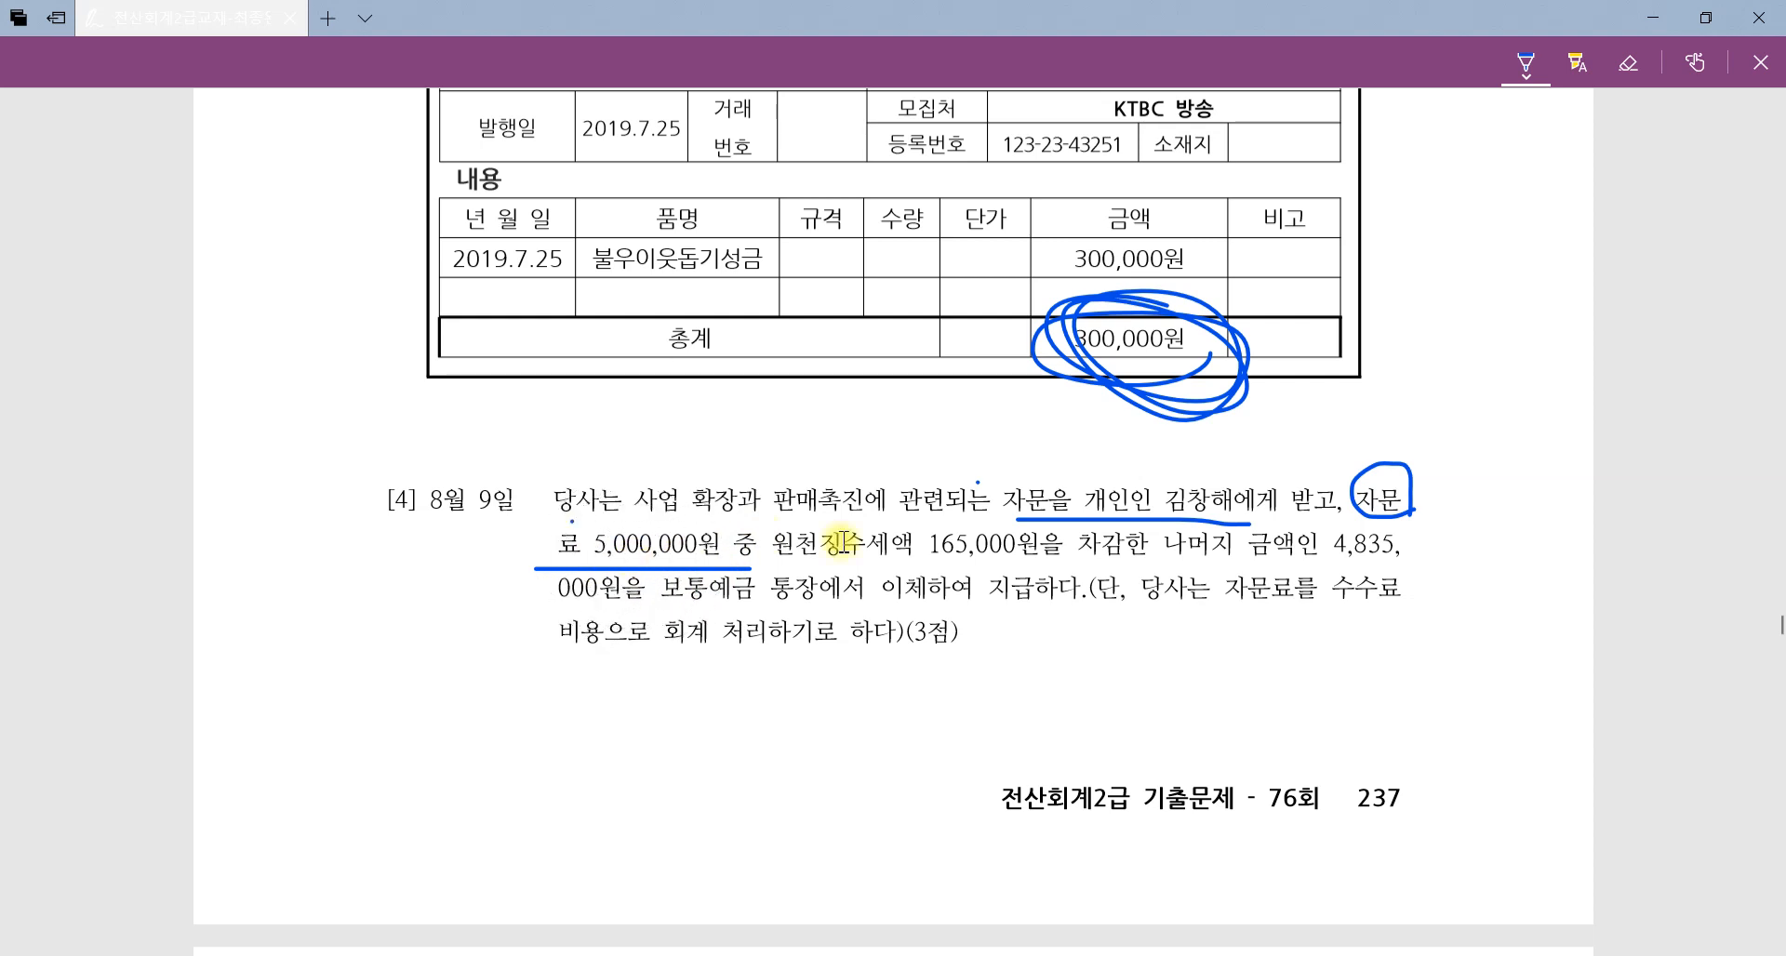
pyautogui.moveTo(1316, 612); pyautogui.dragTo(1421, 616)
pyautogui.moveTo(535, 650); pyautogui.dragTo(946, 650)
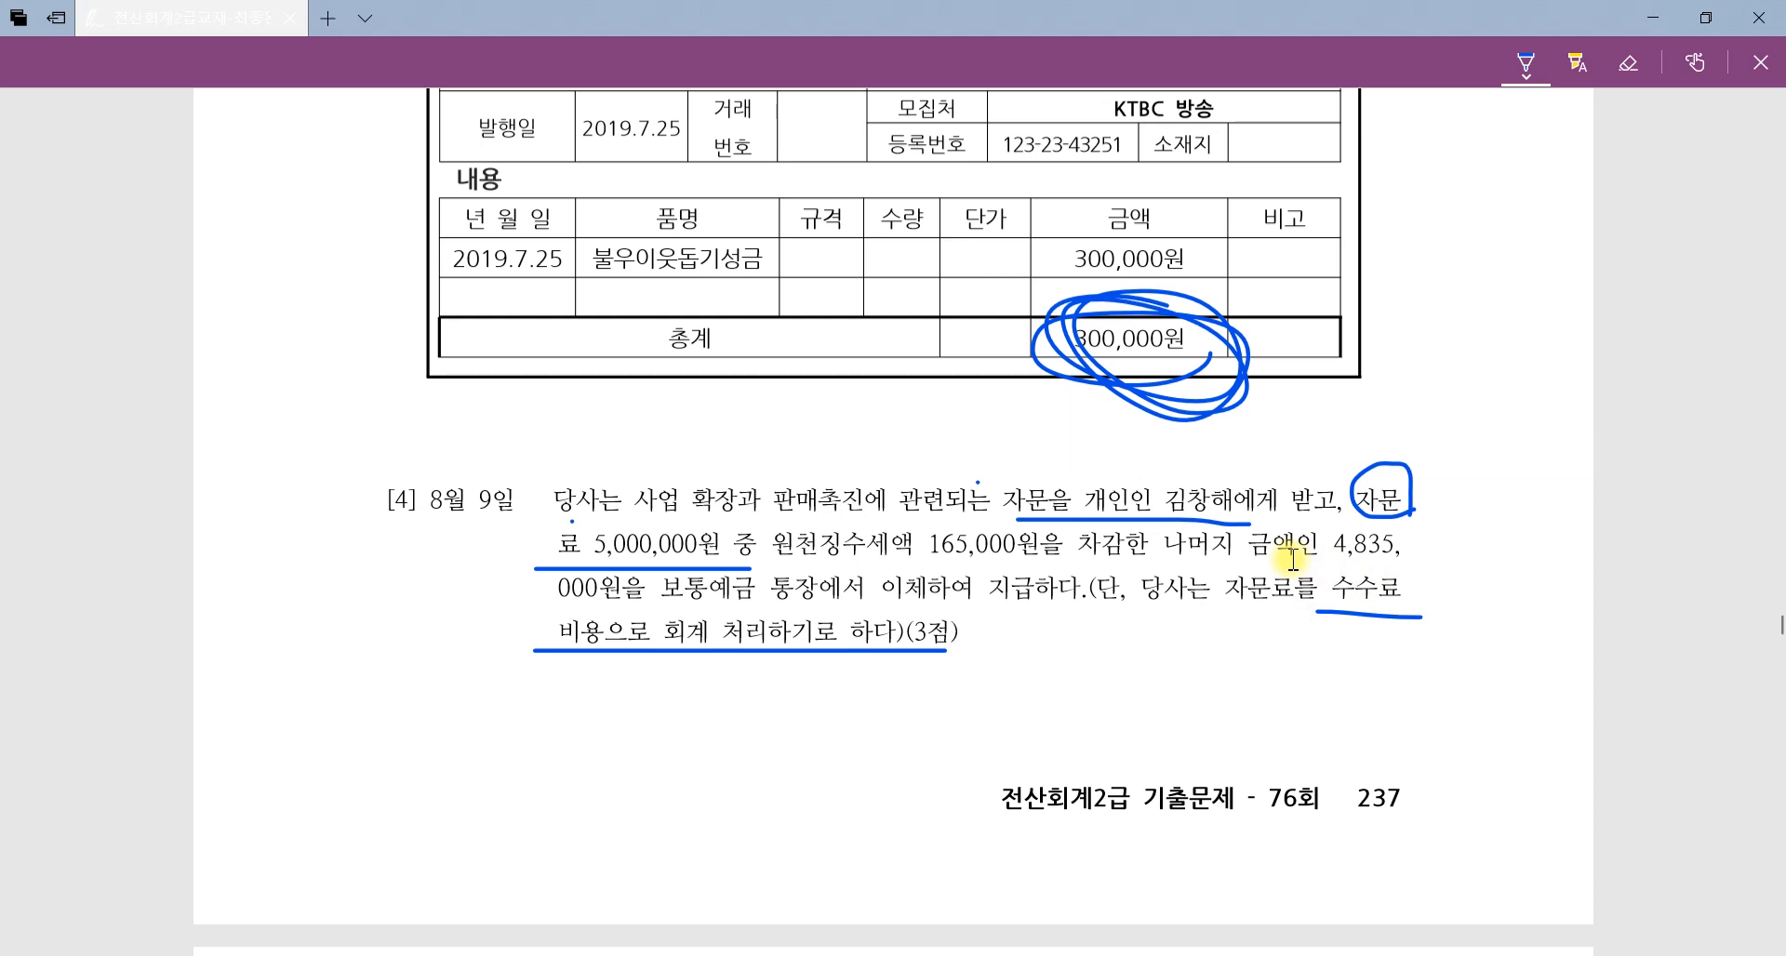
pyautogui.moveTo(778, 559); pyautogui.dragTo(1049, 560)
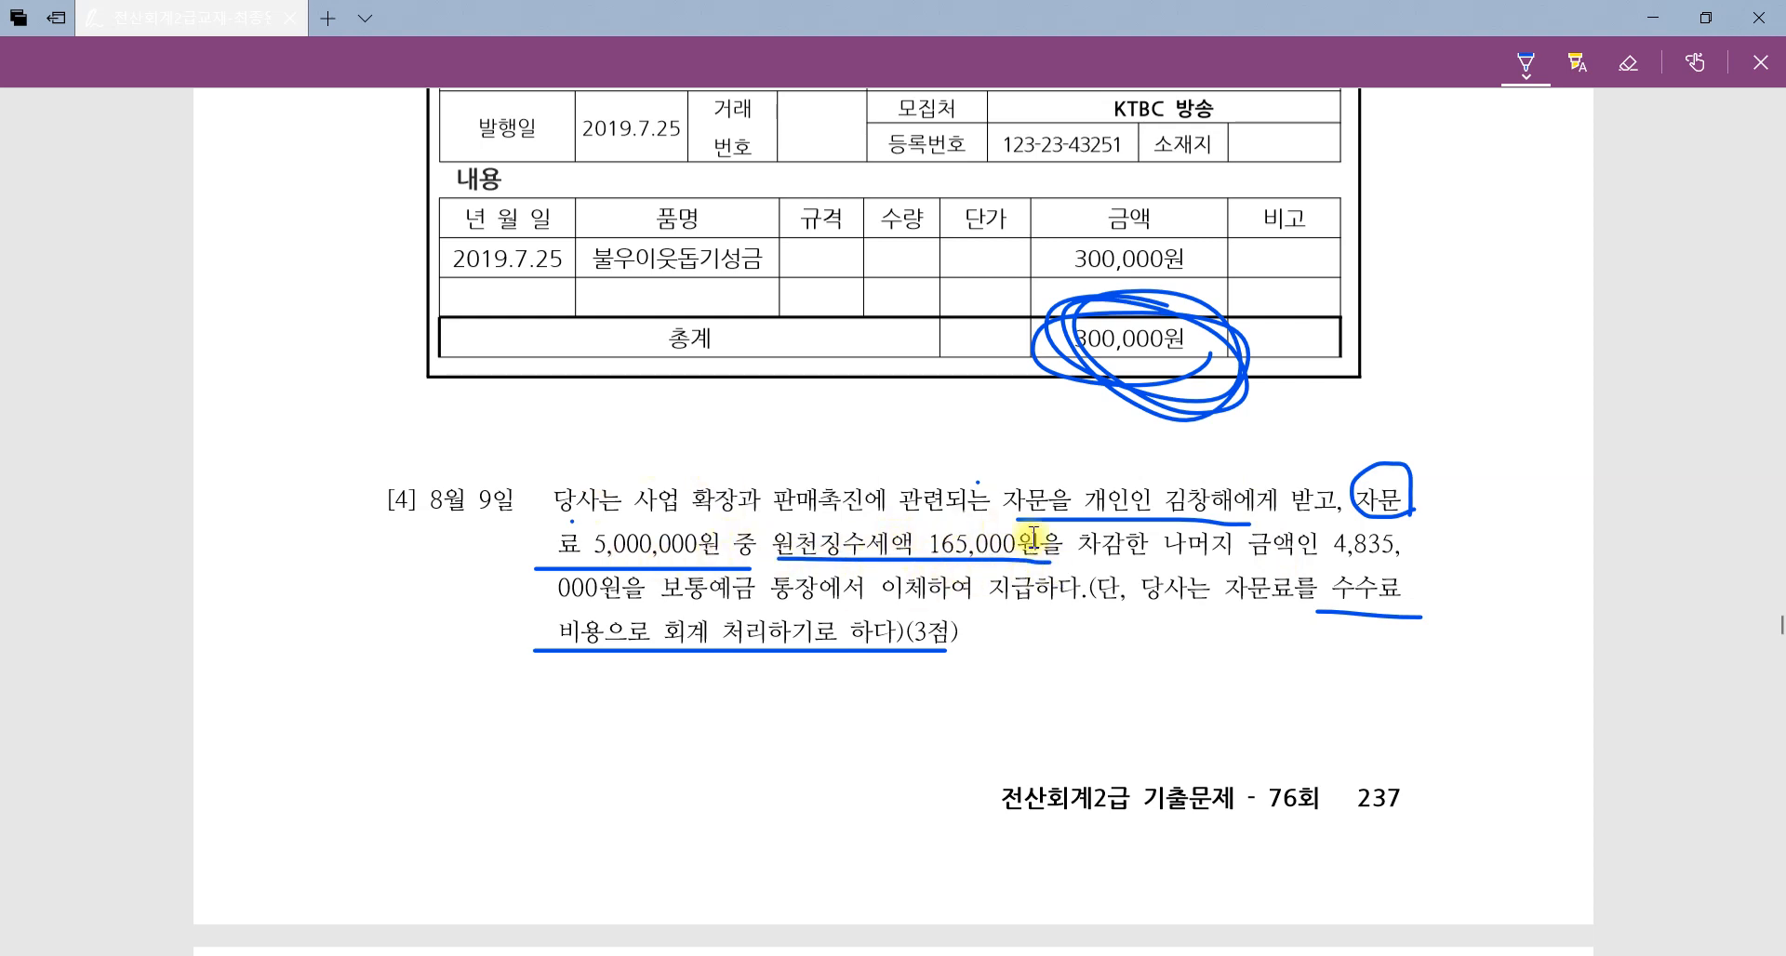
pyautogui.moveTo(1327, 561); pyautogui.dragTo(1423, 562)
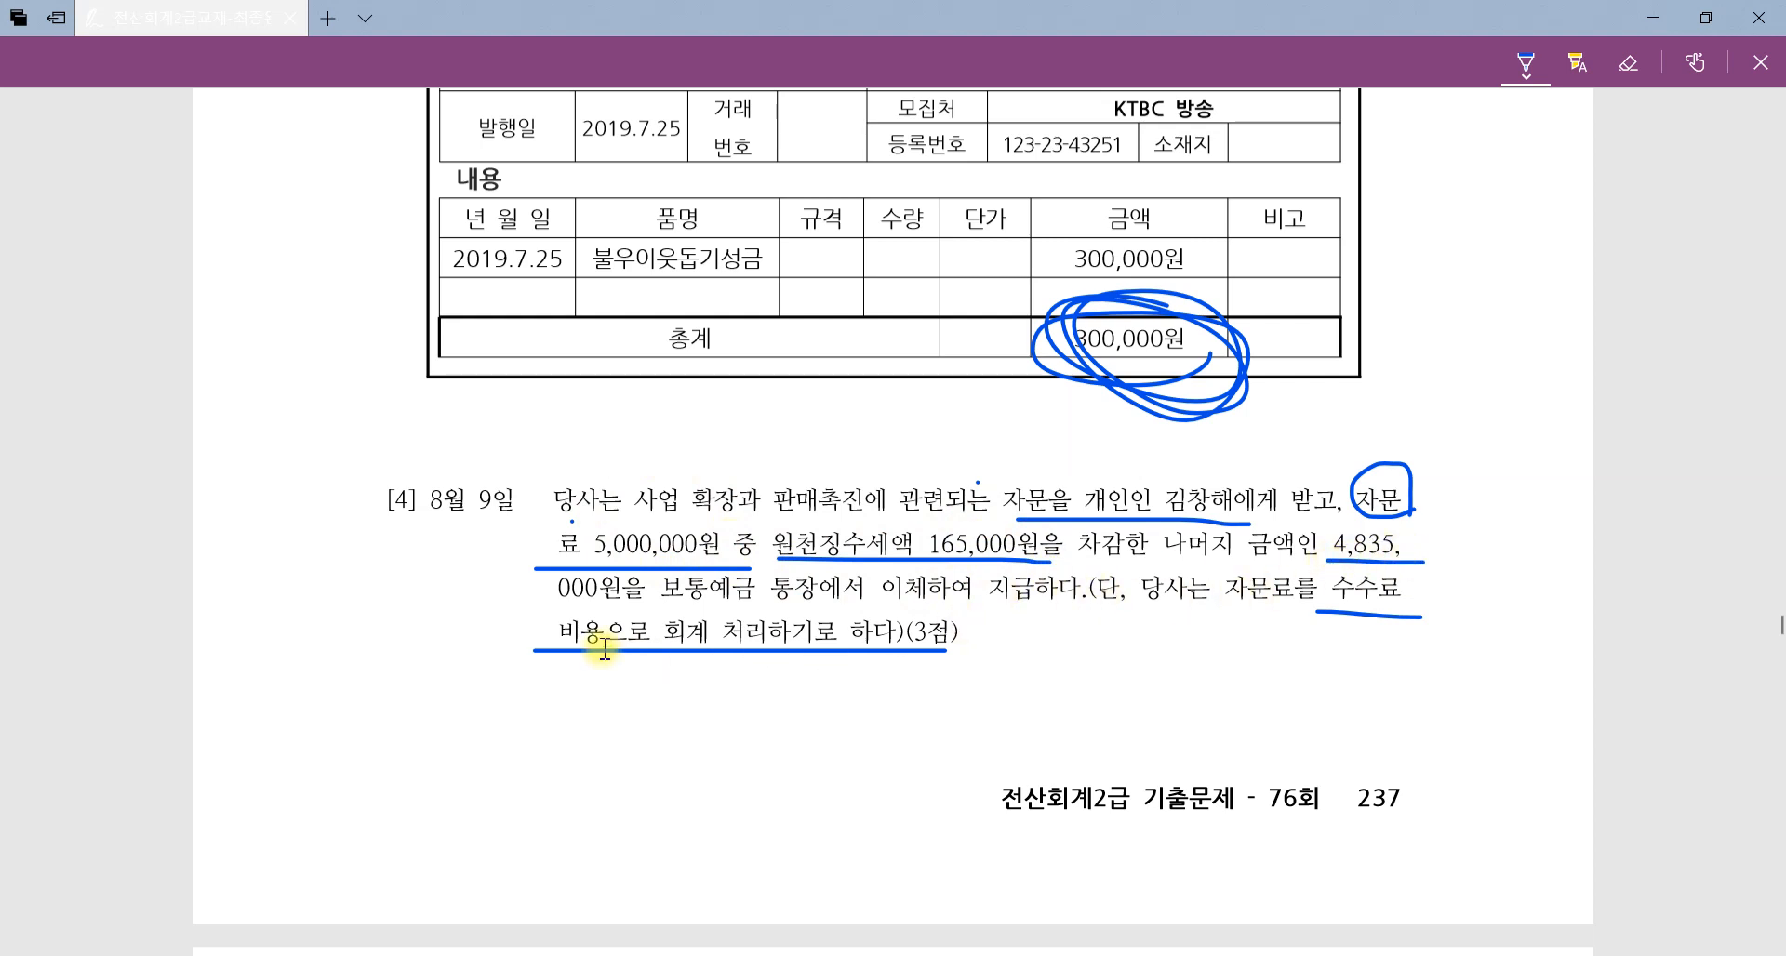
pyautogui.moveTo(537, 596); pyautogui.dragTo(1096, 619)
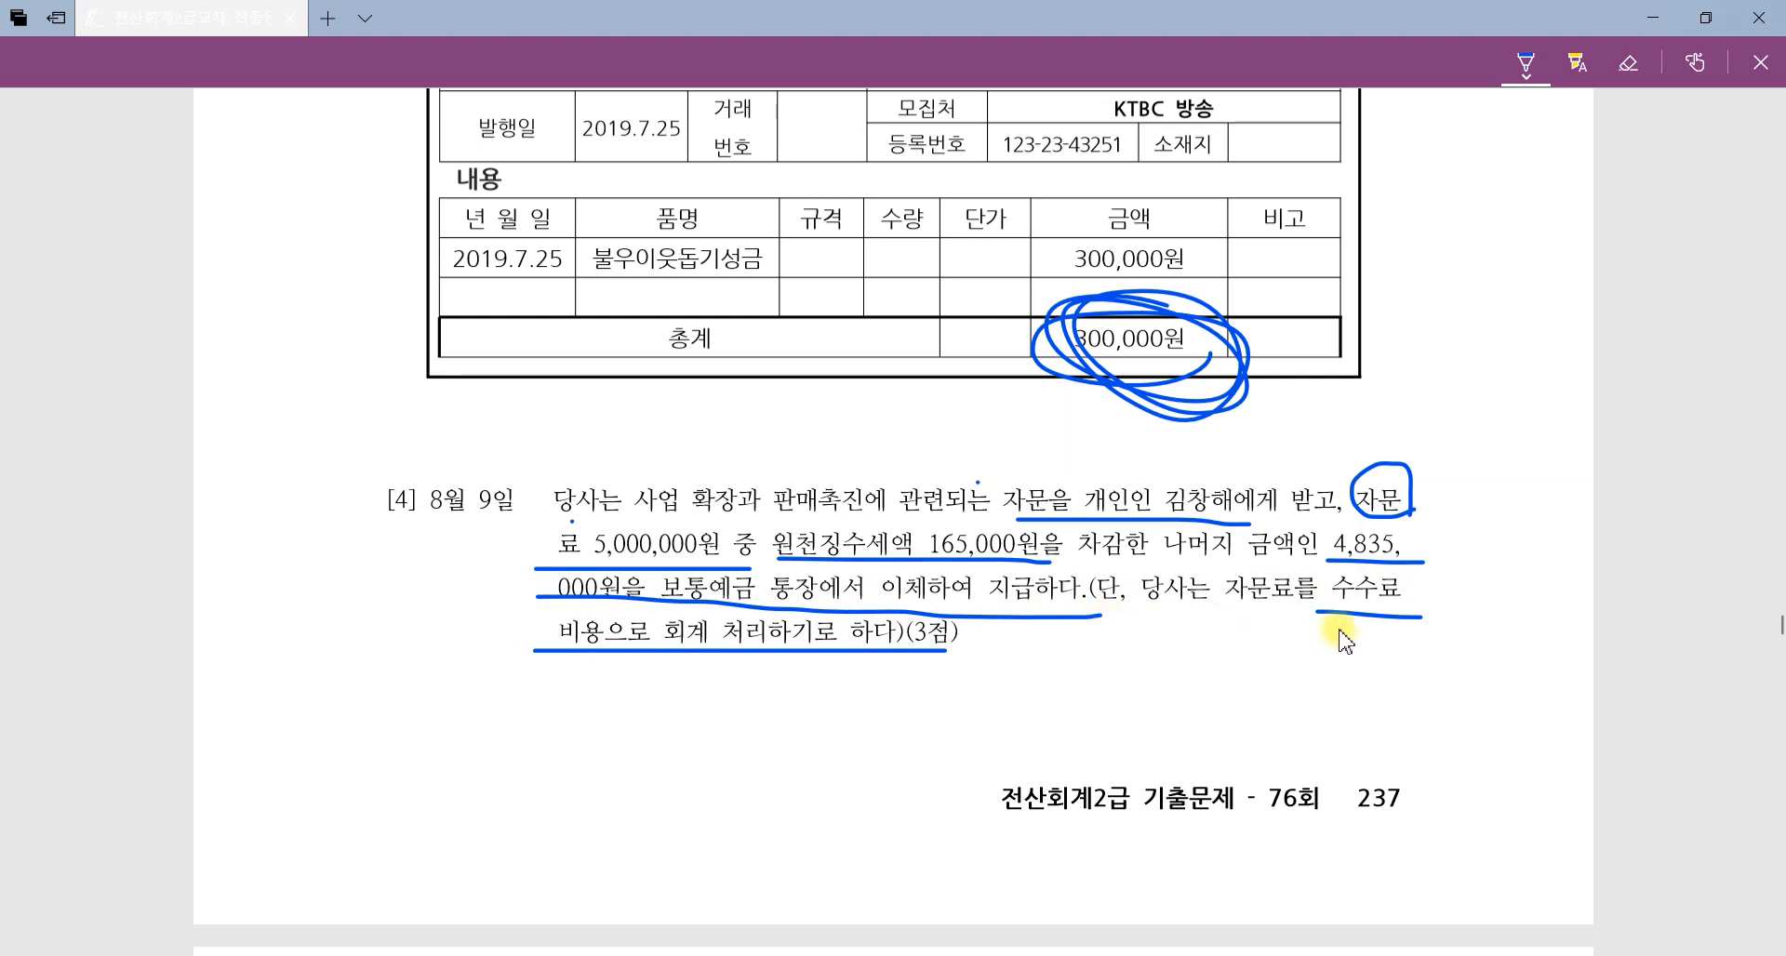
pyautogui.moveTo(1276, 609)
pyautogui.mouseDown()
pyautogui.moveTo(1288, 551)
pyautogui.moveTo(1332, 616)
pyautogui.moveTo(1486, 613)
pyautogui.mouseUp()
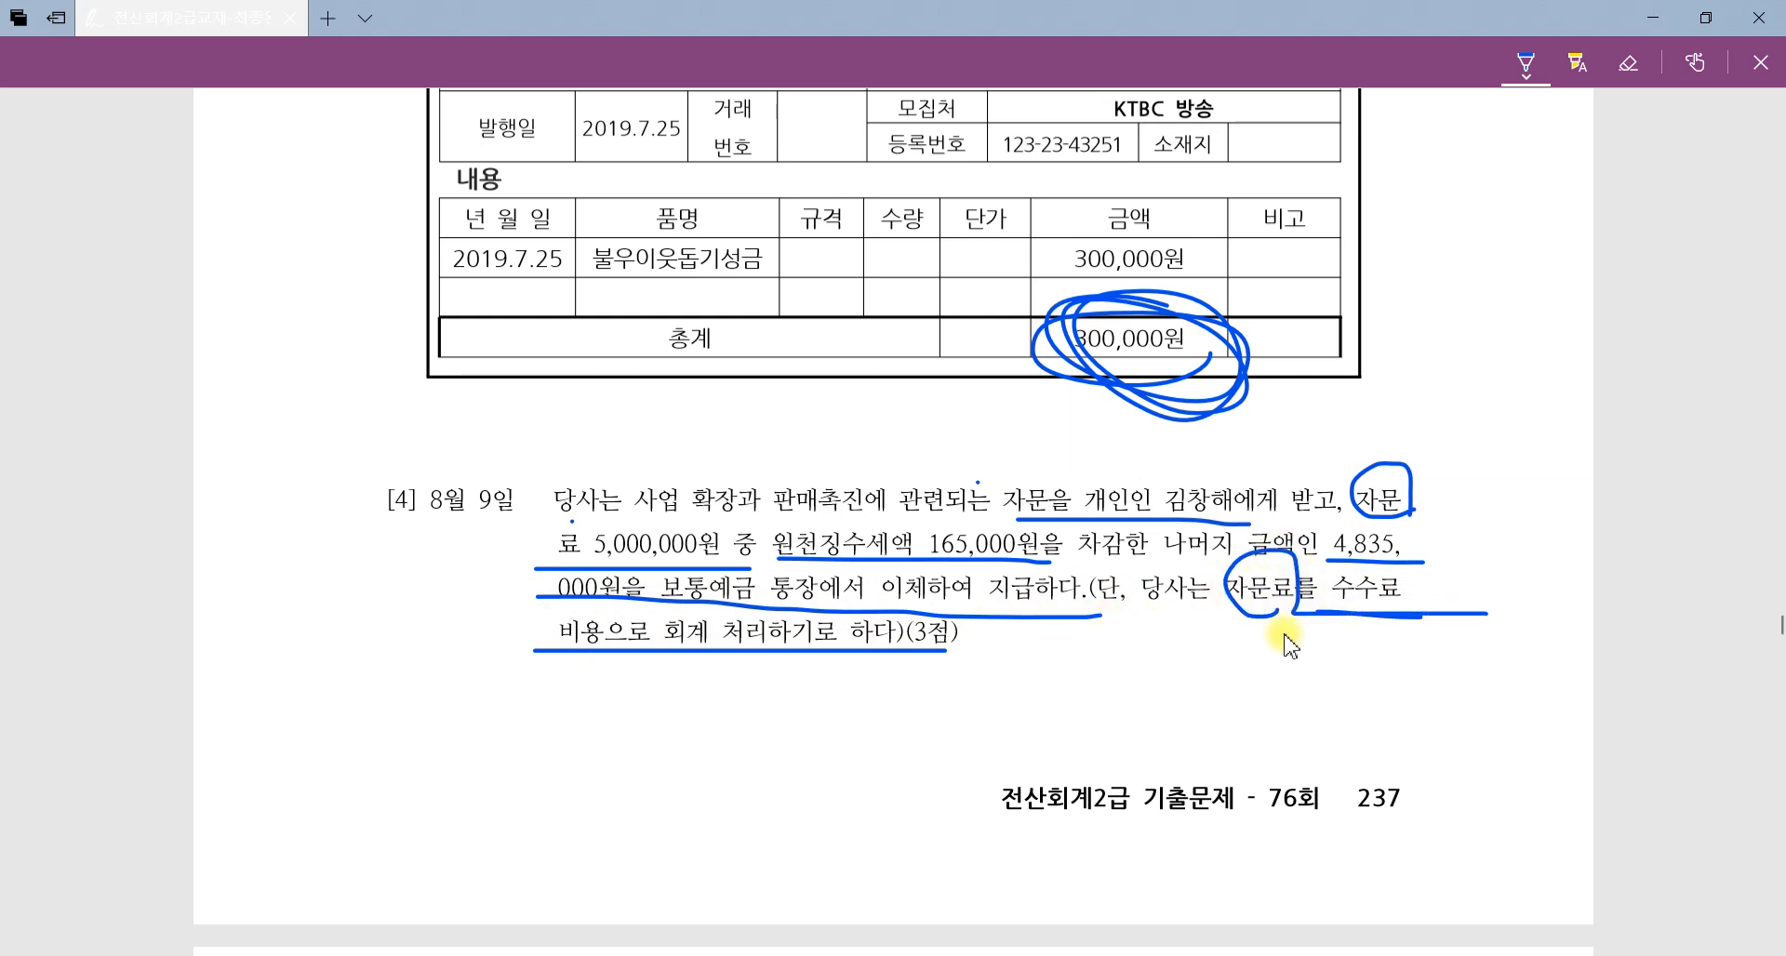
pyautogui.moveTo(532, 651); pyautogui.dragTo(951, 666)
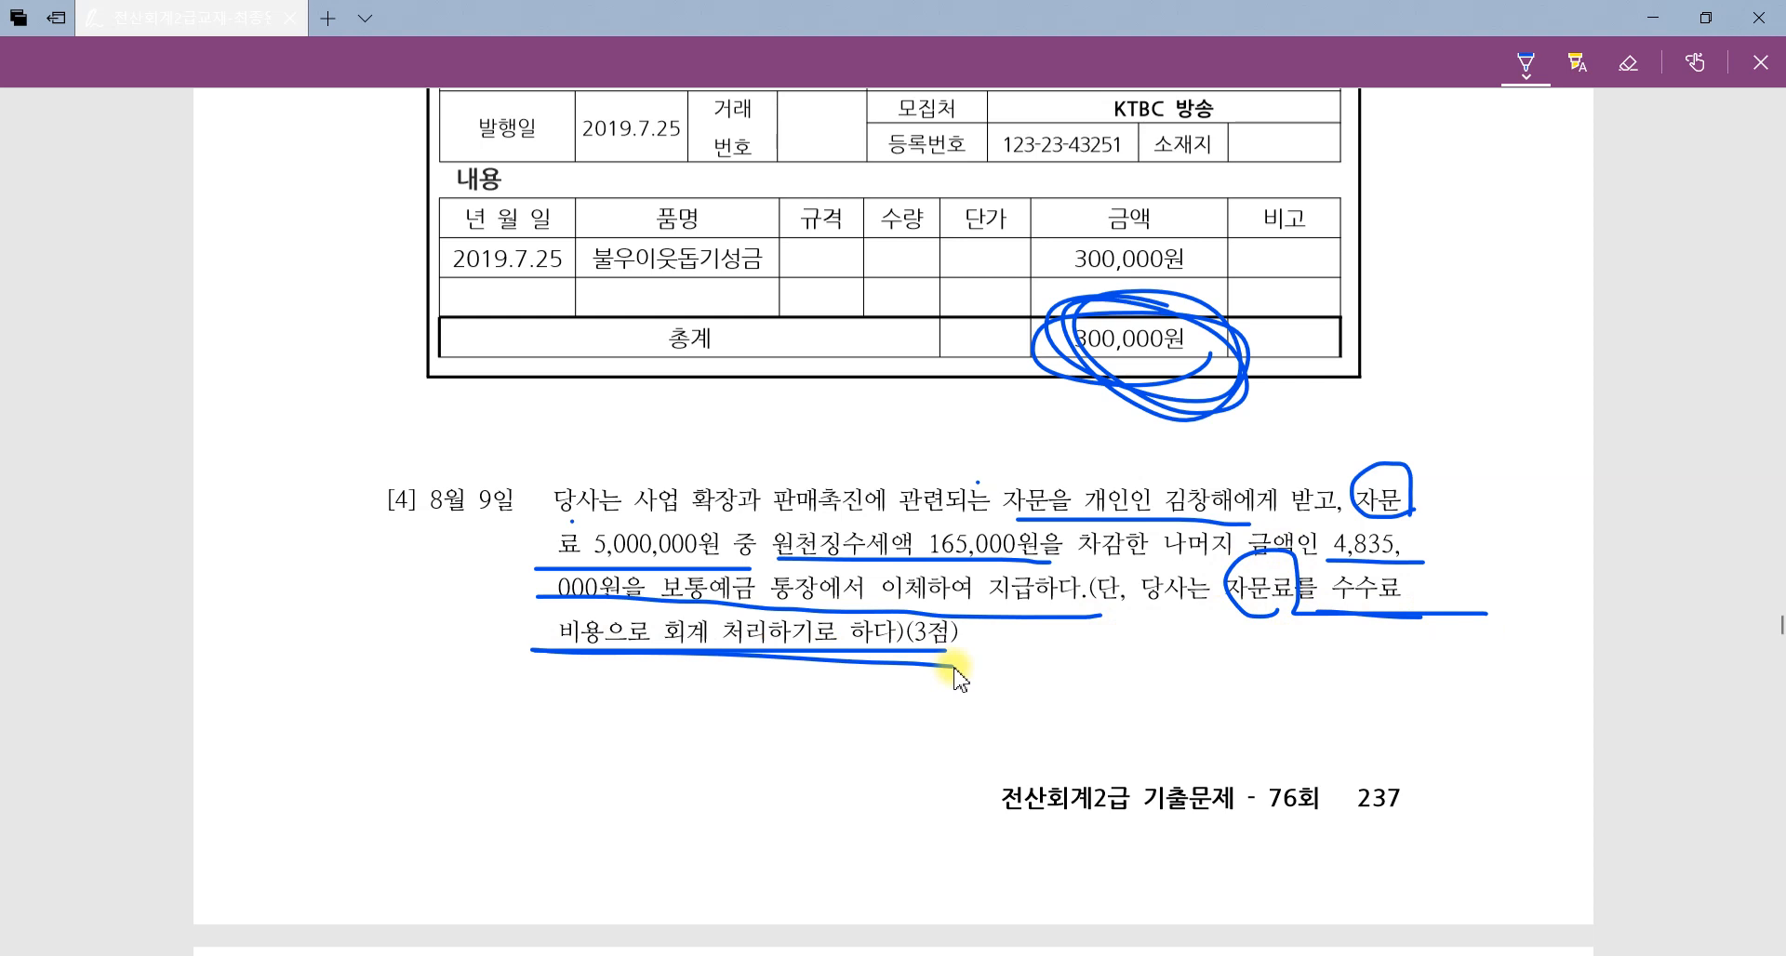
# Return to 일반전표입력 in KcLep with item [4] in view and change the voucher date to August 9.
pyautogui.scroll(3, 958, 679)
pyautogui.hotkey('alt', 'Tab')
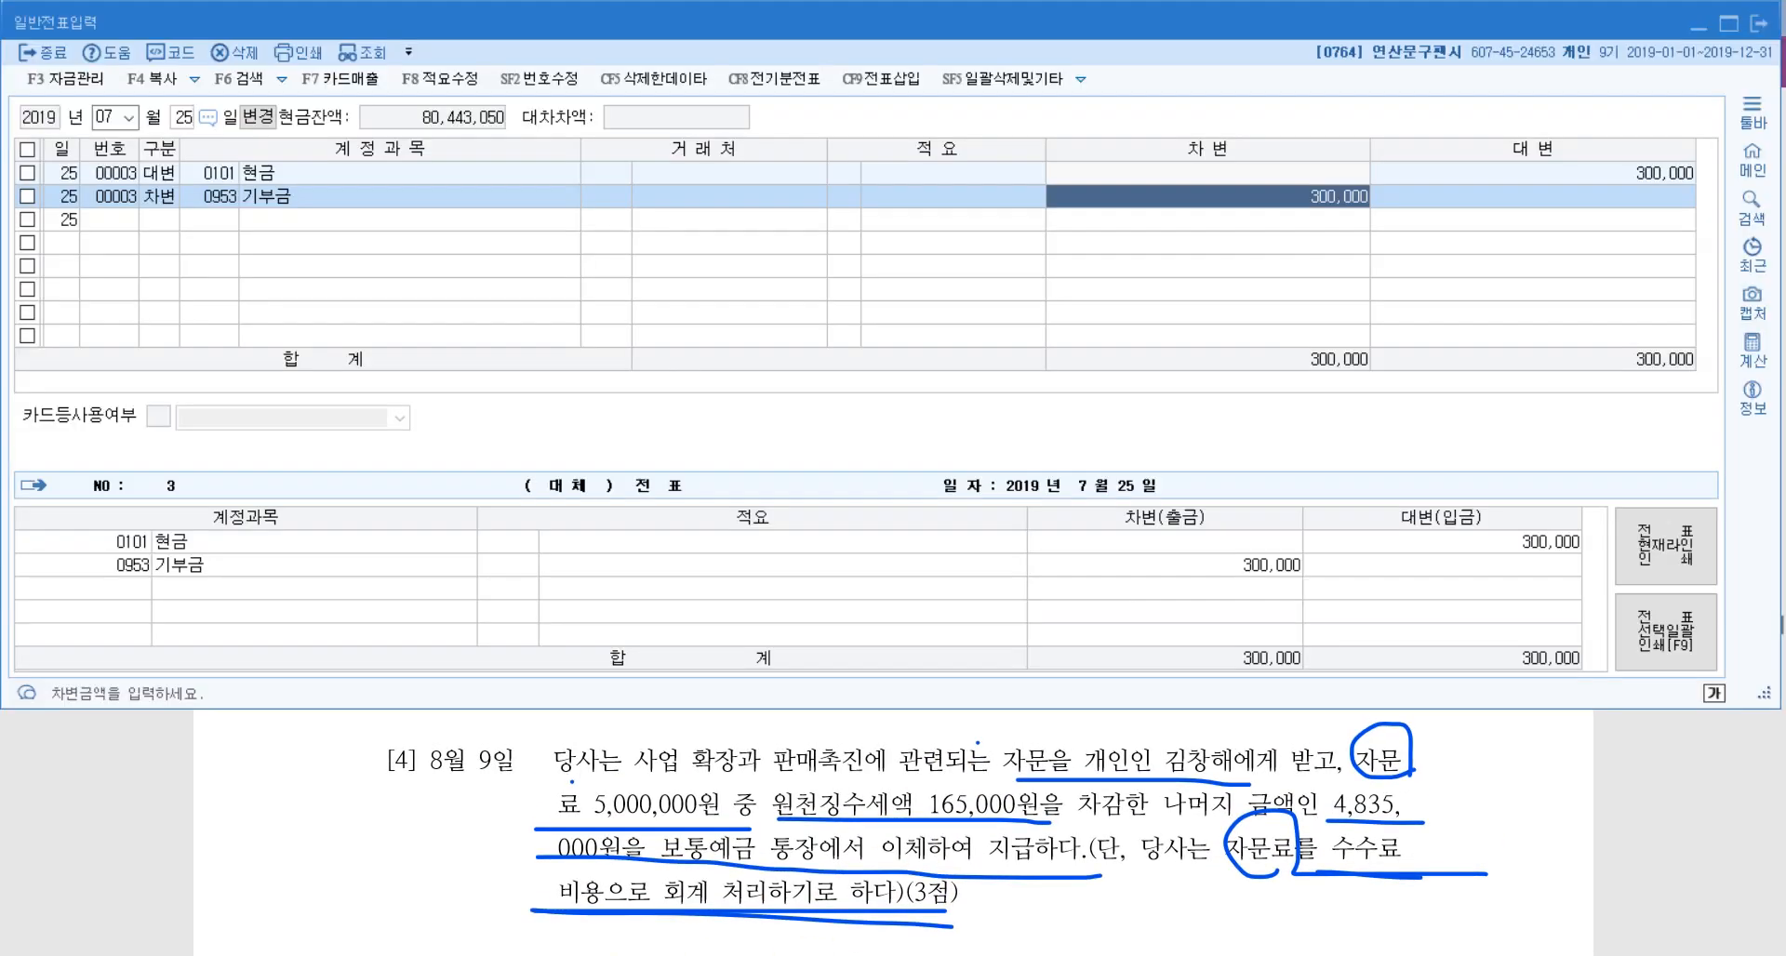
pyautogui.press('Escape')
pyautogui.press('Escape')
pyautogui.write('8')
pyautogui.press('Return')
pyautogui.write('9')
pyautogui.press('Return')
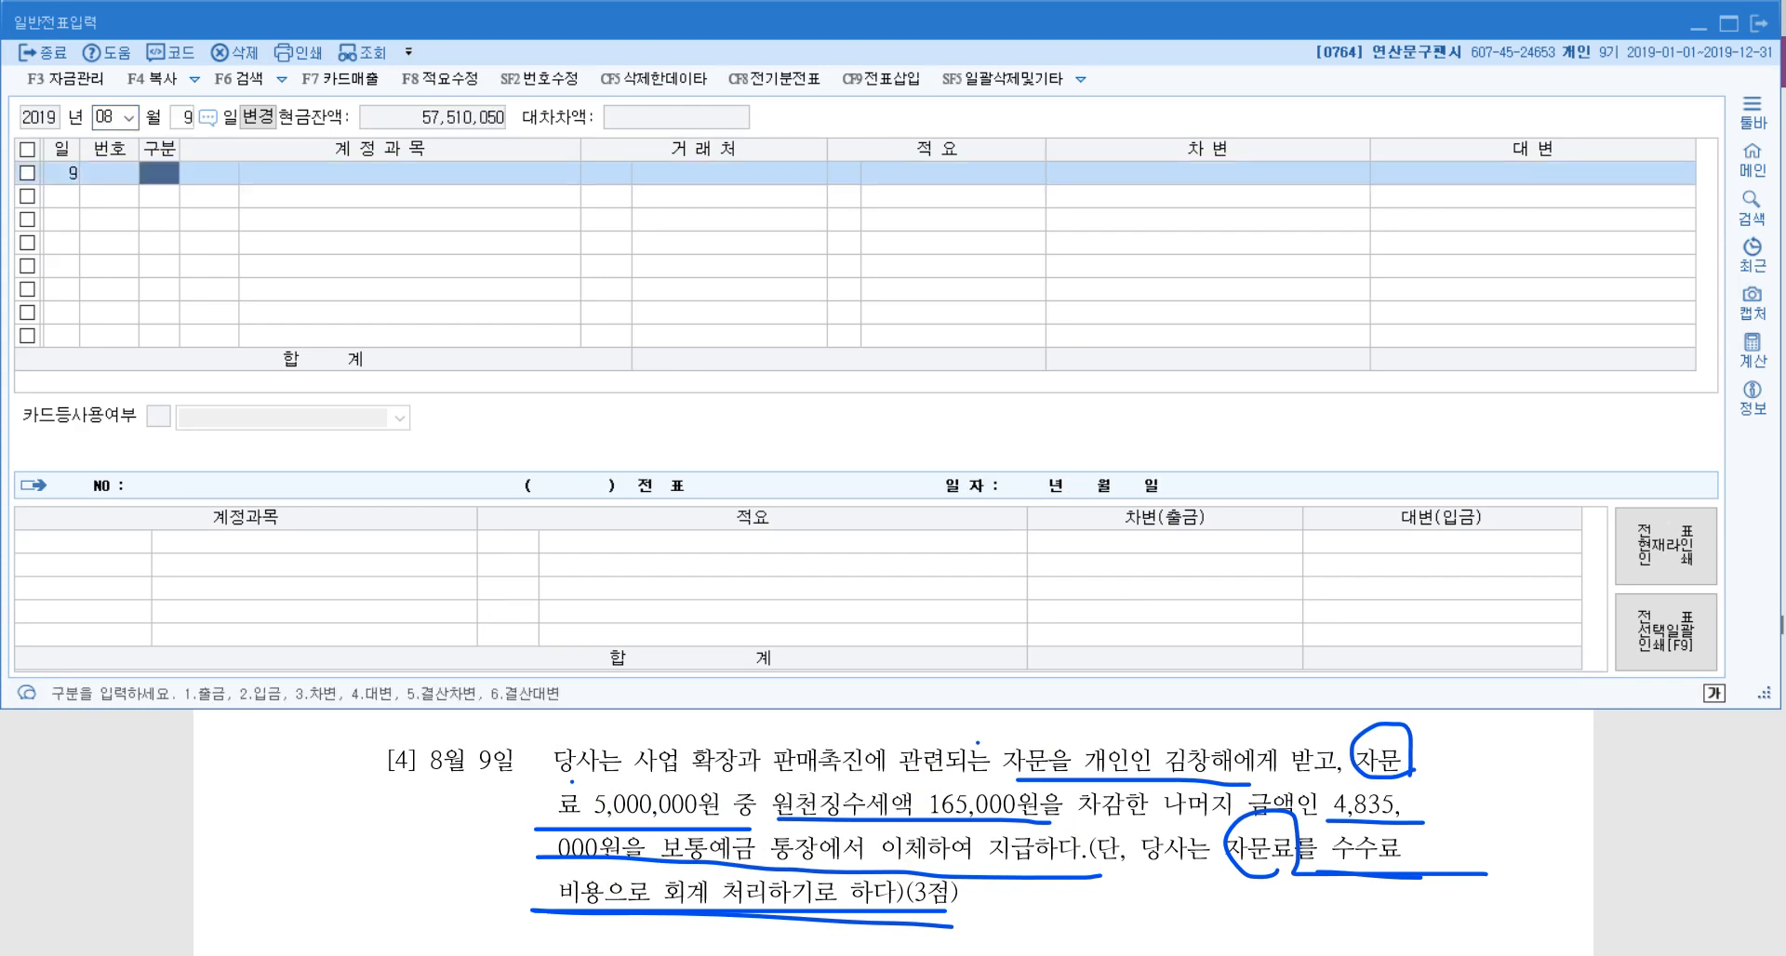
# Enter a 차변 line for the 판매관리비 account 수수료비용 (0831) with the amount 5,000,000 in the August 9 voucher.
pyautogui.write('3')
pyautogui.press('Return')
pyautogui.write('수수')
pyautogui.press('Return')
pyautogui.press('Down')
pyautogui.press('Down')
pyautogui.write('료비용')
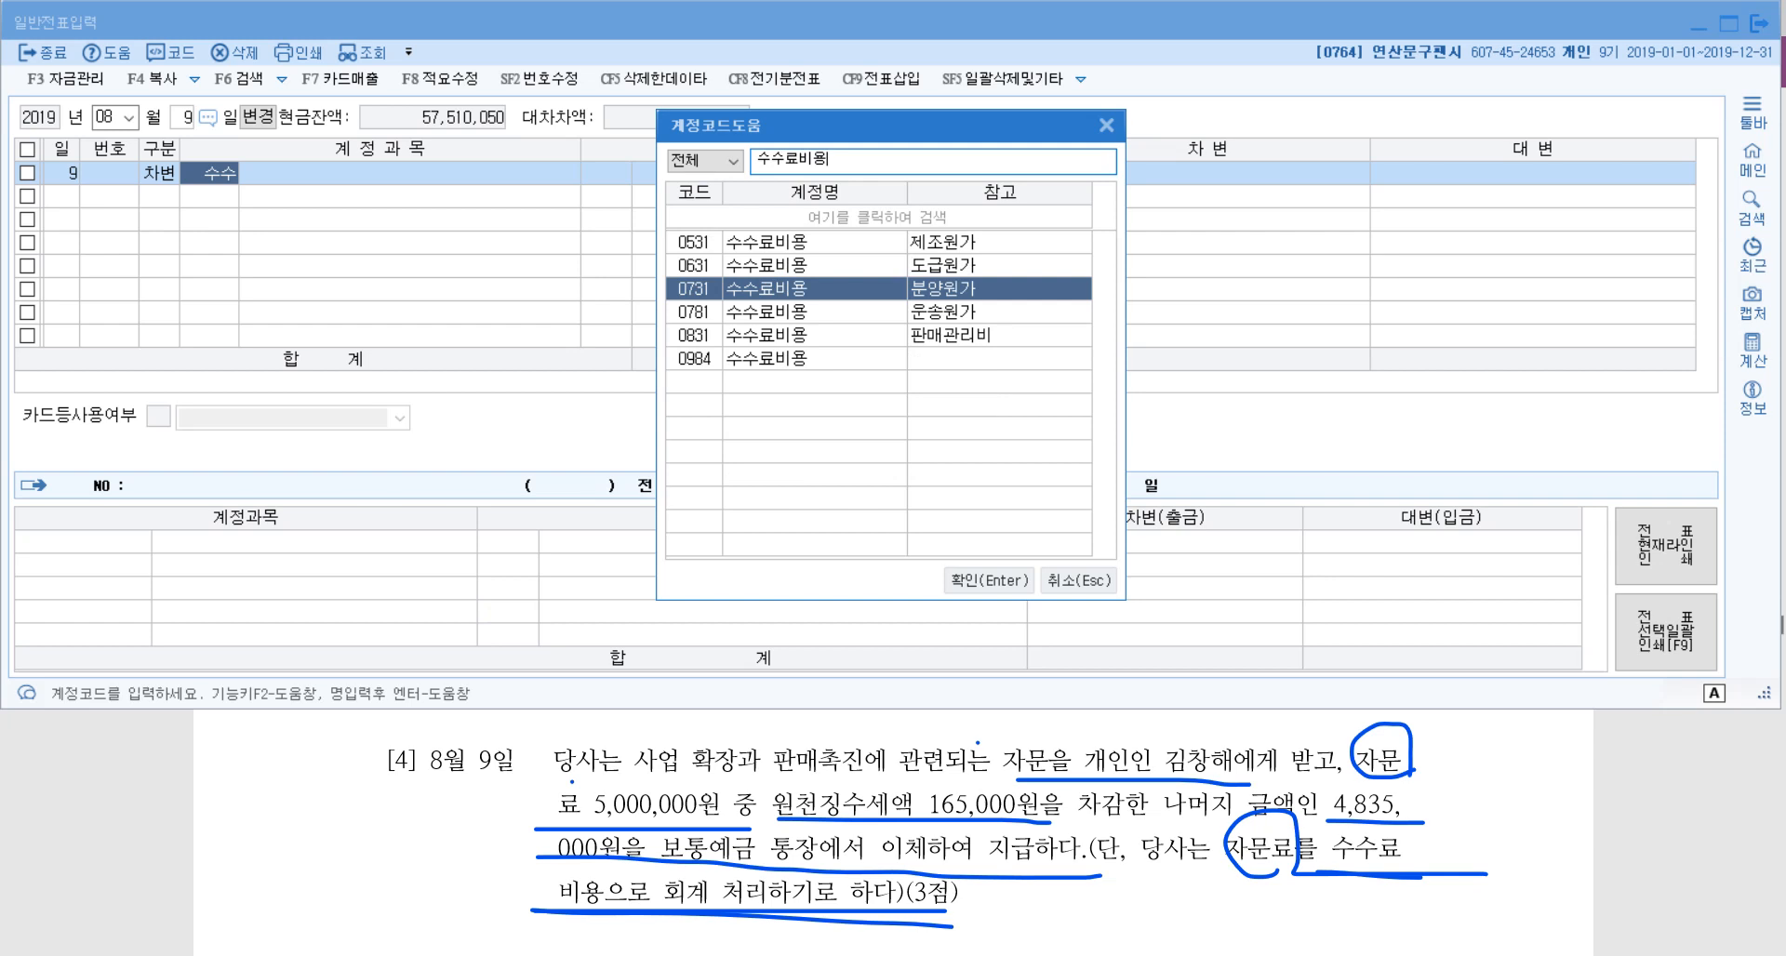
pyautogui.press('Down')
pyautogui.press('Down')
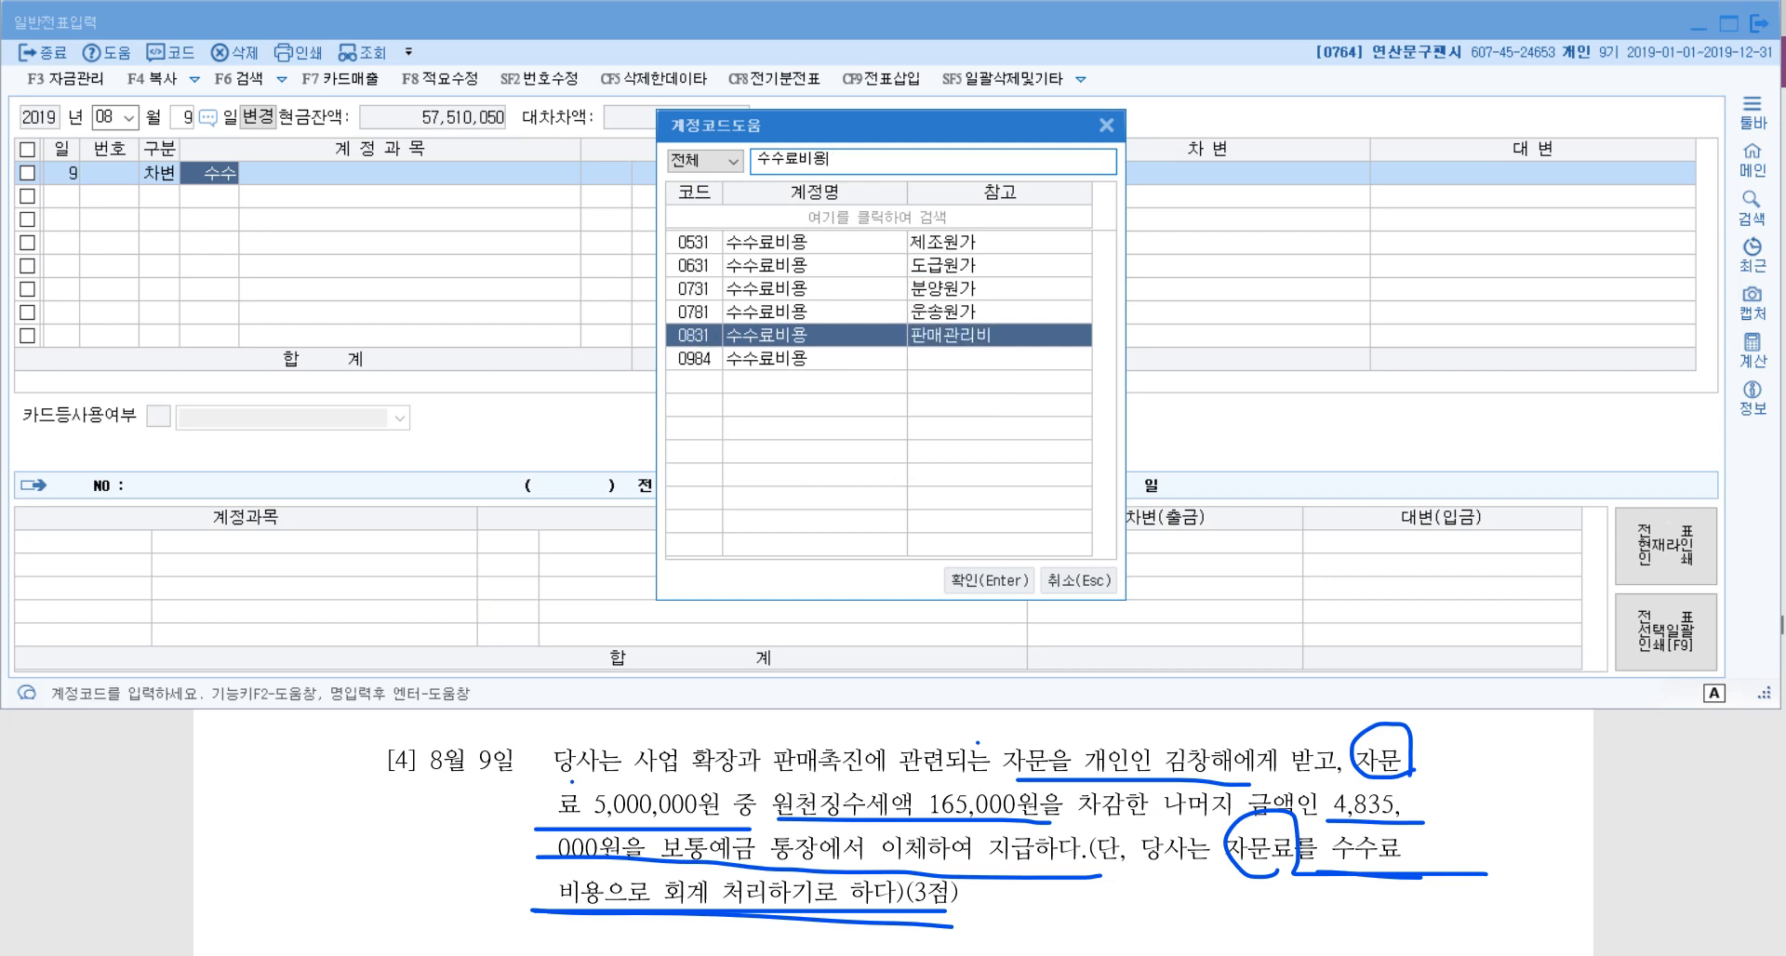
pyautogui.press('Return')
pyautogui.press('Return')
pyautogui.press('Return')
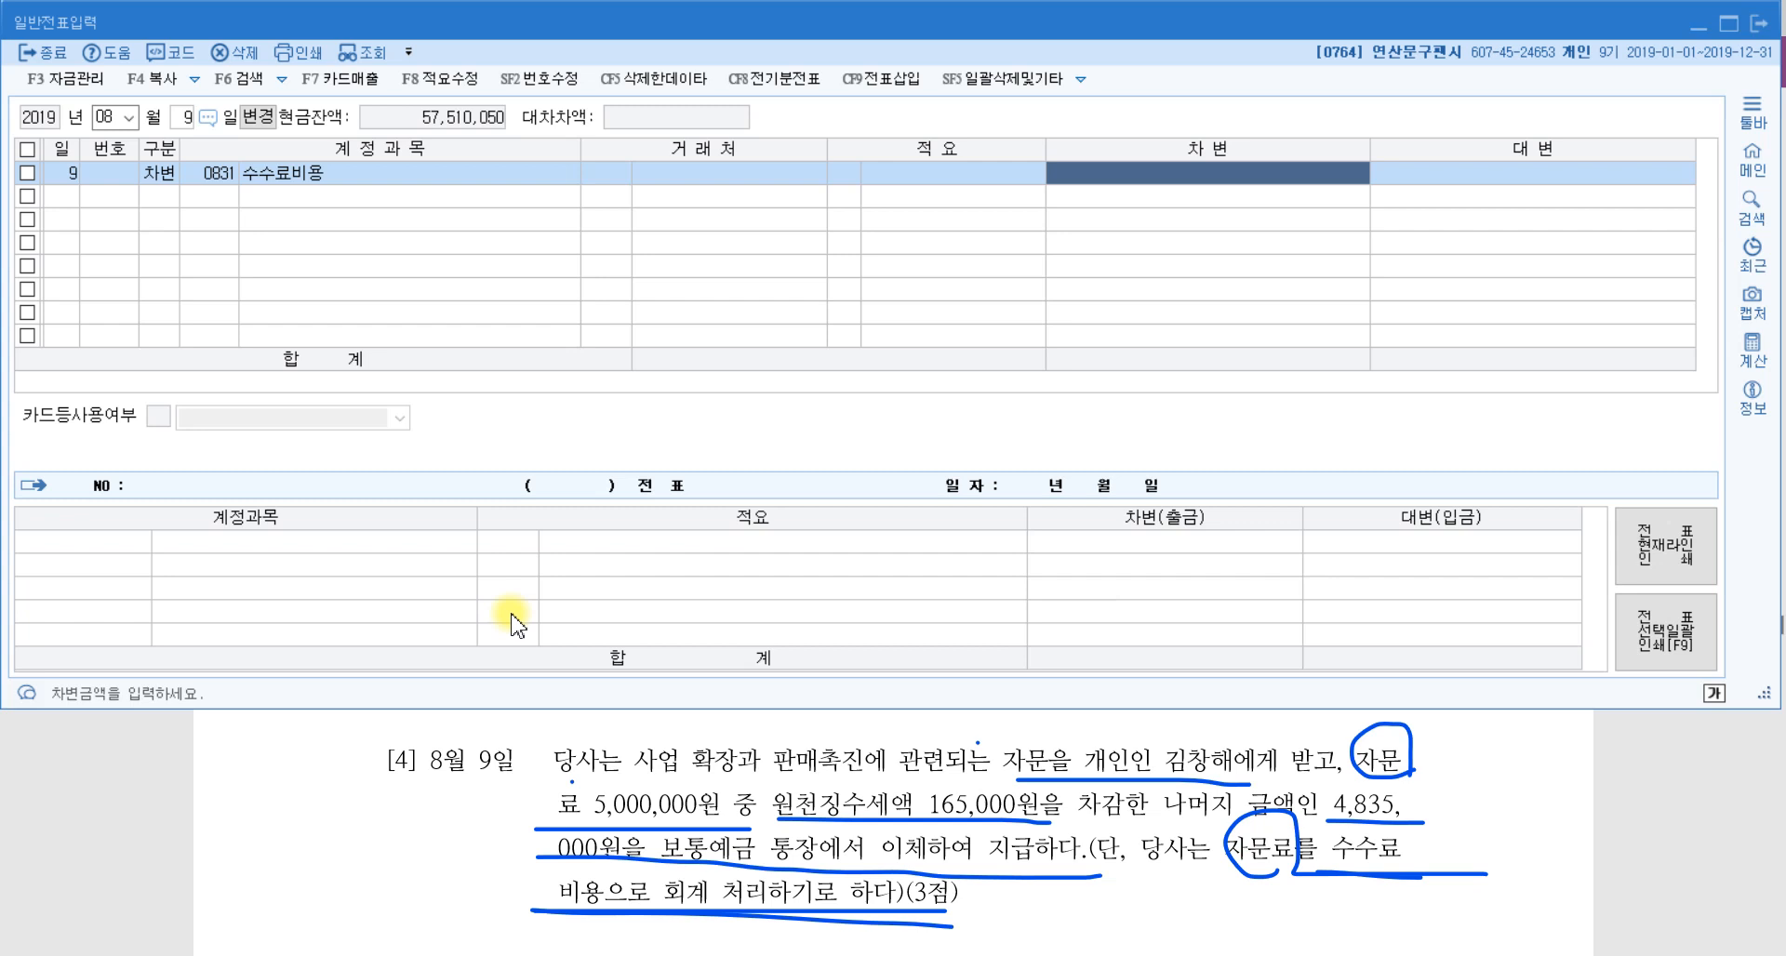
pyautogui.write('5000000')
pyautogui.press('Return')
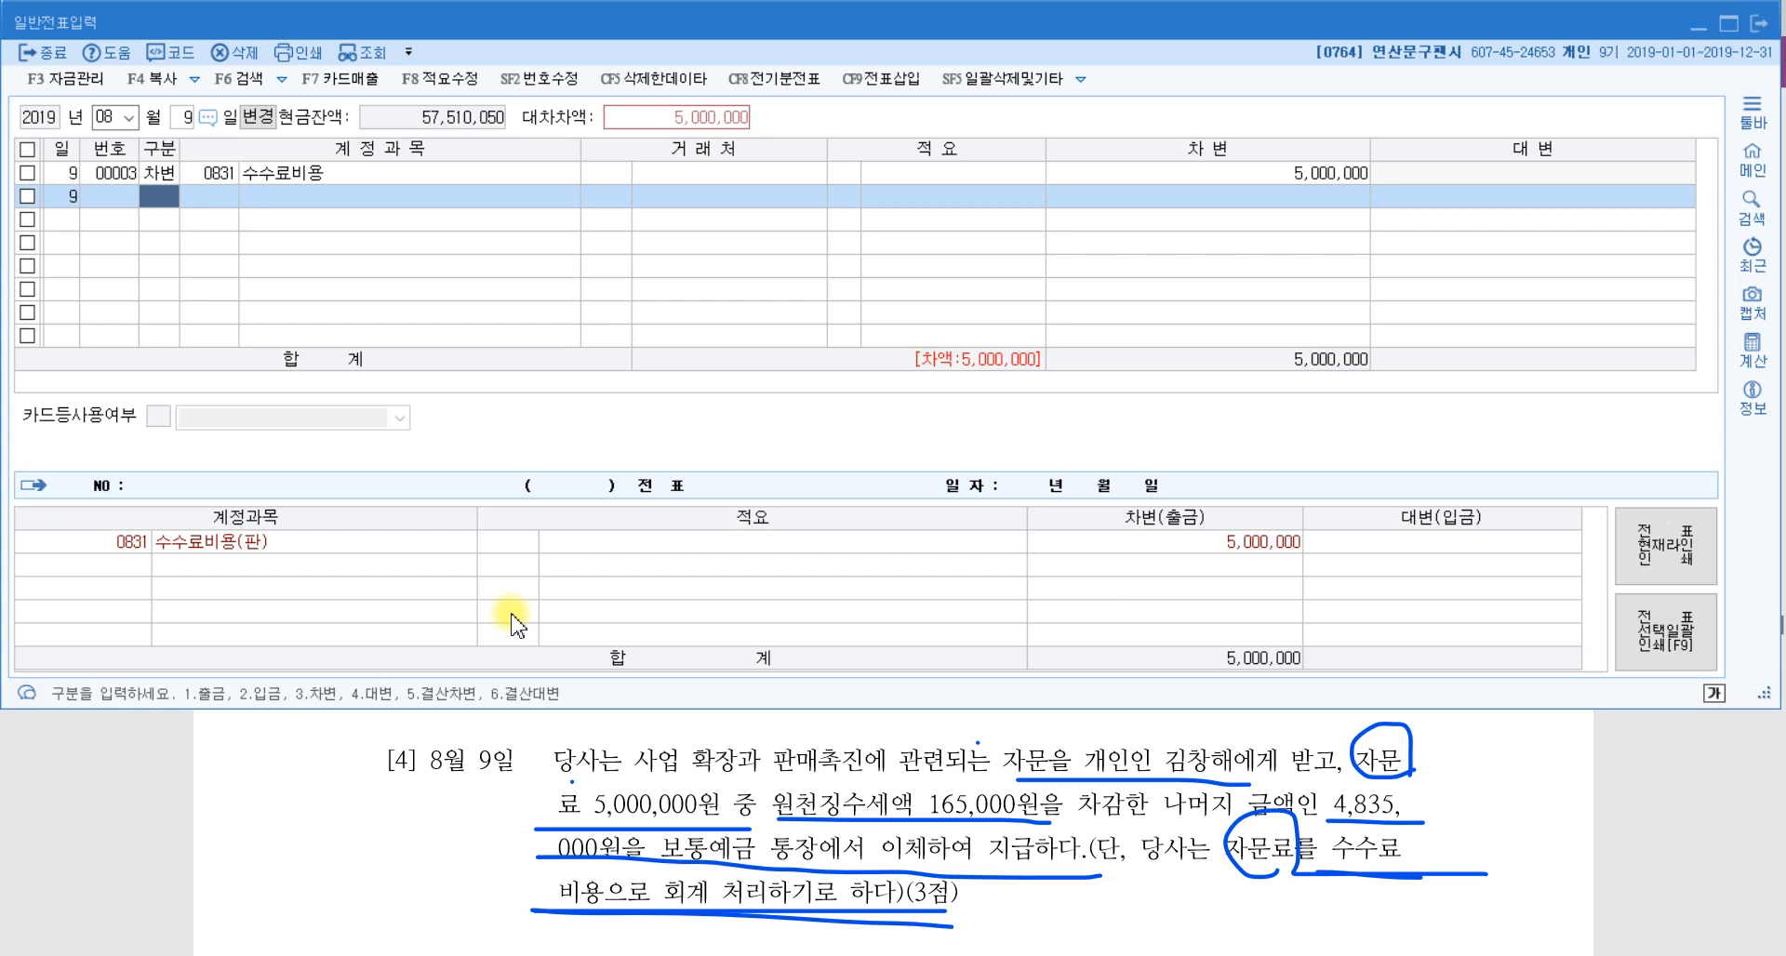
# Add a 대변 line for 예수금 (0254) with the amount 165,000 to the August 9 voucher.
pyautogui.write('4예수')
pyautogui.press('Return')
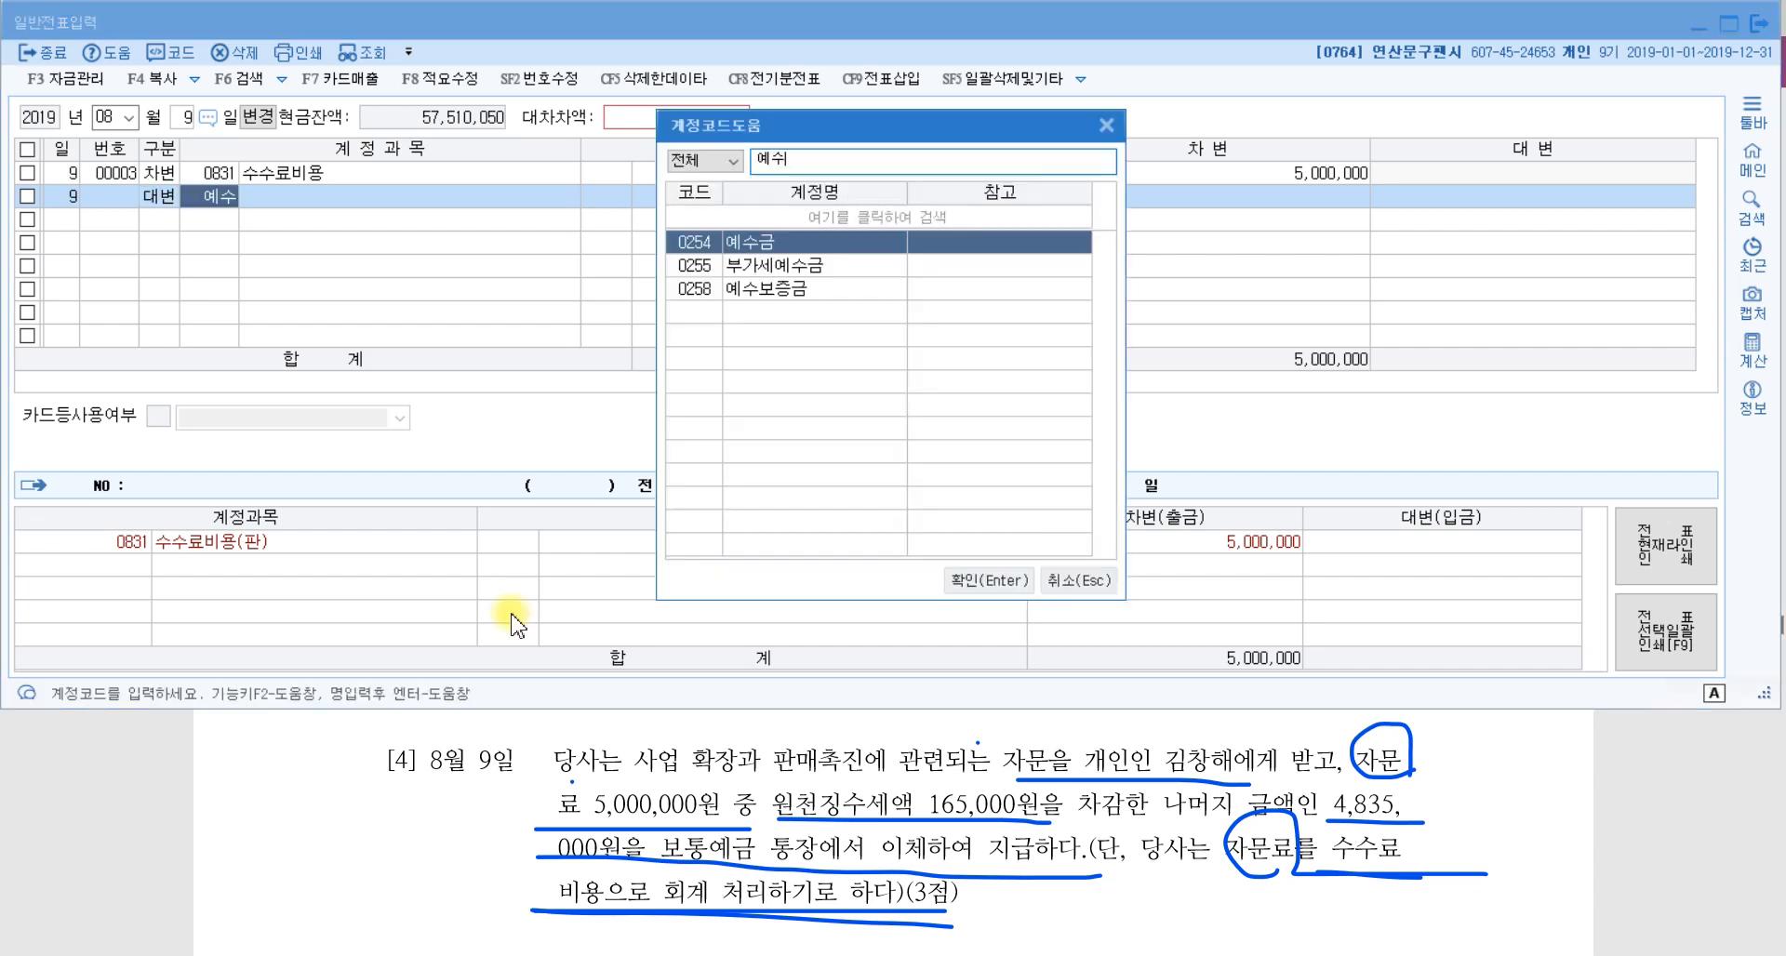
pyautogui.press('Return')
pyautogui.press('Return')
pyautogui.press('Return')
pyautogui.press('Return')
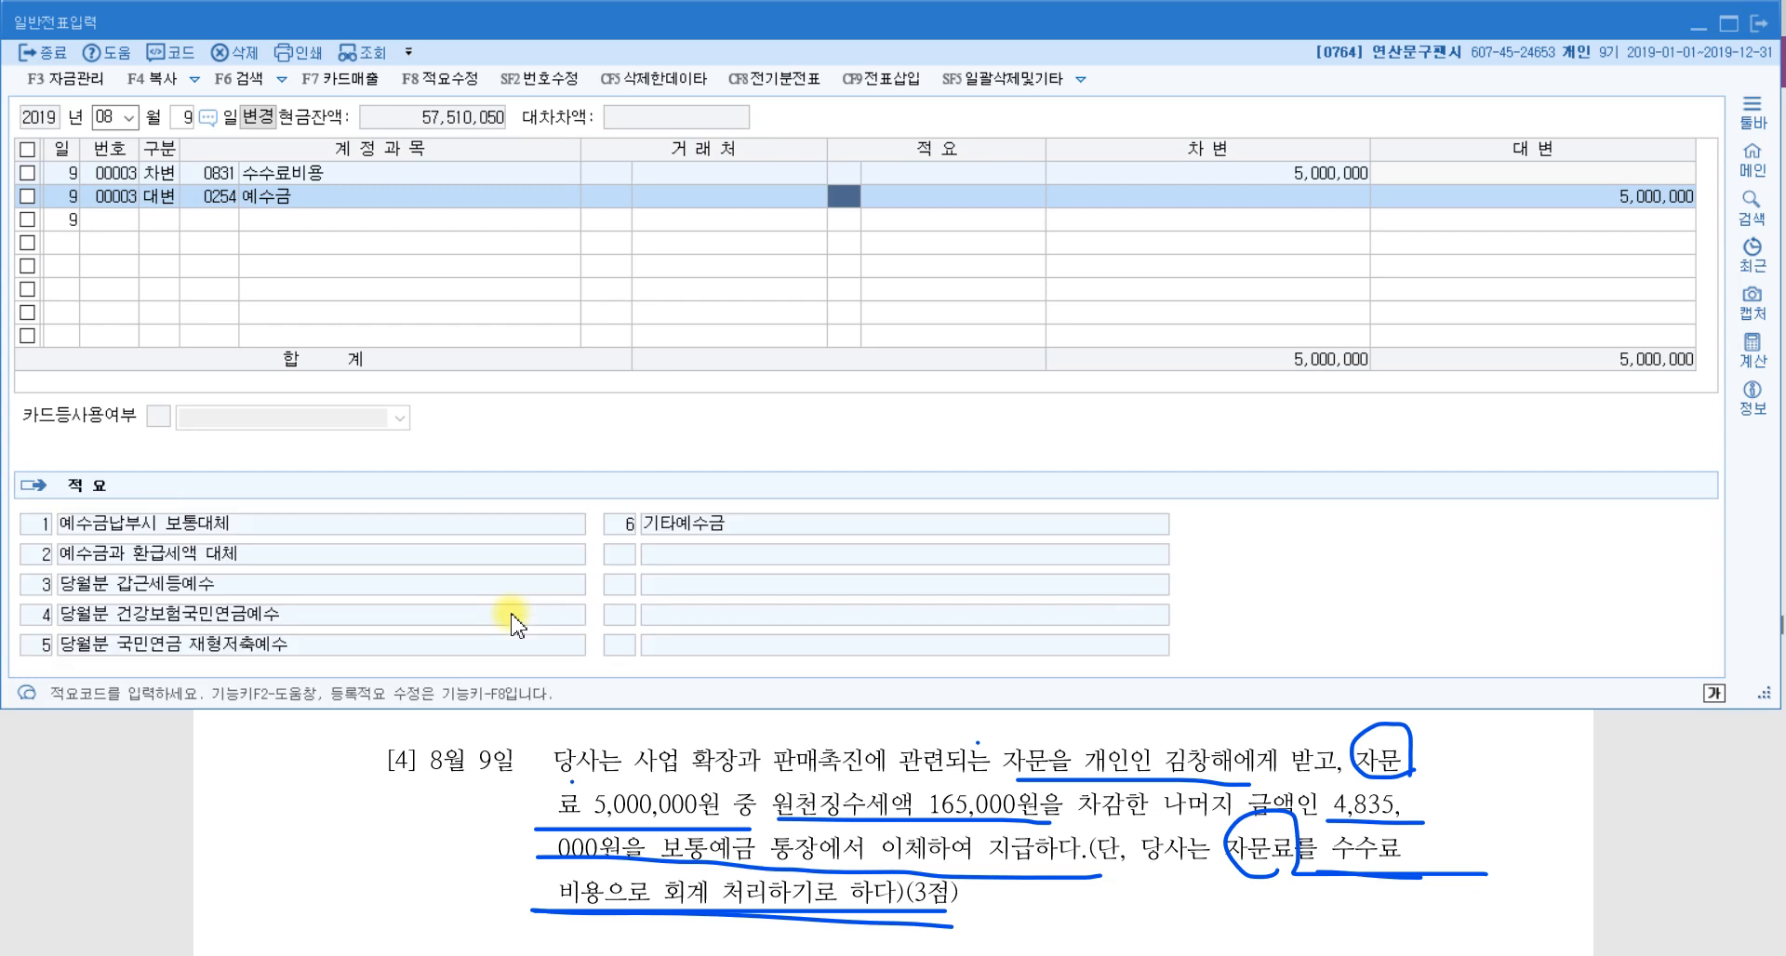
pyautogui.write('165000')
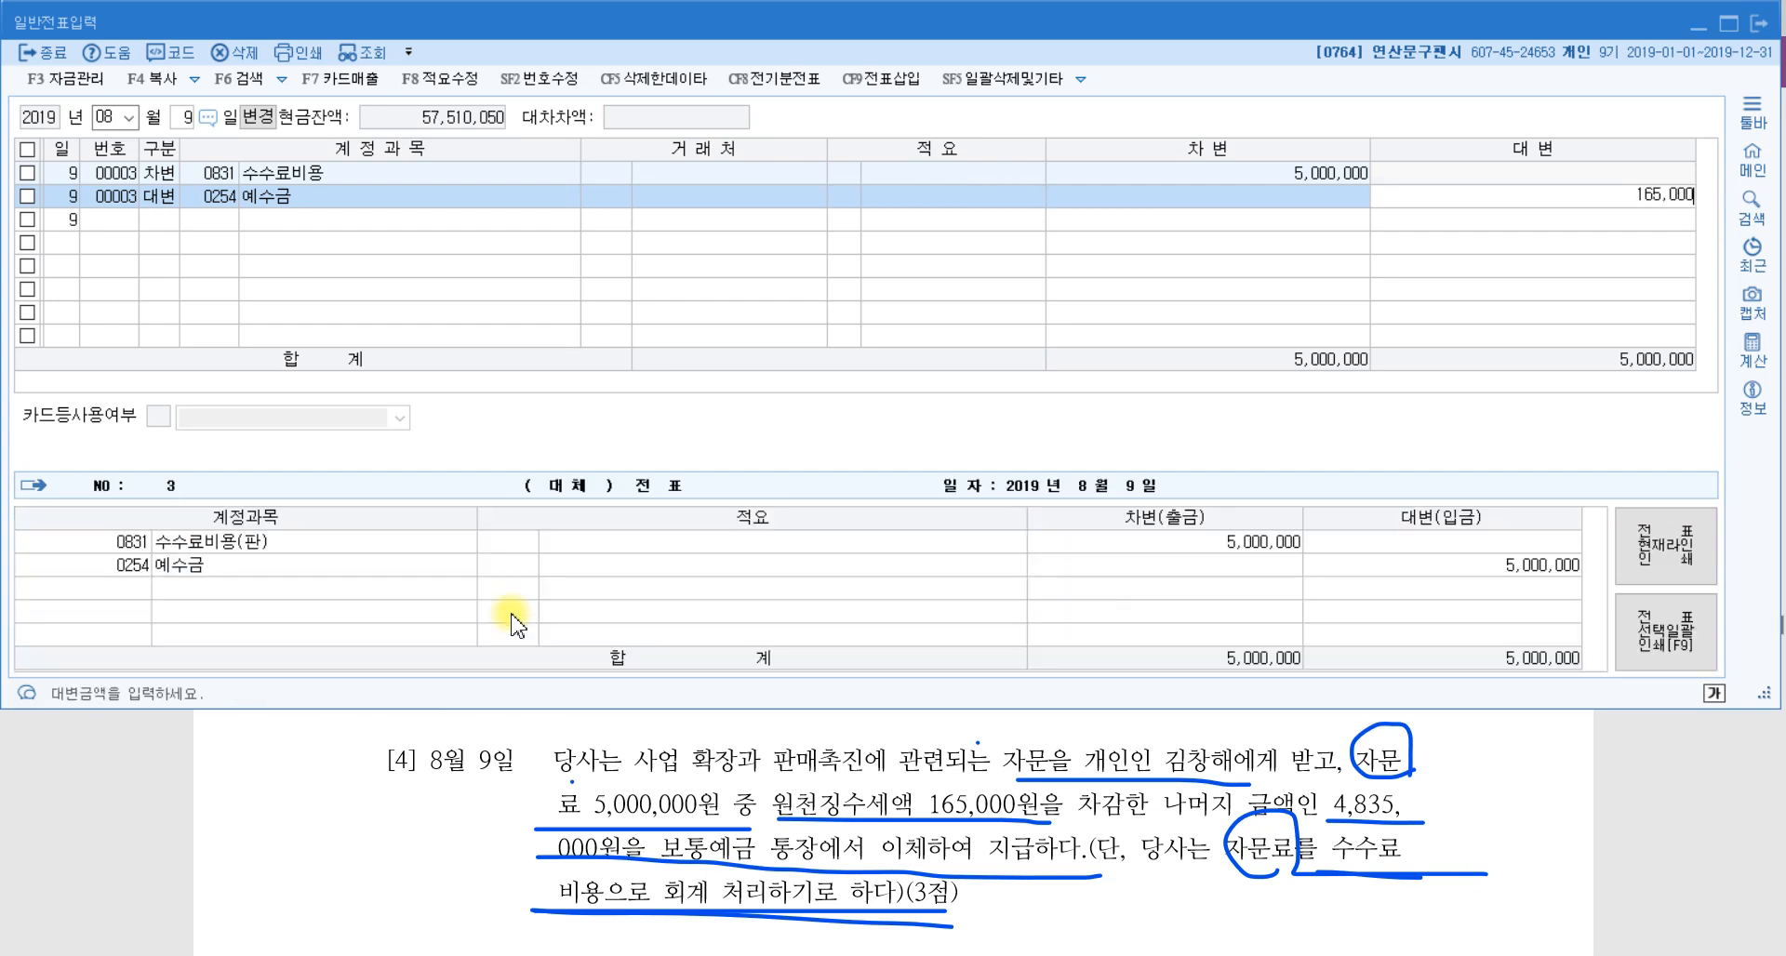
pyautogui.press('Return')
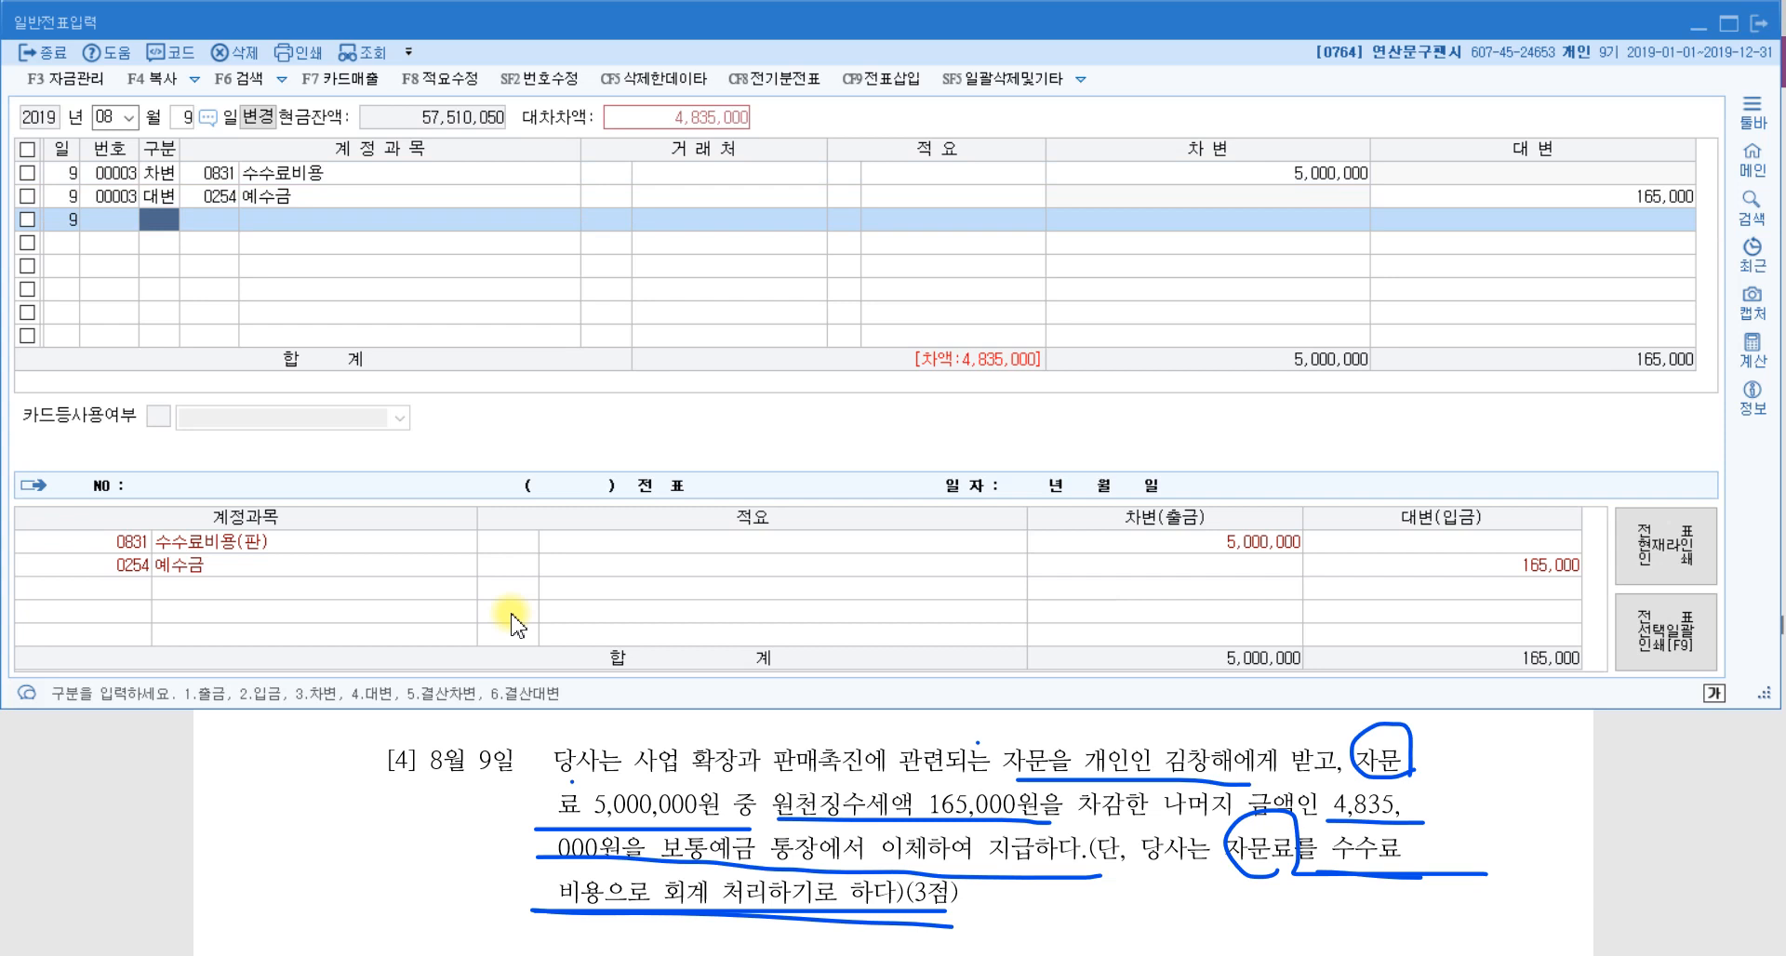
# Add a 대변 line for 보통예금 (0103) with the amount 4,835,000 to the August 9 voucher.
pyautogui.write('4')
pyautogui.press('Return')
pyautogui.write('보통')
pyautogui.press('Return')
pyautogui.press('Return')
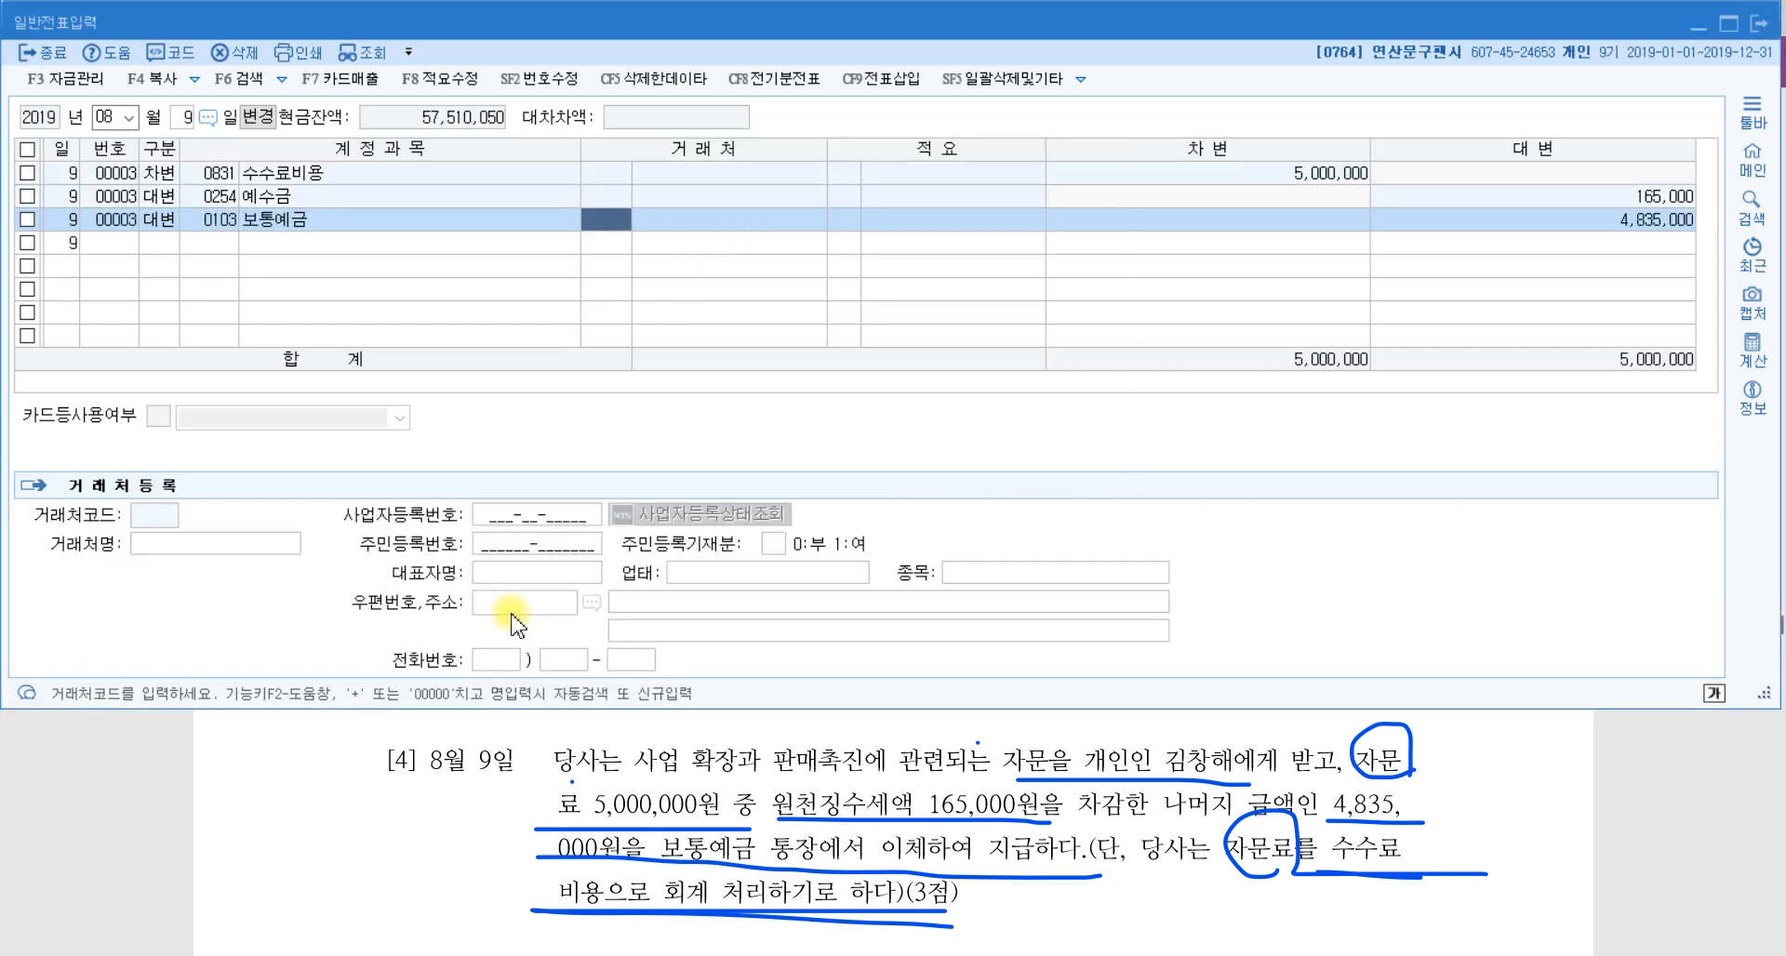
pyautogui.press('Return')
pyautogui.press('Return')
pyautogui.press('Return')
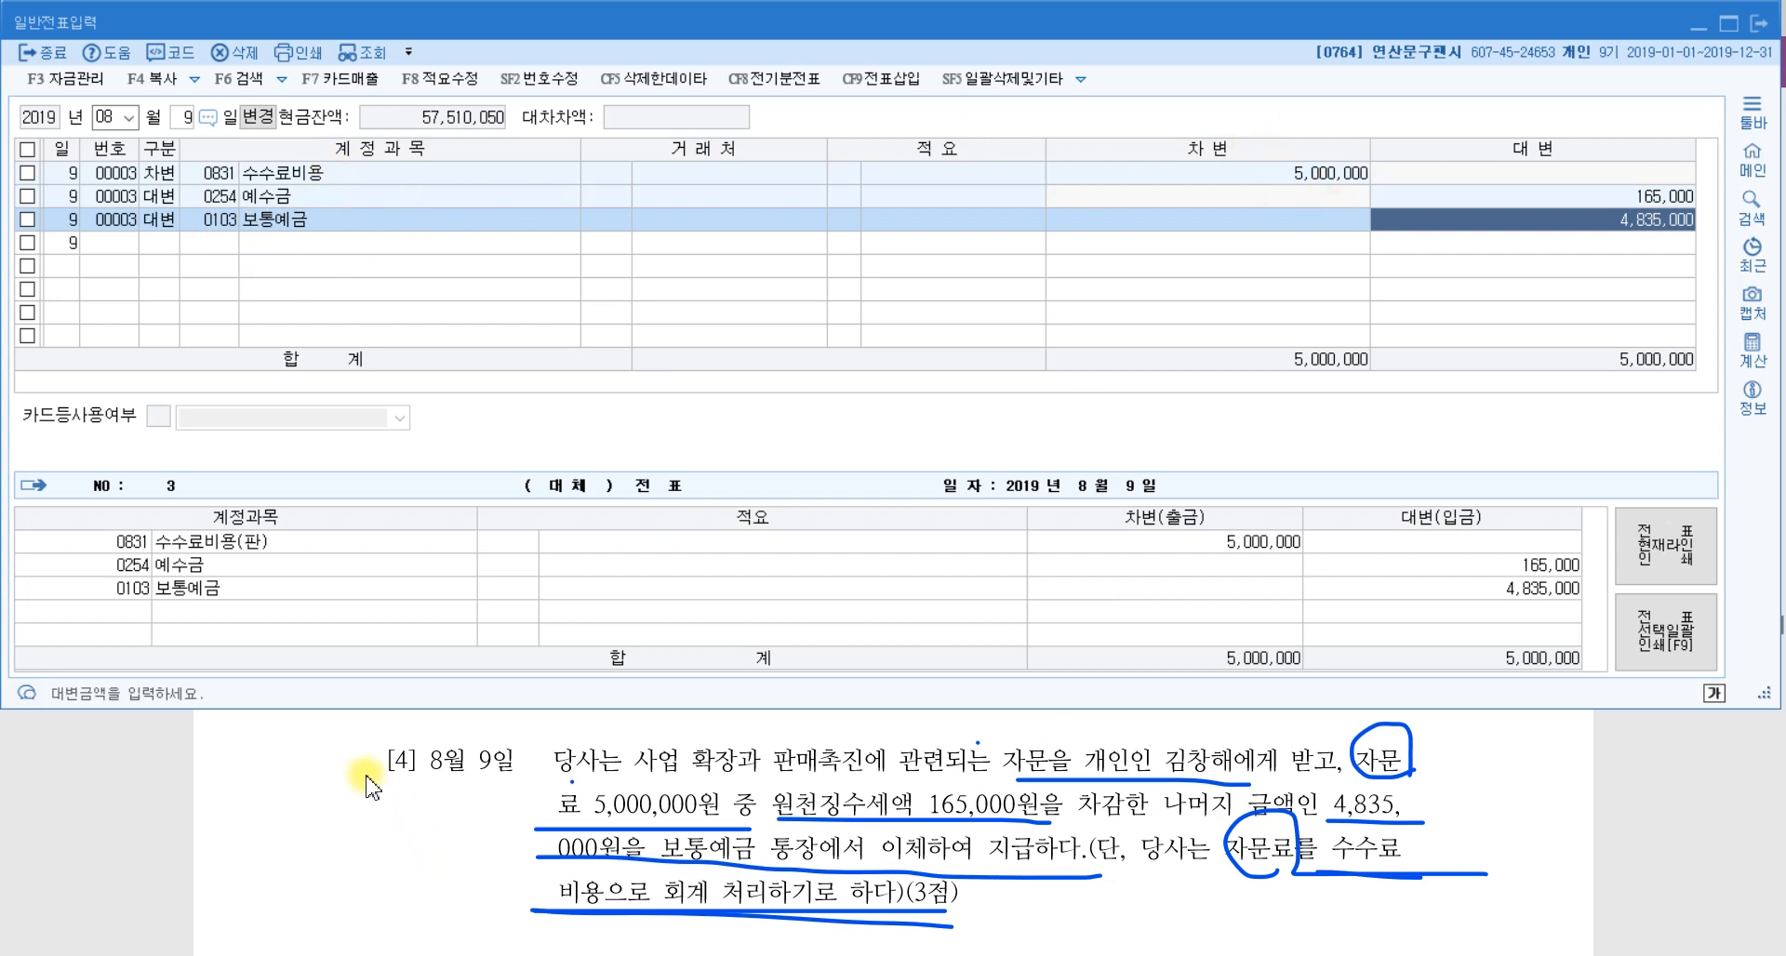
# Mark item [4] in the exam PDF with a hand-drawn star beside its number.
pyautogui.moveTo(407, 736)
pyautogui.mouseDown()
pyautogui.moveTo(457, 791)
pyautogui.moveTo(472, 708)
pyautogui.mouseUp()
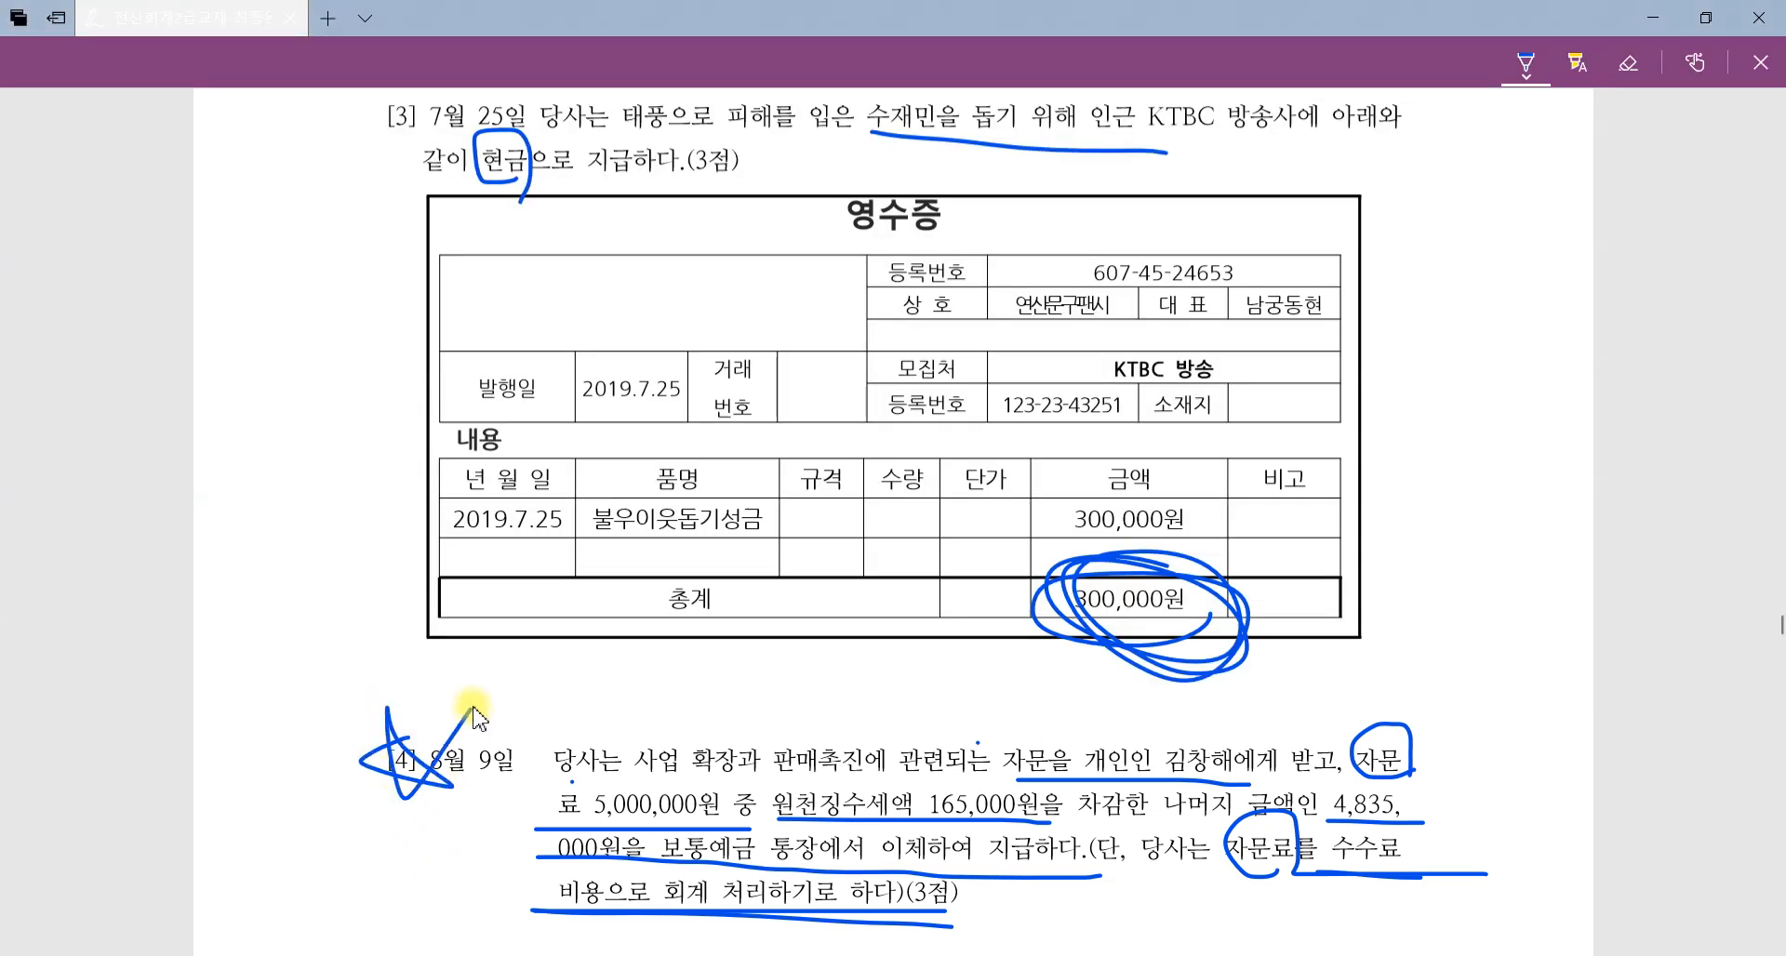
pyautogui.click(618, 955)
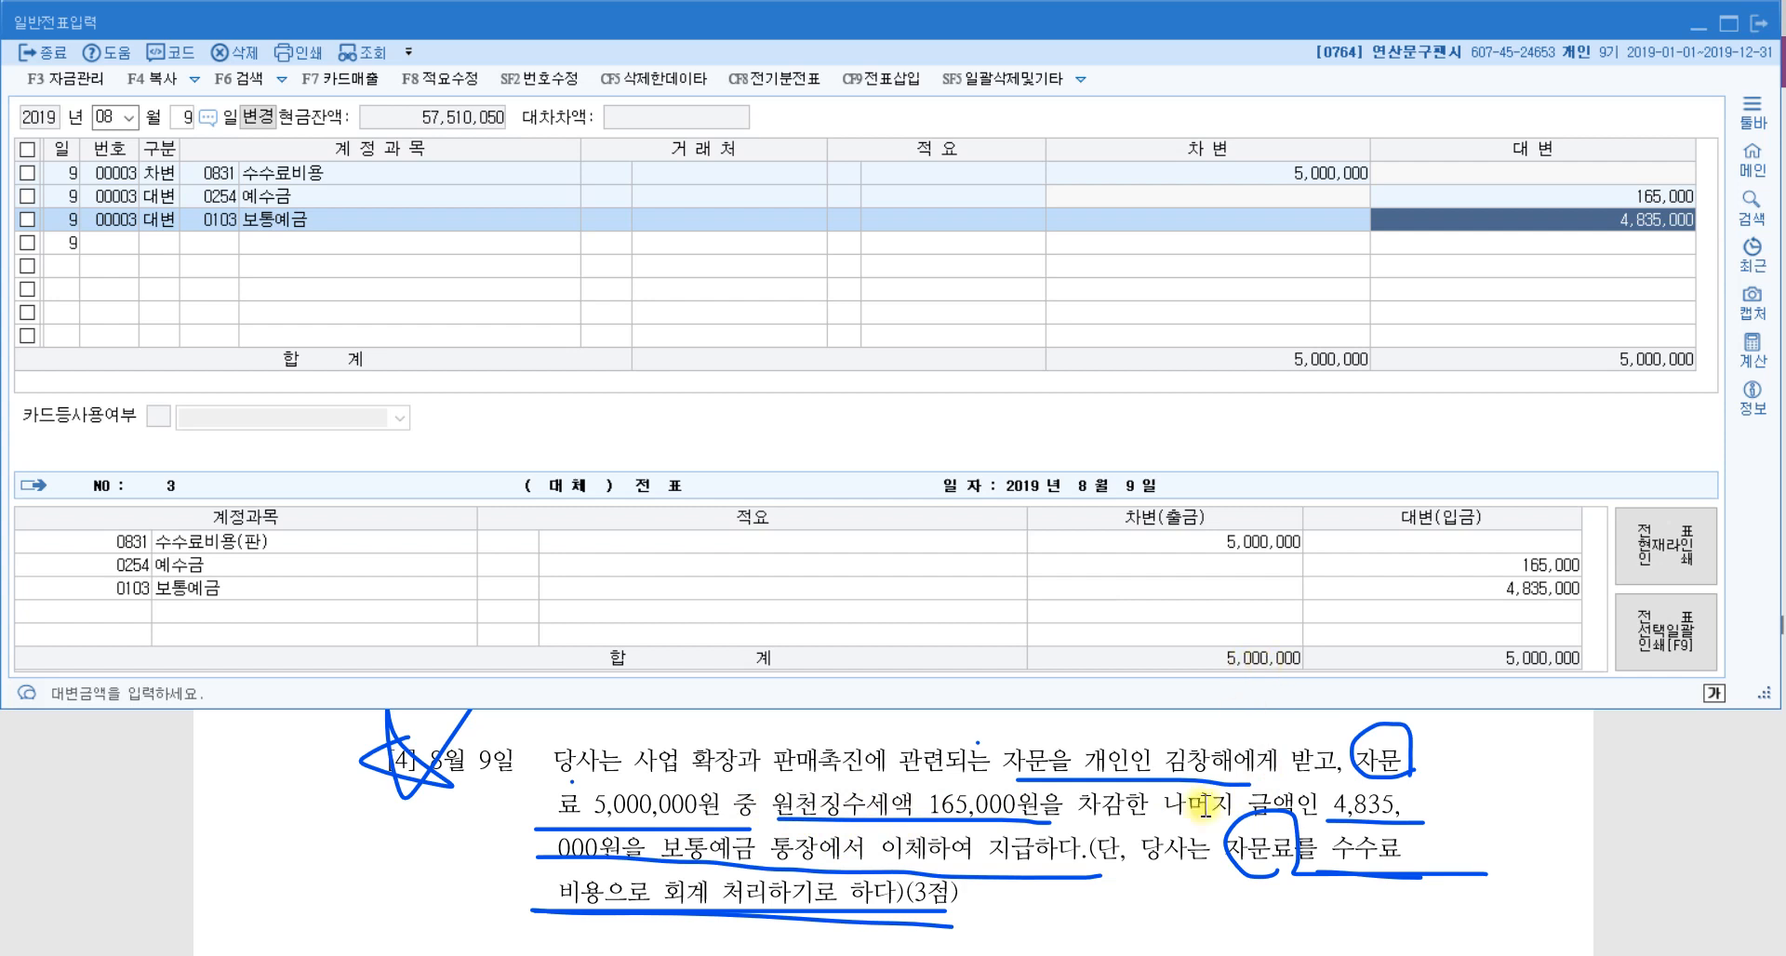
pyautogui.click(508, 818)
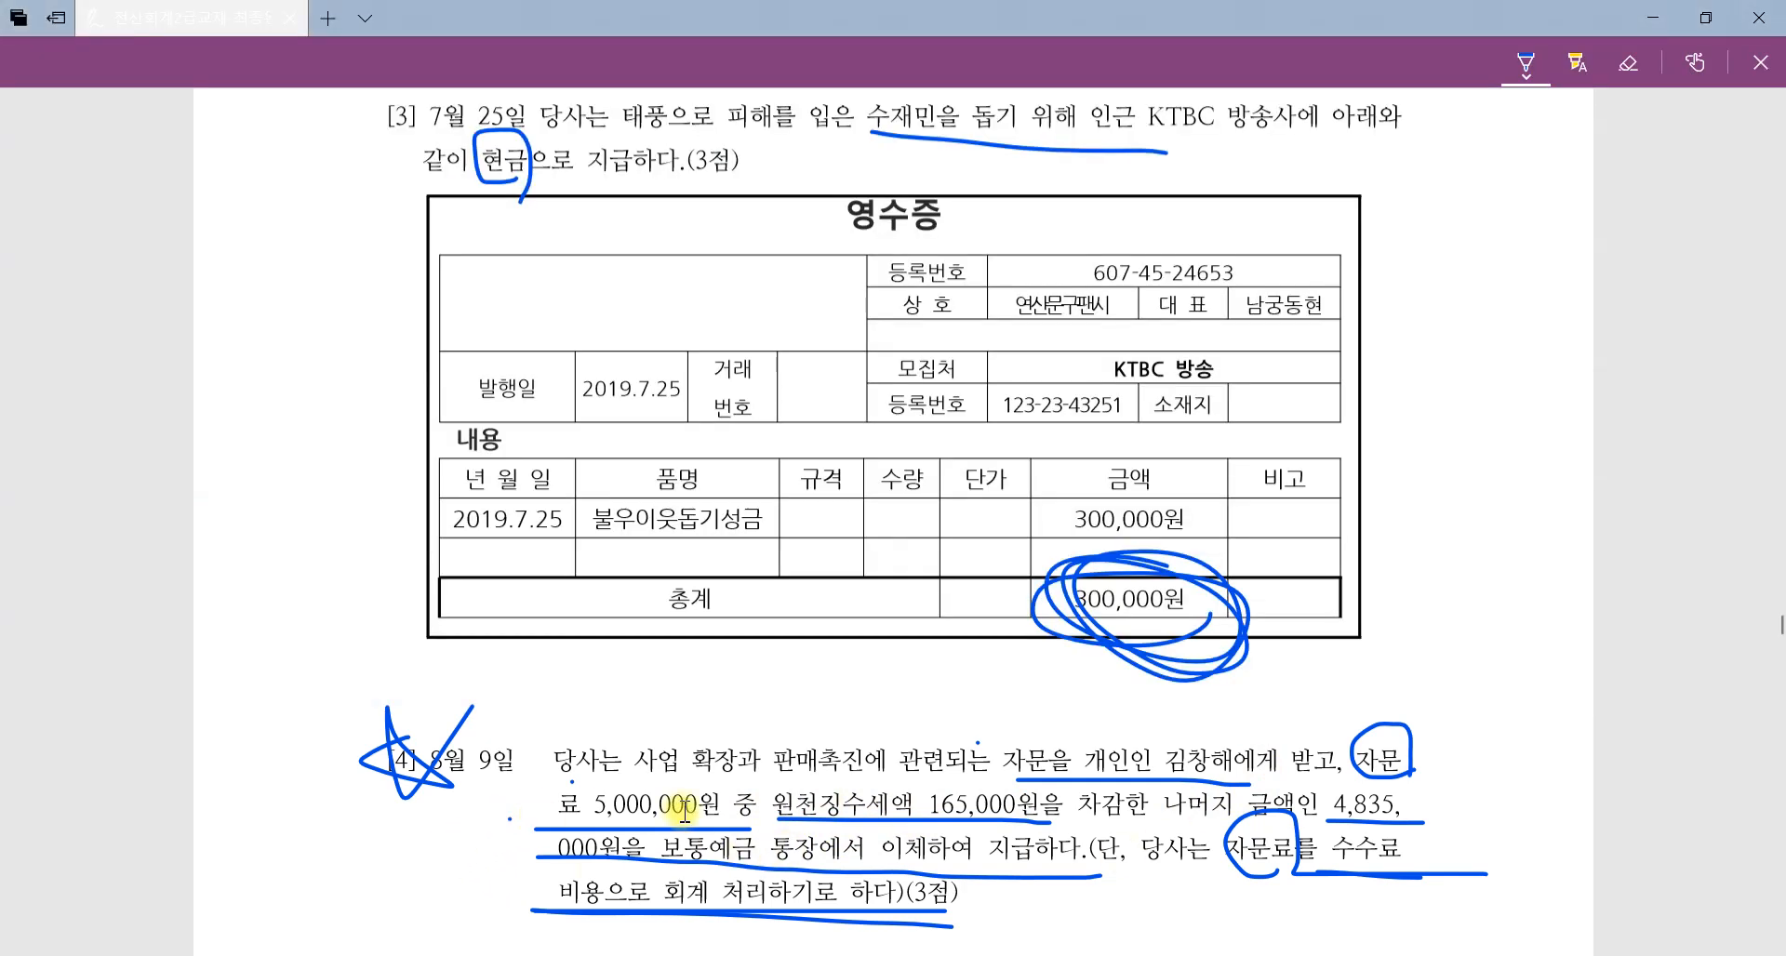
# Go to item [5] of August 16 in the exam PDF and mark 판매용 복사기, 외상매입금 and the 당좌수표 issued by 다른 거래처.
pyautogui.scroll(-5, 651, 819)
pyautogui.scroll(-7, 688, 823)
pyautogui.scroll(6, 837, 446)
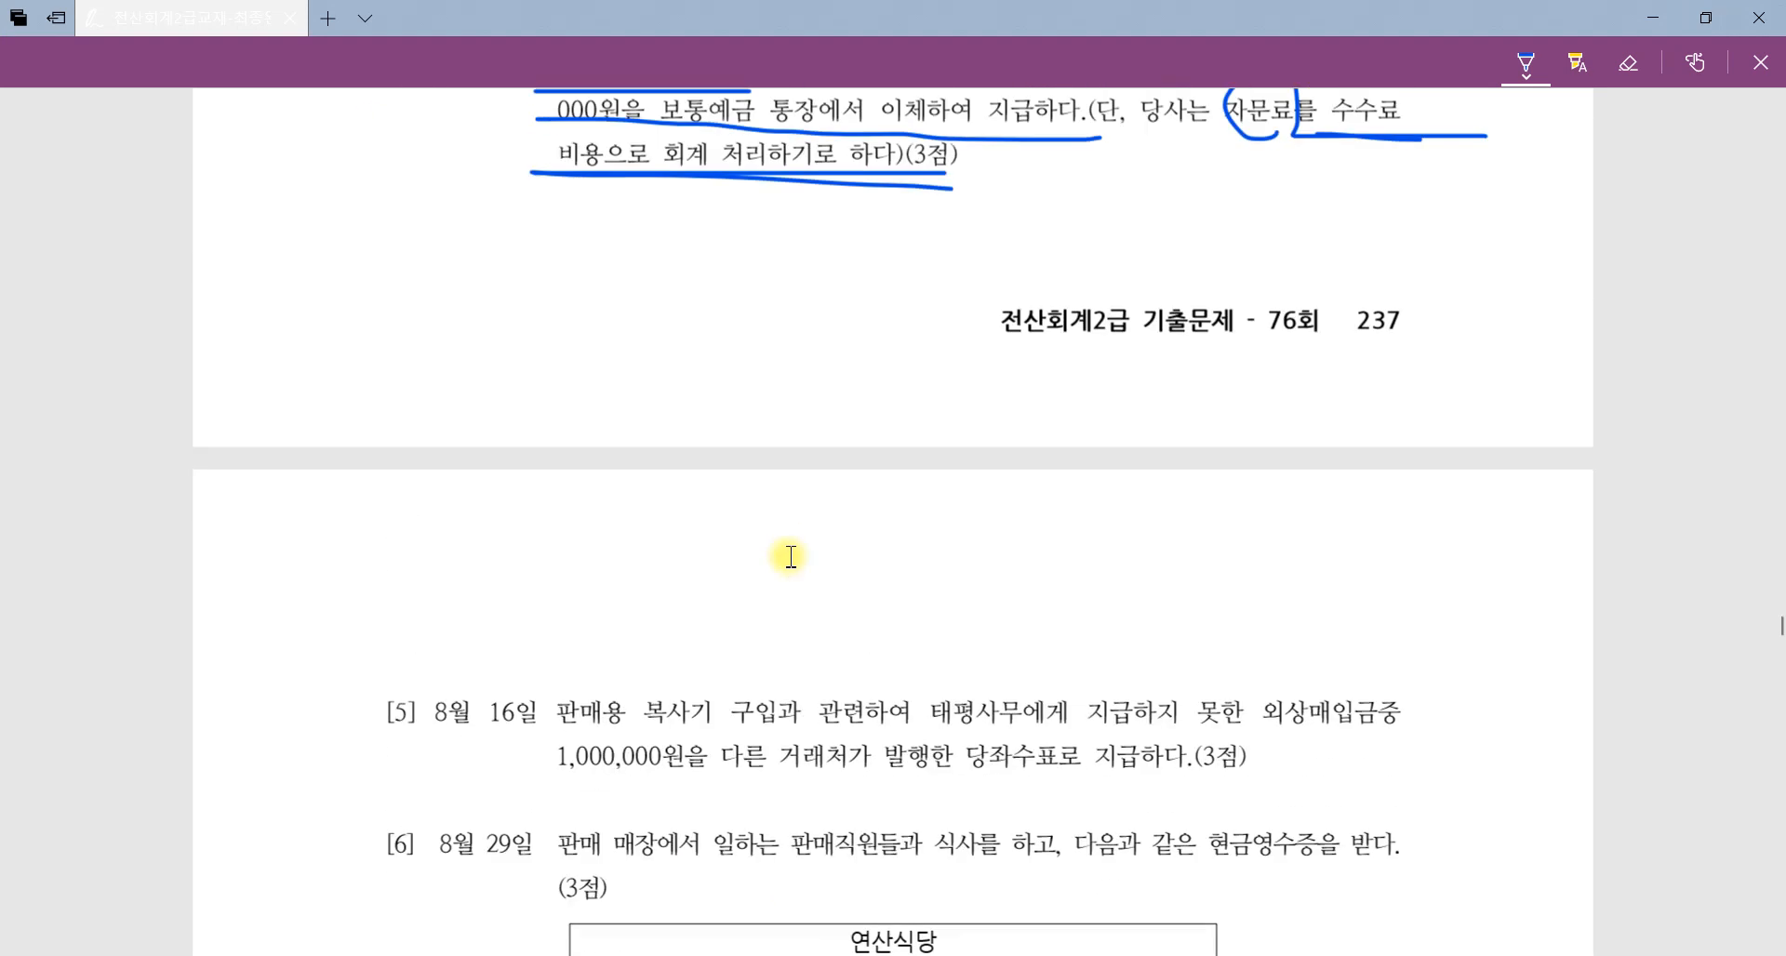
pyautogui.scroll(-1, 791, 556)
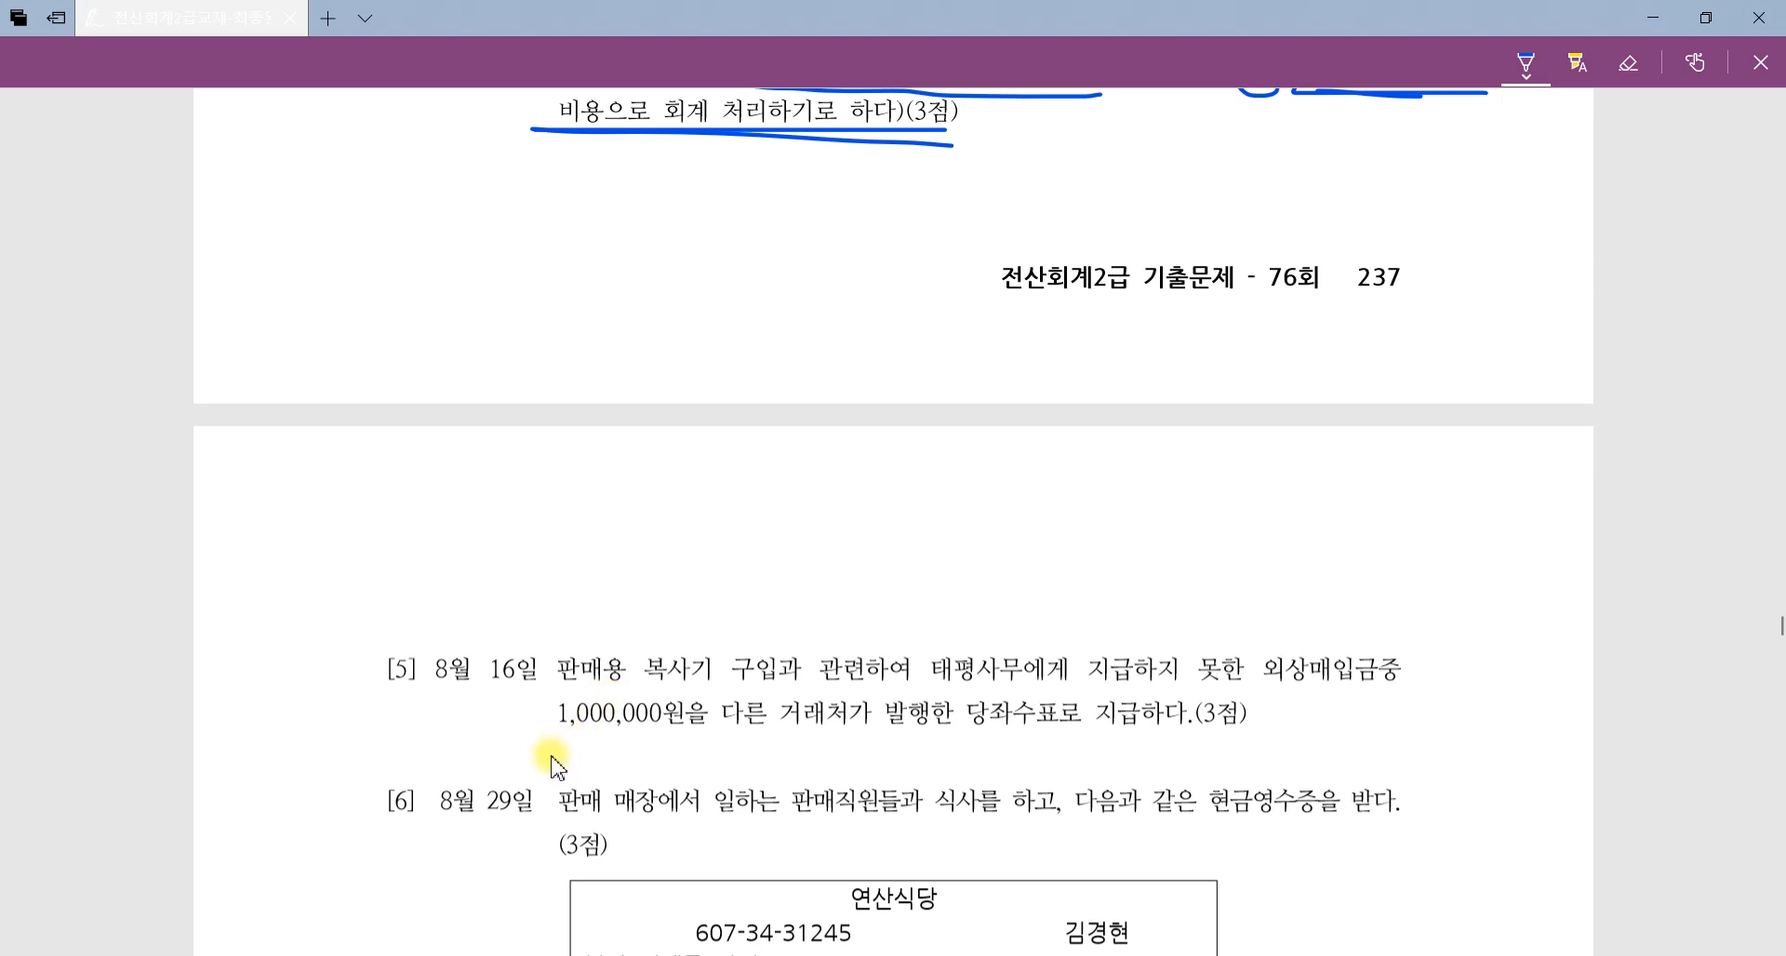
pyautogui.moveTo(552, 749); pyautogui.dragTo(1307, 748)
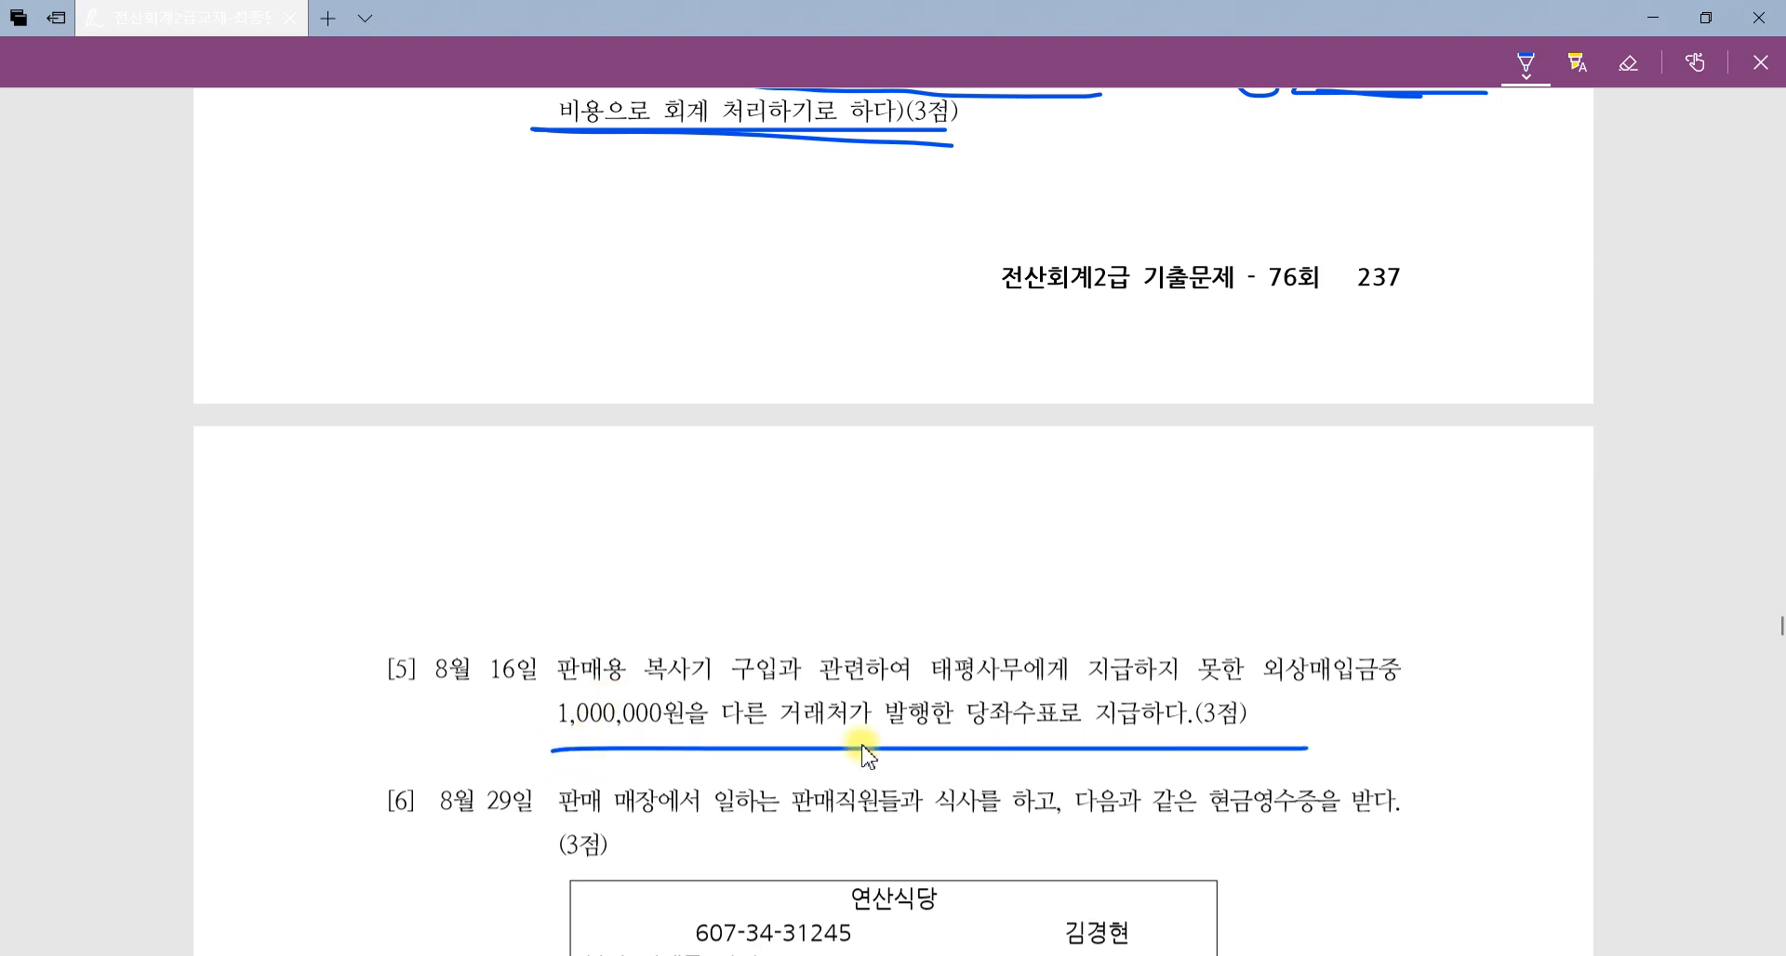
pyautogui.moveTo(883, 735)
pyautogui.mouseDown()
pyautogui.moveTo(746, 725)
pyautogui.moveTo(868, 715)
pyautogui.moveTo(865, 744)
pyautogui.moveTo(1327, 744)
pyautogui.mouseUp()
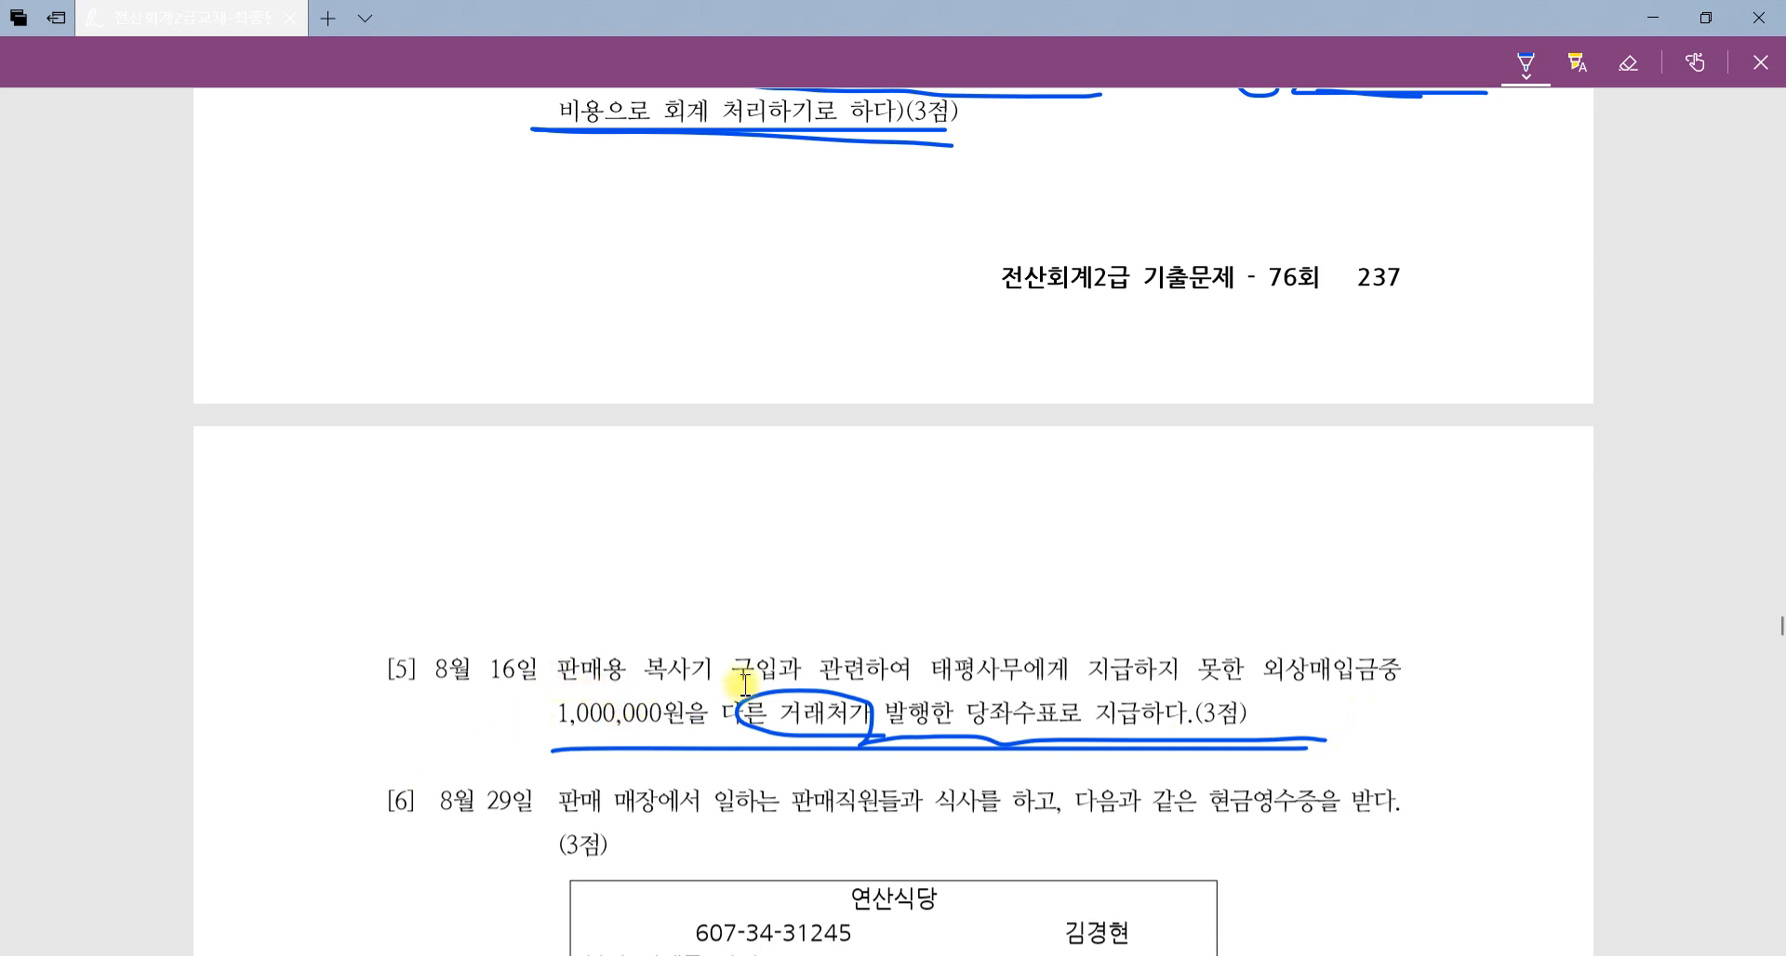
pyautogui.moveTo(578, 690)
pyautogui.mouseDown()
pyautogui.moveTo(544, 688)
pyautogui.moveTo(785, 698)
pyautogui.mouseUp()
pyautogui.moveTo(1263, 696); pyautogui.dragTo(1435, 696)
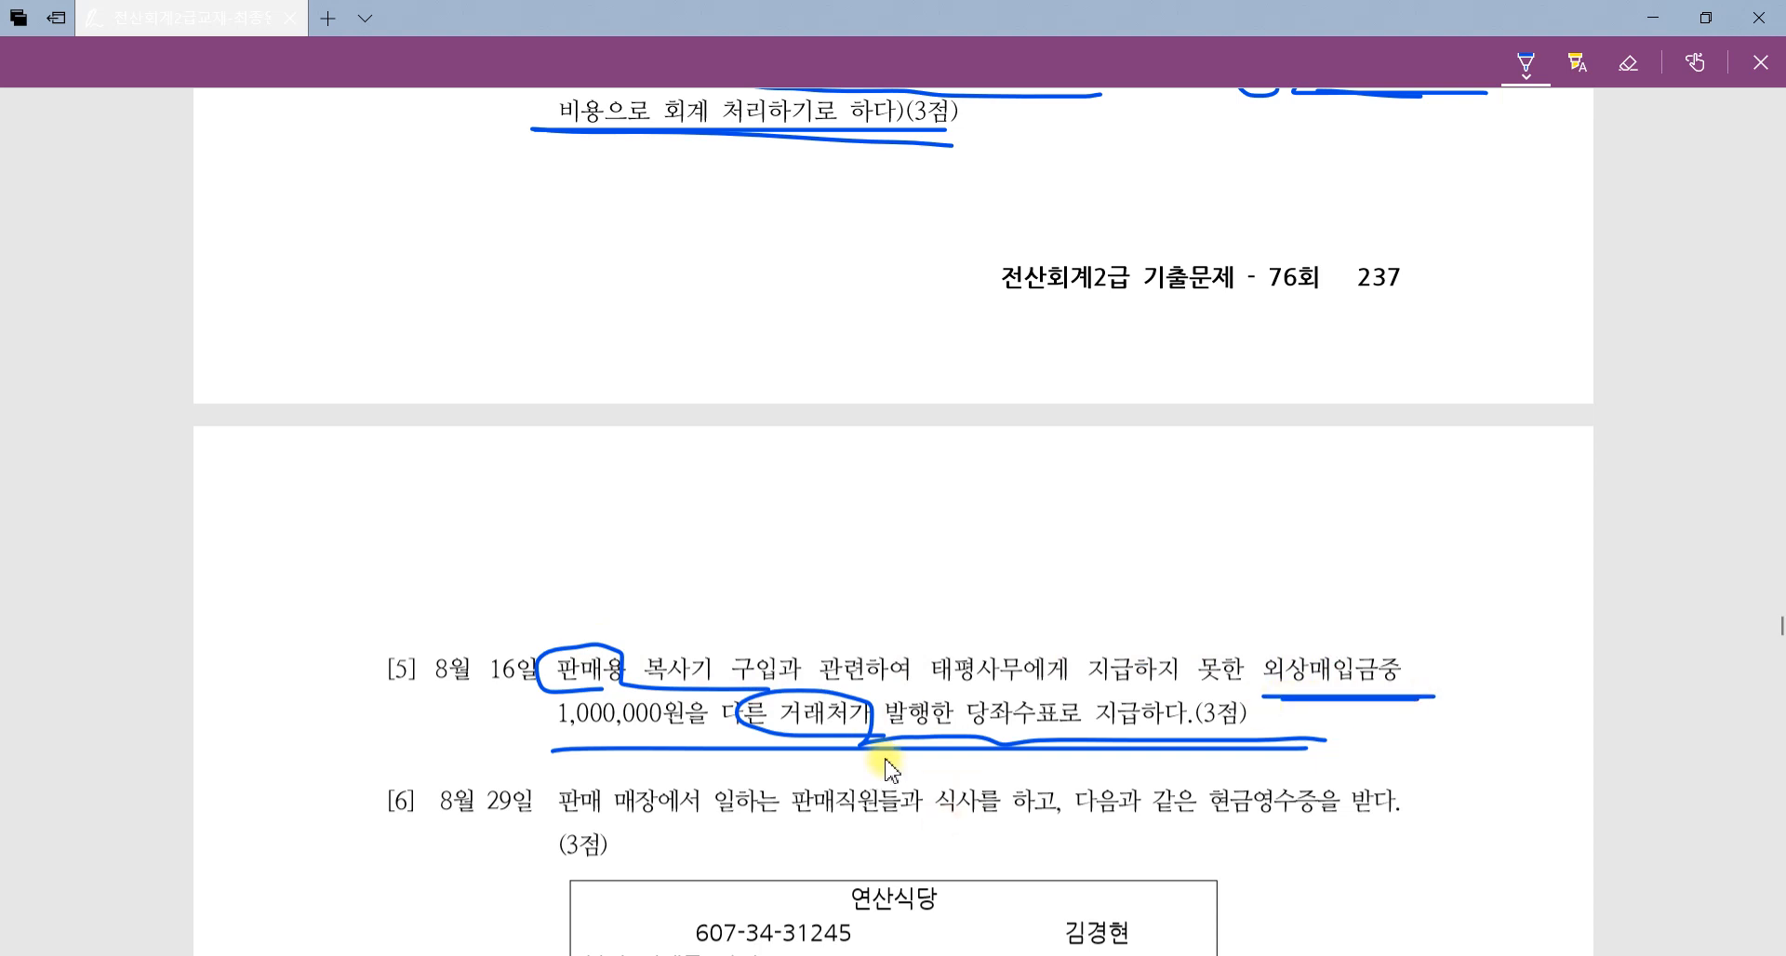
# Return to 일반전표입력 in KcLep with item [5] in view and change the voucher date to August 16.
pyautogui.click(662, 955)
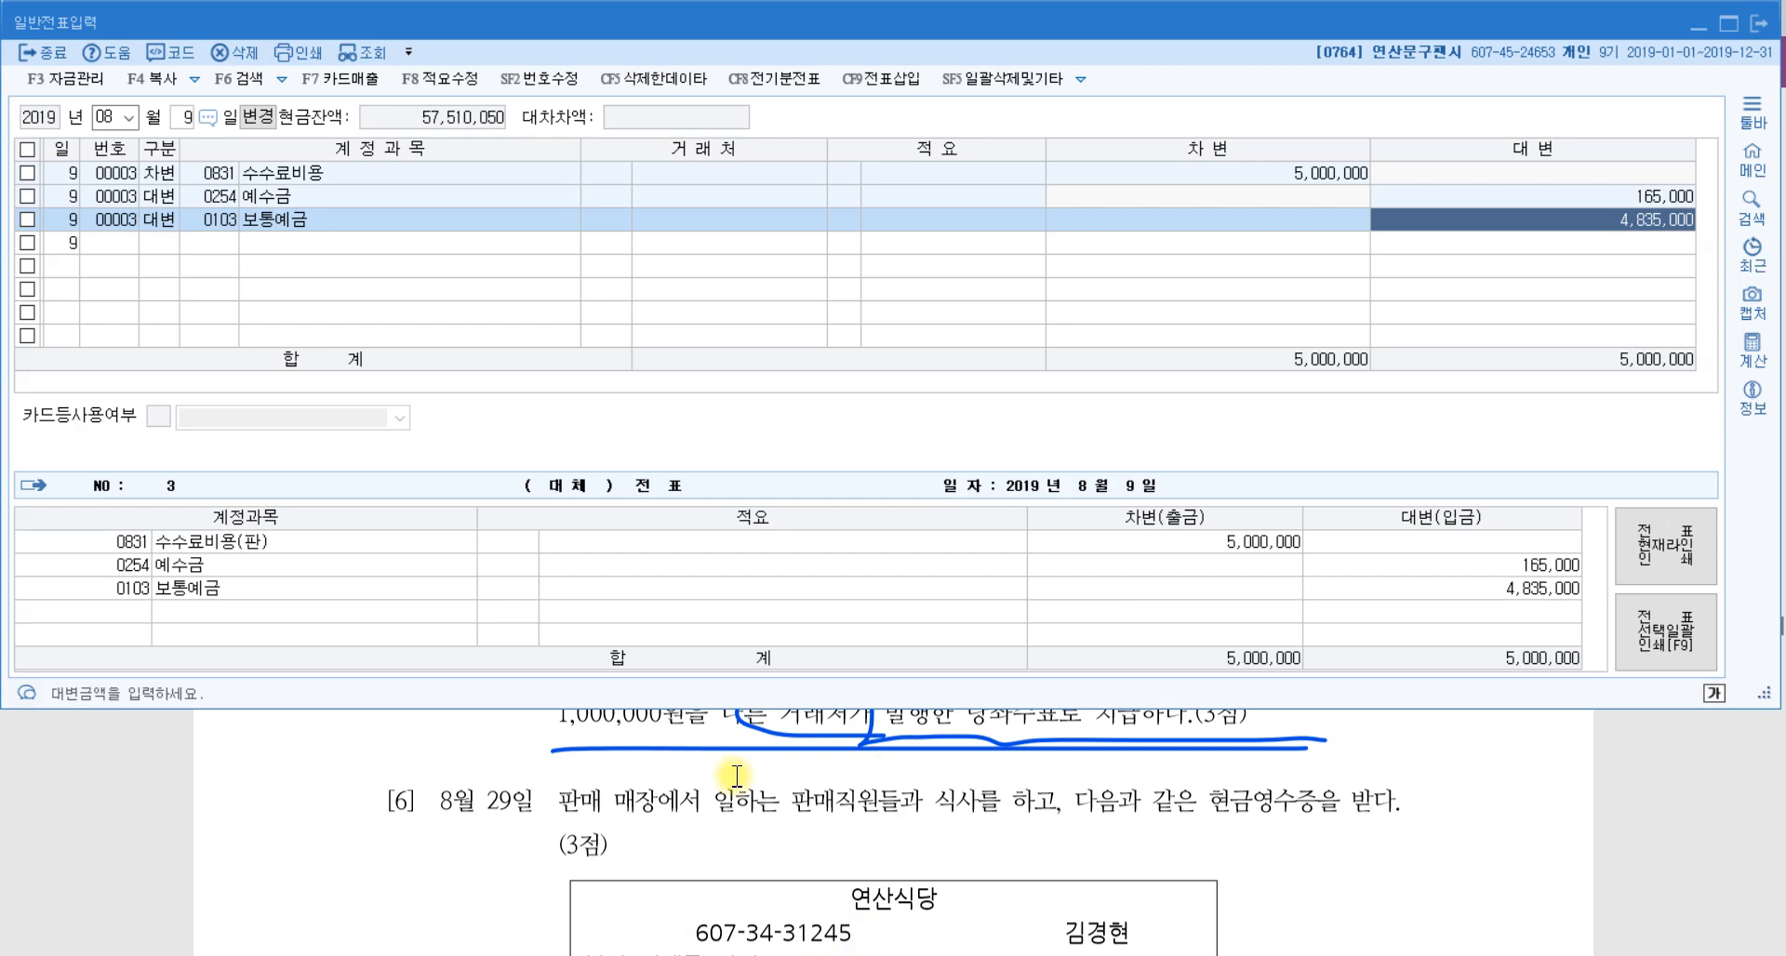
pyautogui.scroll(1, 737, 777)
pyautogui.press('Escape')
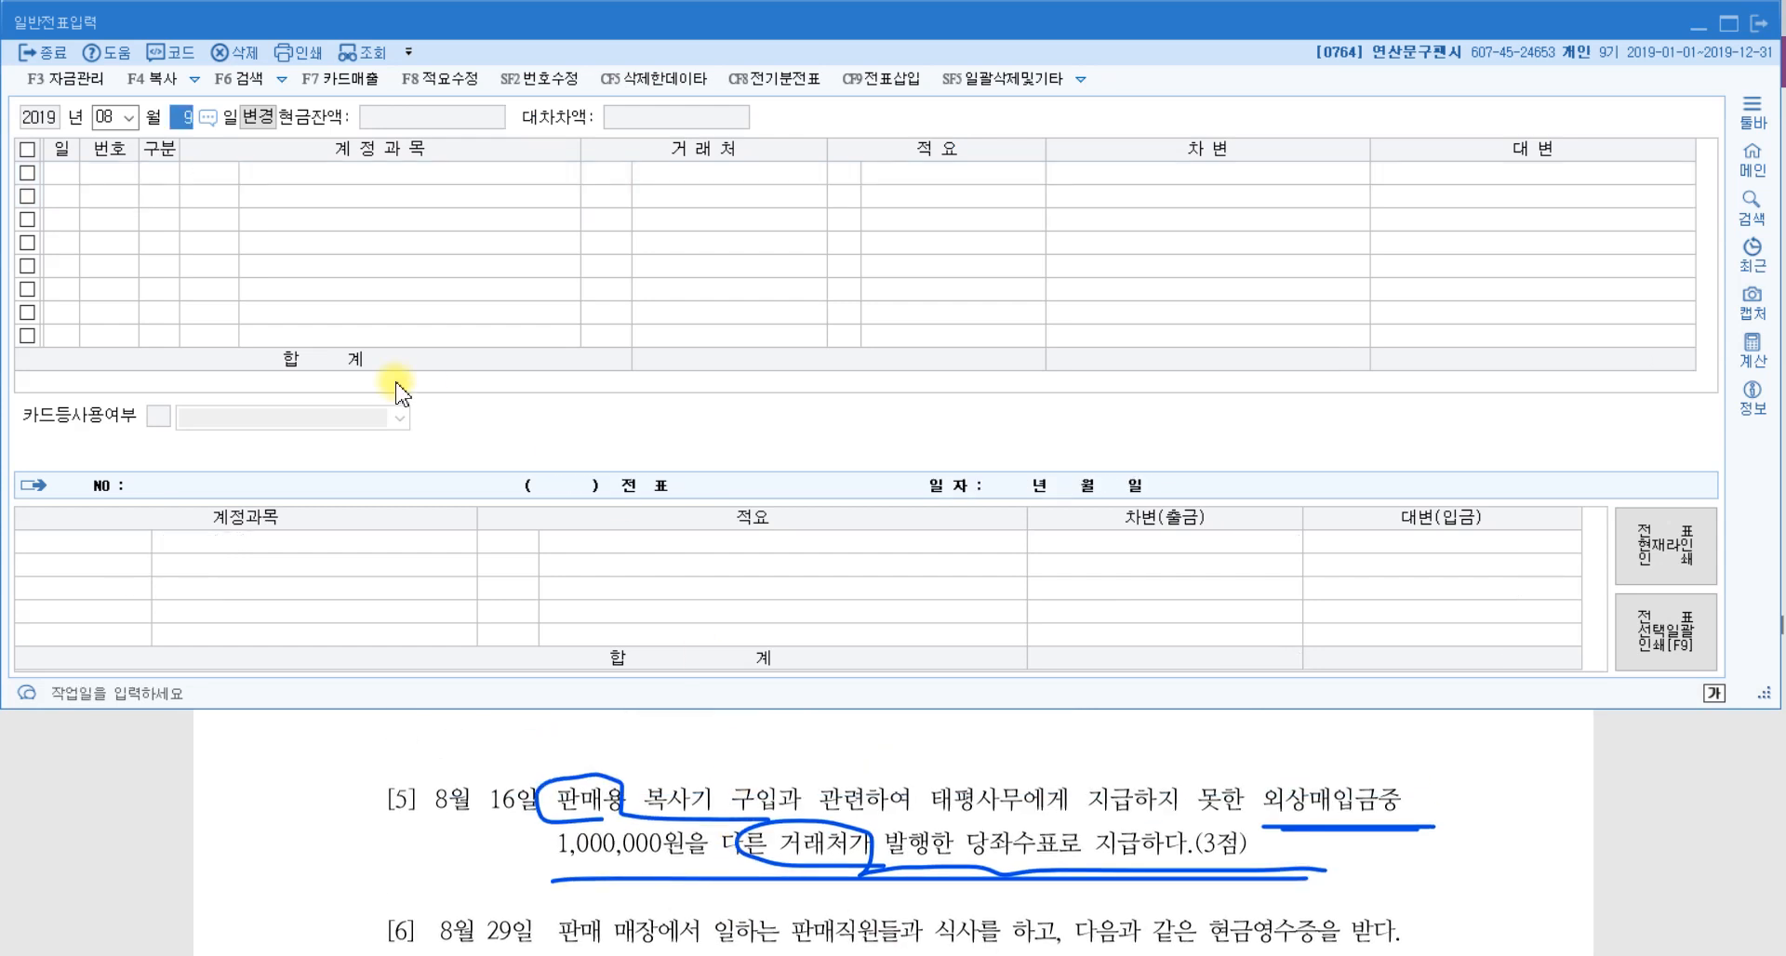
pyautogui.write('16')
pyautogui.press('Return')
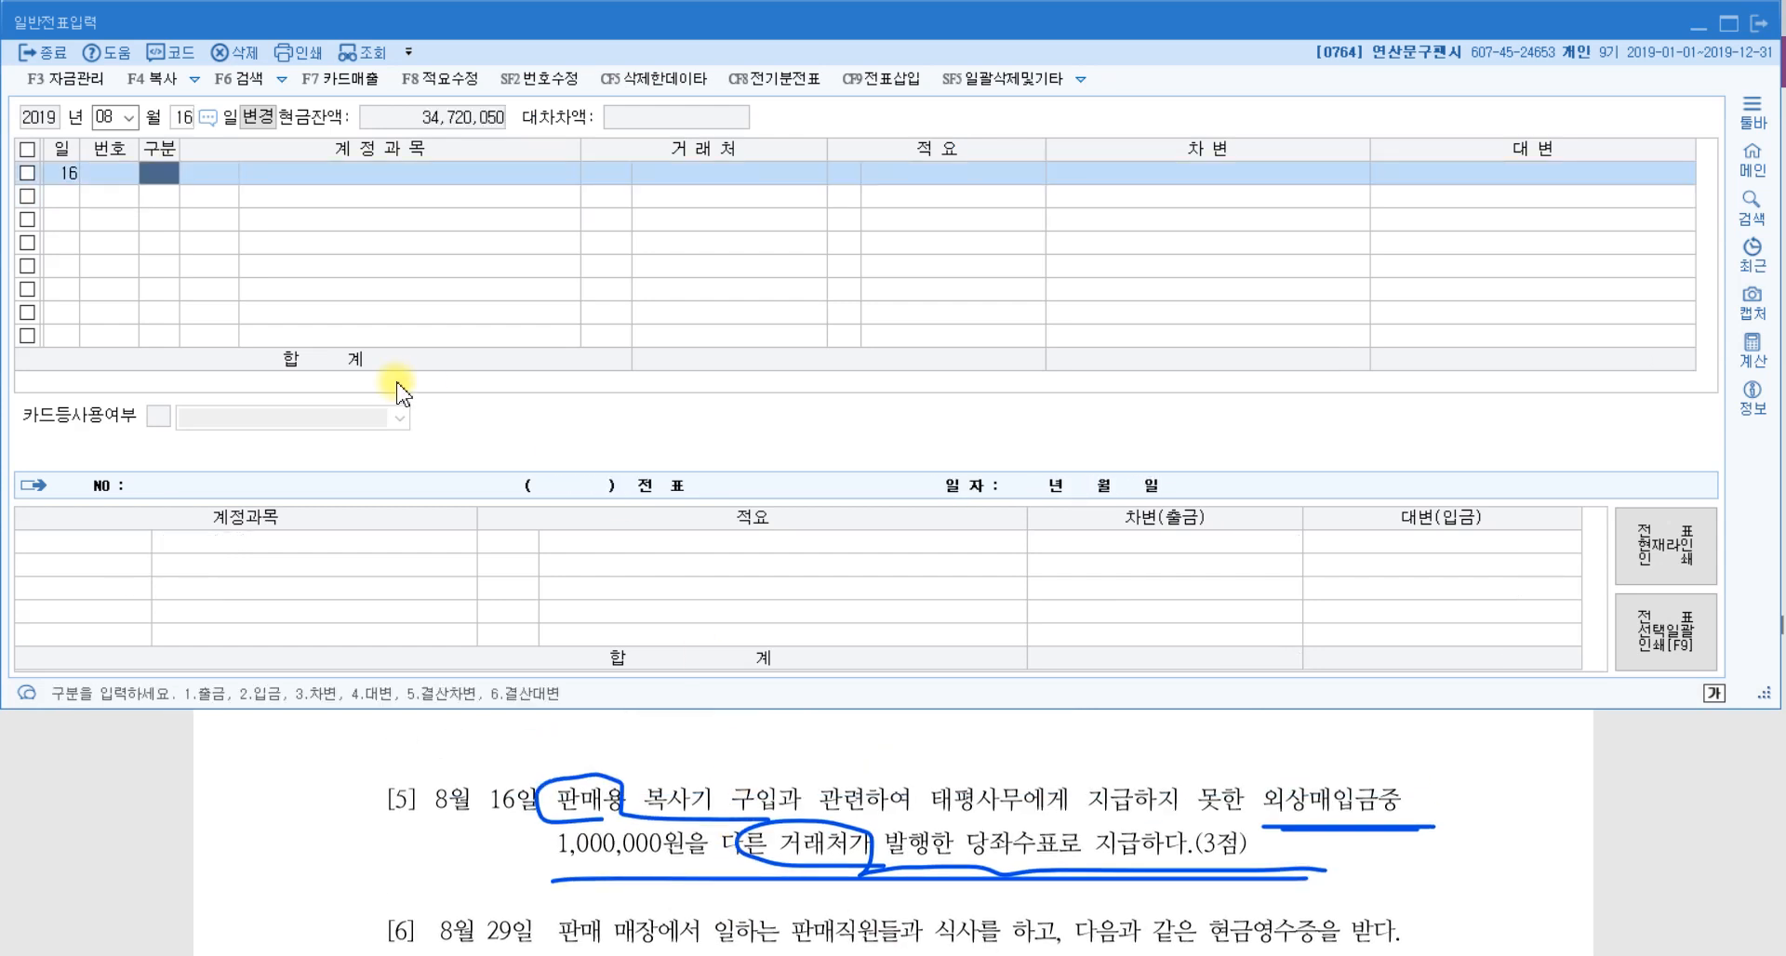
# Add a 차변 line to the August 16 voucher with the account 외상매입금 (0251).
pyautogui.write('3')
pyautogui.press('Return')
pyautogui.write('외상')
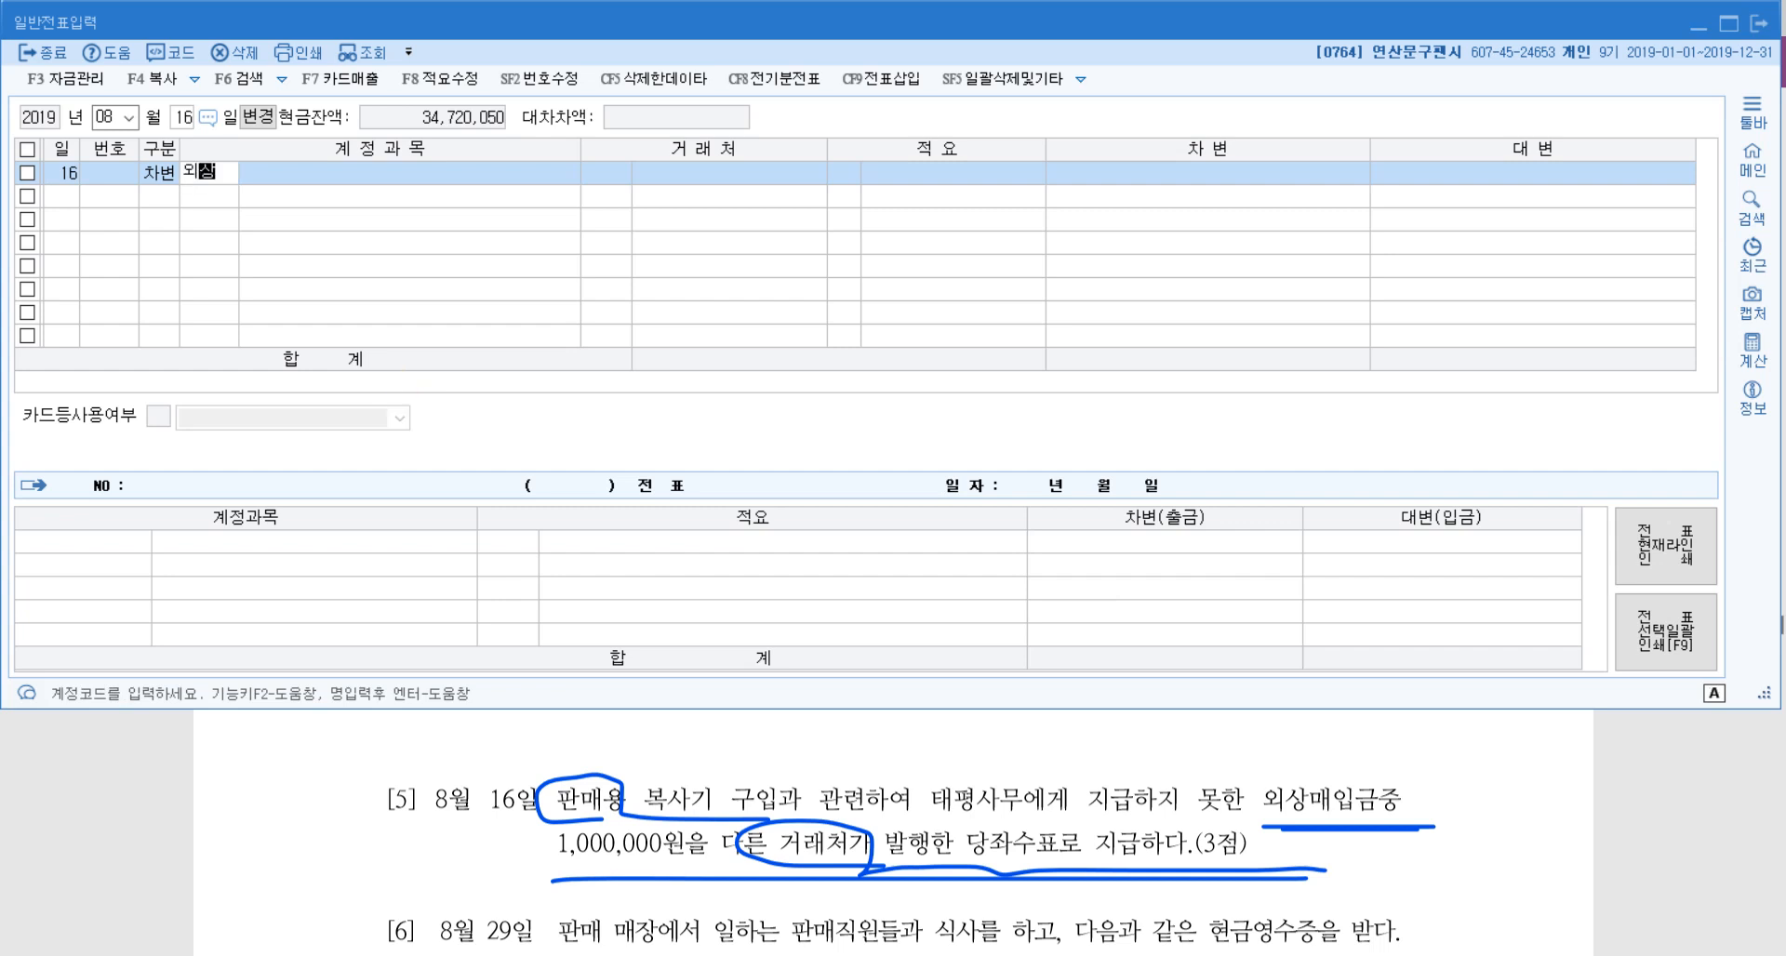
pyautogui.press('Return')
pyautogui.press('Down')
pyautogui.press('Down')
pyautogui.press('Down')
pyautogui.press('Down')
pyautogui.press('Down')
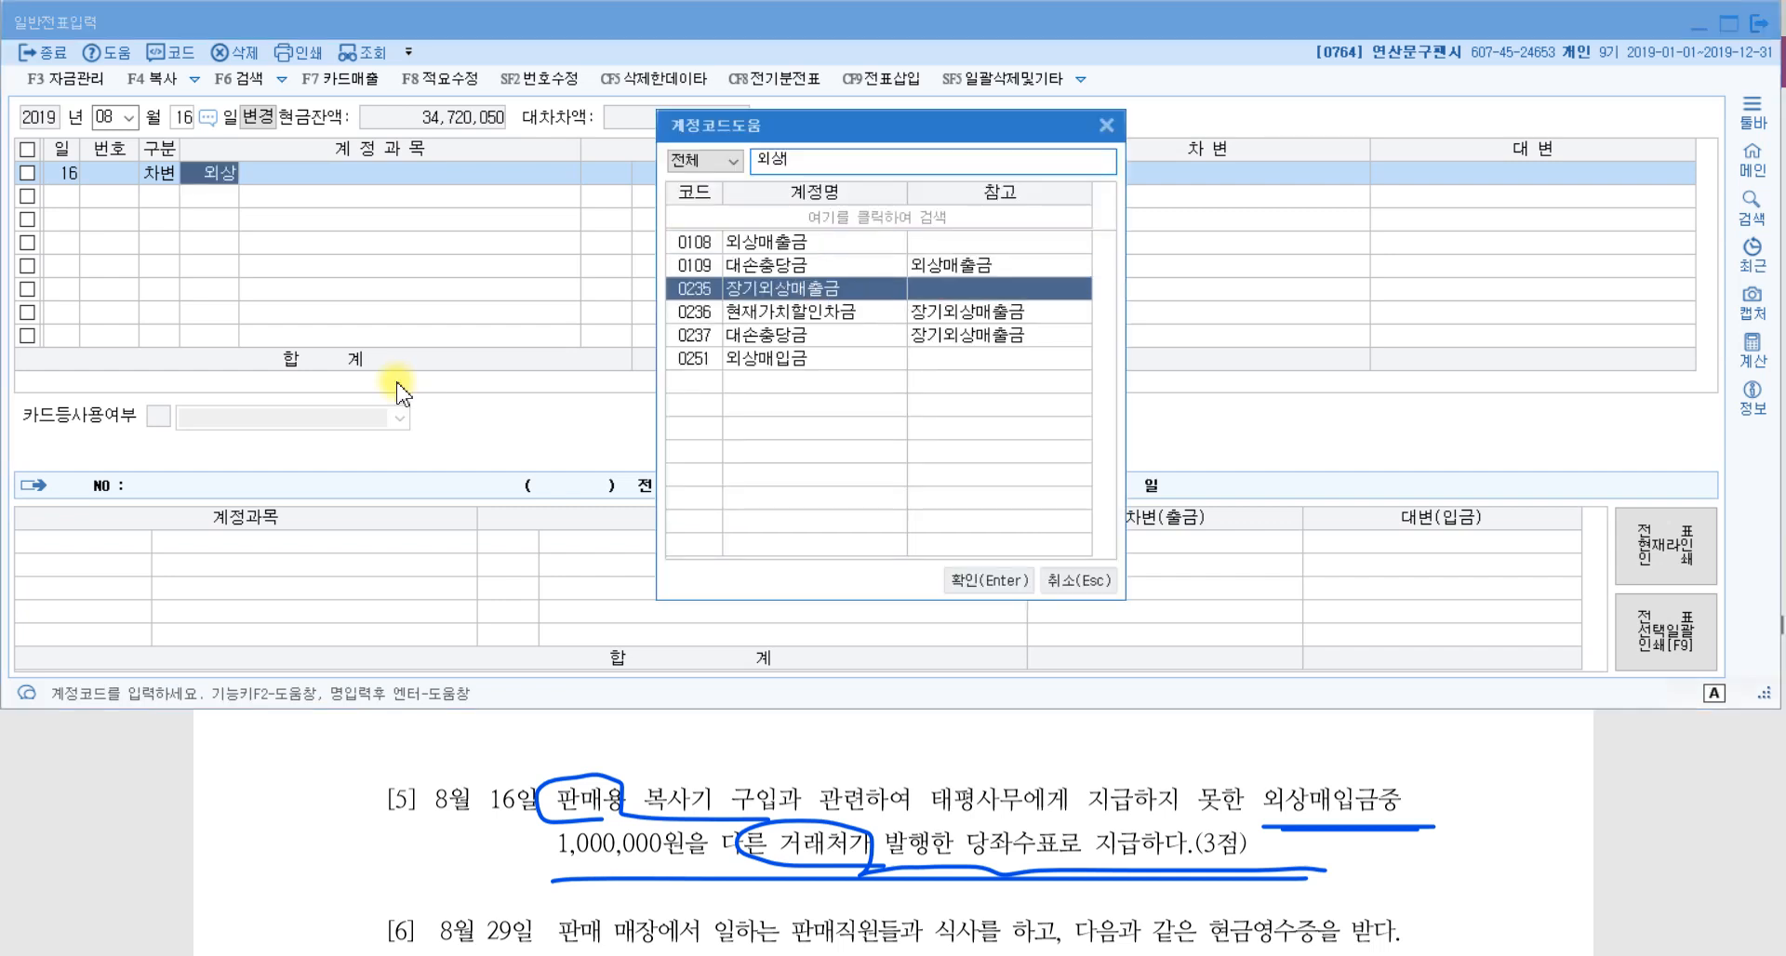
pyautogui.press('Return')
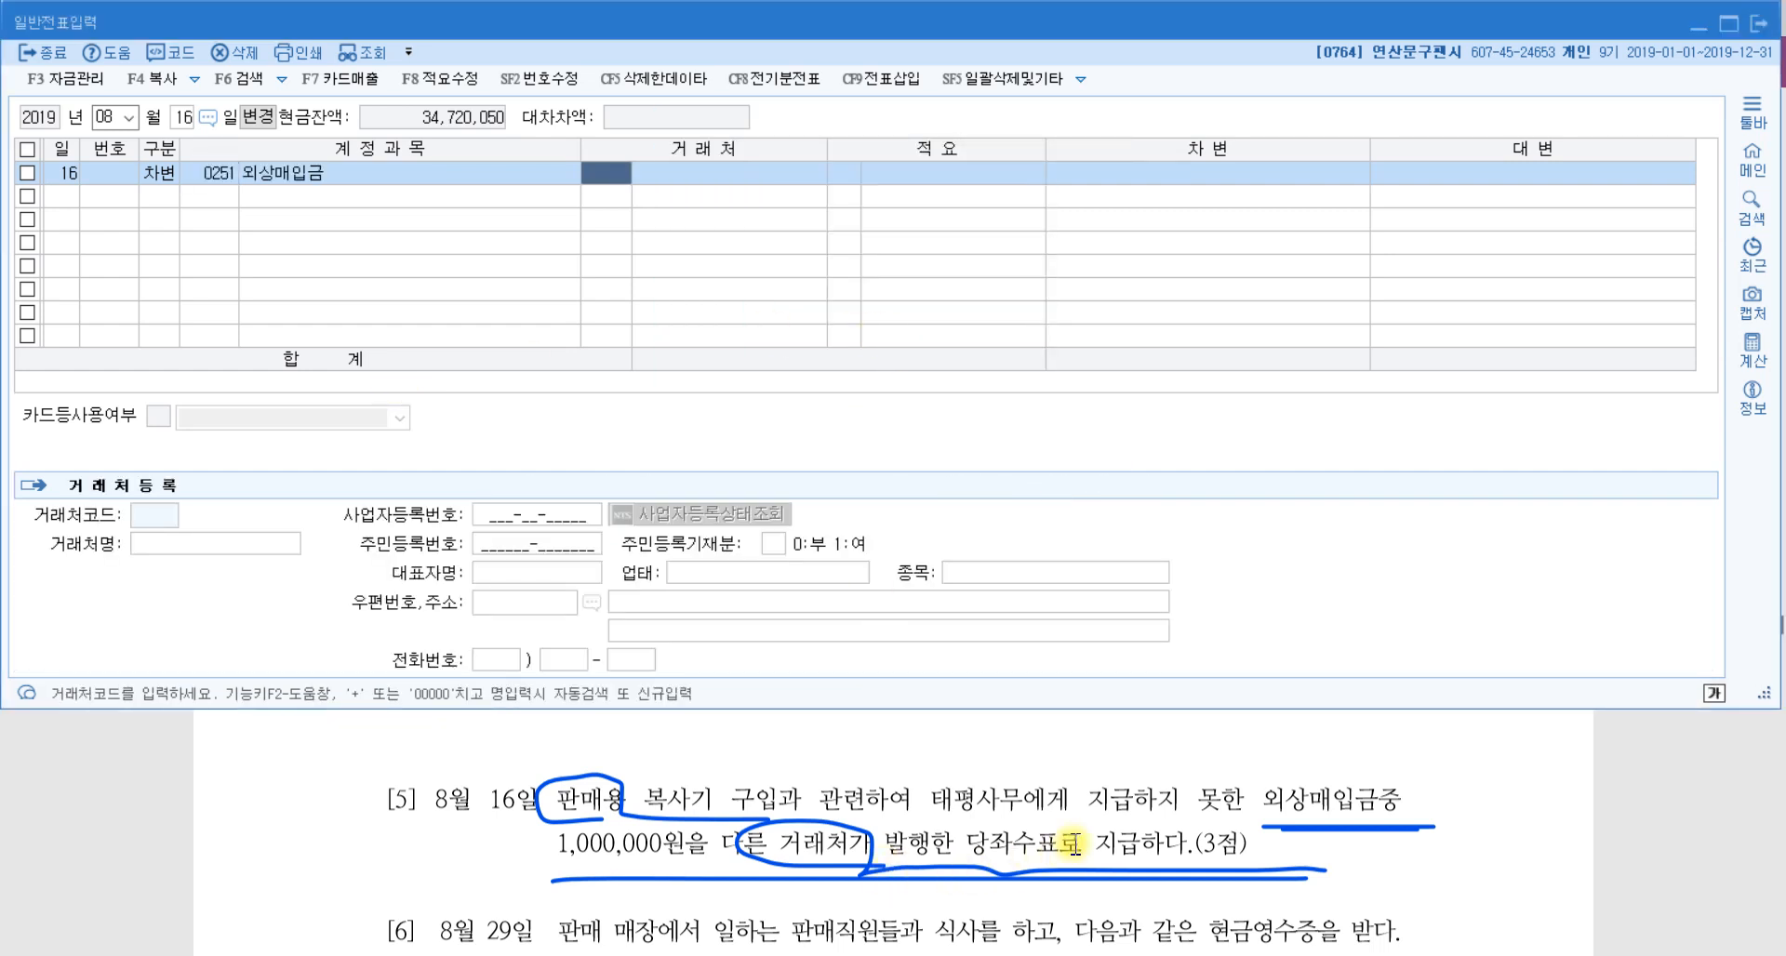
# Set the 외상매입금 line's 거래처 to 태평사무 (00108) and its 차변 amount to 1,000,000.
pyautogui.write('태평')
pyautogui.press('Return')
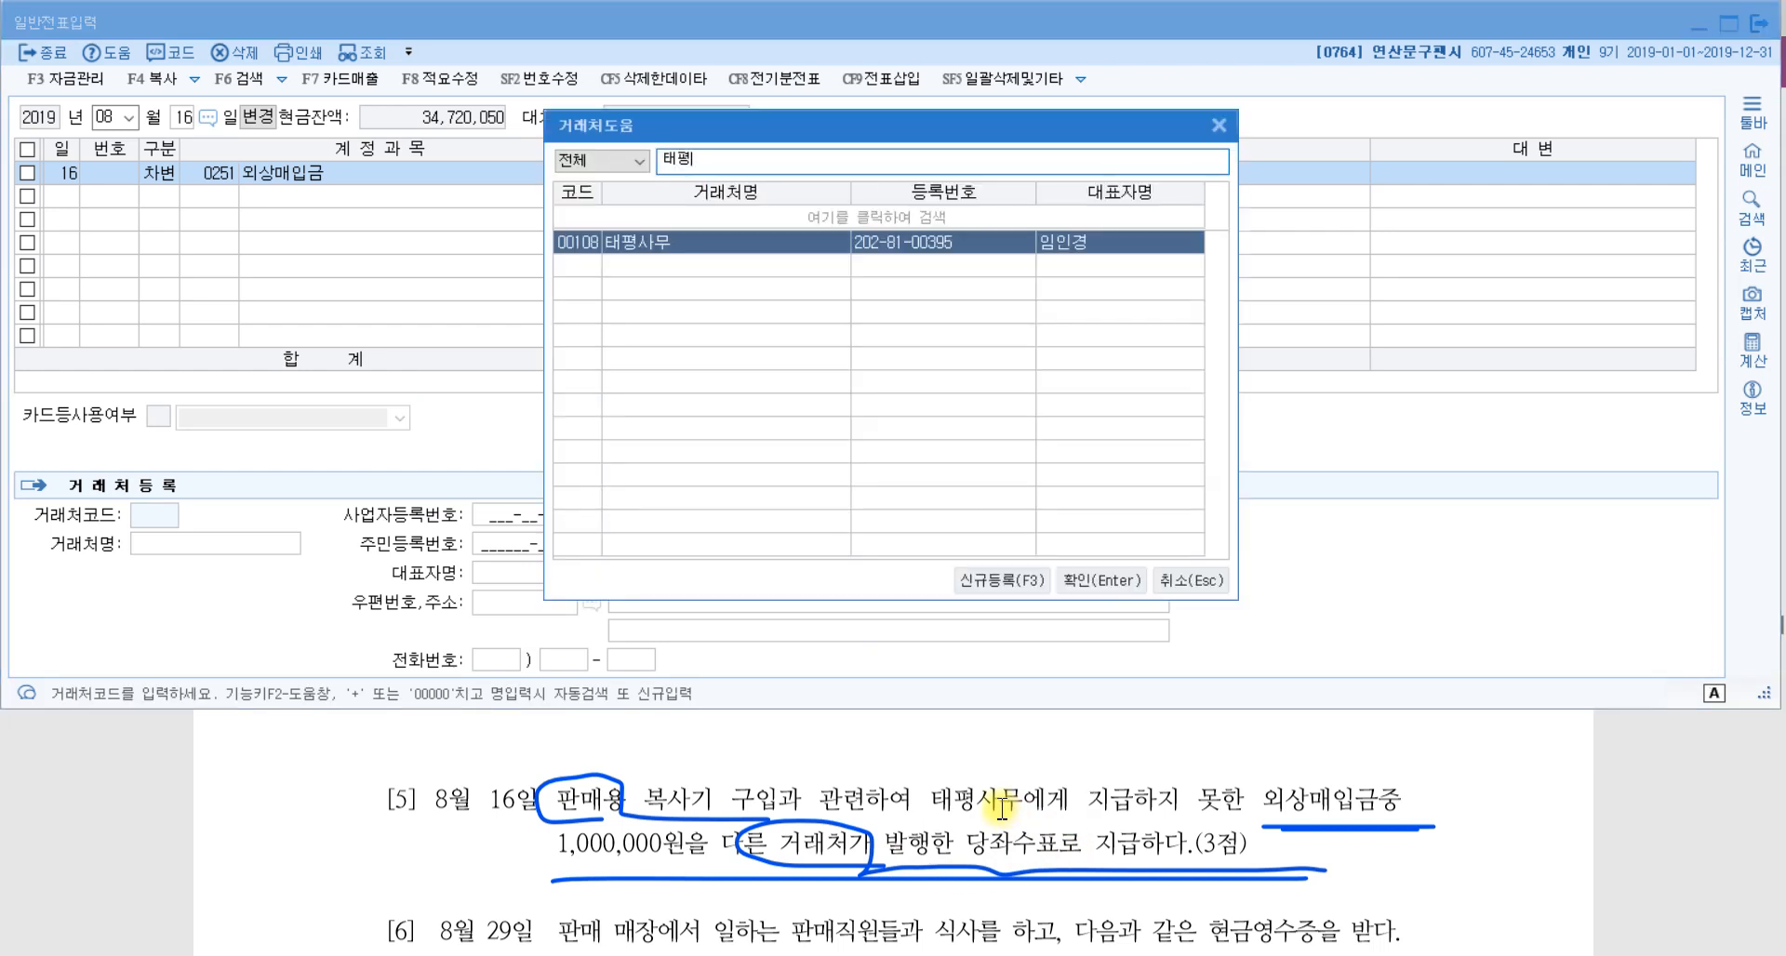
pyautogui.press('Return')
pyautogui.press('Return')
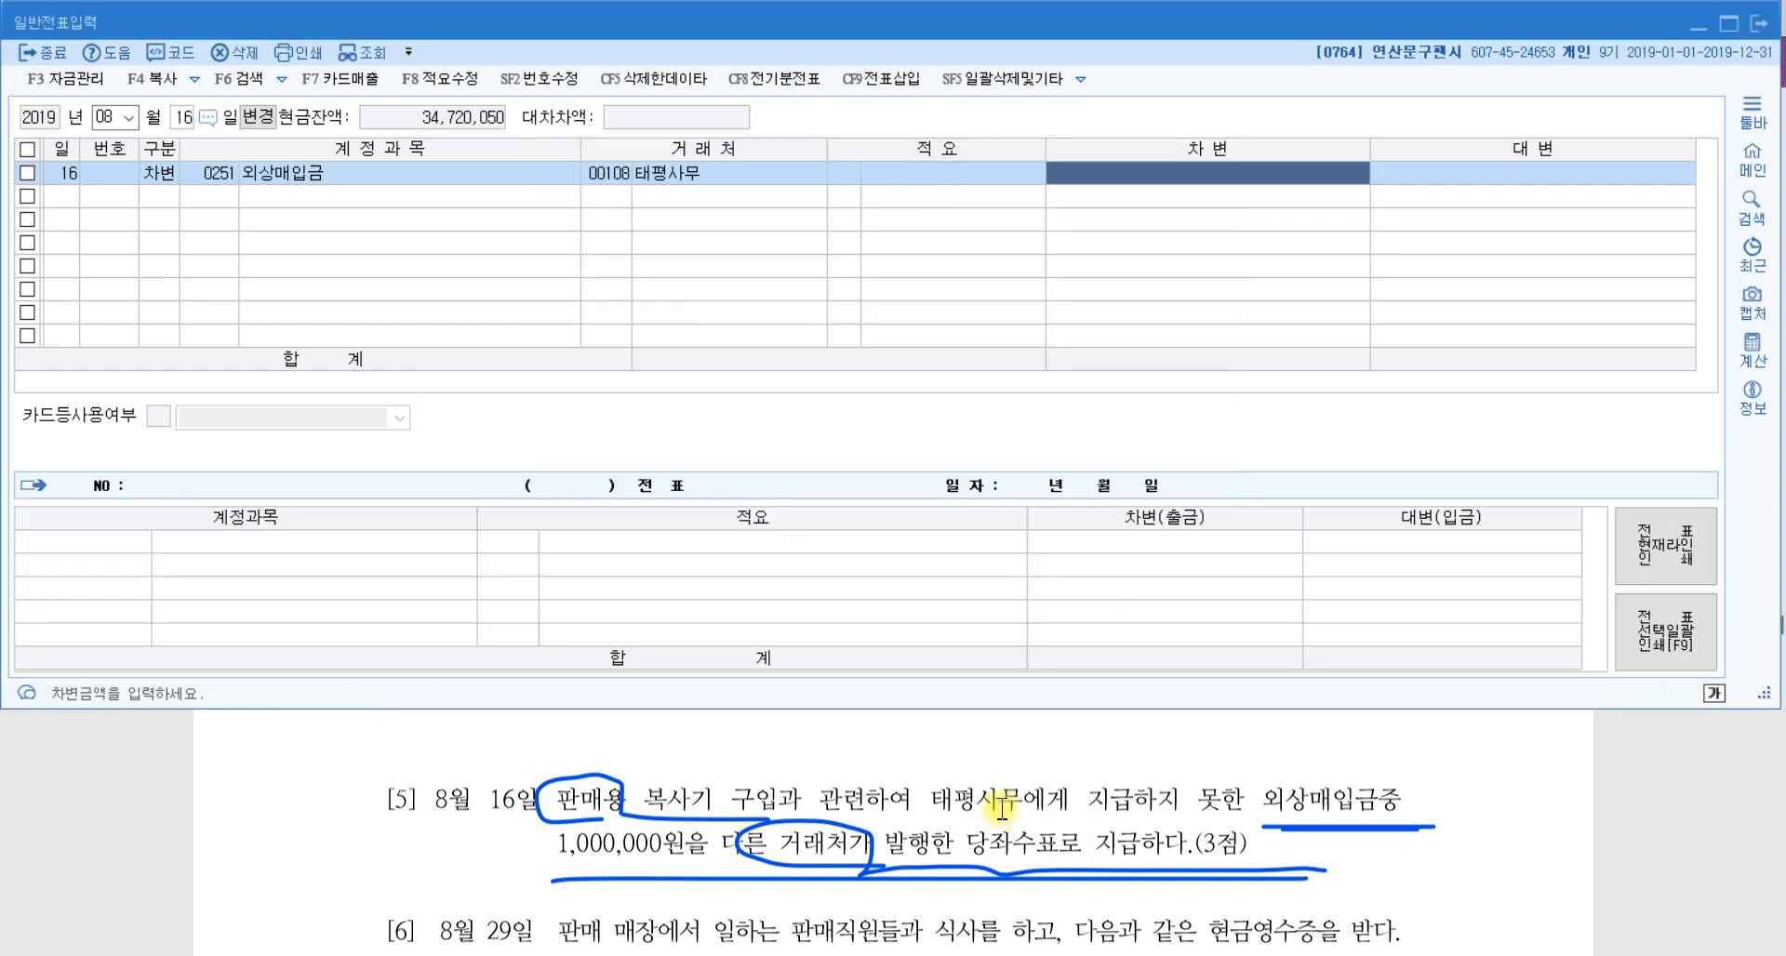
pyautogui.write('1000000')
pyautogui.press('Return')
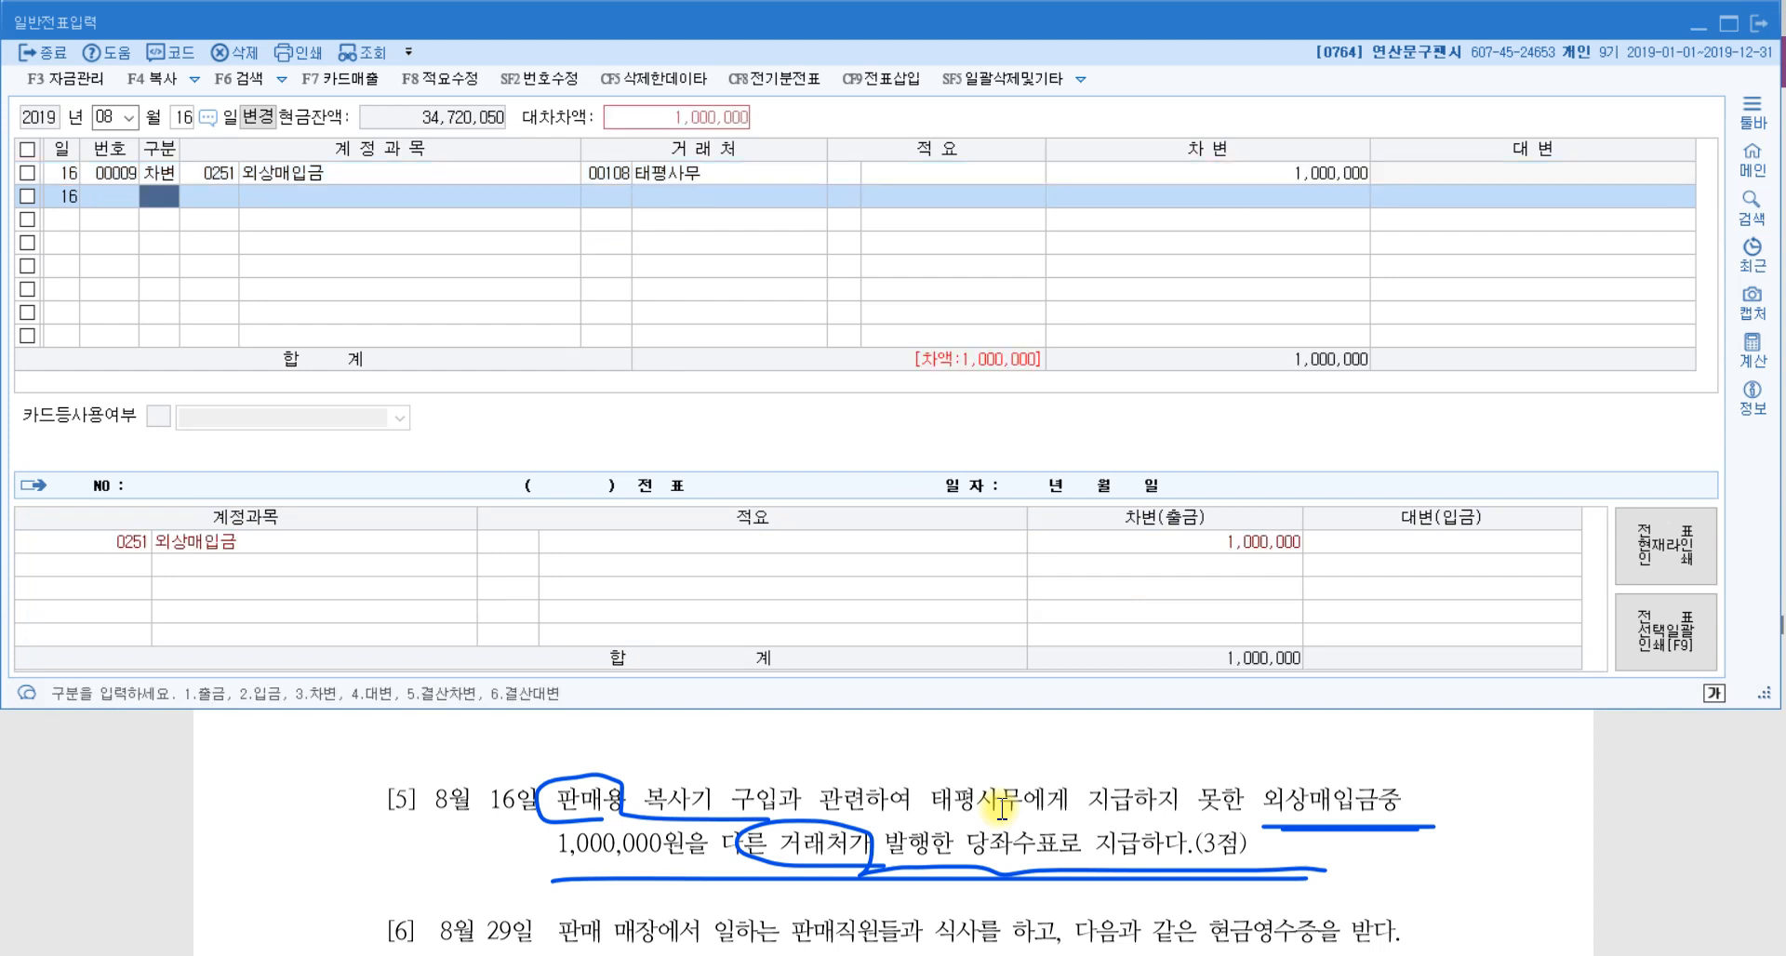
# Add a 대변 line for 현금 (0101) with the amount 1,000,000 to the August 16 voucher.
pyautogui.press('Return')
pyautogui.write('101')
pyautogui.press('Return')
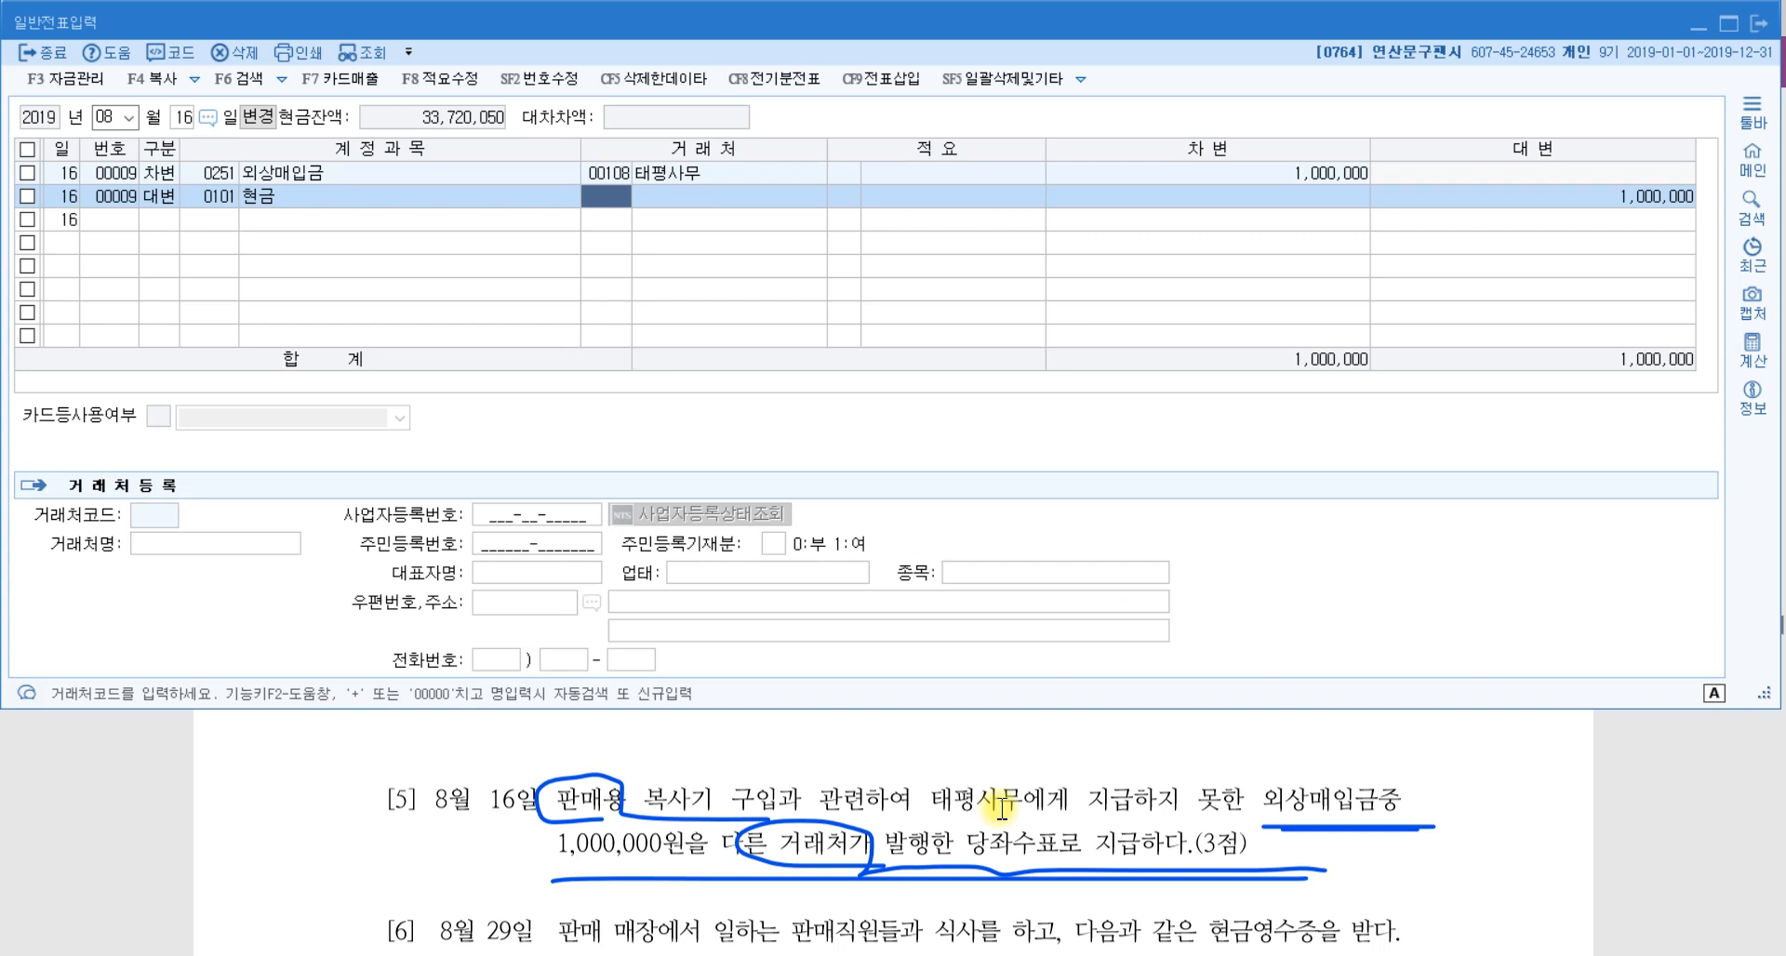
pyautogui.press('Return')
pyautogui.press('Return')
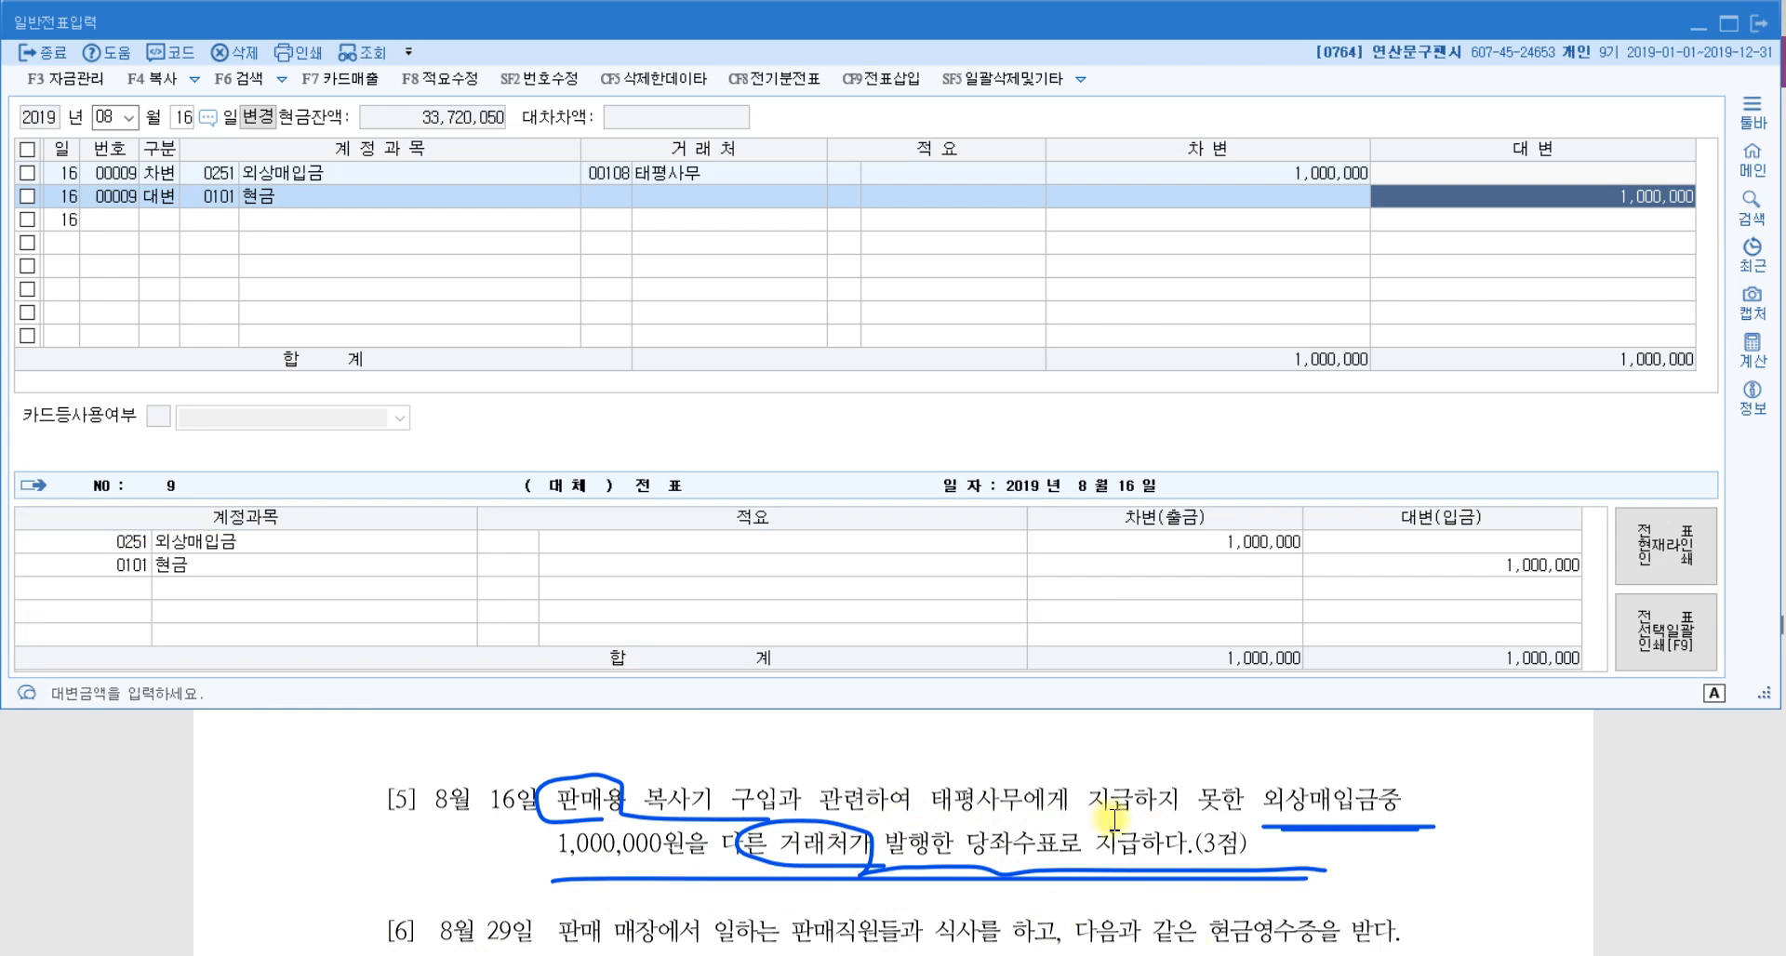
# Go to item [6] of August 29 in the exam PDF and circle the 받은금액 of 45,000원 on the receipt.
pyautogui.scroll(-3, 1114, 818)
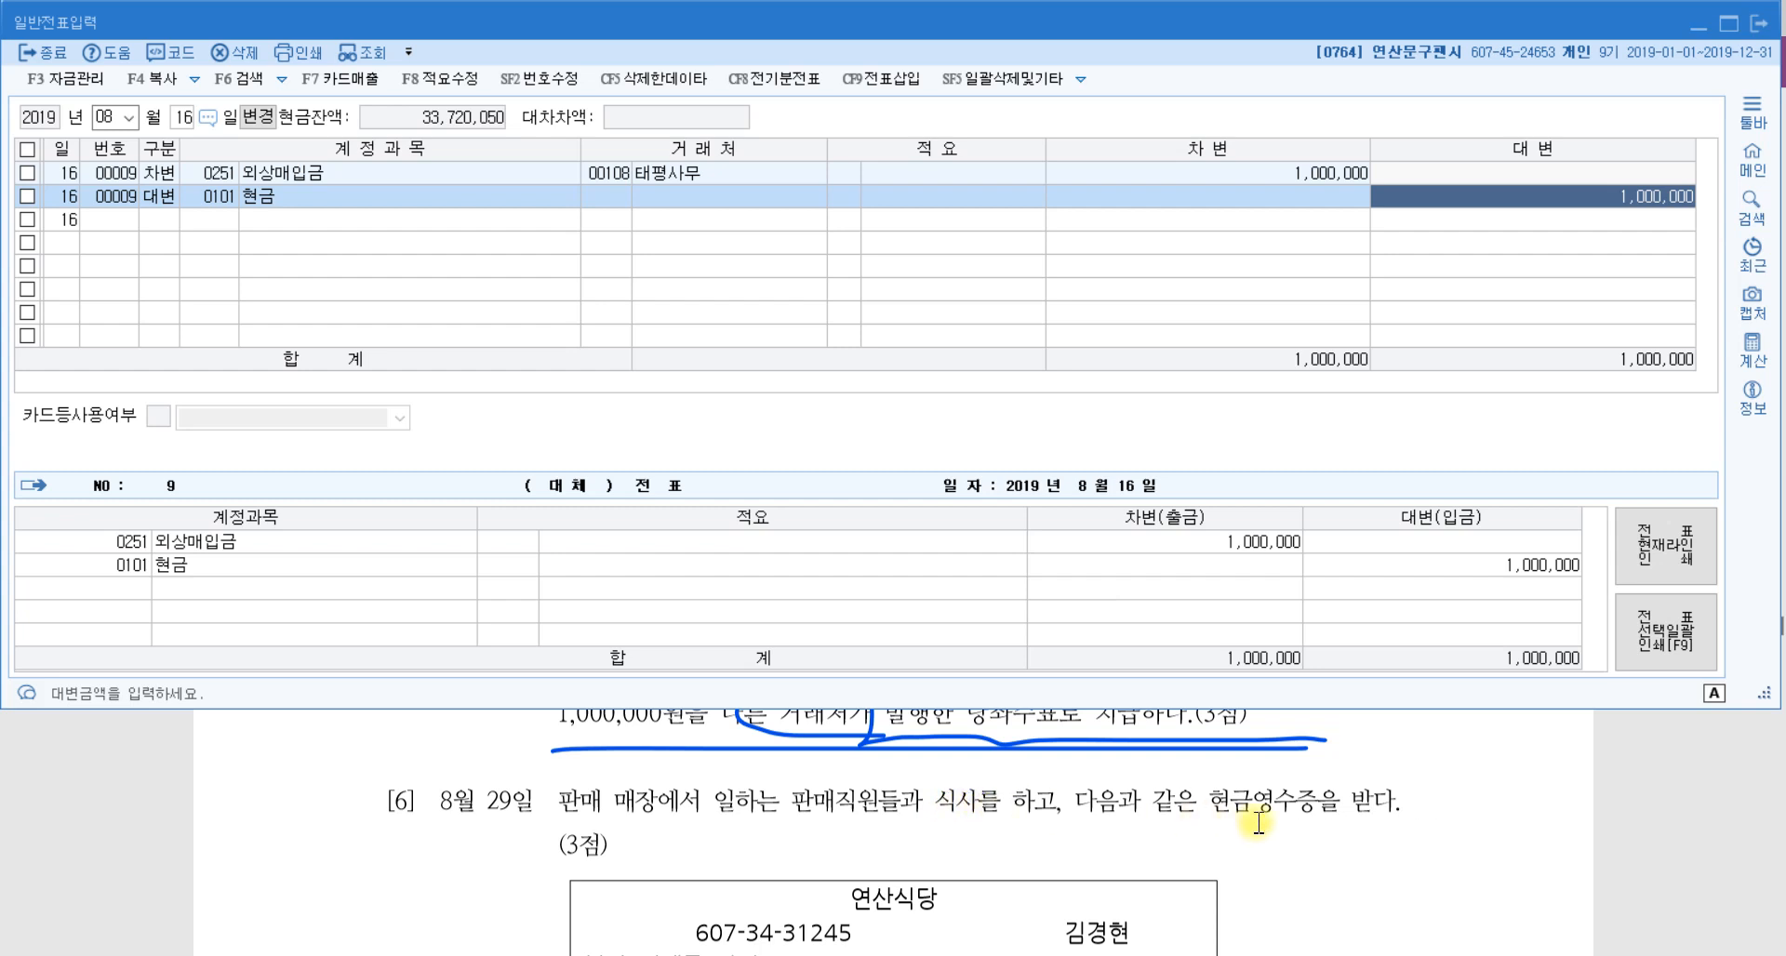
pyautogui.scroll(-10, 1258, 823)
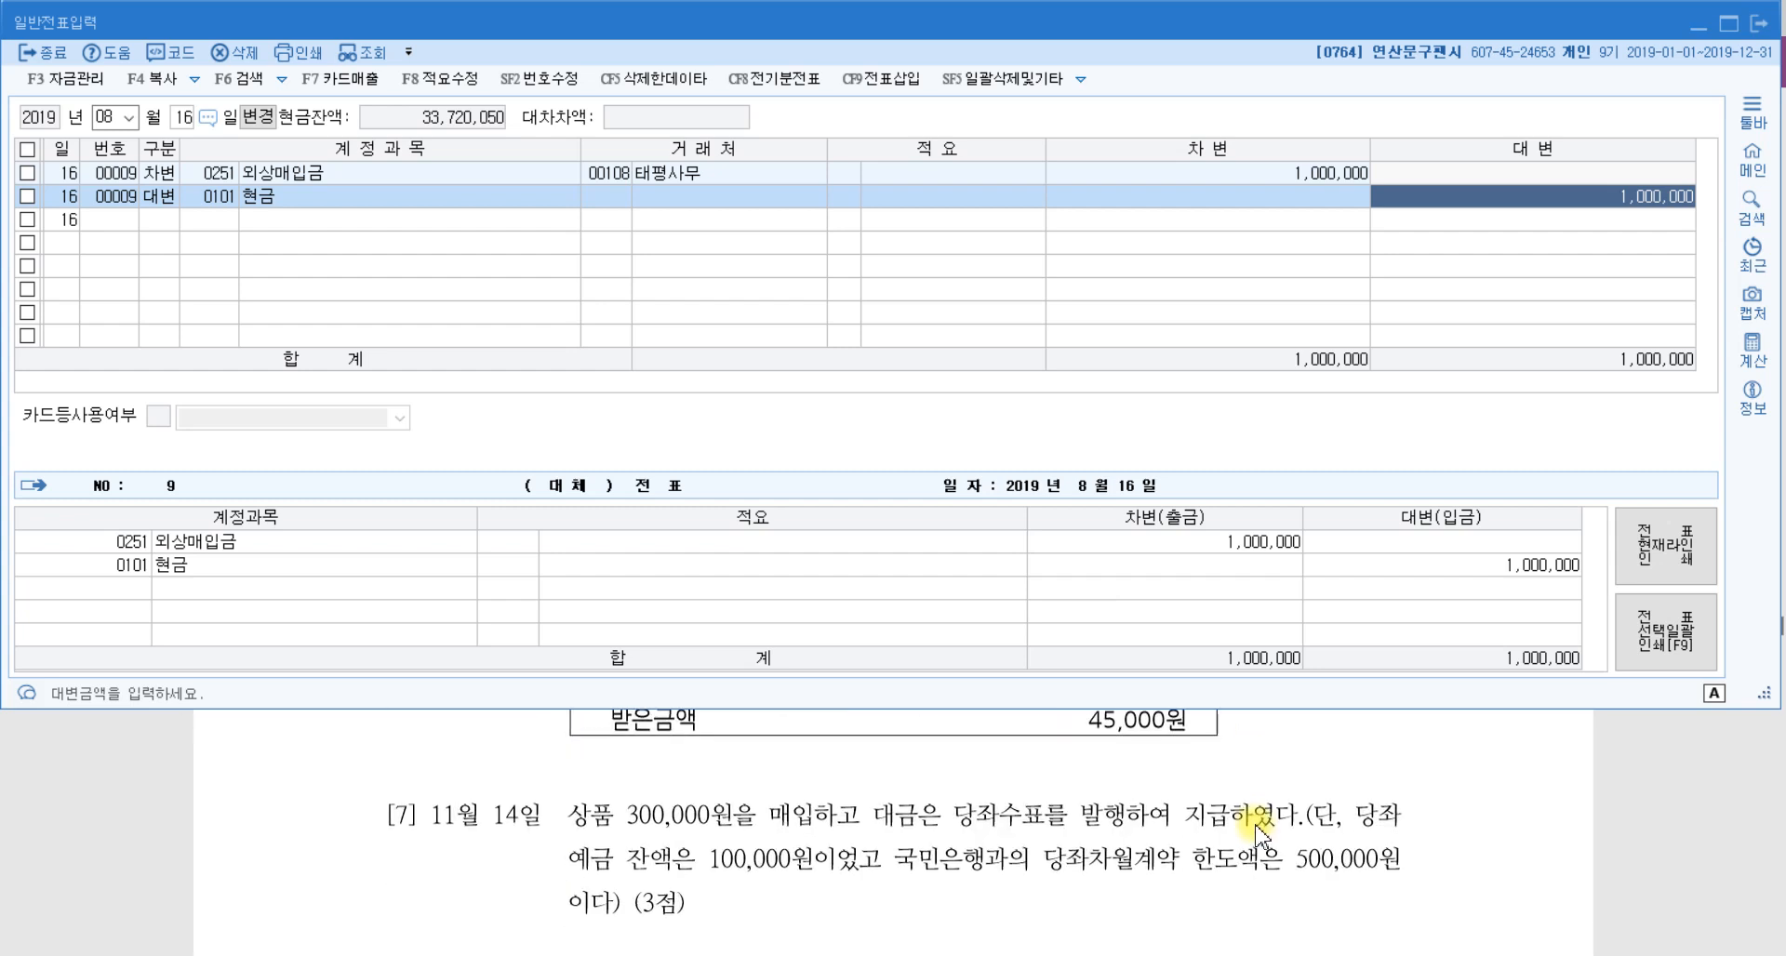
pyautogui.scroll(5, 1260, 826)
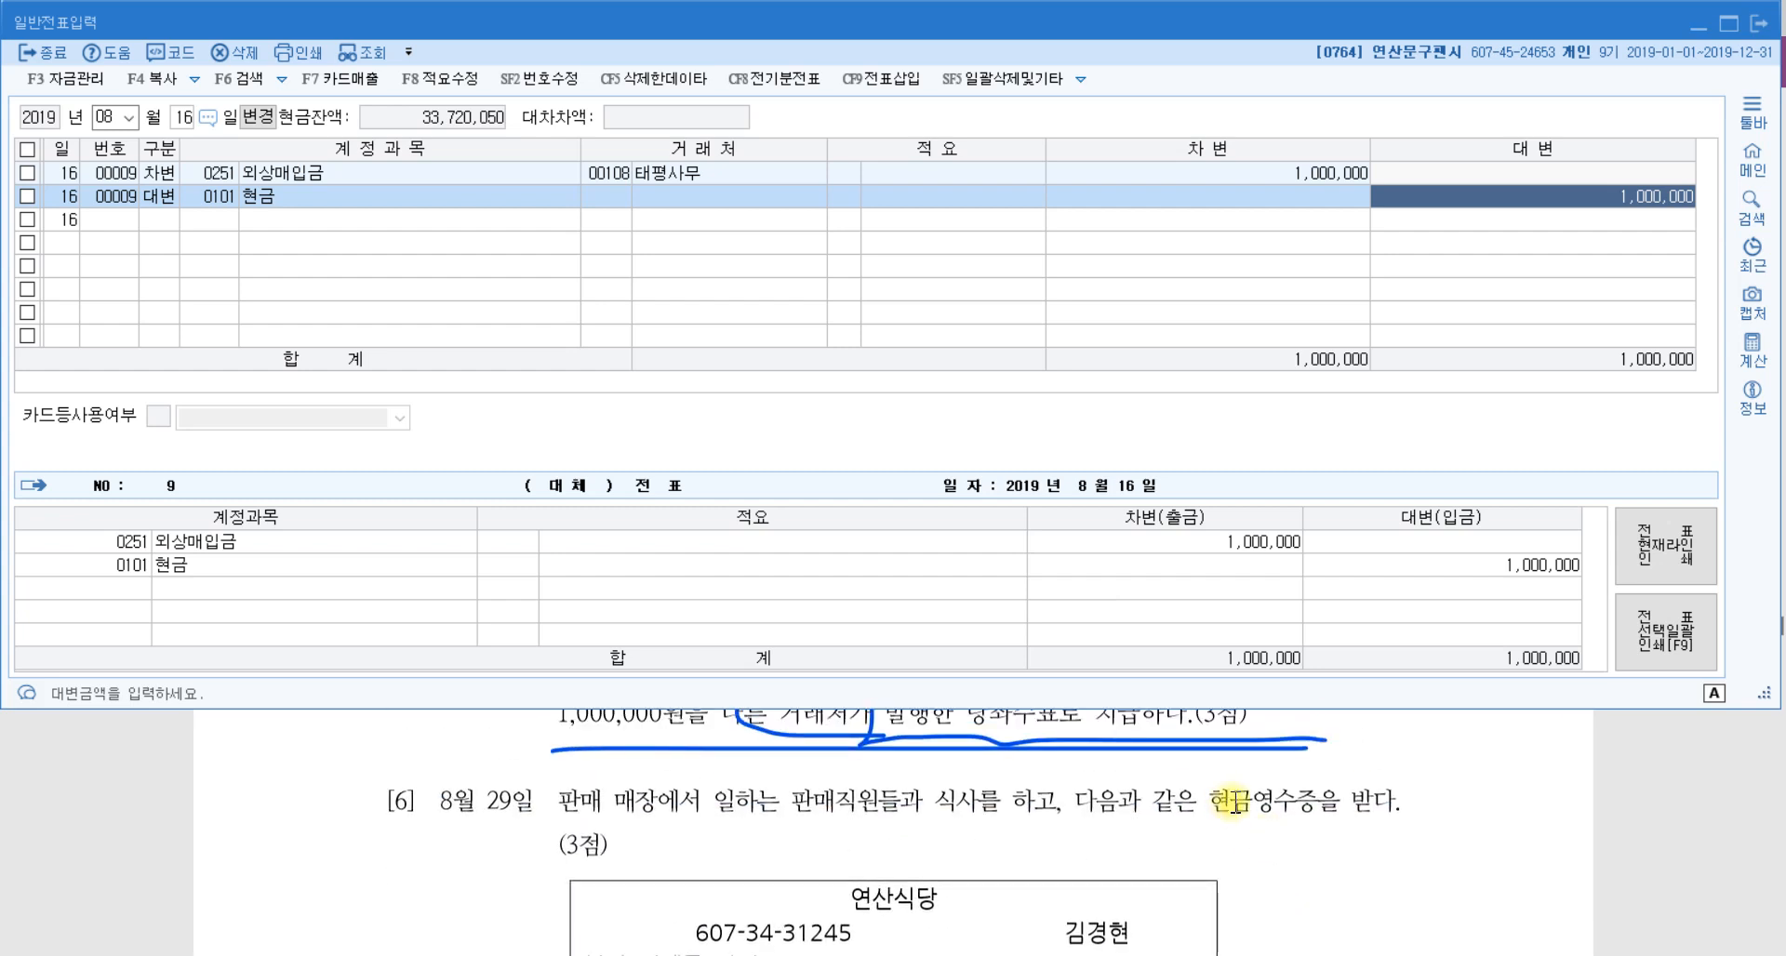
pyautogui.scroll(-3, 1293, 800)
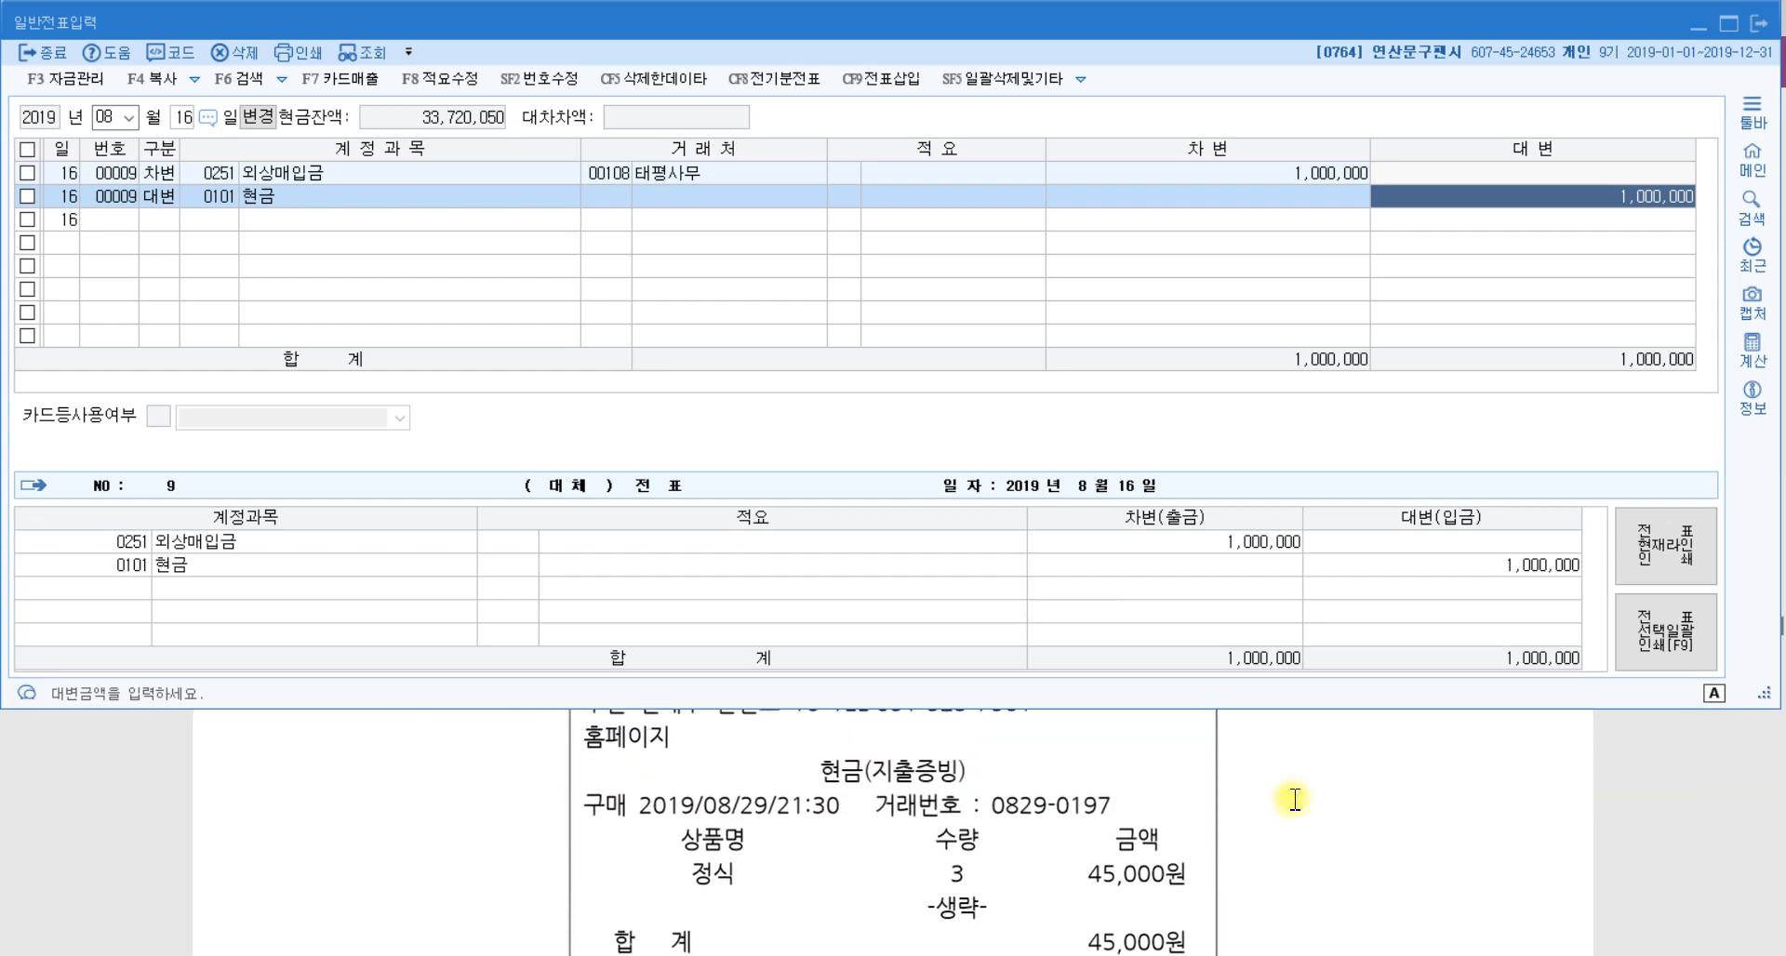
pyautogui.click(1294, 800)
pyautogui.scroll(-5, 1291, 800)
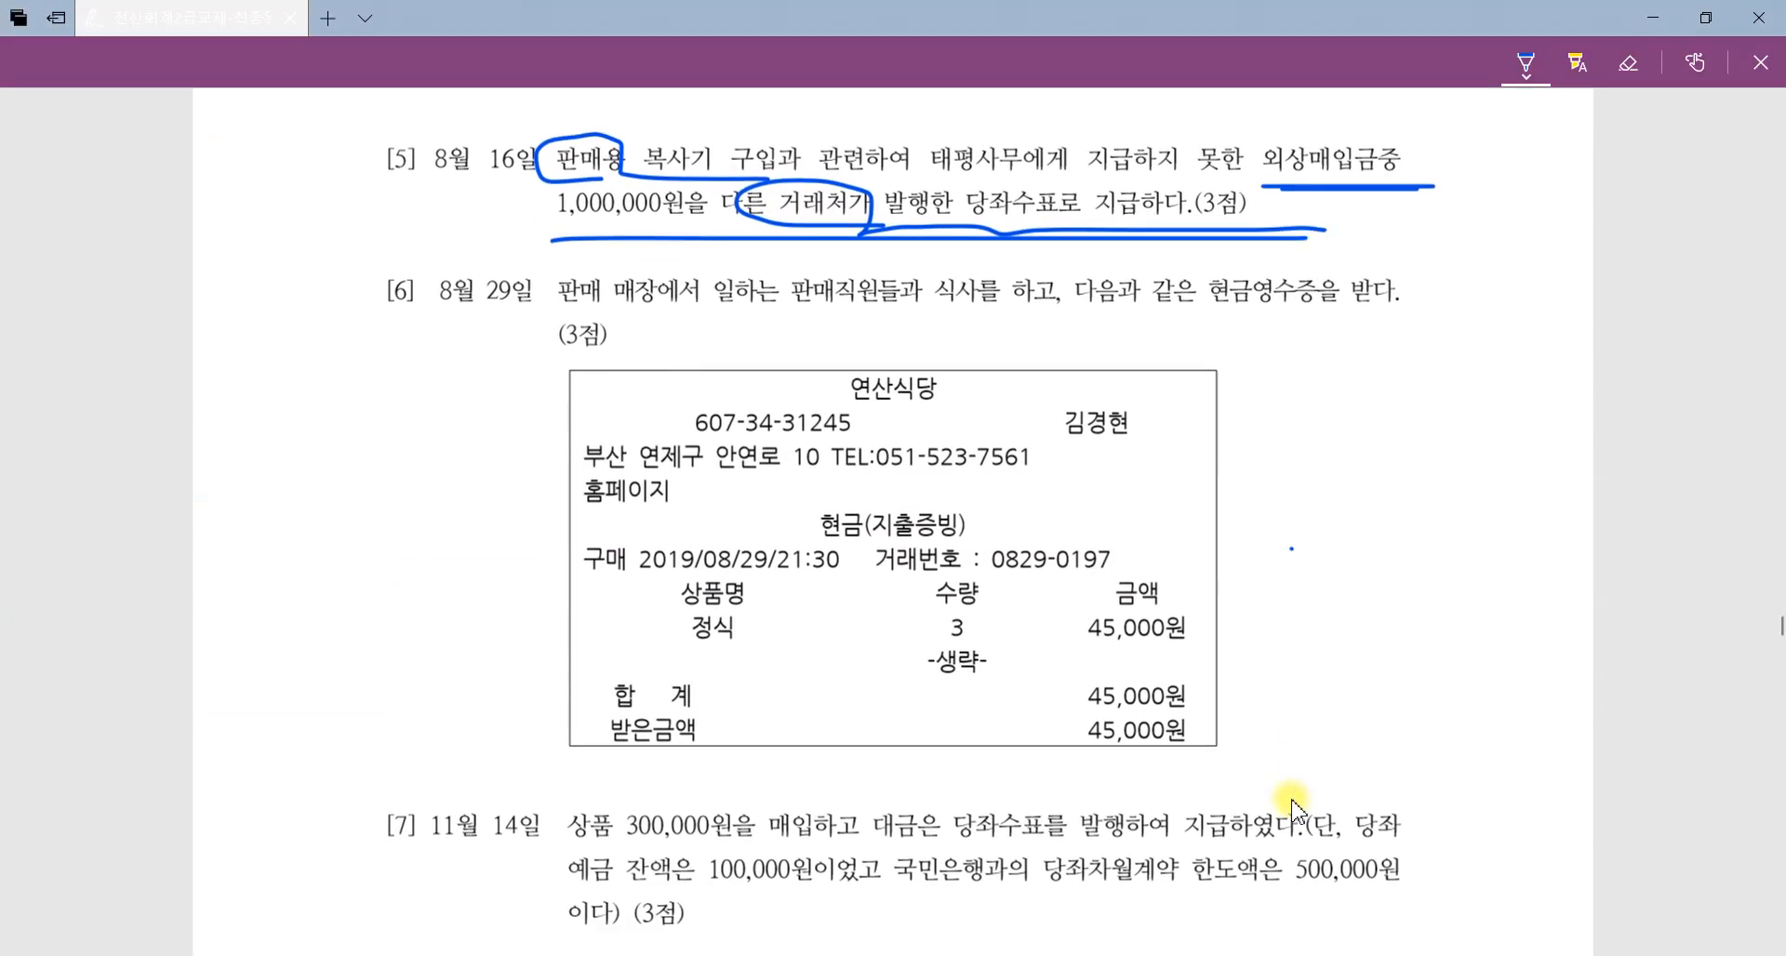
pyautogui.moveTo(1173, 741)
pyautogui.mouseDown()
pyautogui.moveTo(993, 735)
pyautogui.moveTo(1148, 774)
pyautogui.mouseUp()
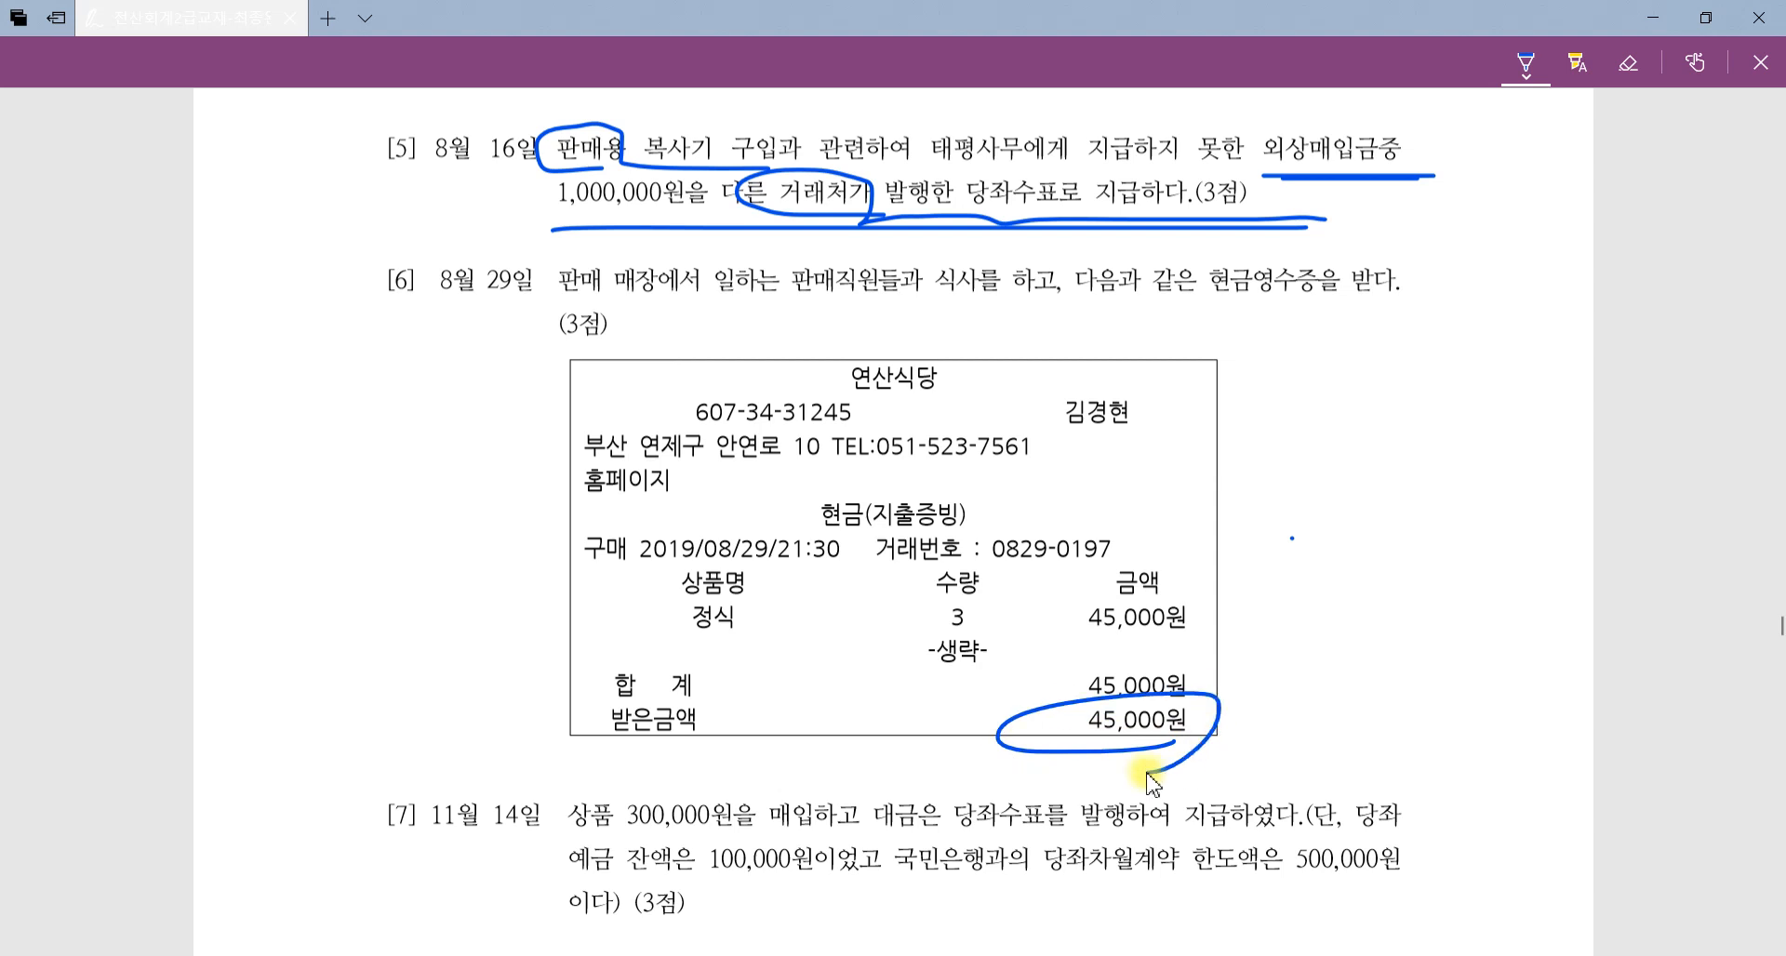
# Return to 일반전표입력 in KcLep, change the voucher date to August 29 and start a 차변 line.
pyautogui.hotkey('alt', 'Tab')
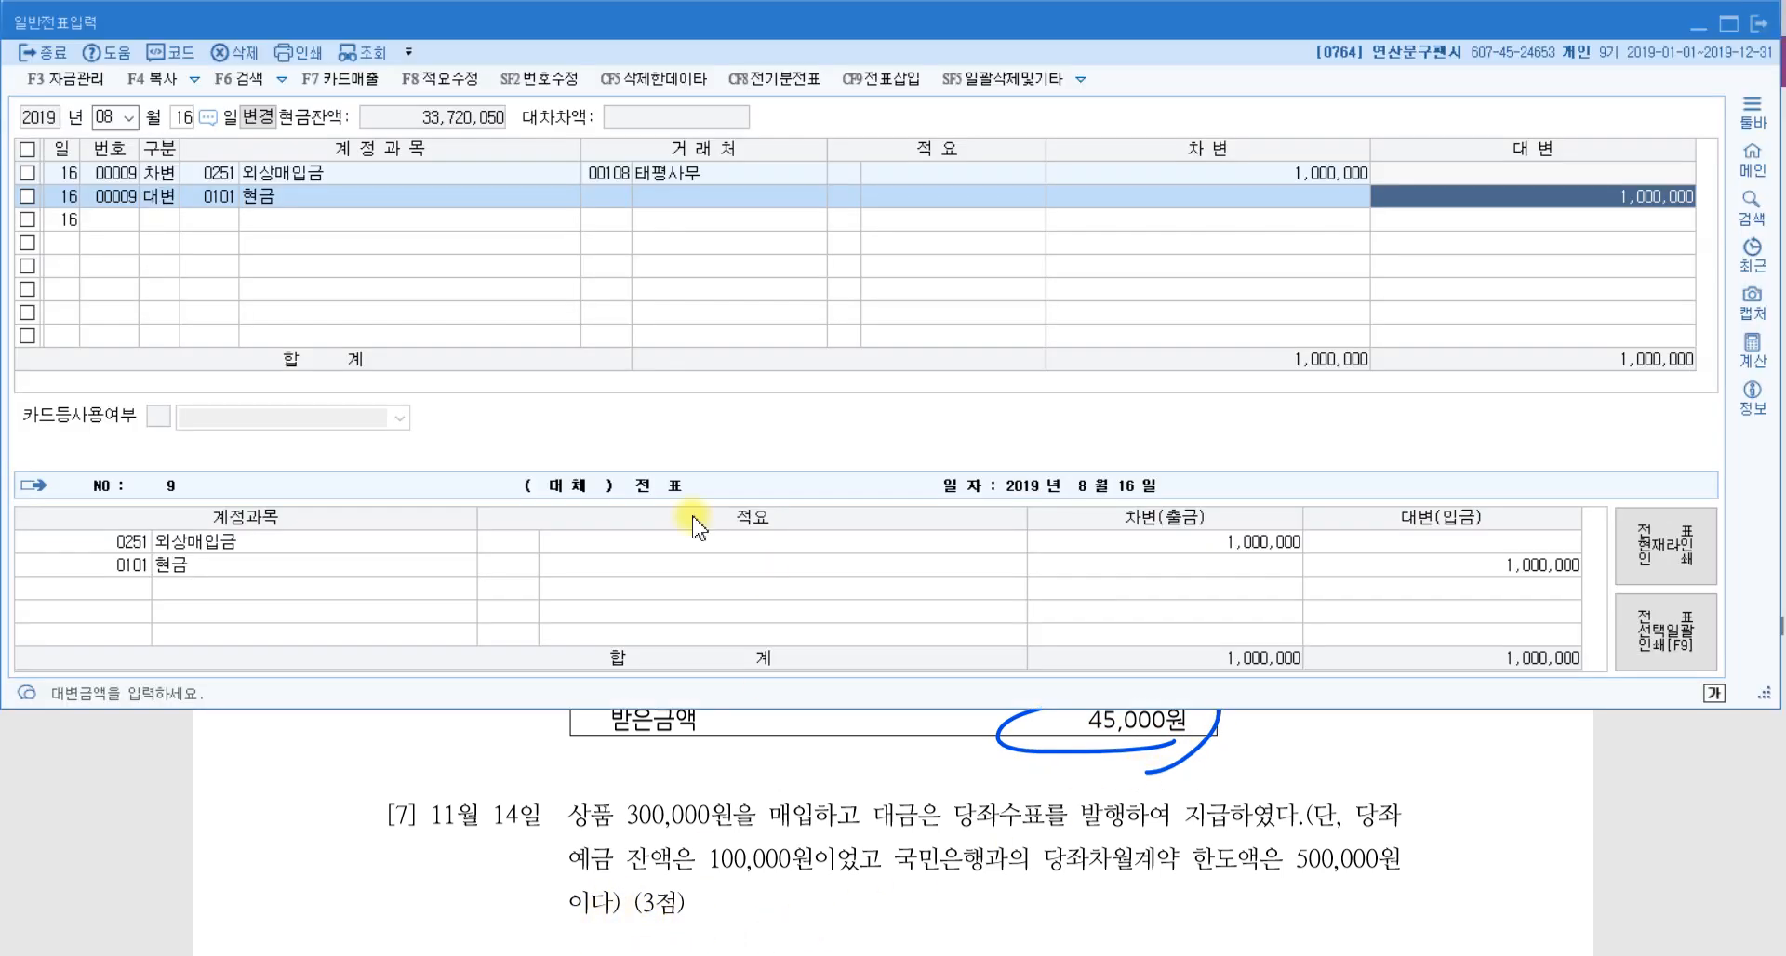
pyautogui.scroll(5, 791, 782)
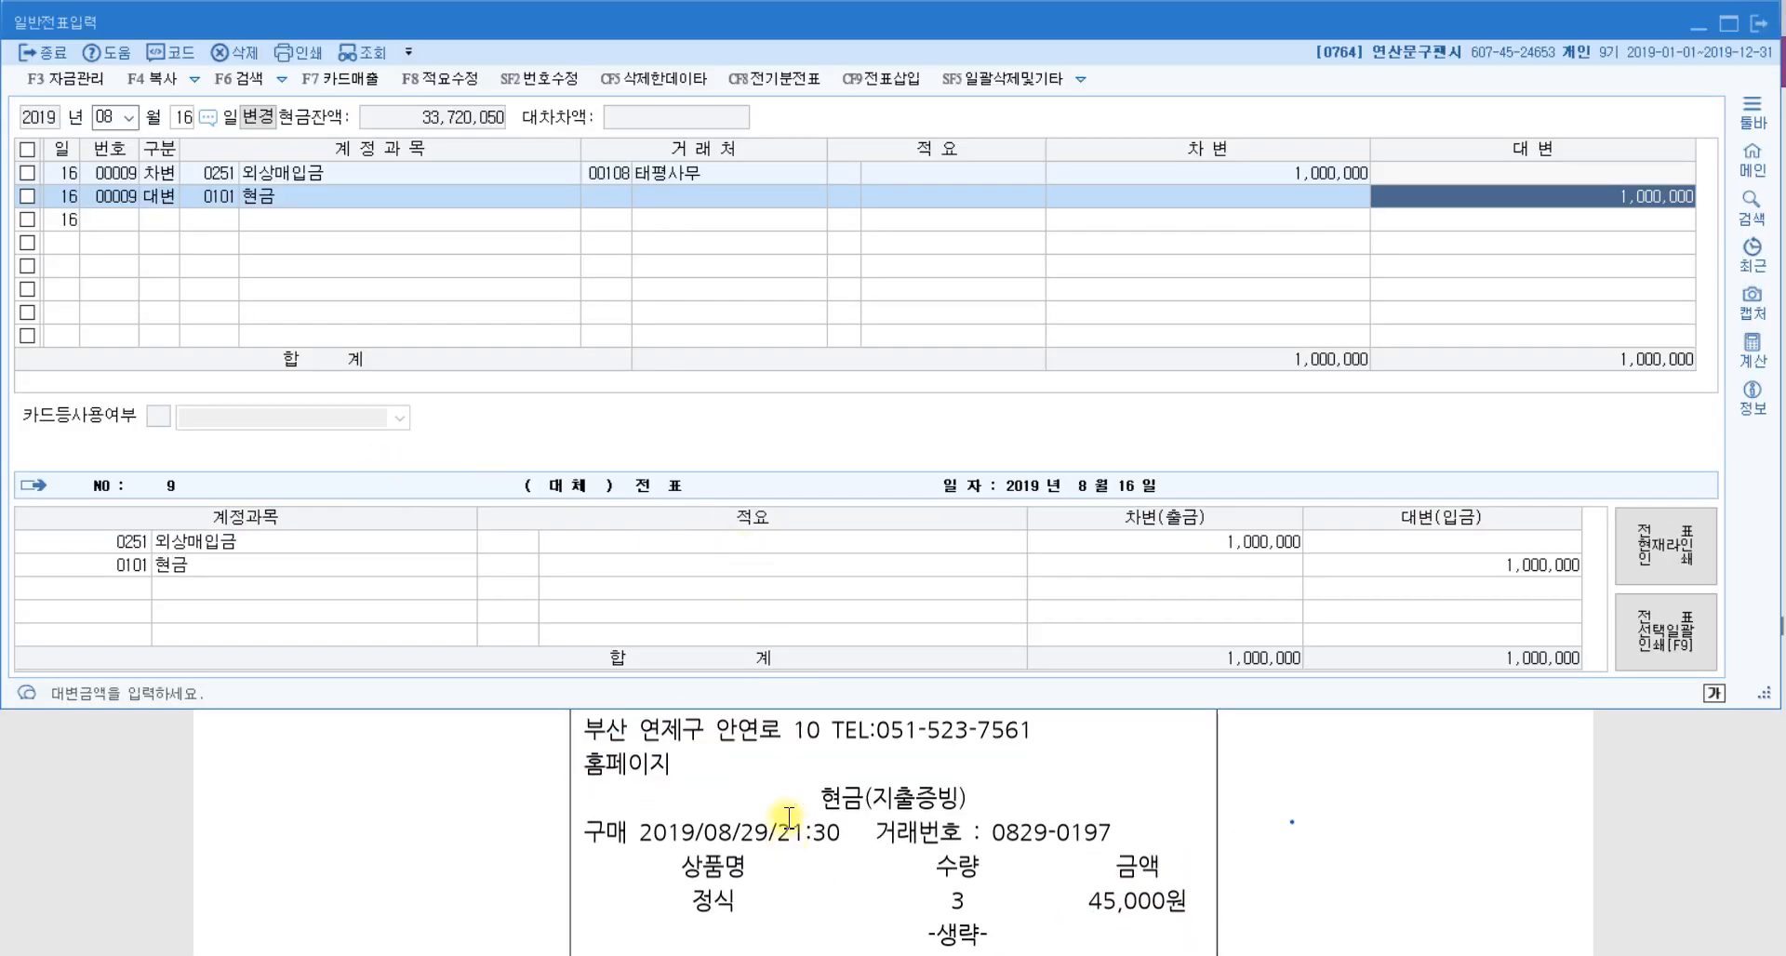
pyautogui.press('Escape')
pyautogui.write('29')
pyautogui.press('Return')
pyautogui.write('3')
pyautogui.press('Return')
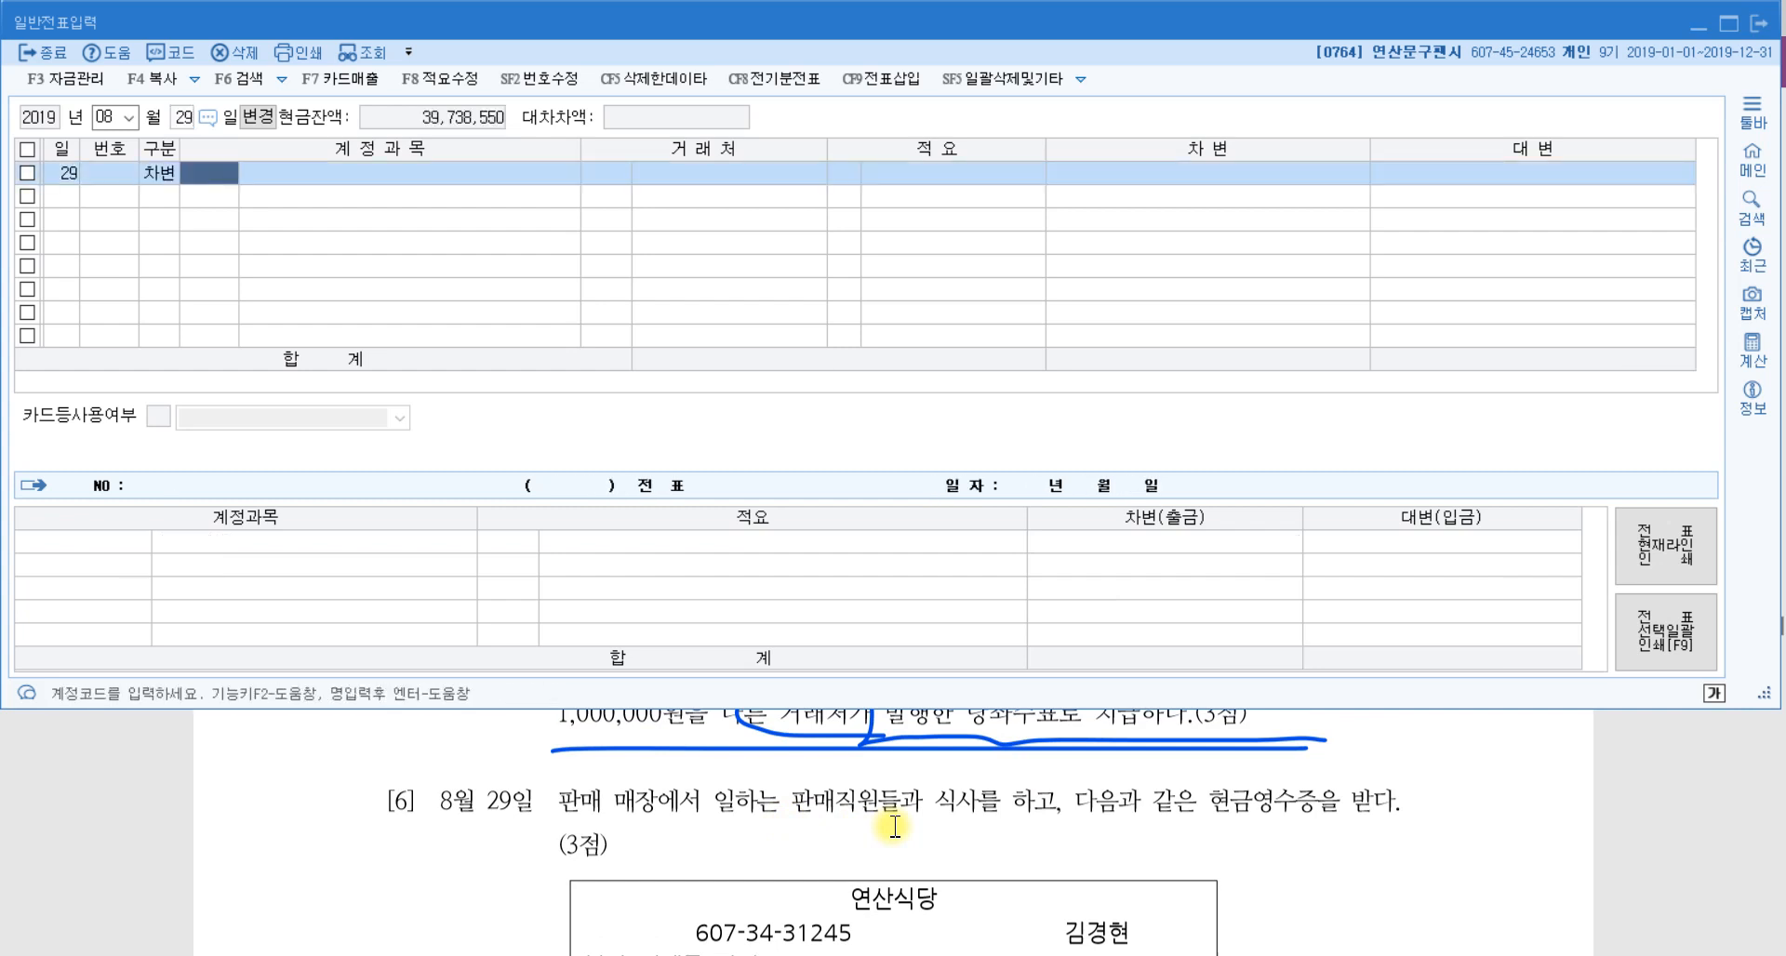
# Set the 차변 line's account to the 제조원가 복리후생비 (0511).
pyautogui.write('복리')
pyautogui.press('Return')
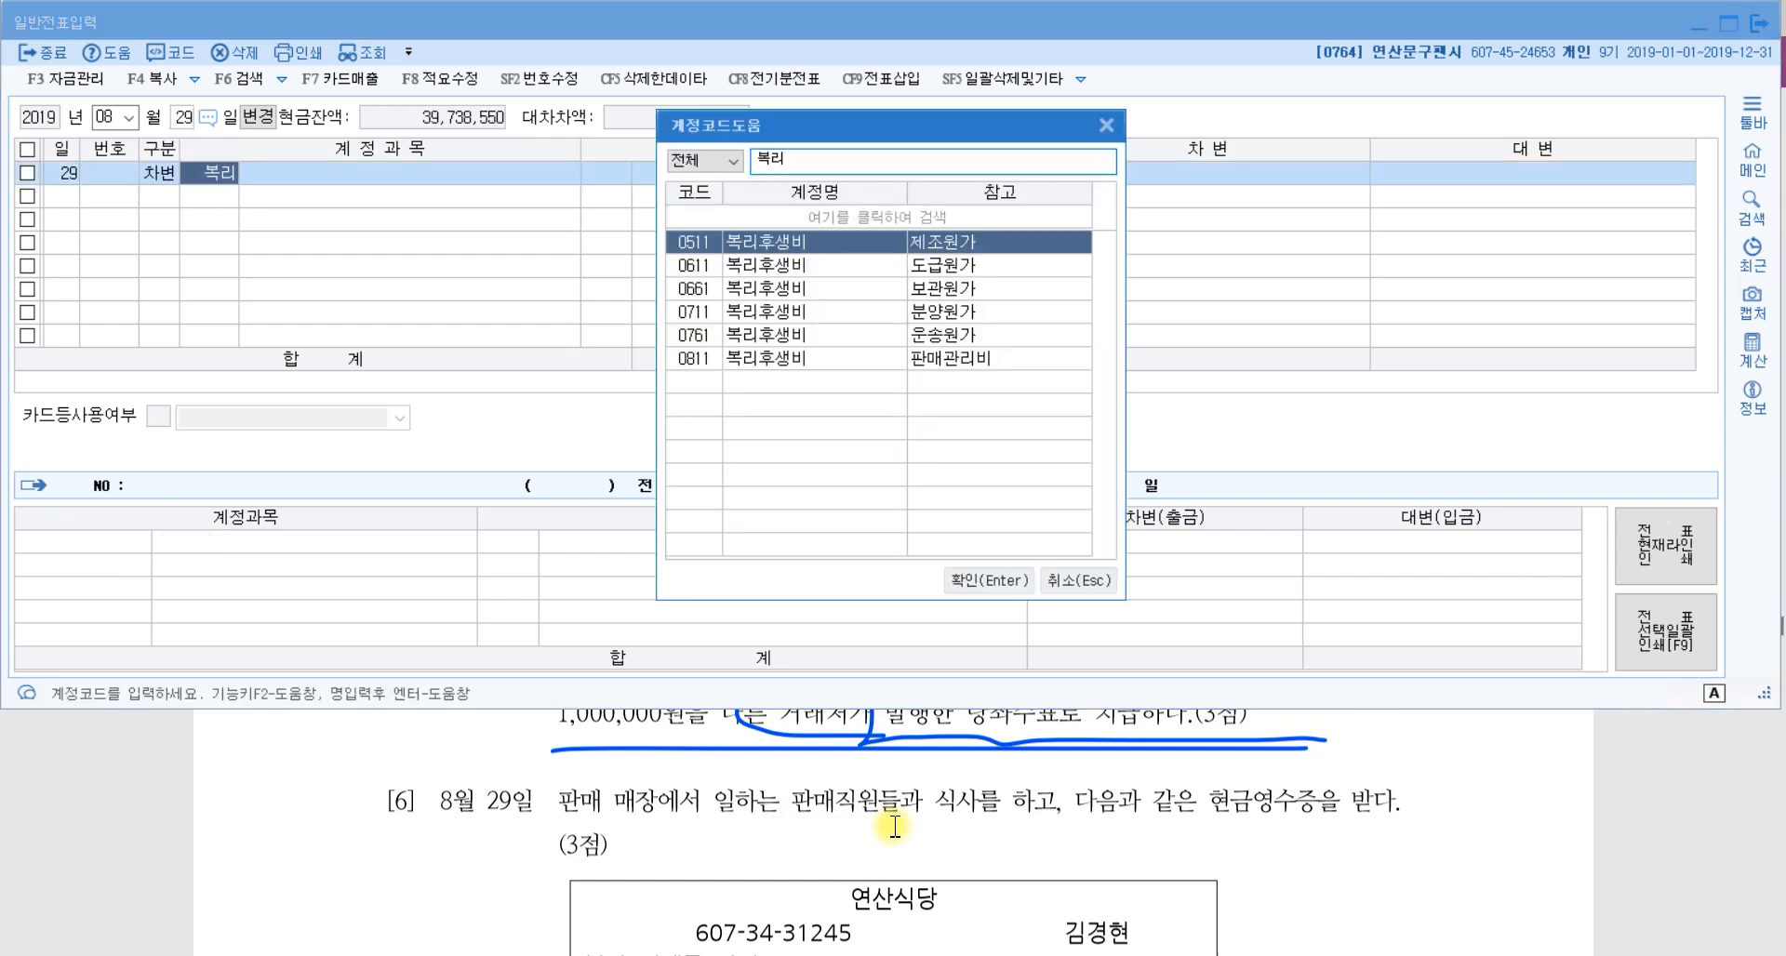
pyautogui.press('Return')
pyautogui.press('Return')
pyautogui.press('Return')
pyautogui.press('Return')
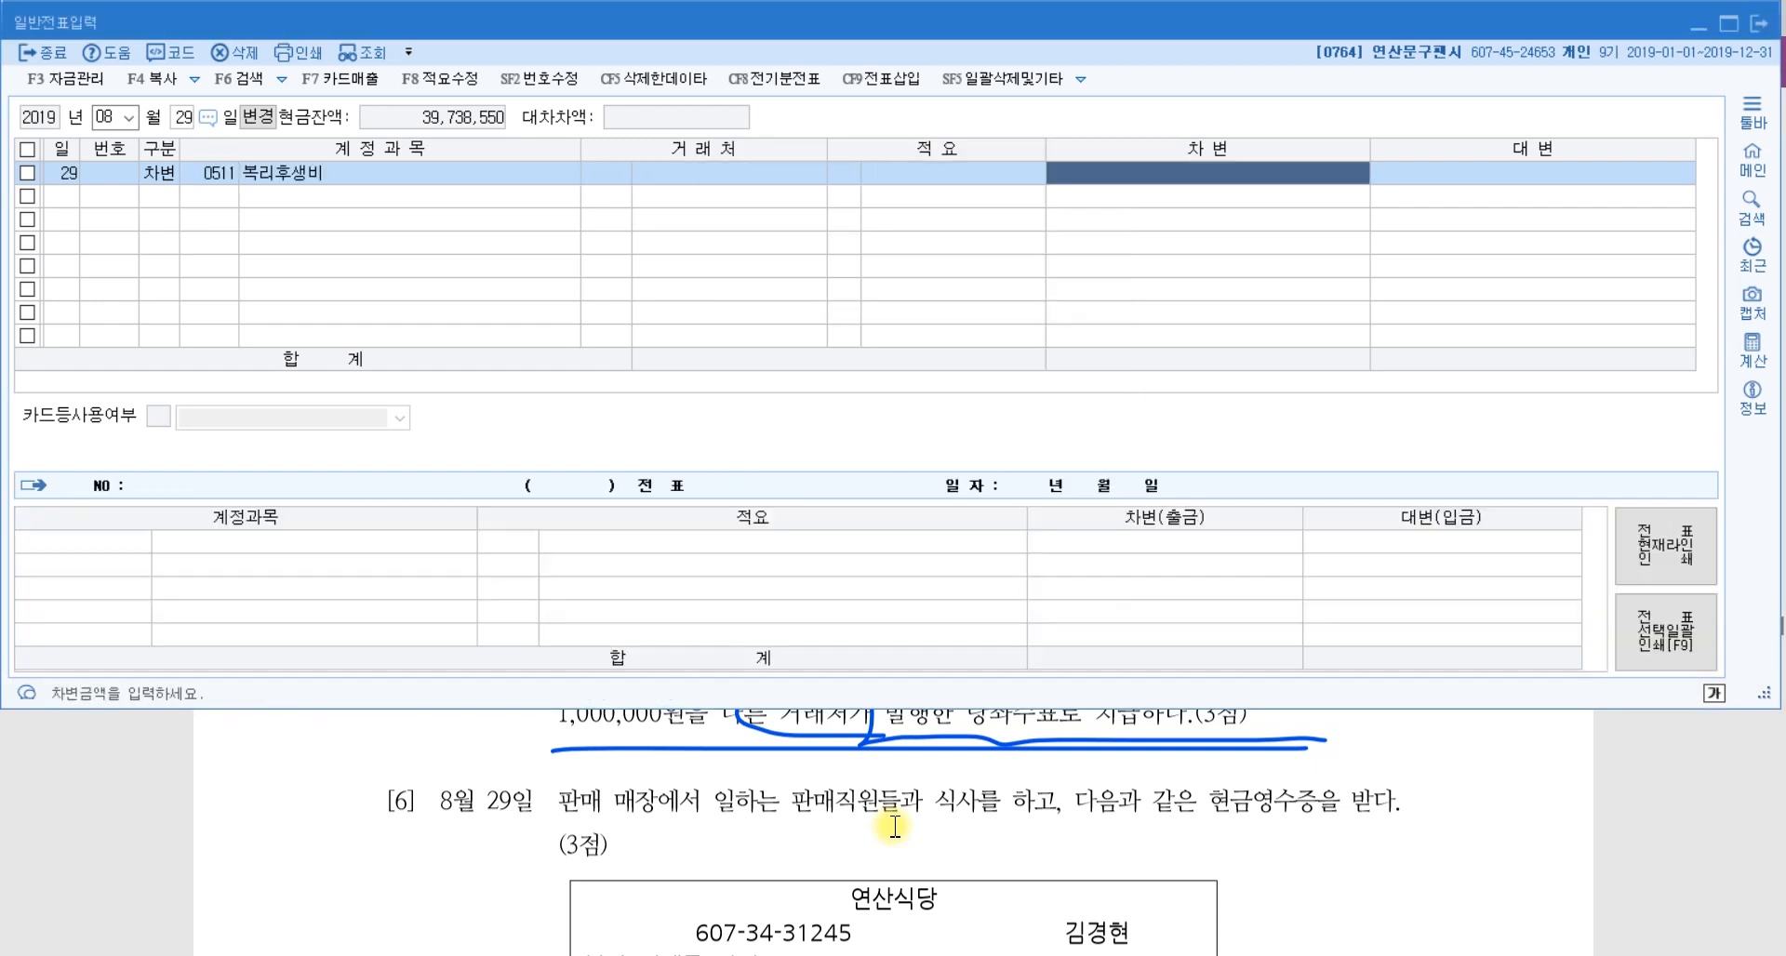
# Change the 차변 line's account to the 판매관리비 복리후생비 (0811).
pyautogui.press('Left')
pyautogui.press('Left')
pyautogui.press('Left')
pyautogui.press('Left')
pyautogui.press('Left')
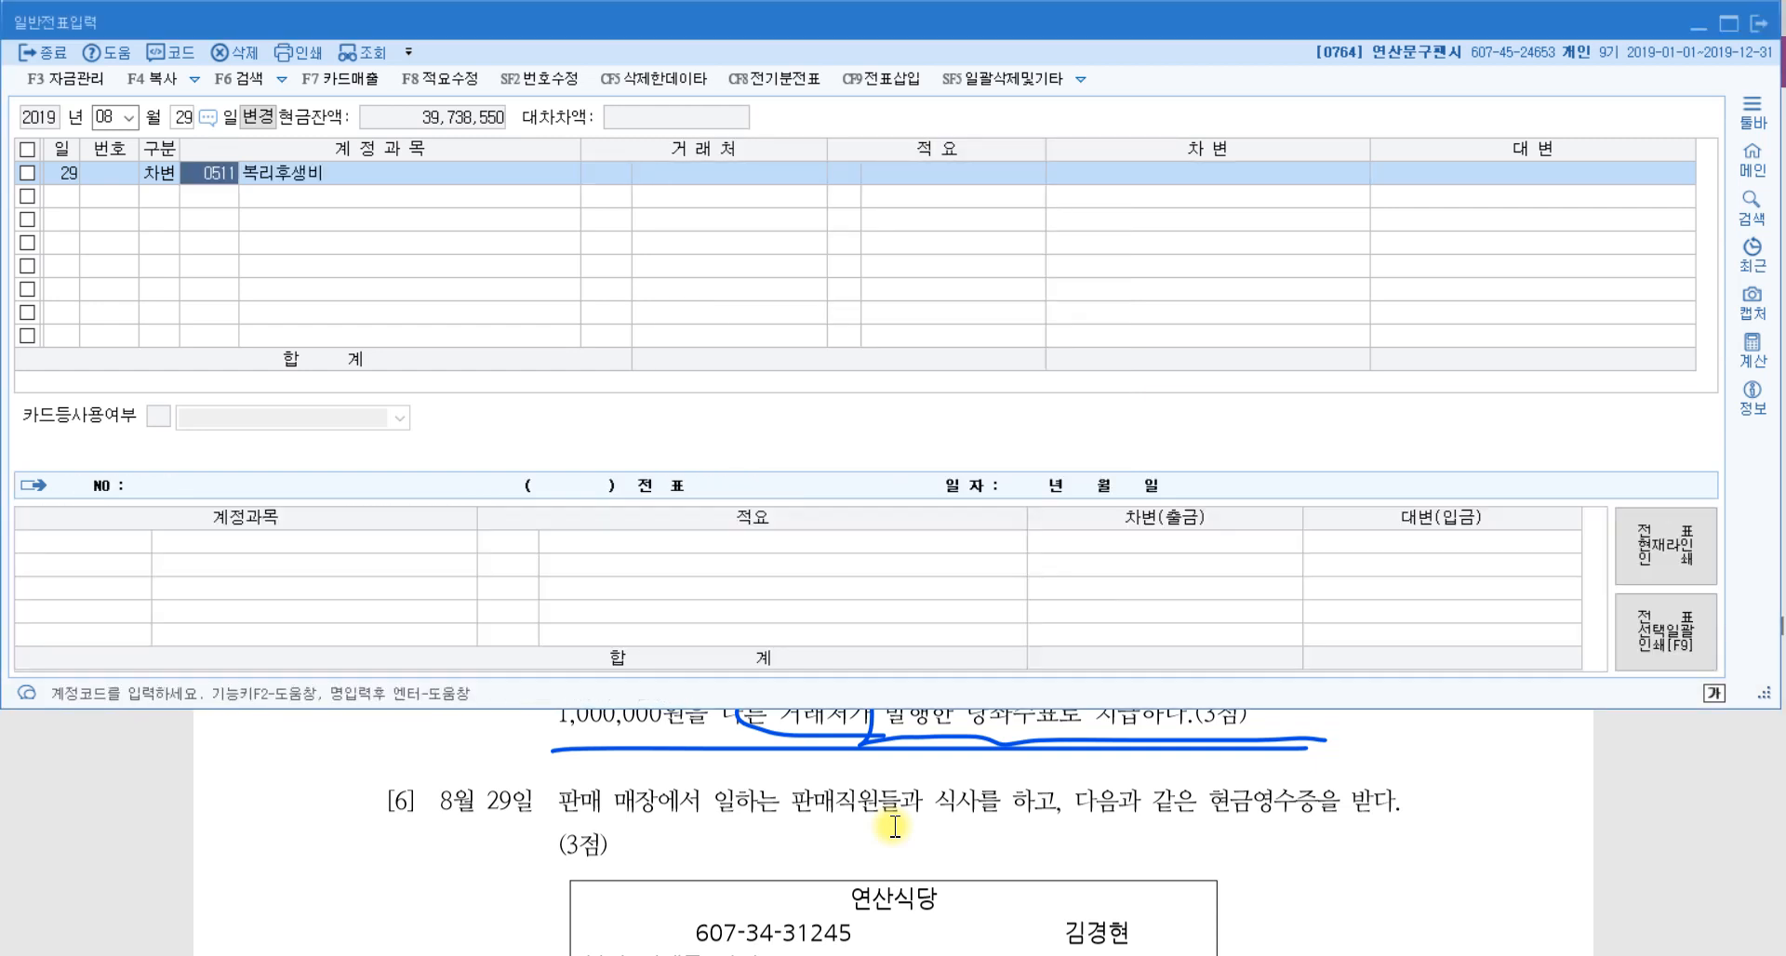
pyautogui.press('Right')
pyautogui.write('복리')
pyautogui.press('Return')
pyautogui.press('Down')
pyautogui.press('Down')
pyautogui.press('Down')
pyautogui.press('Down')
pyautogui.press('Down')
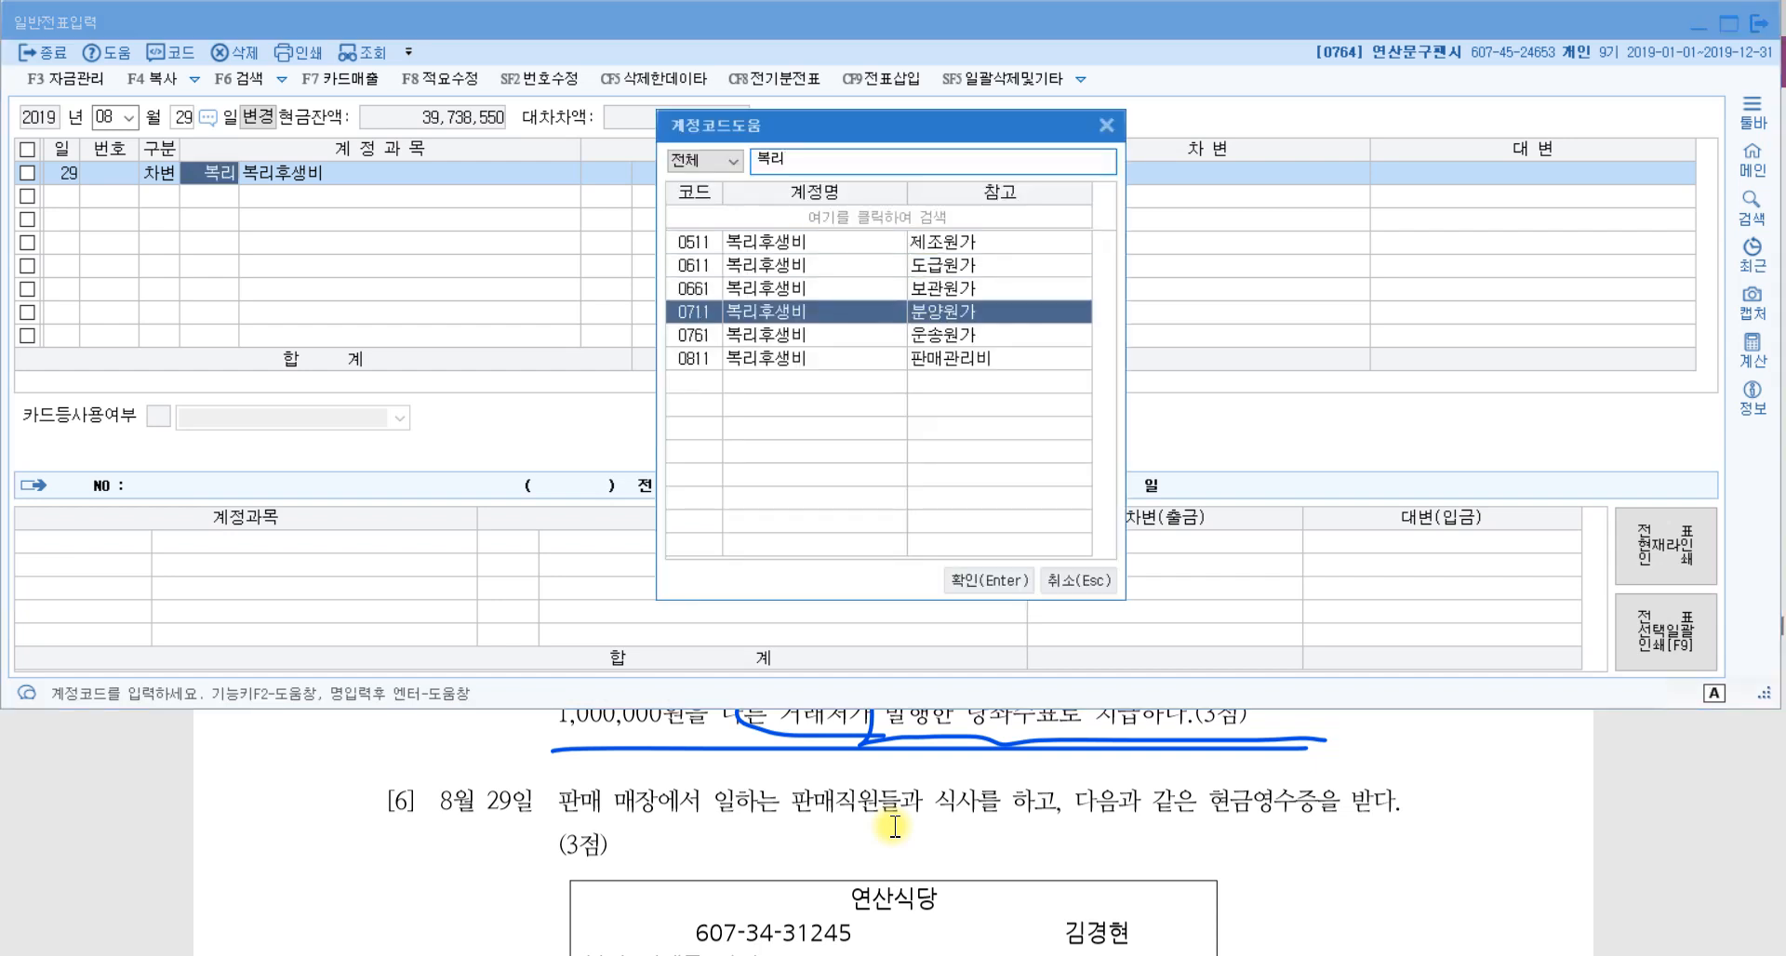
pyautogui.press('Return')
pyautogui.press('Return')
pyautogui.press('Return')
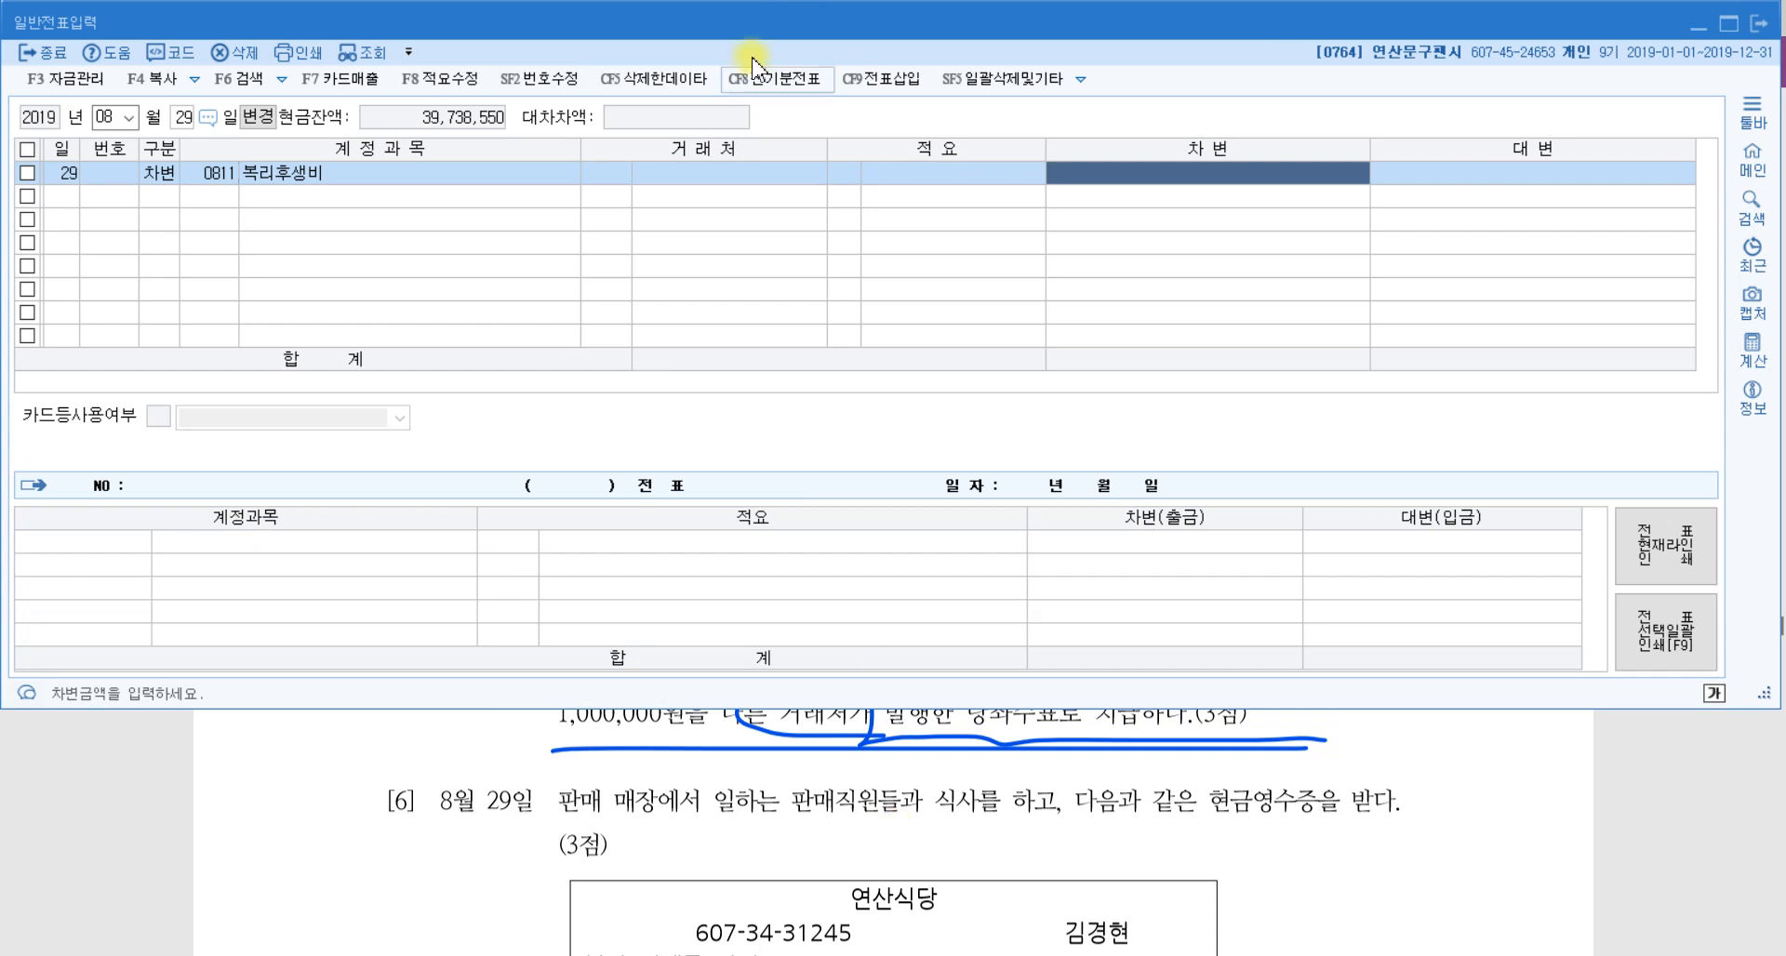
# Check the receipt of item [6] in the exam PDF and enter 45,000 as the 복리후생비 line's 차변 amount in KcLep.
pyautogui.click(1272, 813)
pyautogui.scroll(-5, 1299, 813)
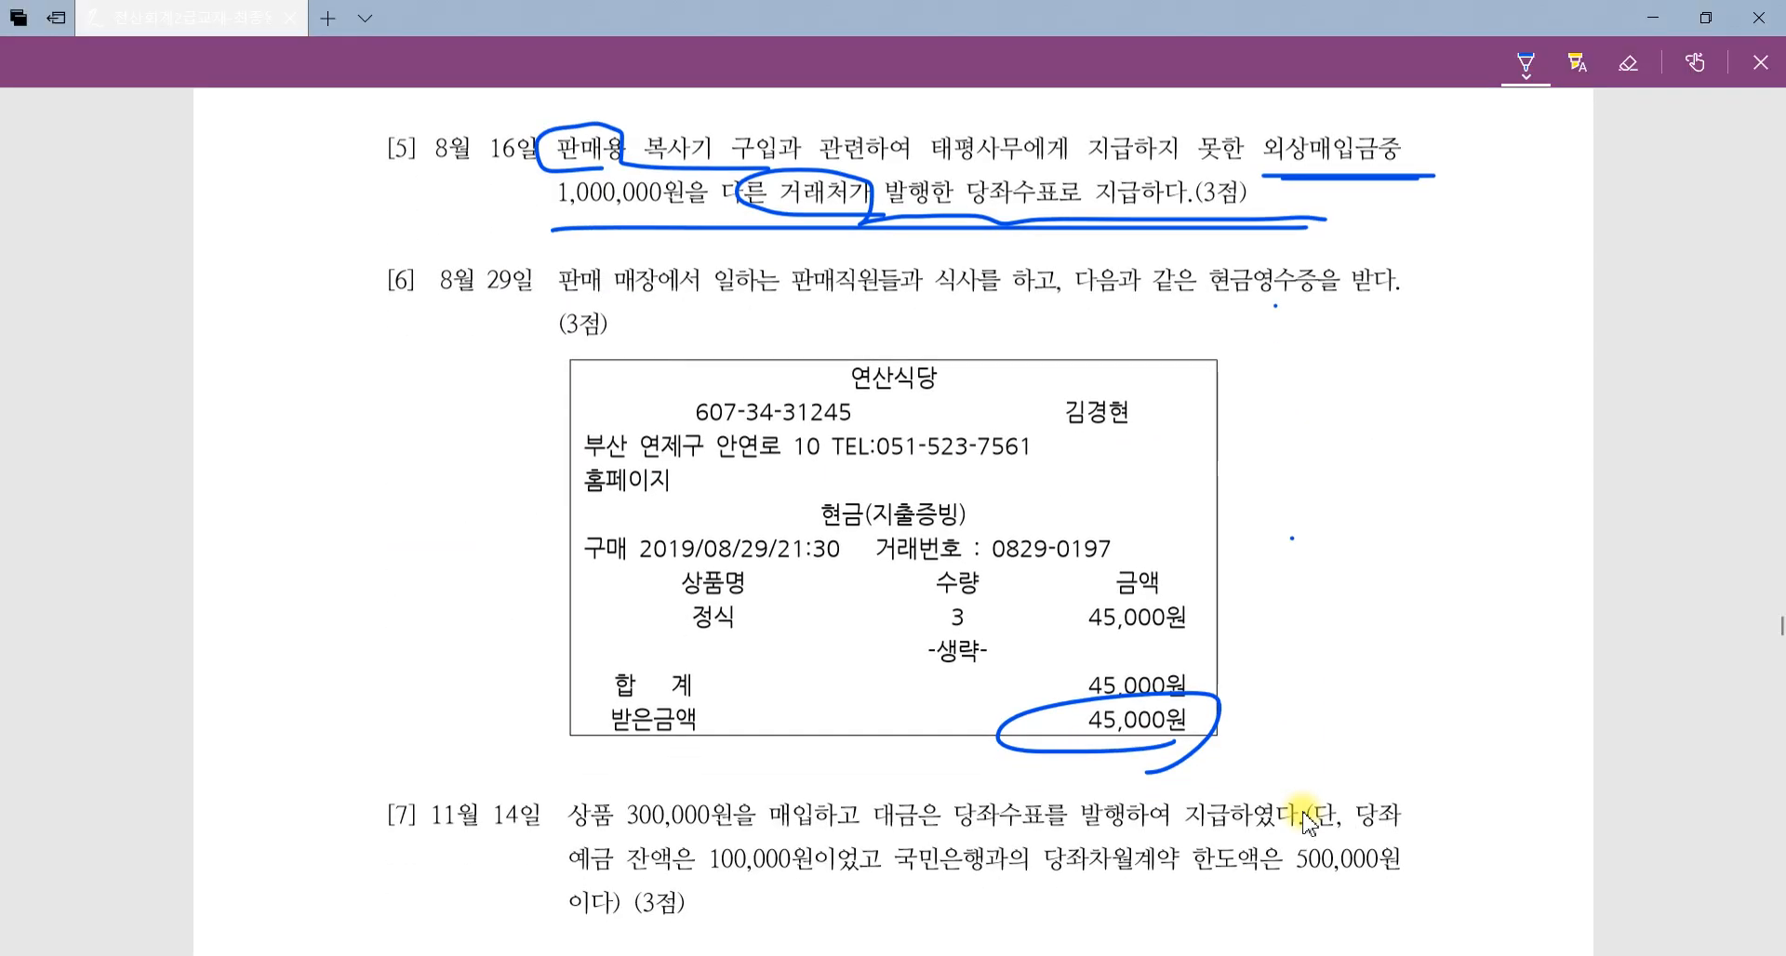
pyautogui.hotkey('alt', 'Tab')
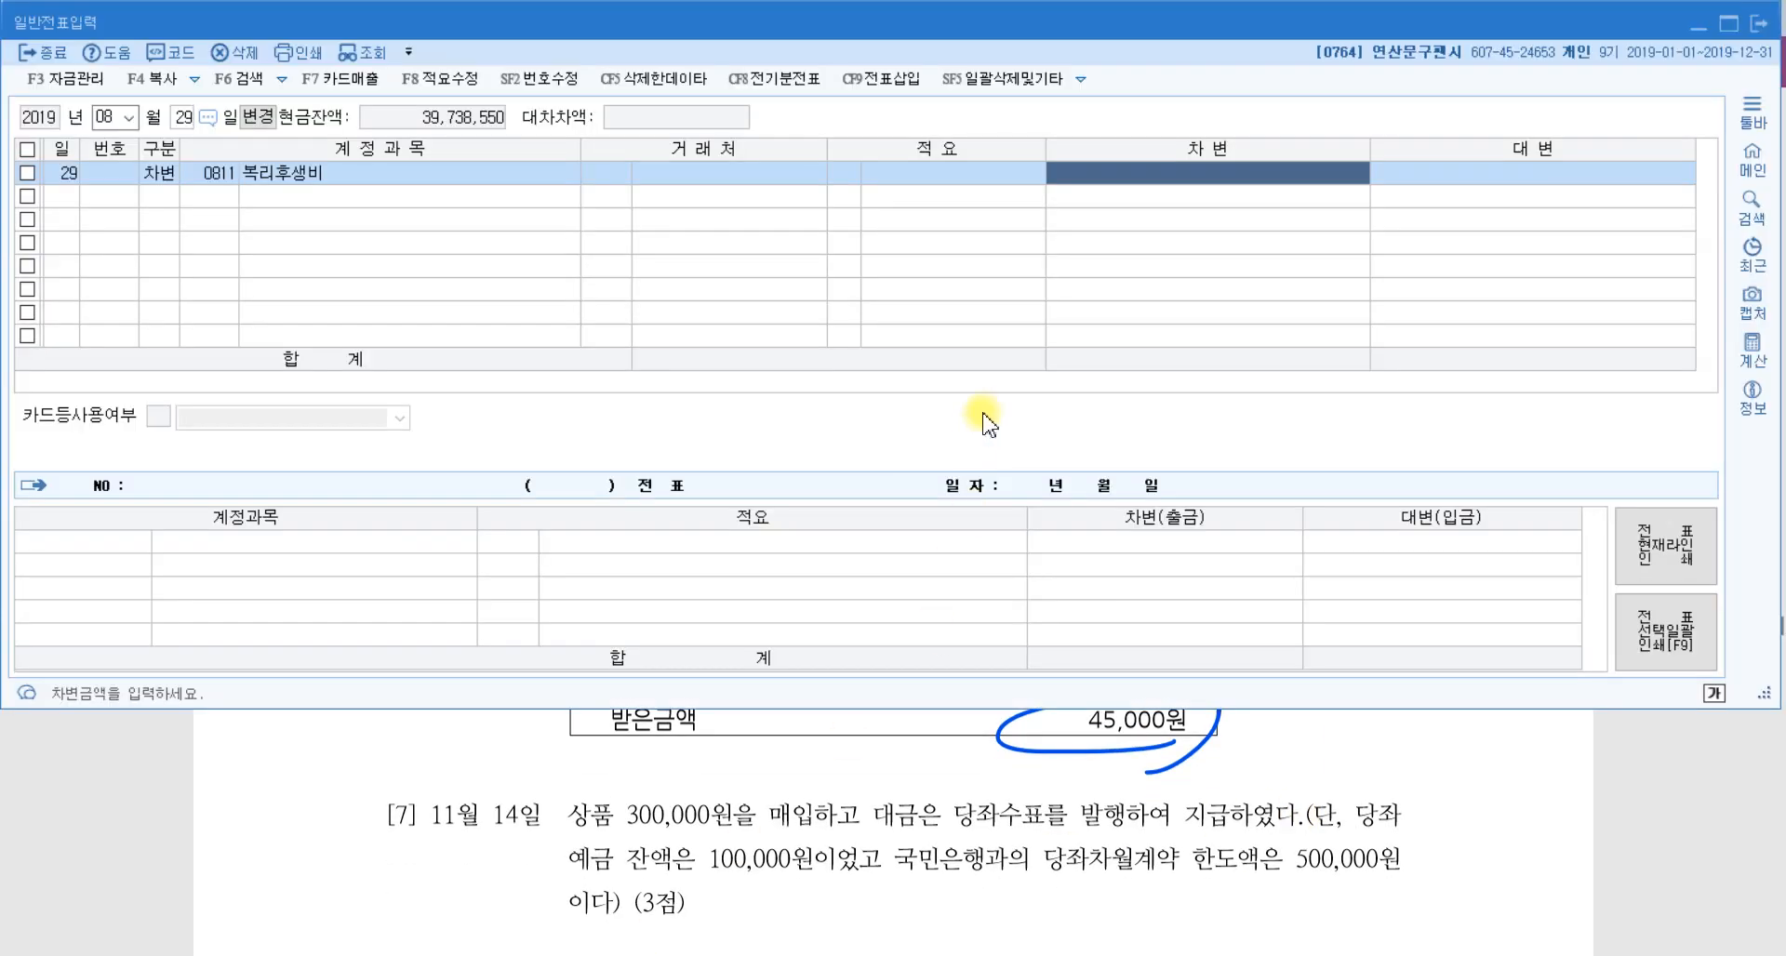
pyautogui.write('450000')
pyautogui.press('Return')
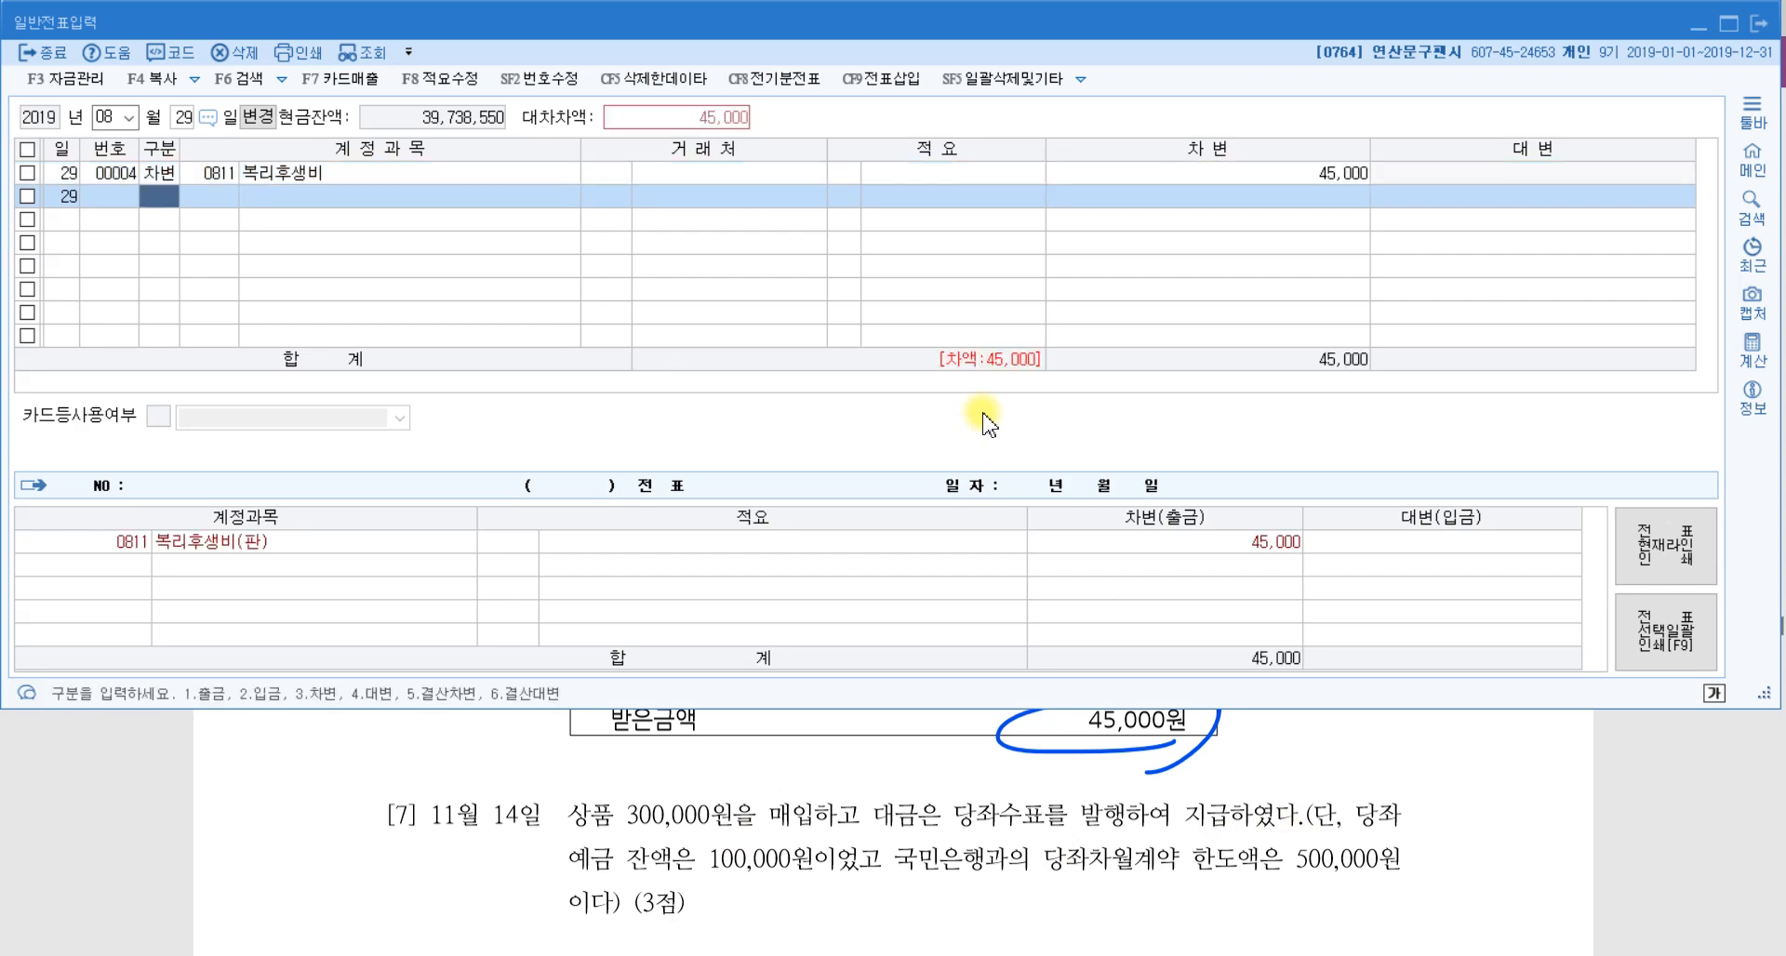
# Add a 대변 line for 현금 (0101) with the amount 45,000 to the August 29 voucher.
pyautogui.write('4')
pyautogui.press('Return')
pyautogui.write('0')
pyautogui.press('BackSpace')
pyautogui.press('BackSpace')
pyautogui.write('101')
pyautogui.press('Return')
pyautogui.press('Return')
pyautogui.press('Return')
pyautogui.press('Return')
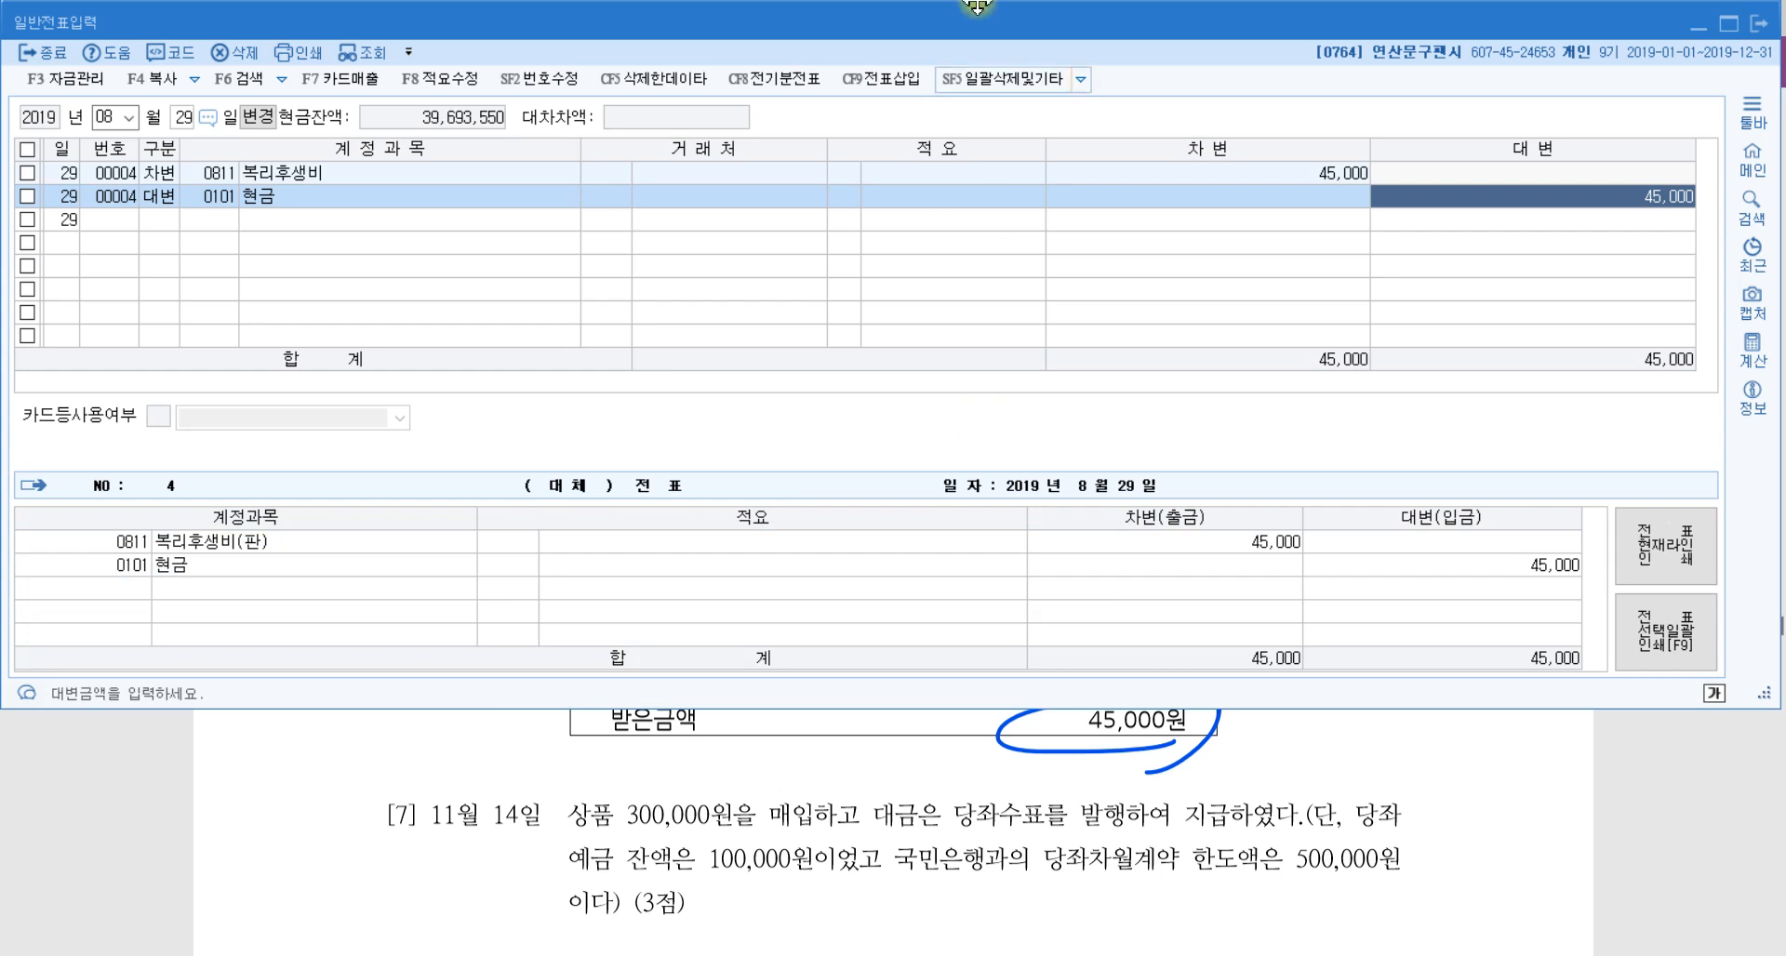
# Switch to the exam PDF and go to item [7] of November 14.
pyautogui.click(907, 847)
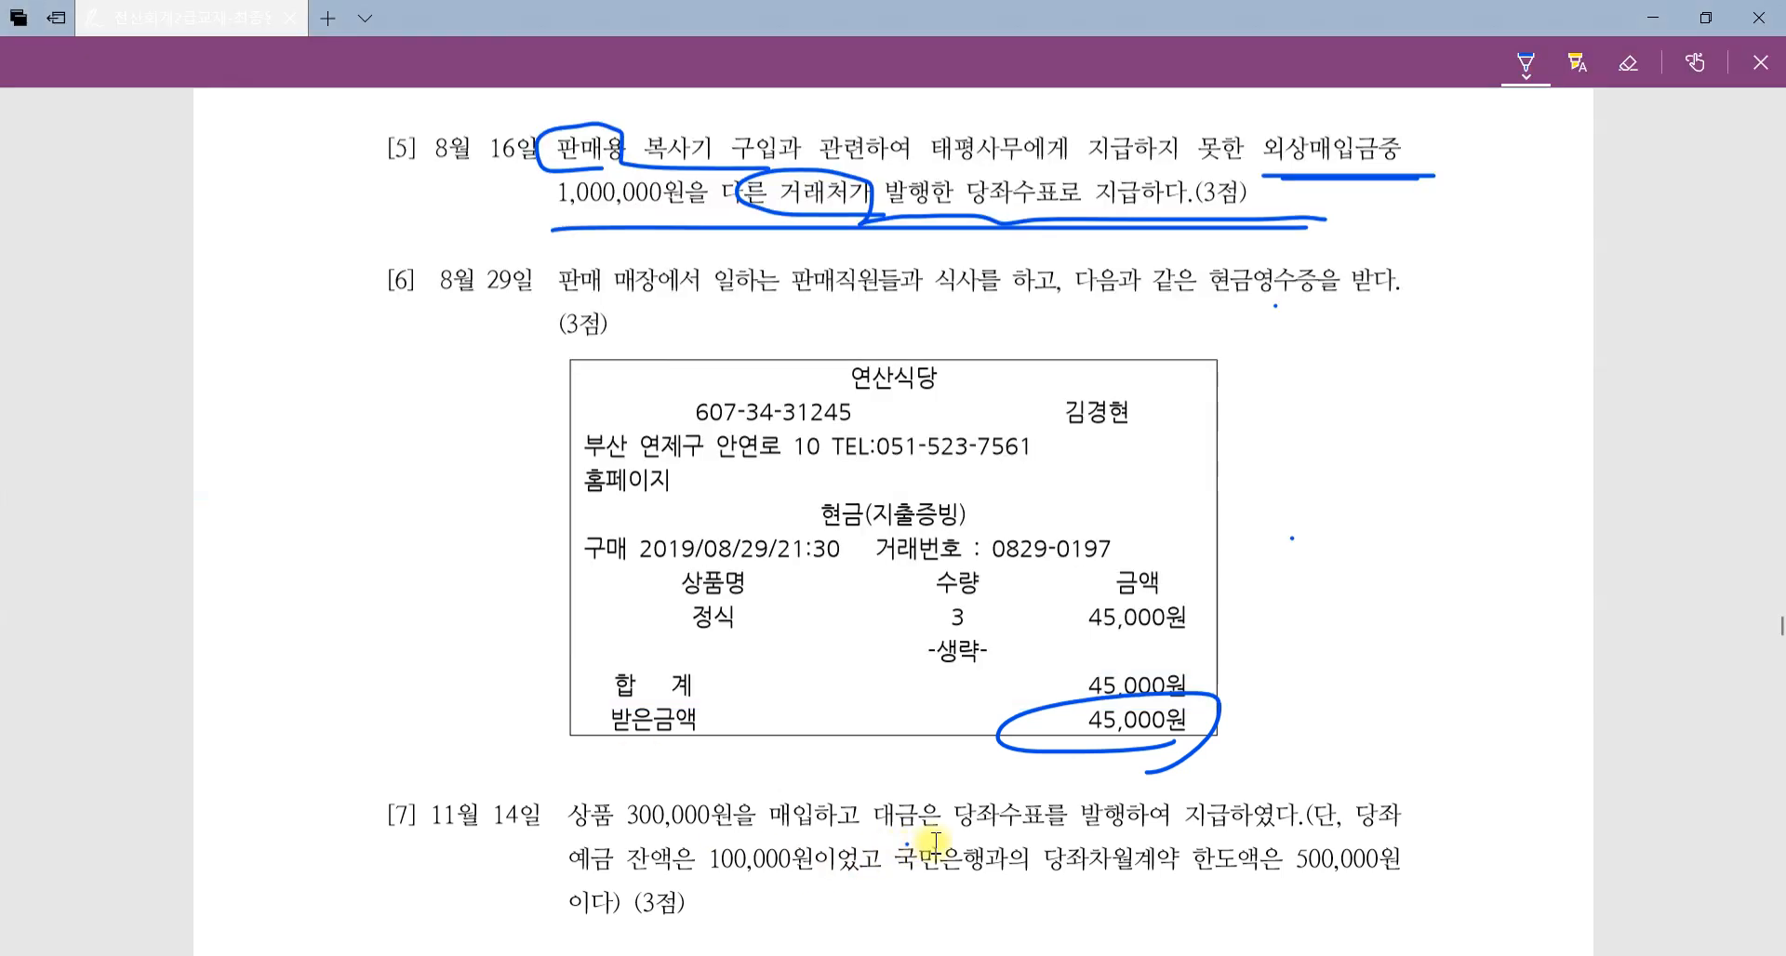
pyautogui.scroll(-3, 1103, 840)
pyautogui.moveTo(584, 555)
pyautogui.mouseDown()
pyautogui.moveTo(846, 547)
pyautogui.moveTo(842, 565)
pyautogui.moveTo(576, 558)
pyautogui.mouseUp()
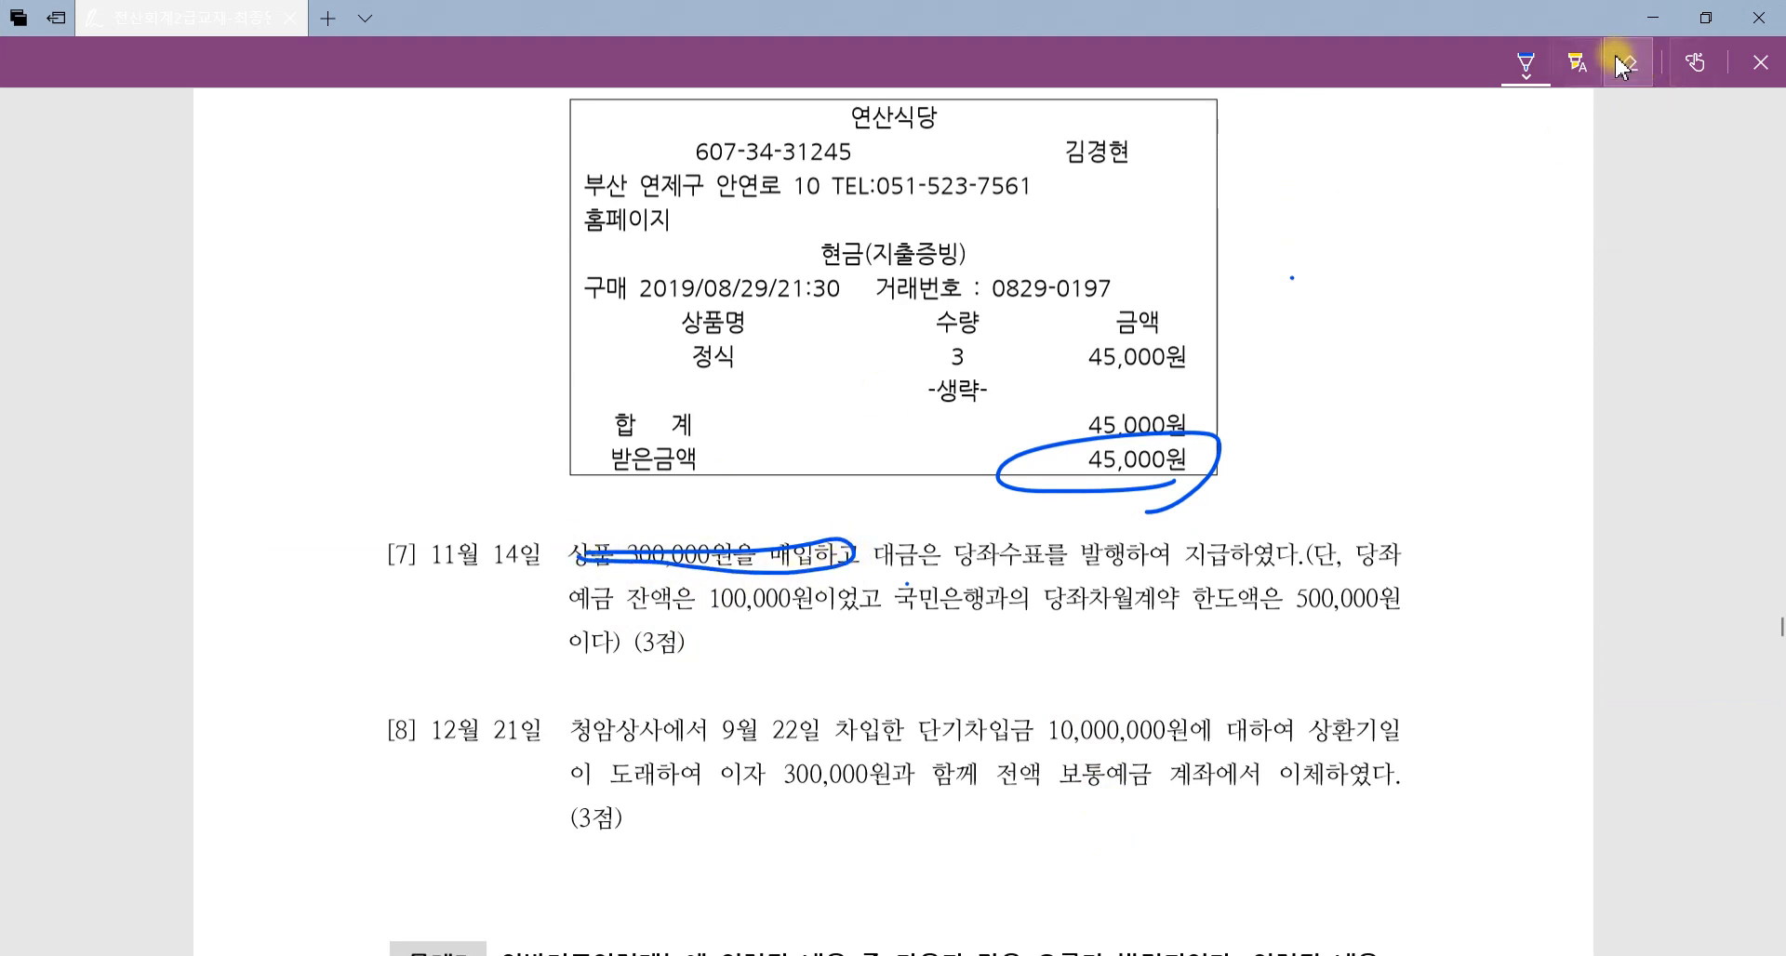
pyautogui.click(1639, 74)
pyautogui.click(763, 556)
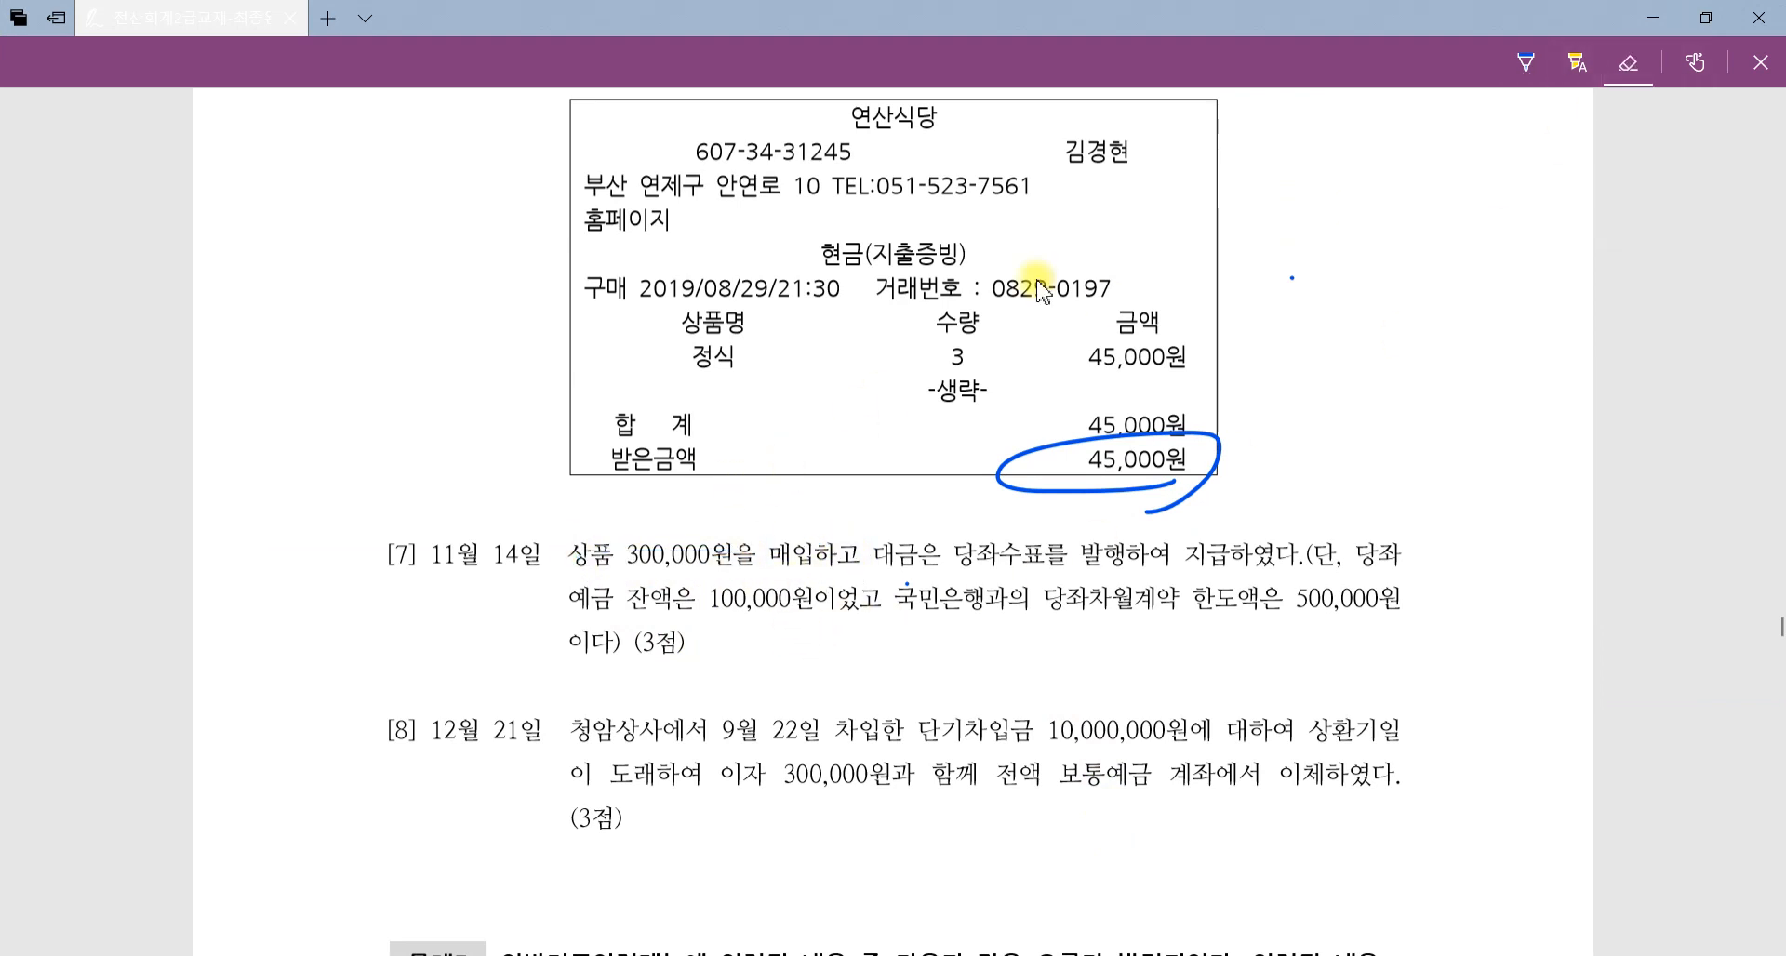
# Underline in item [7] the payment by 당좌수표, the 당좌예금 balance of 100,000원 and the 당좌차월계약 limit of 500,000원.
pyautogui.click(1525, 62)
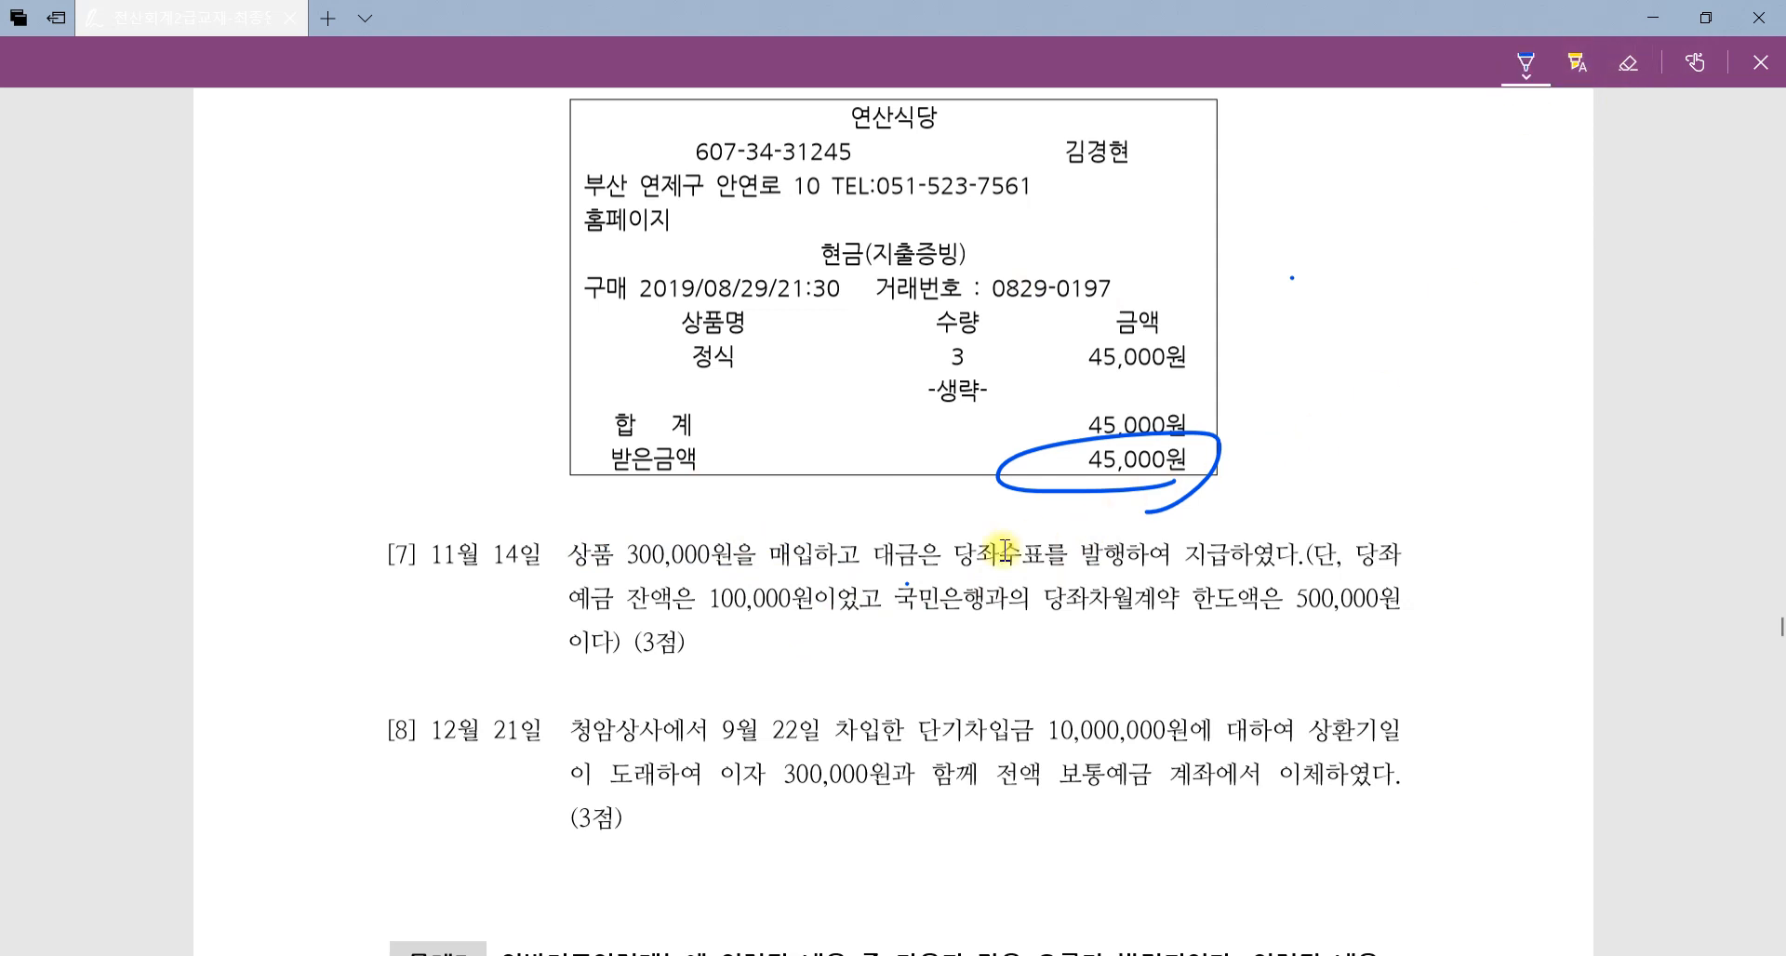
pyautogui.moveTo(956, 564); pyautogui.dragTo(1306, 563)
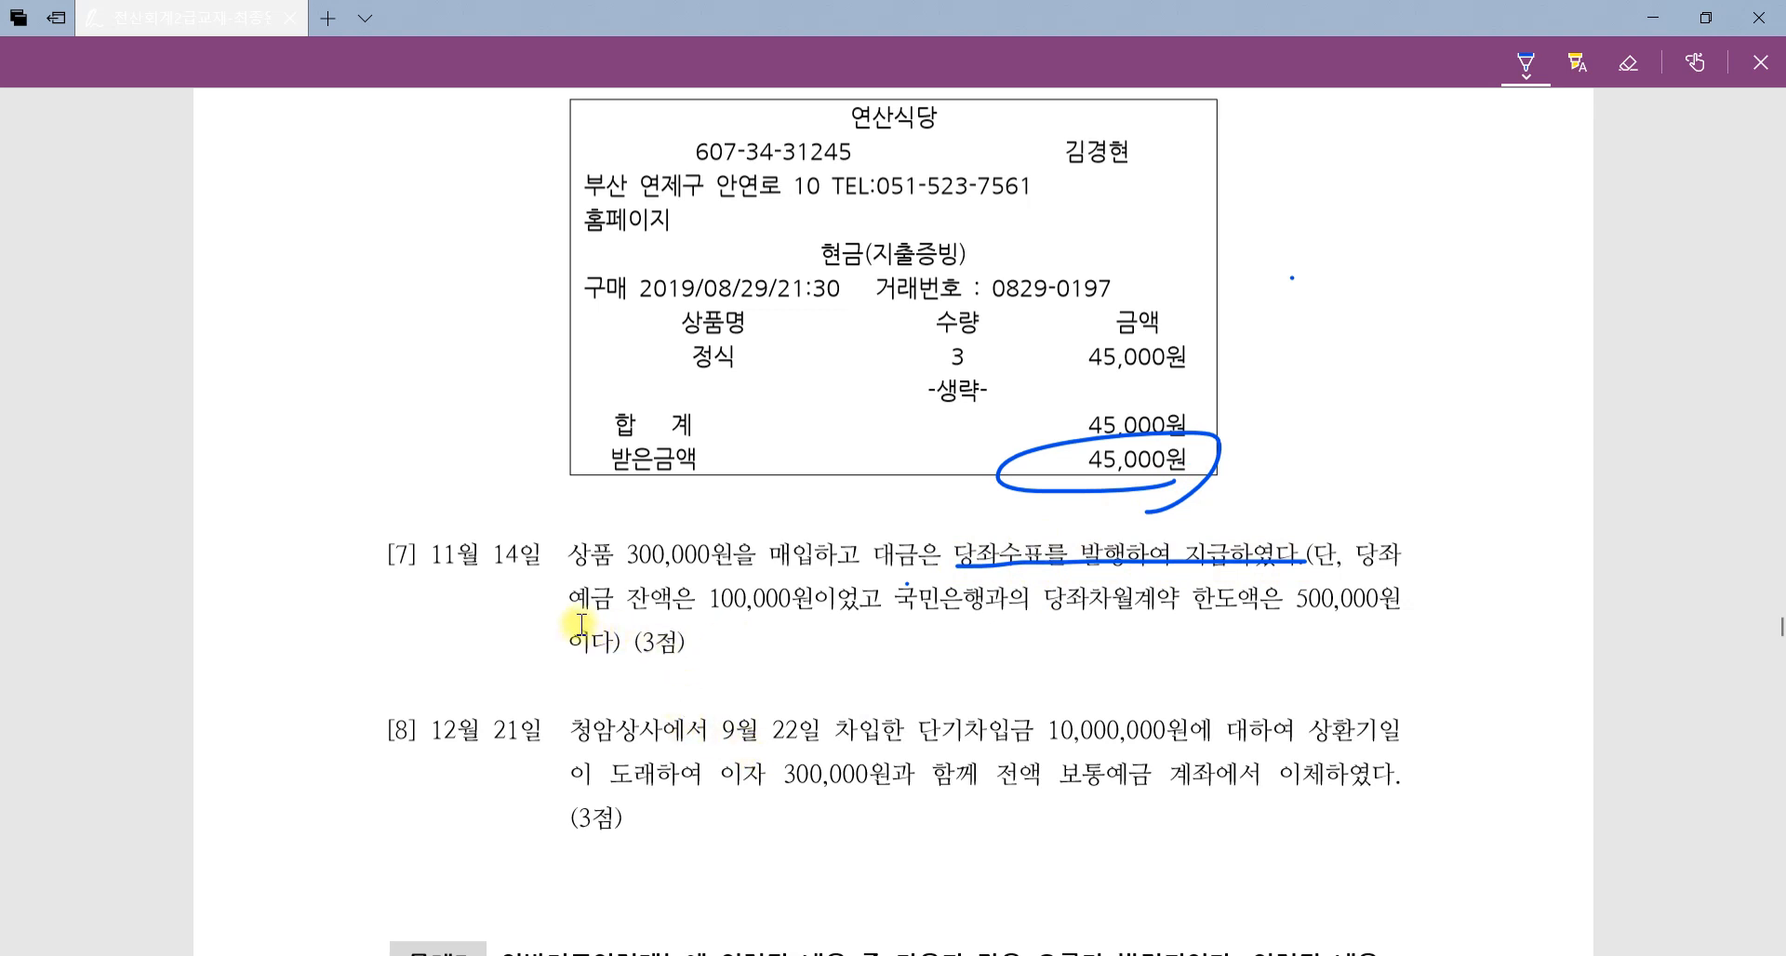
pyautogui.moveTo(572, 622); pyautogui.dragTo(837, 615)
pyautogui.moveTo(1046, 626); pyautogui.dragTo(1437, 632)
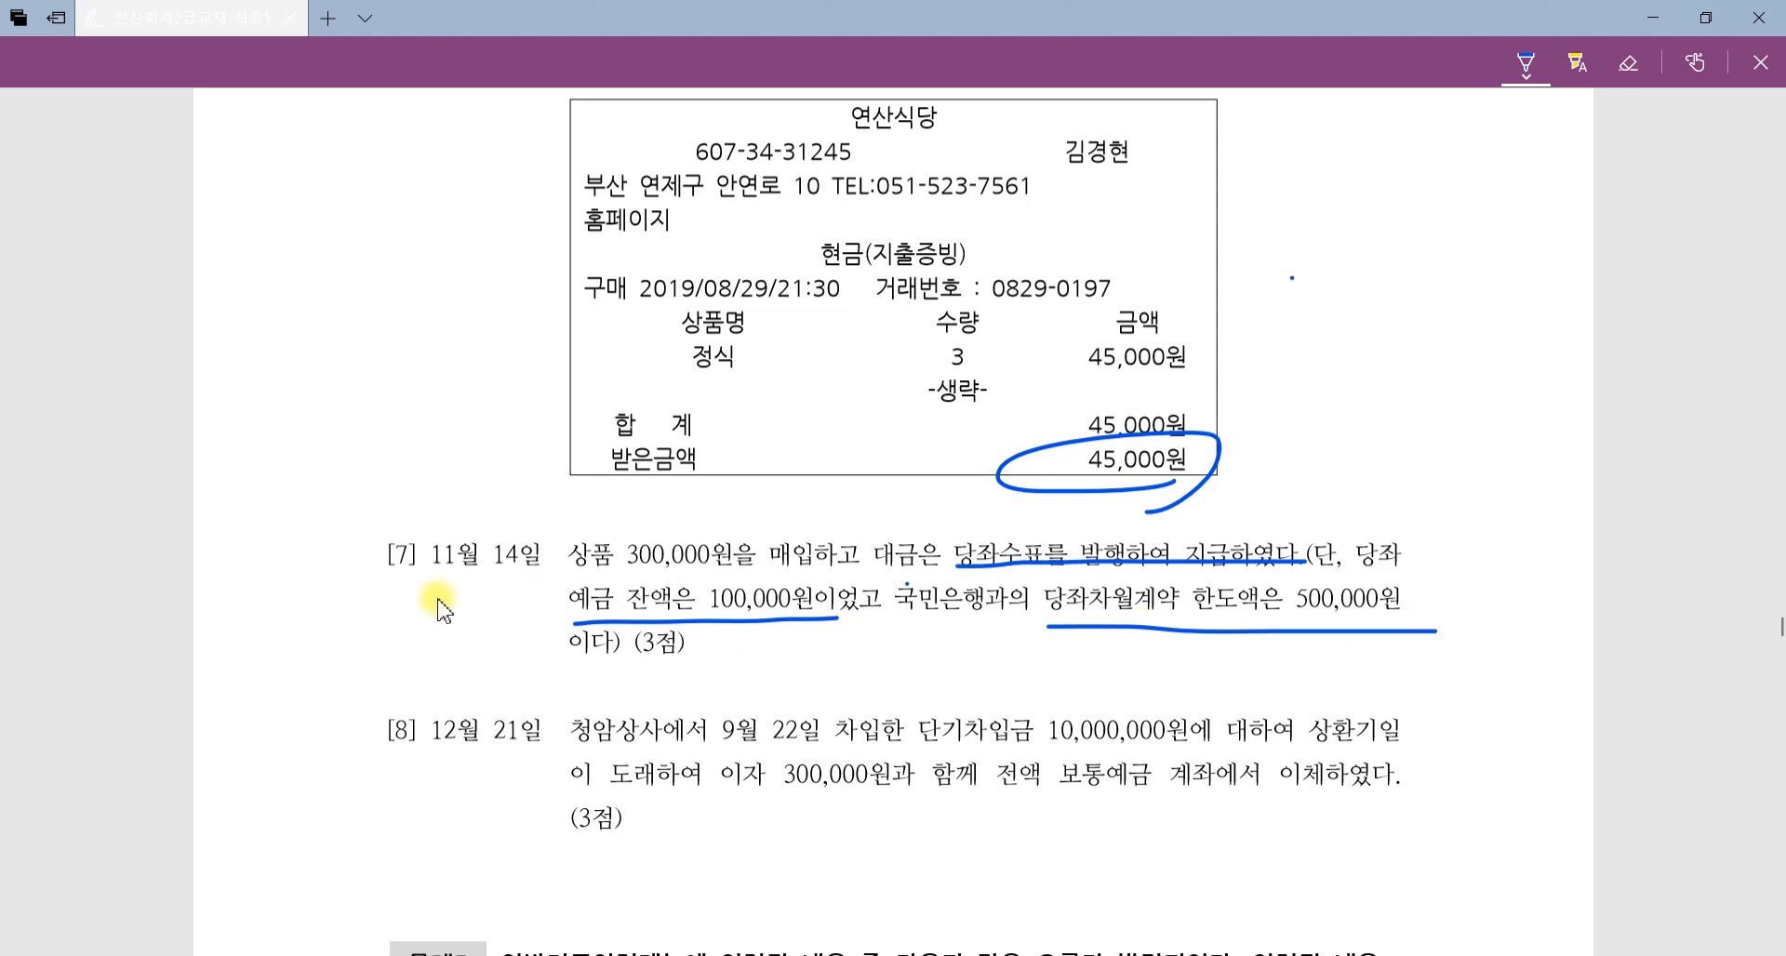
# Mark item [7] with a hand-drawn star over its number and return to 일반전표입력 in KcLep.
pyautogui.moveTo(351, 563)
pyautogui.mouseDown()
pyautogui.moveTo(410, 570)
pyautogui.moveTo(385, 586)
pyautogui.moveTo(422, 512)
pyautogui.mouseUp()
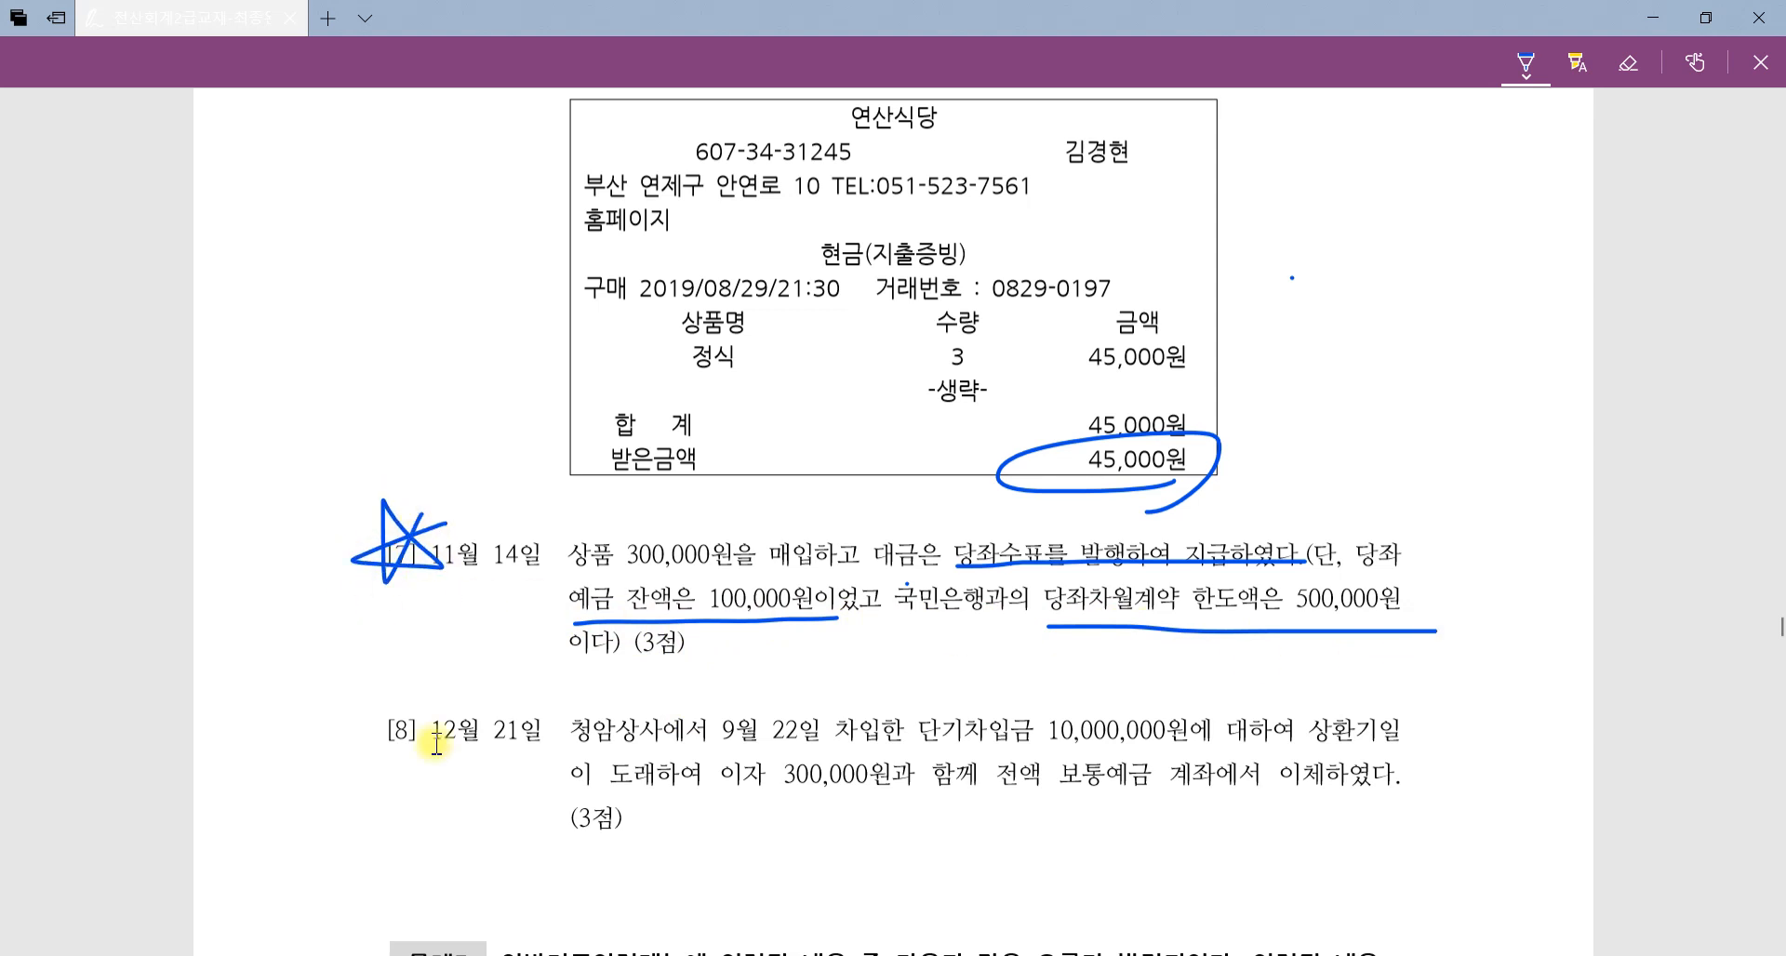
pyautogui.moveTo(603, 955)
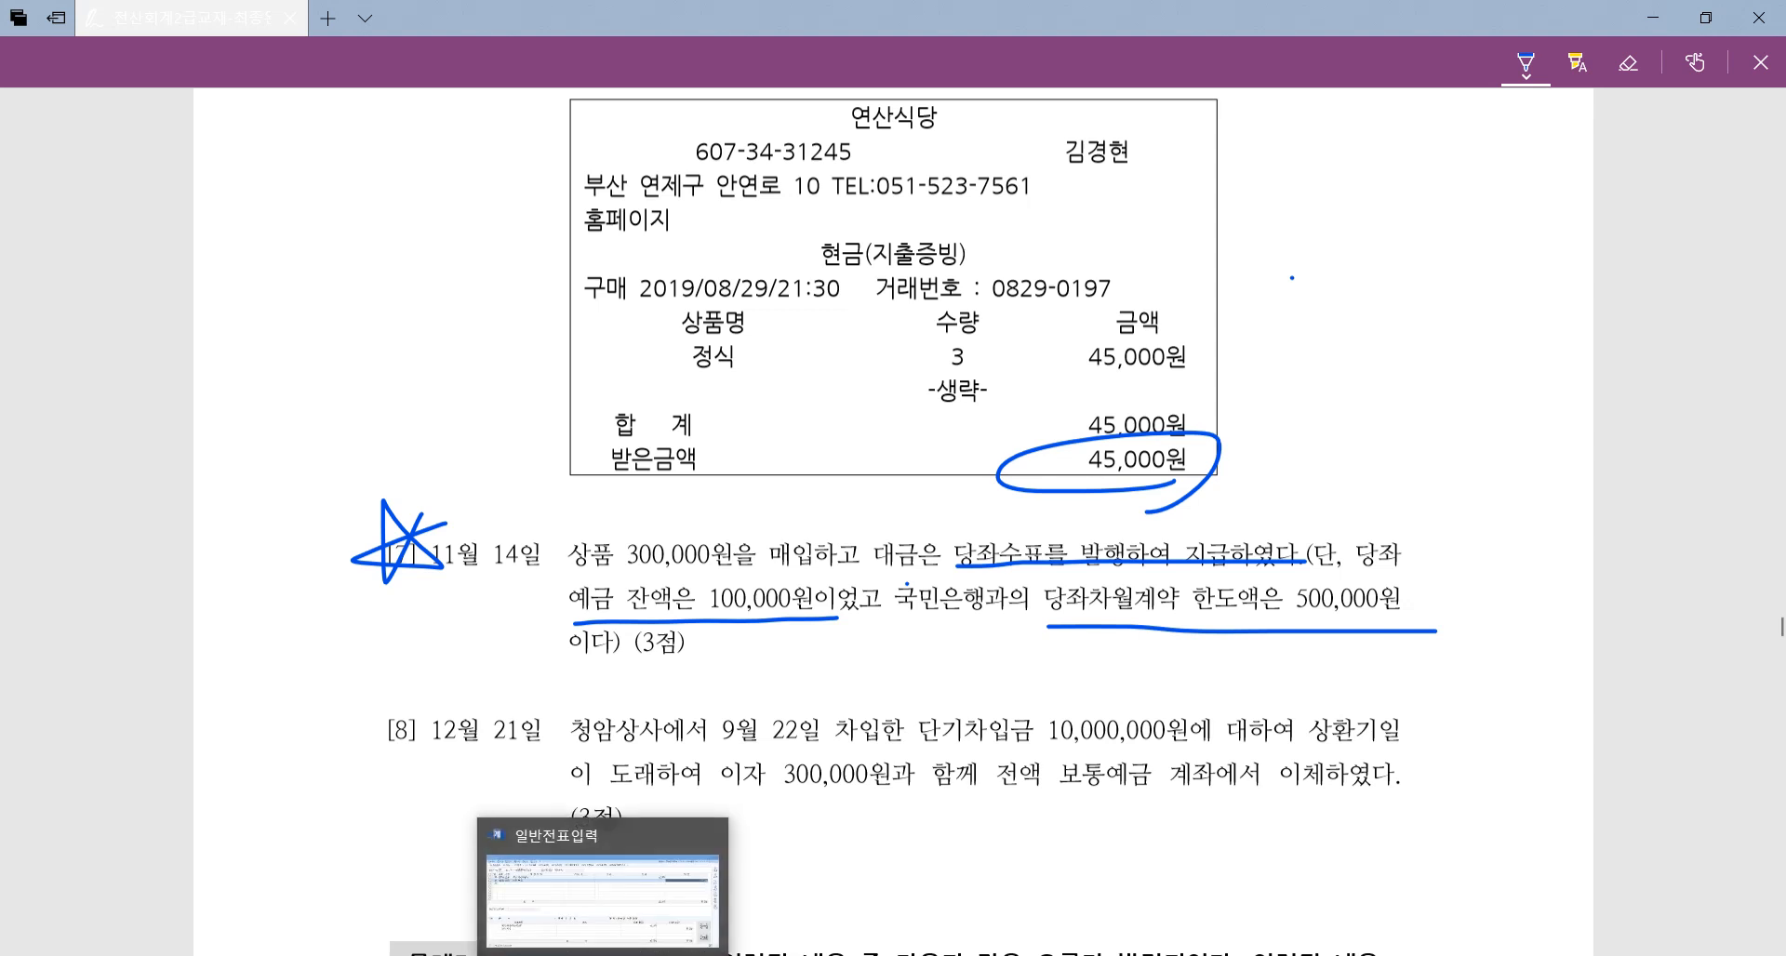
pyautogui.click(600, 874)
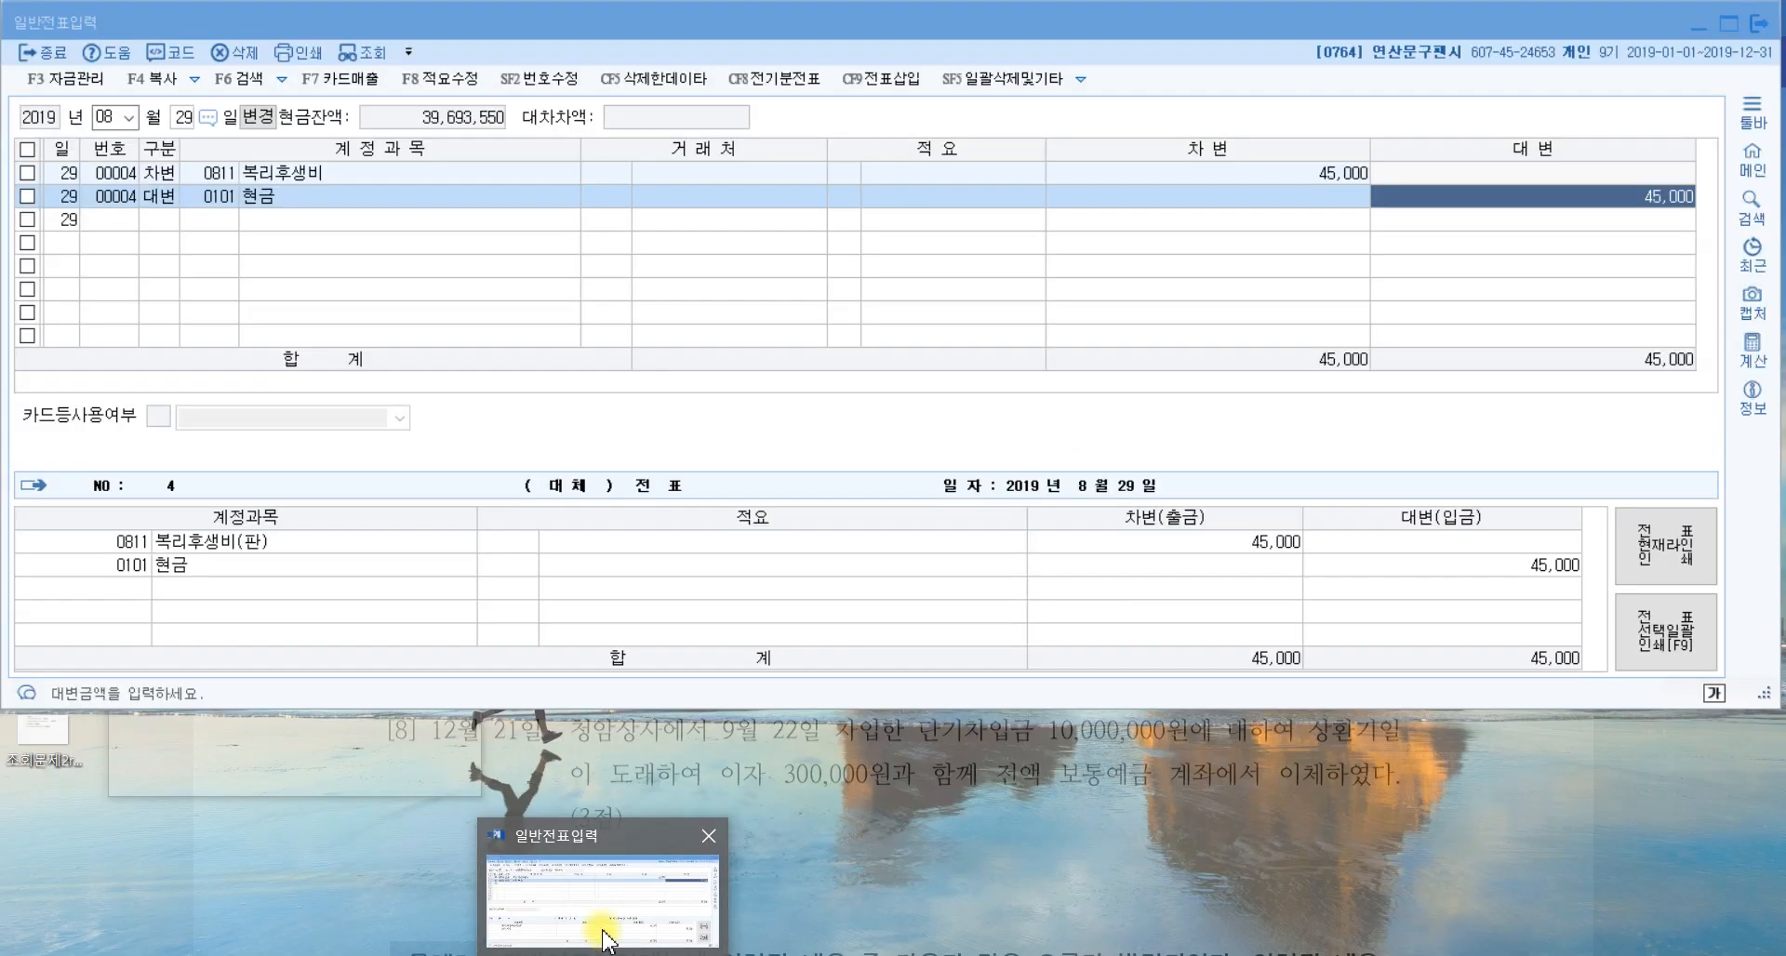
# Check item [7] in the exam PDF and set the voucher date in 일반전표입력 to November 14.
pyautogui.scroll(2, 761, 865)
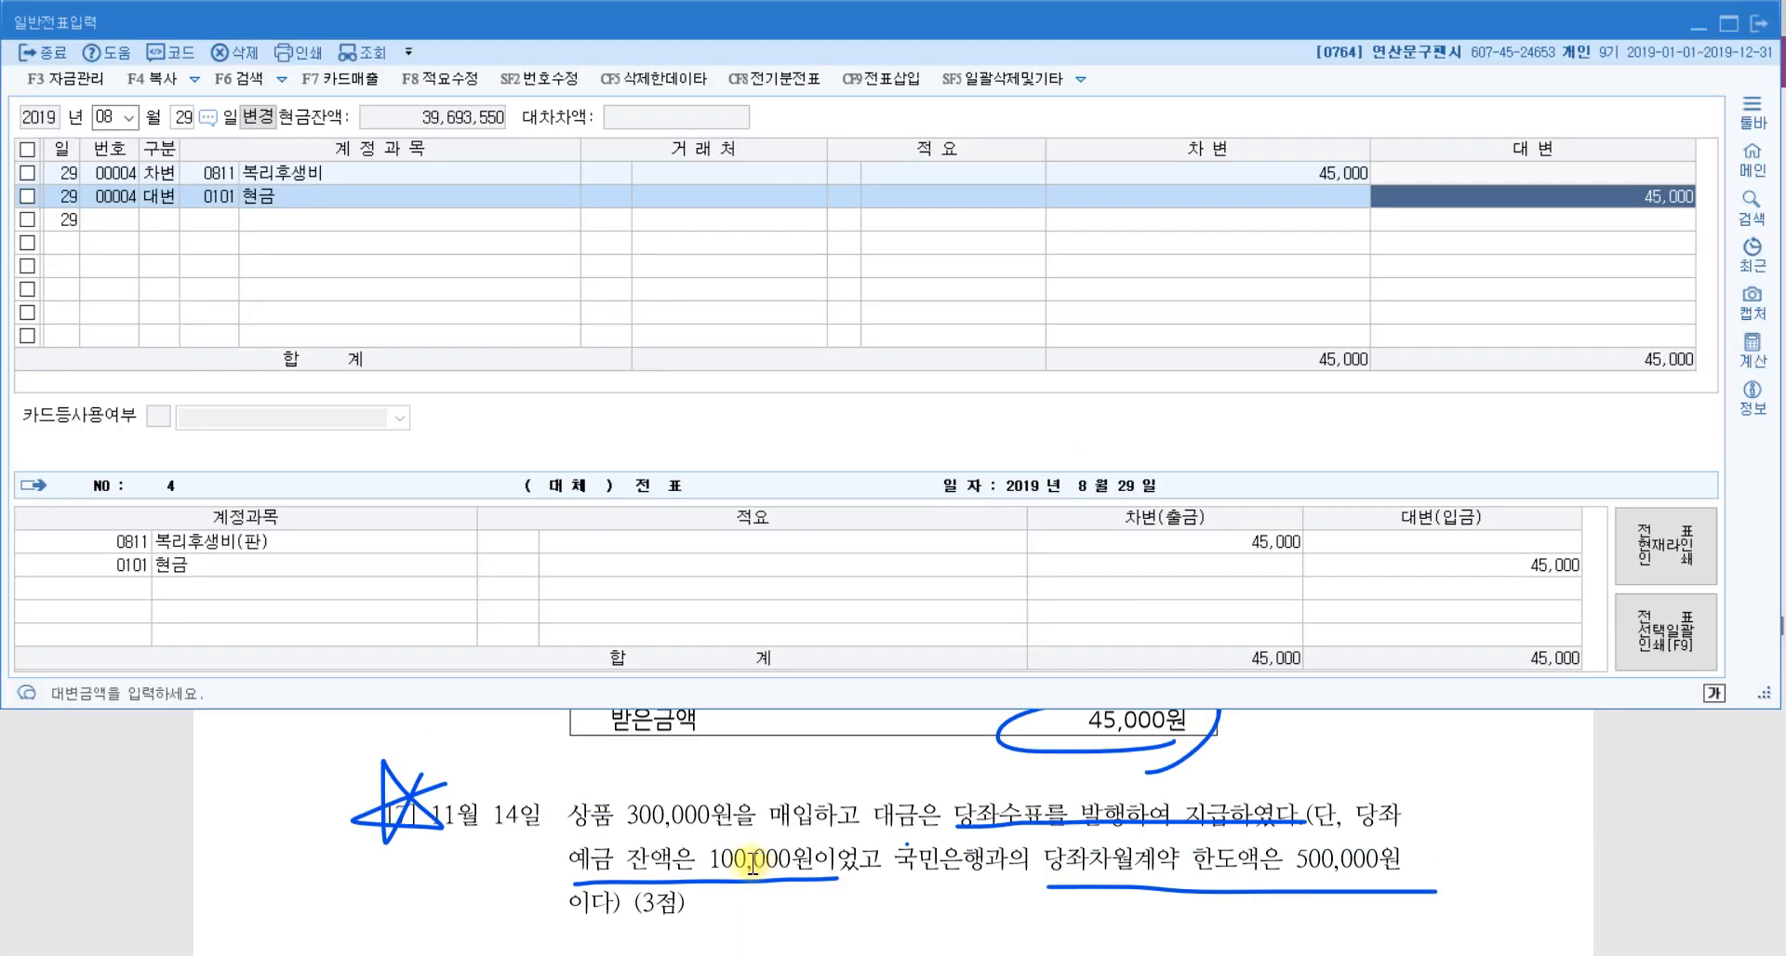
pyautogui.press('Escape')
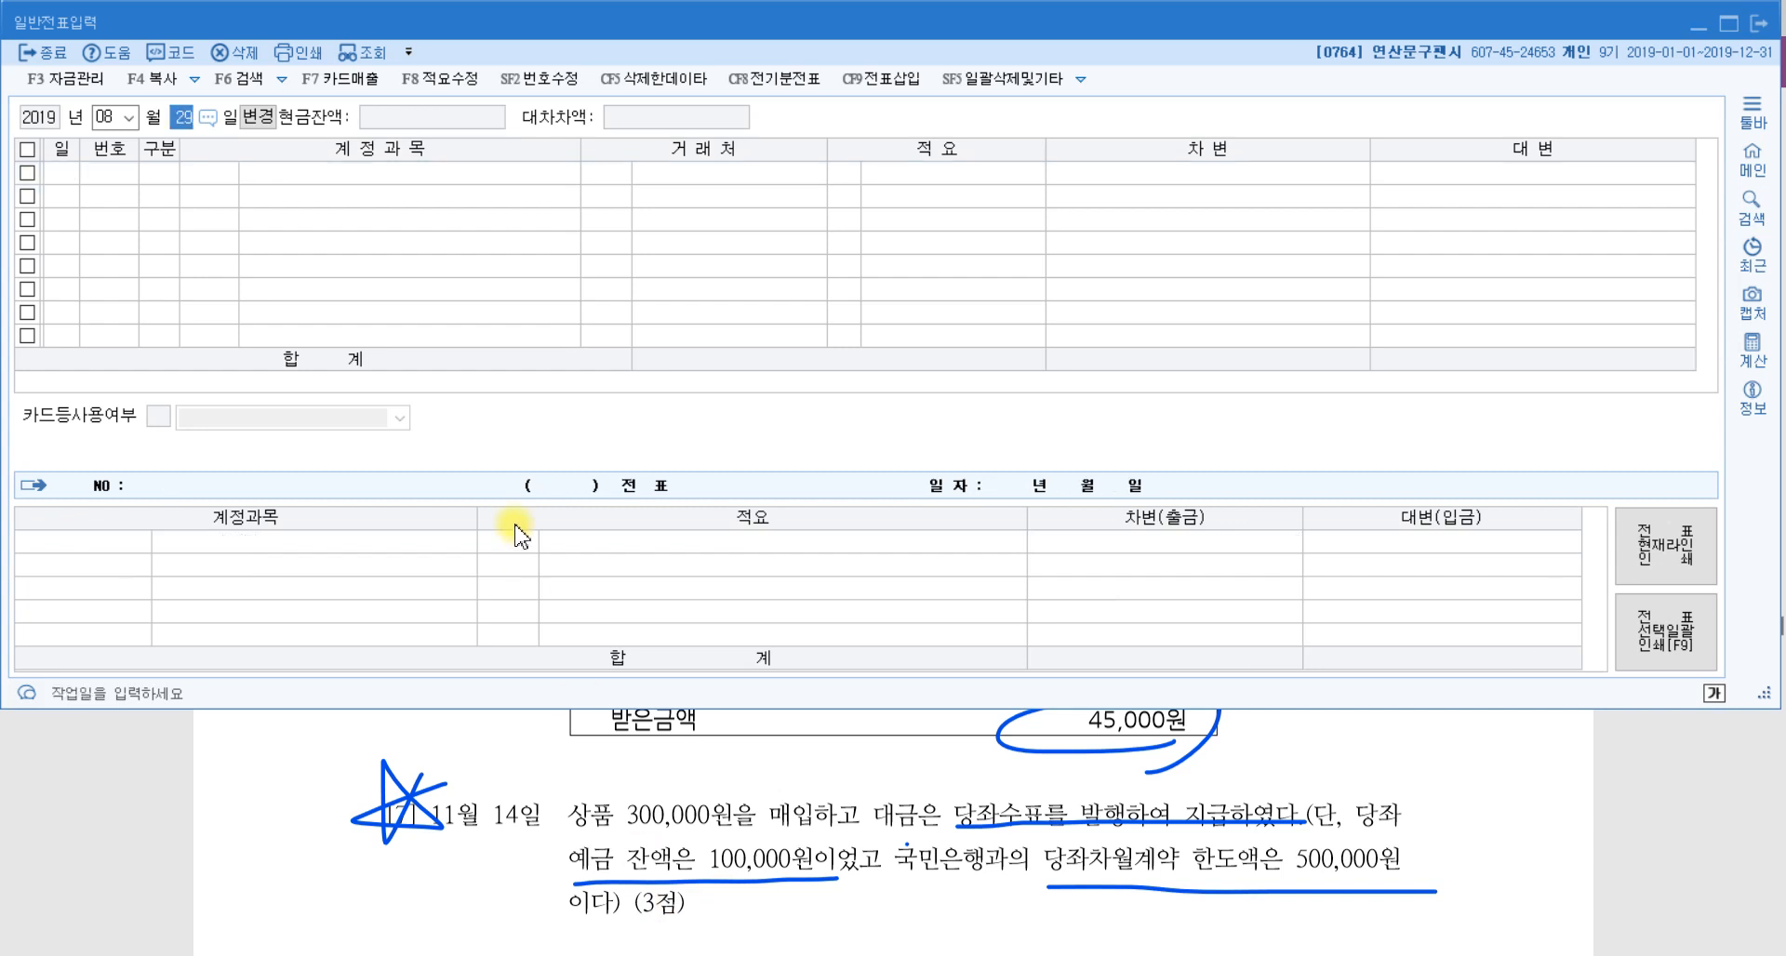
pyautogui.hotkey('shift', 'Tab')
pyautogui.write('1114')
pyautogui.press('Return')
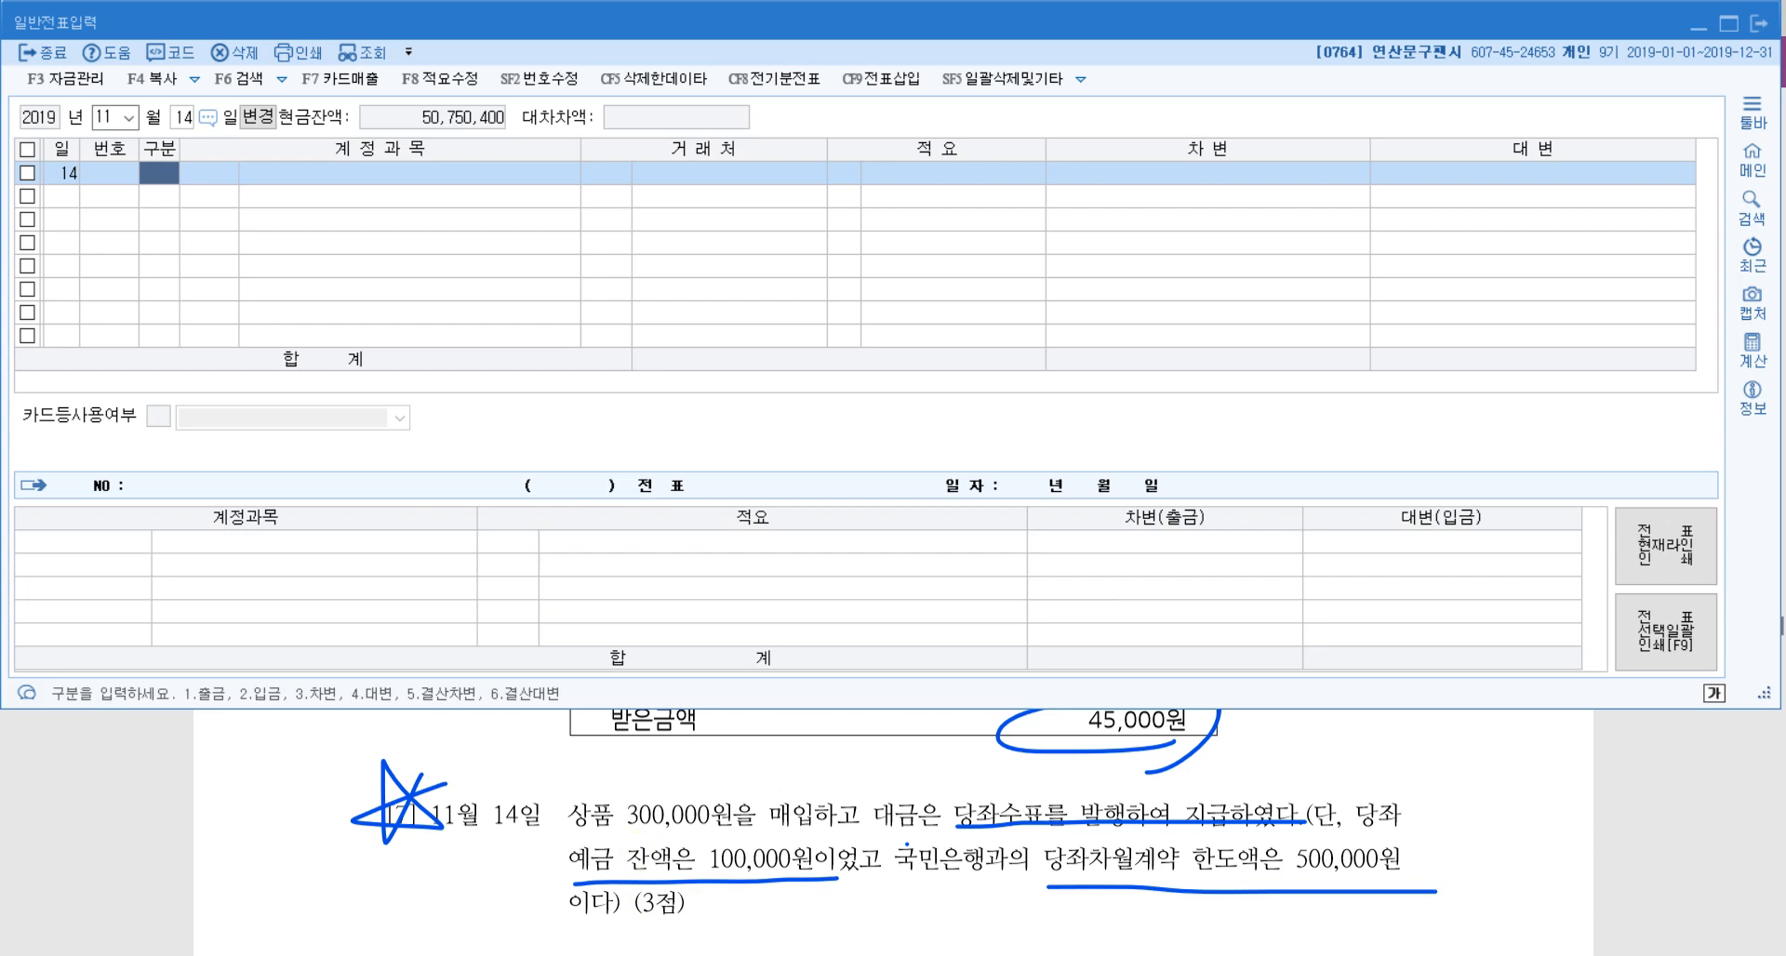
# Add a 차변 line for 상품 (0146) with the amount 300,000 to the November 14 voucher.
pyautogui.write('3')
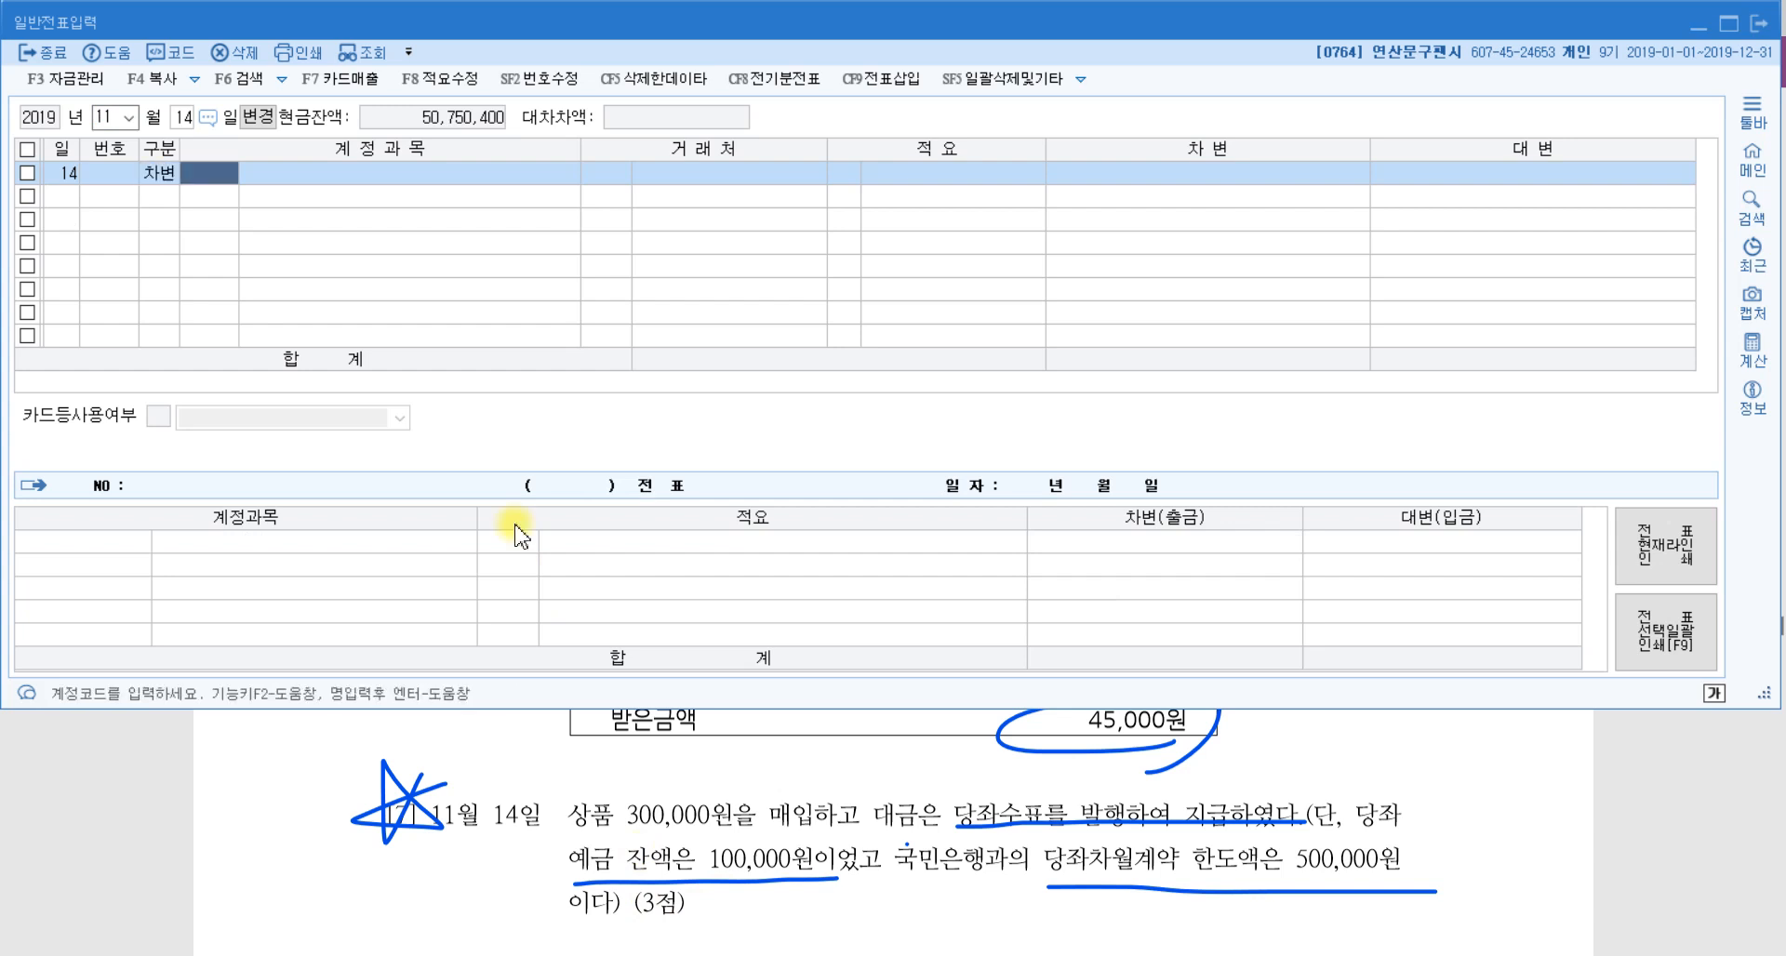
pyautogui.write('146')
pyautogui.press('Return')
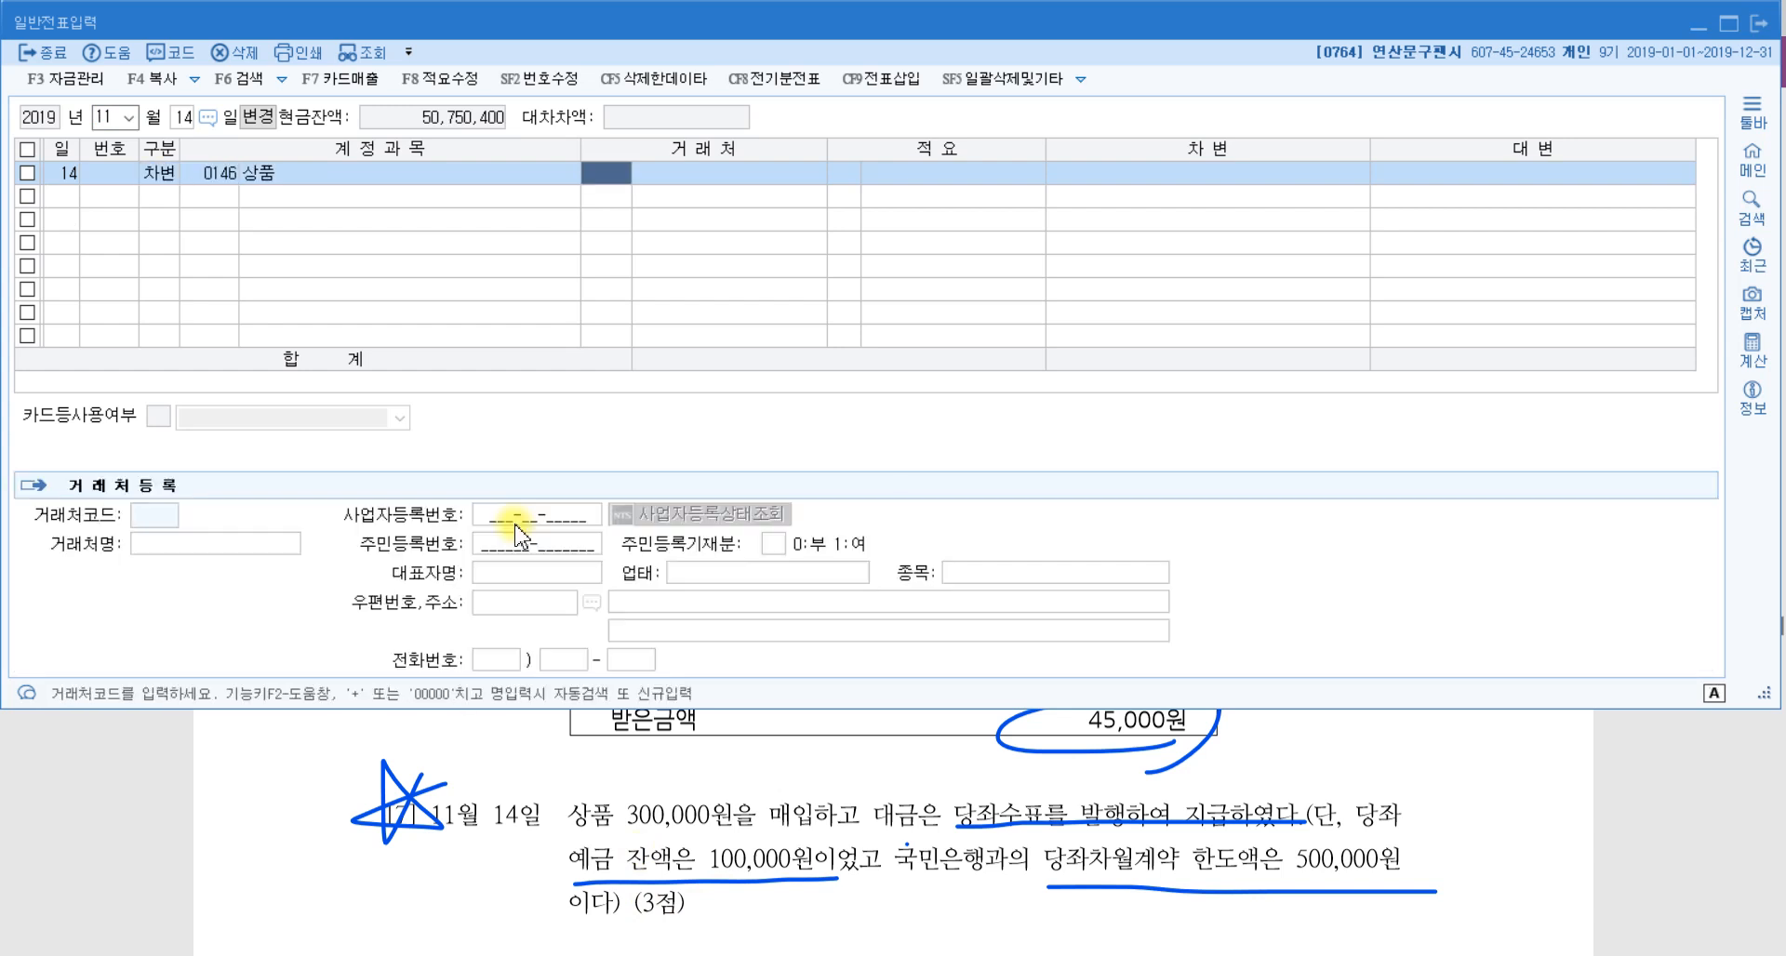
pyautogui.press('Return')
pyautogui.press('Return')
pyautogui.write('300000')
pyautogui.press('Return')
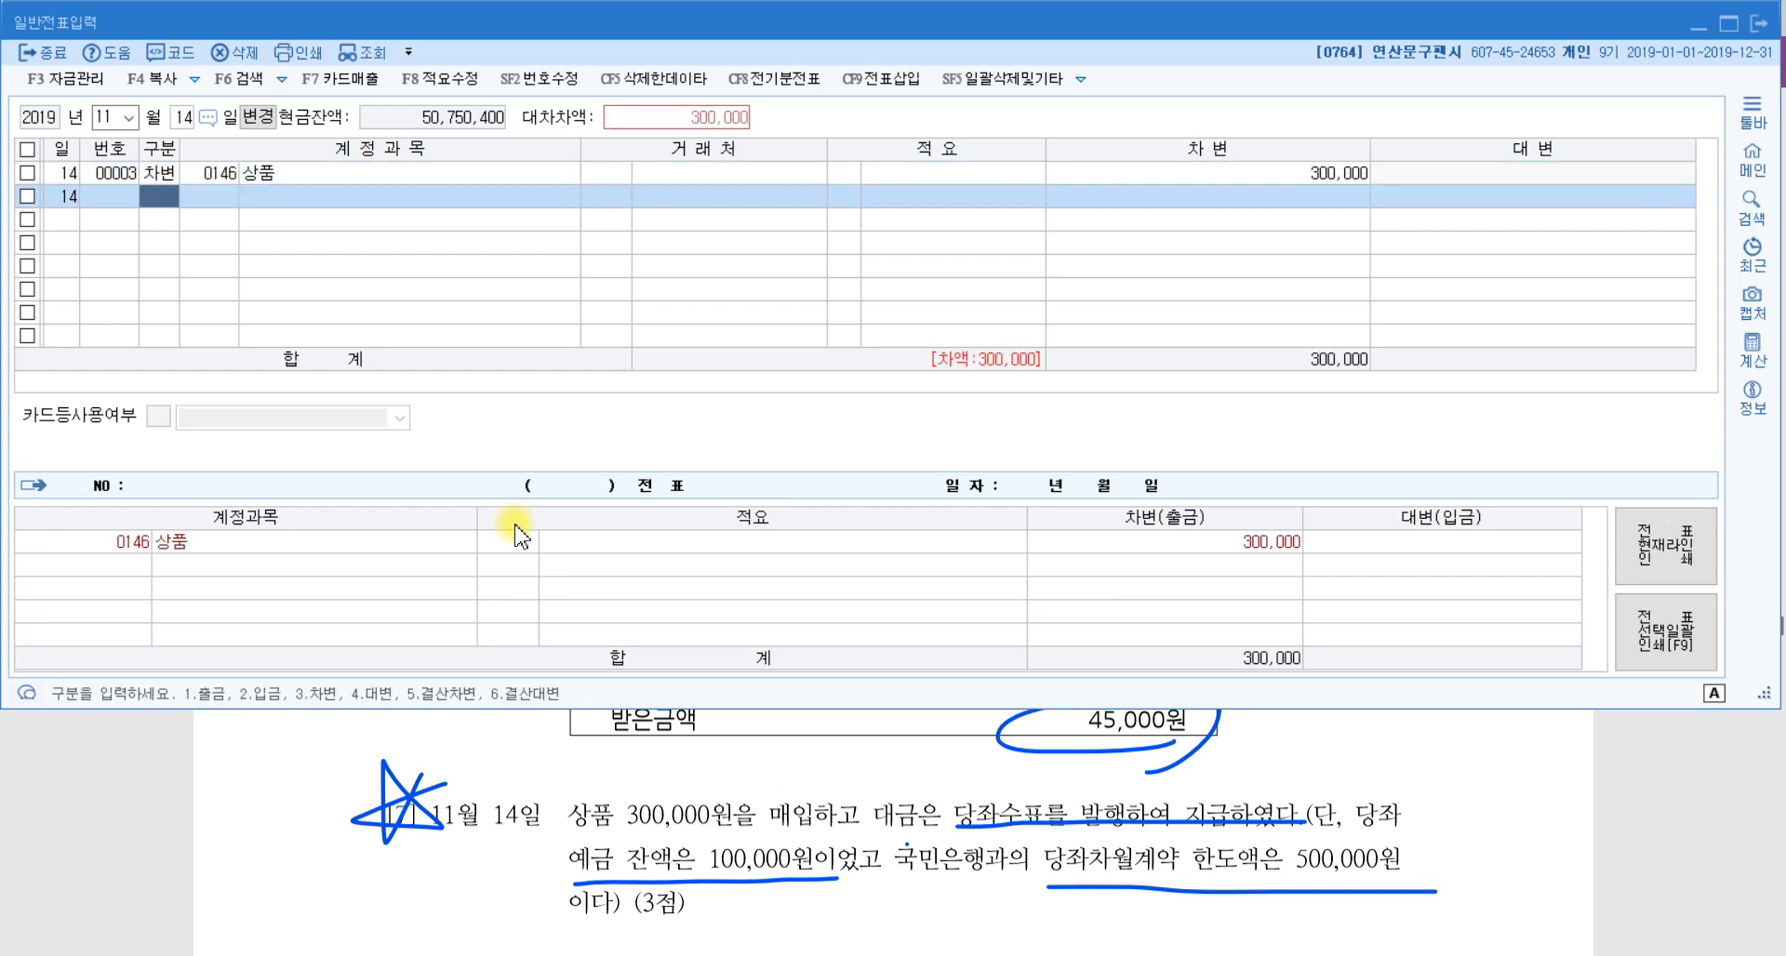
# Add a 대변 line for 당좌예금 (0102) with the amount 100,000 to the November 14 voucher.
pyautogui.write('4')
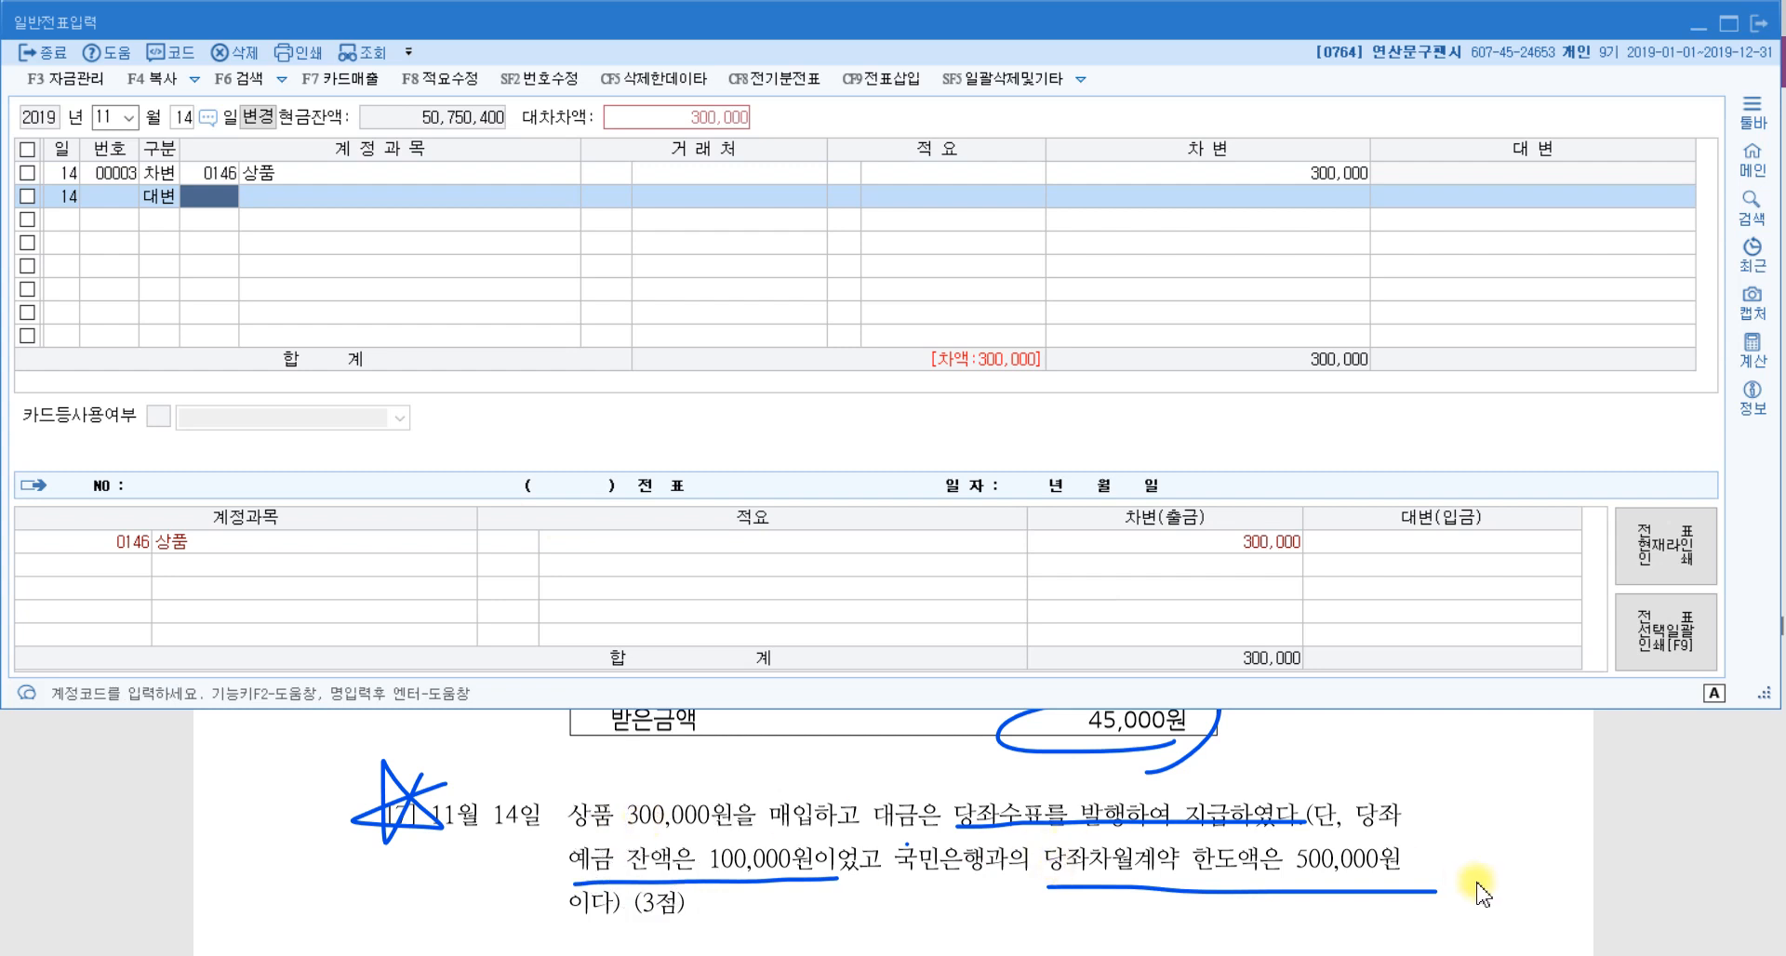
pyautogui.write('당좌')
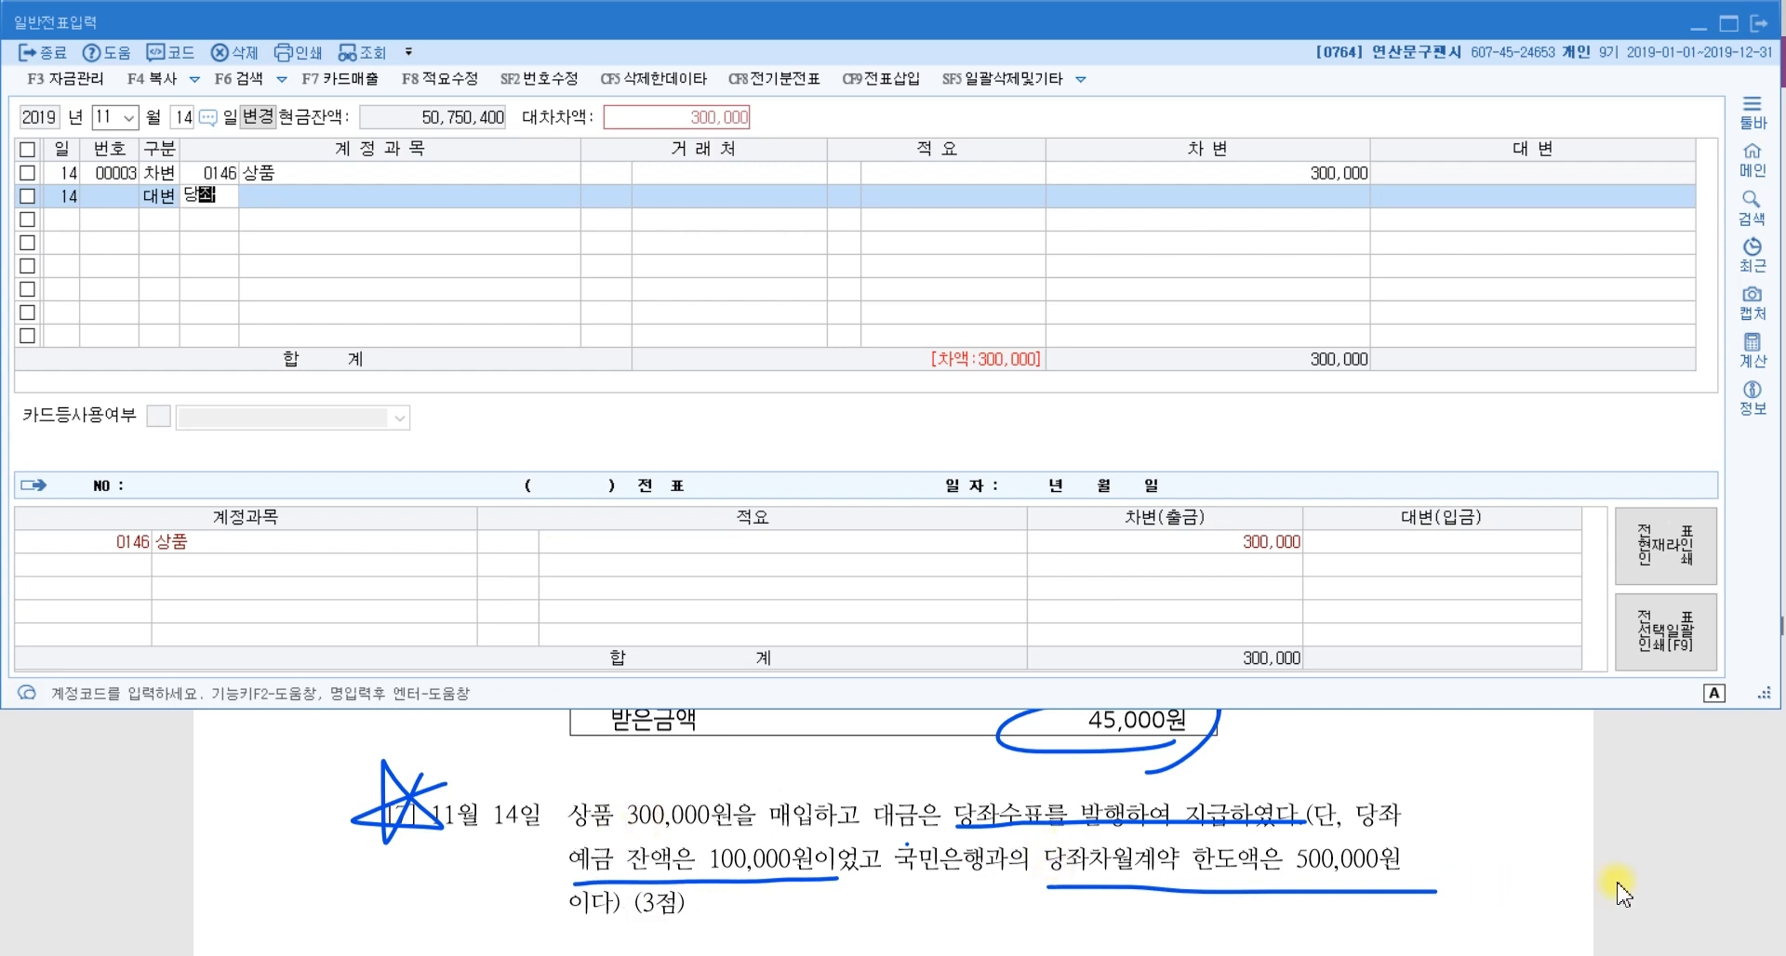
pyautogui.press('Return')
pyautogui.press('Return')
pyautogui.press('Return')
pyautogui.press('Return')
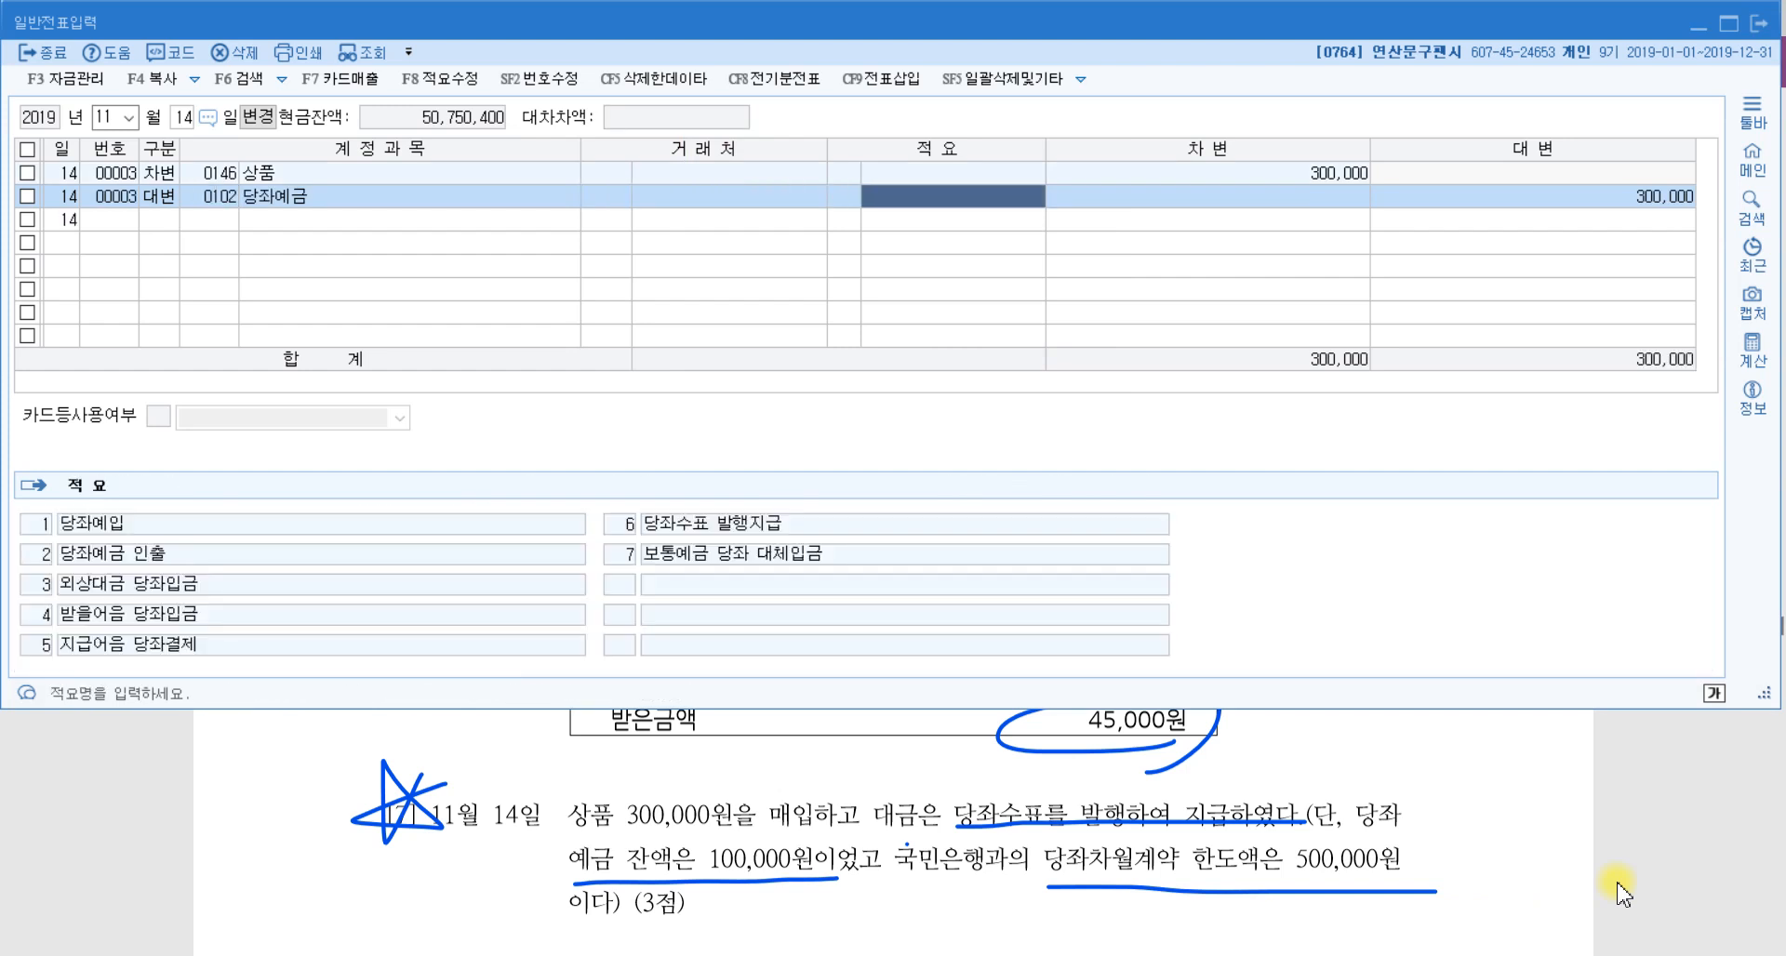
pyautogui.press('Return')
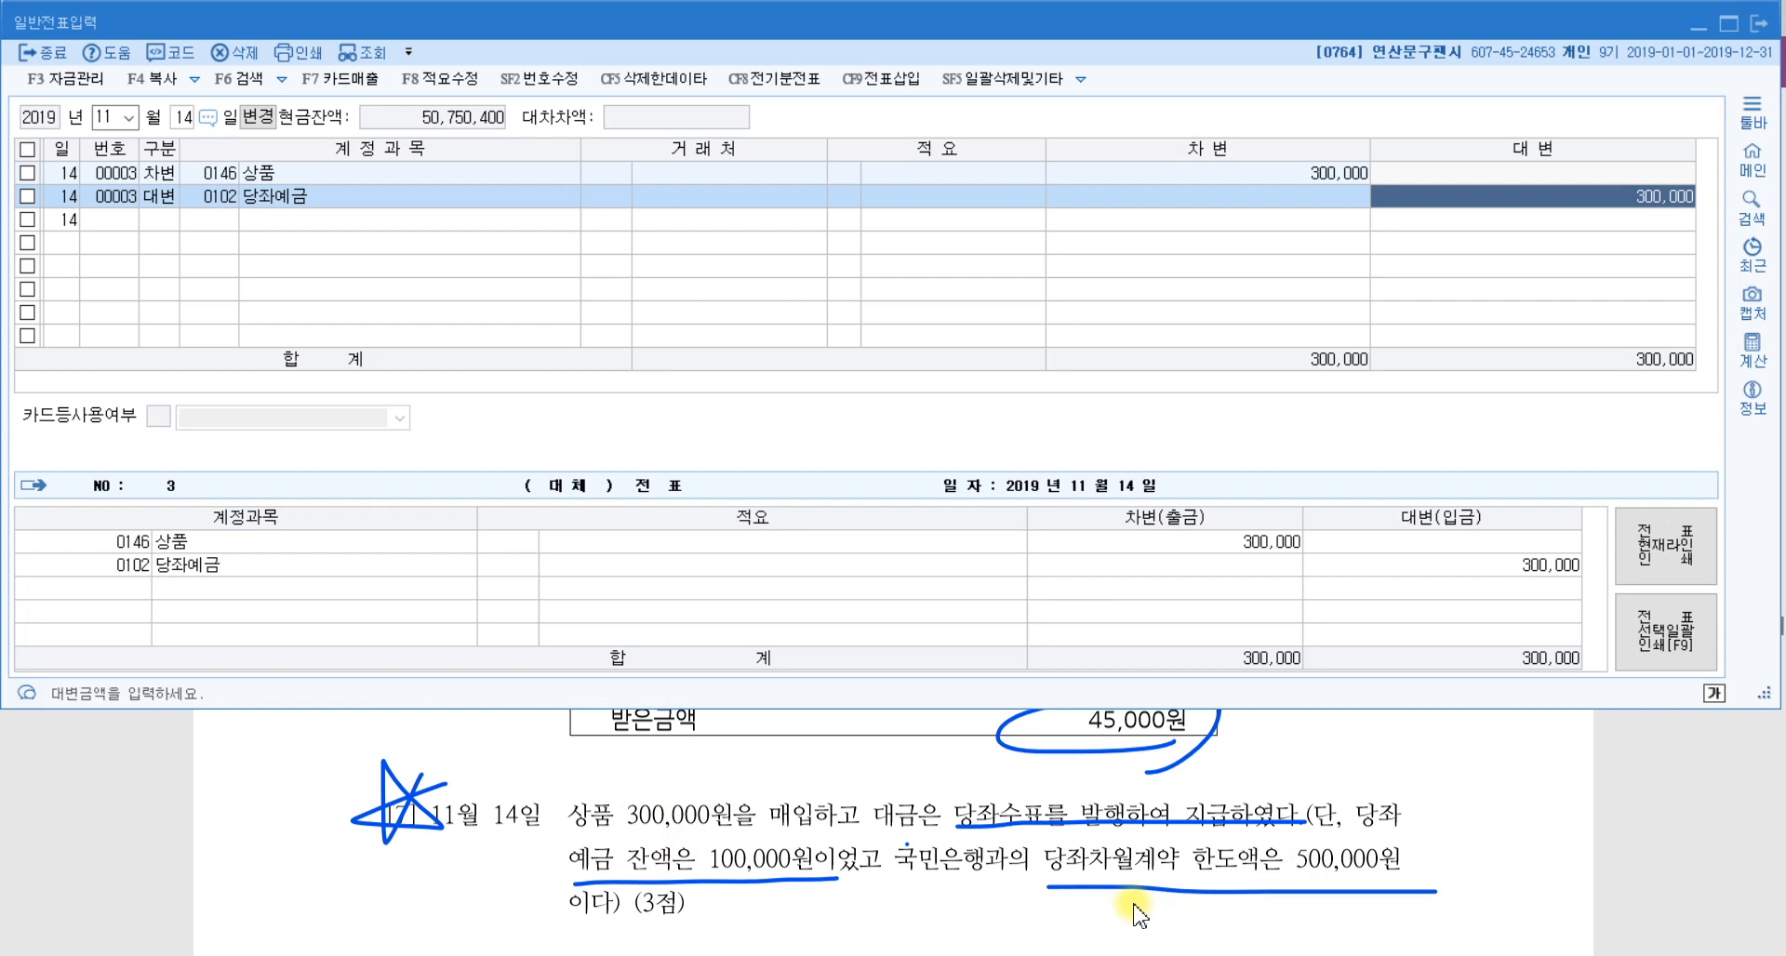
pyautogui.click(731, 867)
pyautogui.write('100000')
pyautogui.press('Return')
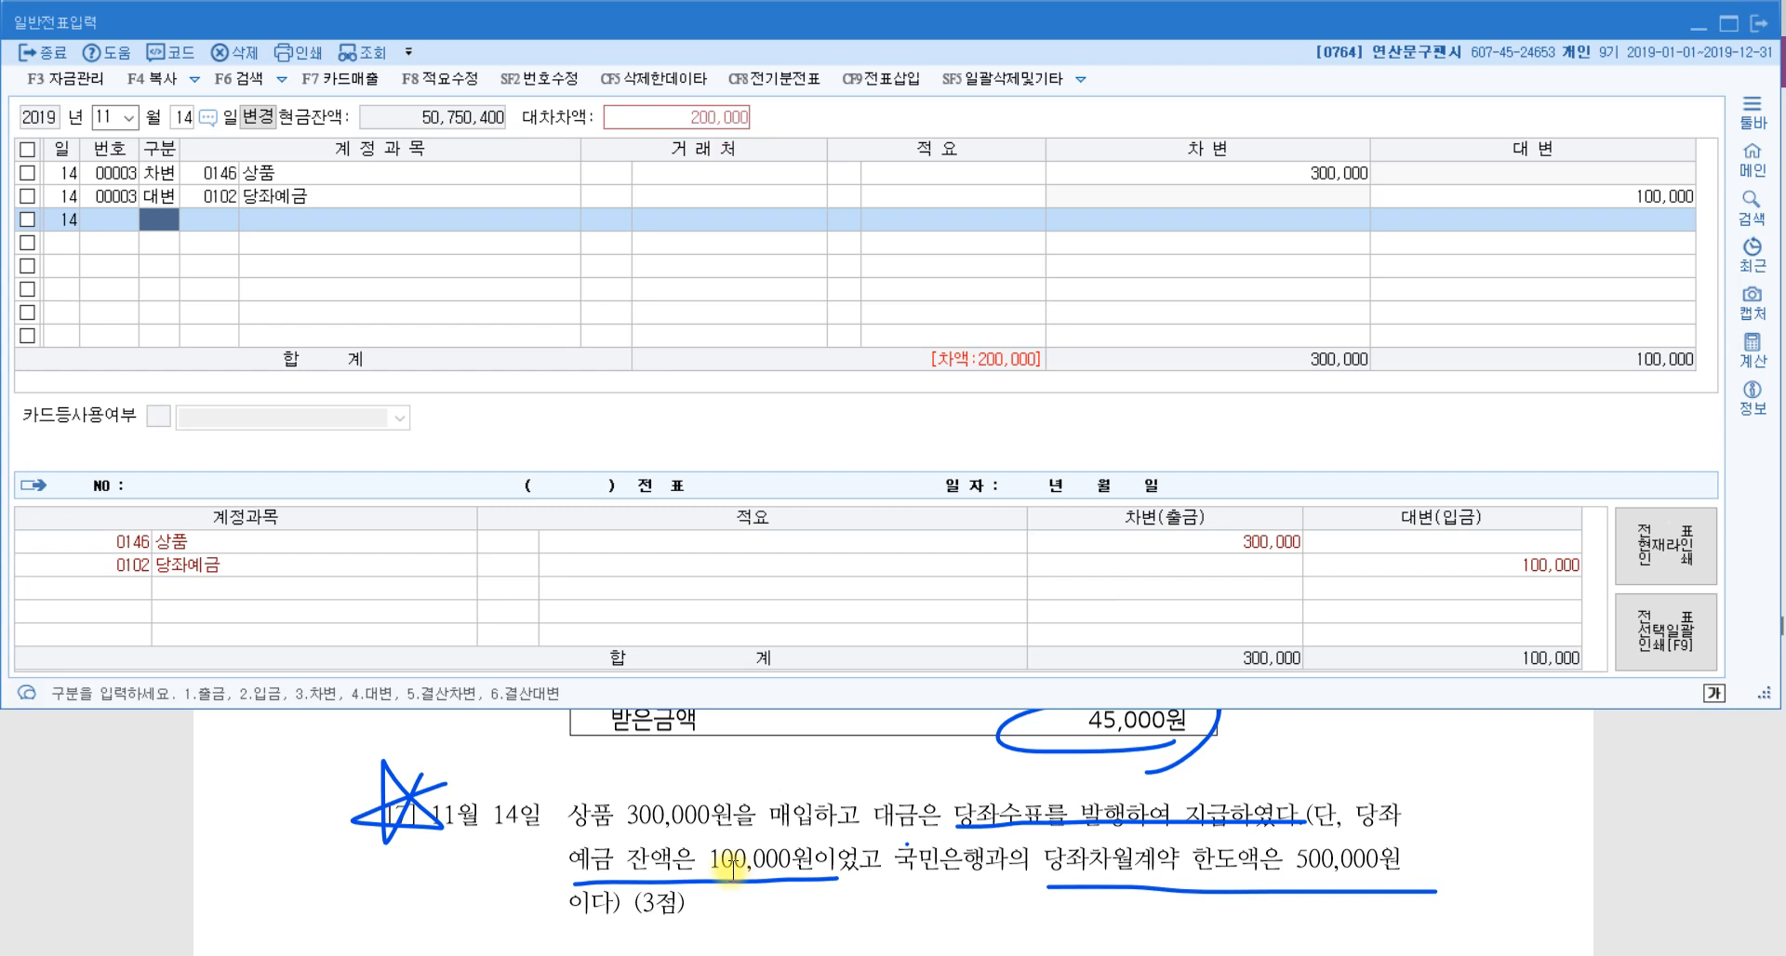
# Add a second 대변 line for 단기차입금 (0260) with the amount 200,000 to the November 14 voucher.
pyautogui.write('4')
pyautogui.press('Return')
pyautogui.write('단기')
pyautogui.press('Return')
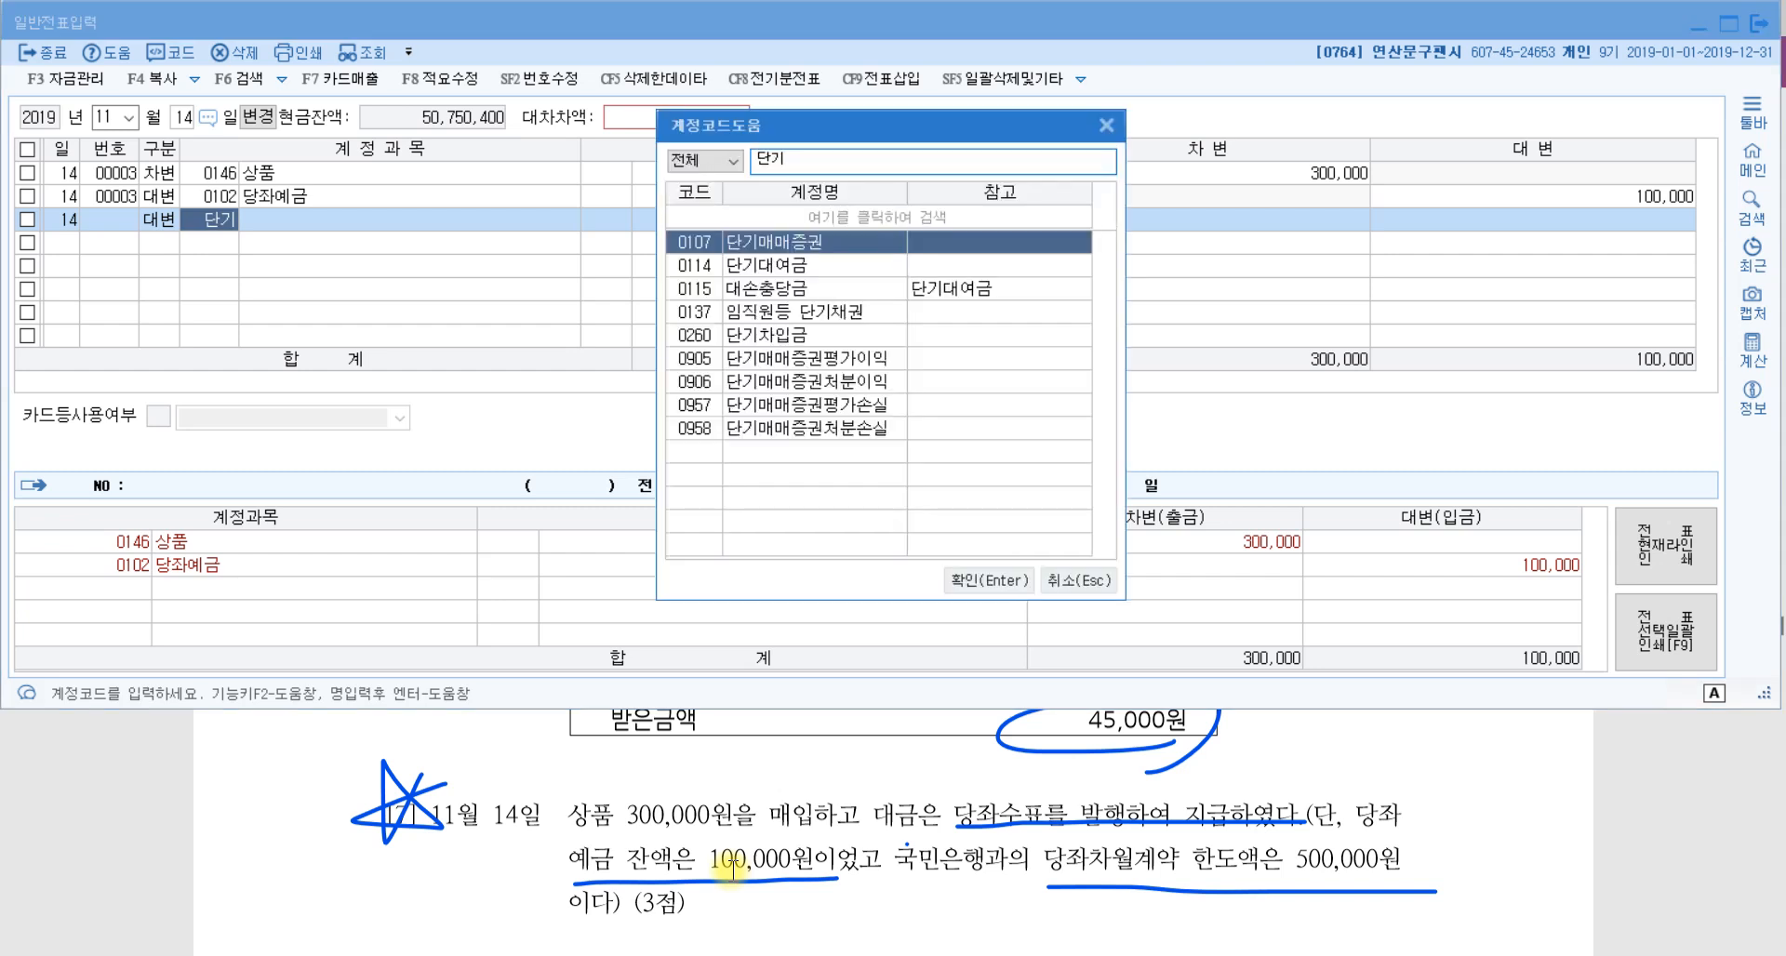
pyautogui.press('Down')
pyautogui.press('Down')
pyautogui.press('Down')
pyautogui.press('Down')
pyautogui.press('Return')
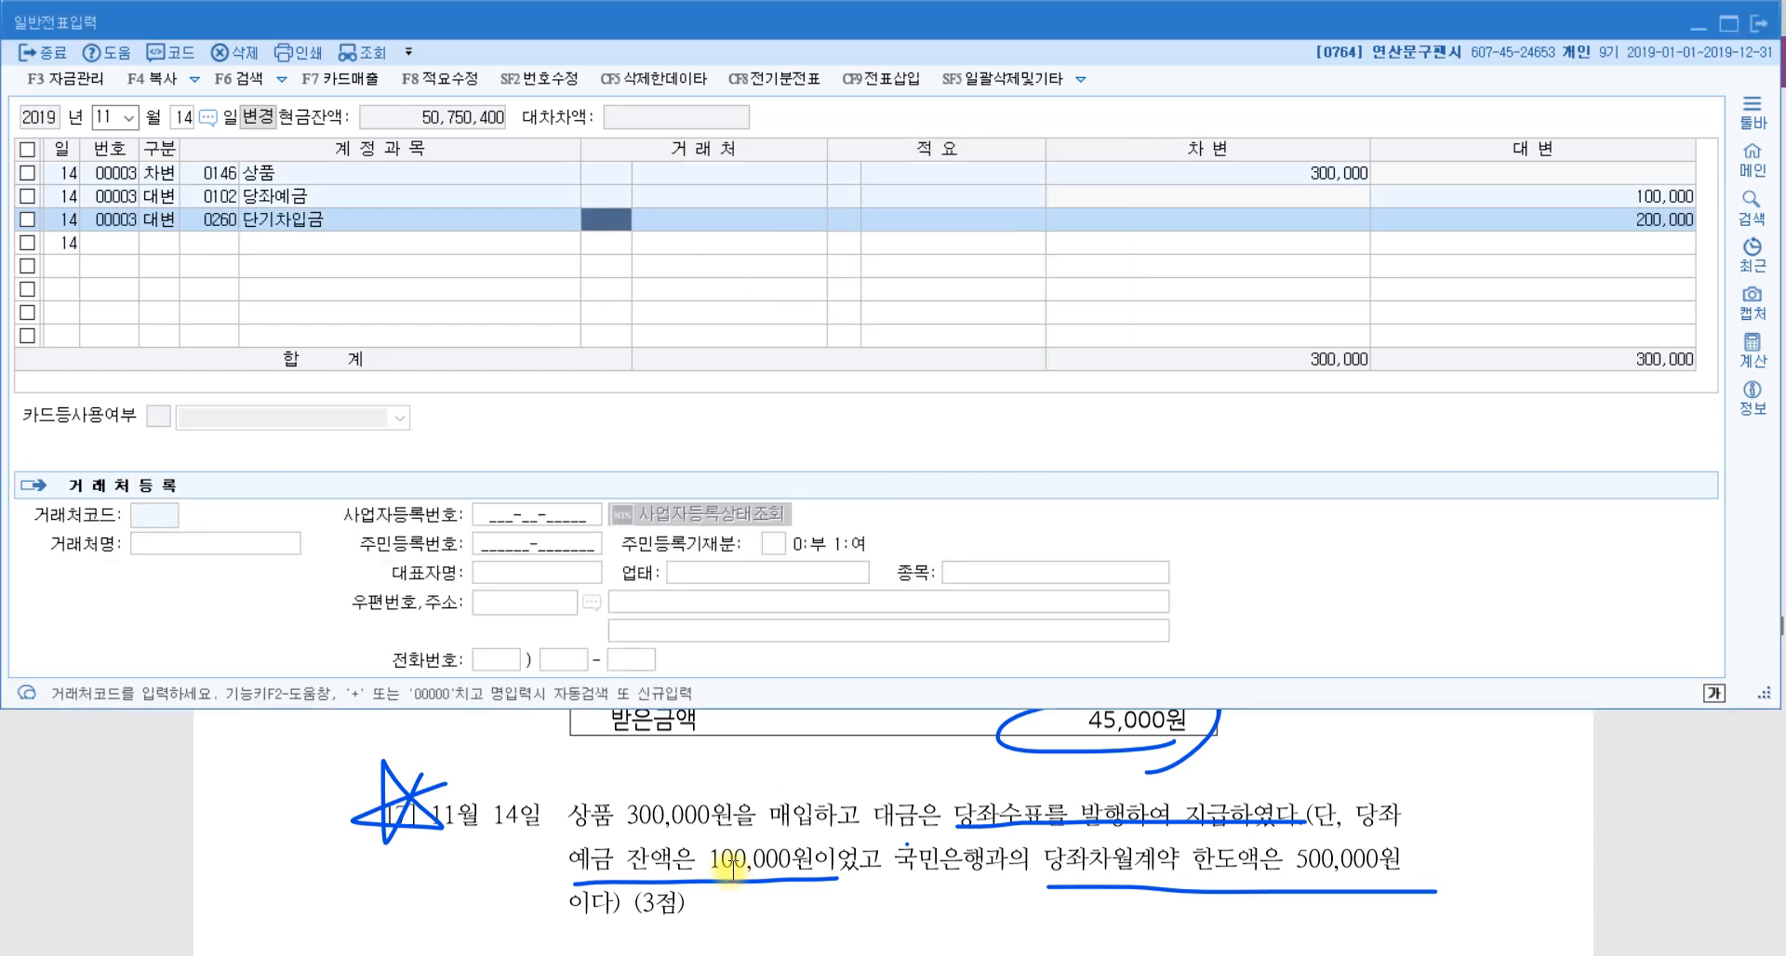
# Assign 국민은행 (98000) as the 거래처 of the 단기차입금 line and accept its 대변 amount.
pyautogui.write('국민은행')
pyautogui.press('Return')
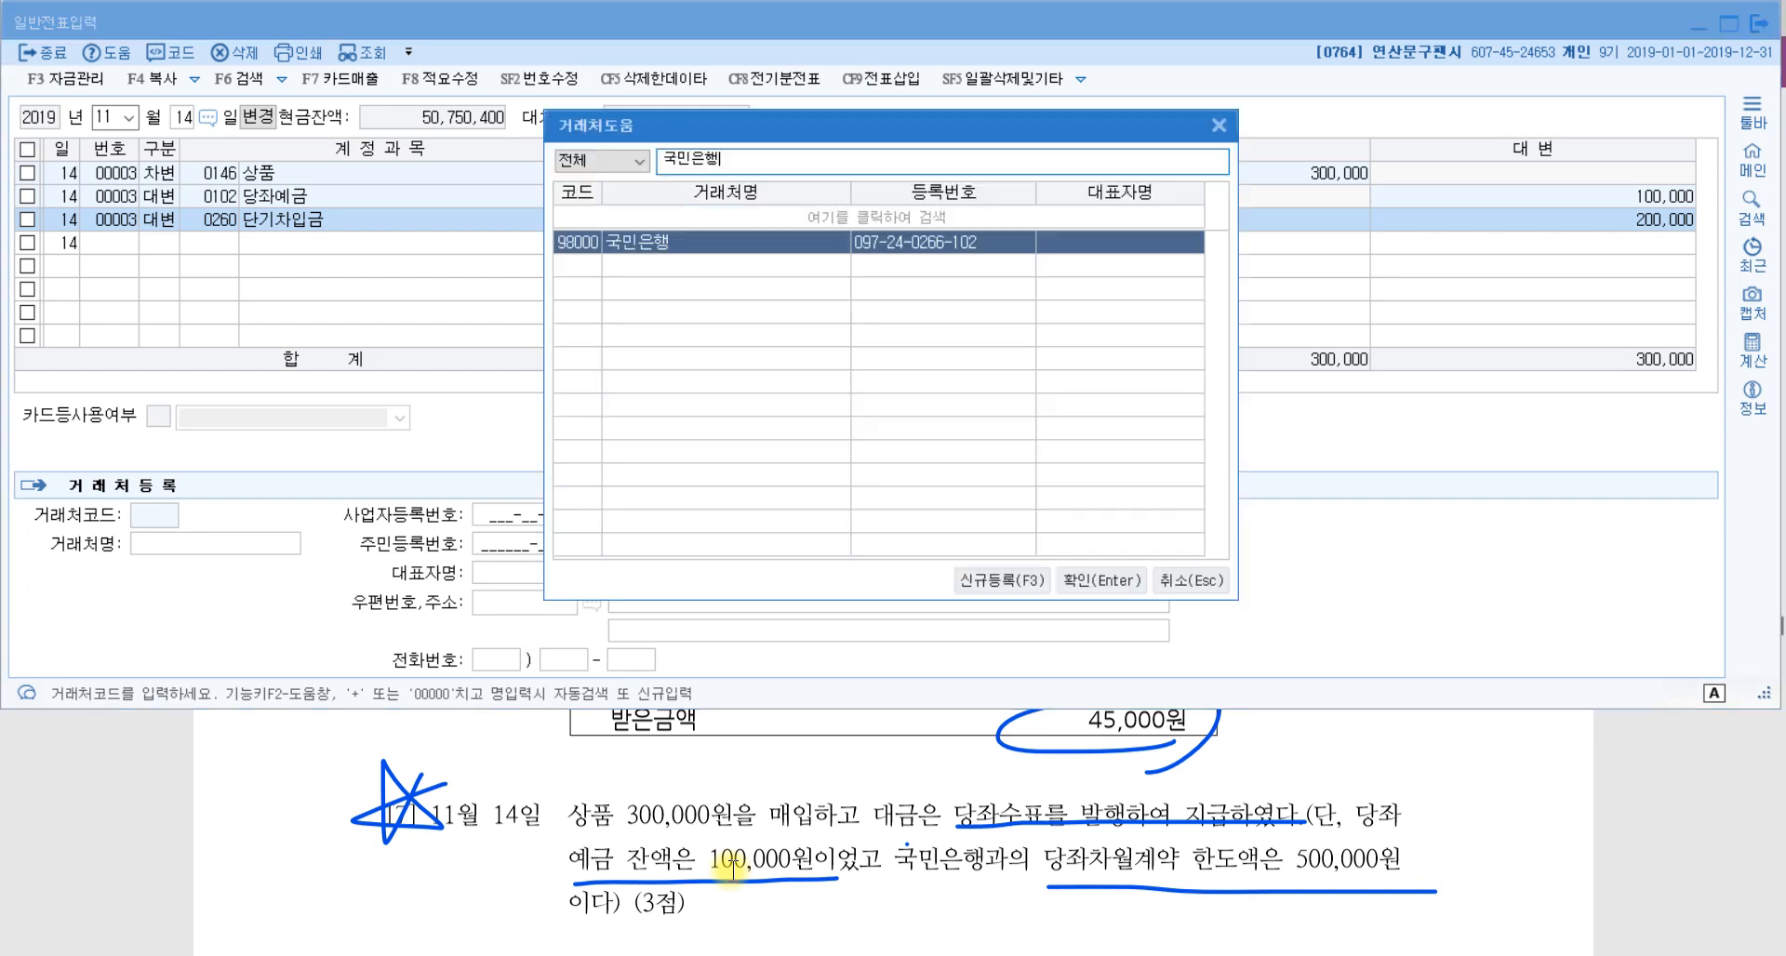
pyautogui.press('Return')
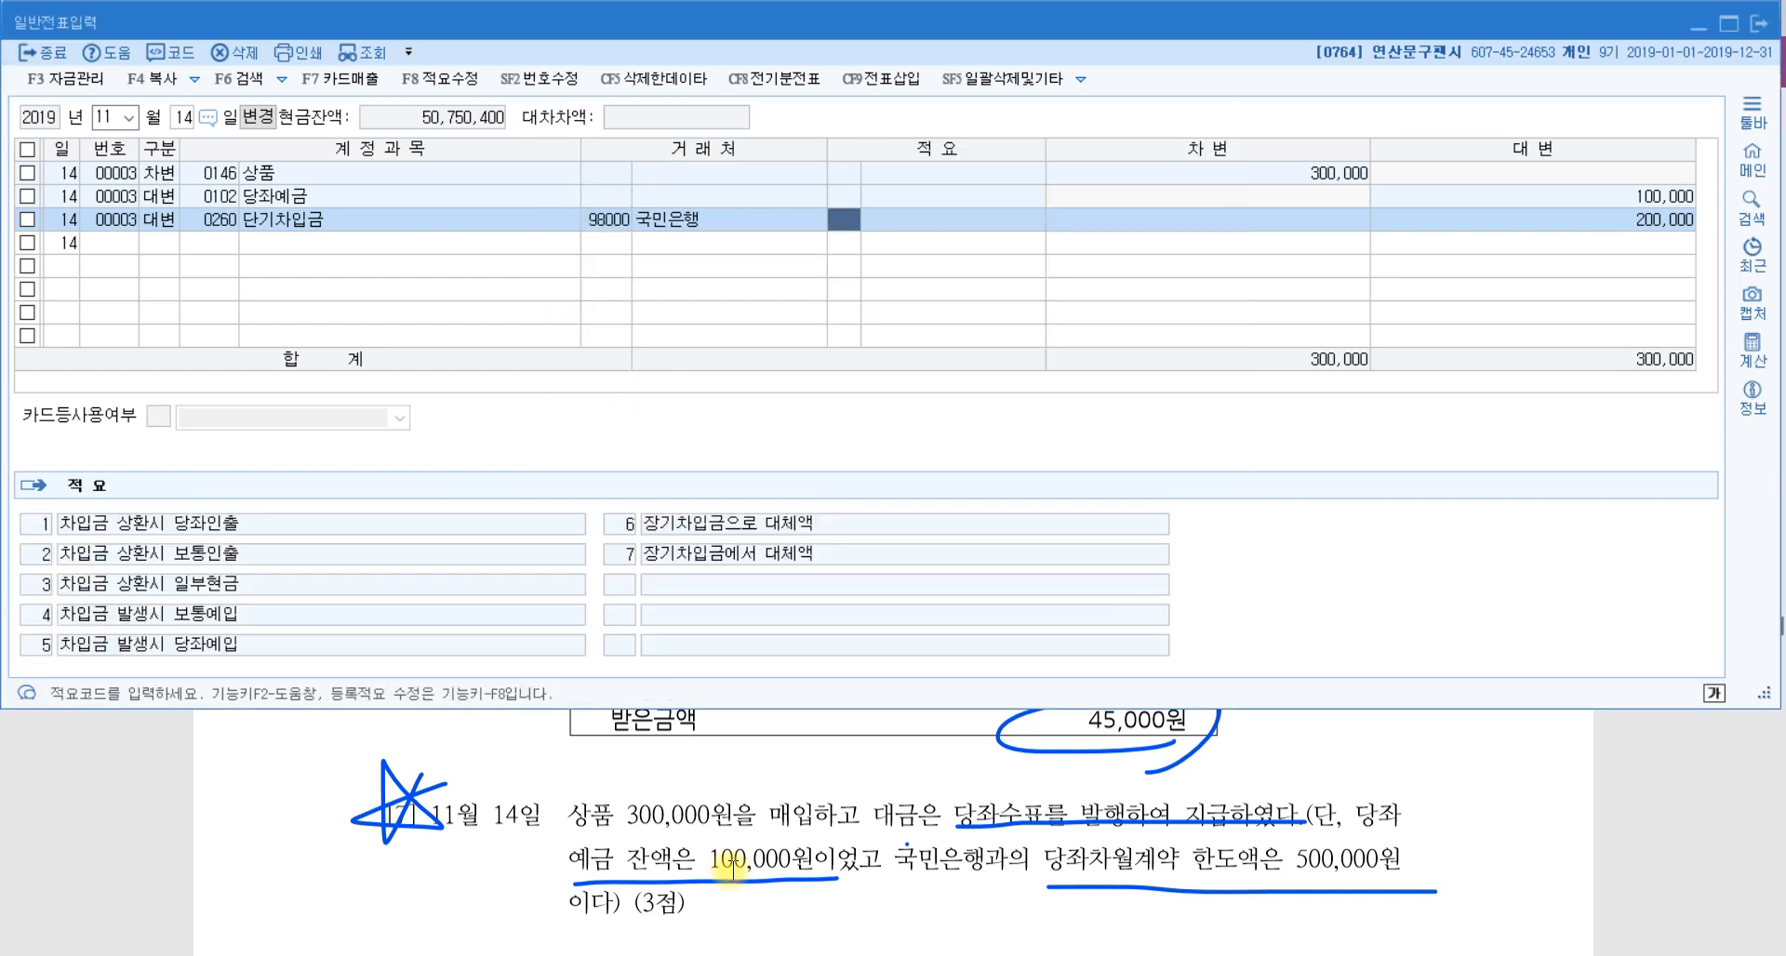
pyautogui.press('Return')
pyautogui.press('Return')
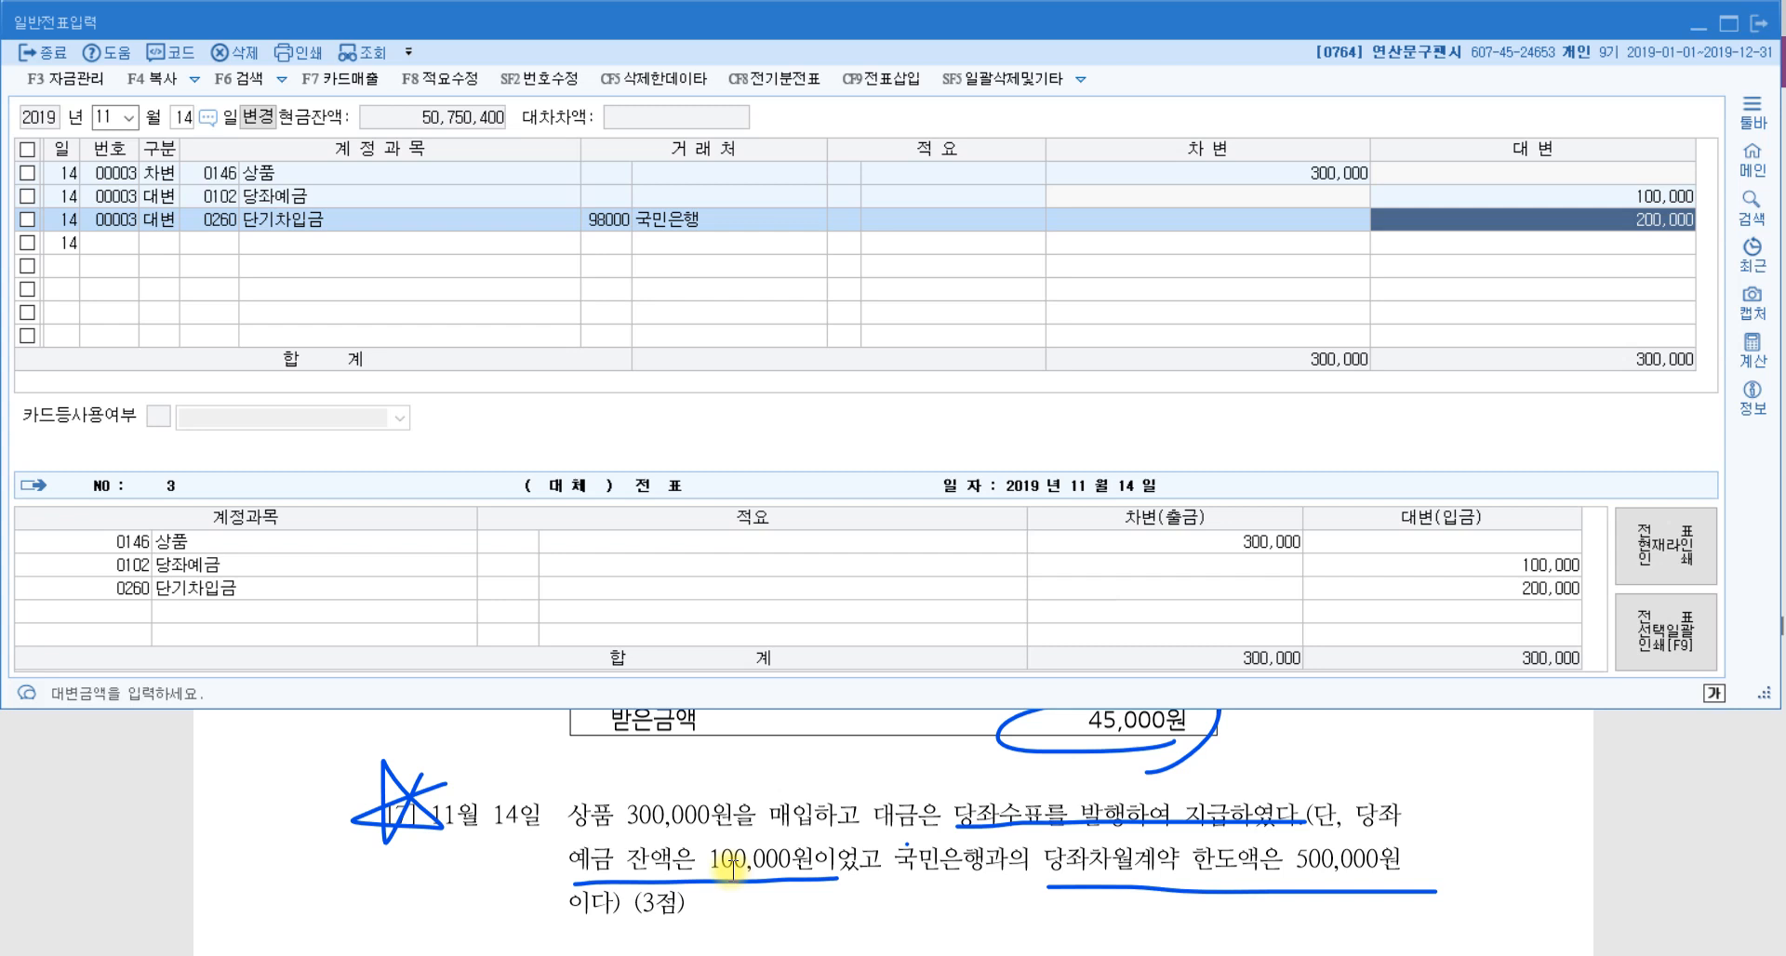
# Try 당좌차월 (0256) as the account of the 200,000 대변 line.
pyautogui.click(228, 226)
pyautogui.write('당좌')
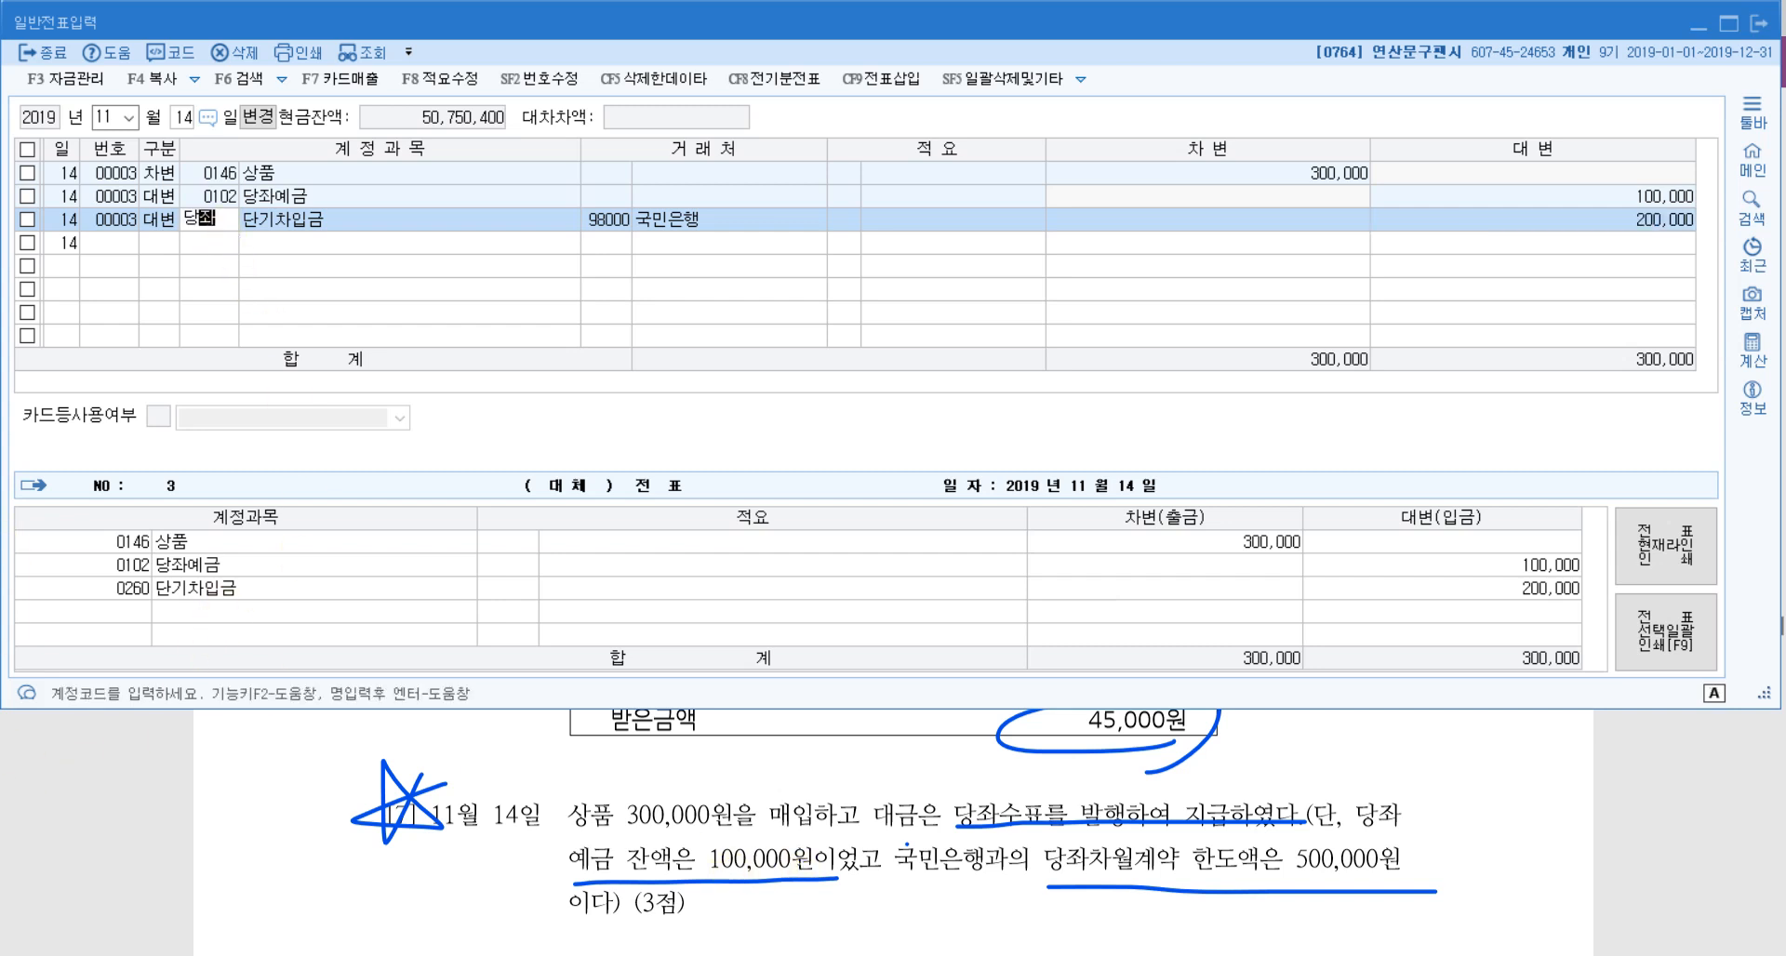
pyautogui.press('Return')
pyautogui.press('Down')
pyautogui.press('Return')
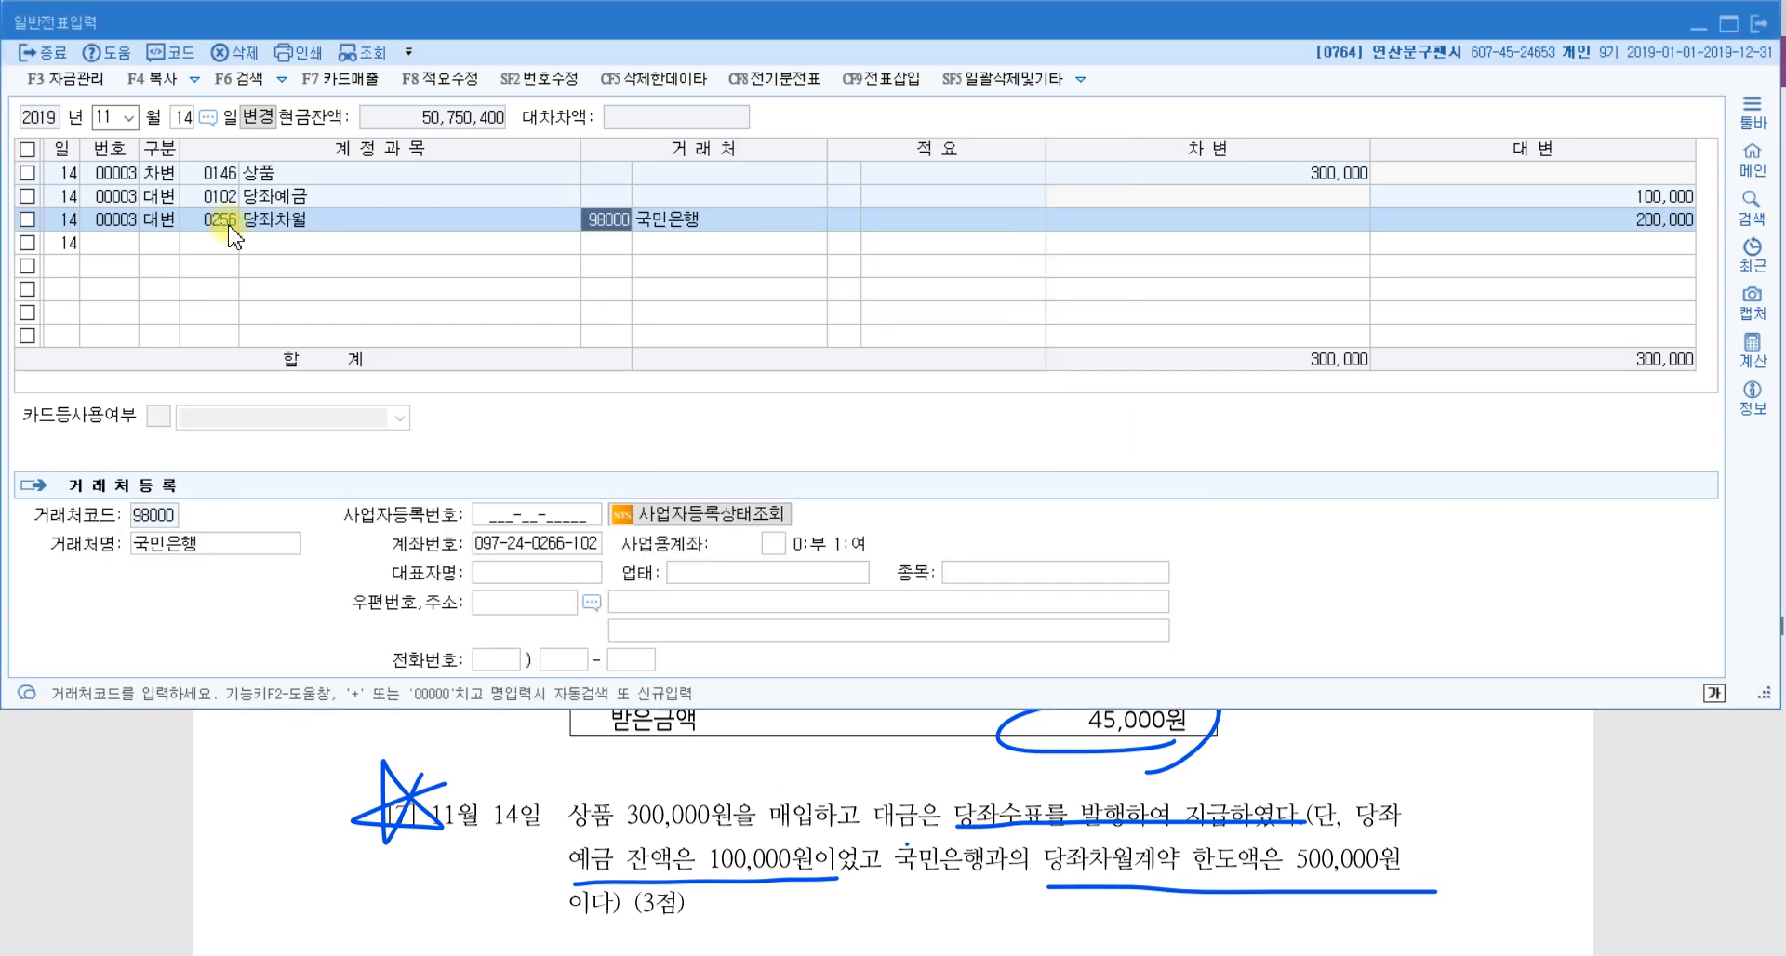
# Change the account of the 당좌차월 line back to 단기차입금 (0260).
pyautogui.click(223, 223)
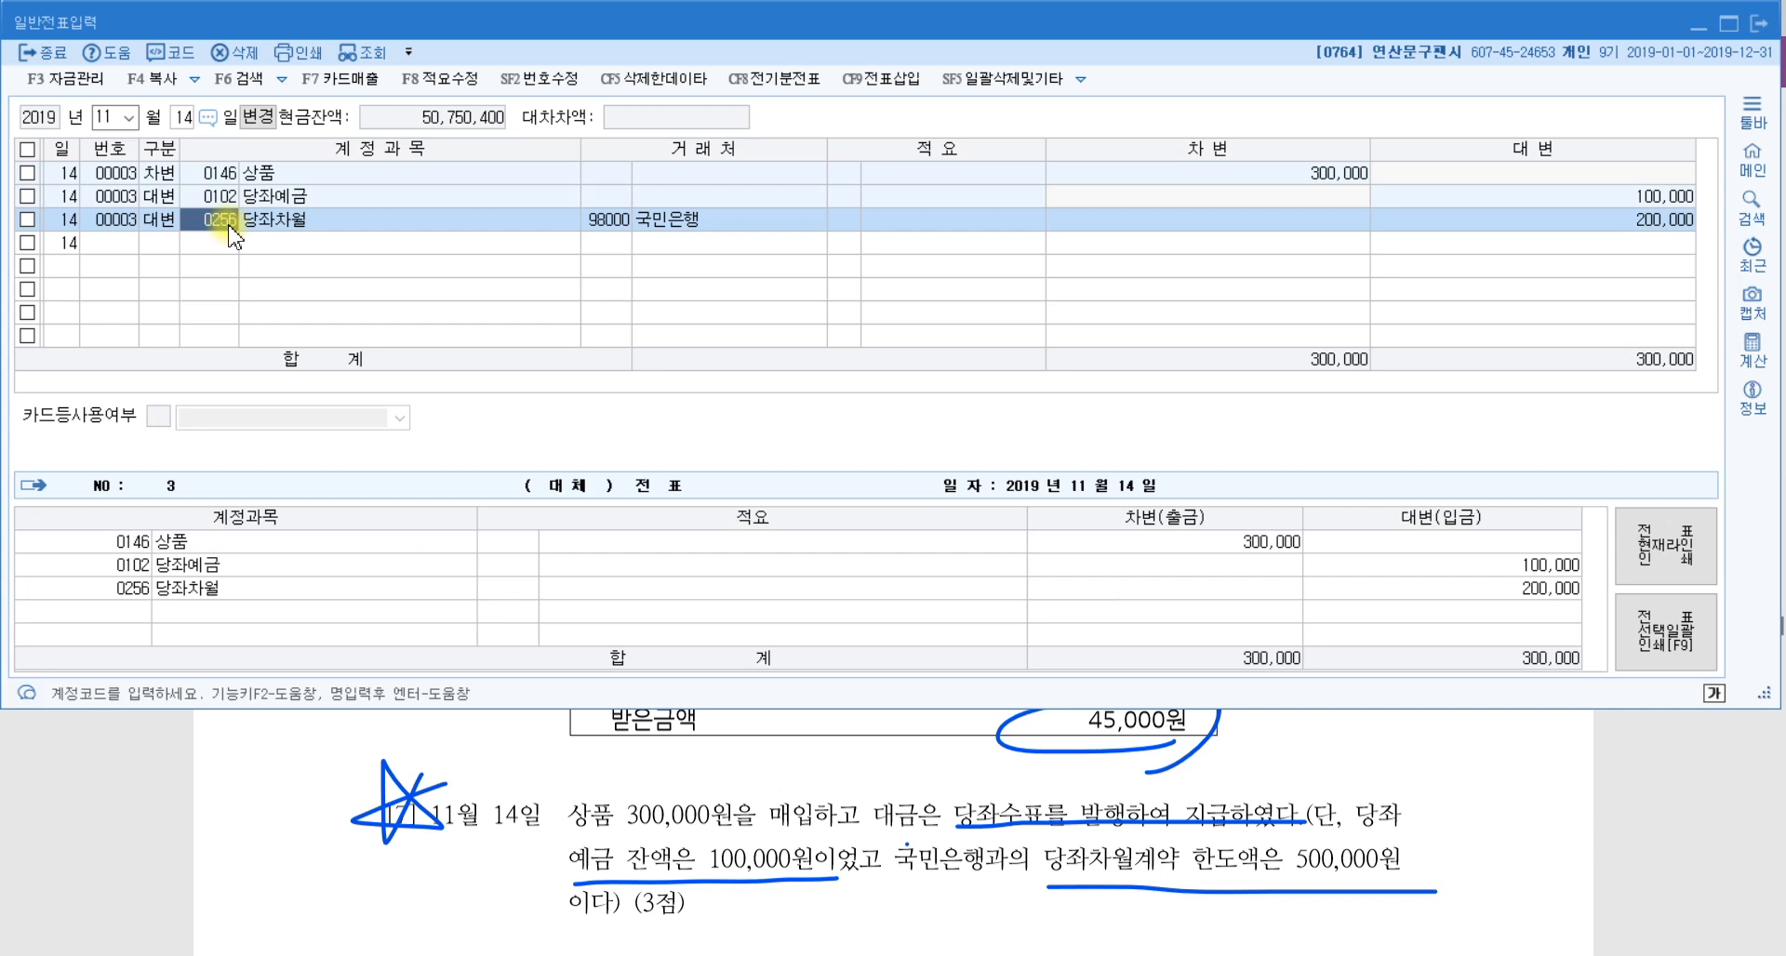
pyautogui.write('단기')
pyautogui.press('Return')
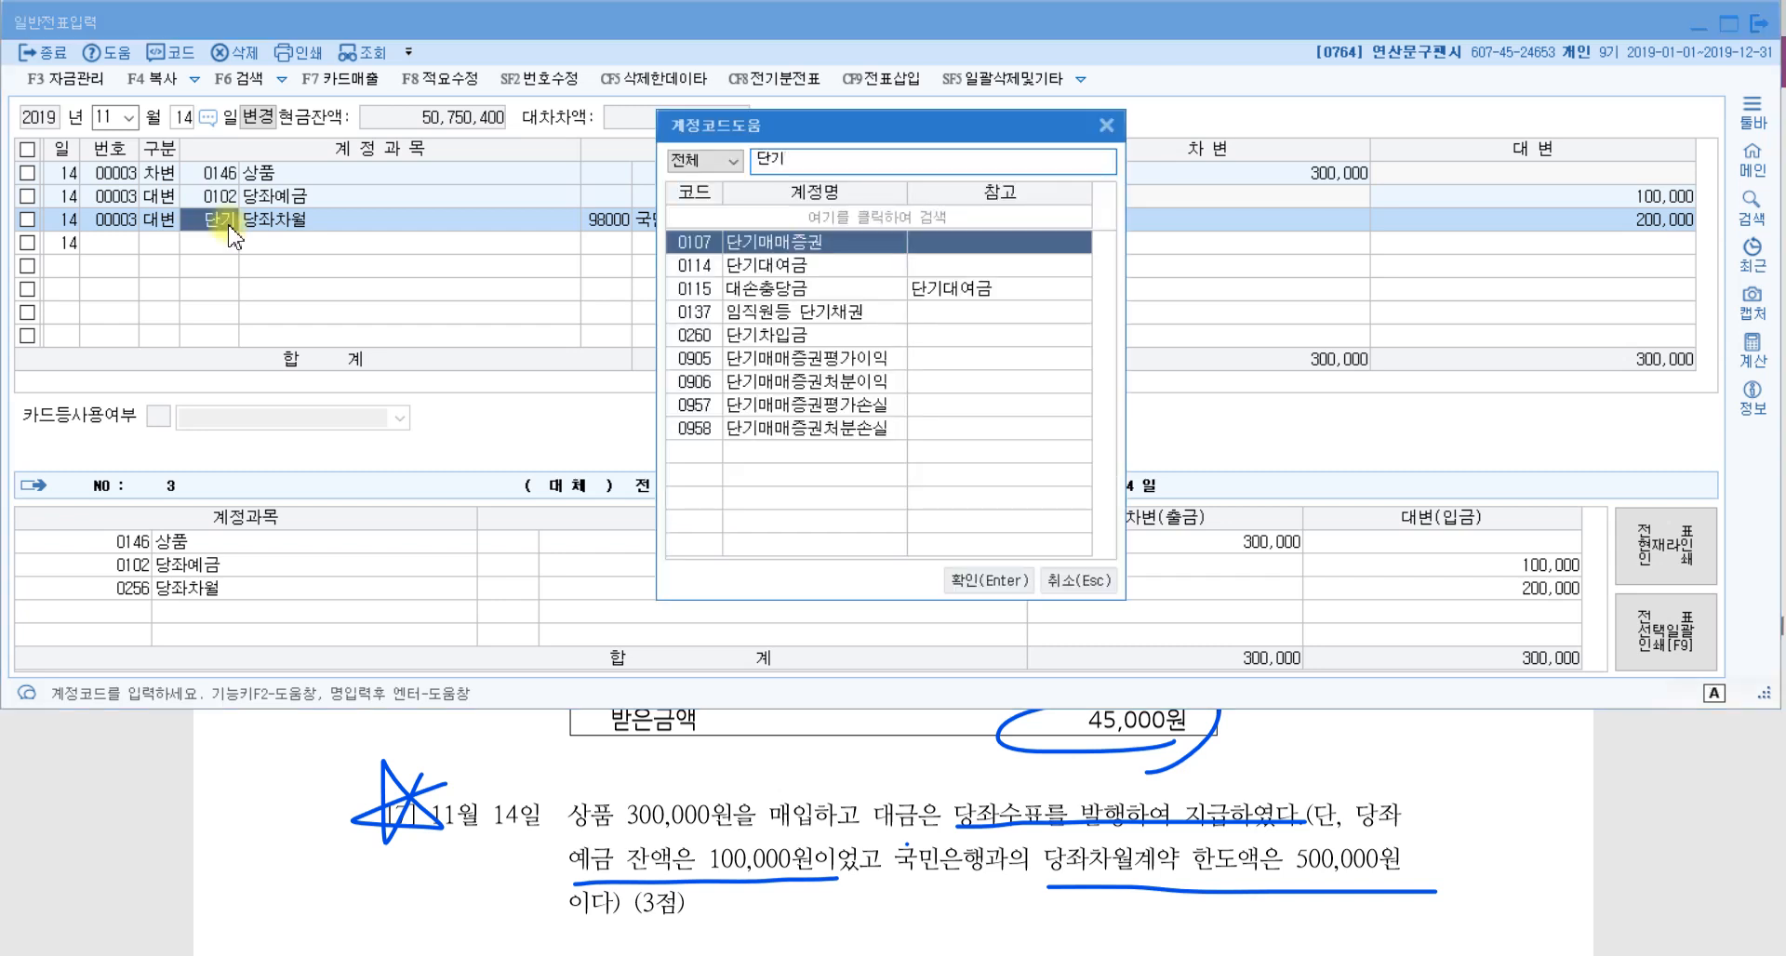
pyautogui.press('Down')
pyautogui.press('Down')
pyautogui.press('Down')
pyautogui.press('Down')
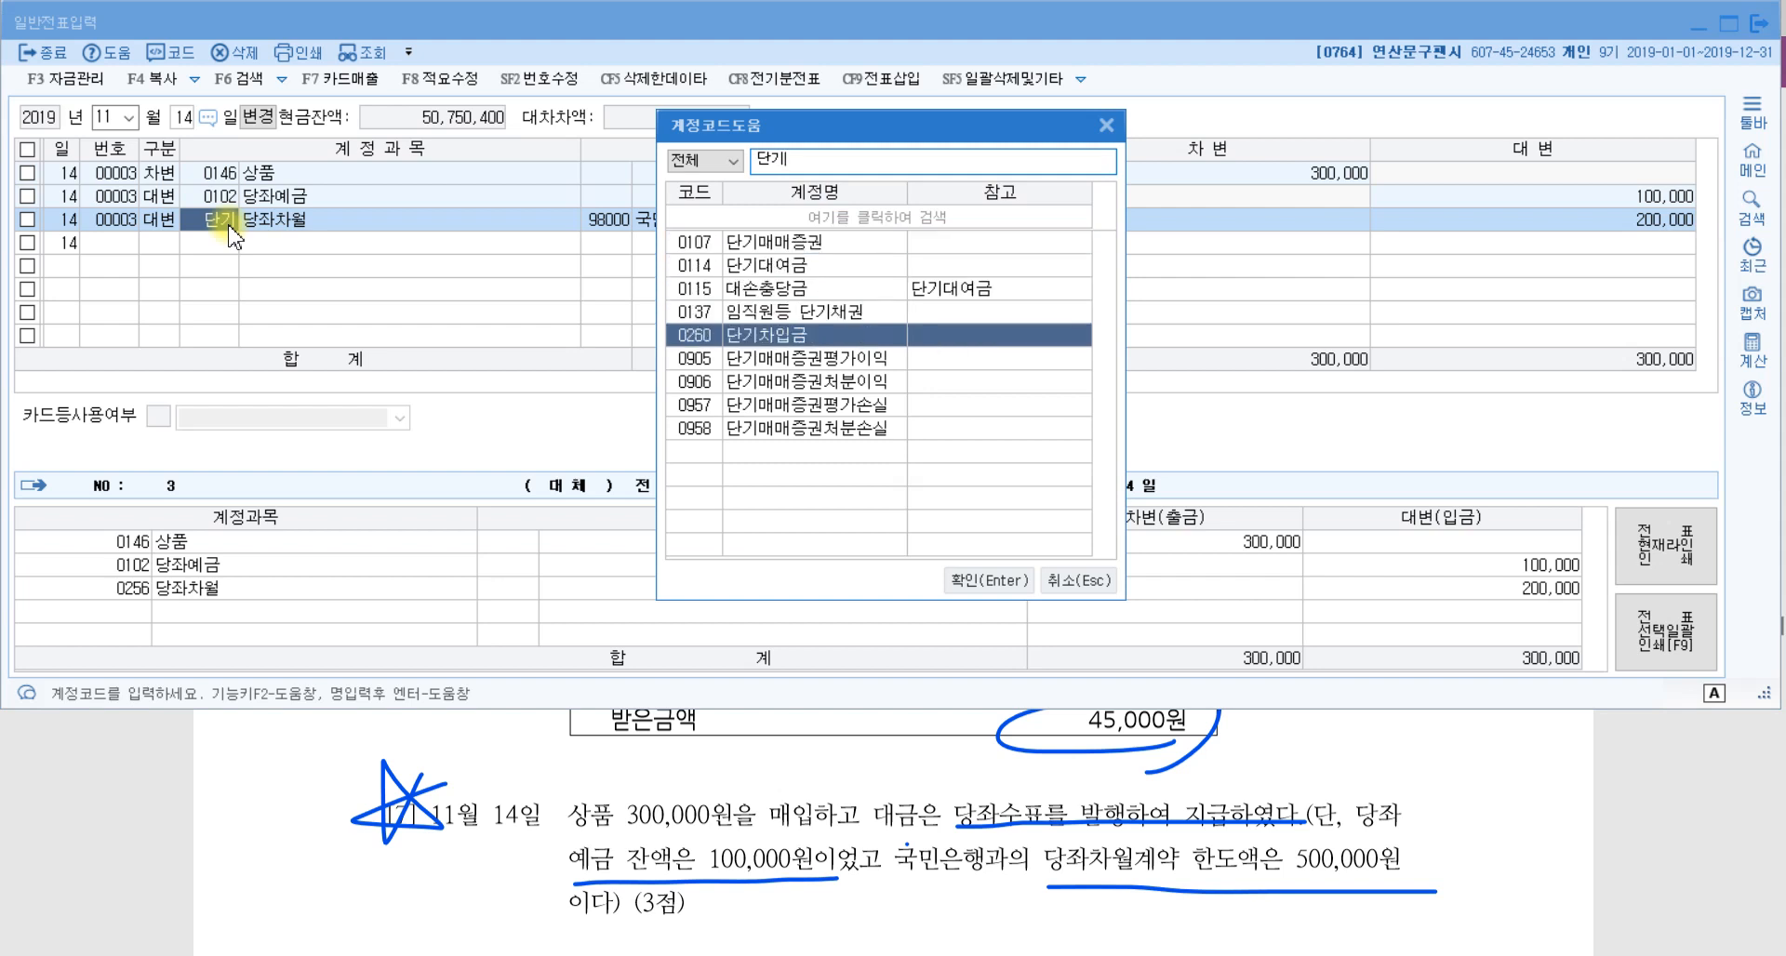
pyautogui.press('Return')
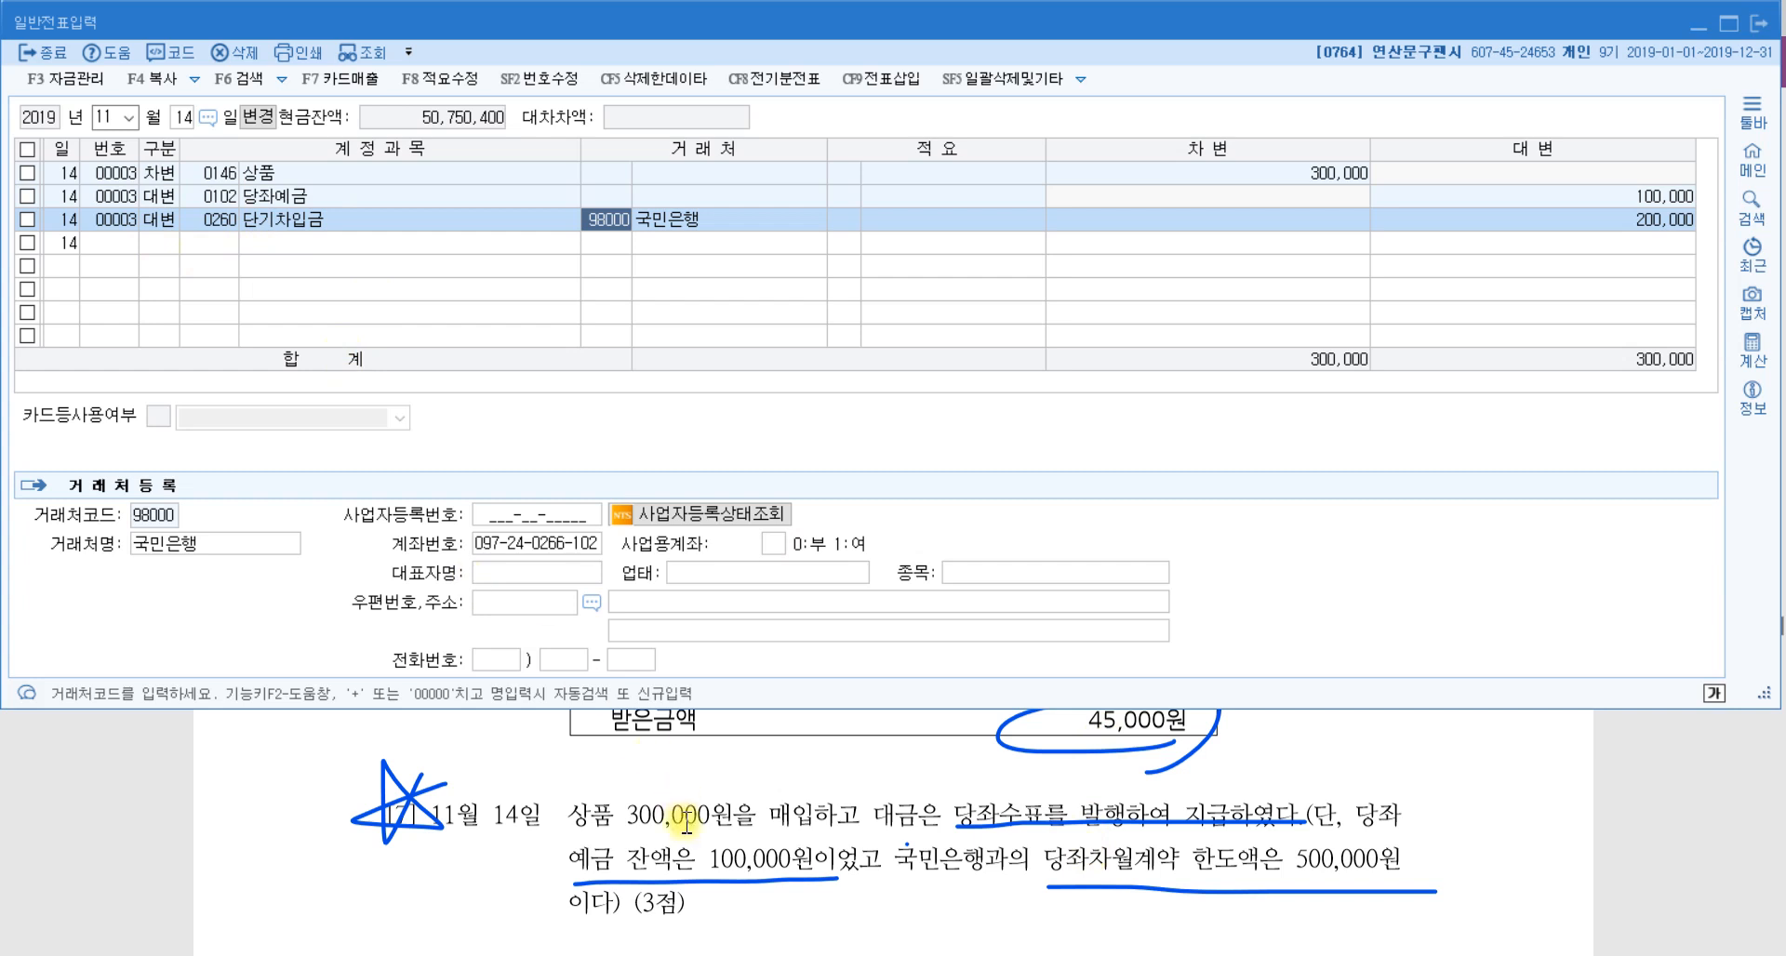
# Switch to the exam PDF and underline in item [8] the 단기차입금 of 10,000,000원, the 이자 of 300,000원 and the 보통예금 transfer.
pyautogui.scroll(-2, 688, 823)
pyautogui.scroll(-3, 688, 822)
pyautogui.scroll(5, 688, 822)
pyautogui.scroll(-3, 688, 826)
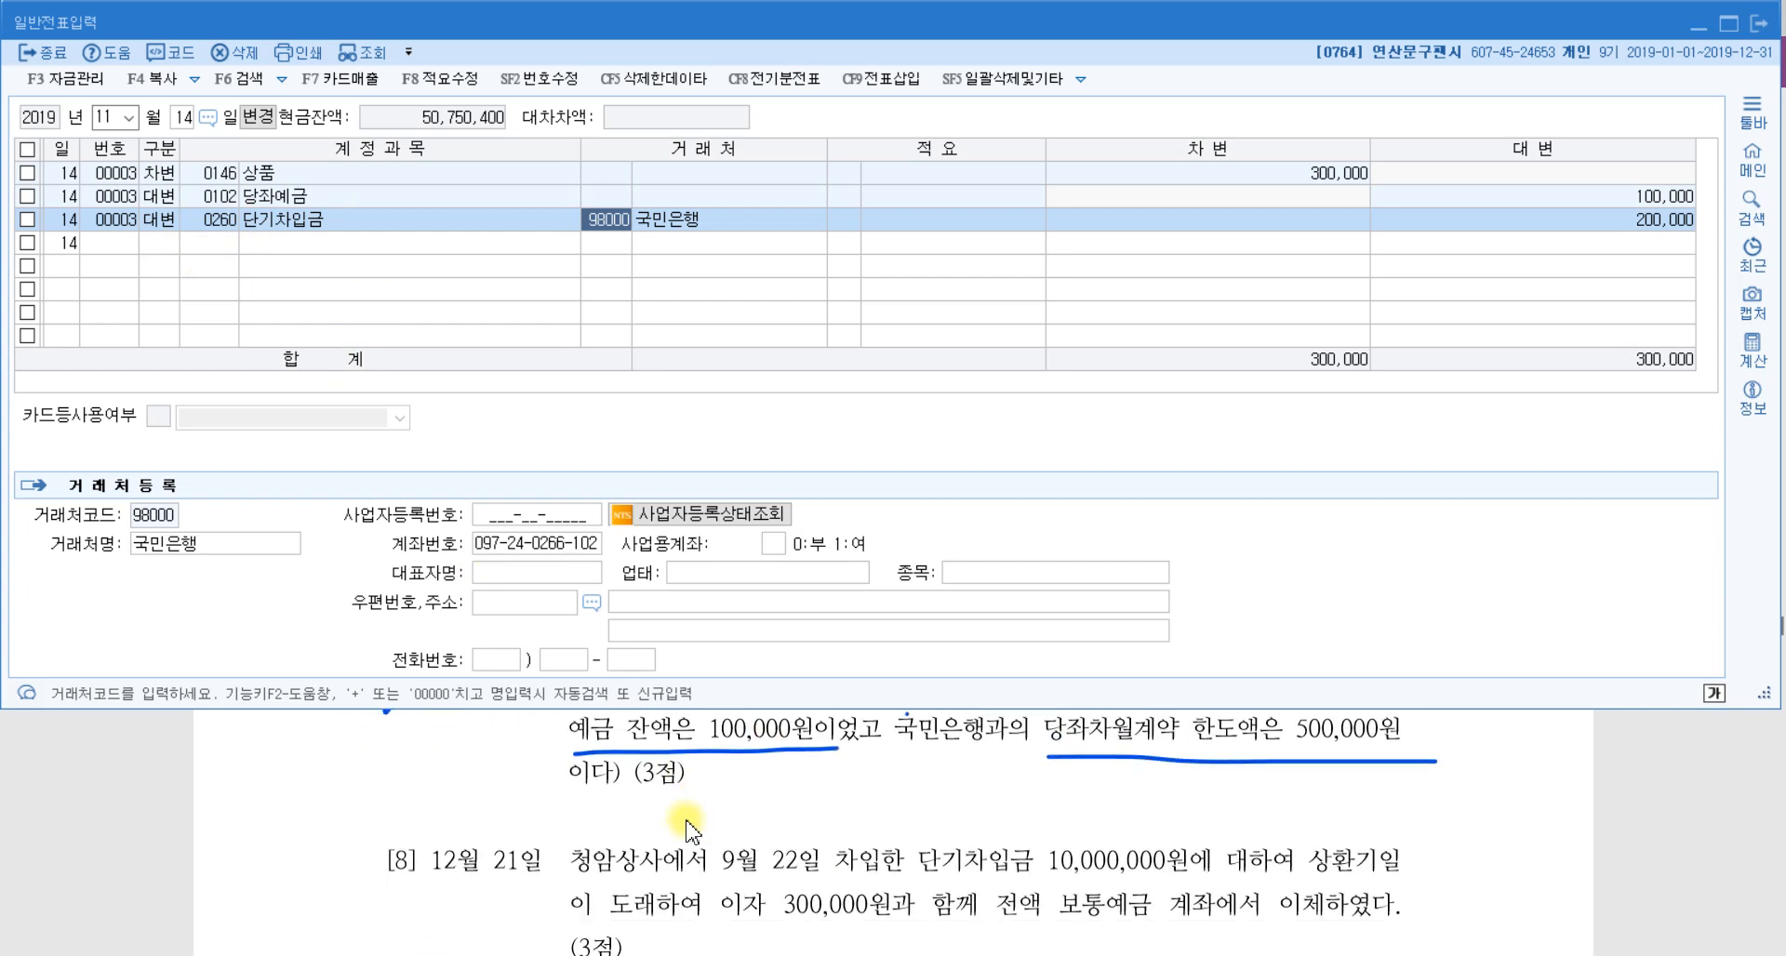
pyautogui.scroll(-4, 688, 824)
pyautogui.scroll(2, 688, 824)
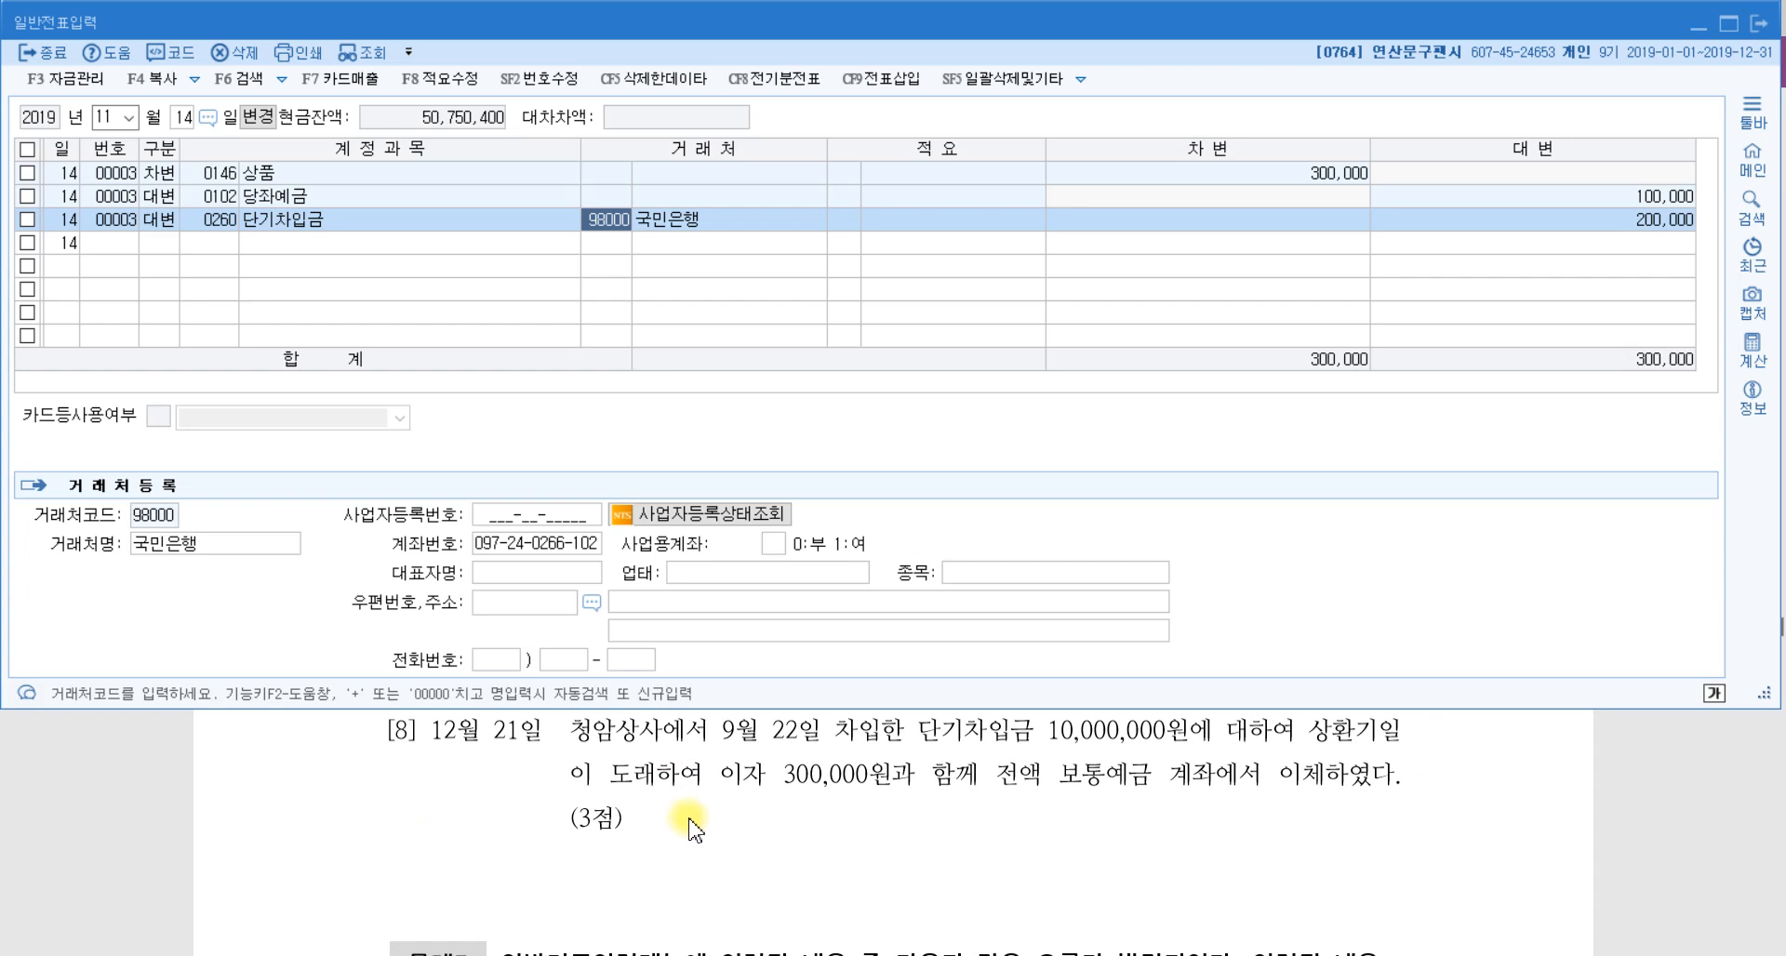
pyautogui.click(673, 811)
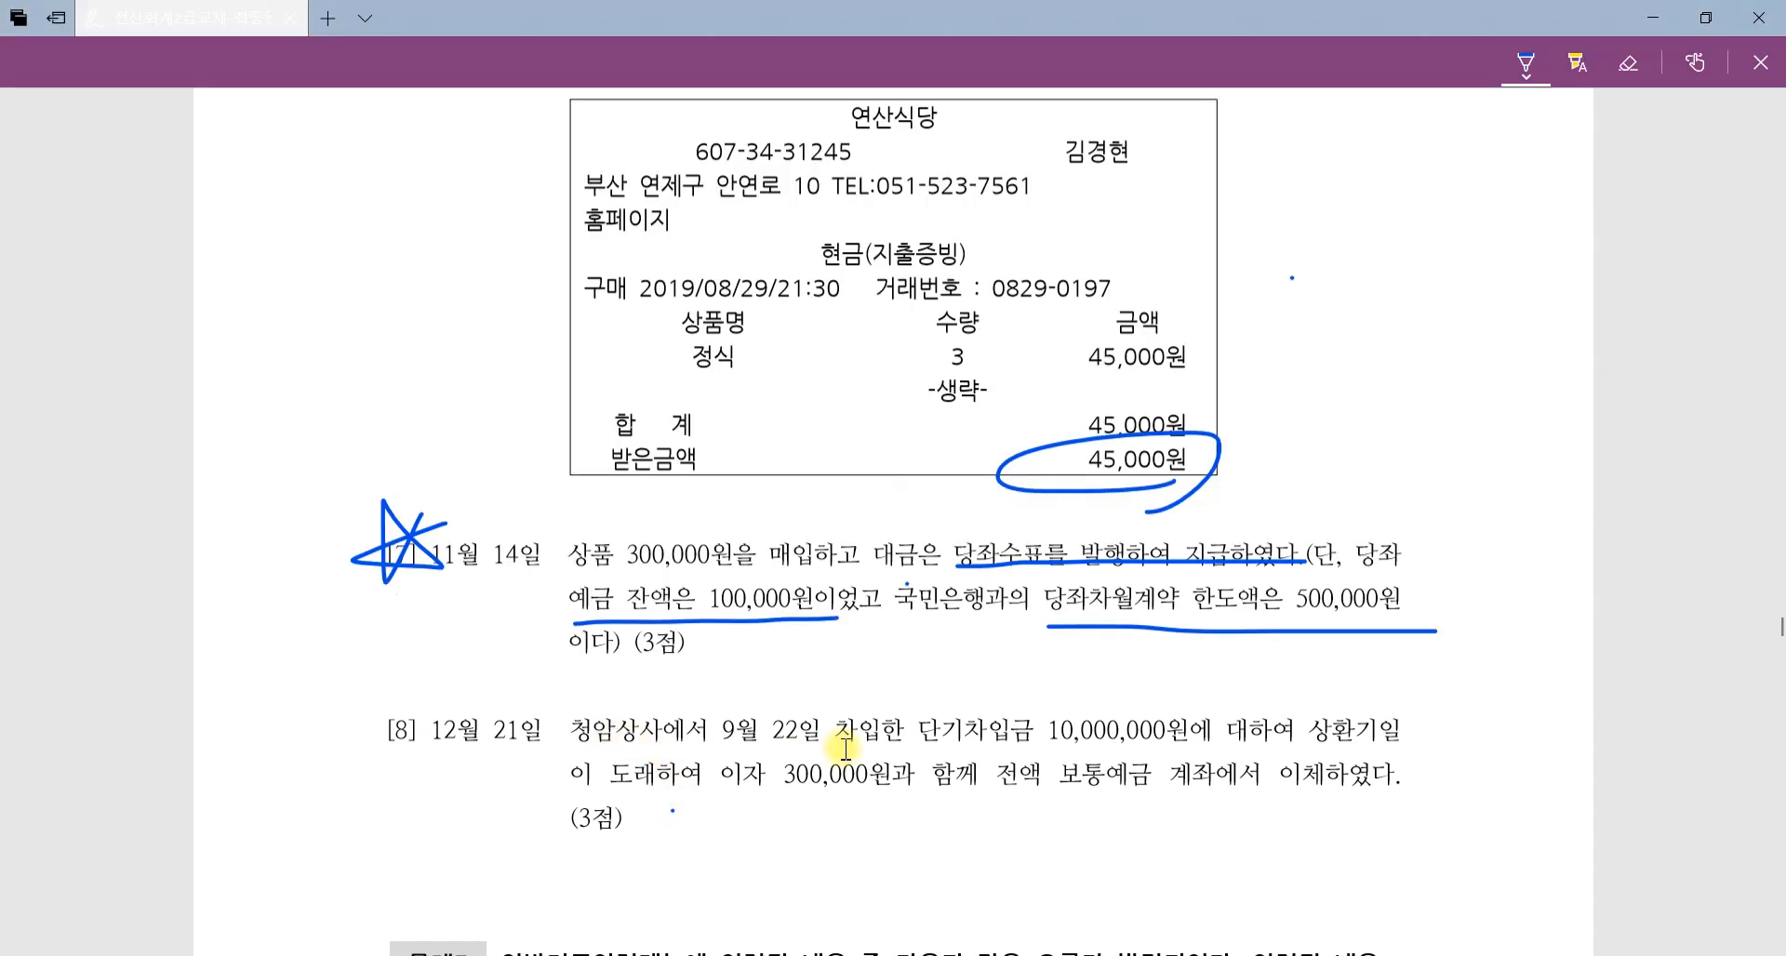
pyautogui.moveTo(726, 752); pyautogui.dragTo(1177, 745)
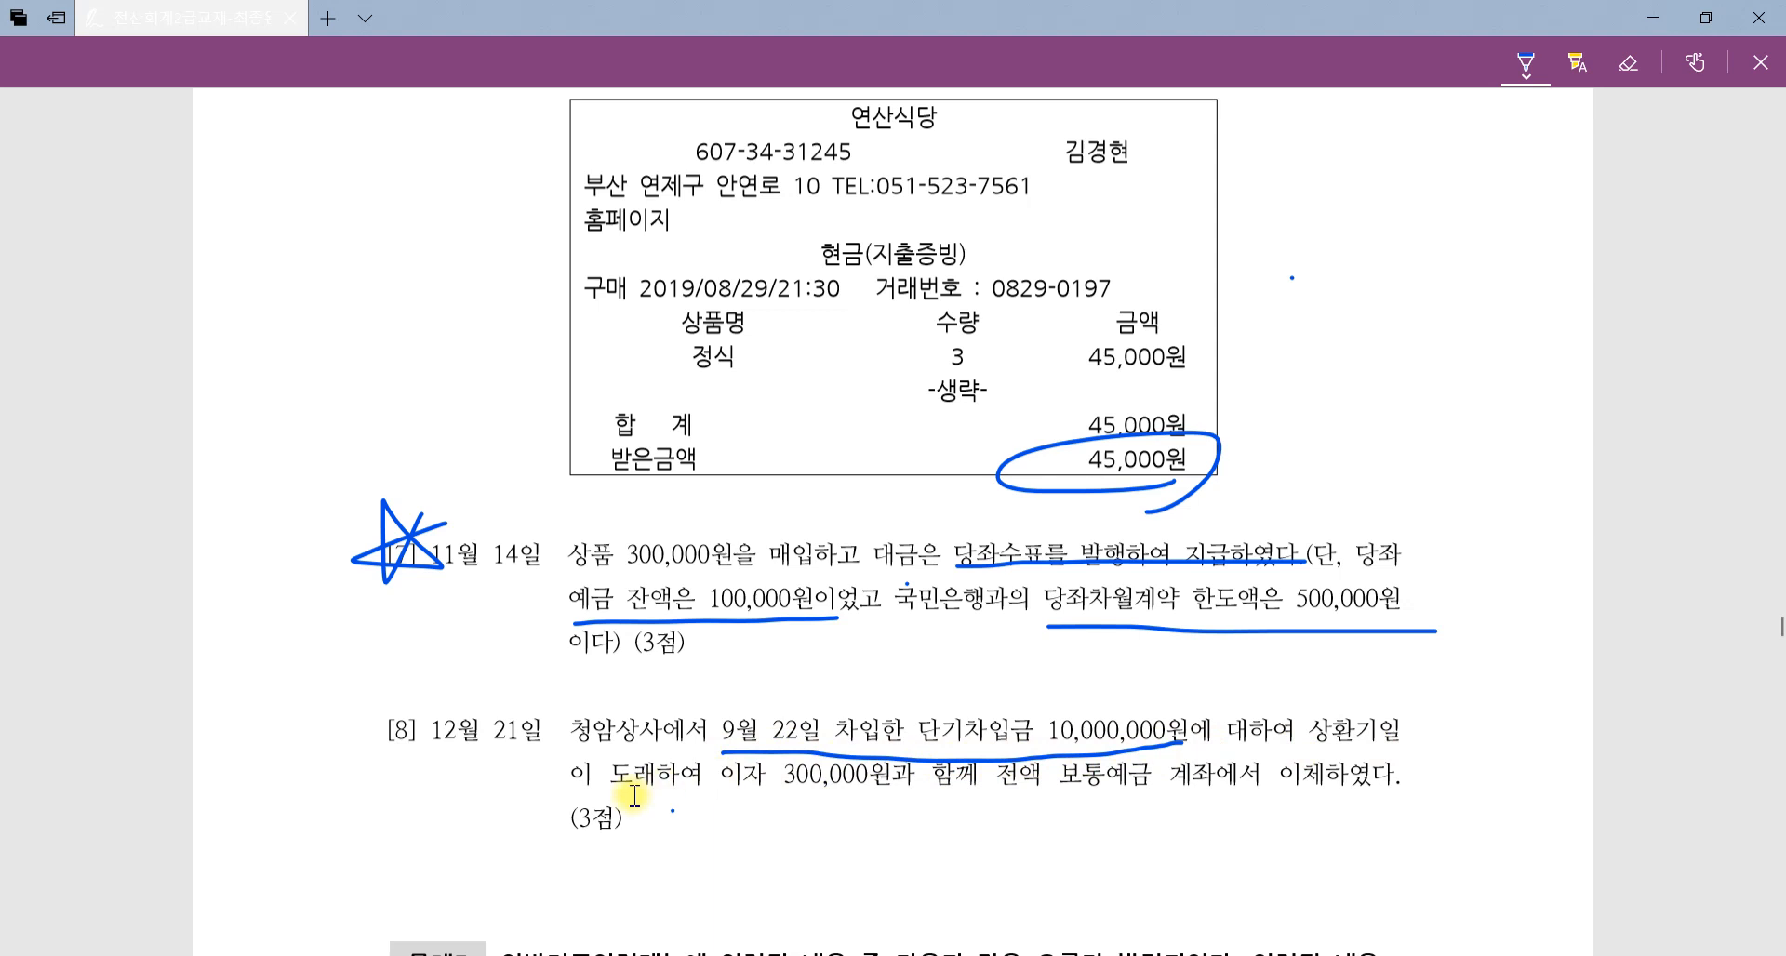
pyautogui.moveTo(748, 794); pyautogui.dragTo(927, 792)
pyautogui.moveTo(1067, 792); pyautogui.dragTo(1430, 806)
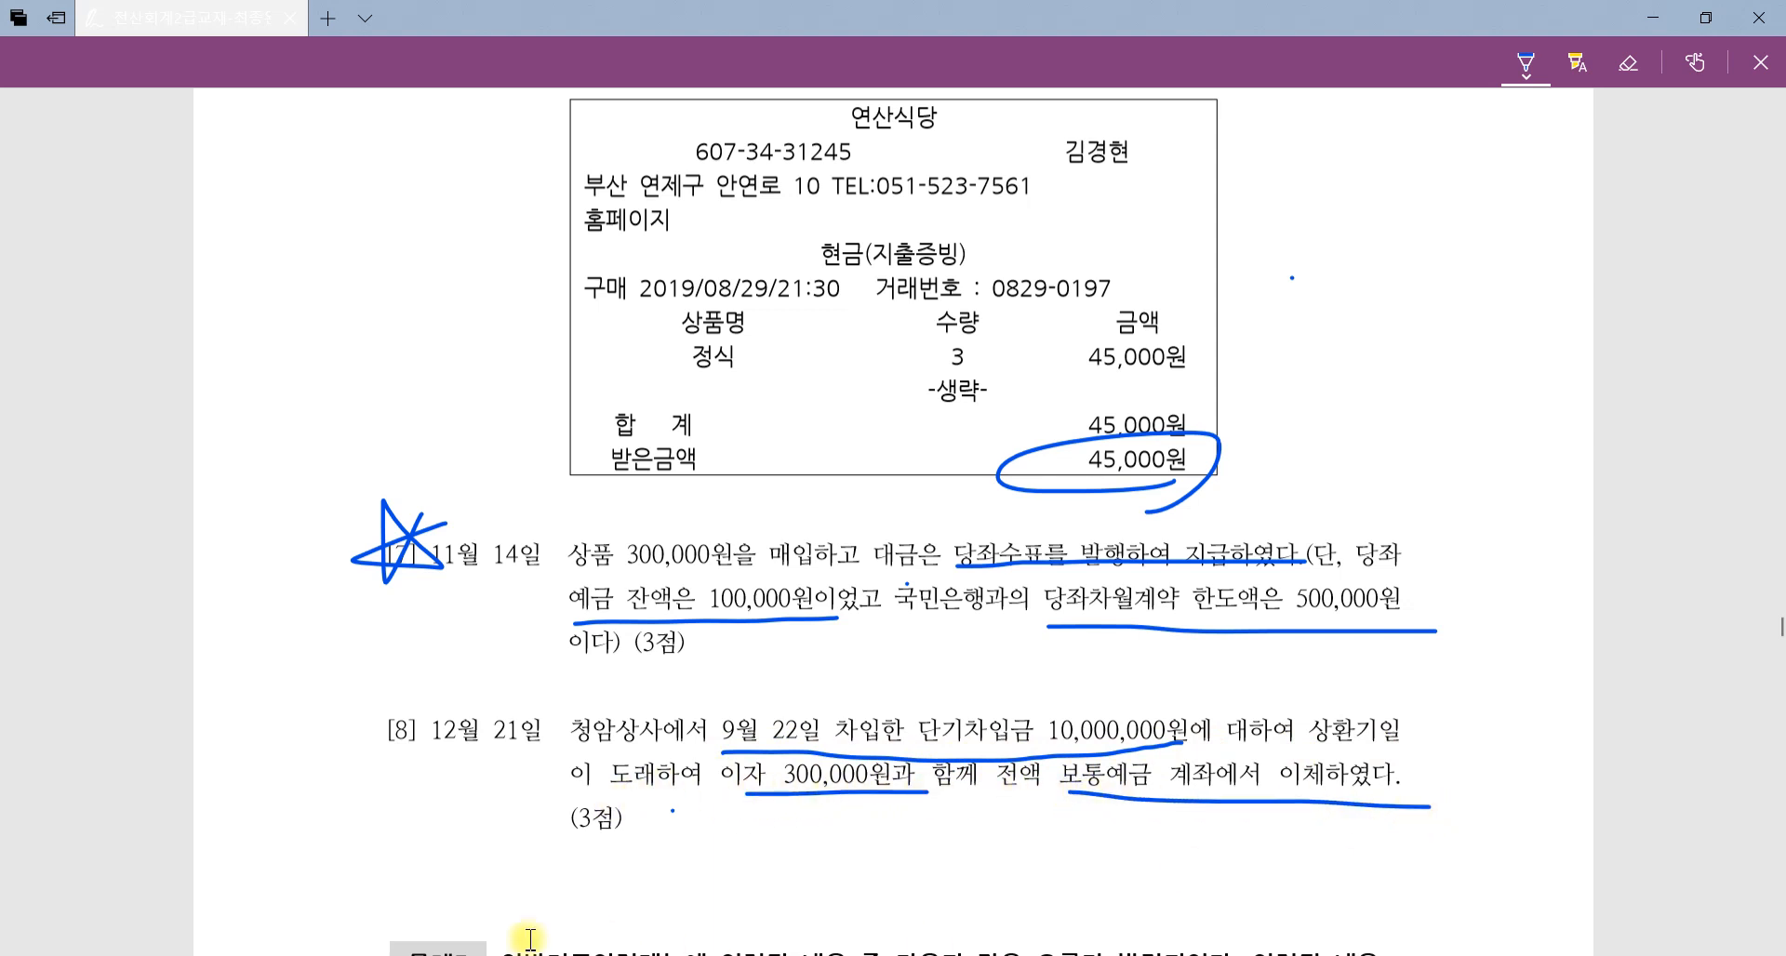
# Return to 일반전표입력 in KcLep and set the voucher date to December 21.
pyautogui.hotkey('alt', 'Tab')
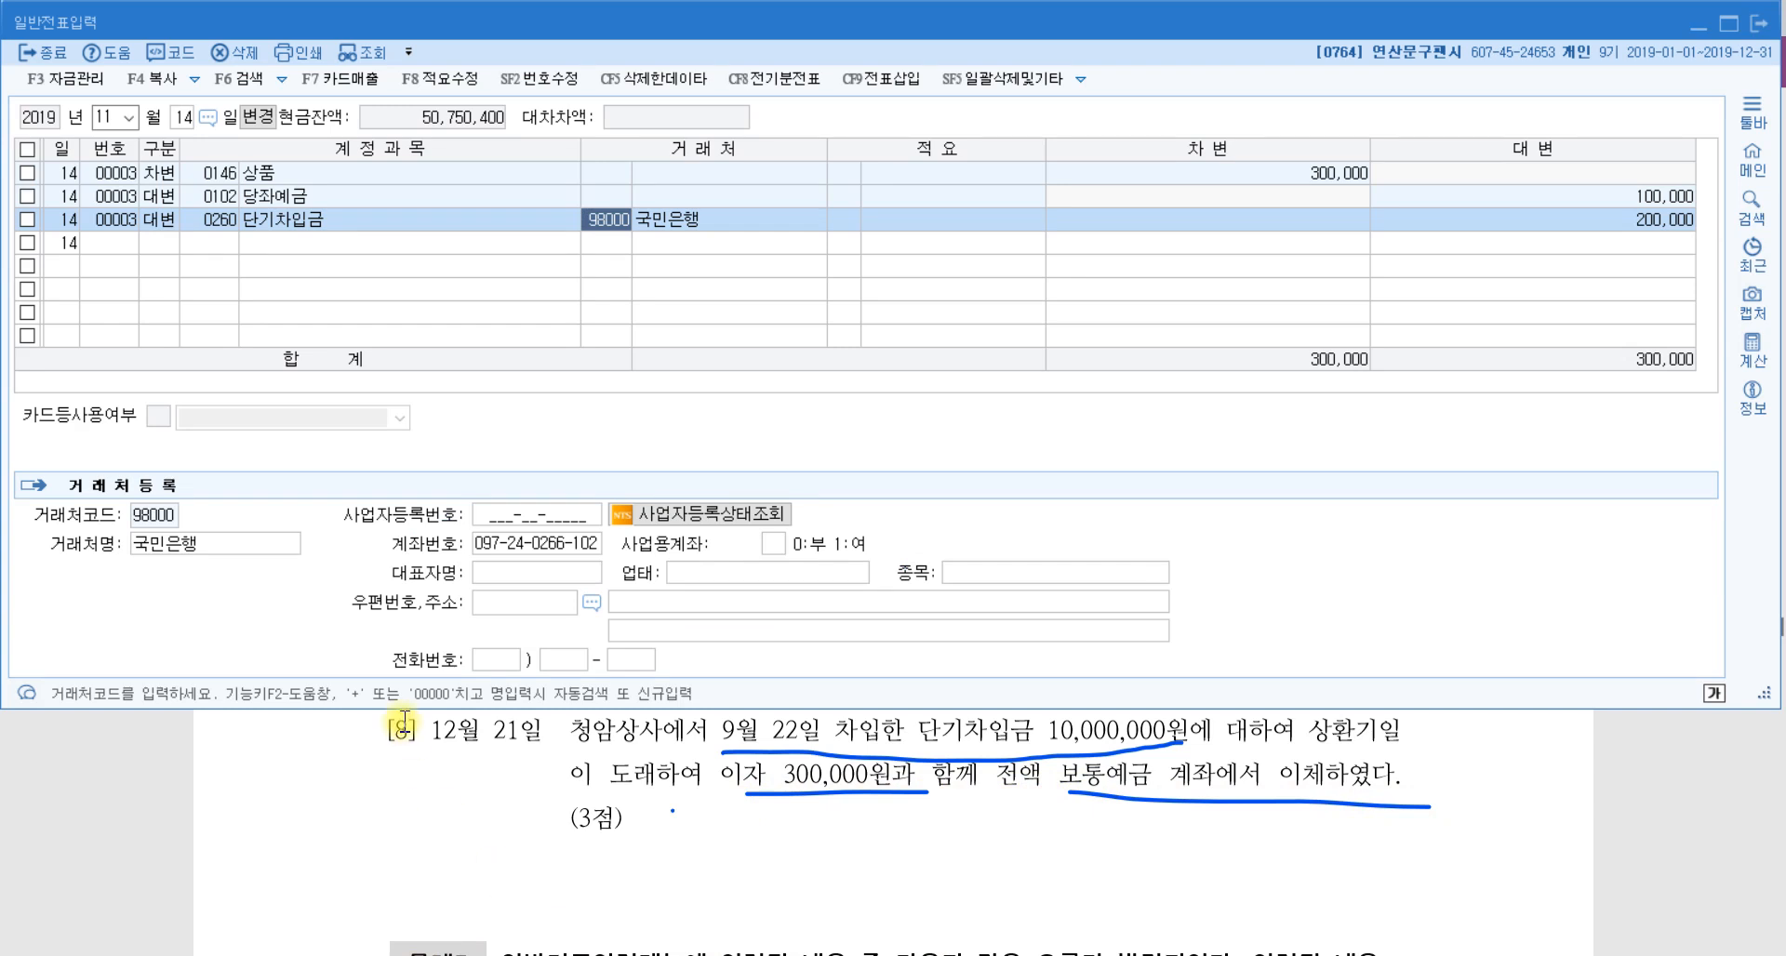
pyautogui.press('Escape')
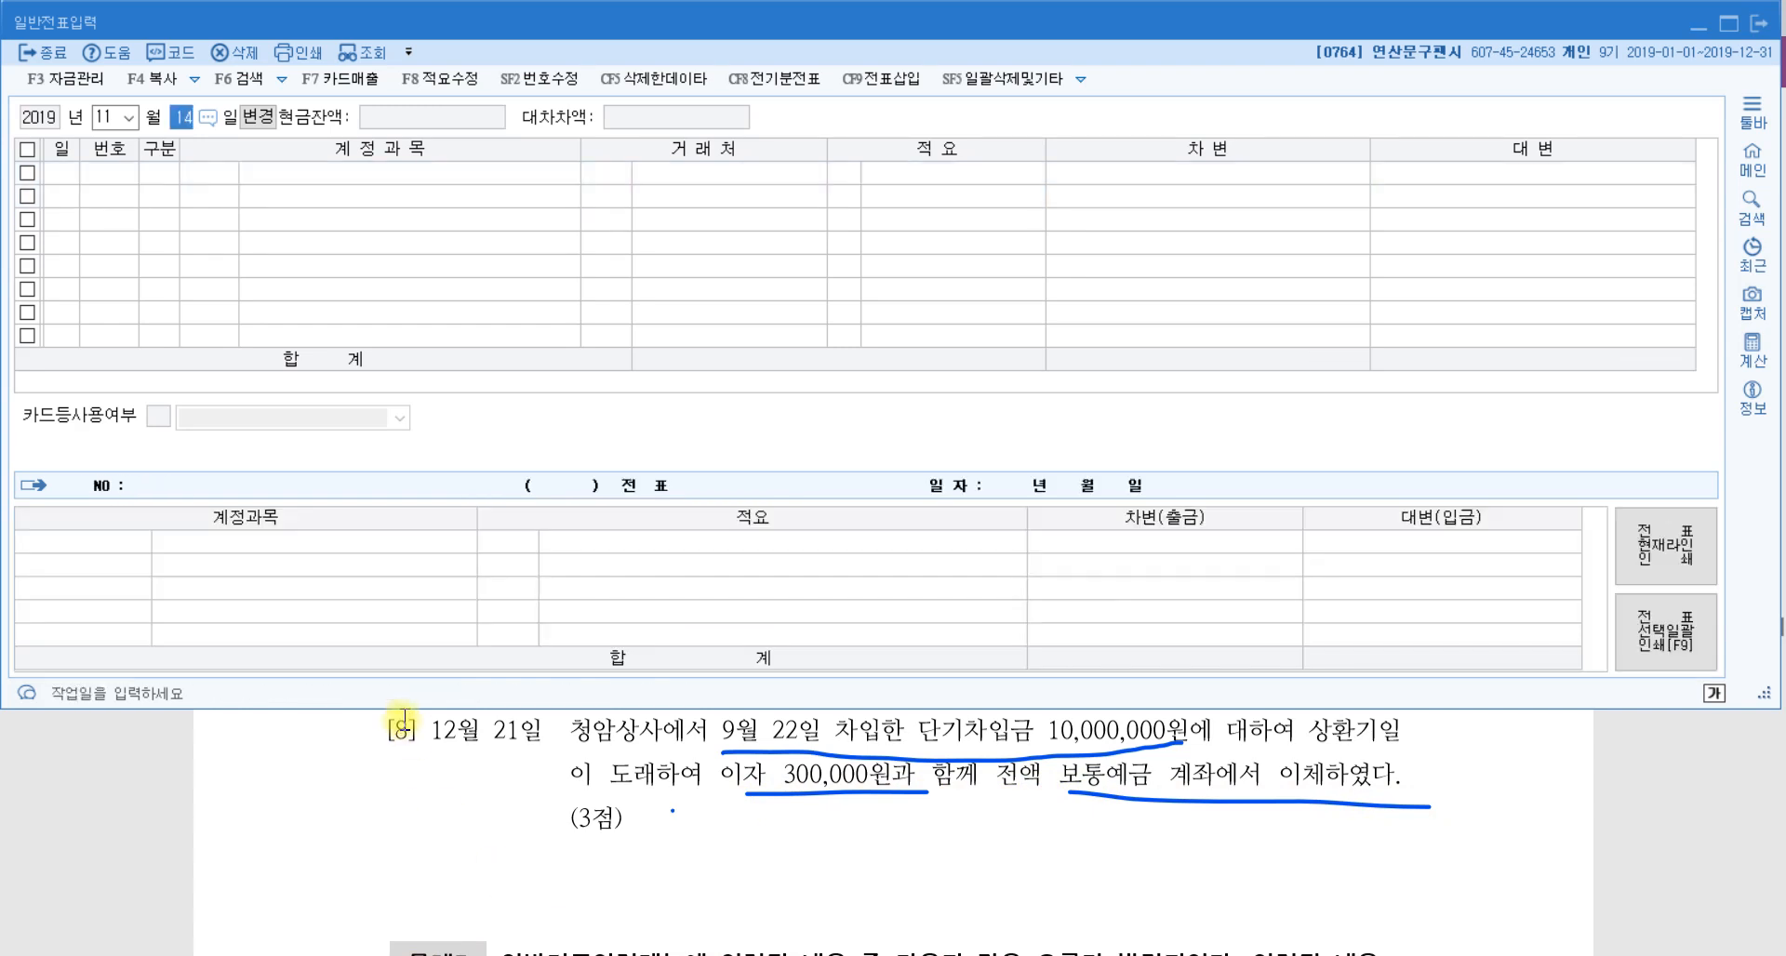
pyautogui.press('Escape')
pyautogui.write('12')
pyautogui.press('Return')
pyautogui.write('21')
pyautogui.press('Return')
# Add a 대변 line for 보통예금 (0103) with the amount 10,300,000 to the December 21 voucher.
pyautogui.write('4')
pyautogui.press('Return')
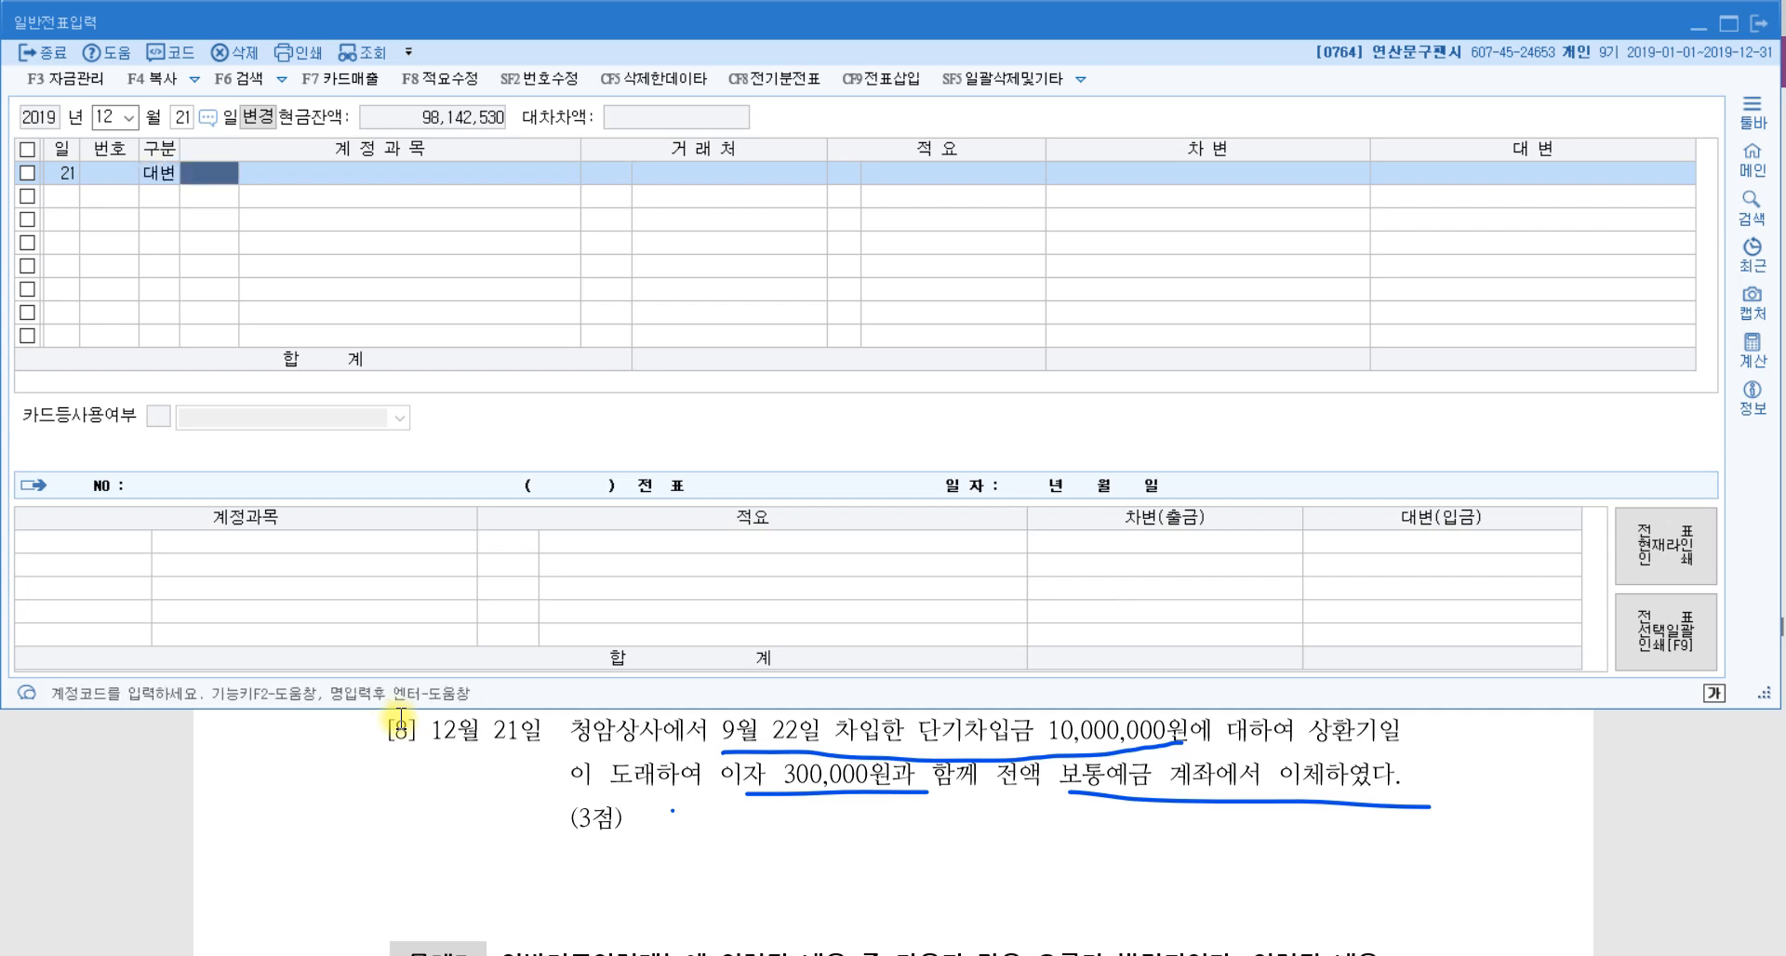
pyautogui.write('103')
pyautogui.press('Return')
pyautogui.press('Return')
pyautogui.press('Return')
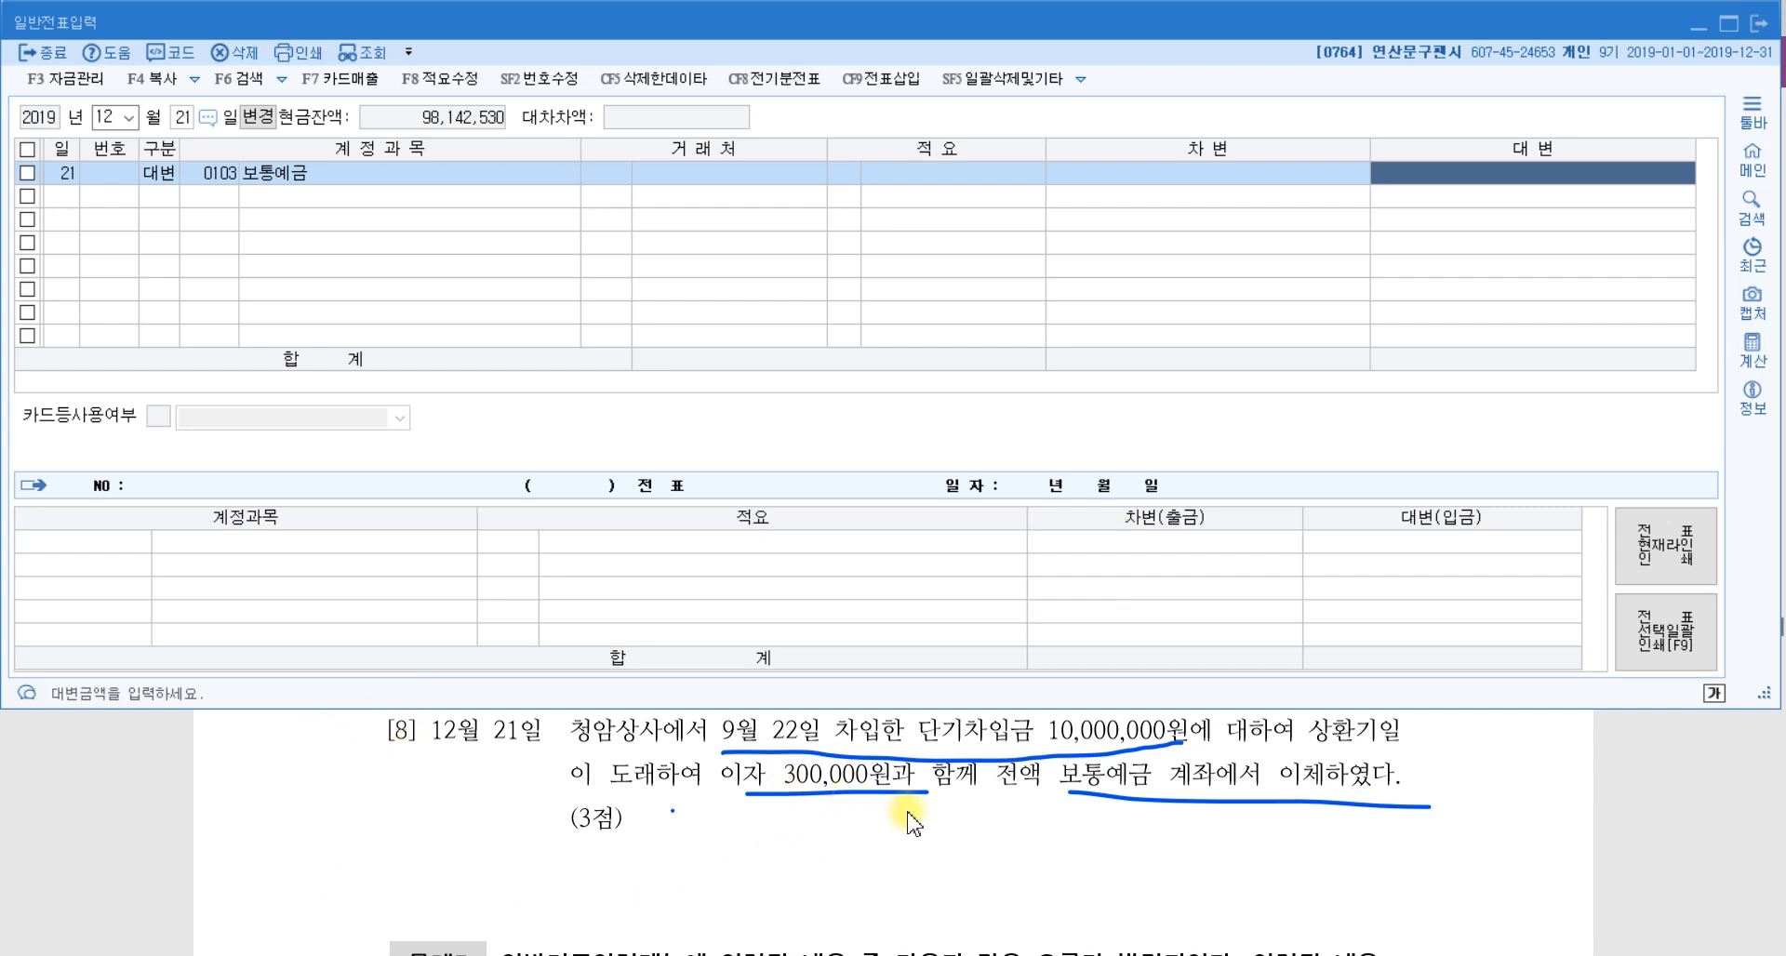
pyautogui.write('10300000')
pyautogui.press('Return')
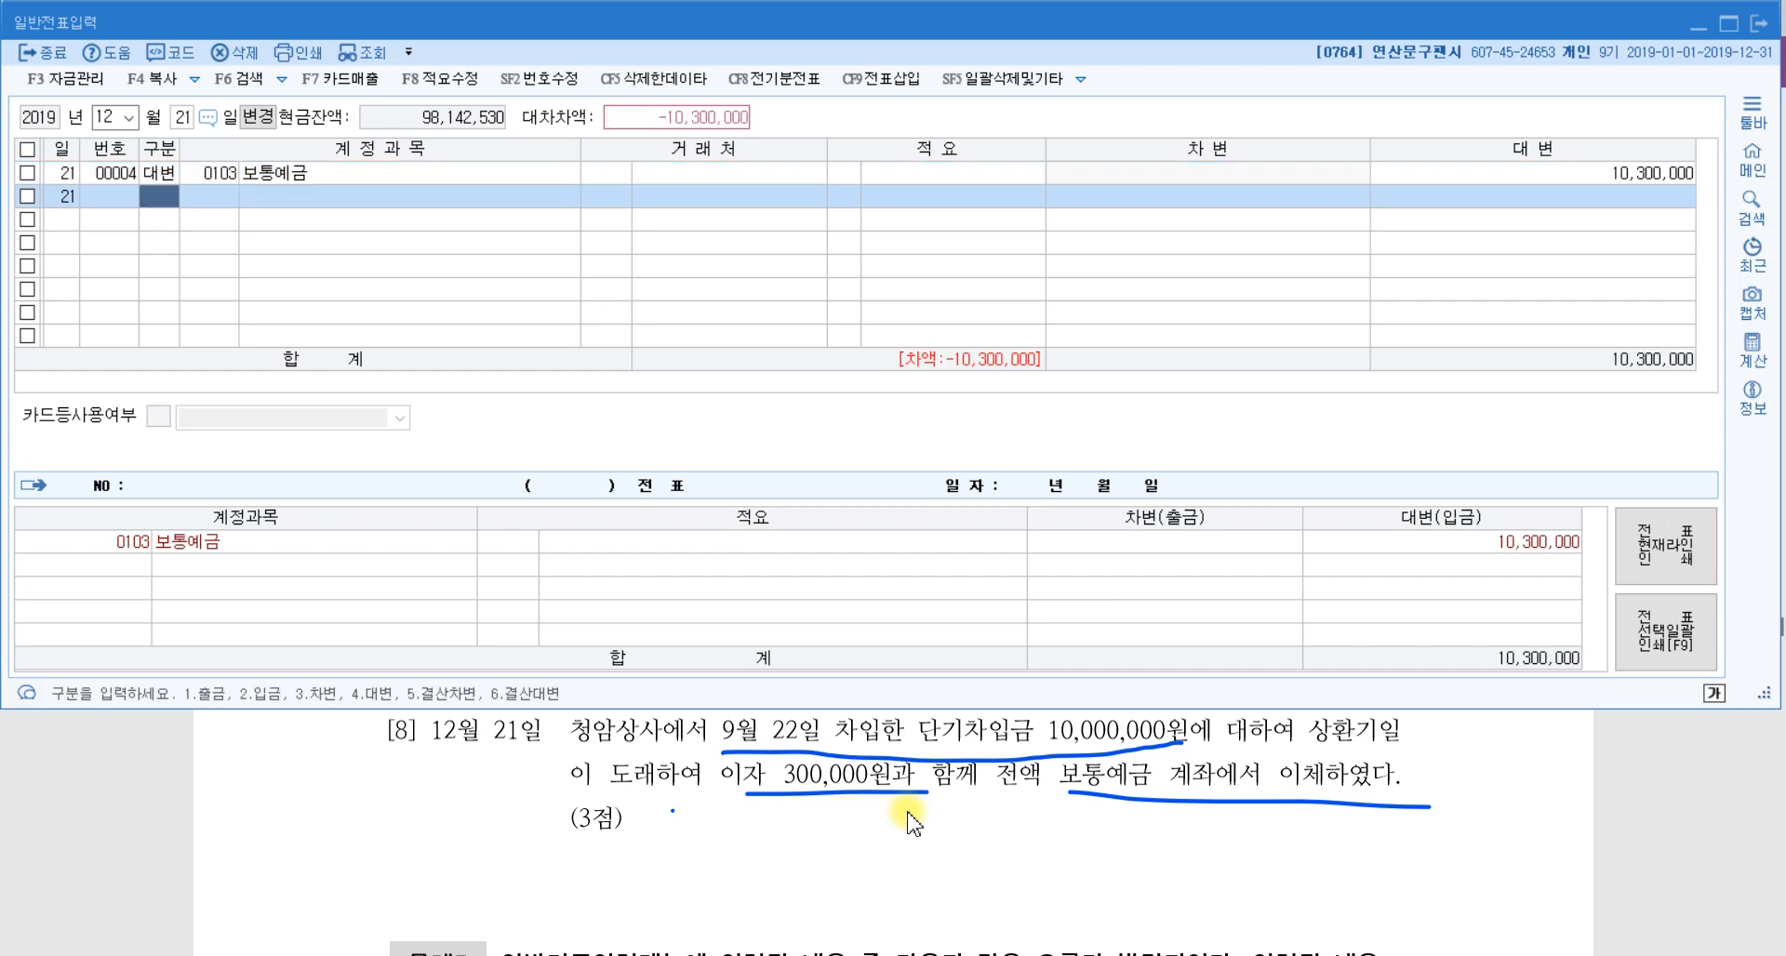
# Add a 차변 line for 단기차입금 (0260) to the December 21 voucher.
pyautogui.write('3')
pyautogui.press('Return')
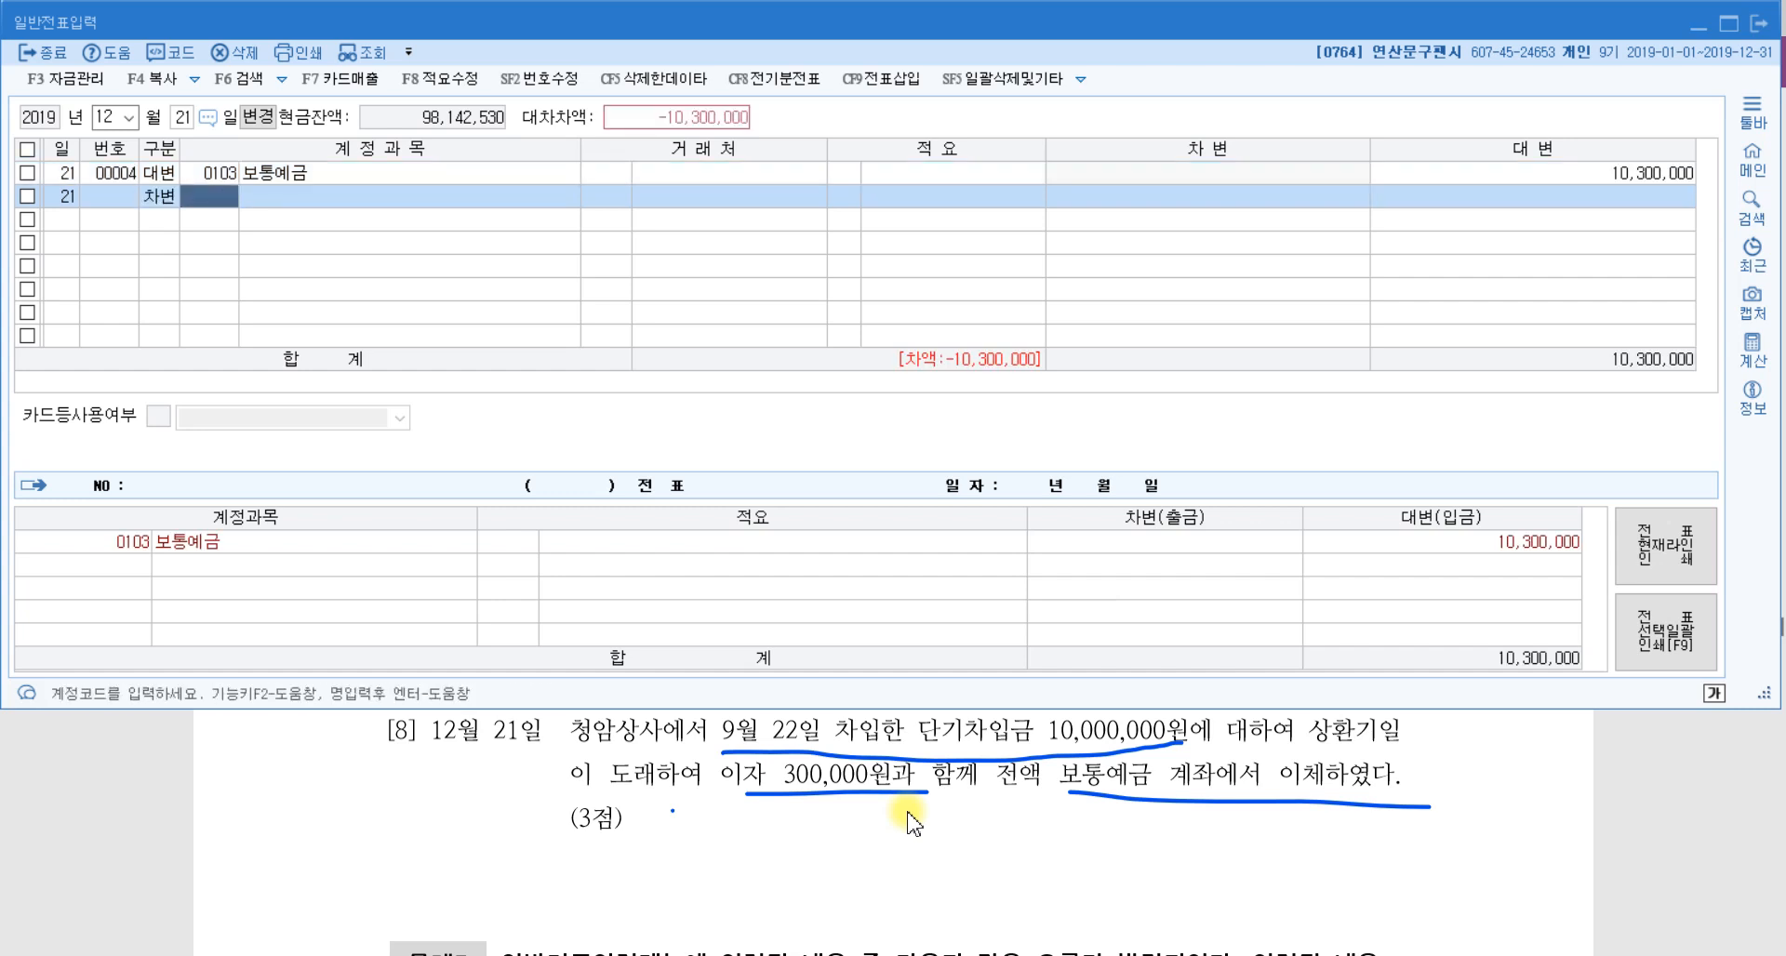
pyautogui.write('단기')
pyautogui.press('Return')
pyautogui.press('Down')
pyautogui.press('Down')
pyautogui.press('Down')
pyautogui.press('Down')
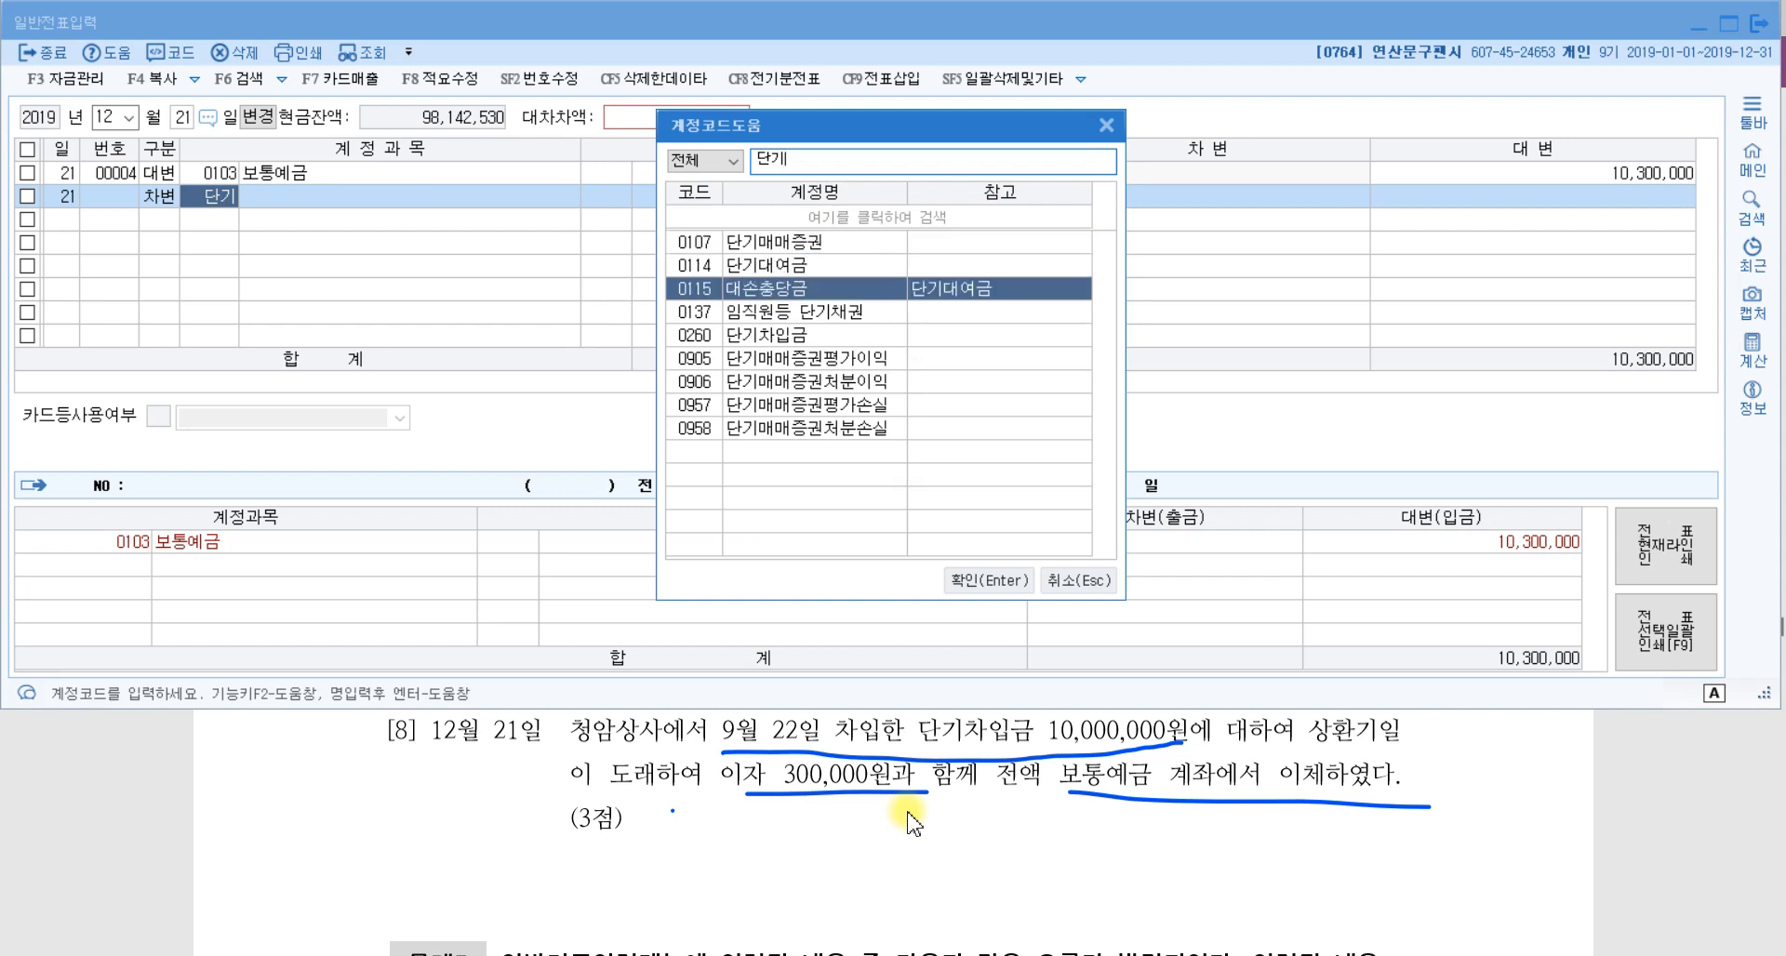
pyautogui.press('Return')
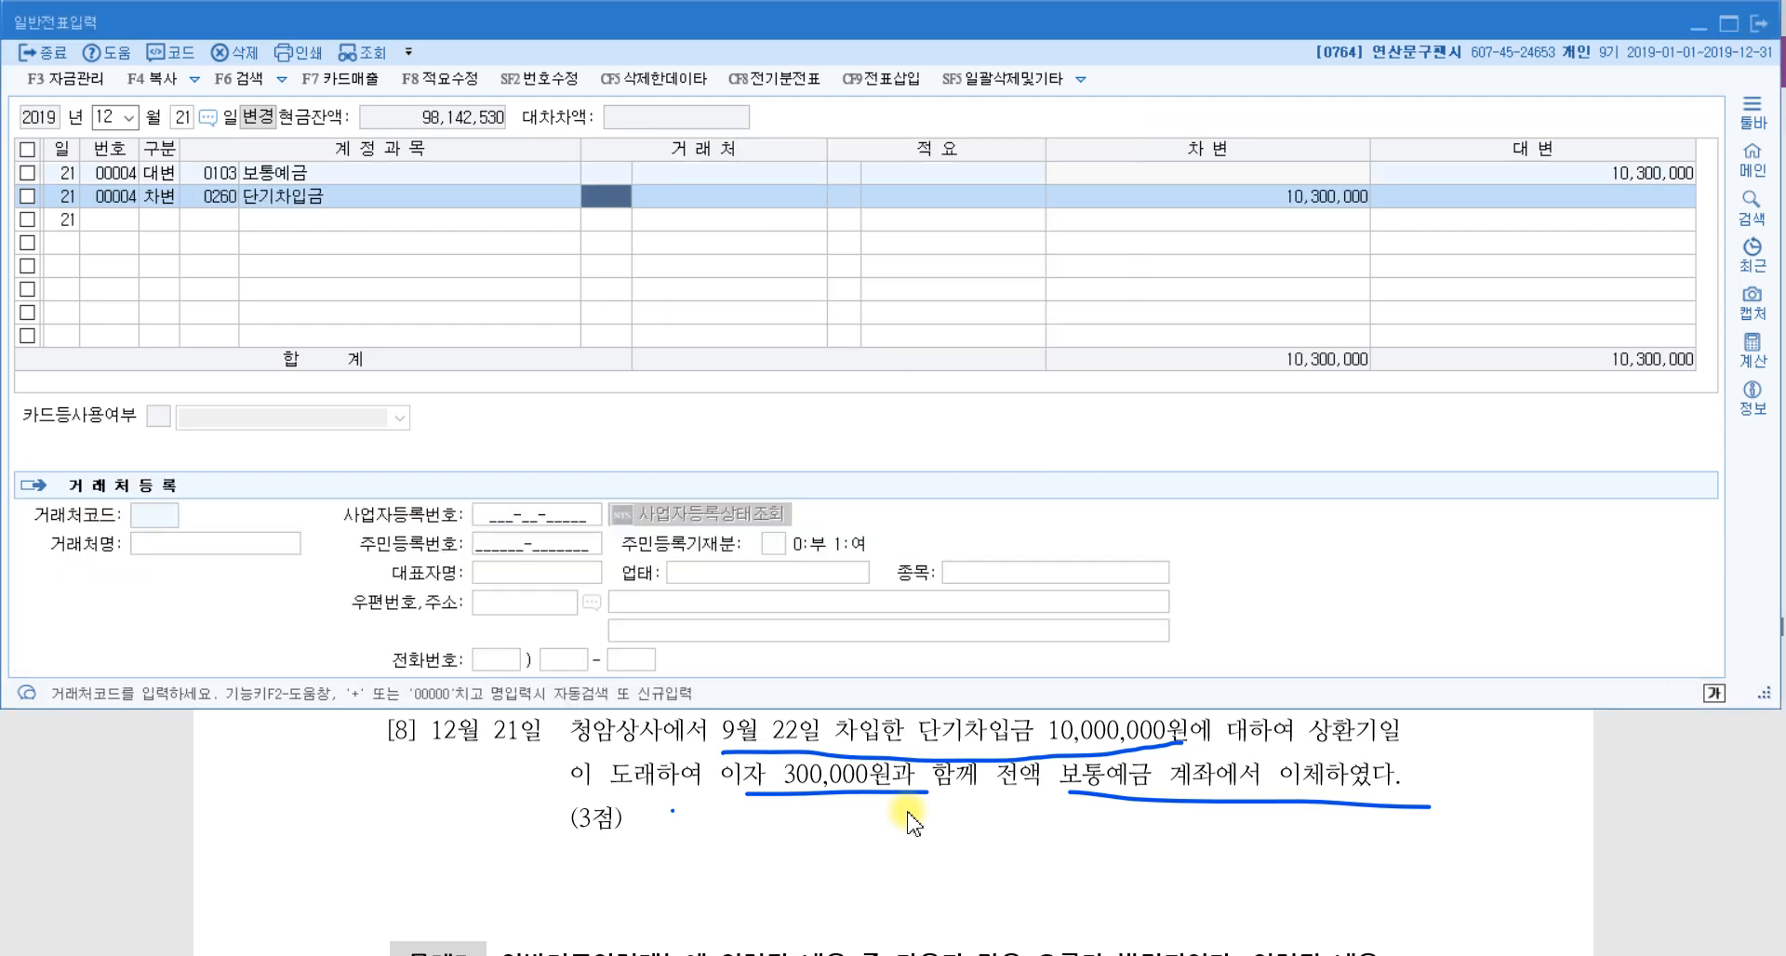
# Assign 청암상사 as the 거래처 of the 단기차입금 line and set its 차변 amount to 10,000,000.
pyautogui.write('청암')
pyautogui.press('Return')
pyautogui.press('Return')
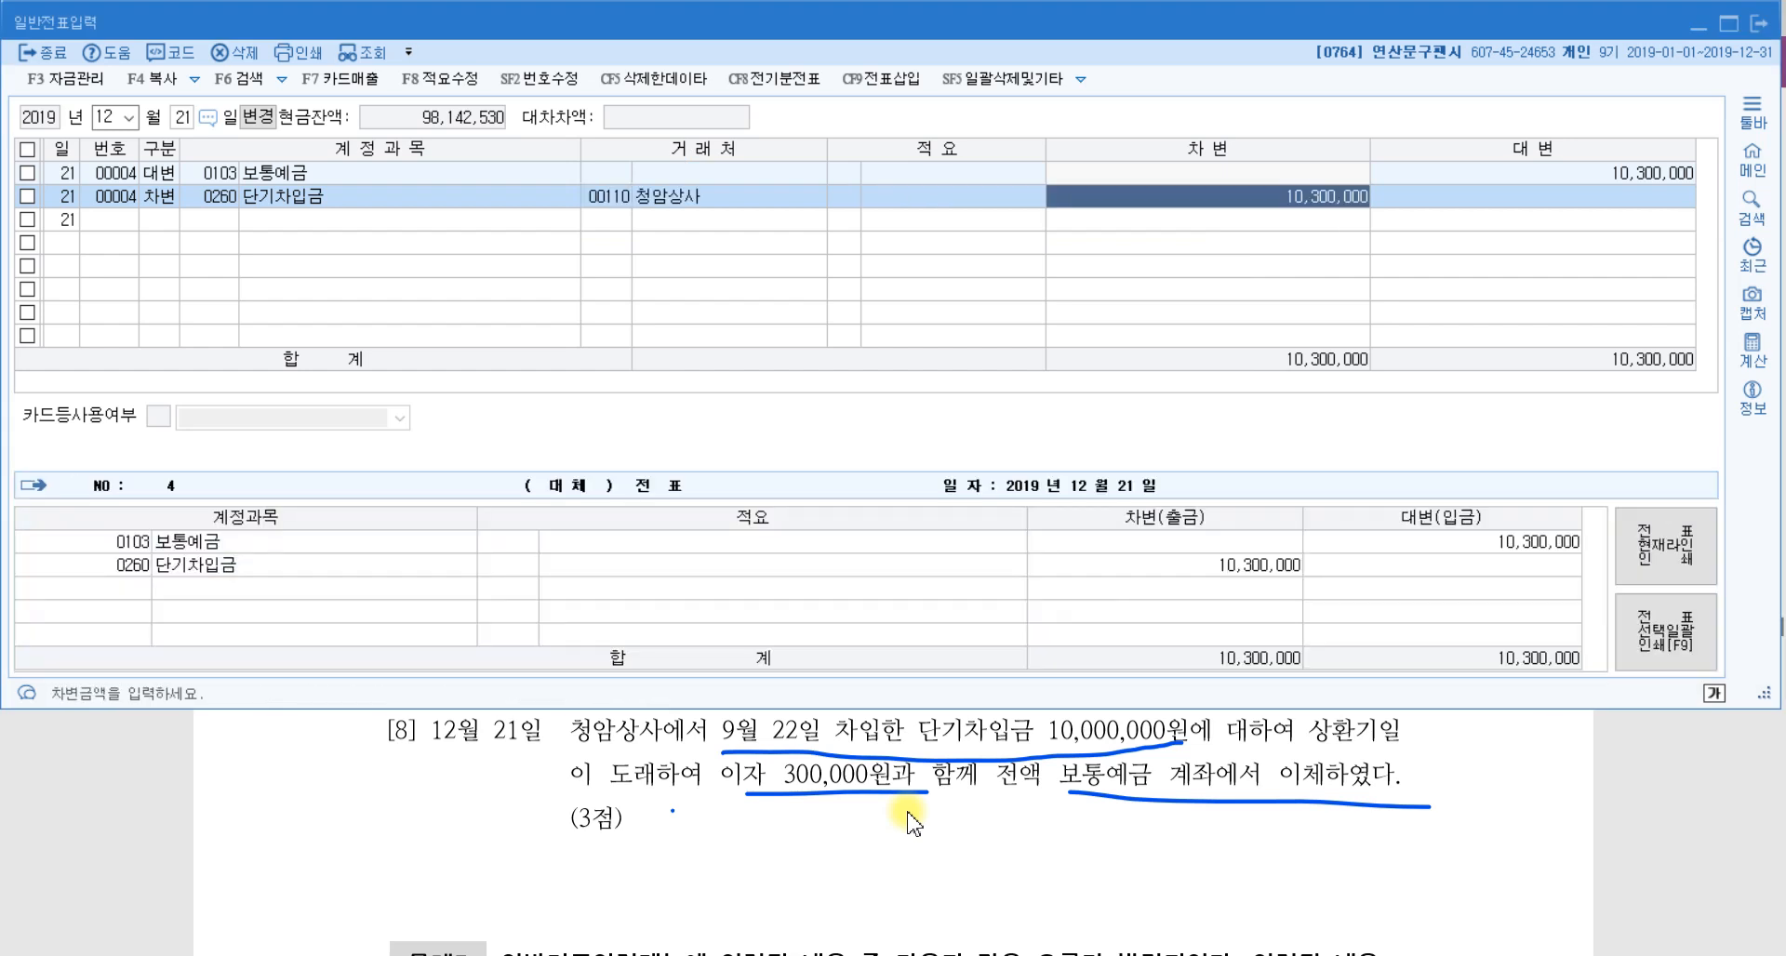
pyautogui.write('10000000')
pyautogui.press('Return')
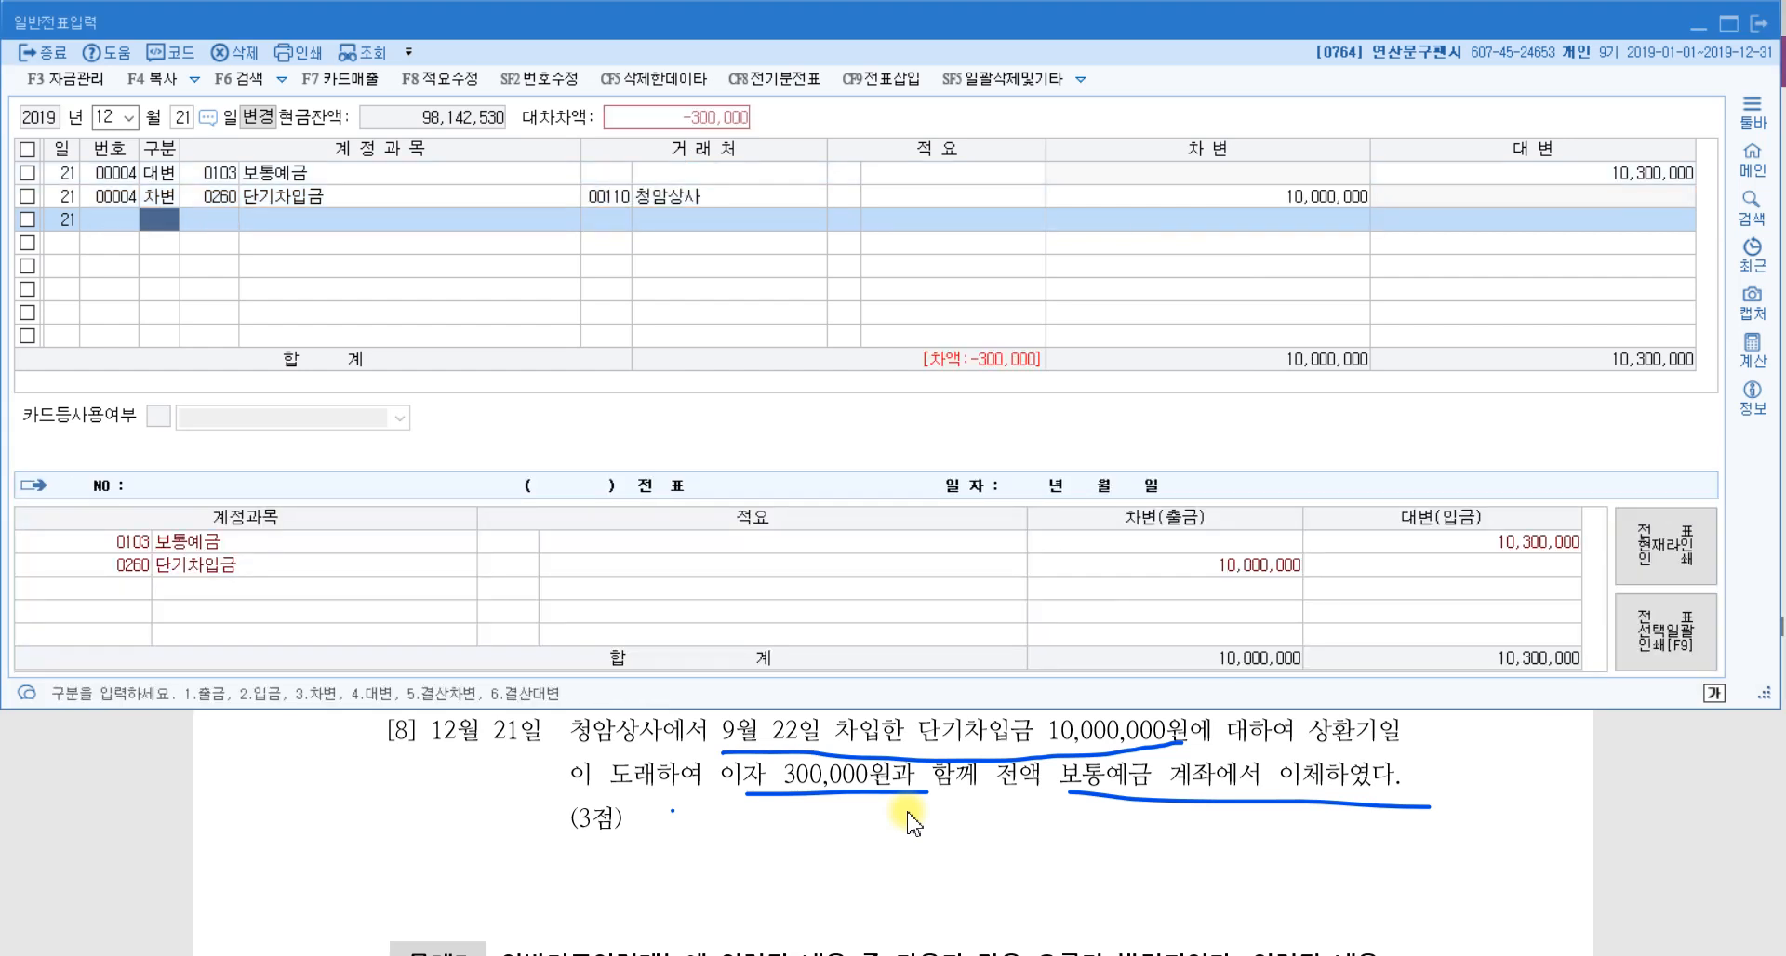
# Add a 차변 line for 이자비용 (0951) with the amount 300,000 to the December 21 voucher.
pyautogui.write('3')
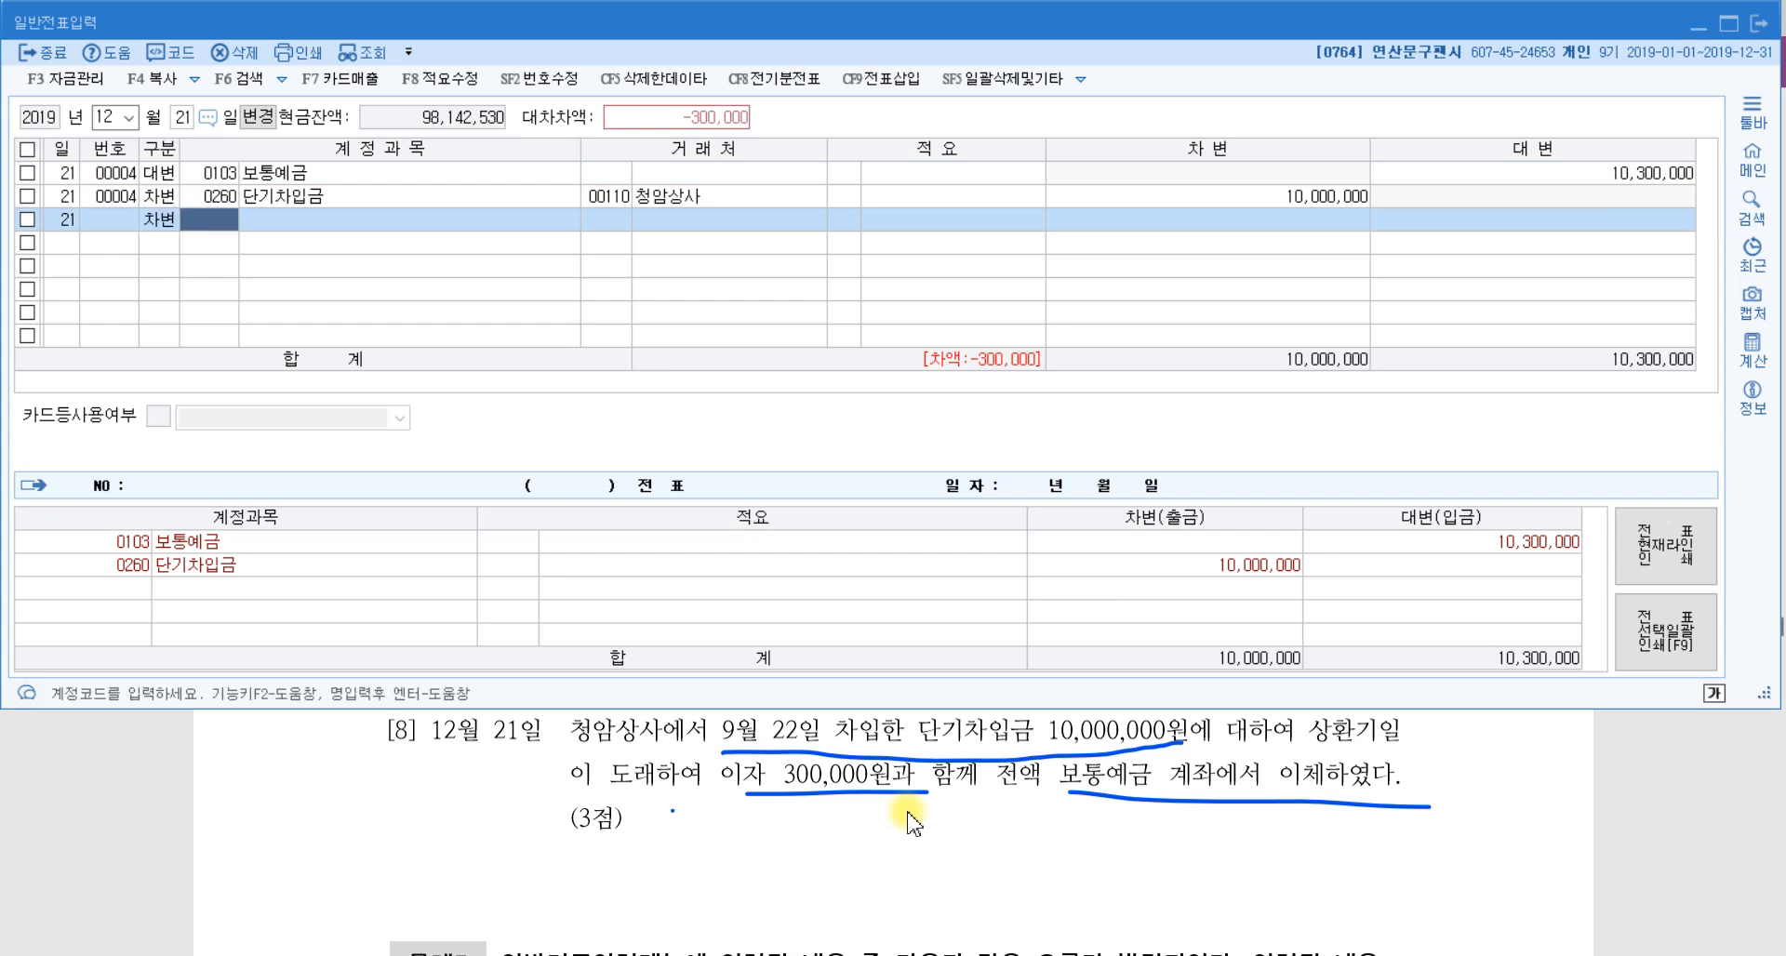
pyautogui.write('이자')
pyautogui.press('Return')
pyautogui.press('Down')
pyautogui.press('Down')
pyautogui.press('Down')
pyautogui.press('Down')
pyautogui.press('Return')
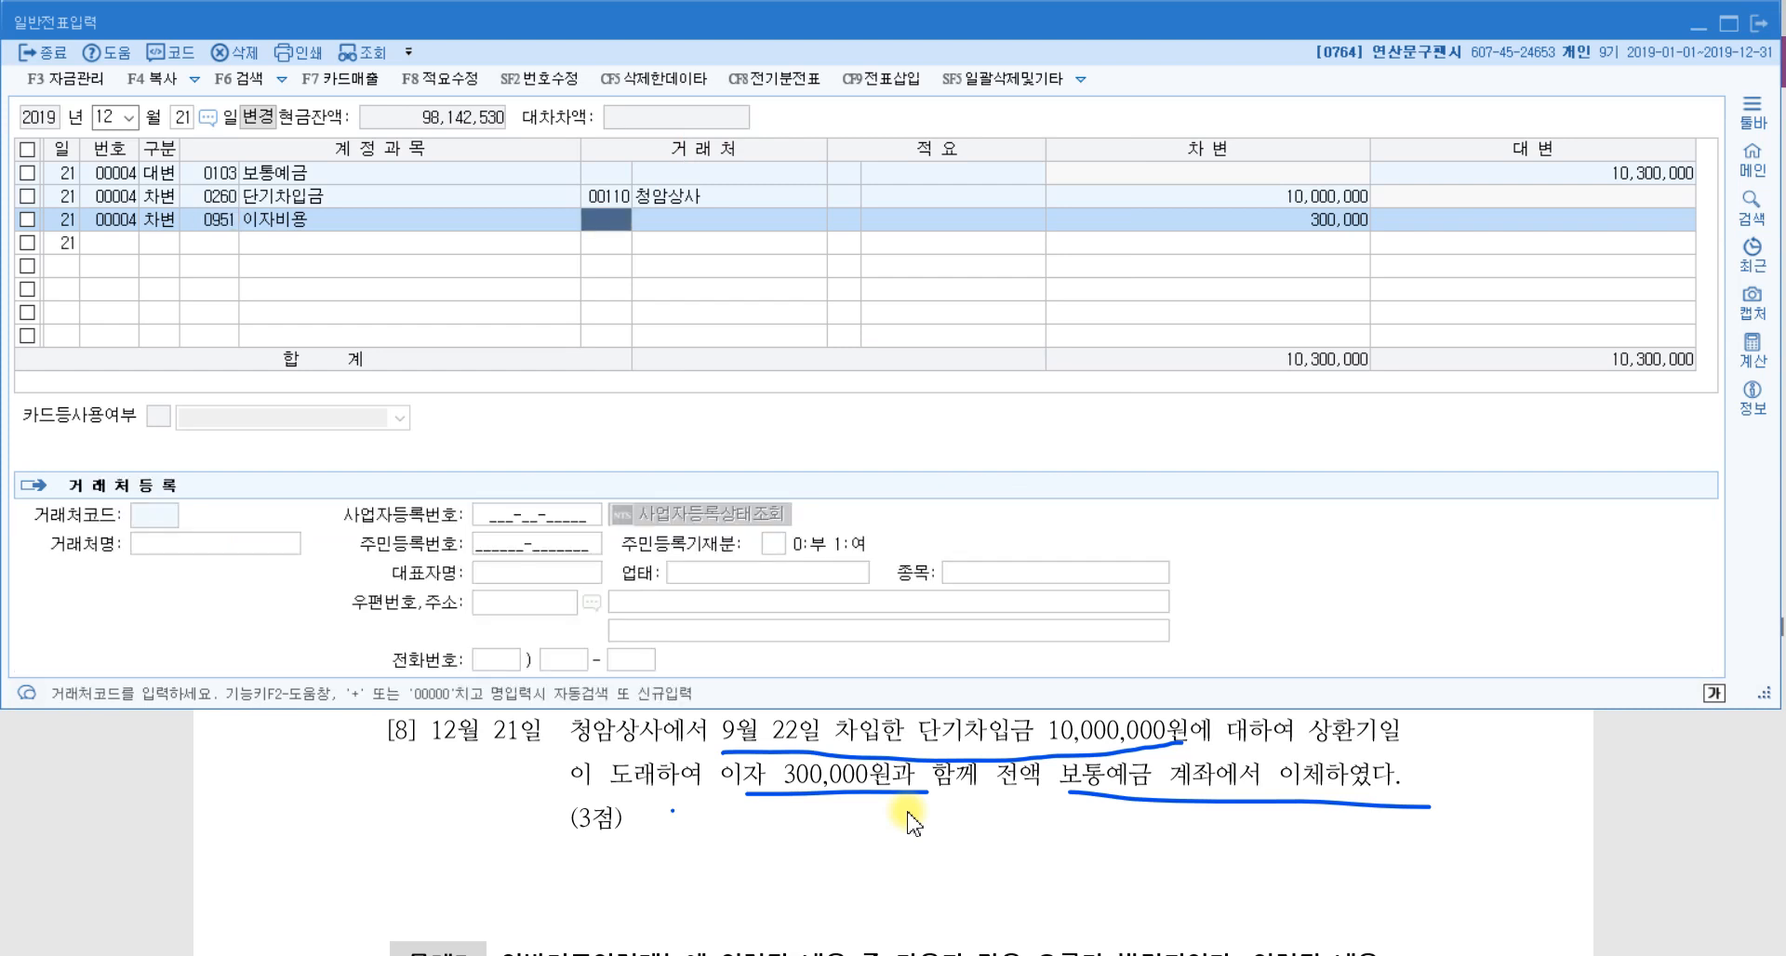
# Finish the 이자비용 debit line of the December 21 voucher without a vendor, keeping the 300,000 amount.
pyautogui.press('Return')
pyautogui.press('Return')
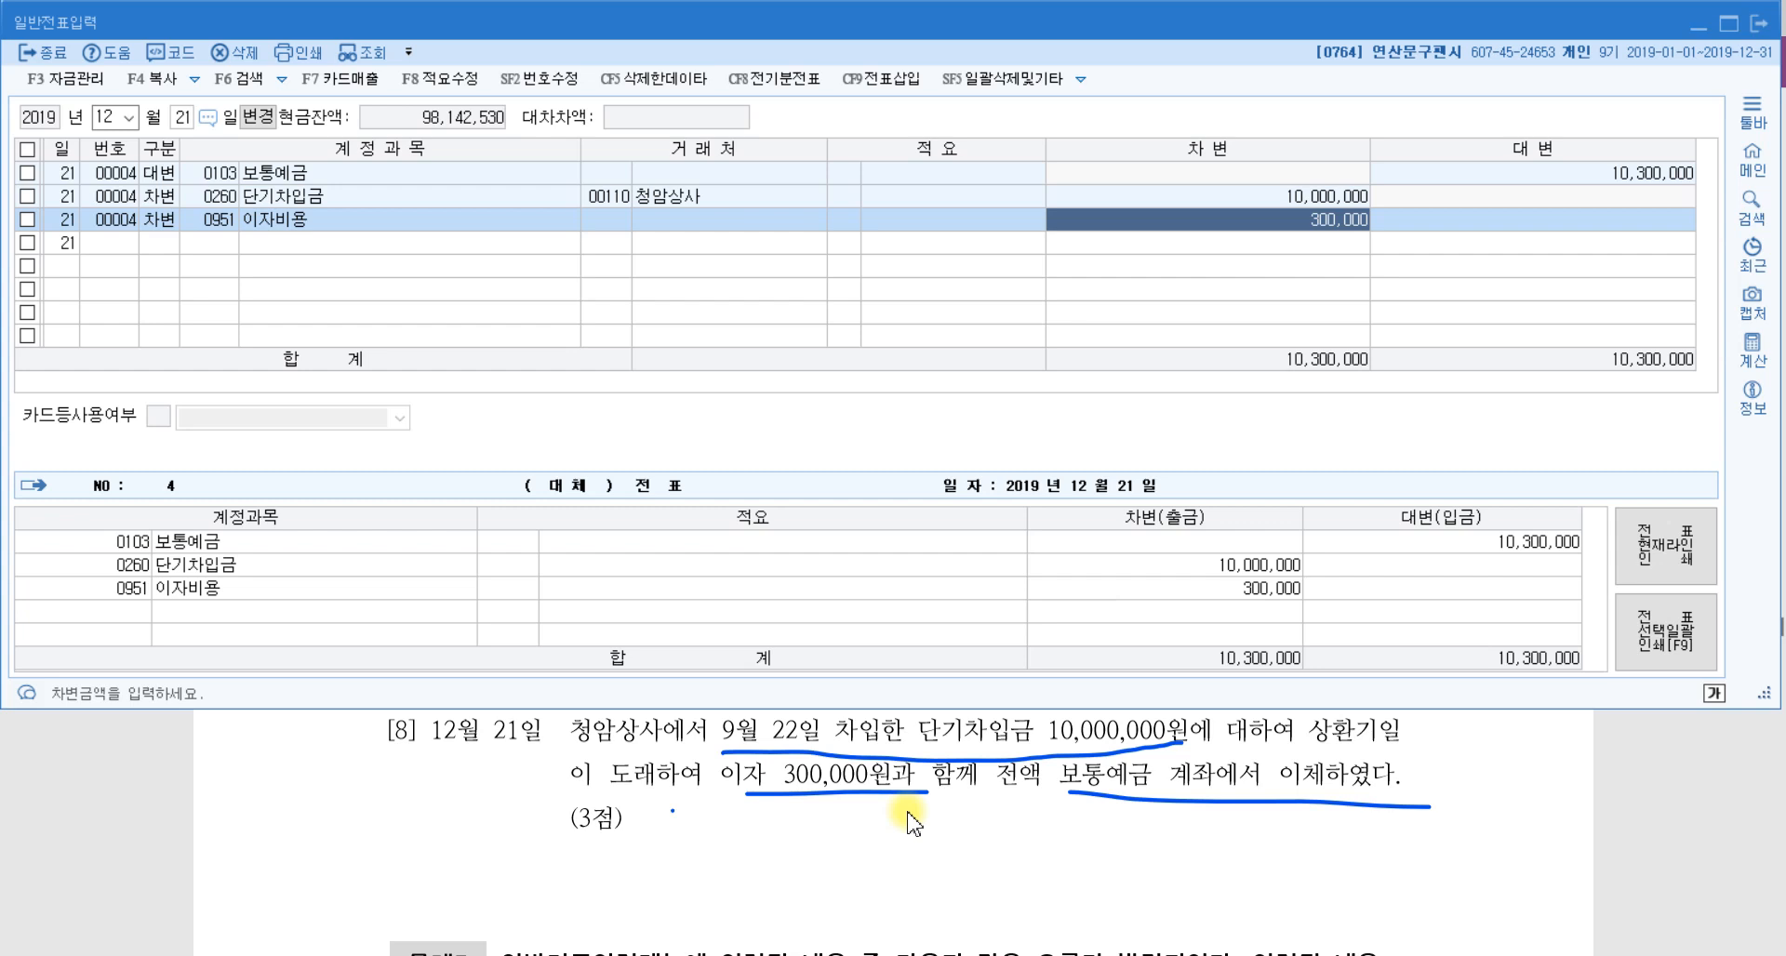
# Switch to the exam PDF and mark the date, 단기대여금, 상품매입 계약금 and 보통예금 phrases in 문제5 item [1] with the pen.
pyautogui.click(775, 863)
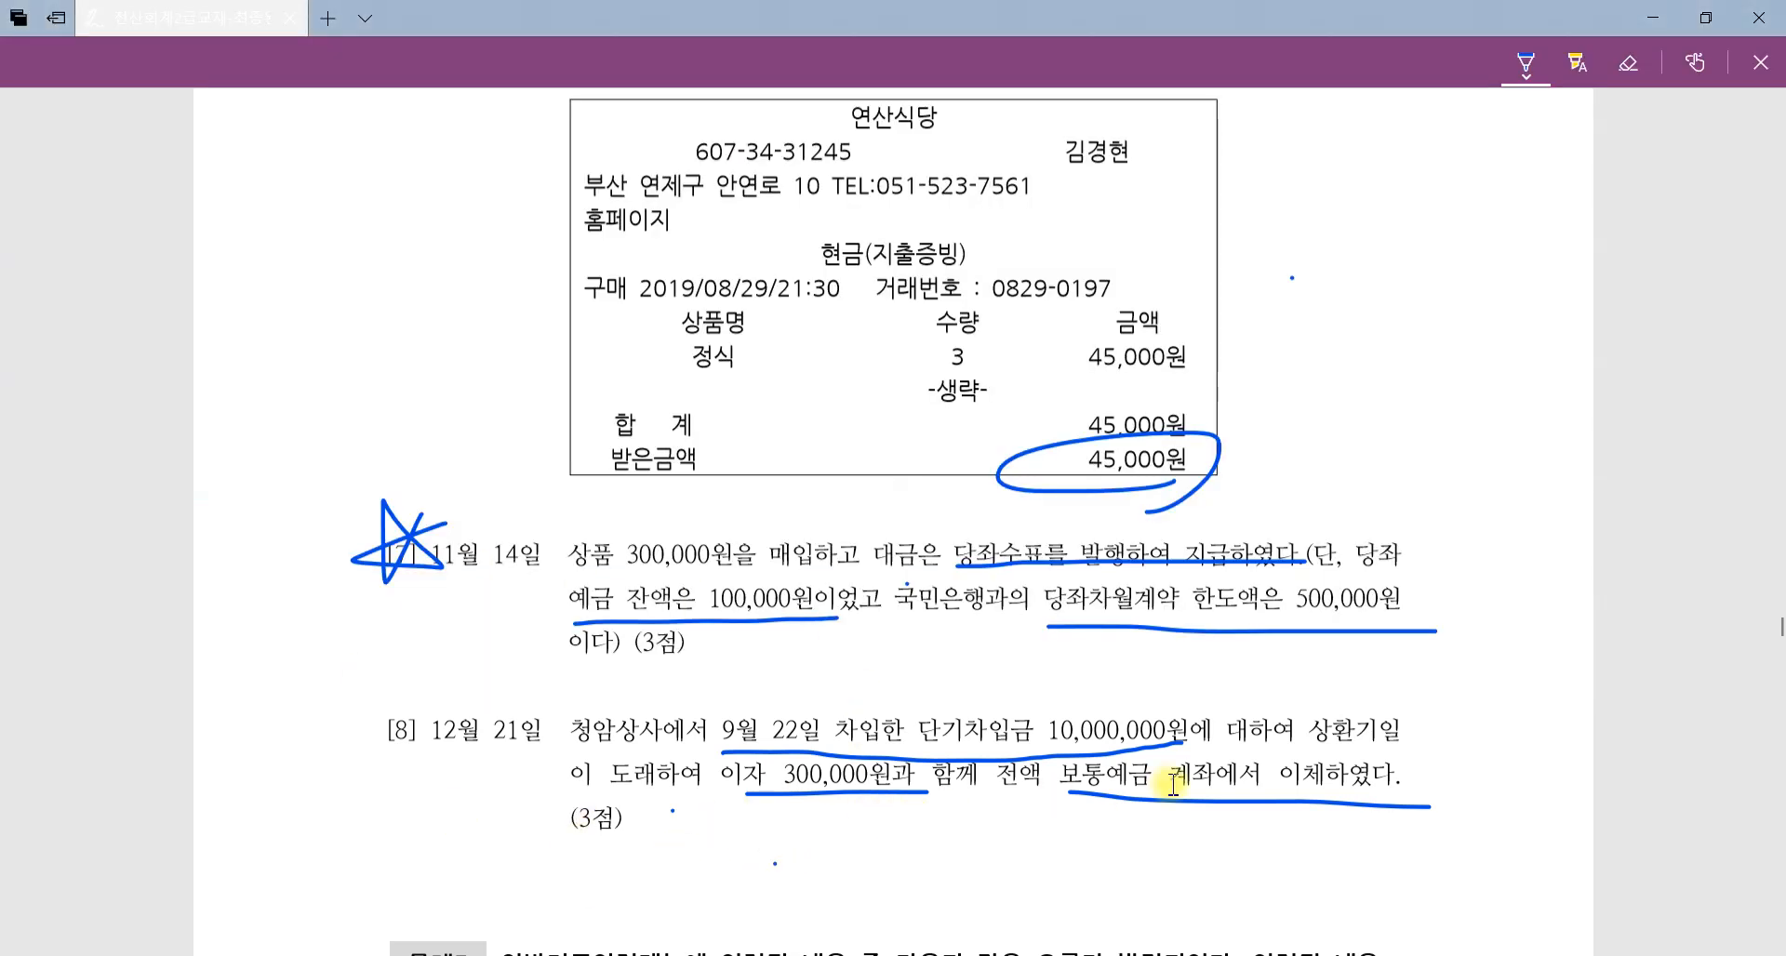
pyautogui.scroll(-1, 1172, 784)
pyautogui.scroll(-8, 1173, 784)
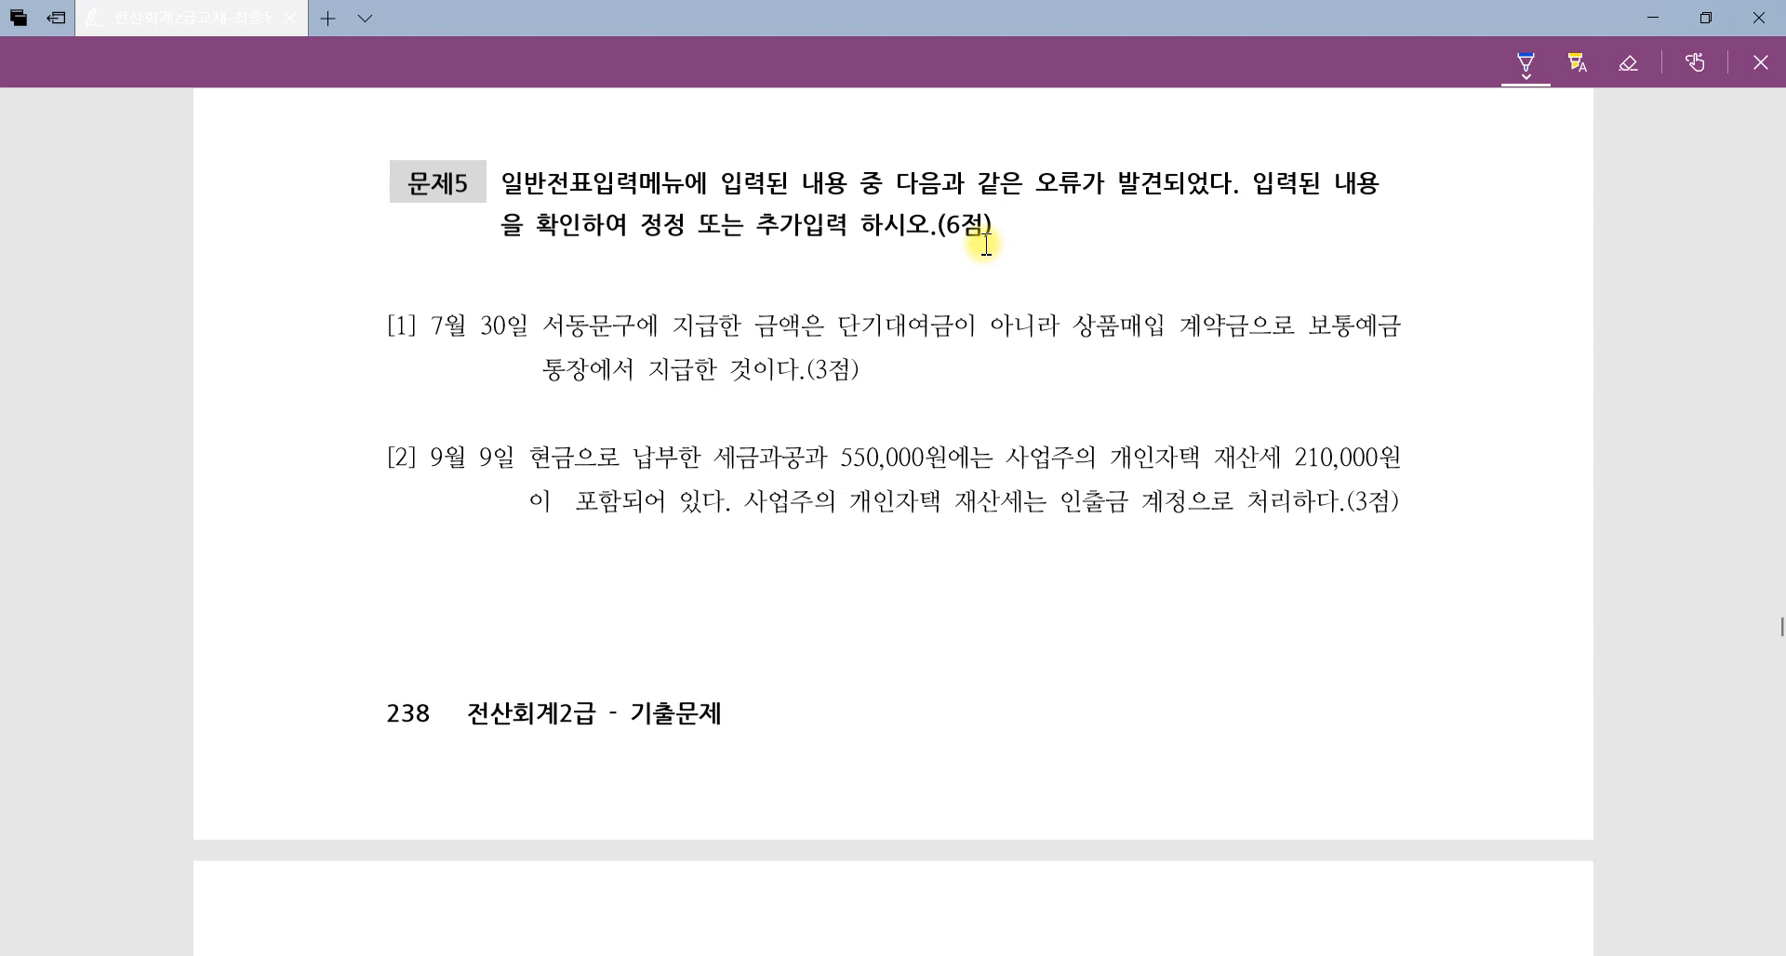
pyautogui.moveTo(410, 350); pyautogui.dragTo(531, 355)
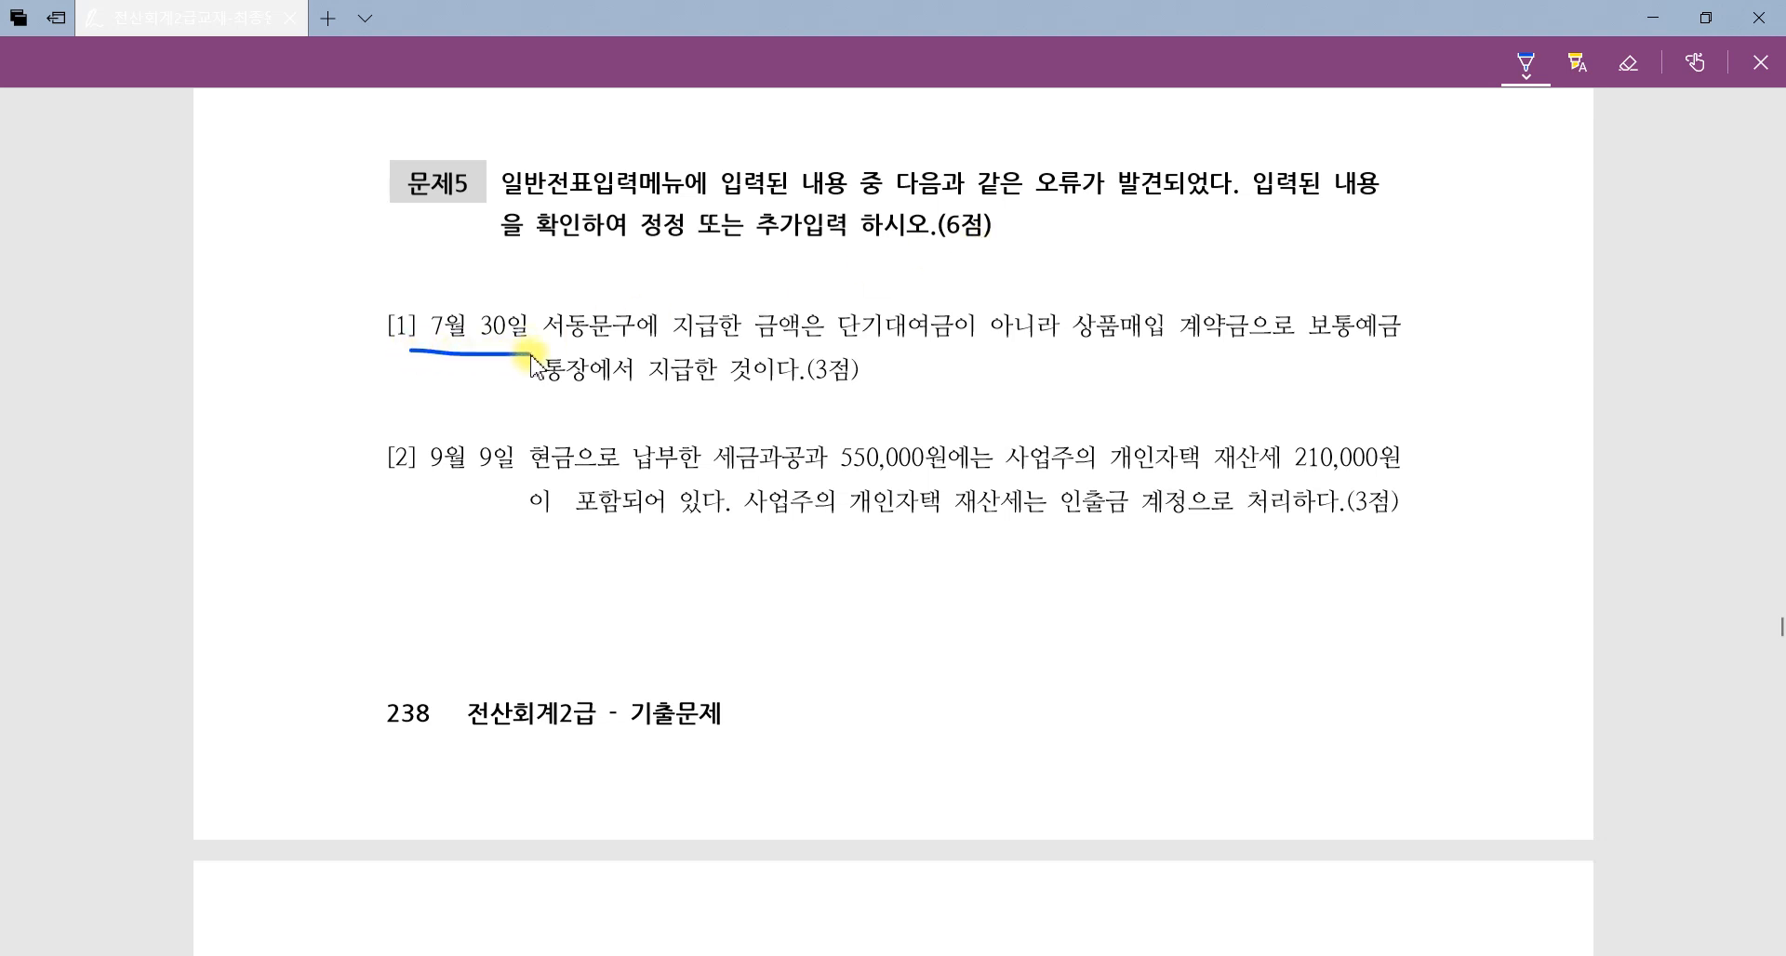
pyautogui.moveTo(563, 344); pyautogui.dragTo(1042, 337)
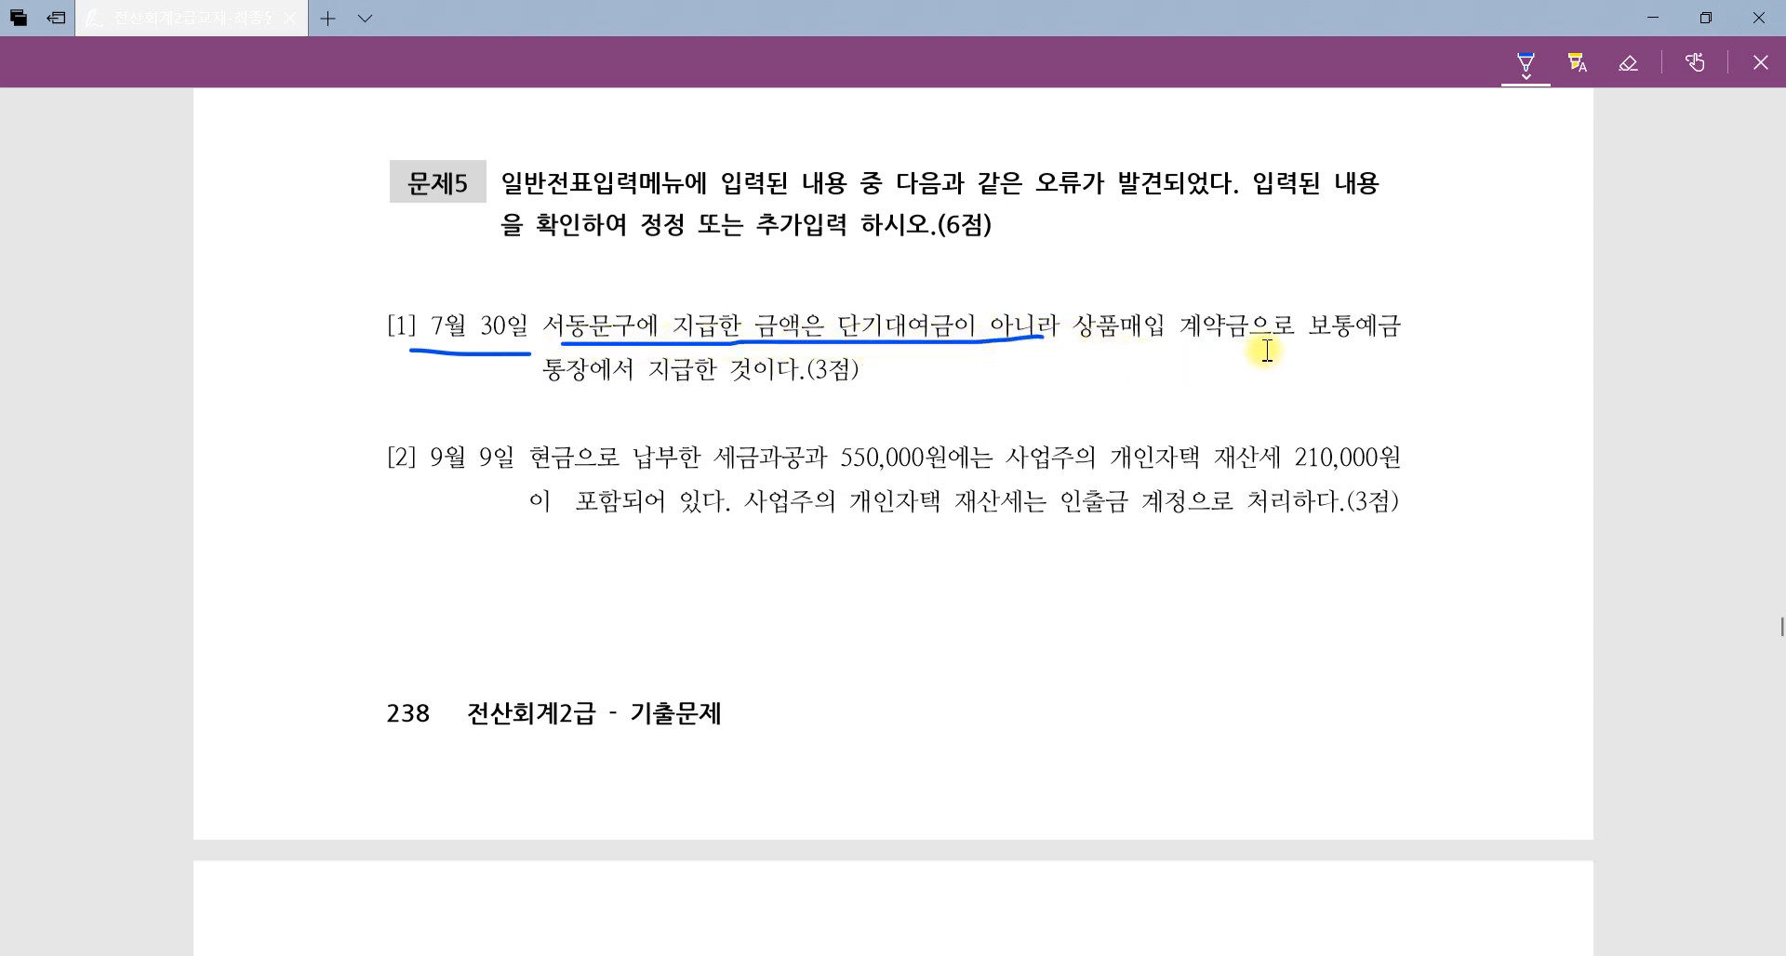
pyautogui.moveTo(1266, 351)
pyautogui.mouseDown()
pyautogui.moveTo(1124, 359)
pyautogui.moveTo(1247, 288)
pyautogui.moveTo(1245, 368)
pyautogui.mouseUp()
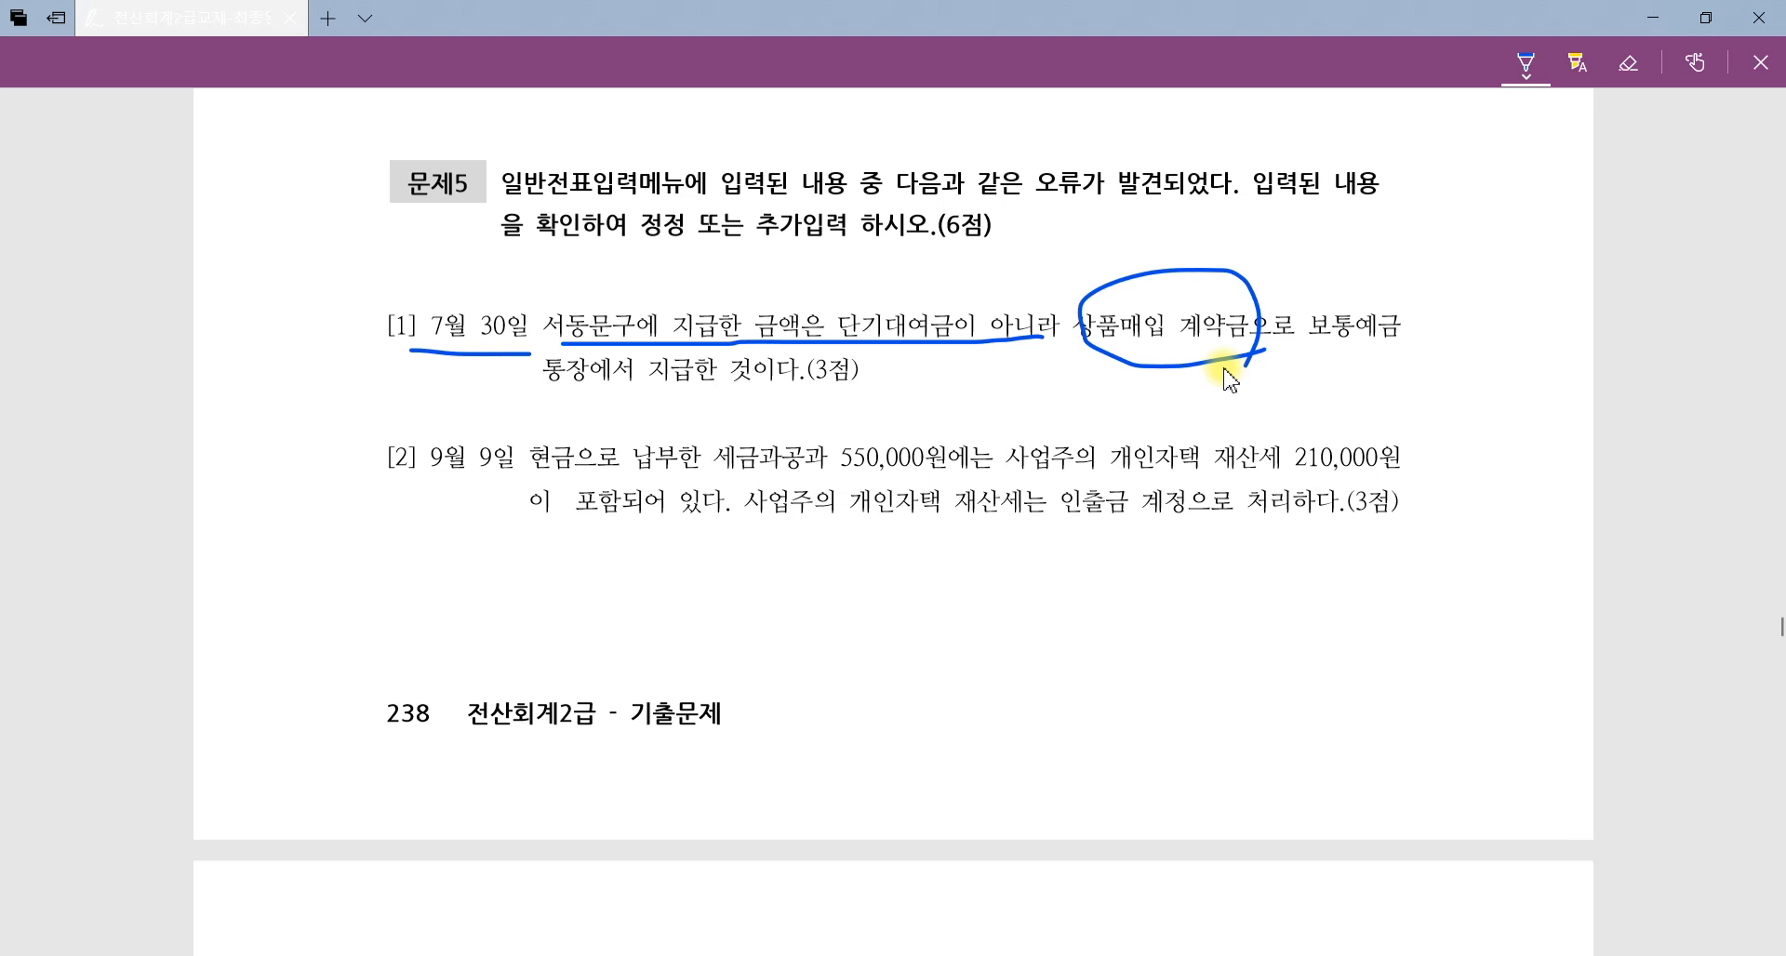
pyautogui.moveTo(1225, 372); pyautogui.dragTo(1275, 410)
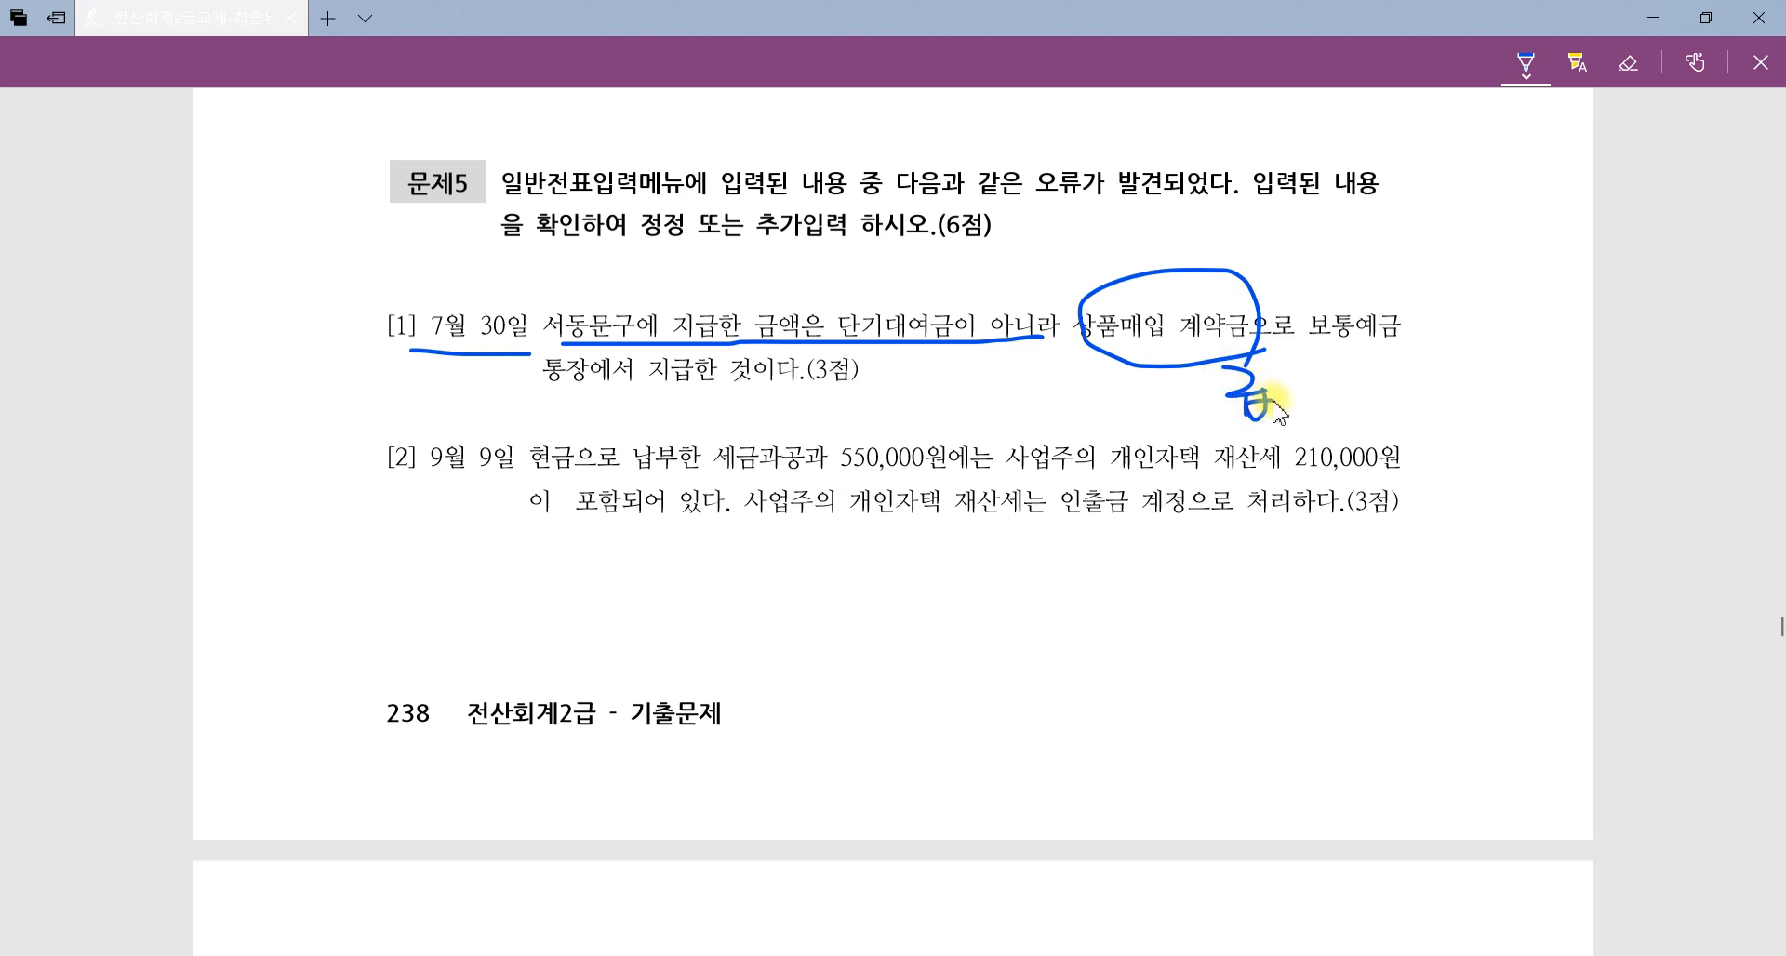
pyautogui.moveTo(1313, 343); pyautogui.dragTo(1495, 346)
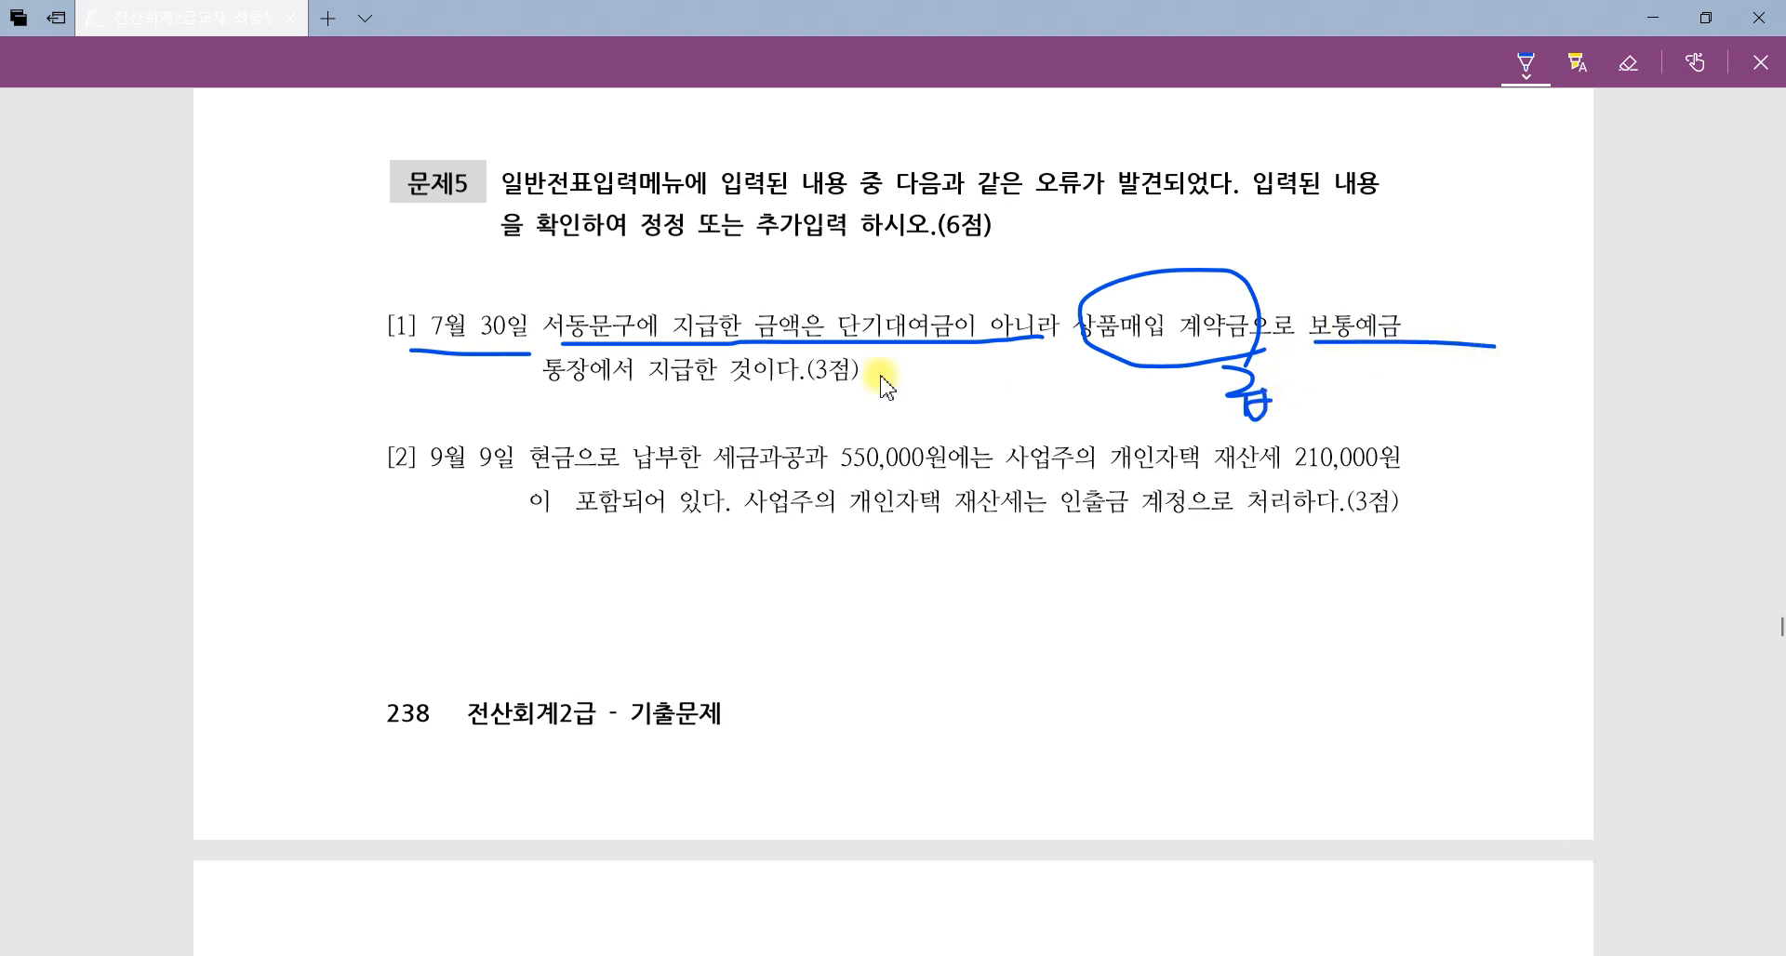
pyautogui.moveTo(492, 391); pyautogui.dragTo(923, 404)
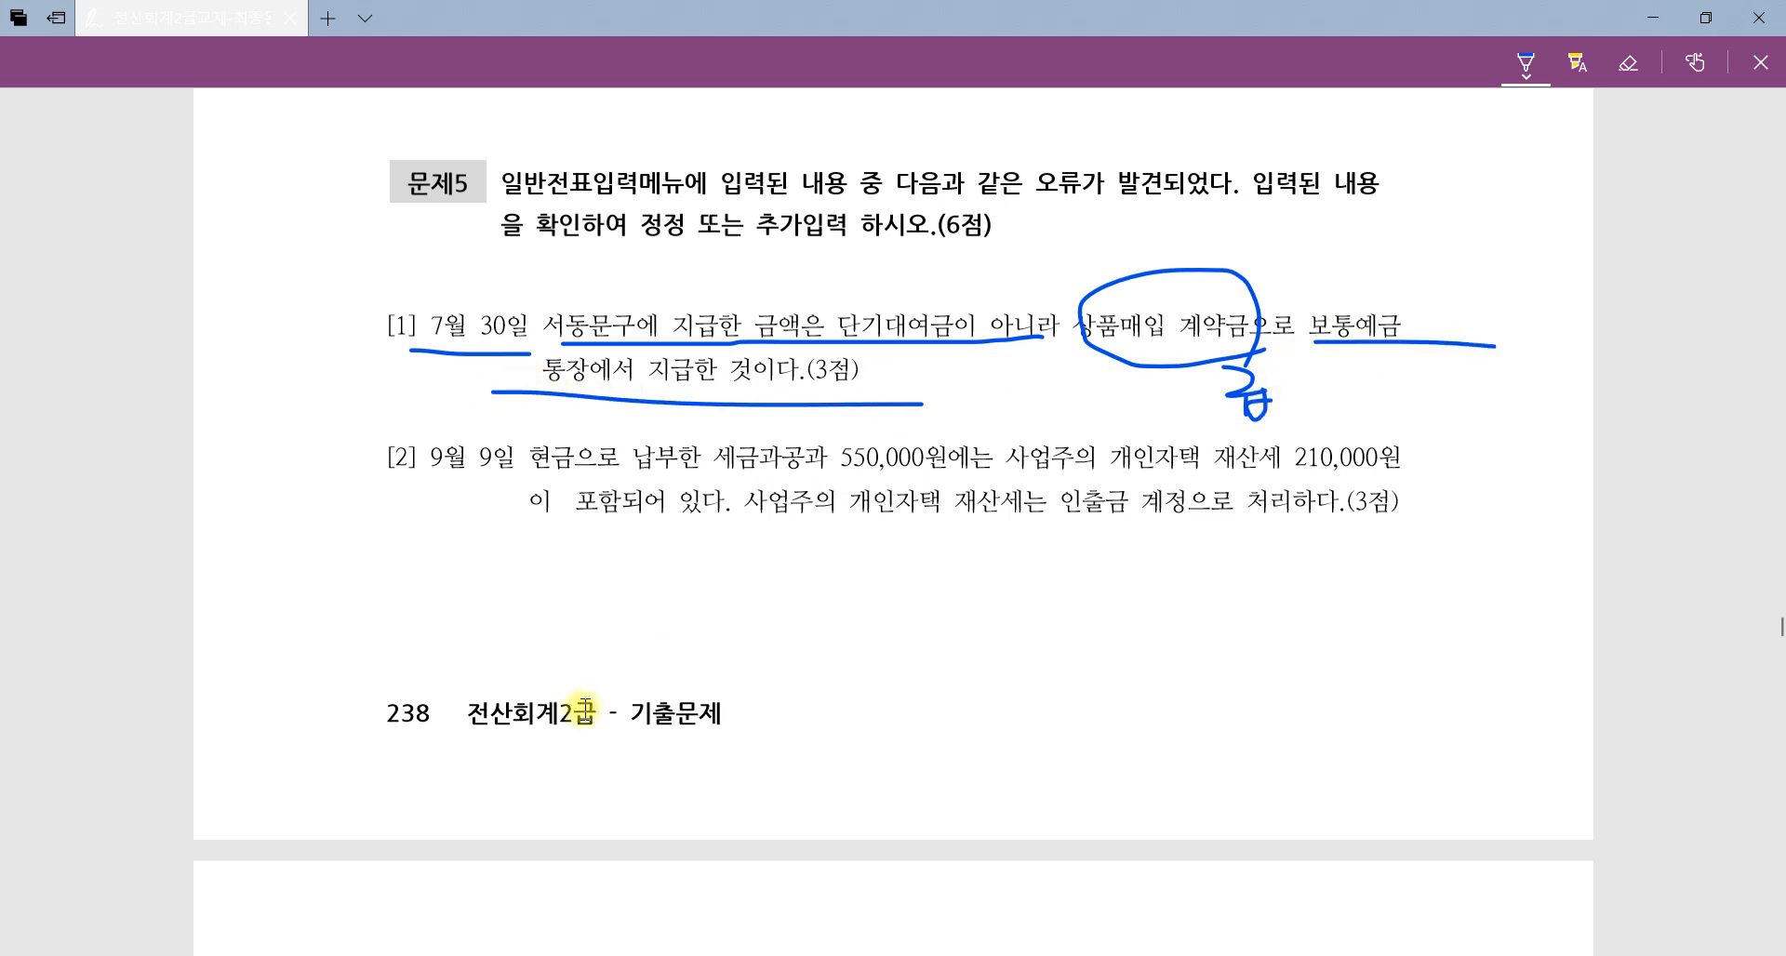
# Switch to the 일반전표입력 window and load the vouchers dated July 30.
pyautogui.click(582, 955)
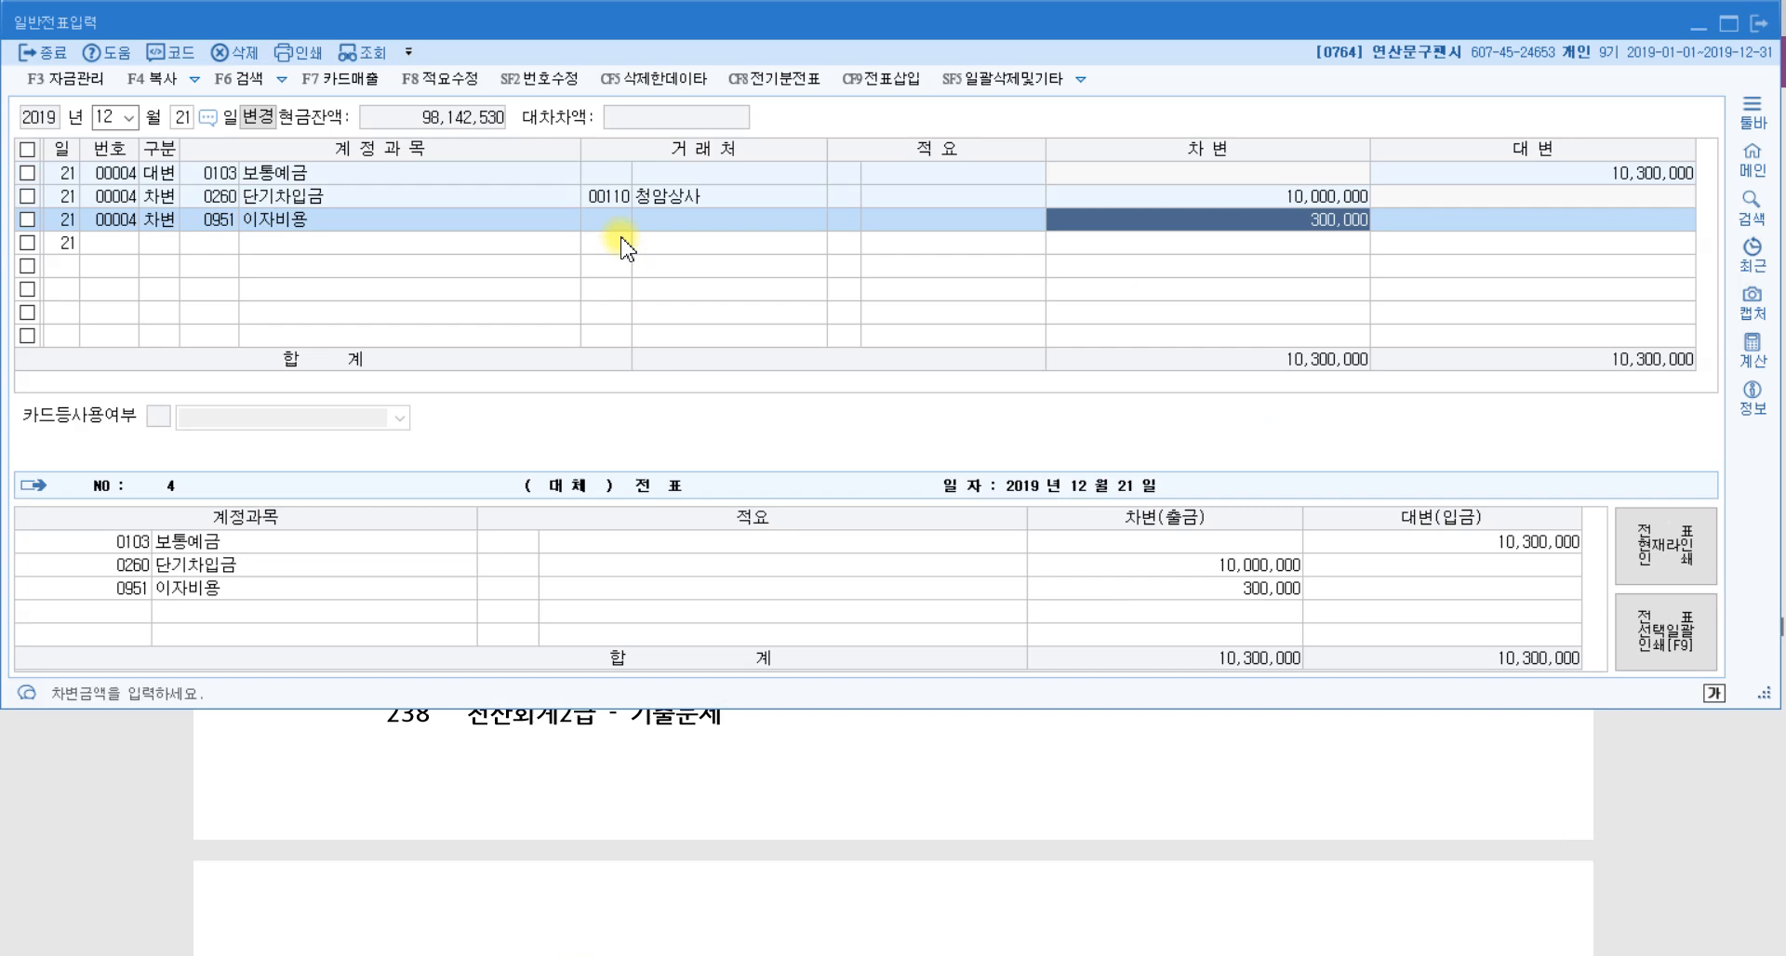
pyautogui.press('Escape')
pyautogui.hotkey('shift', 'Tab')
pyautogui.write('7')
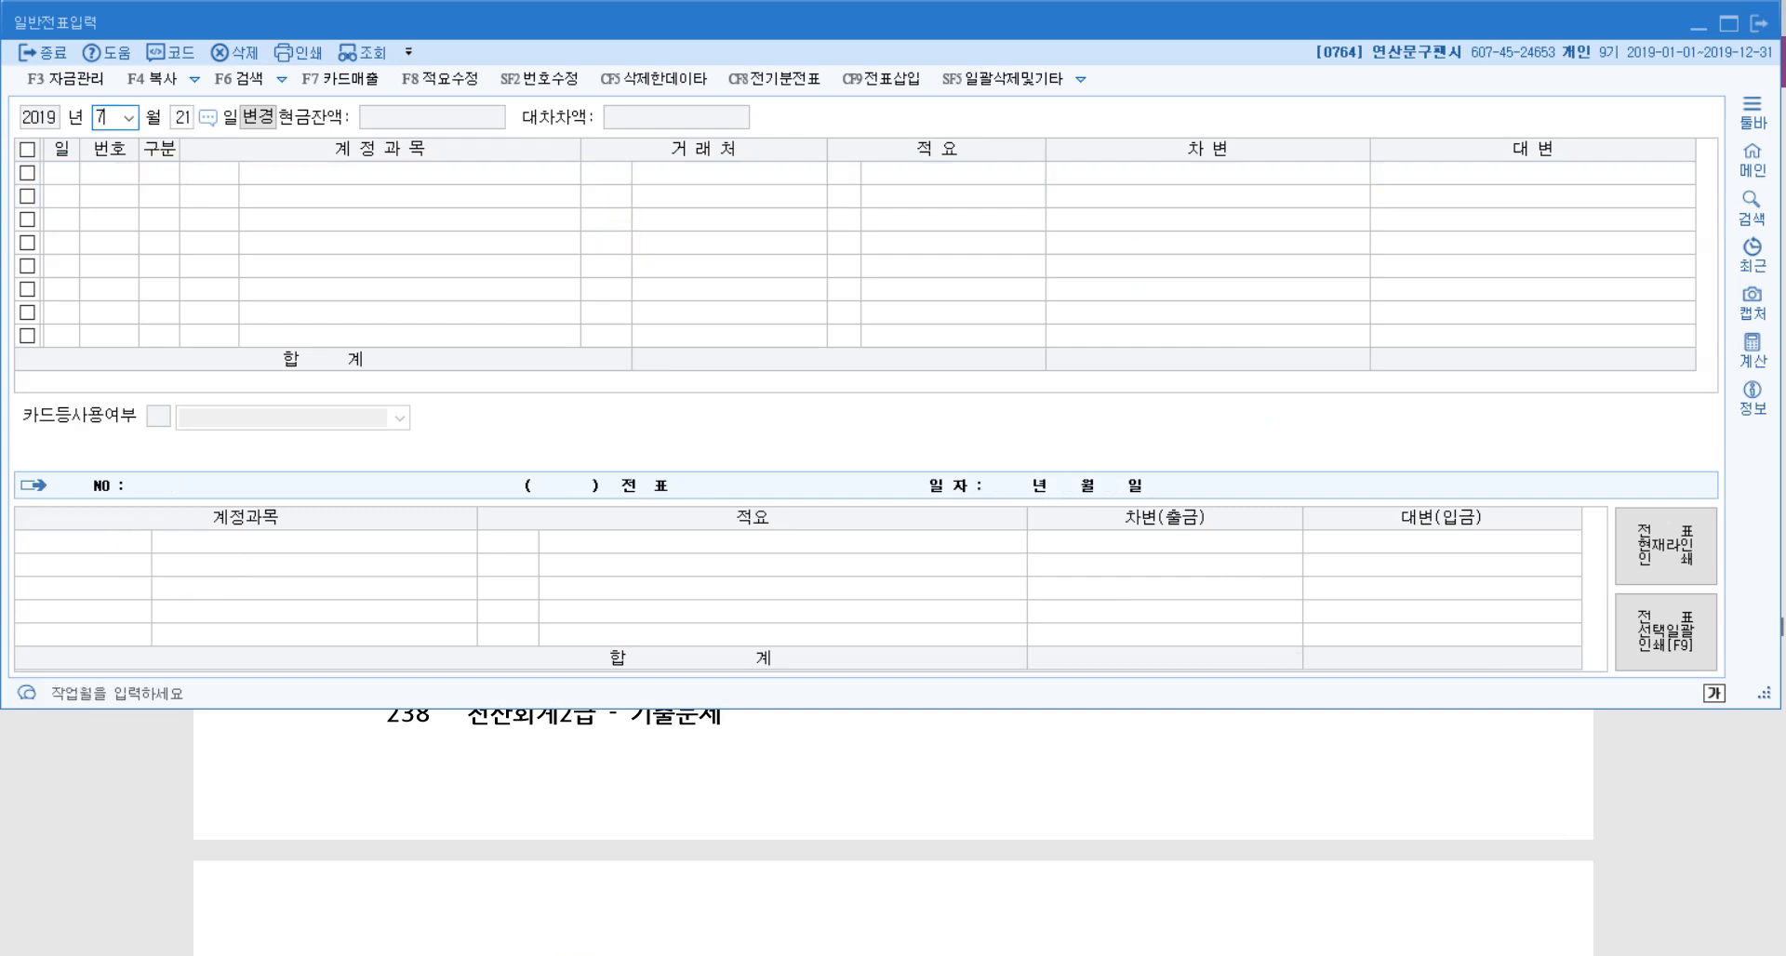
pyautogui.press('Return')
pyautogui.write('30')
pyautogui.press('Return')
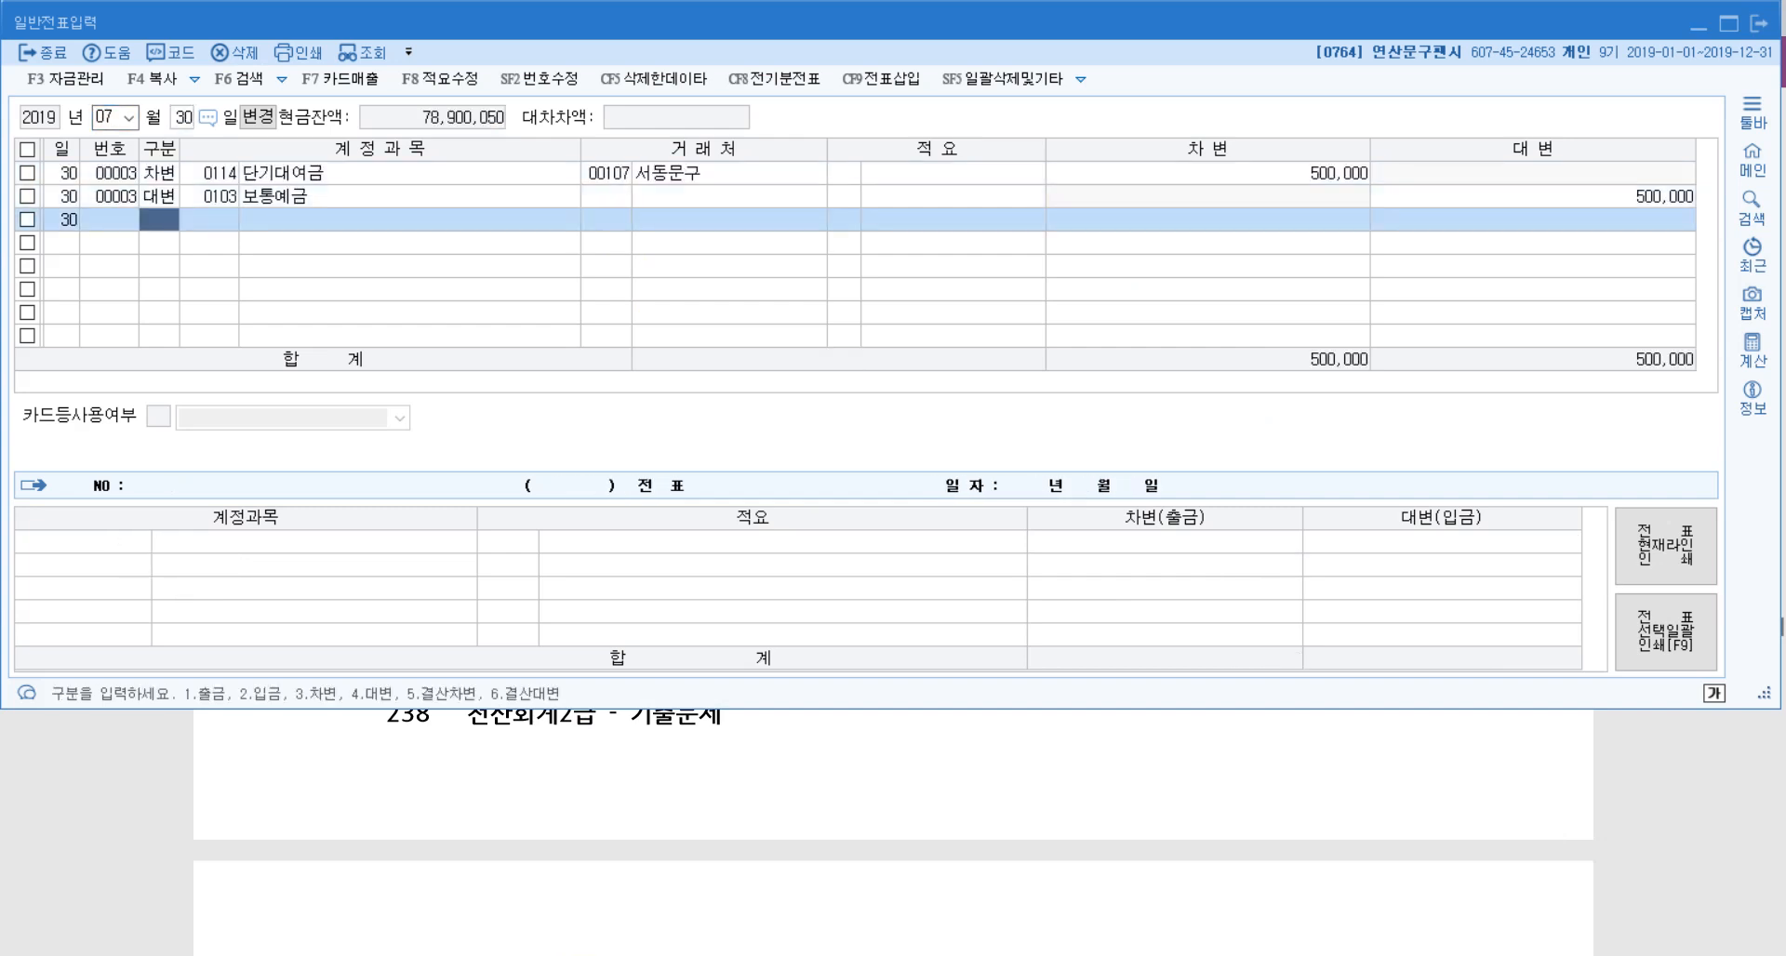
# Change the account of the July 30 debit line for 서동문구 from 단기대여금 to 0131 선급금.
pyautogui.click(1628, 196)
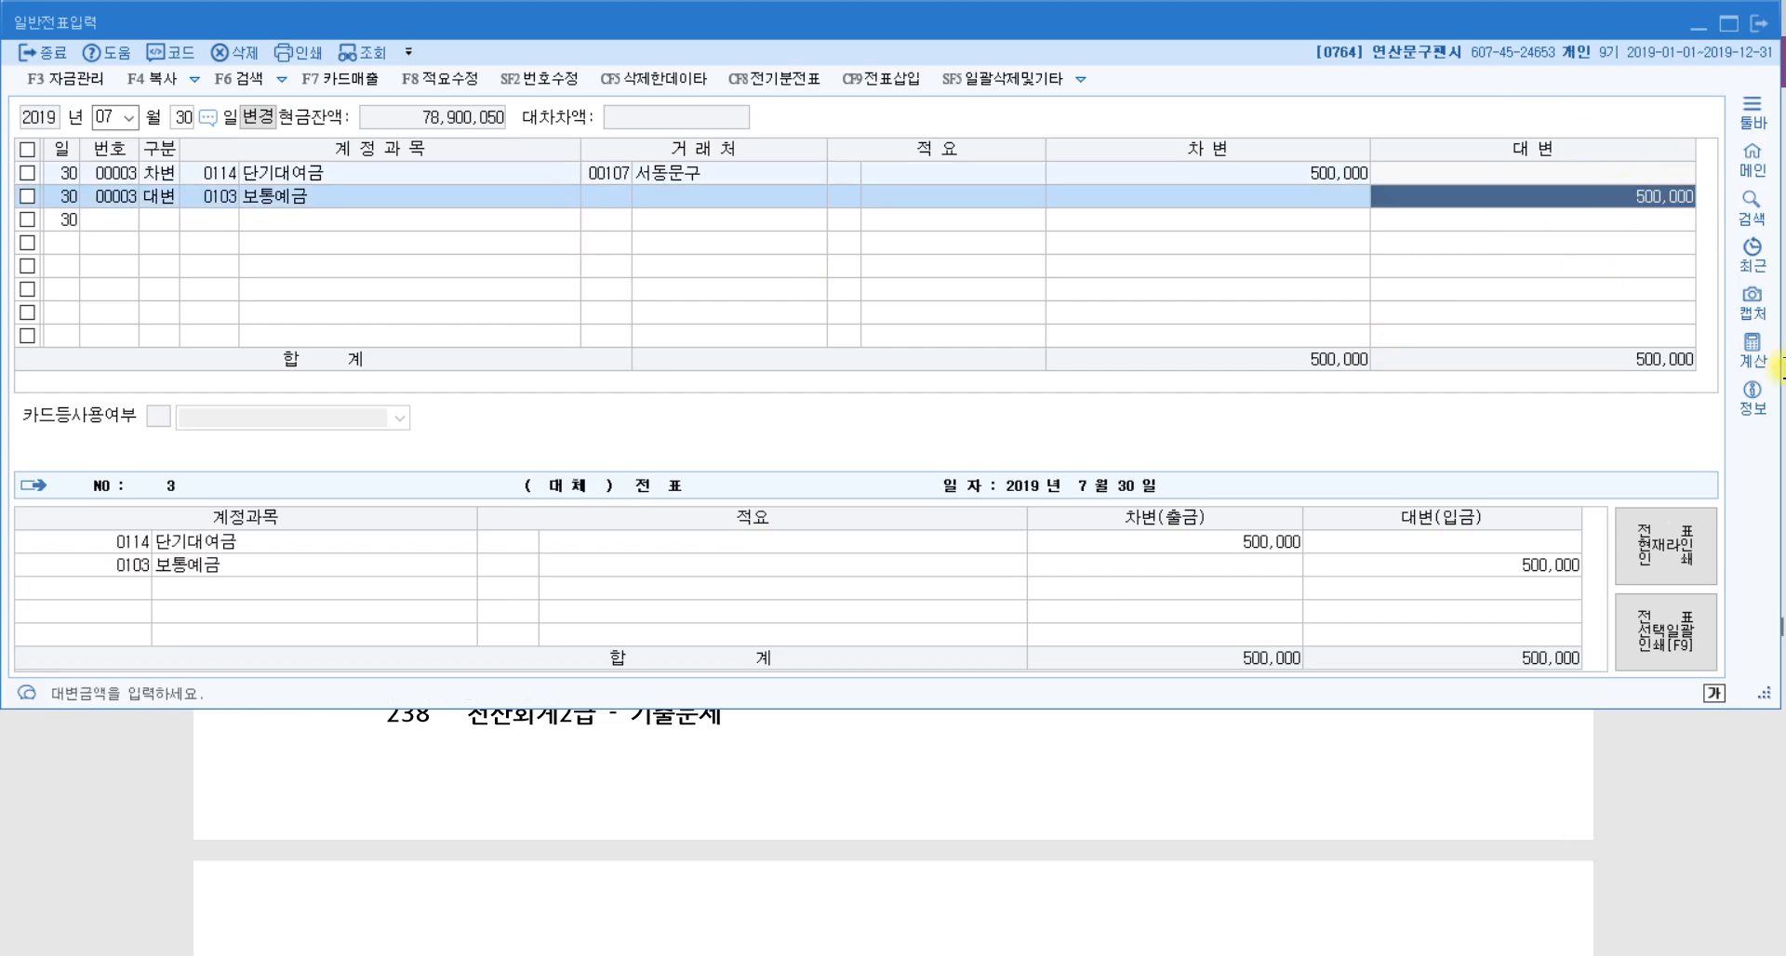
pyautogui.click(210, 174)
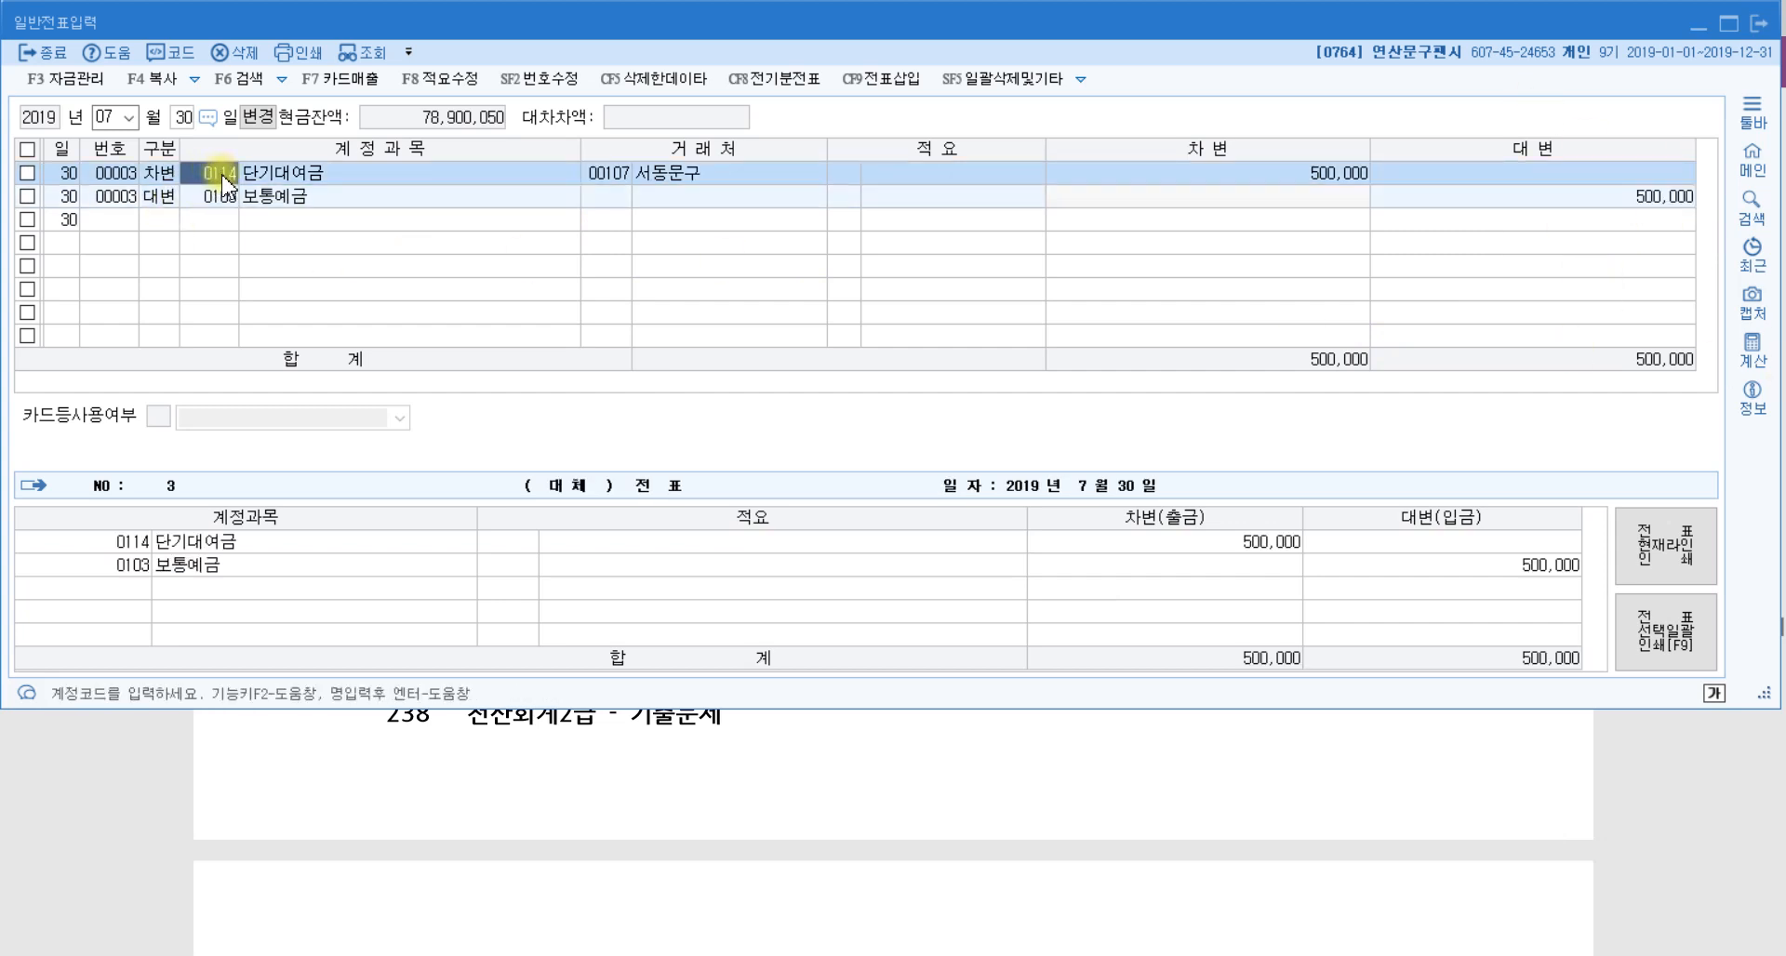
pyautogui.write('선급')
pyautogui.press('Return')
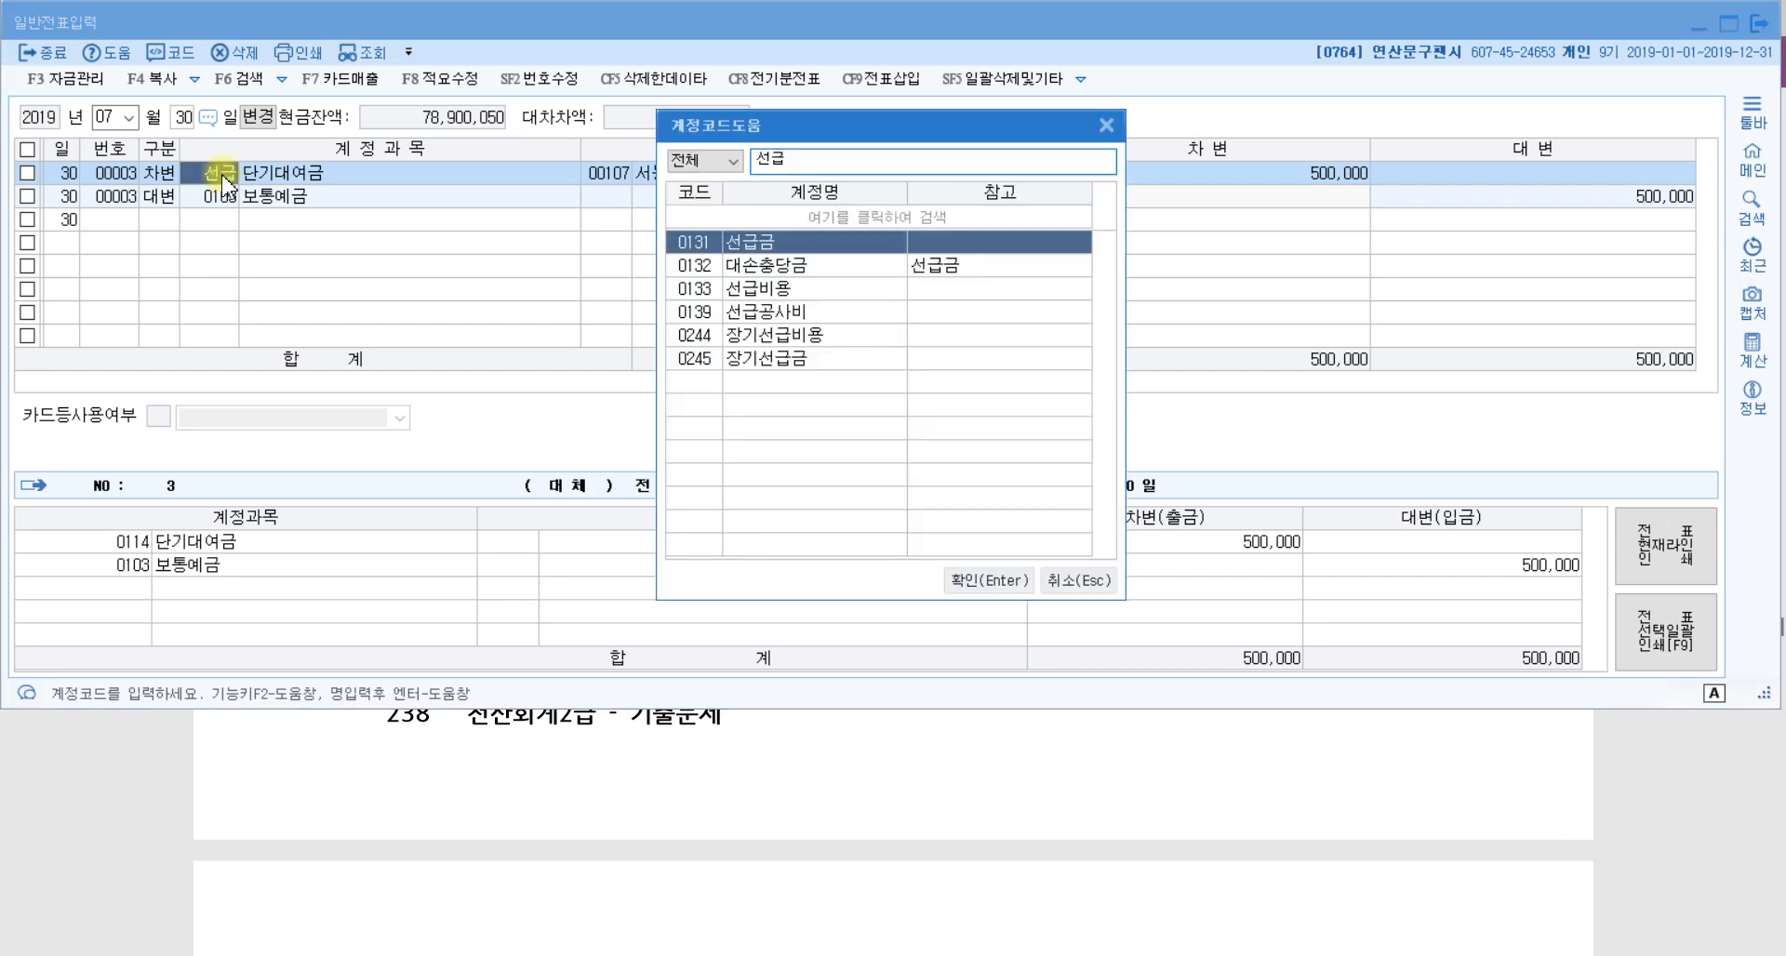
pyautogui.press('Return')
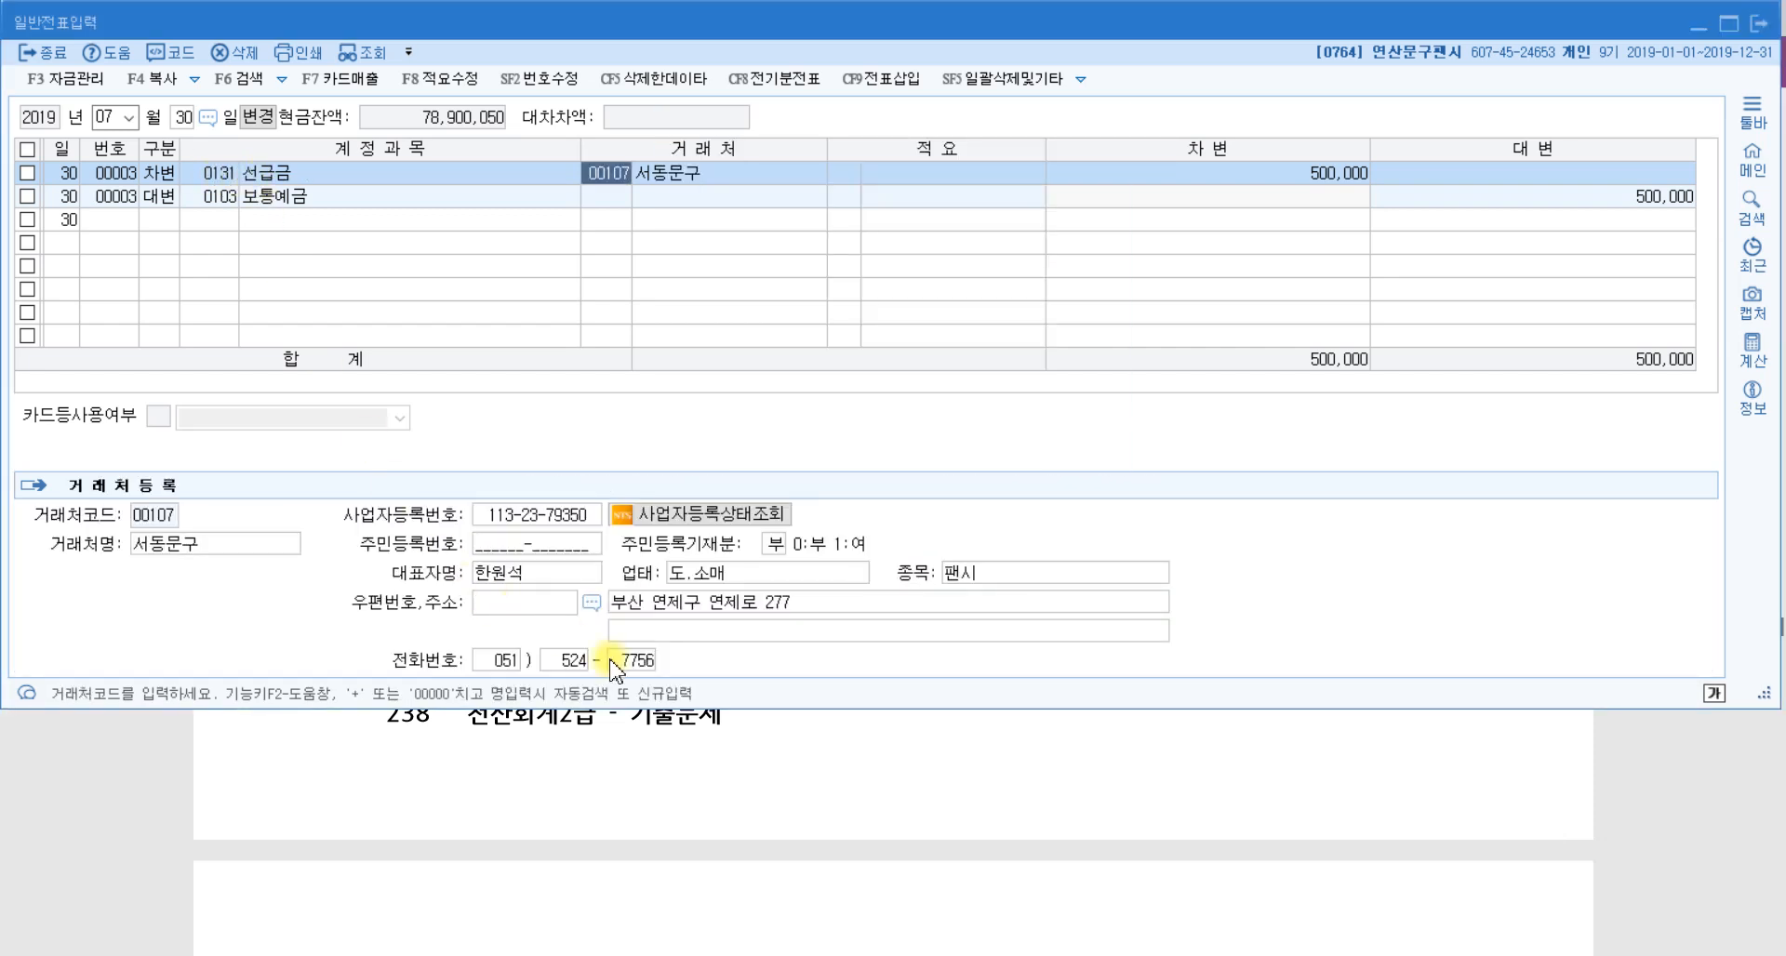
# Check the July 30 debit account in 일반전표입력 against item [1] in the exam PDF.
pyautogui.click(827, 749)
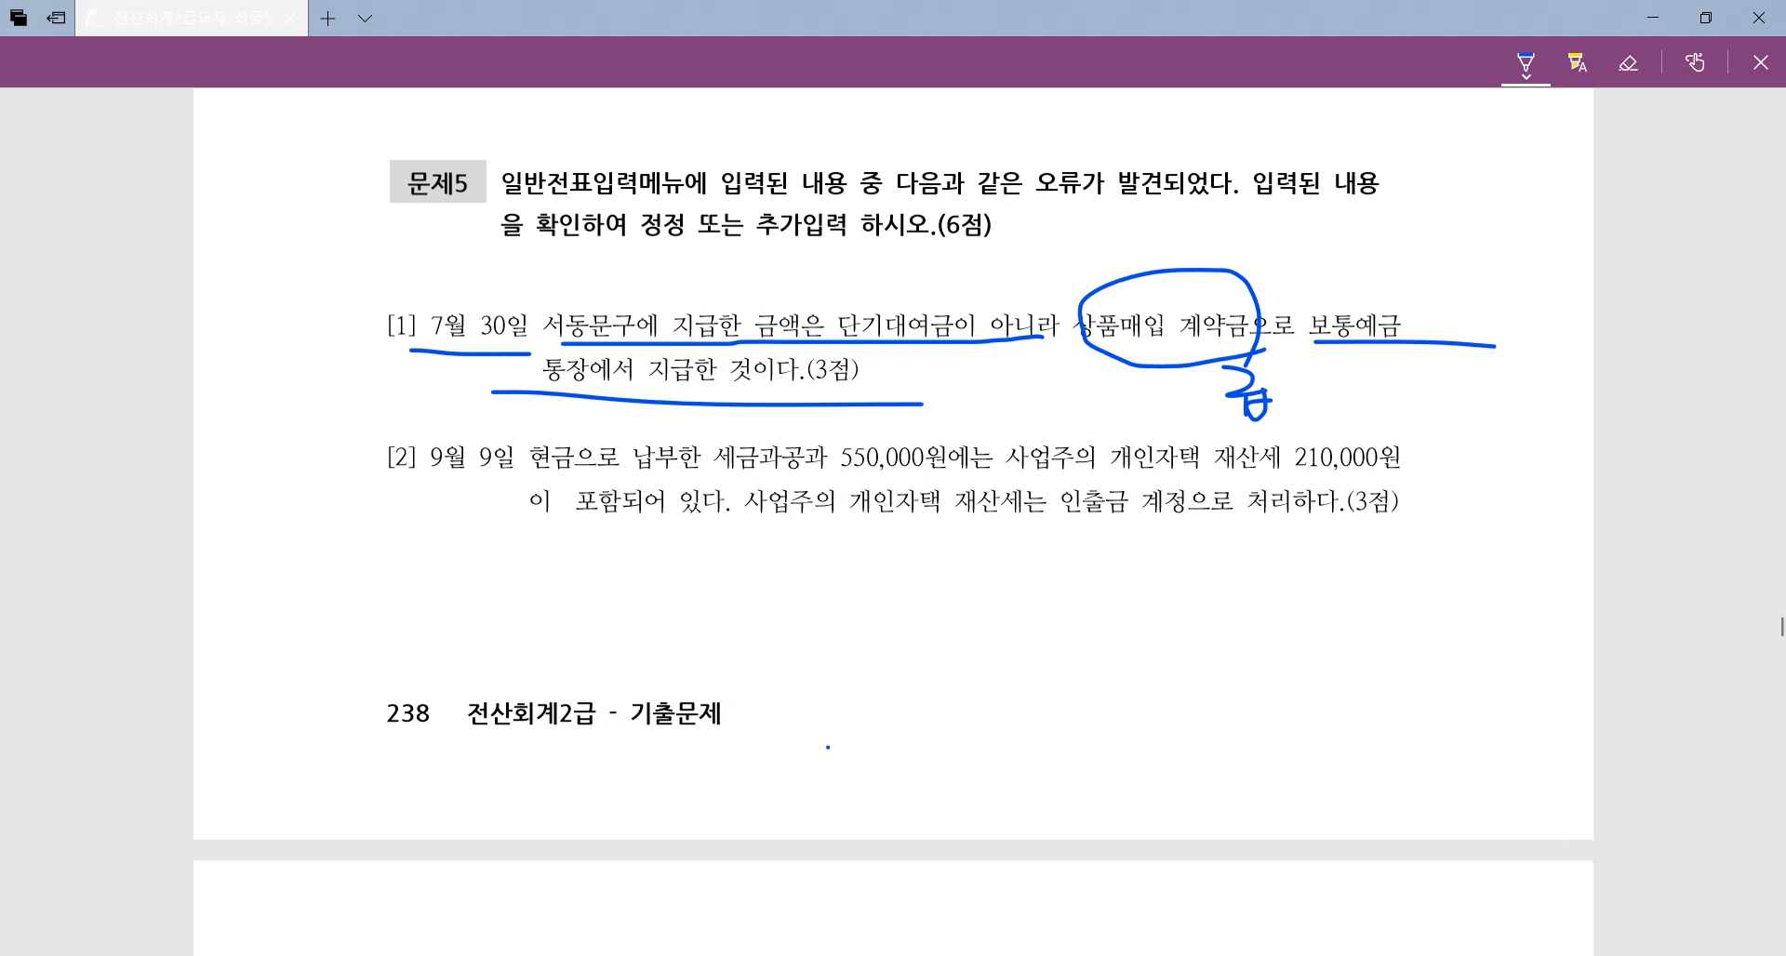
pyautogui.hotkey('alt', 'Tab')
pyautogui.click(244, 175)
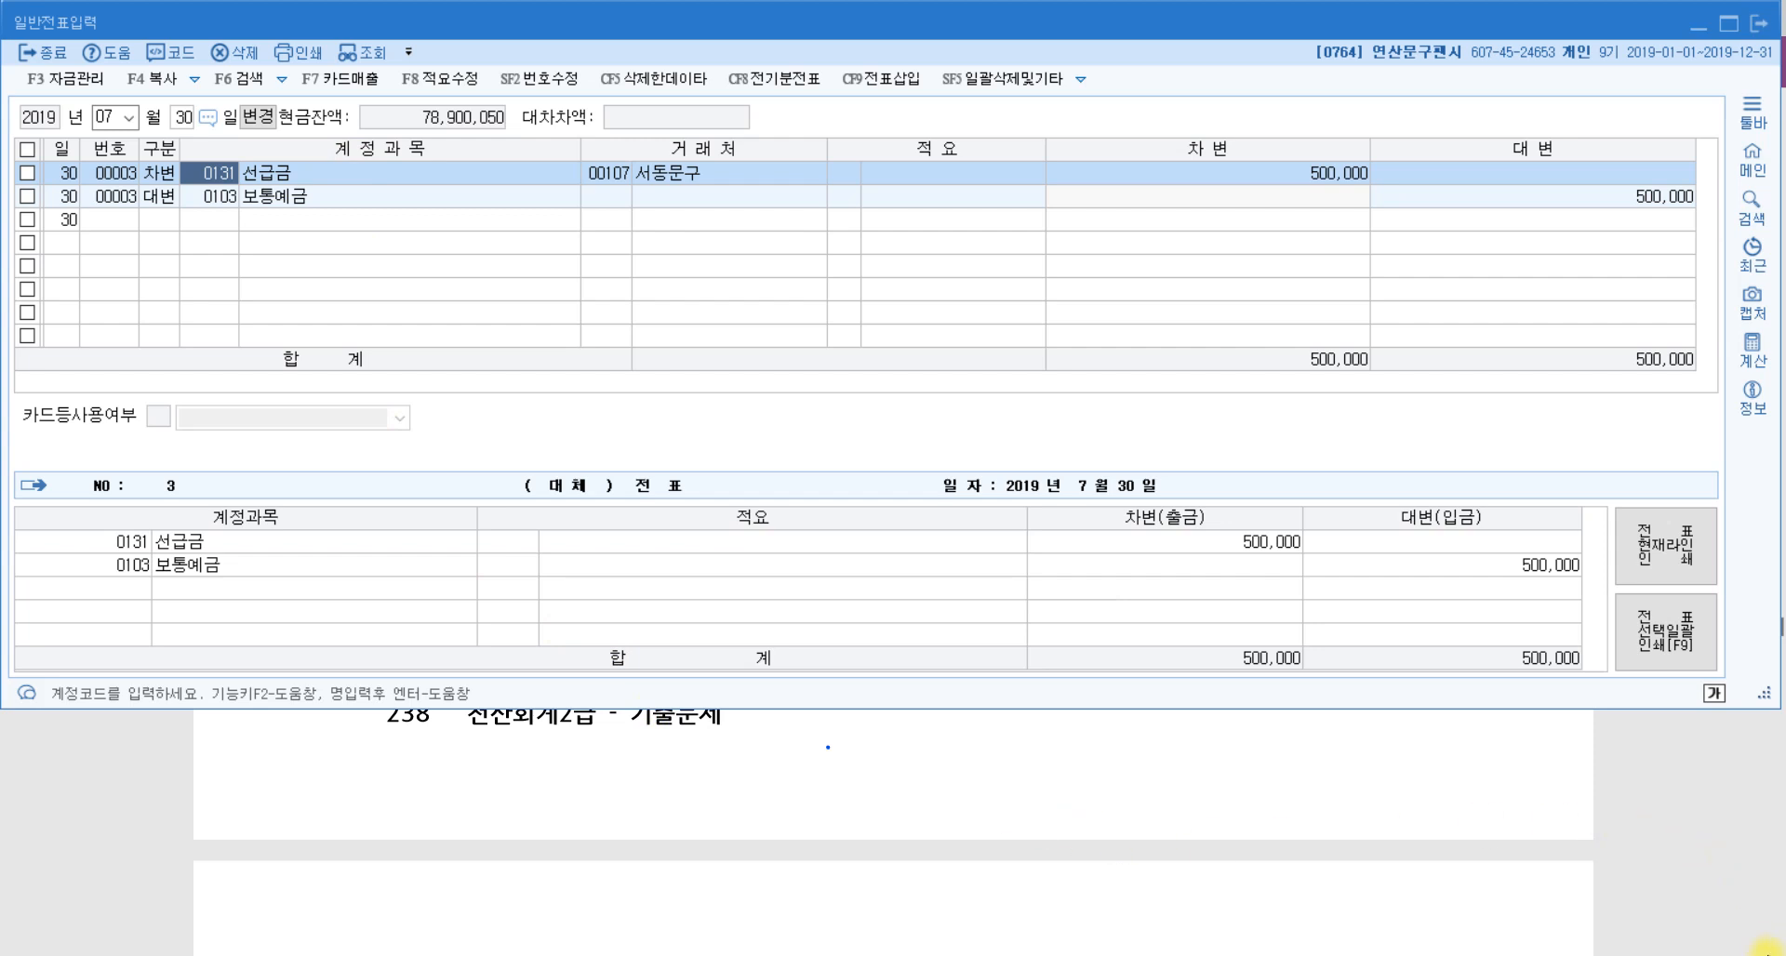
# Switch to the exam PDF, underline the key phrases of 문제5 item [2] and circle 550,000원 and 210,000원.
pyautogui.hotkey('alt', 'Tab')
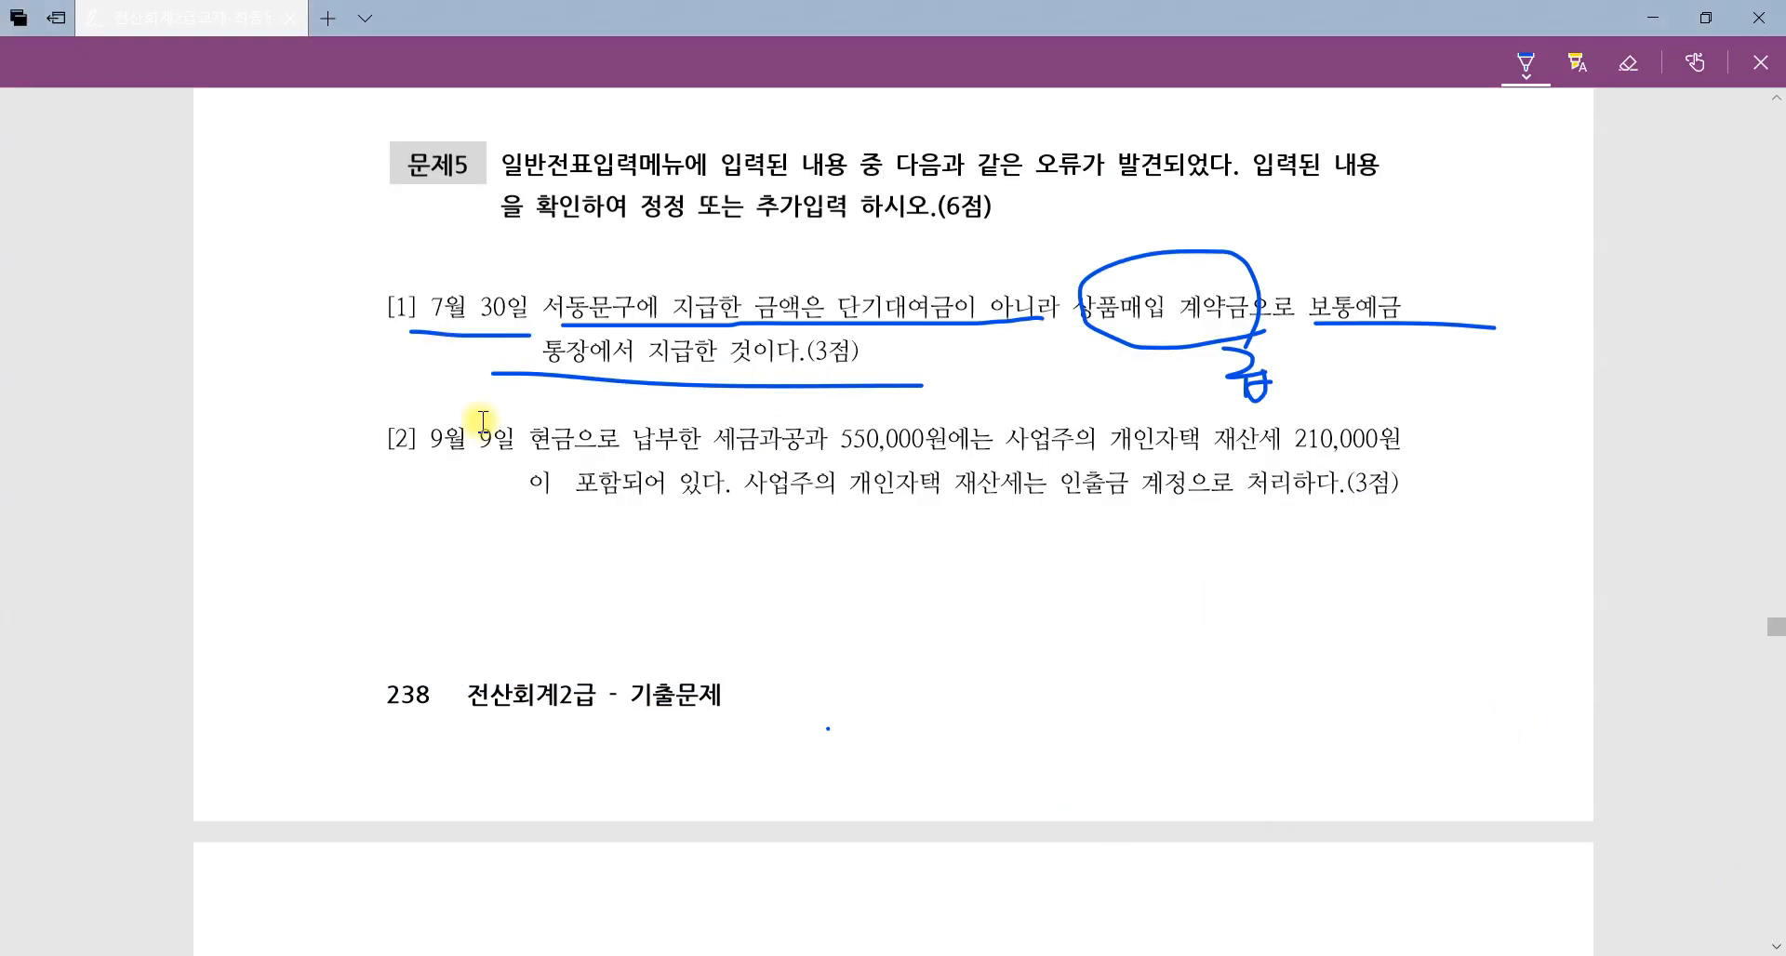
pyautogui.moveTo(498, 454); pyautogui.dragTo(841, 469)
pyautogui.moveTo(988, 456)
pyautogui.mouseDown()
pyautogui.moveTo(816, 435)
pyautogui.moveTo(986, 417)
pyautogui.moveTo(976, 456)
pyautogui.mouseUp()
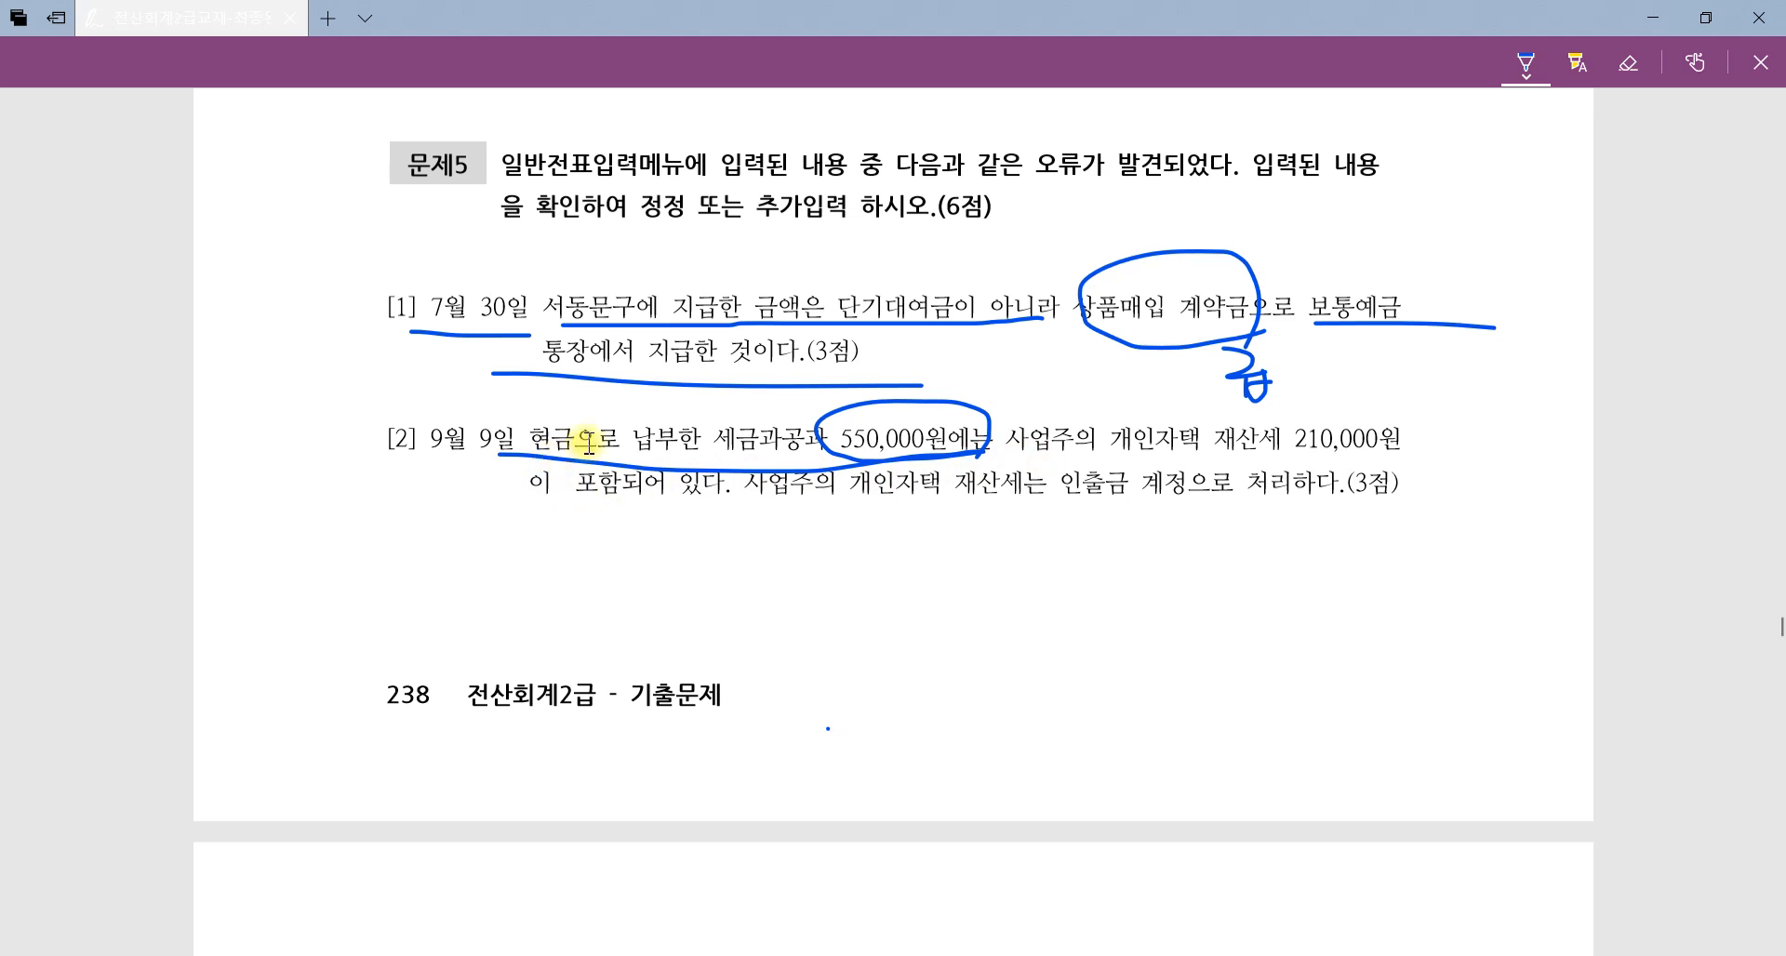
pyautogui.moveTo(1021, 454)
pyautogui.mouseDown()
pyautogui.moveTo(1443, 456)
pyautogui.moveTo(1301, 423)
pyautogui.moveTo(1274, 450)
pyautogui.mouseUp()
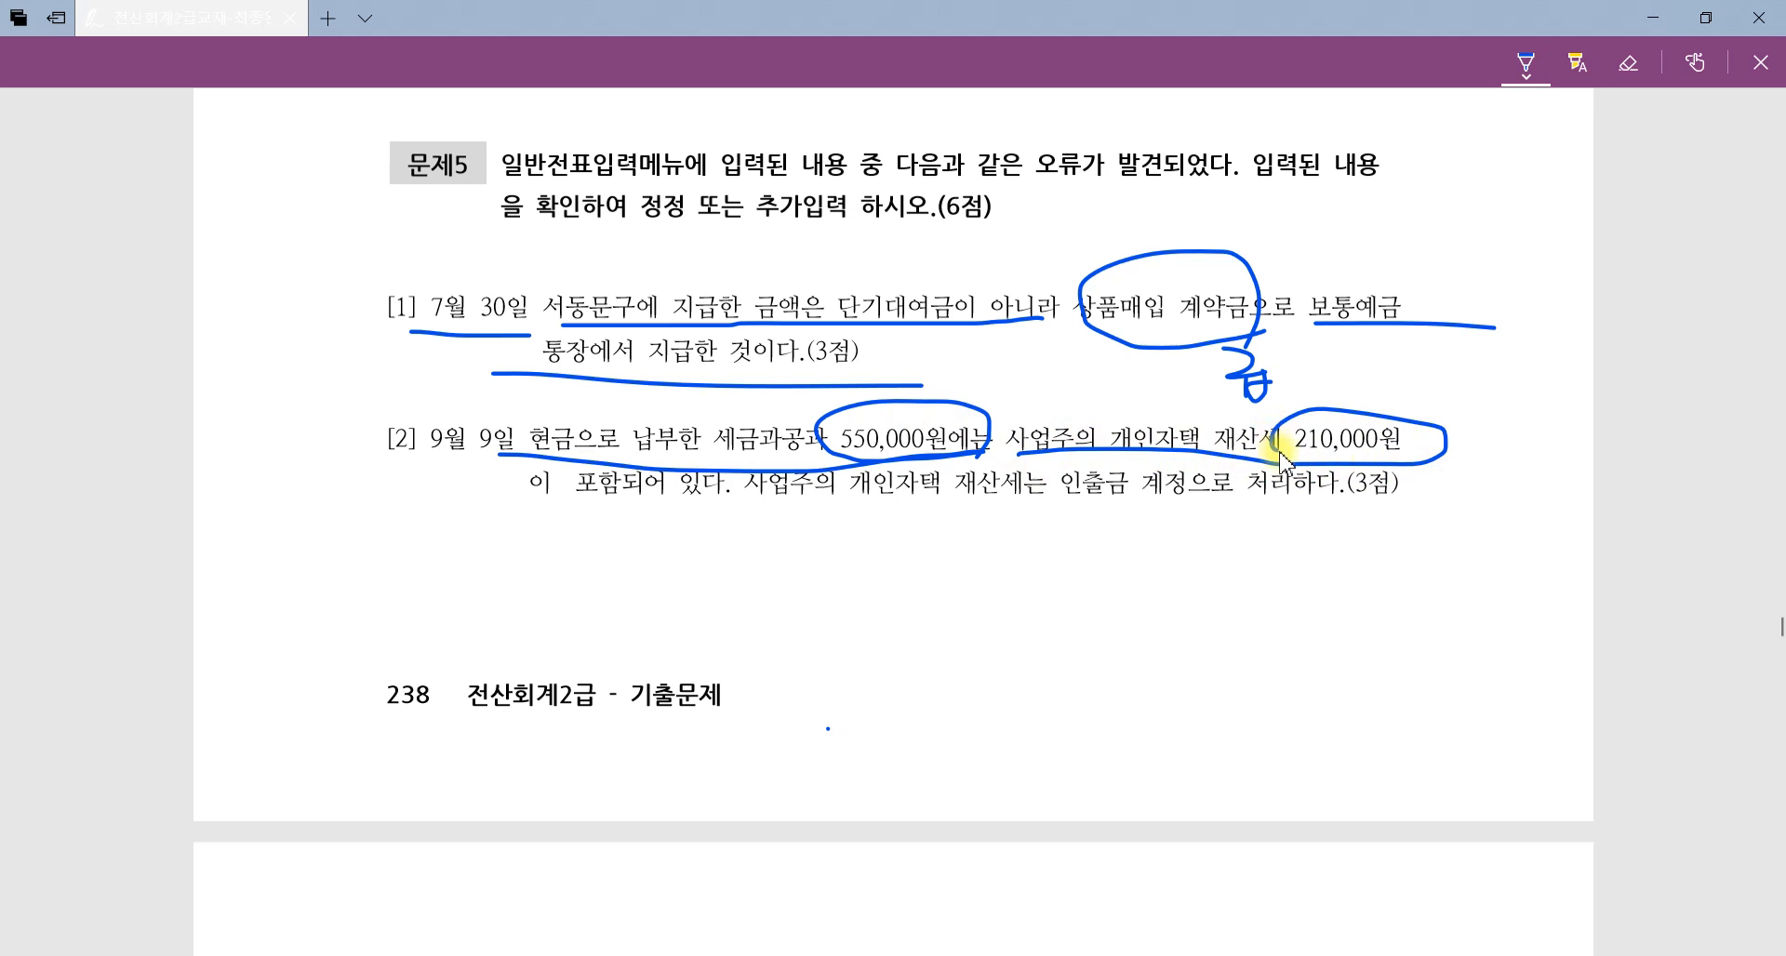
pyautogui.moveTo(503, 500); pyautogui.dragTo(732, 494)
# Switch to the 일반전표입력 window and load the vouchers dated September 9.
pyautogui.click(616, 955)
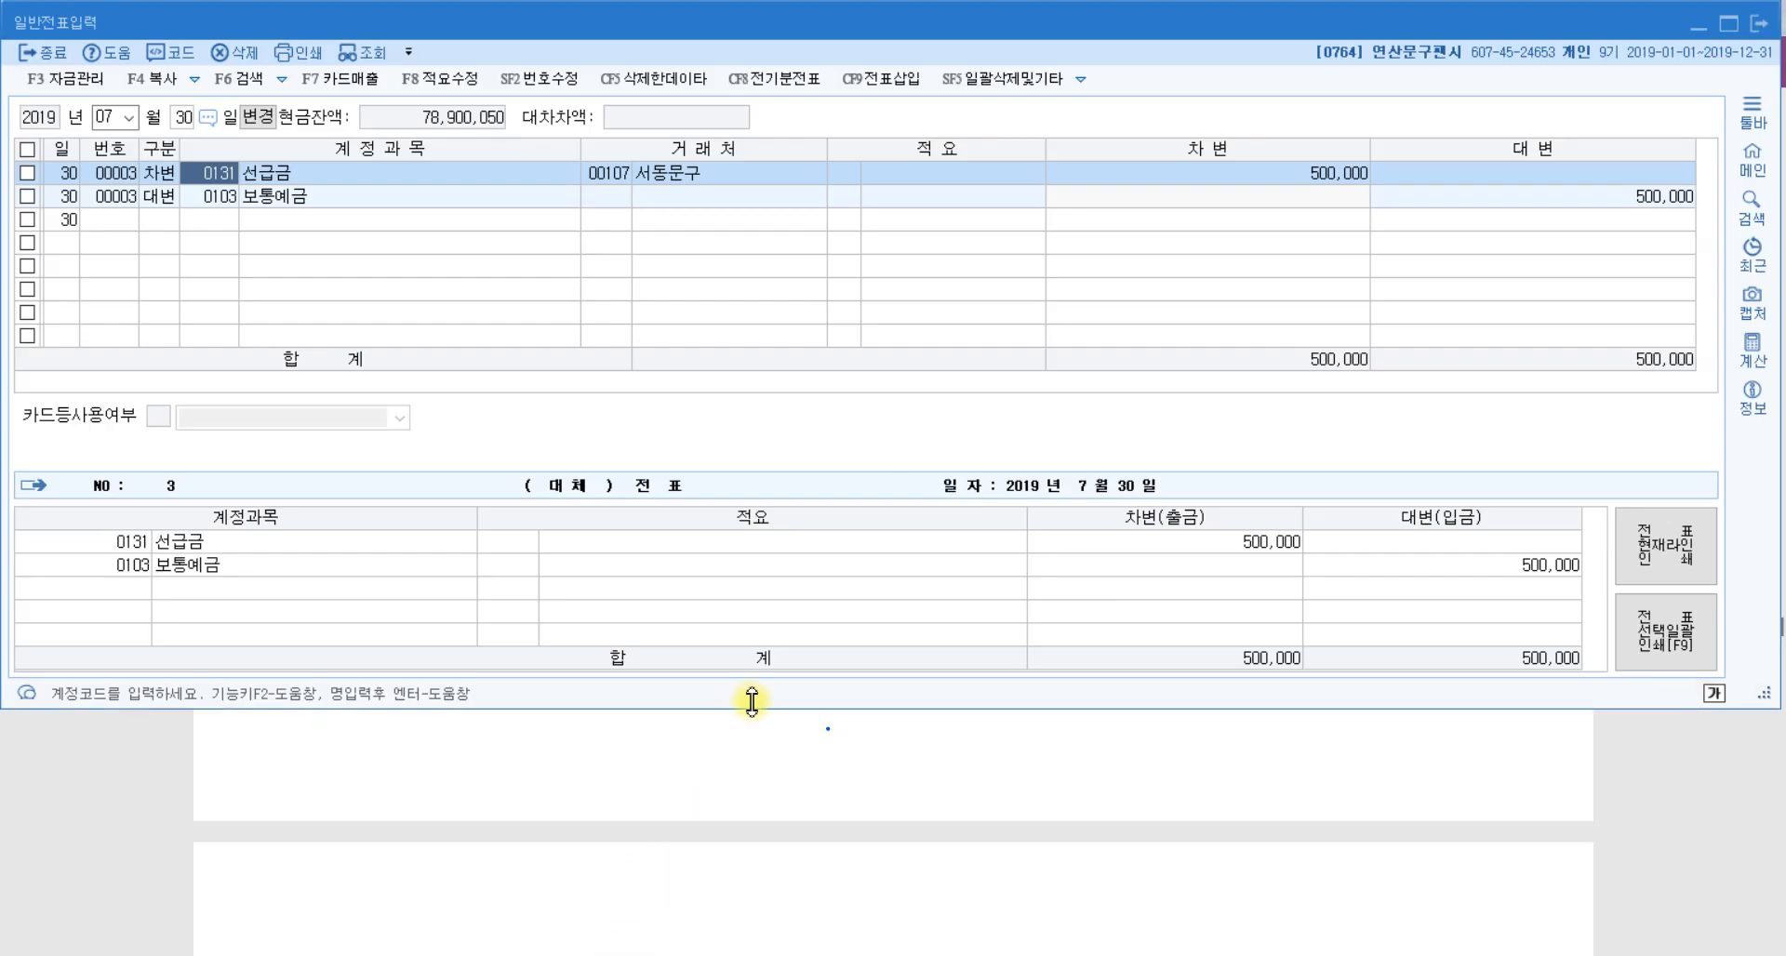
pyautogui.press('Escape')
pyautogui.hotkey('shift', 'Tab')
pyautogui.write('9')
pyautogui.press('Return')
pyautogui.write('9')
pyautogui.press('Return')
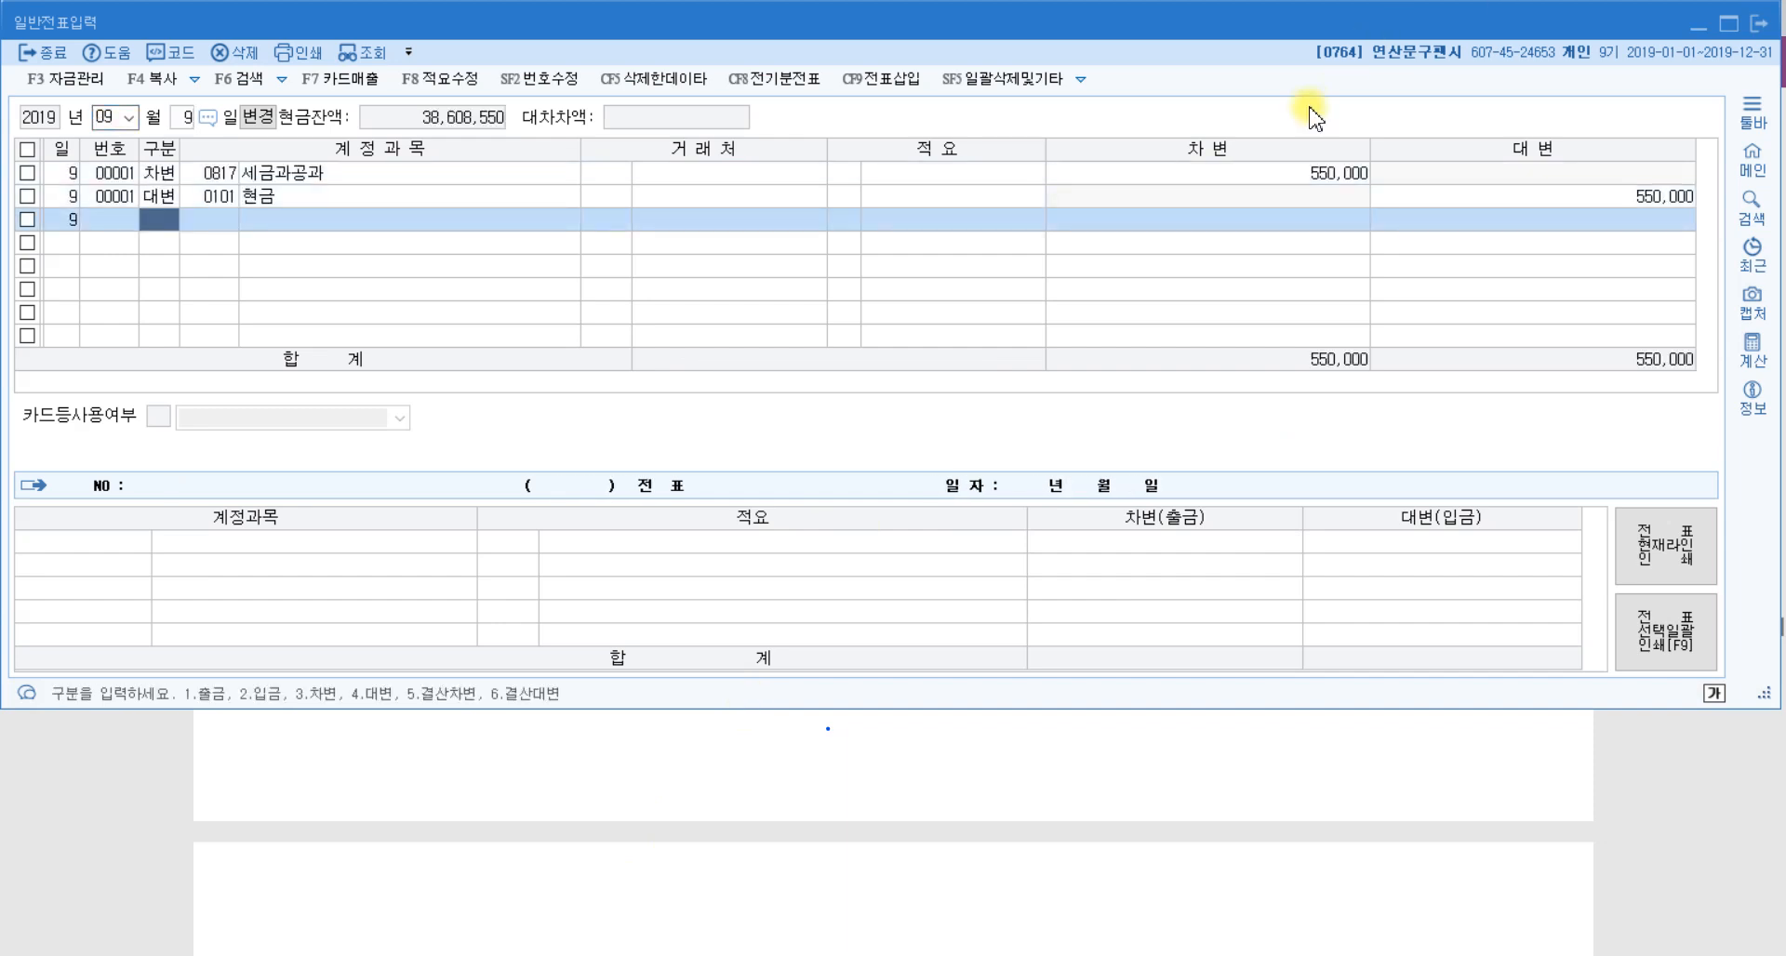
# Review the cash credit line of the September 9 voucher and compare the entry with item [2] in the exam PDF.
pyautogui.click(268, 196)
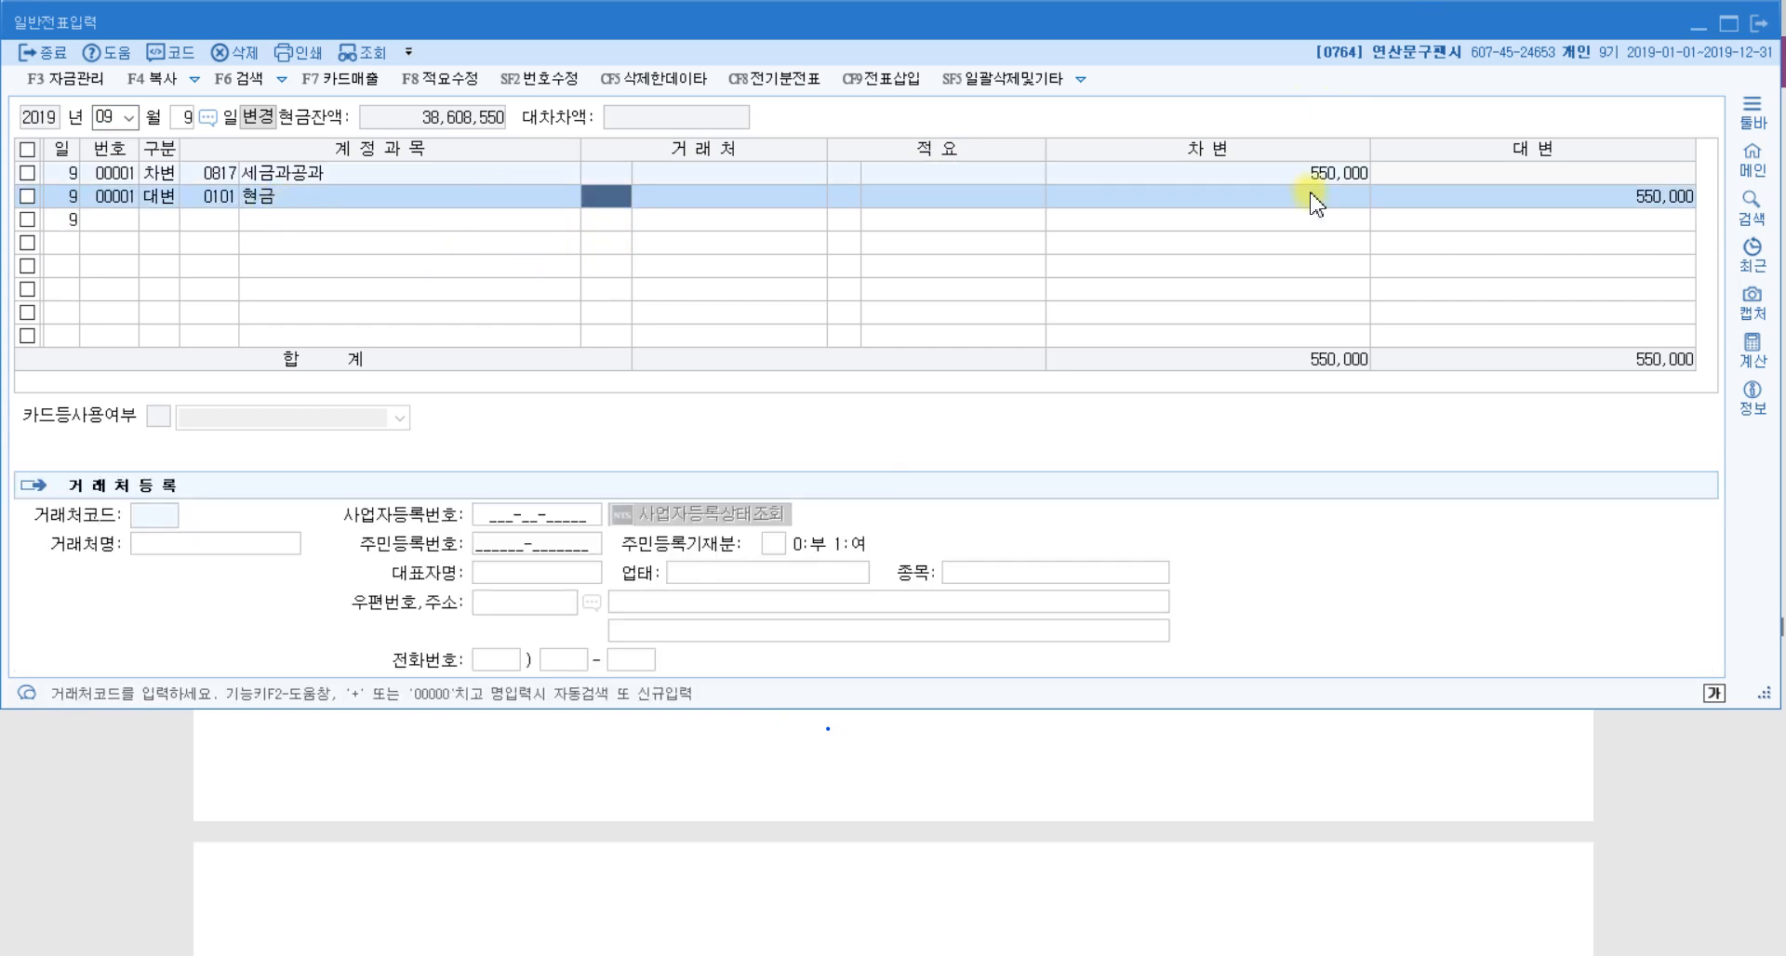
pyautogui.click(1664, 202)
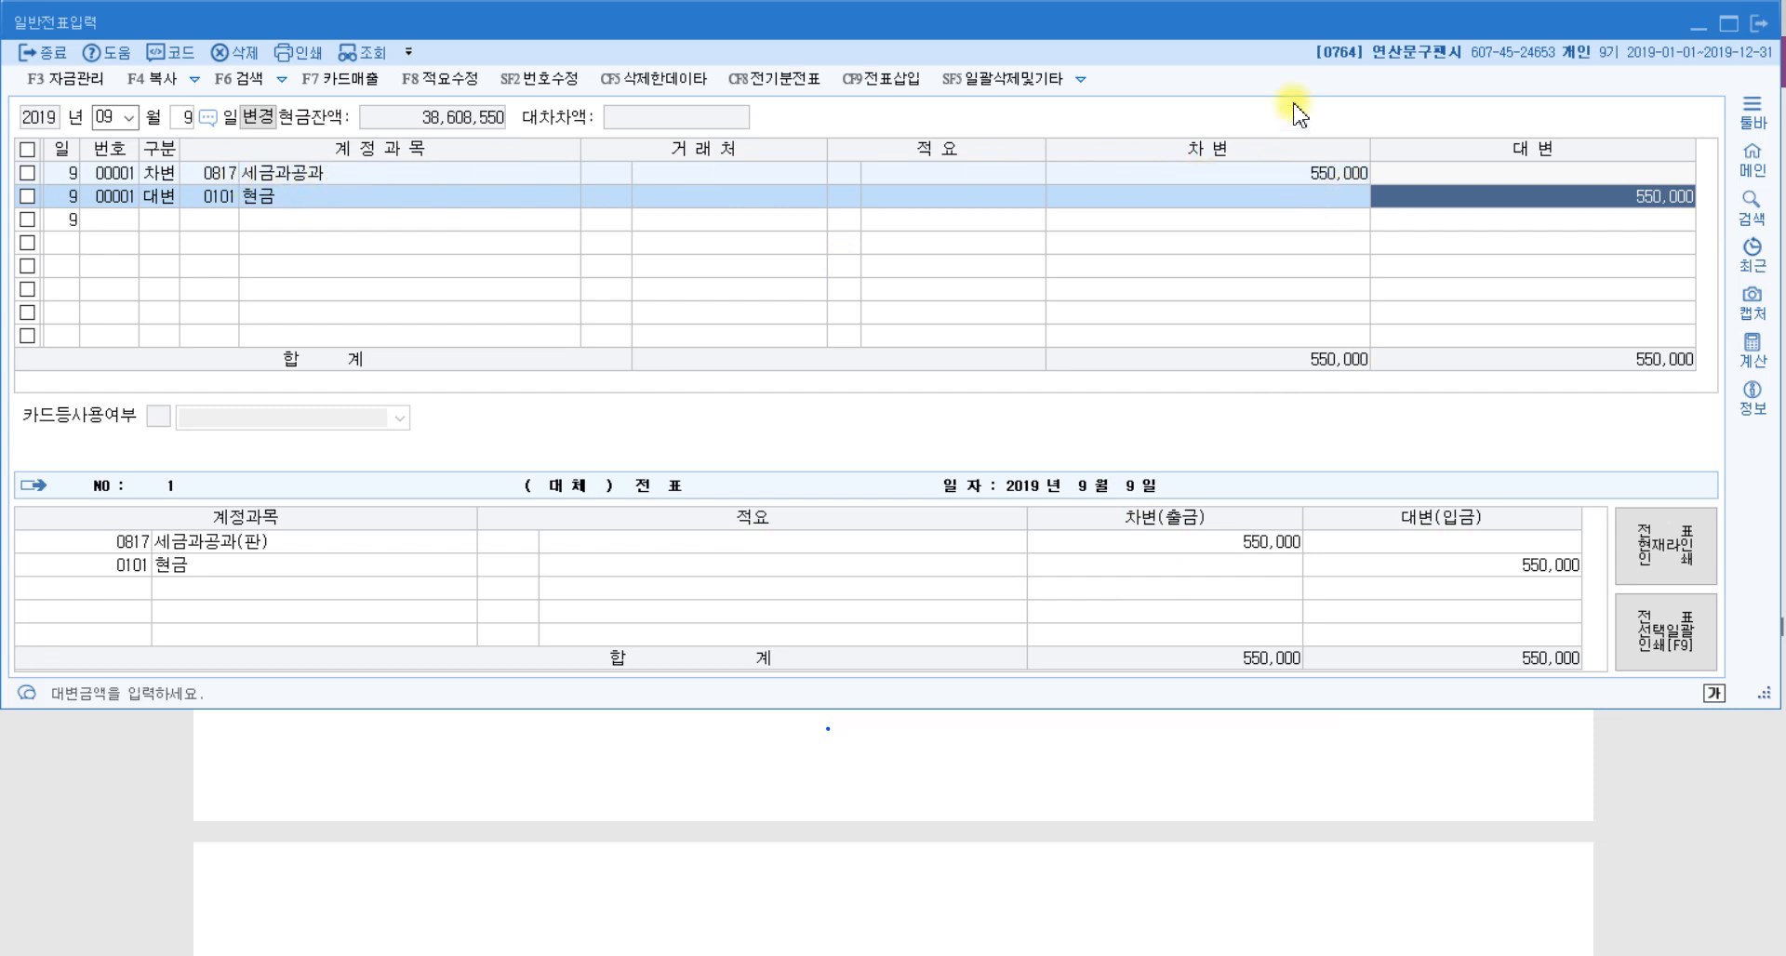
pyautogui.click(1726, 902)
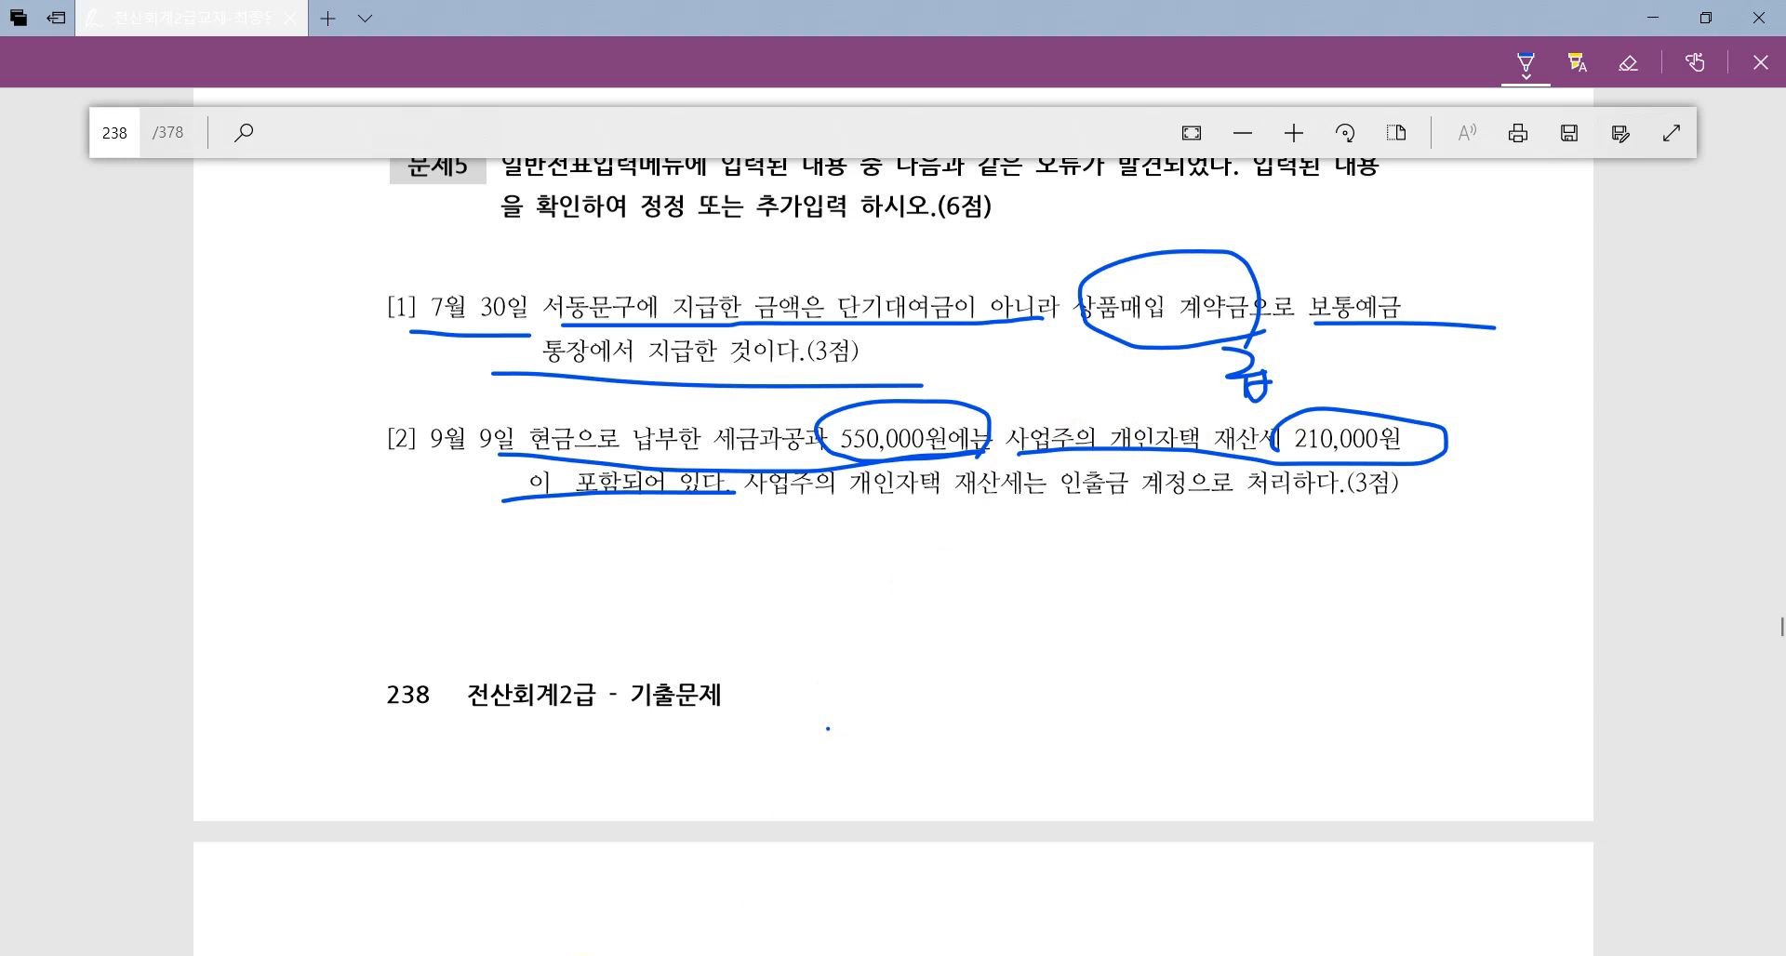
pyautogui.hotkey('alt', 'Tab')
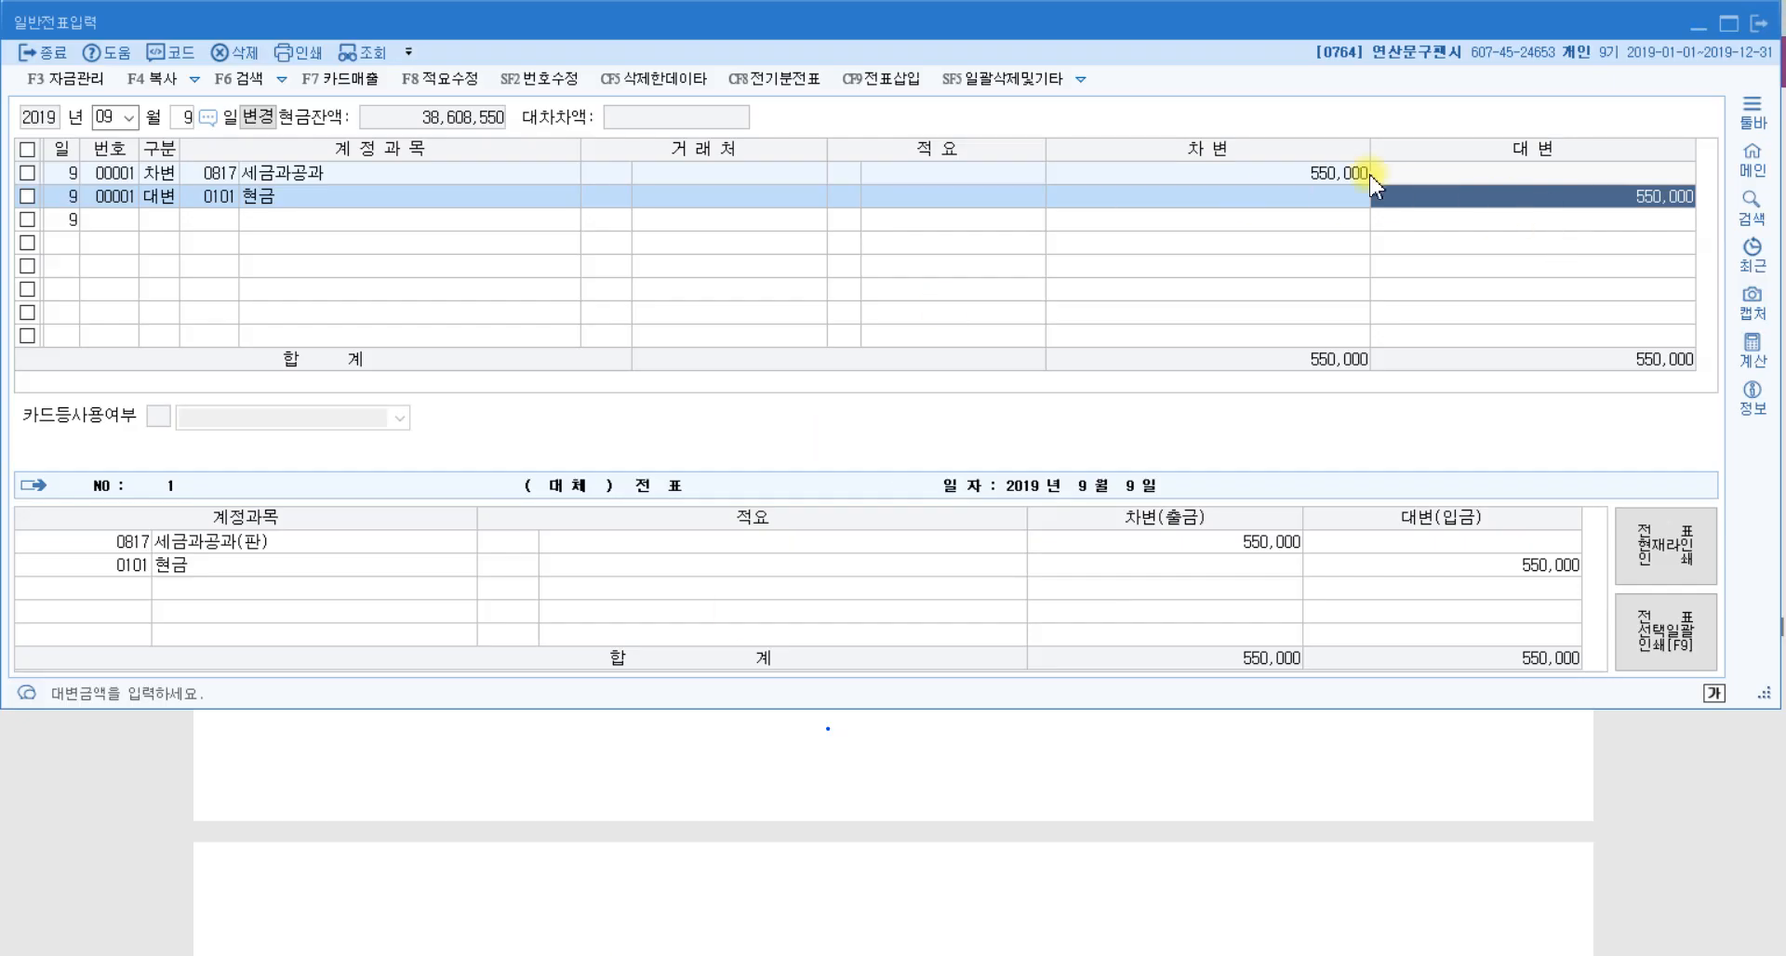
pyautogui.click(1321, 177)
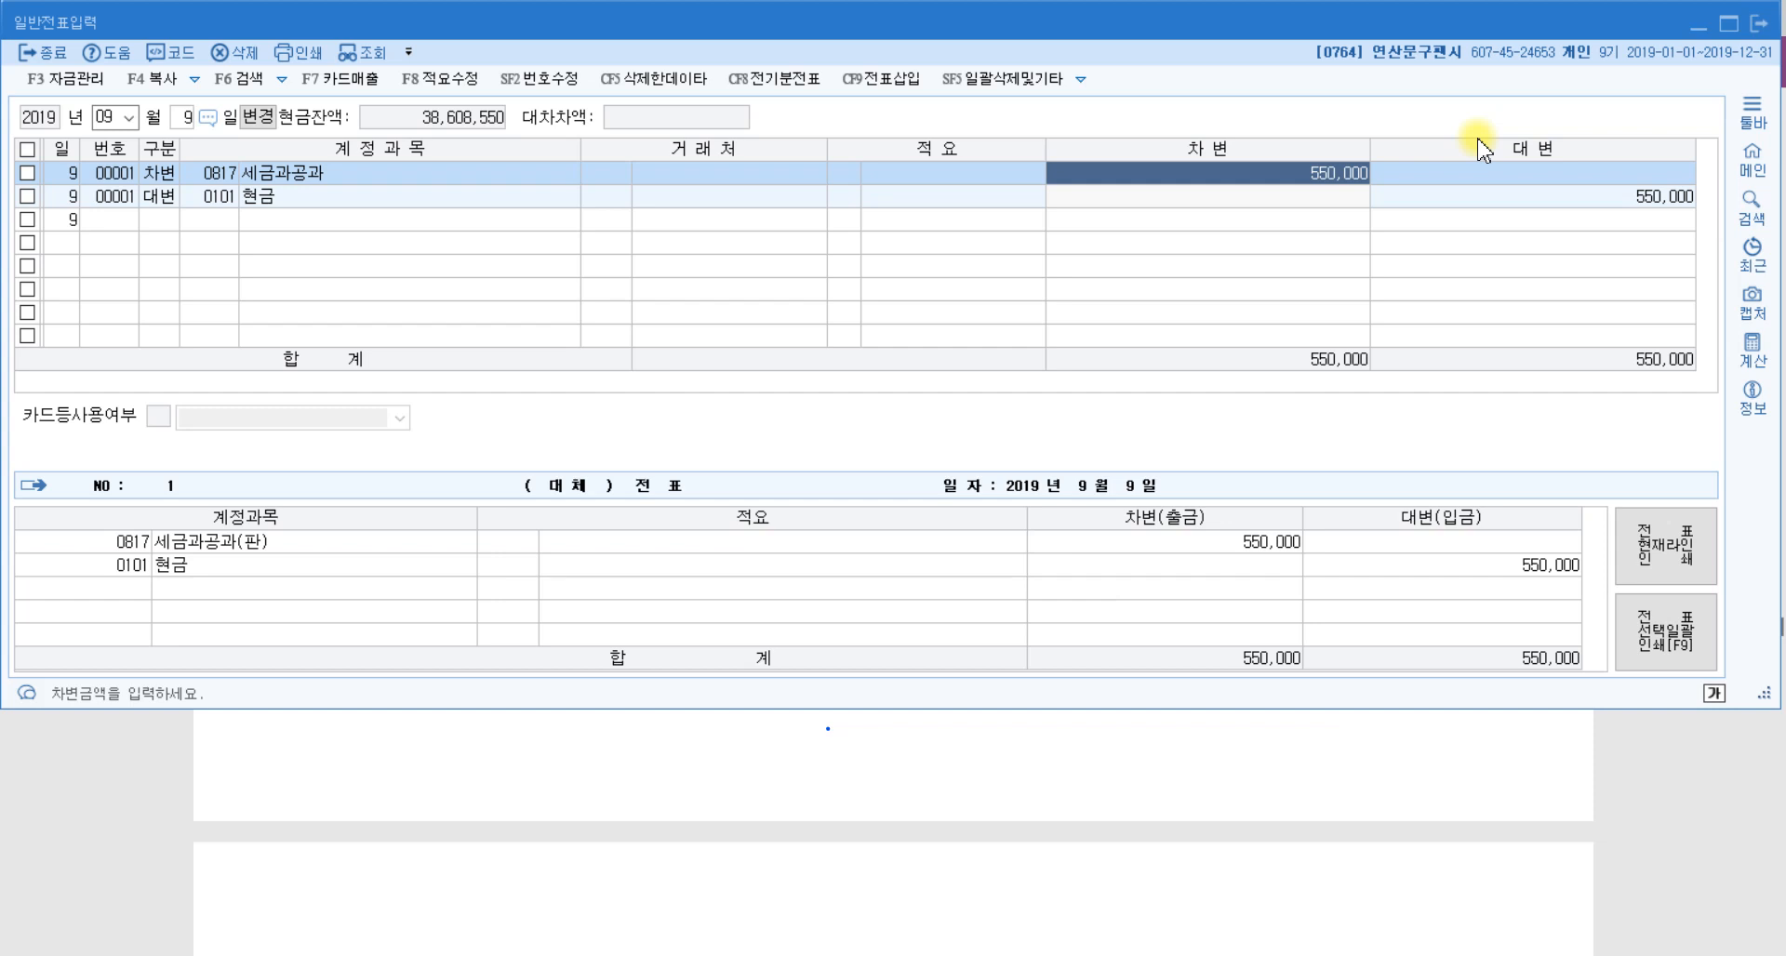
pyautogui.write('240000')
pyautogui.press('Return')
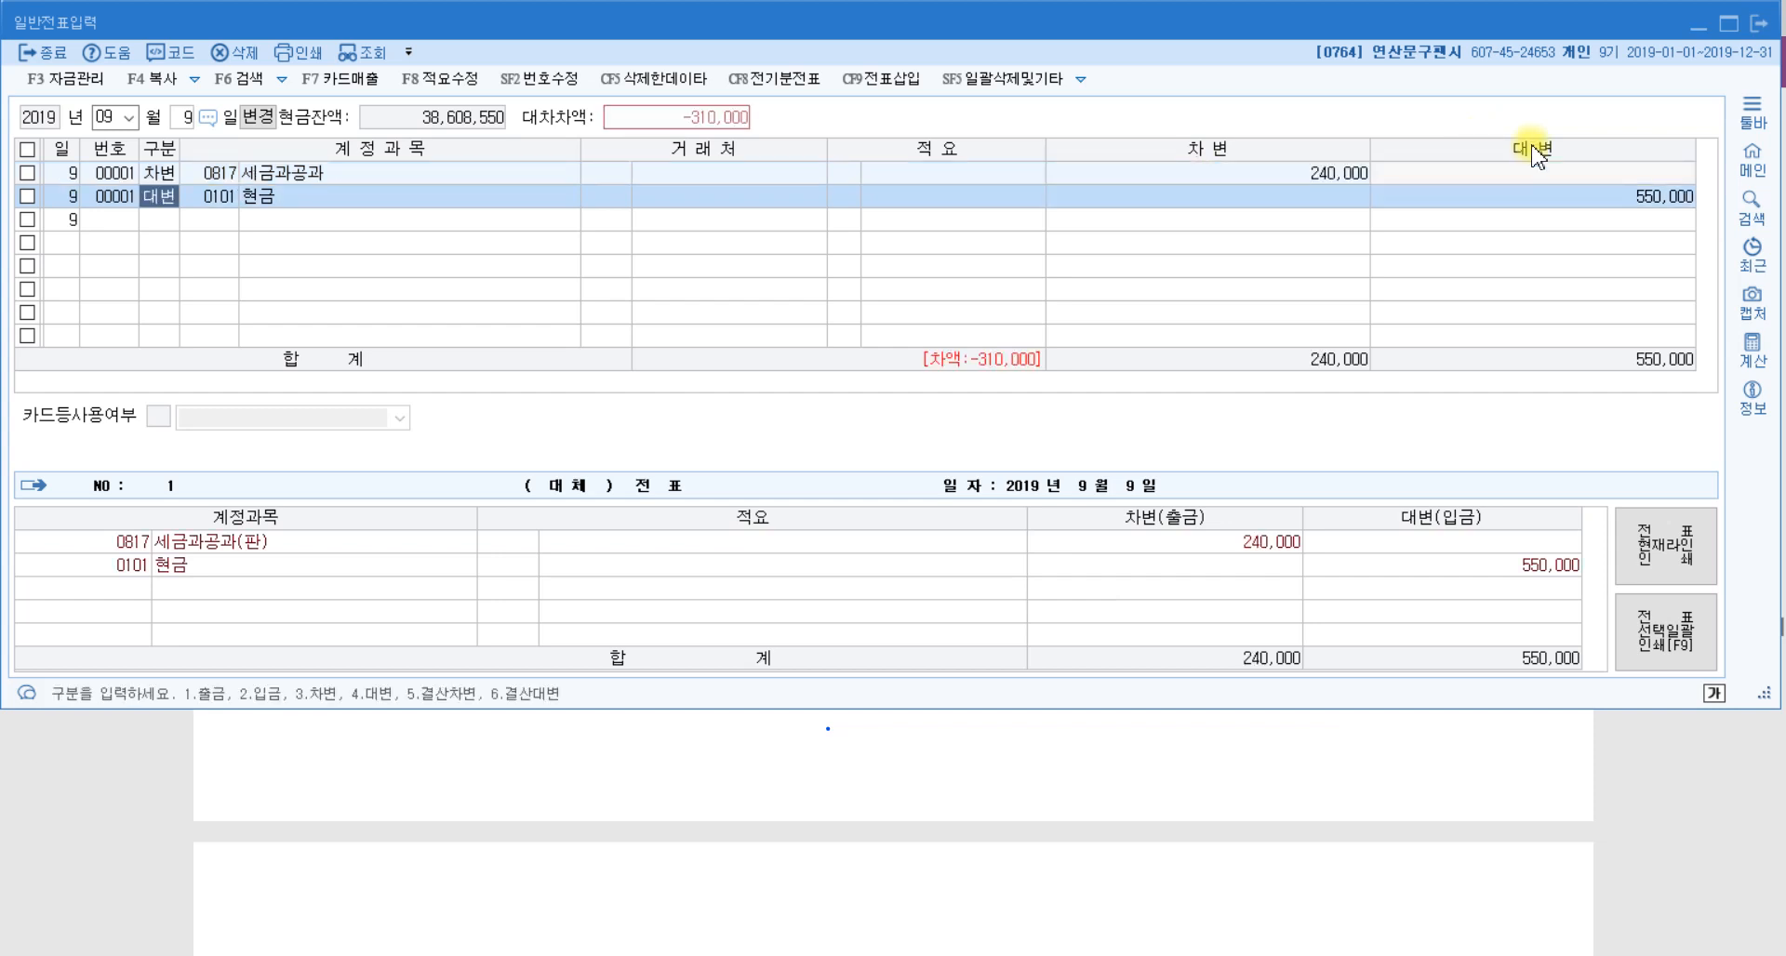
# Set the debit amount of the 세금과공과 line in the September 9 voucher to 340,000.
pyautogui.click(1303, 173)
pyautogui.write('340000')
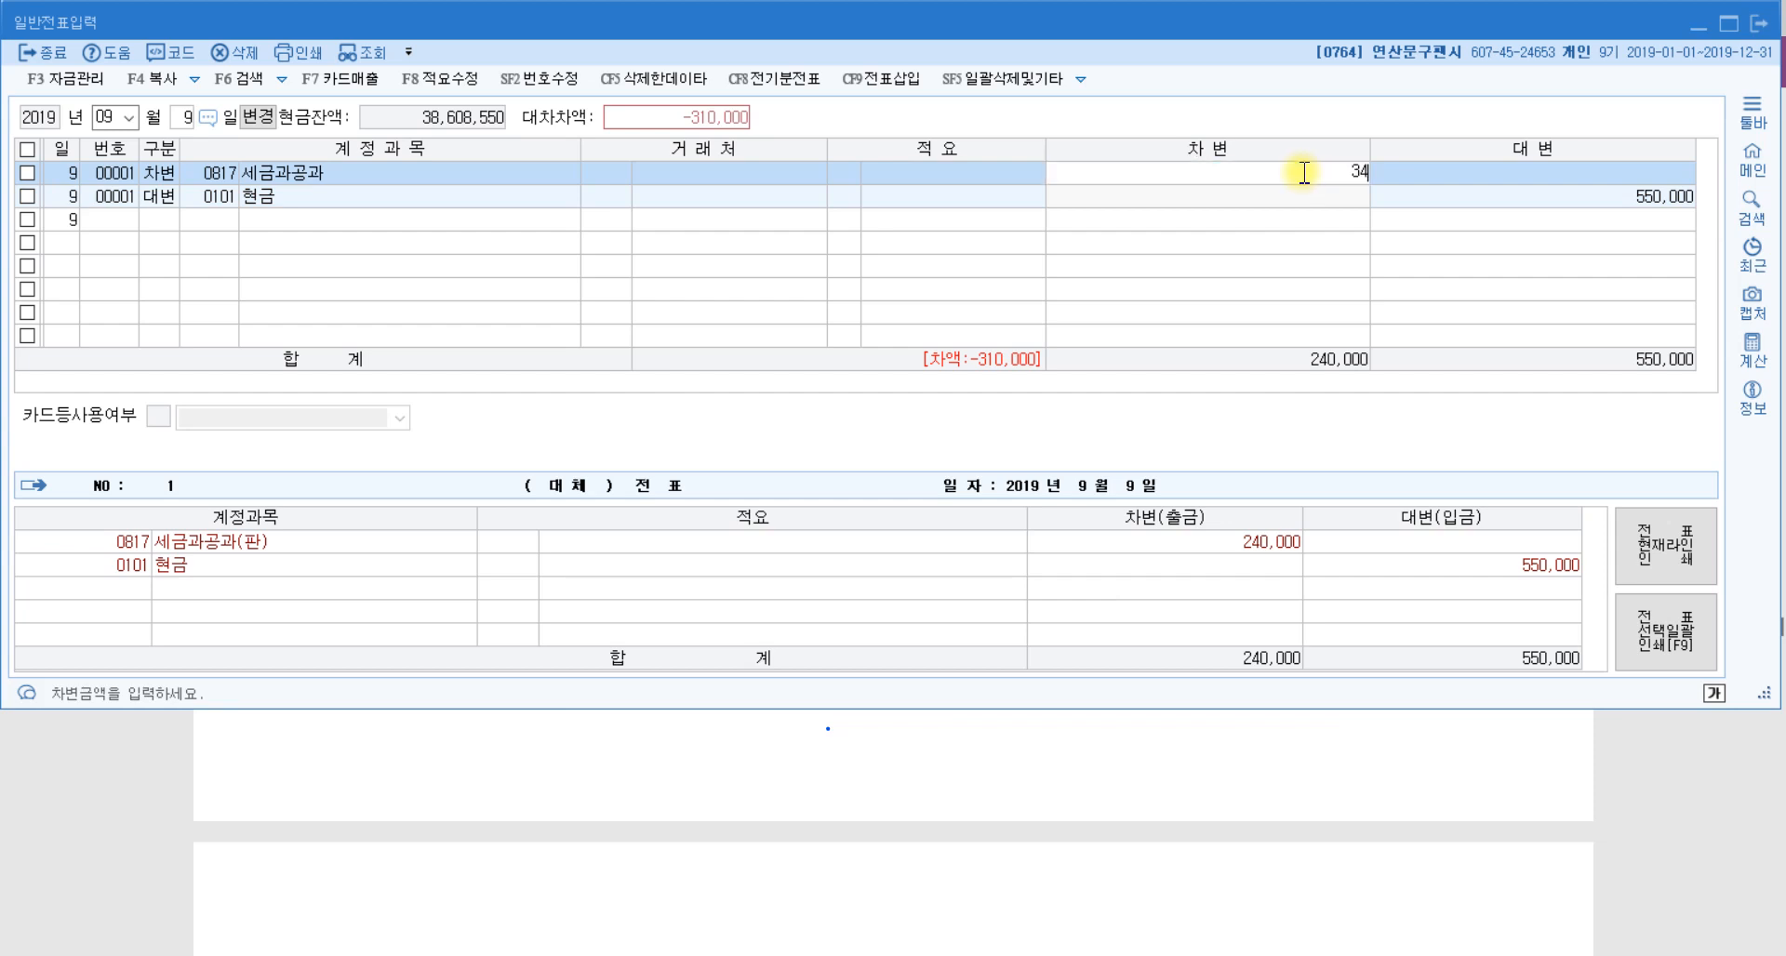
pyautogui.press('Return')
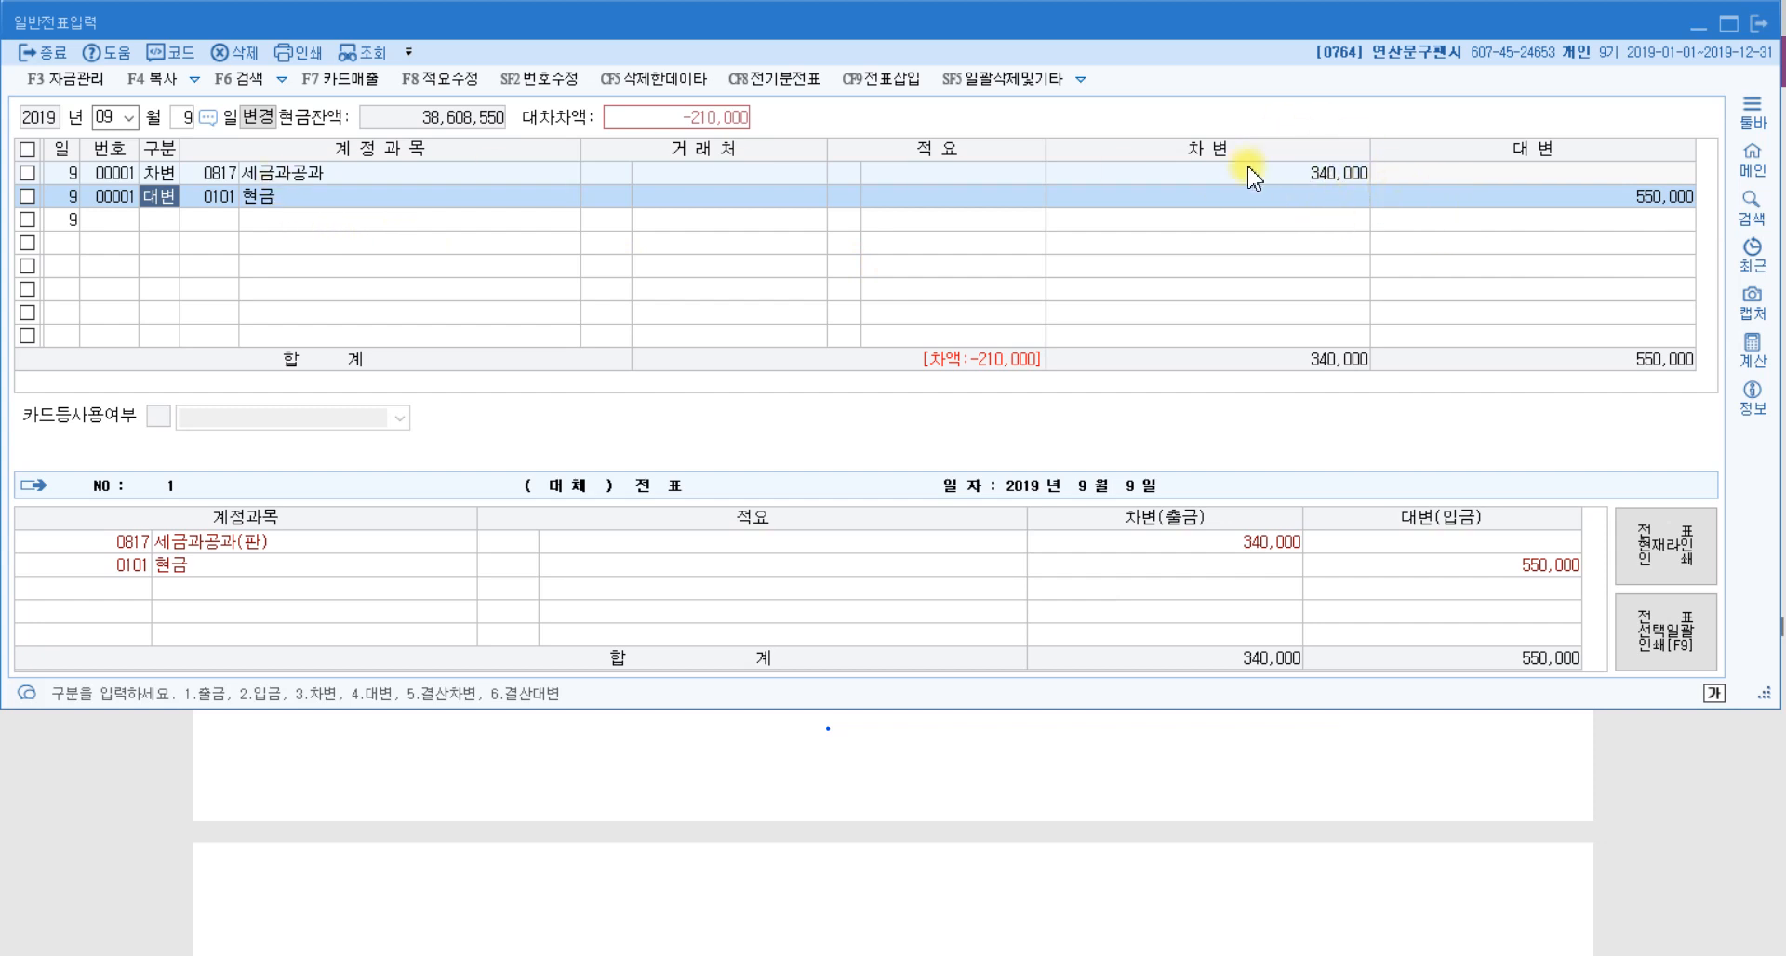
# Consult item [2] in the exam PDF and add a 차변 line for 0338 인출금 with 210,000 to the September 9 voucher.
pyautogui.click(1086, 758)
pyautogui.click(1085, 751)
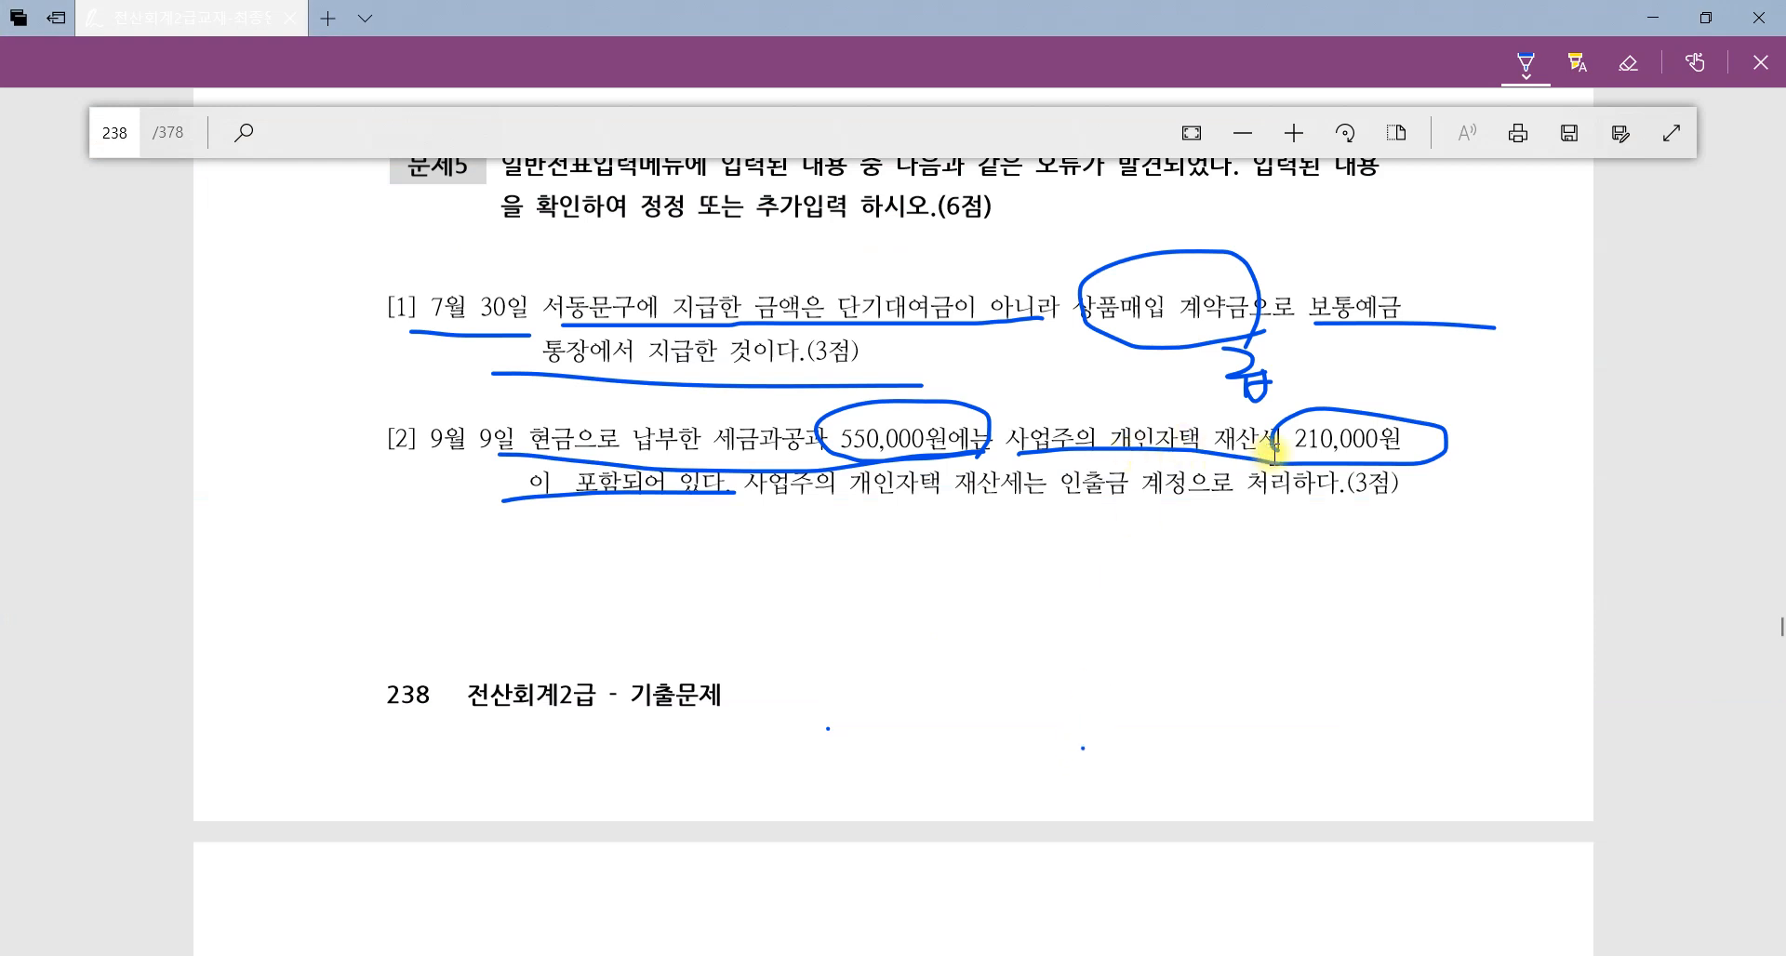
pyautogui.click(683, 954)
pyautogui.click(157, 222)
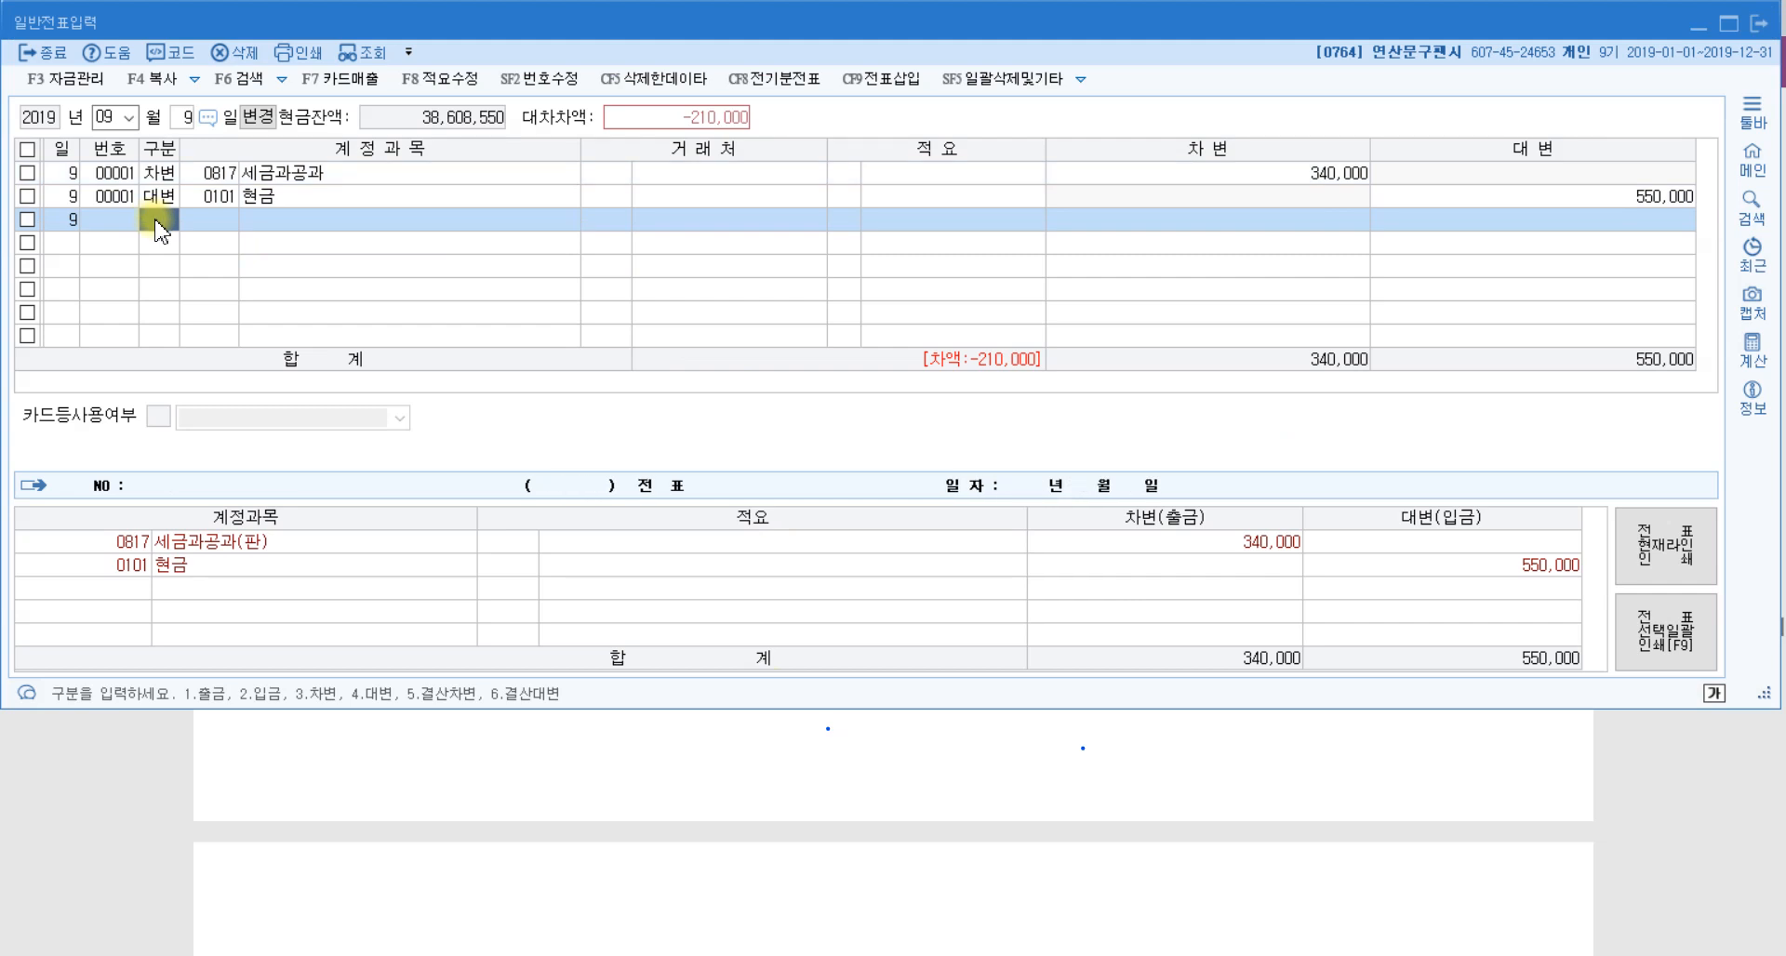
pyautogui.press('3')
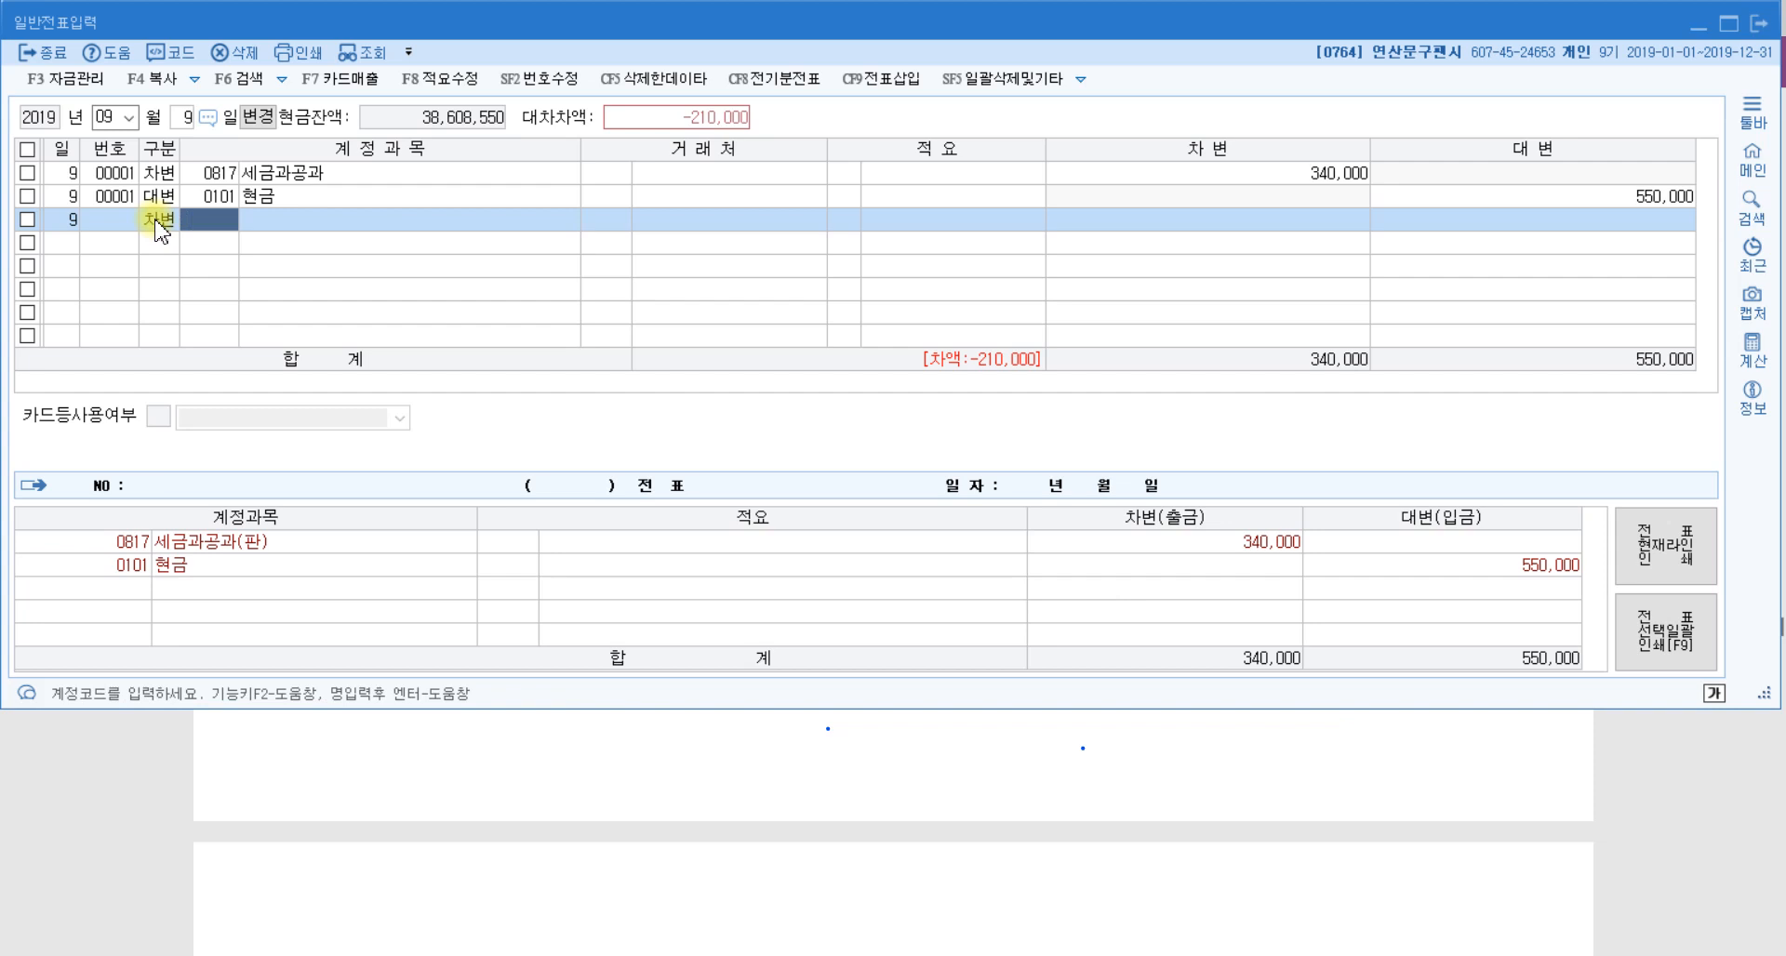
pyautogui.write('인출금')
pyautogui.press('Return')
pyautogui.press('Return')
pyautogui.press('Return')
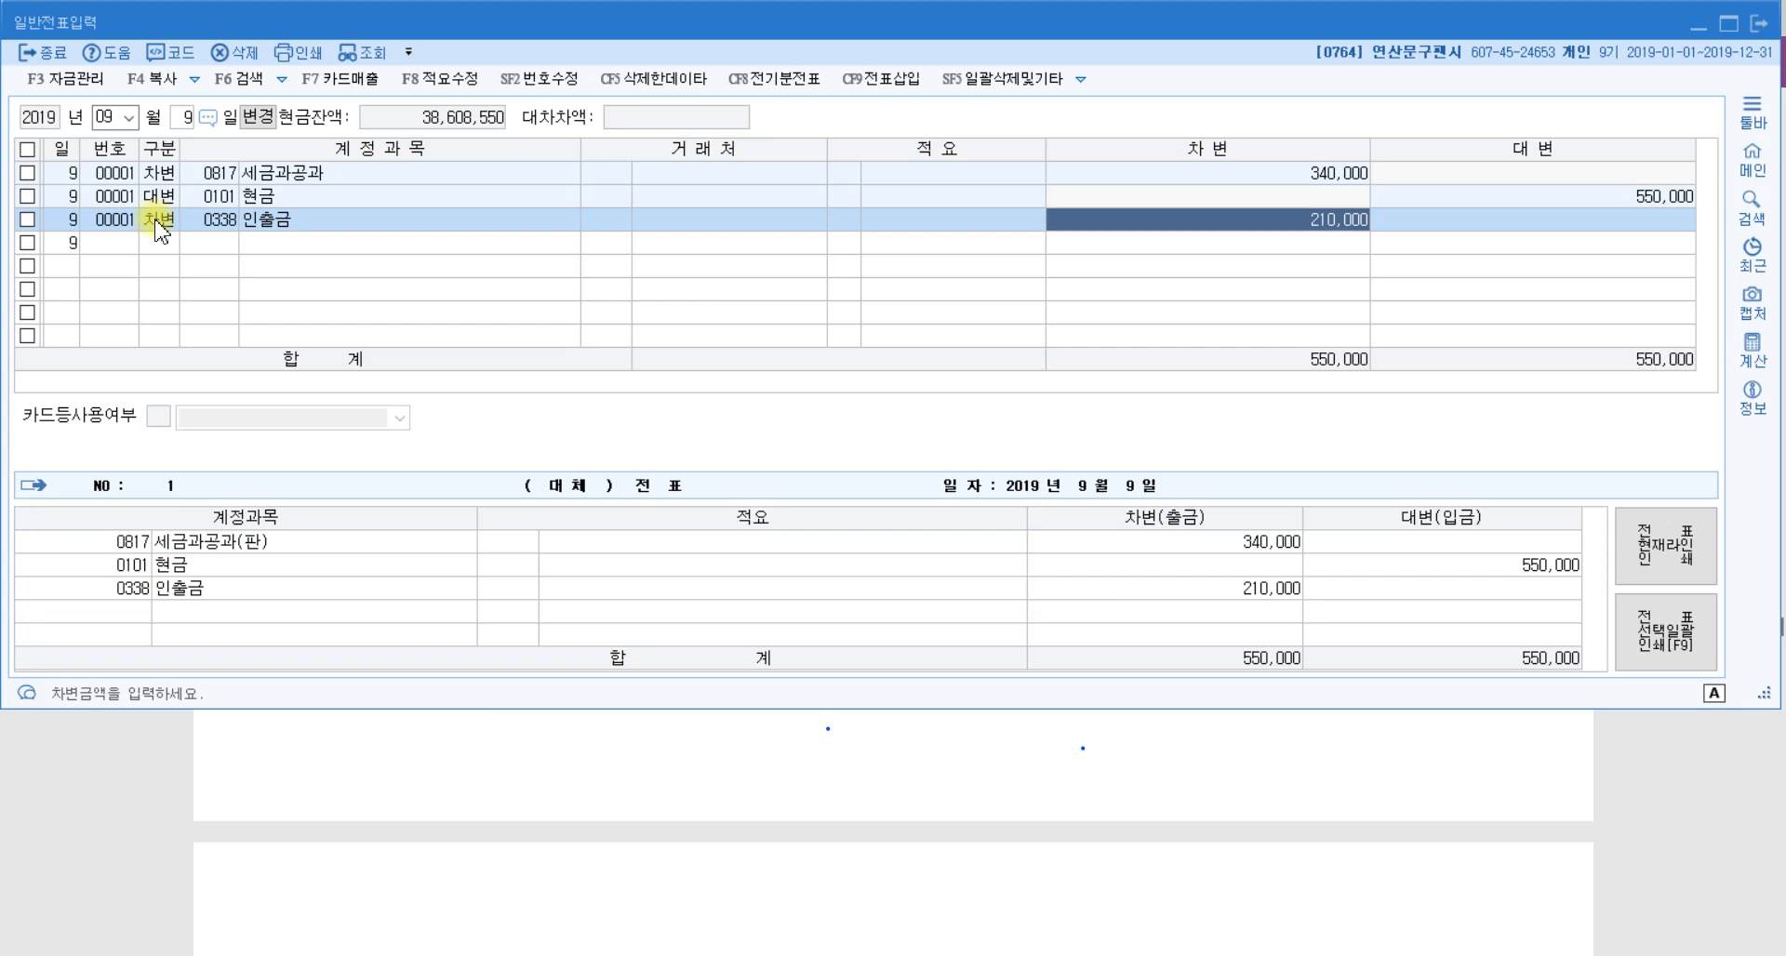
# Switch from the September 9 voucher to the exam PDF and move on to the closing items of 문제6.
pyautogui.click(281, 226)
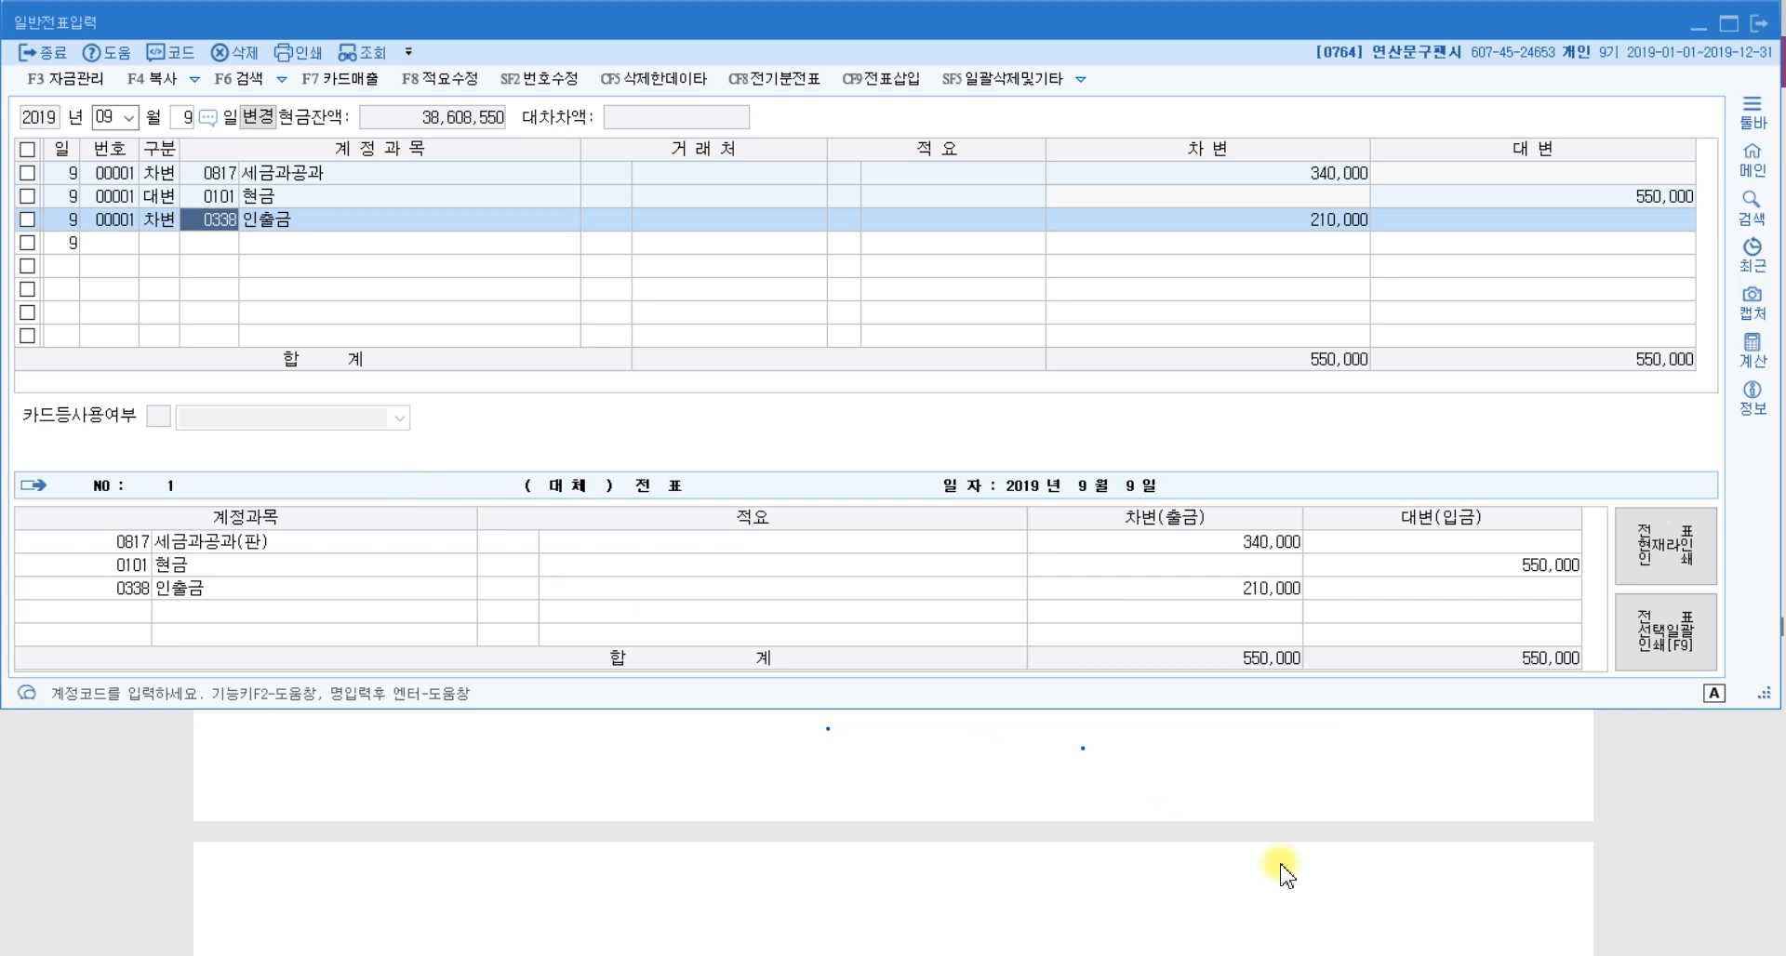
pyautogui.click(1534, 864)
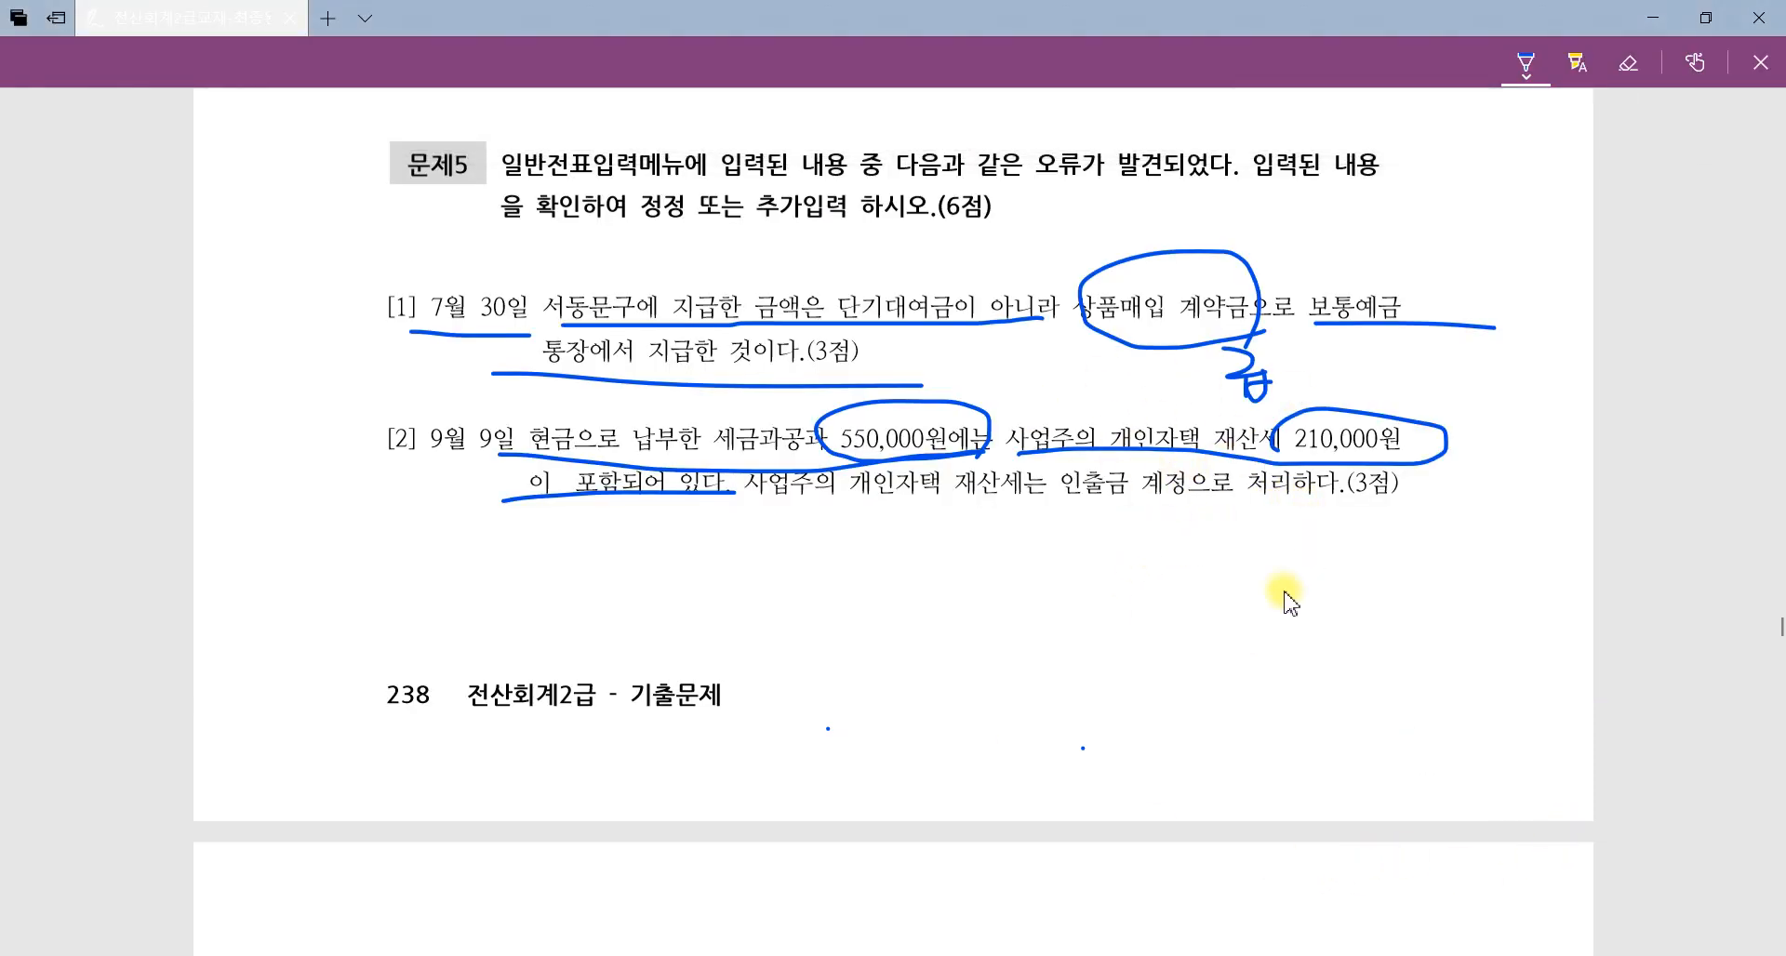
pyautogui.scroll(-6, 1267, 640)
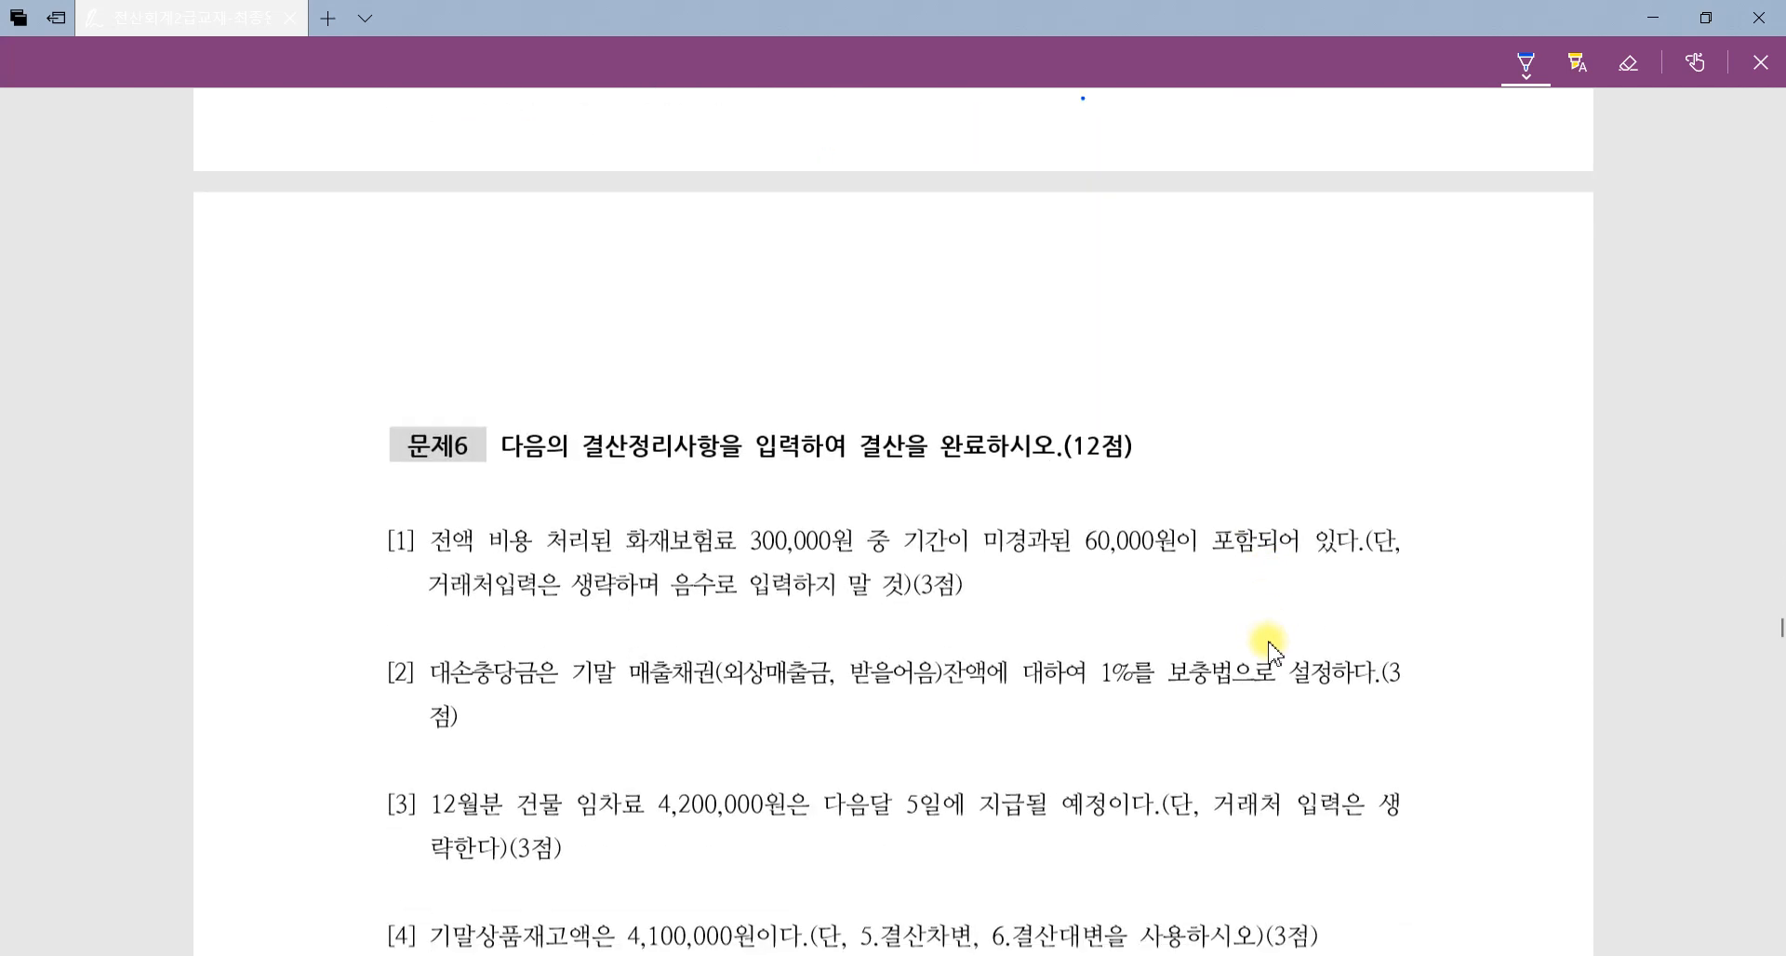
pyautogui.scroll(7, 1268, 649)
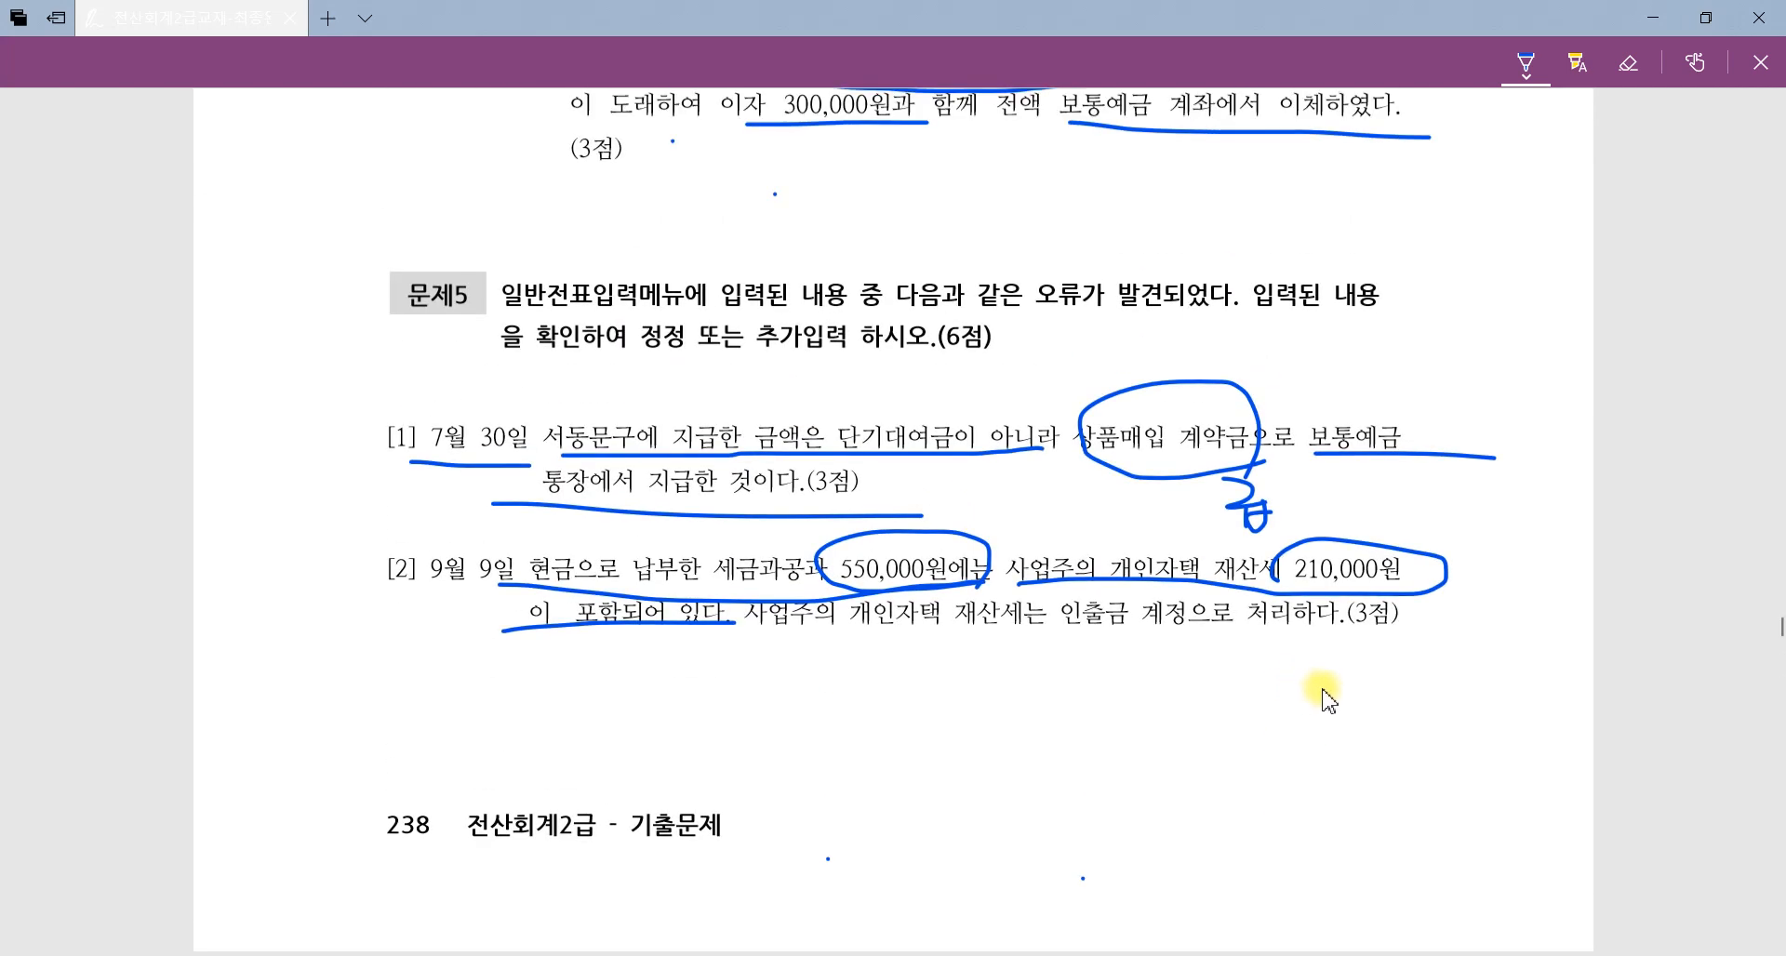
pyautogui.scroll(-10, 1324, 698)
pyautogui.scroll(1, 1300, 730)
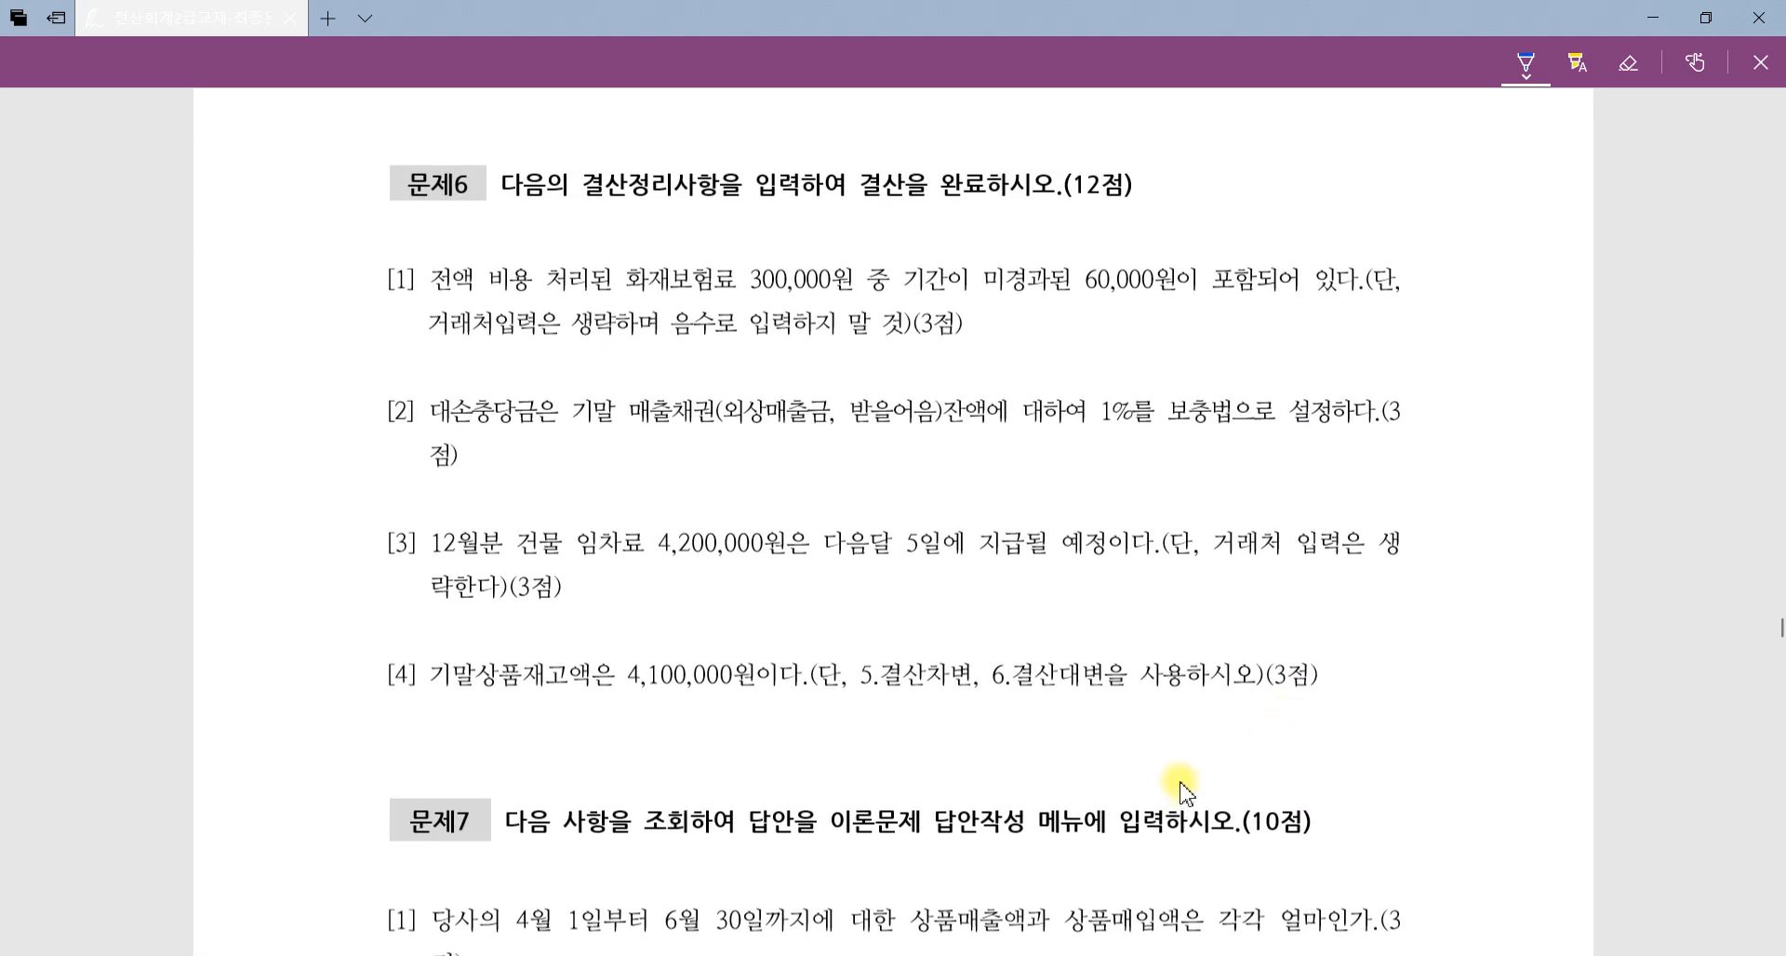
# Review the 결산 picture's notes on 수동분개 and 자동분개 in Paint, and return to 문제6 in the exam PDF.
pyautogui.hotkey('alt', 'Tab')
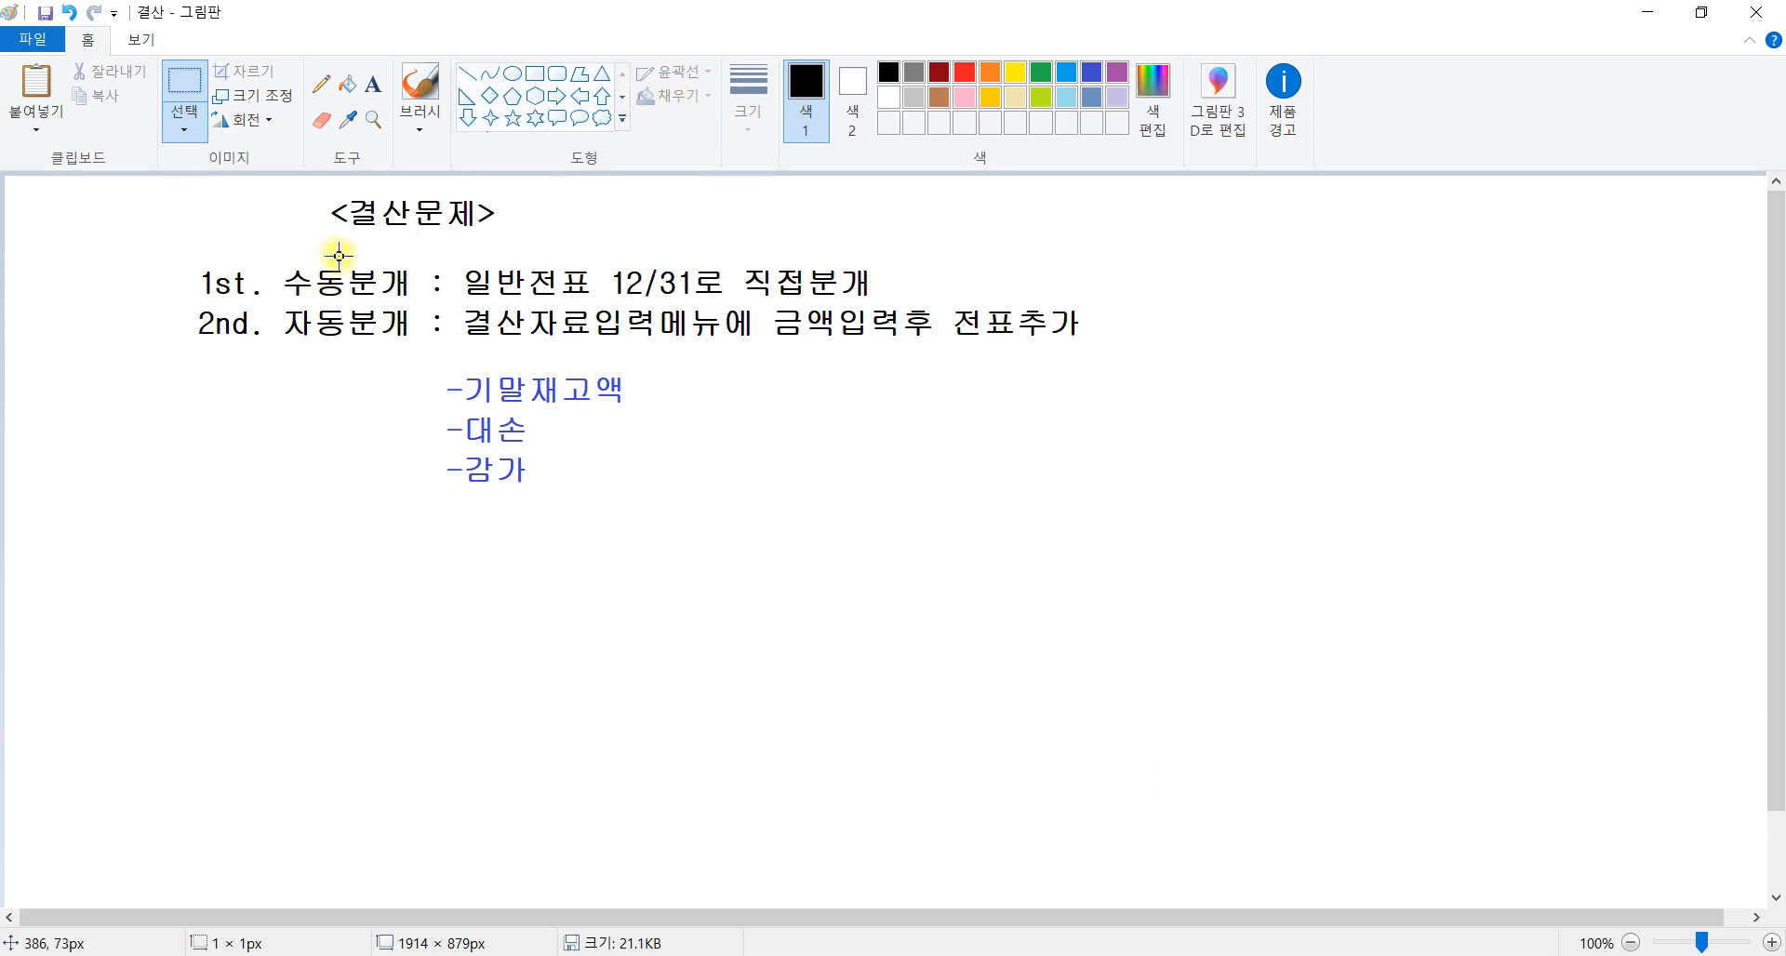
pyautogui.click(343, 285)
pyautogui.click(344, 324)
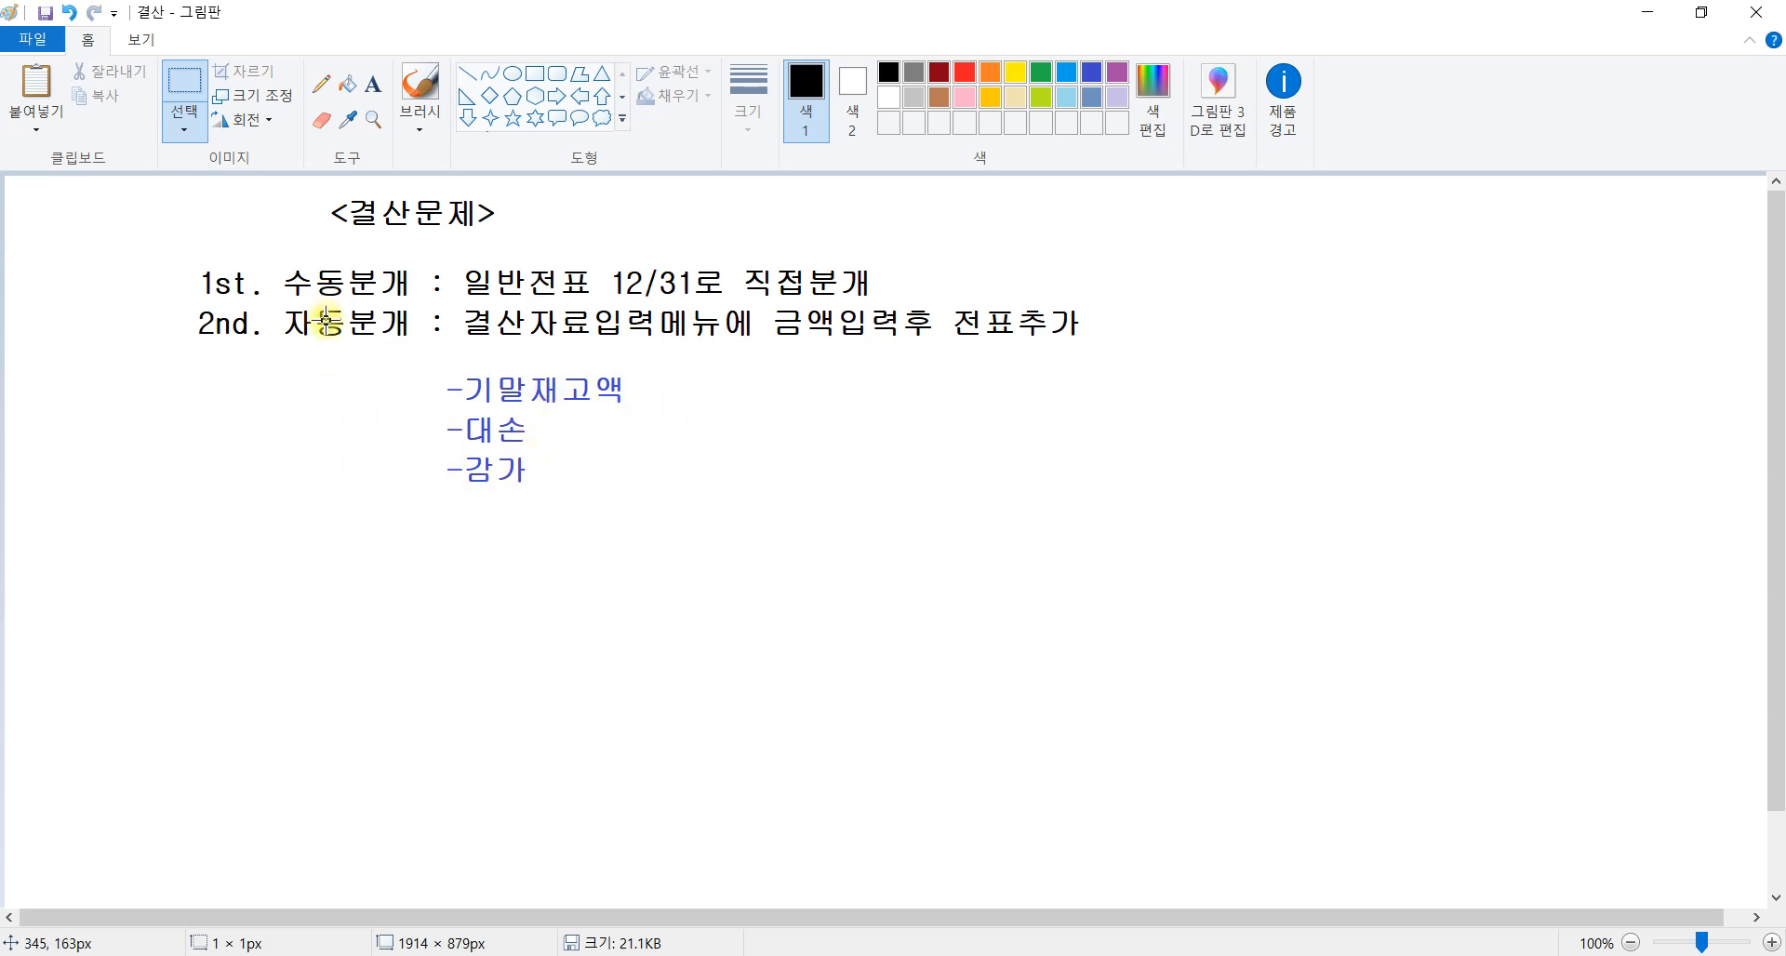
pyautogui.click(428, 955)
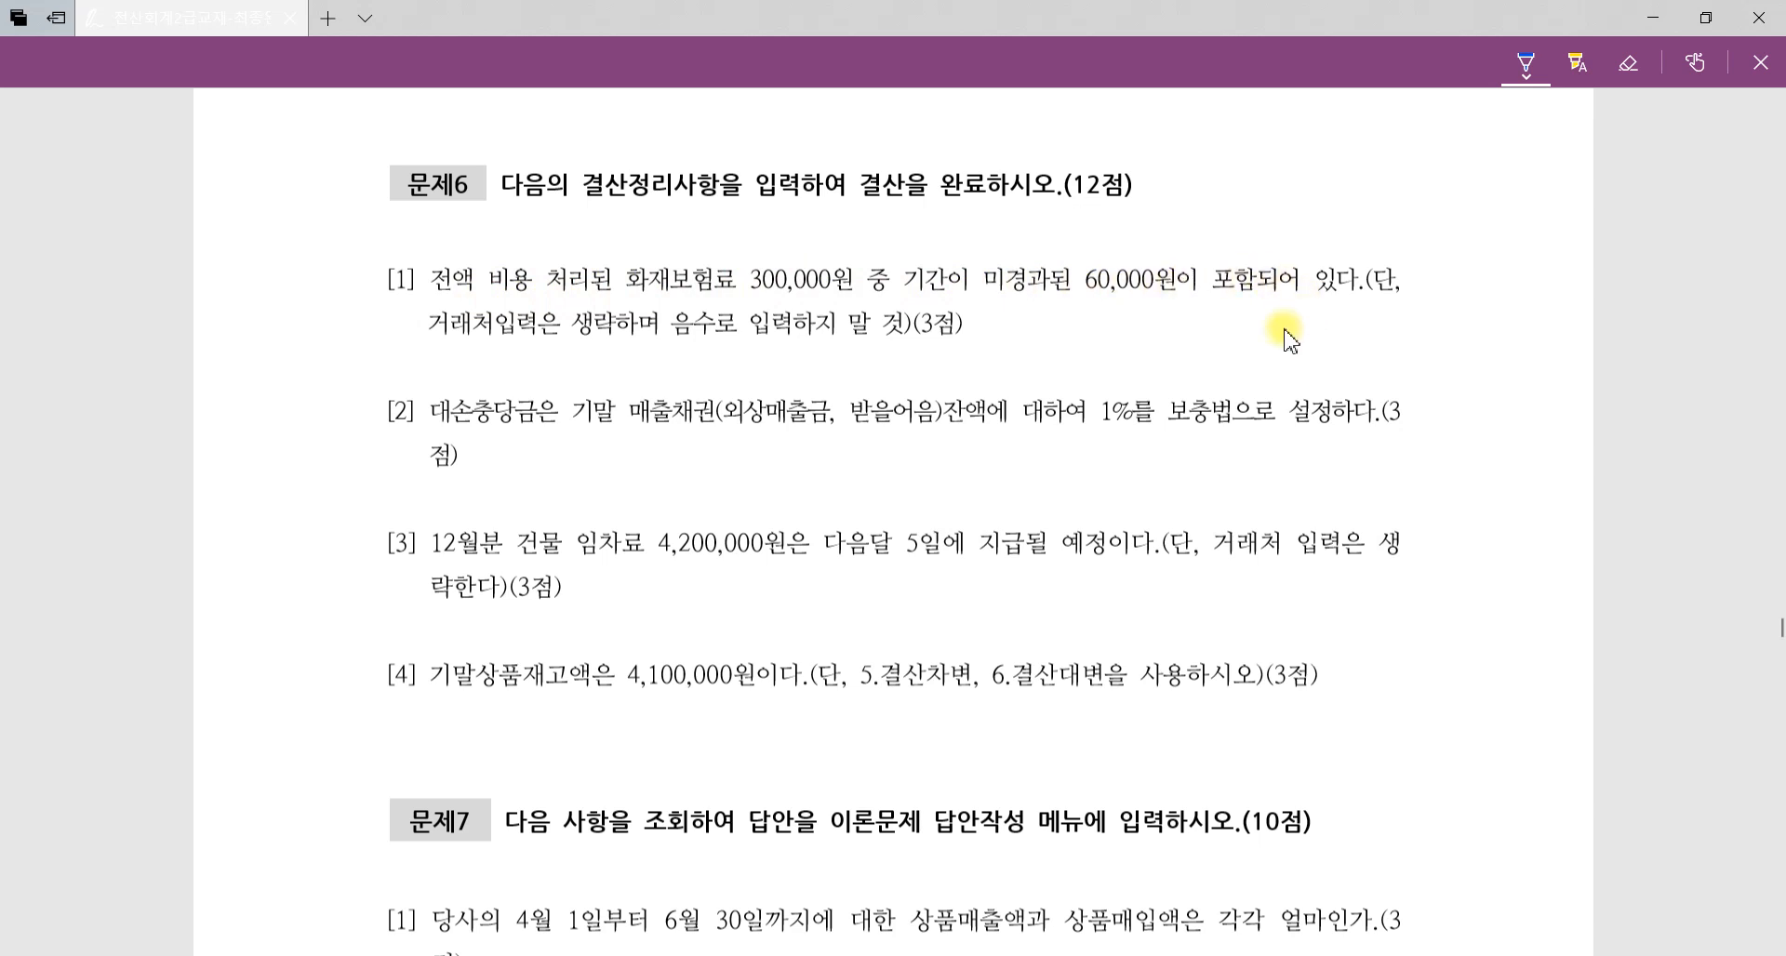
# Handwrite 수 below item [1] of 문제6, and circle 대손 in item [2] with 자 written below it.
pyautogui.moveTo(1176, 306)
pyautogui.mouseDown()
pyautogui.moveTo(1165, 332)
pyautogui.moveTo(1253, 335)
pyautogui.mouseUp()
pyautogui.moveTo(1198, 338); pyautogui.dragTo(1198, 358)
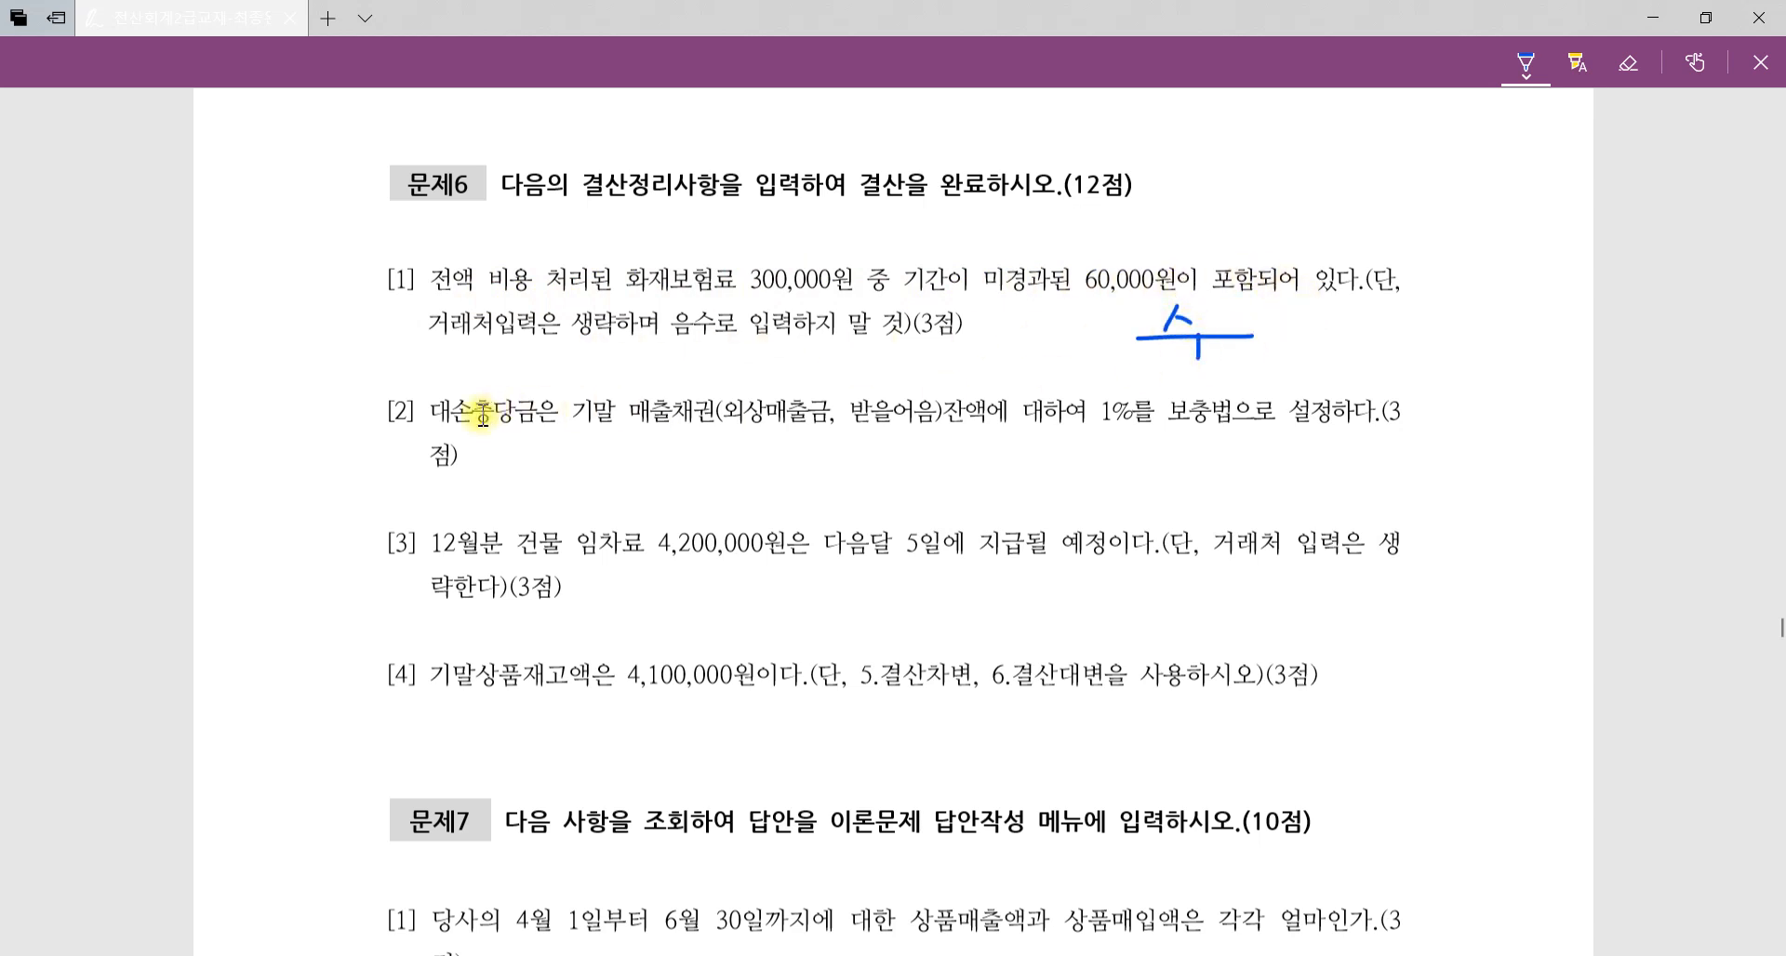
pyautogui.moveTo(470, 429)
pyautogui.mouseDown()
pyautogui.moveTo(442, 388)
pyautogui.moveTo(476, 432)
pyautogui.moveTo(560, 455)
pyautogui.moveTo(580, 493)
pyautogui.moveTo(619, 504)
pyautogui.moveTo(687, 473)
pyautogui.mouseUp()
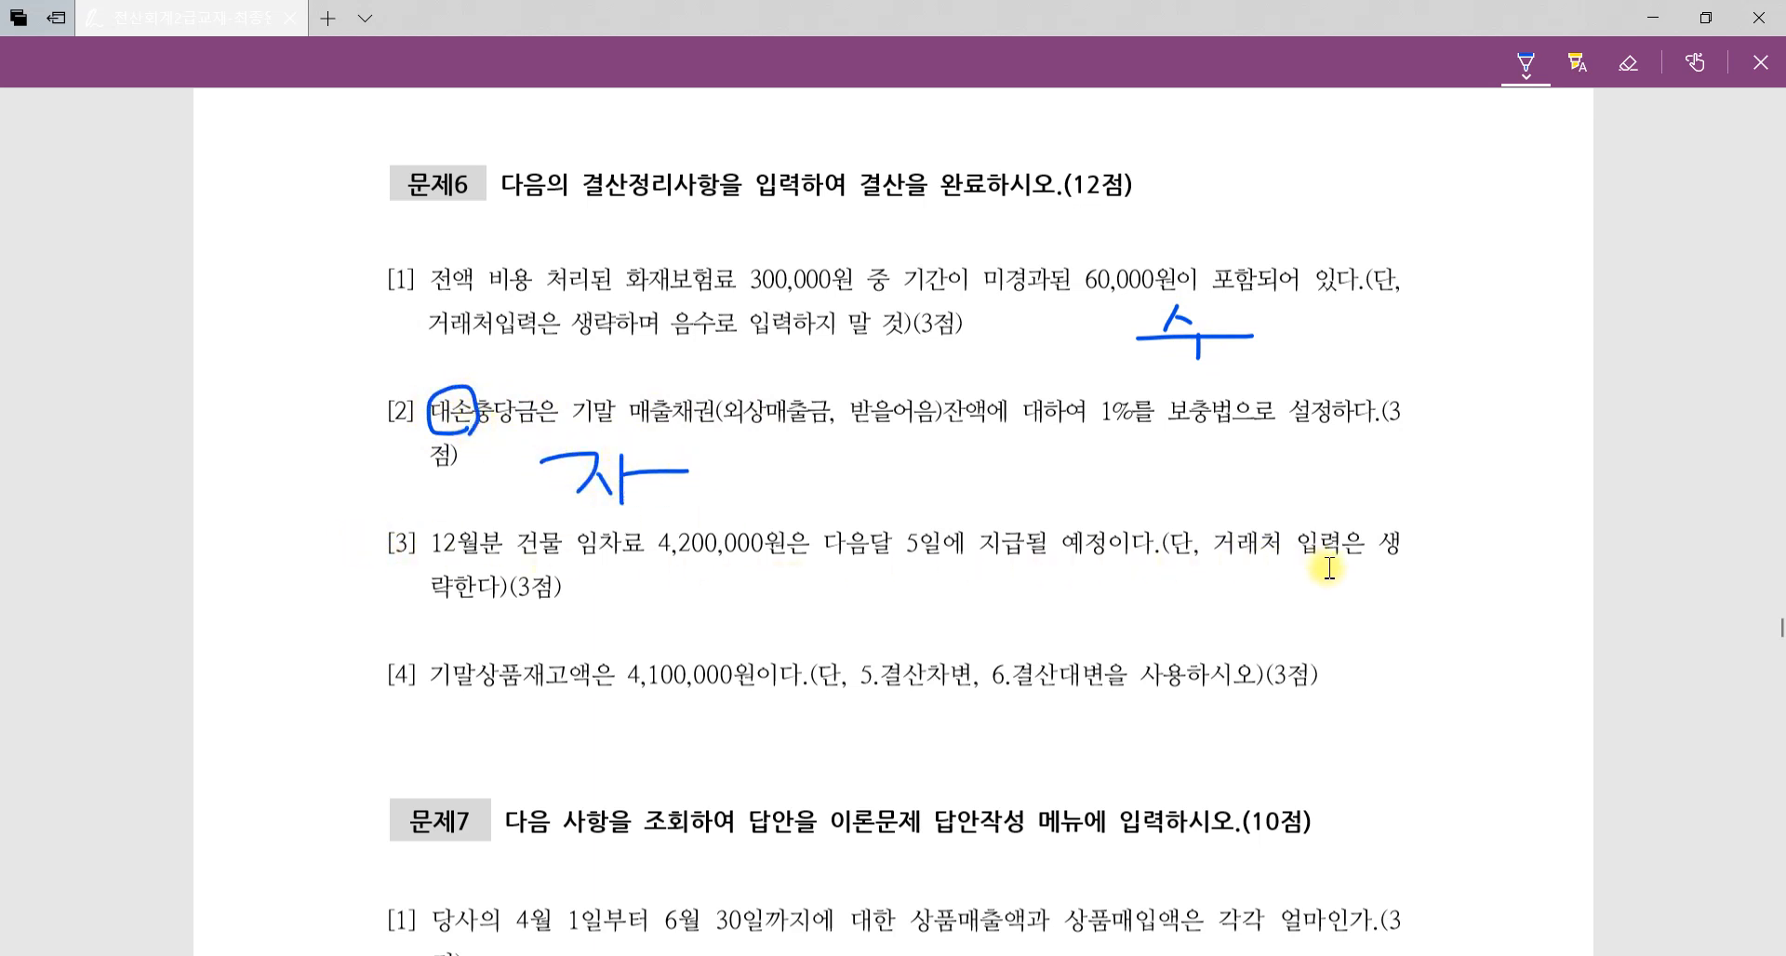
# Label item [3] 수 and item [4] 자 in pen, circling 기말 and 재고, and check-mark items [1] and [3].
pyautogui.moveTo(696, 564)
pyautogui.mouseDown()
pyautogui.moveTo(669, 595)
pyautogui.moveTo(720, 587)
pyautogui.mouseUp()
pyautogui.moveTo(614, 610)
pyautogui.mouseDown()
pyautogui.moveTo(764, 609)
pyautogui.moveTo(717, 630)
pyautogui.mouseUp()
pyautogui.moveTo(418, 695)
pyautogui.mouseDown()
pyautogui.moveTo(462, 693)
pyautogui.moveTo(423, 653)
pyautogui.moveTo(475, 692)
pyautogui.moveTo(576, 684)
pyautogui.moveTo(531, 672)
pyautogui.moveTo(588, 700)
pyautogui.mouseUp()
pyautogui.moveTo(765, 709)
pyautogui.mouseDown()
pyautogui.moveTo(786, 707)
pyautogui.moveTo(774, 768)
pyautogui.moveTo(835, 770)
pyautogui.mouseUp()
pyautogui.moveTo(846, 704)
pyautogui.mouseDown()
pyautogui.moveTo(858, 772)
pyautogui.moveTo(944, 730)
pyautogui.mouseUp()
pyautogui.moveTo(372, 251)
pyautogui.mouseDown()
pyautogui.moveTo(398, 285)
pyautogui.moveTo(433, 250)
pyautogui.mouseUp()
pyautogui.moveTo(375, 513)
pyautogui.mouseDown()
pyautogui.moveTo(387, 536)
pyautogui.moveTo(444, 514)
pyautogui.mouseUp()
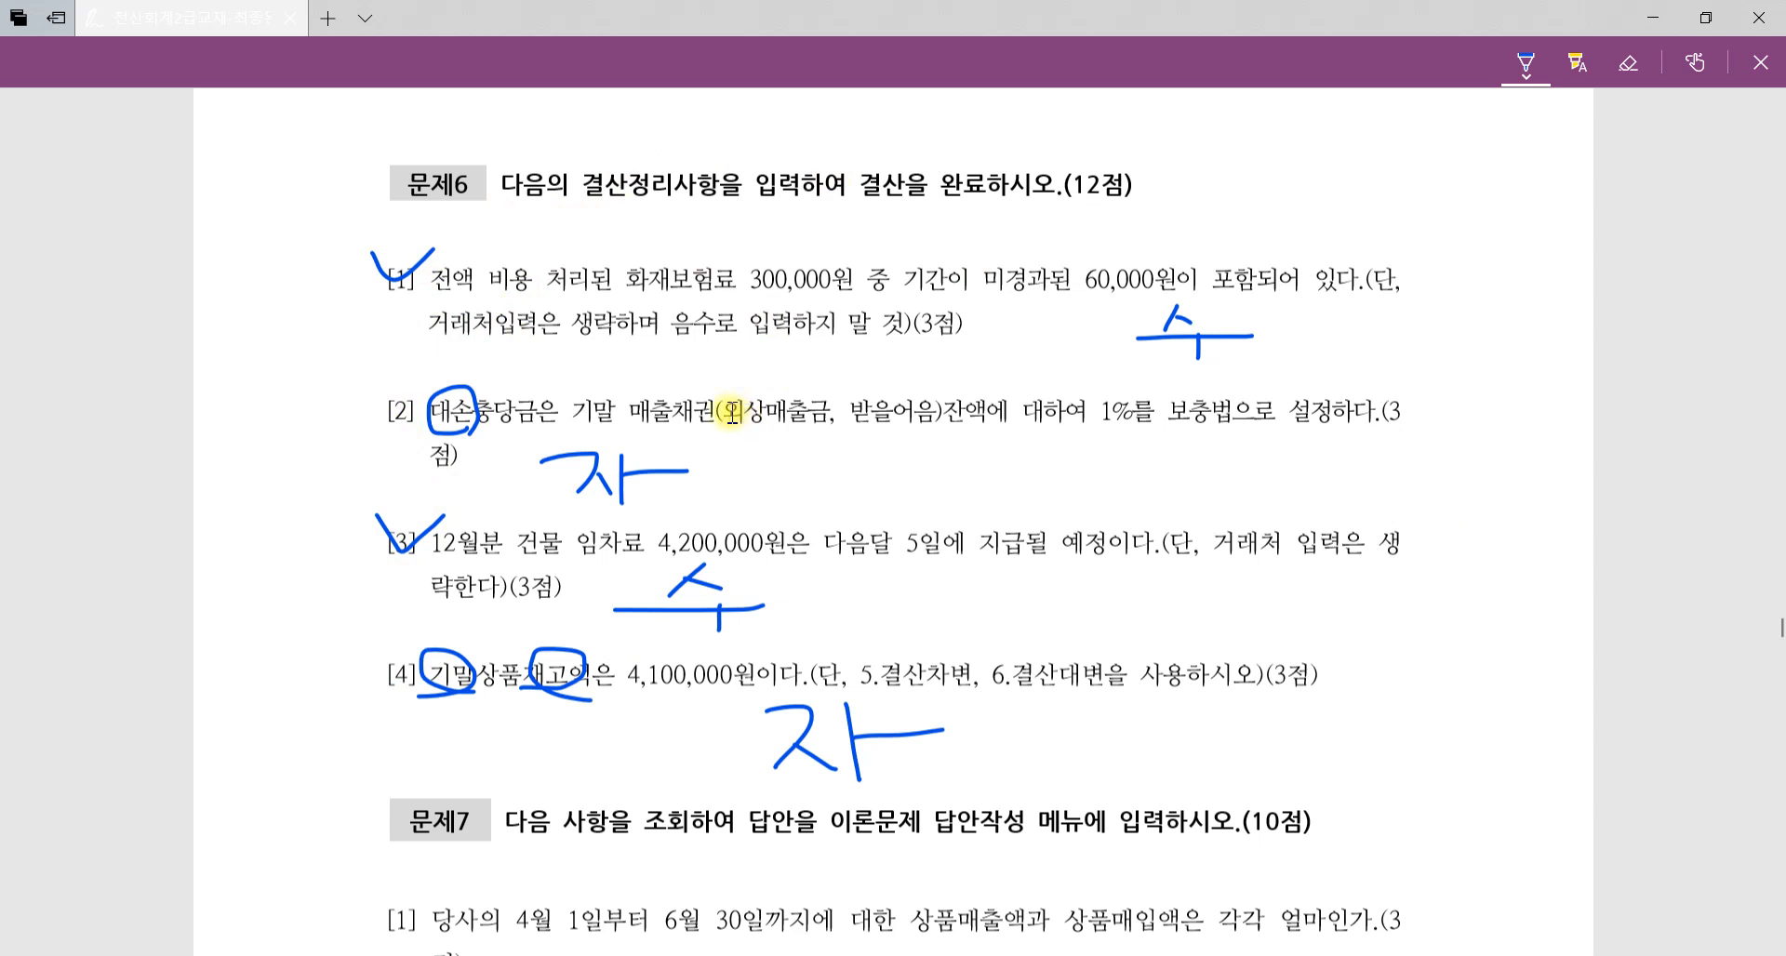
# Underline the phrase 전액 비용 처리된 화재보험료 300,000원 중 in item [1] and circle 미경과된.
pyautogui.moveTo(437, 299); pyautogui.dragTo(886, 301)
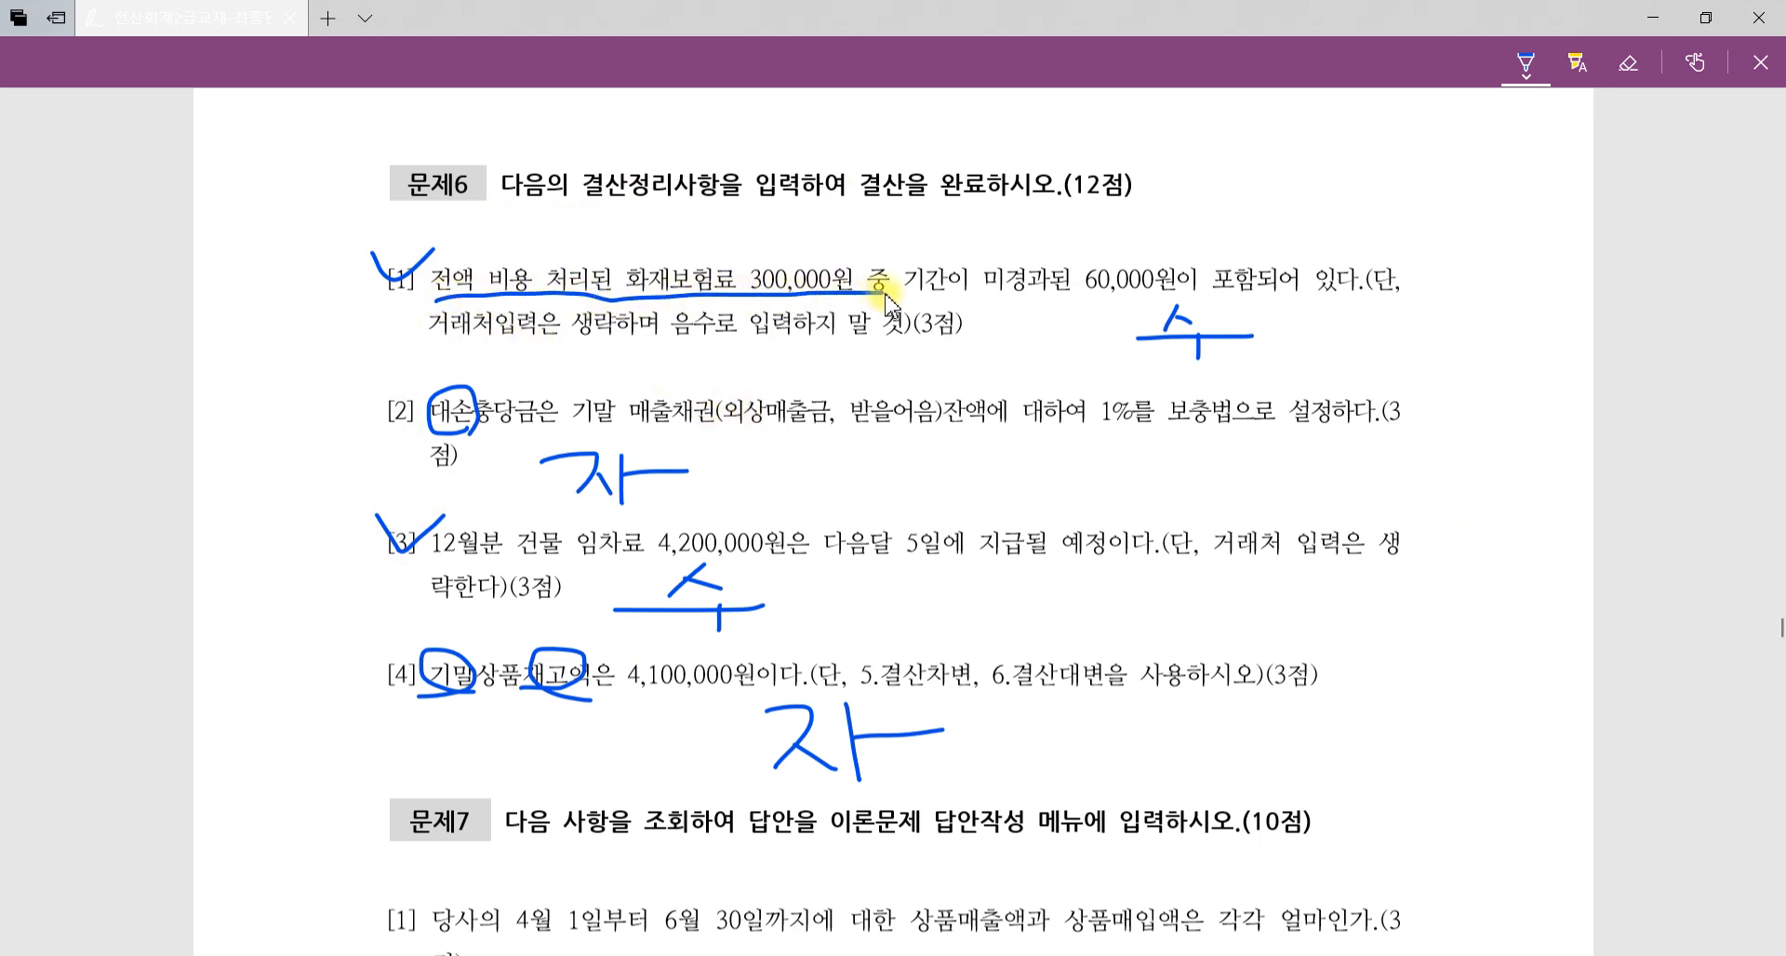
pyautogui.moveTo(1060, 296)
pyautogui.mouseDown()
pyautogui.moveTo(985, 301)
pyautogui.moveTo(1079, 253)
pyautogui.moveTo(1056, 312)
pyautogui.mouseUp()
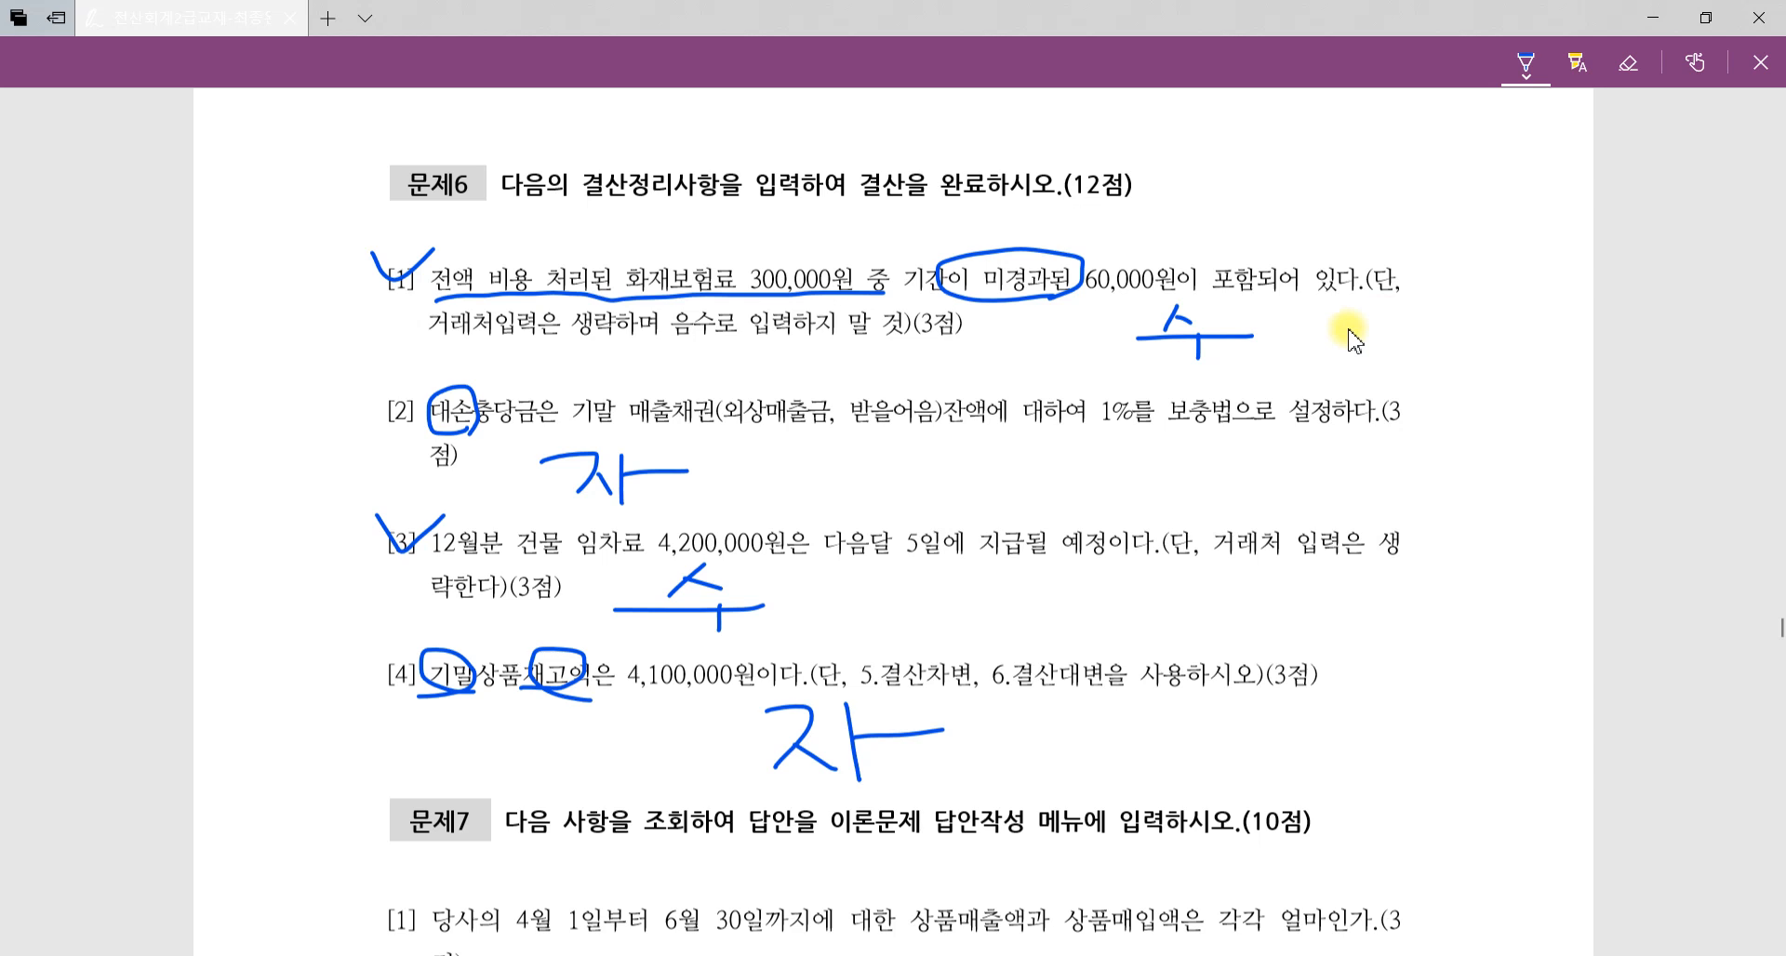
# Erase all pen marks from item [1] of 문제6 in the exam PDF.
pyautogui.click(1572, 67)
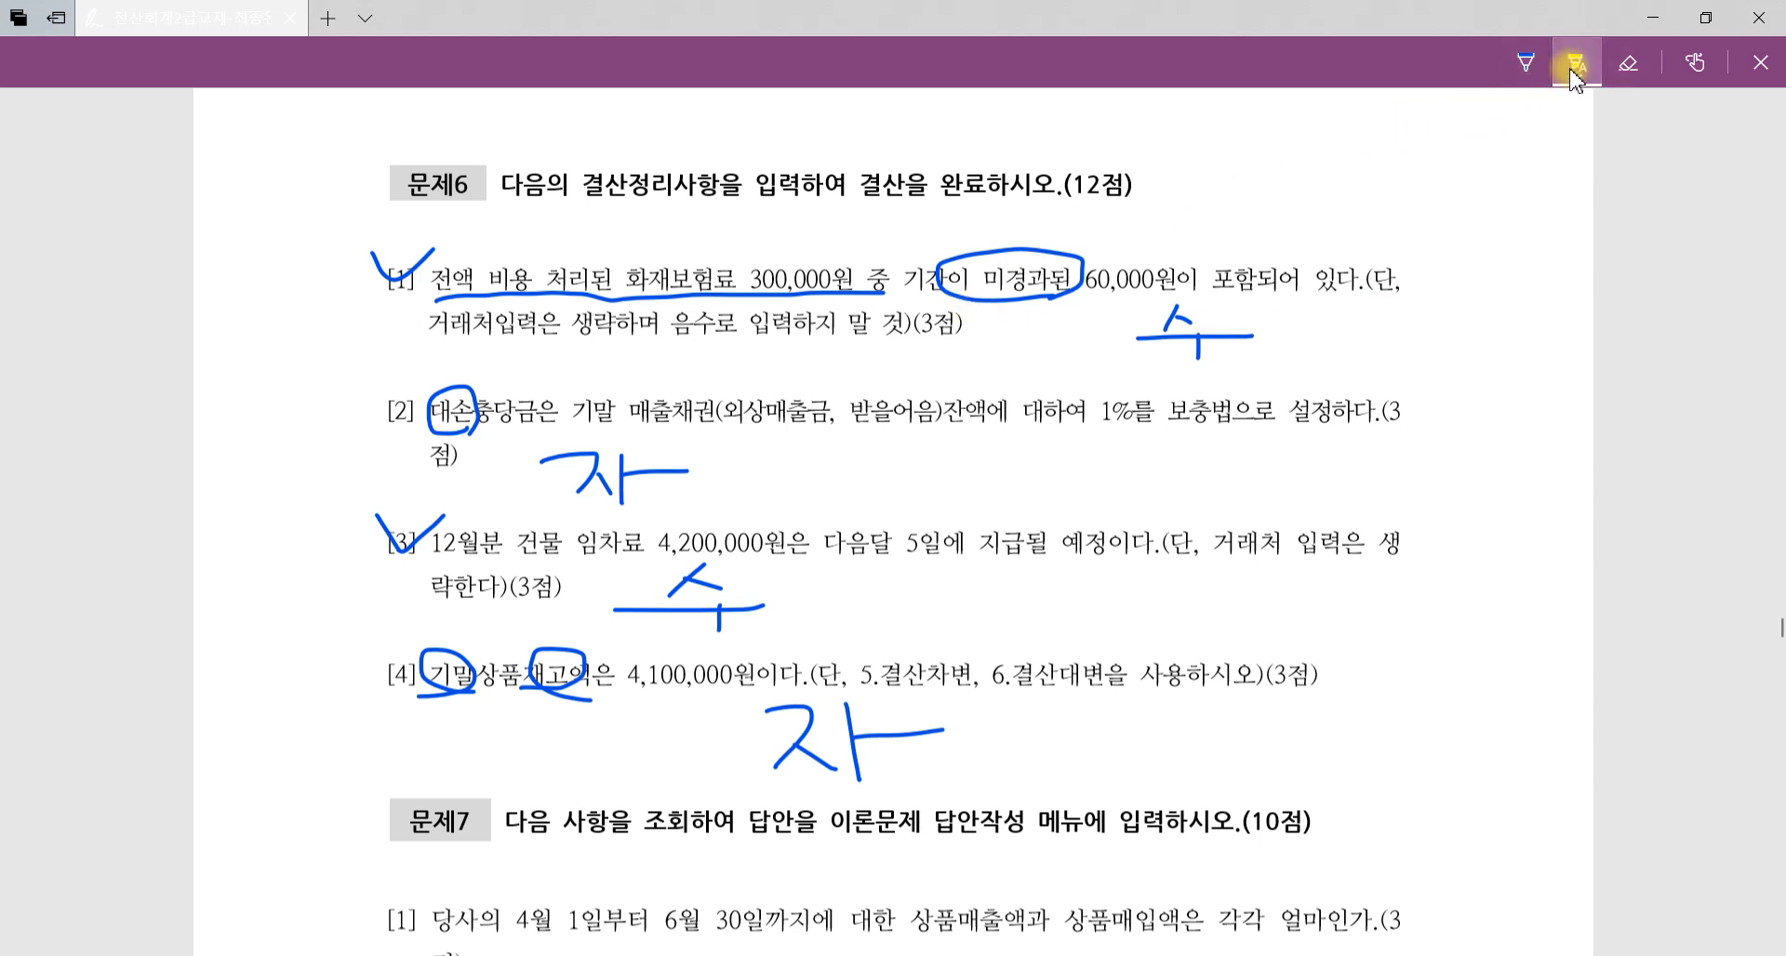
pyautogui.click(1627, 67)
pyautogui.moveTo(1048, 335); pyautogui.dragTo(968, 251)
pyautogui.moveTo(777, 302)
pyautogui.mouseDown()
pyautogui.moveTo(561, 357)
pyautogui.moveTo(279, 200)
pyautogui.mouseUp()
pyautogui.moveTo(1237, 377)
pyautogui.mouseDown()
pyautogui.moveTo(1135, 319)
pyautogui.moveTo(1227, 328)
pyautogui.mouseUp()
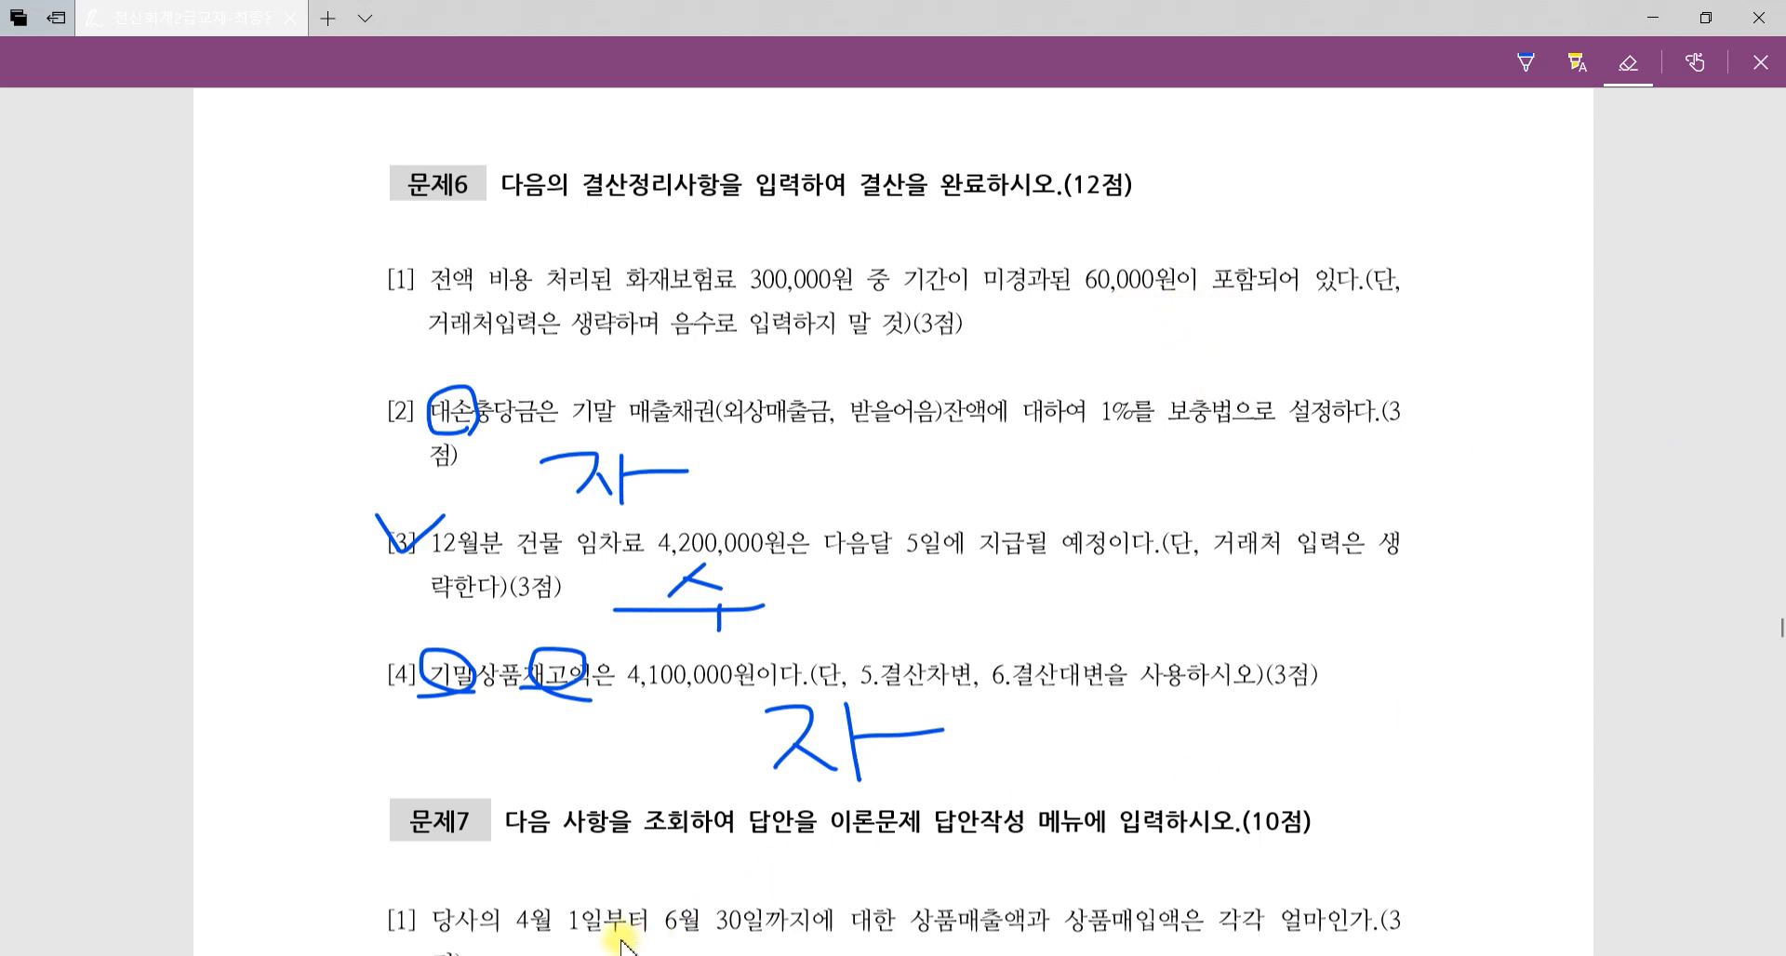
# Switch to the untitled Paint picture, paste the copied capture of the exam page and delete everything below item [1].
pyautogui.moveTo(237, 950)
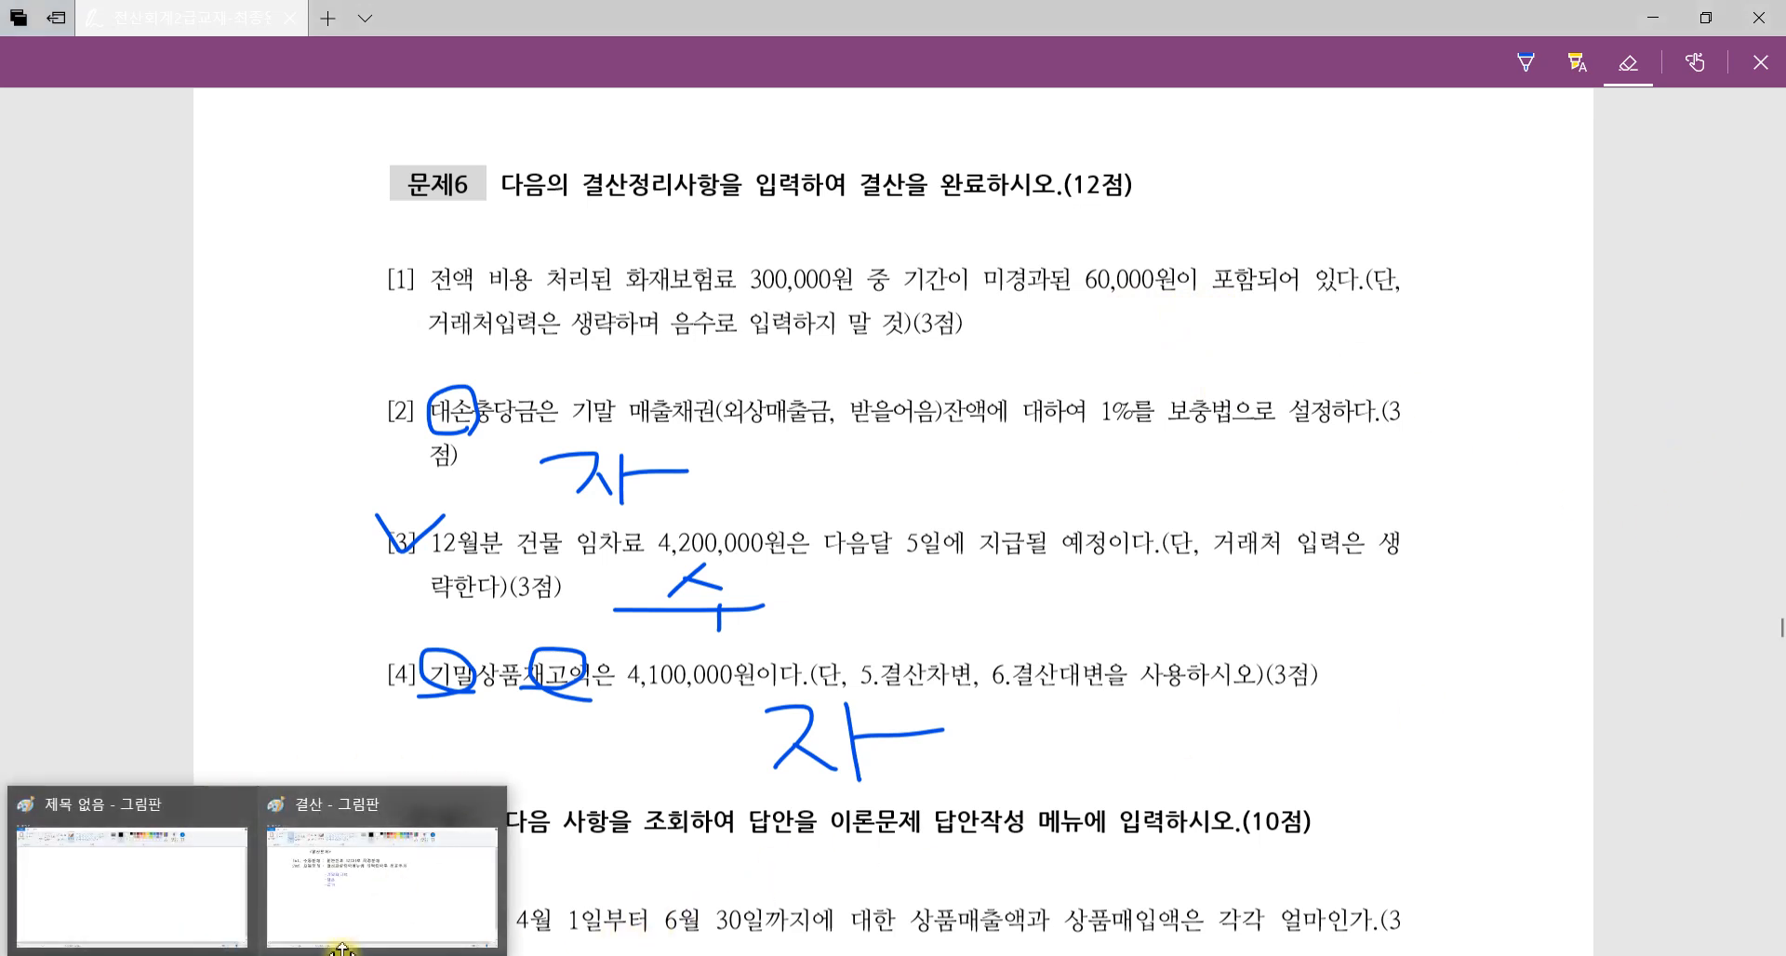
pyautogui.click(186, 921)
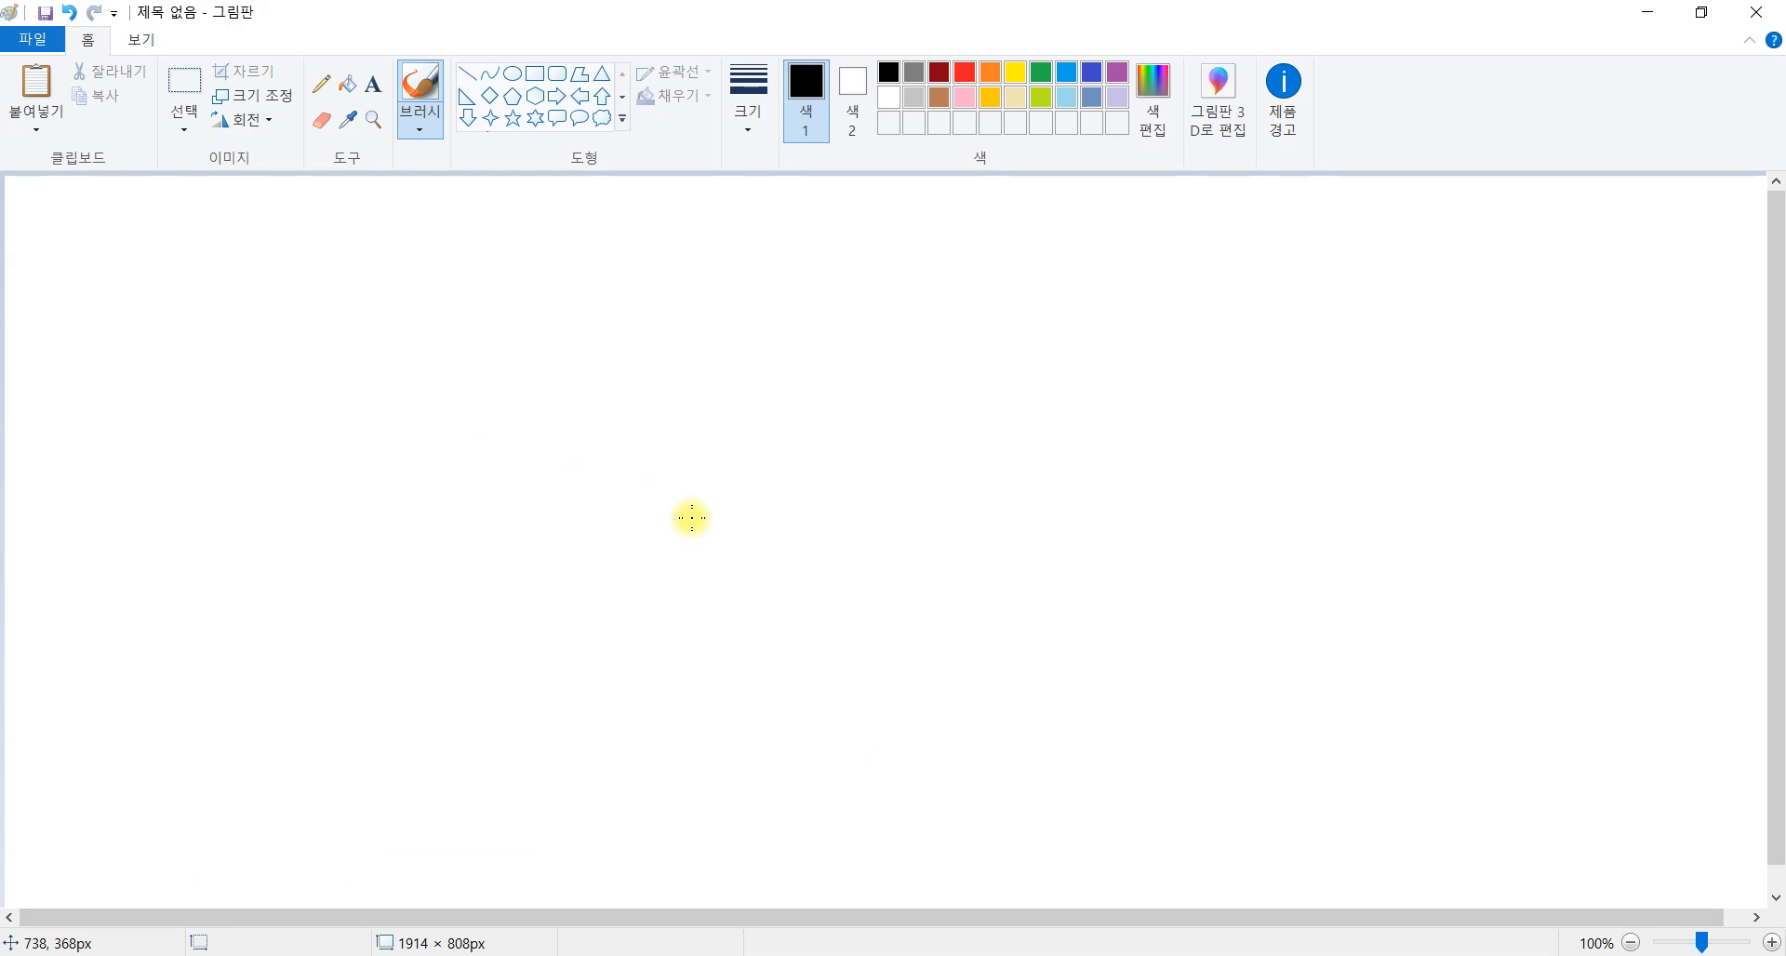
pyautogui.hotkey('ctrl', 'v')
pyautogui.scroll(-5, 744, 465)
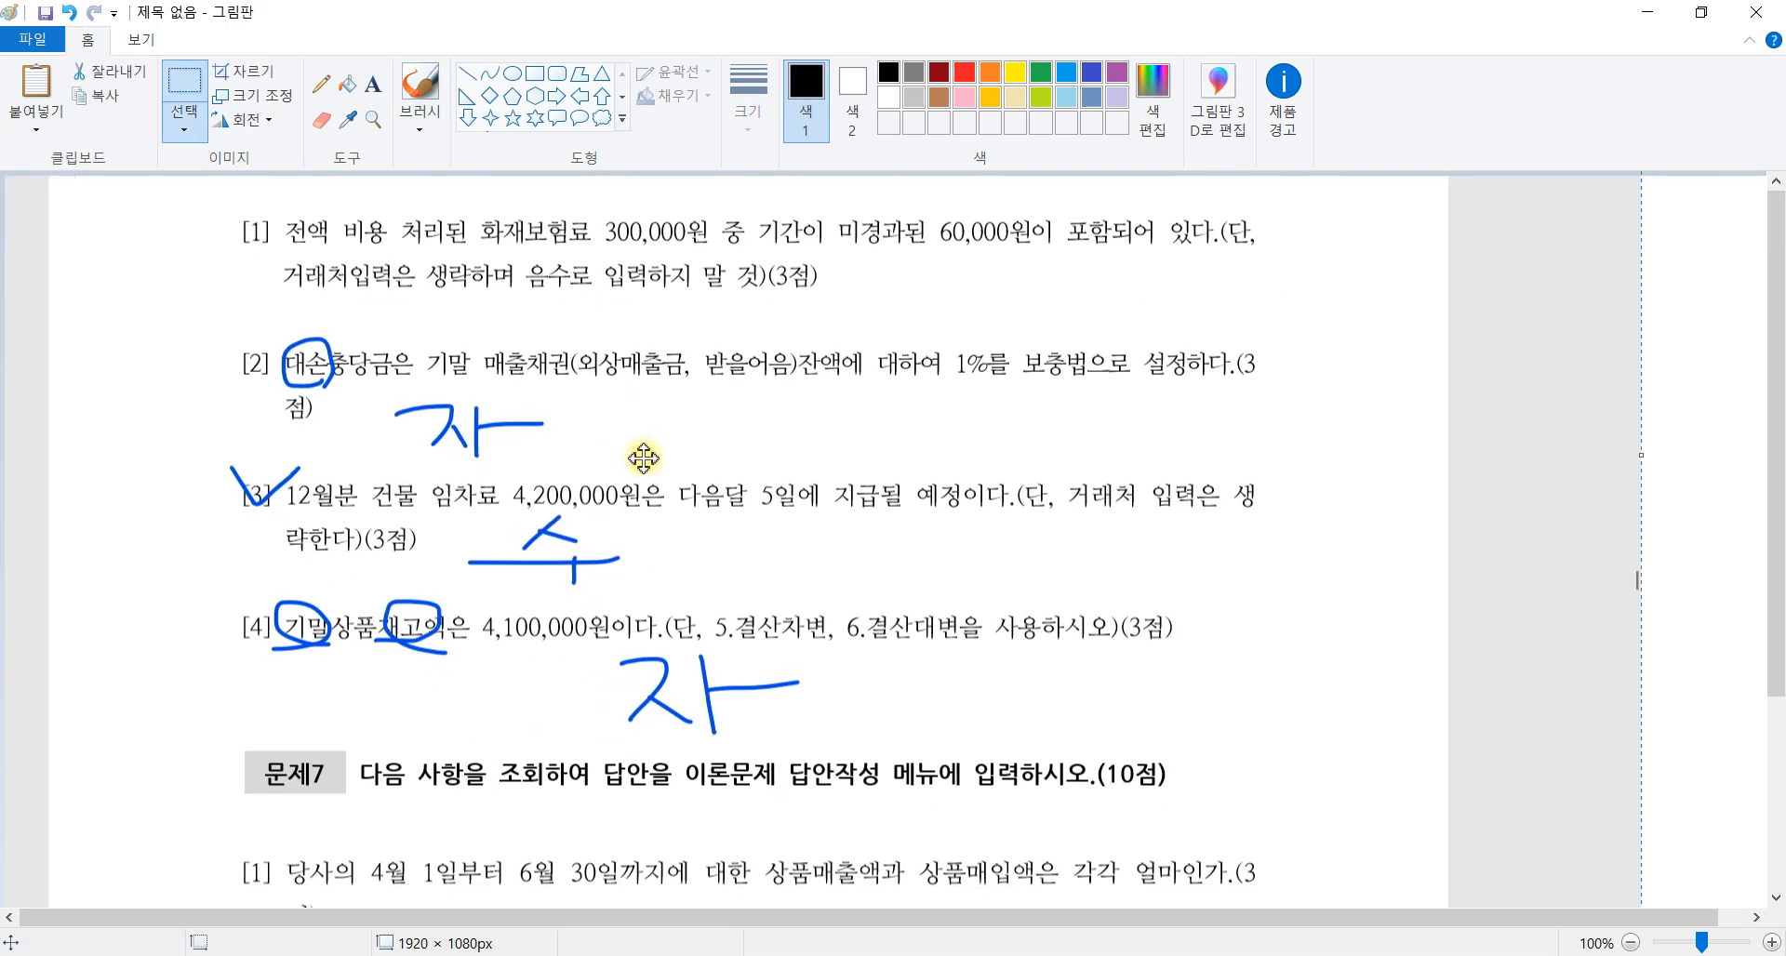
pyautogui.click(3, 315)
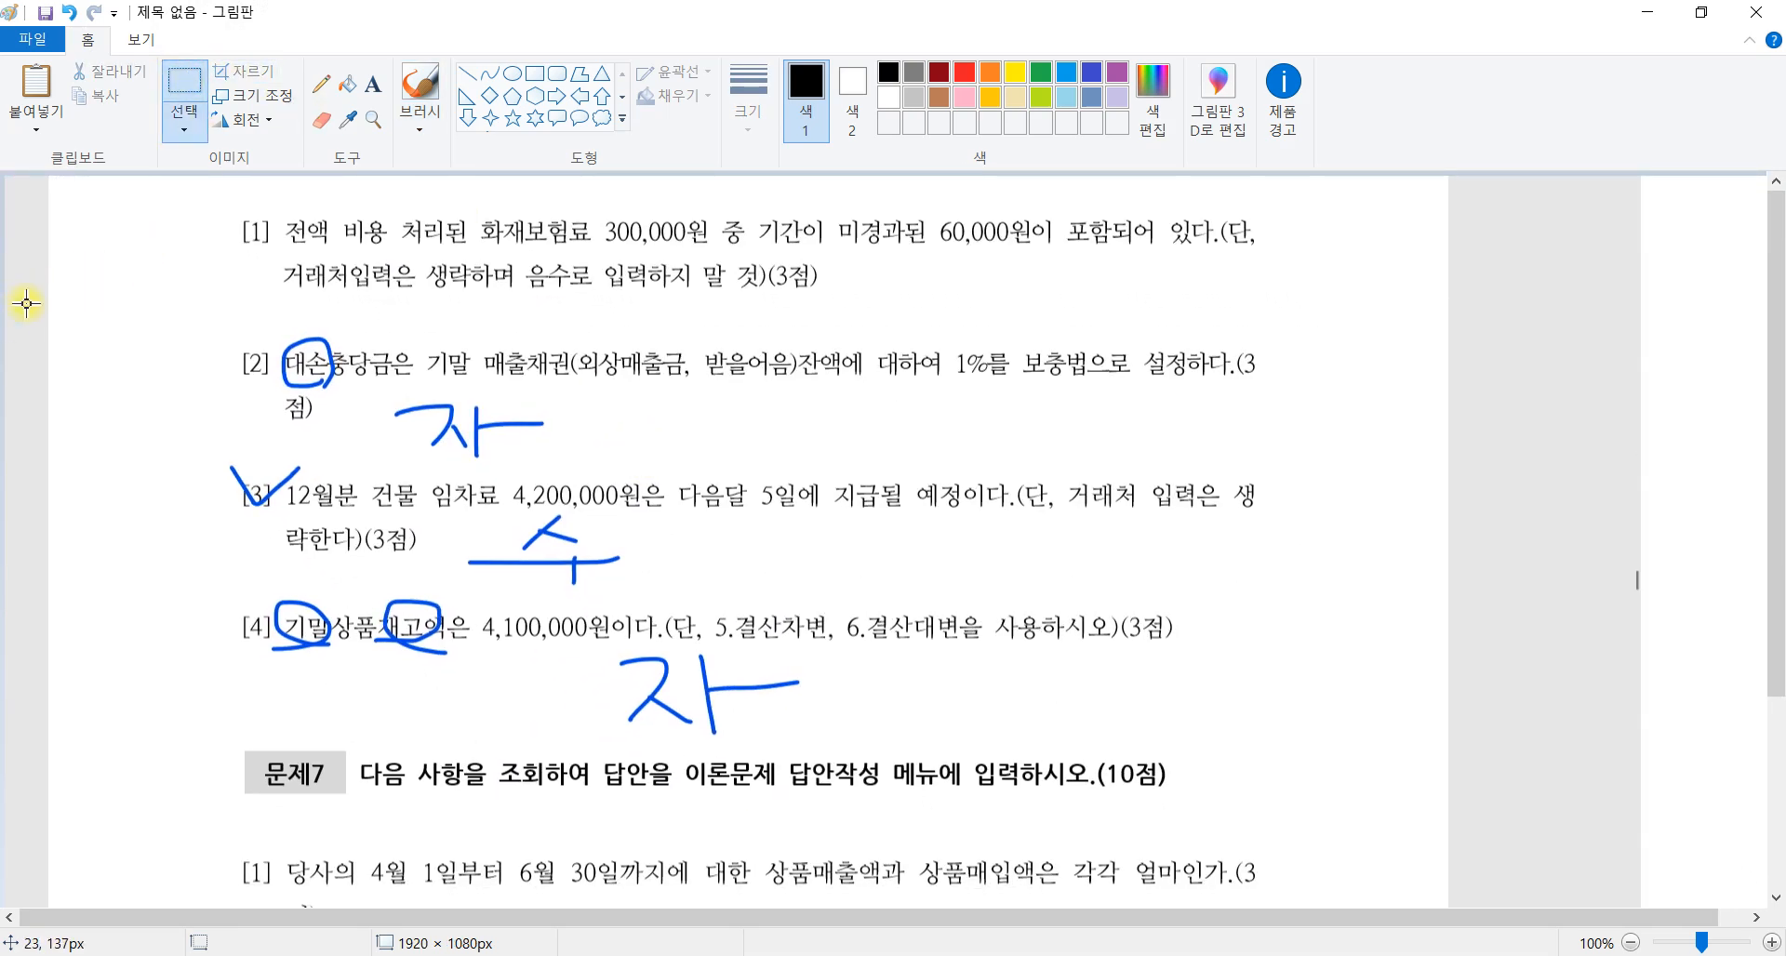
pyautogui.moveTo(18, 310); pyautogui.dragTo(1777, 948)
pyautogui.press('Delete')
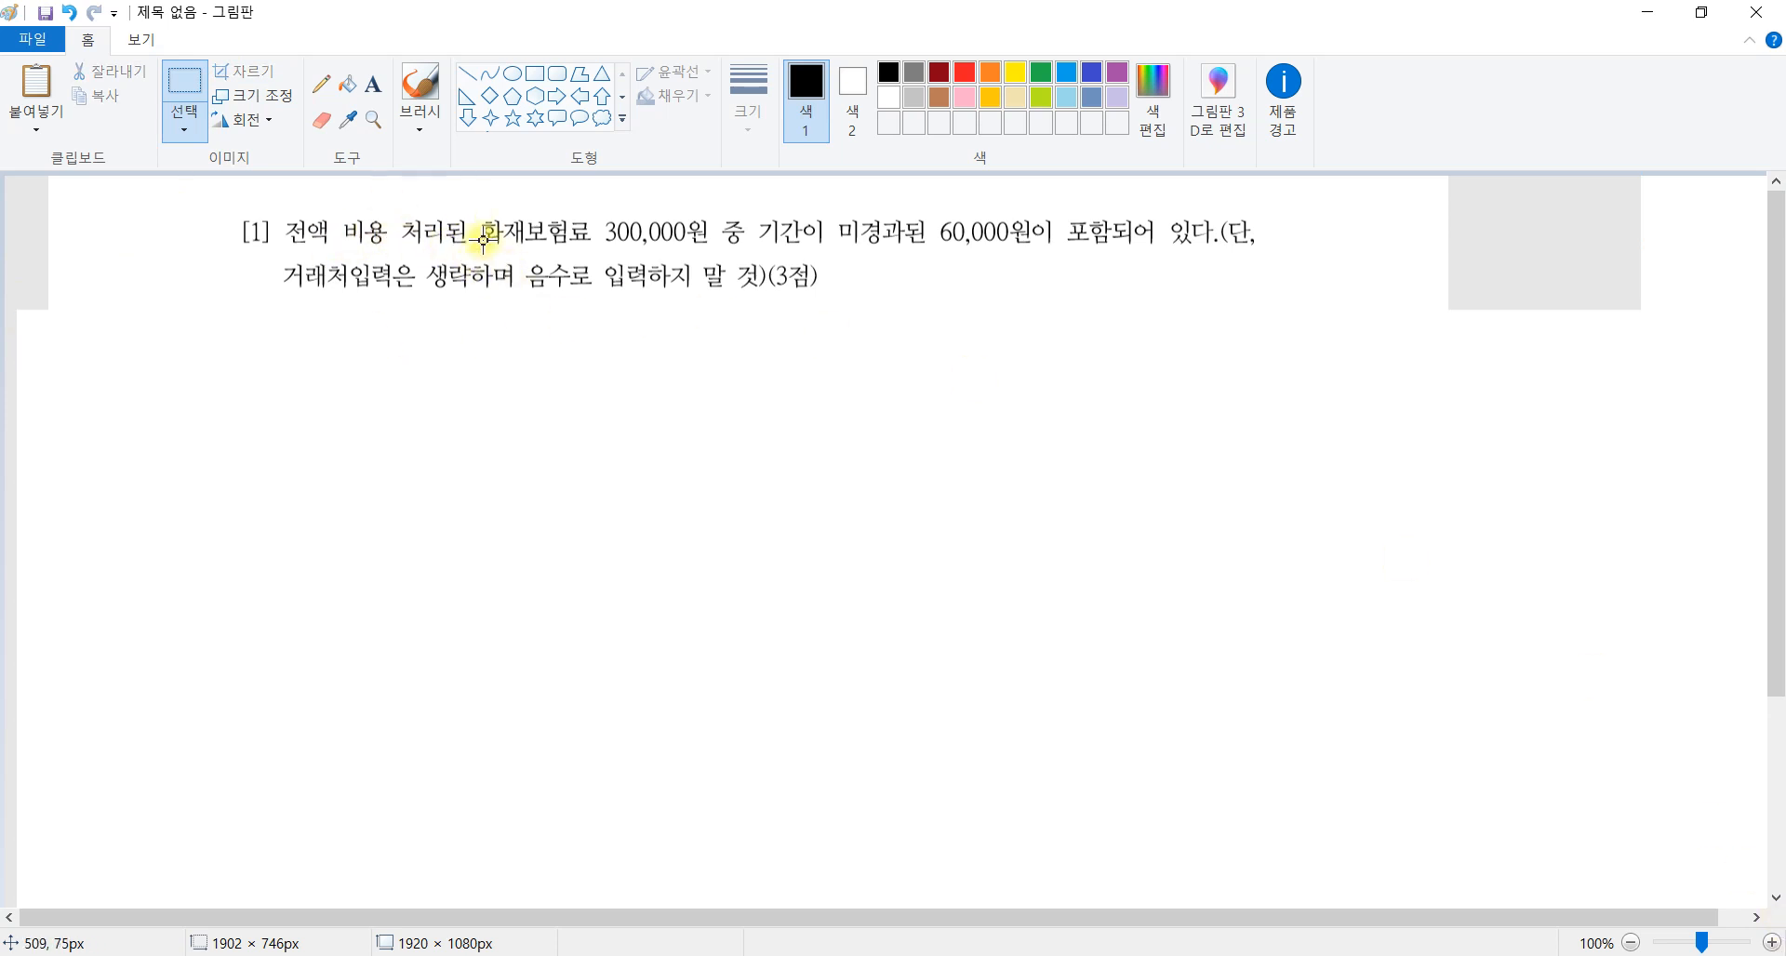
# Underline 전액 and circle 비용 in item [1], and write 보험료 300,000 / 현금 300,000 with a 12/31: line below it.
pyautogui.click(419, 86)
pyautogui.moveTo(273, 248)
pyautogui.mouseDown()
pyautogui.moveTo(367, 251)
pyautogui.moveTo(351, 187)
pyautogui.moveTo(372, 247)
pyautogui.moveTo(396, 250)
pyautogui.mouseUp()
pyautogui.click(373, 84)
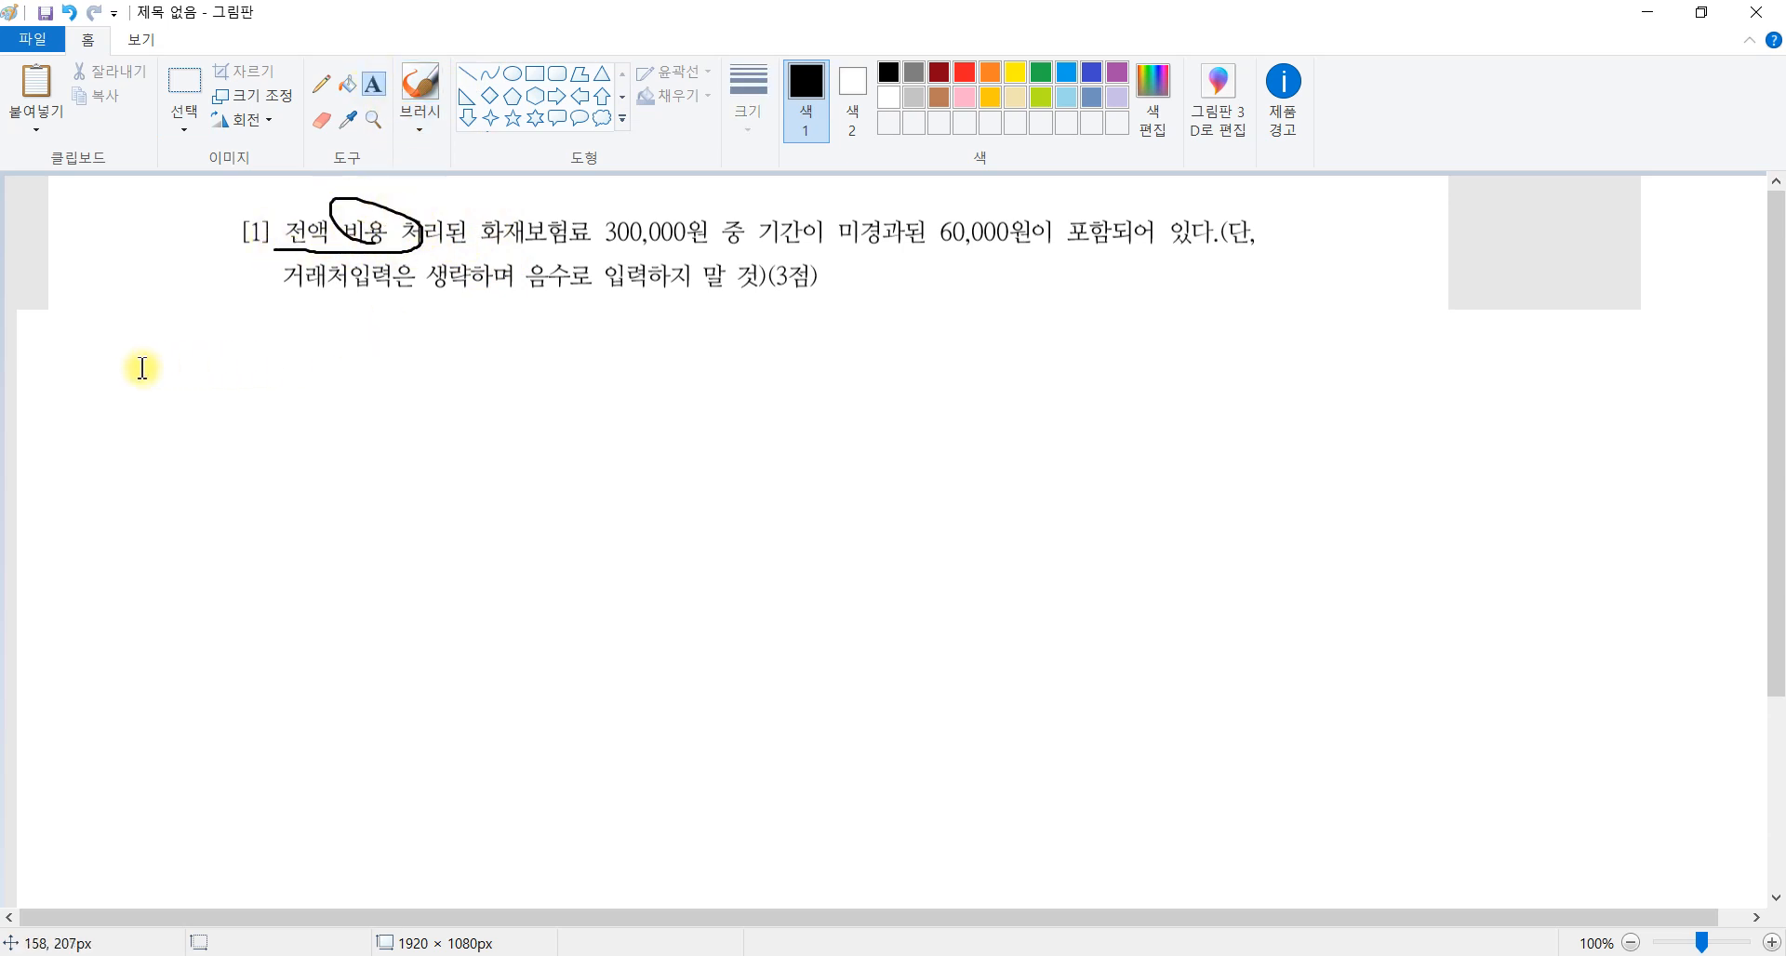
pyautogui.moveTo(100, 366); pyautogui.dragTo(1764, 698)
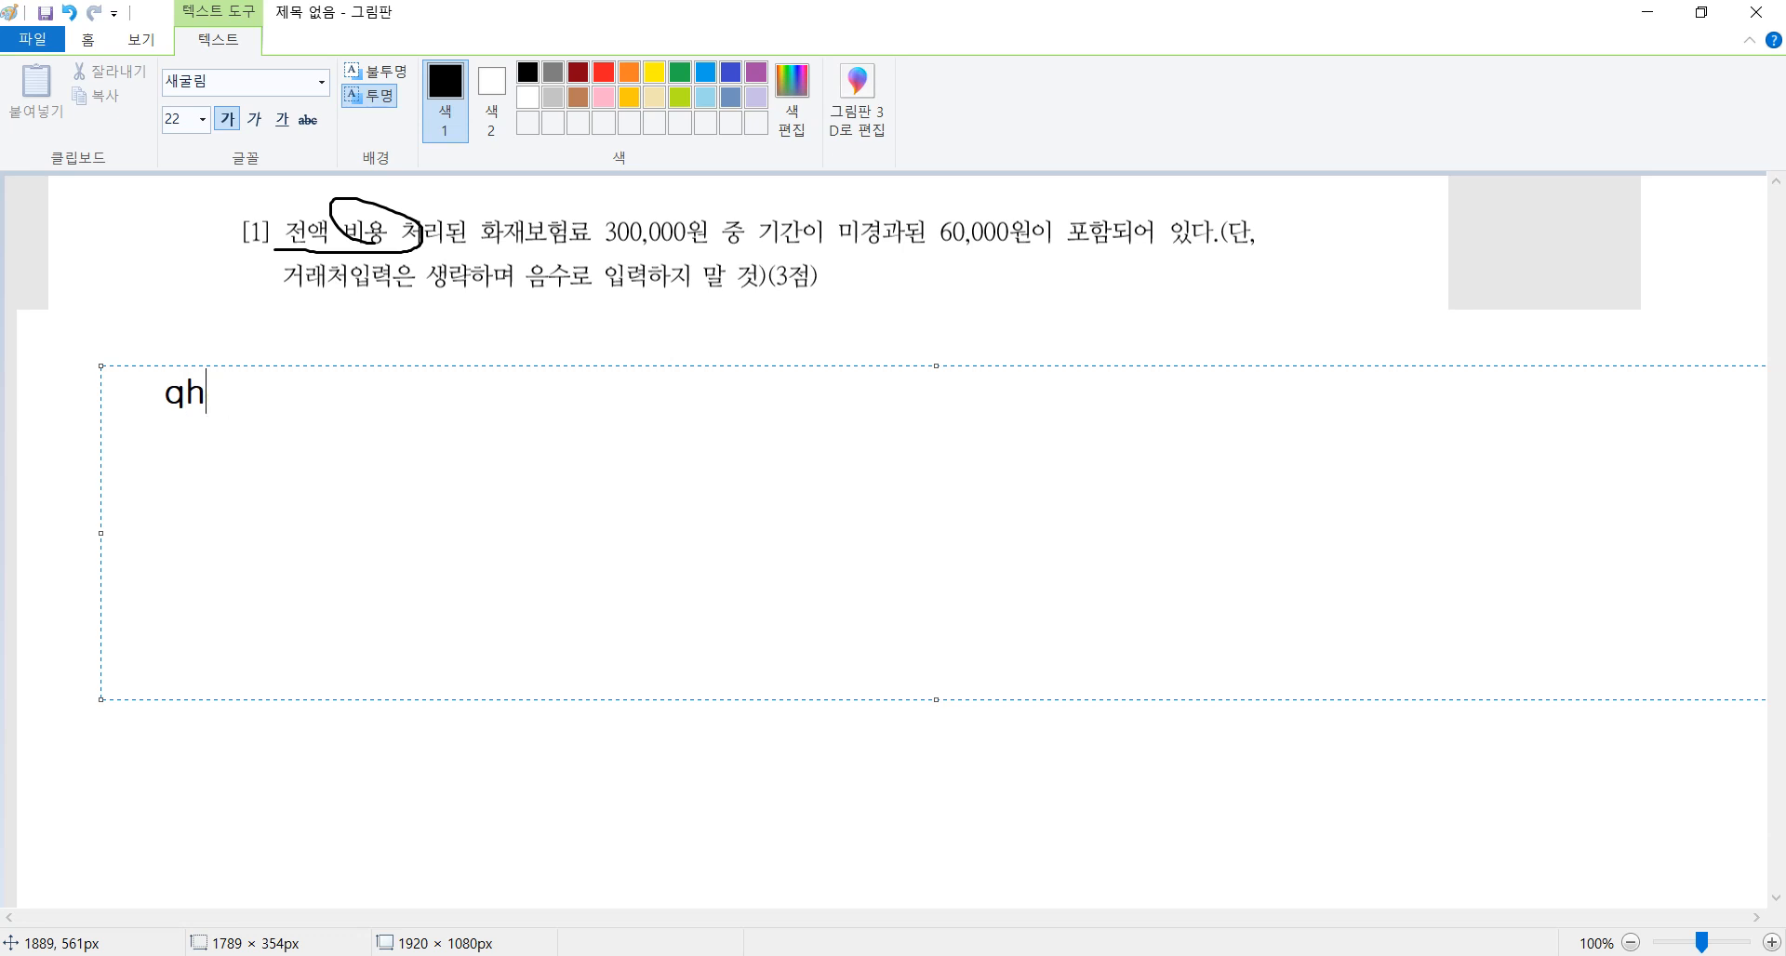
pyautogui.write('보험료    300,000')
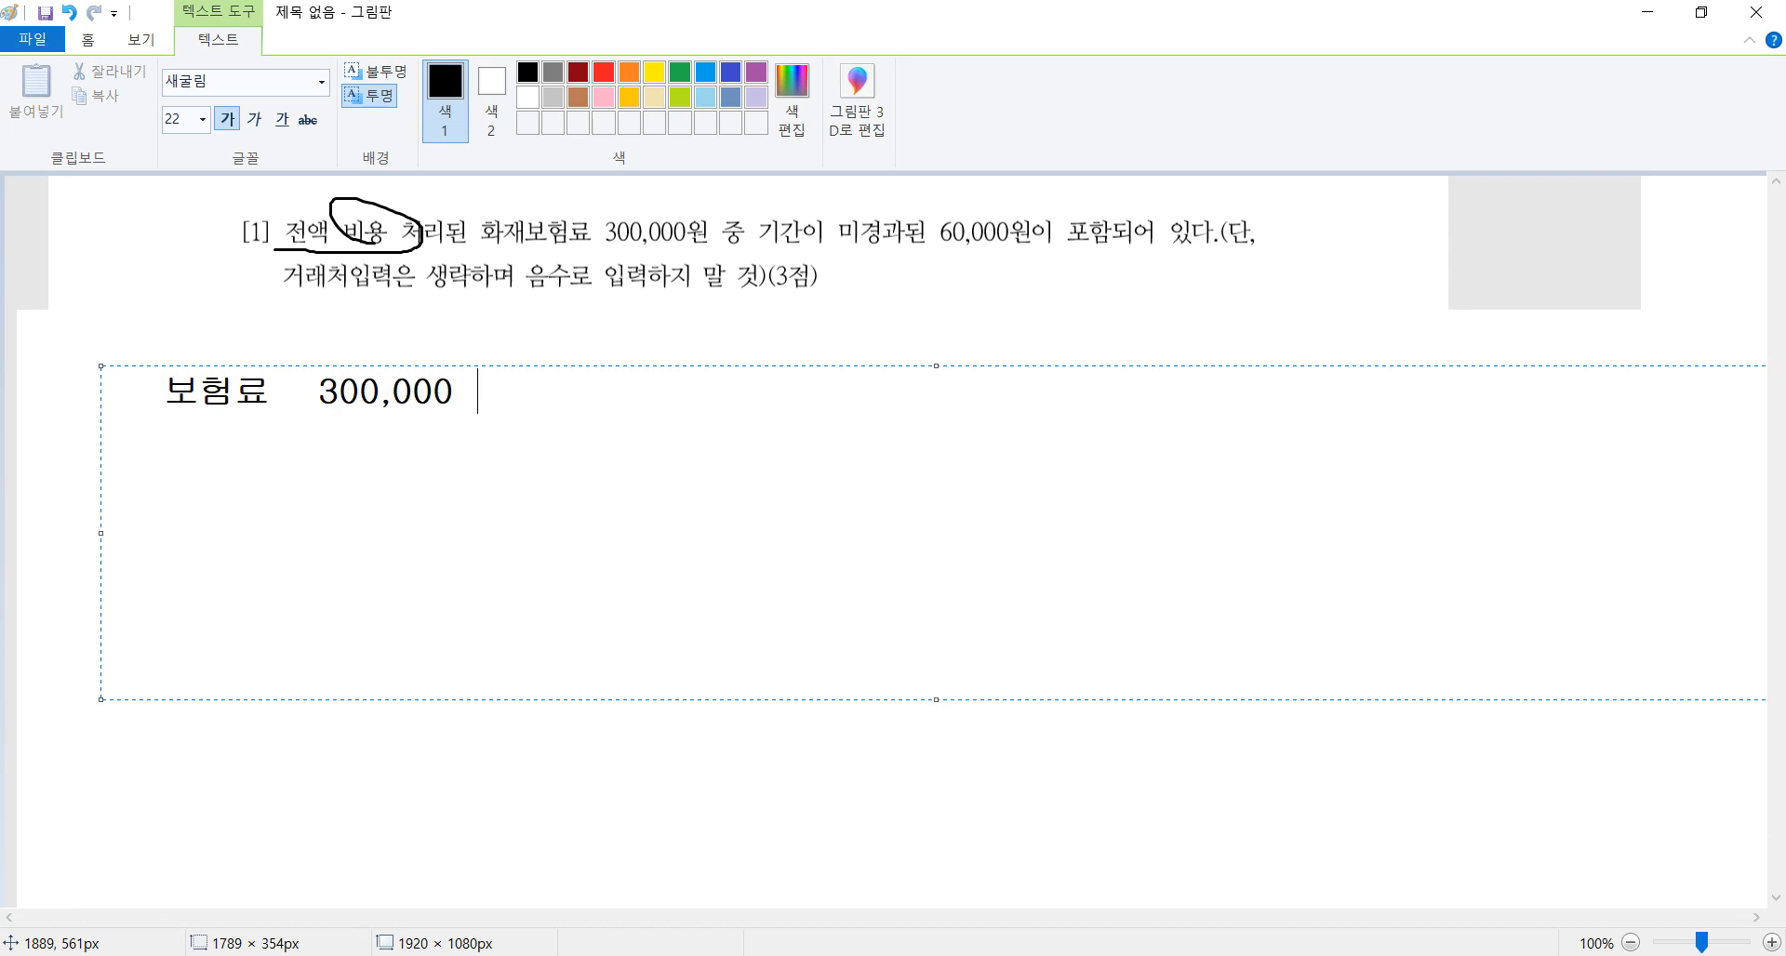
pyautogui.write('현금  300,000')
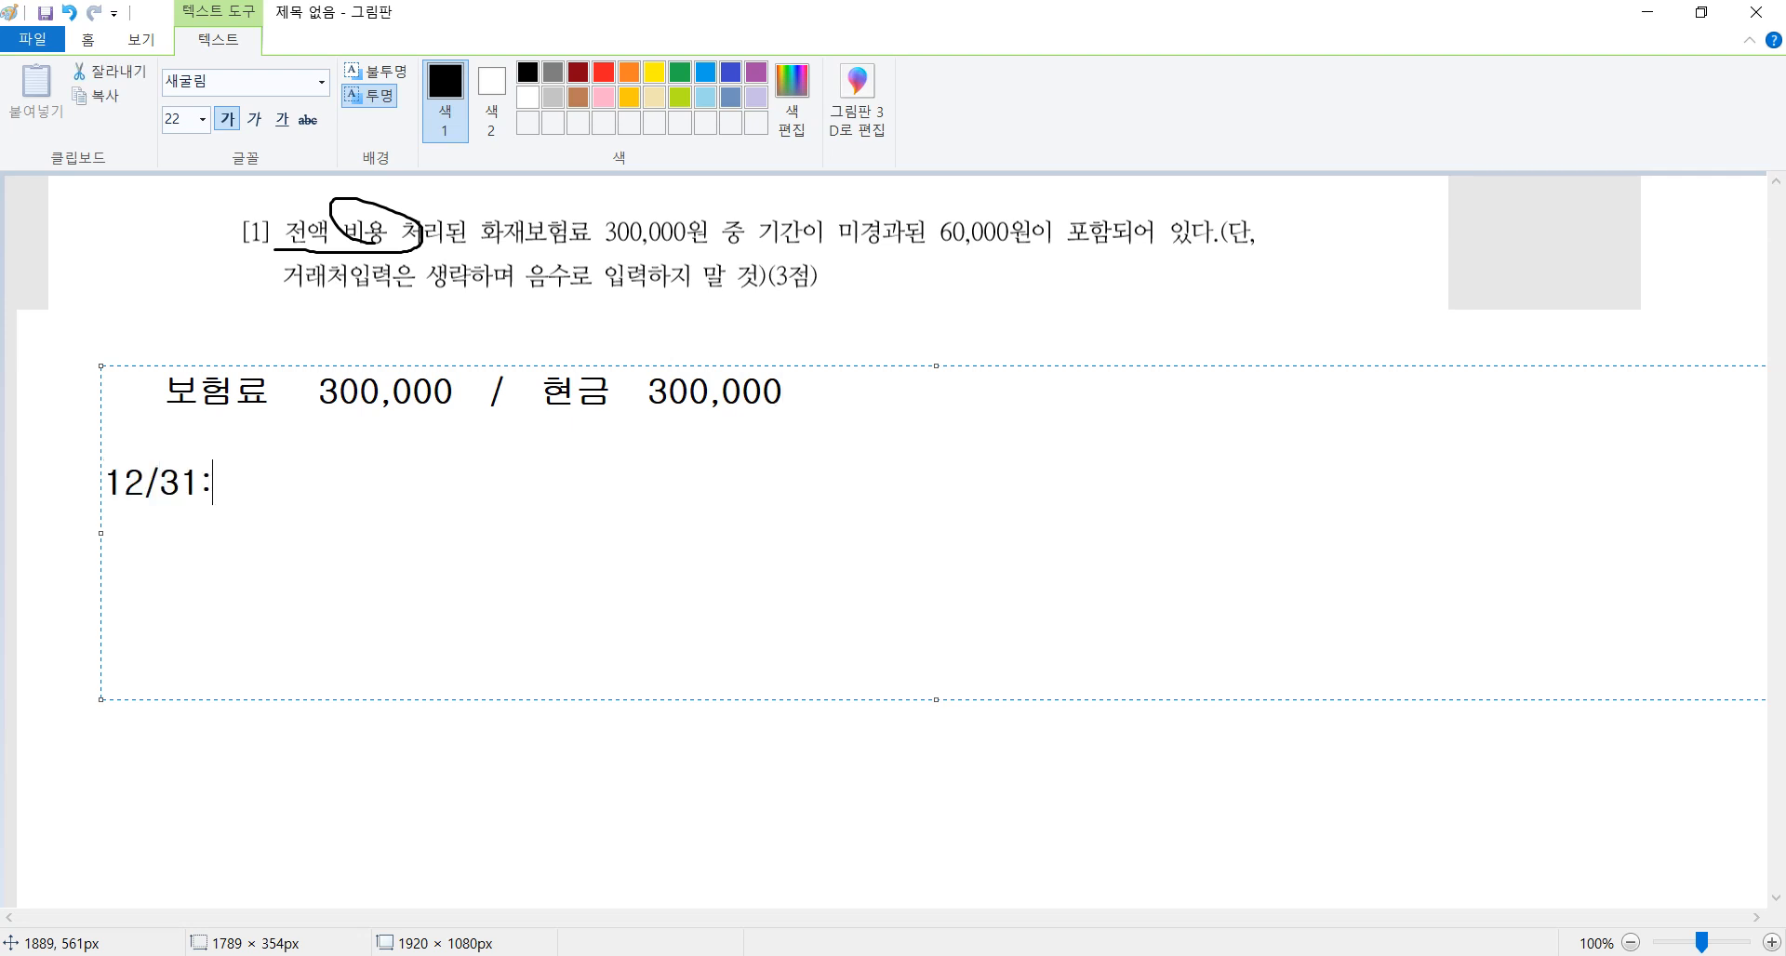
pyautogui.click(167, 393)
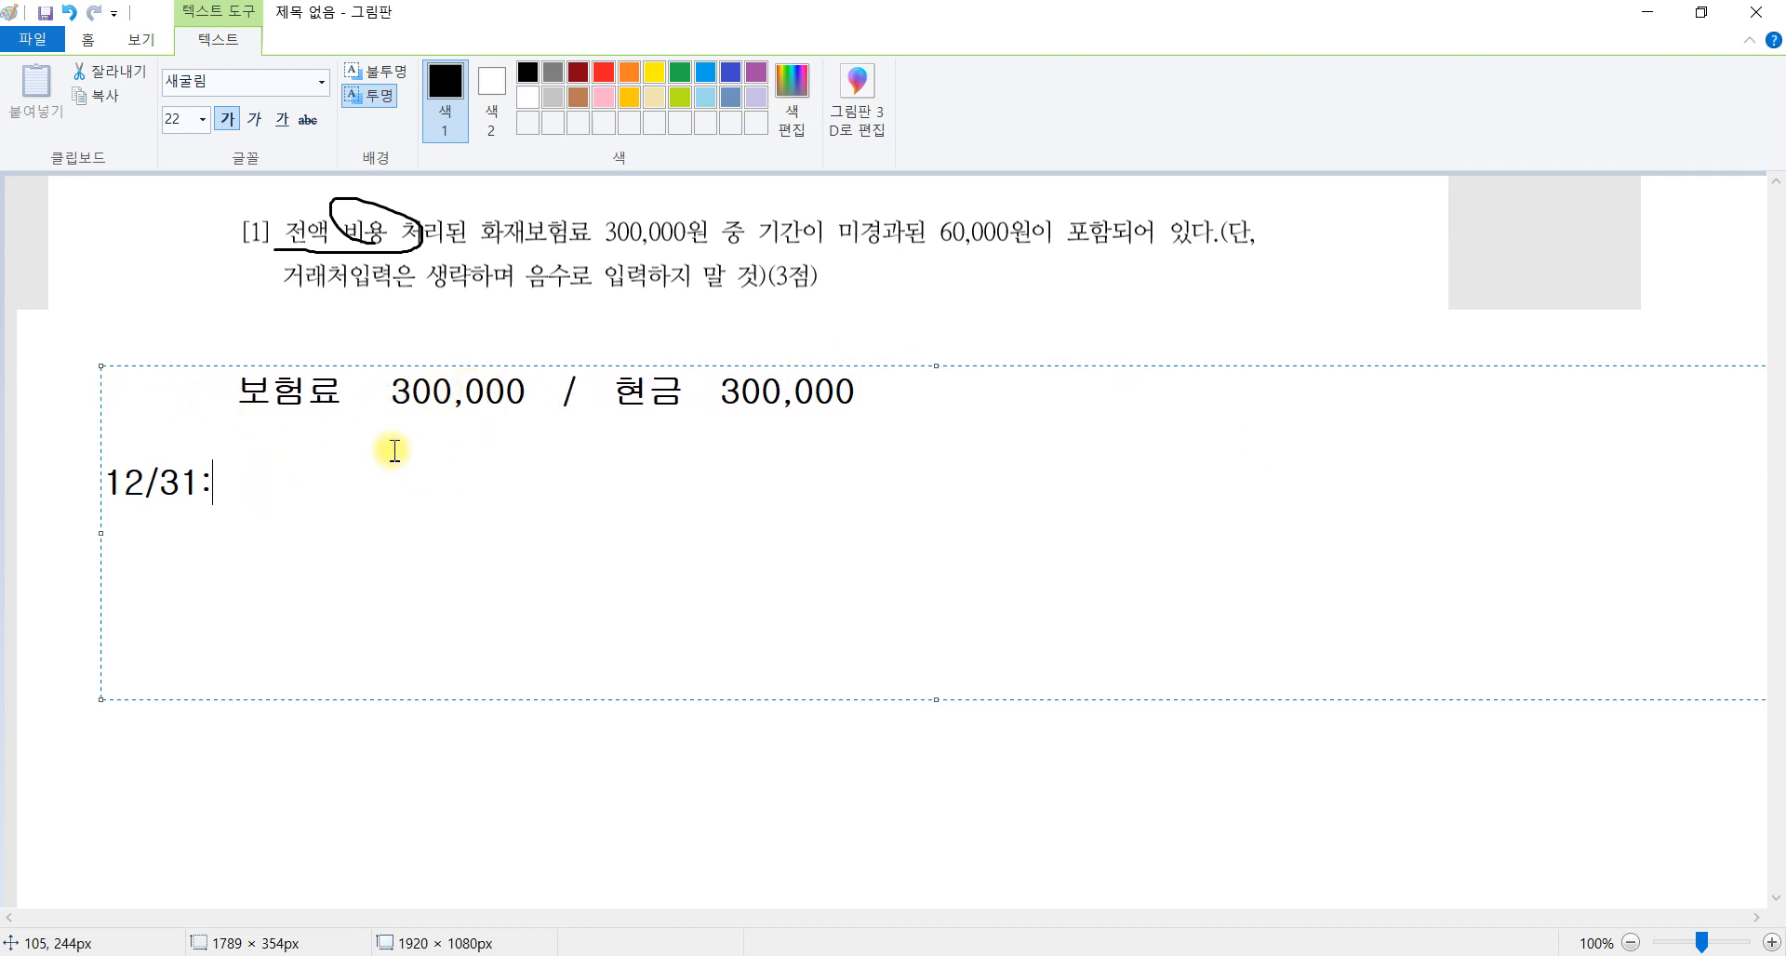
pyautogui.click(955, 265)
# Underline 기간이 미경과된 in item [1] with a straight line and add the red text 차기분 beneath it.
pyautogui.click(467, 72)
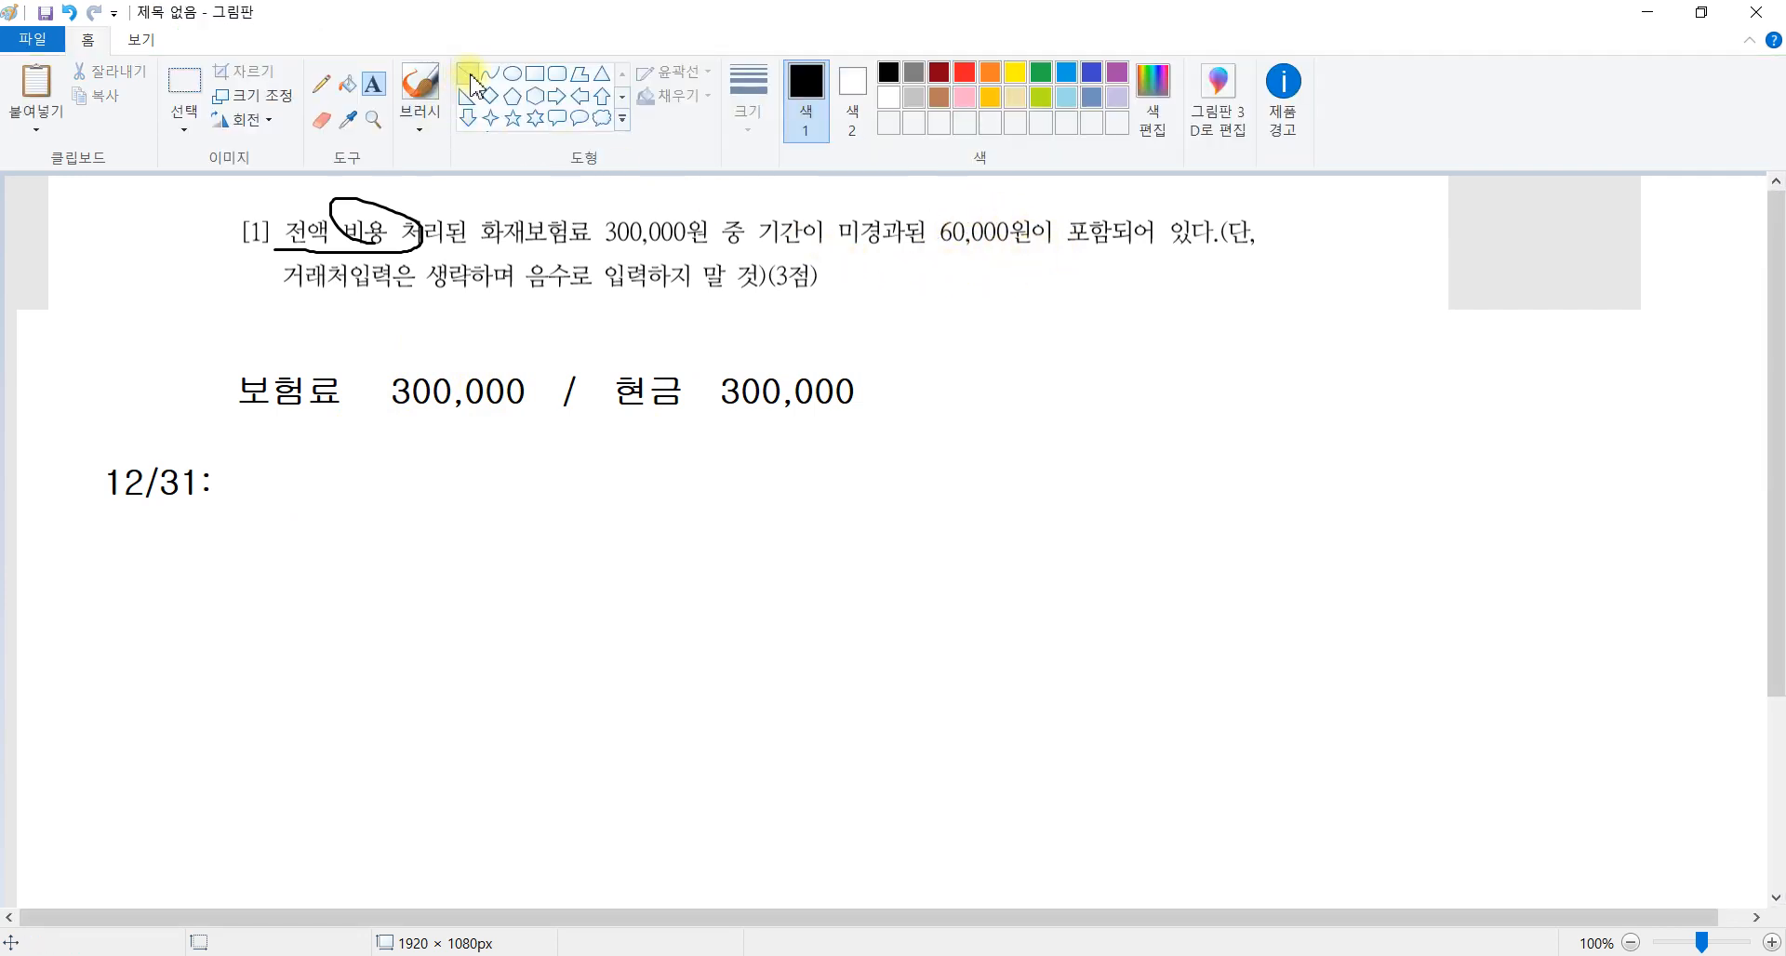
pyautogui.moveTo(761, 249); pyautogui.dragTo(968, 250)
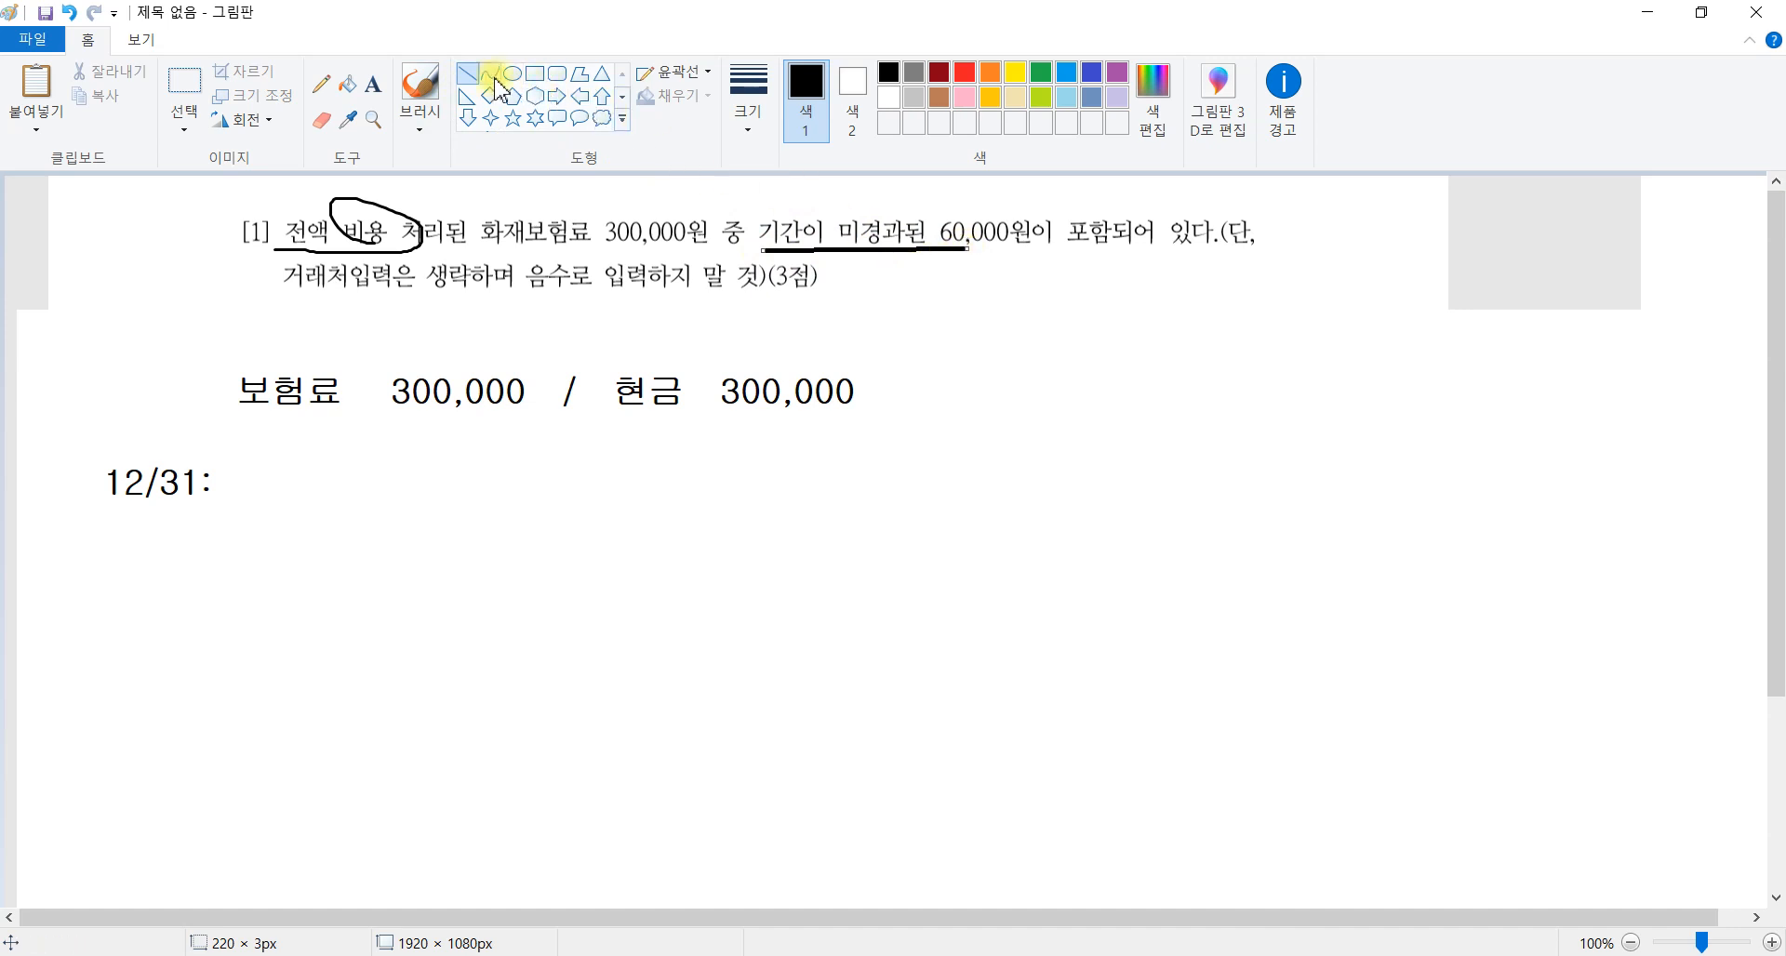
pyautogui.click(376, 86)
pyautogui.click(964, 72)
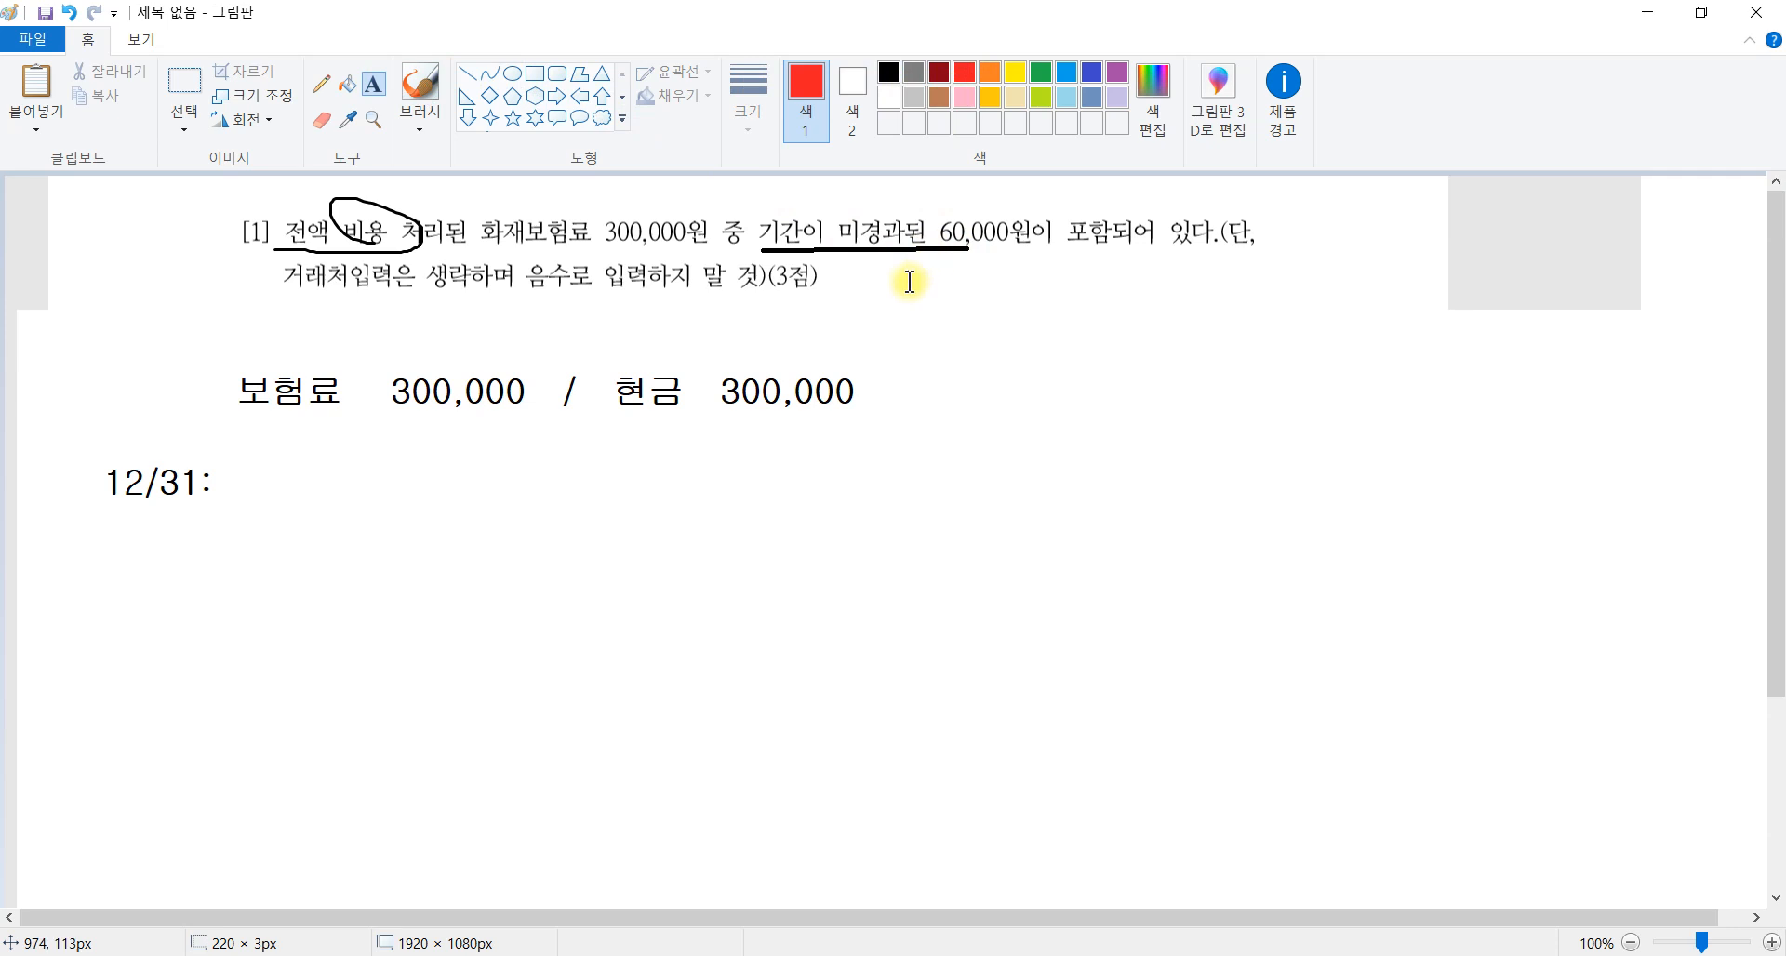
pyautogui.moveTo(861, 262); pyautogui.dragTo(1335, 329)
pyautogui.write('차기분')
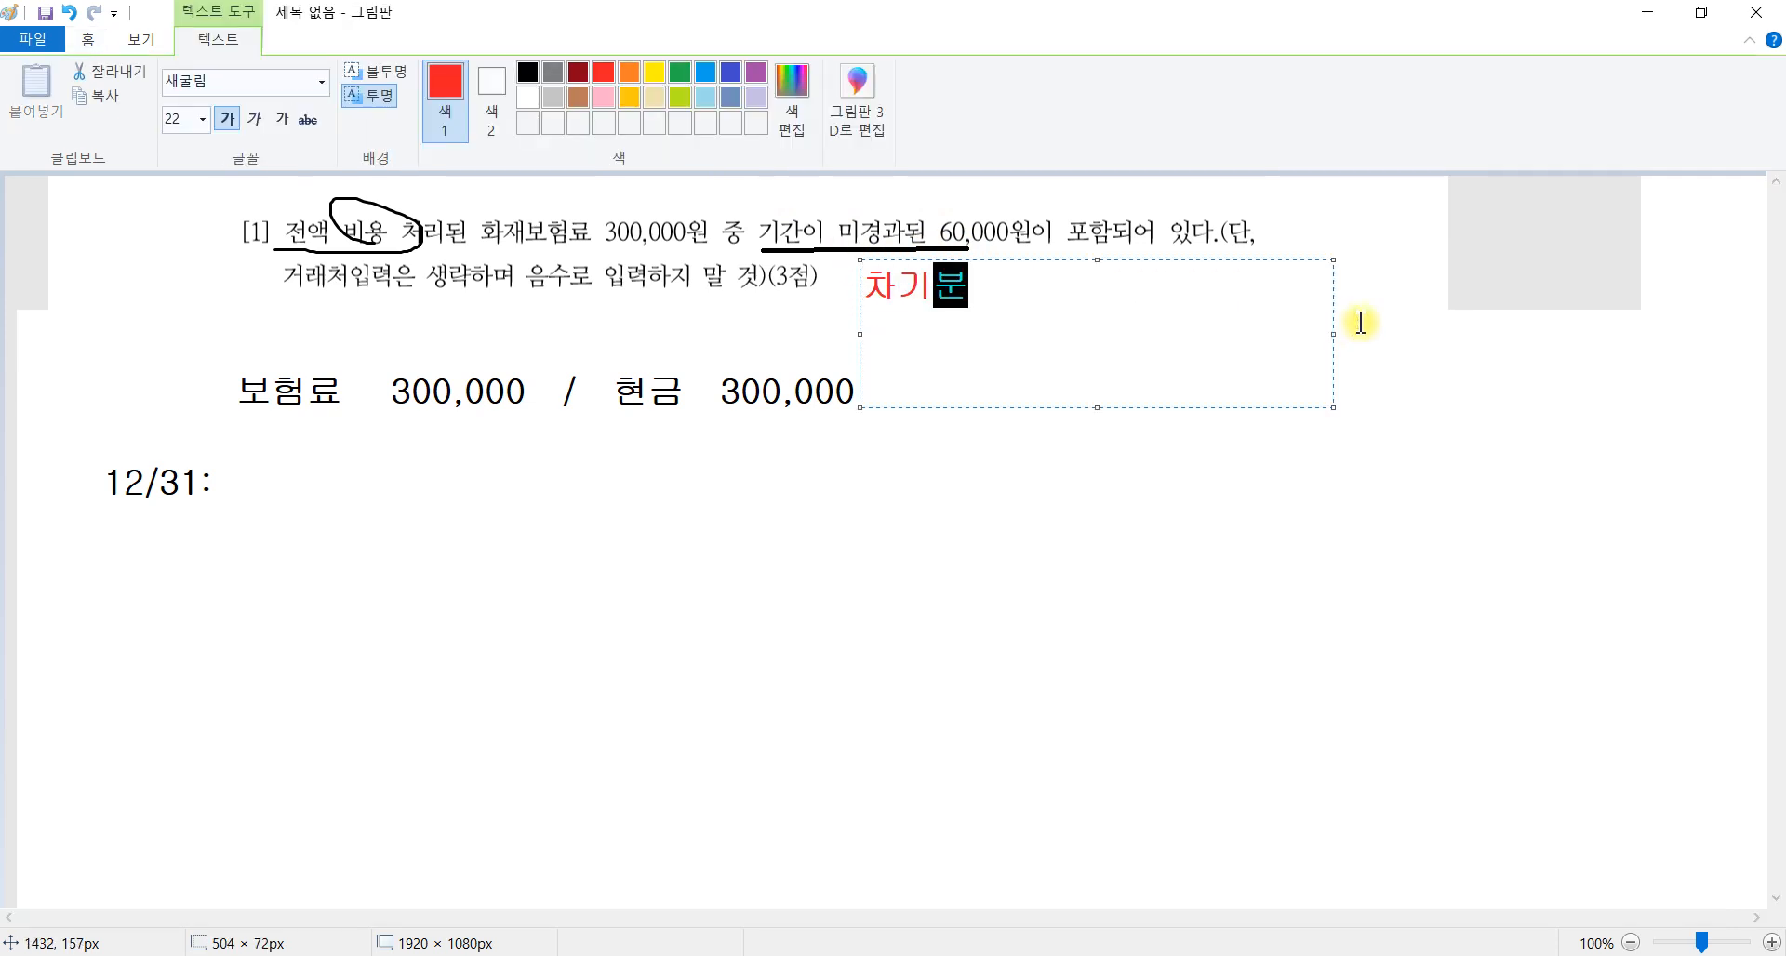
pyautogui.click(1305, 549)
pyautogui.click(413, 391)
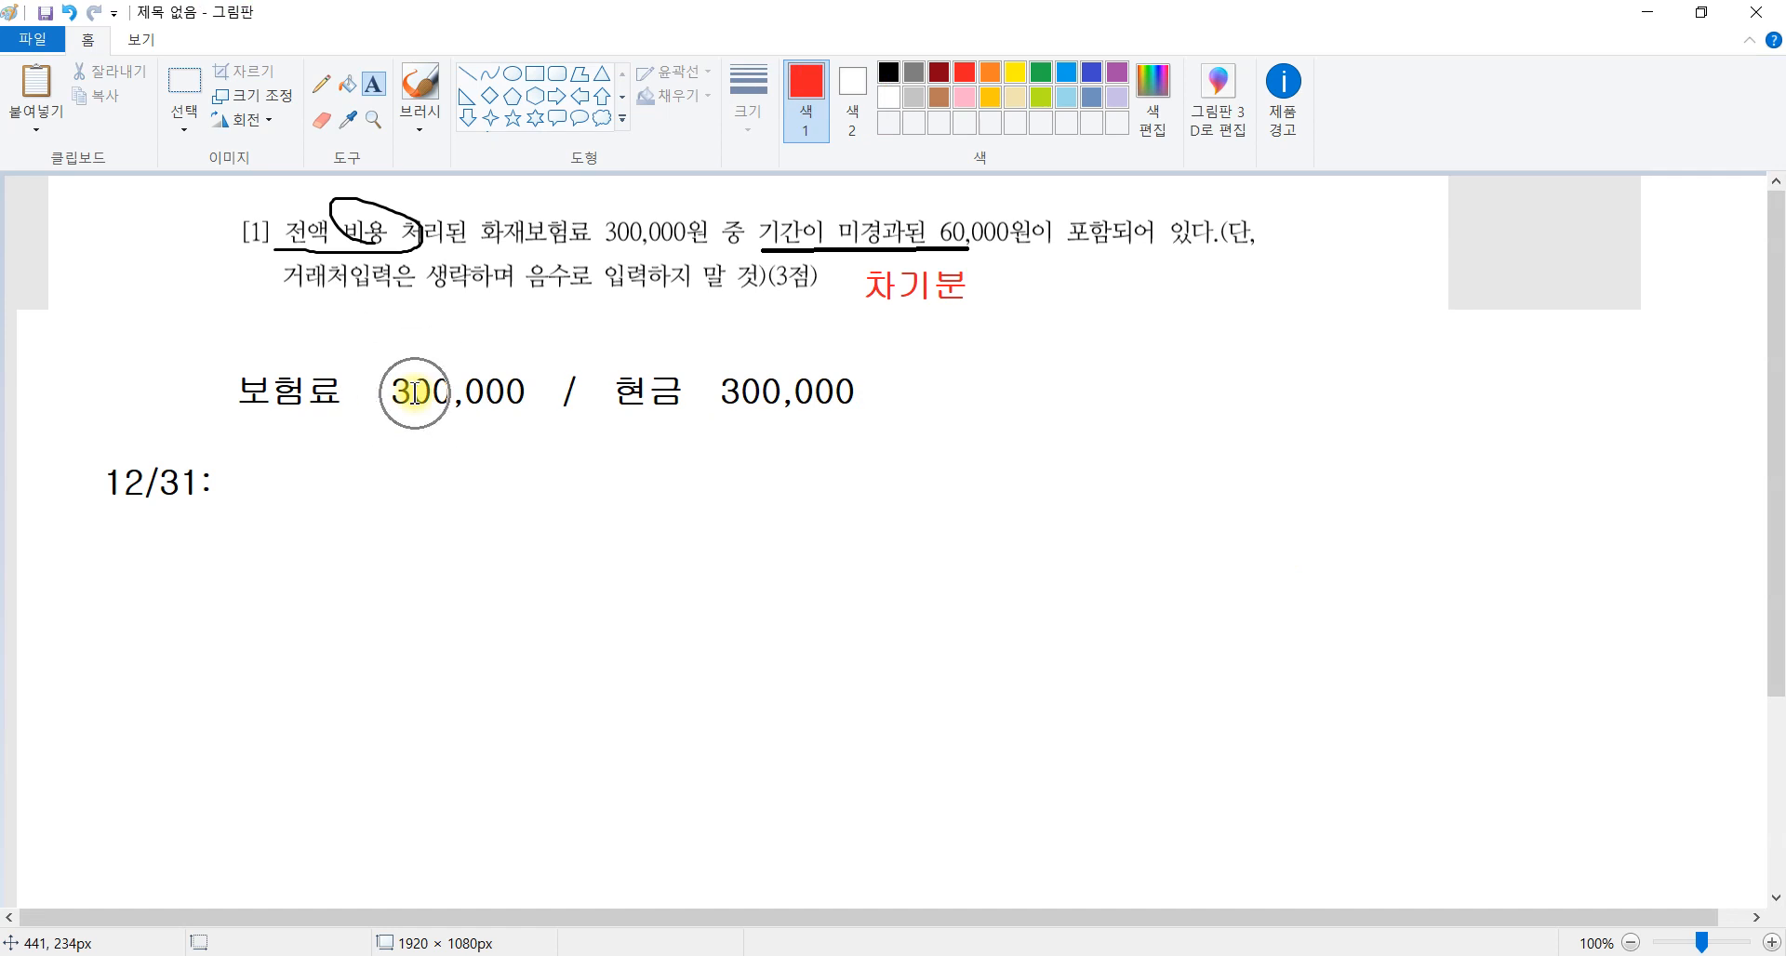
# Write the adjusting entry 선급비용 60,000 / 보험료 60,000 in red beside 12/31:.
pyautogui.click(374, 87)
pyautogui.moveTo(242, 462); pyautogui.dragTo(1753, 638)
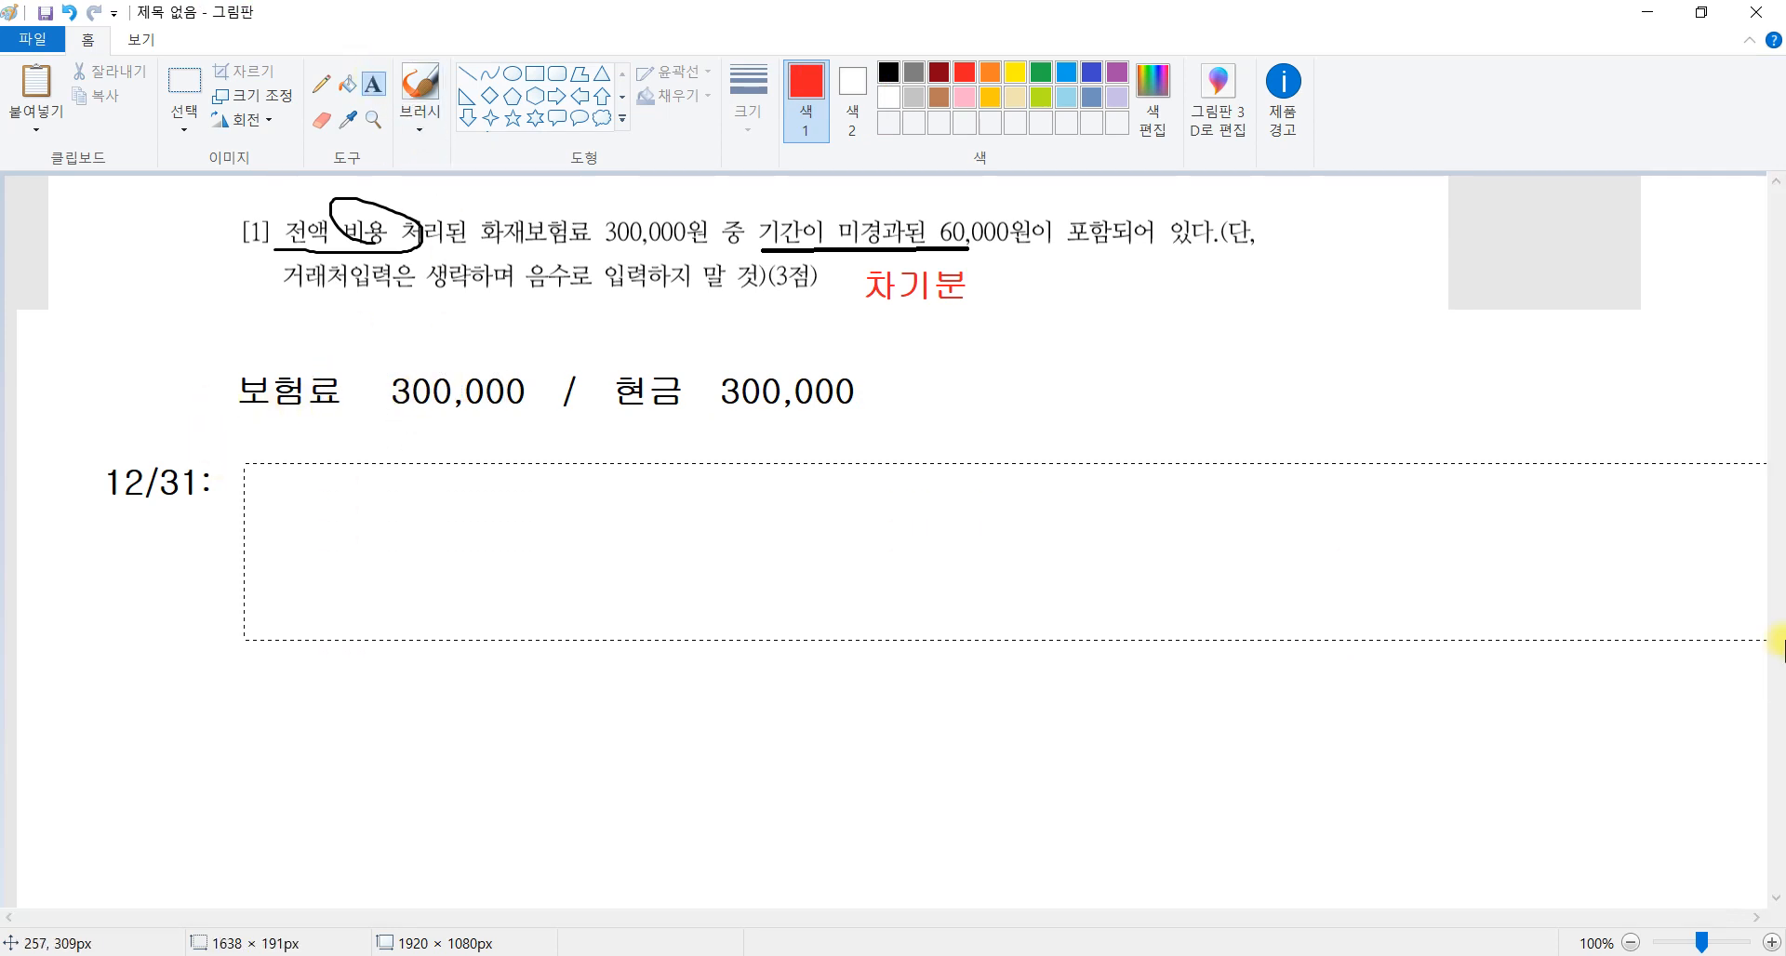
pyautogui.write('선급비요')
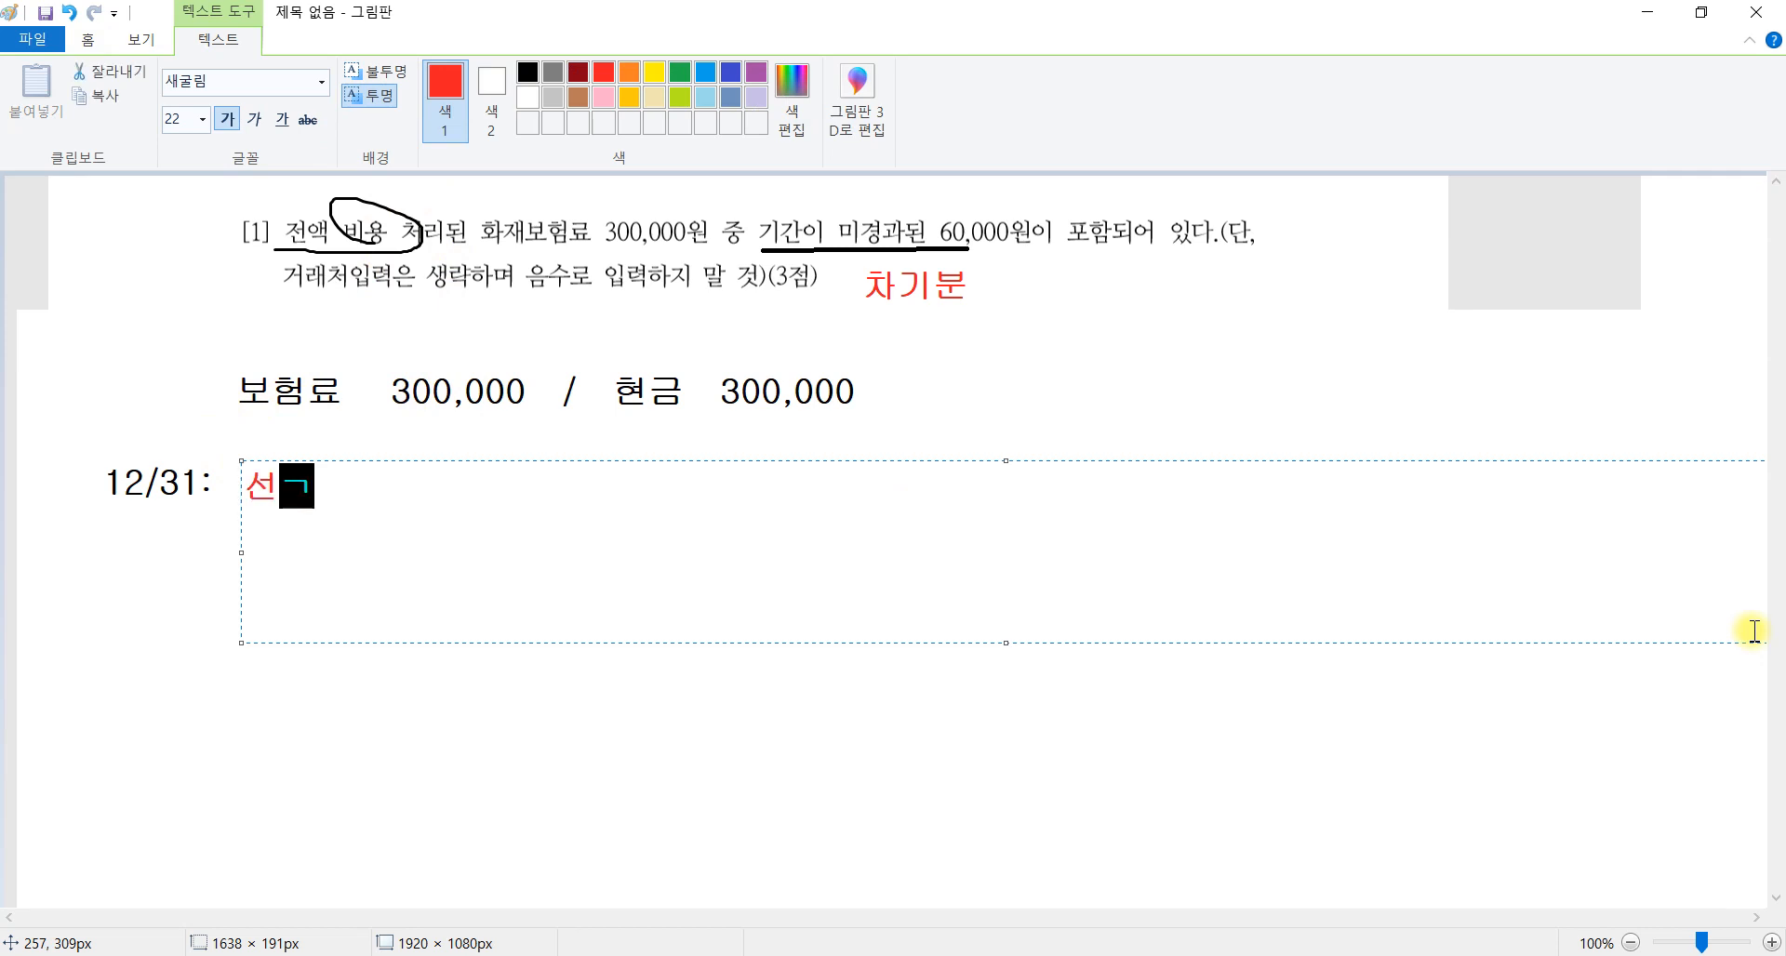
pyautogui.write('60,00 ')
pyautogui.write(' /')
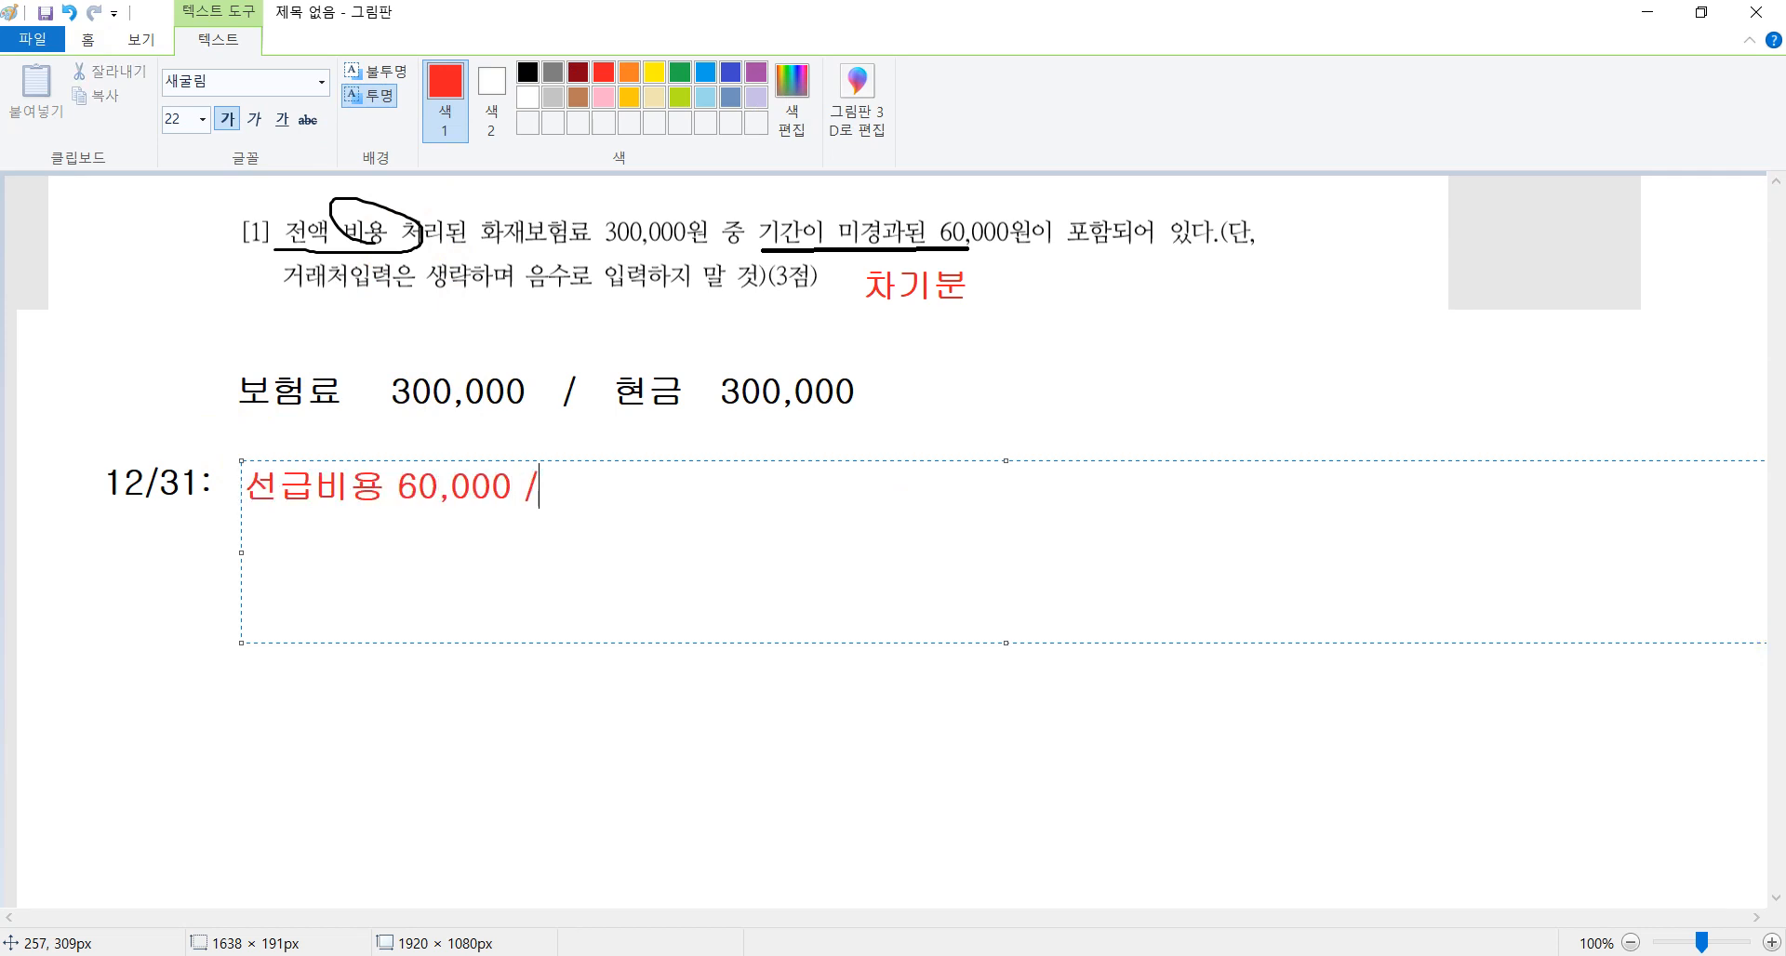
pyautogui.write(' 보험료 6')
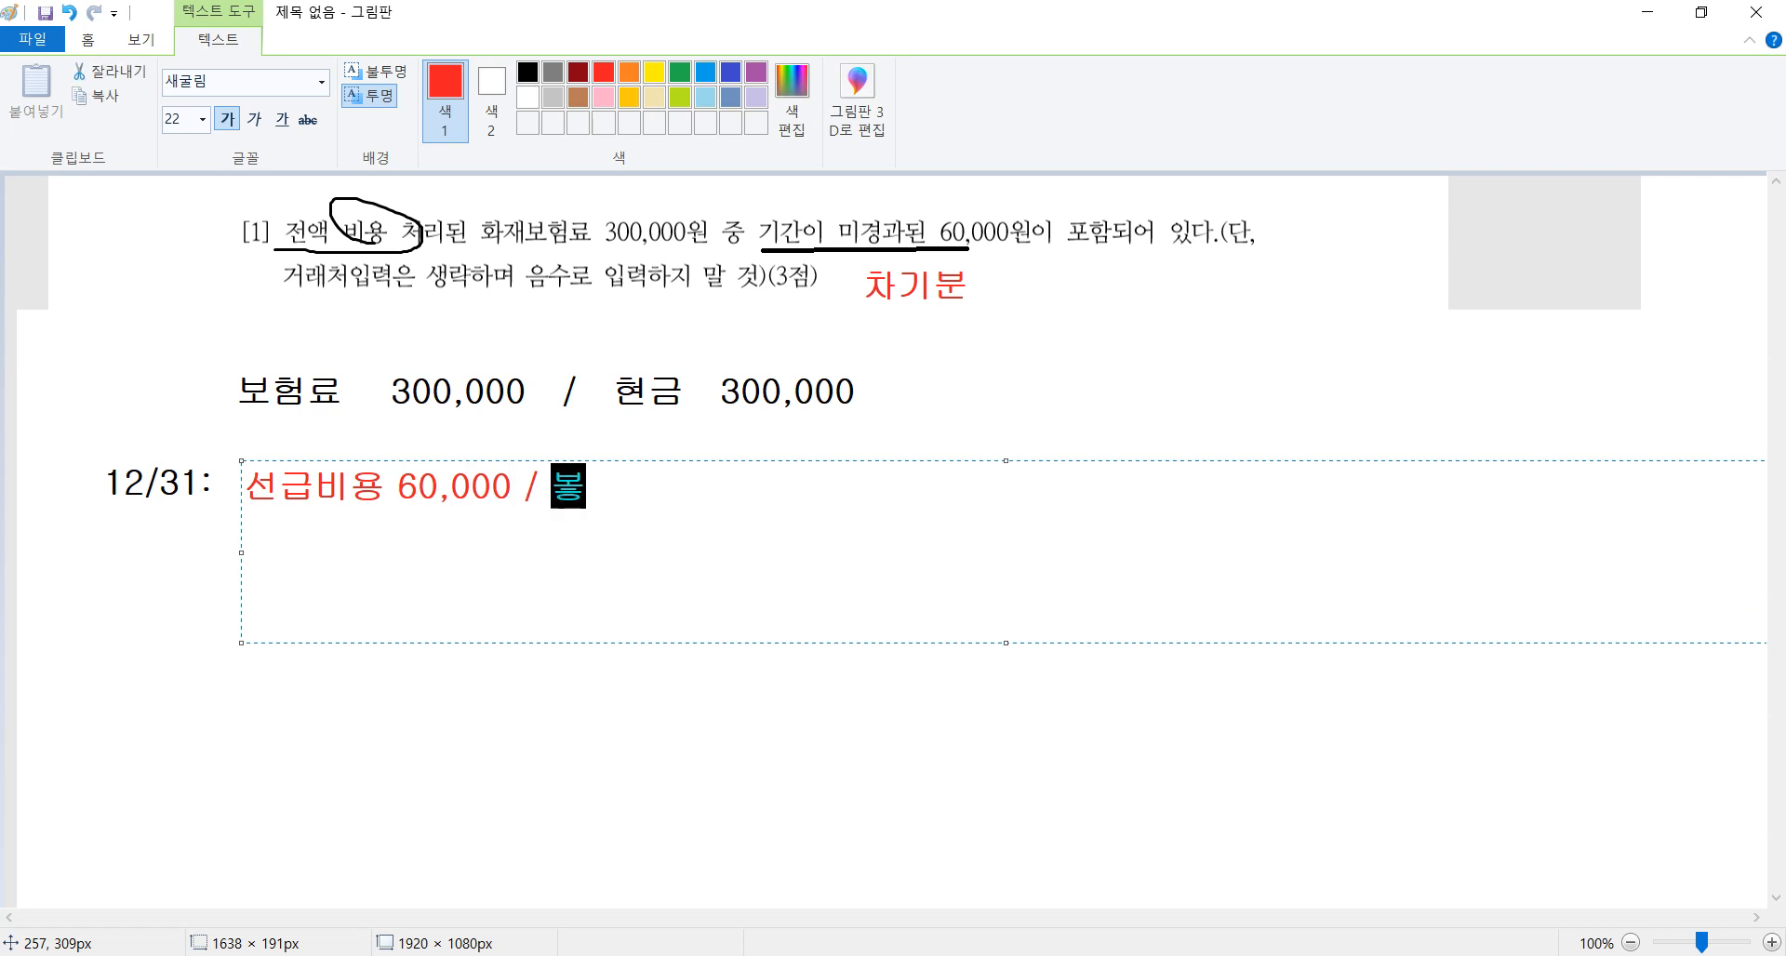
pyautogui.write('0,000')
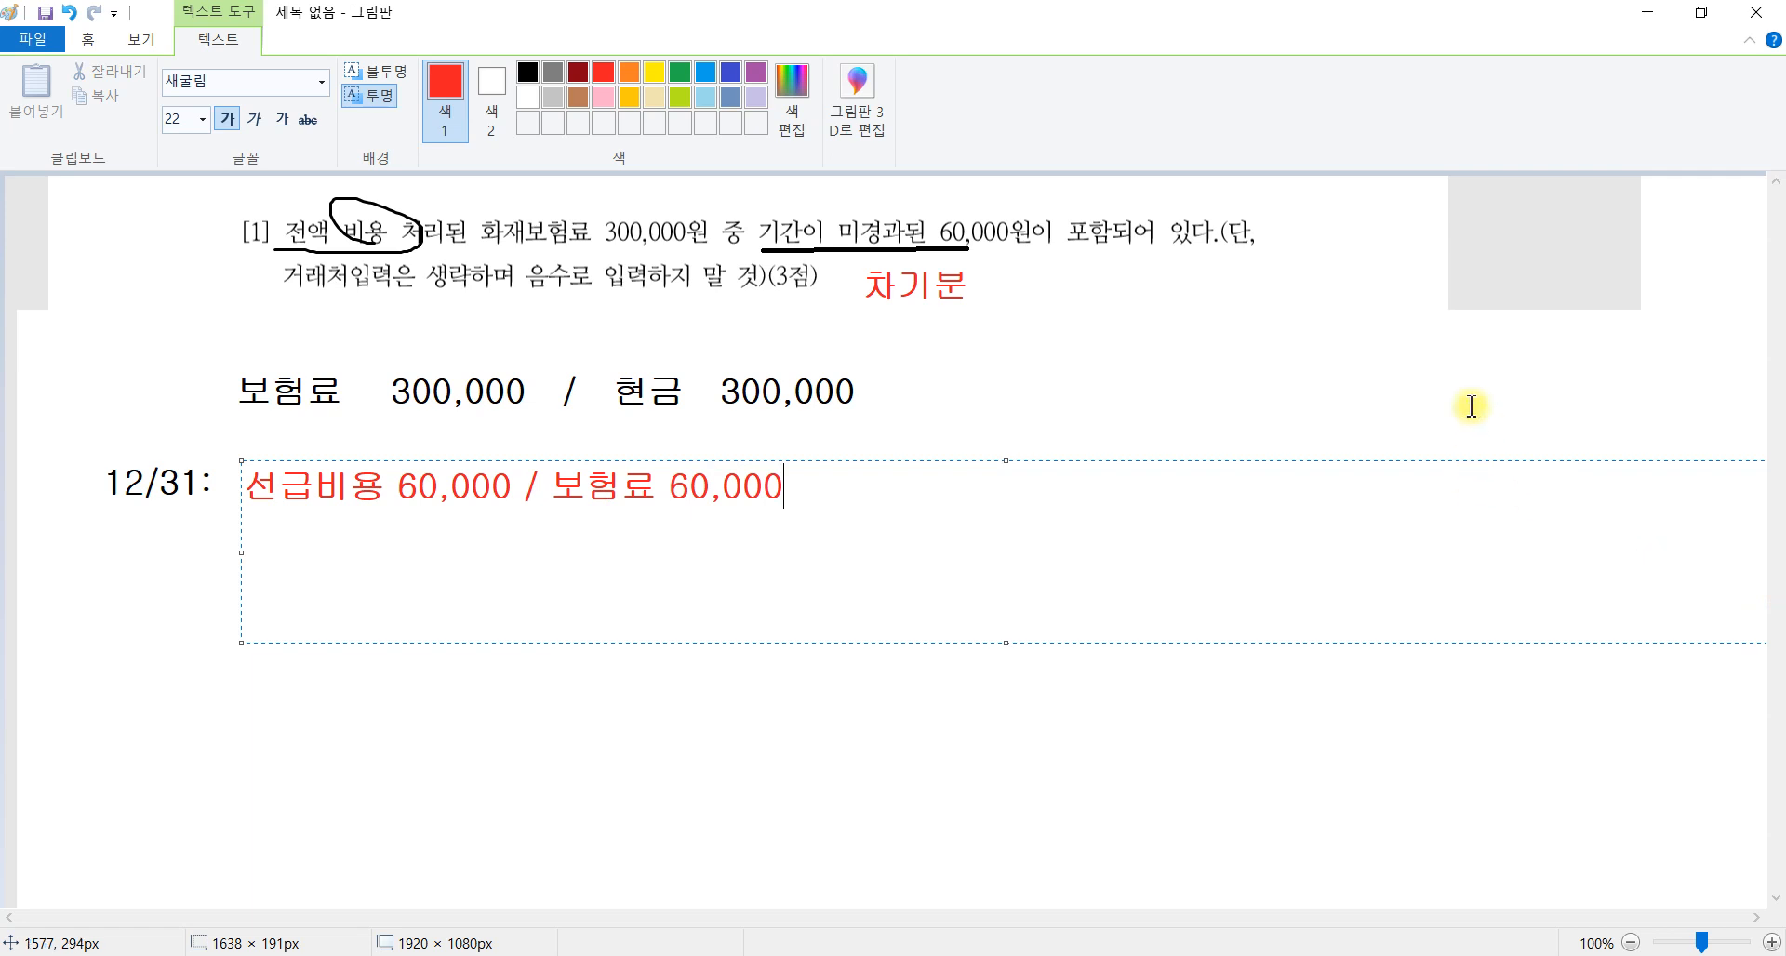
# Underline the second line of item [1] in red with the brush and circle 음수로 in it.
pyautogui.click(1020, 351)
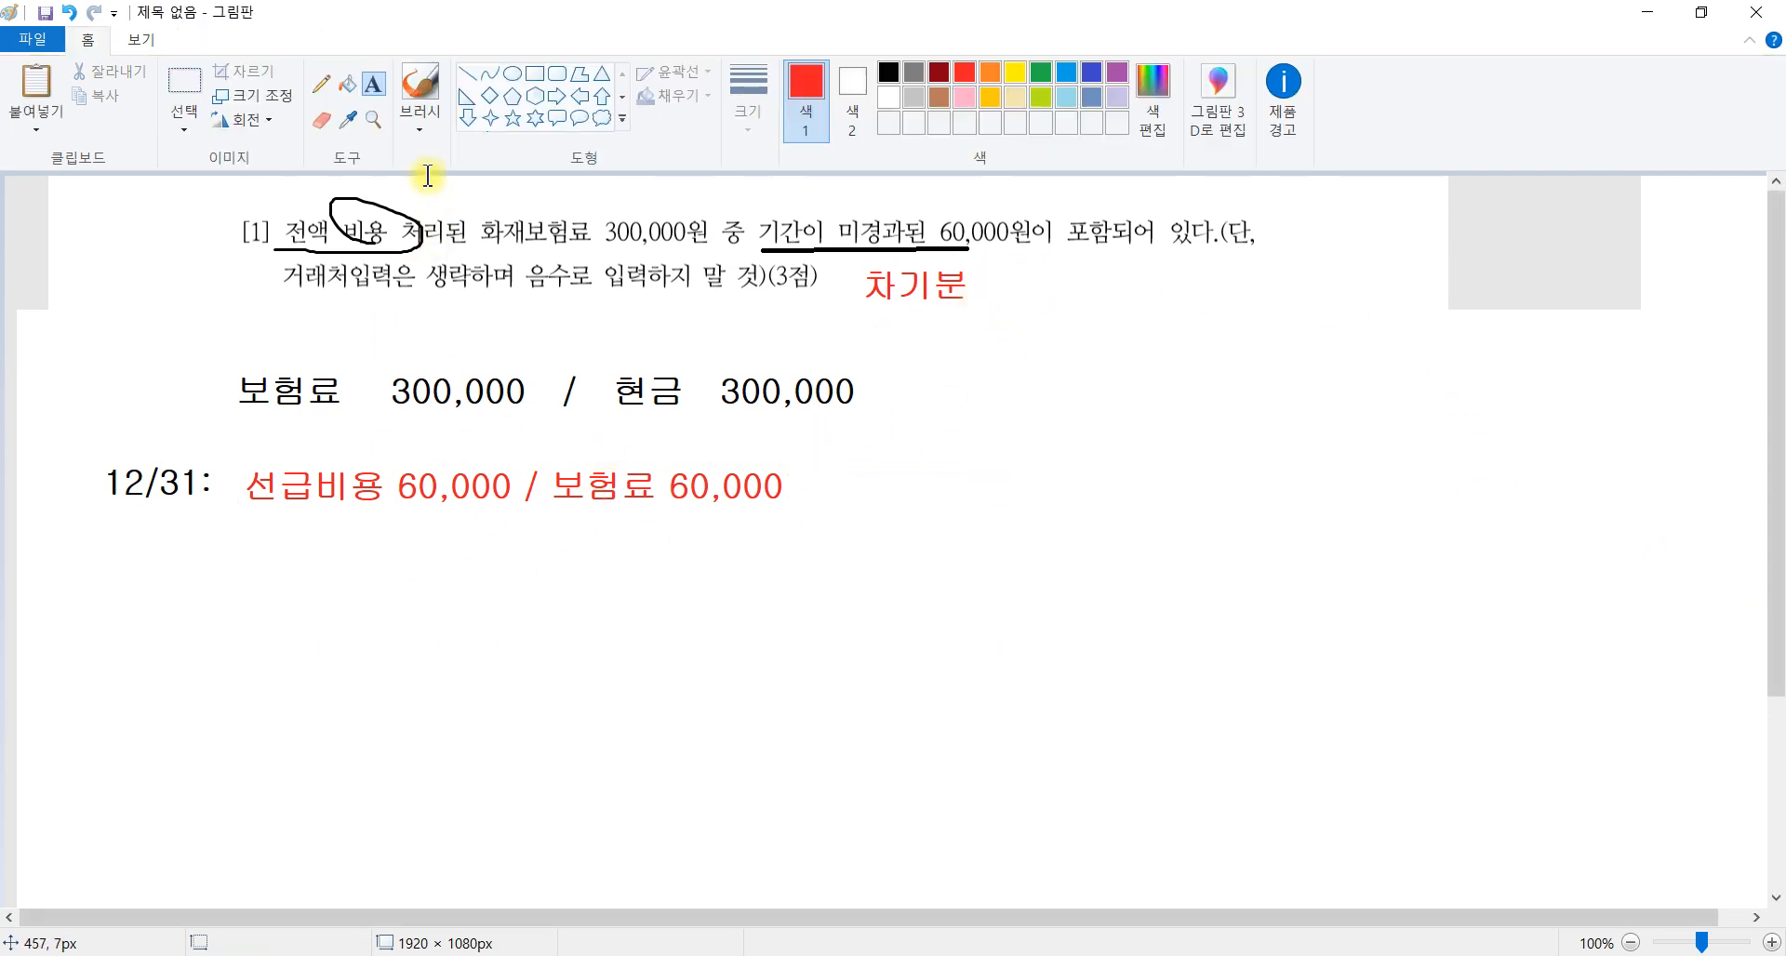
pyautogui.click(415, 89)
pyautogui.moveTo(267, 300)
pyautogui.mouseDown()
pyautogui.moveTo(595, 307)
pyautogui.moveTo(558, 310)
pyautogui.moveTo(525, 256)
pyautogui.moveTo(781, 301)
pyautogui.mouseUp()
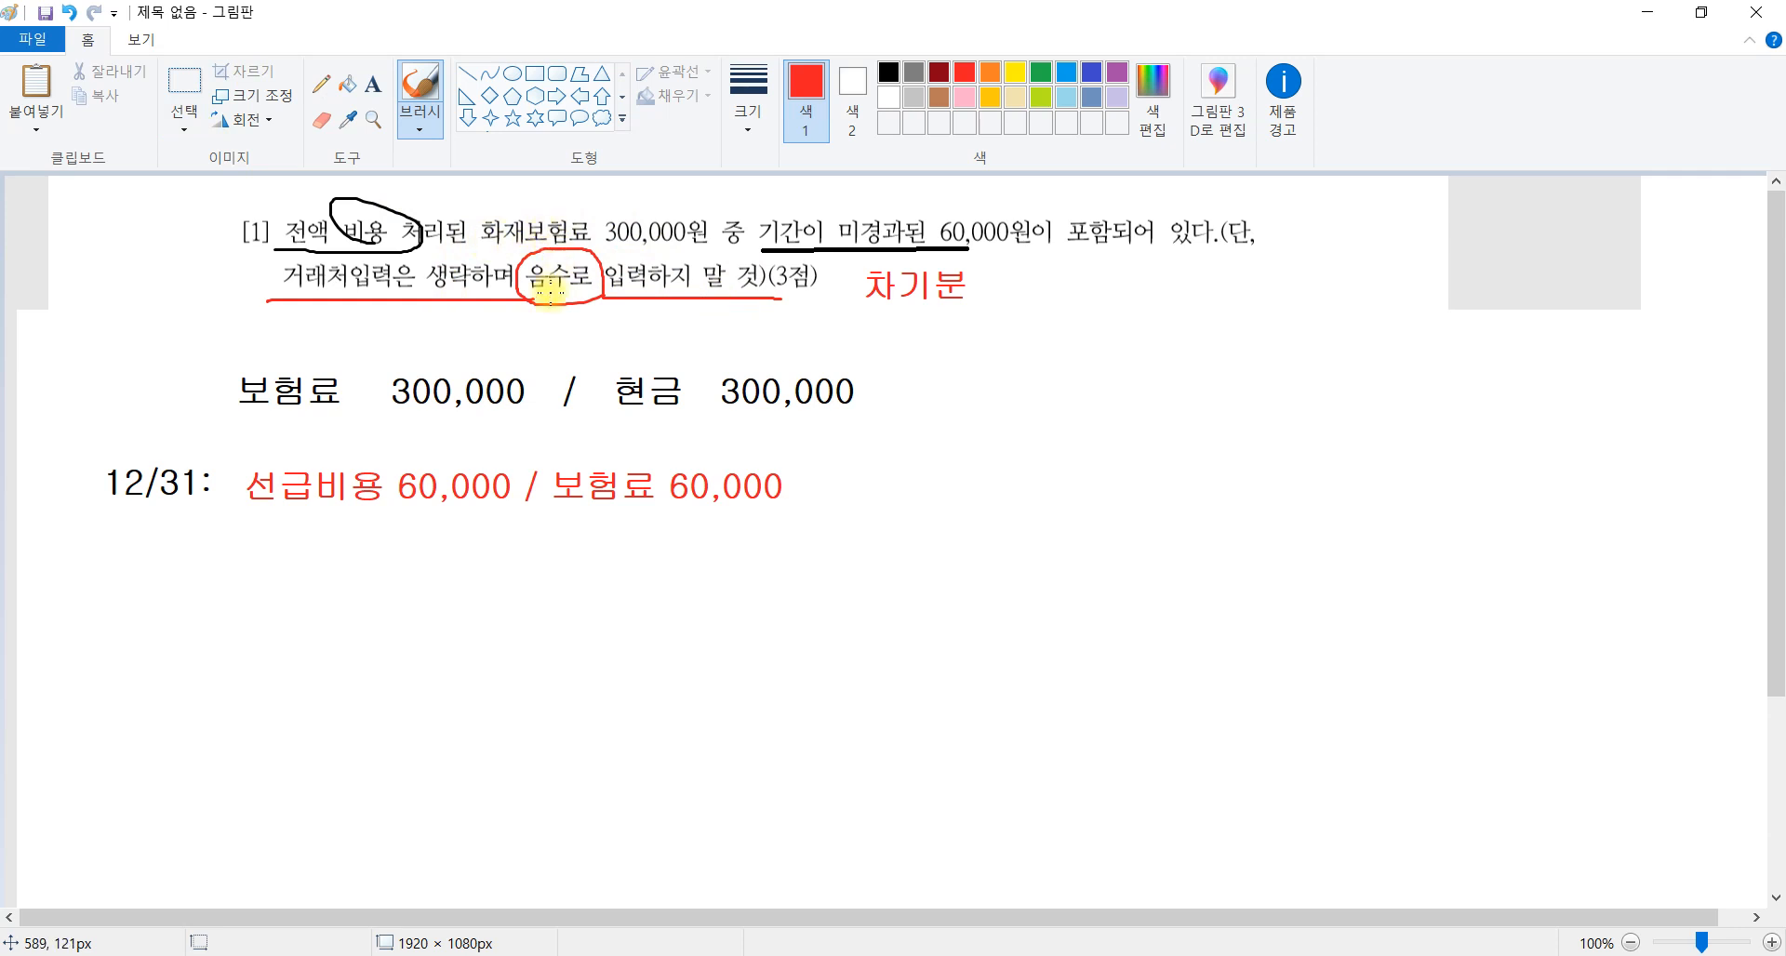
# Switch to the 일반전표입력 window and set the voucher date to 12월 31일.
pyautogui.press('ctrl')
pyautogui.press('ctrl')
pyautogui.hotkey('alt', 'Tab')
pyautogui.hotkey('alt', 'Tab')
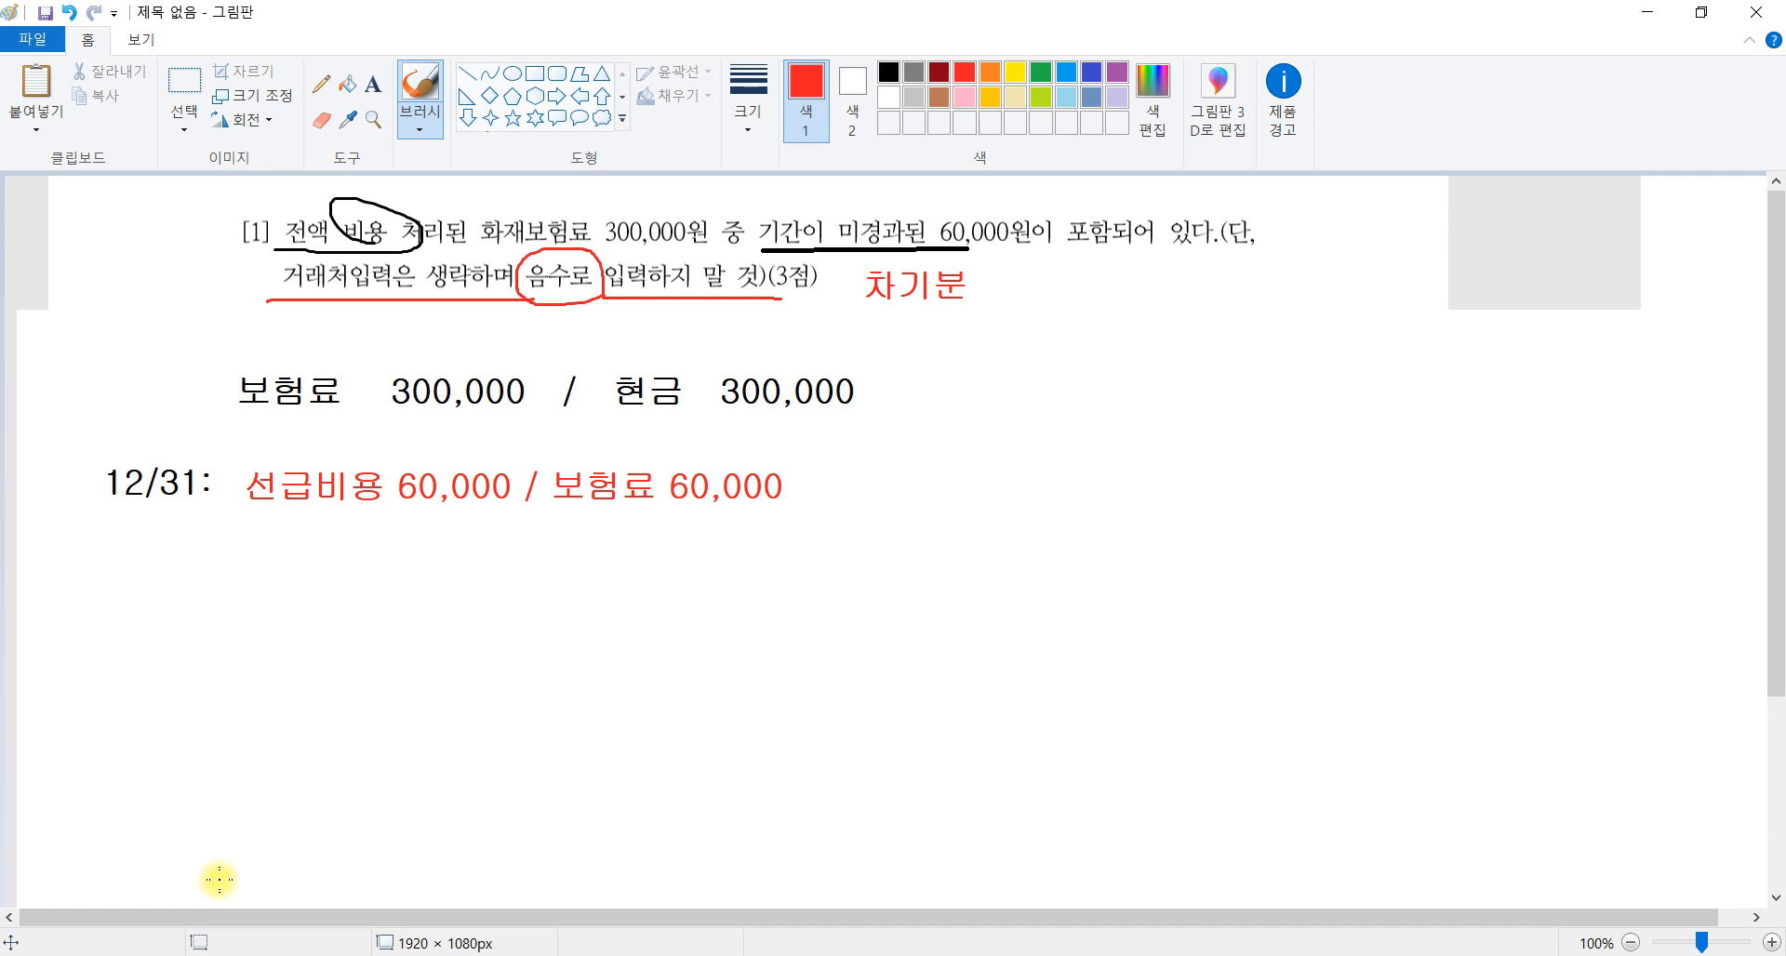
pyautogui.click(554, 955)
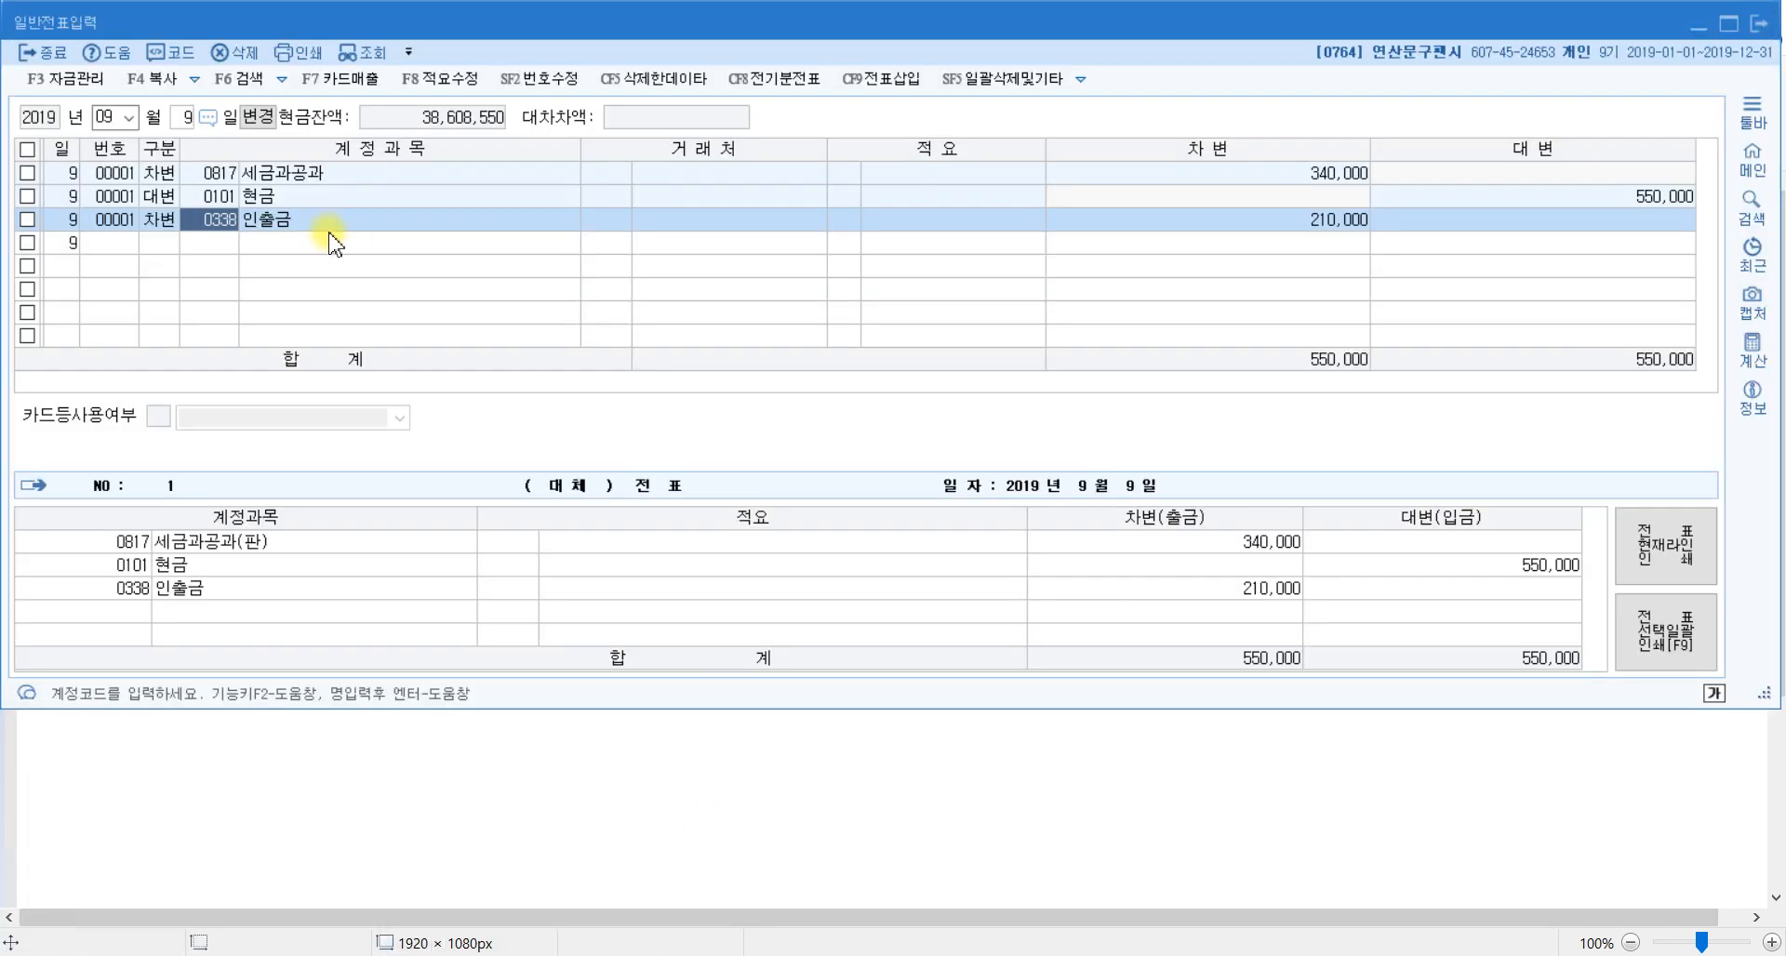
pyautogui.press('Escape')
pyautogui.press('Escape')
pyautogui.write('1')
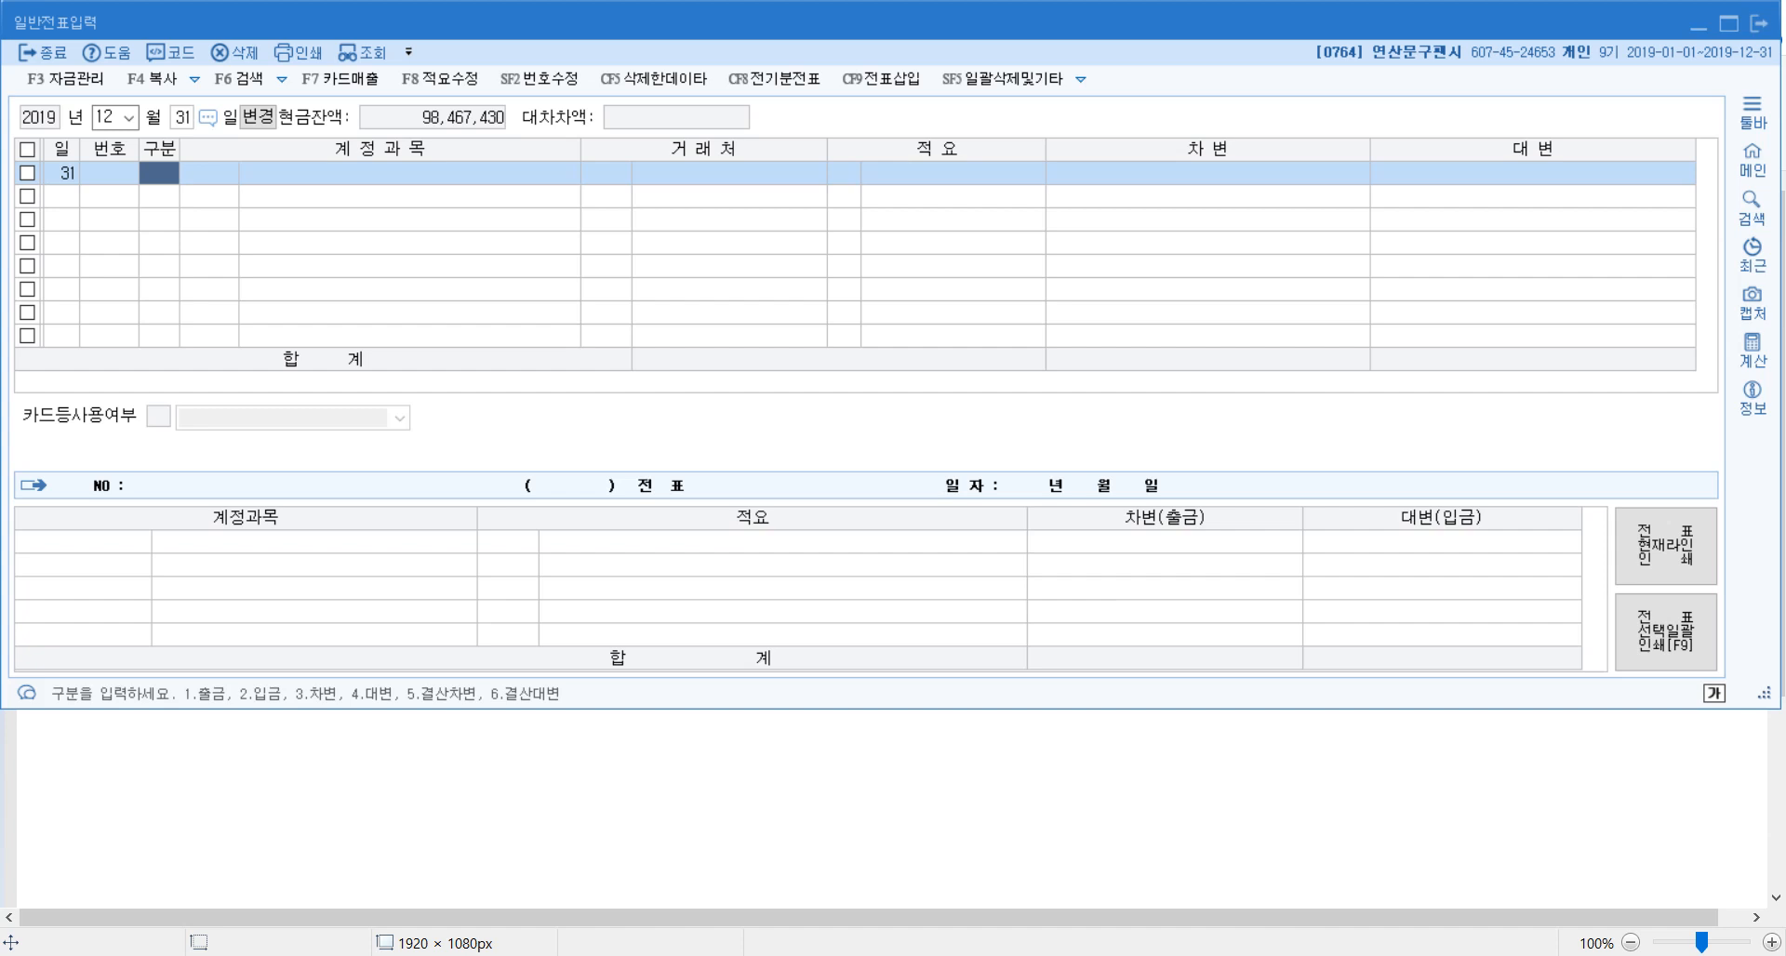
# Enter a 차변 line for account 0133 선급비용 with the amount 60,000 and no 거래처.
pyautogui.write('2313')
pyautogui.press('Return')
pyautogui.write('선급')
pyautogui.press('Return')
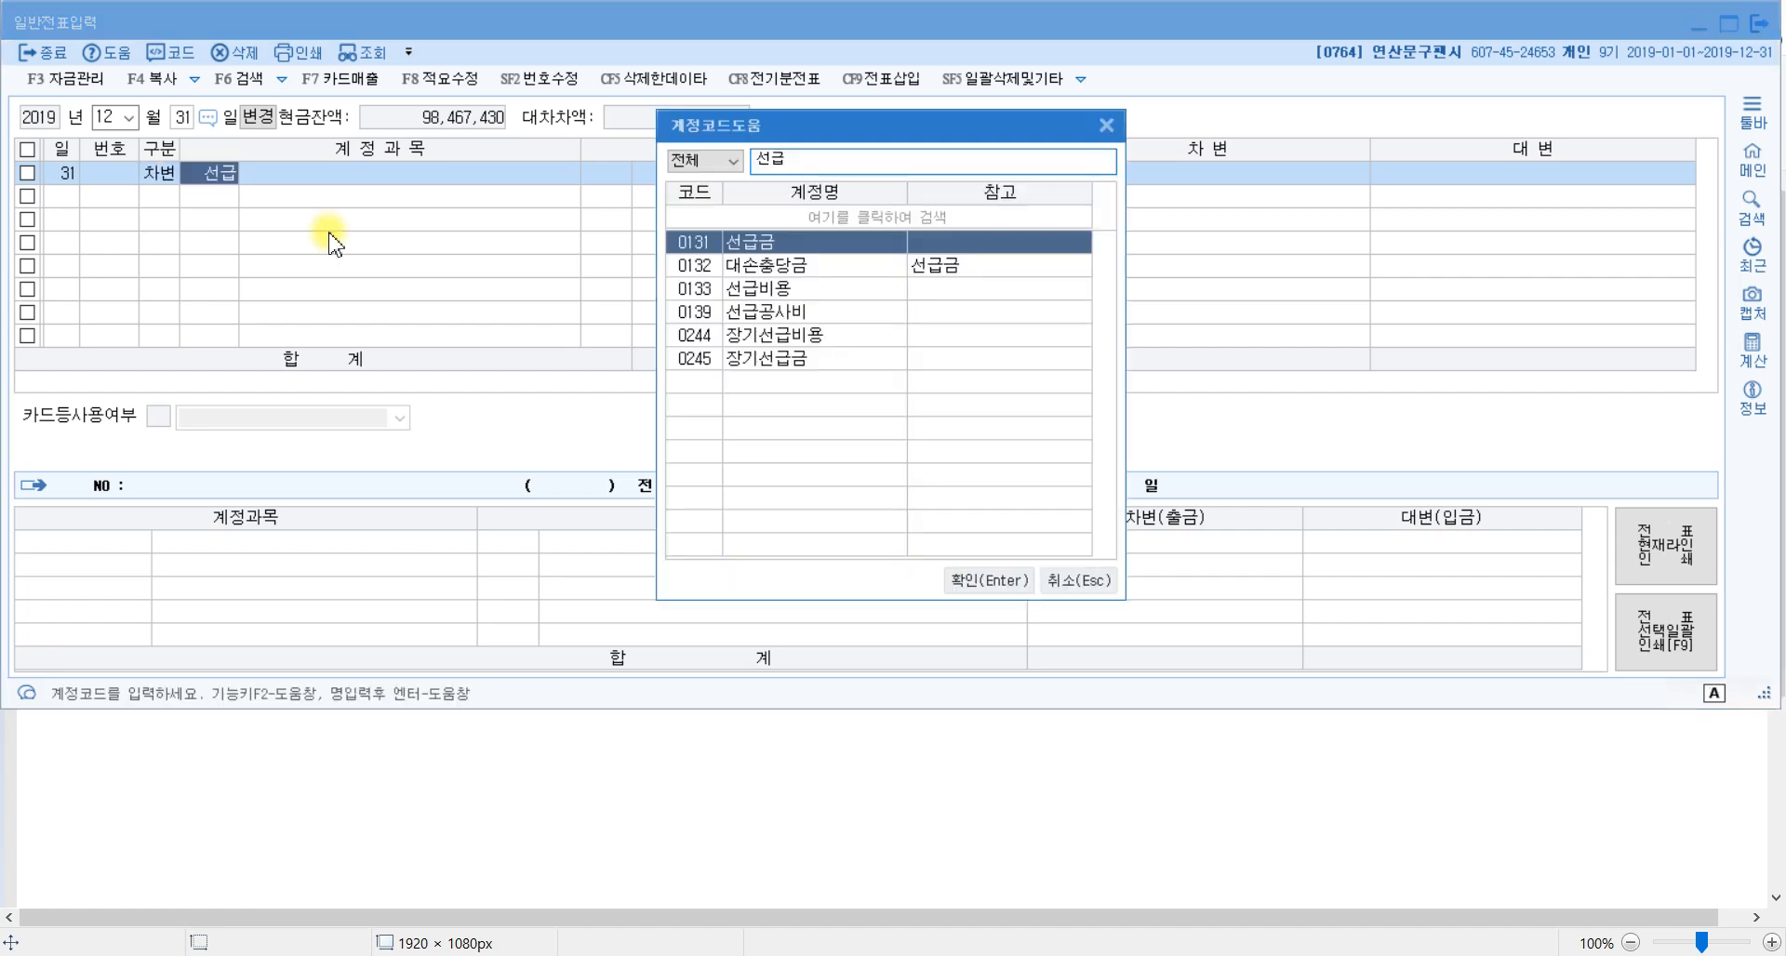
pyautogui.press('Down')
pyautogui.press('Down')
pyautogui.press('Return')
pyautogui.press('Return')
pyautogui.press('Return')
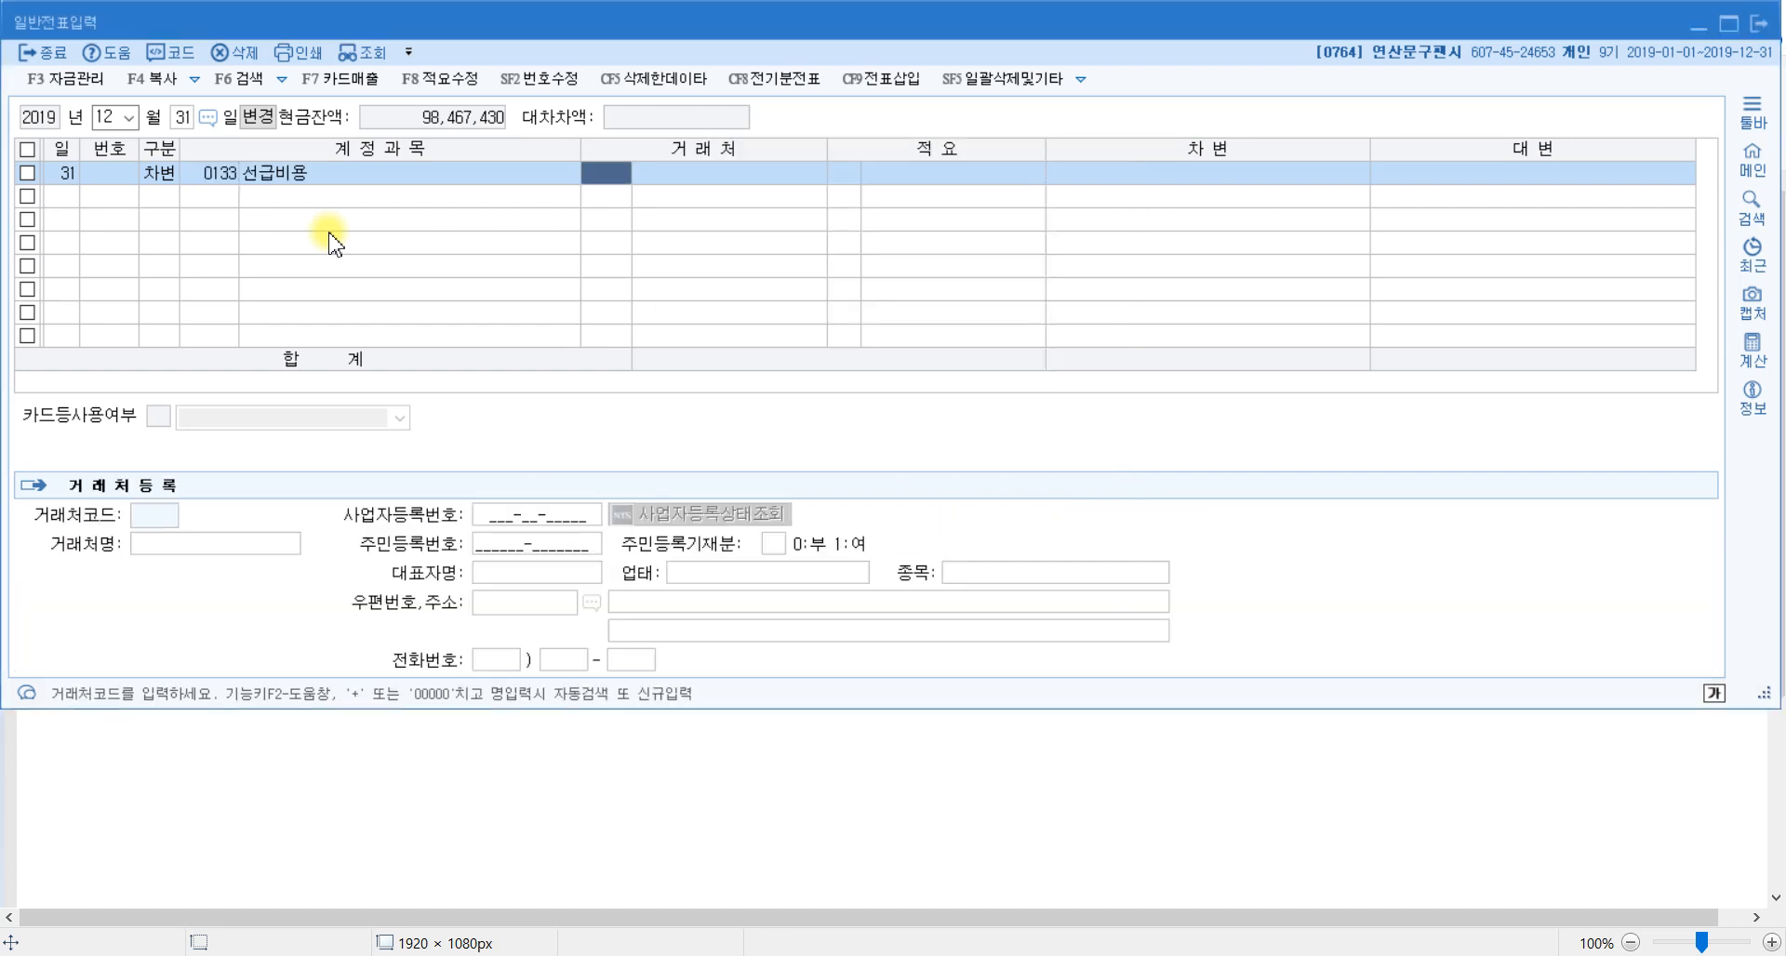
pyautogui.write('600000')
pyautogui.press('Return')
# Add a 대변 line for account 0821 보험료 (판매관리비) with the amount 60,000.
pyautogui.write('4')
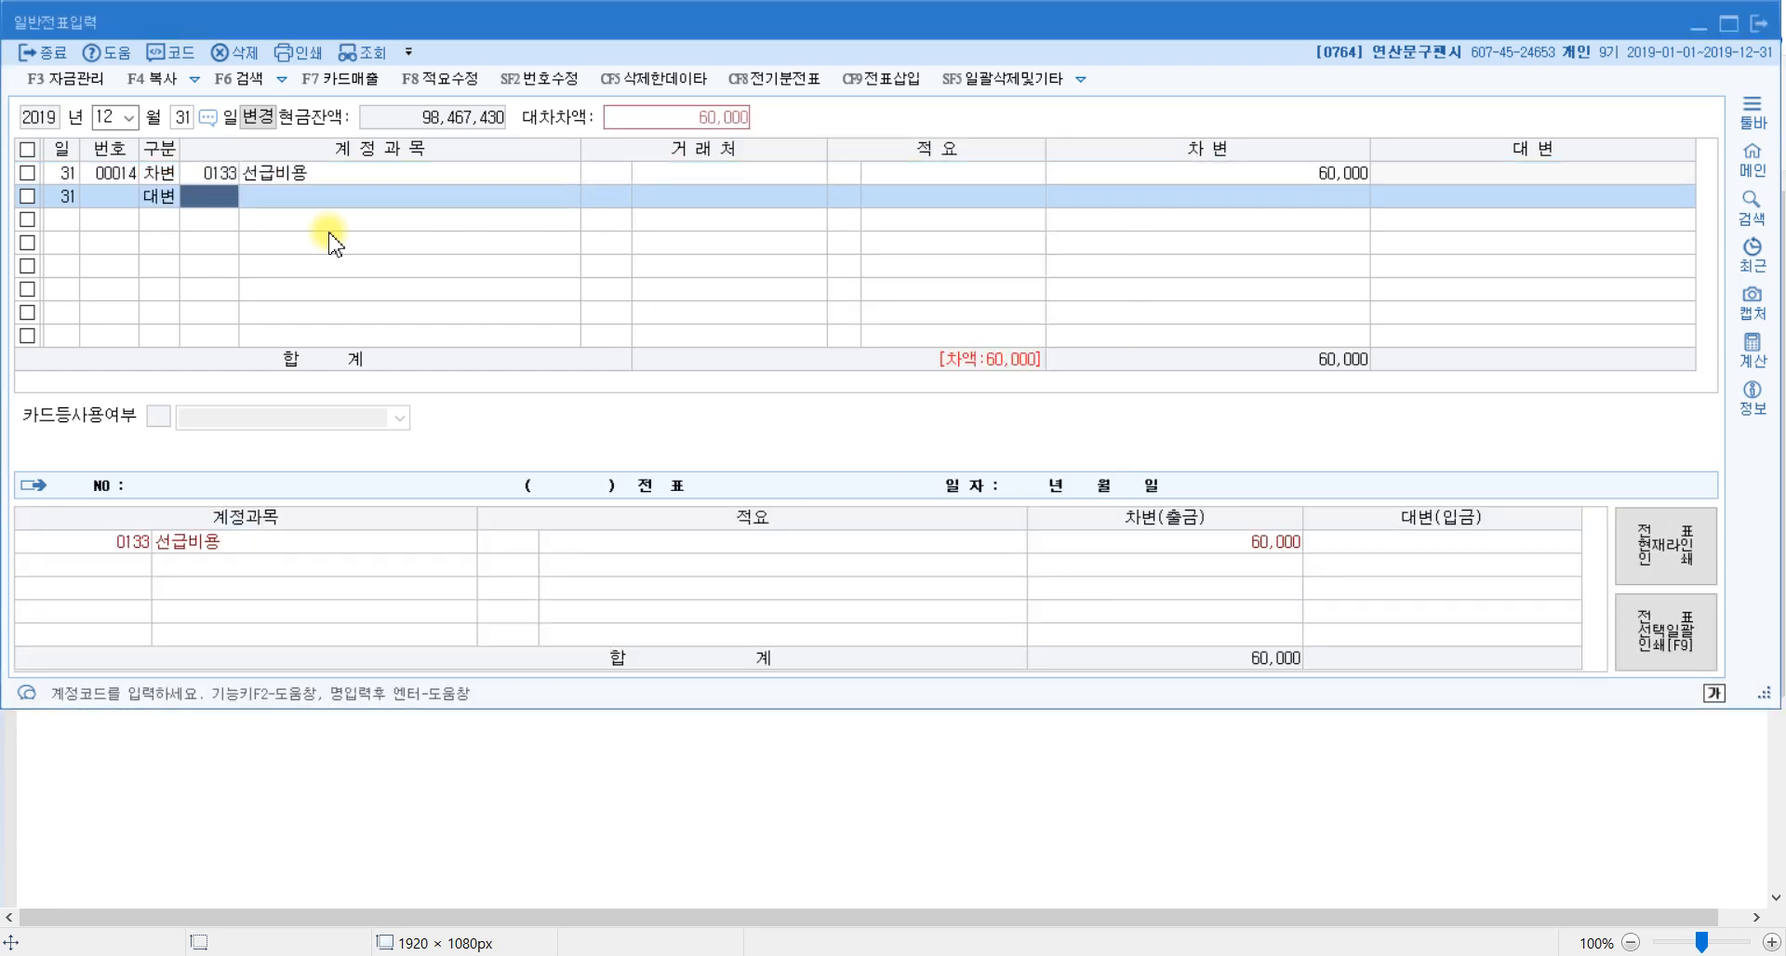
pyautogui.write('보험')
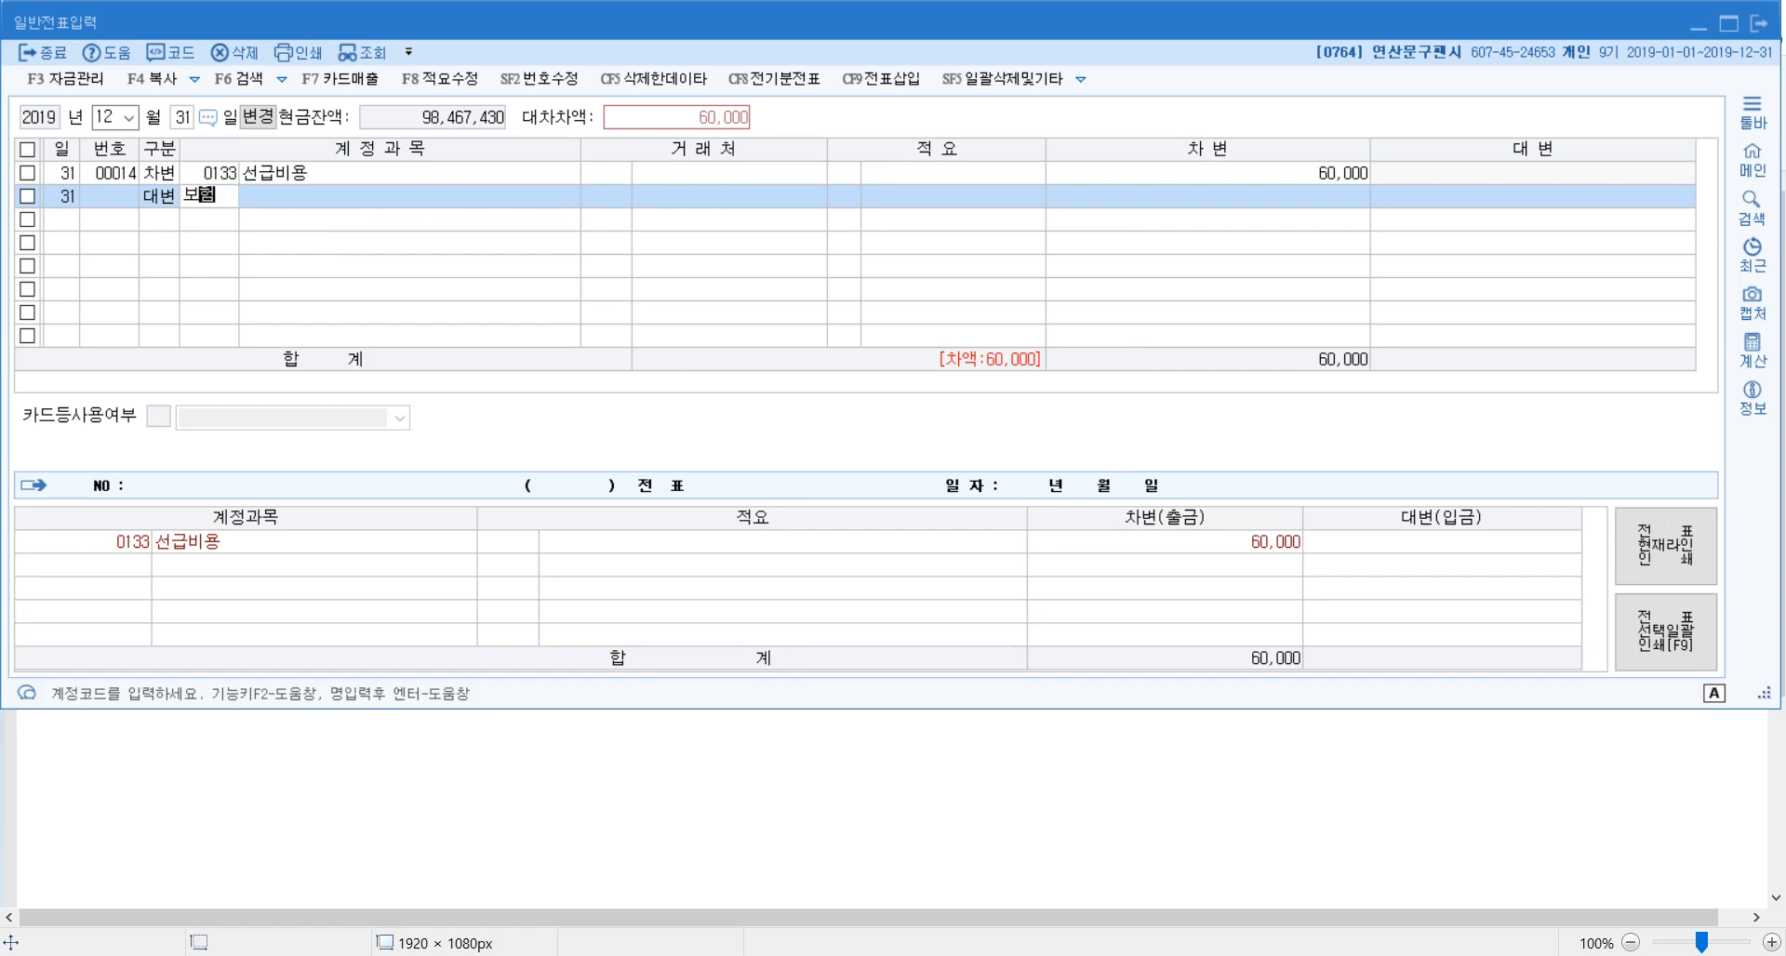
pyautogui.press('Return')
pyautogui.press('Down')
pyautogui.press('Down')
pyautogui.press('Down')
pyautogui.press('Down')
pyautogui.press('Down')
pyautogui.press('Down')
pyautogui.press('Down')
pyautogui.press('Down')
pyautogui.press('Down')
pyautogui.press('Down')
pyautogui.press('Down')
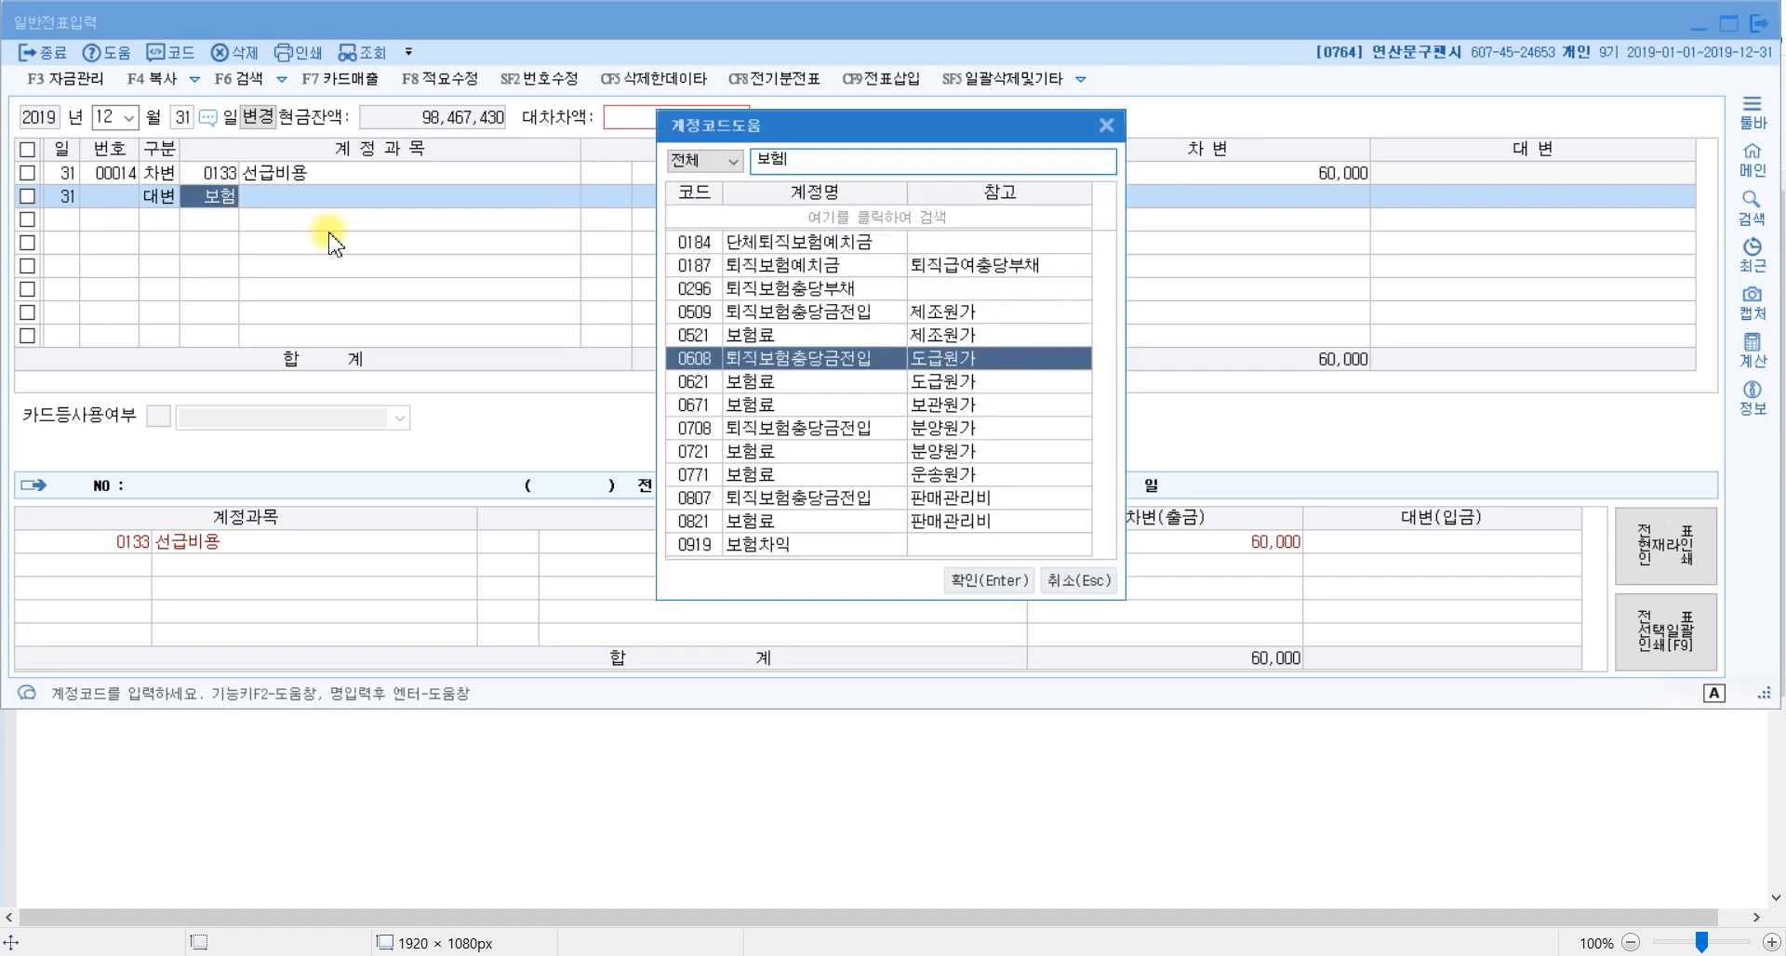
pyautogui.press('Down')
pyautogui.press('Return')
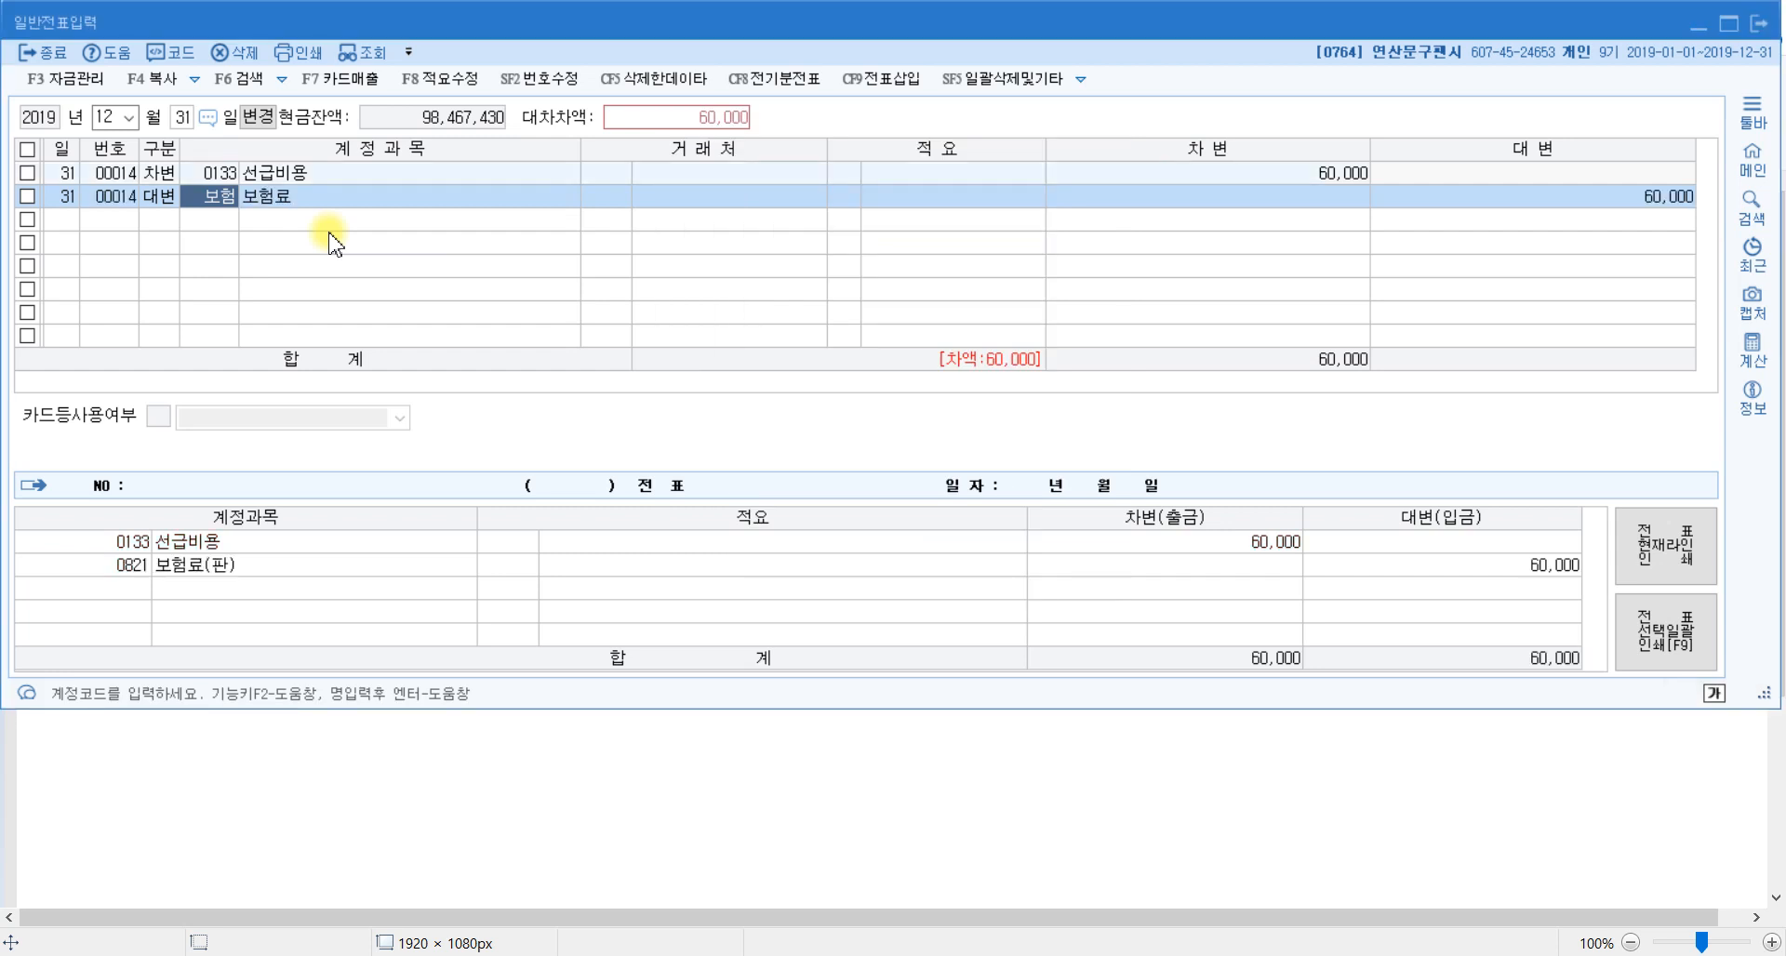
pyautogui.press('Return')
pyautogui.press('Return')
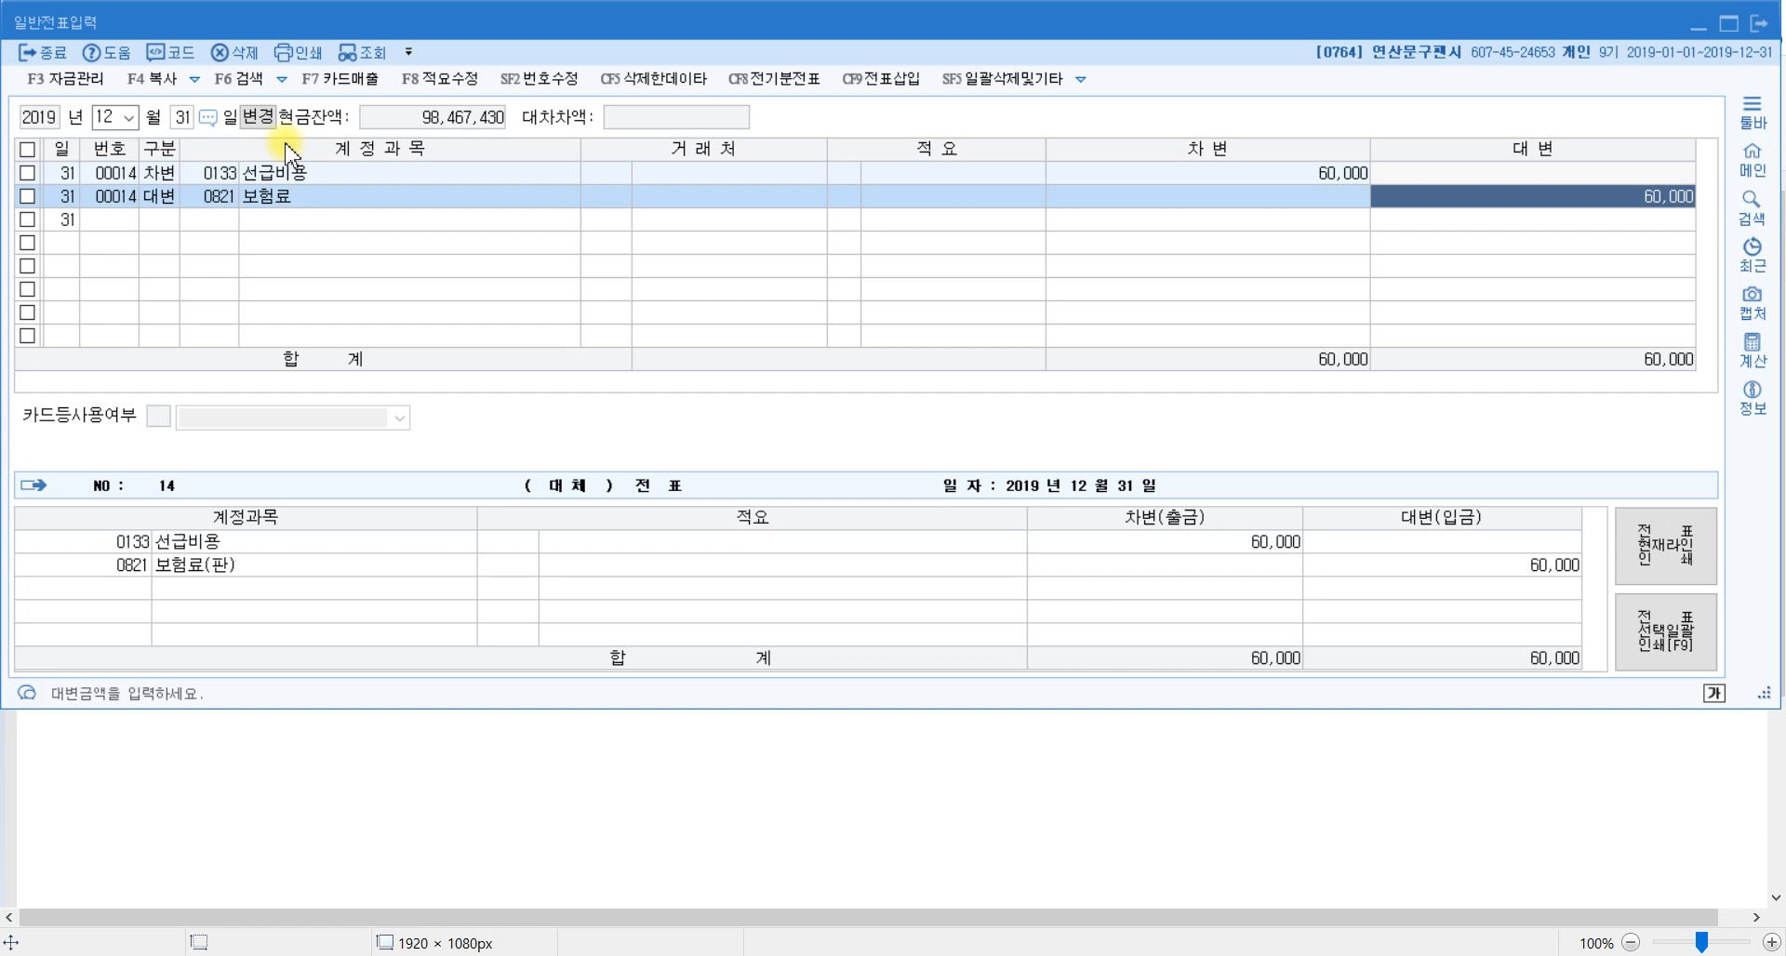
# Try the negative form of the entry by changing the 보험료 line to 차변 with the amount -60,000.
pyautogui.click(159, 196)
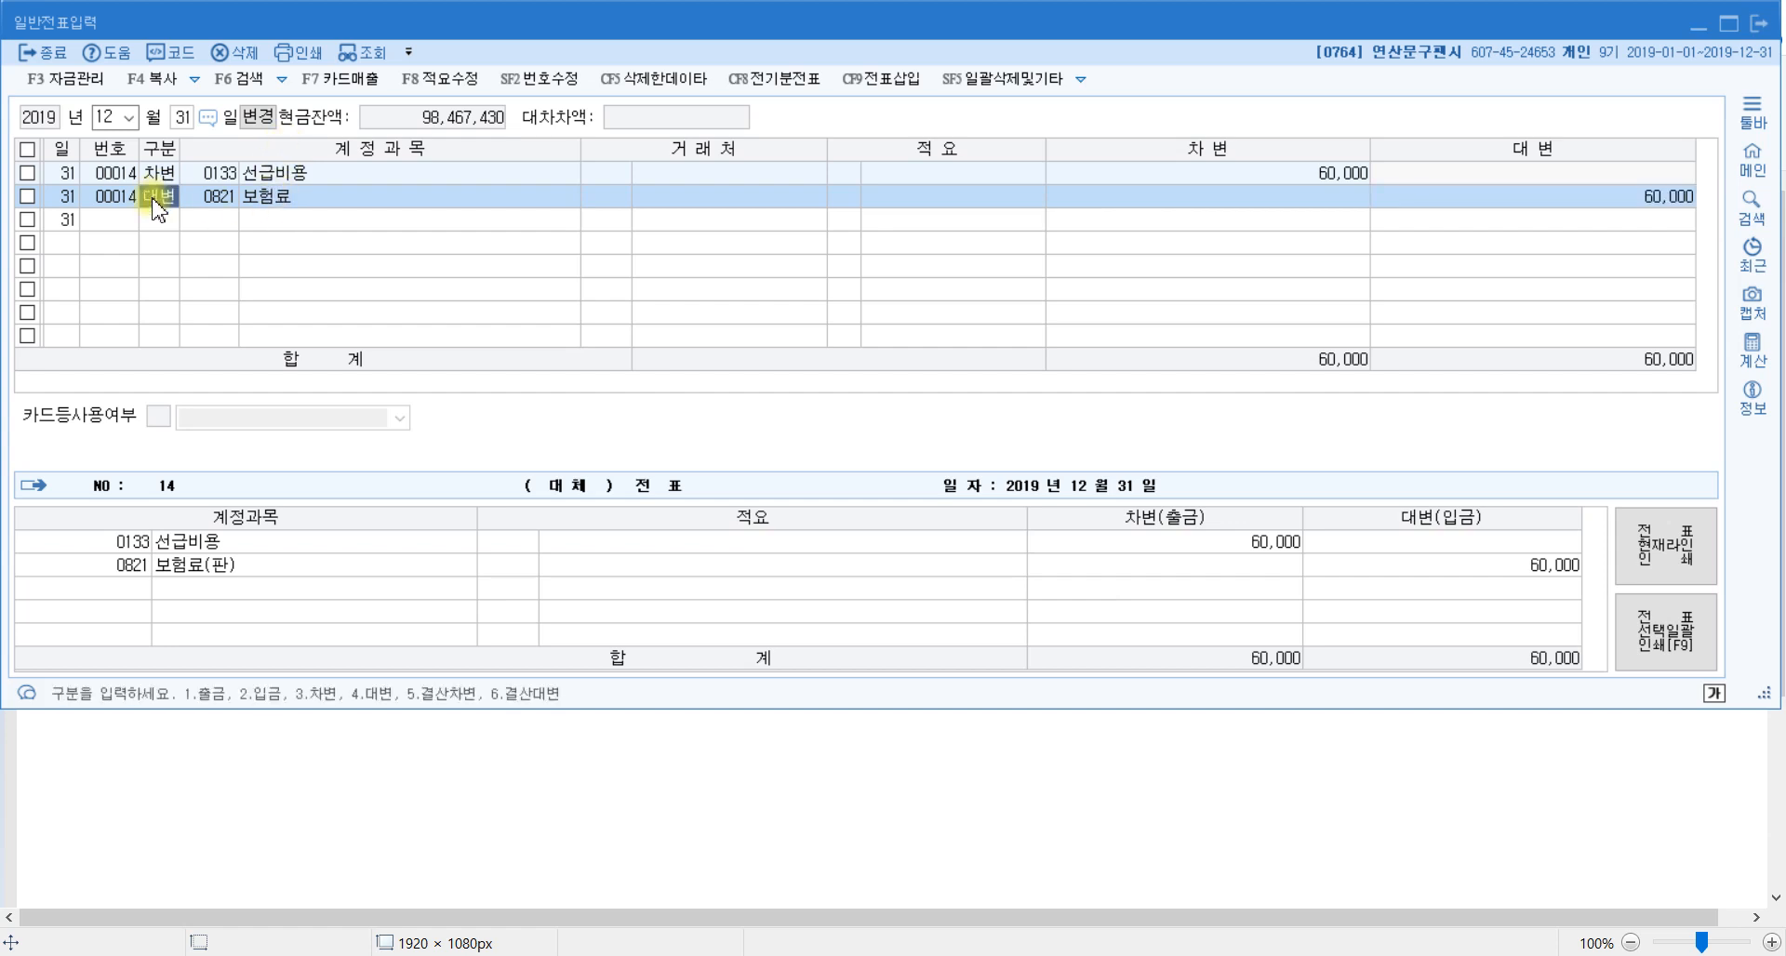
pyautogui.write('3')
pyautogui.press('Return')
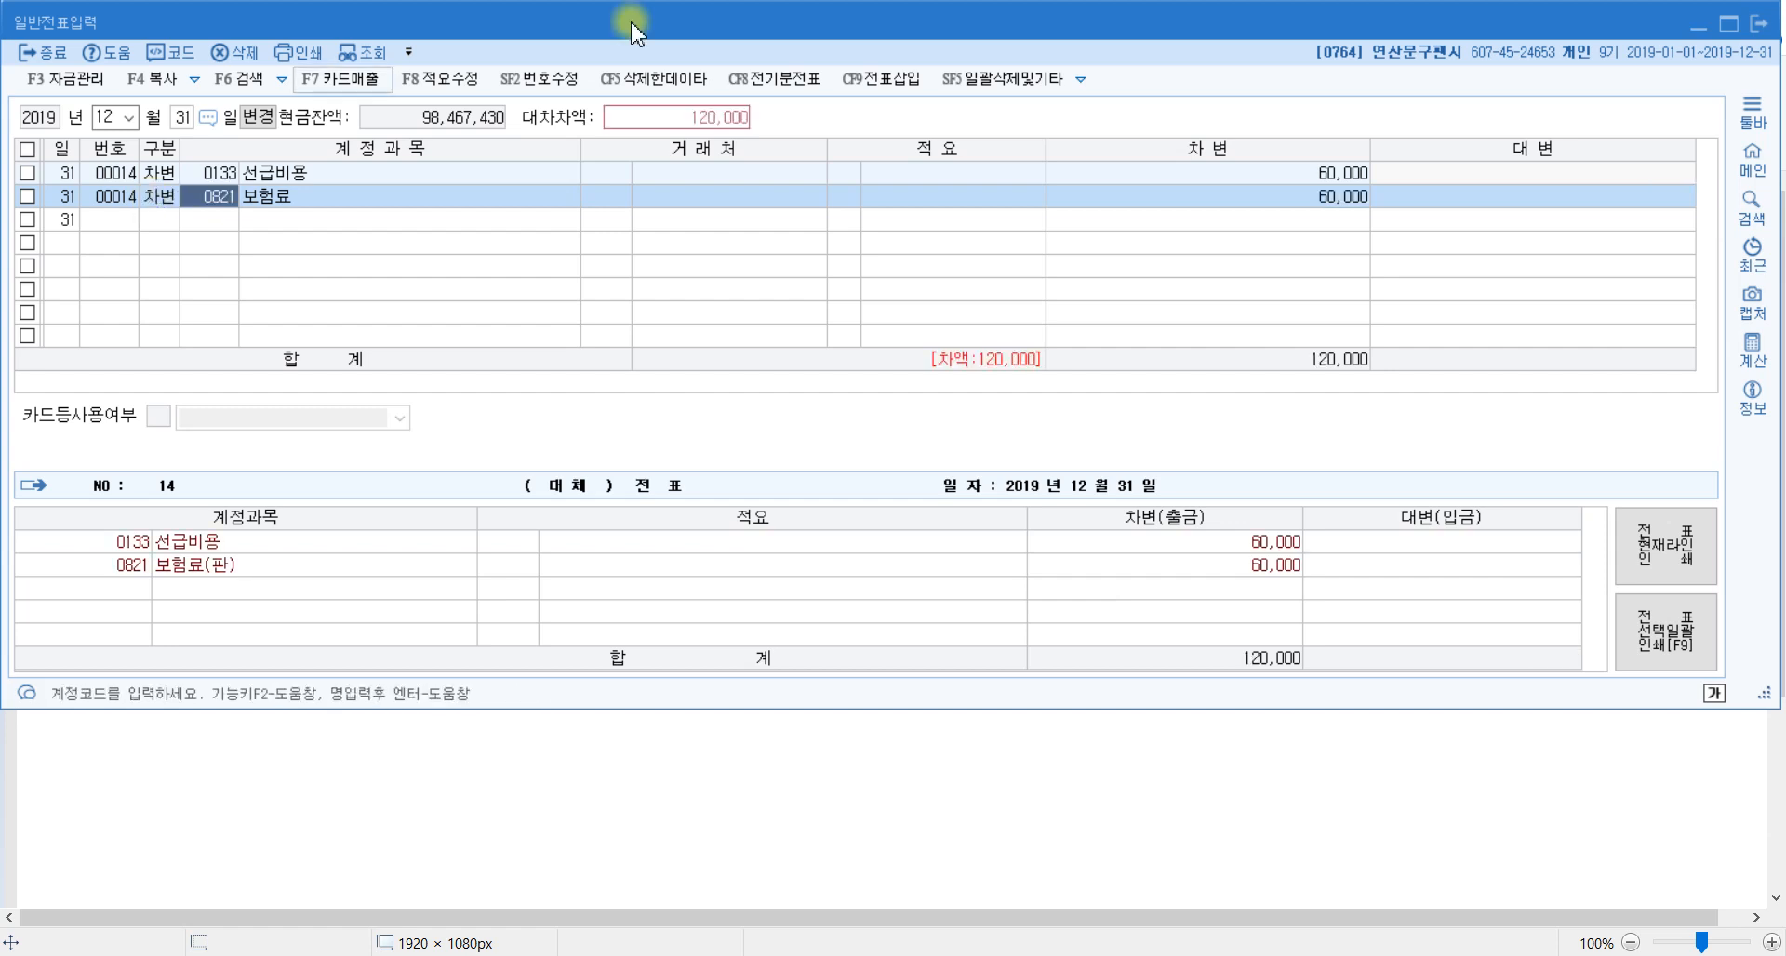
pyautogui.click(1313, 199)
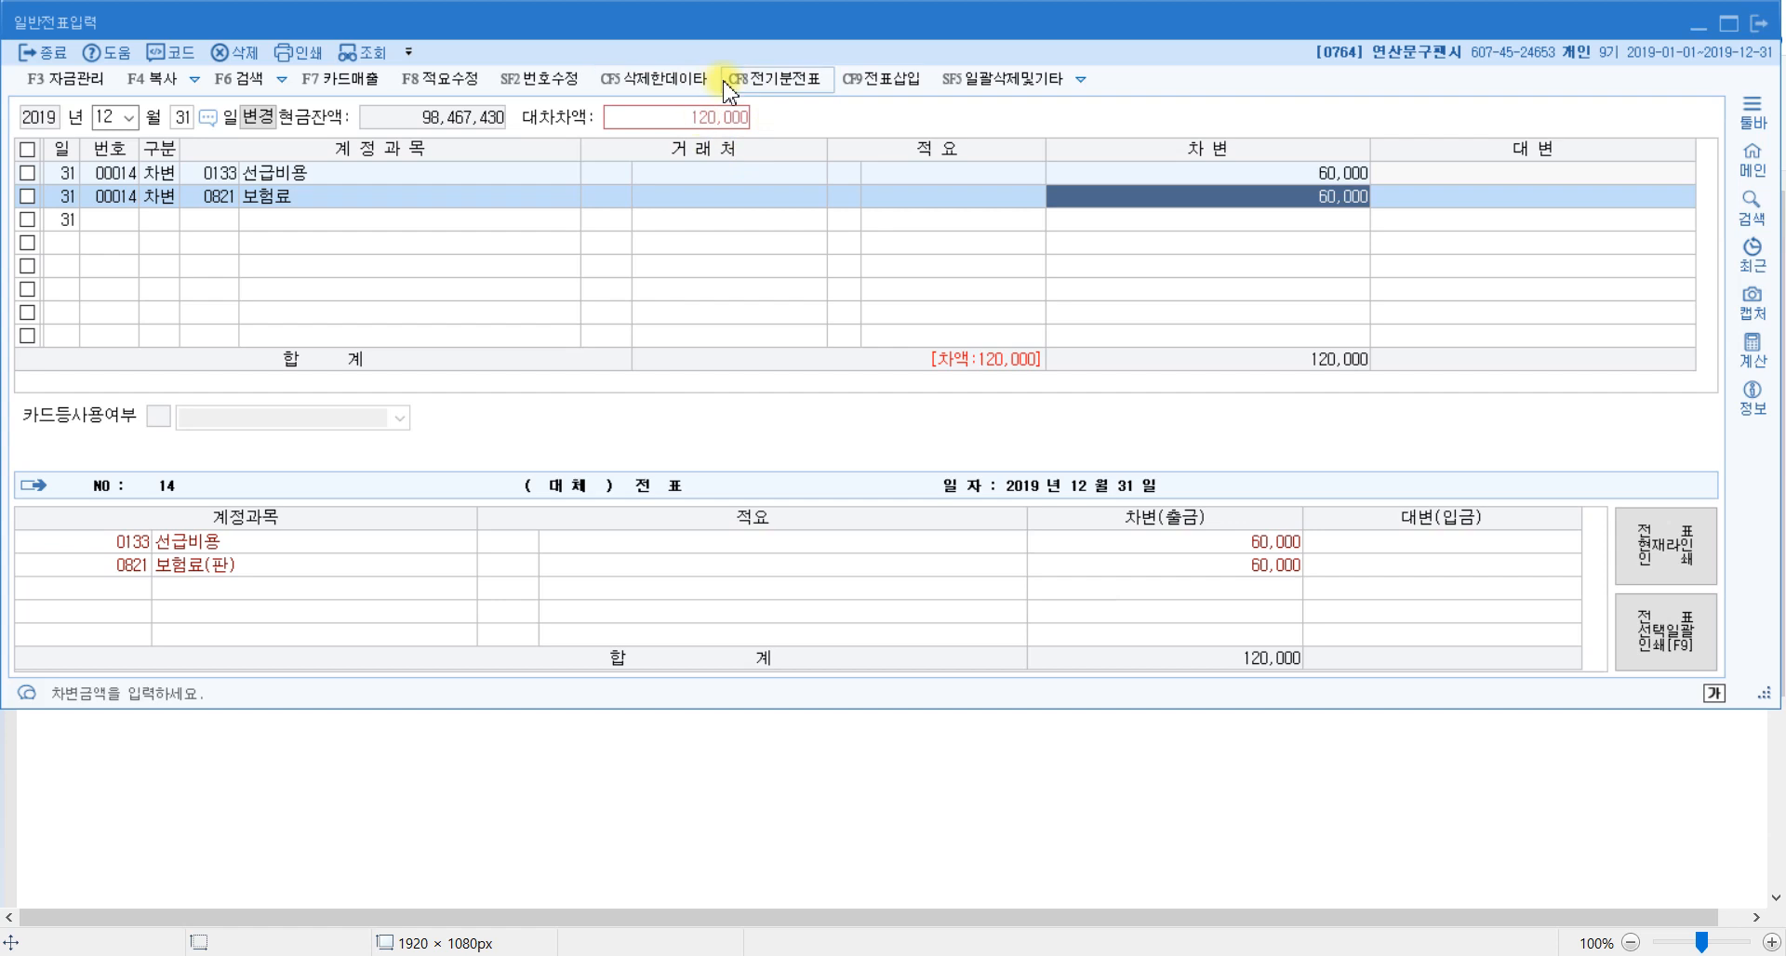
pyautogui.click(1314, 199)
pyautogui.write('-')
pyautogui.press('Return')
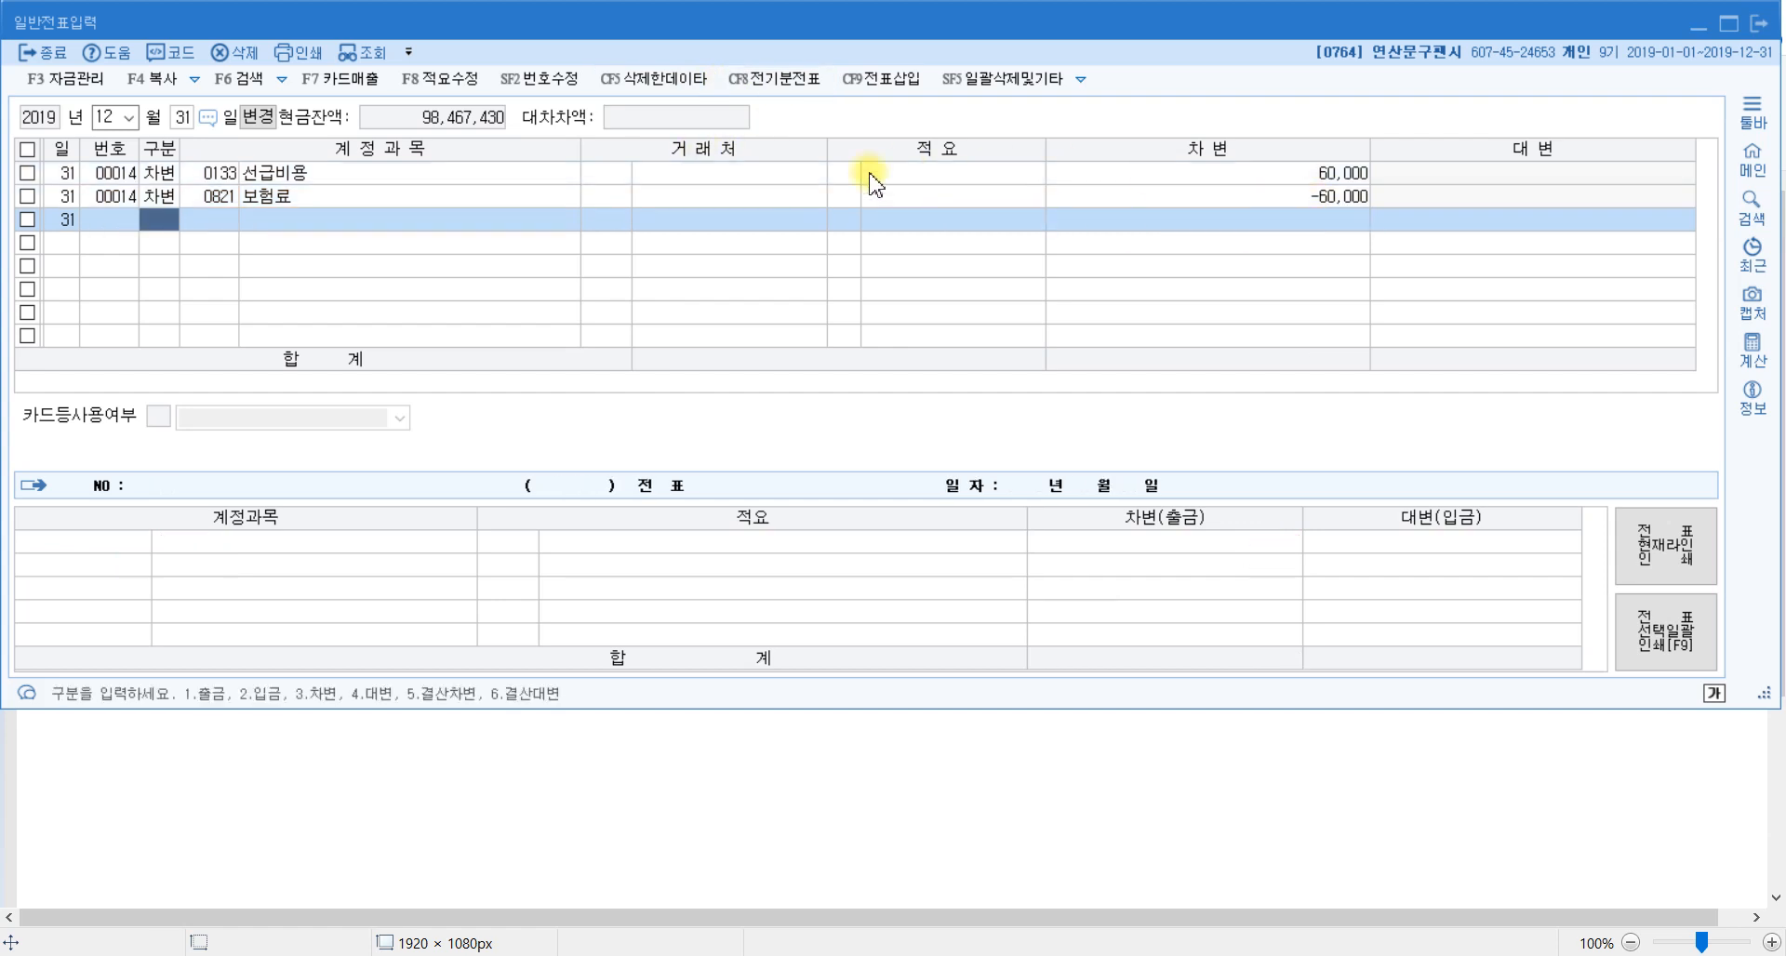
# Return the 보험료 line to 대변 and set its amount to 60,000.
pyautogui.click(613, 195)
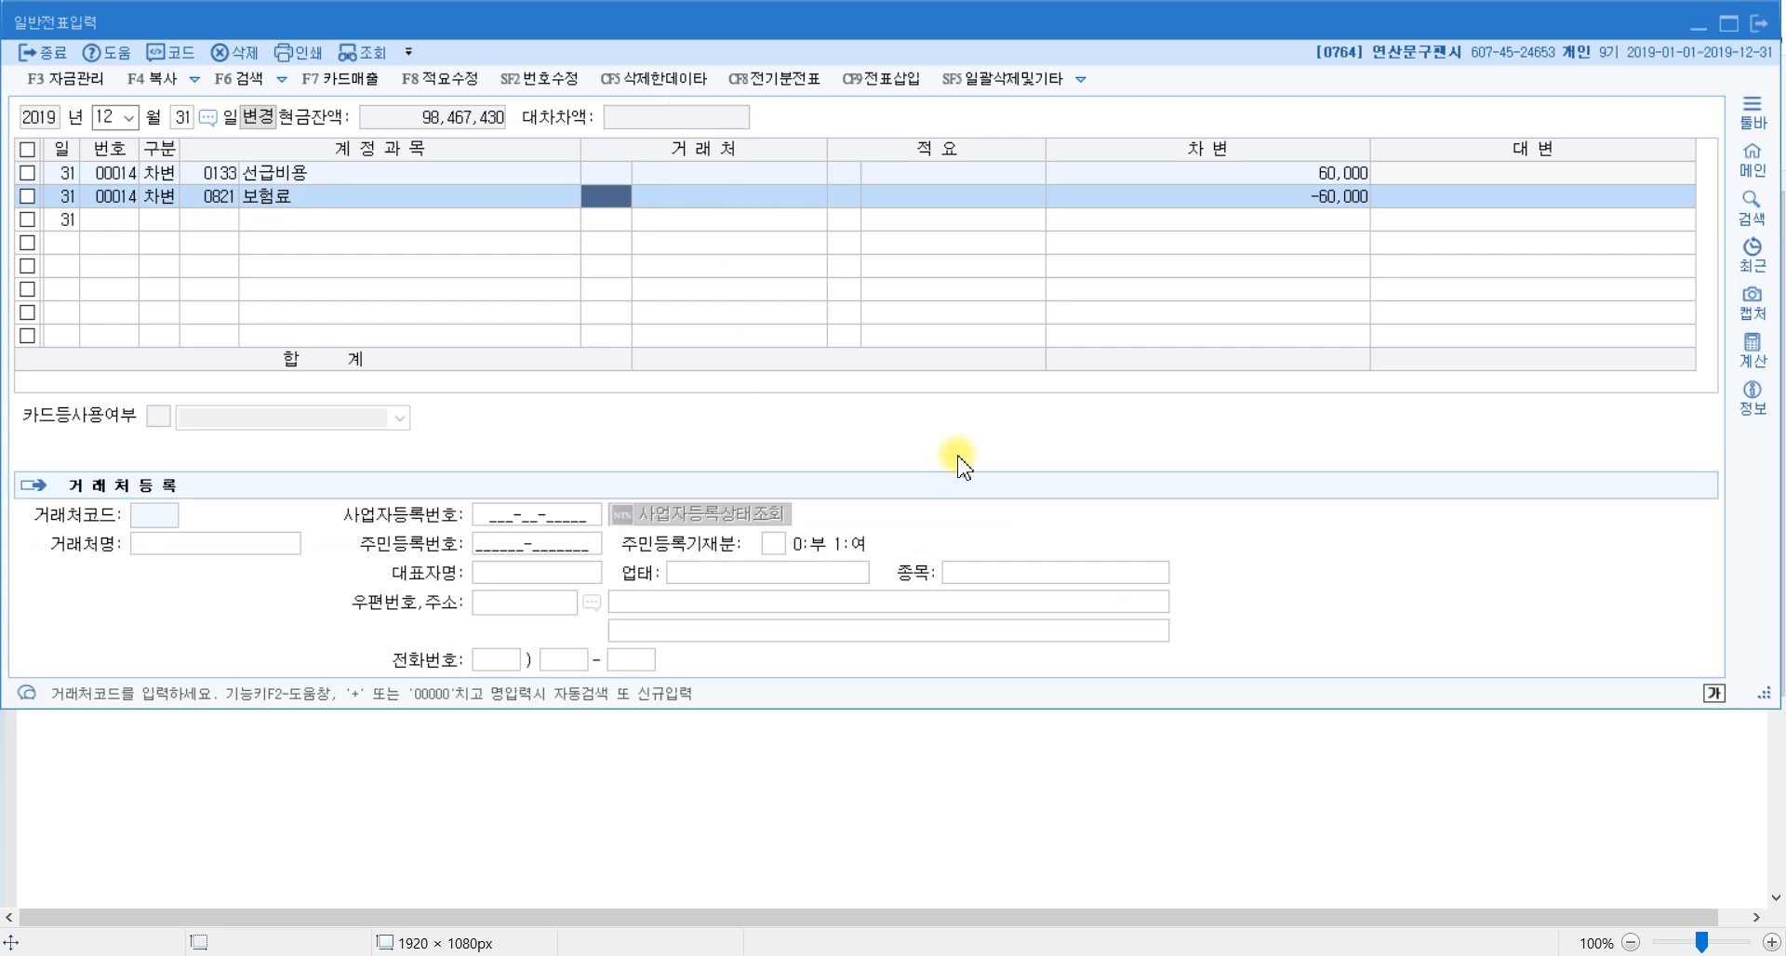
pyautogui.click(158, 199)
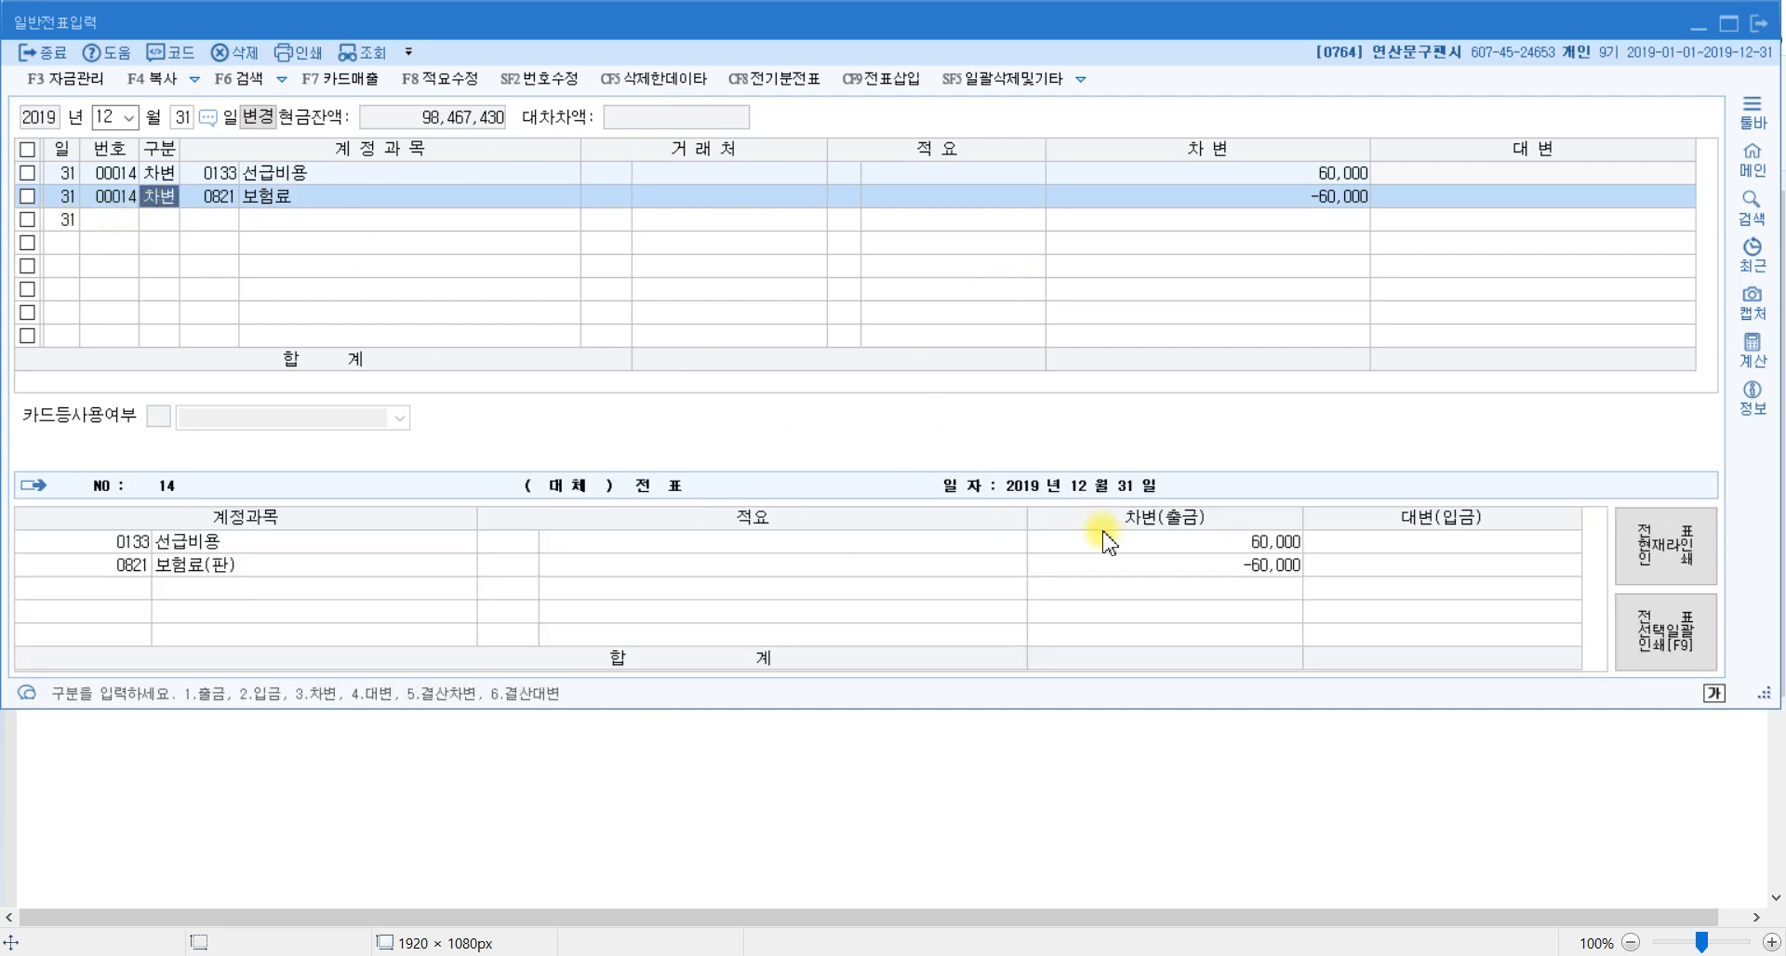
pyautogui.click(184, 569)
pyautogui.click(1276, 568)
pyautogui.press('4')
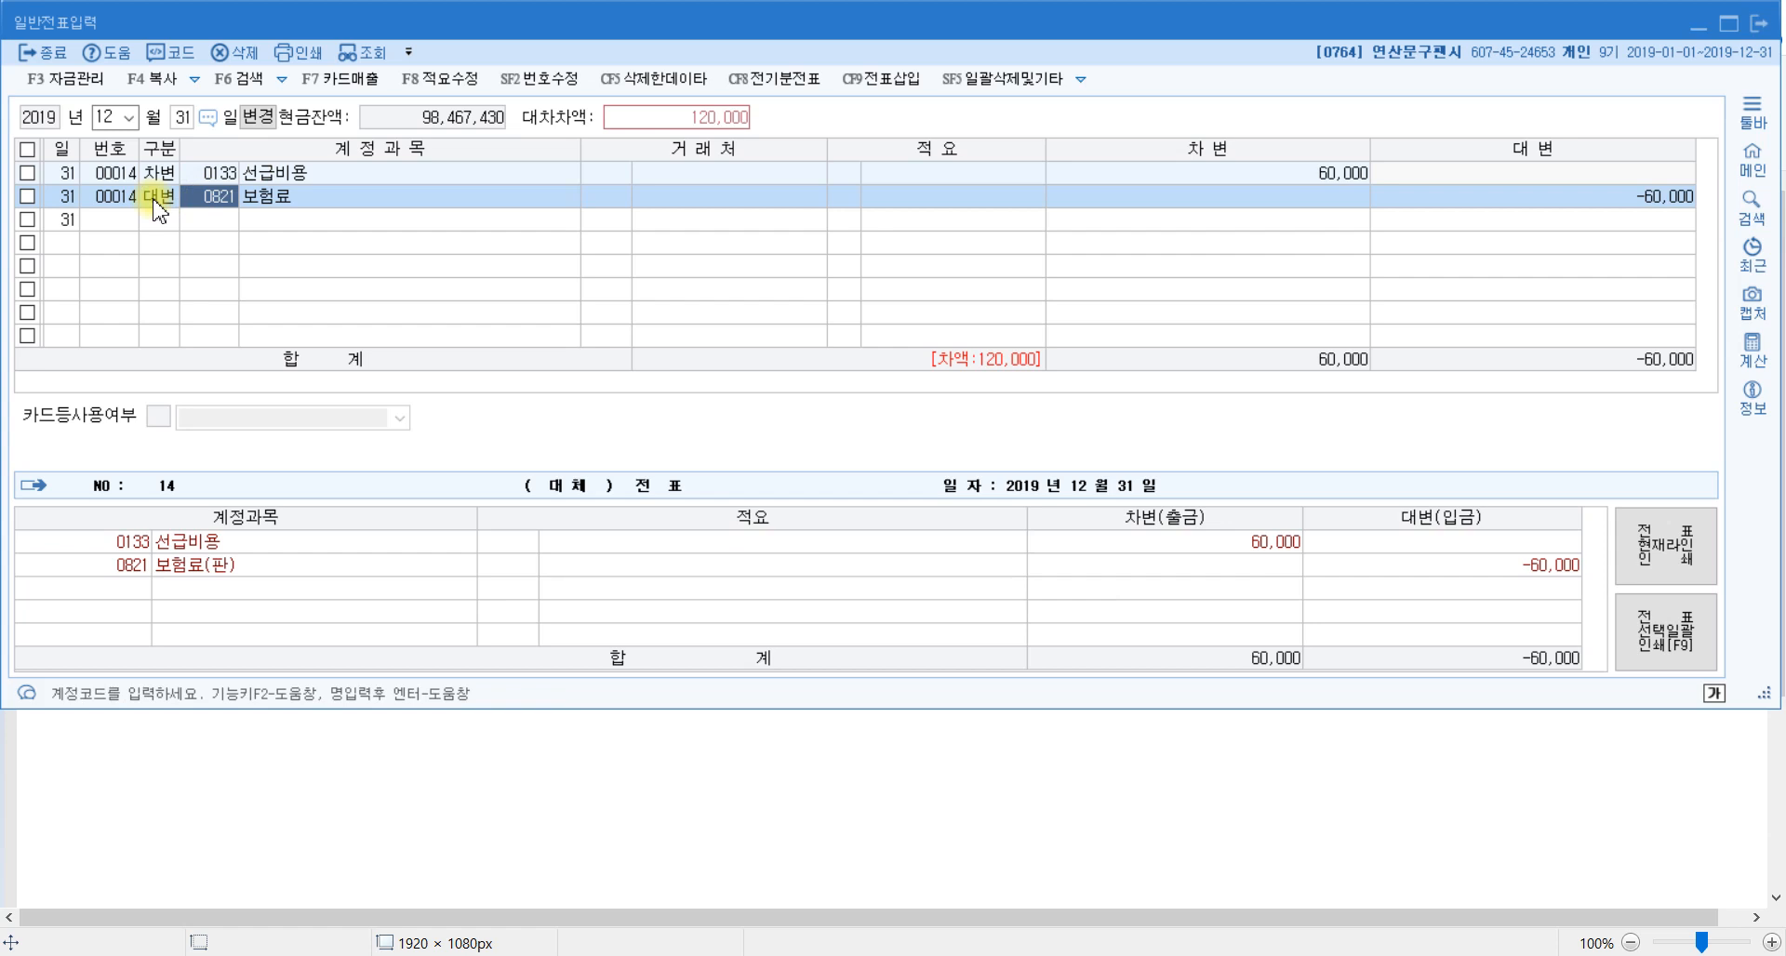
pyautogui.click(1615, 204)
pyautogui.write('6')
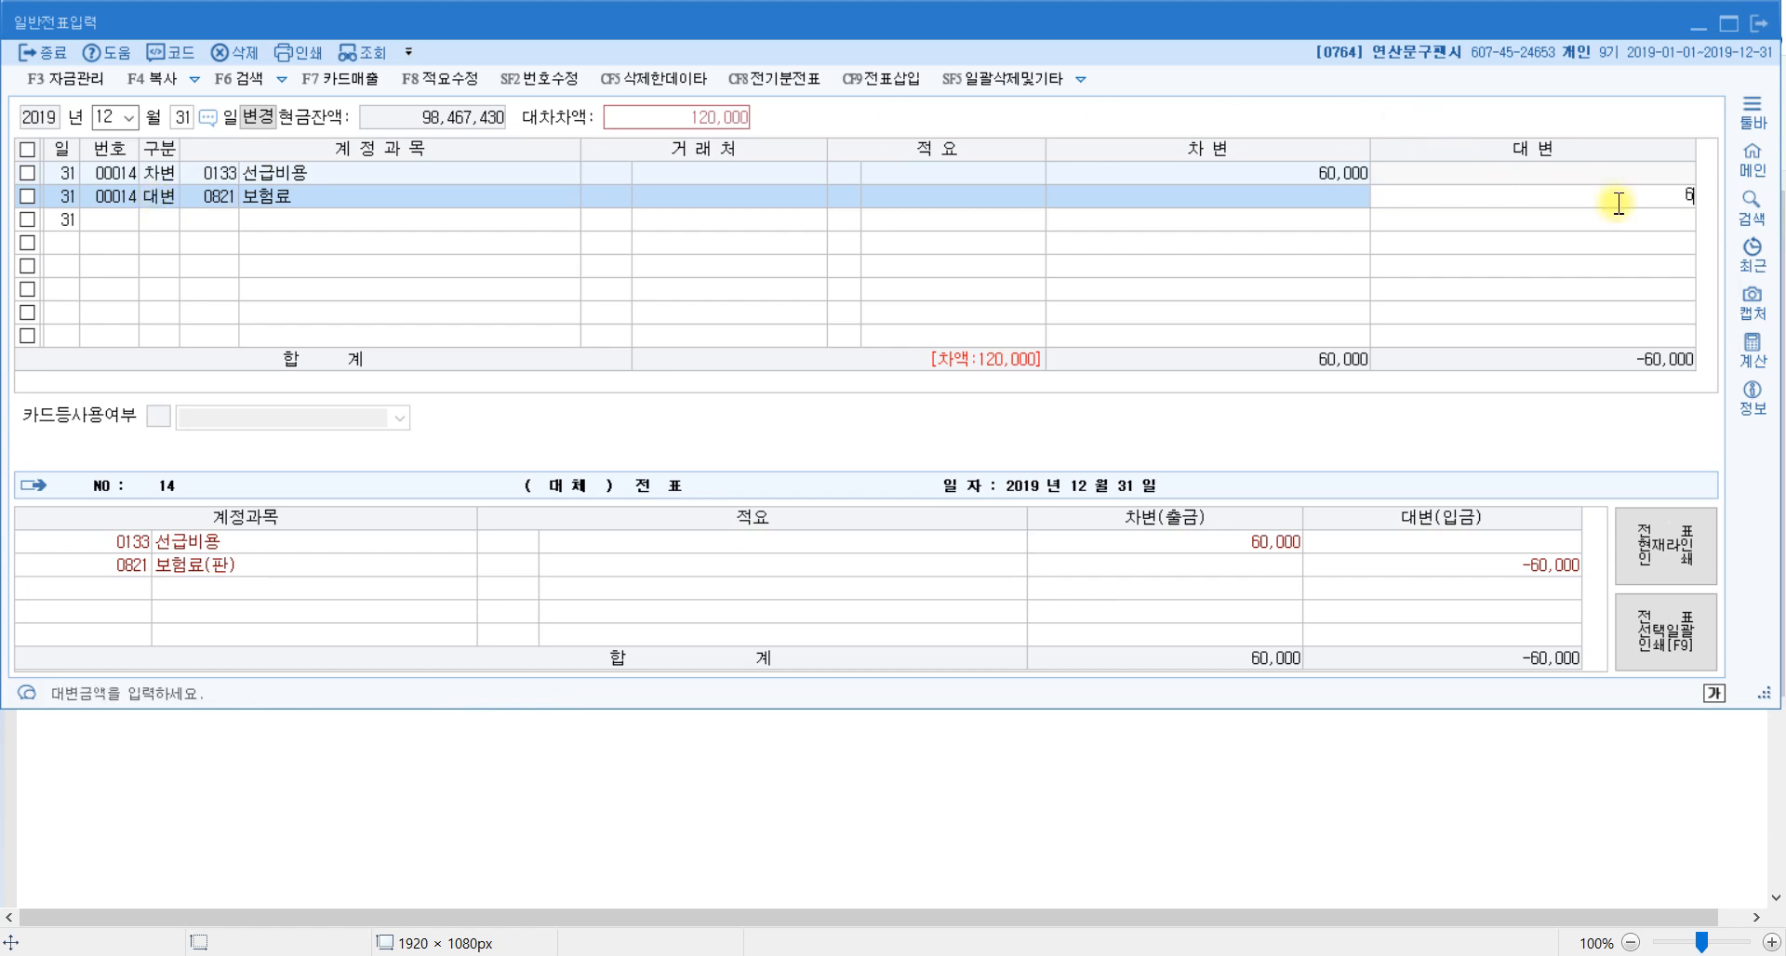
pyautogui.write('0,000')
pyautogui.press('Return')
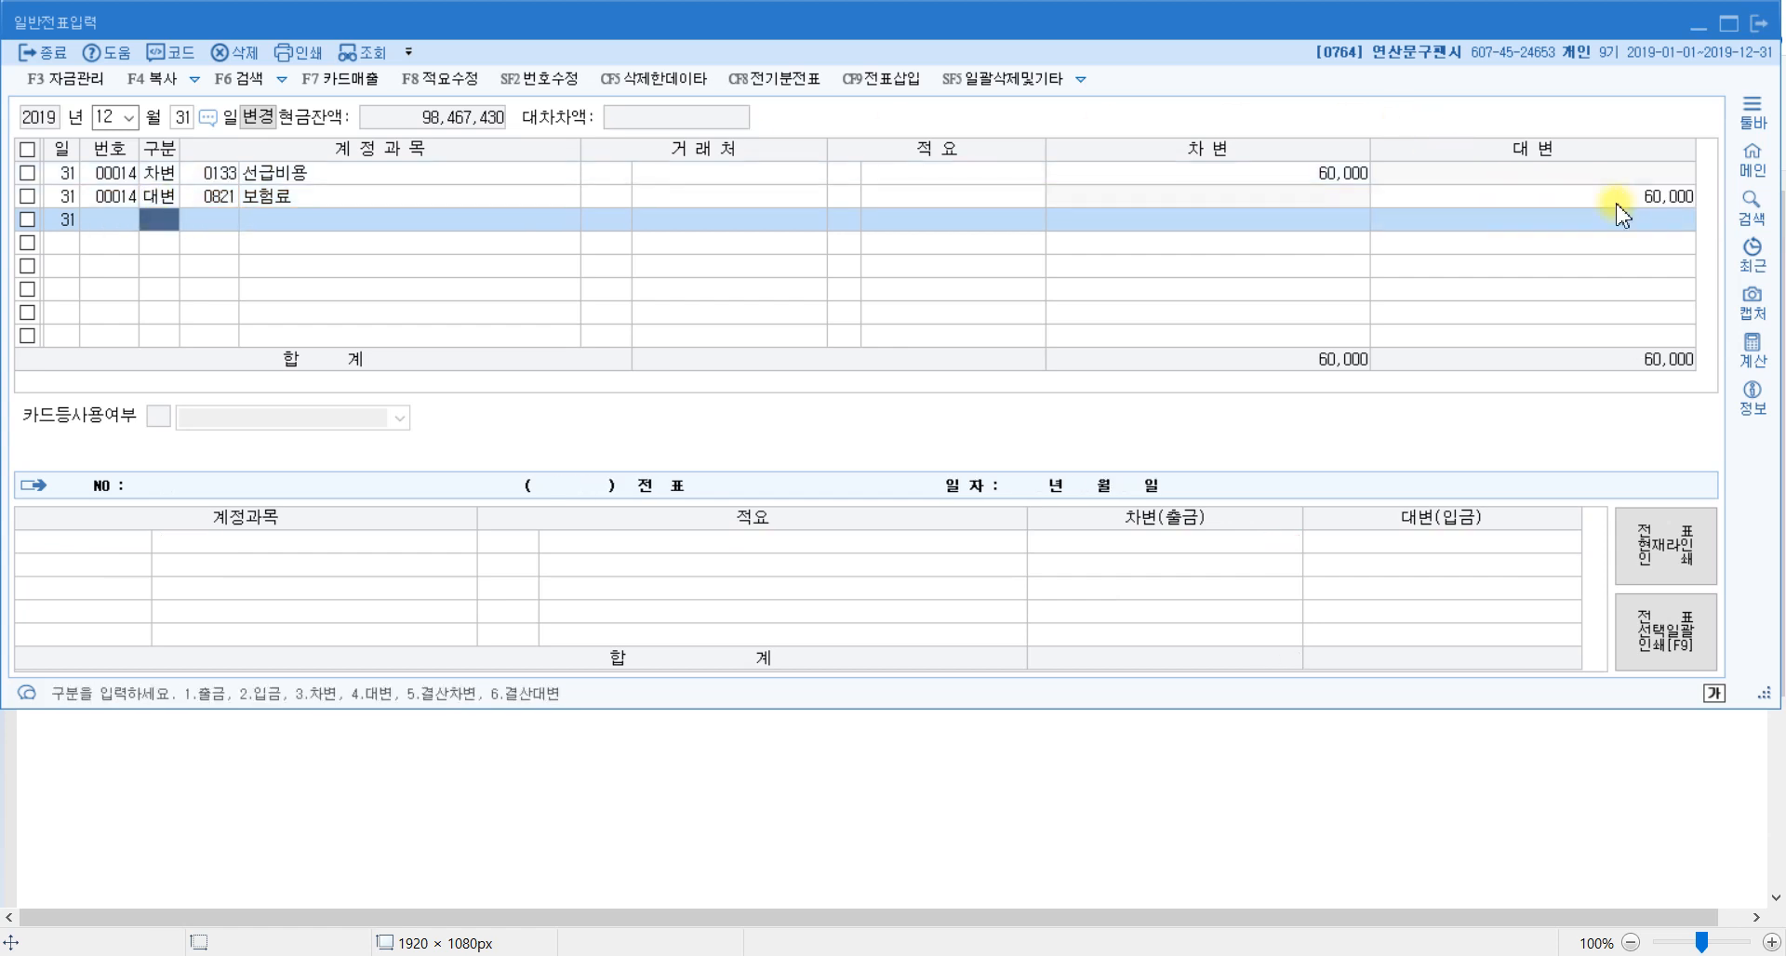
pyautogui.press('Up')
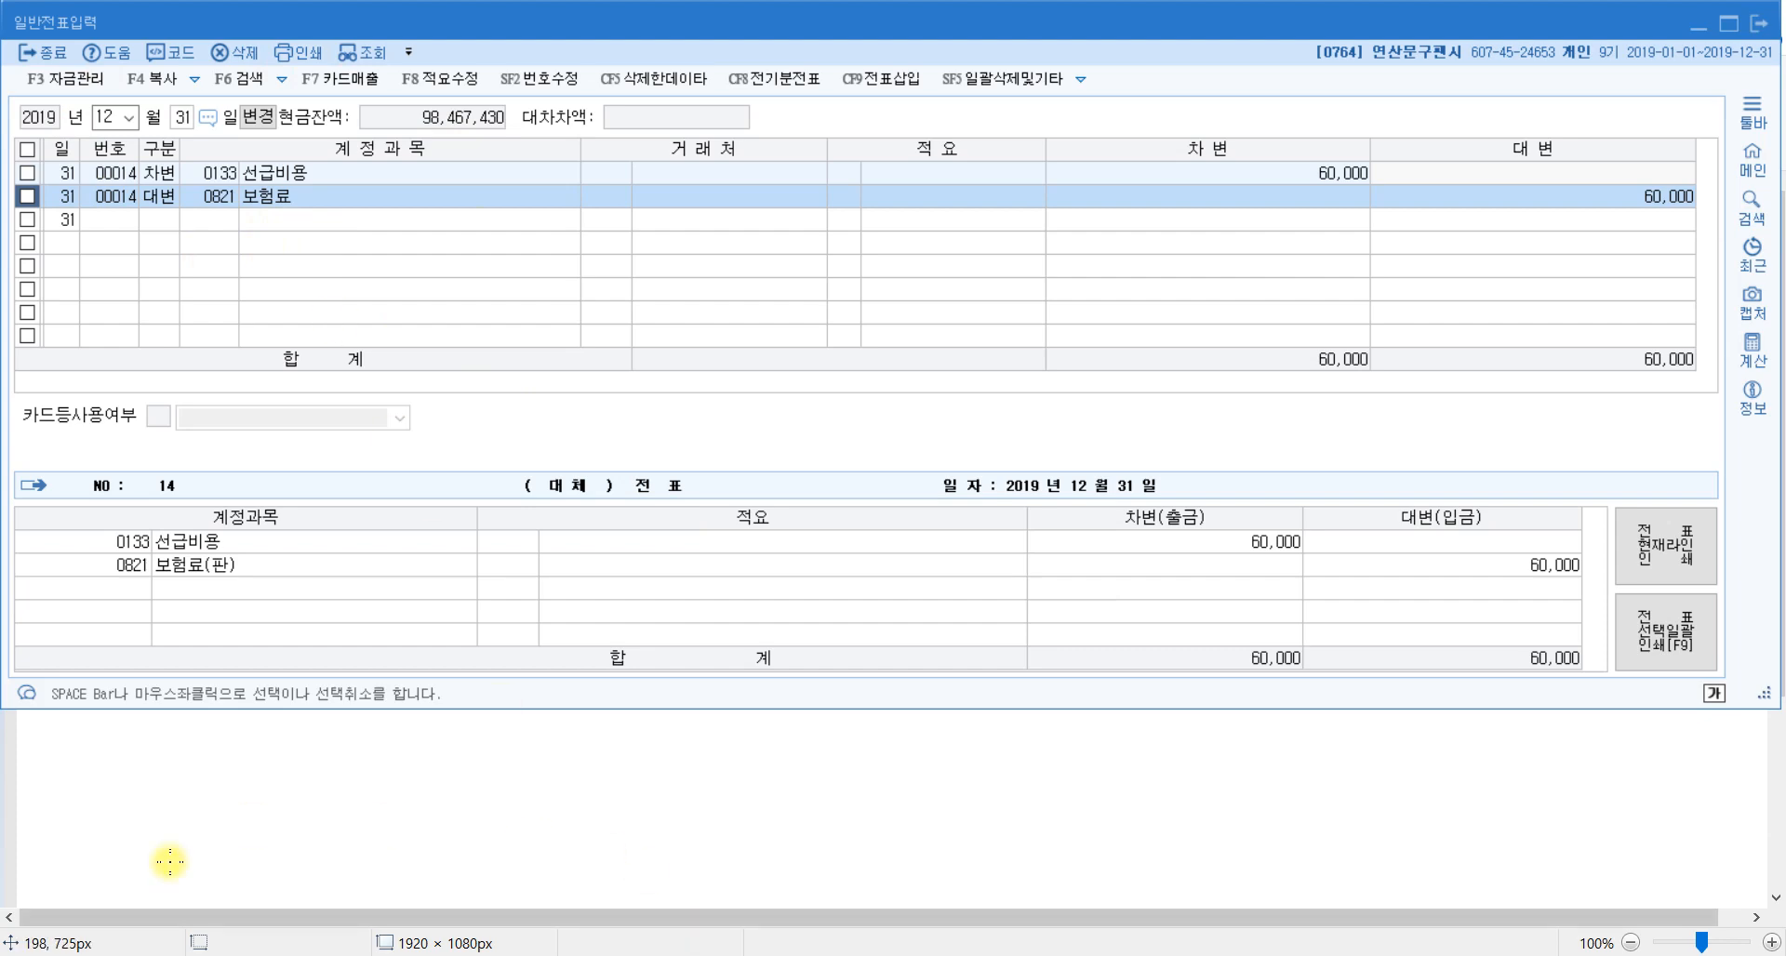
# Switch to the exam page and, in item [3], circle 다음달 5일 and underline 지급될 예정이다 and 12월분 건물 임차료.
pyautogui.click(175, 954)
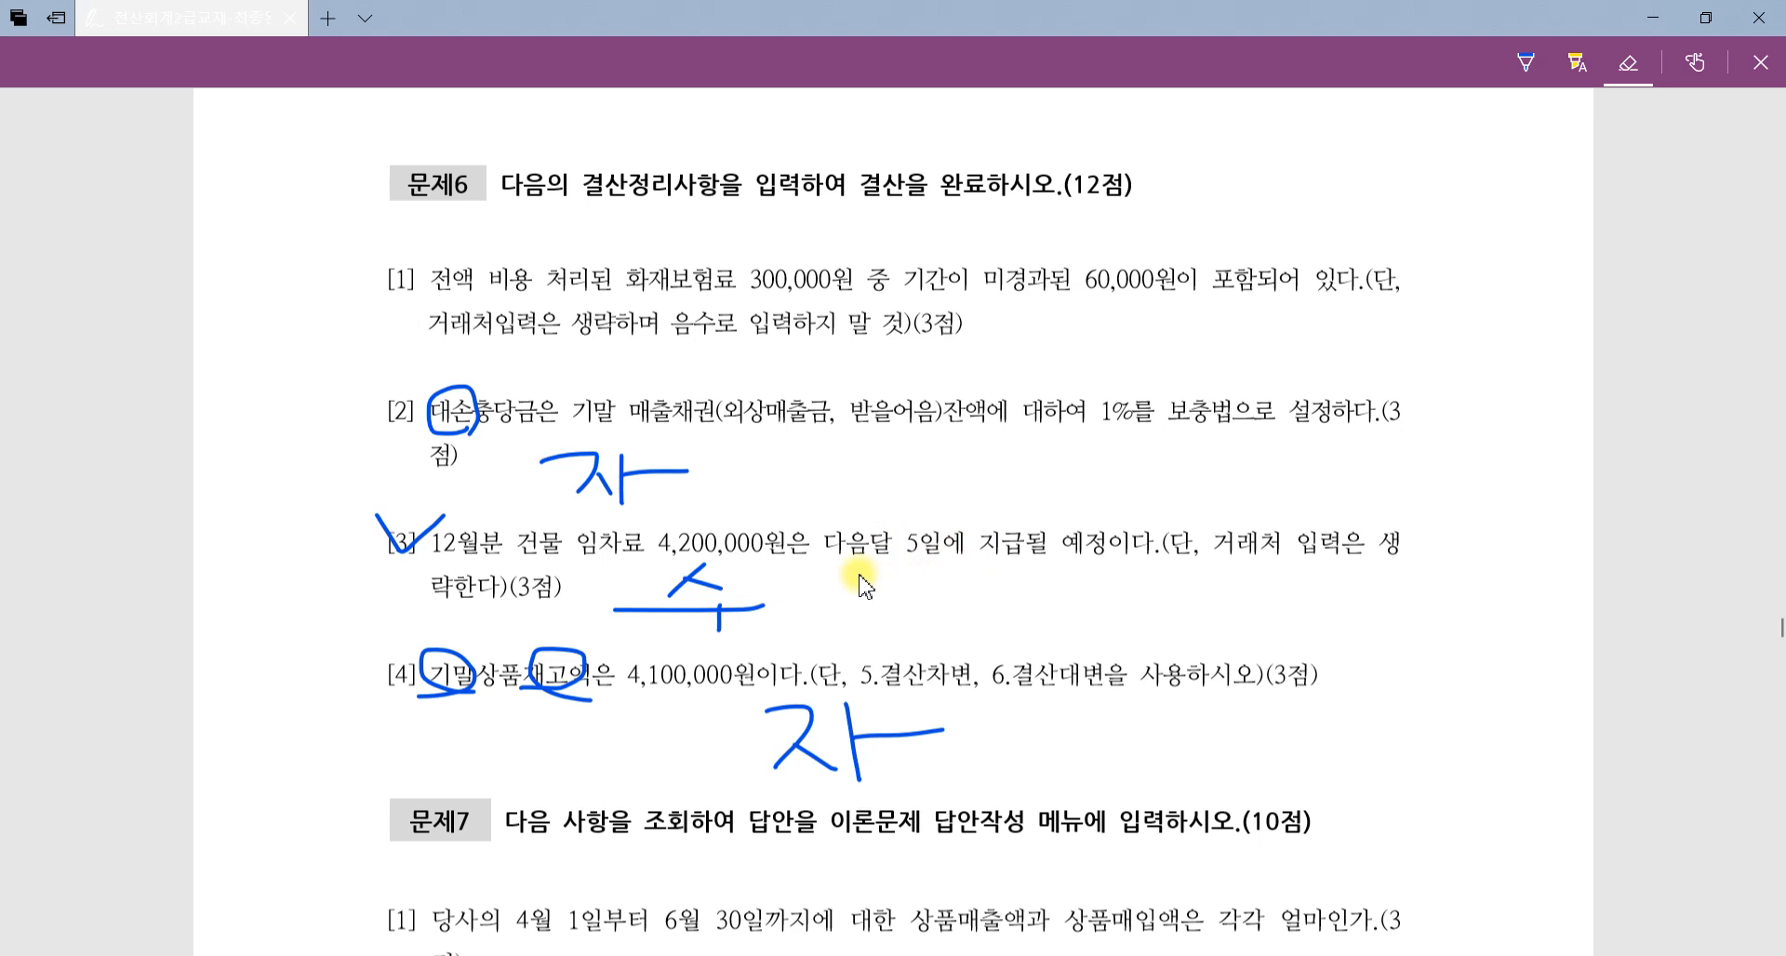
pyautogui.click(1525, 62)
pyautogui.moveTo(935, 574)
pyautogui.mouseDown()
pyautogui.moveTo(818, 558)
pyautogui.moveTo(956, 586)
pyautogui.moveTo(1163, 569)
pyautogui.mouseUp()
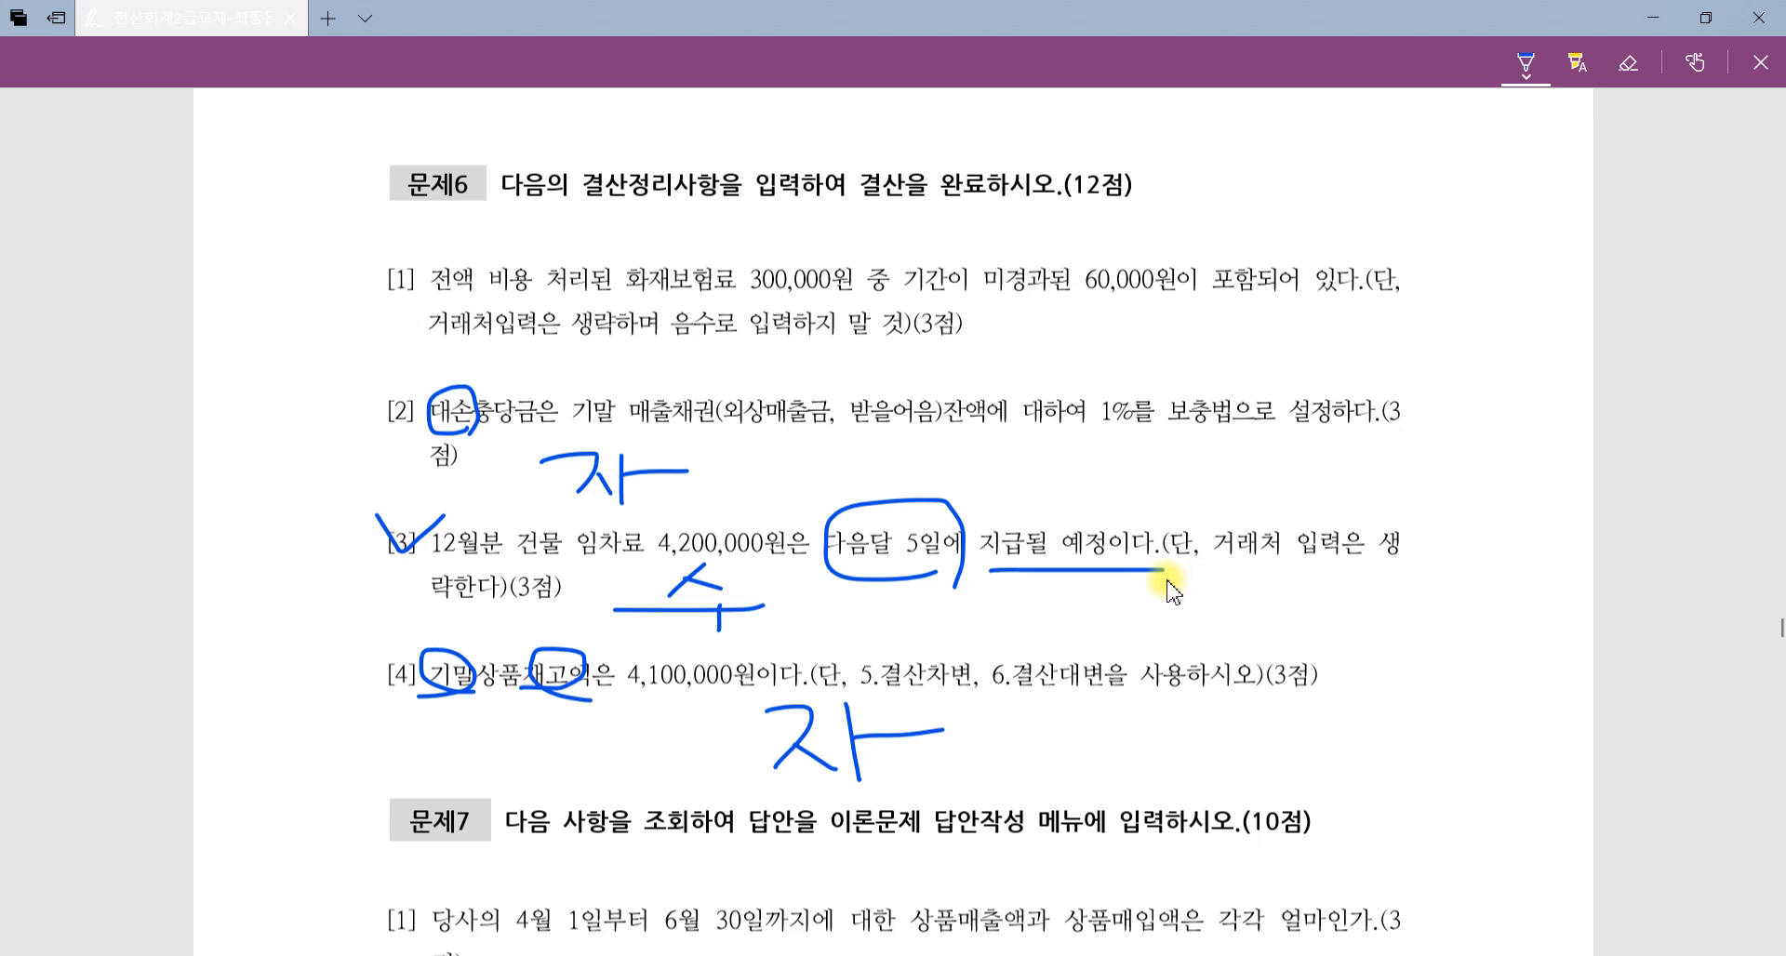
pyautogui.moveTo(421, 563); pyautogui.dragTo(688, 569)
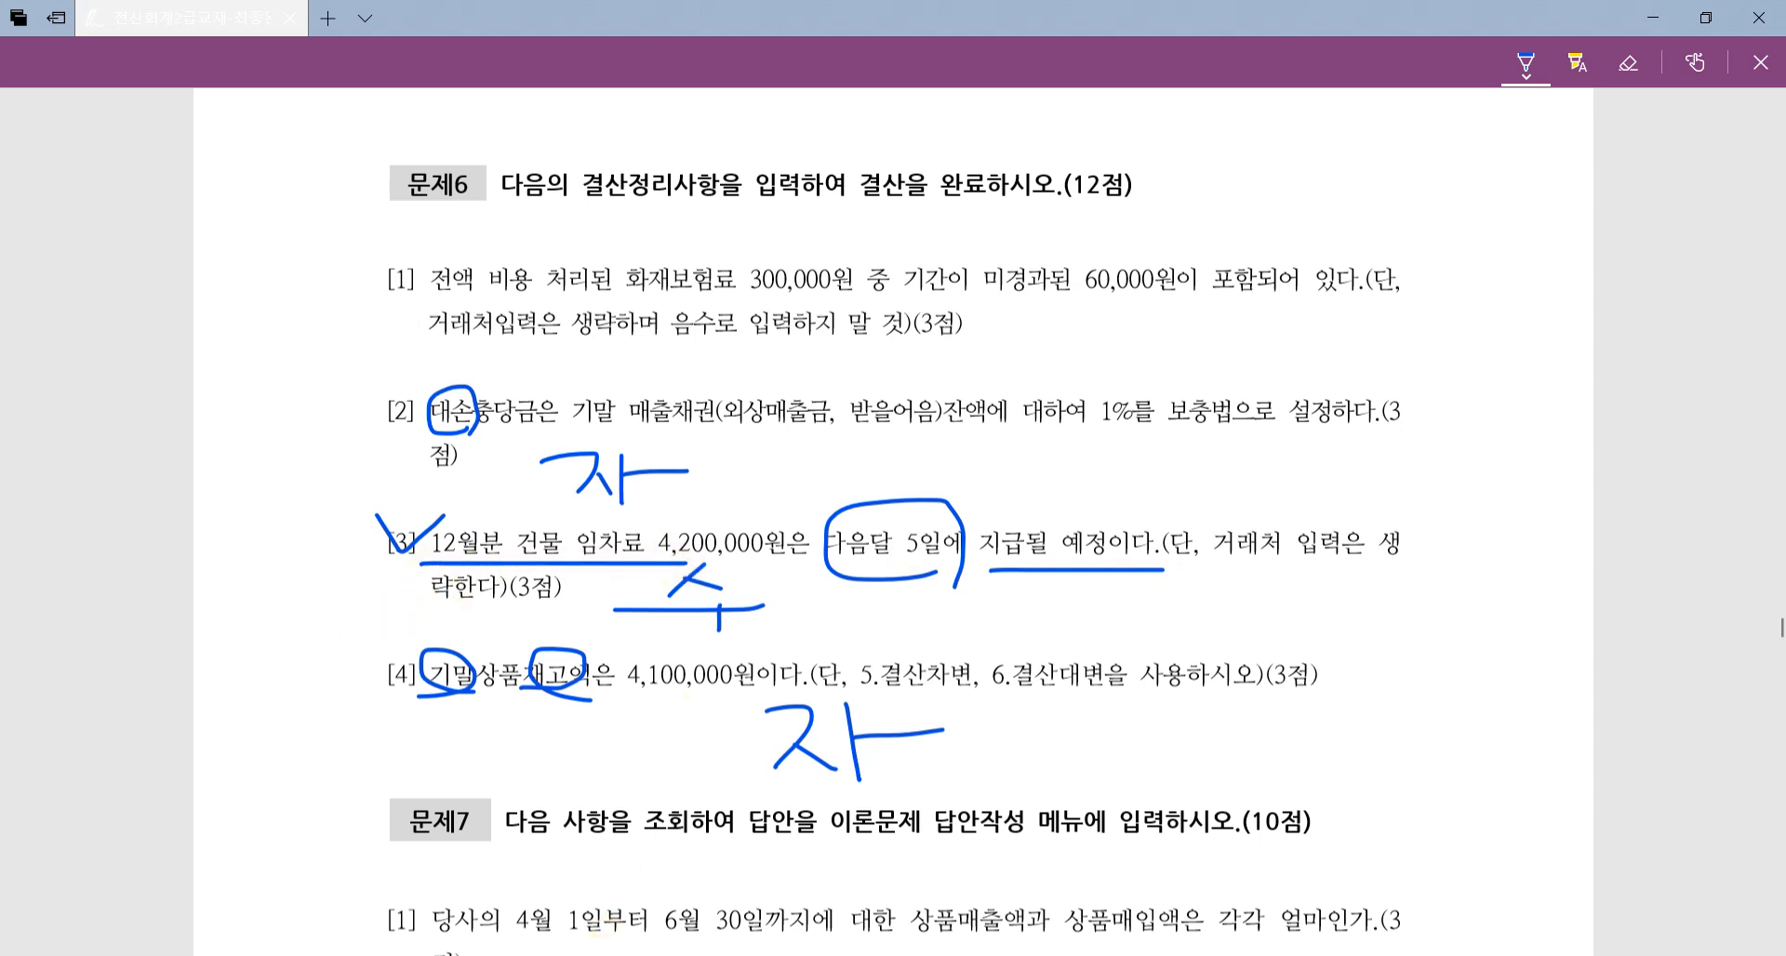
# Return to 일반전표입력 and enter a 차변 line for account 0819 임차료 with the amount 4,200,000.
pyautogui.click(602, 955)
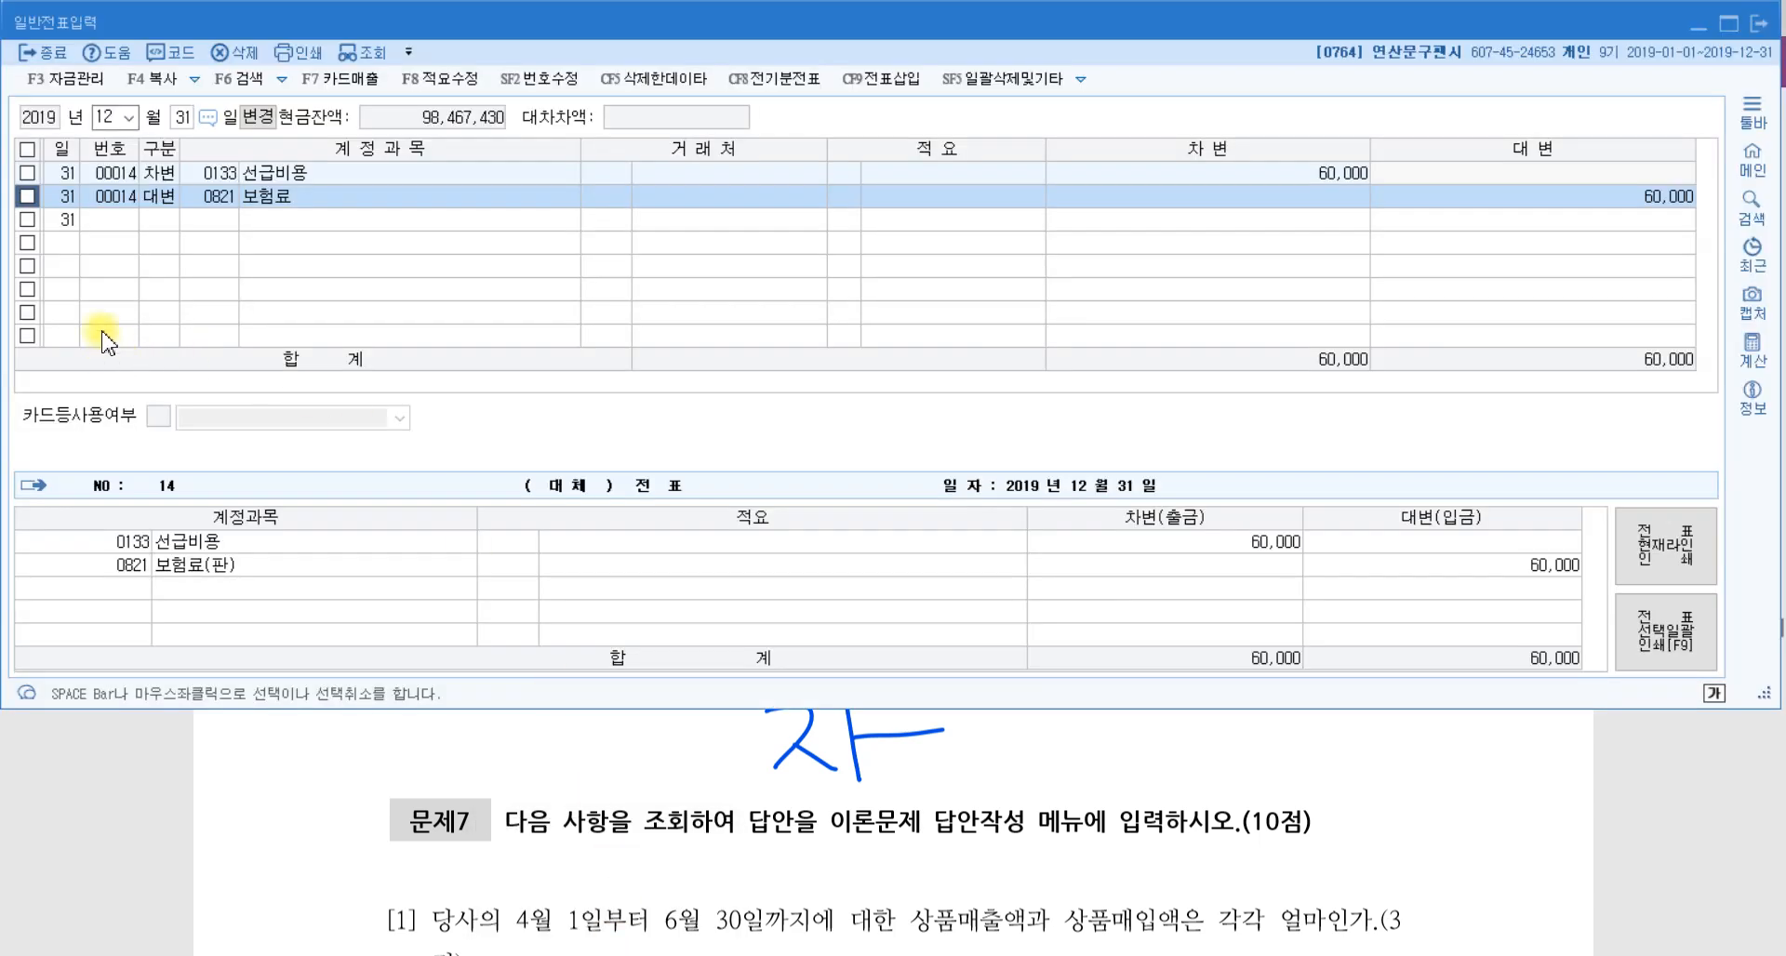
pyautogui.click(162, 220)
pyautogui.press('Return')
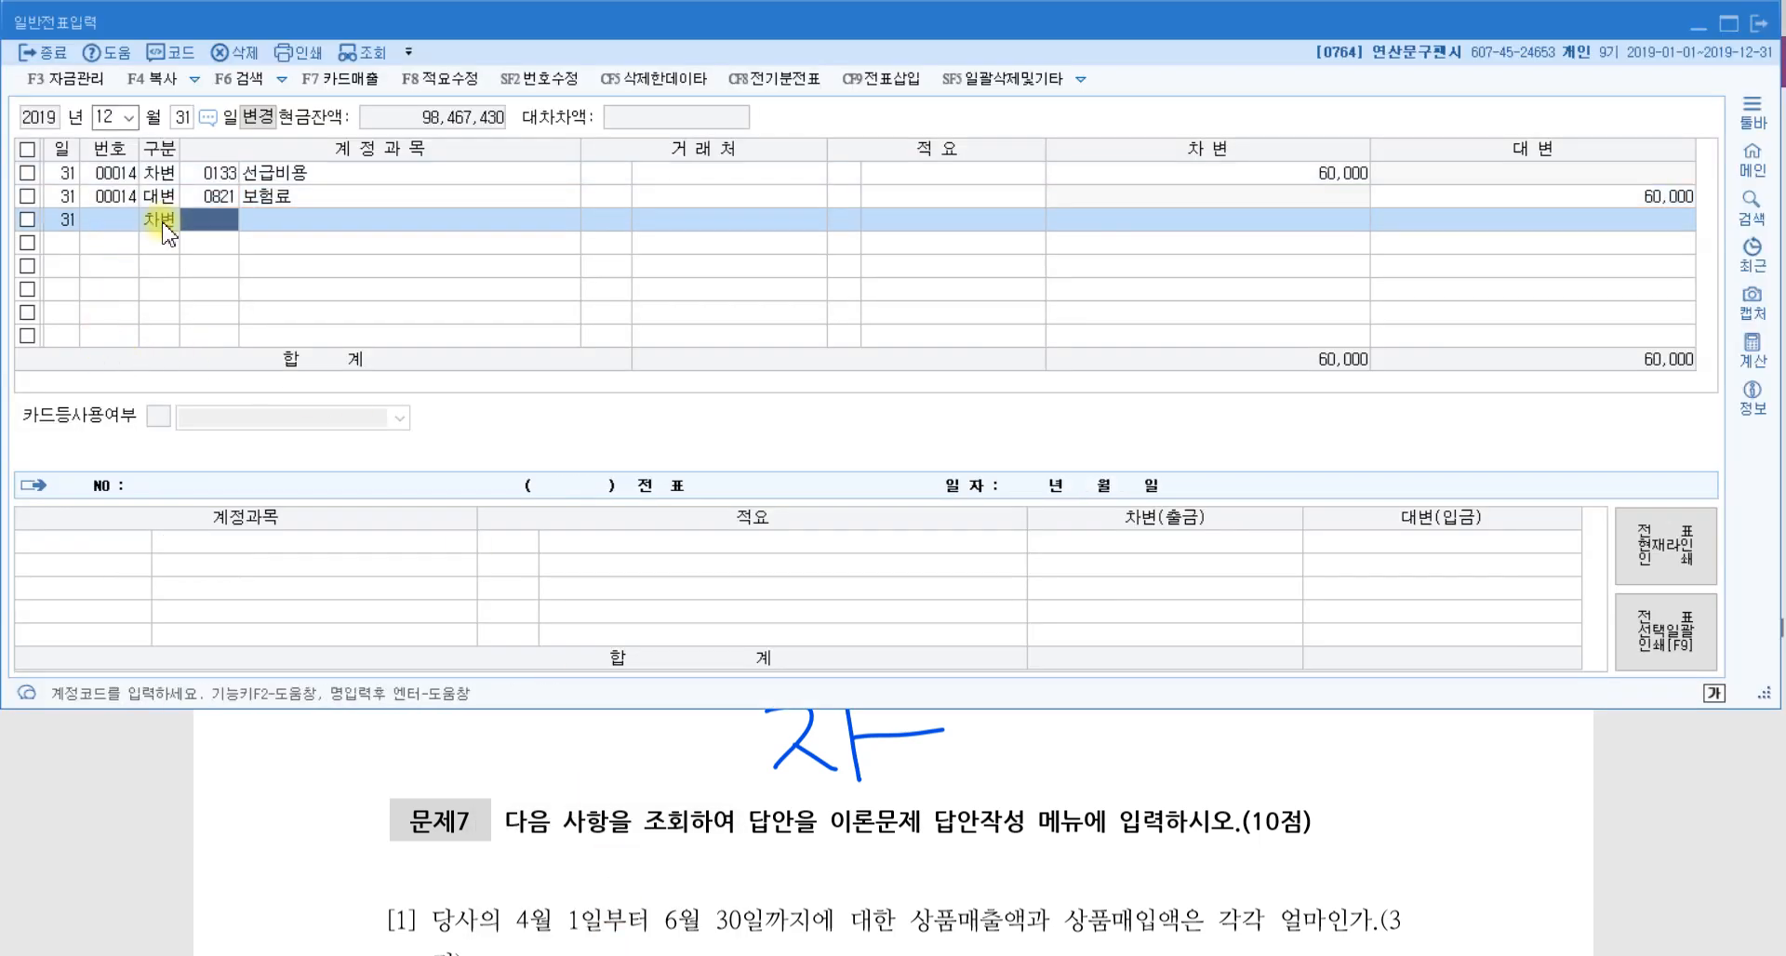
pyautogui.write('임차료')
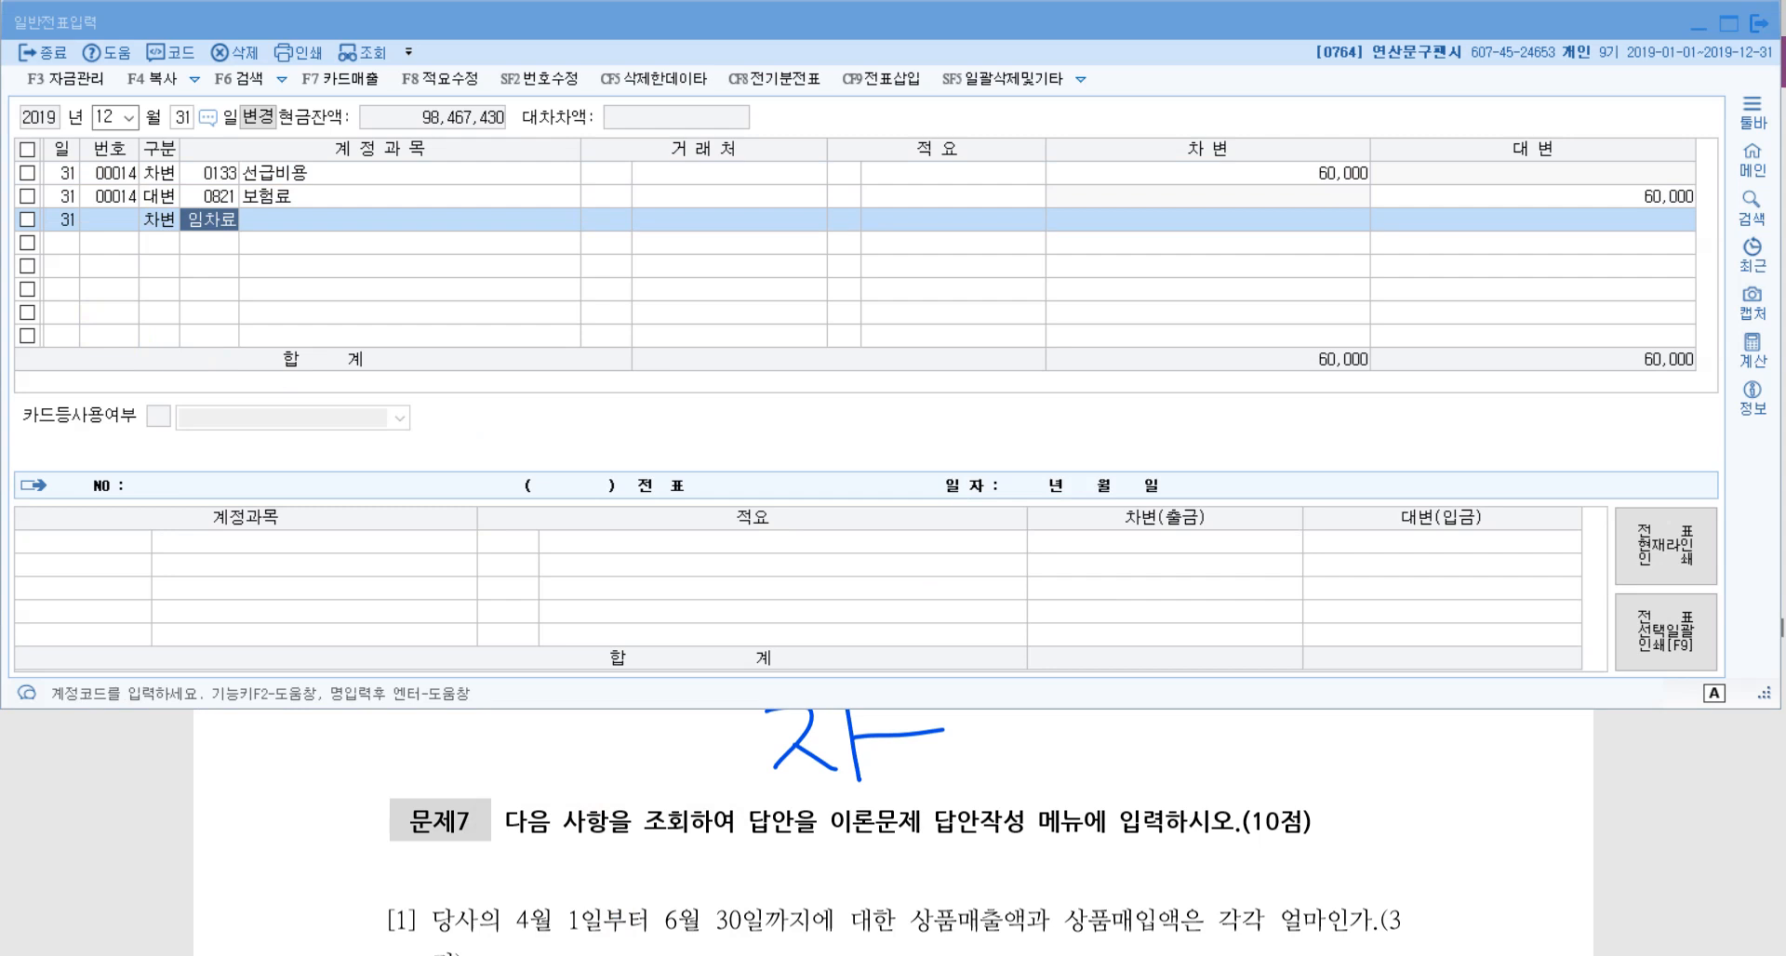
pyautogui.press('Return')
pyautogui.press('Down')
pyautogui.press('Down')
pyautogui.press('Down')
pyautogui.press('Down')
pyautogui.press('Down')
pyautogui.press('Return')
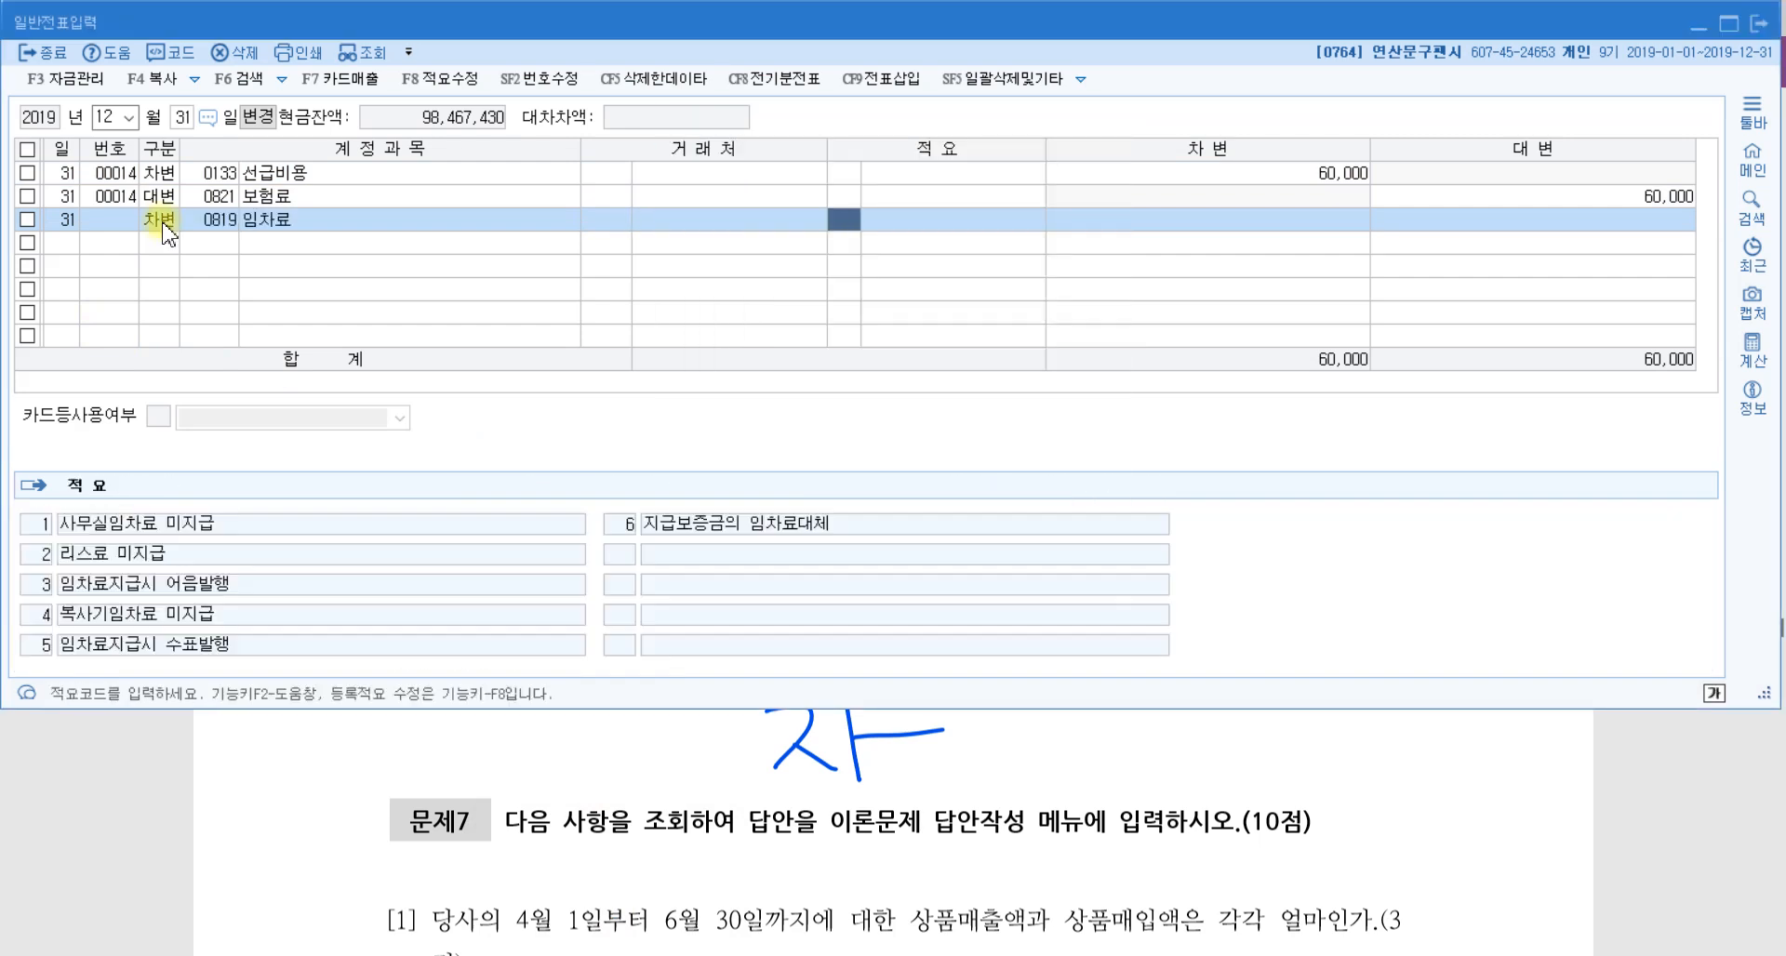
pyautogui.write('4')
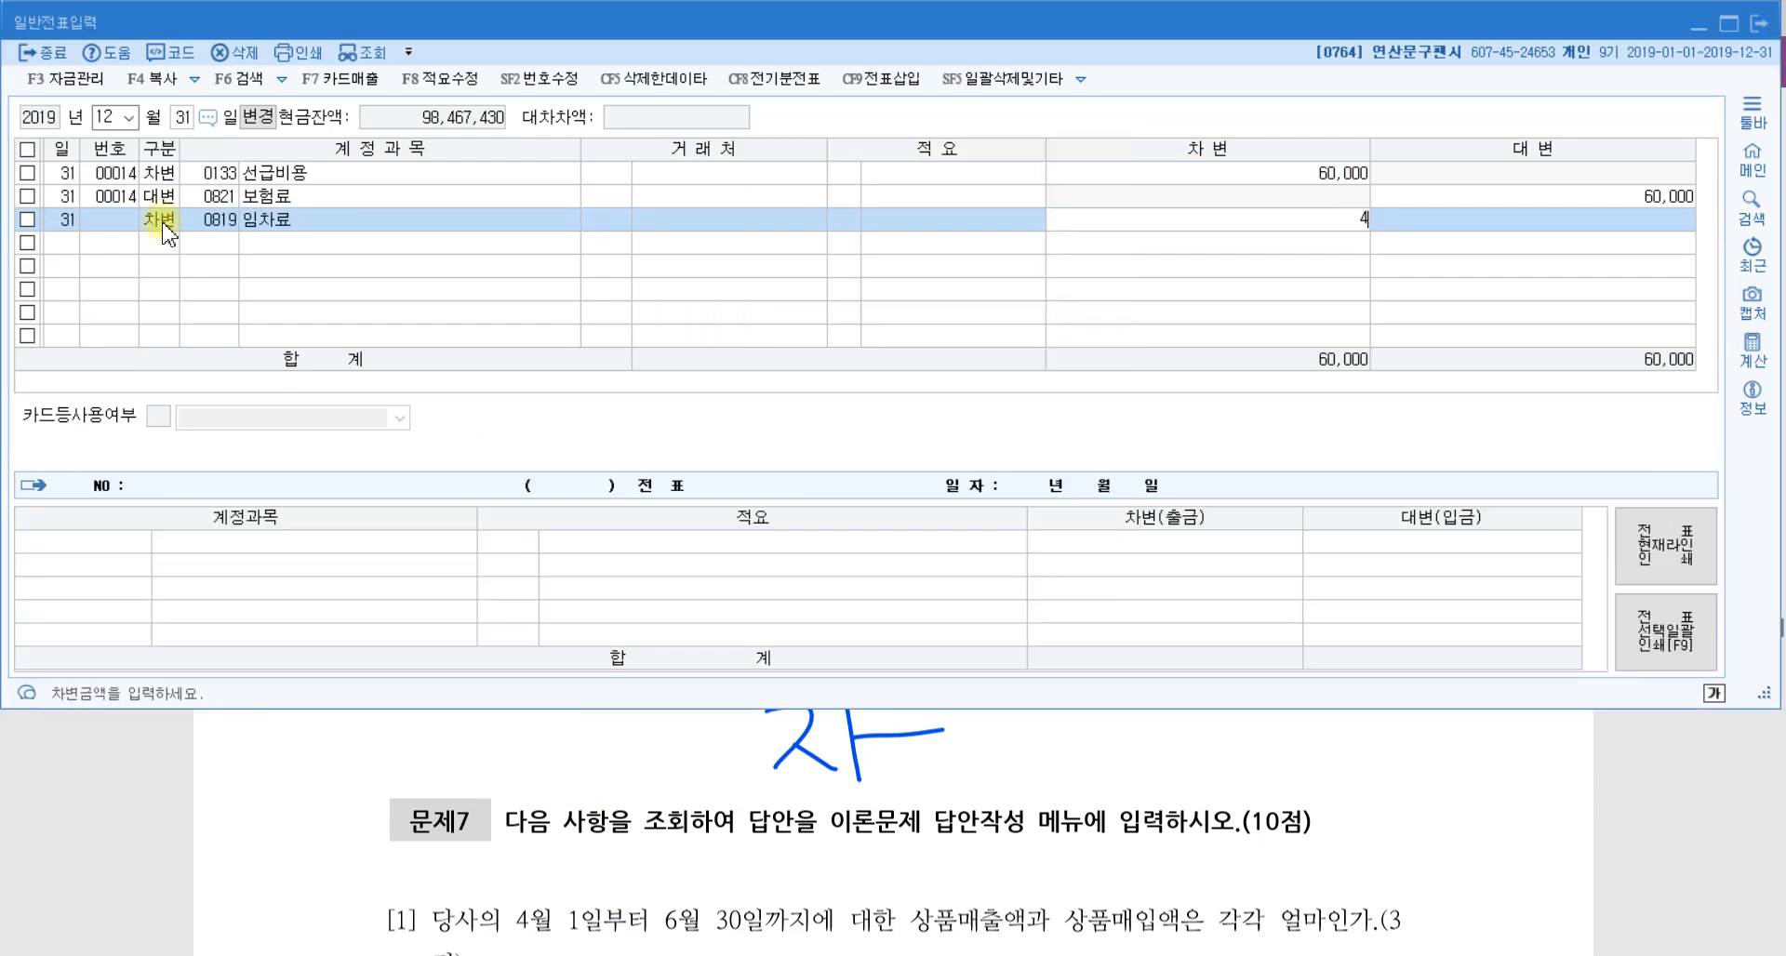
pyautogui.write(',200,000')
pyautogui.press('Return')
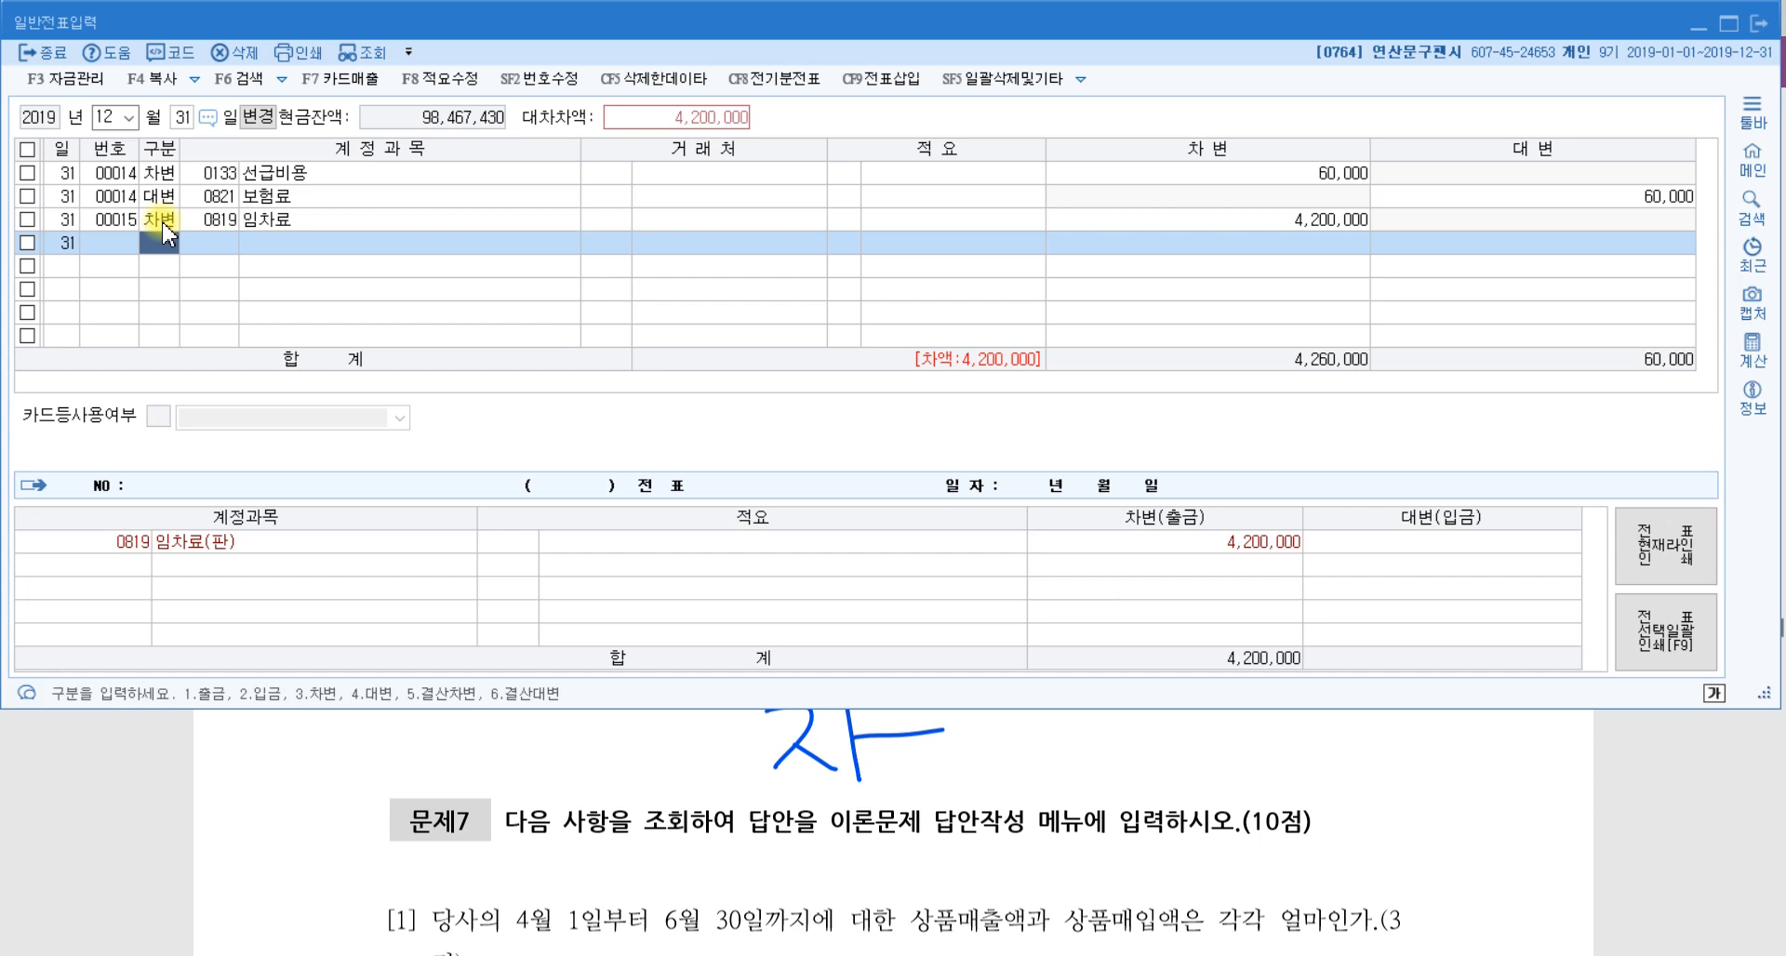
# Add a 대변 line for account 0262 미지급비용 with the amount 4,200,000.
pyautogui.press('Return')
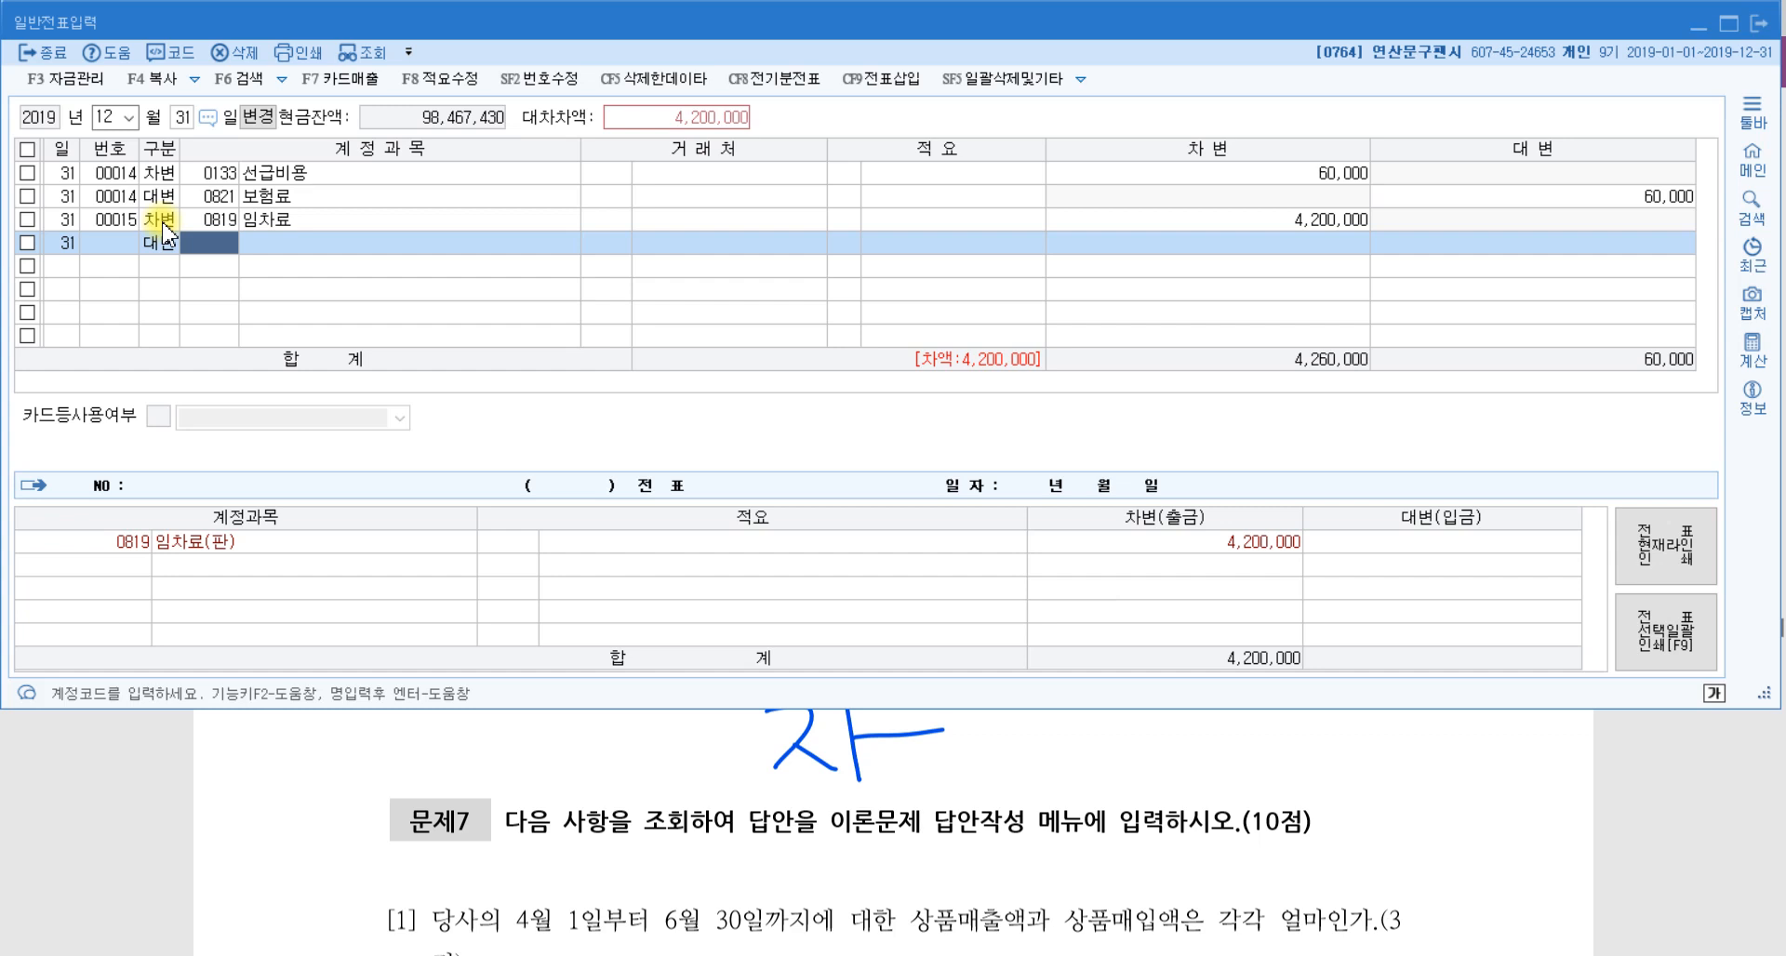
pyautogui.write('미지급')
pyautogui.press('Return')
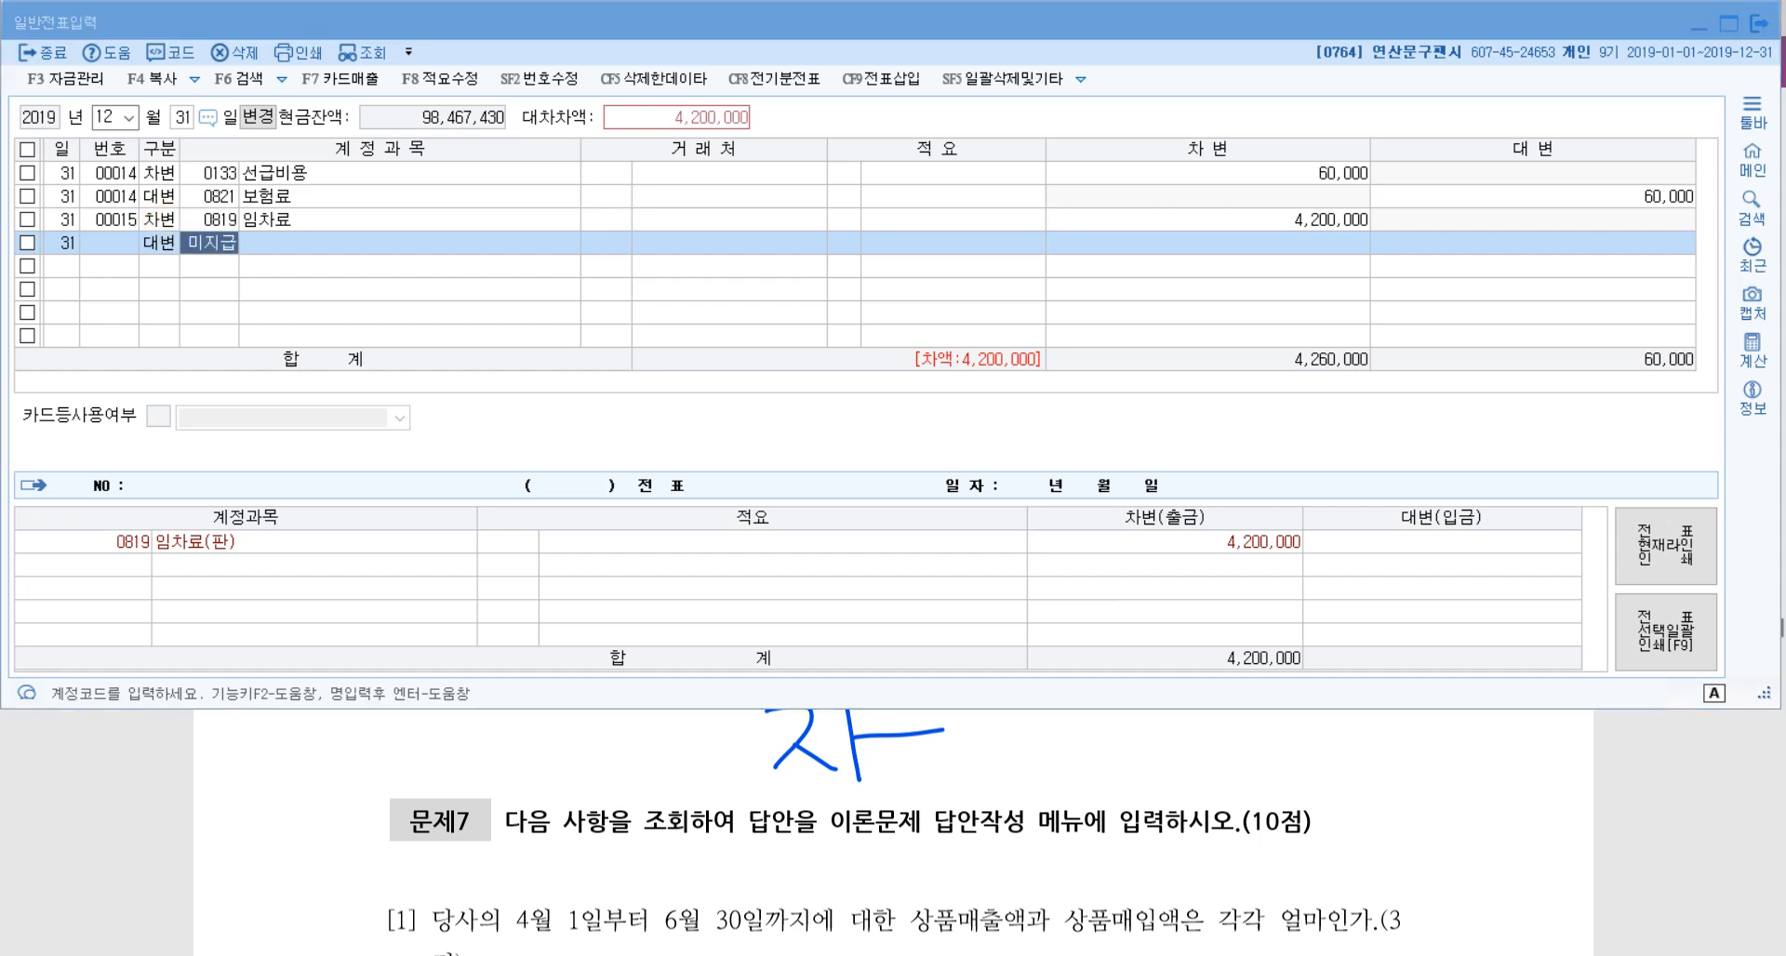
pyautogui.press('Down')
pyautogui.press('Down')
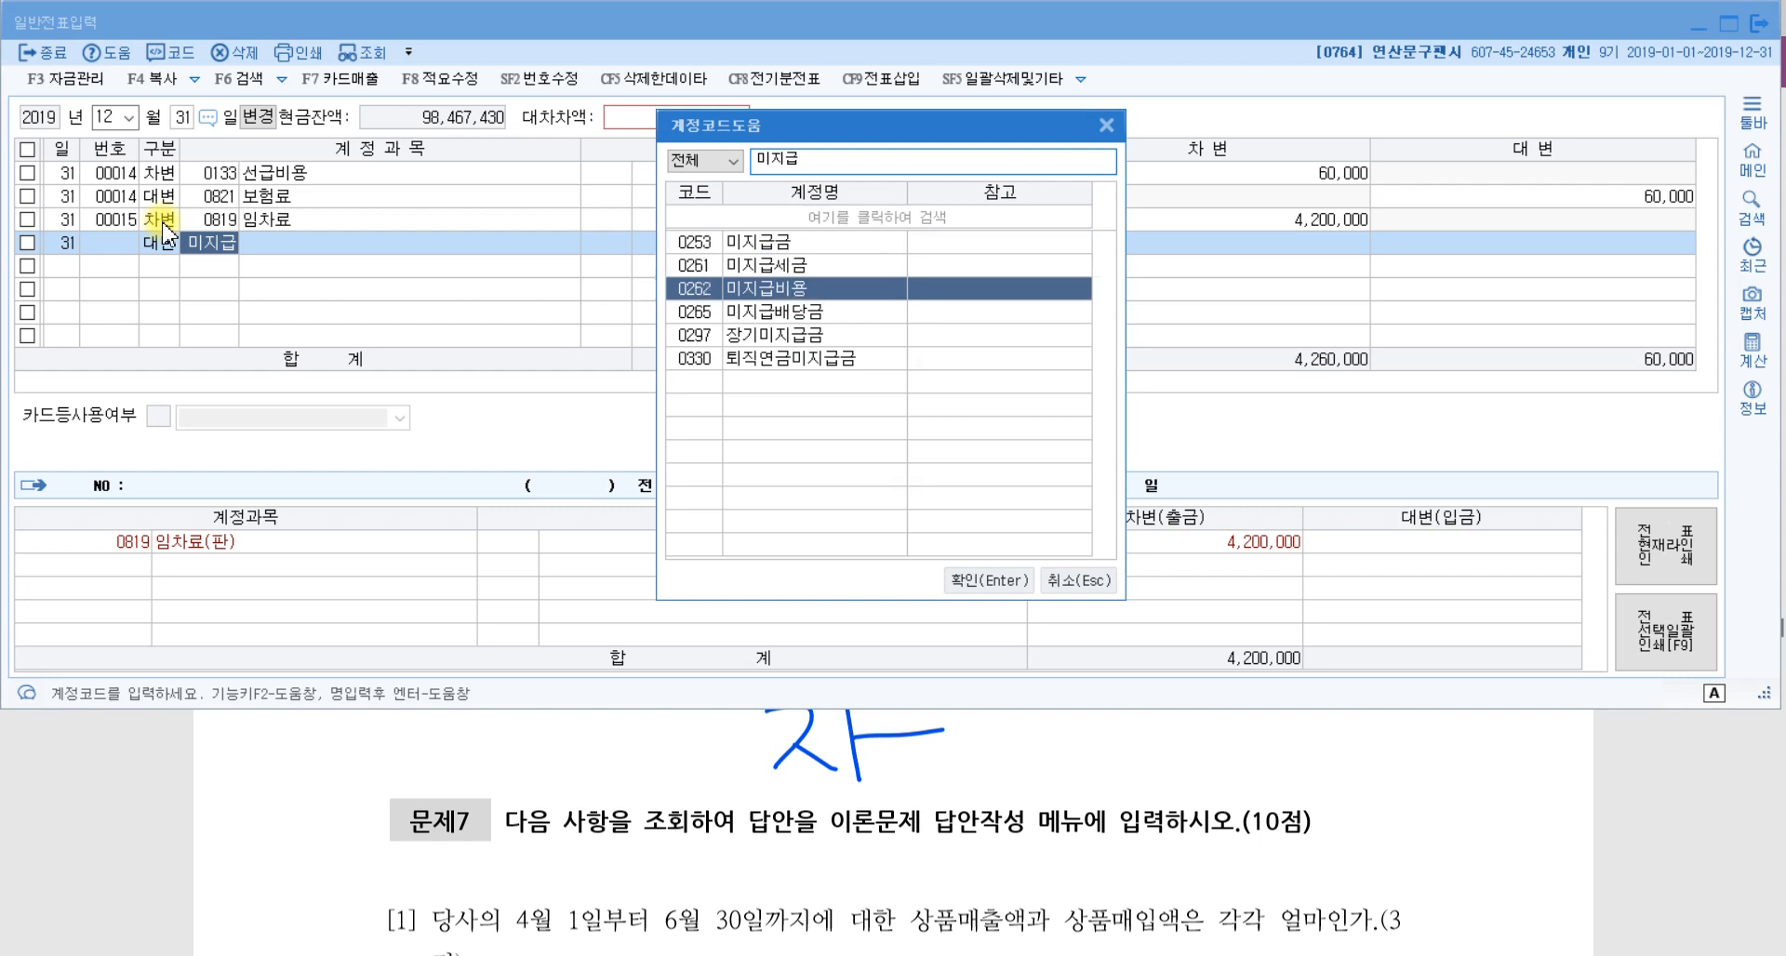
pyautogui.press('Return')
pyautogui.press('Return')
pyautogui.press('Return')
pyautogui.press('Return')
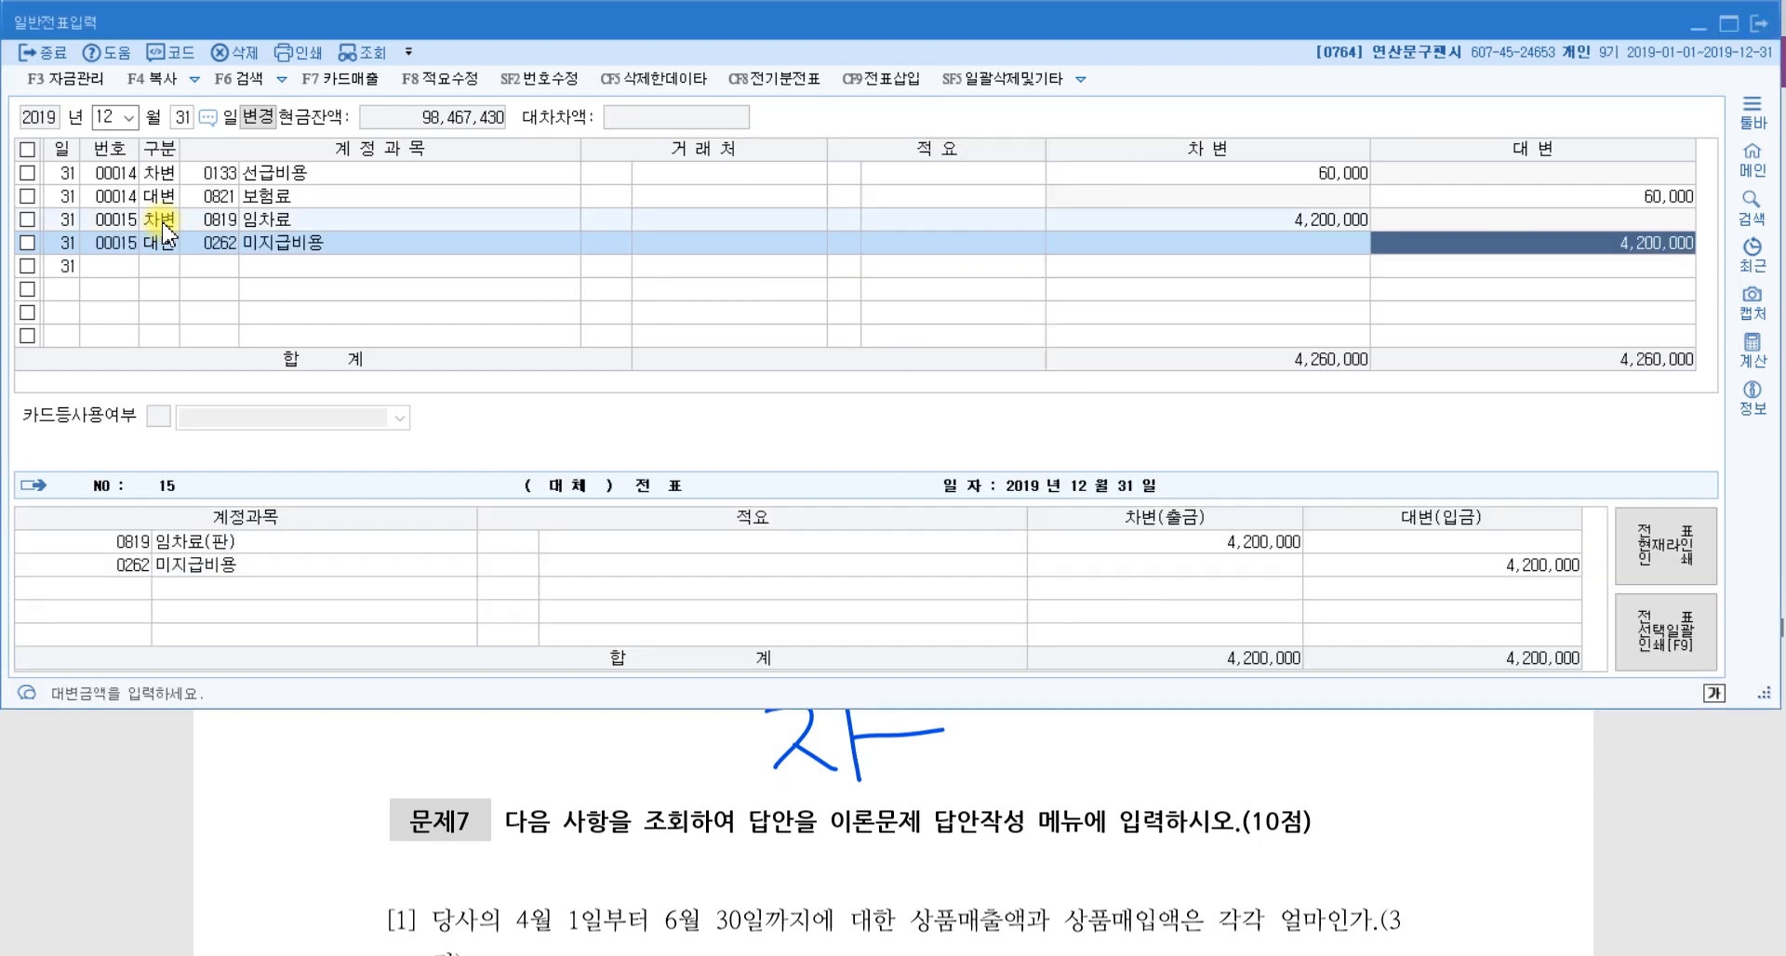
# Switch to the exam page and underline the item numbers [2] and [4] of 문제6.
pyautogui.click(299, 219)
pyautogui.click(295, 248)
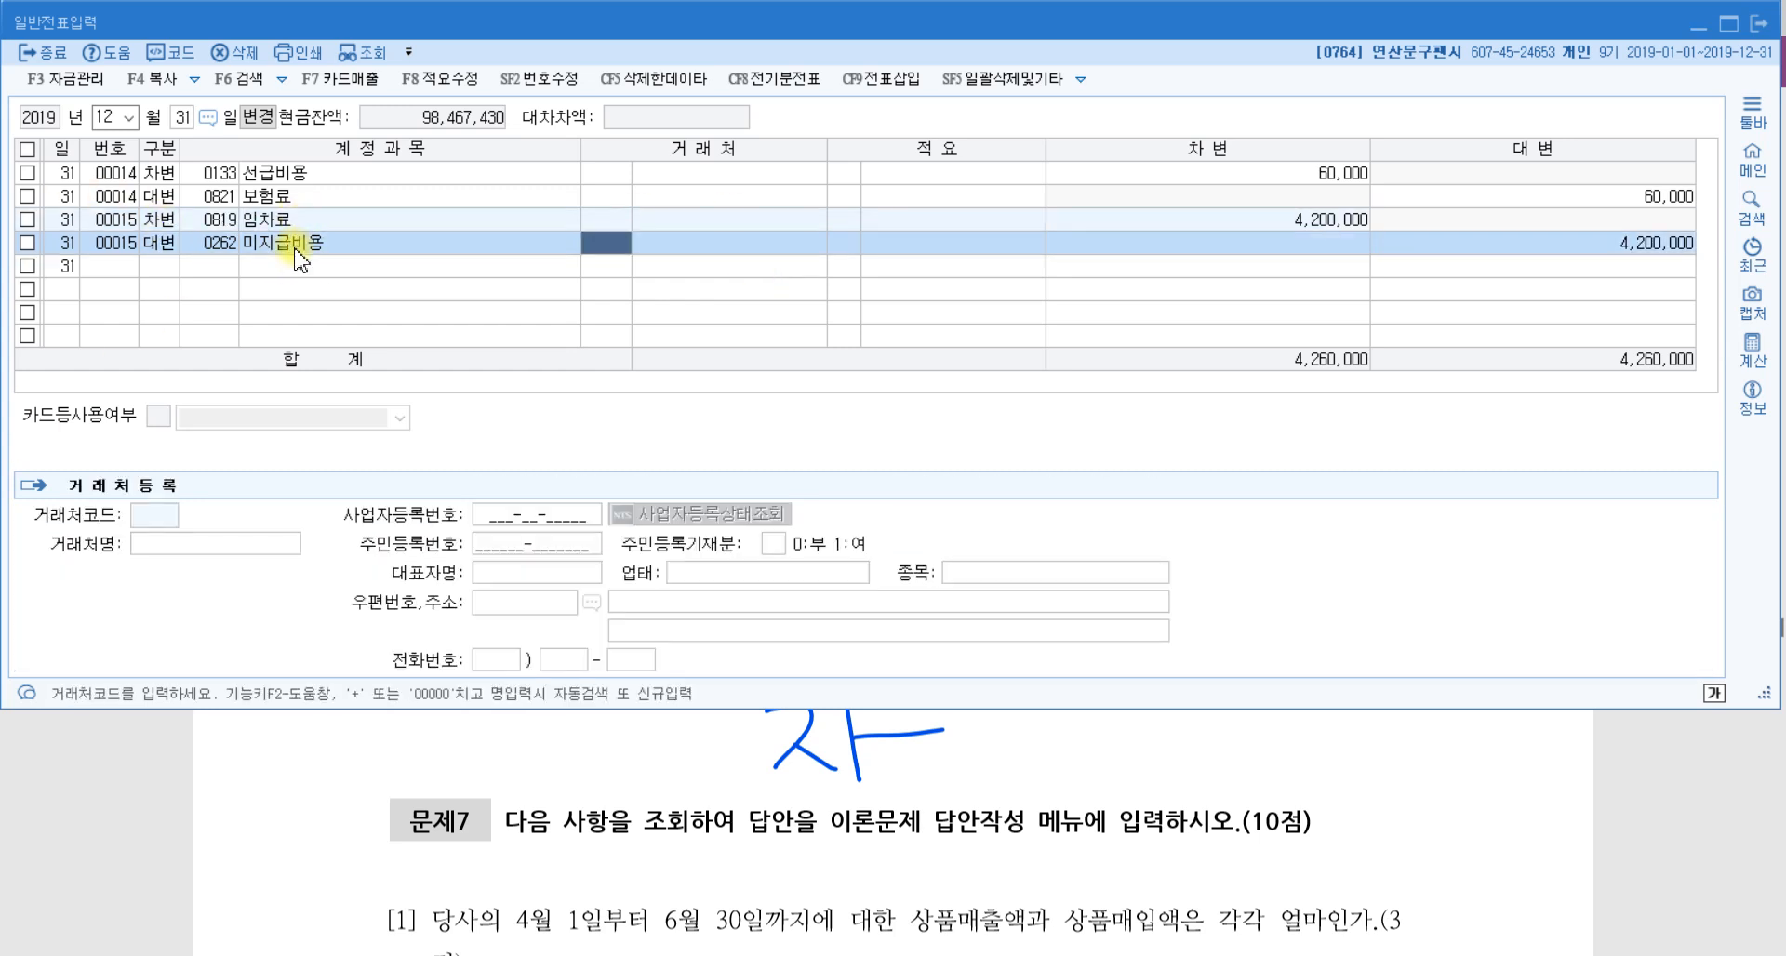
pyautogui.click(1209, 796)
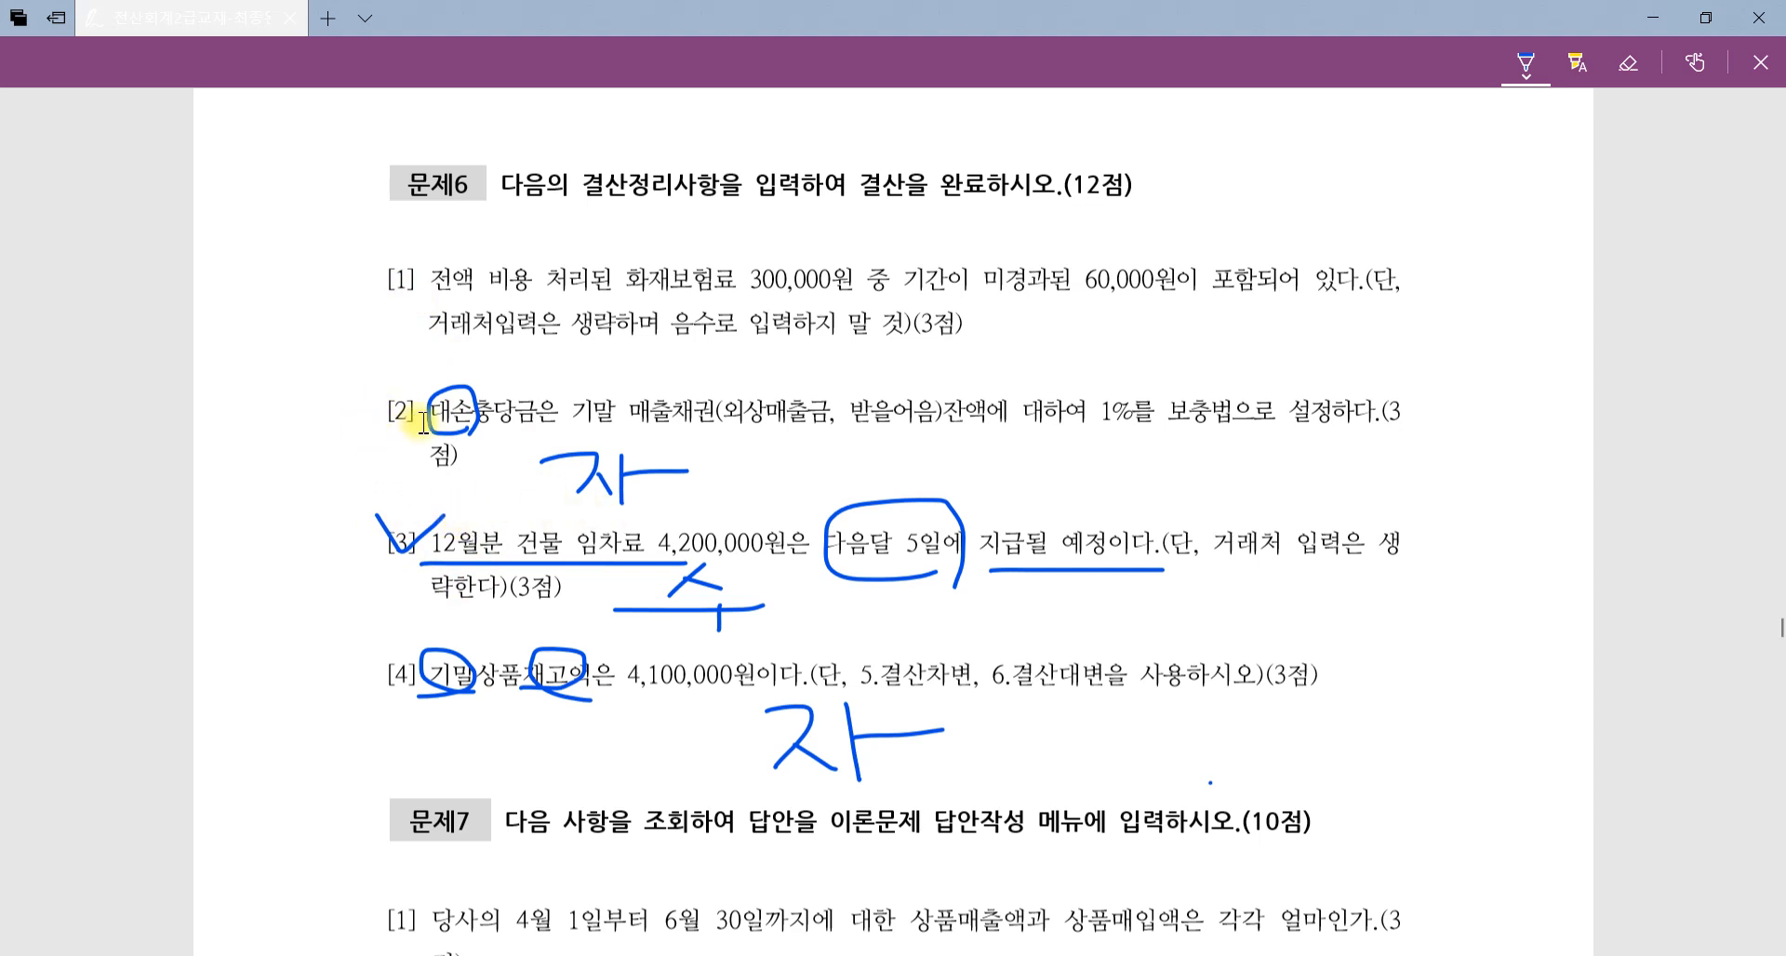
pyautogui.moveTo(344, 431); pyautogui.dragTo(425, 425)
pyautogui.moveTo(335, 700); pyautogui.dragTo(465, 697)
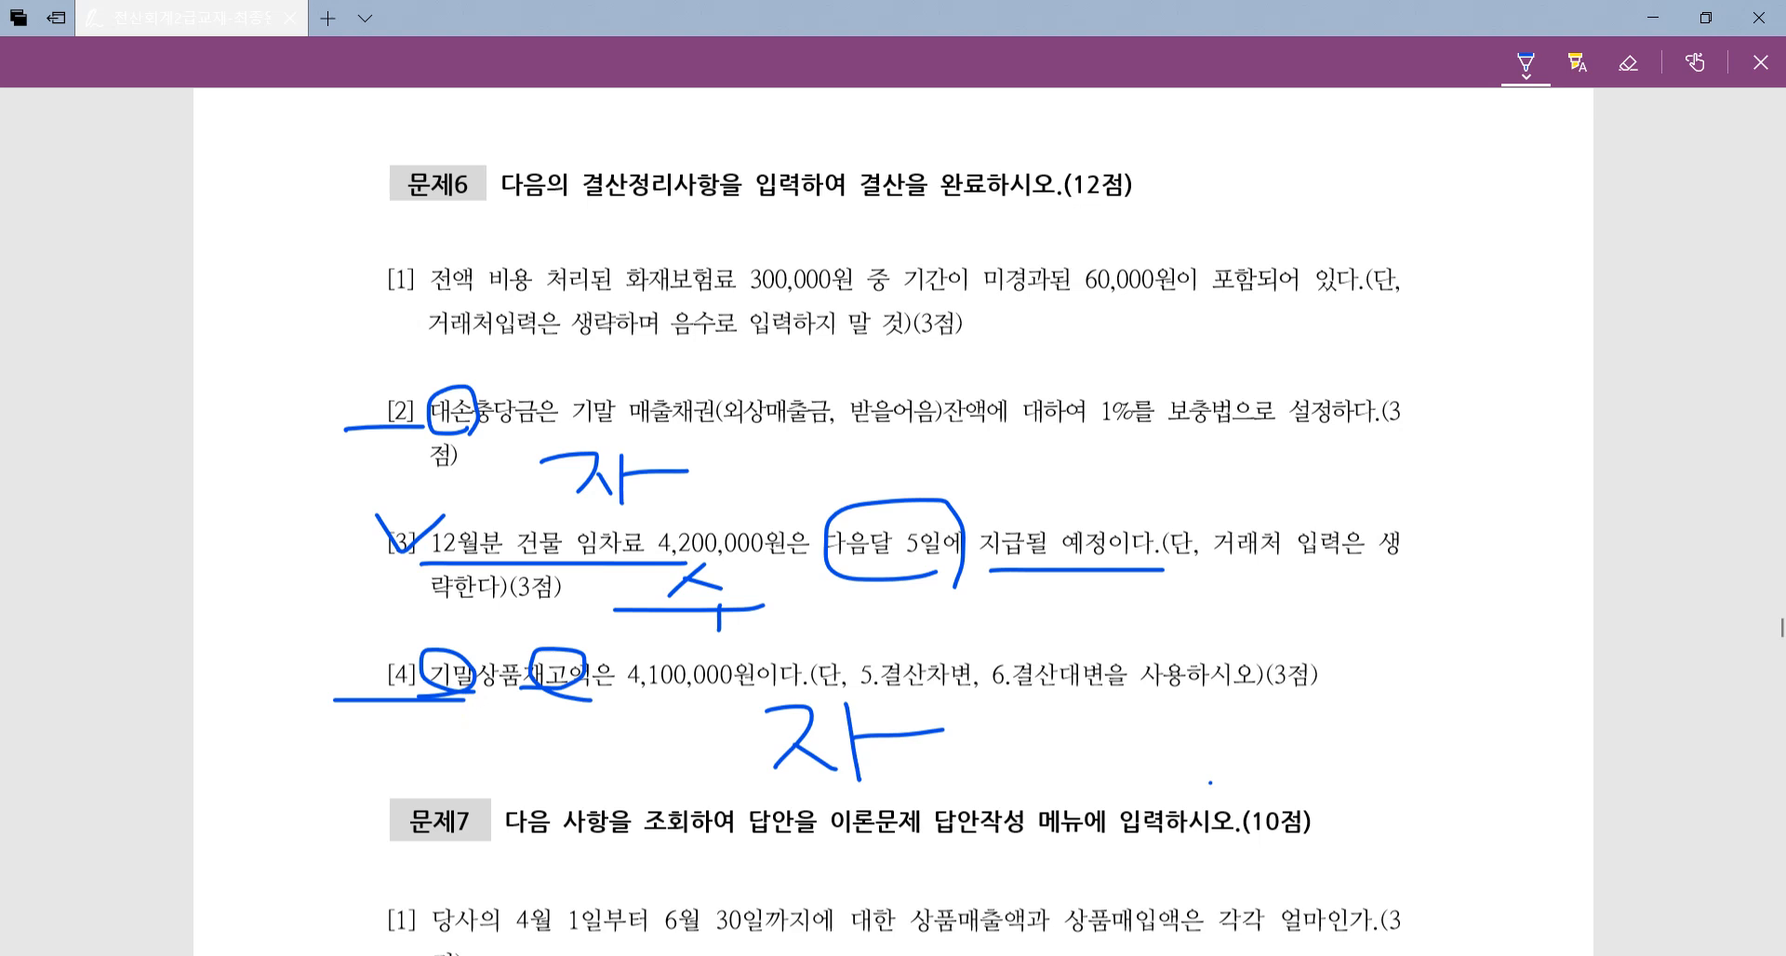
# Open 결산자료입력 for 2019년 01월 to 12월 with the default 매출원가 및 경비선택 settings, and enlarge its window.
pyautogui.click(547, 955)
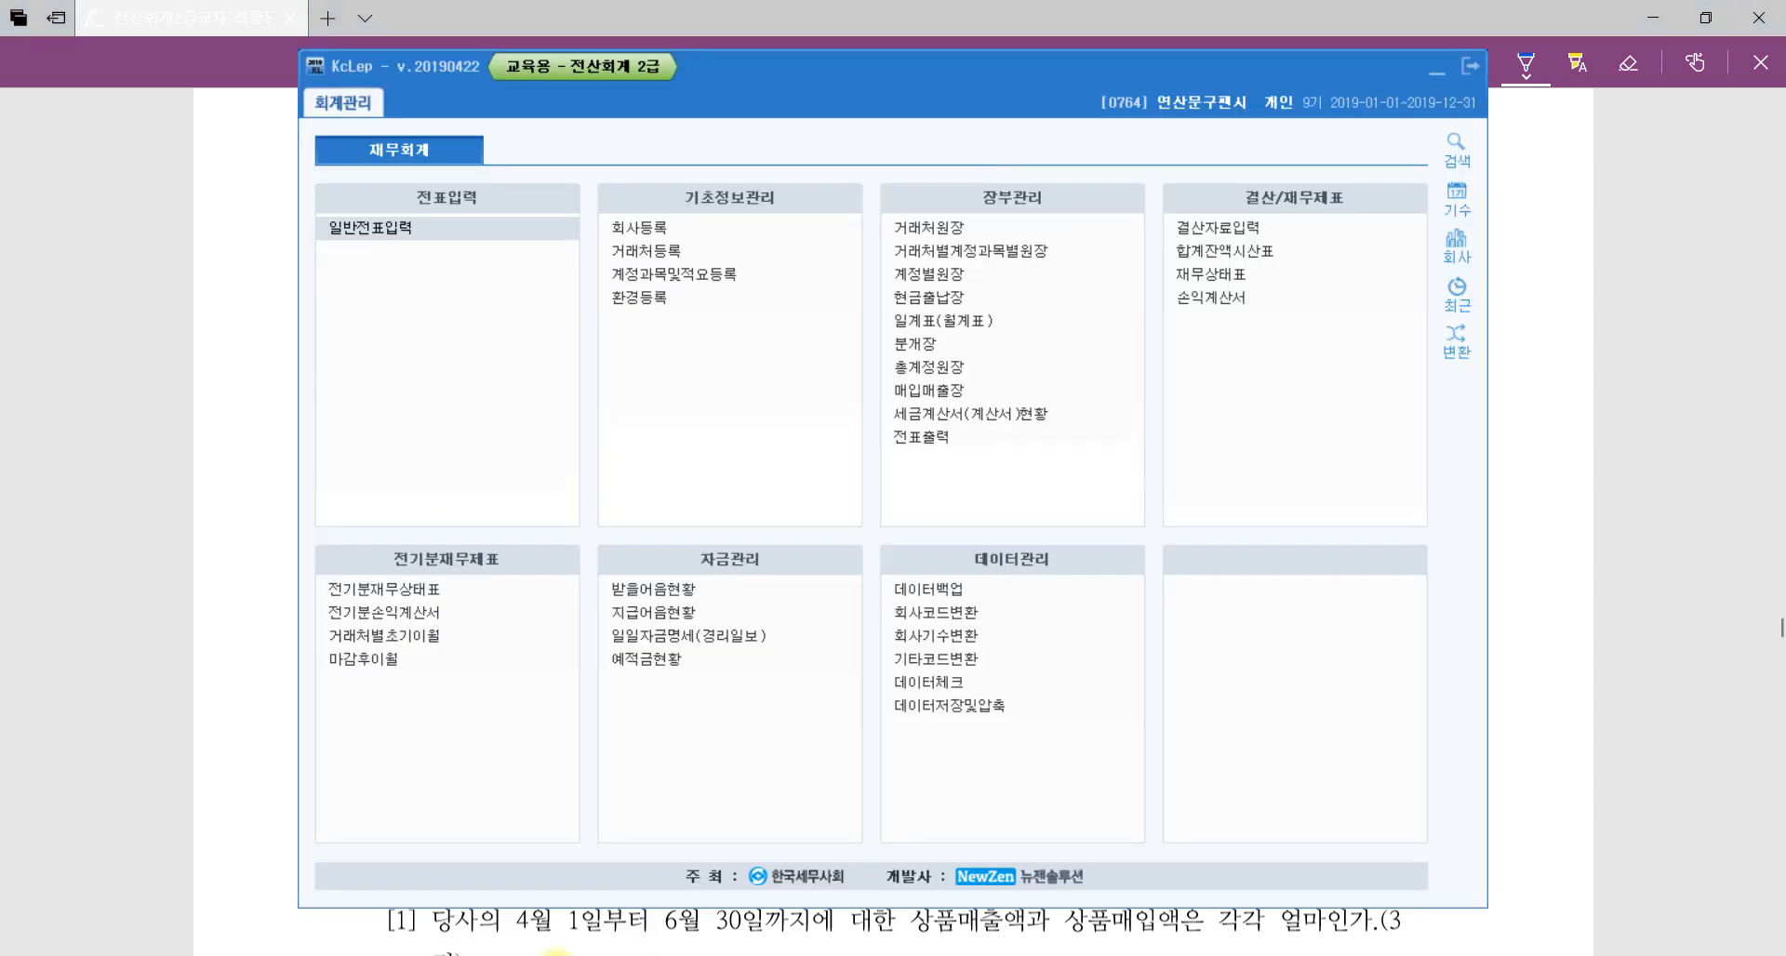
pyautogui.click(1238, 232)
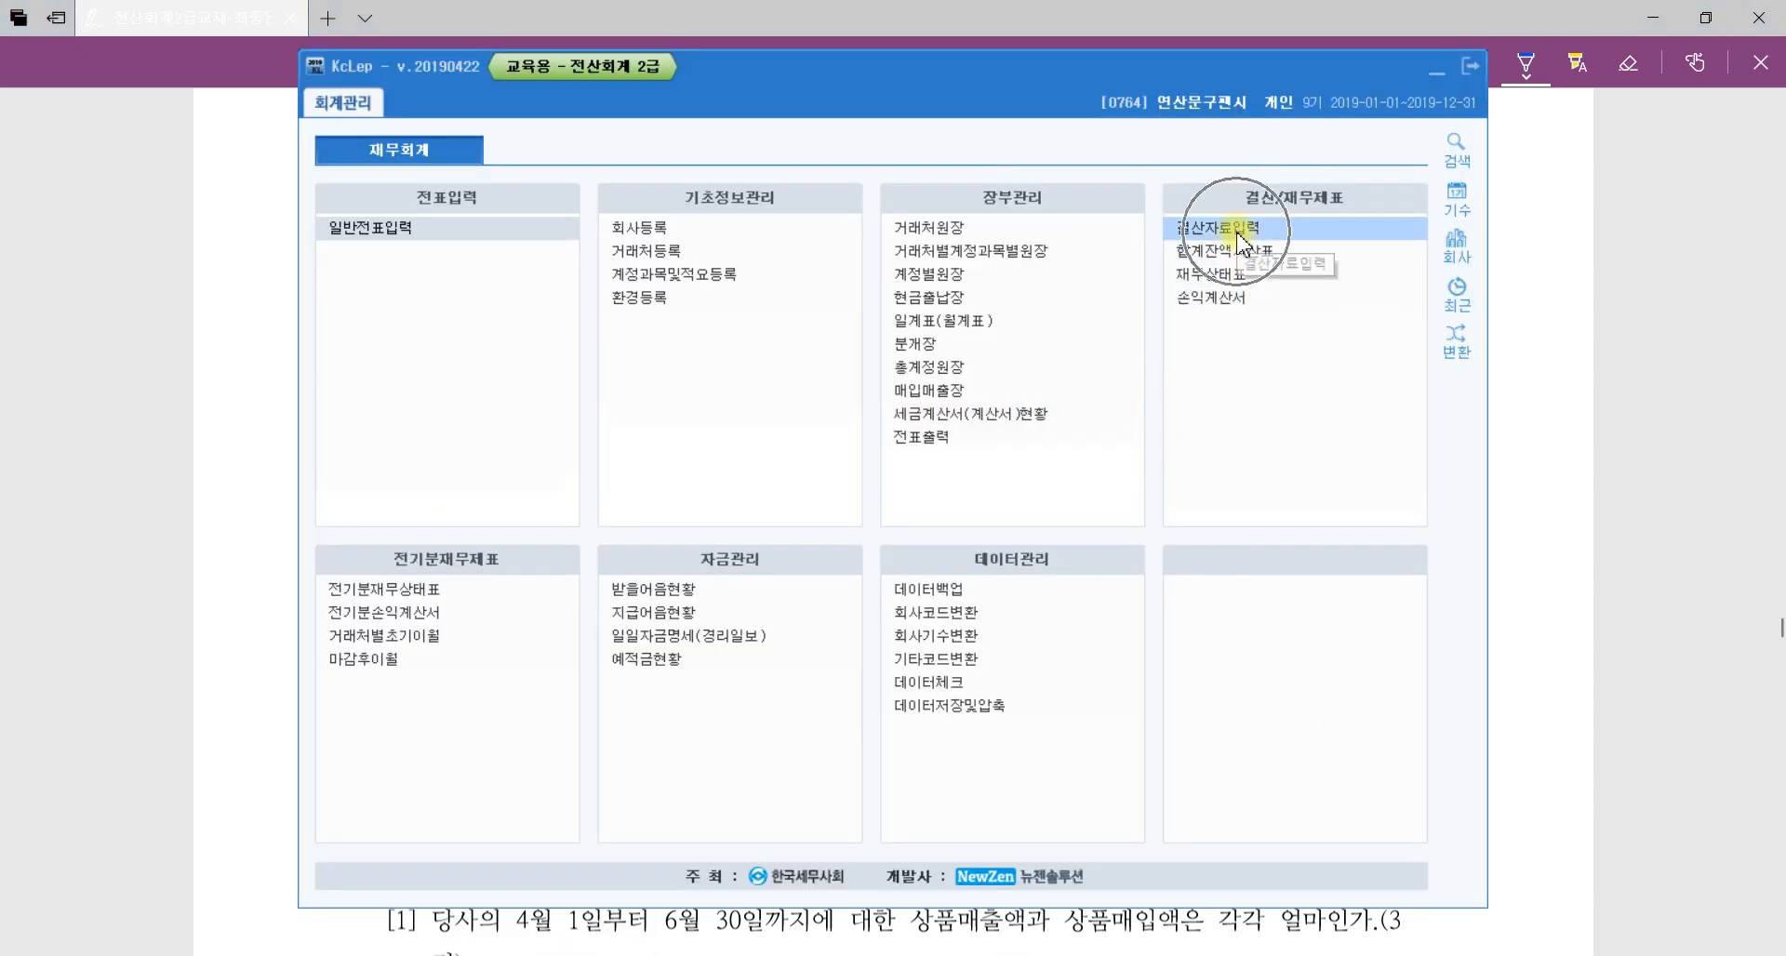
pyautogui.write('0112')
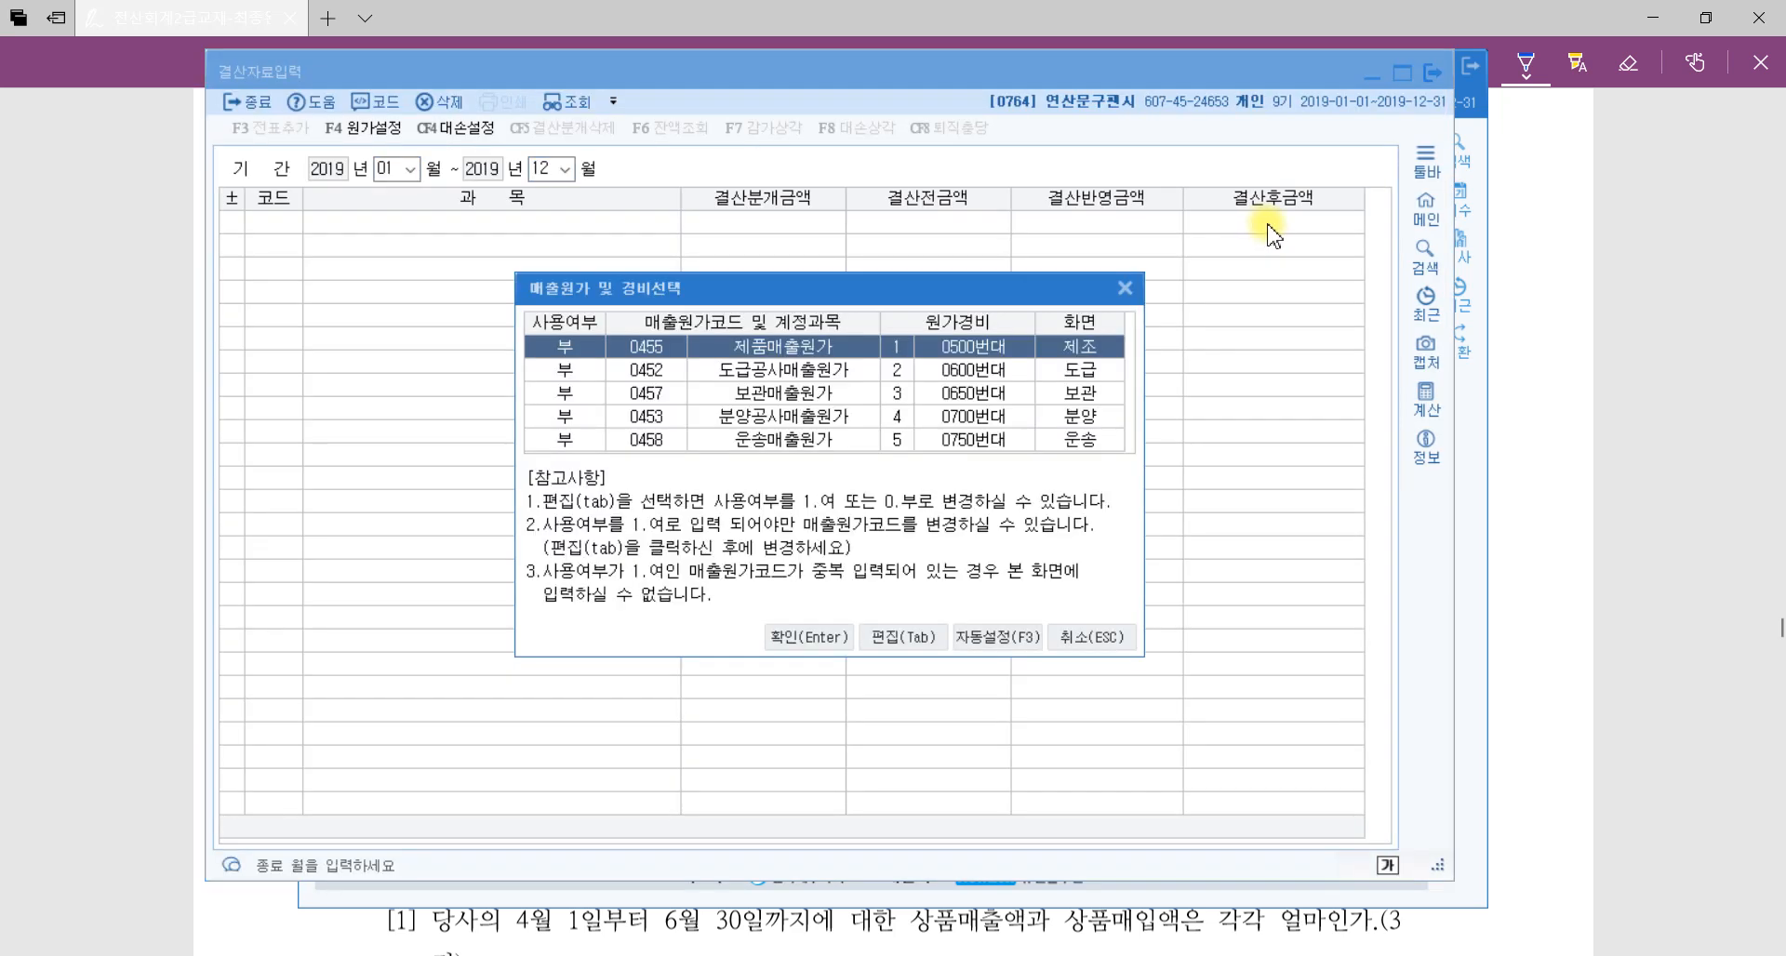
pyautogui.click(1111, 639)
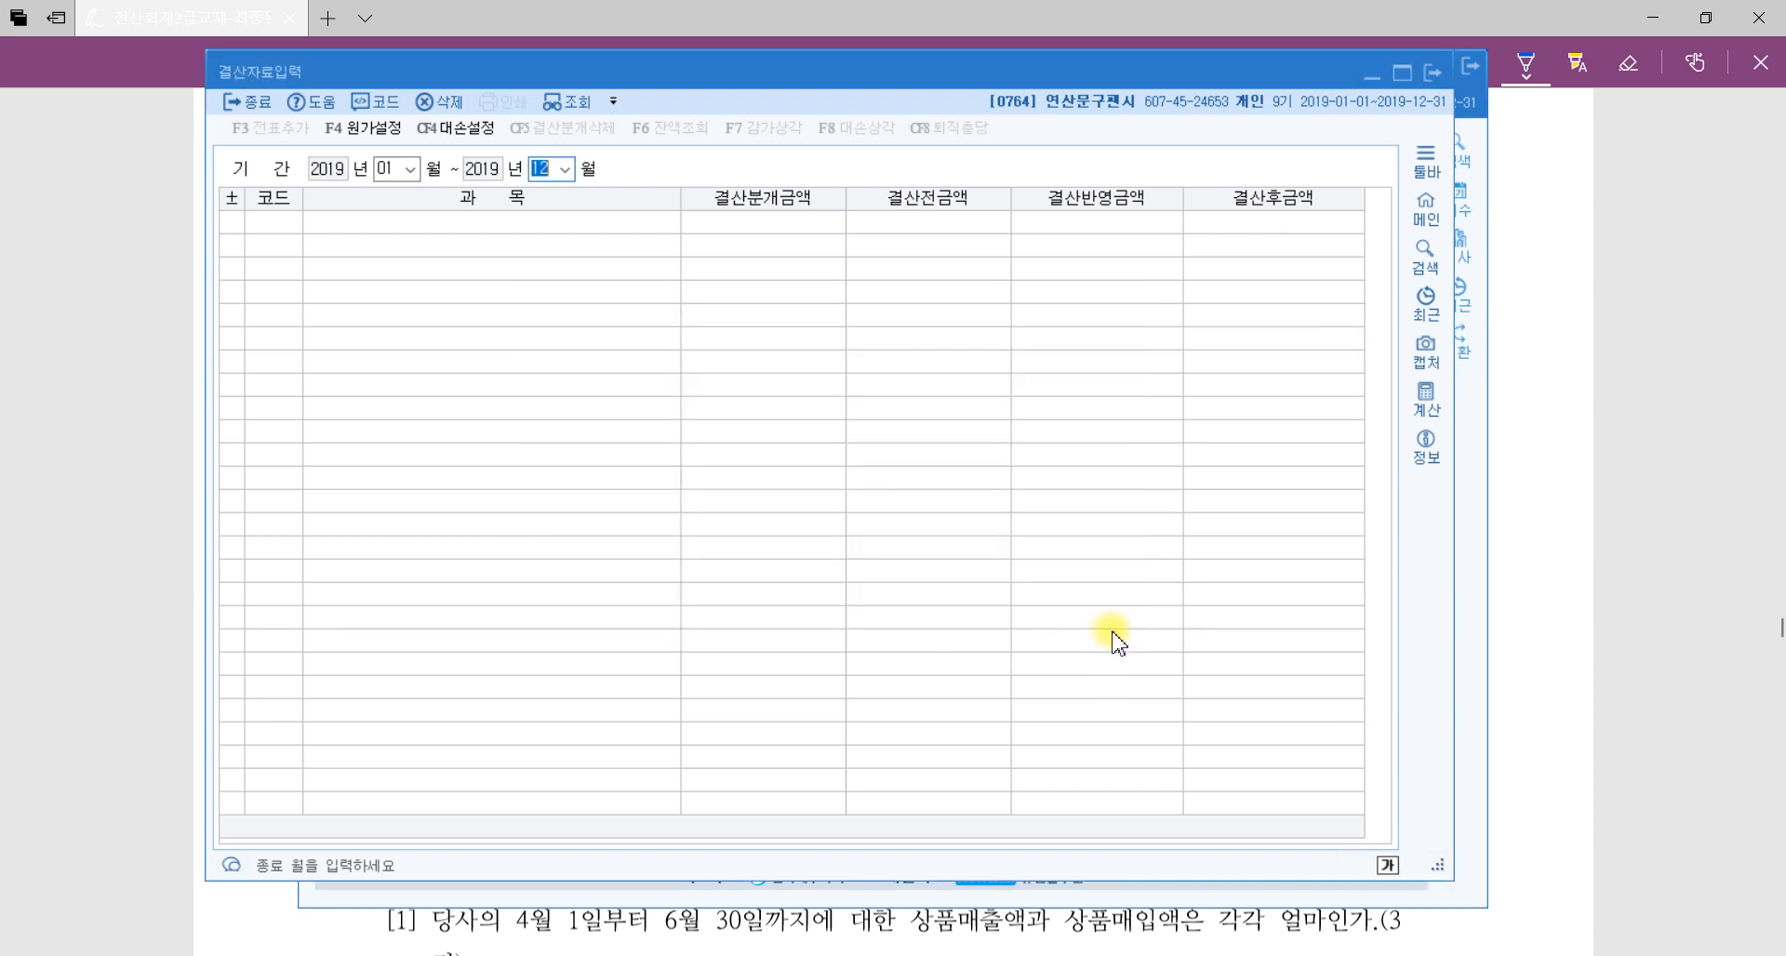
pyautogui.press('Return')
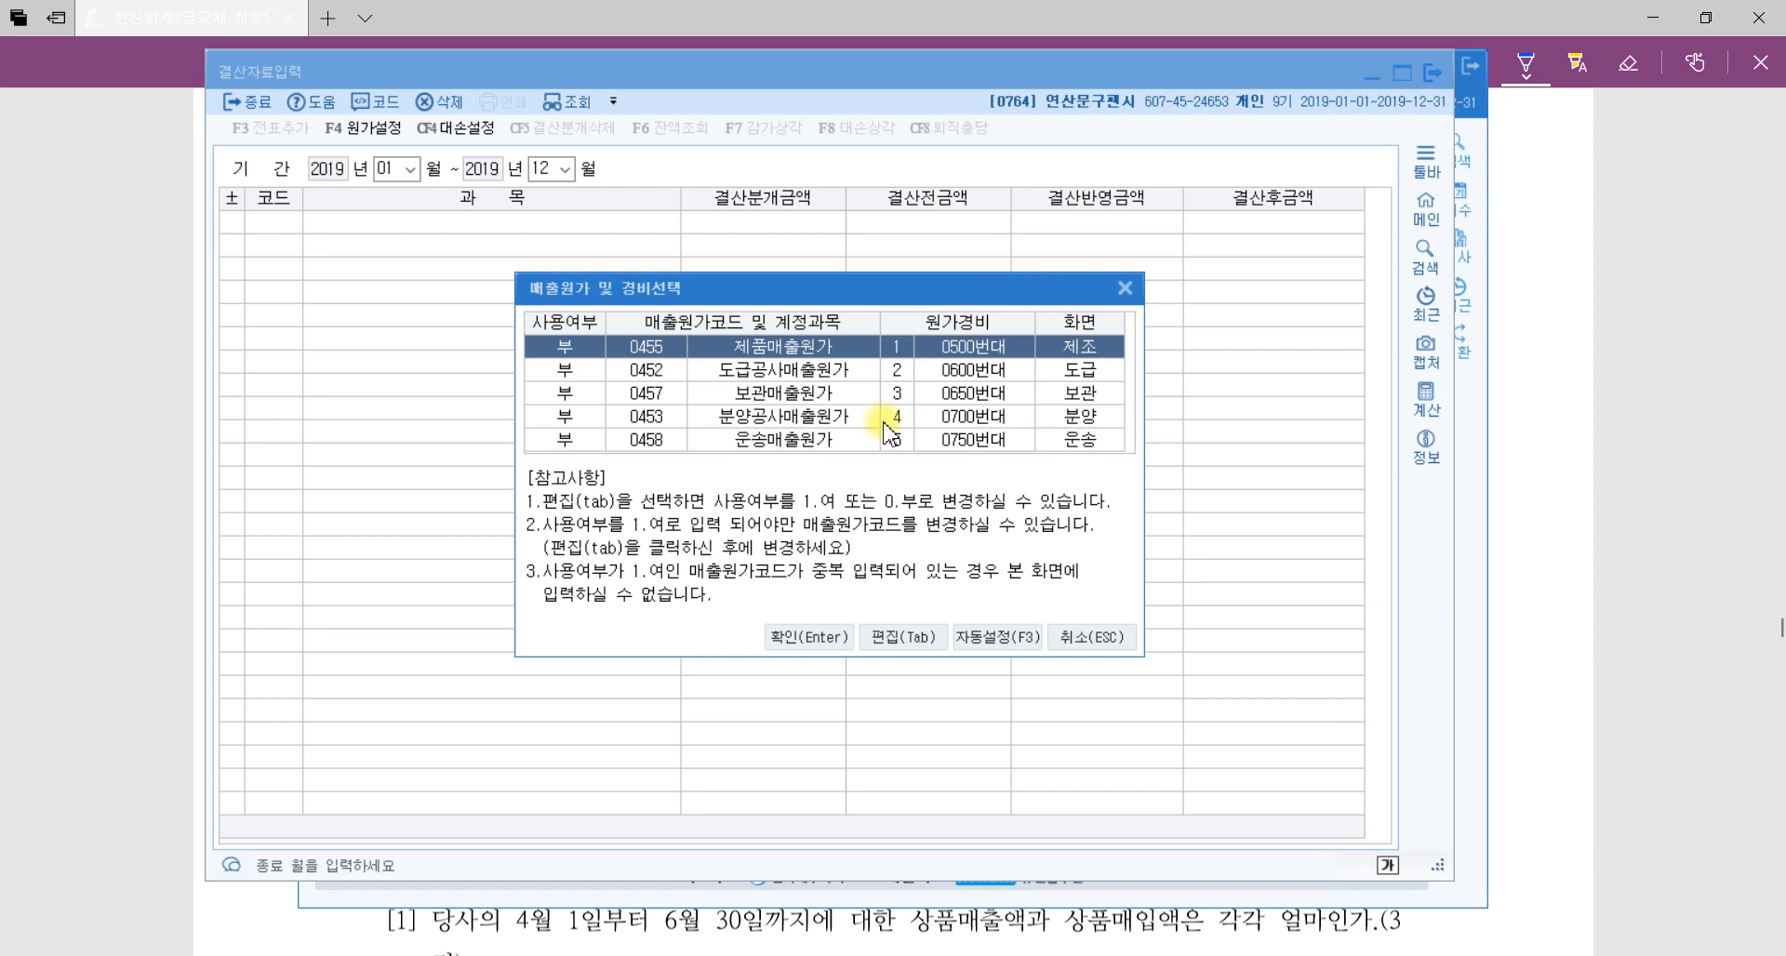
pyautogui.click(830, 635)
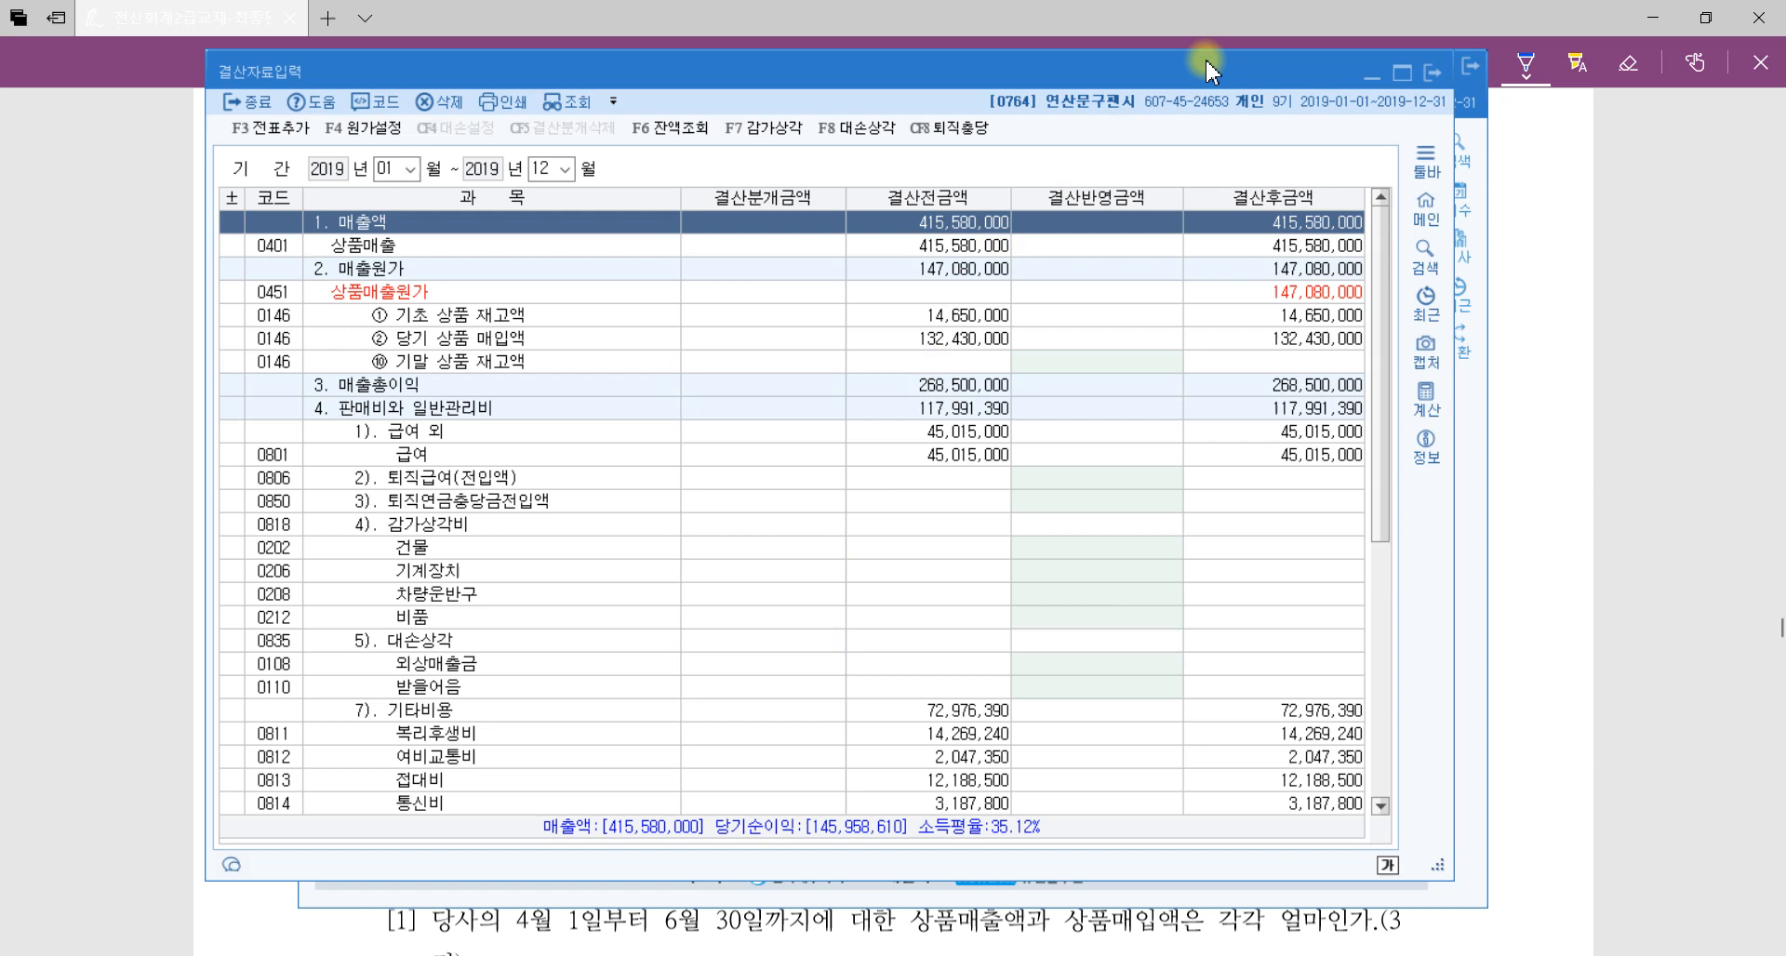
pyautogui.moveTo(1215, 84); pyautogui.dragTo(1104, 49)
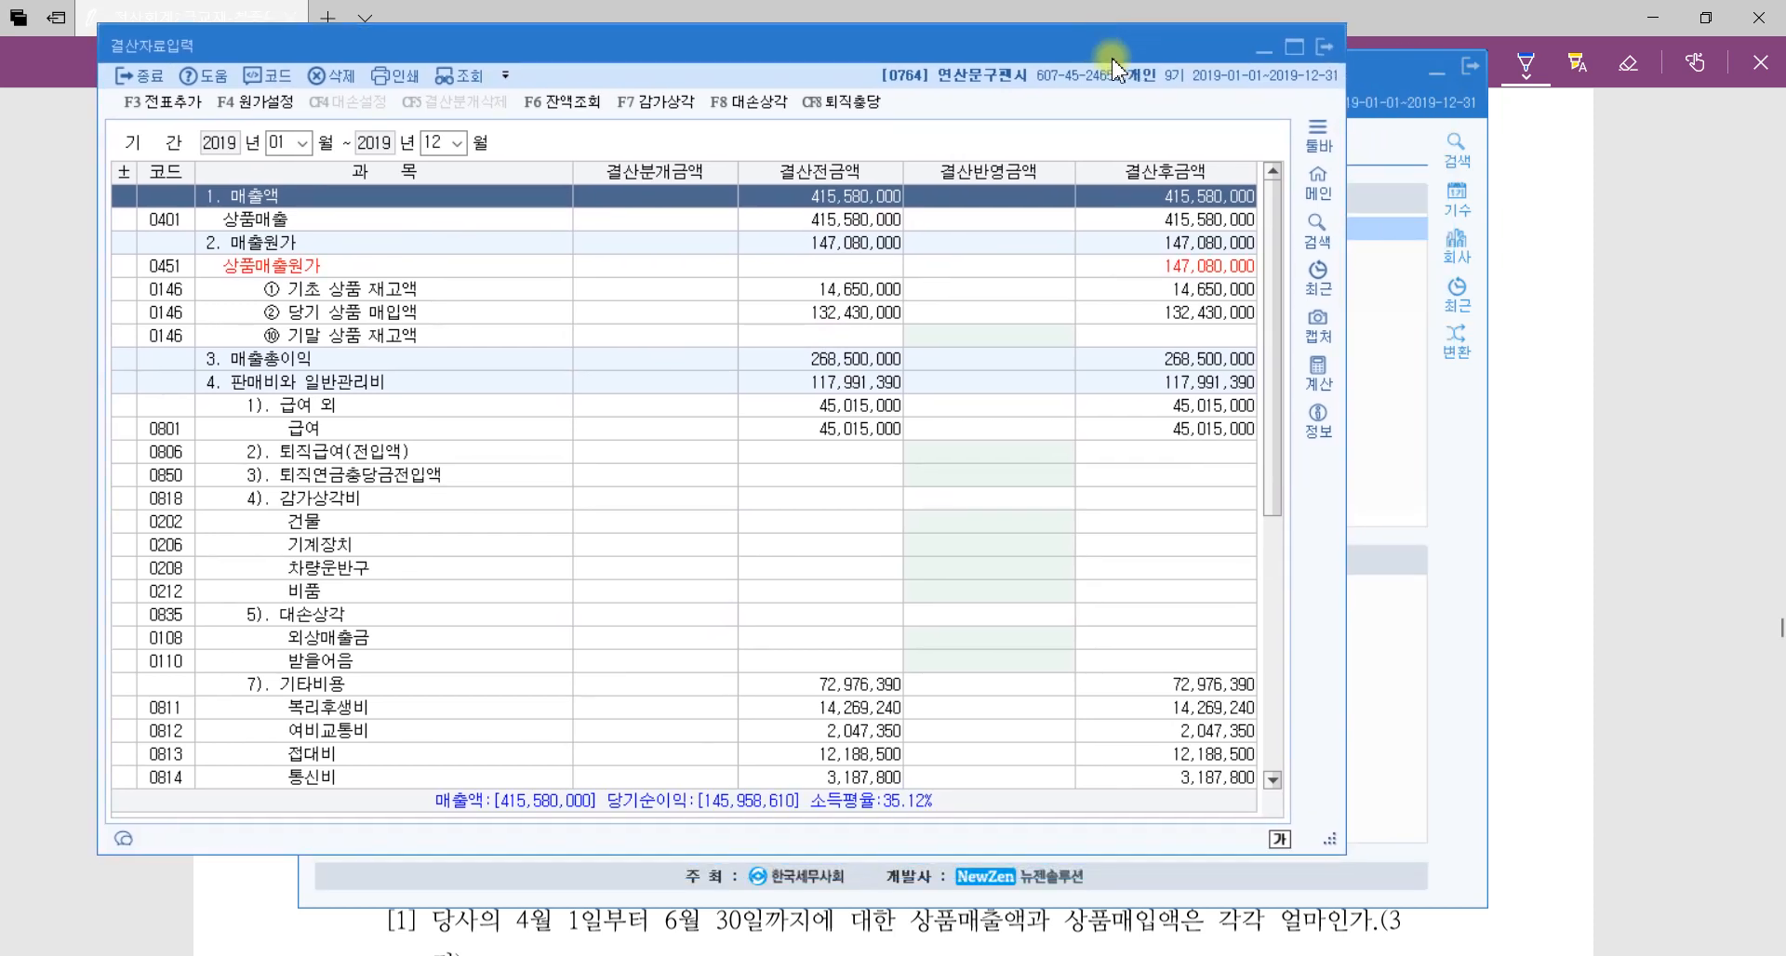
pyautogui.moveTo(1330, 840); pyautogui.dragTo(1725, 887)
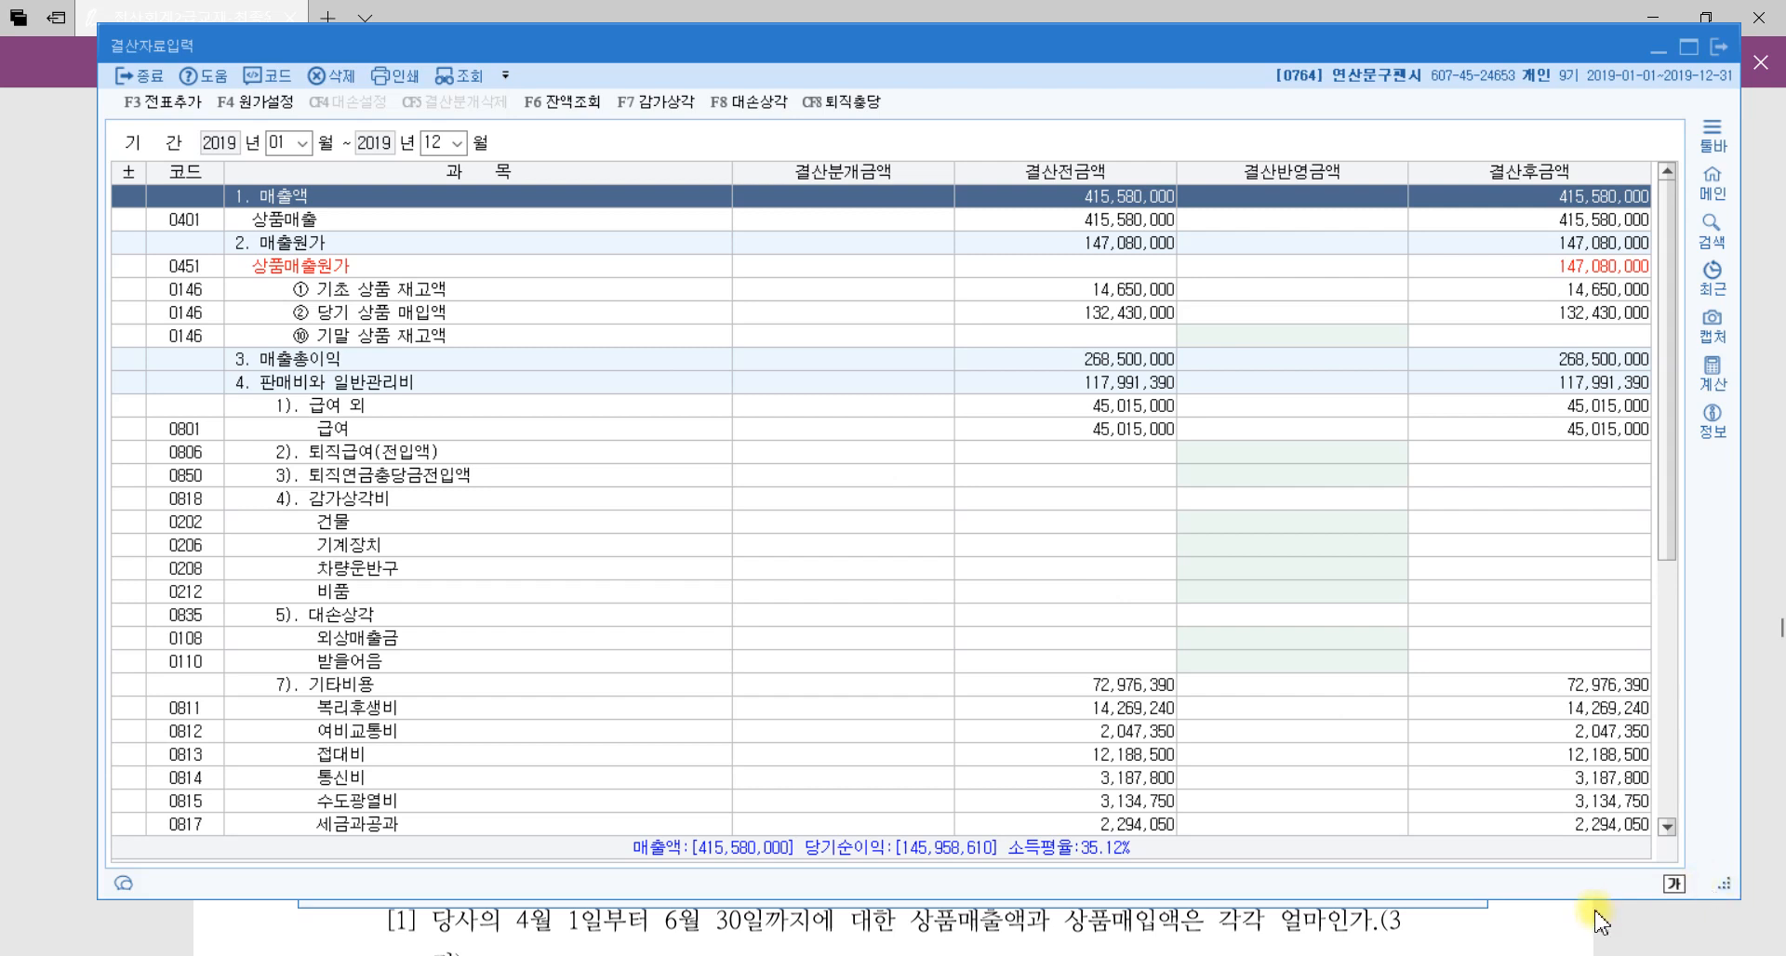
# Open the 대손상각 calculation and set the 추가설정액 of 단기대여금 and 미수금 to 0.
pyautogui.click(752, 104)
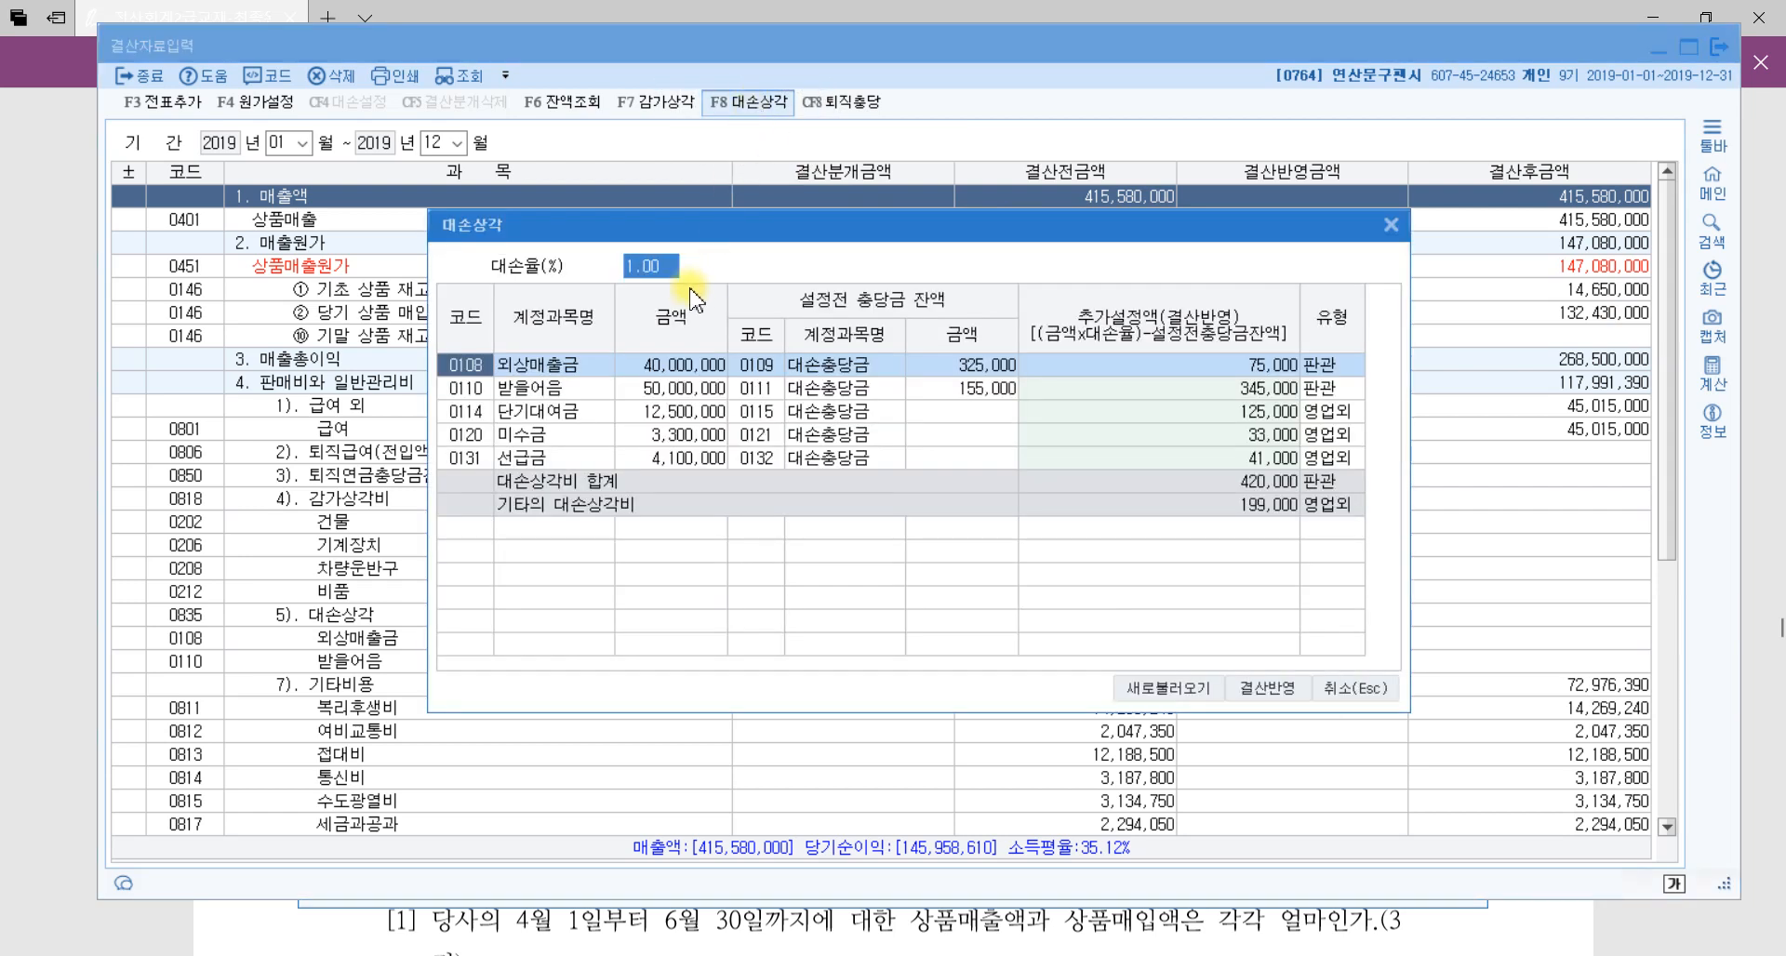
pyautogui.click(638, 277)
pyautogui.click(569, 369)
pyautogui.click(569, 390)
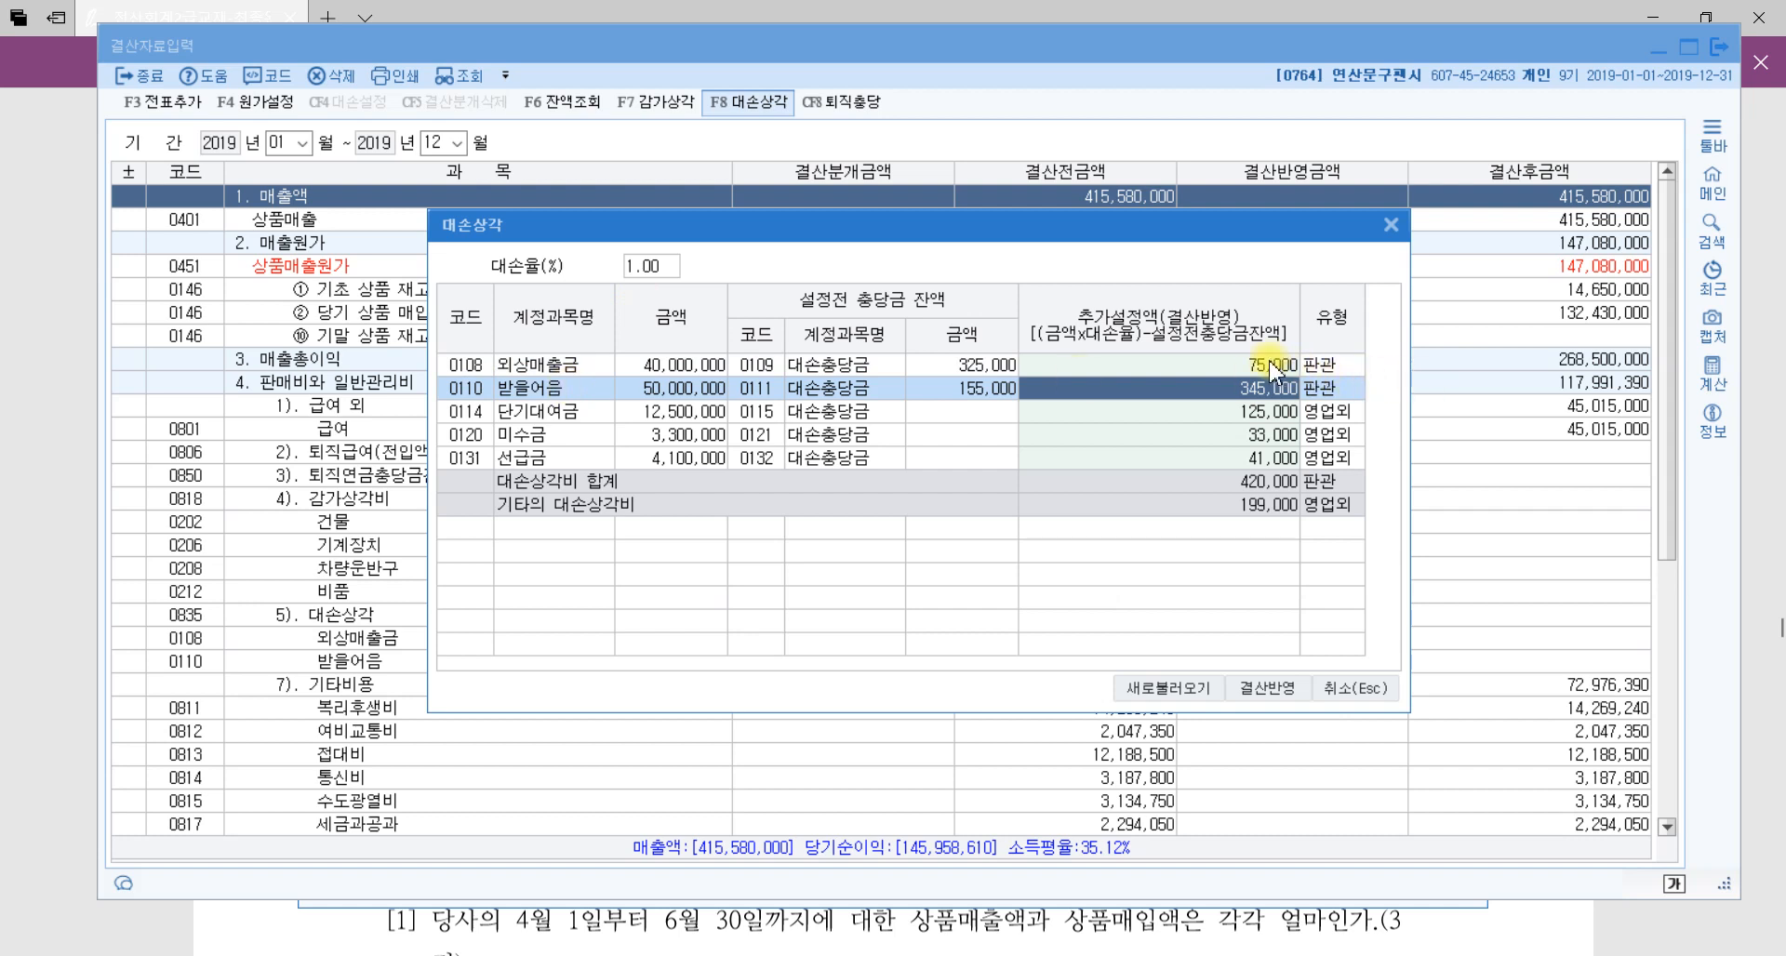
pyautogui.click(1276, 415)
pyautogui.write('0')
pyautogui.press('Return')
pyautogui.write('0')
pyautogui.press('Return')
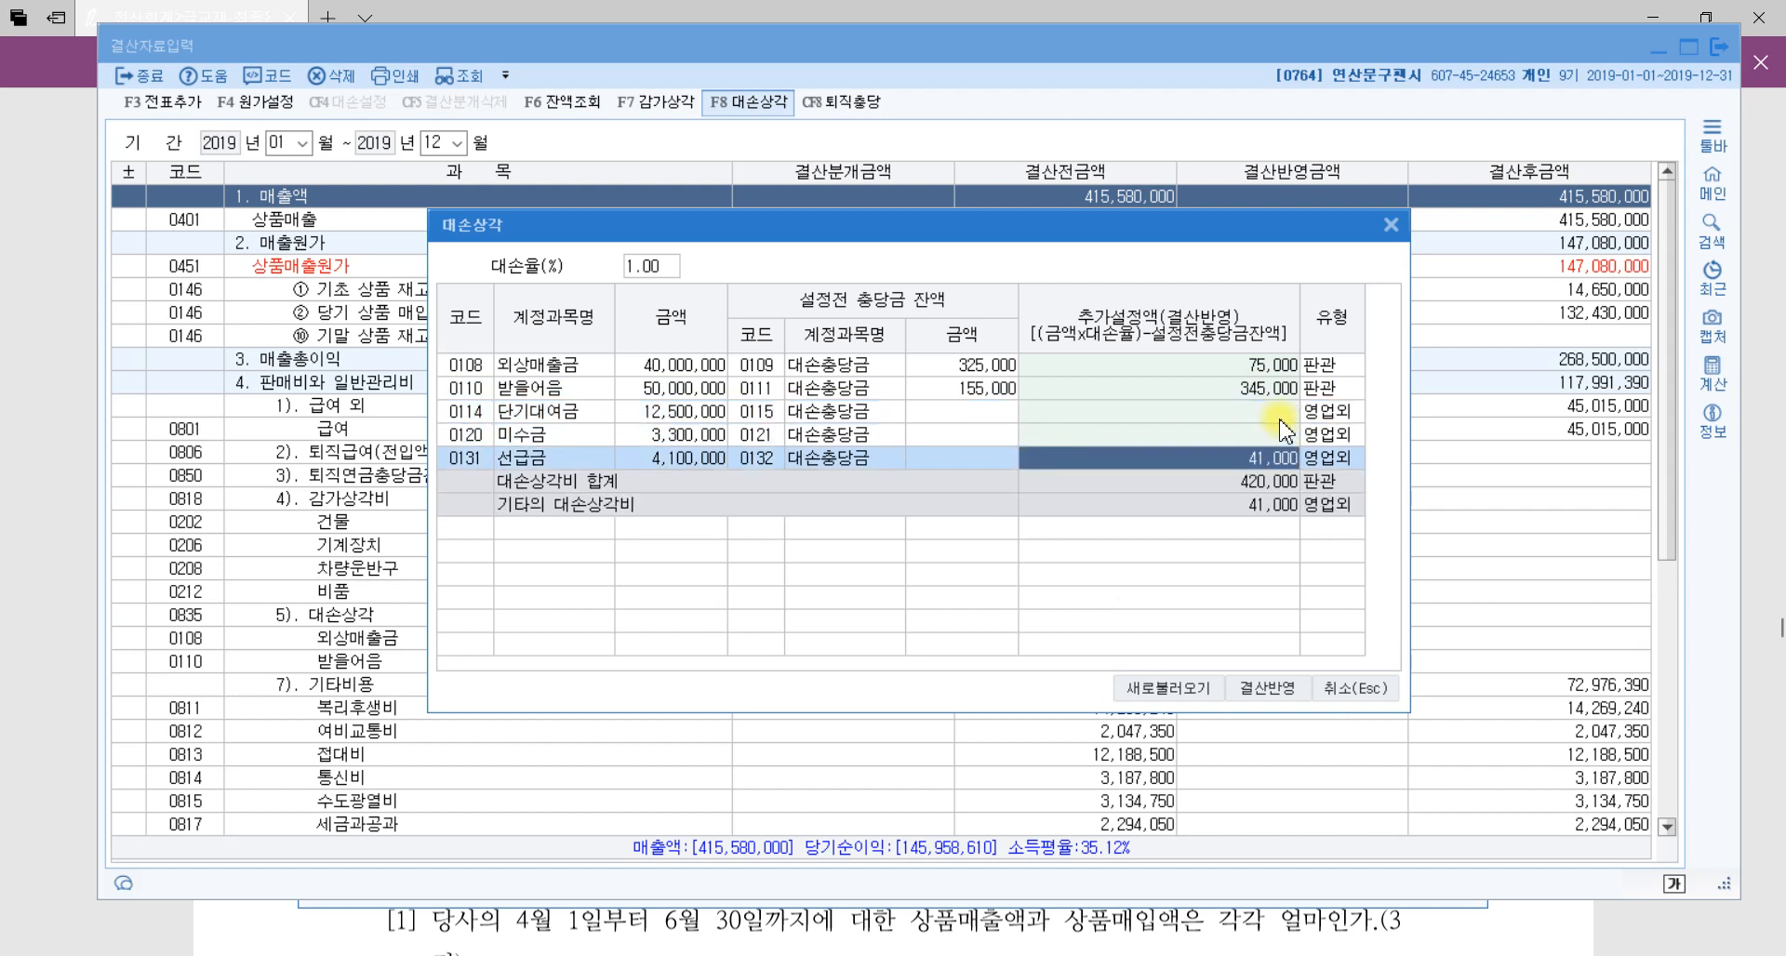
# Set the 추가설정액 of 선급금 to 0 and reflect the remaining 대손상각 amounts in the closing data.
pyautogui.press('Return')
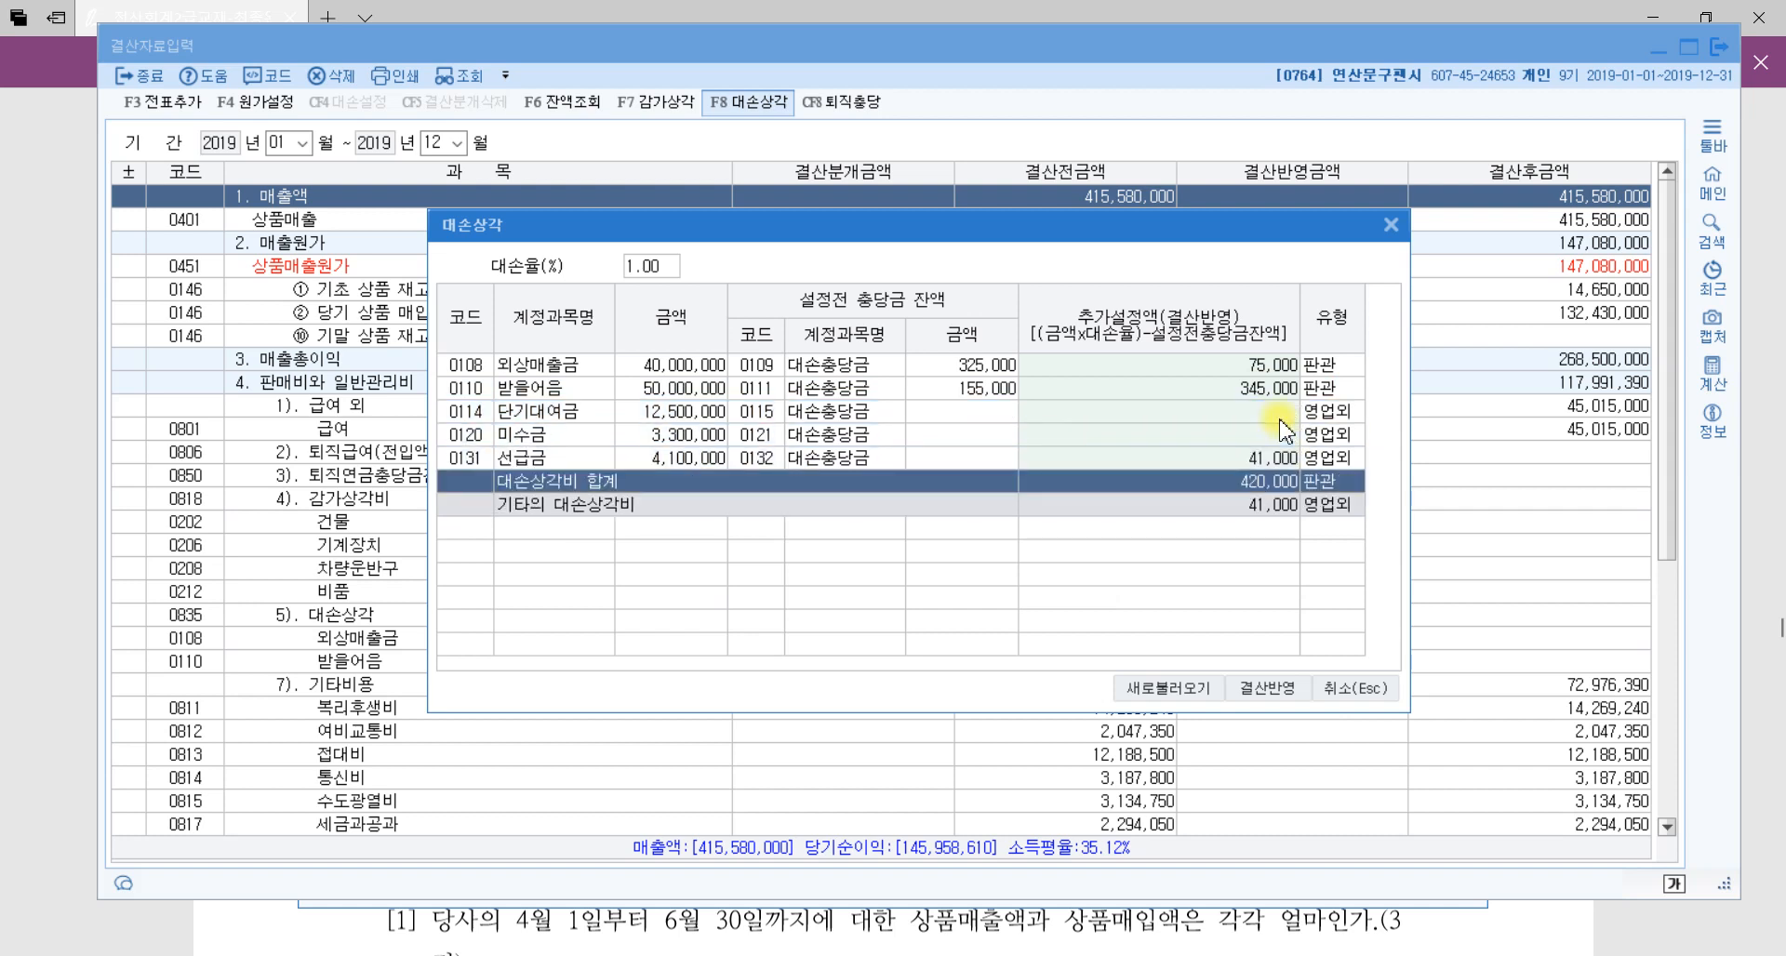
pyautogui.press('Up')
pyautogui.write('0')
pyautogui.press('Return')
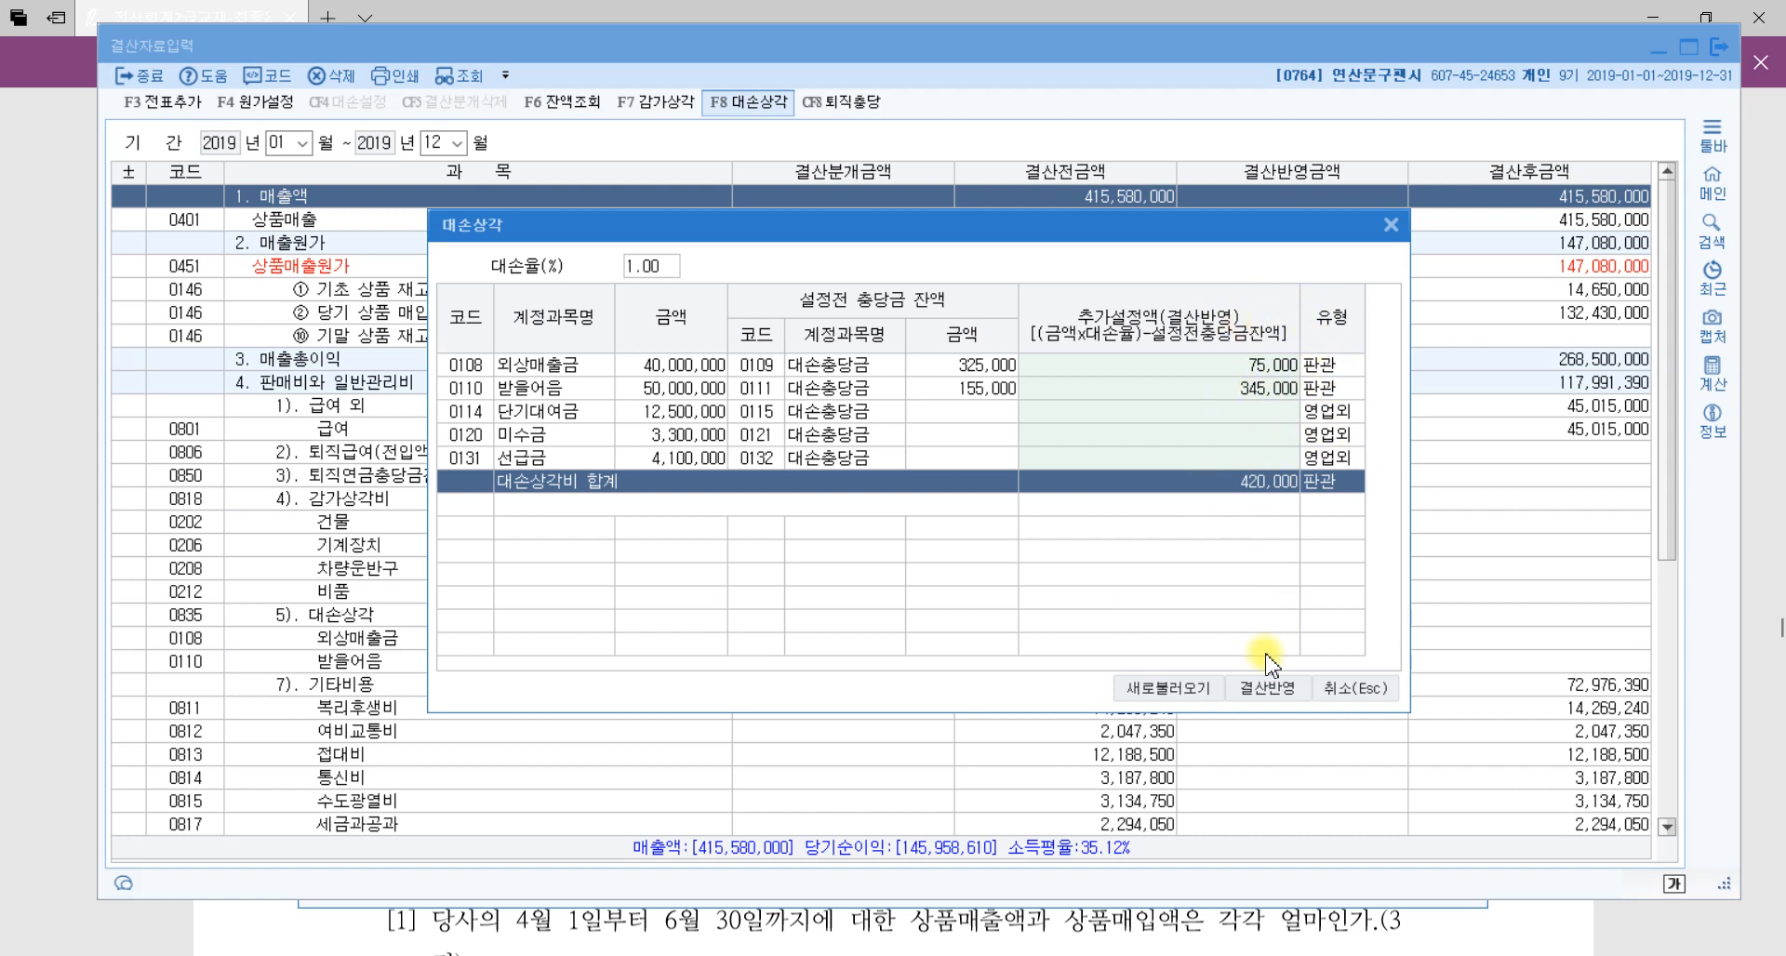
pyautogui.click(1269, 692)
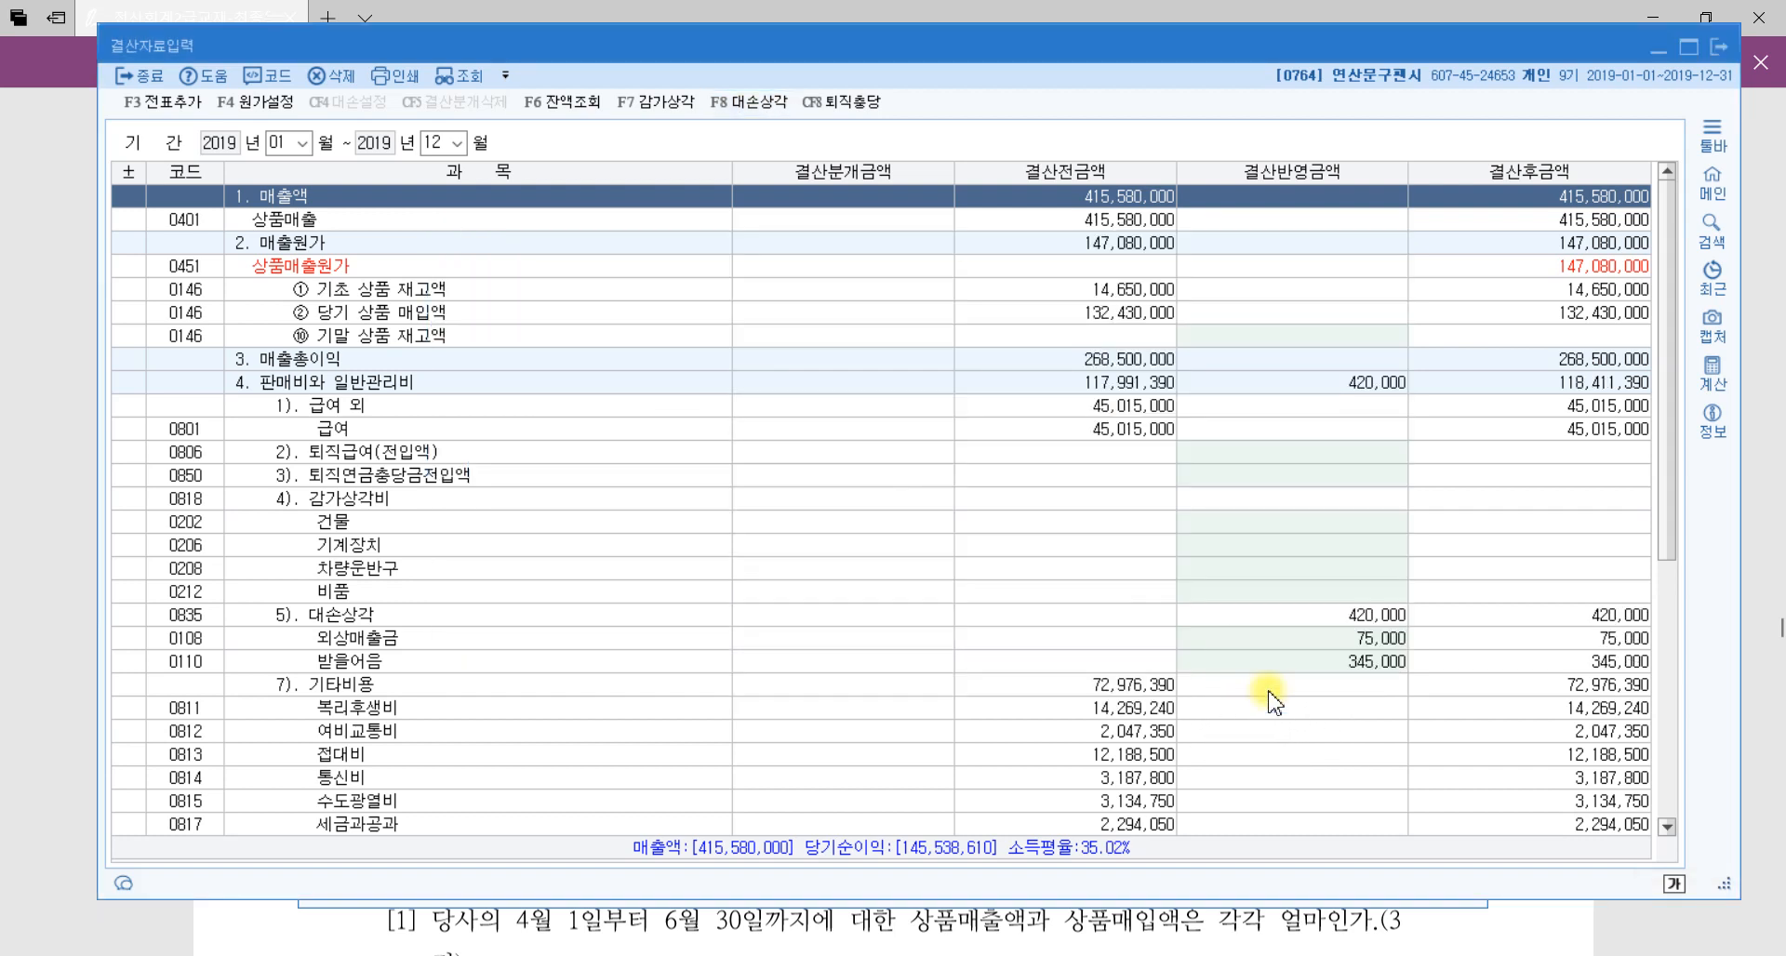
pyautogui.click(405, 662)
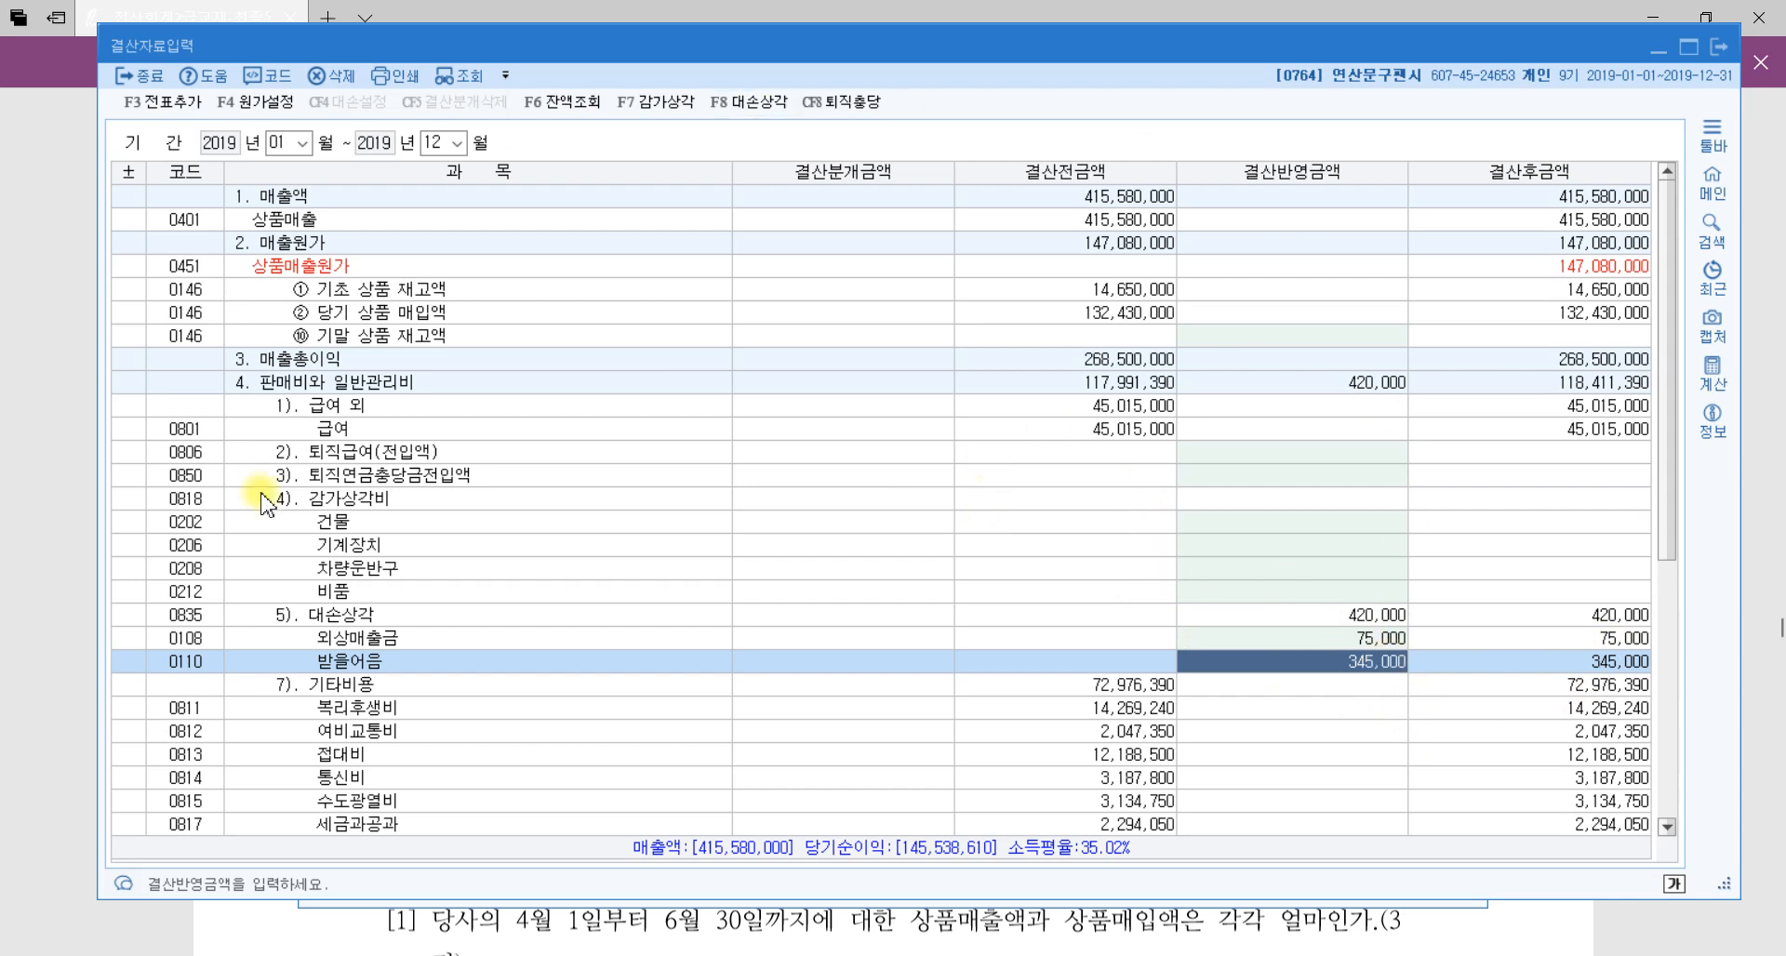
# Enter 4,100,000 as the 결산반영금액 for 기말 상품 재고액.
pyautogui.click(382, 341)
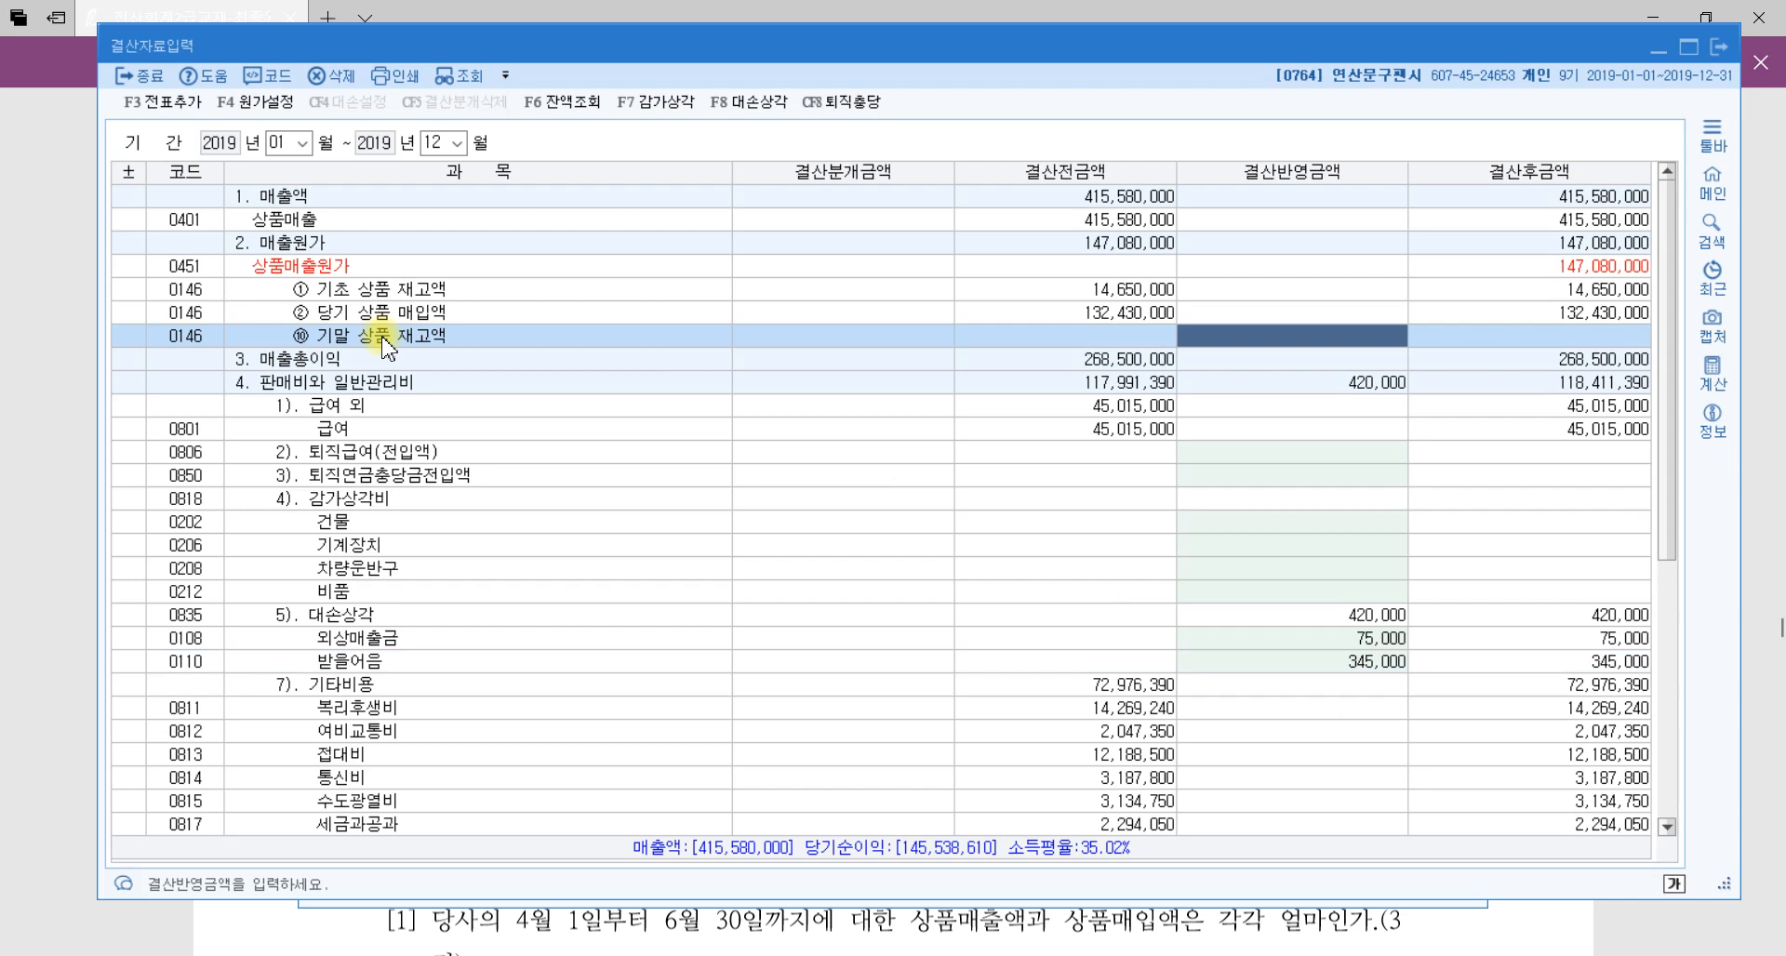
pyautogui.click(383, 340)
pyautogui.write('4100000')
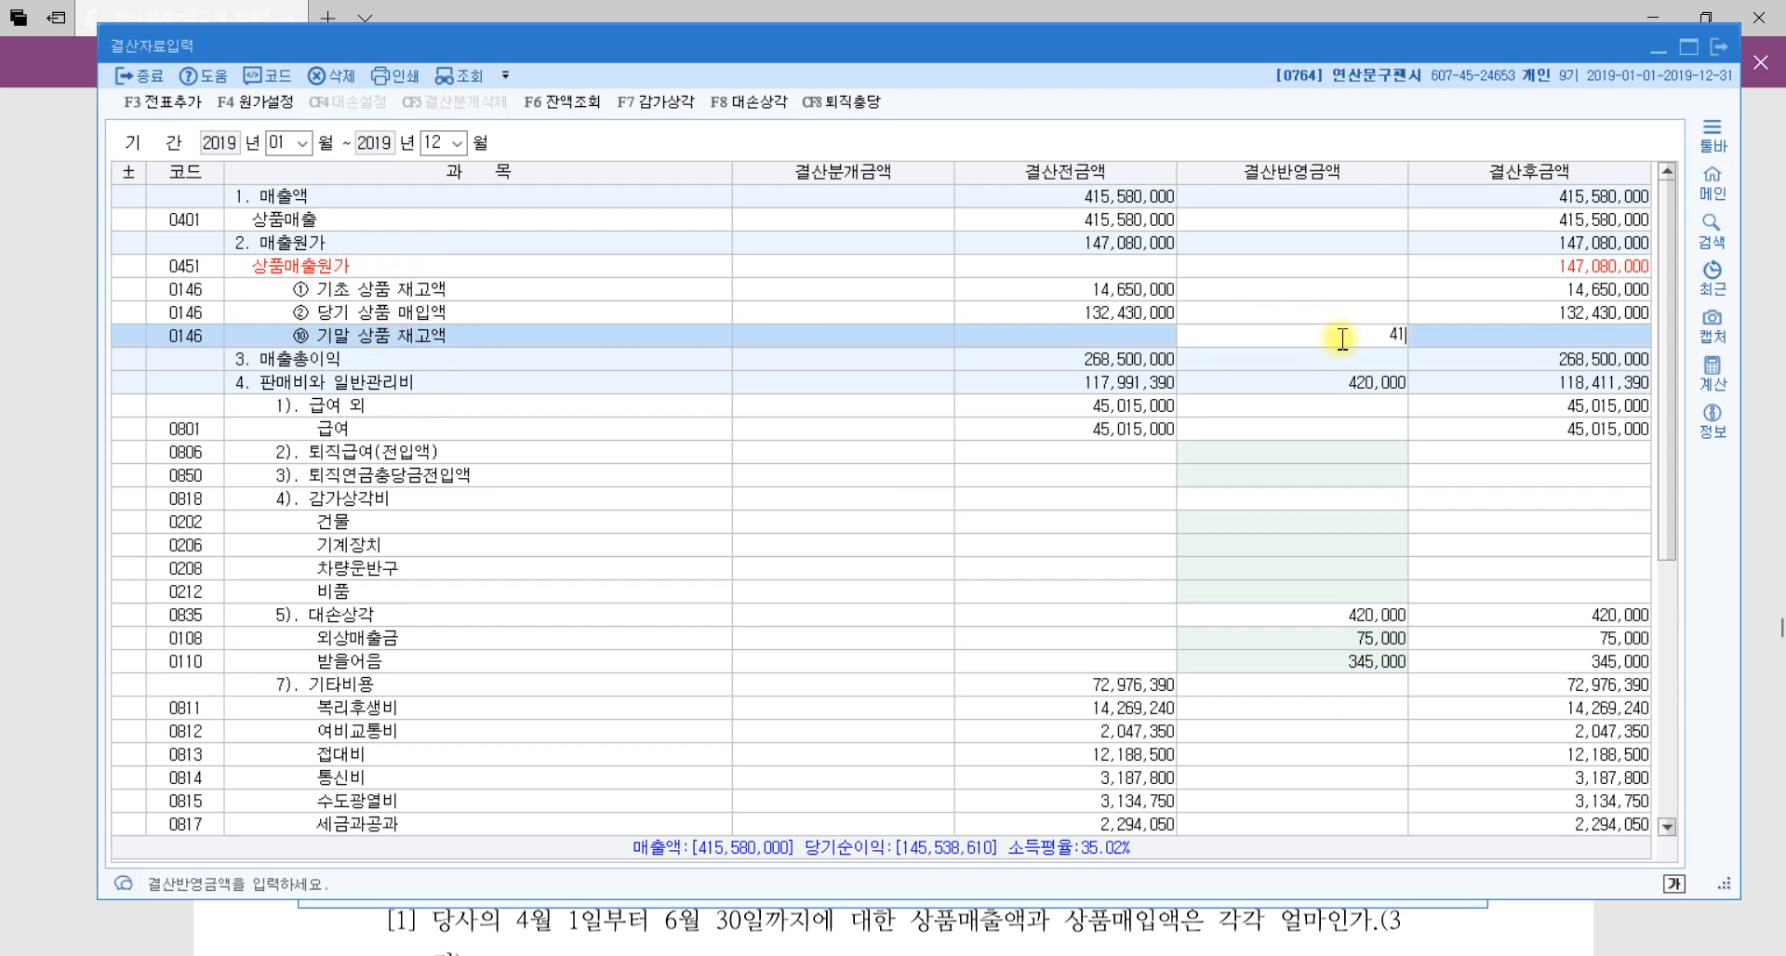
pyautogui.press('Return')
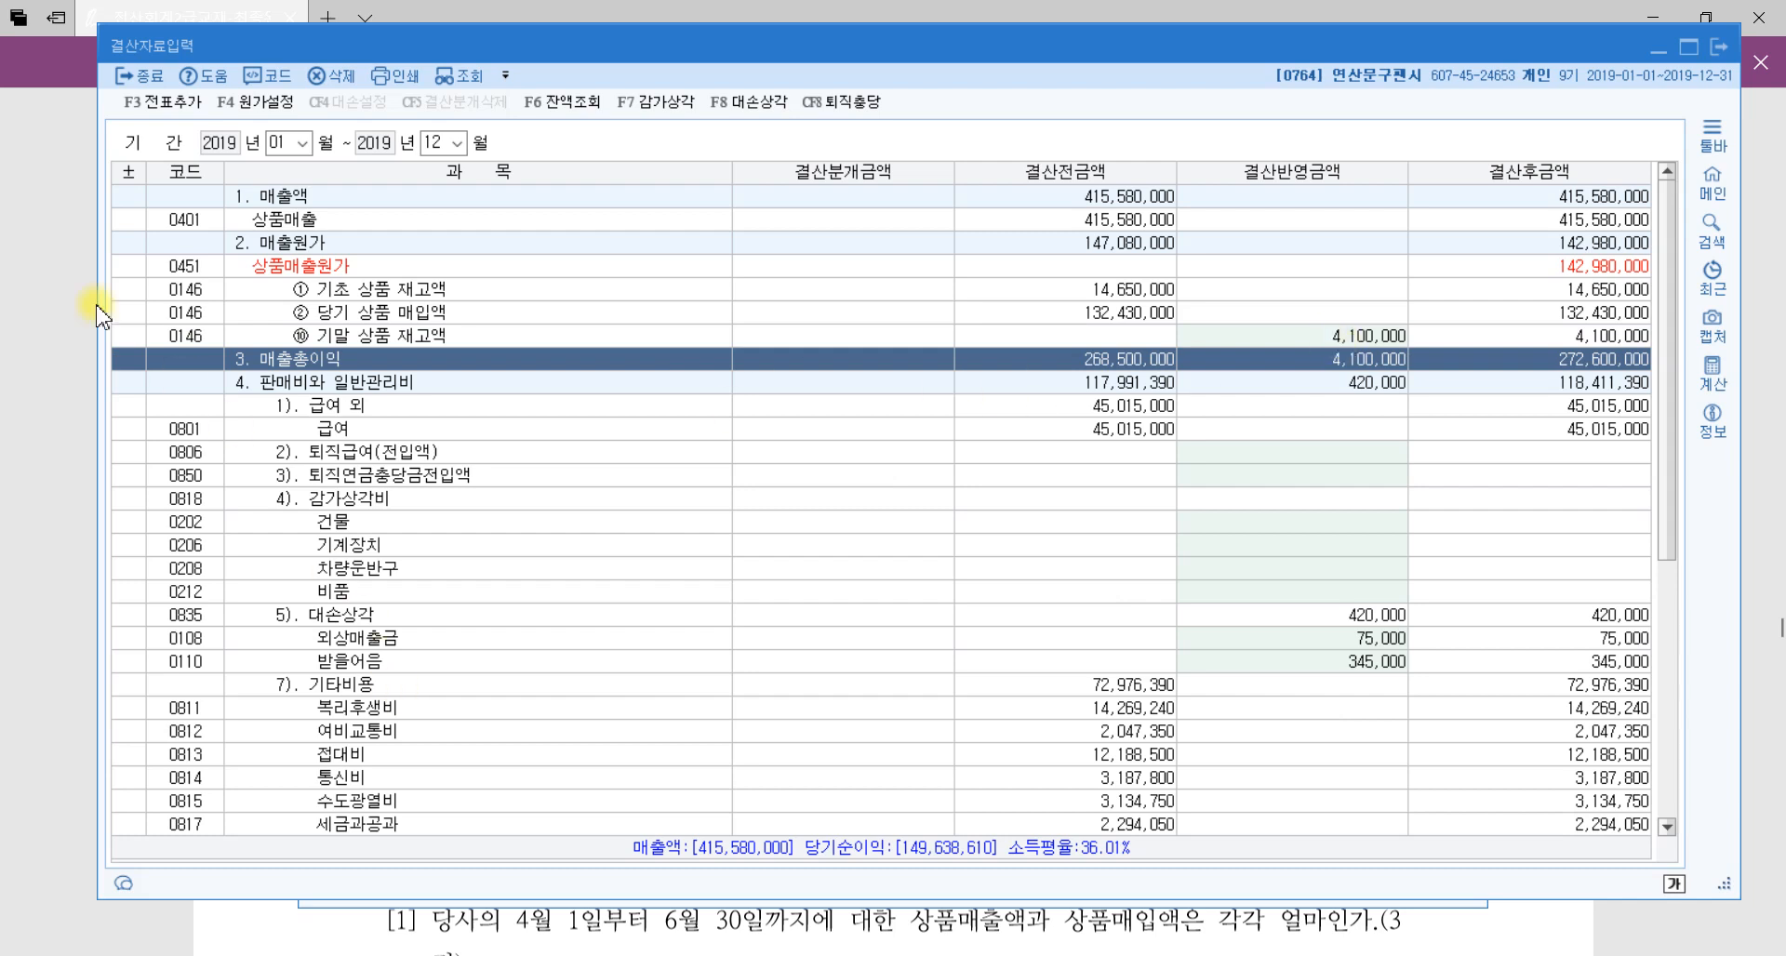
# Add the closing vouchers from the entered closing data and close 결산자료입력.
pyautogui.click(177, 105)
pyautogui.click(966, 502)
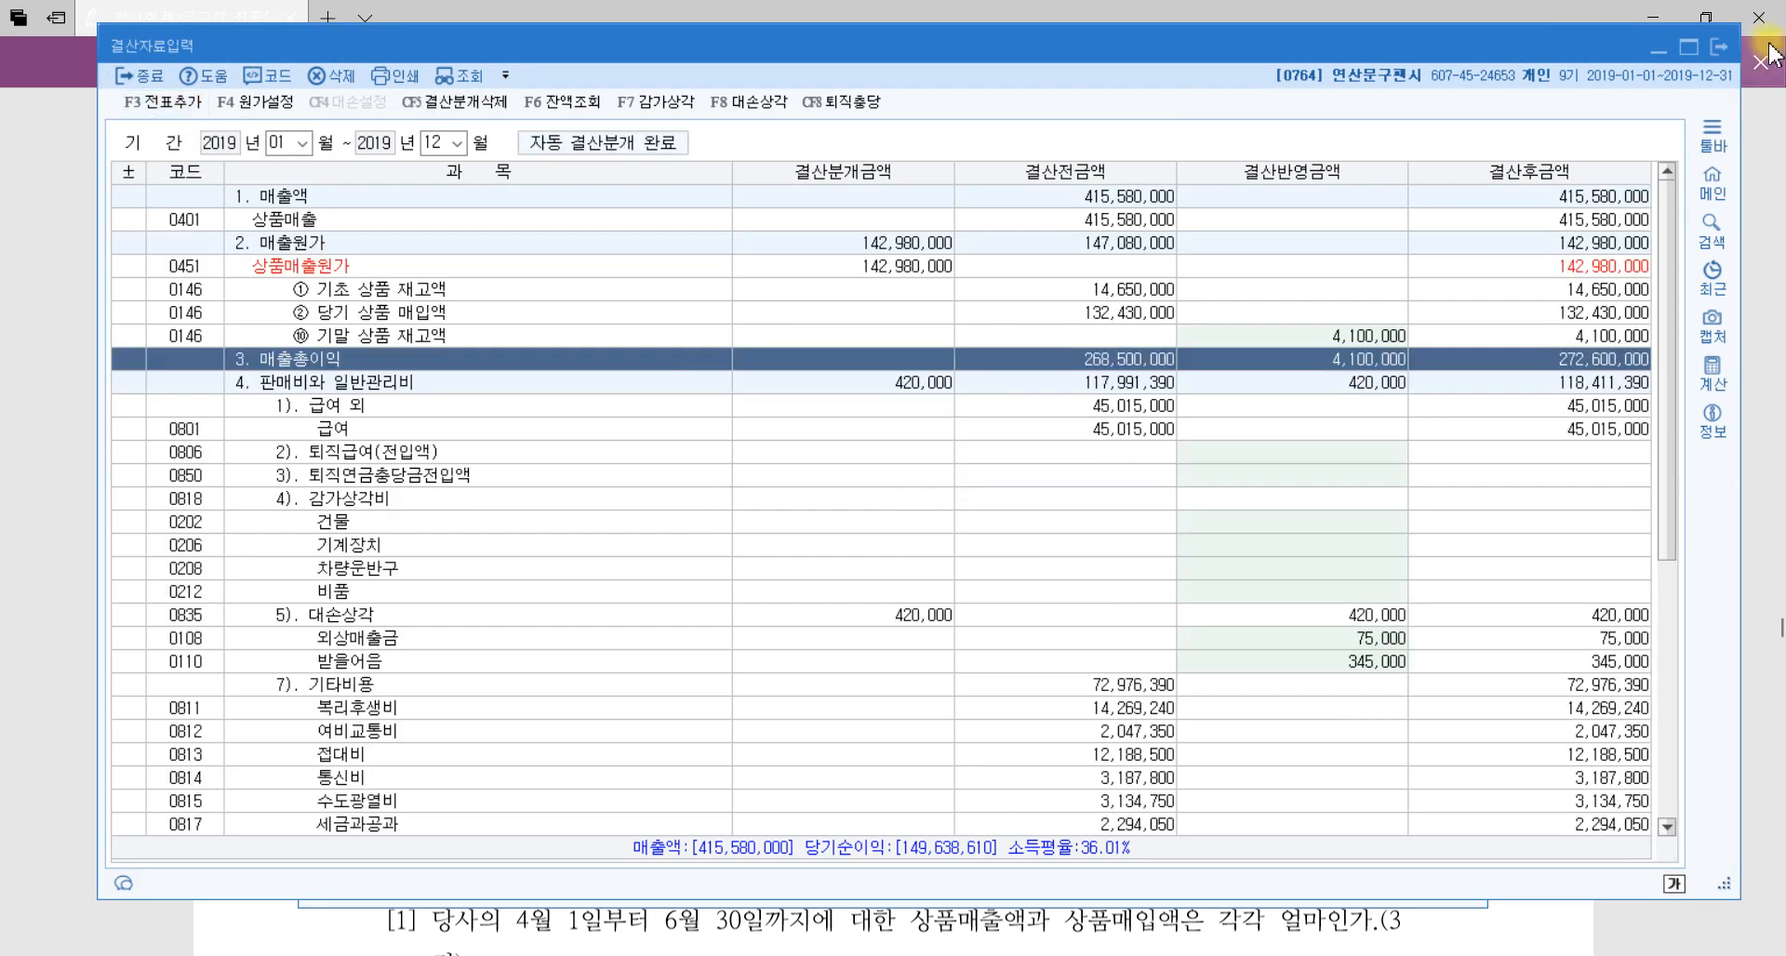
pyautogui.click(1719, 47)
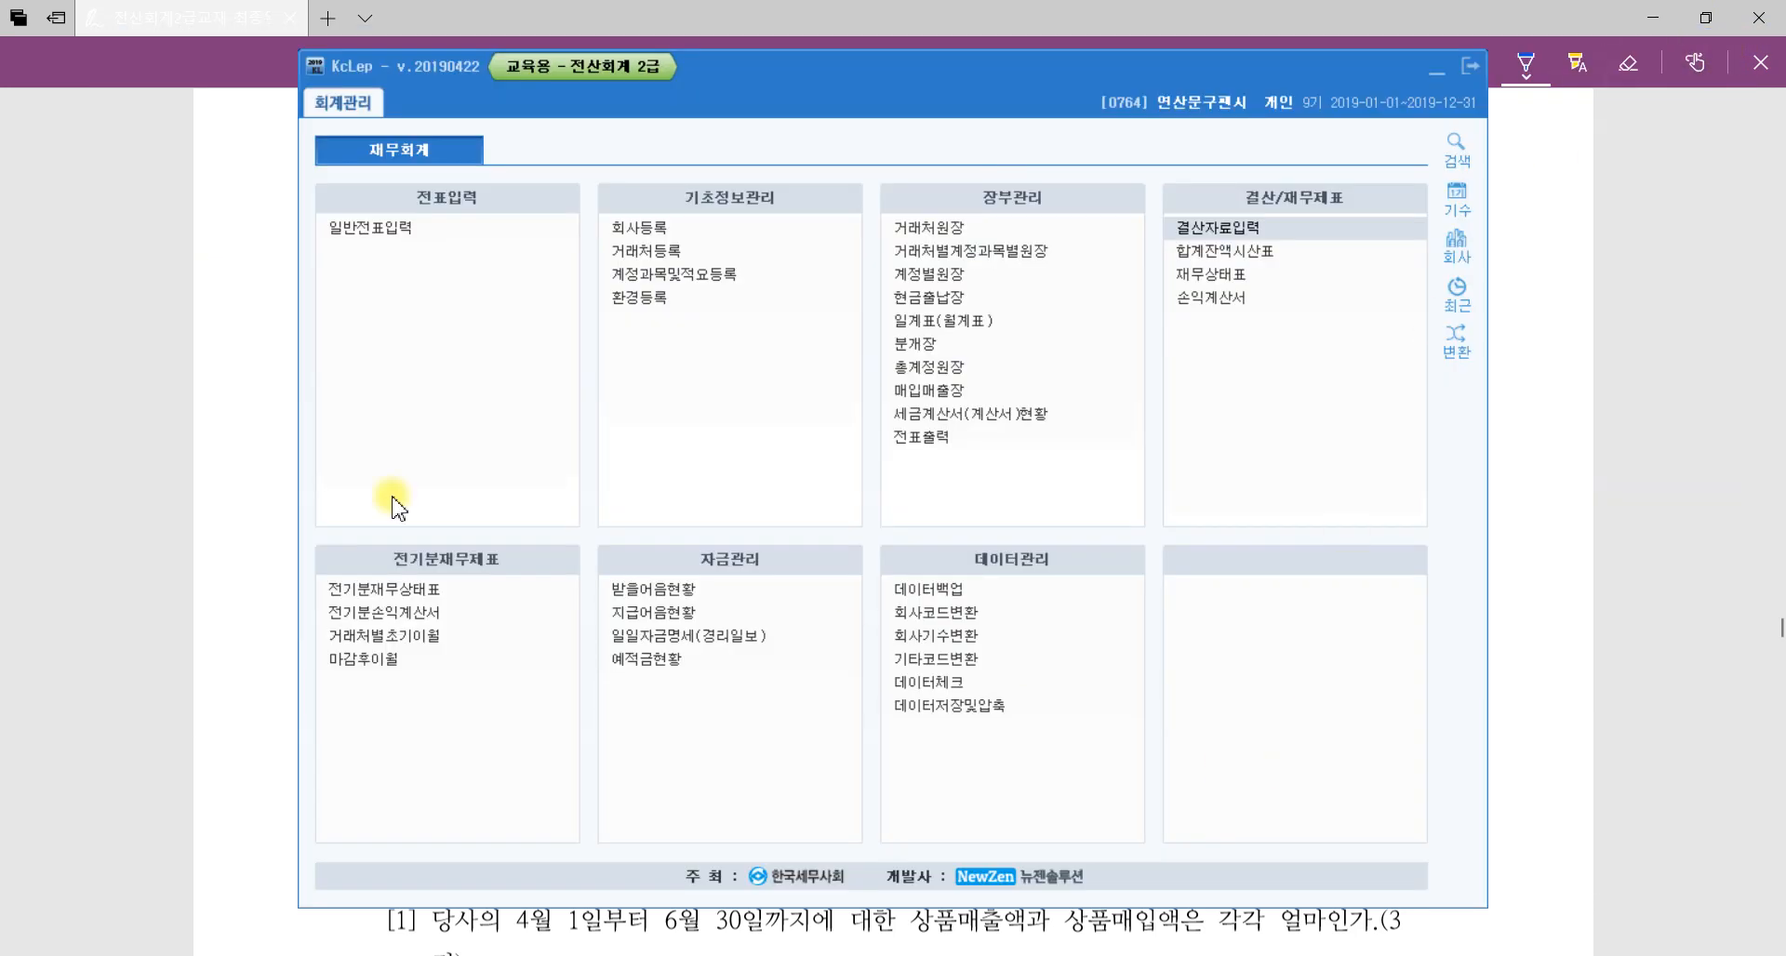
# Reload the 12월 31일 vouchers in 일반전표입력, check the 상품매출원가 and 대손충당금 closing entries, and close the window.
pyautogui.click(400, 230)
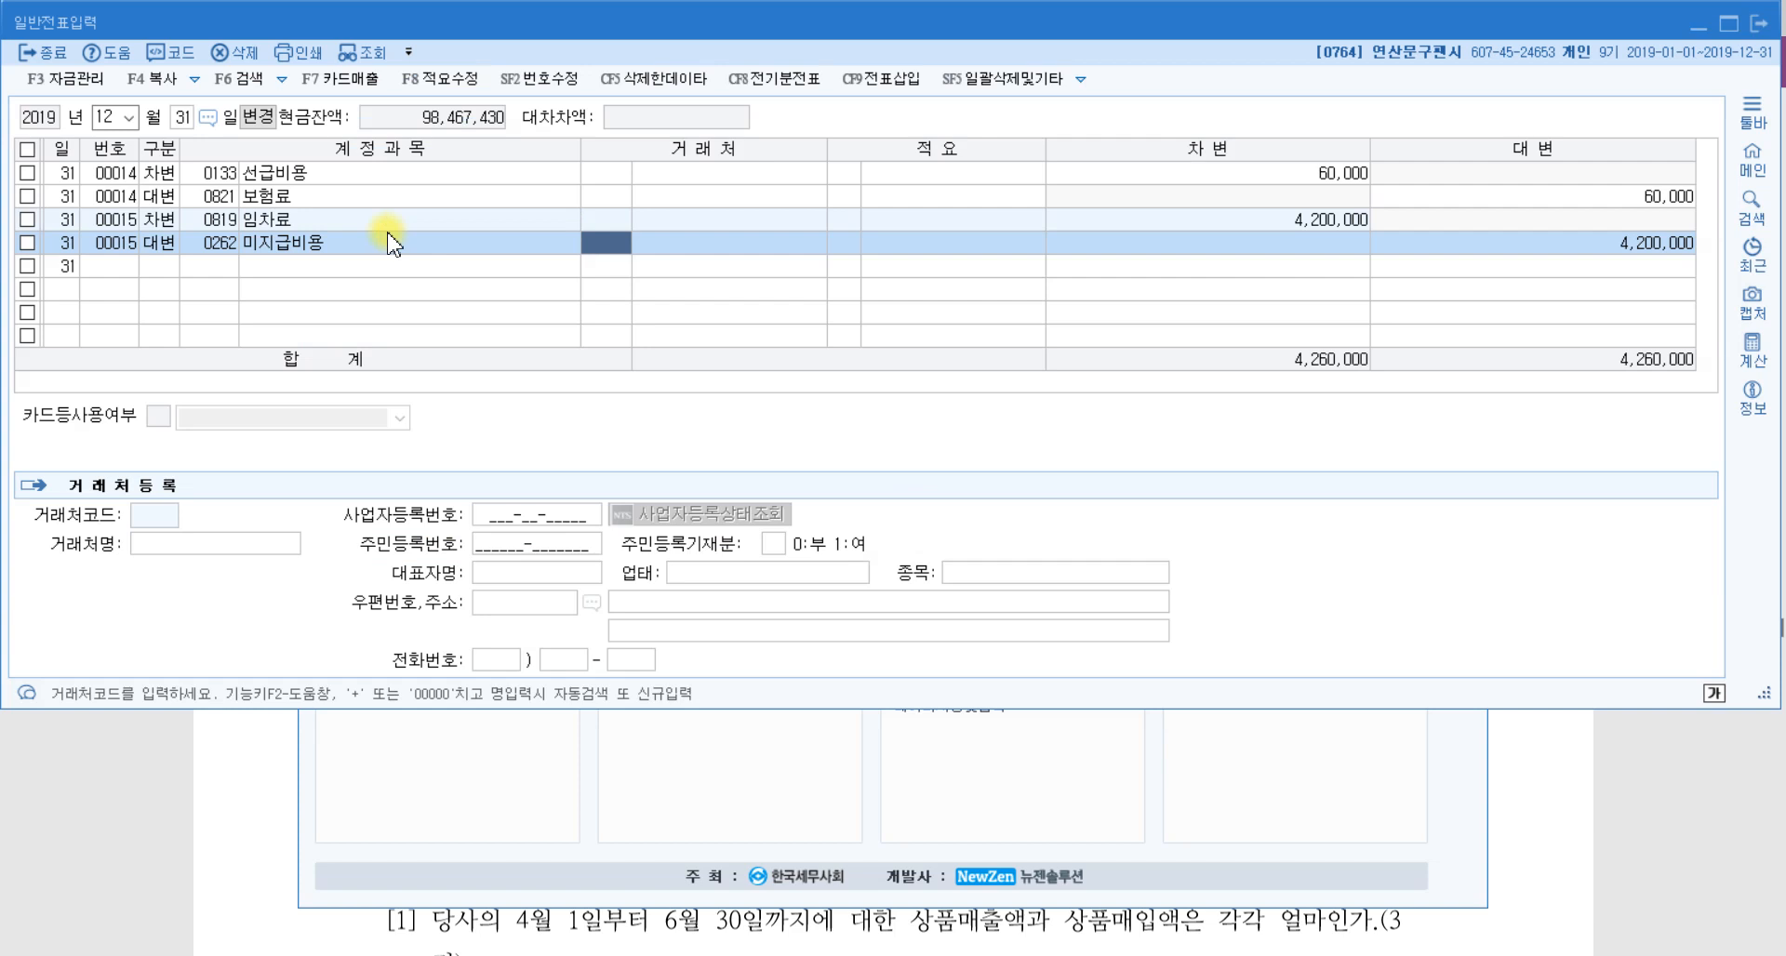
pyautogui.press('Escape')
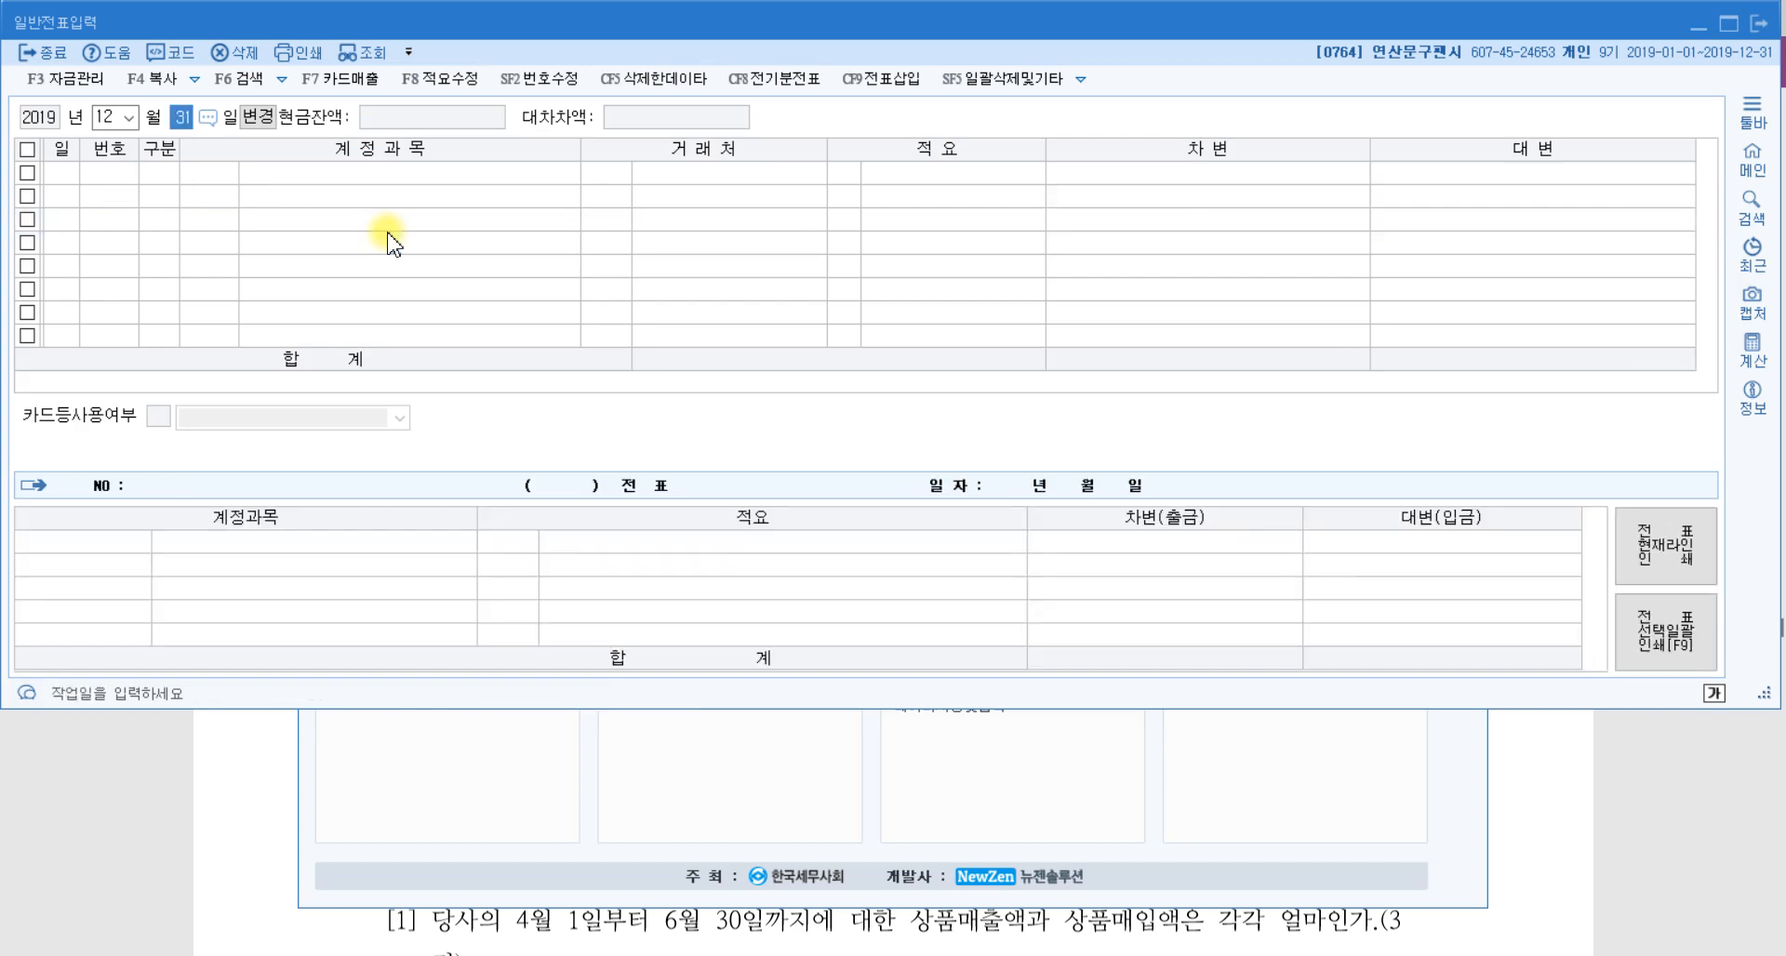
pyautogui.press('Return')
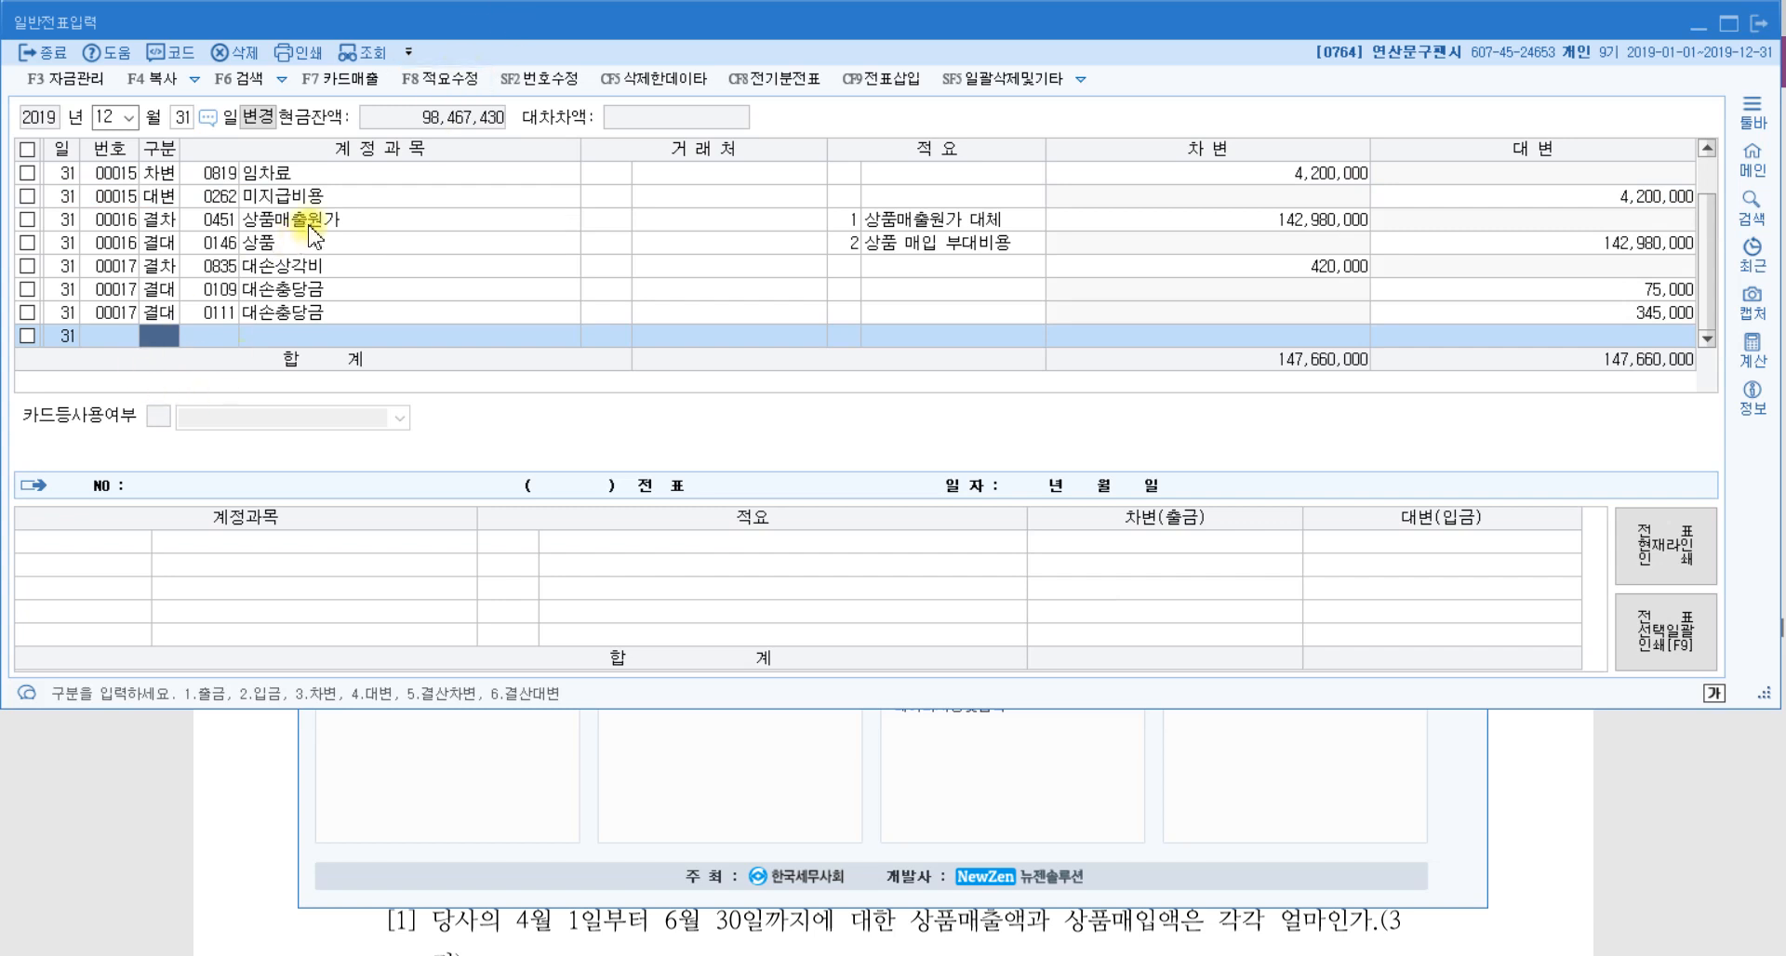
pyautogui.click(310, 227)
pyautogui.click(314, 244)
pyautogui.click(338, 294)
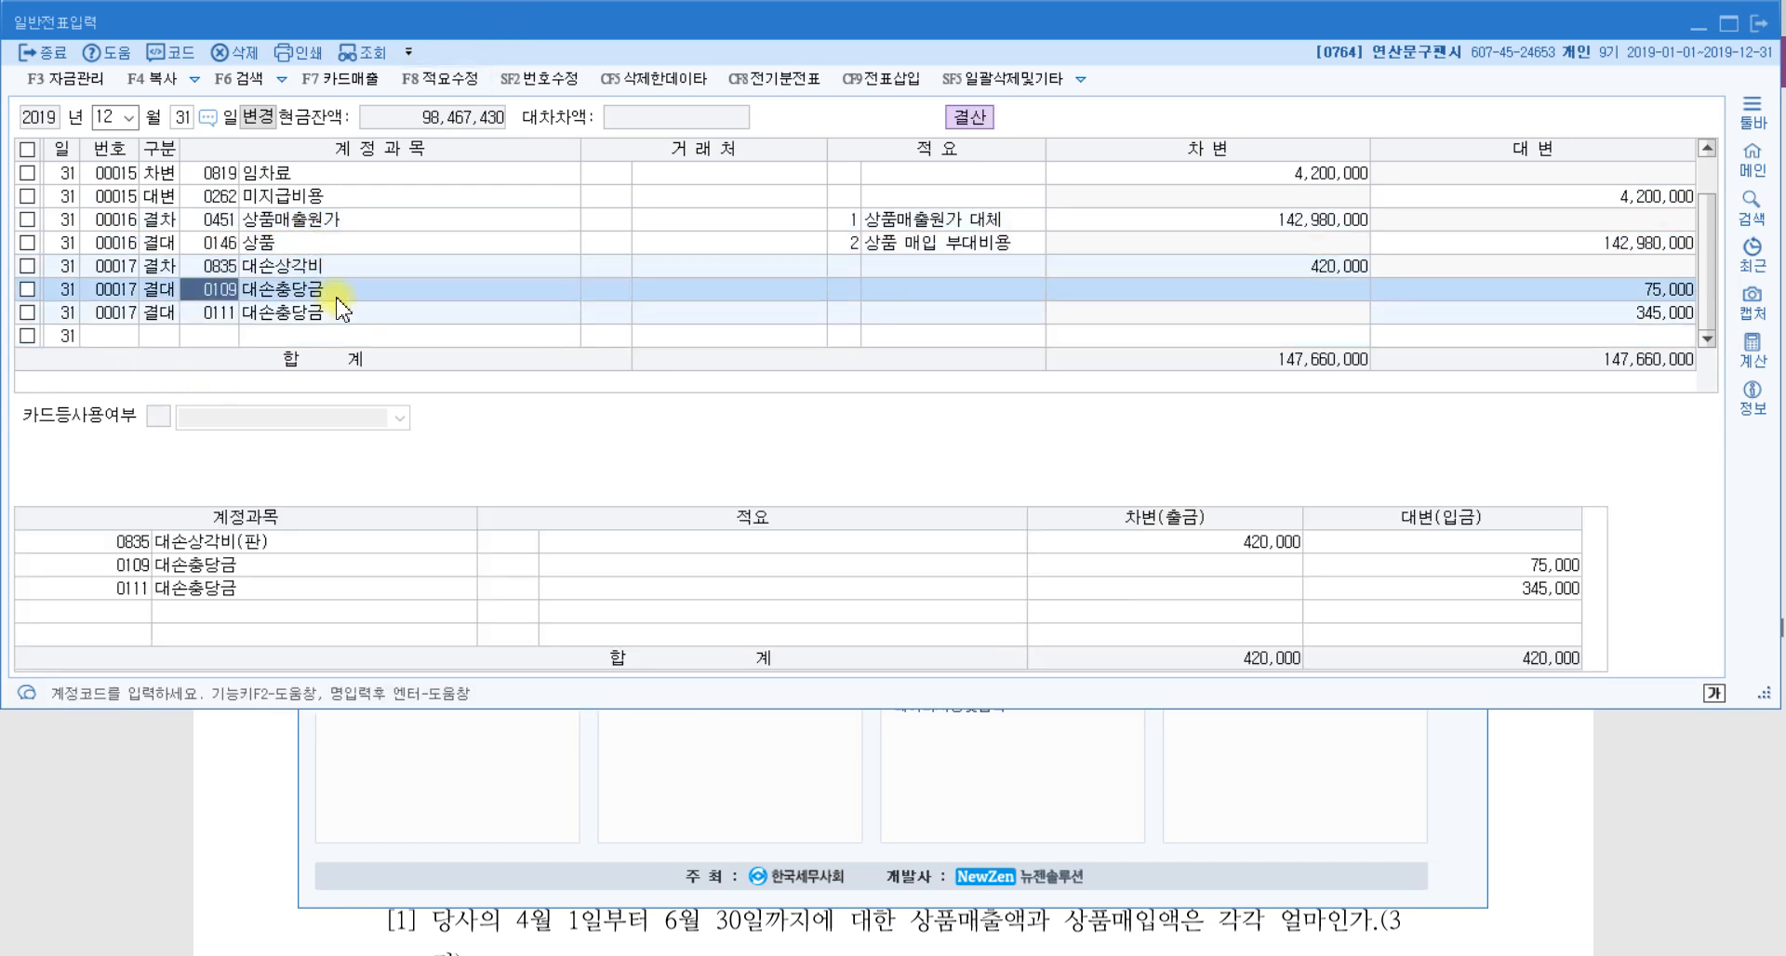
pyautogui.click(337, 317)
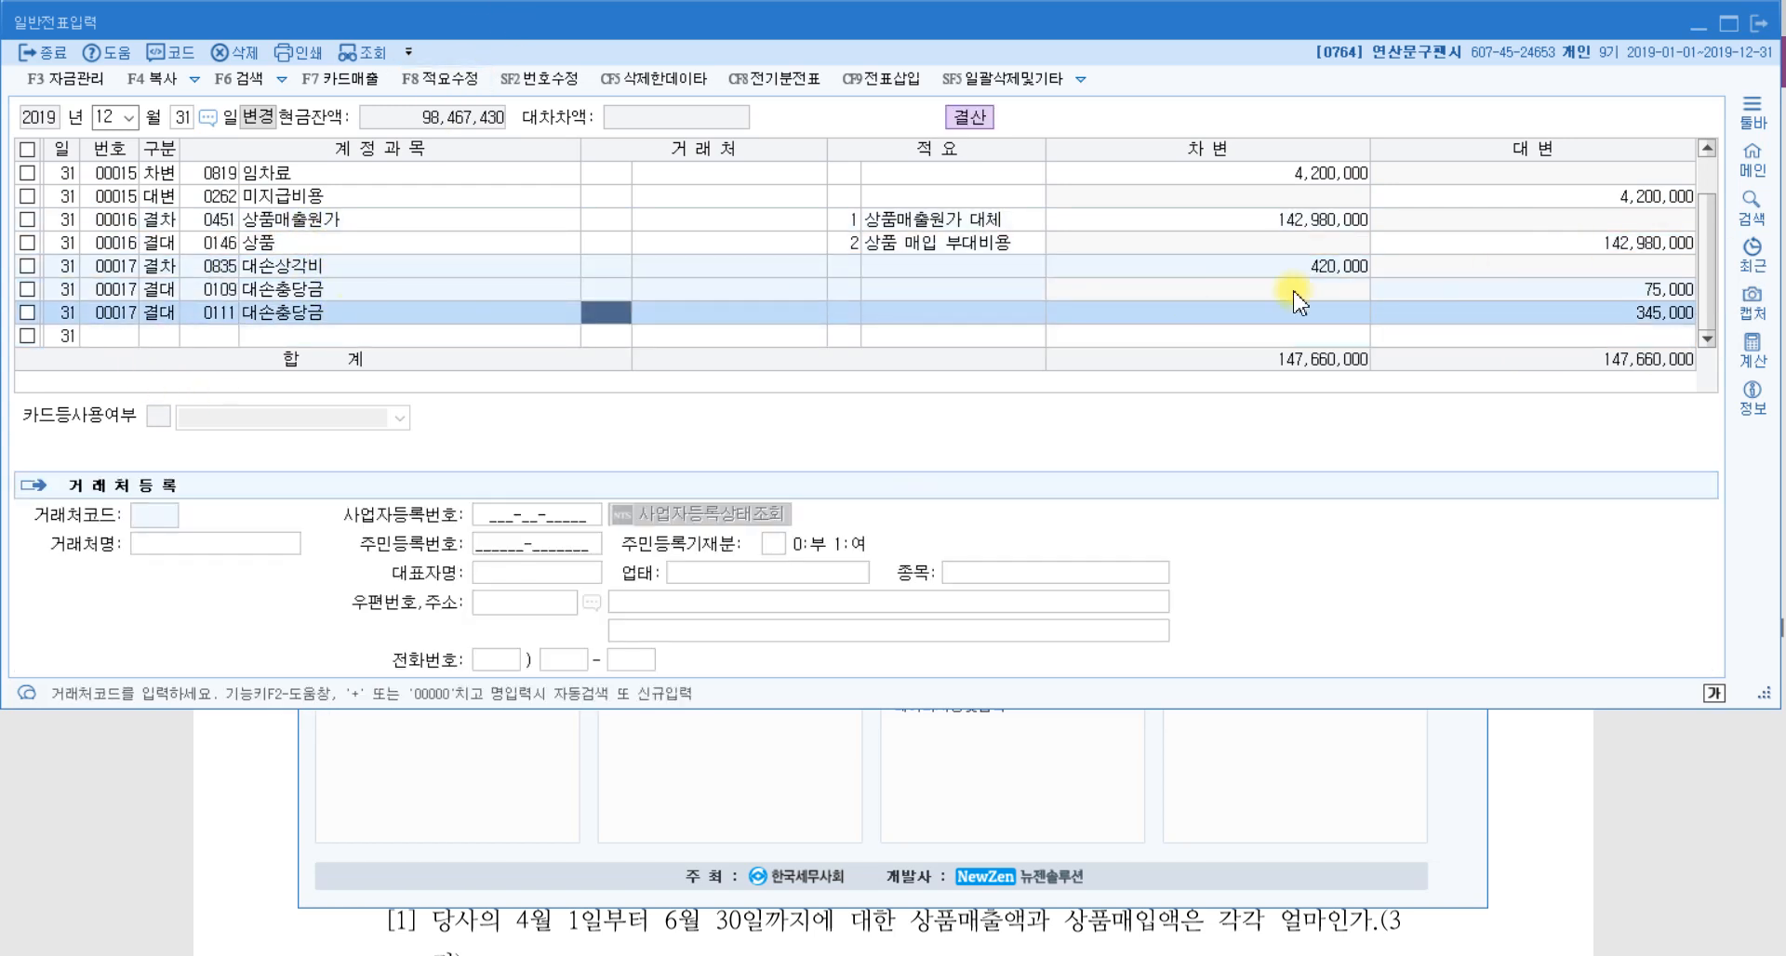
pyautogui.click(1761, 24)
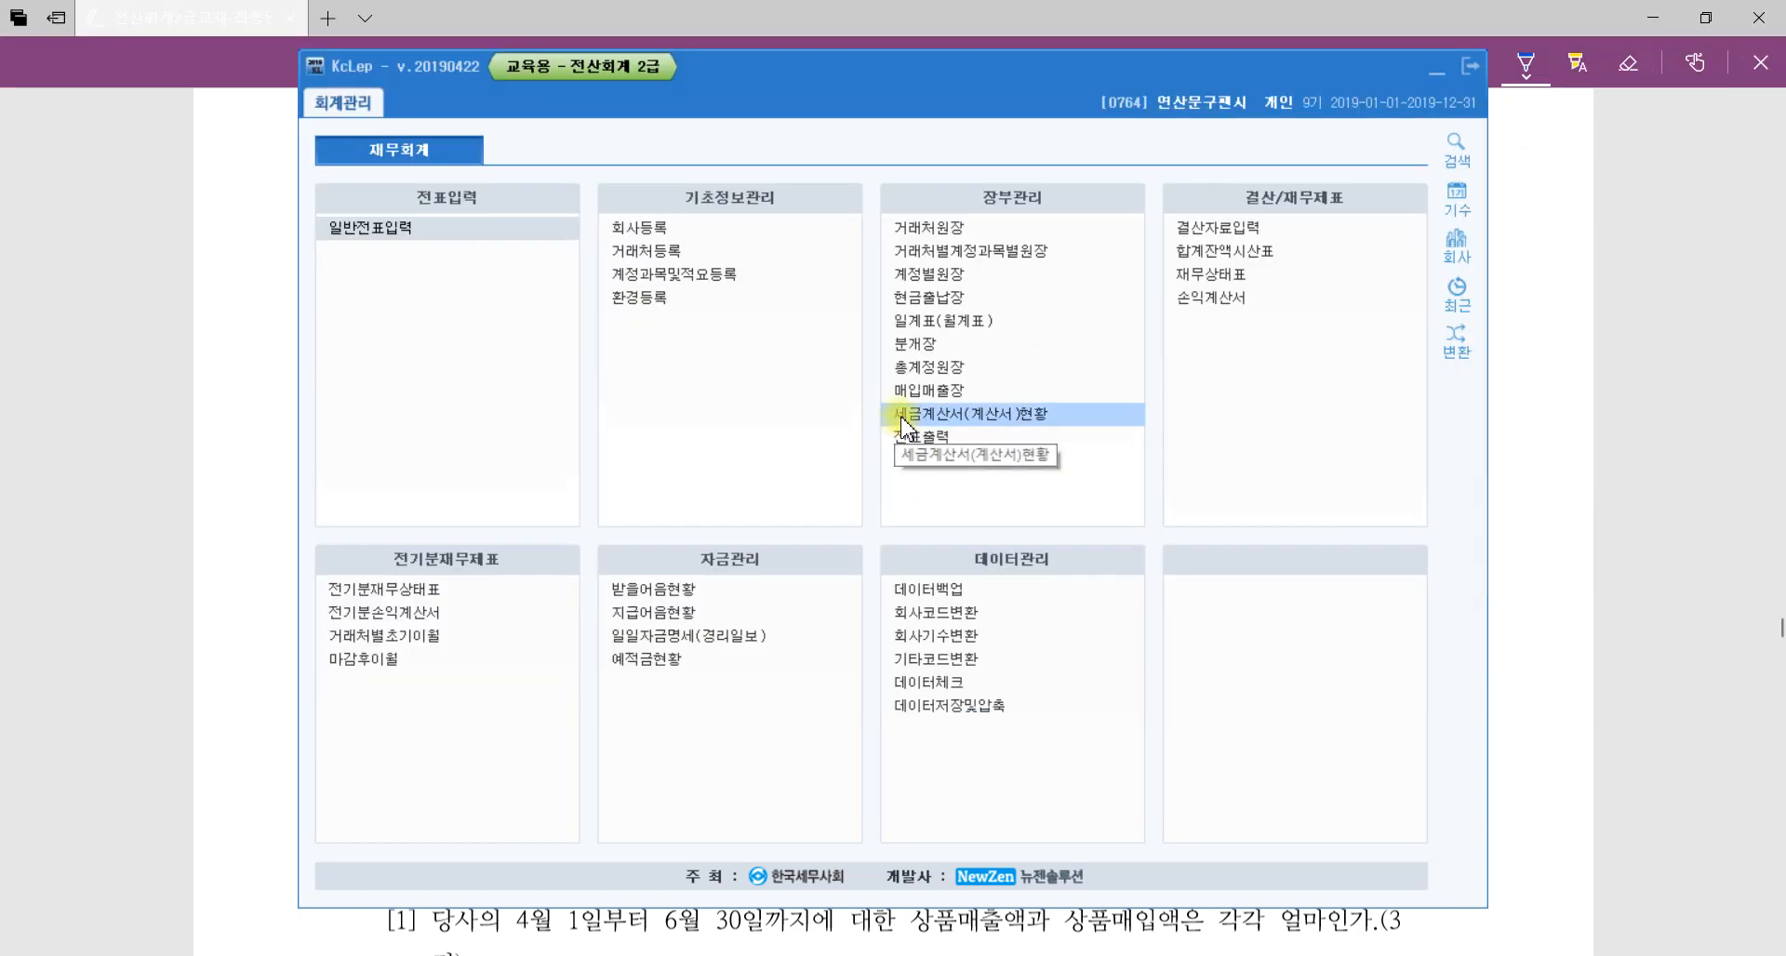
# Go to 문제7 on the exam page and open the 조회문제2rmq reference image in 그림판.
pyautogui.click(1658, 588)
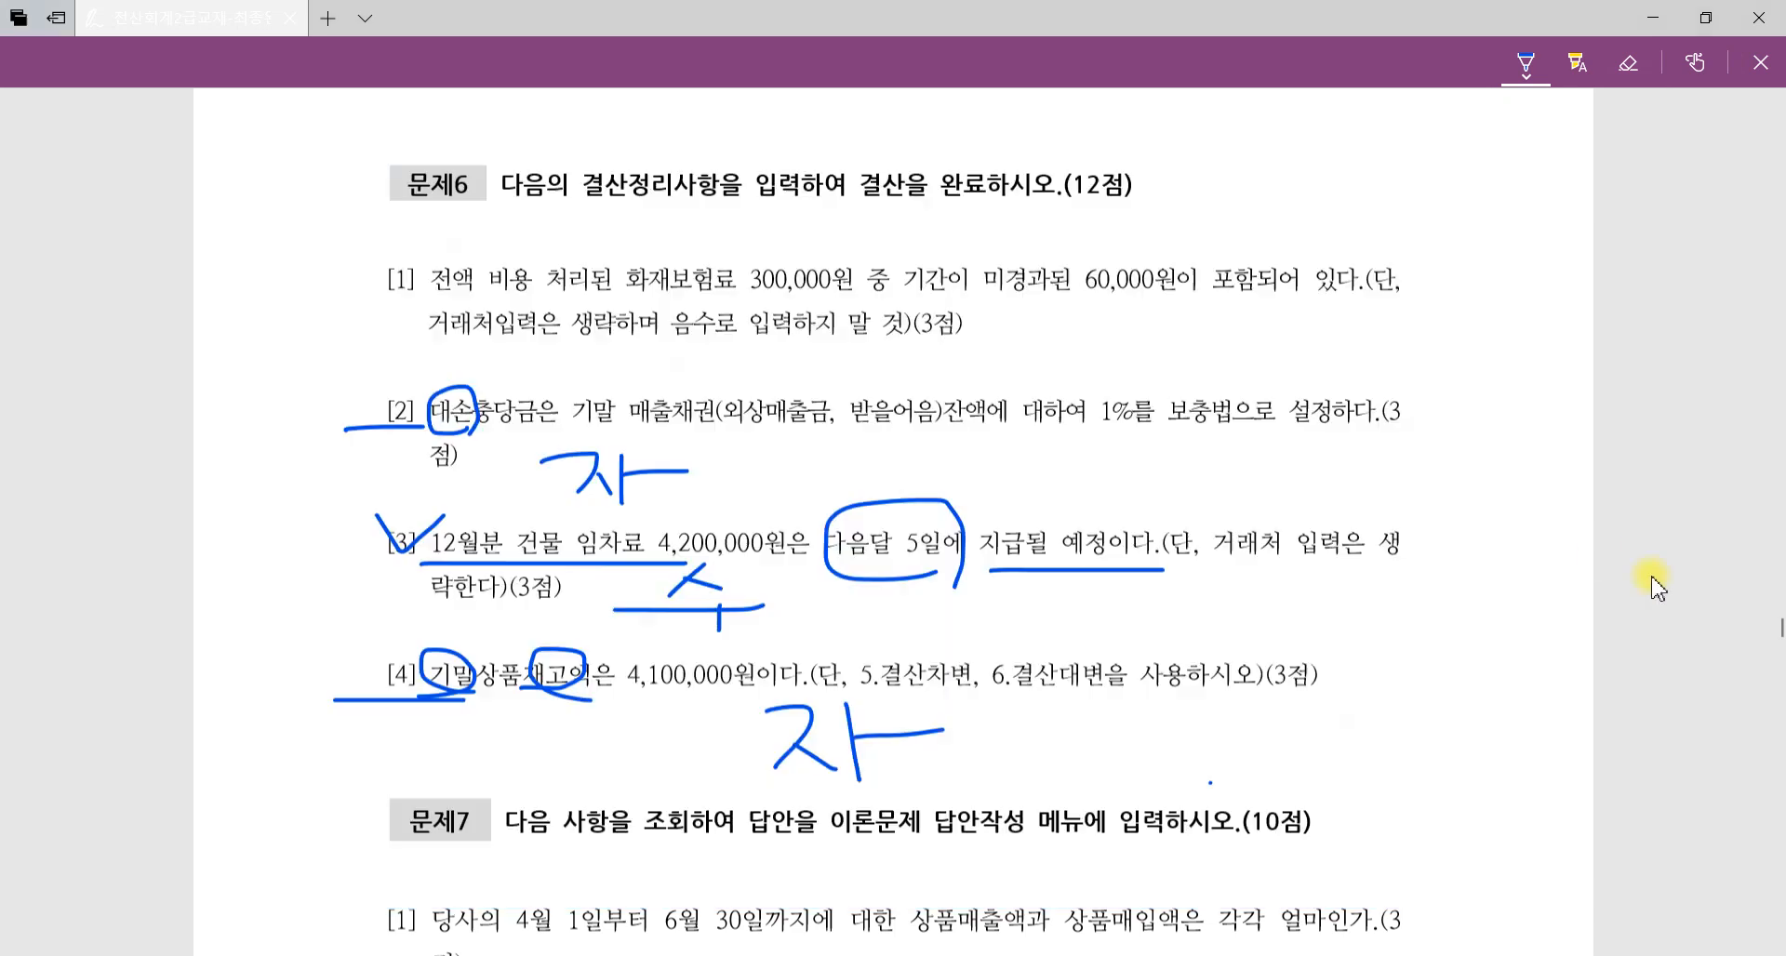
pyautogui.scroll(-2, 1657, 588)
pyautogui.scroll(-10, 1657, 588)
pyautogui.scroll(5, 1657, 588)
pyautogui.scroll(5, 1657, 588)
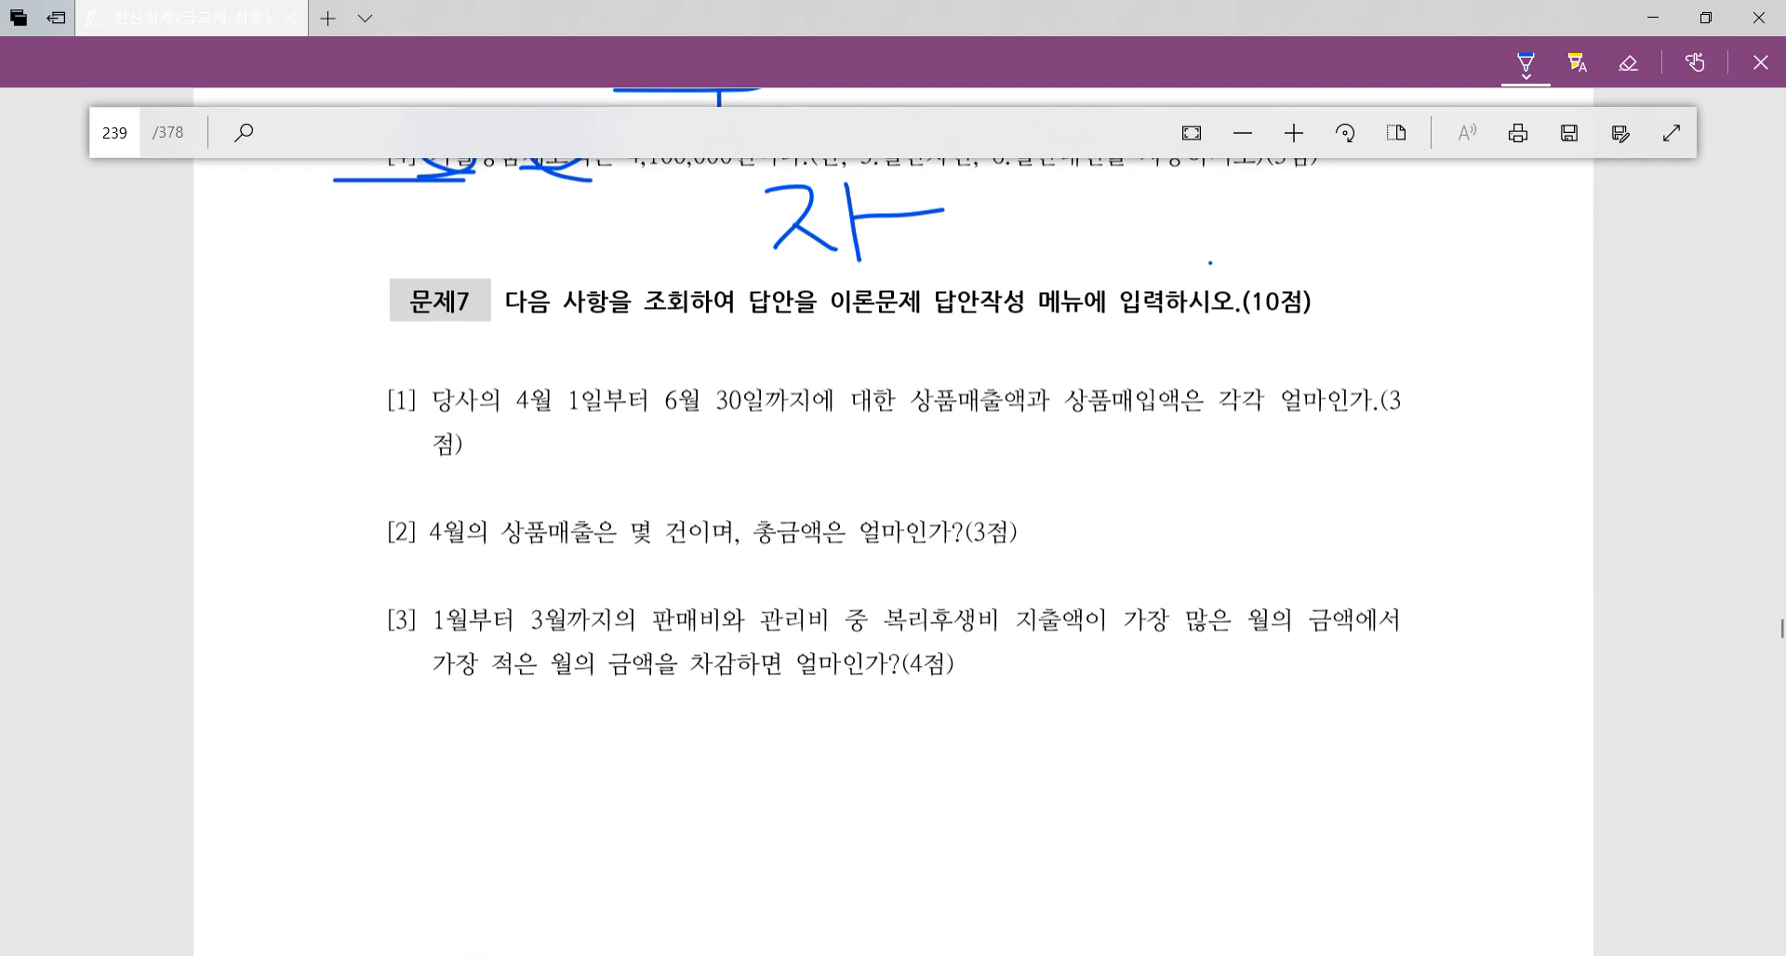
pyautogui.rightClick(257, 955)
pyautogui.click(257, 955)
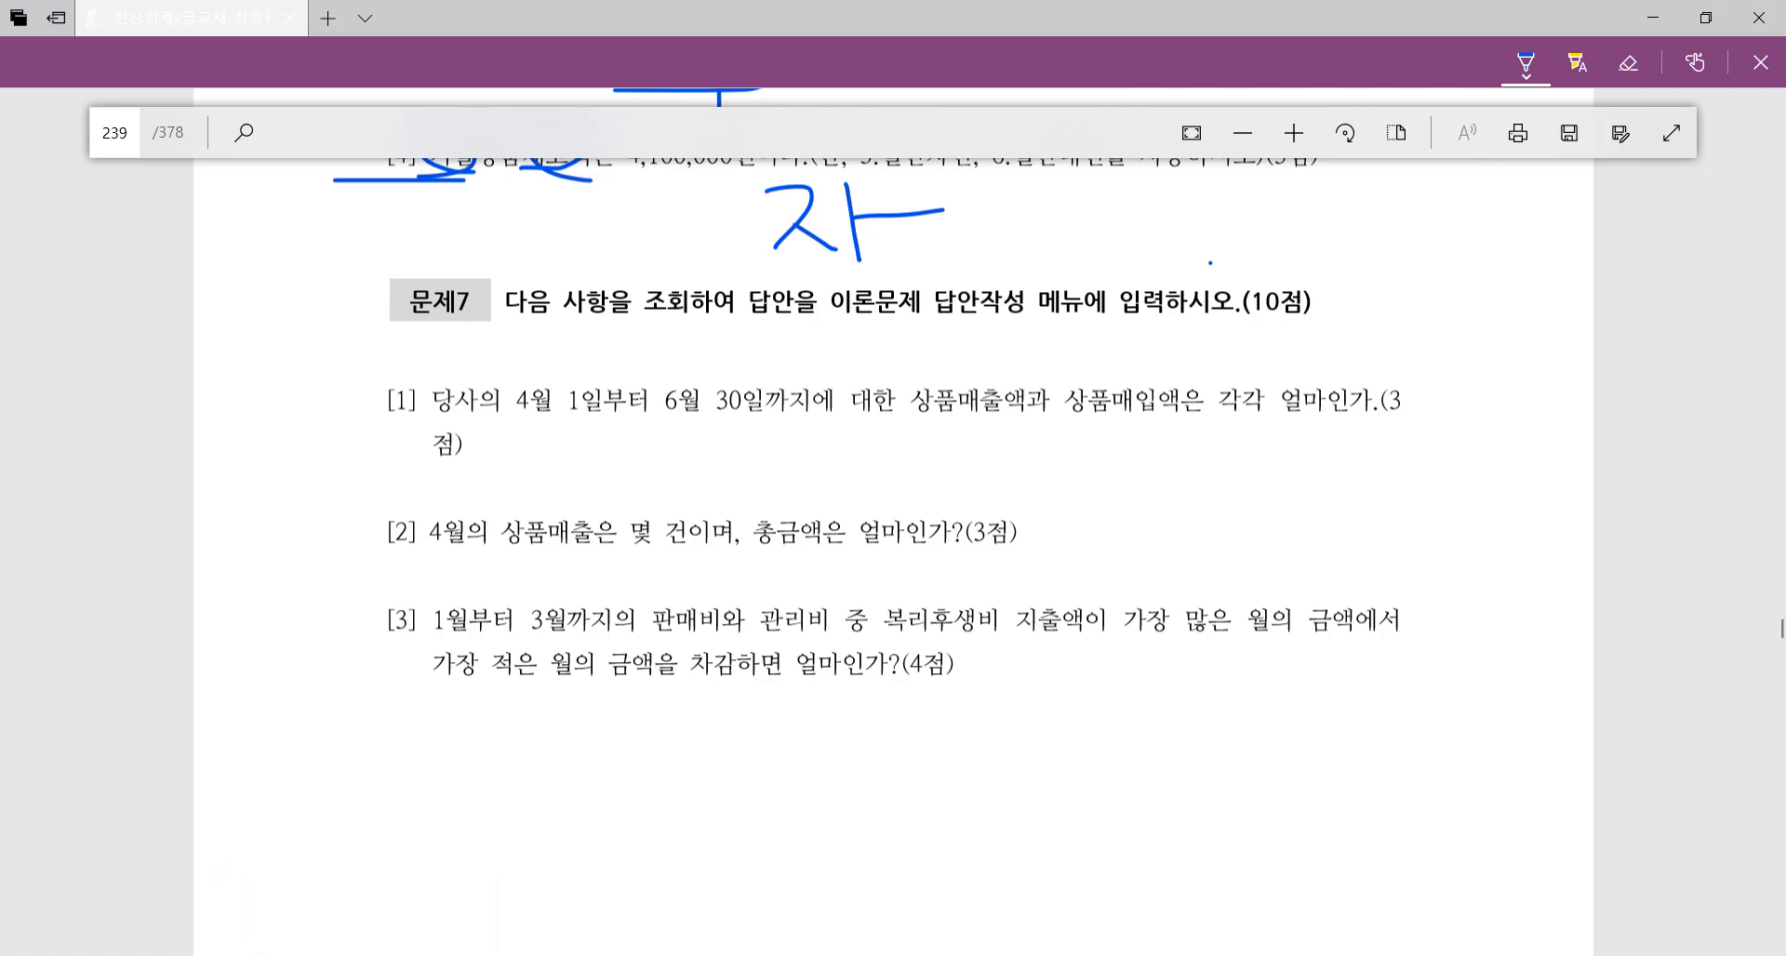
pyautogui.click(257, 955)
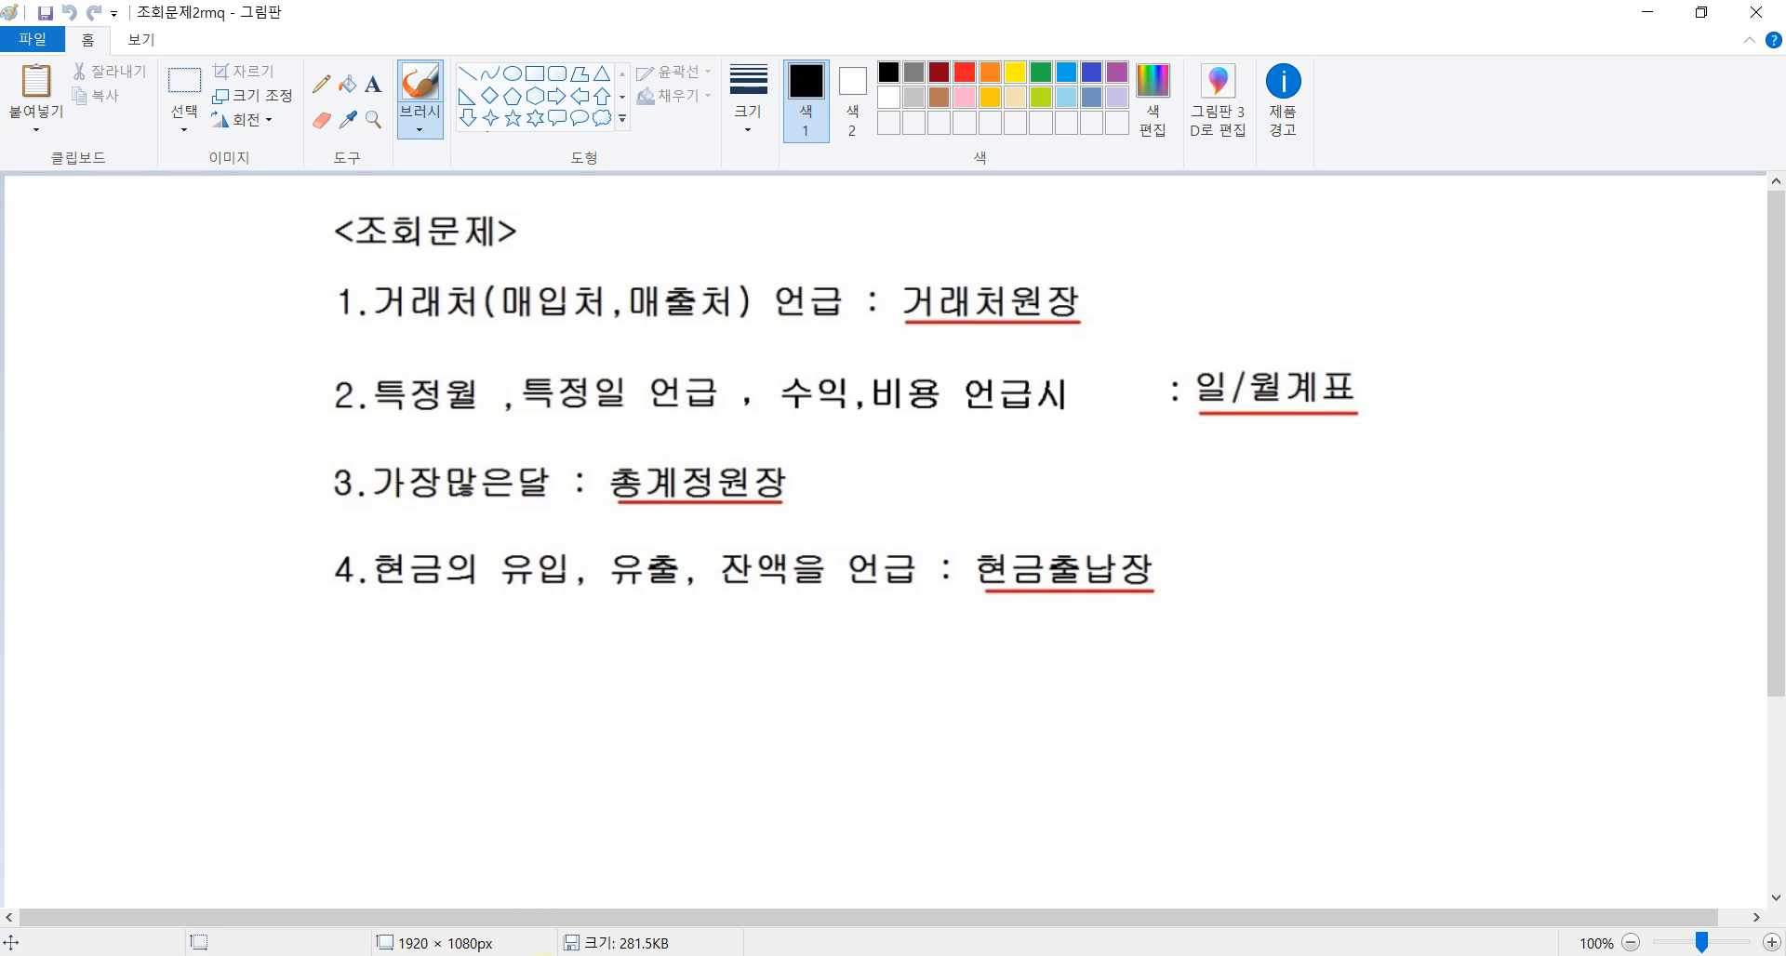
# Return to the exam page and underline 4월 1일 and 6월 30일 in item [1] of 문제7.
pyautogui.click(545, 955)
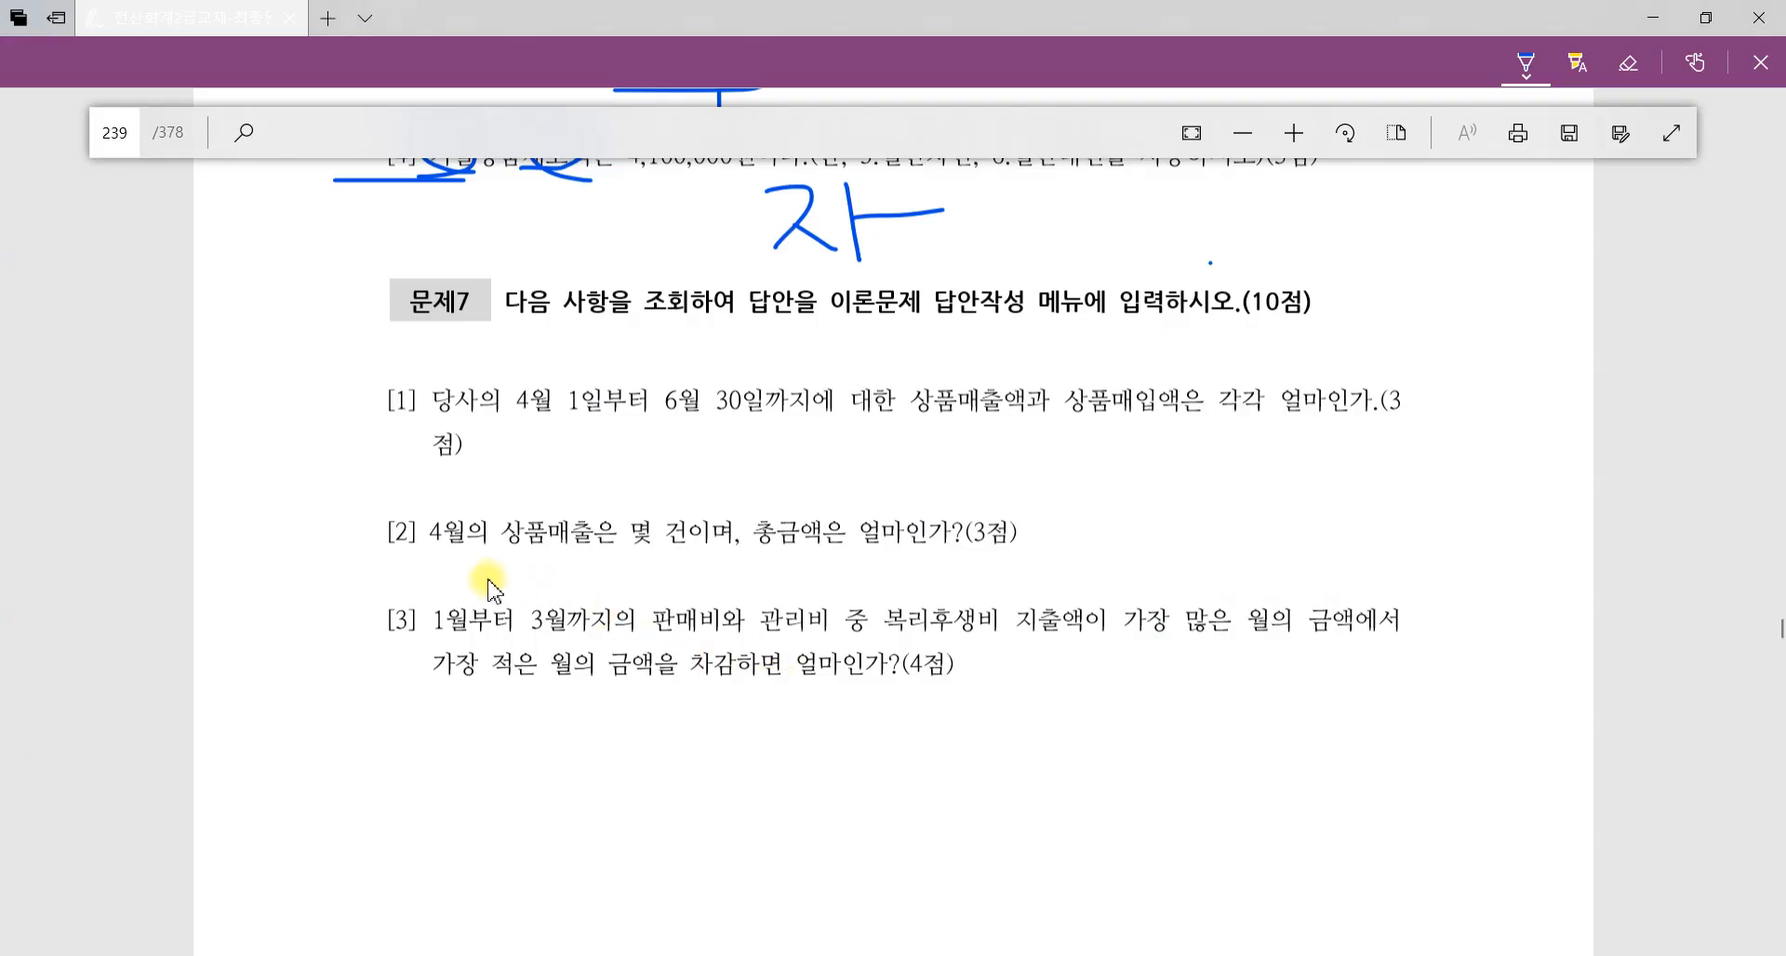
pyautogui.moveTo(508, 415); pyautogui.dragTo(764, 425)
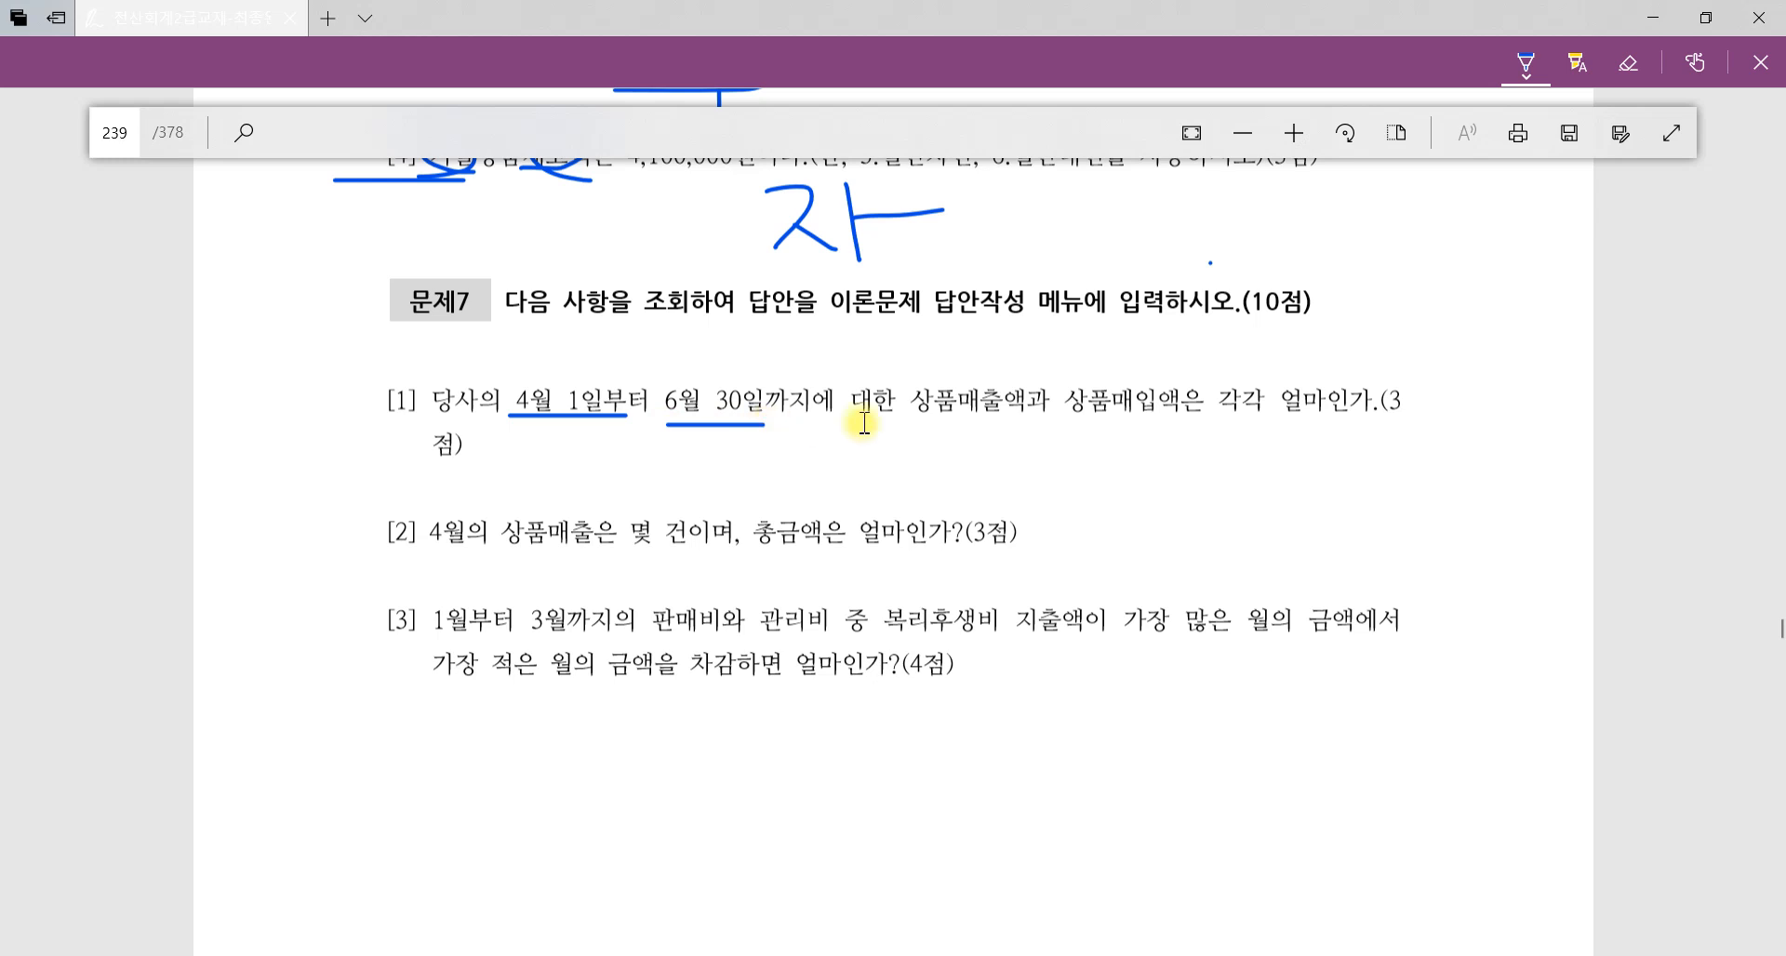
# Circle 상품매출액 and 상품매입액 in item [1] of 문제7, and open 일계표(월계표) in KcLep.
pyautogui.moveTo(969, 418)
pyautogui.mouseDown()
pyautogui.moveTo(893, 412)
pyautogui.moveTo(1039, 414)
pyautogui.moveTo(1009, 433)
pyautogui.mouseUp()
pyautogui.moveTo(1201, 434)
pyautogui.mouseDown()
pyautogui.moveTo(1049, 426)
pyautogui.moveTo(1209, 381)
pyautogui.moveTo(1182, 445)
pyautogui.mouseUp()
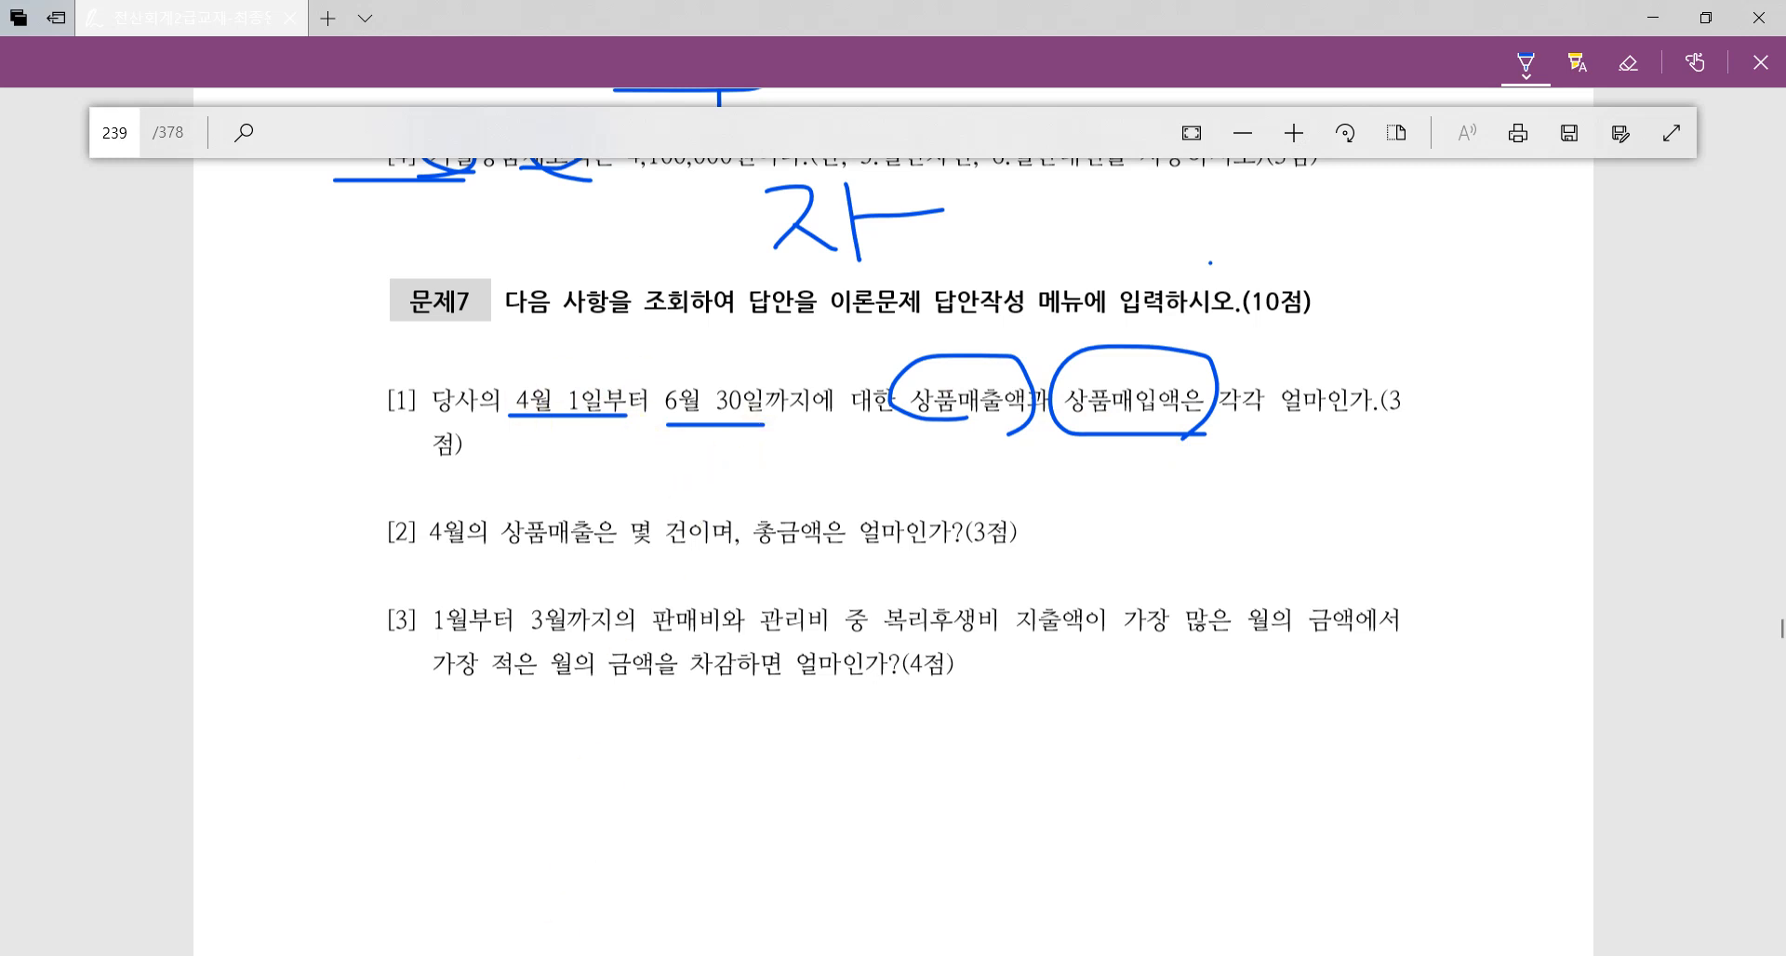
pyautogui.click(521, 954)
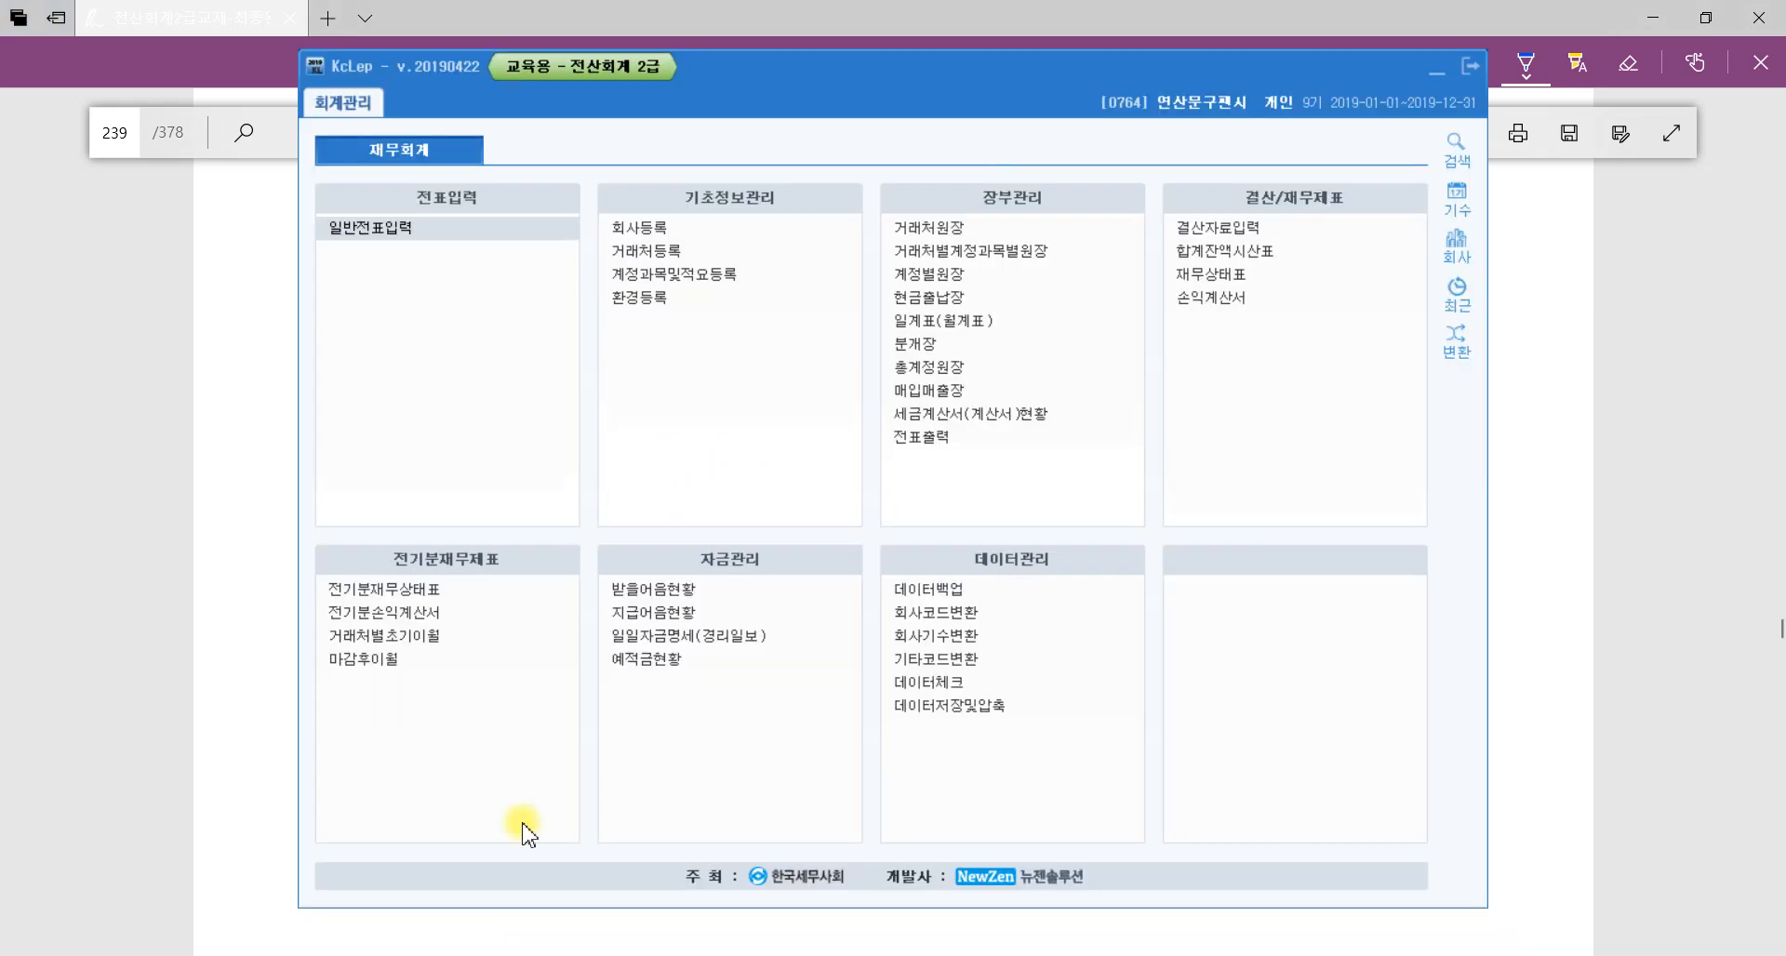
pyautogui.click(1006, 323)
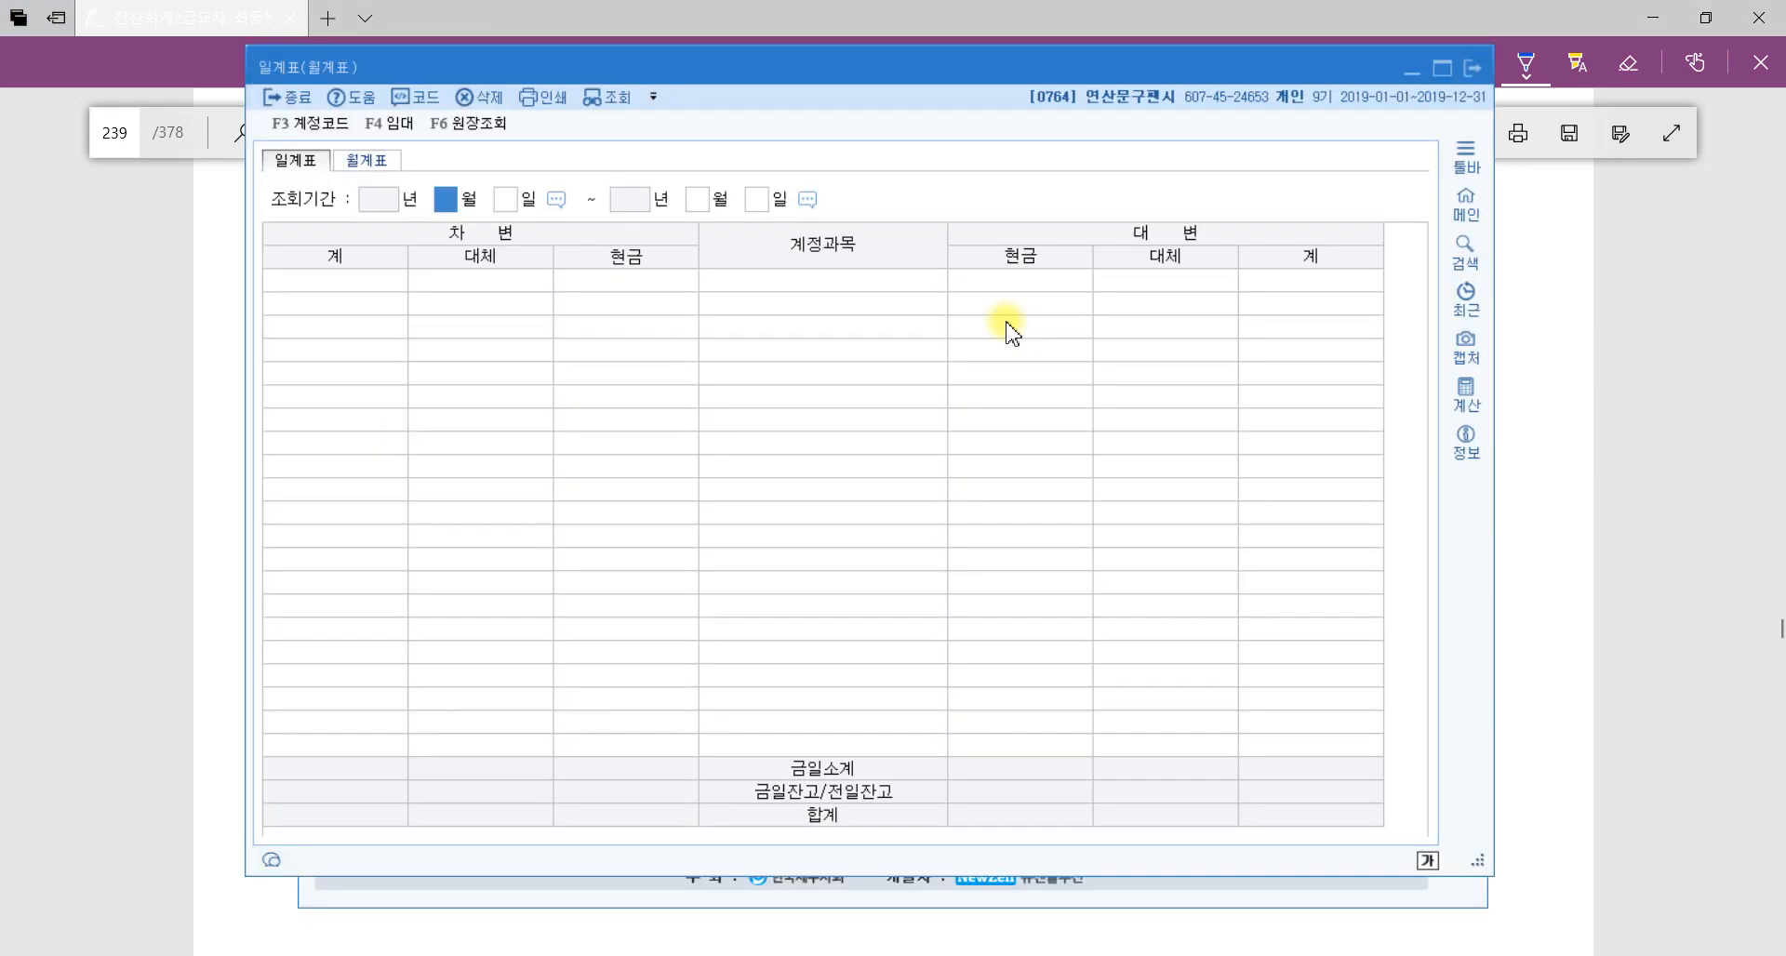
# Return to the exam page, write 수익 below 상품매출액 and 자산 below 상품매입액, and circle 상품.
pyautogui.click(1678, 461)
pyautogui.moveTo(930, 449)
pyautogui.mouseDown()
pyautogui.moveTo(942, 429)
pyautogui.moveTo(954, 445)
pyautogui.moveTo(934, 456)
pyautogui.moveTo(960, 455)
pyautogui.moveTo(946, 476)
pyautogui.mouseUp()
pyautogui.moveTo(972, 432)
pyautogui.mouseDown()
pyautogui.moveTo(962, 447)
pyautogui.moveTo(1007, 473)
pyautogui.mouseUp()
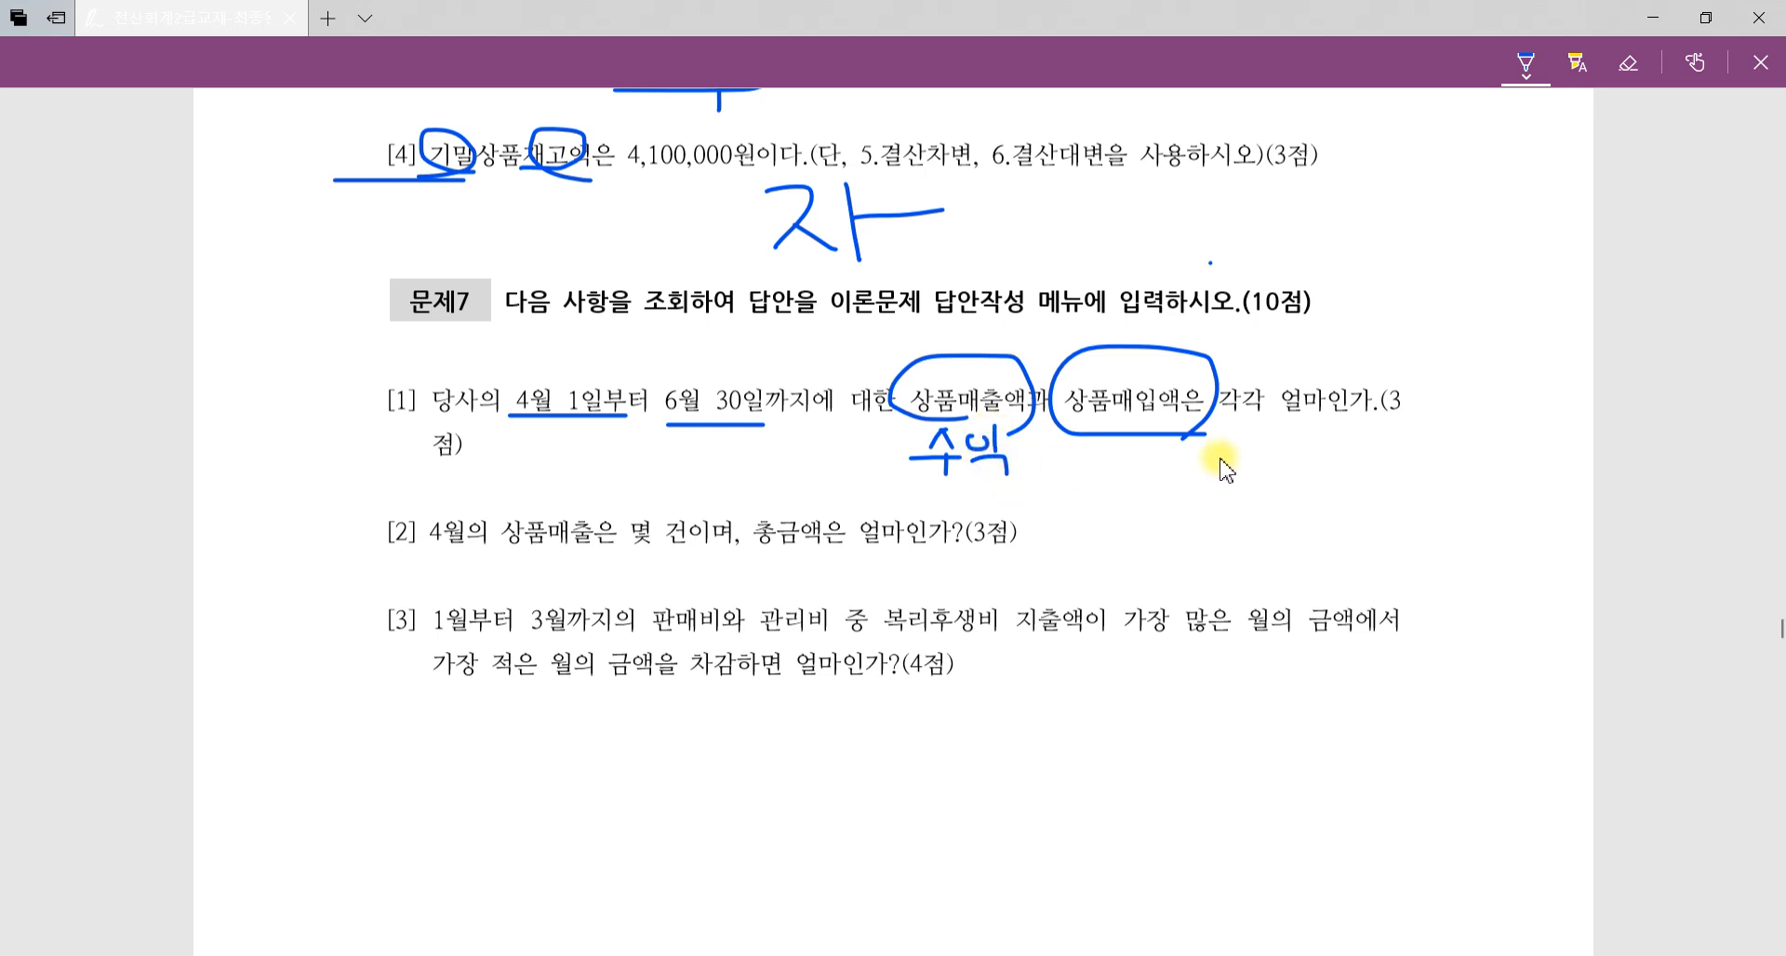
pyautogui.moveTo(1105, 430)
pyautogui.mouseDown()
pyautogui.moveTo(1062, 374)
pyautogui.moveTo(1114, 409)
pyautogui.moveTo(1107, 432)
pyautogui.moveTo(1151, 497)
pyautogui.moveTo(1188, 507)
pyautogui.mouseUp()
pyautogui.moveTo(1174, 432)
pyautogui.mouseDown()
pyautogui.moveTo(1205, 528)
pyautogui.moveTo(1226, 481)
pyautogui.moveTo(1205, 514)
pyautogui.moveTo(1242, 502)
pyautogui.mouseUp()
pyautogui.moveTo(1252, 444)
pyautogui.mouseDown()
pyautogui.moveTo(1251, 498)
pyautogui.moveTo(1288, 458)
pyautogui.moveTo(1270, 507)
pyautogui.moveTo(1314, 499)
pyautogui.mouseUp()
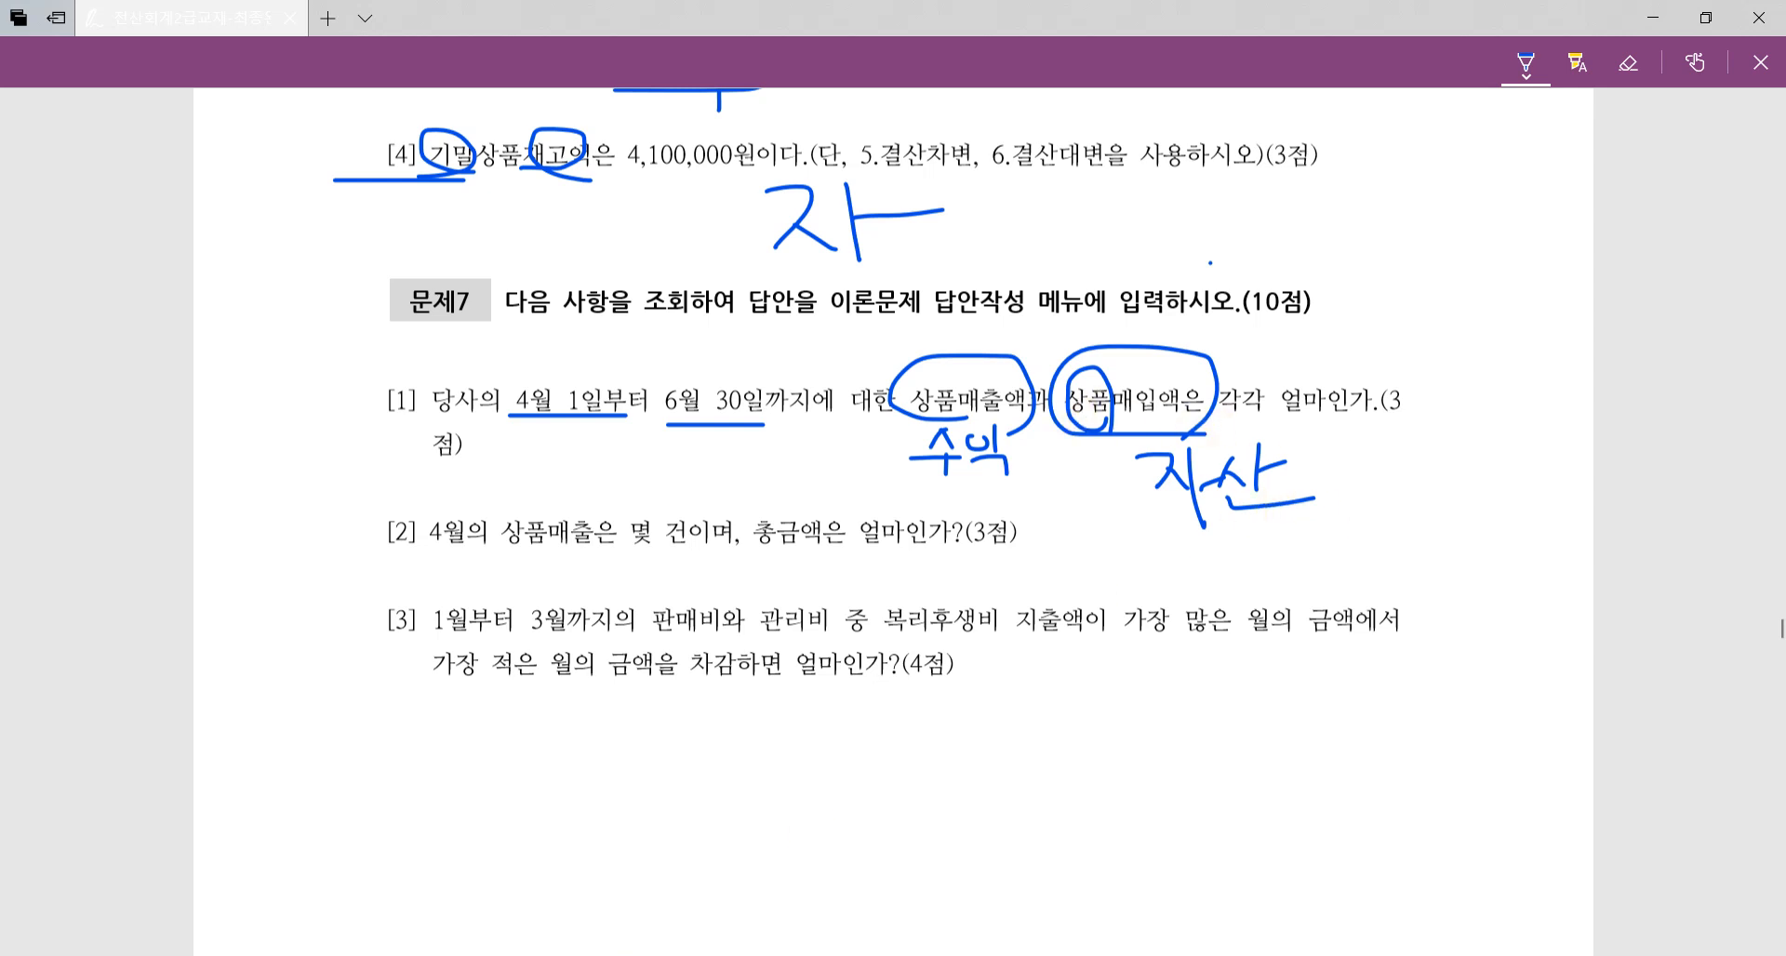
# Open 일계표(월계표) in KcLep and query the period from 4월 1일 to 6월 30일.
pyautogui.moveTo(545, 955)
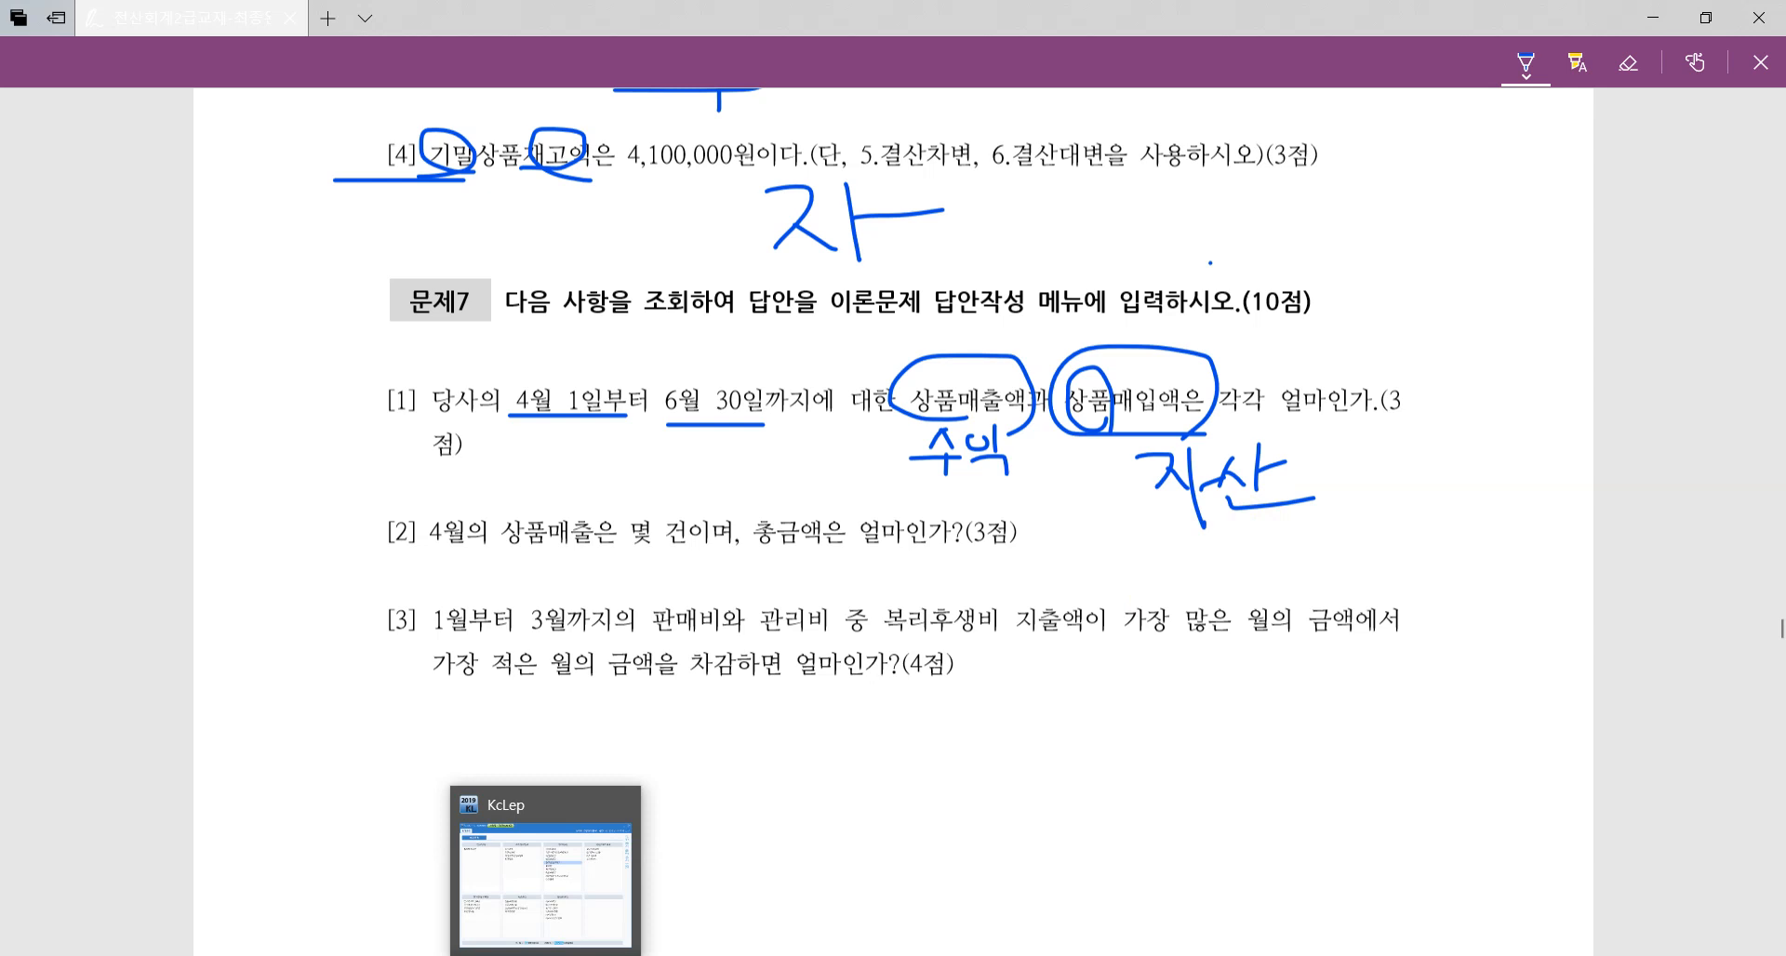
pyautogui.click(545, 955)
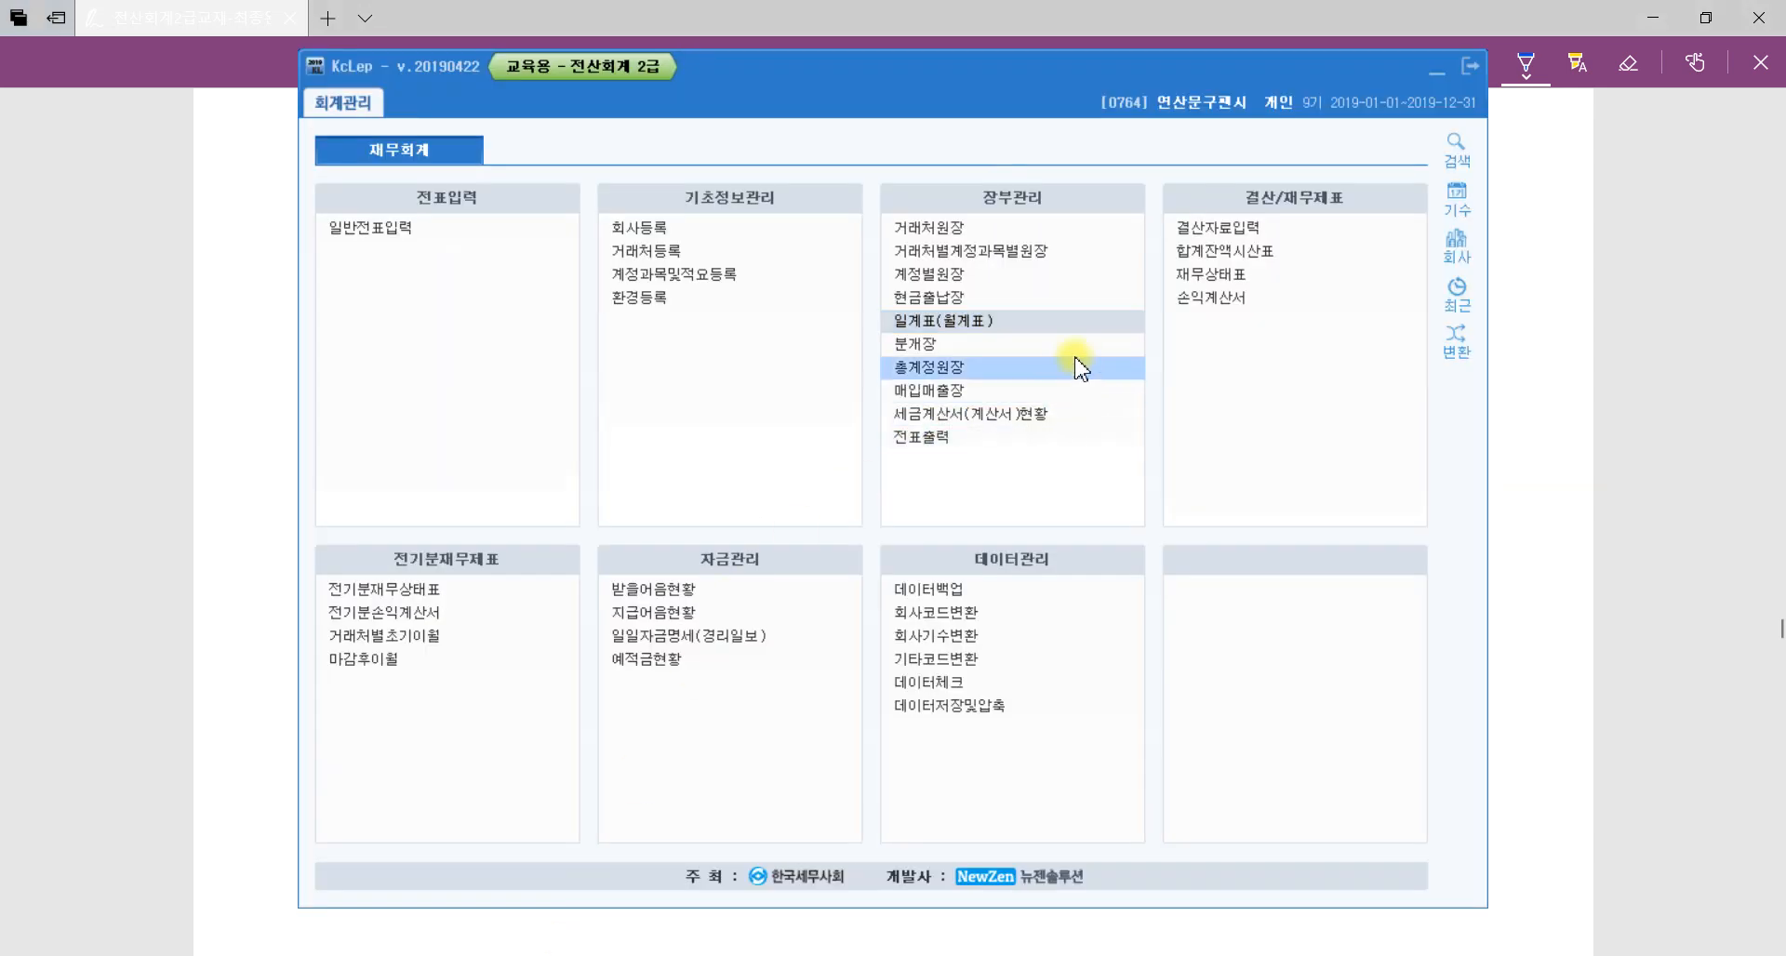
pyautogui.click(1090, 325)
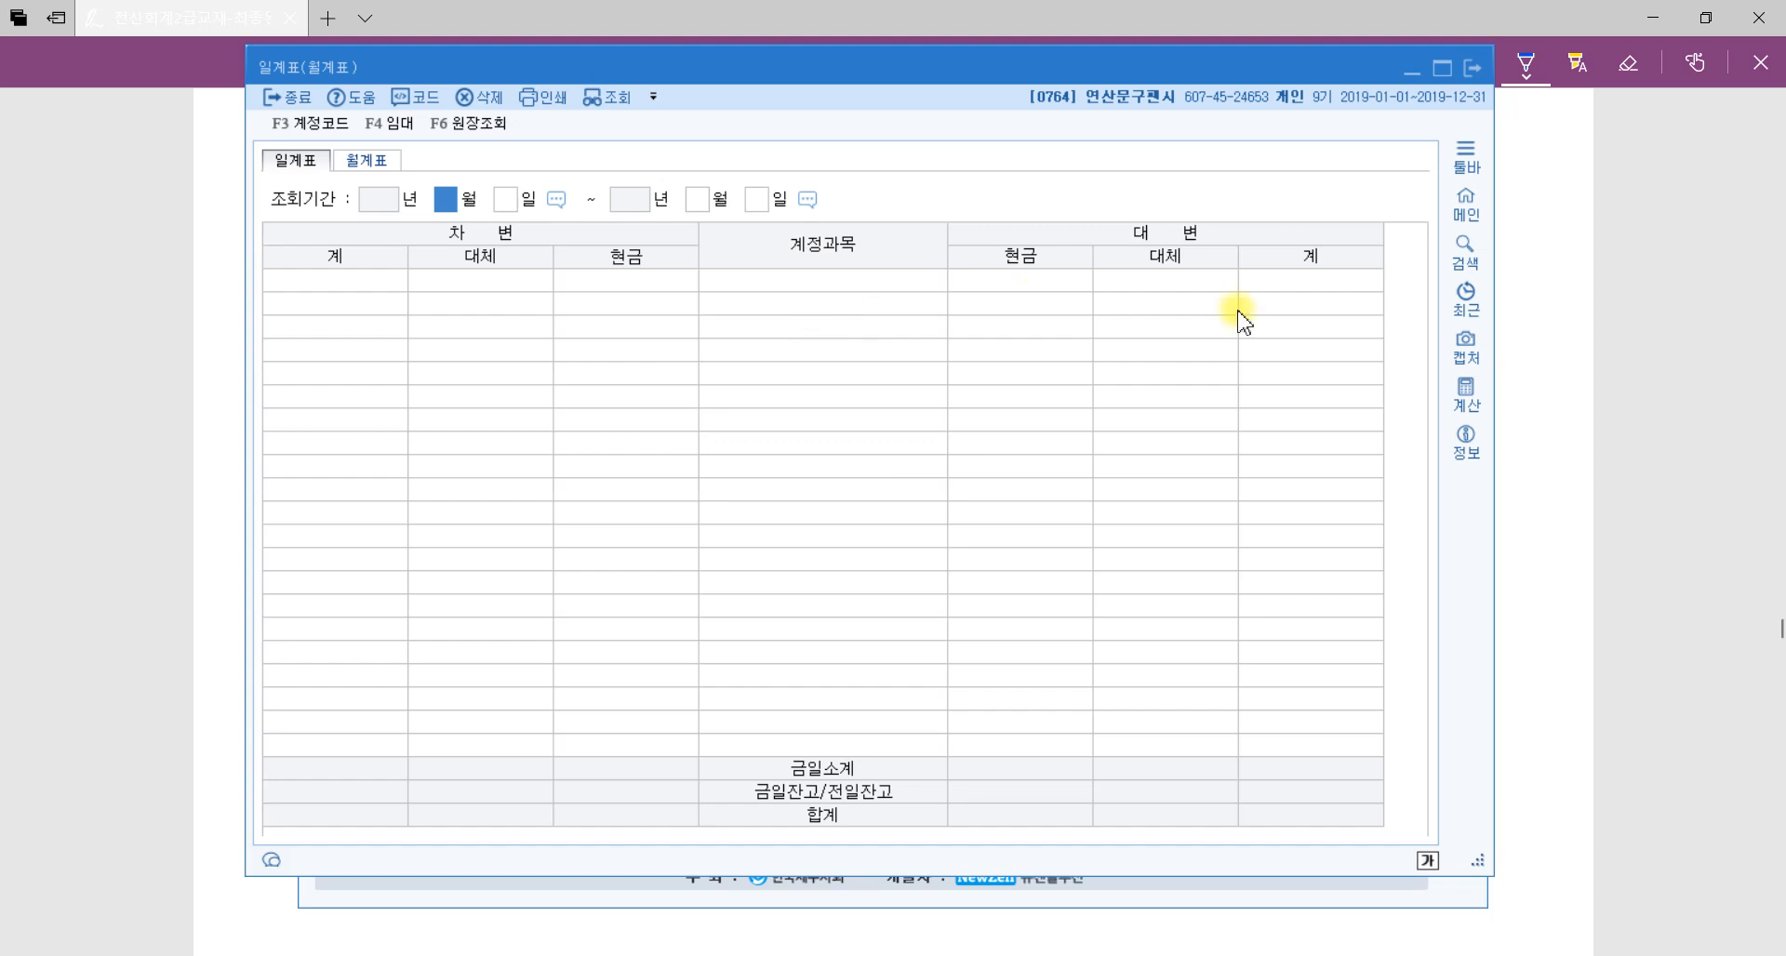
pyautogui.click(1624, 418)
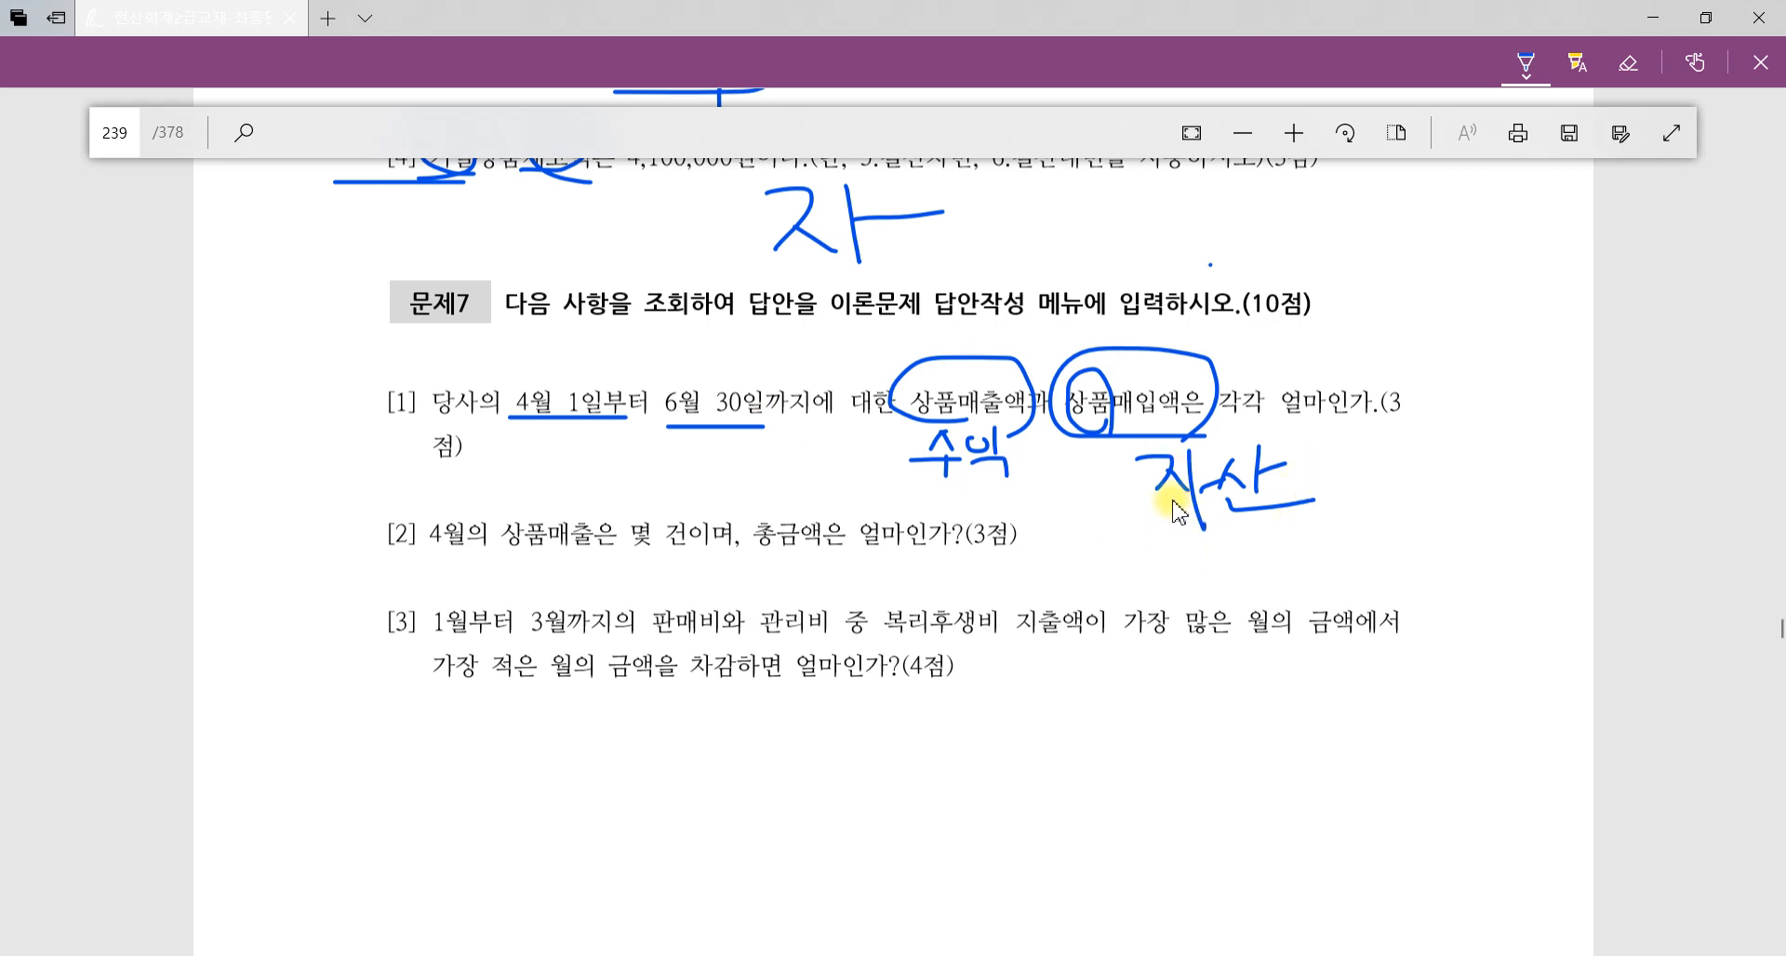
pyautogui.hotkey('alt', 'Tab')
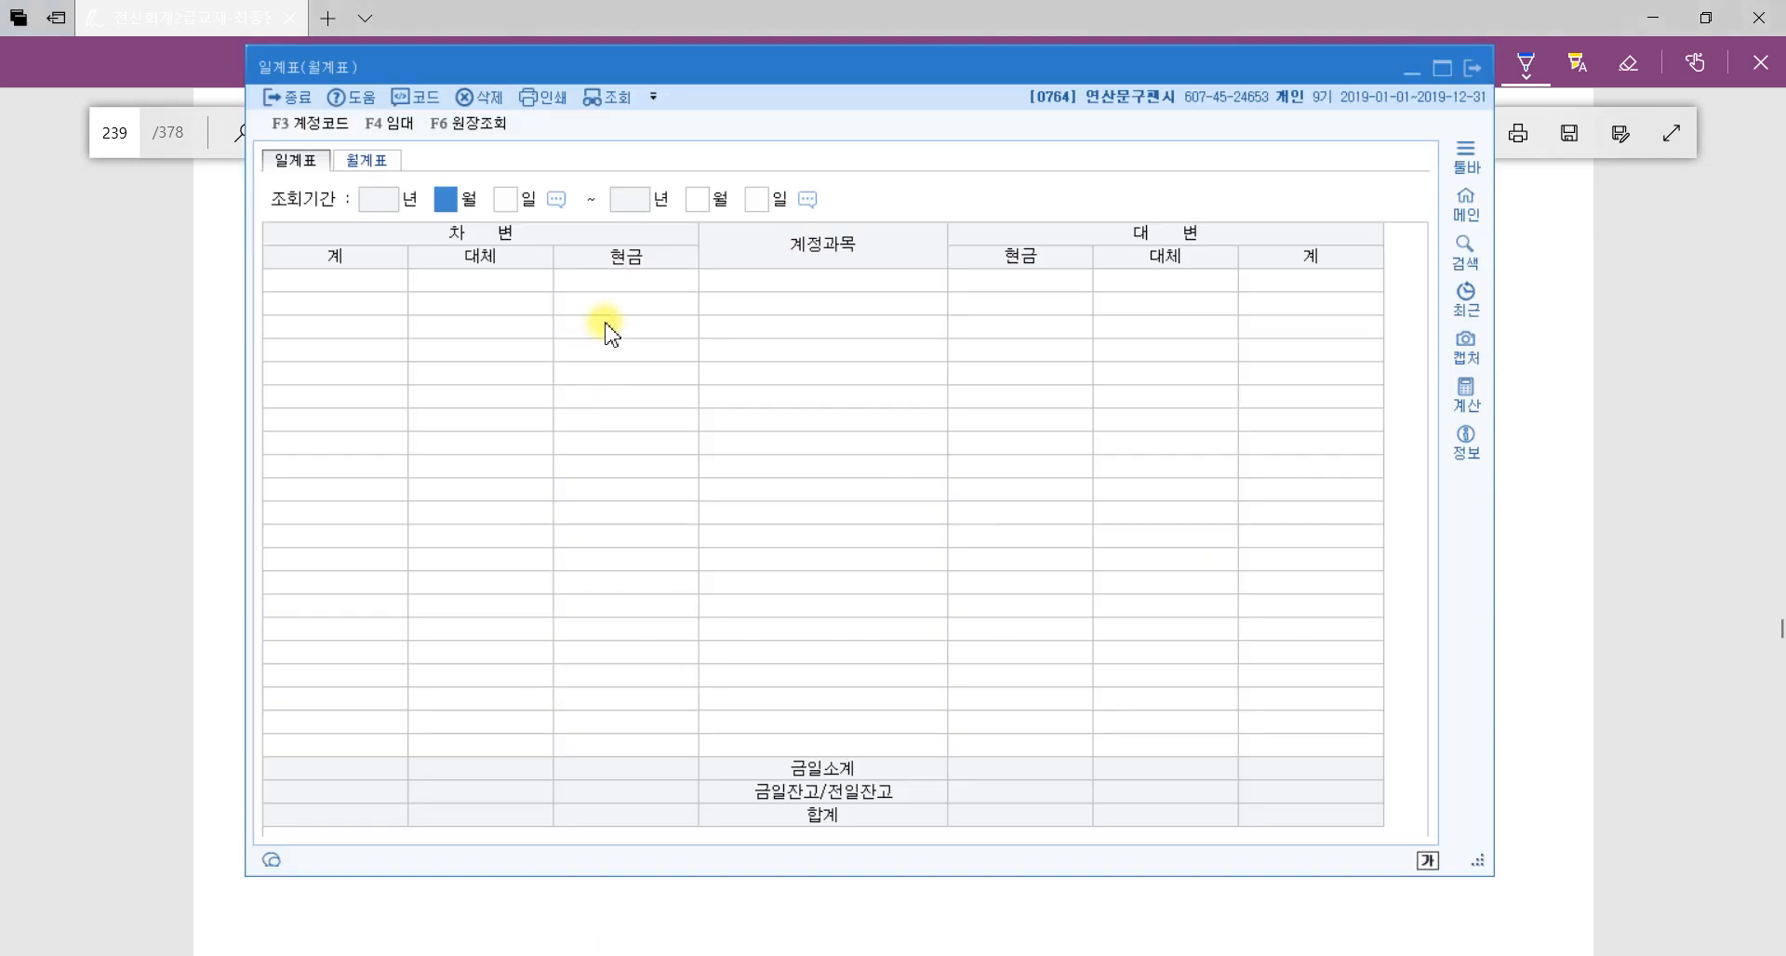
pyautogui.write('4')
pyautogui.press('Return')
pyautogui.press('Return')
pyautogui.write('6')
pyautogui.press('Return')
pyautogui.write('30')
pyautogui.press('Return')
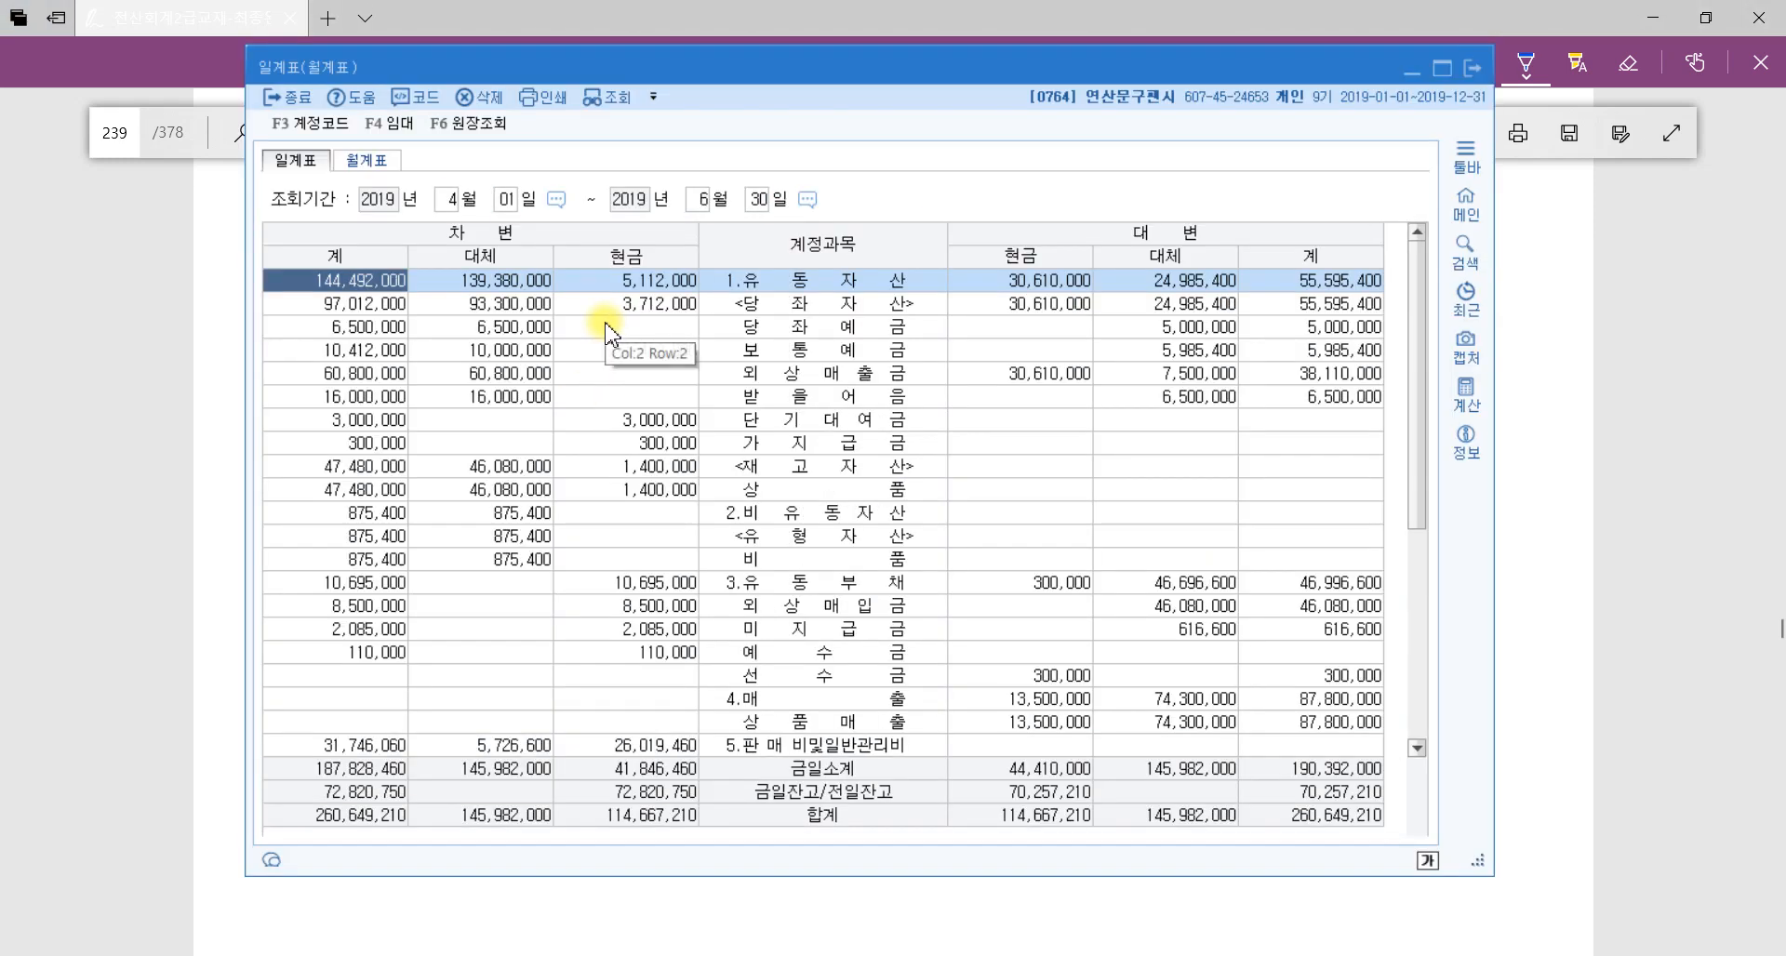
# Look up the credit total of 상품매출 in the 일계표.
pyautogui.click(824, 561)
pyautogui.scroll(-3, 827, 562)
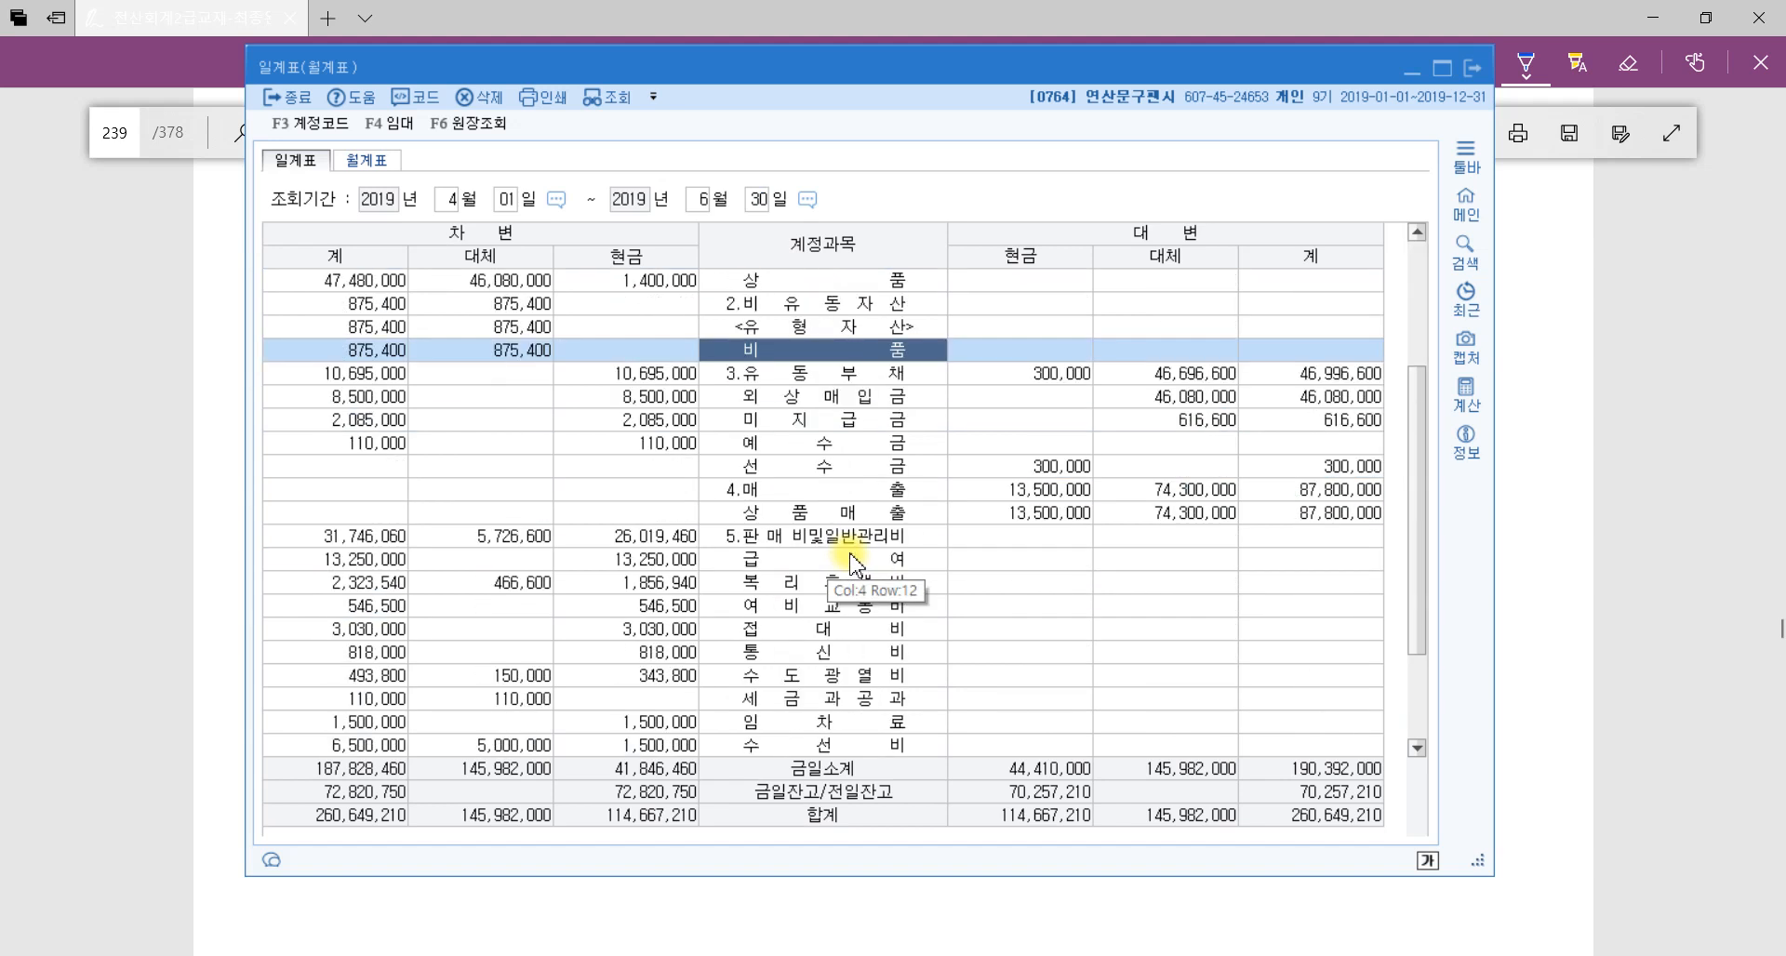
pyautogui.click(877, 512)
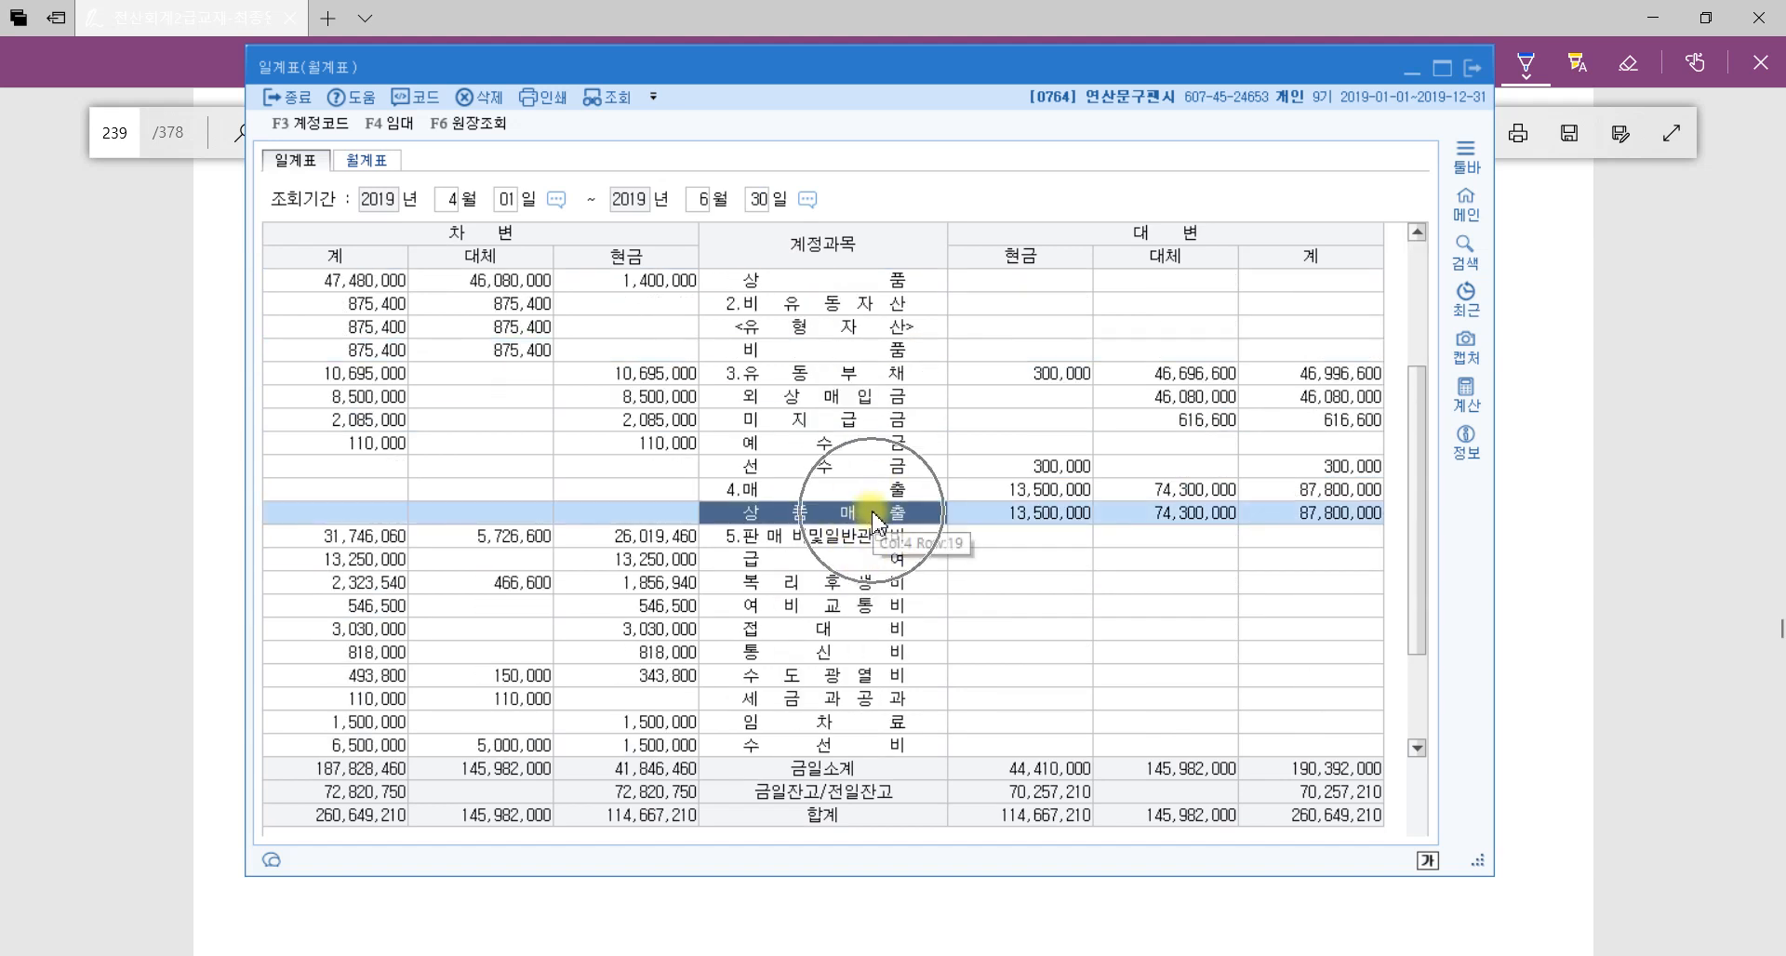
pyautogui.click(1369, 522)
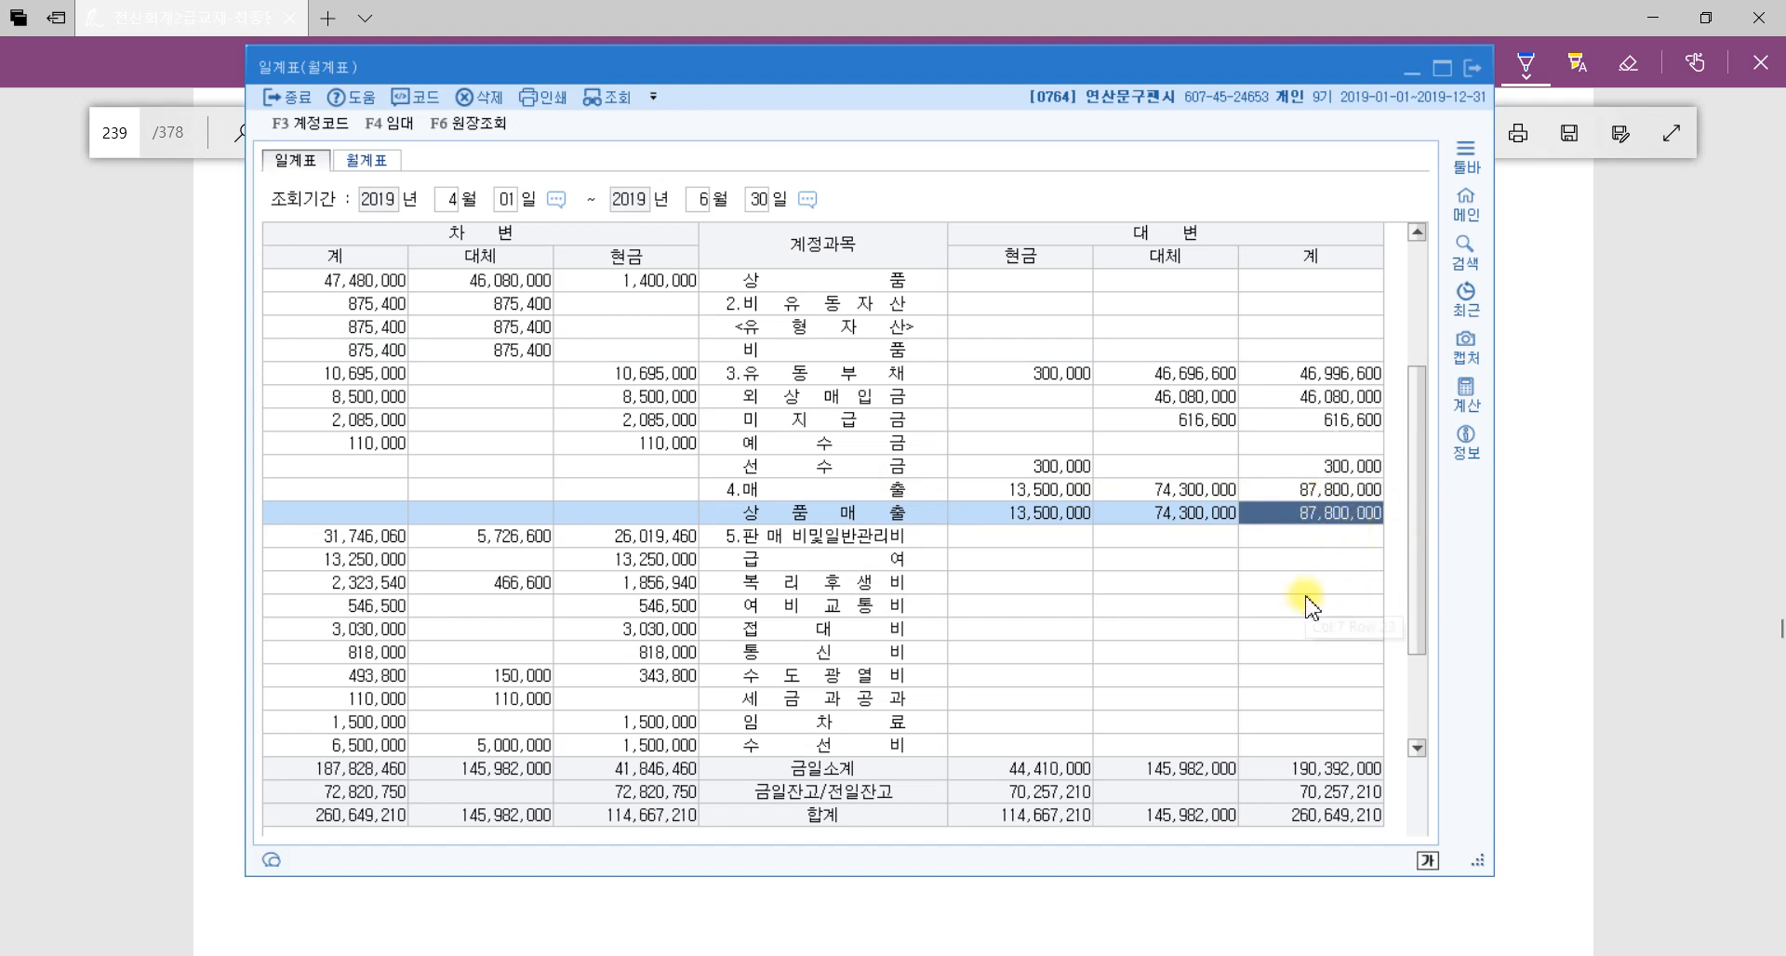
# Look up the debit total of 상품 under 재고자산 for the purchases and recheck the 상품매출 credit total.
pyautogui.scroll(3, 1305, 604)
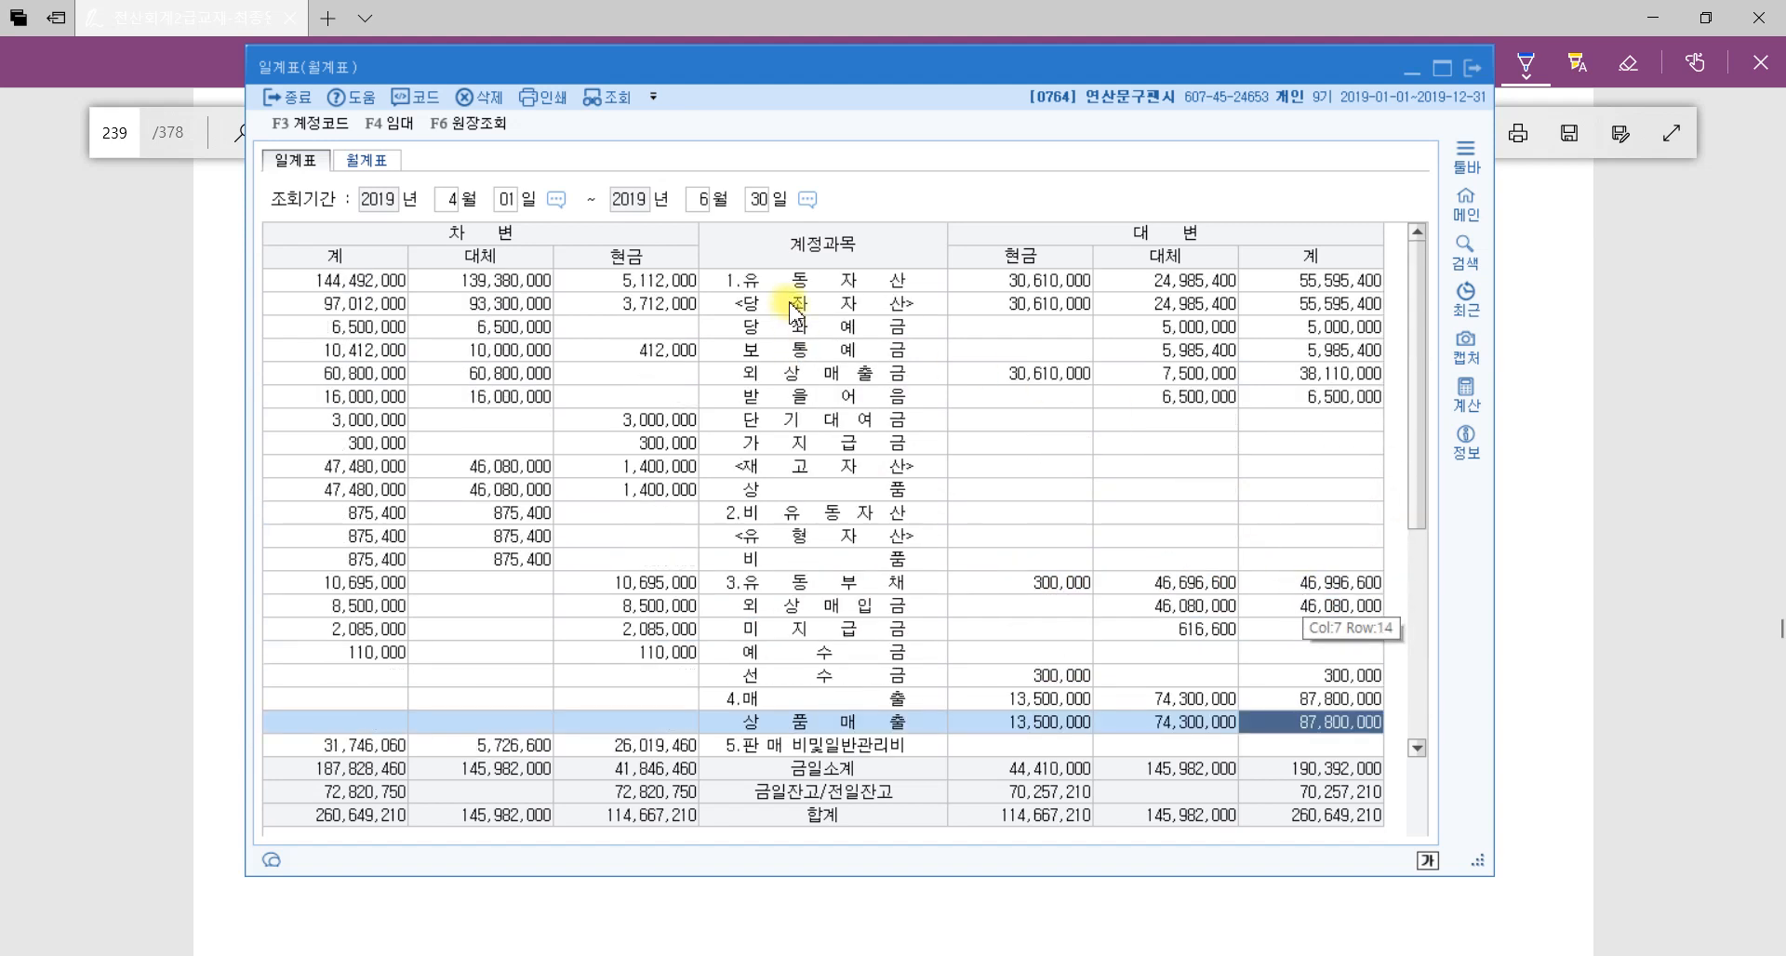
pyautogui.click(850, 489)
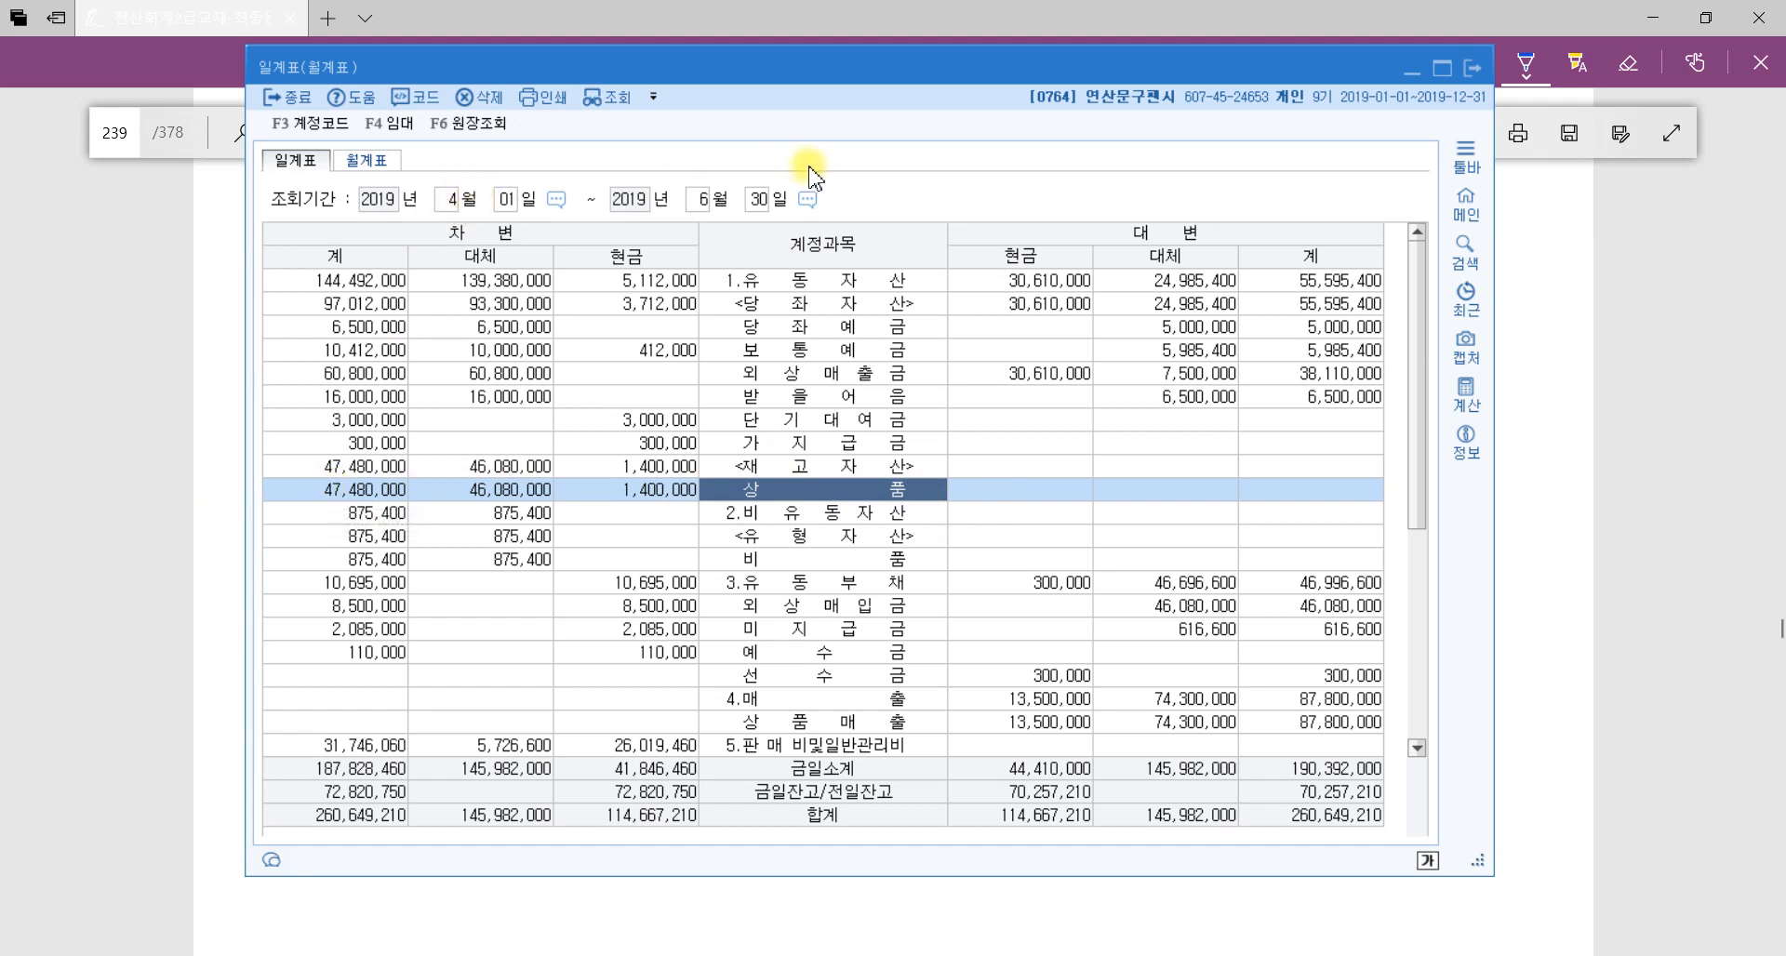
pyautogui.click(352, 489)
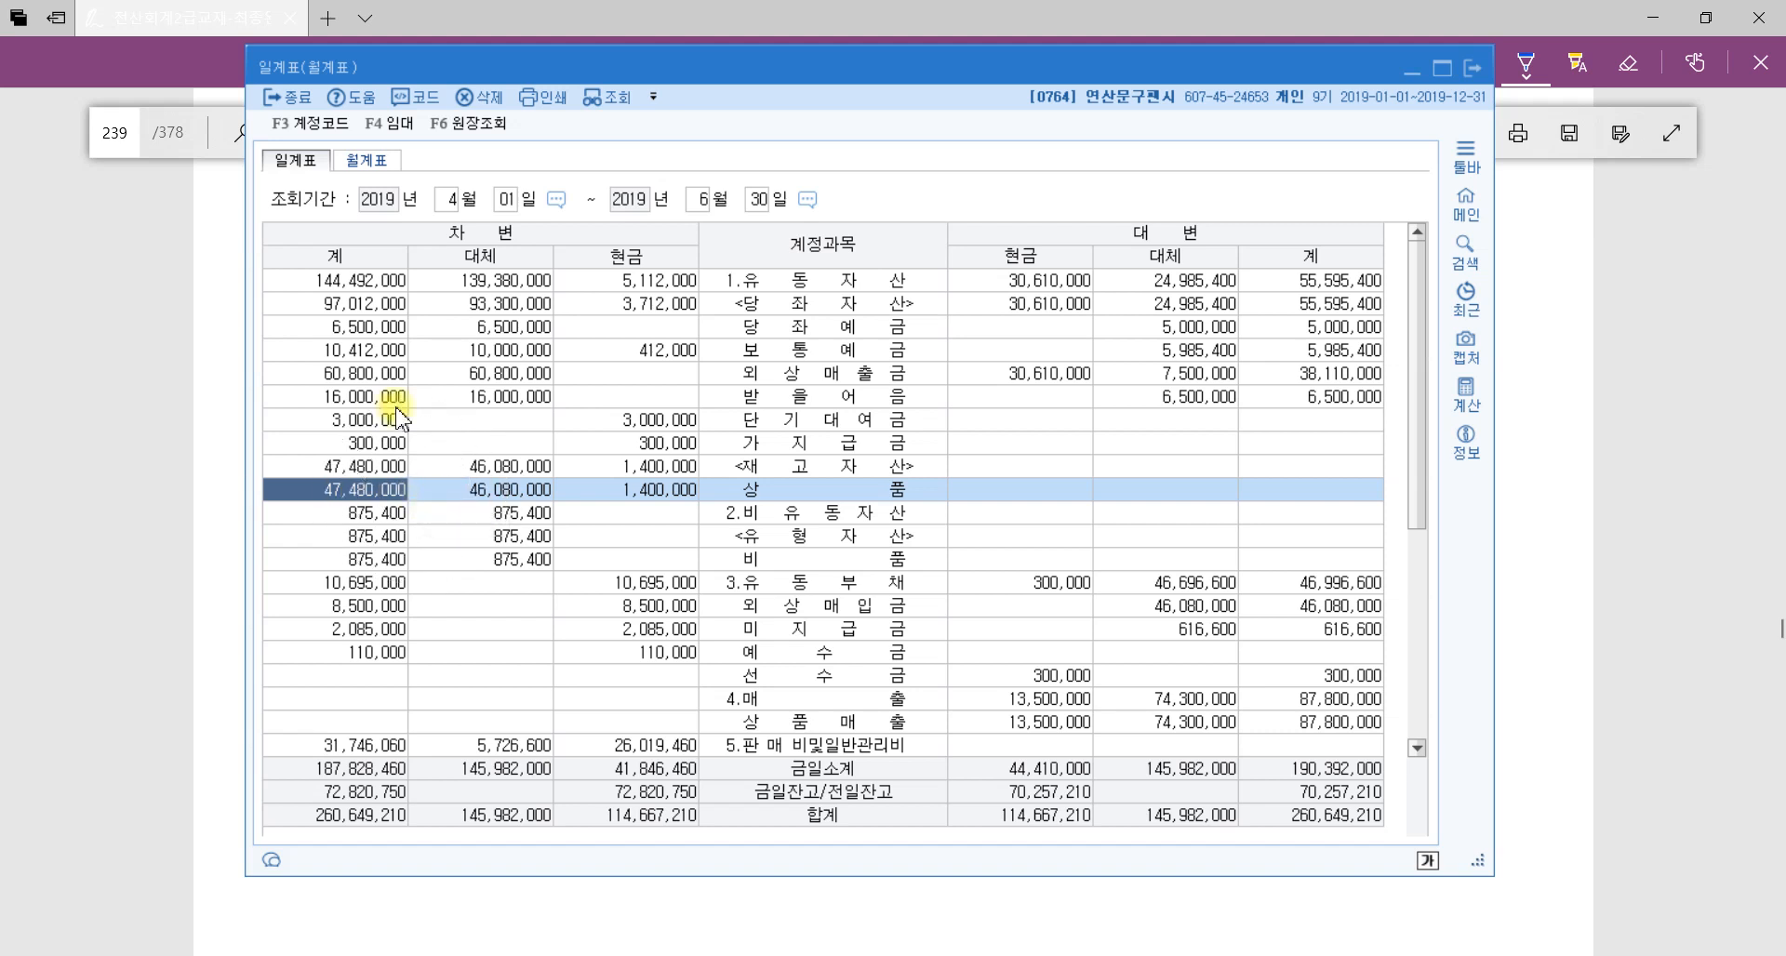
pyautogui.click(1342, 725)
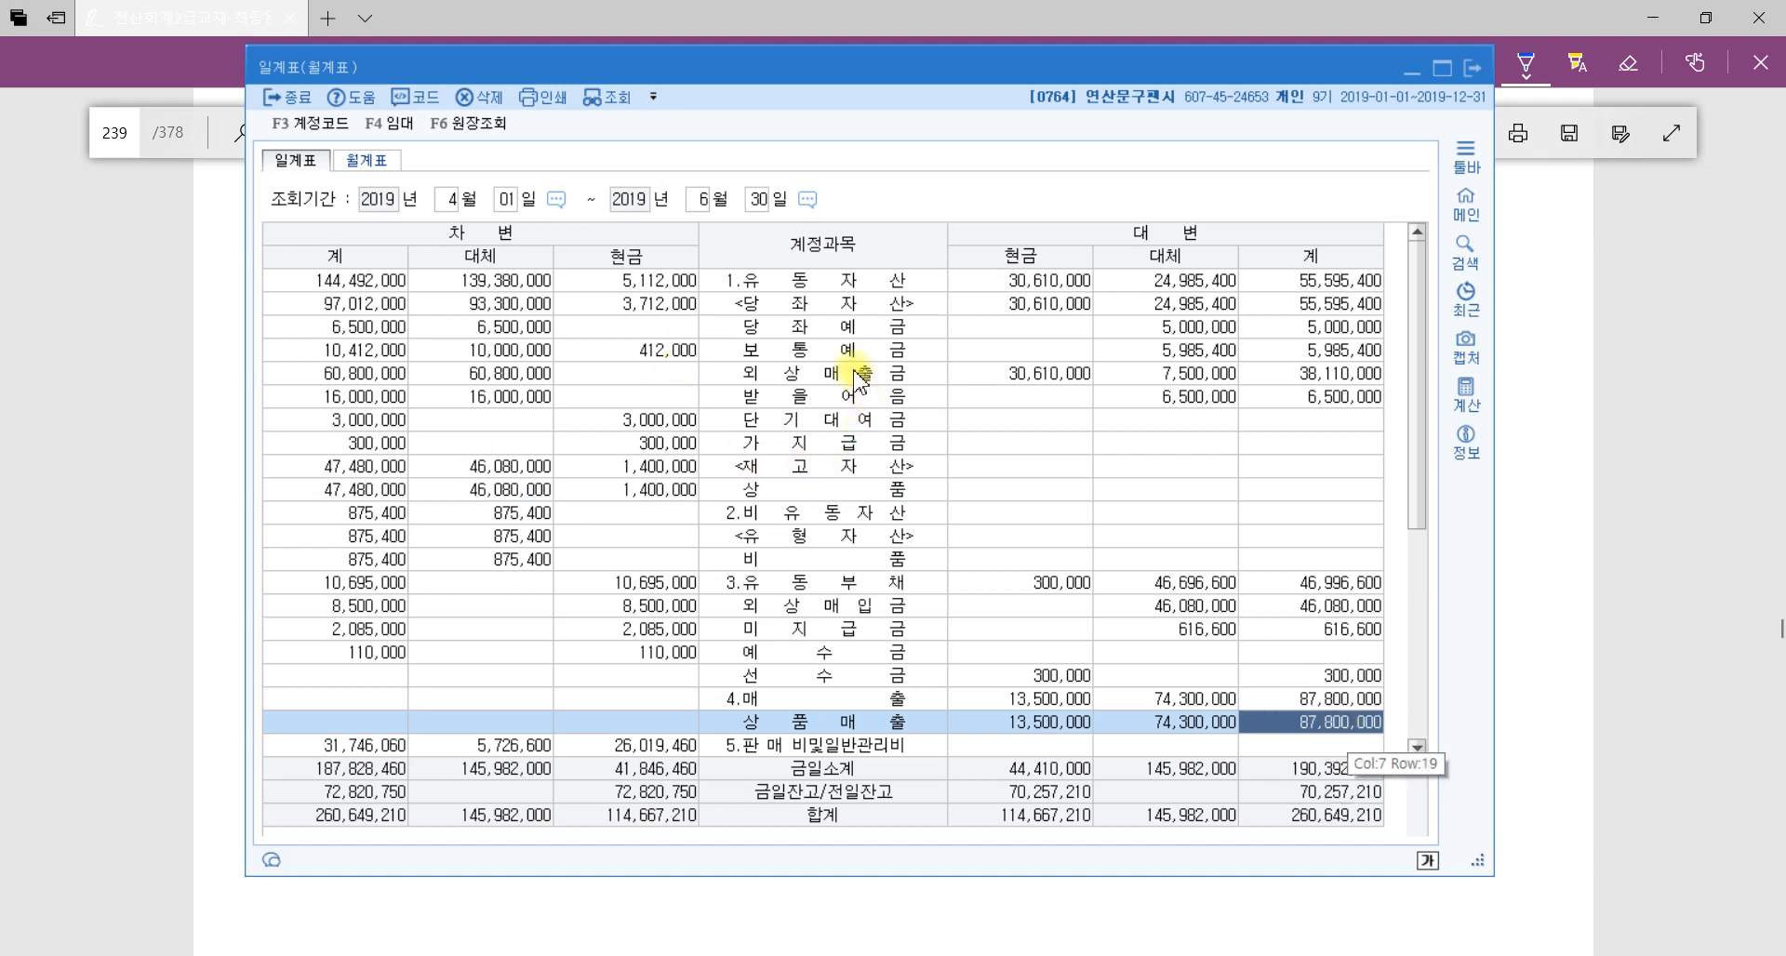
pyautogui.click(781, 490)
pyautogui.click(368, 490)
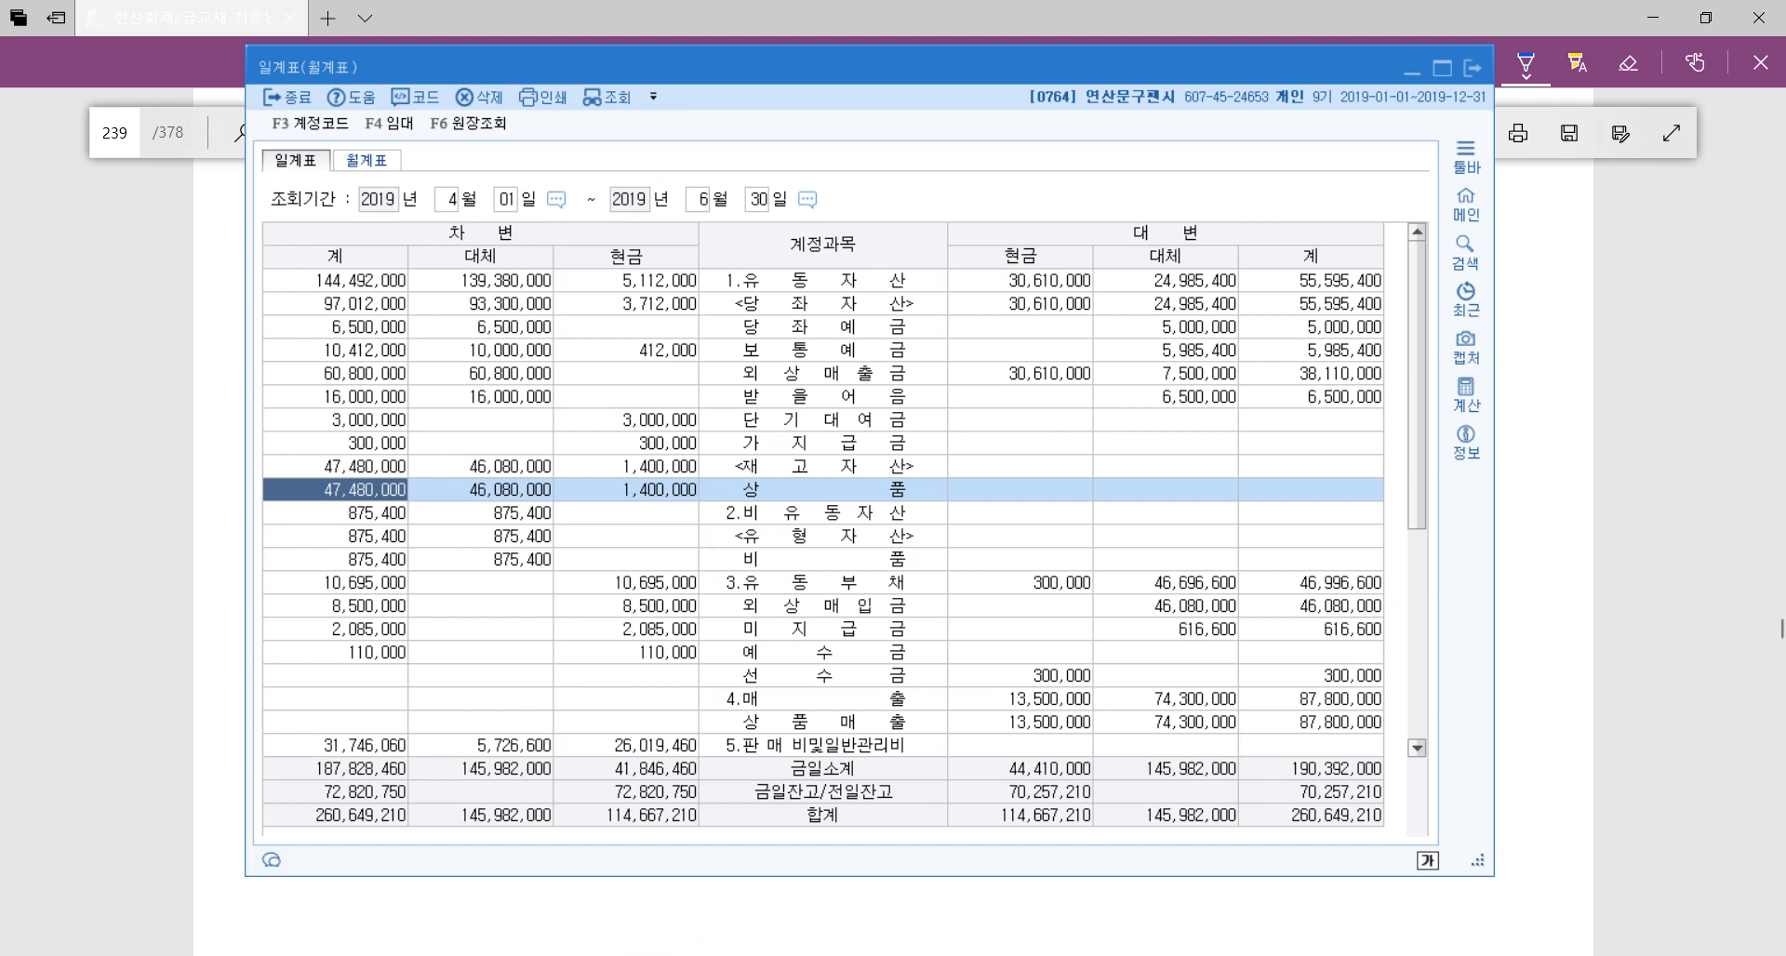
# Return to the exam page, mark item [1] with a star and underline 4월의 상품매출은 몇 건이며 in item [2].
pyautogui.click(186, 955)
pyautogui.moveTo(443, 377)
pyautogui.mouseDown()
pyautogui.moveTo(399, 363)
pyautogui.moveTo(507, 320)
pyautogui.mouseUp()
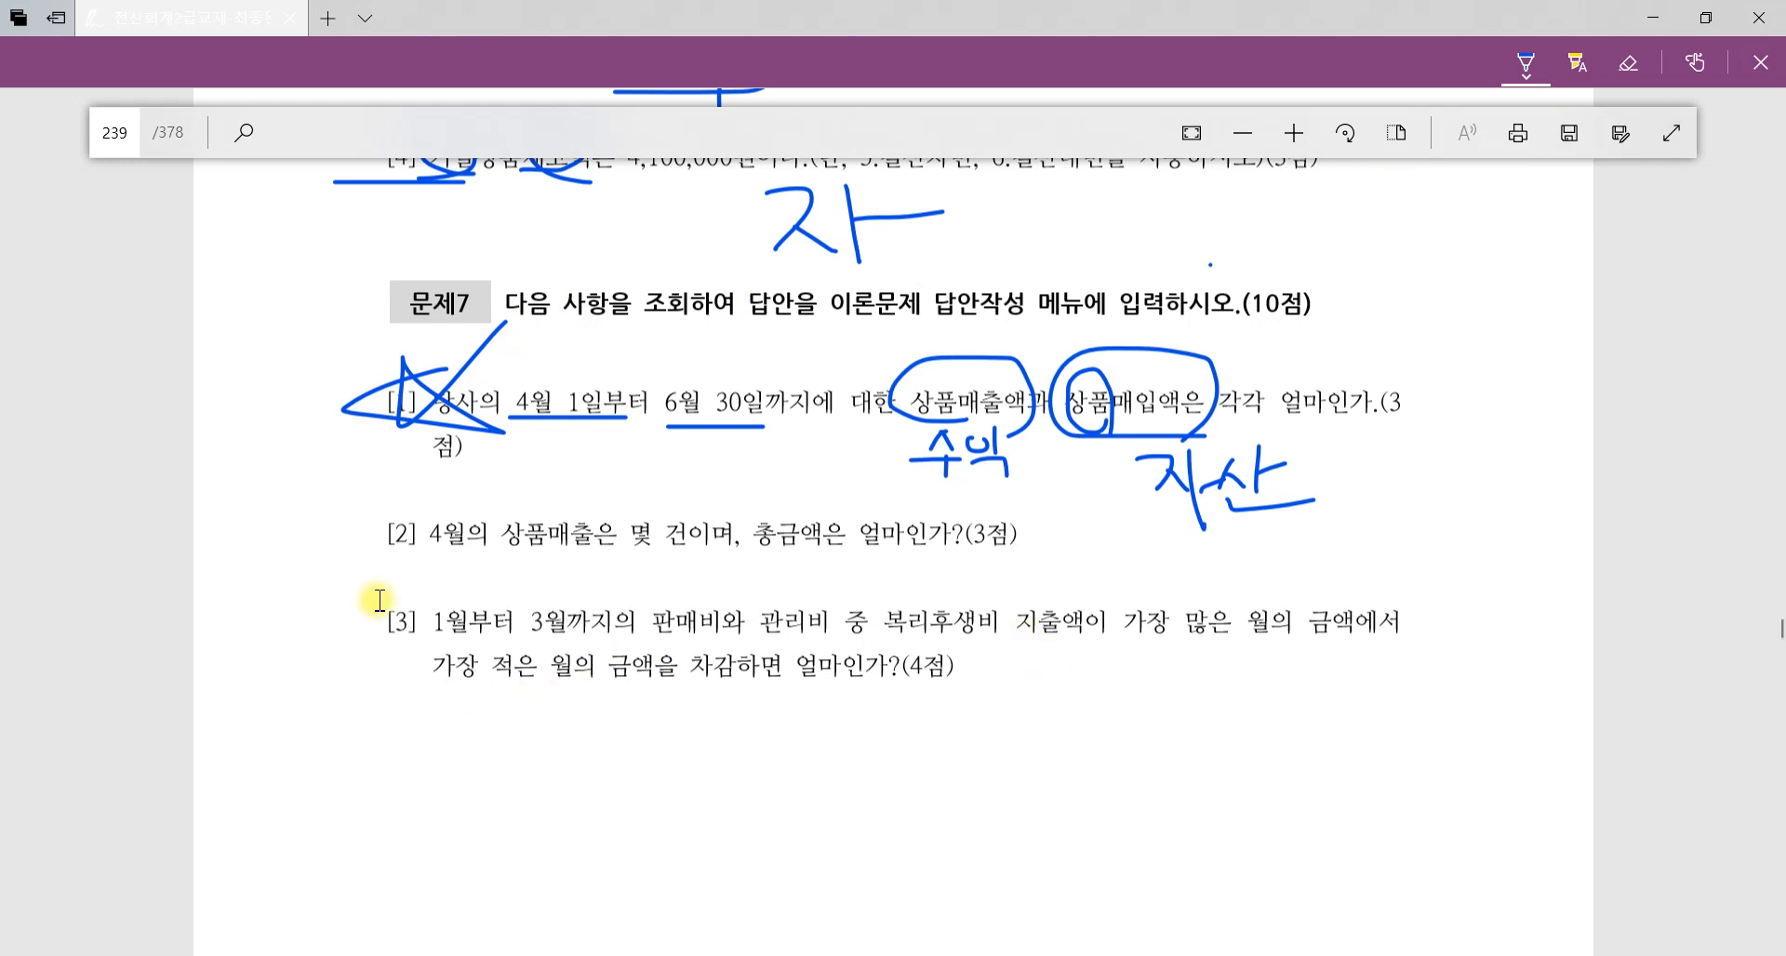
pyautogui.moveTo(423, 561); pyautogui.dragTo(718, 569)
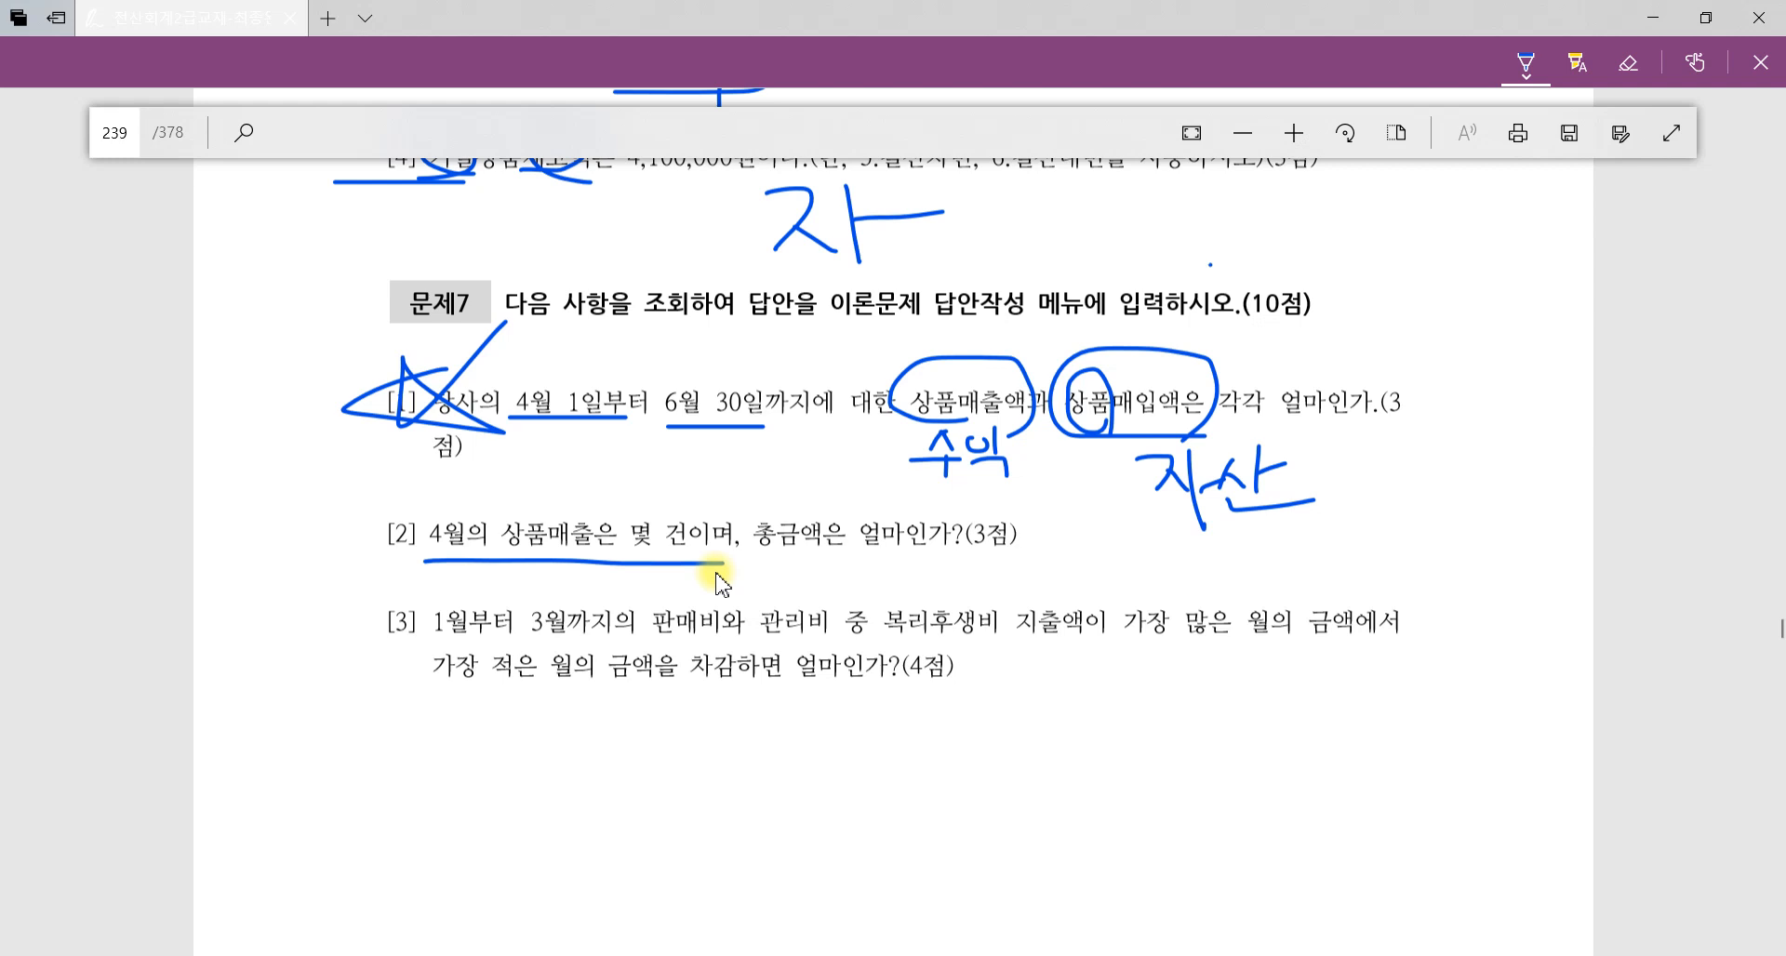
# Query the 일계표 in KcLep for 4월 1일 to 4월 30일 and select the 상품매출 row.
pyautogui.click(607, 955)
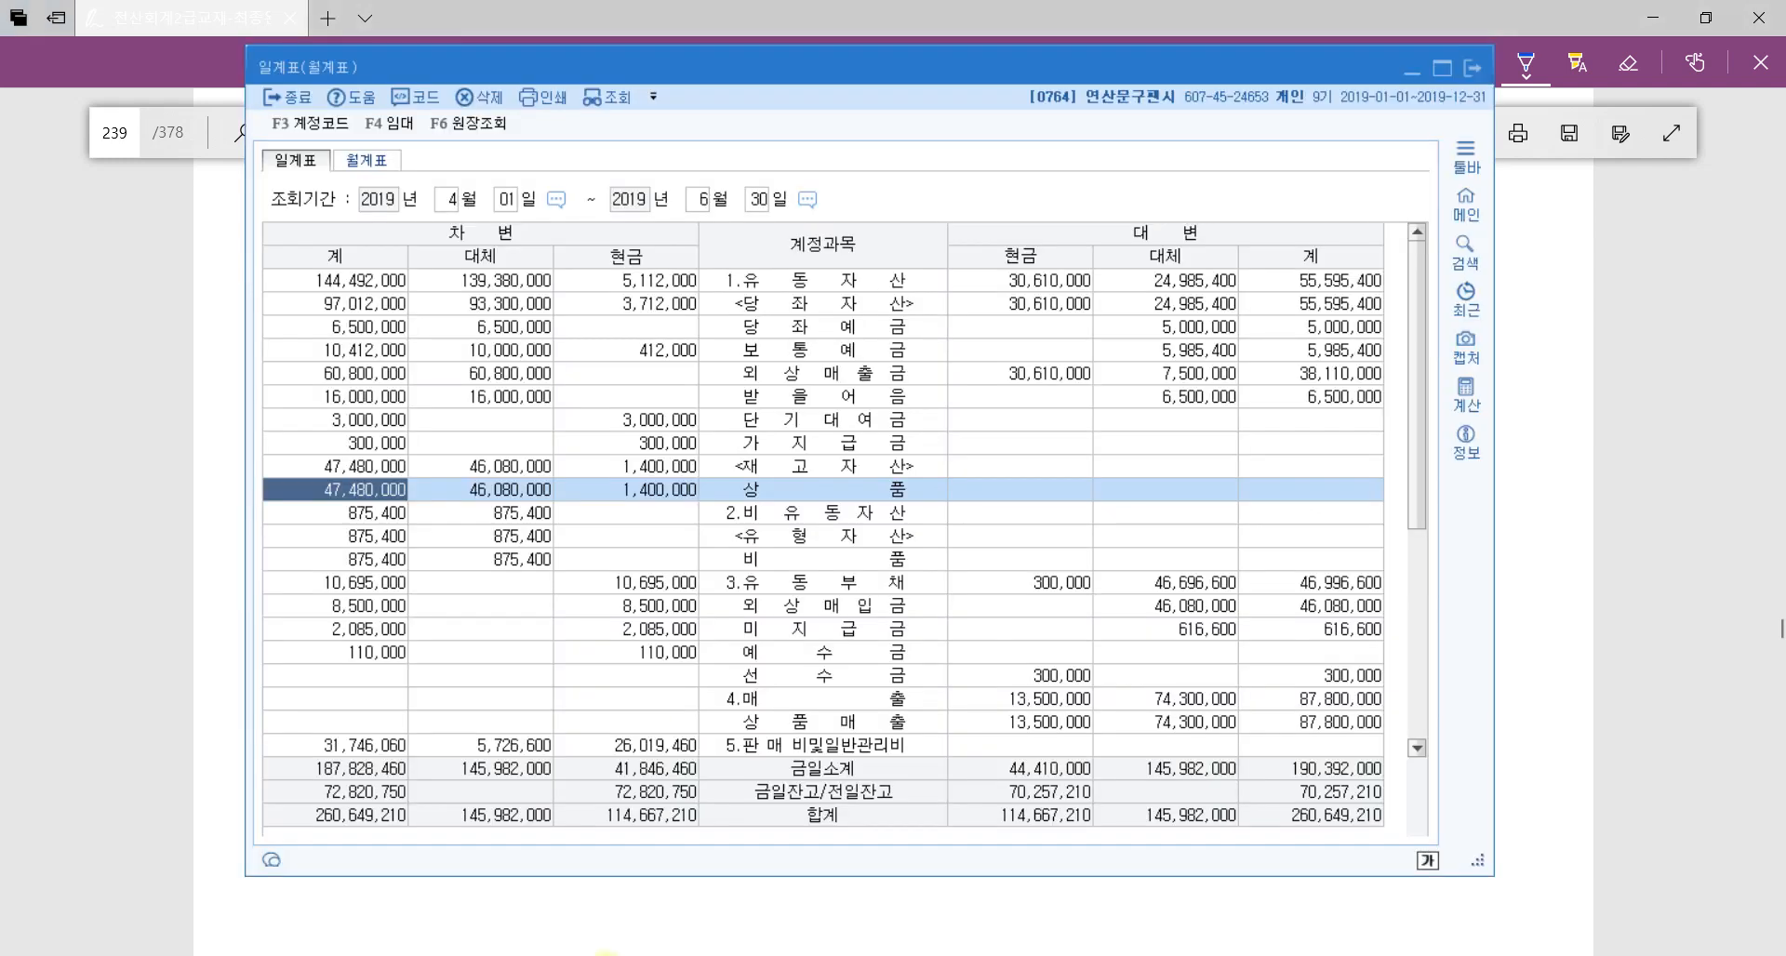
pyautogui.click(449, 198)
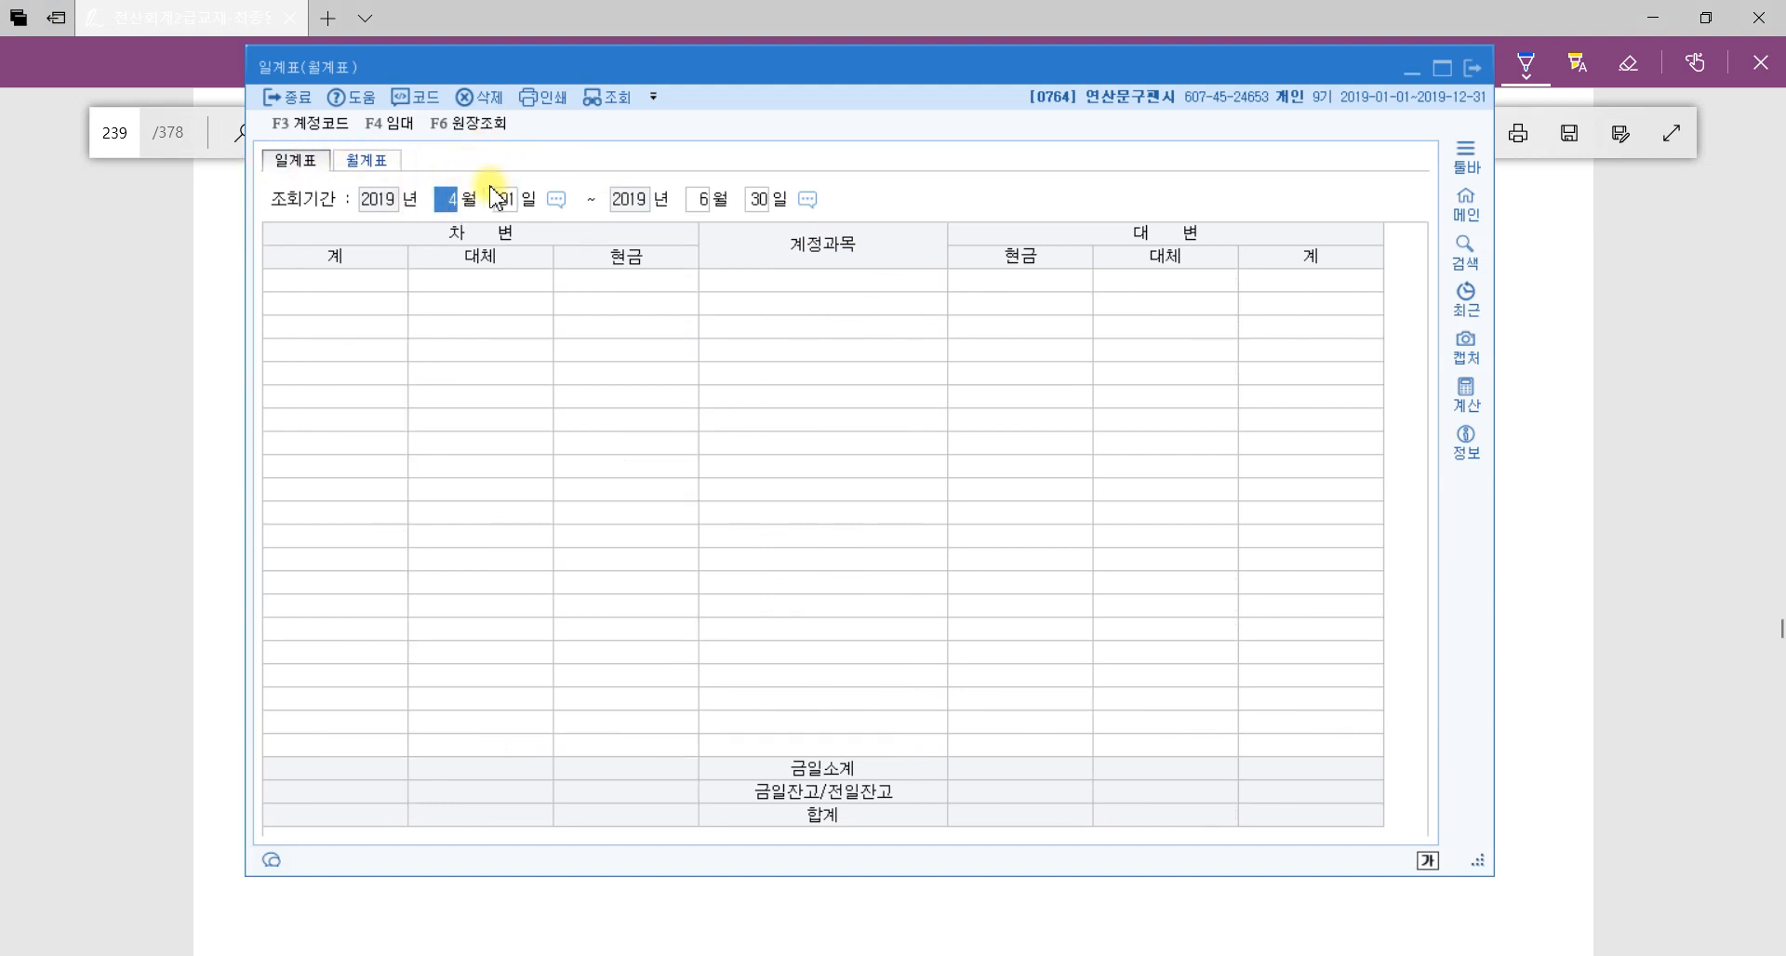
pyautogui.press('Return')
pyautogui.press('Return')
pyautogui.press('Return')
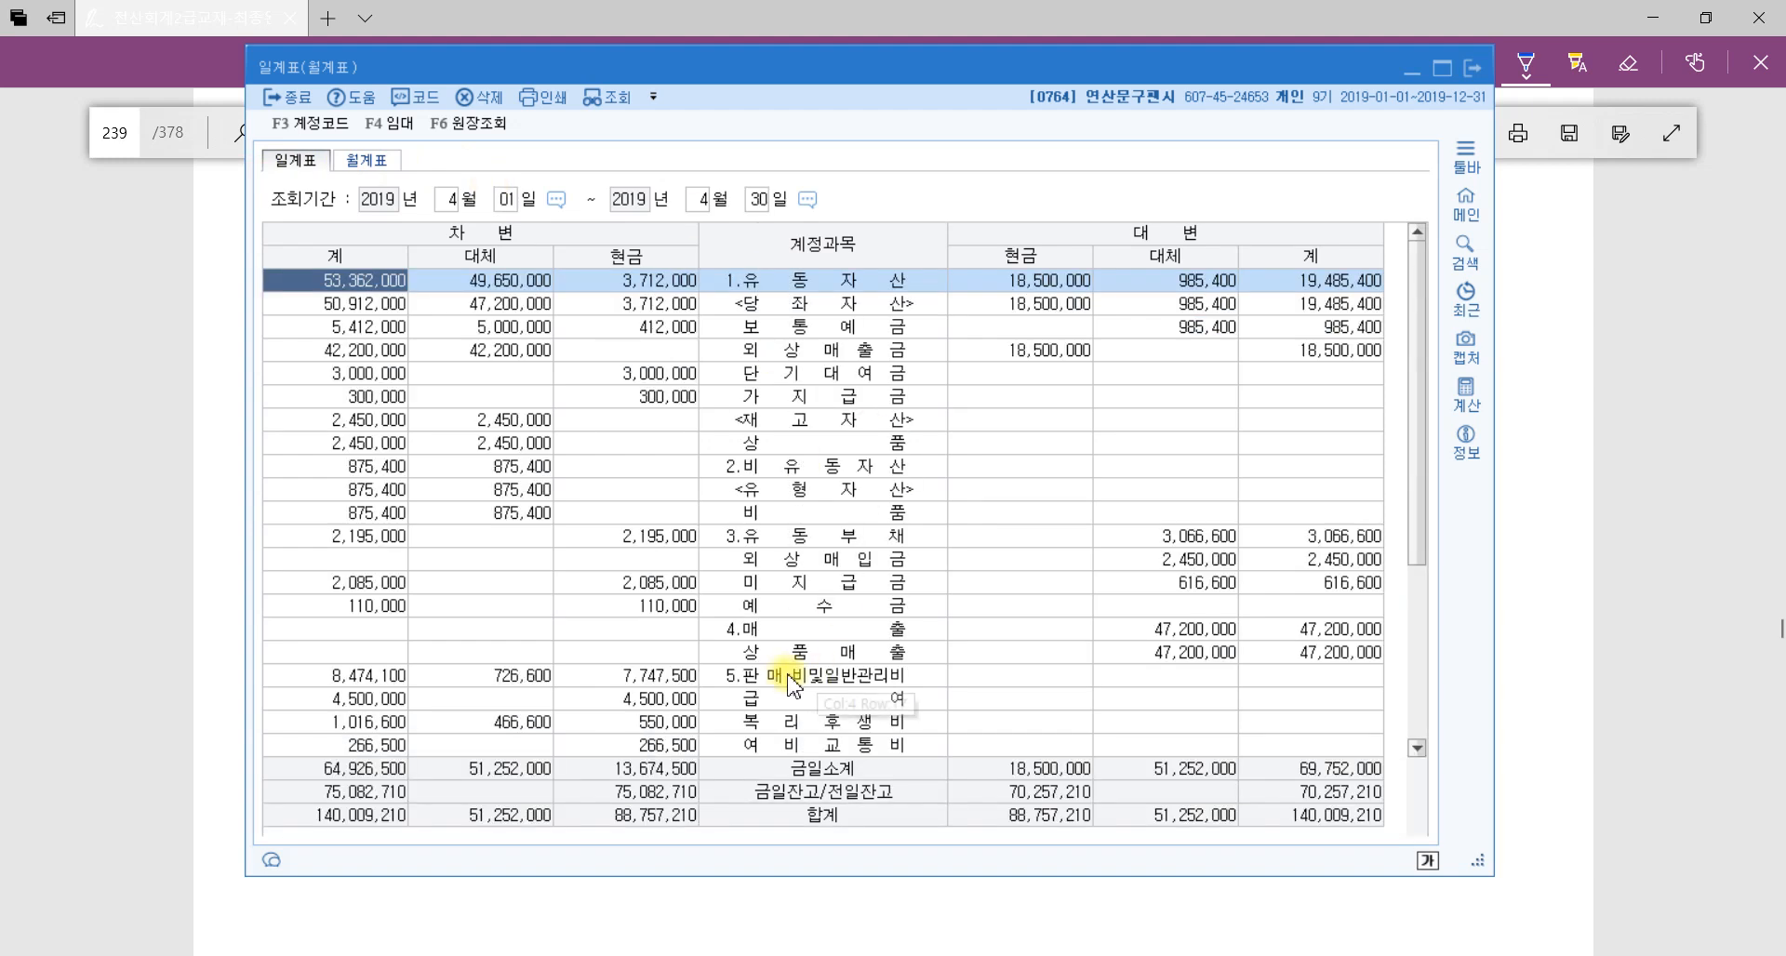
pyautogui.click(811, 654)
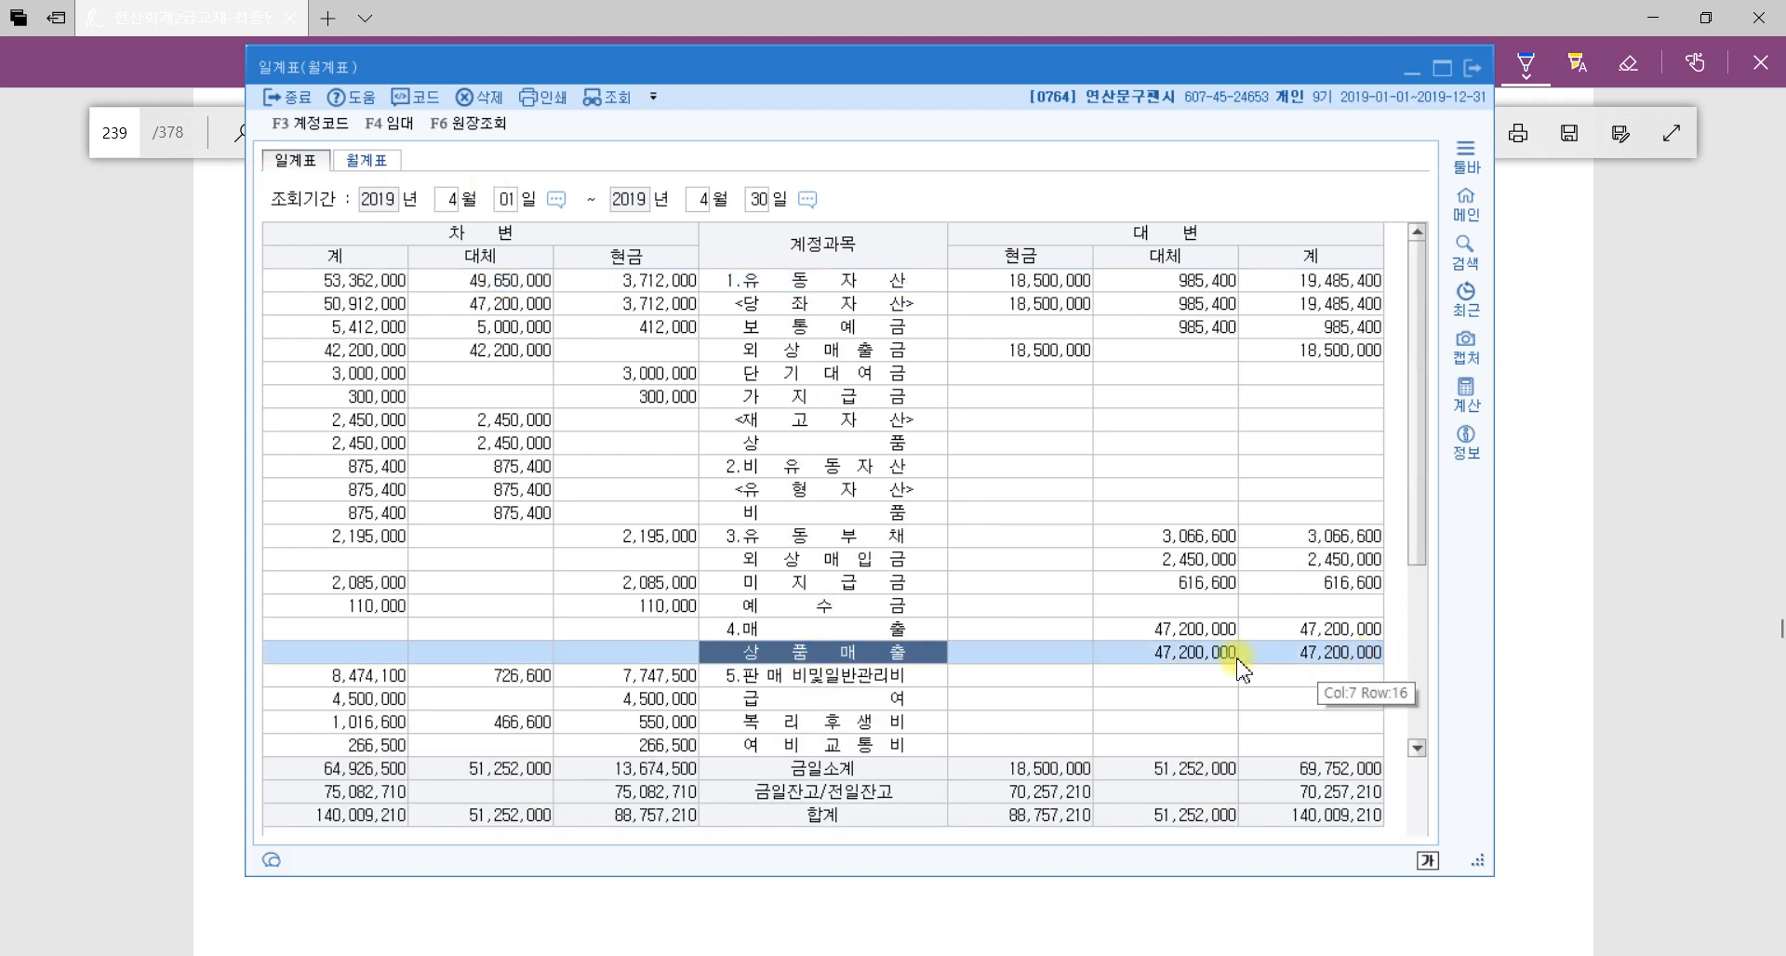
# Circle 총금액 and 몇 건 in item [2] on the exam page, checking the 상품매출 credit total in the 일계표.
pyautogui.click(1528, 670)
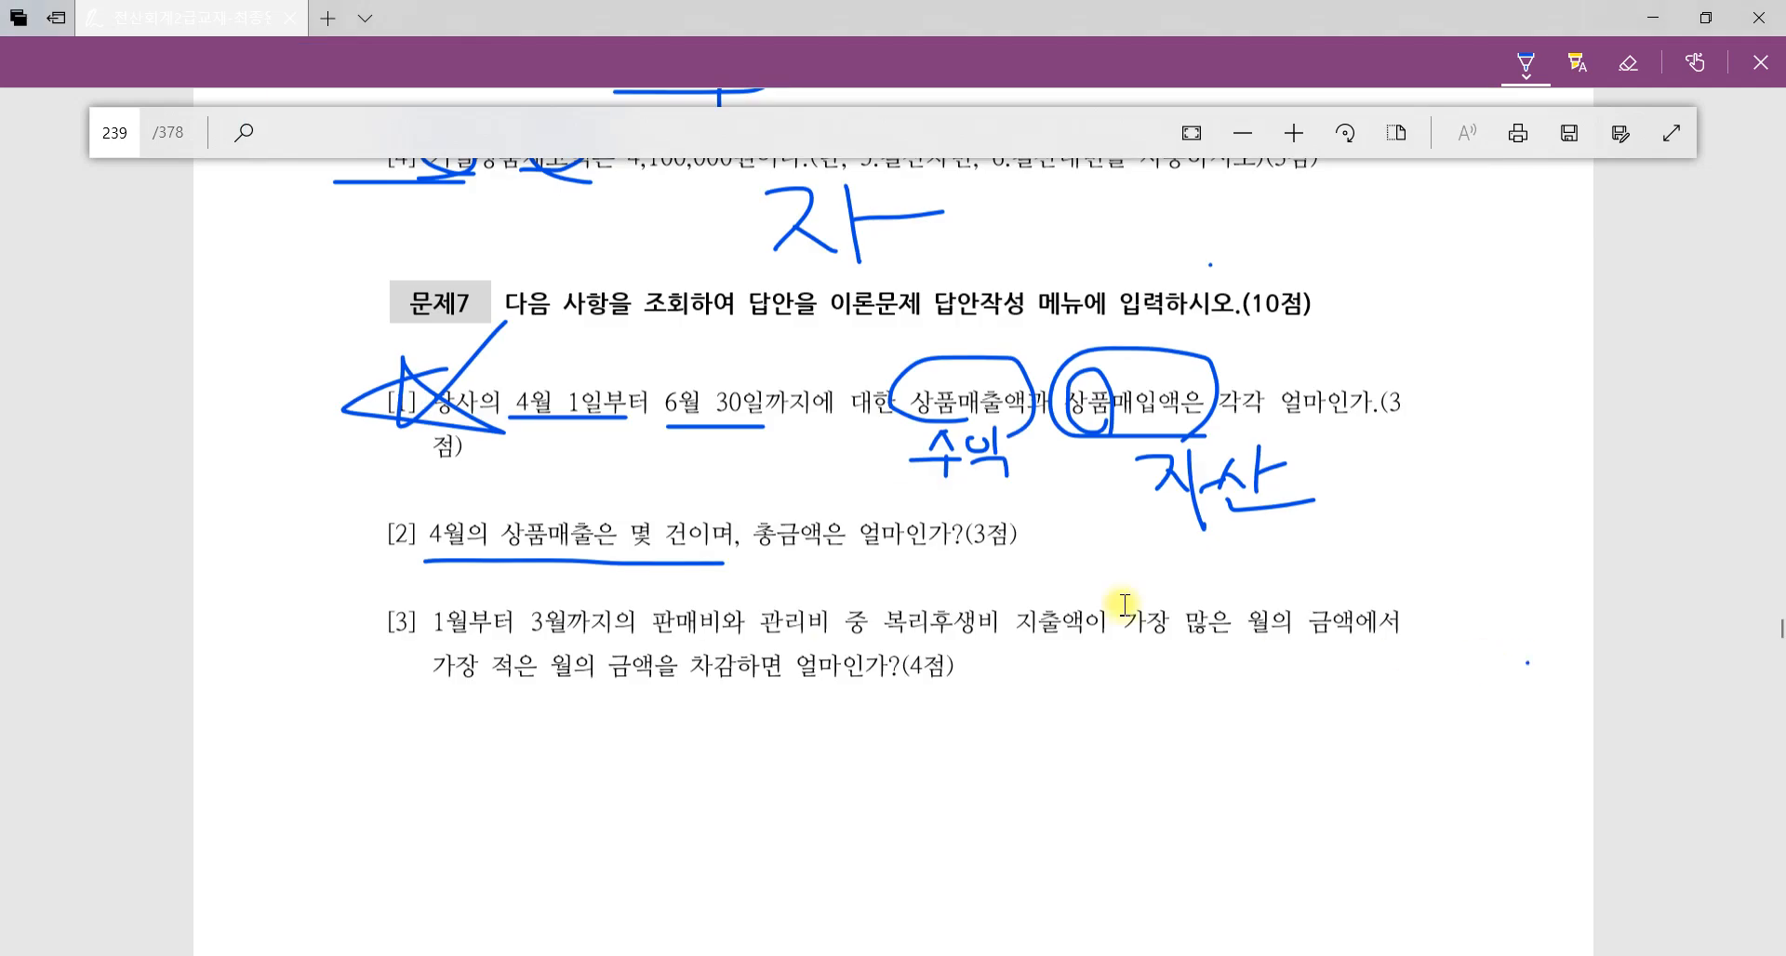
pyautogui.moveTo(770, 564)
pyautogui.mouseDown()
pyautogui.moveTo(783, 506)
pyautogui.moveTo(808, 579)
pyautogui.mouseUp()
pyautogui.click(614, 955)
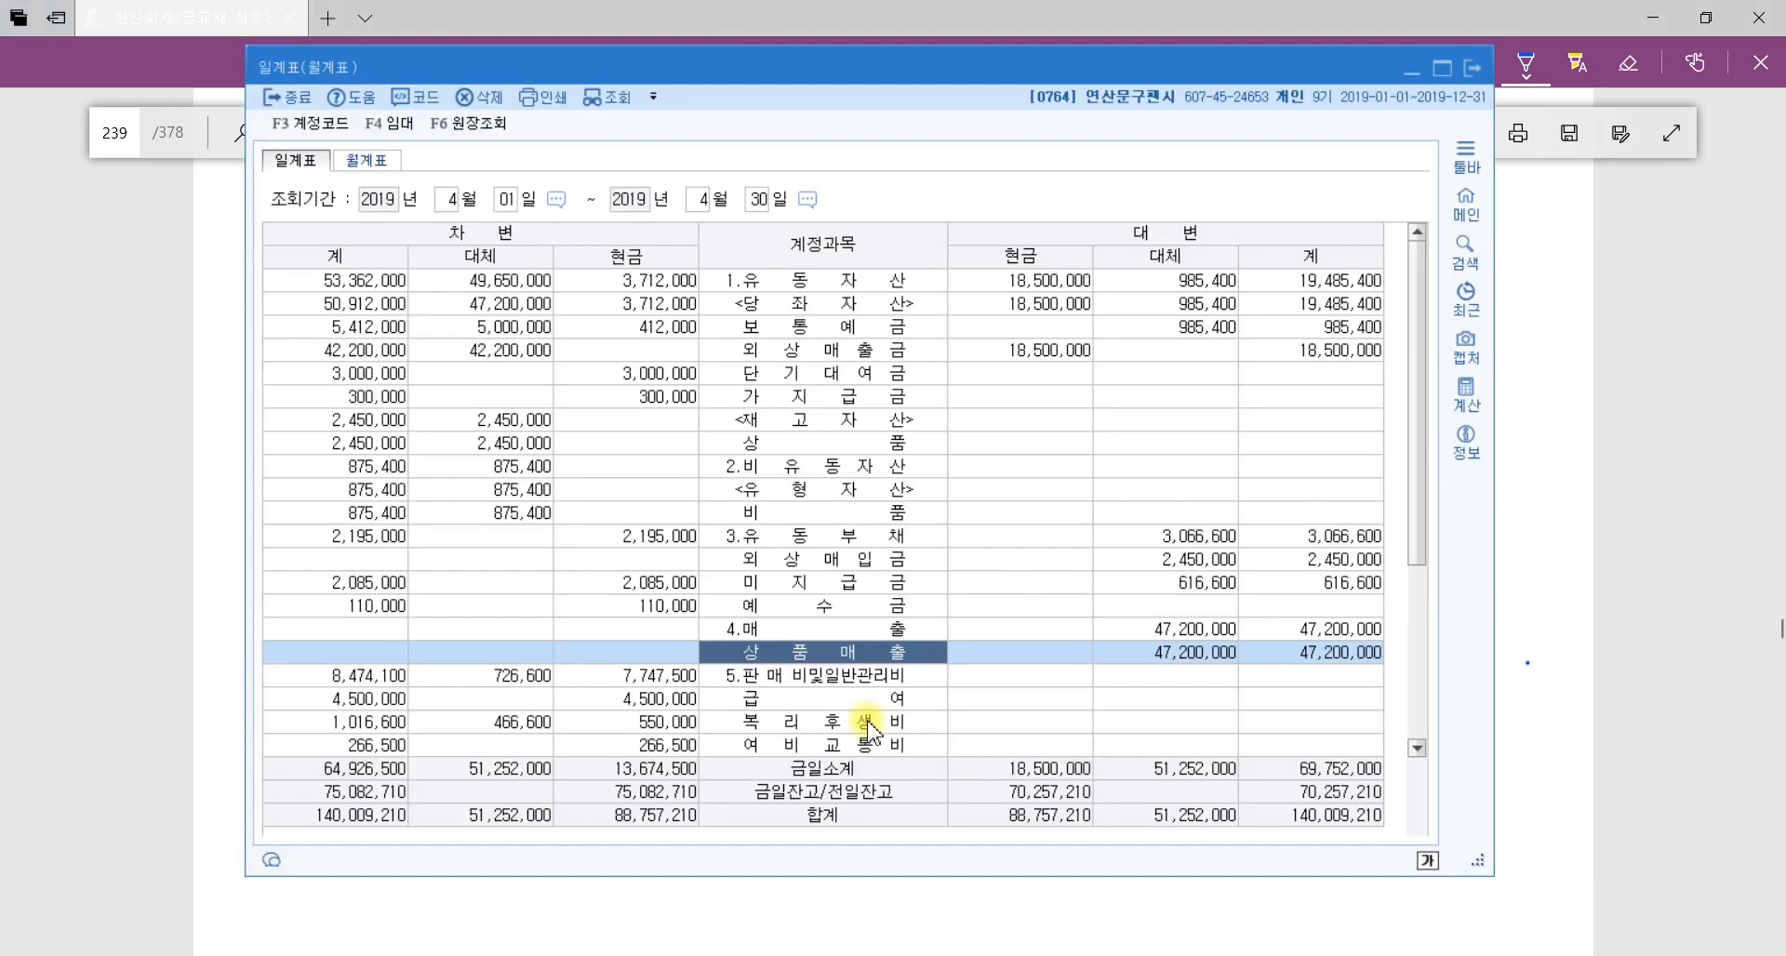
pyautogui.click(1351, 656)
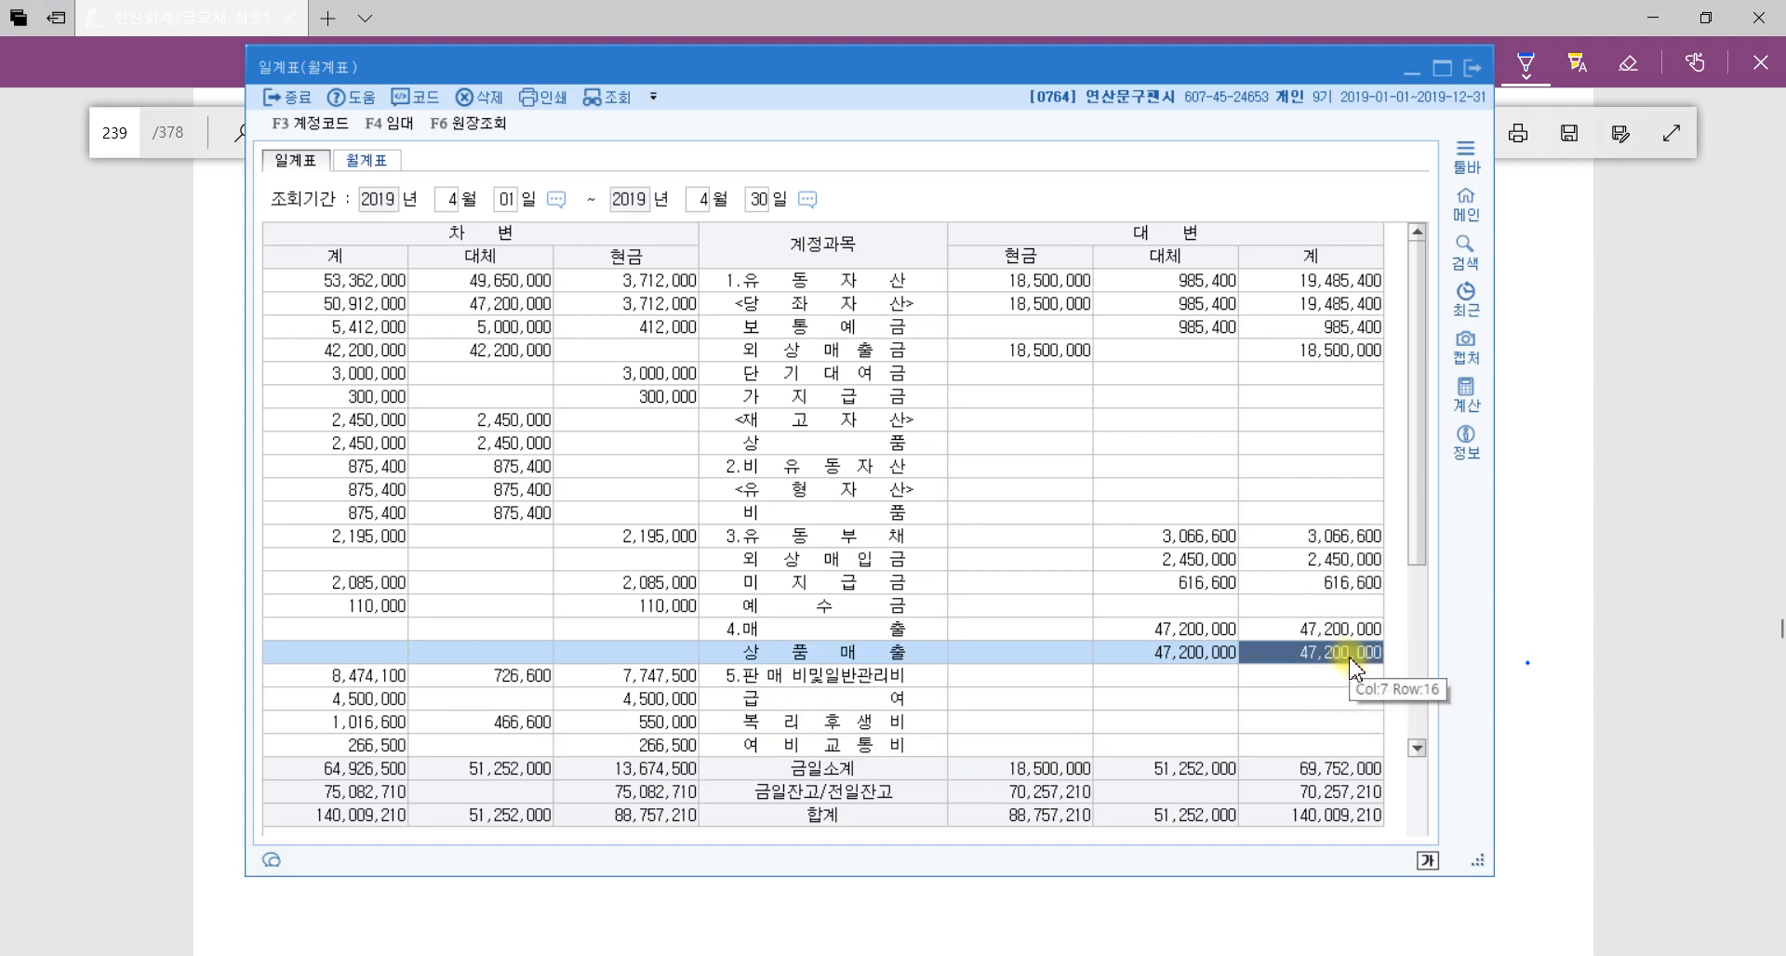
pyautogui.click(1537, 639)
pyautogui.click(763, 556)
pyautogui.moveTo(680, 555)
pyautogui.mouseDown()
pyautogui.moveTo(629, 543)
pyautogui.moveTo(688, 502)
pyautogui.moveTo(683, 579)
pyautogui.mouseUp()
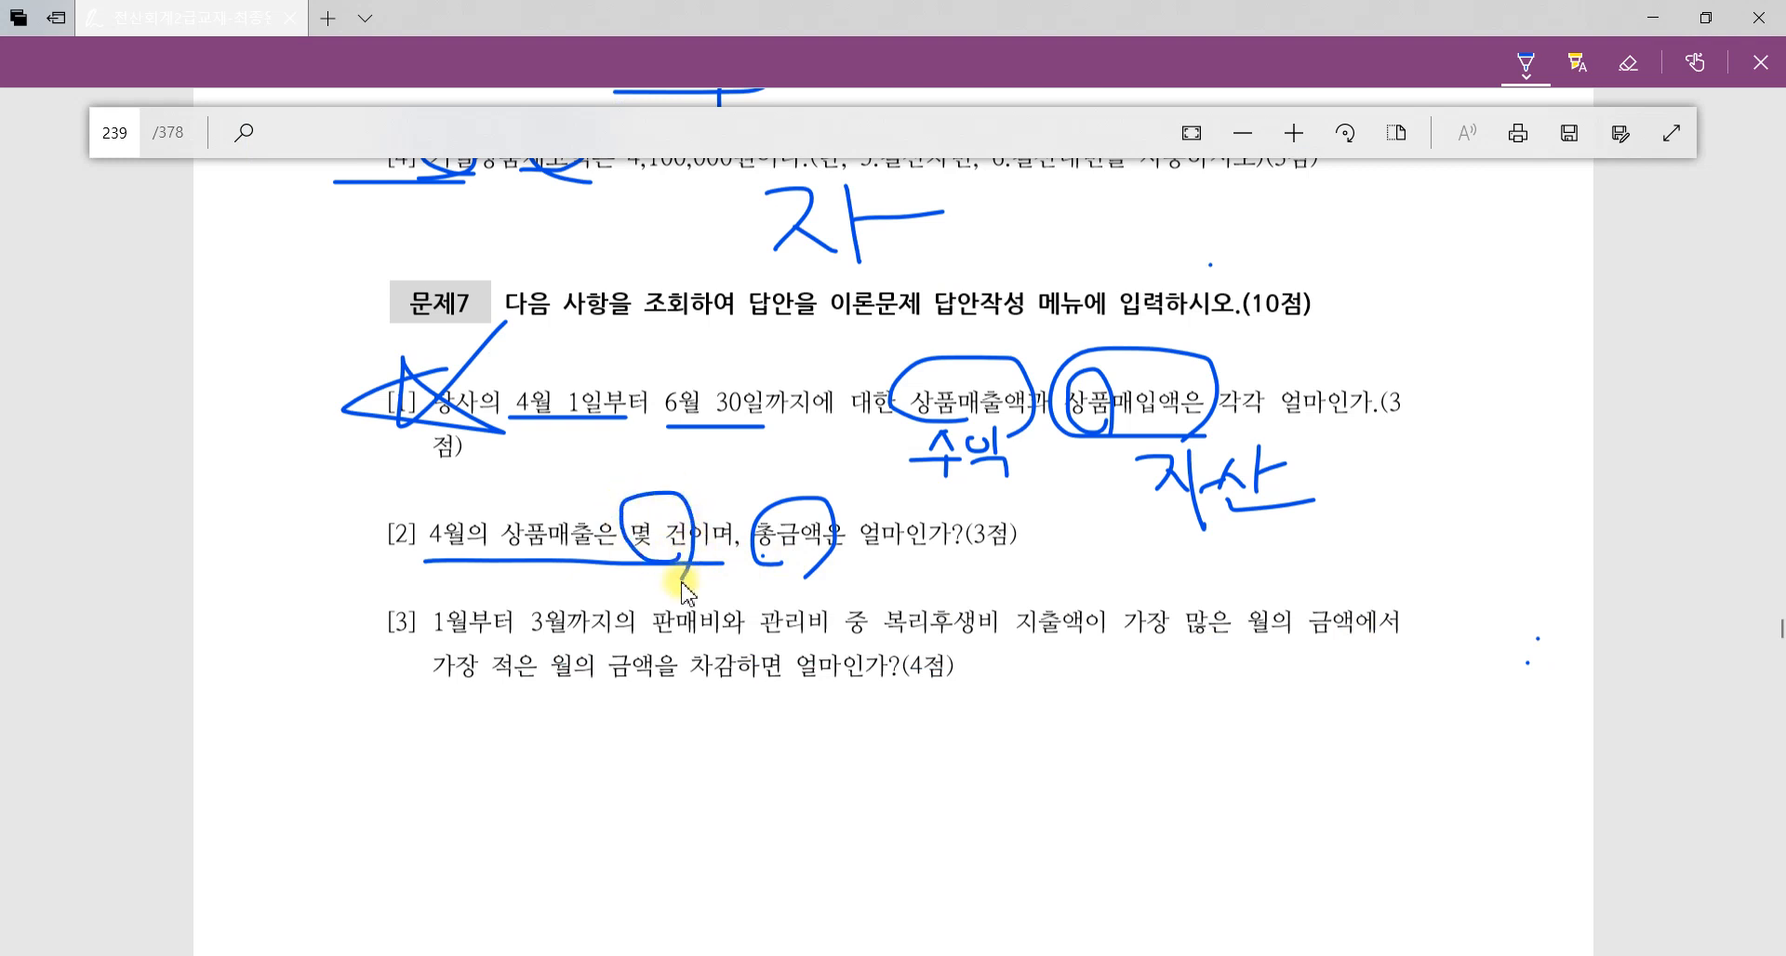
# Switch back to the 일계표 in KcLep and open the 원장조회 for 상품매출.
pyautogui.hotkey('alt', 'Tab')
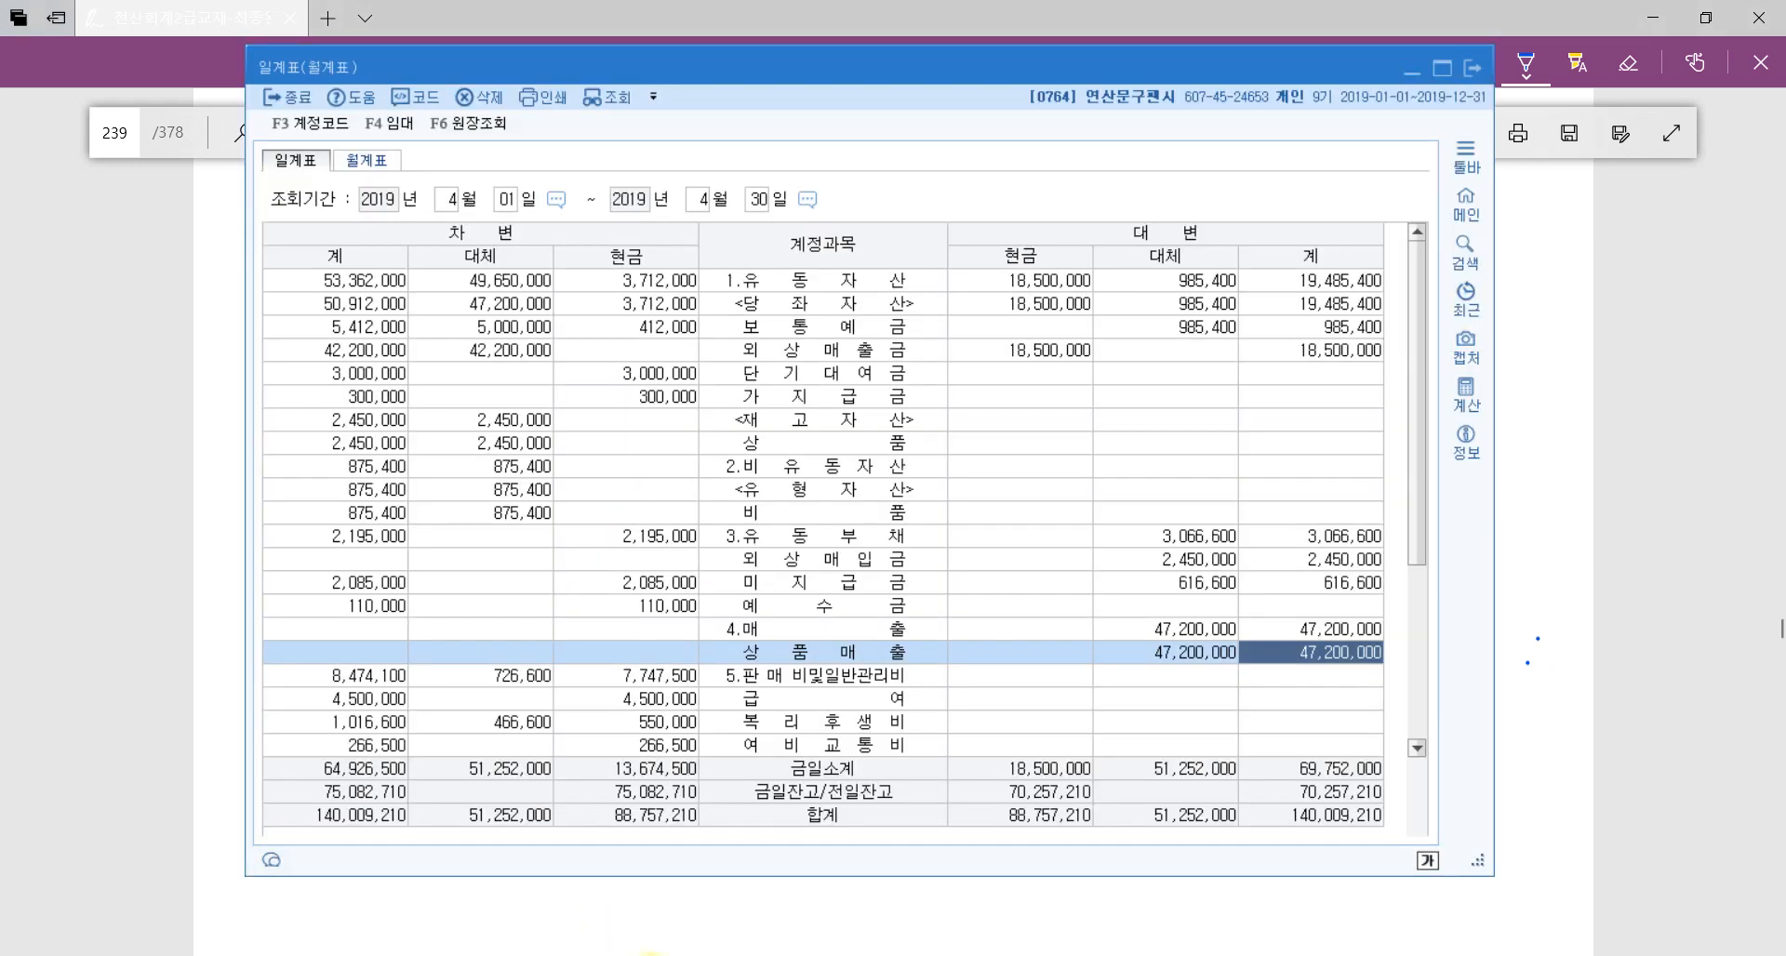
pyautogui.click(794, 654)
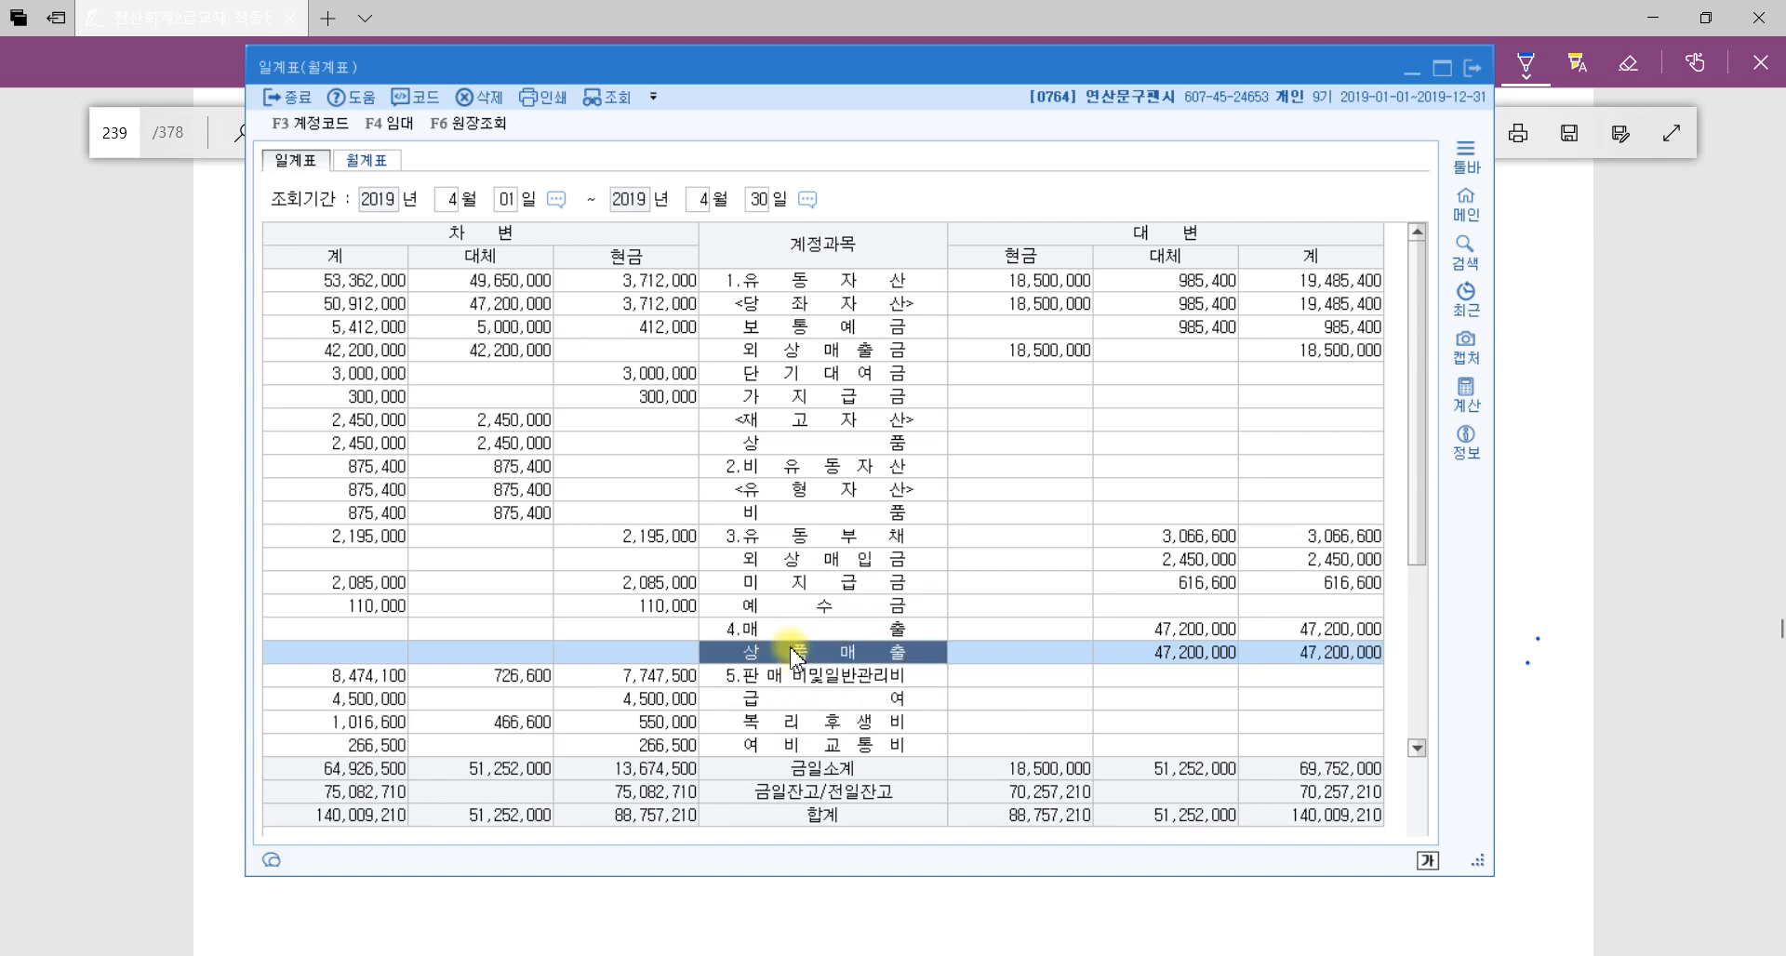
pyautogui.doubleClick(794, 654)
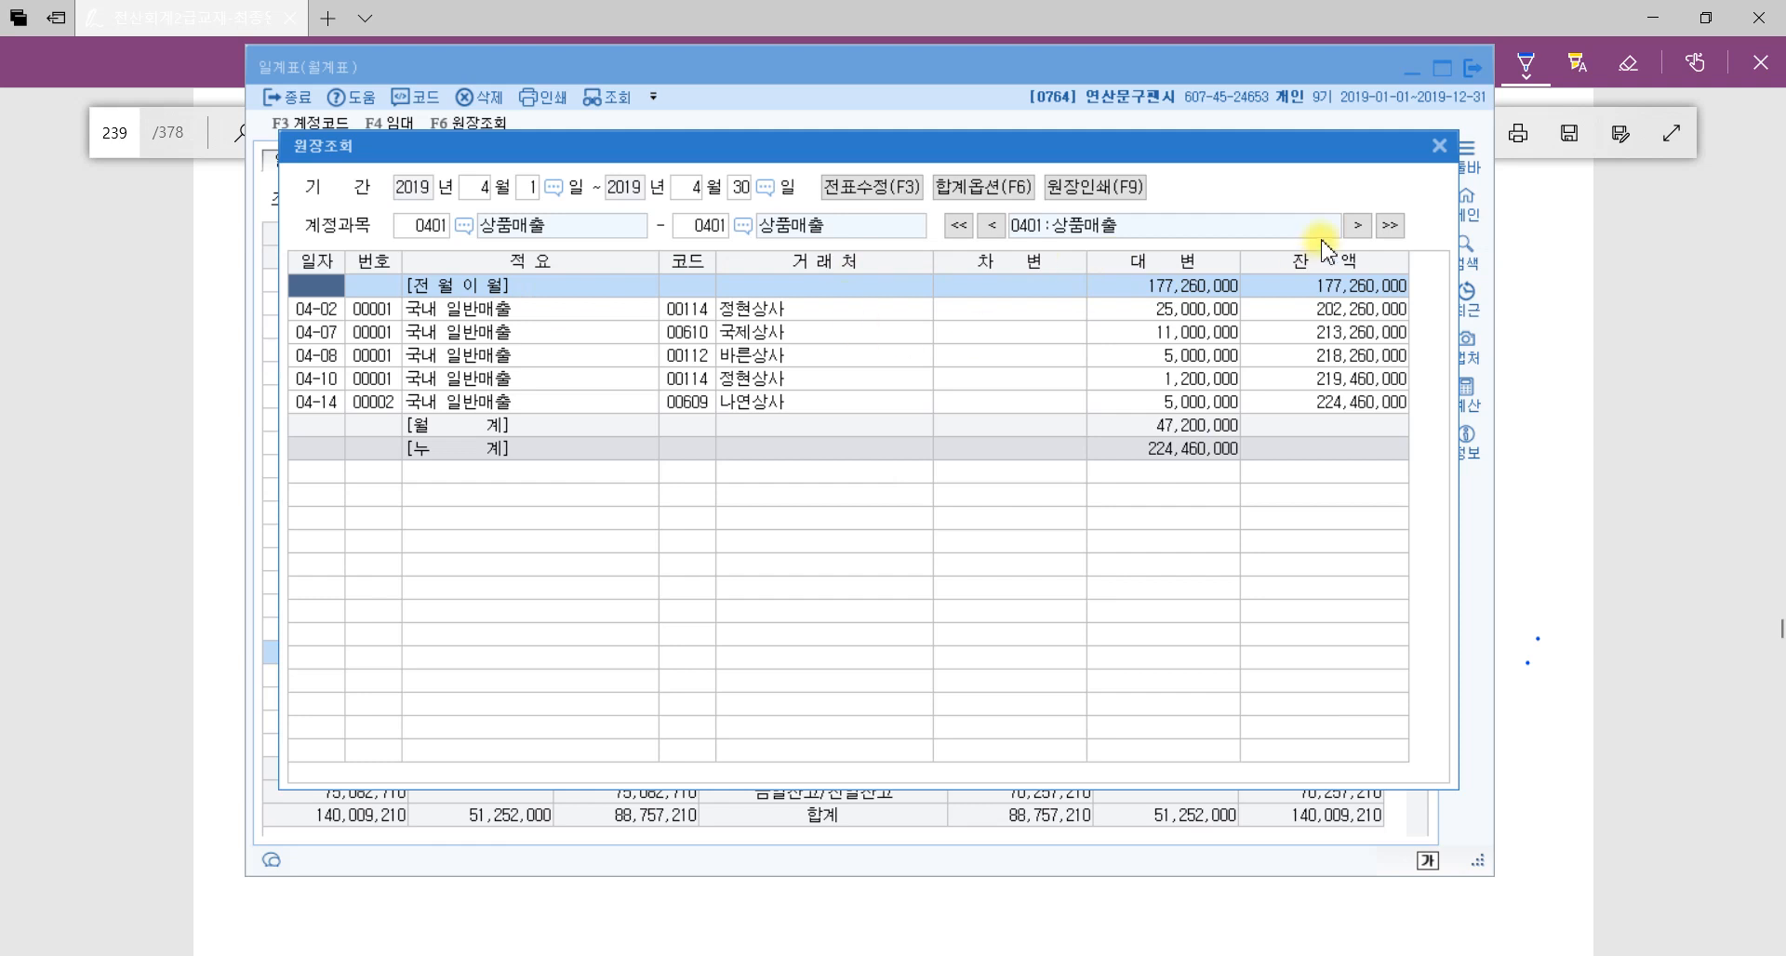
# Go through the April 상품매출 entries from 04-02 to 04-14 in the 원장조회 to count the sales transactions.
pyautogui.press('ctrl')
pyautogui.press('ctrl')
pyautogui.press('ctrl')
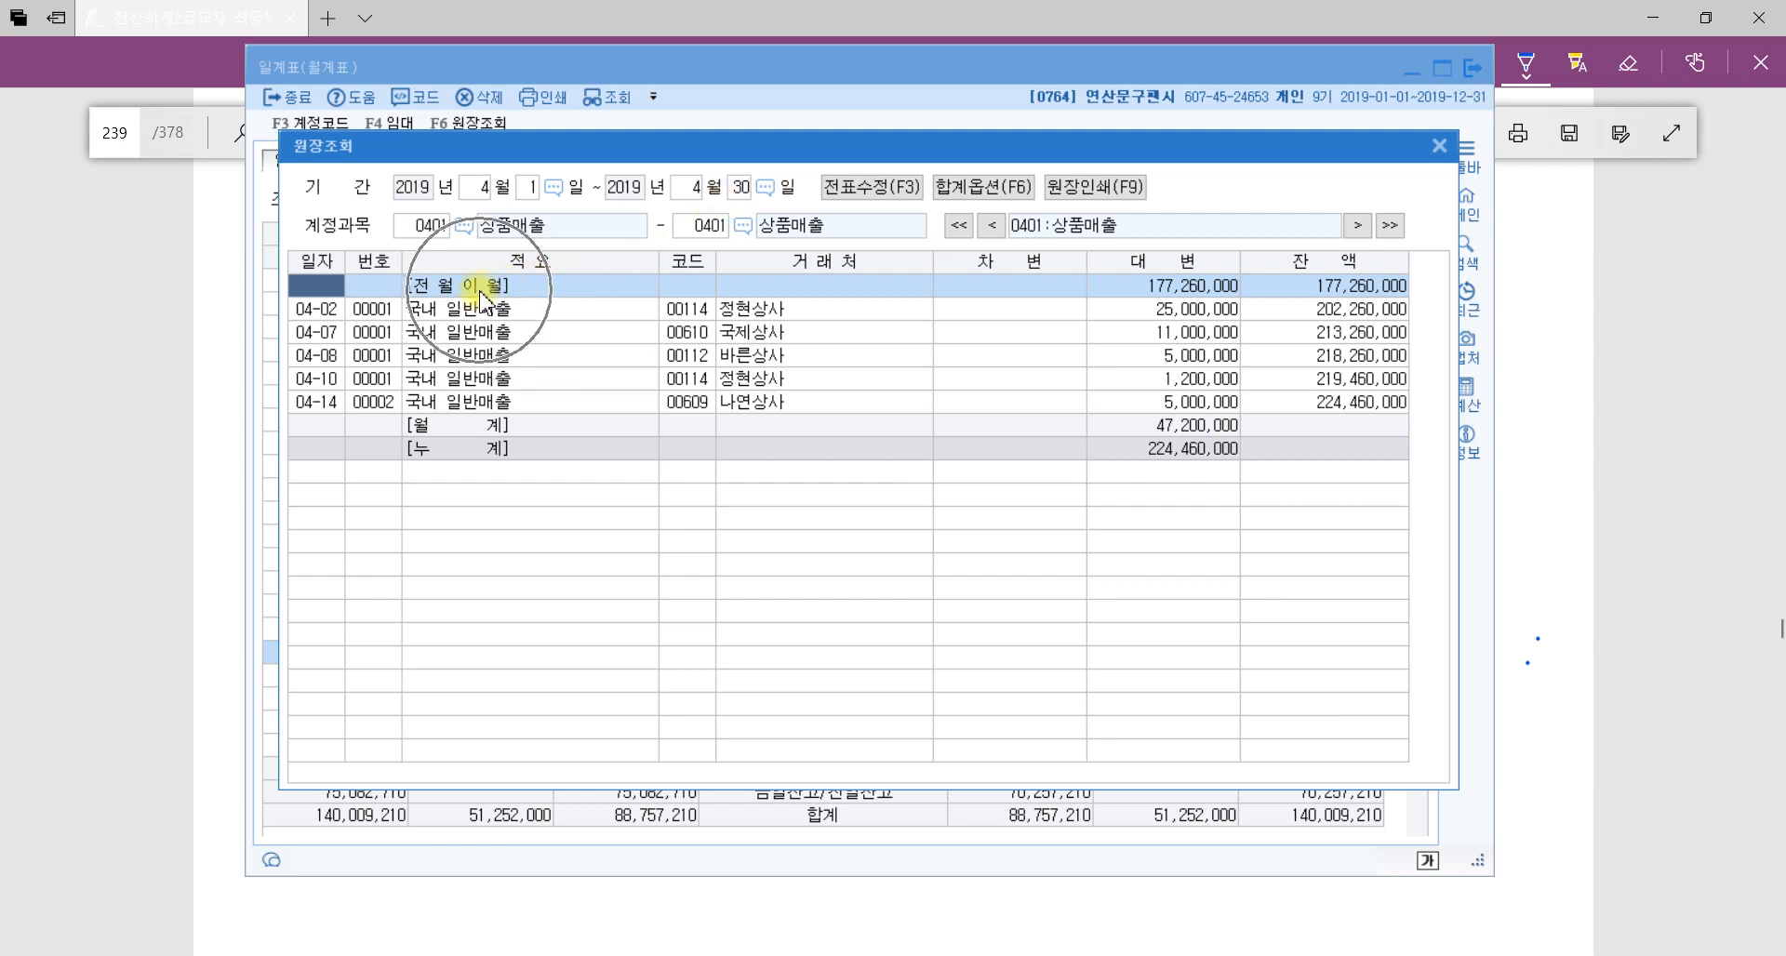
pyautogui.click(483, 292)
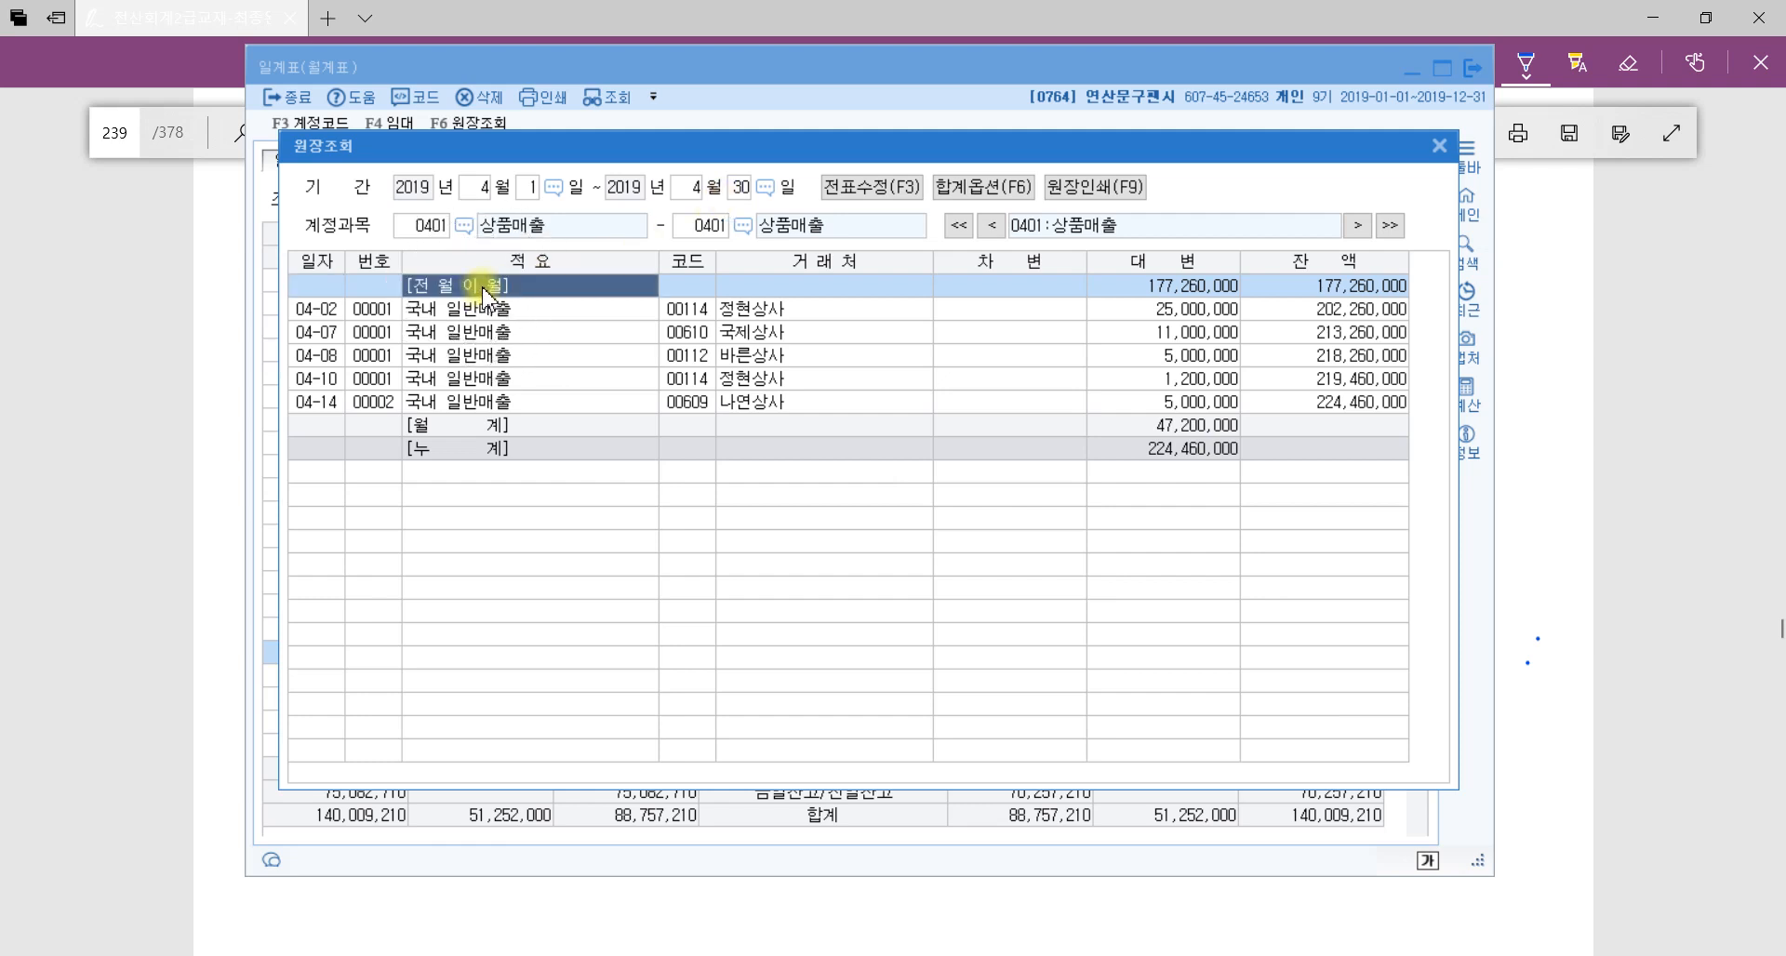
pyautogui.click(339, 316)
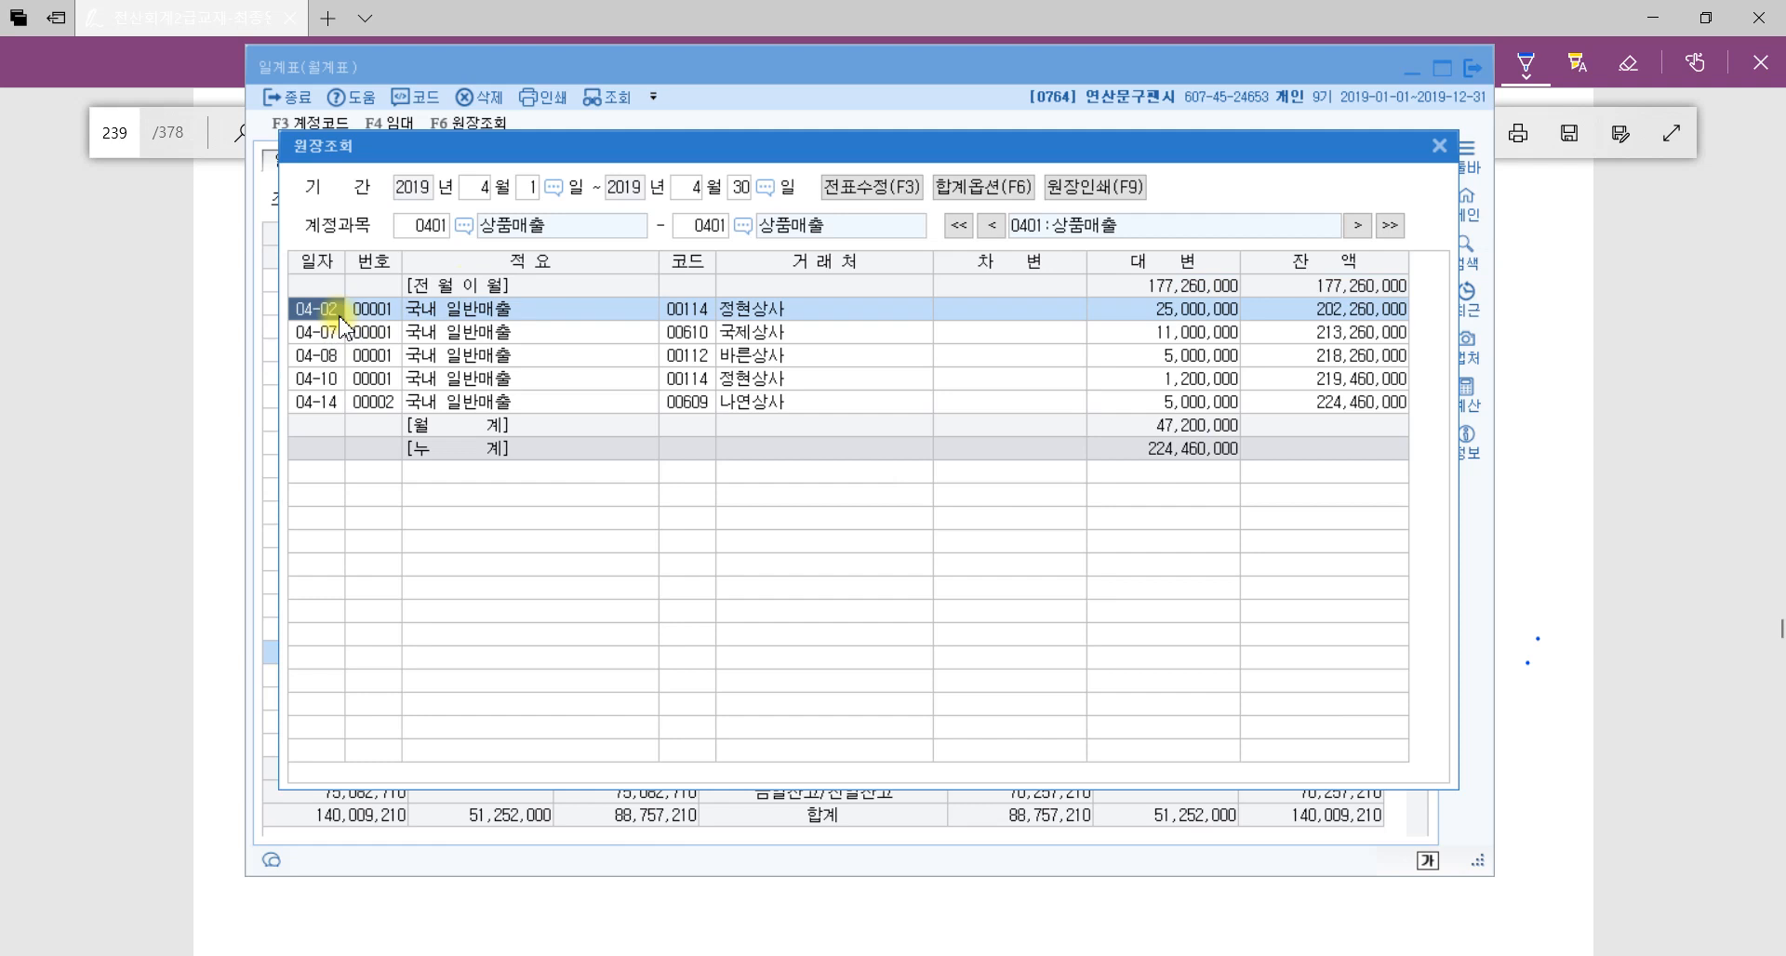
pyautogui.click(321, 332)
pyautogui.click(318, 355)
pyautogui.click(324, 379)
pyautogui.click(320, 401)
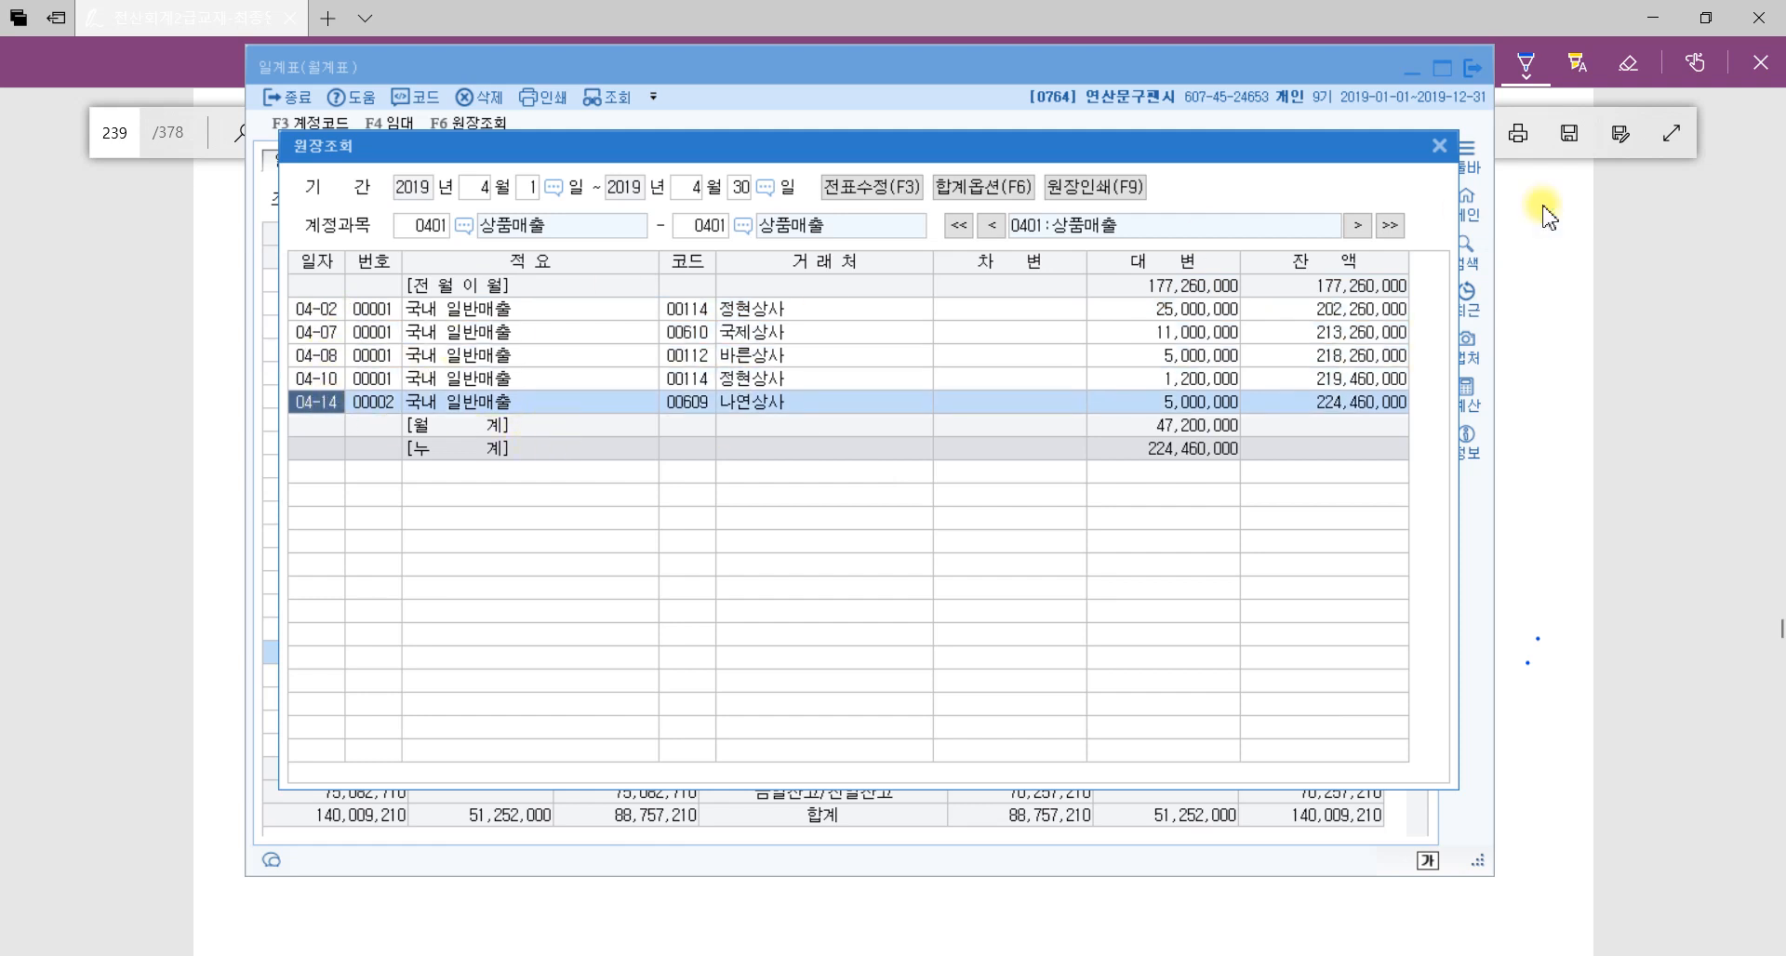
pyautogui.click(1282, 380)
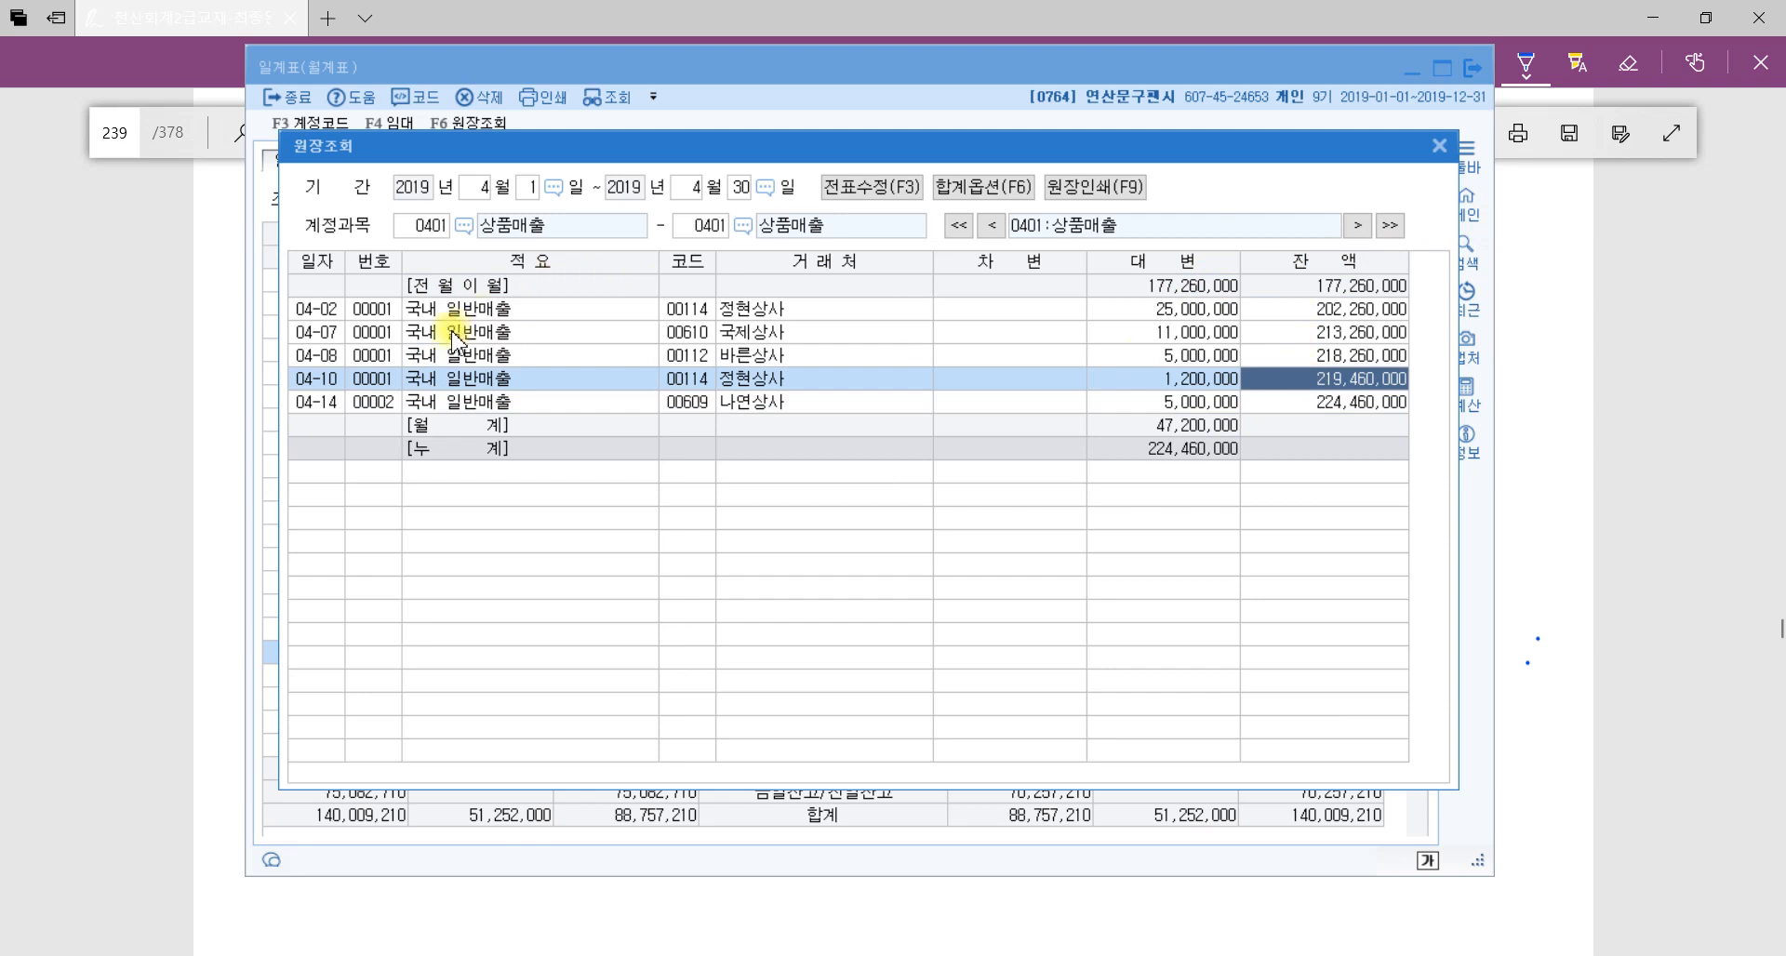
pyautogui.click(474, 310)
pyautogui.click(477, 332)
pyautogui.click(479, 355)
pyautogui.click(487, 378)
pyautogui.click(492, 402)
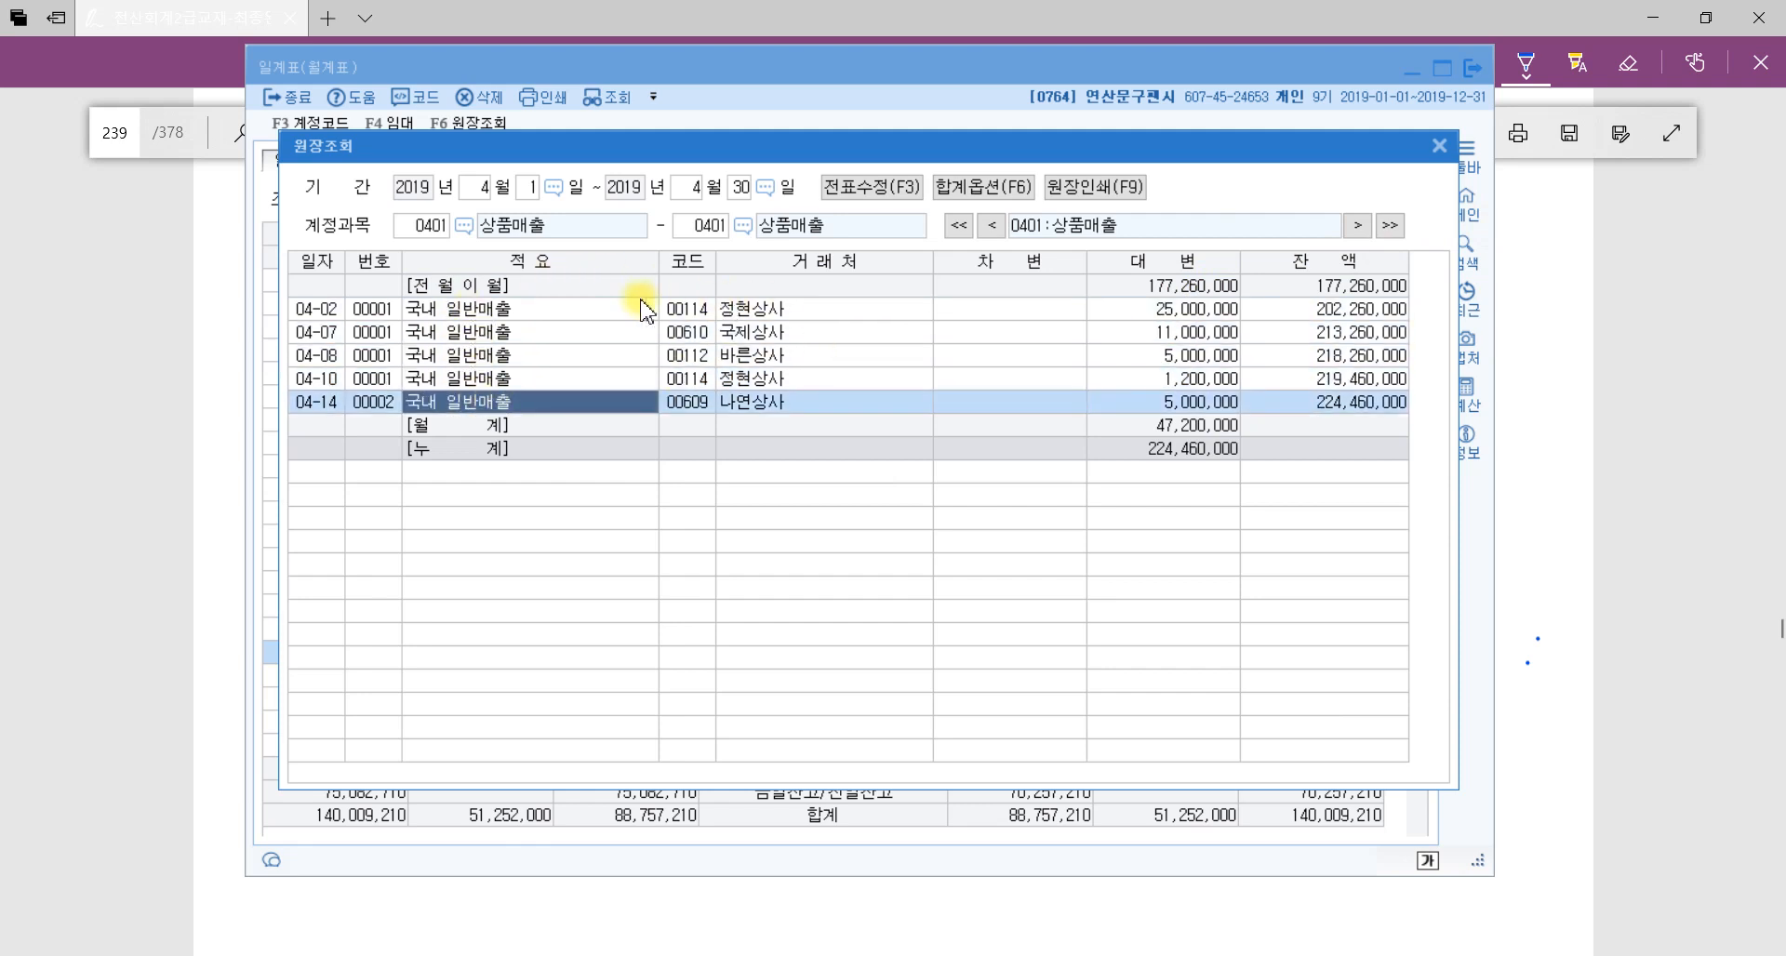
pyautogui.click(383, 310)
pyautogui.press('Down')
pyautogui.press('Down')
pyautogui.press('Down')
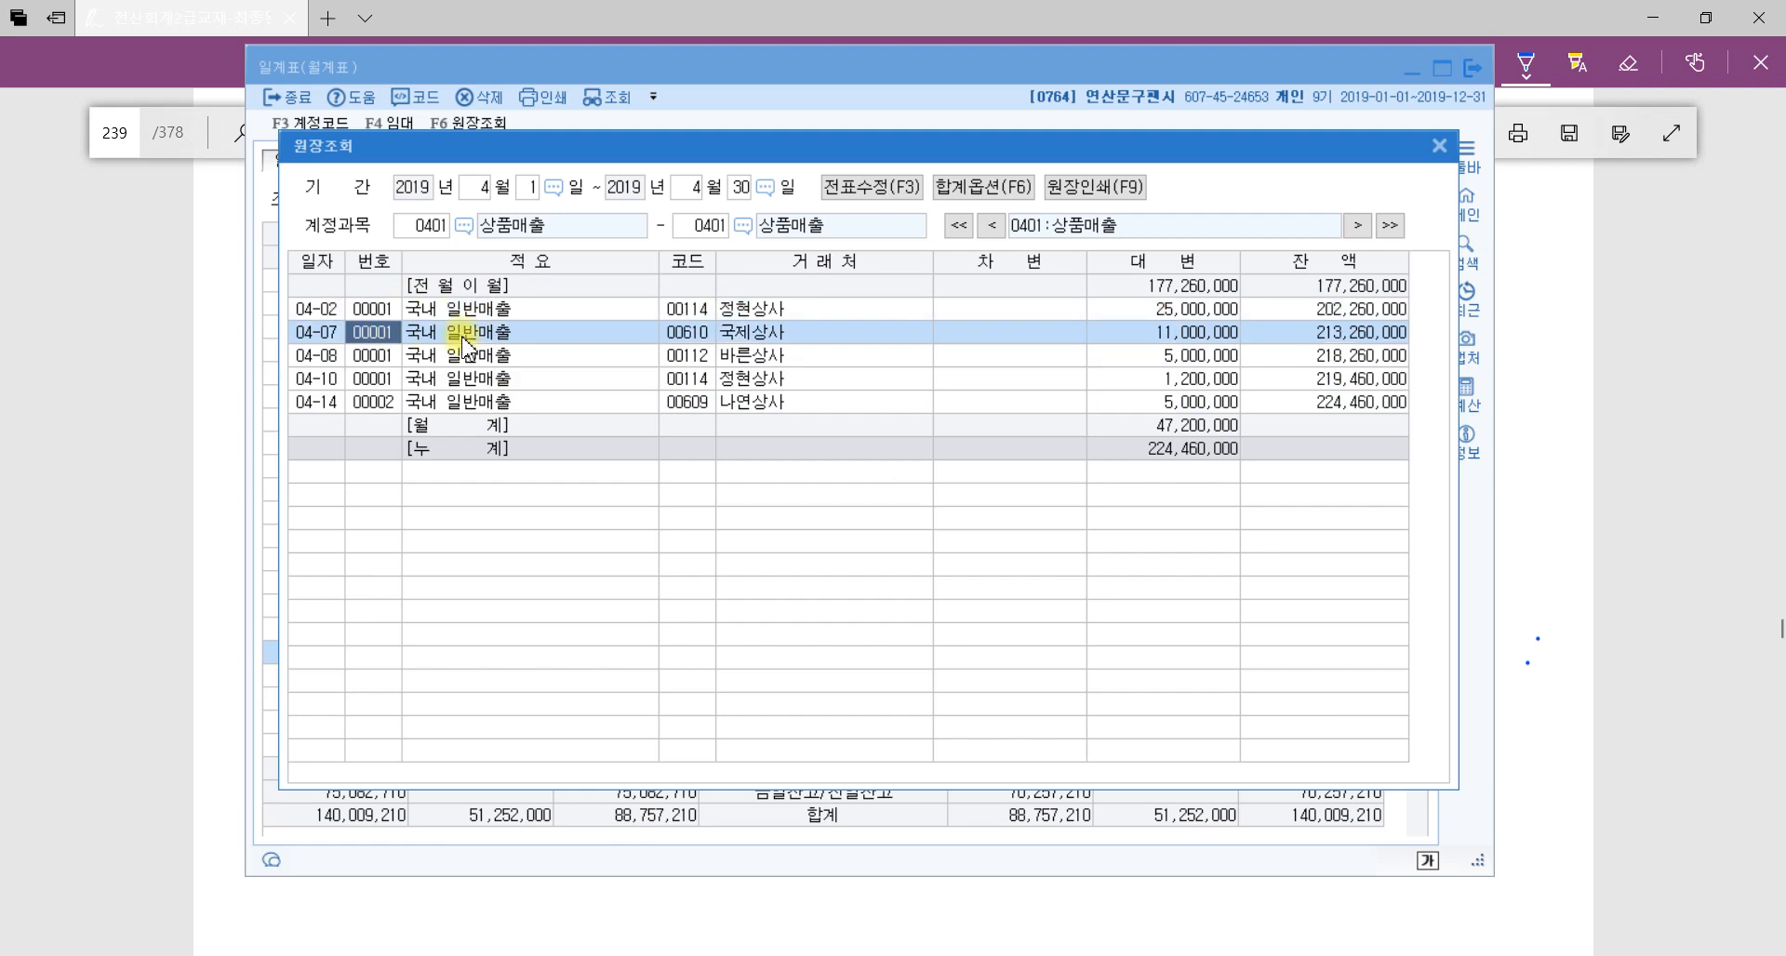
pyautogui.press('Down')
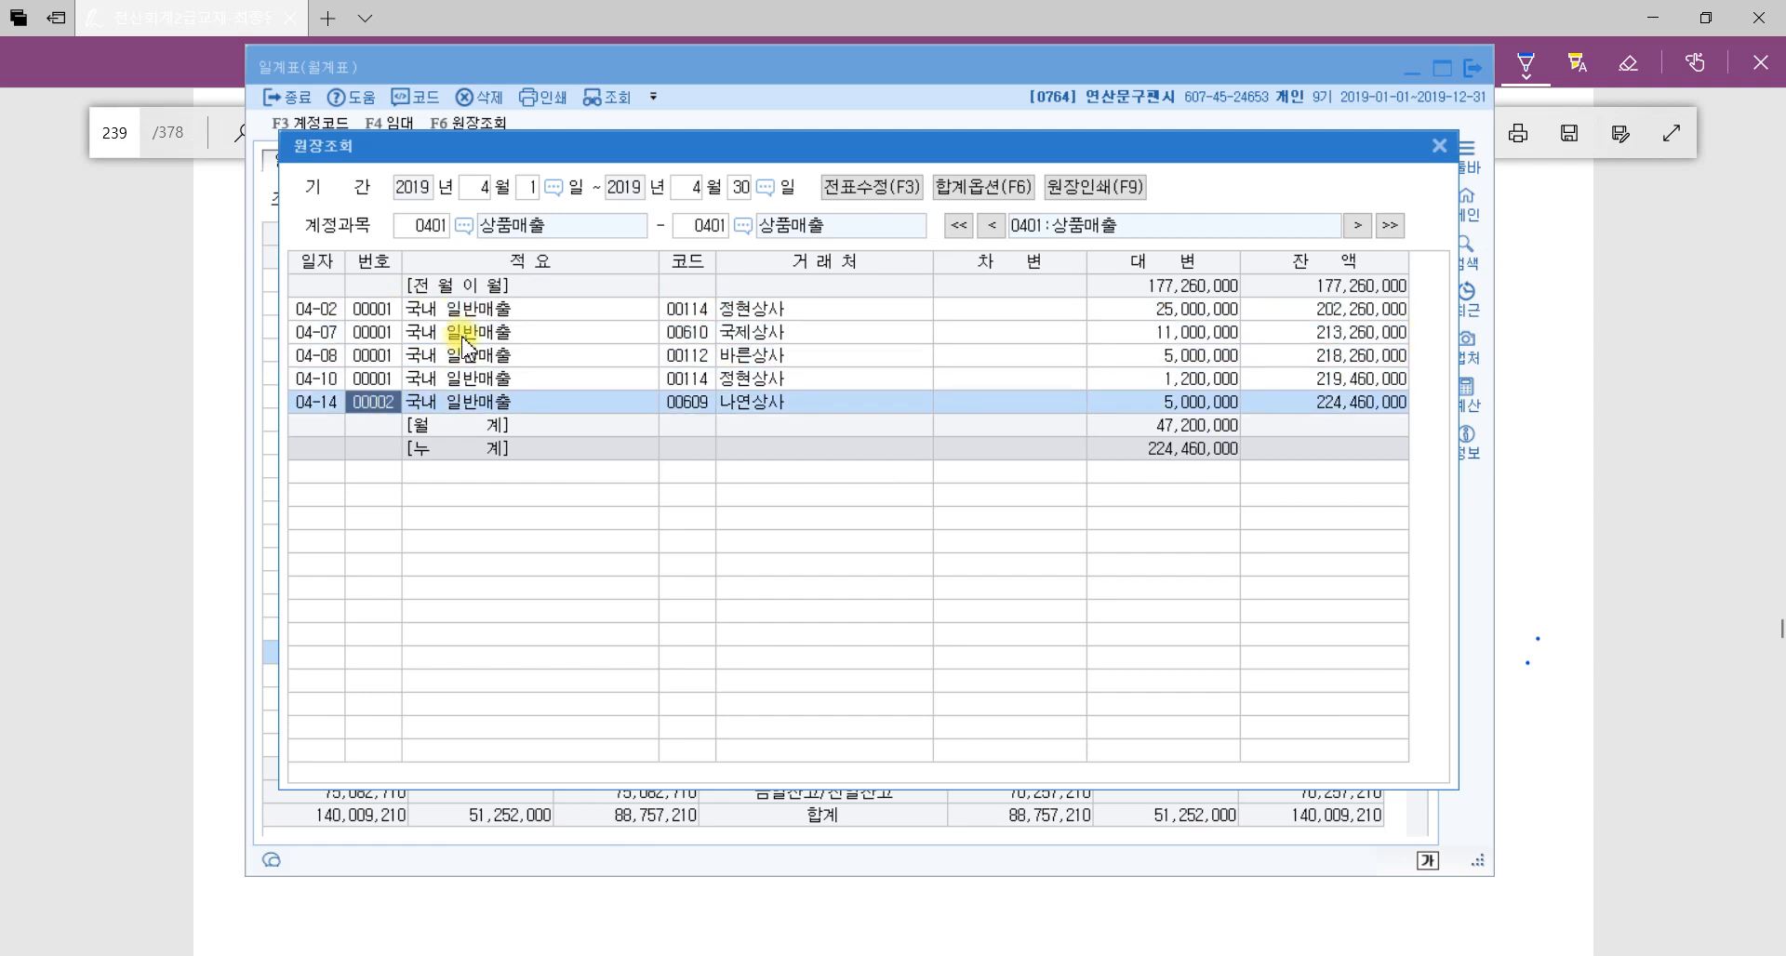
# Close the 원장조회 and the 일계표, and draw a star above 몇 건 in item [2] on the exam page.
pyautogui.click(1437, 147)
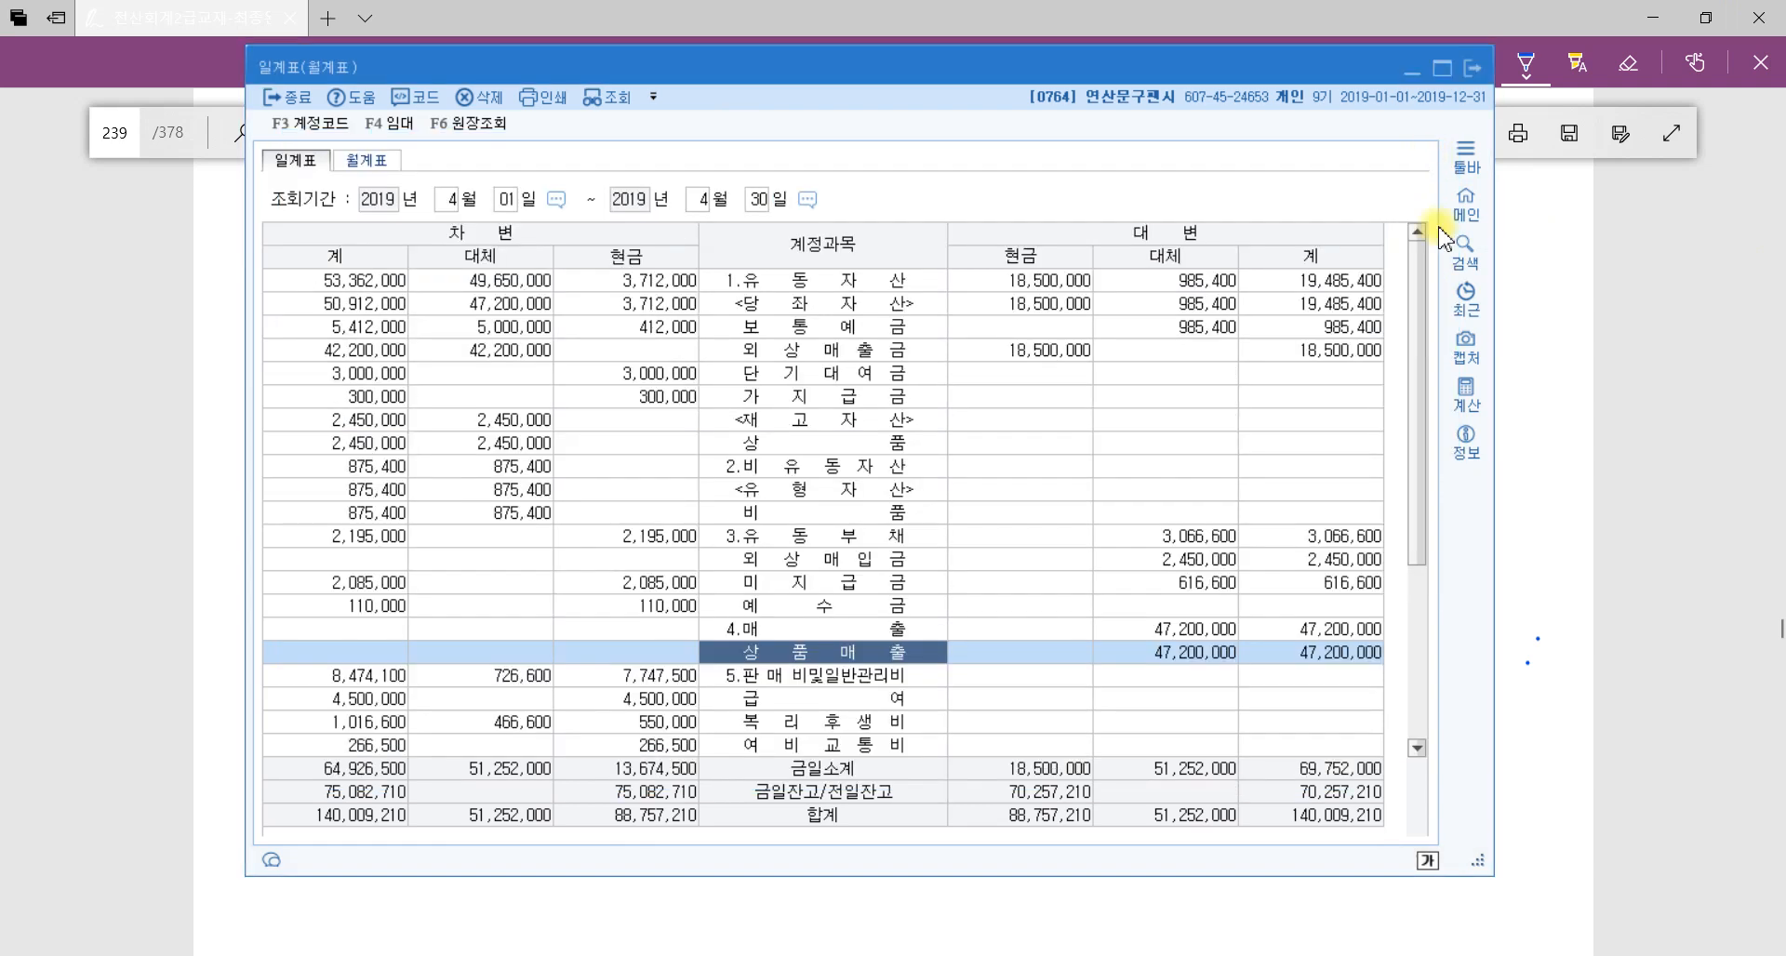
pyautogui.click(1471, 68)
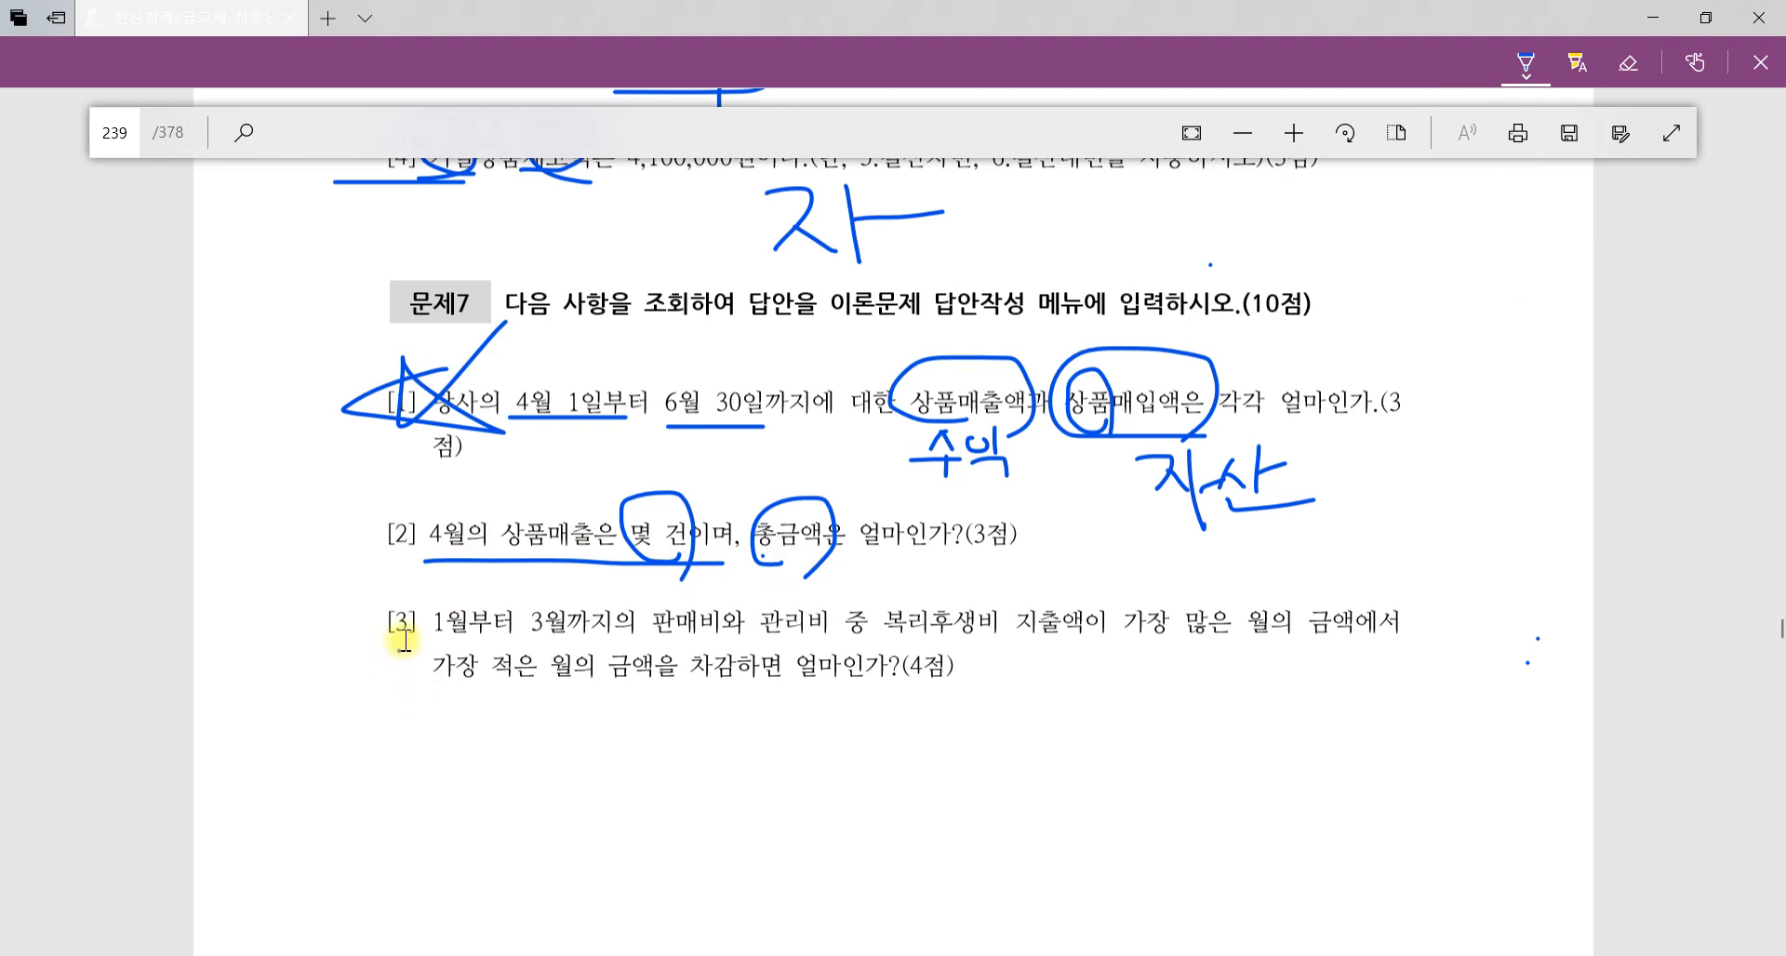
pyautogui.moveTo(704, 452)
pyautogui.mouseDown()
pyautogui.moveTo(749, 482)
pyautogui.moveTo(708, 449)
pyautogui.mouseUp()
pyautogui.moveTo(748, 442); pyautogui.dragTo(677, 509)
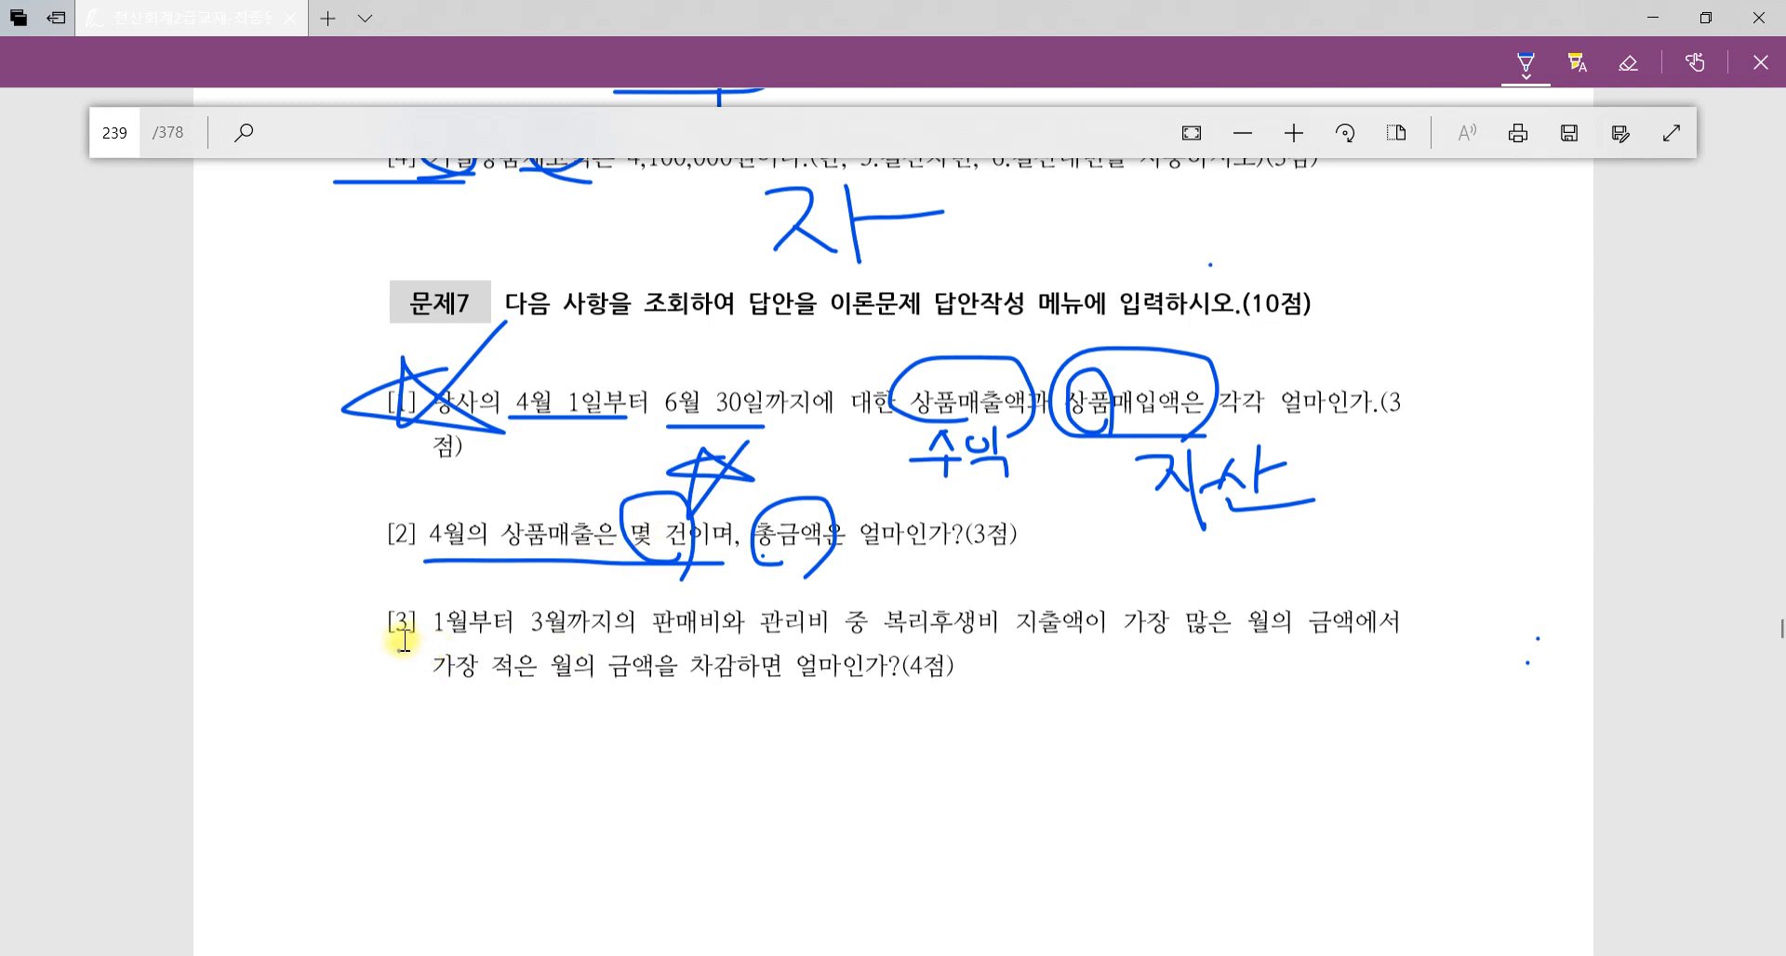
# Underline 1월부터 3월까지, 복리후생비 지출액이 가장 많은 월의 and the whole second line of item [3].
pyautogui.moveTo(418, 640); pyautogui.dragTo(600, 645)
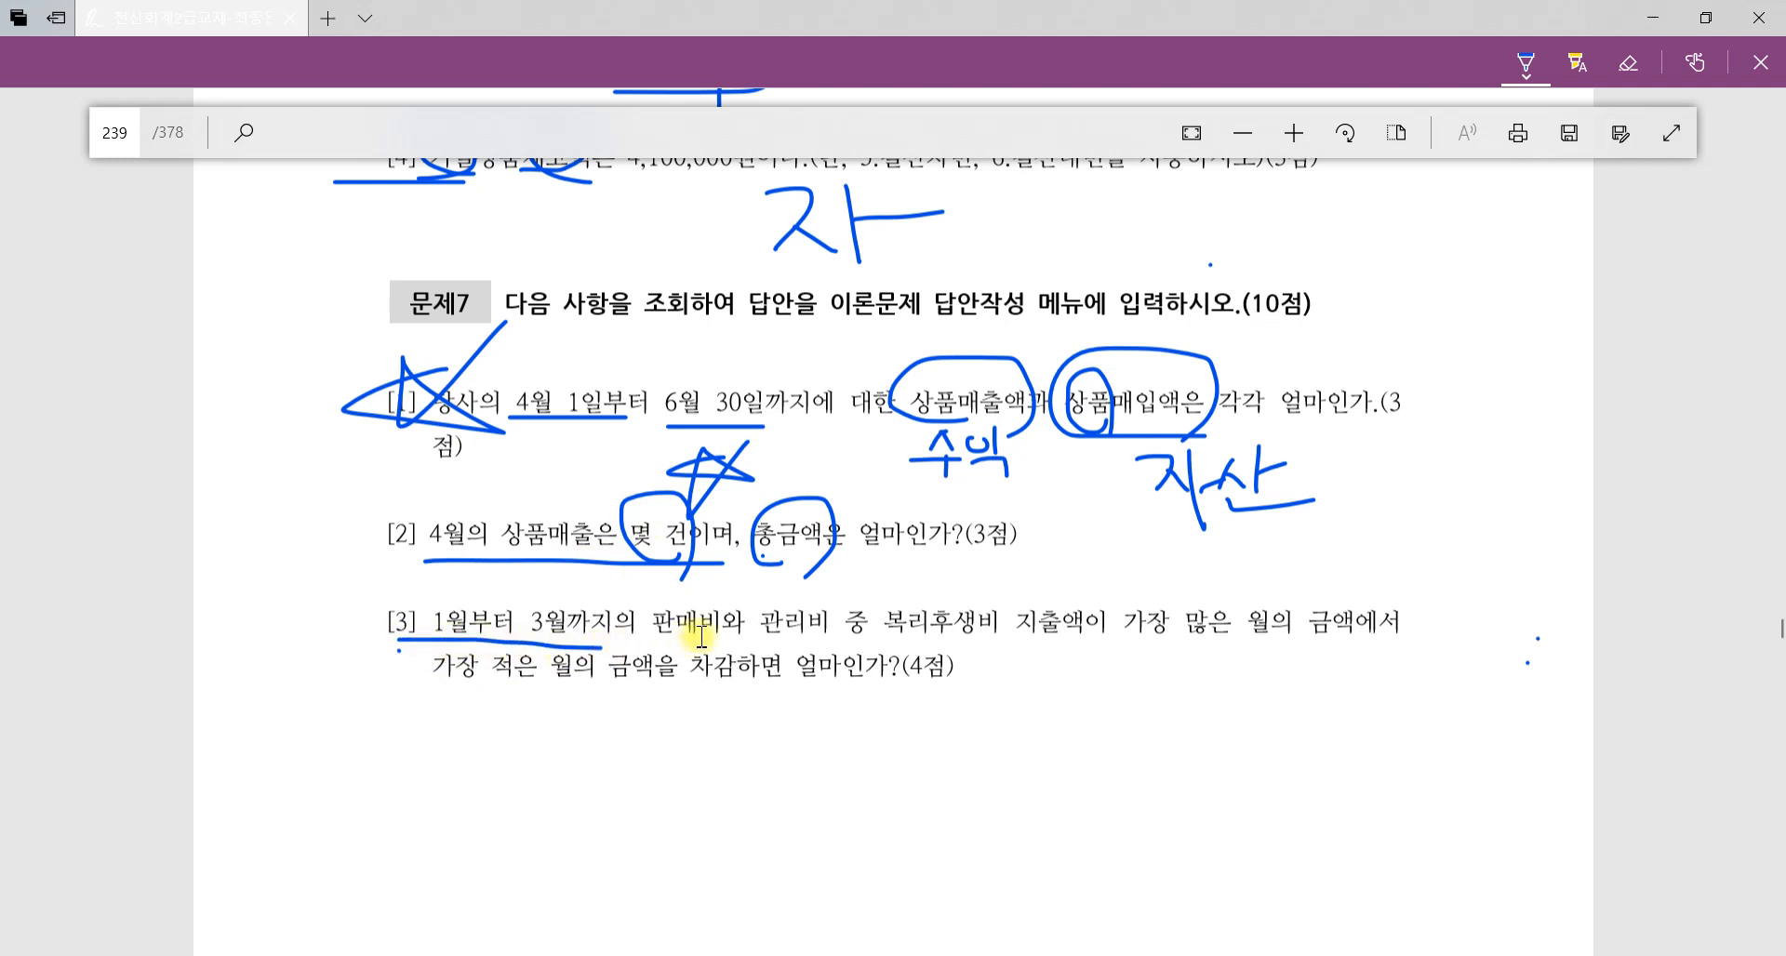
pyautogui.moveTo(875, 642); pyautogui.dragTo(1301, 632)
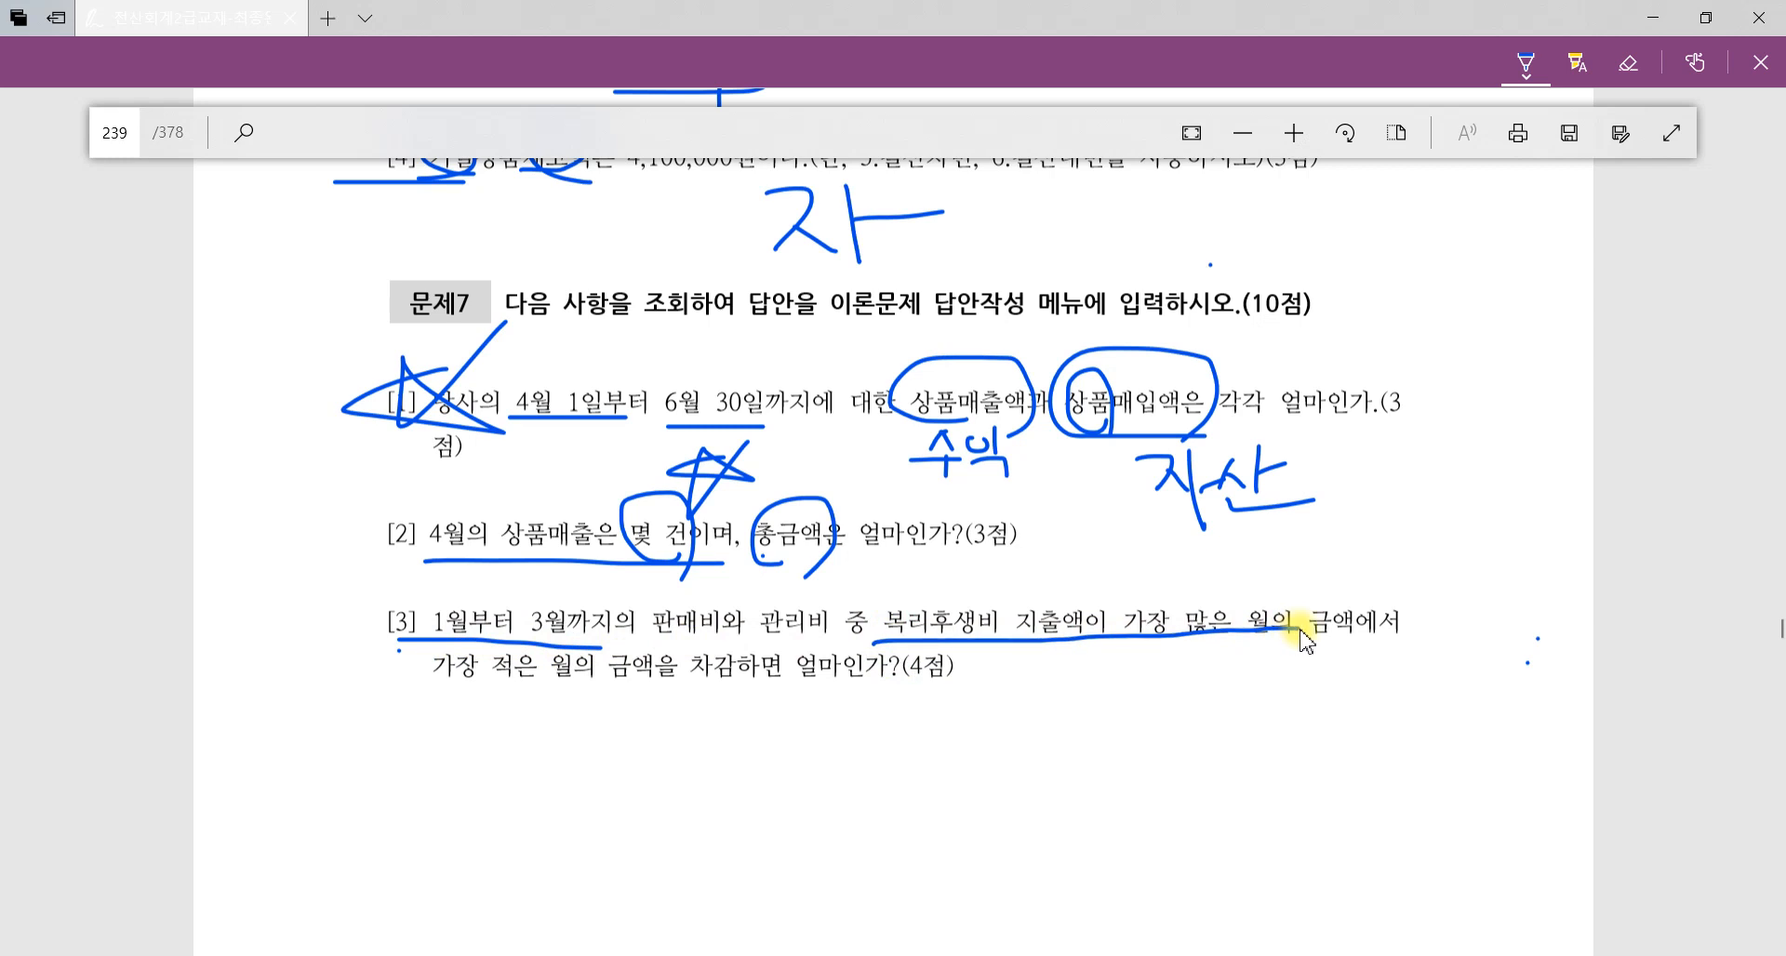
pyautogui.moveTo(374, 692); pyautogui.dragTo(976, 684)
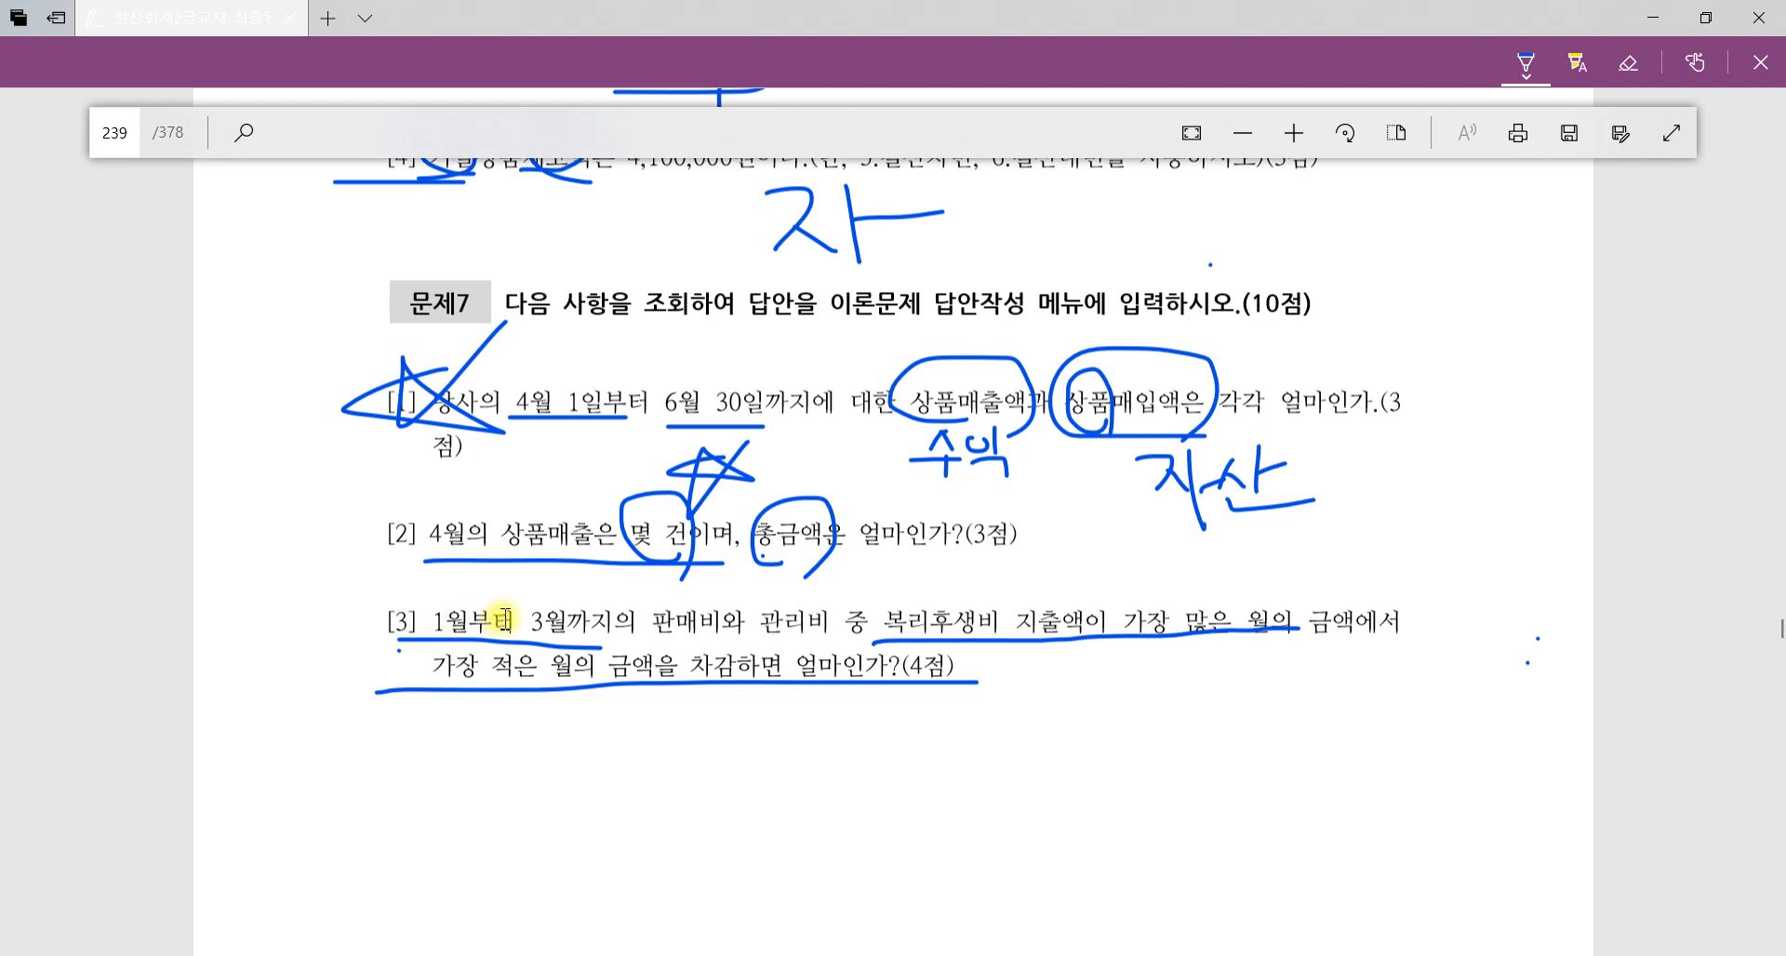
pyautogui.click(398, 651)
# Box 가장 많은 월 in item [3], and in the Paint file 조회문제2rmq circle number 3 and underline 가장많은달 : 총계정원장.
pyautogui.moveTo(1123, 579)
pyautogui.mouseDown()
pyautogui.moveTo(1276, 668)
pyautogui.moveTo(1116, 584)
pyautogui.mouseUp()
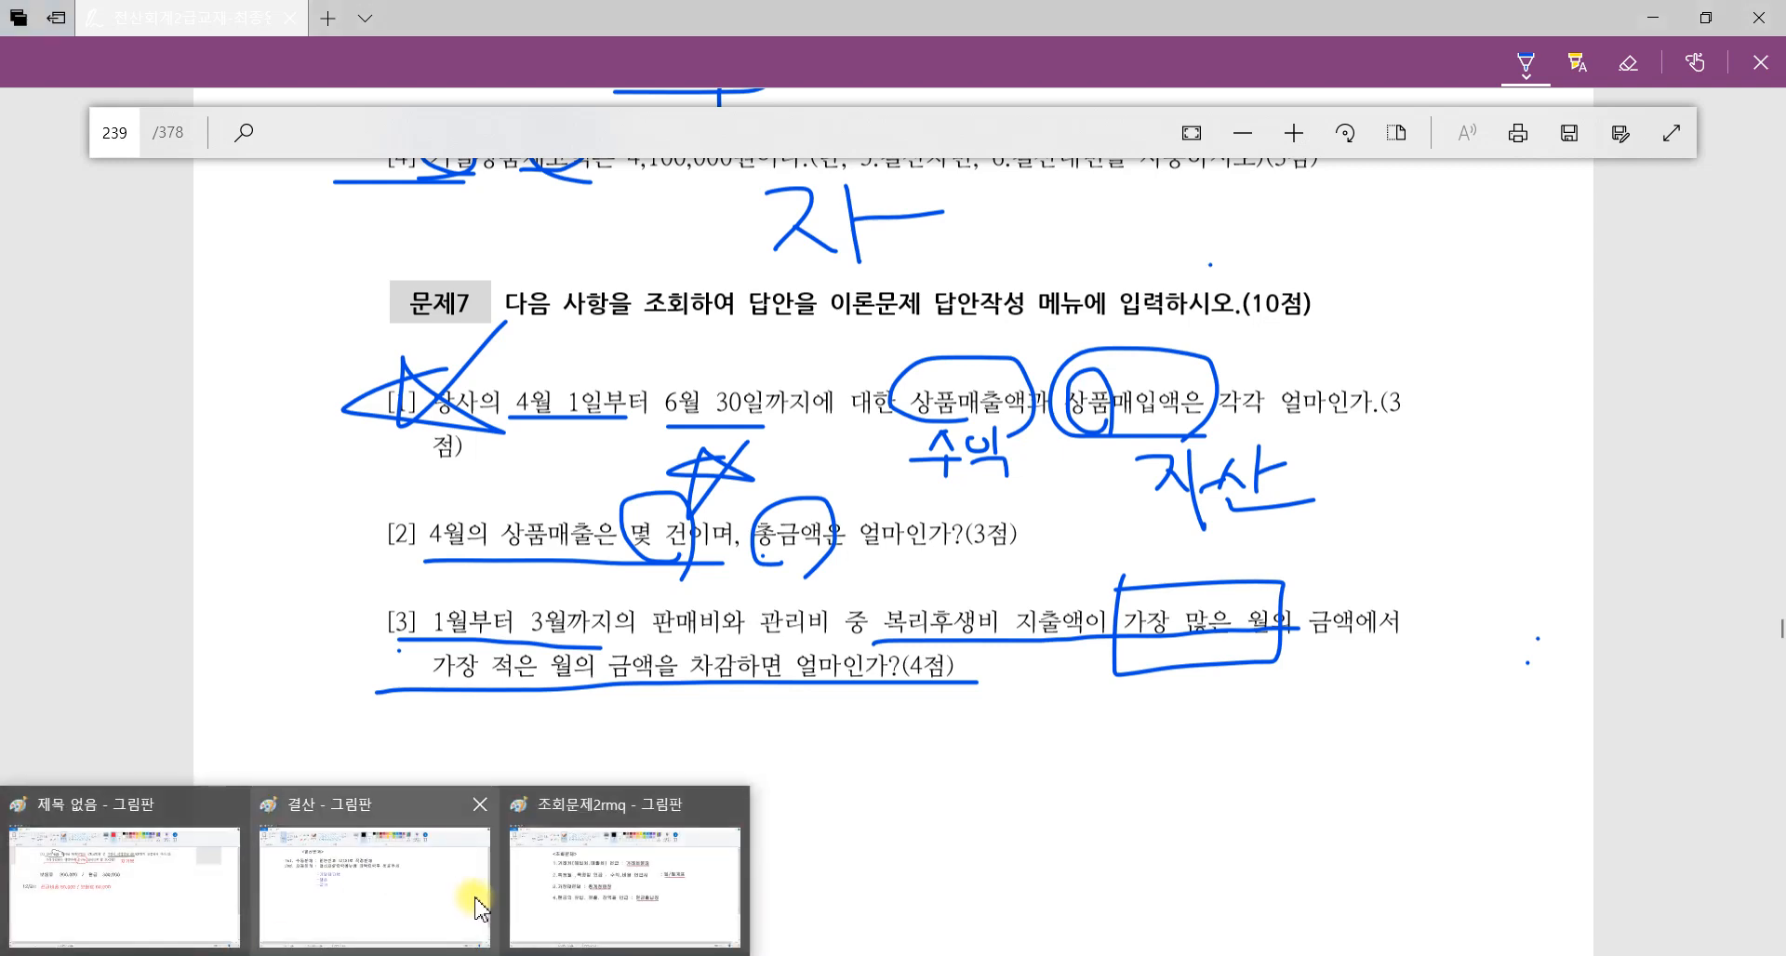
pyautogui.click(579, 880)
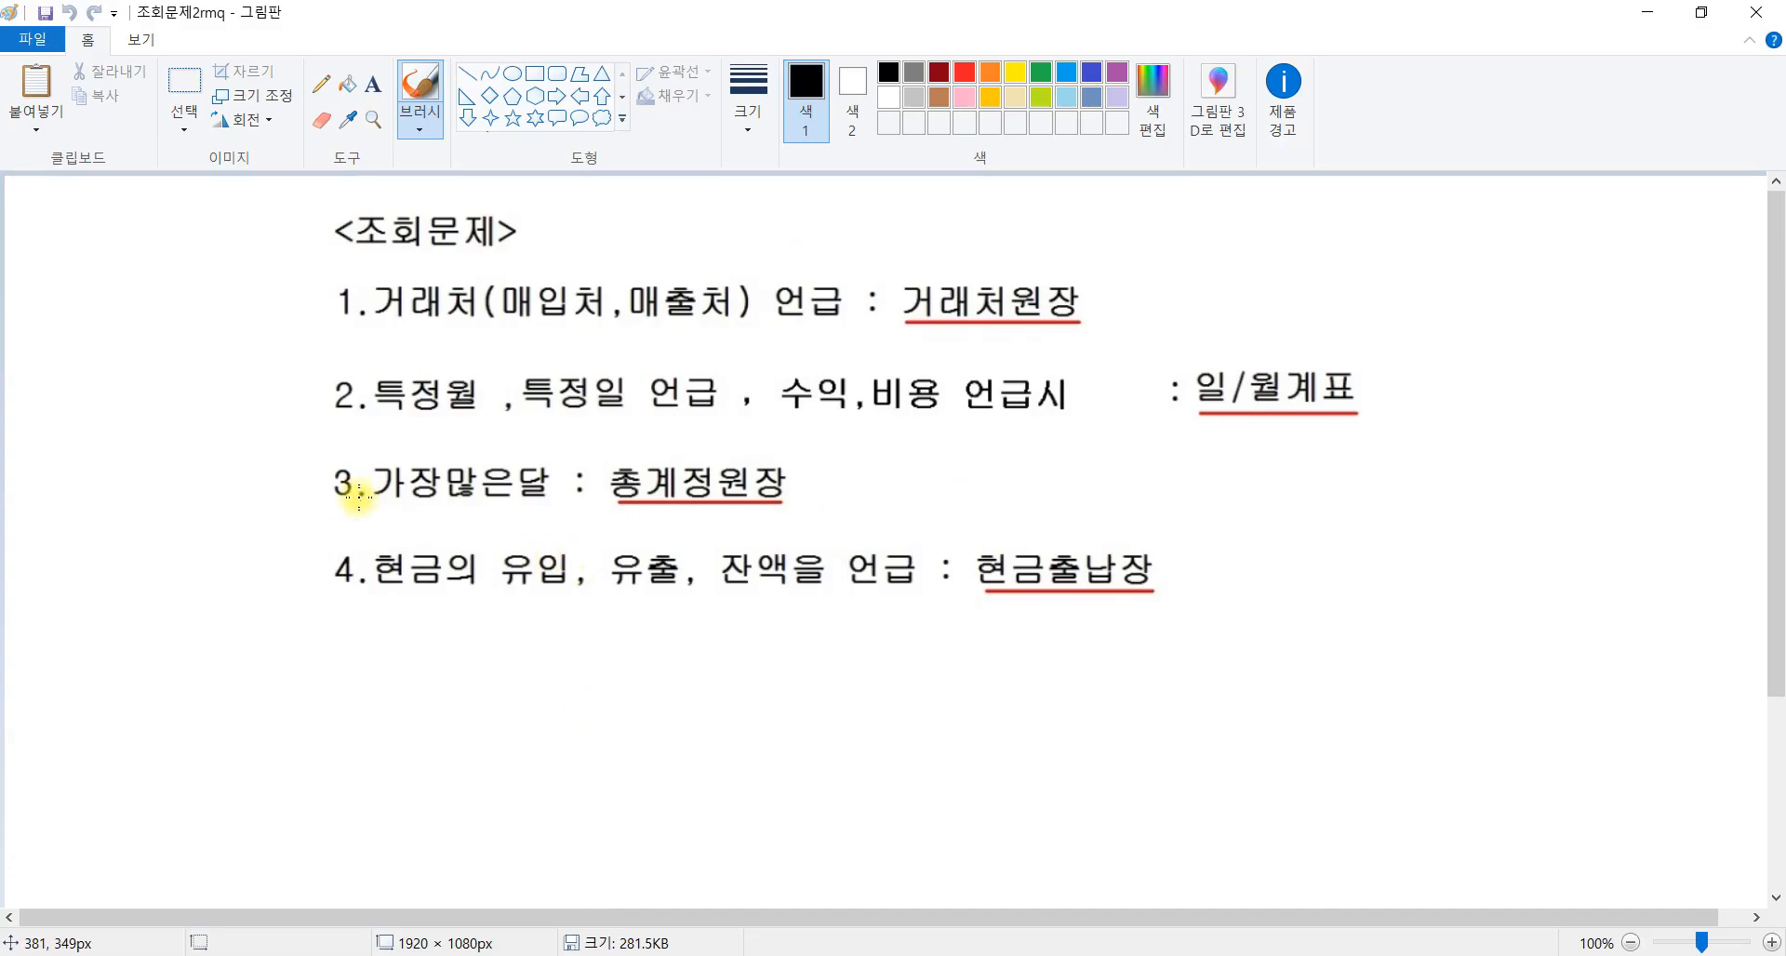
pyautogui.moveTo(321, 492)
pyautogui.mouseDown()
pyautogui.moveTo(344, 522)
pyautogui.moveTo(802, 512)
pyautogui.mouseUp()
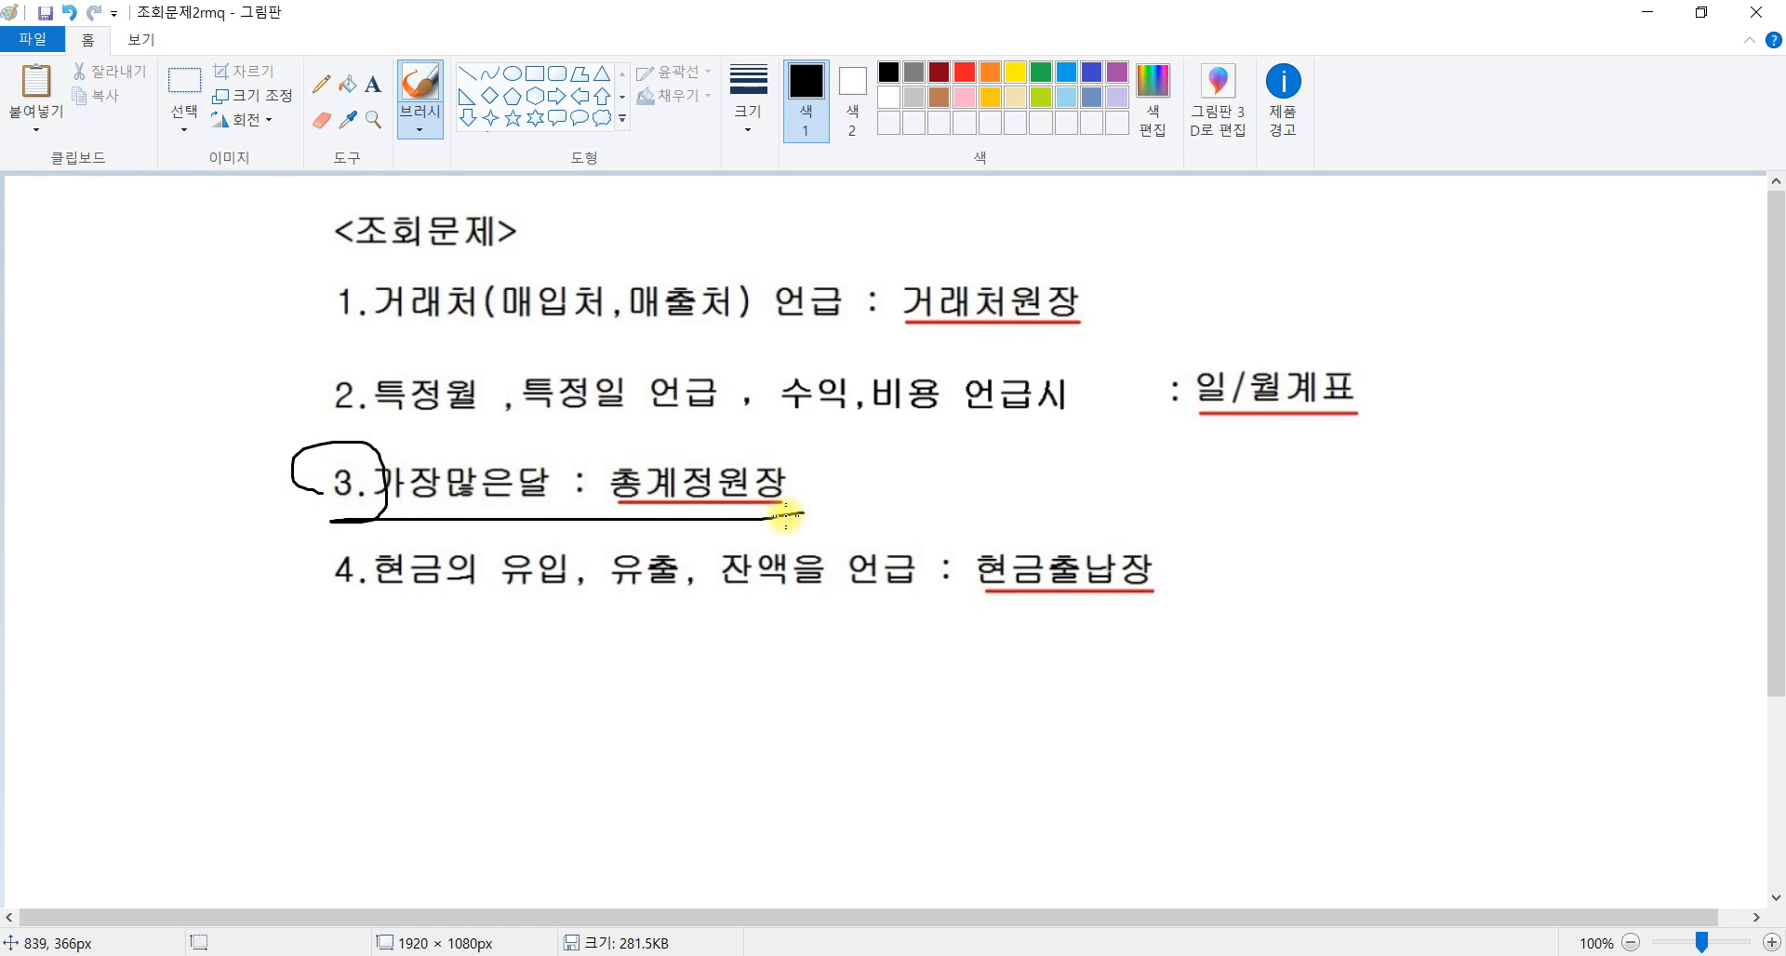
# Switch to KcLep, open the 총계정원장, and move and widen its window.
pyautogui.click(642, 955)
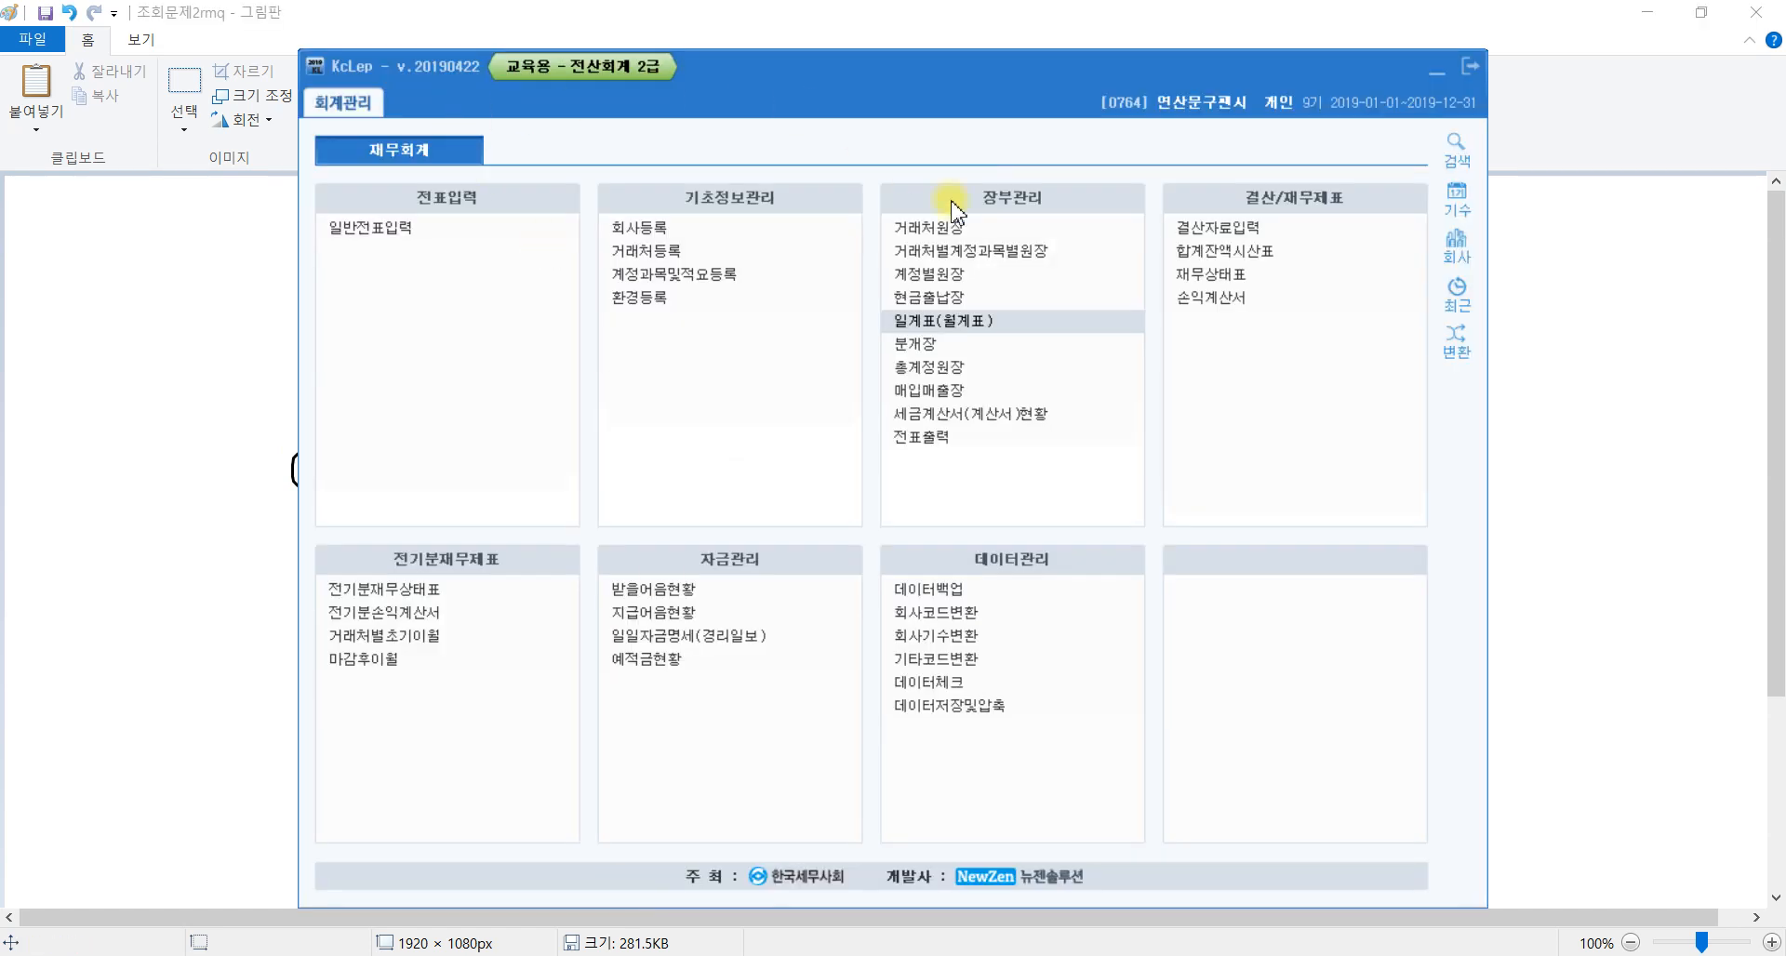
pyautogui.click(961, 372)
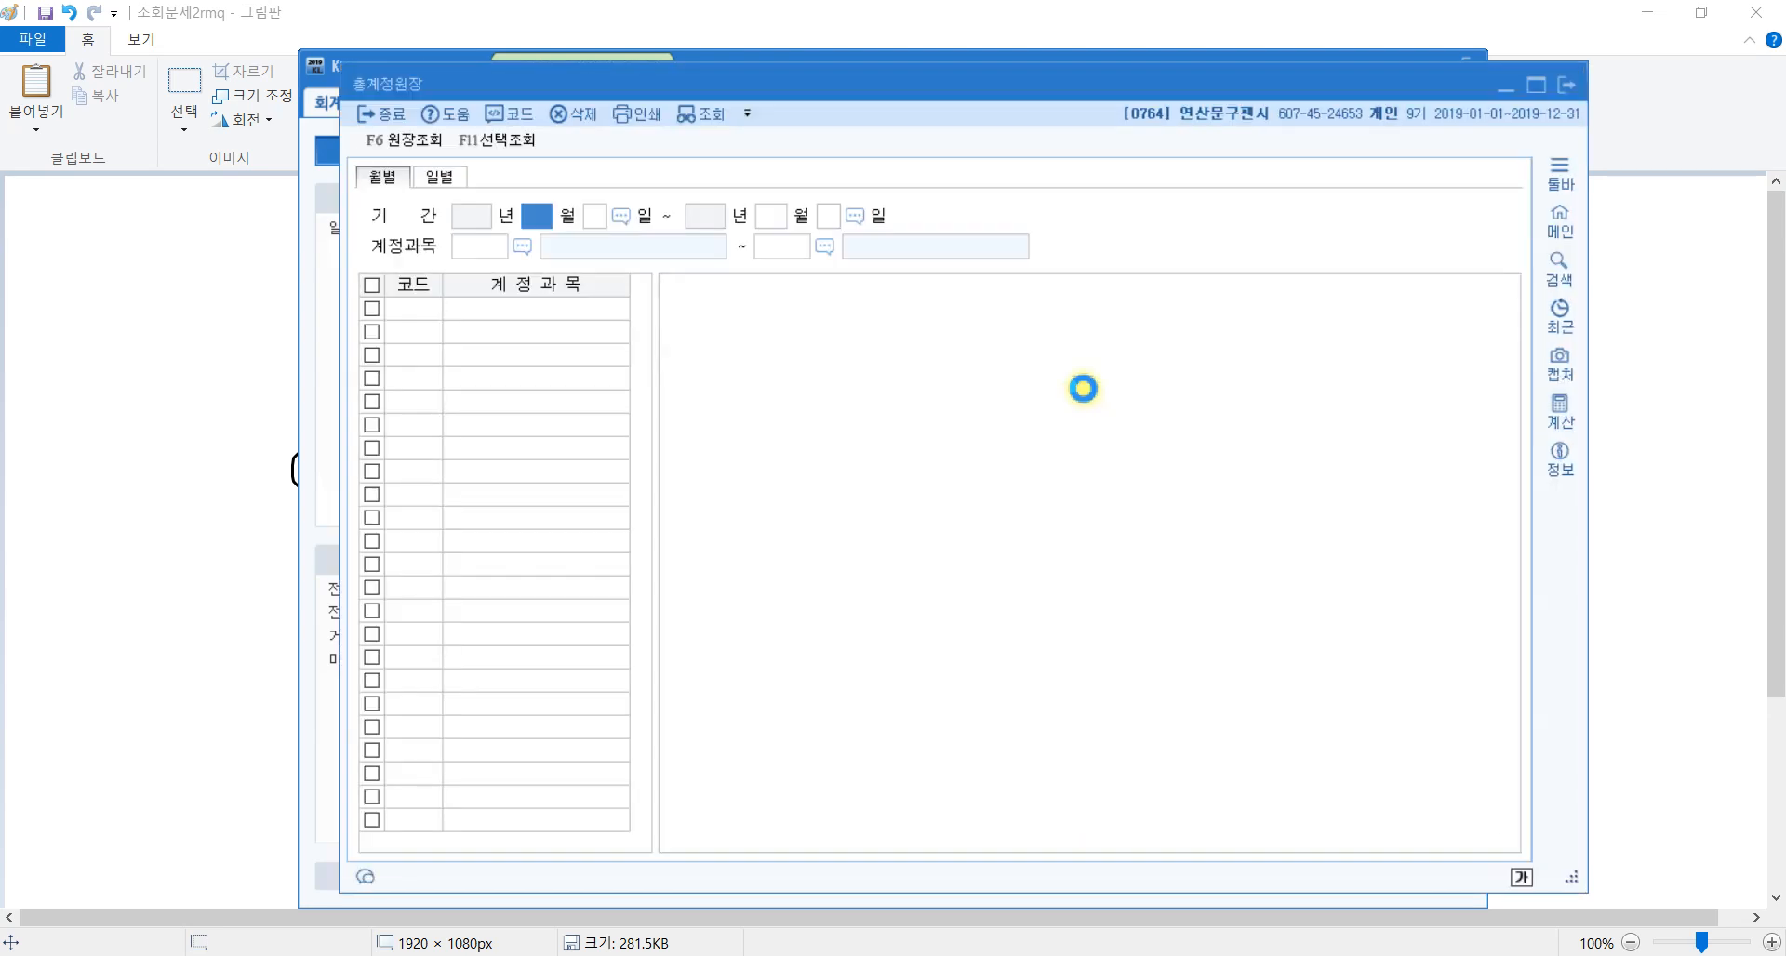
pyautogui.moveTo(741, 82); pyautogui.dragTo(472, 43)
pyautogui.moveTo(1294, 824); pyautogui.dragTo(1697, 826)
pyautogui.press('Escape')
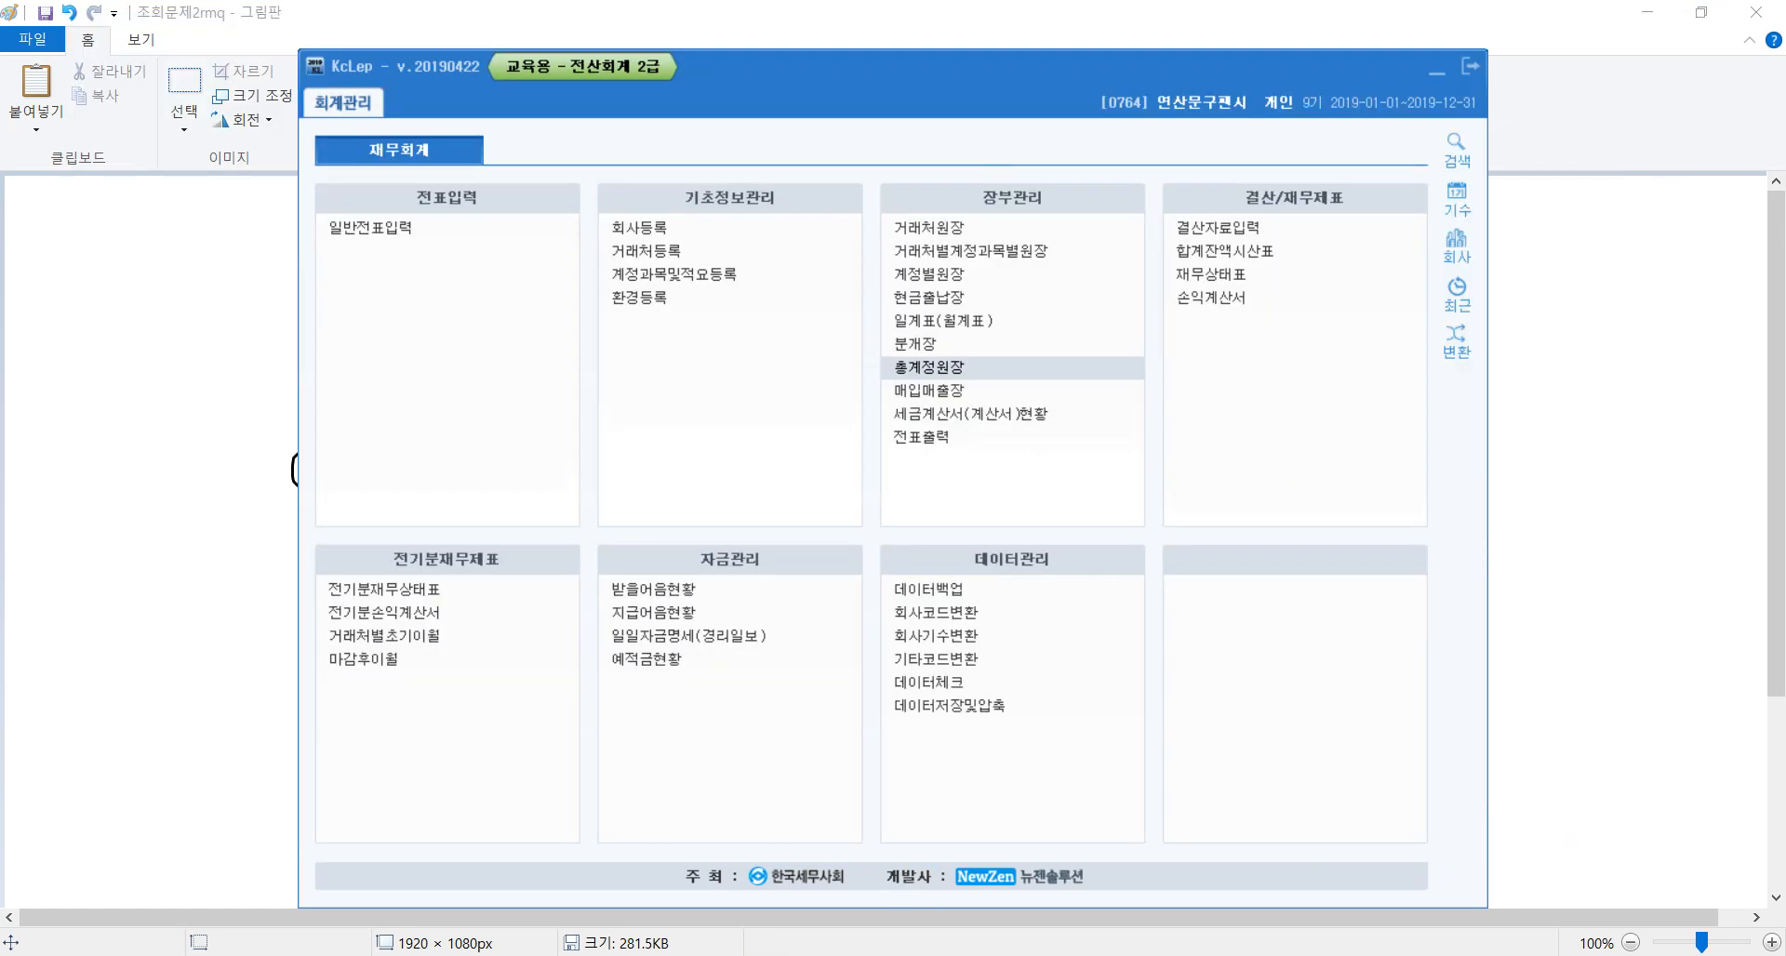
# Check the months in item [3] on the exam page and set the 총계정원장 period to 2019년 01월 01일 ~ 03월 31일.
pyautogui.click(223, 954)
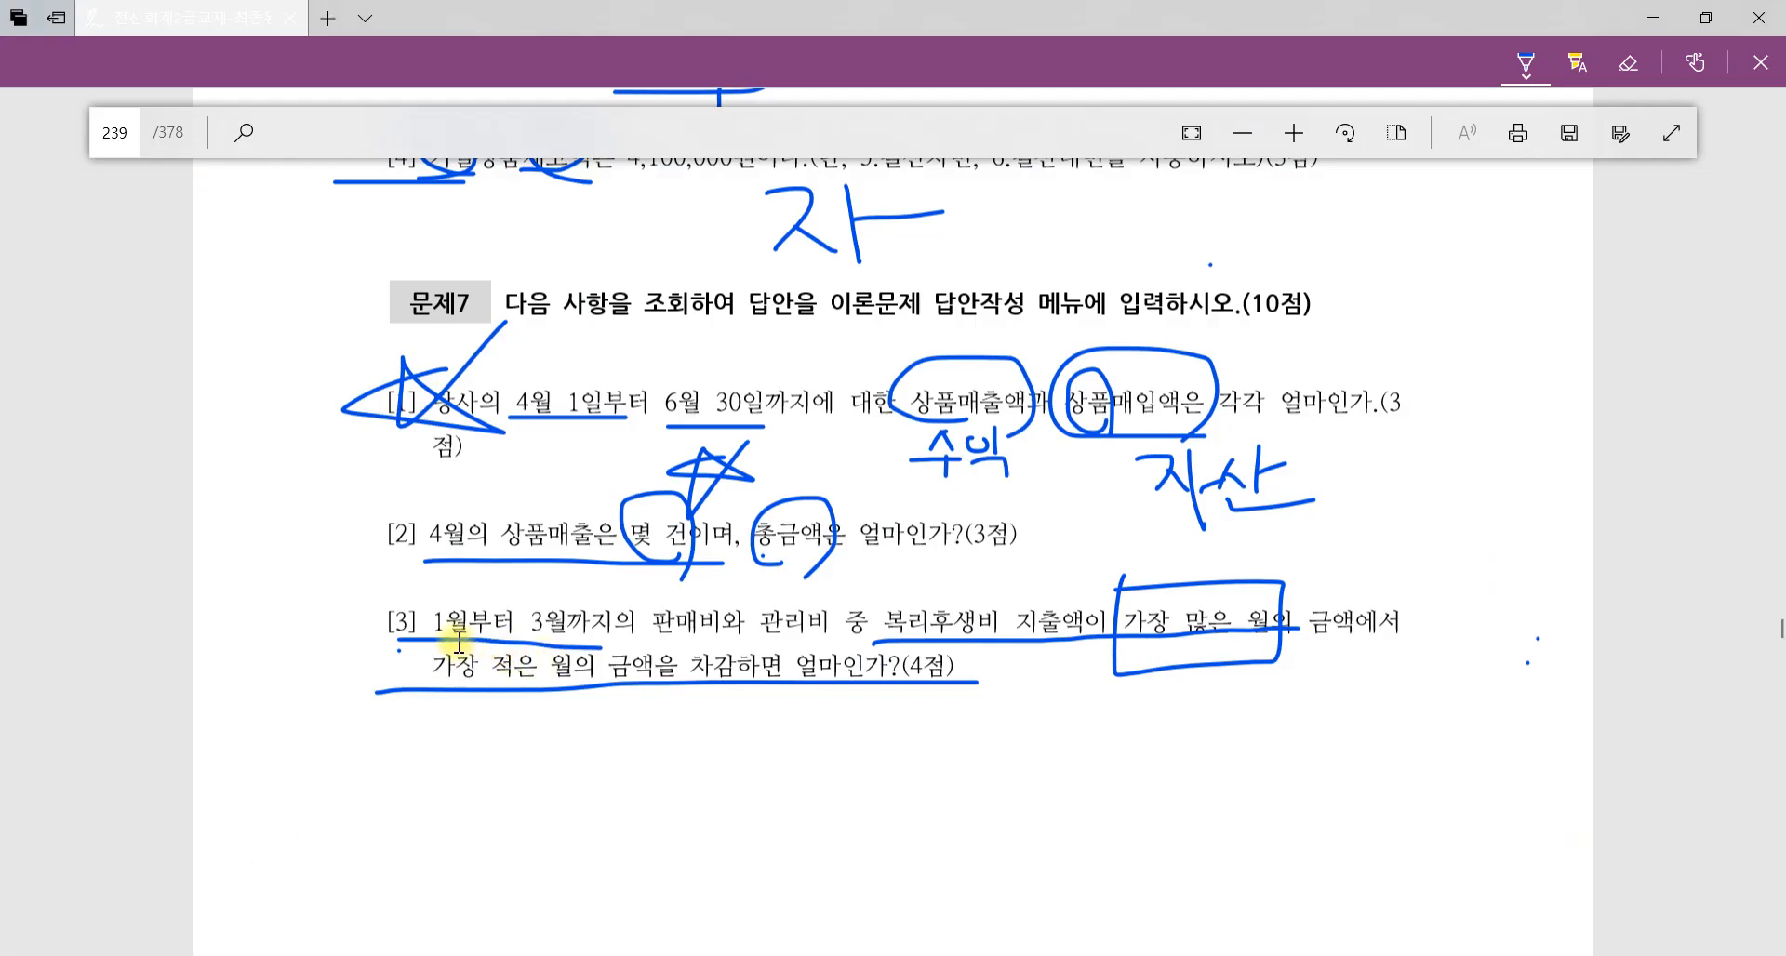
pyautogui.click(606, 953)
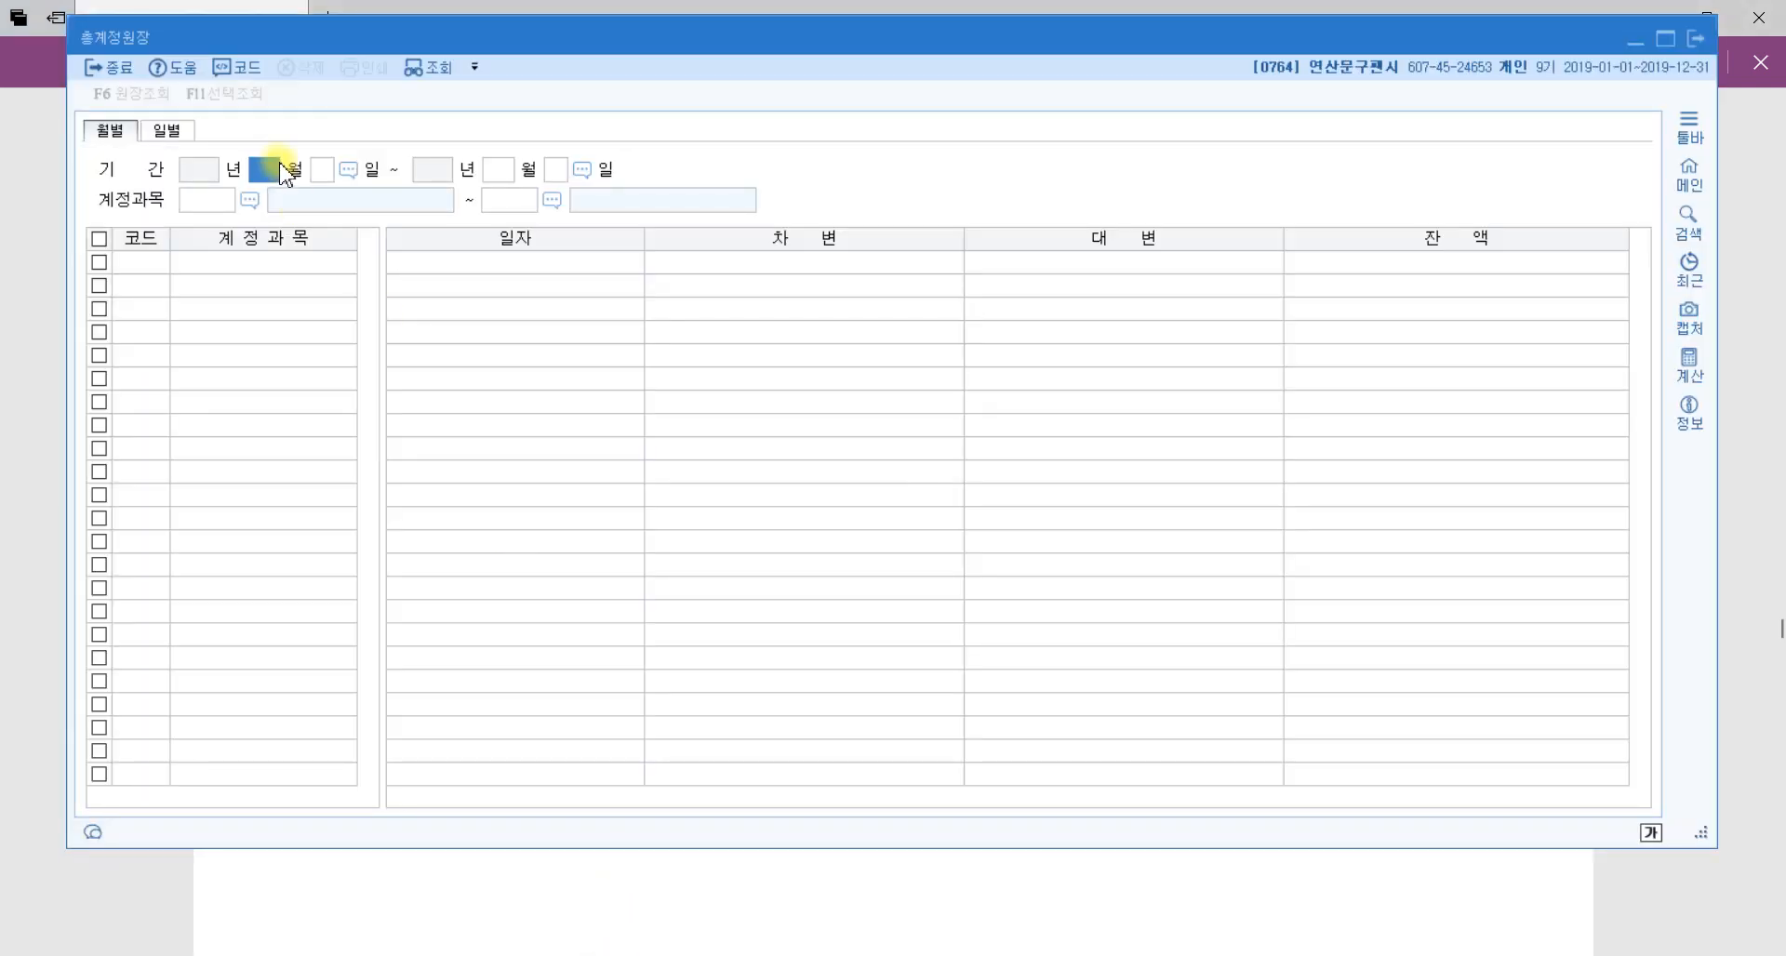
pyautogui.press('Return')
pyautogui.press('Return')
pyautogui.write('3')
pyautogui.press('Return')
pyautogui.press('Return')
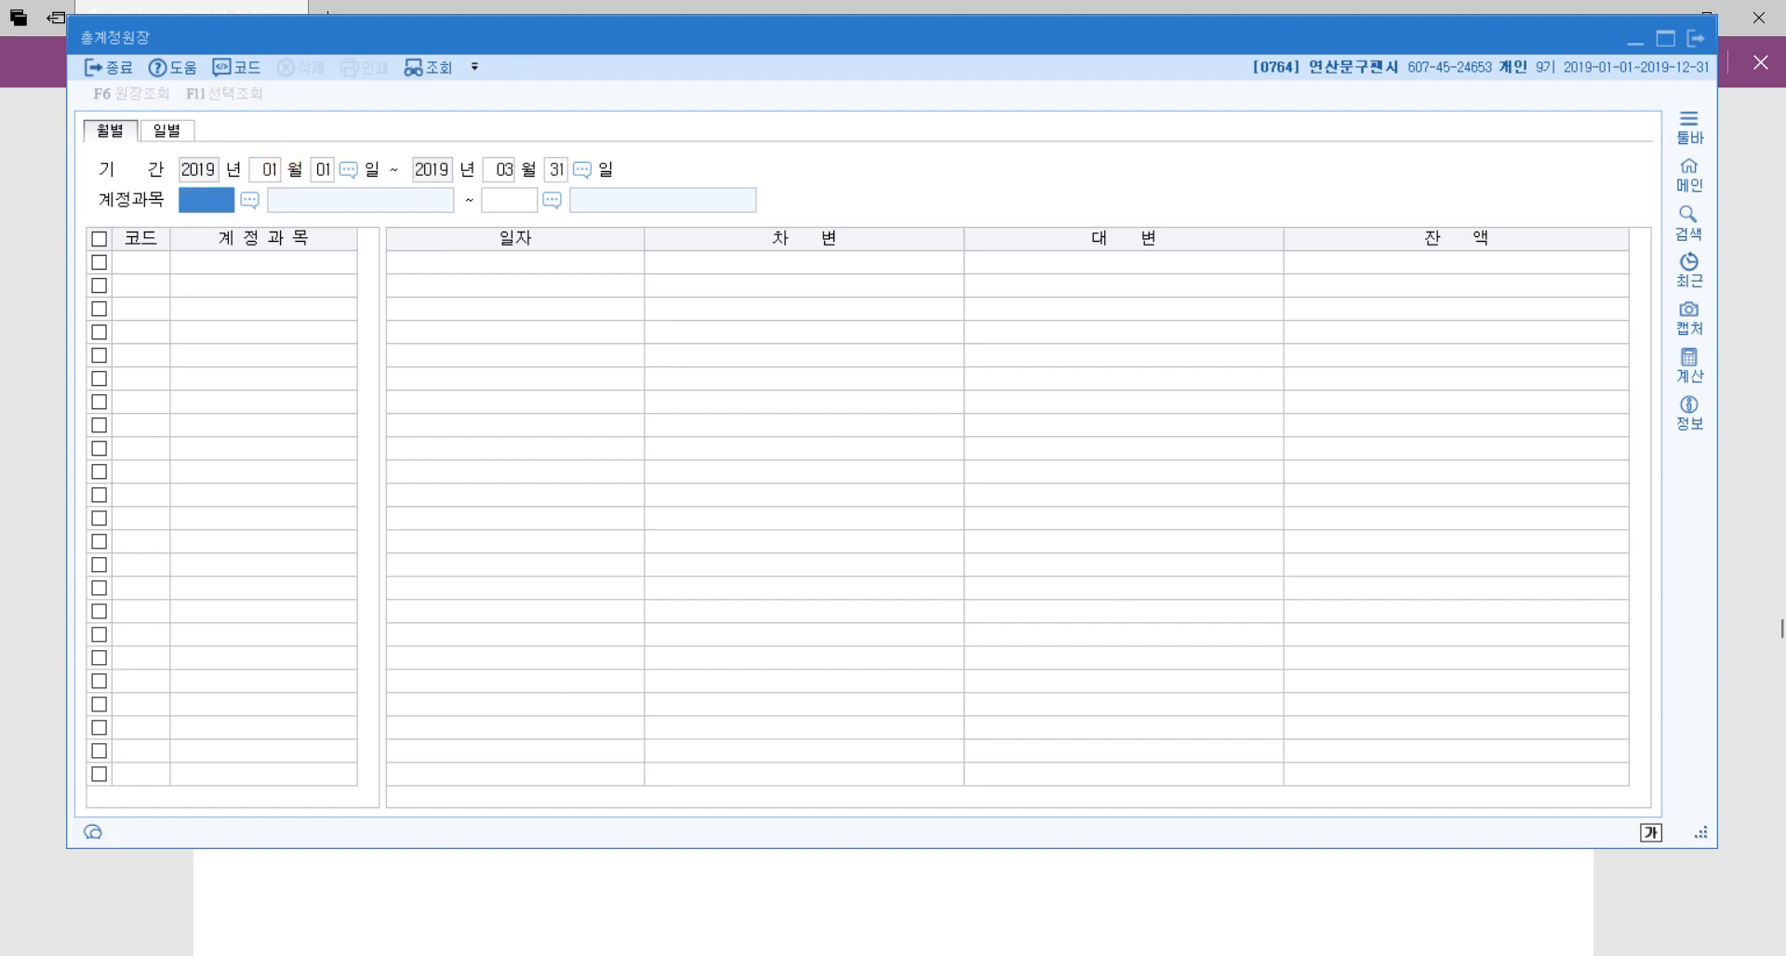
# Return to the exam page, underline 판매비와 관리비 and circle 복리후생비 in item [3].
pyautogui.click(563, 935)
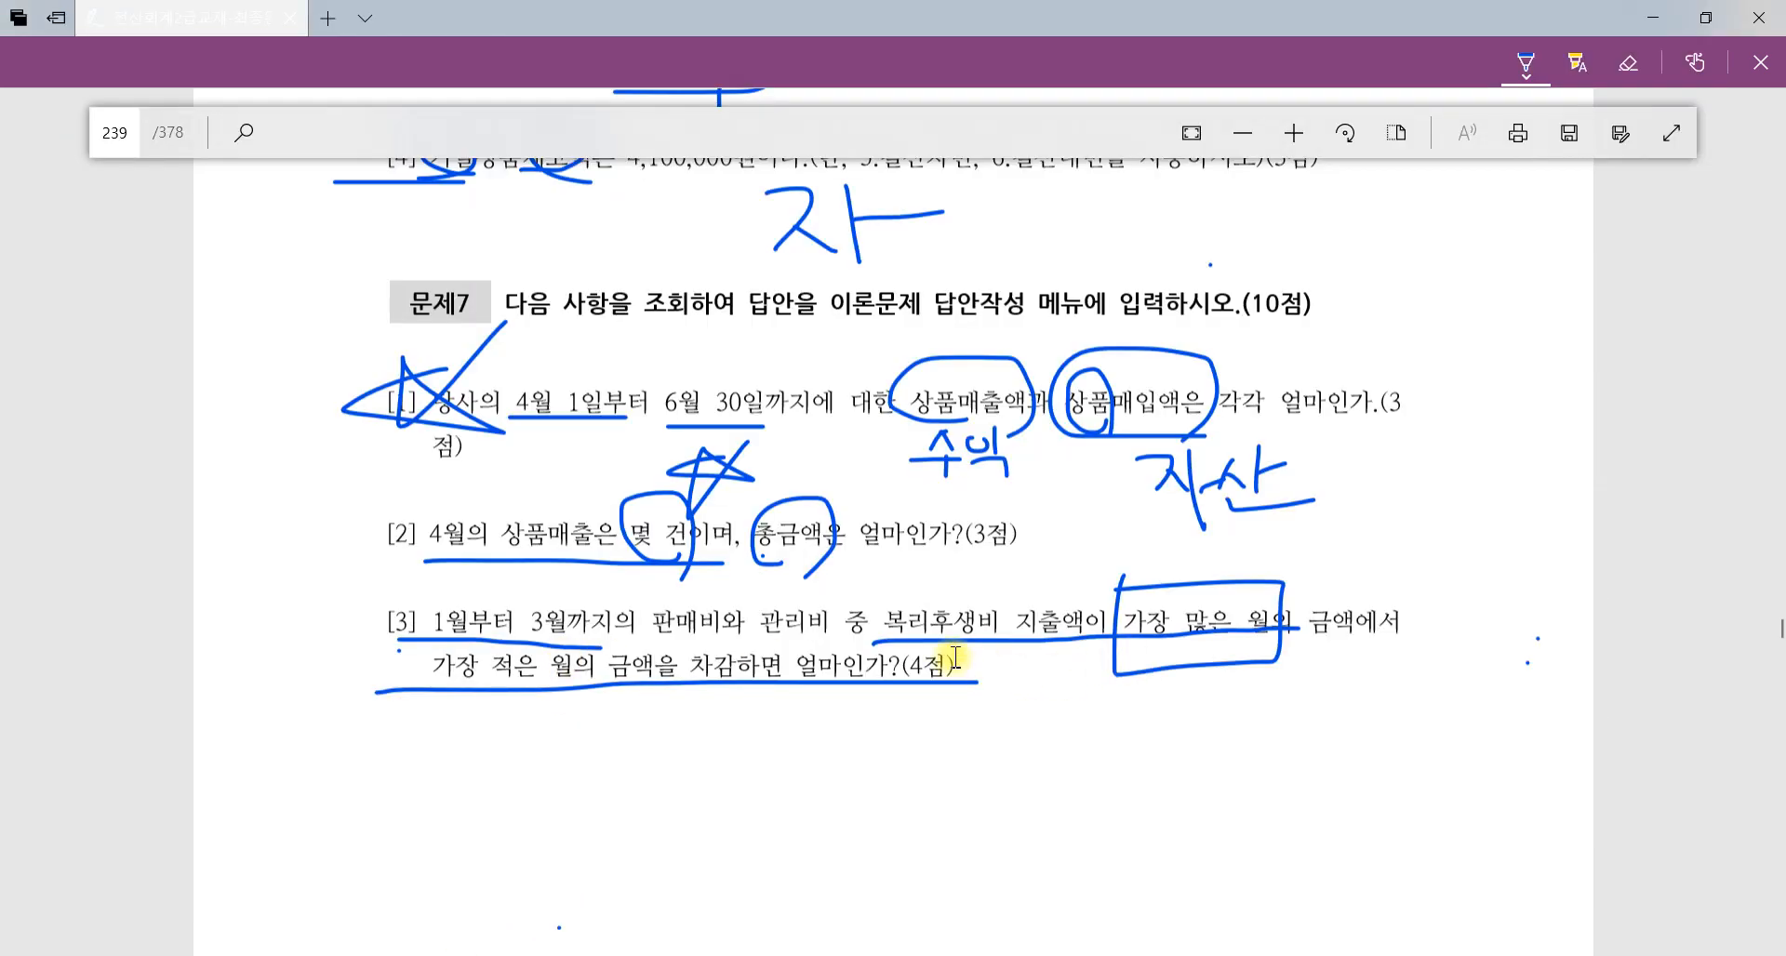
pyautogui.moveTo(652, 641); pyautogui.dragTo(819, 644)
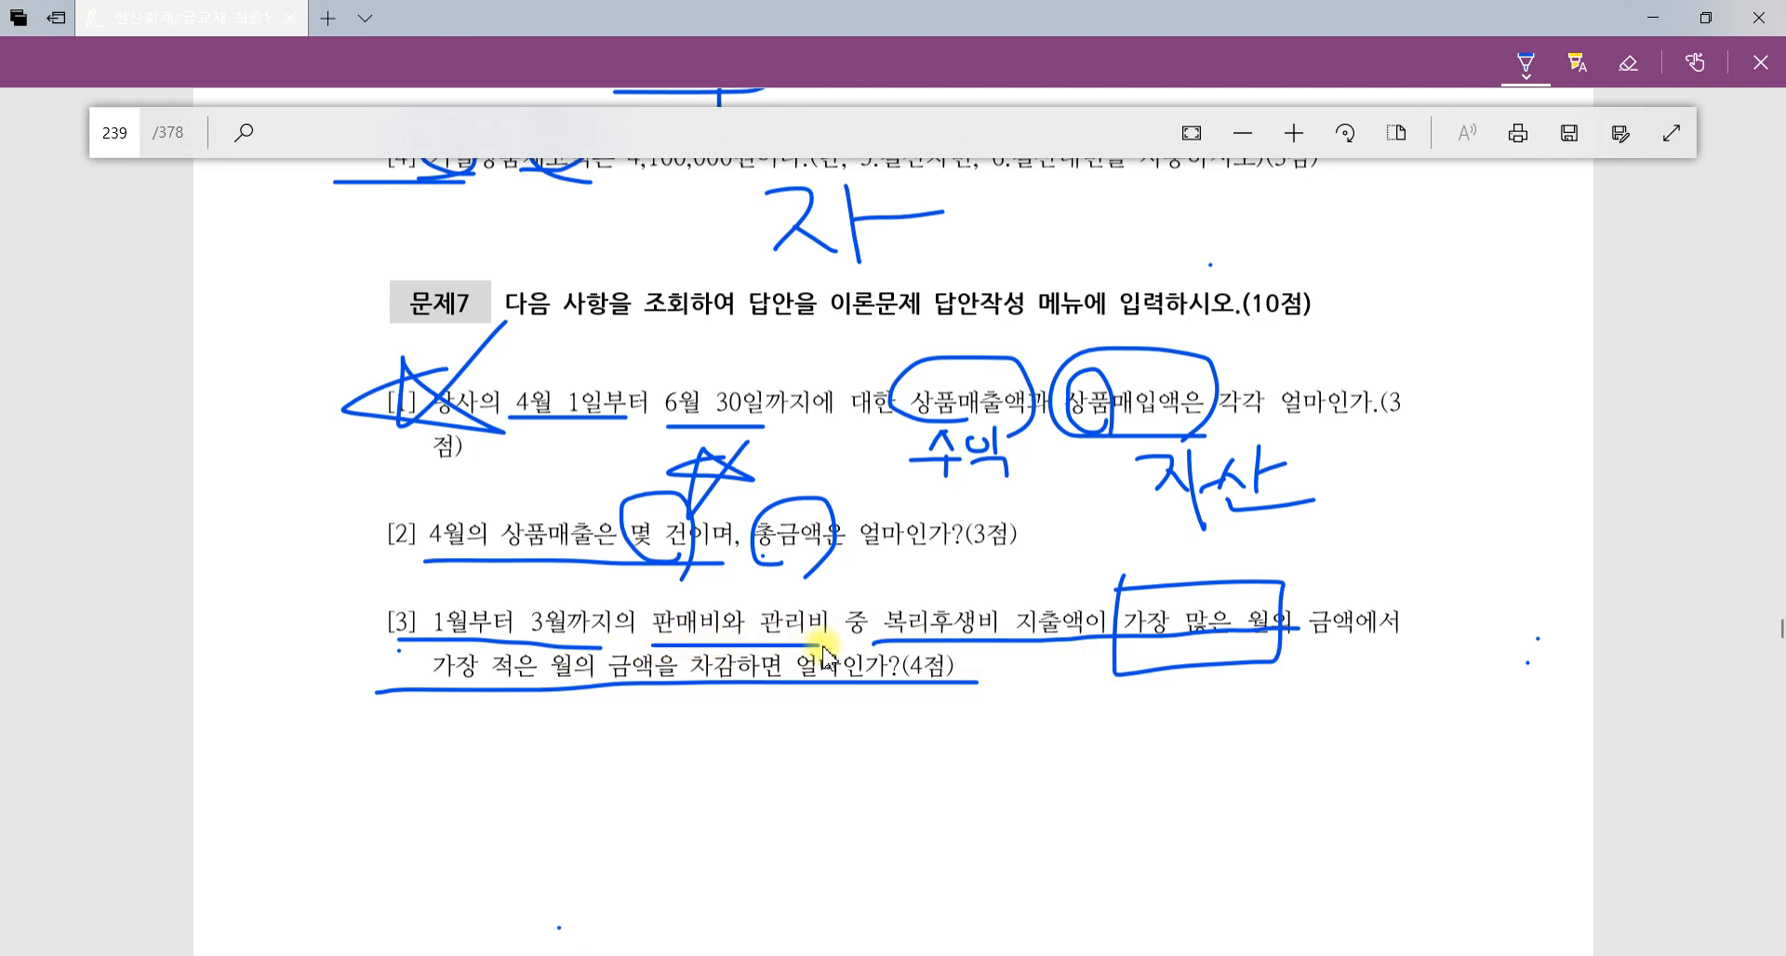
pyautogui.moveTo(1018, 640)
pyautogui.mouseDown()
pyautogui.moveTo(1046, 568)
pyautogui.moveTo(1011, 640)
pyautogui.mouseUp()
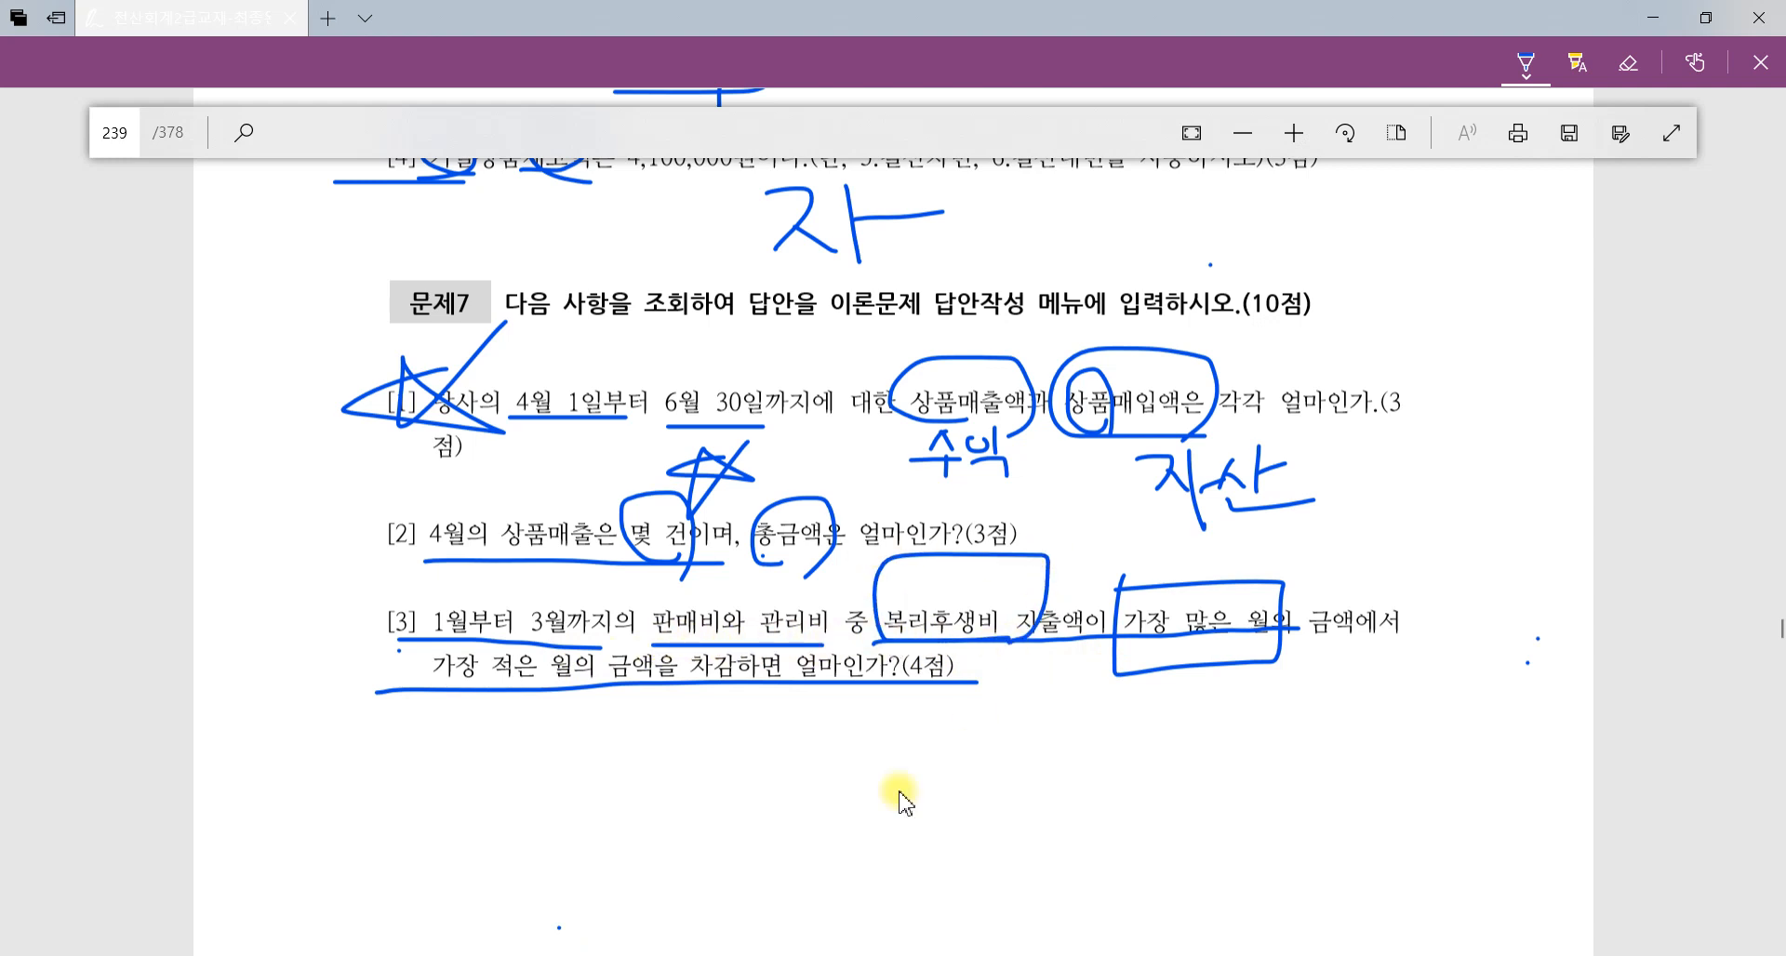
# Query the 총계정원장 in KcLep for account 0811 복리후생비 (판매관리비) as both start and end account.
pyautogui.hotkey('alt', 'Tab')
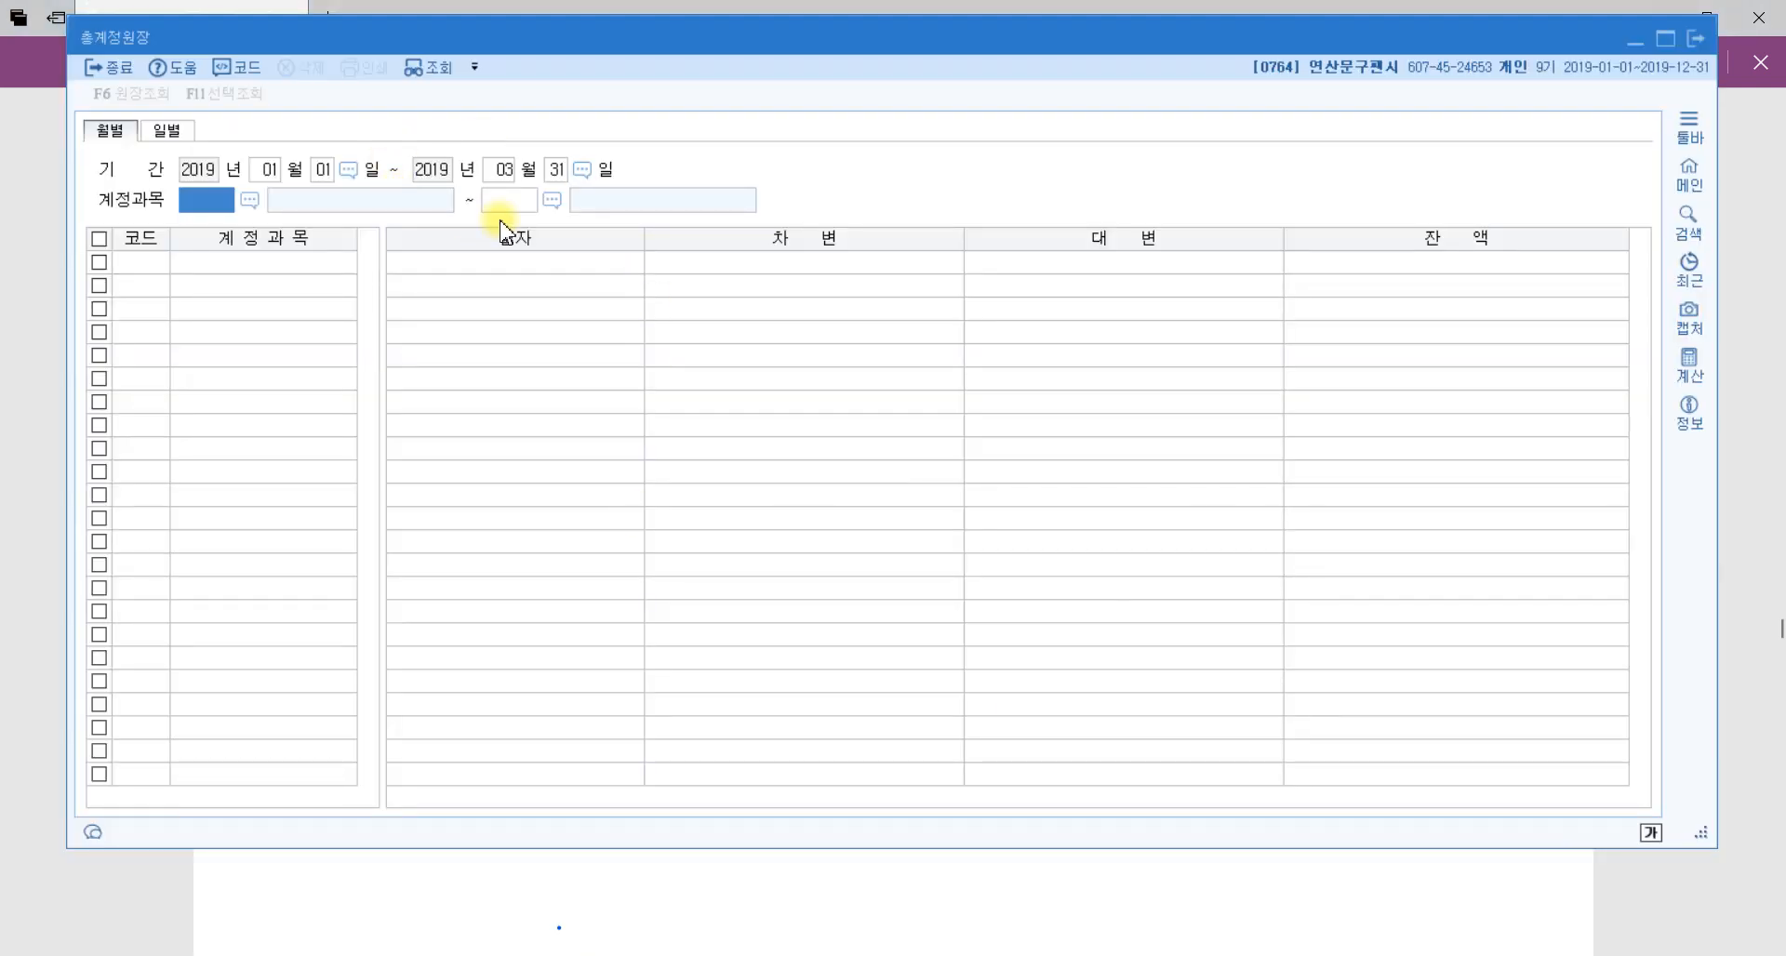
pyautogui.write('복리')
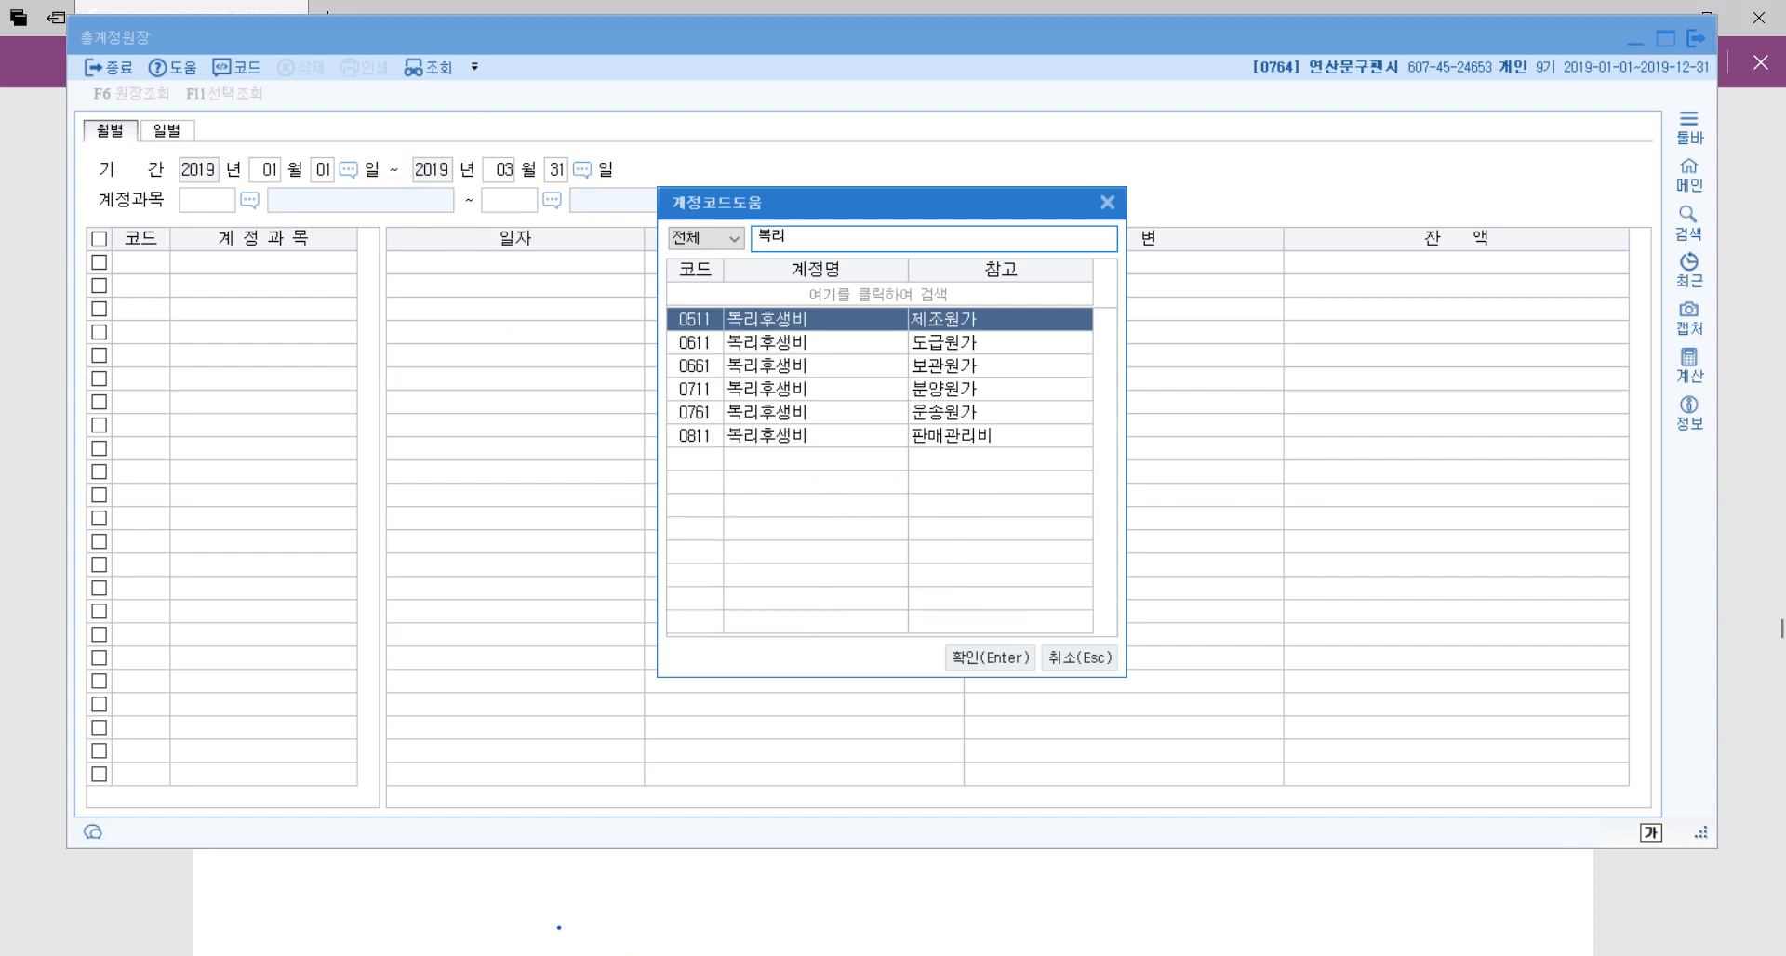
pyautogui.press('Down')
pyautogui.press('Down')
pyautogui.press('Down')
pyautogui.press('Down')
pyautogui.press('Down')
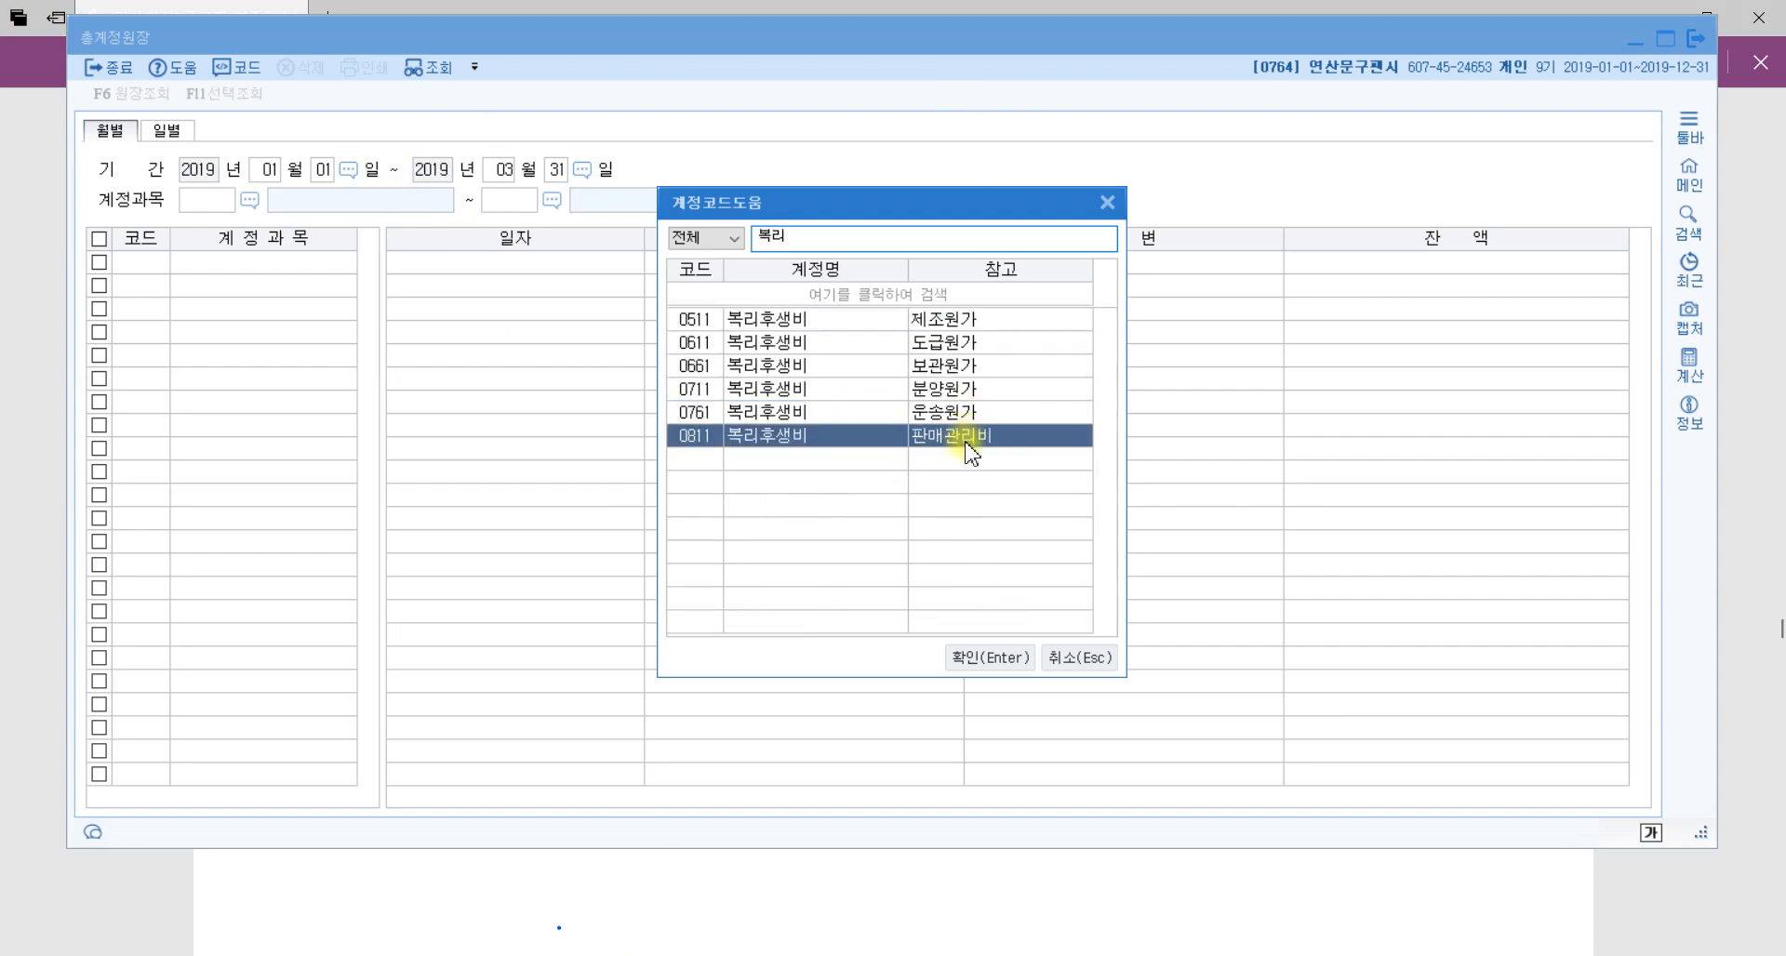
pyautogui.doubleClick(967, 435)
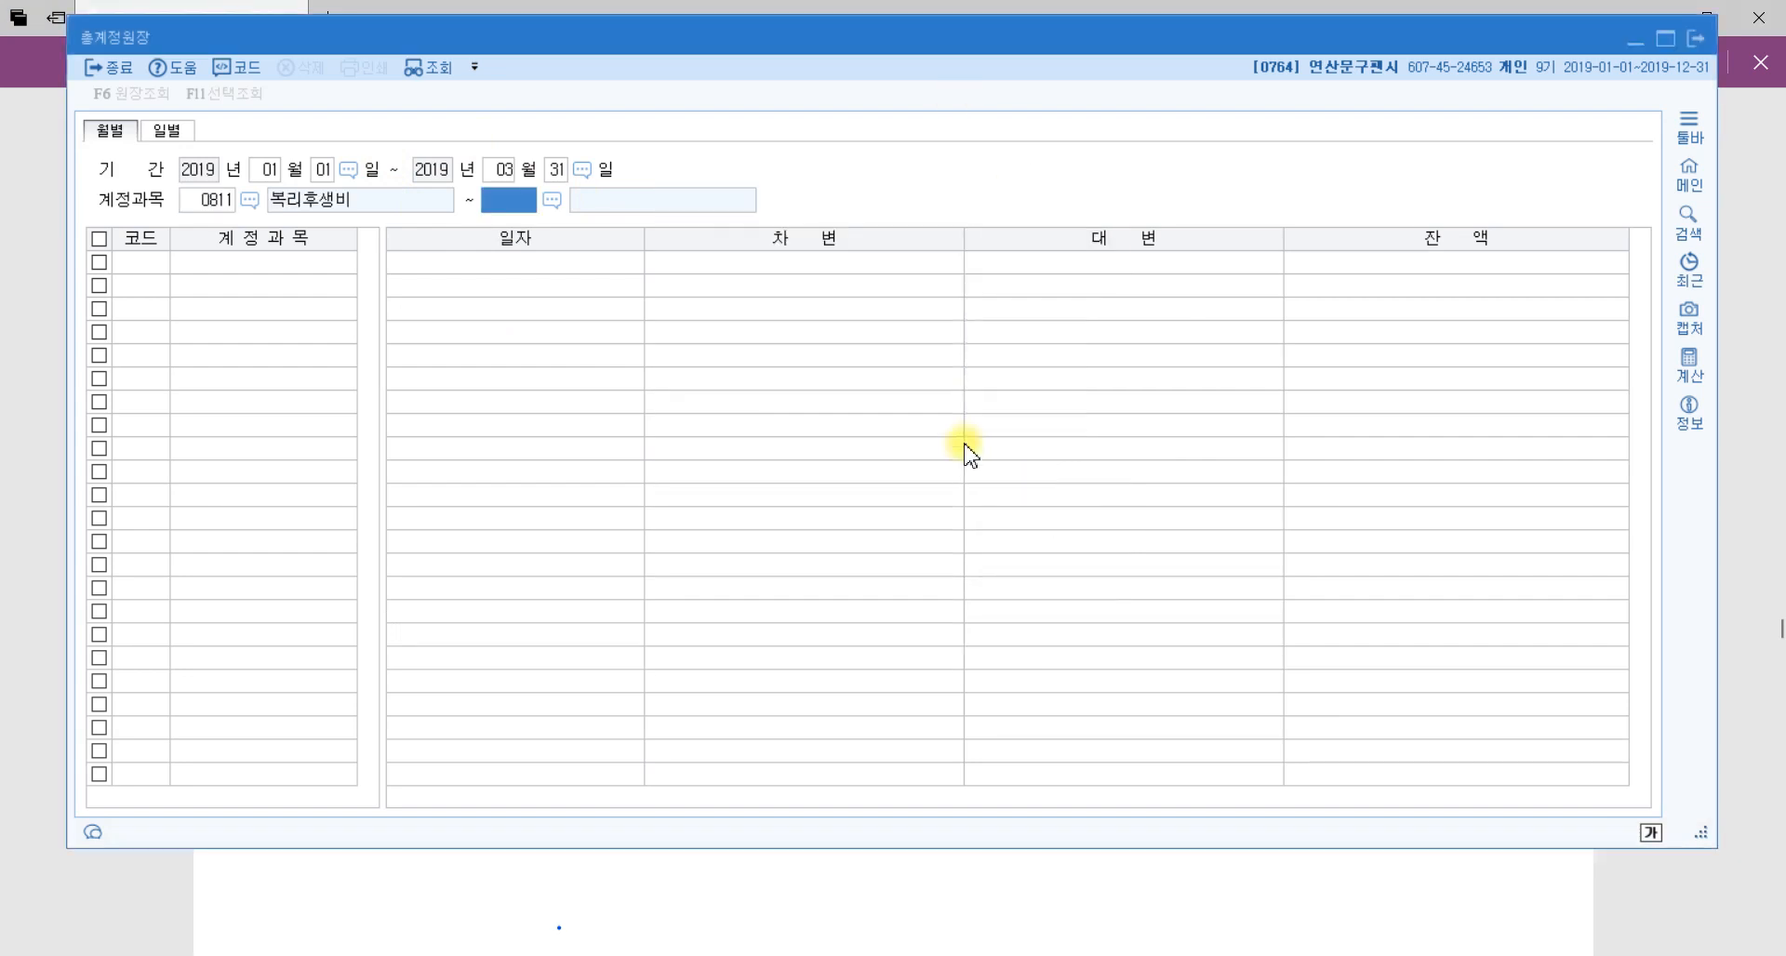
pyautogui.press('Return')
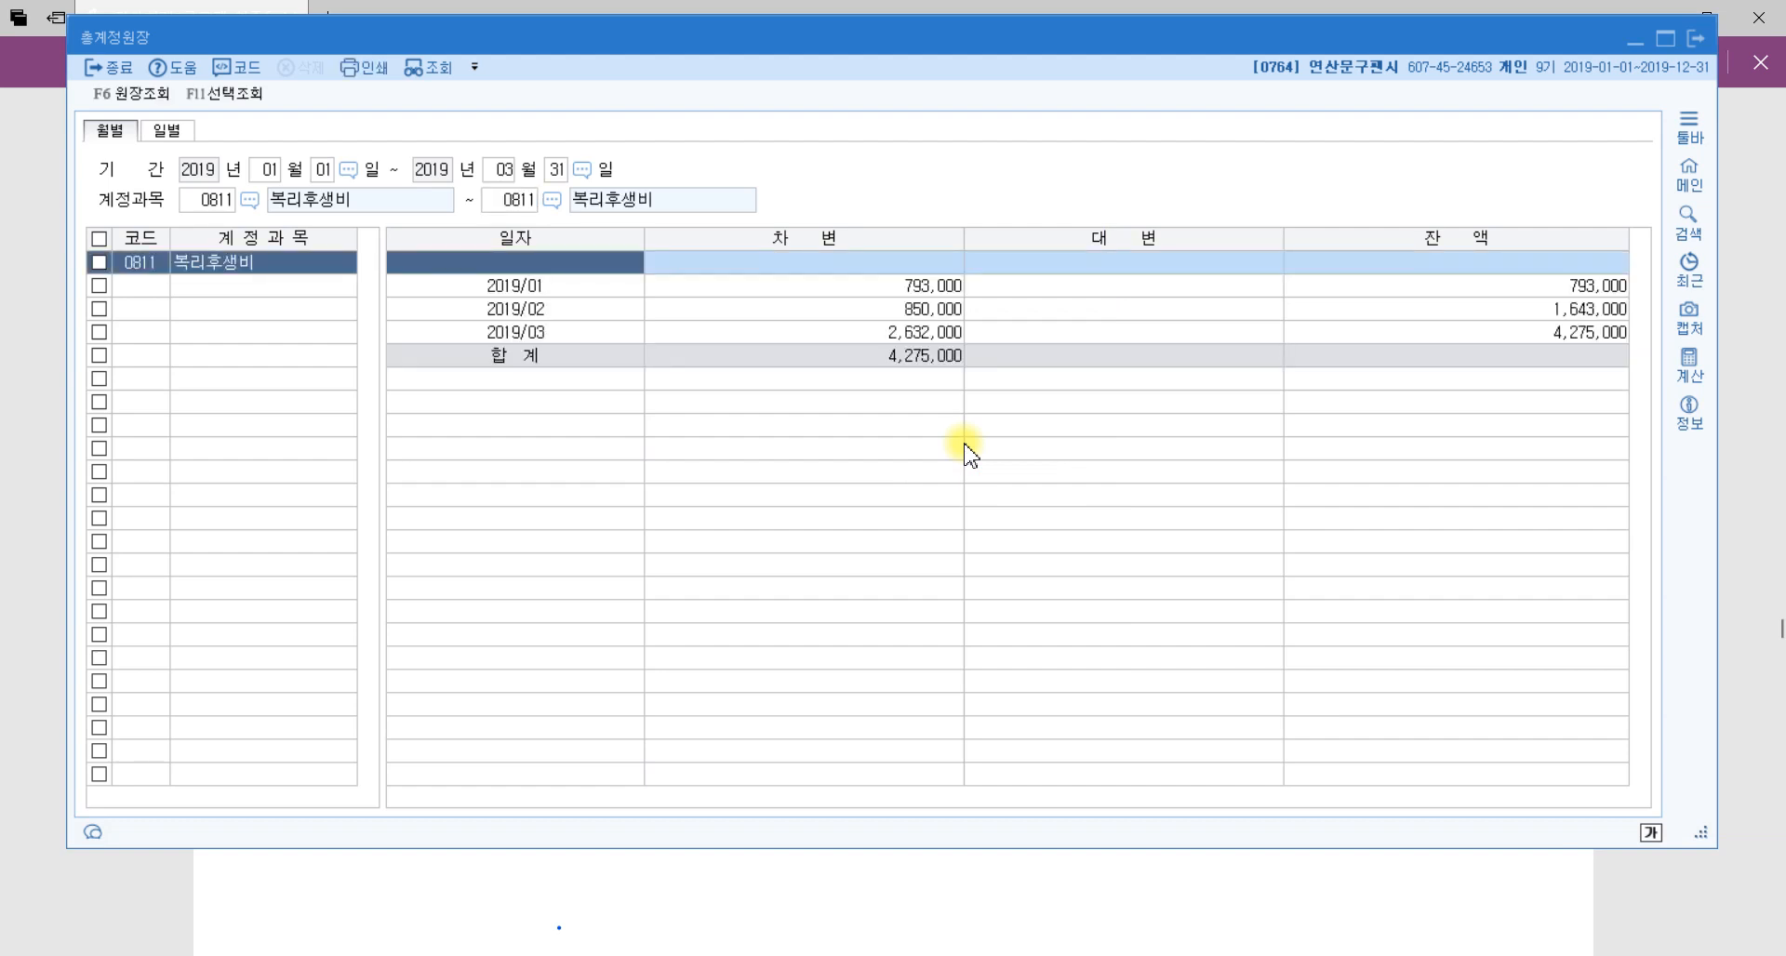
# Compare the monthly 복리후생비 debit amounts for 2019/01 to 2019/03, and switch back to the exam page.
pyautogui.press('ctrl')
pyautogui.press('ctrl')
pyautogui.click(949, 285)
pyautogui.click(949, 309)
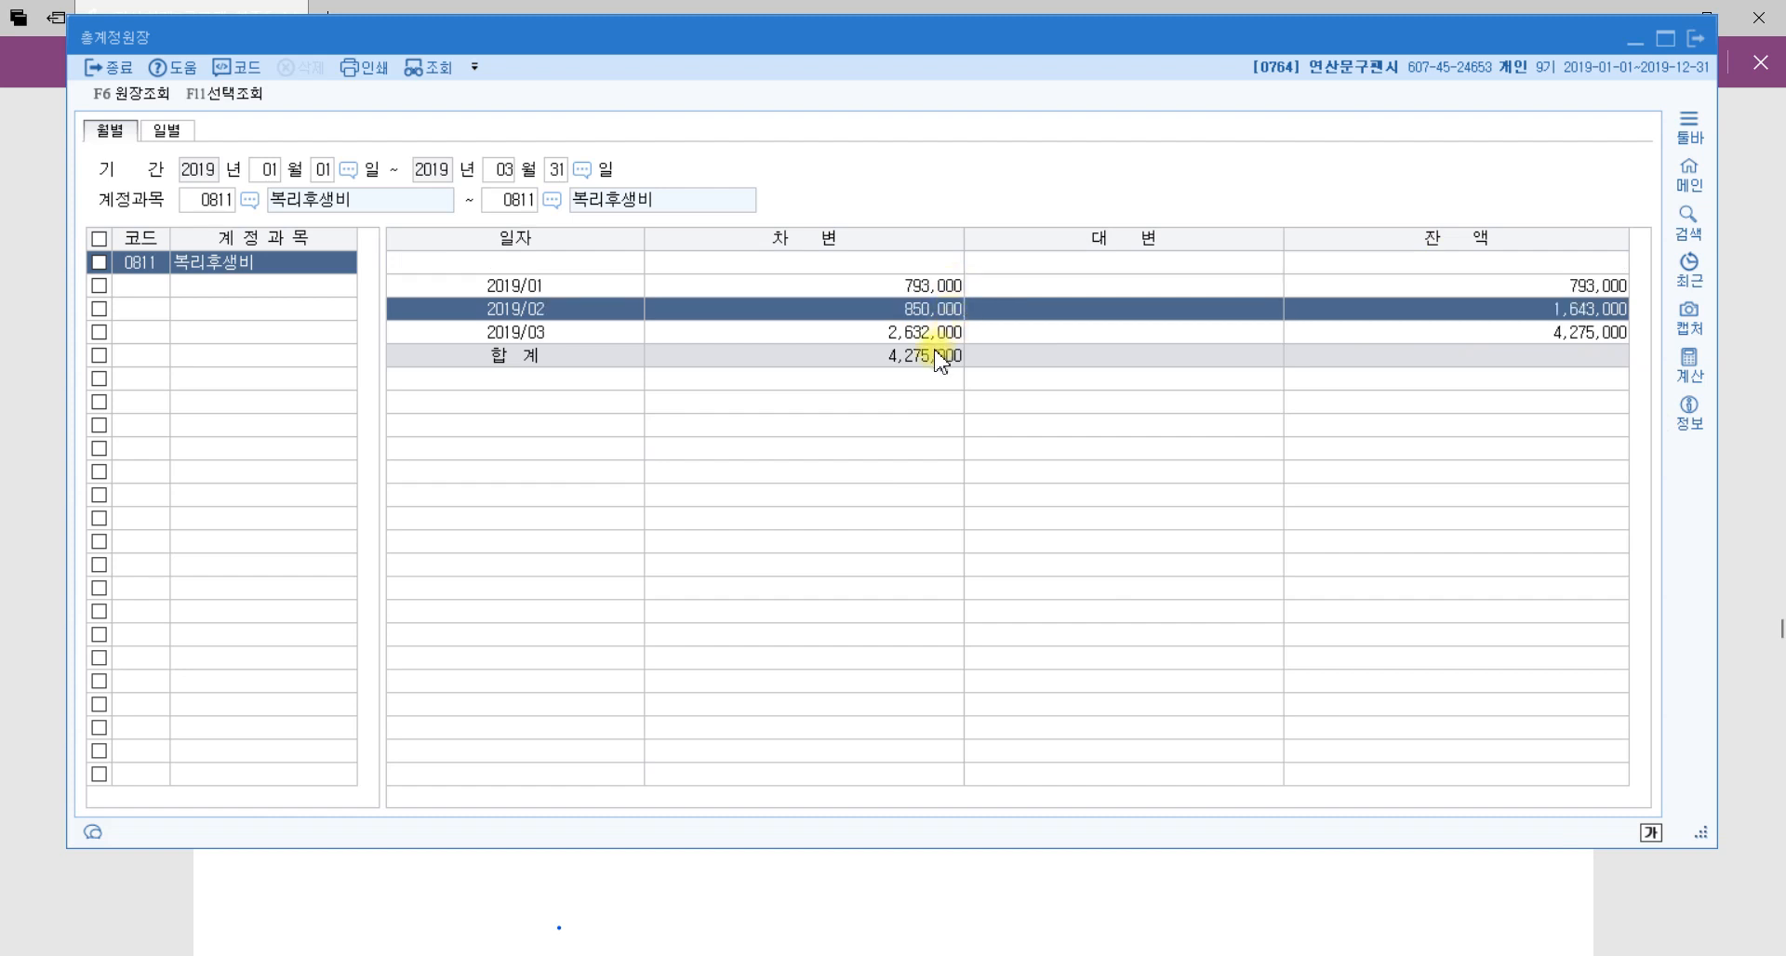
pyautogui.click(942, 335)
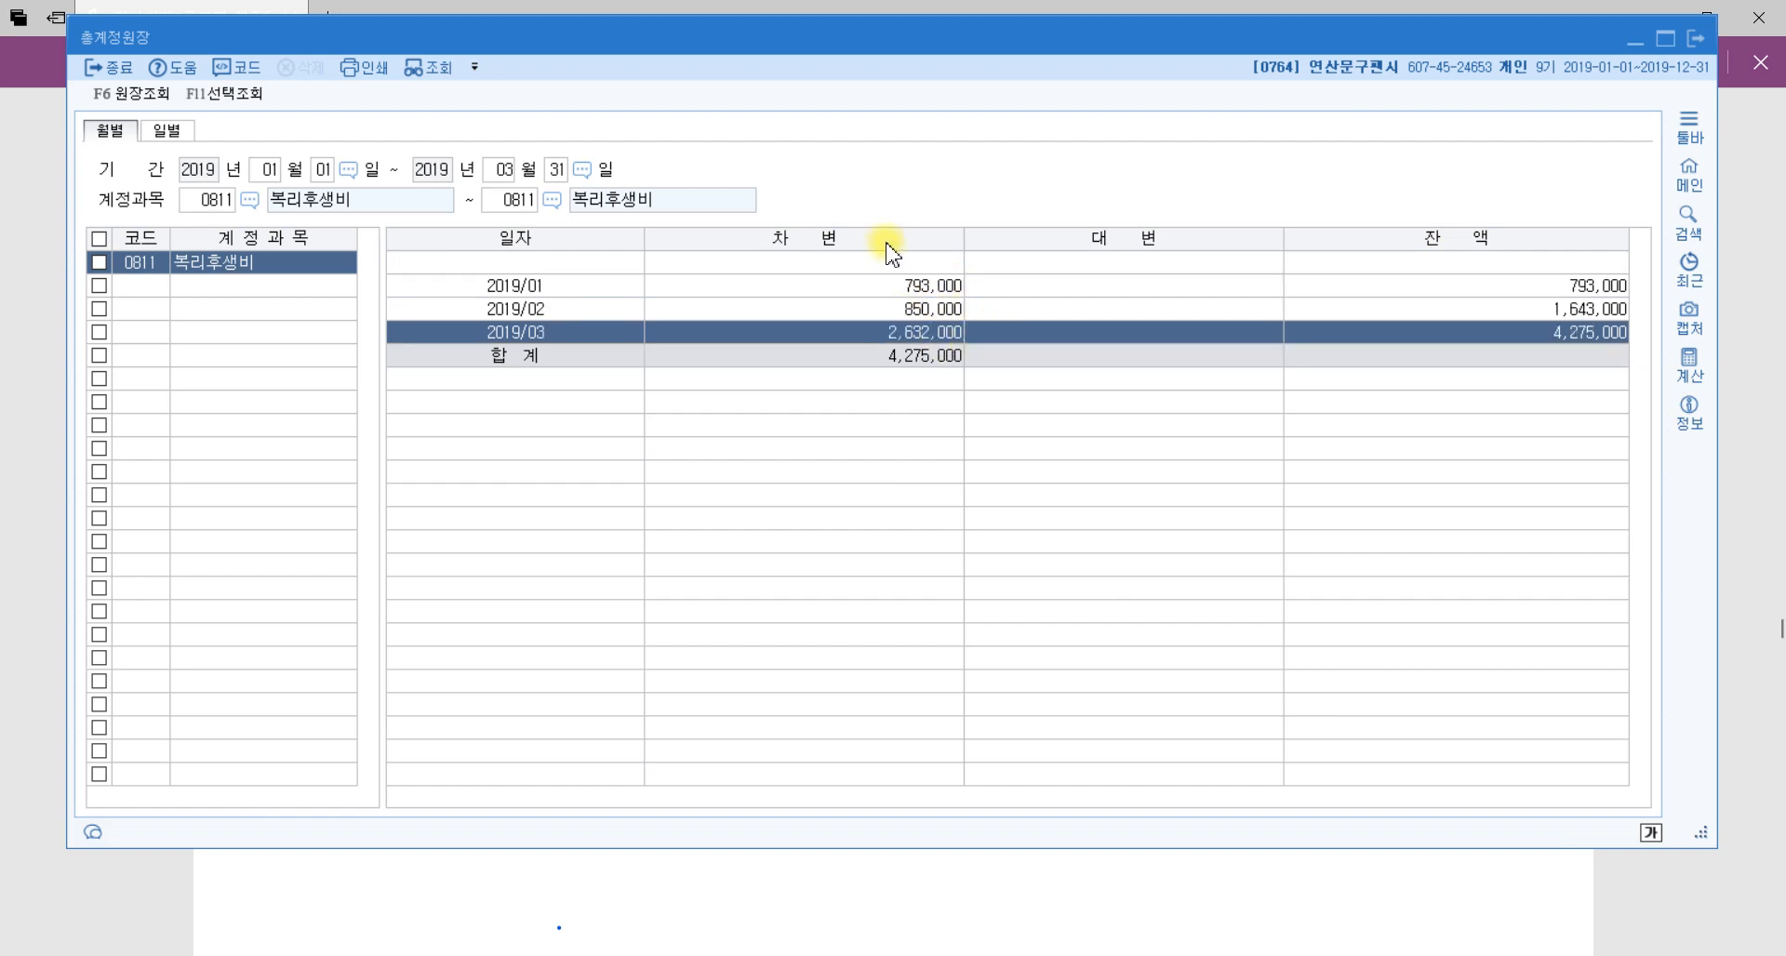
pyautogui.click(569, 285)
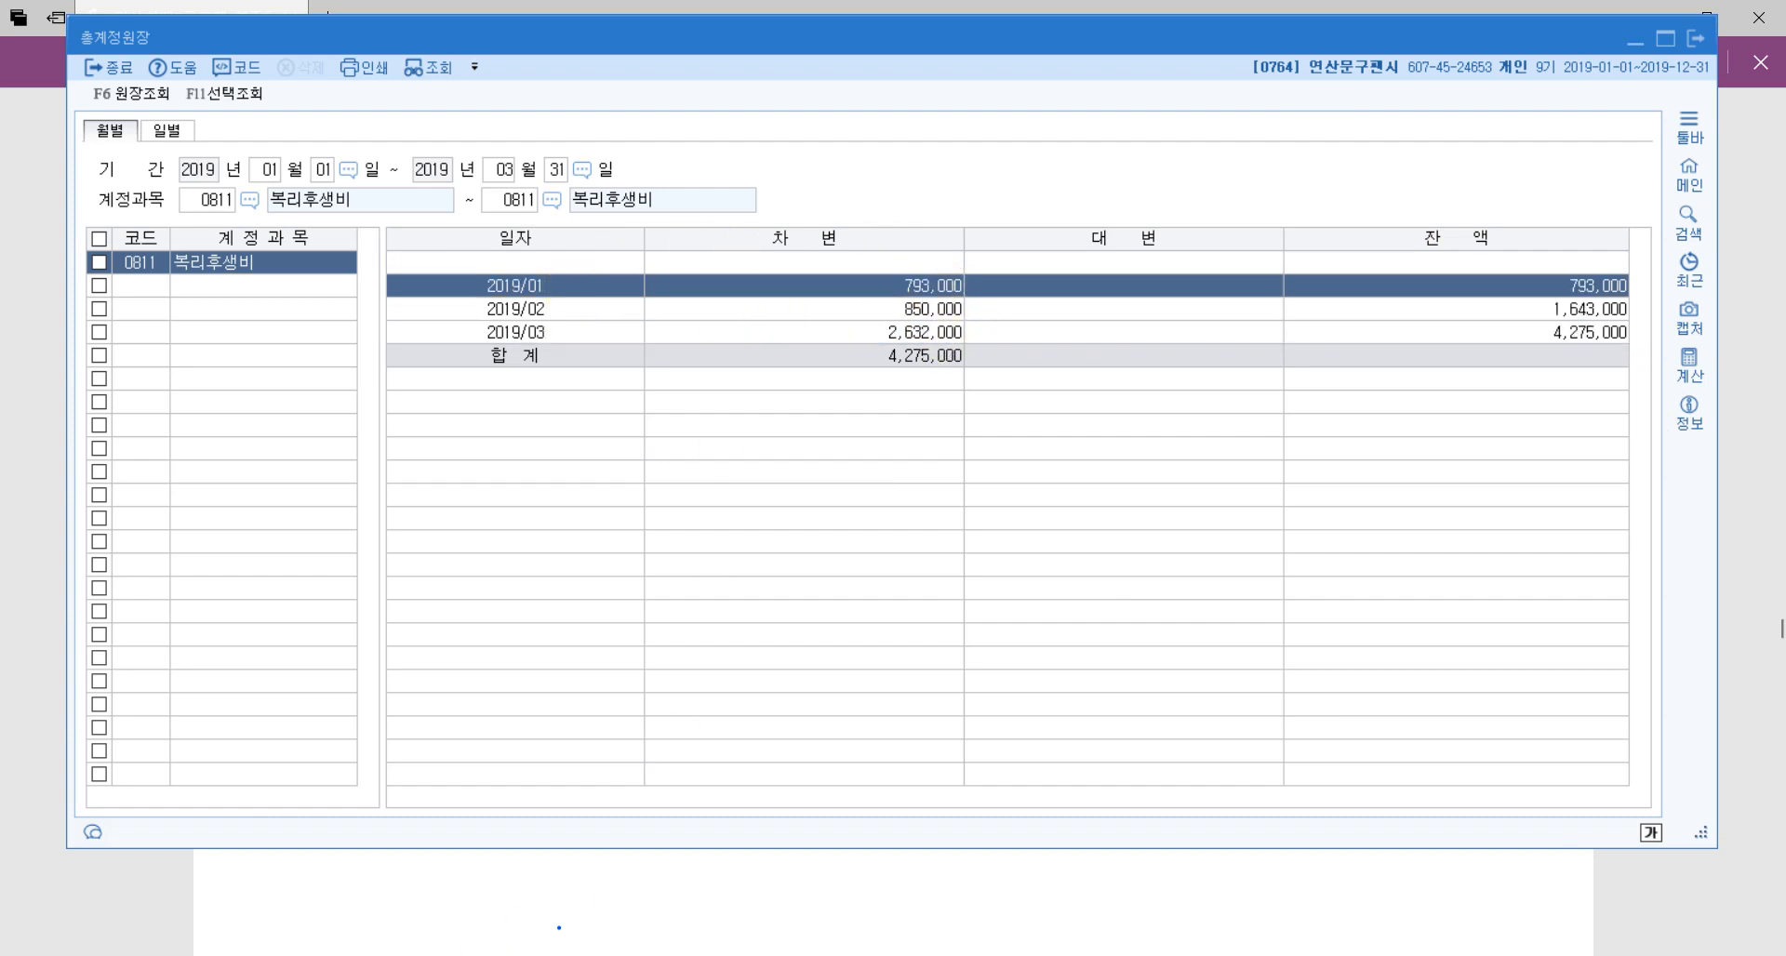
pyautogui.click(559, 927)
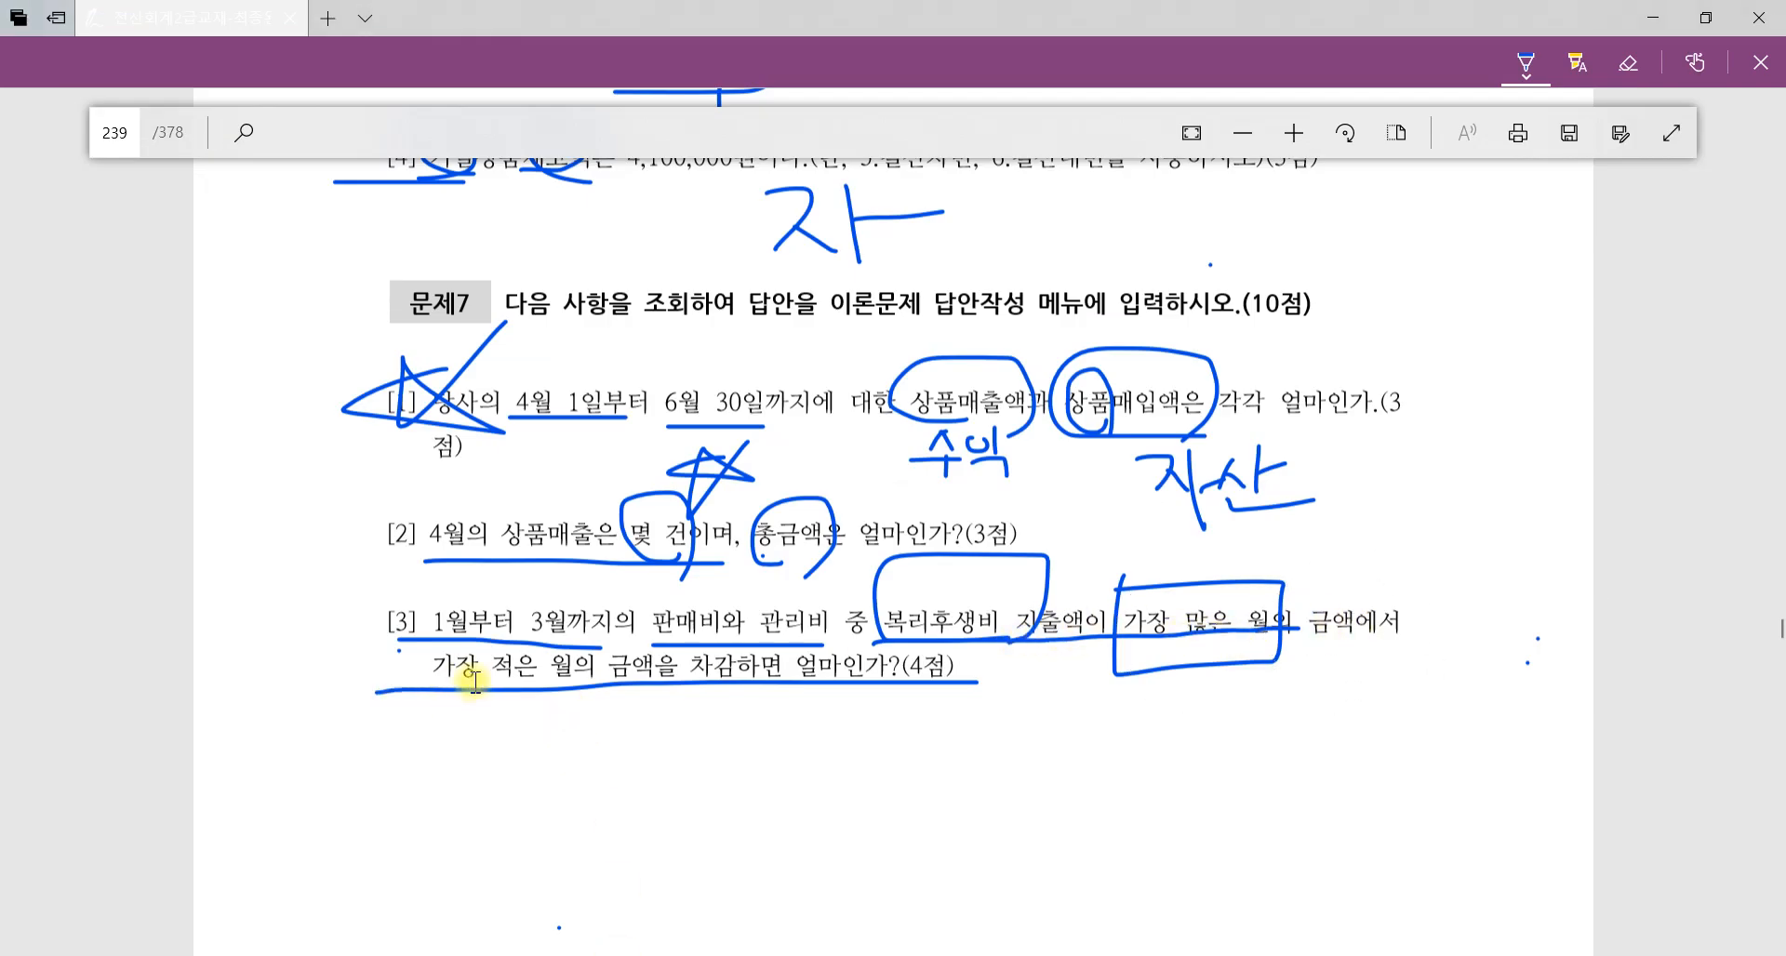
# Bring up the 총계정원장 in KcLep and compute 2632000 − 793000 in the calculator for item [3].
pyautogui.click(768, 677)
pyautogui.click(607, 955)
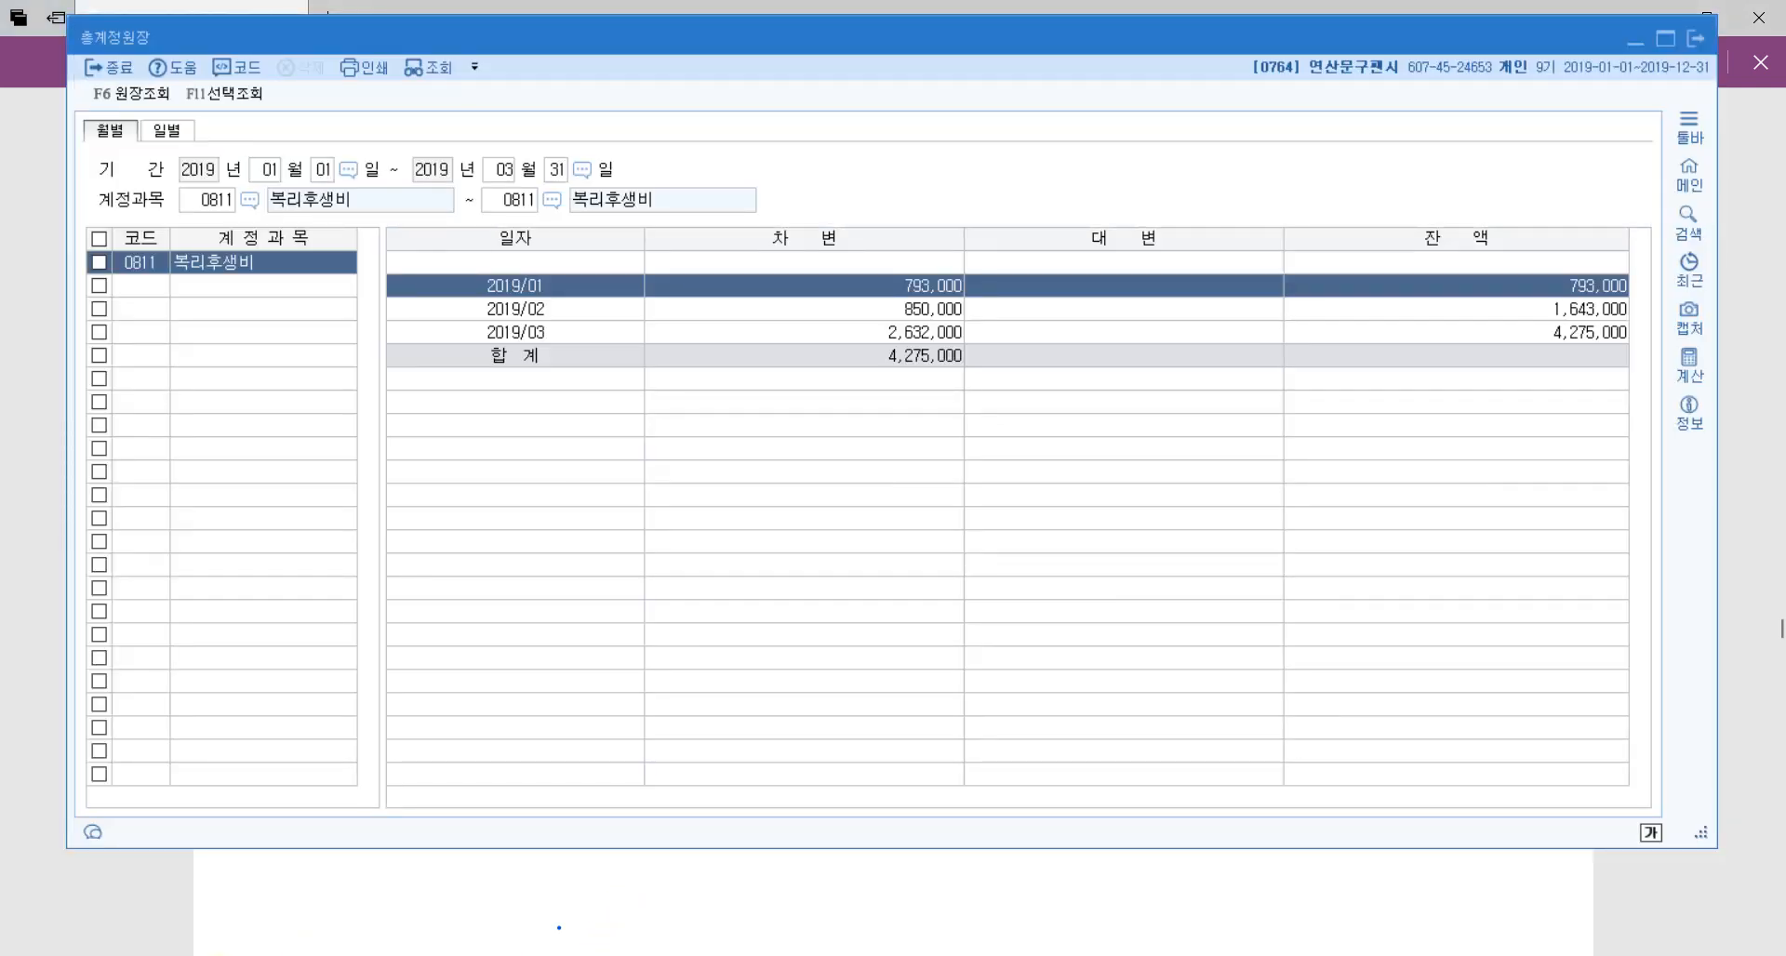
pyautogui.moveTo(251, 207); pyautogui.dragTo(1249, 176)
pyautogui.press('Escape')
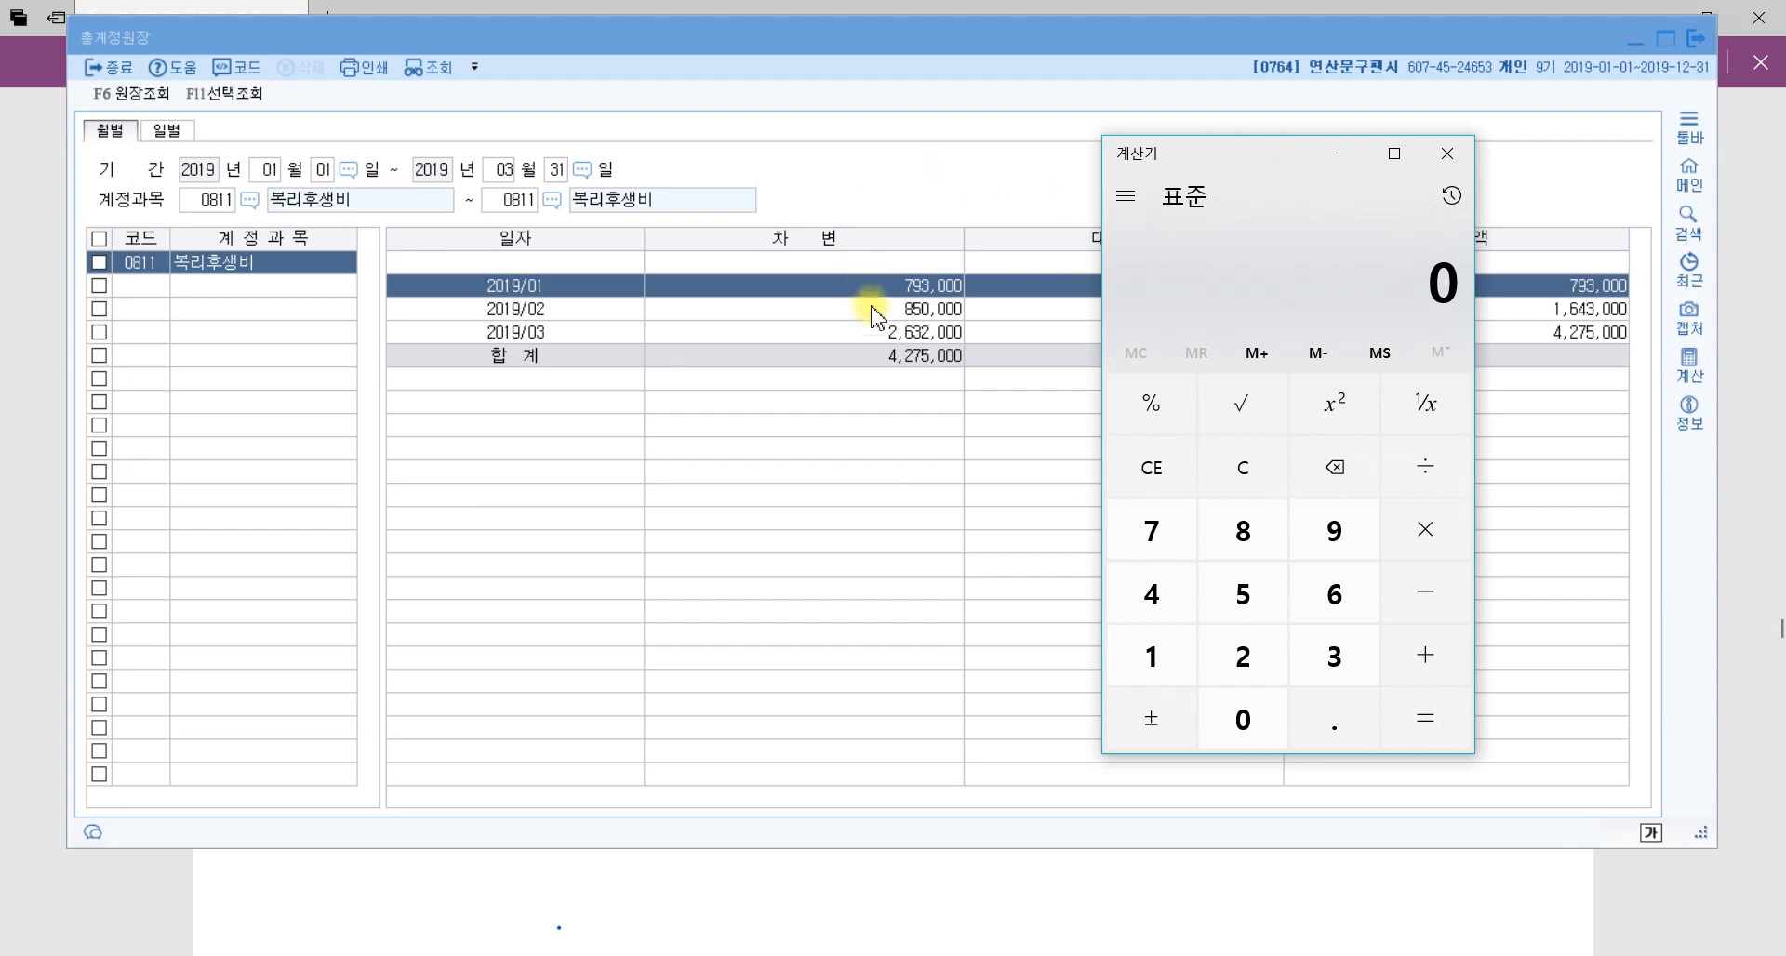
pyautogui.write('2')
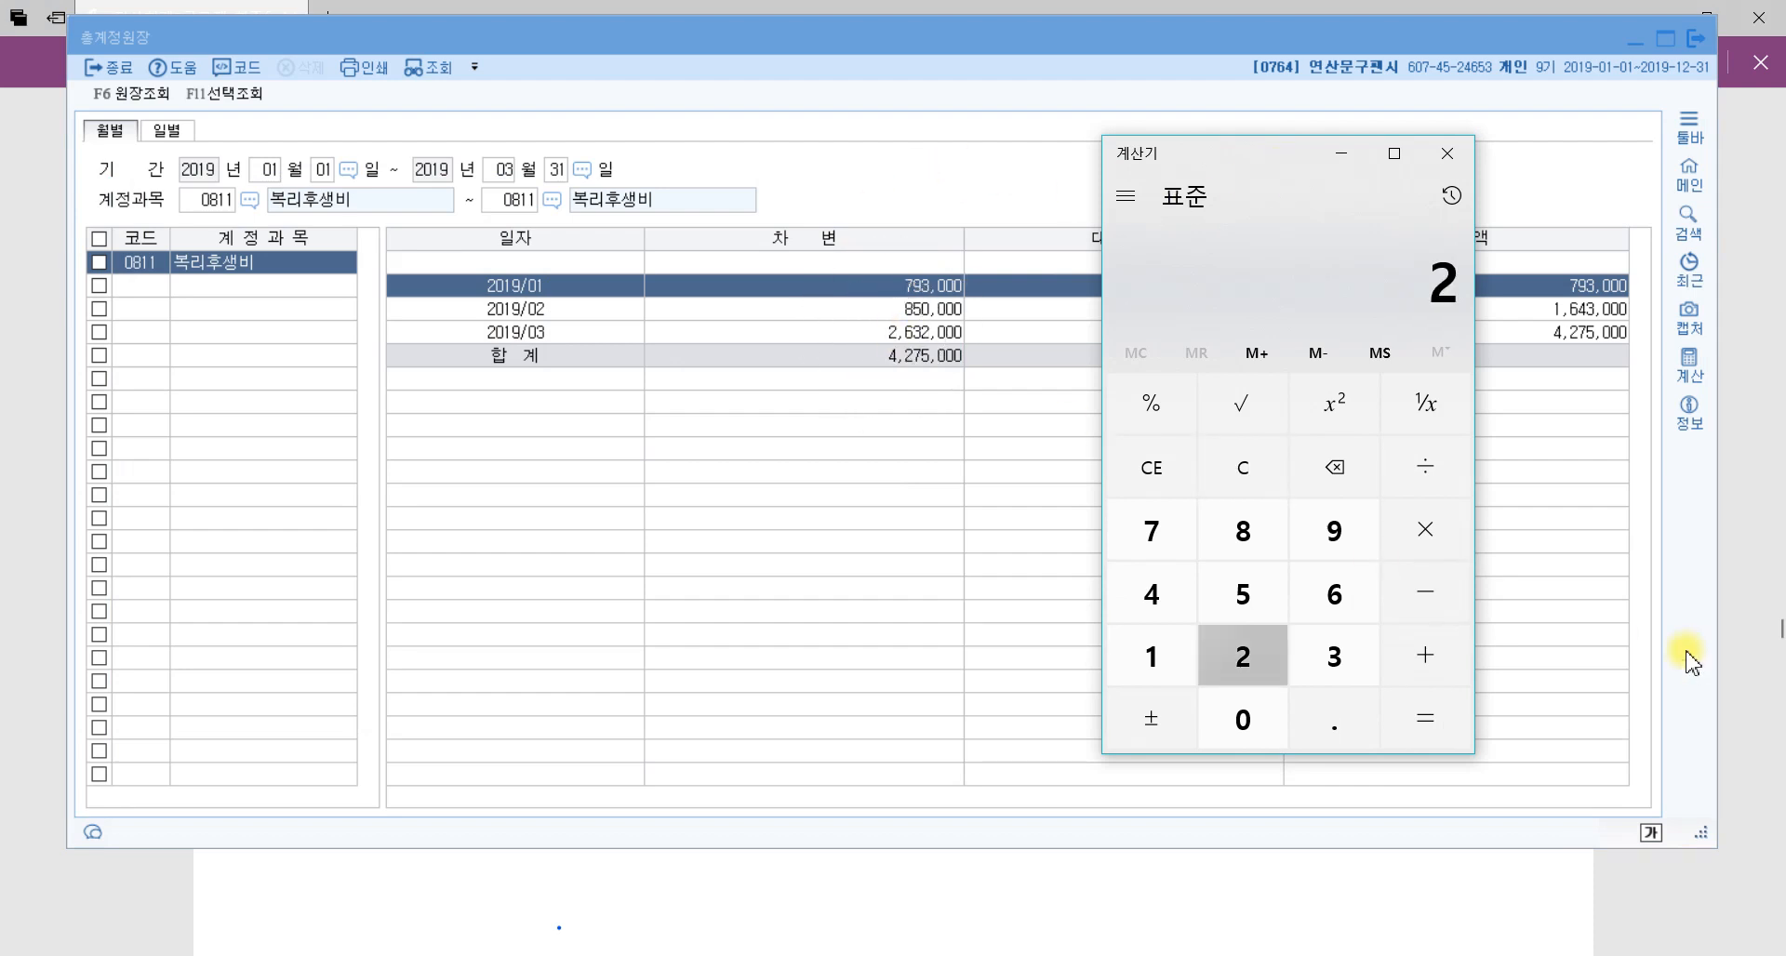
pyautogui.write('632000')
pyautogui.press('-')
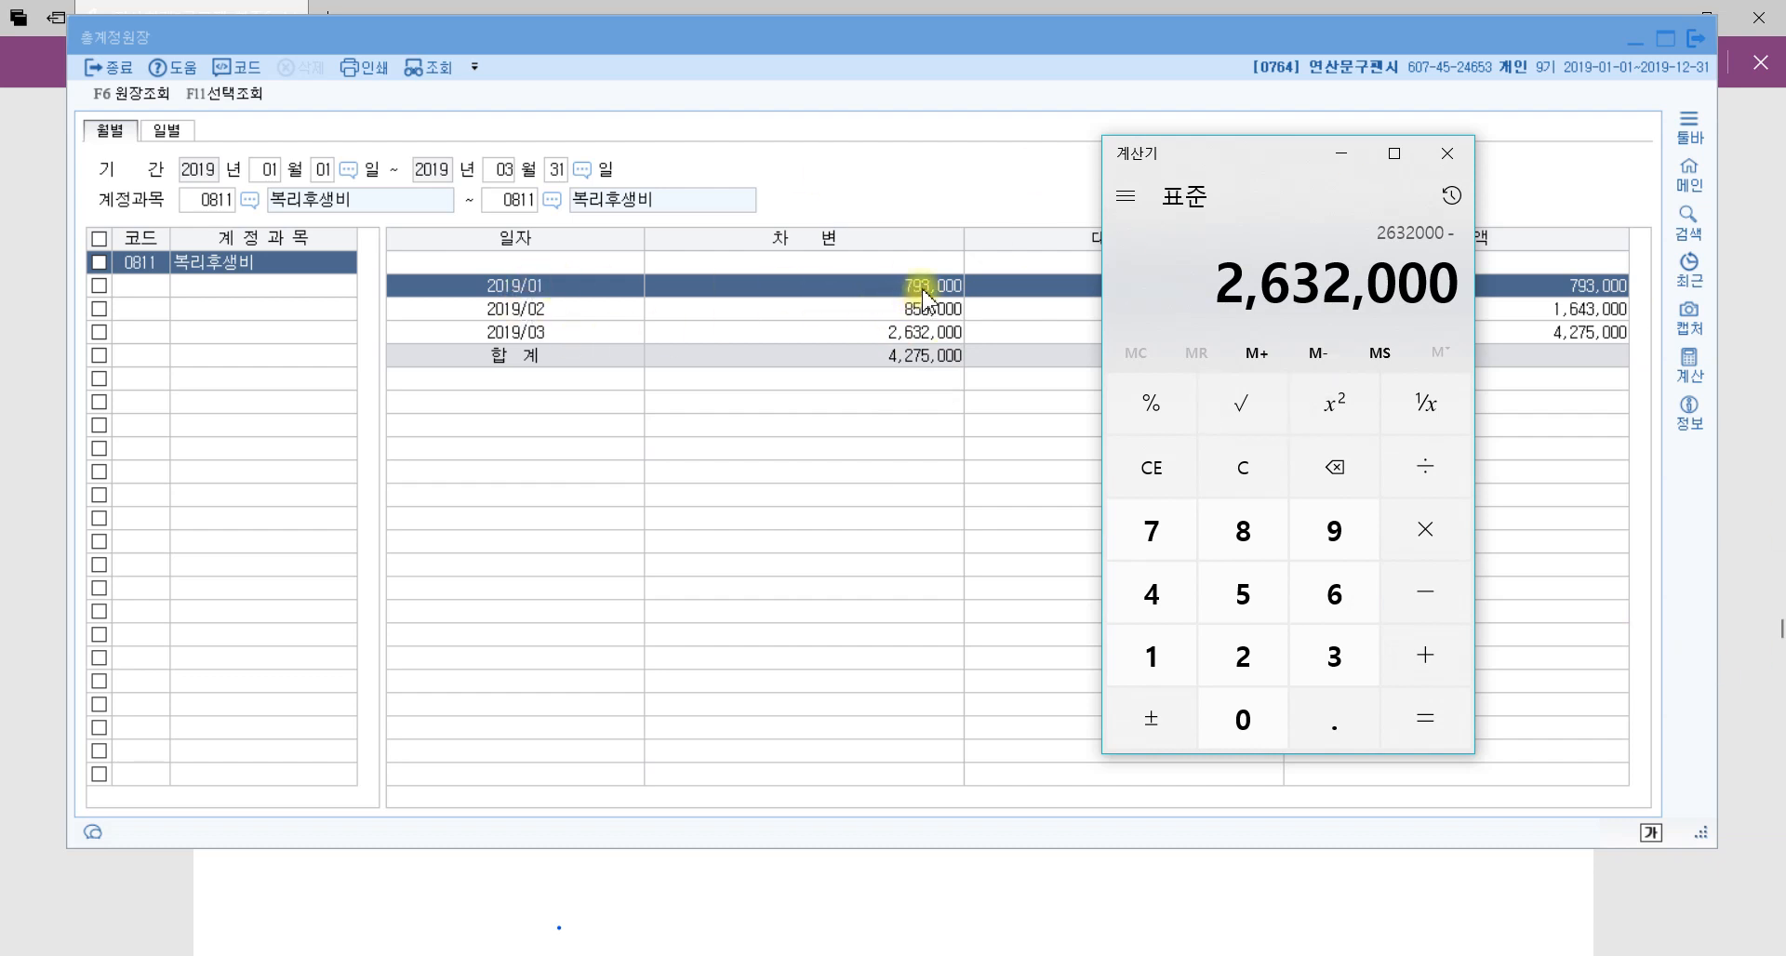
pyautogui.write('793000')
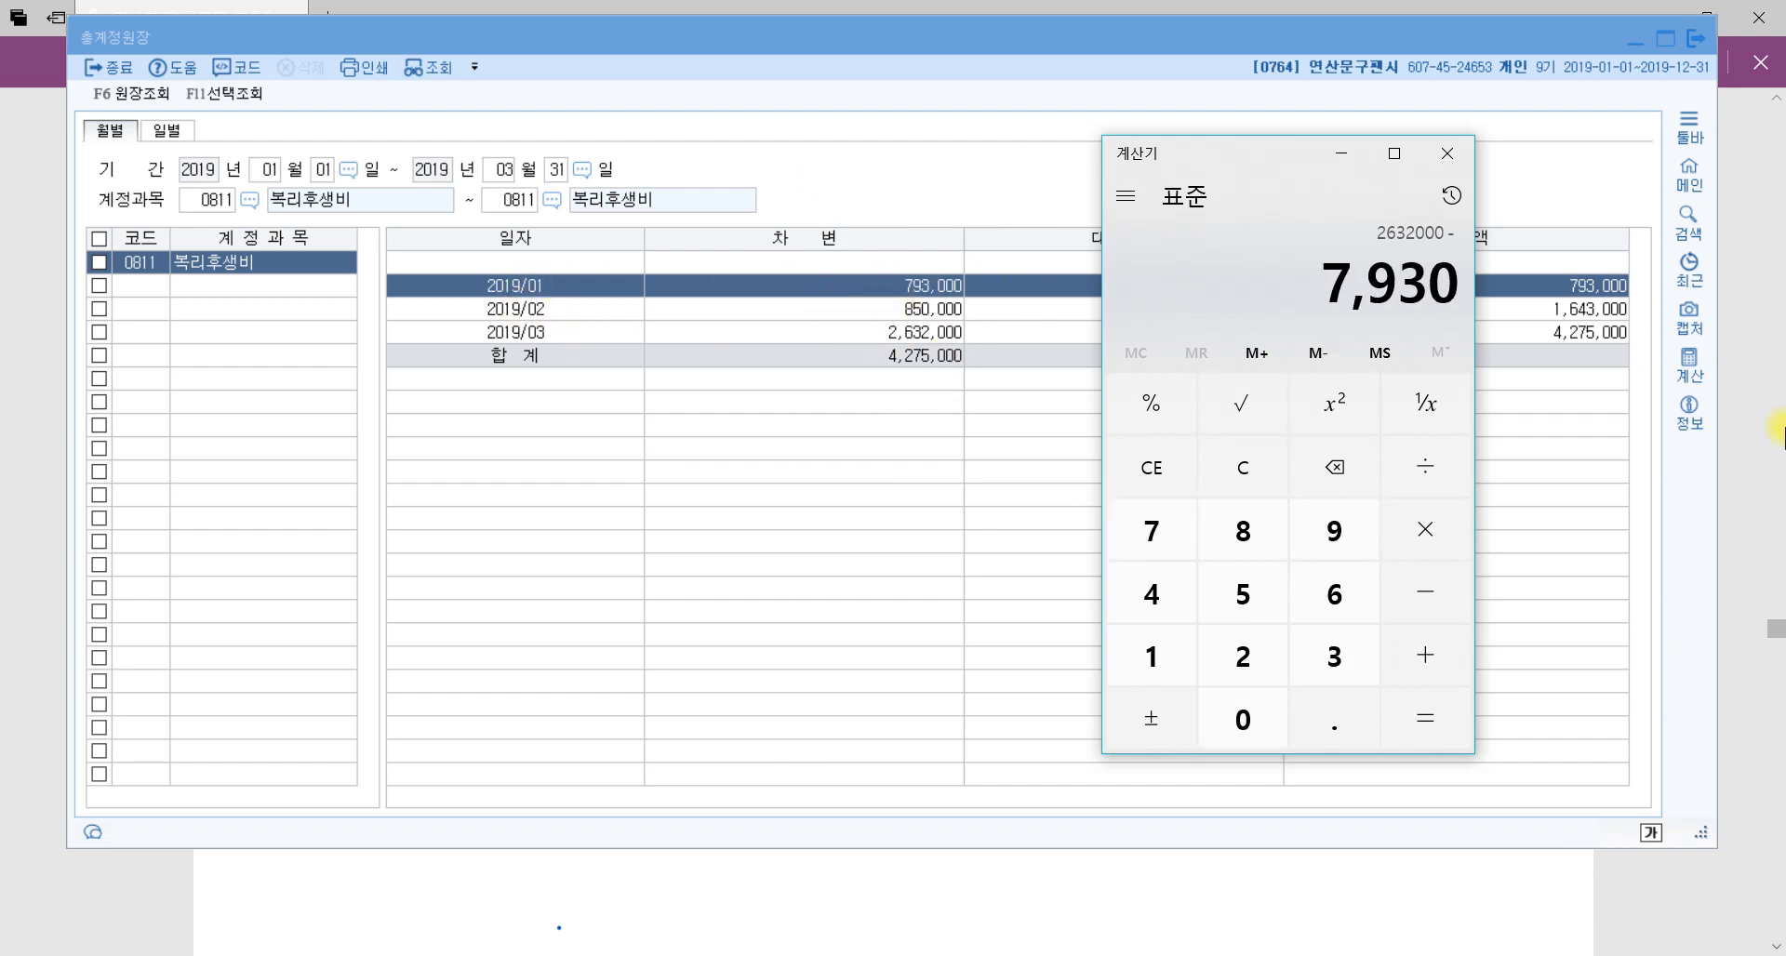
pyautogui.press('Return')
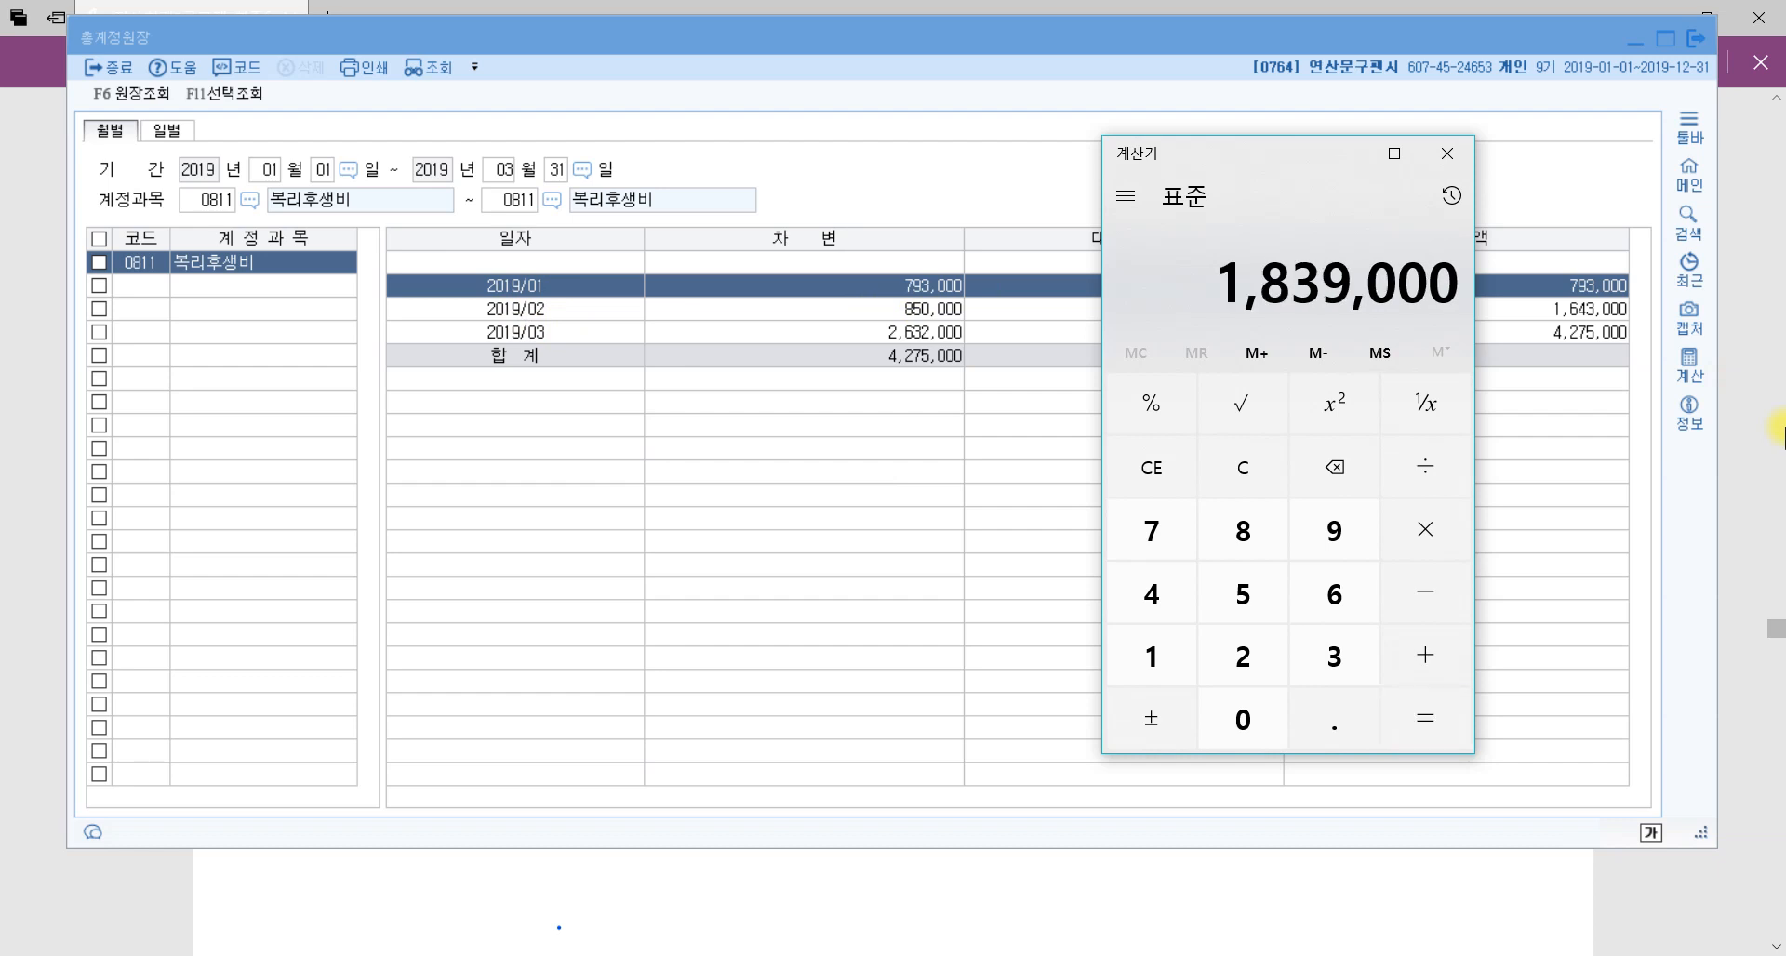
pyautogui.click(1304, 306)
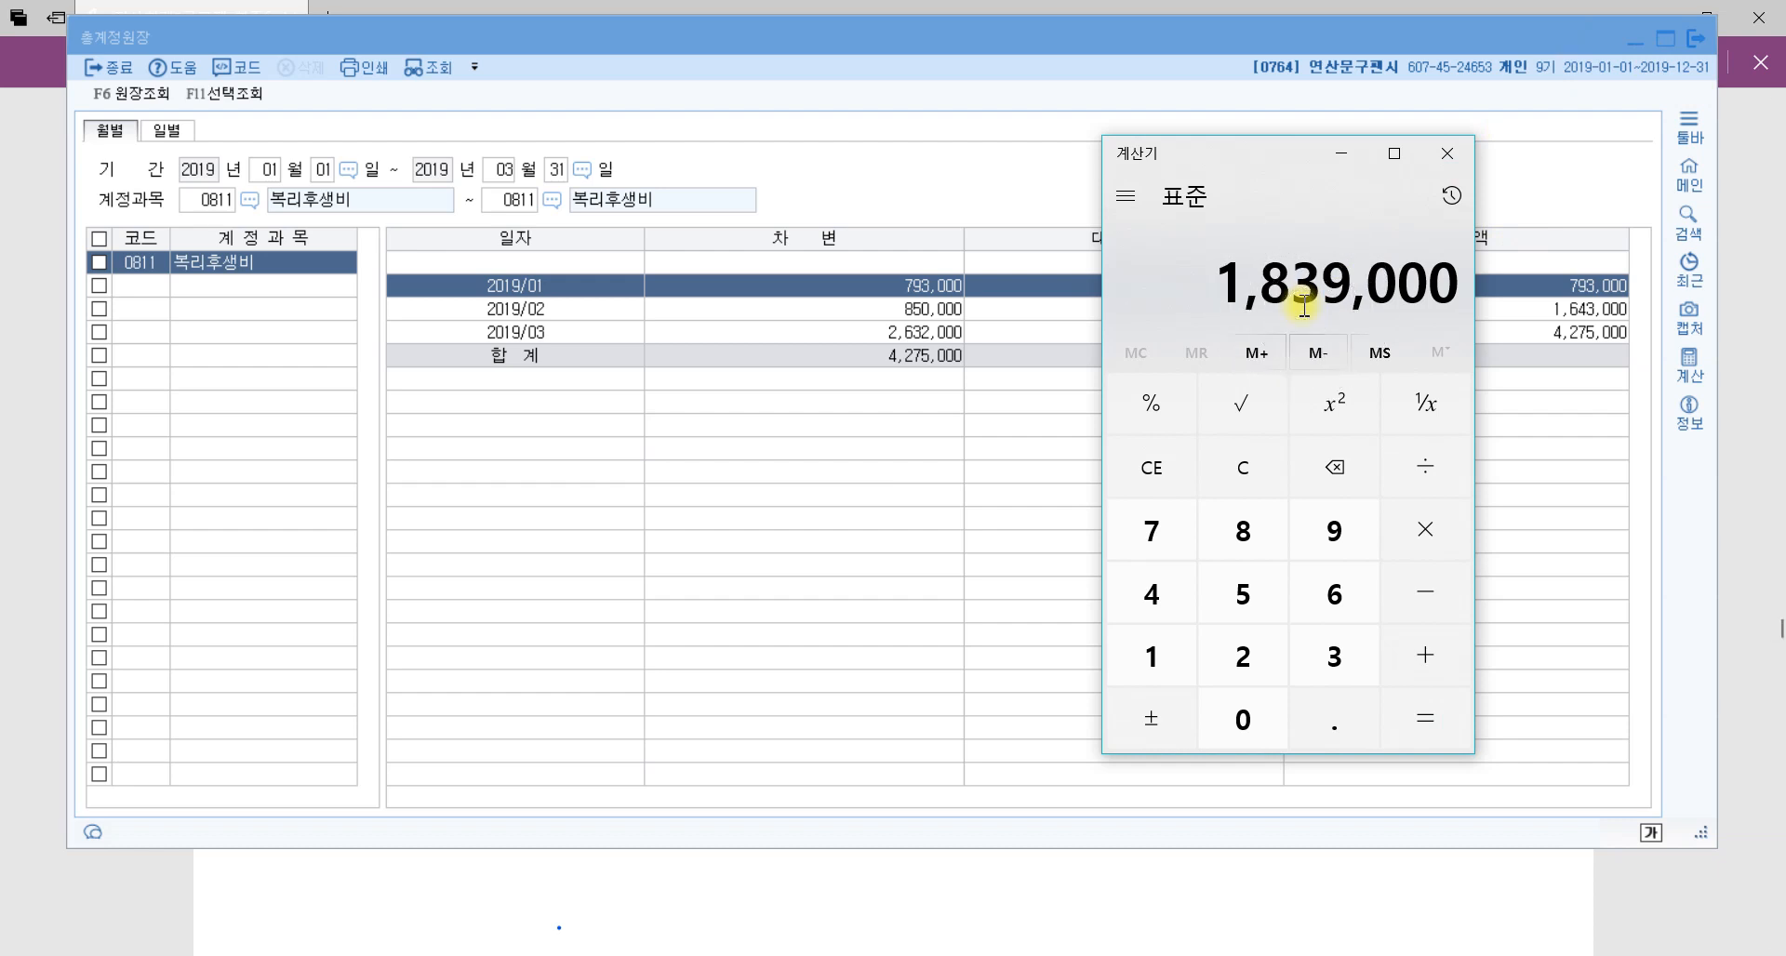
# Return to the exam page and mark 문제7 items [1] to [3] with a bracket line and stars in the margin.
pyautogui.click(937, 881)
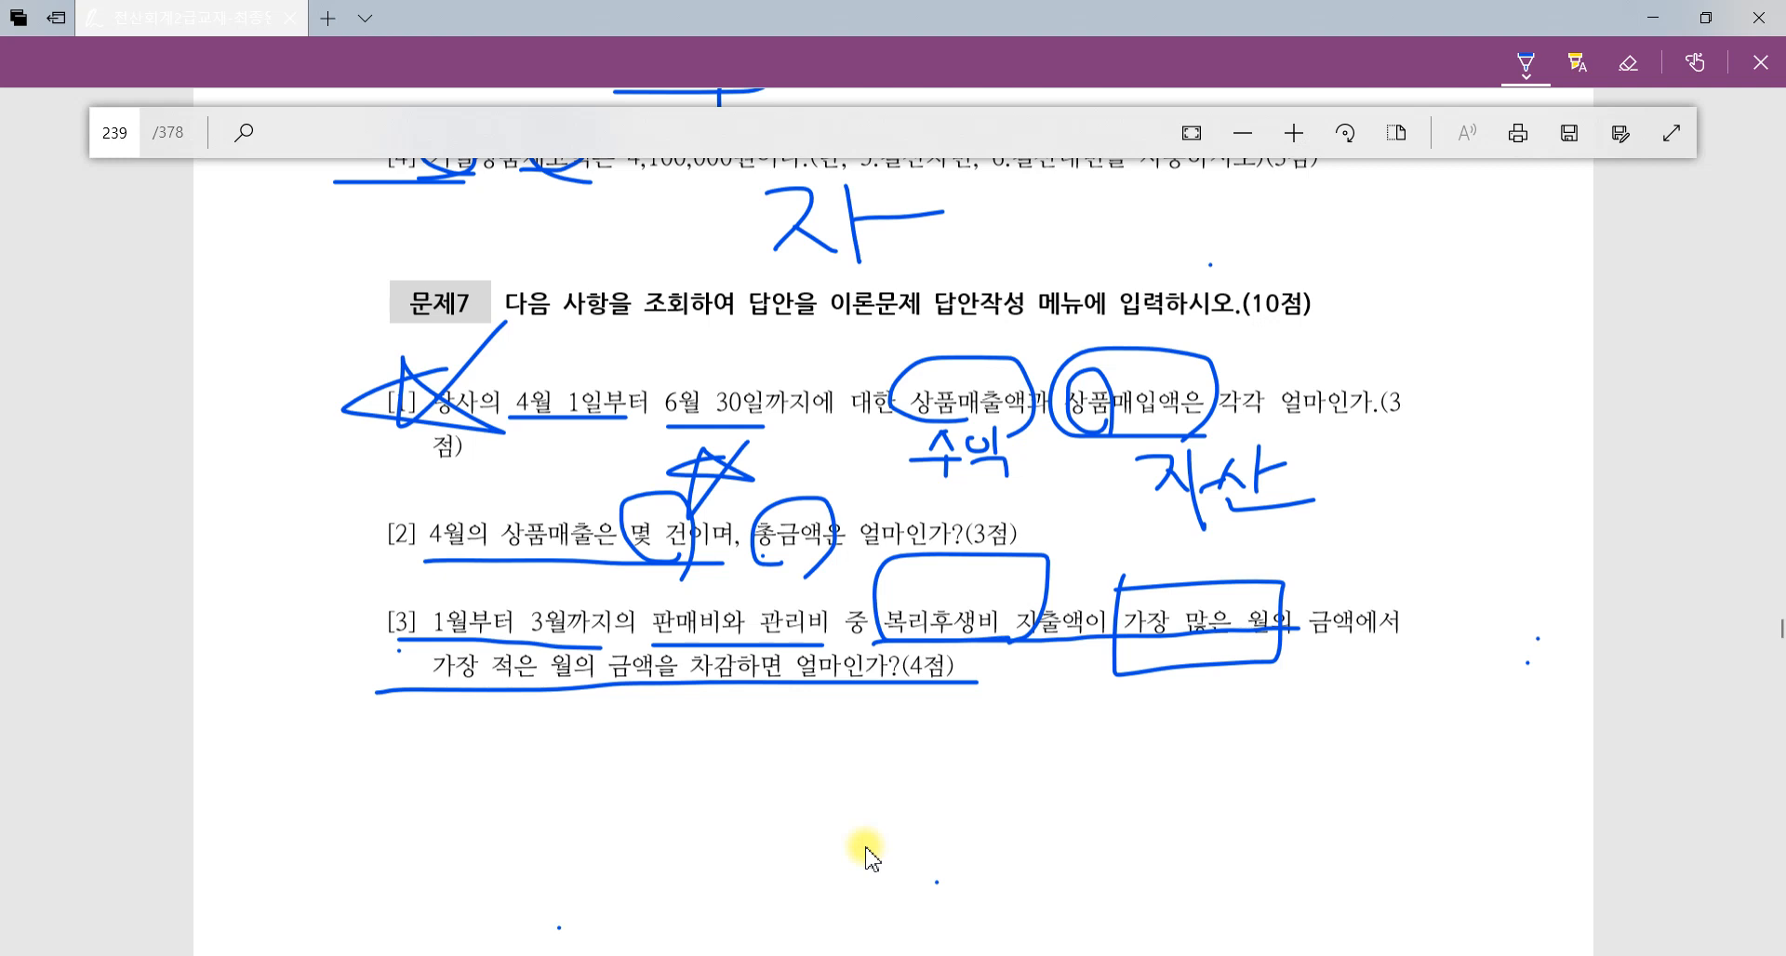
pyautogui.moveTo(444, 365)
pyautogui.mouseDown()
pyautogui.moveTo(395, 414)
pyautogui.moveTo(439, 700)
pyautogui.mouseUp()
pyautogui.moveTo(360, 443); pyautogui.dragTo(393, 504)
pyautogui.moveTo(319, 423); pyautogui.dragTo(383, 451)
pyautogui.moveTo(374, 587)
pyautogui.mouseDown()
pyautogui.moveTo(344, 558)
pyautogui.moveTo(409, 560)
pyautogui.mouseUp()
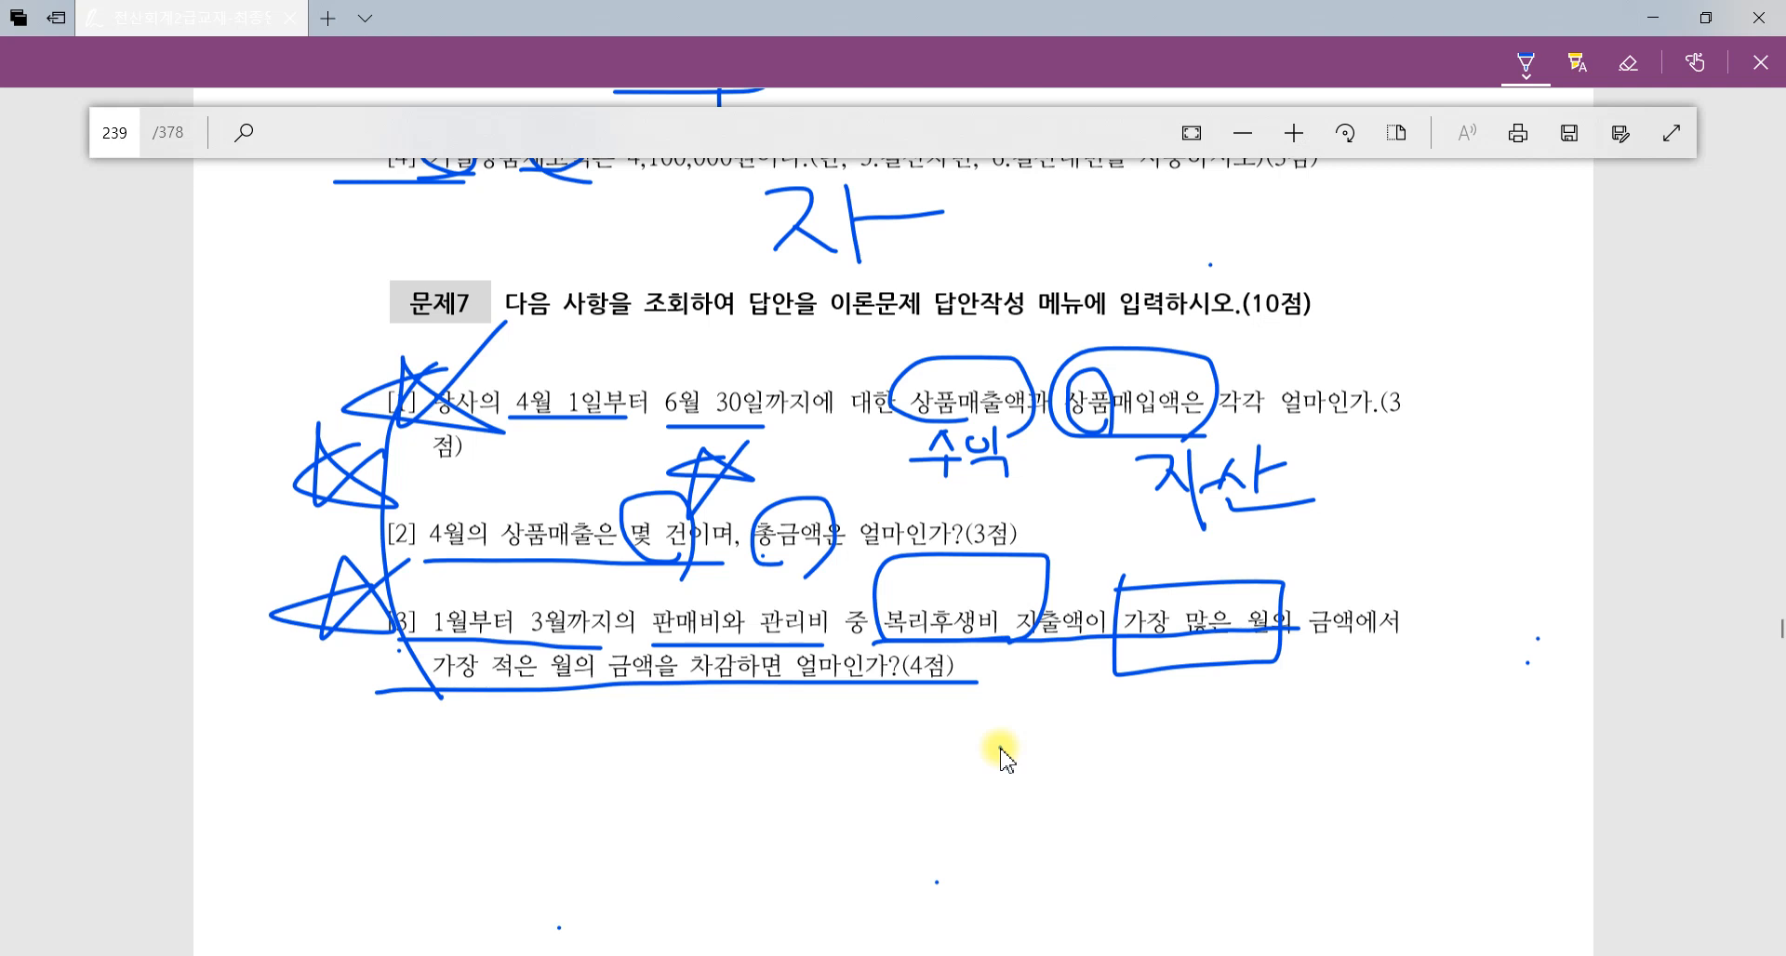
# Exit KcLep, and clear the exam page window and the calculator off the desktop.
pyautogui.click(758, 955)
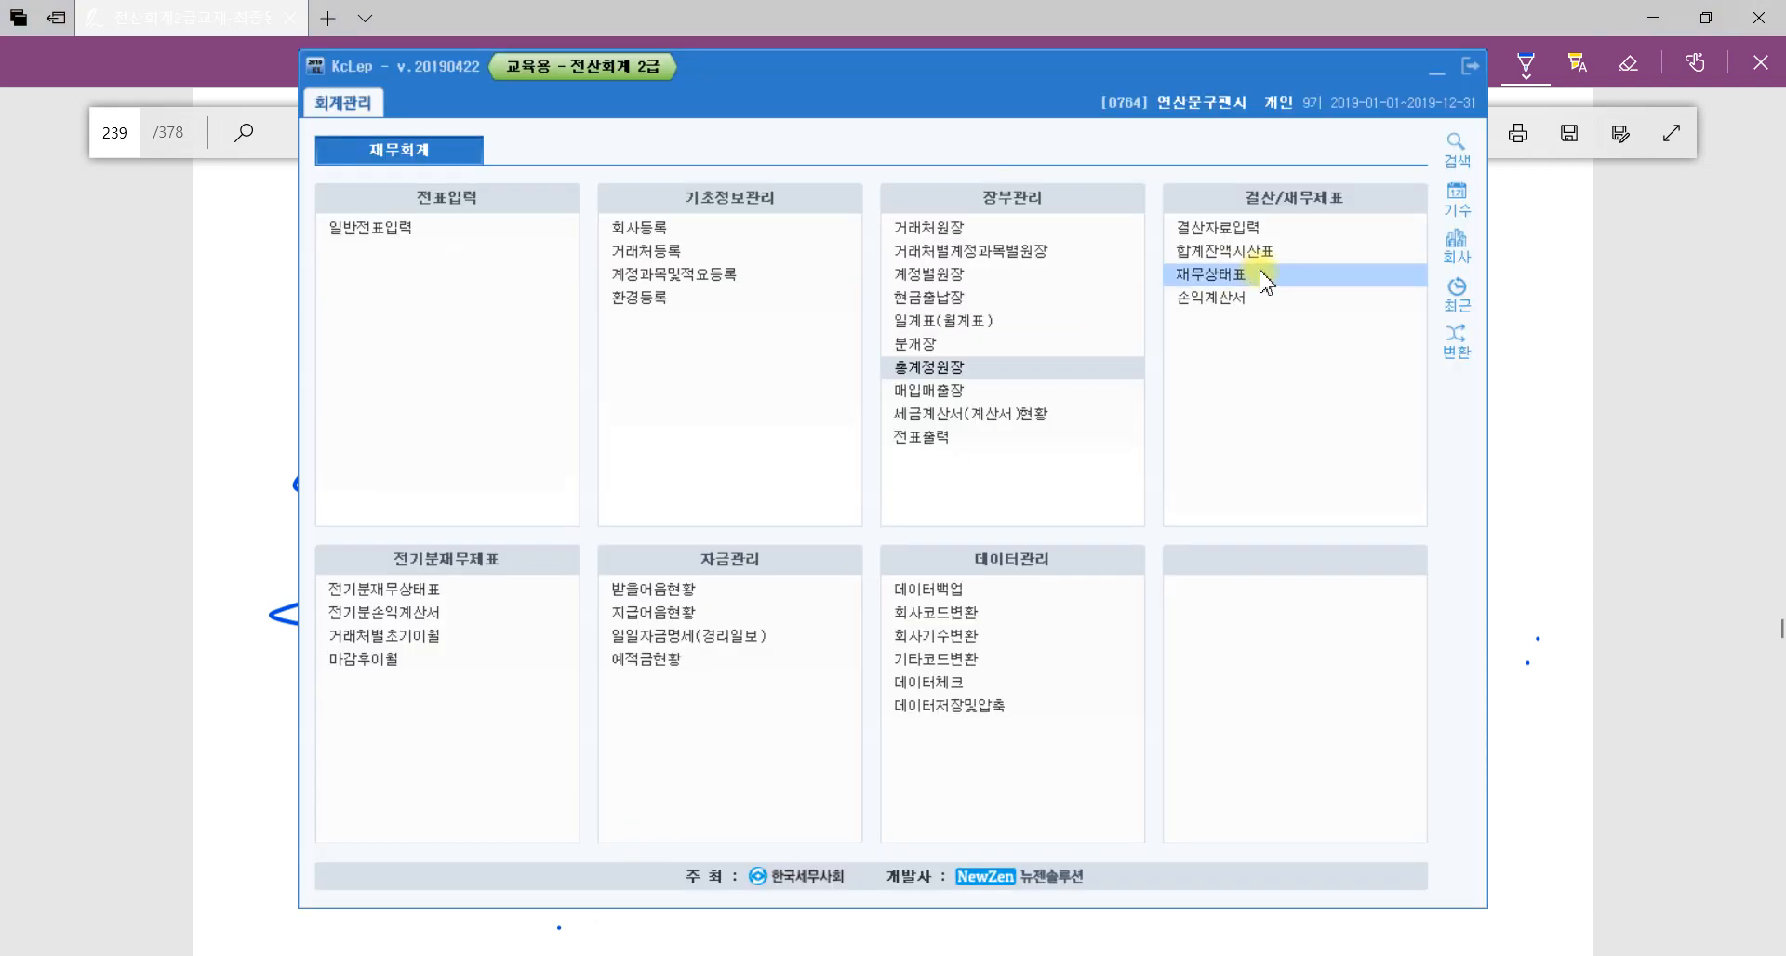
pyautogui.click(1470, 66)
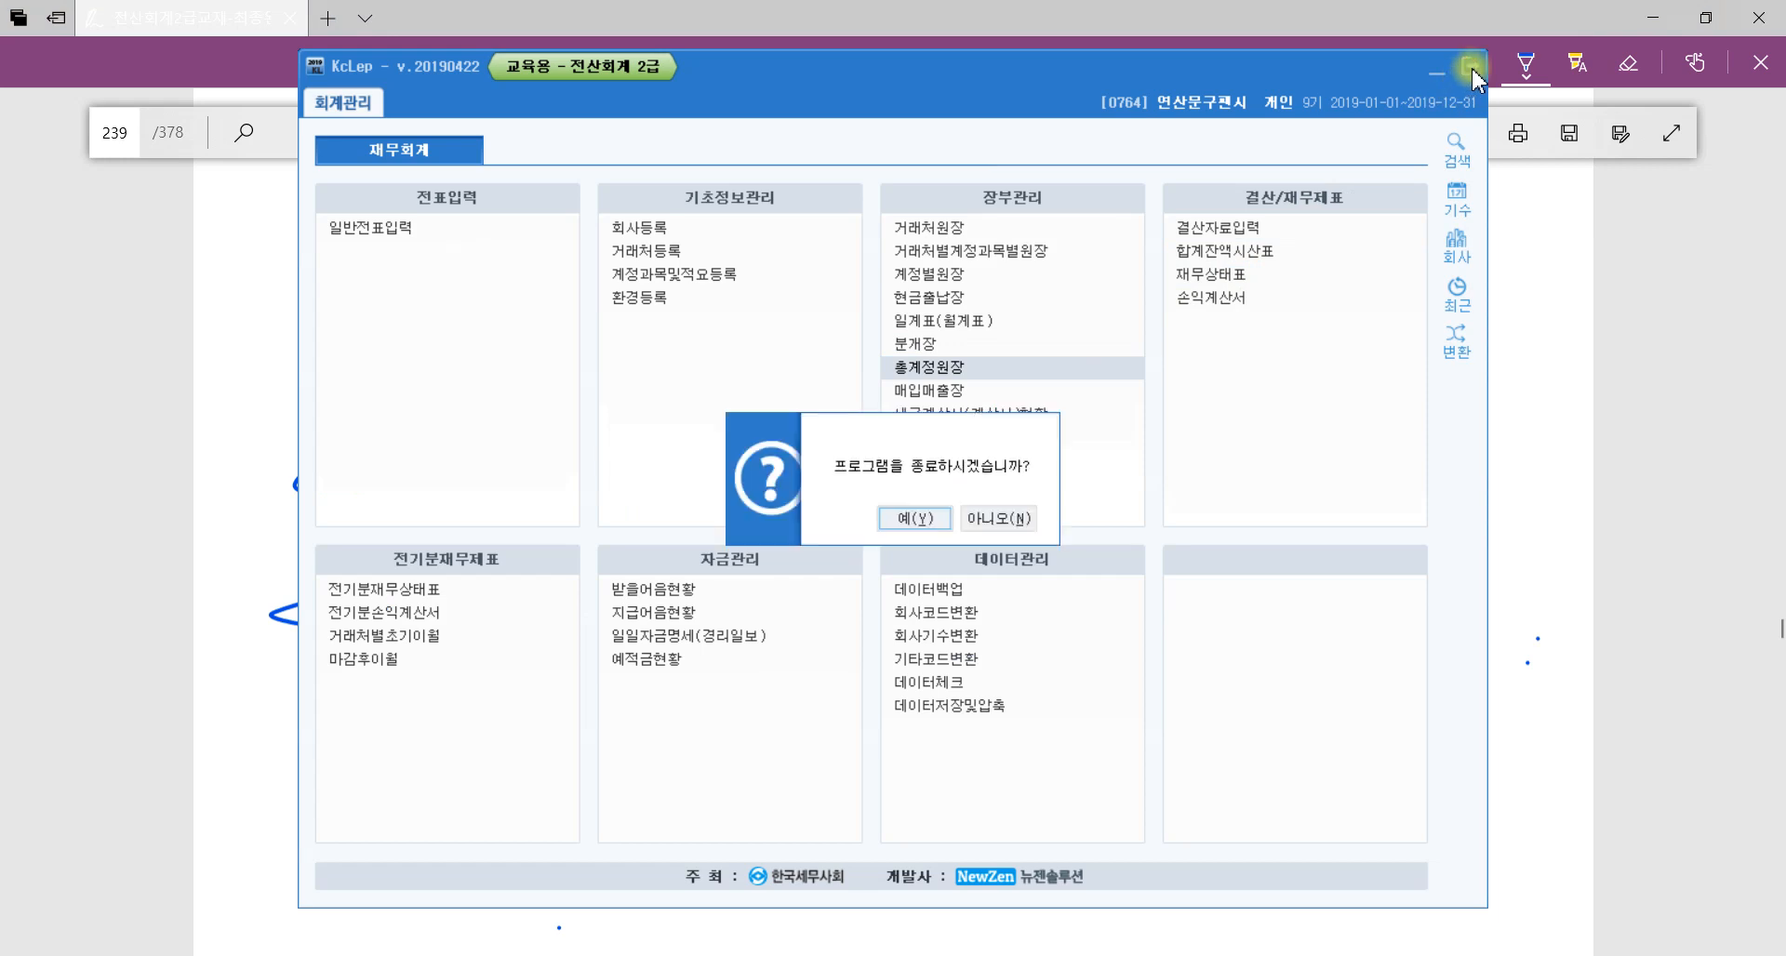
pyautogui.click(914, 518)
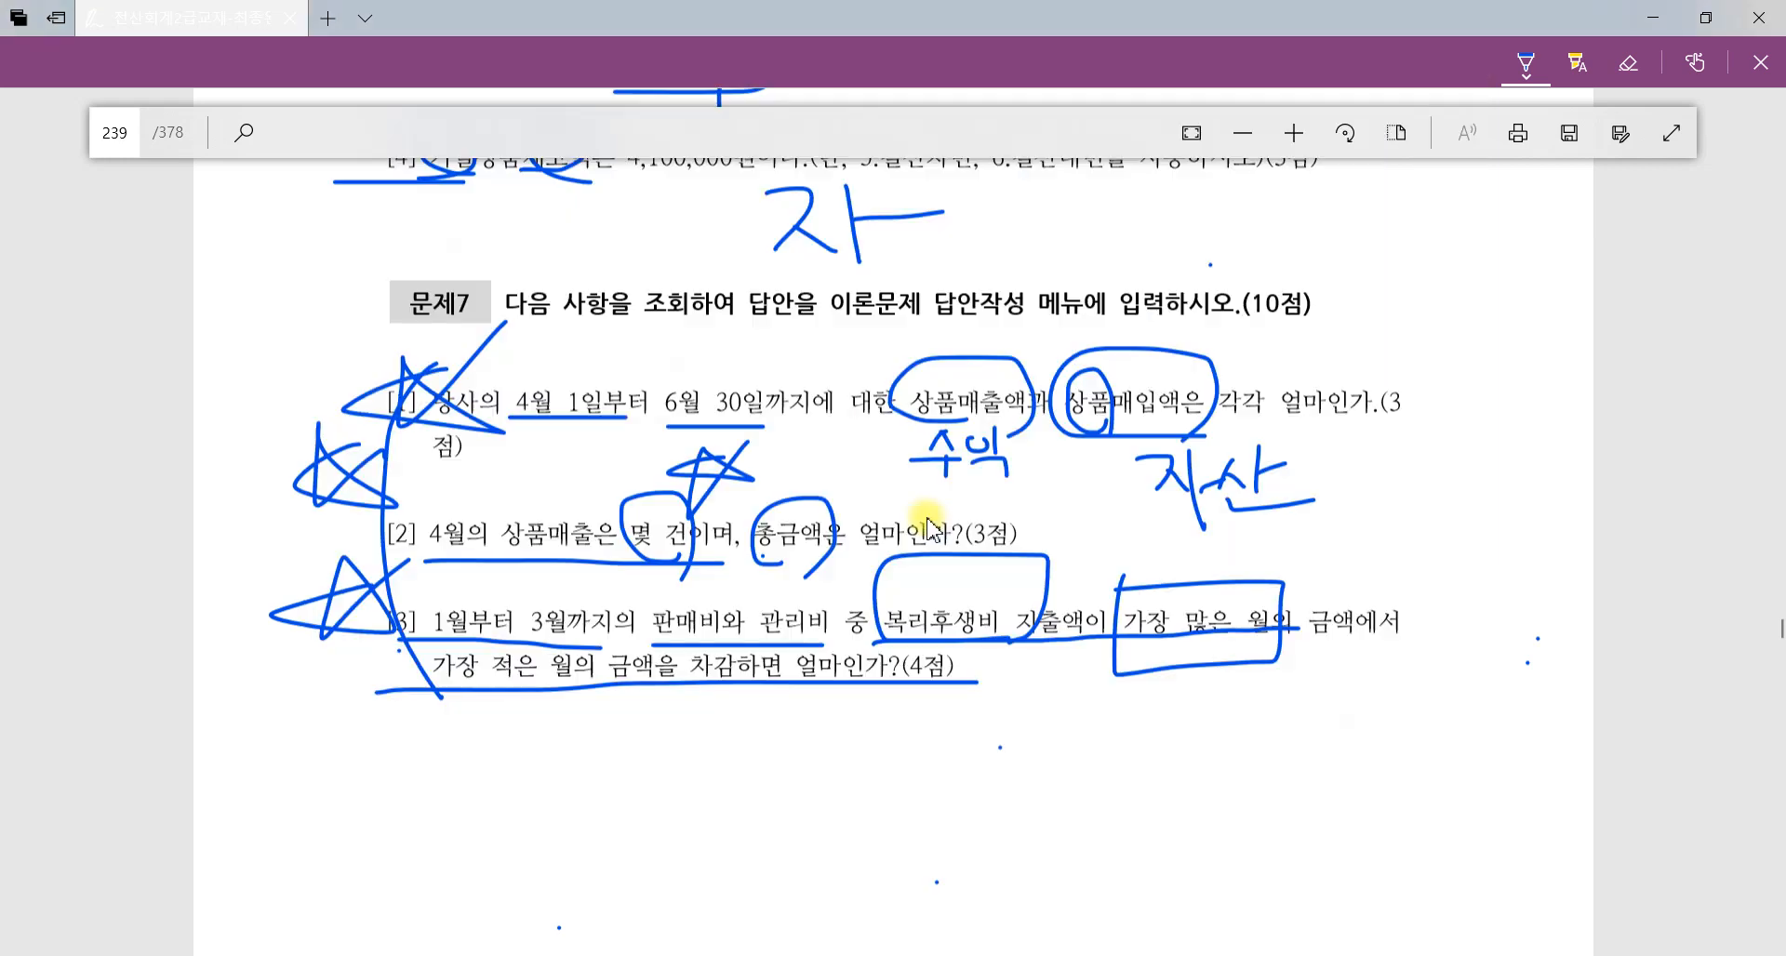
pyautogui.click(1660, 23)
pyautogui.click(1644, 18)
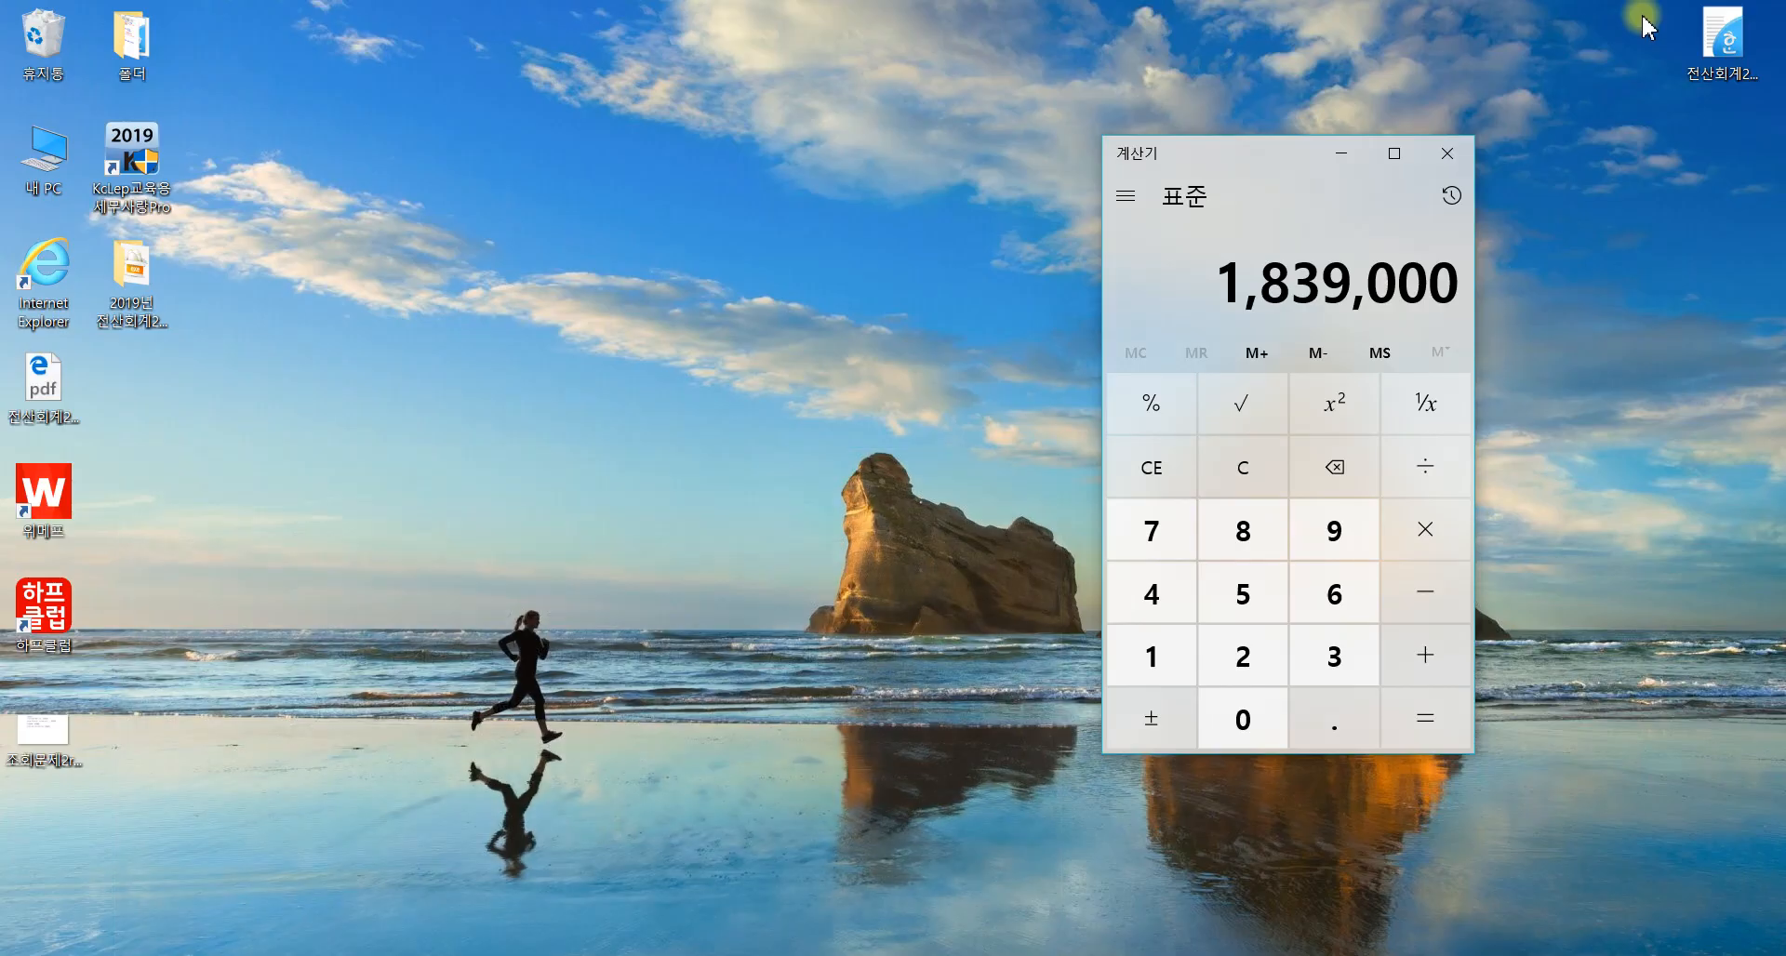
pyautogui.click(1447, 153)
# Extract the 2019년 전산회계2급 기출데이타 archive into C:\KcLepDB\KcLep\ with 덮어쓰기 enabled, and close the extractor and folder windows.
pyautogui.doubleClick(135, 314)
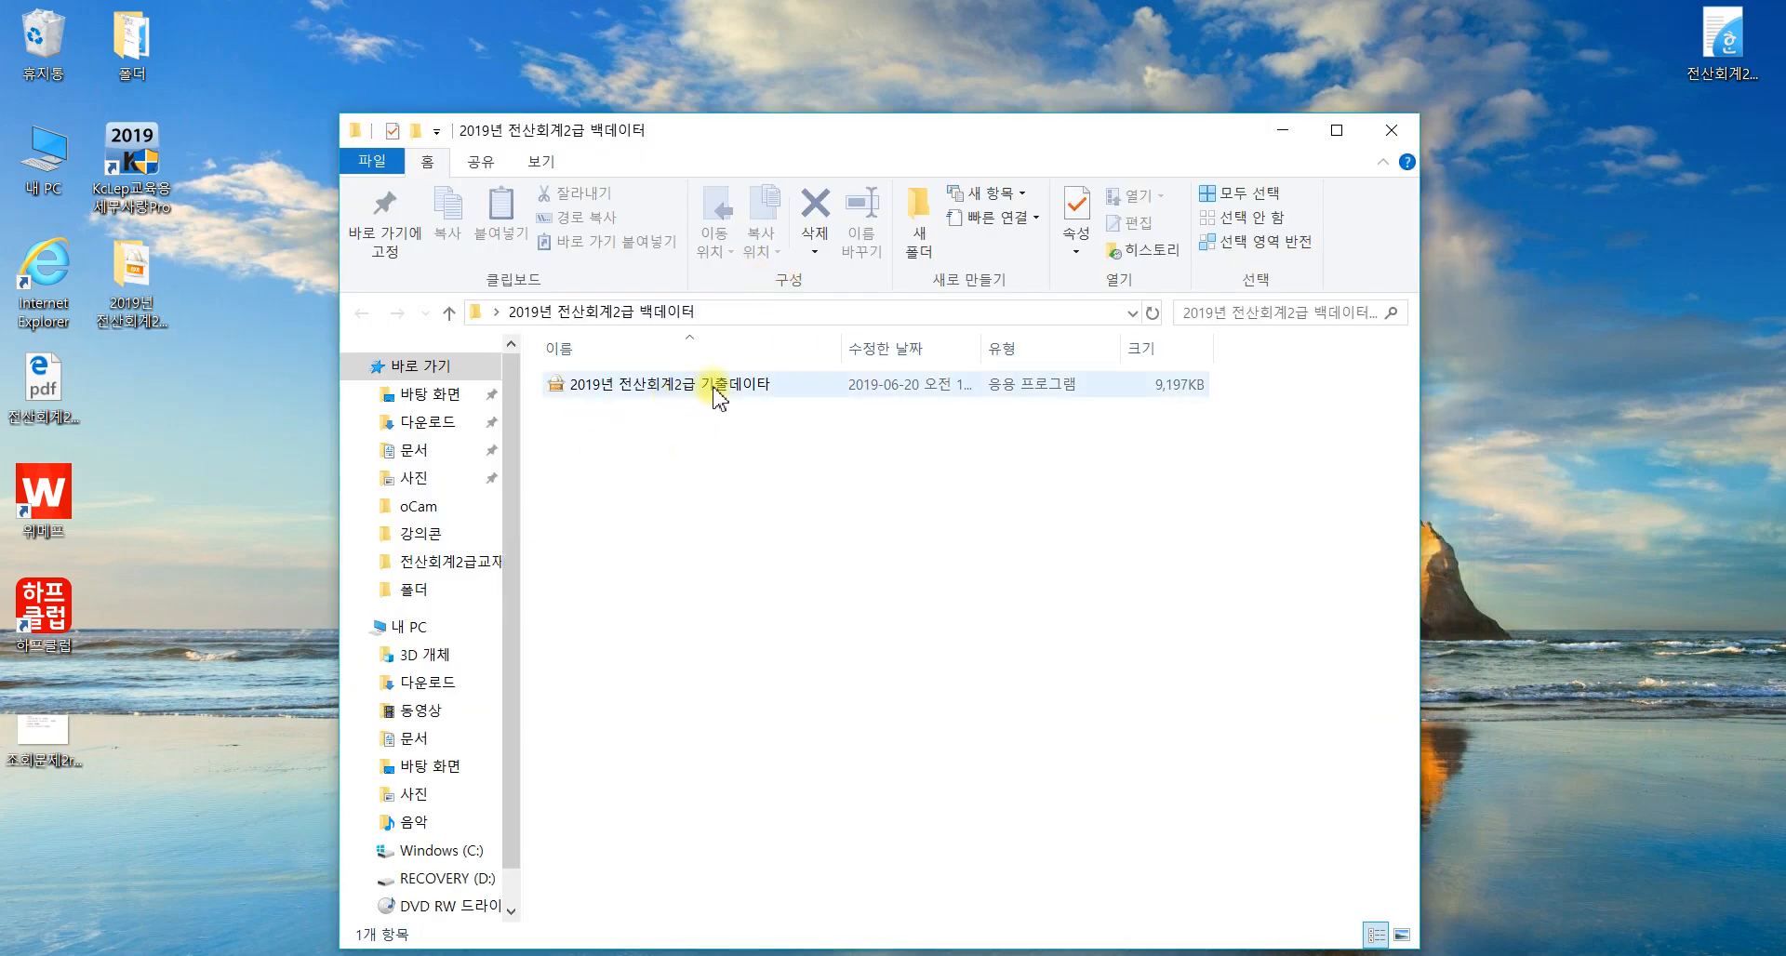
pyautogui.doubleClick(712, 388)
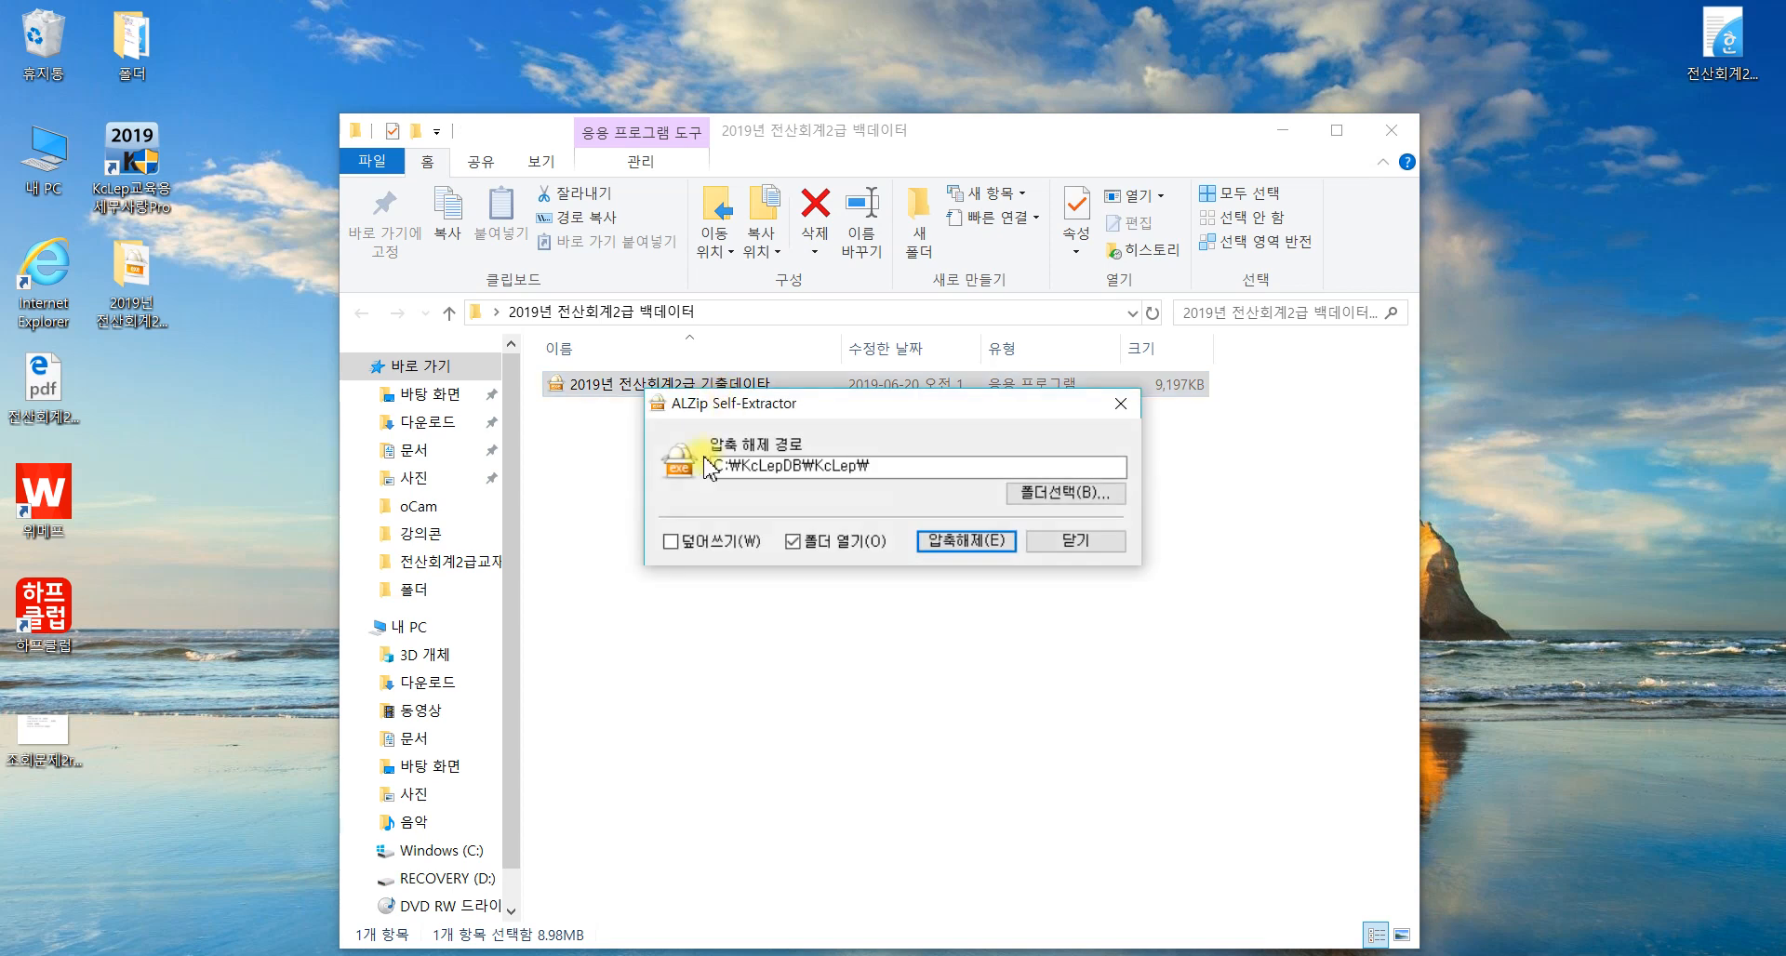
pyautogui.click(669, 541)
pyautogui.click(953, 544)
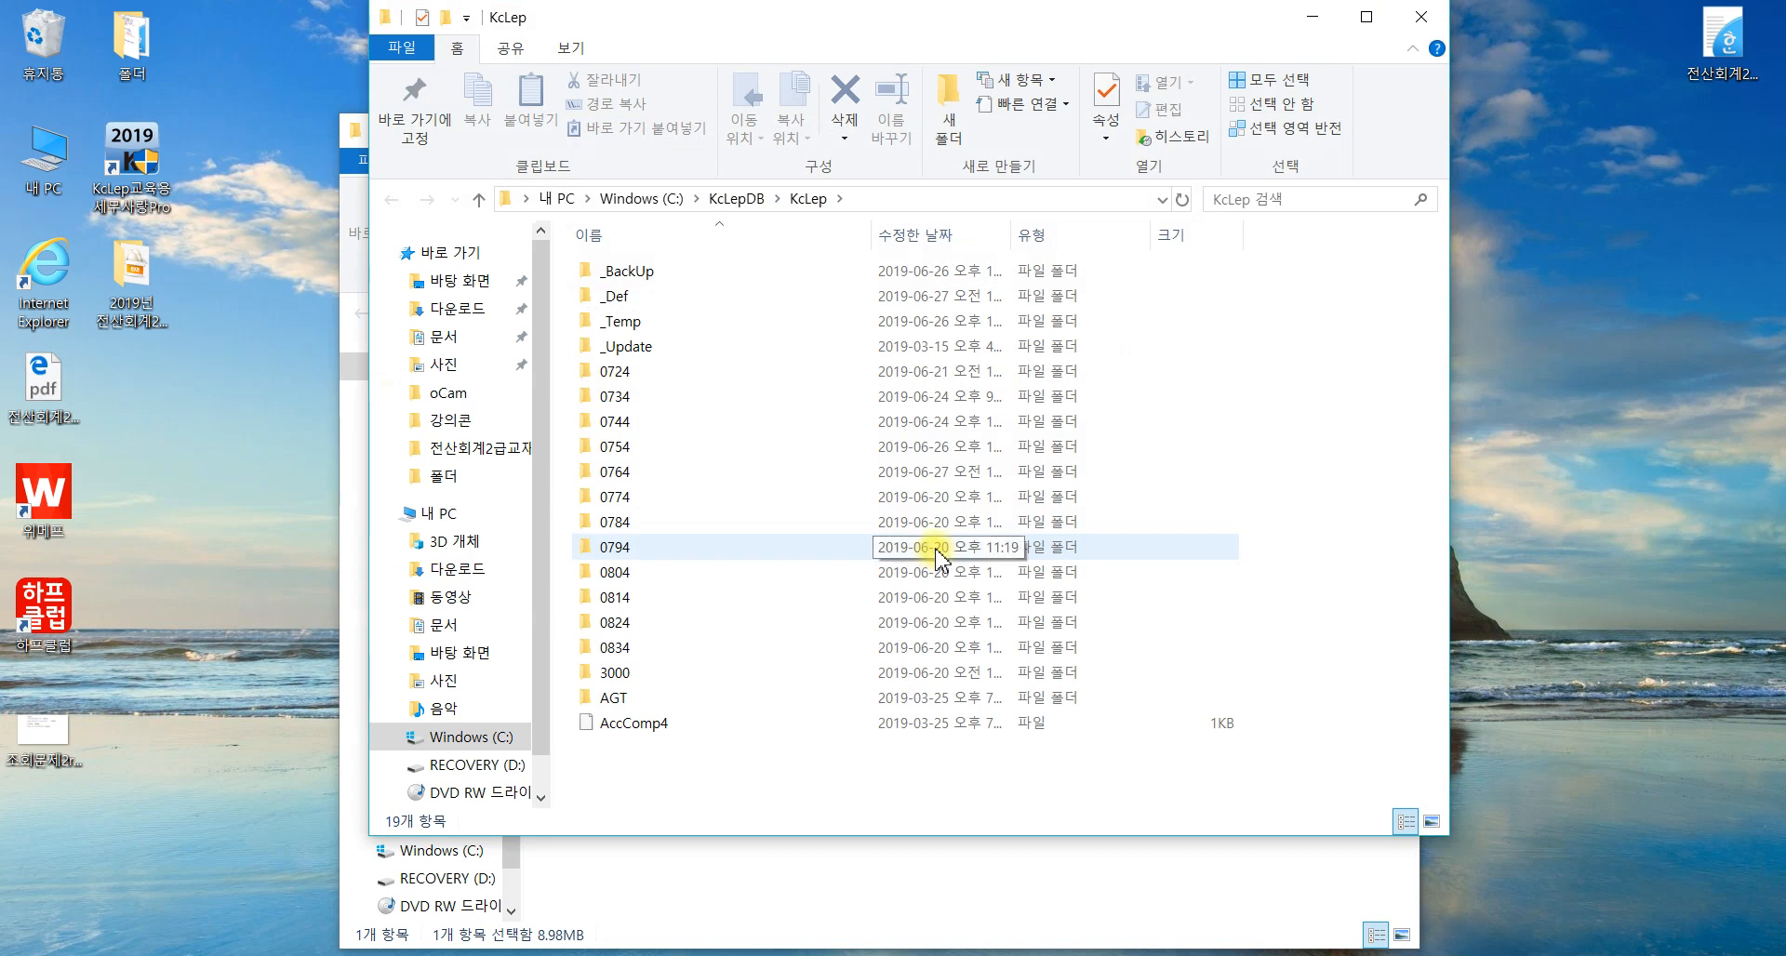
pyautogui.click(1420, 17)
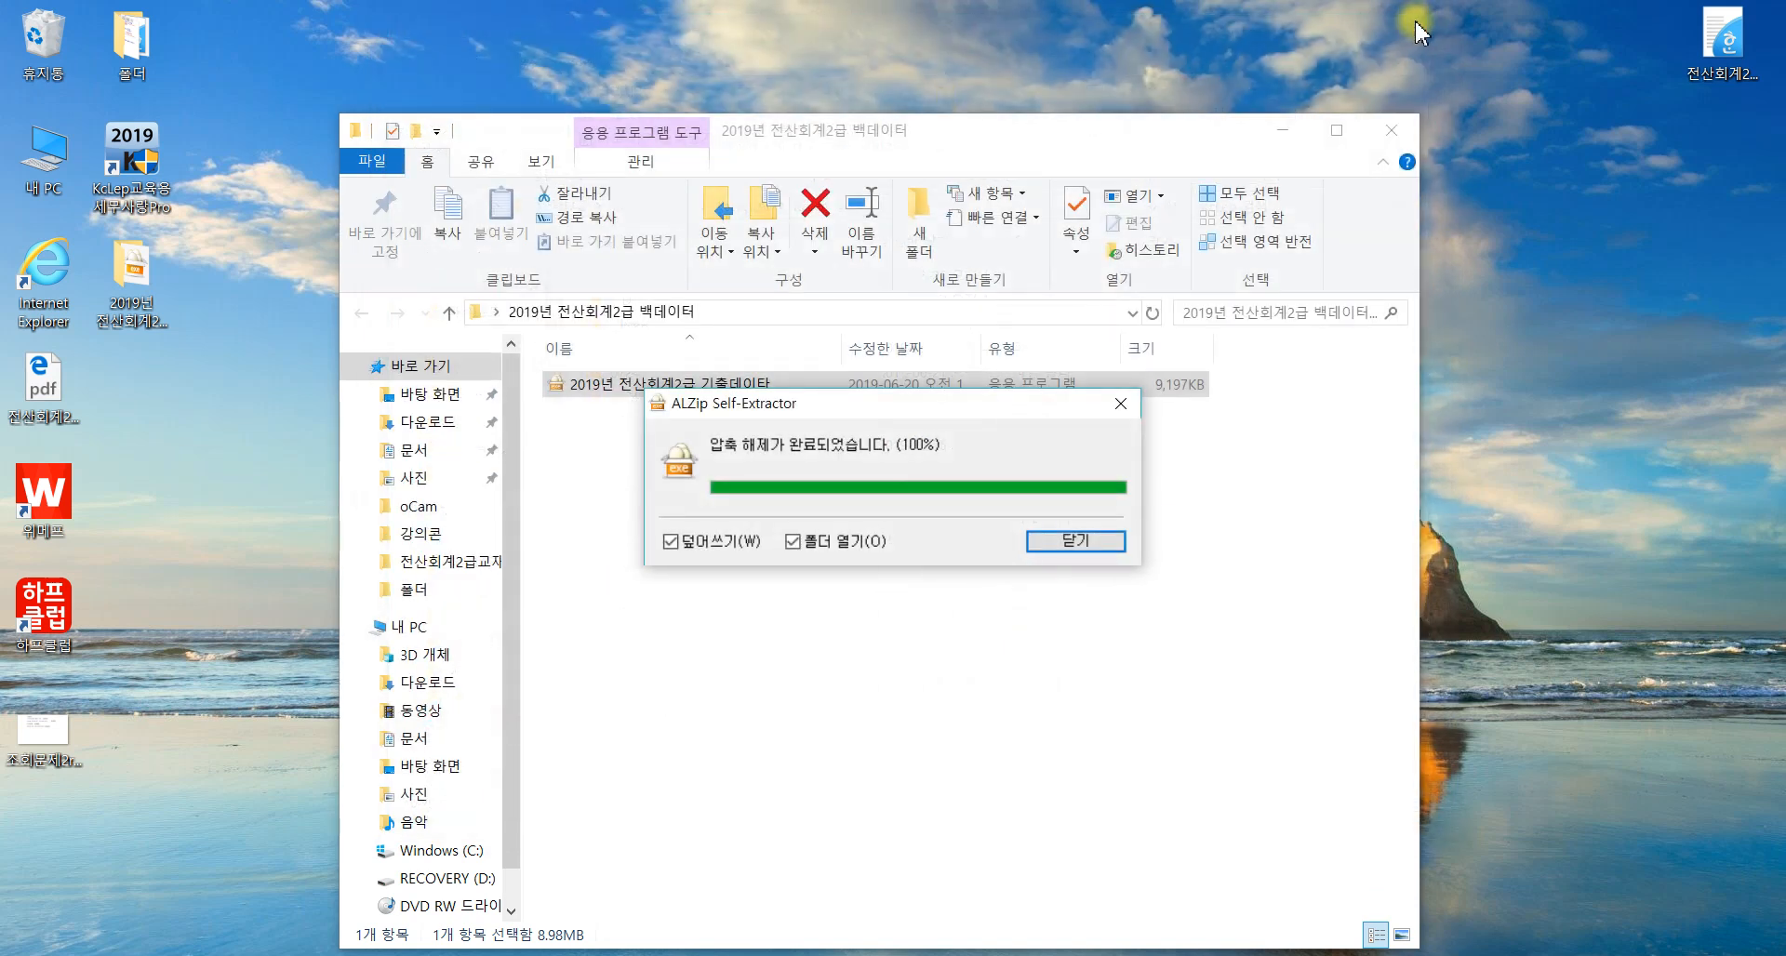
pyautogui.click(1075, 541)
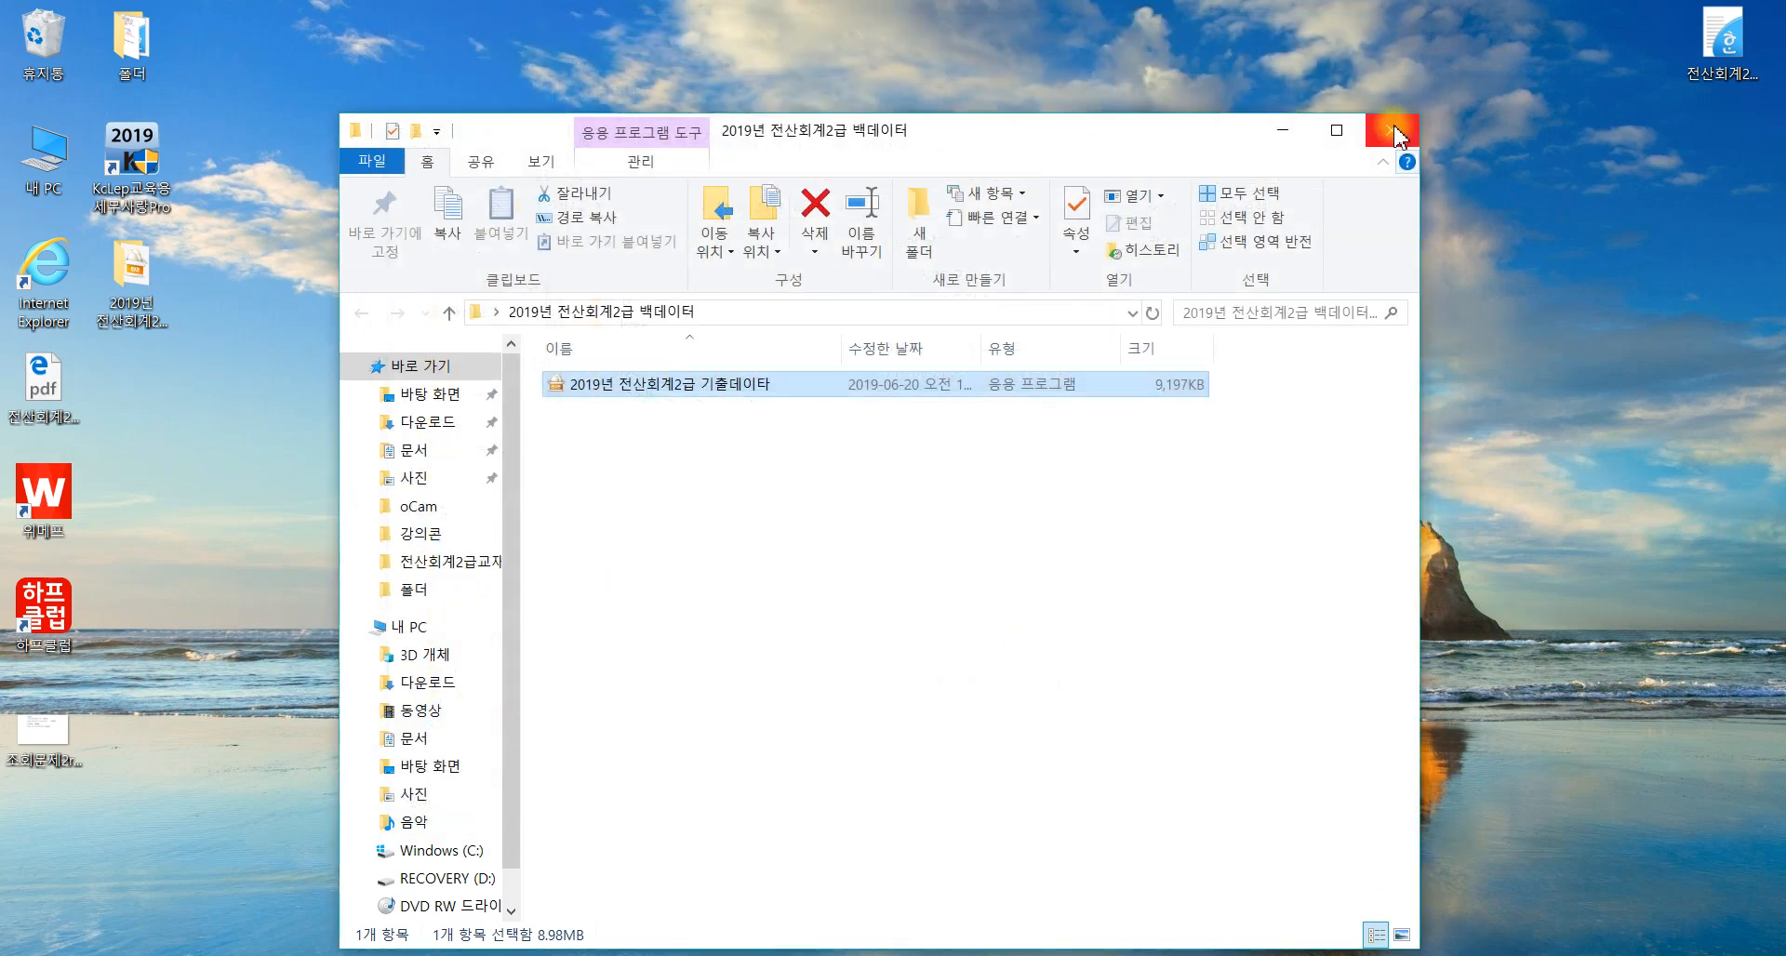
pyautogui.click(1391, 129)
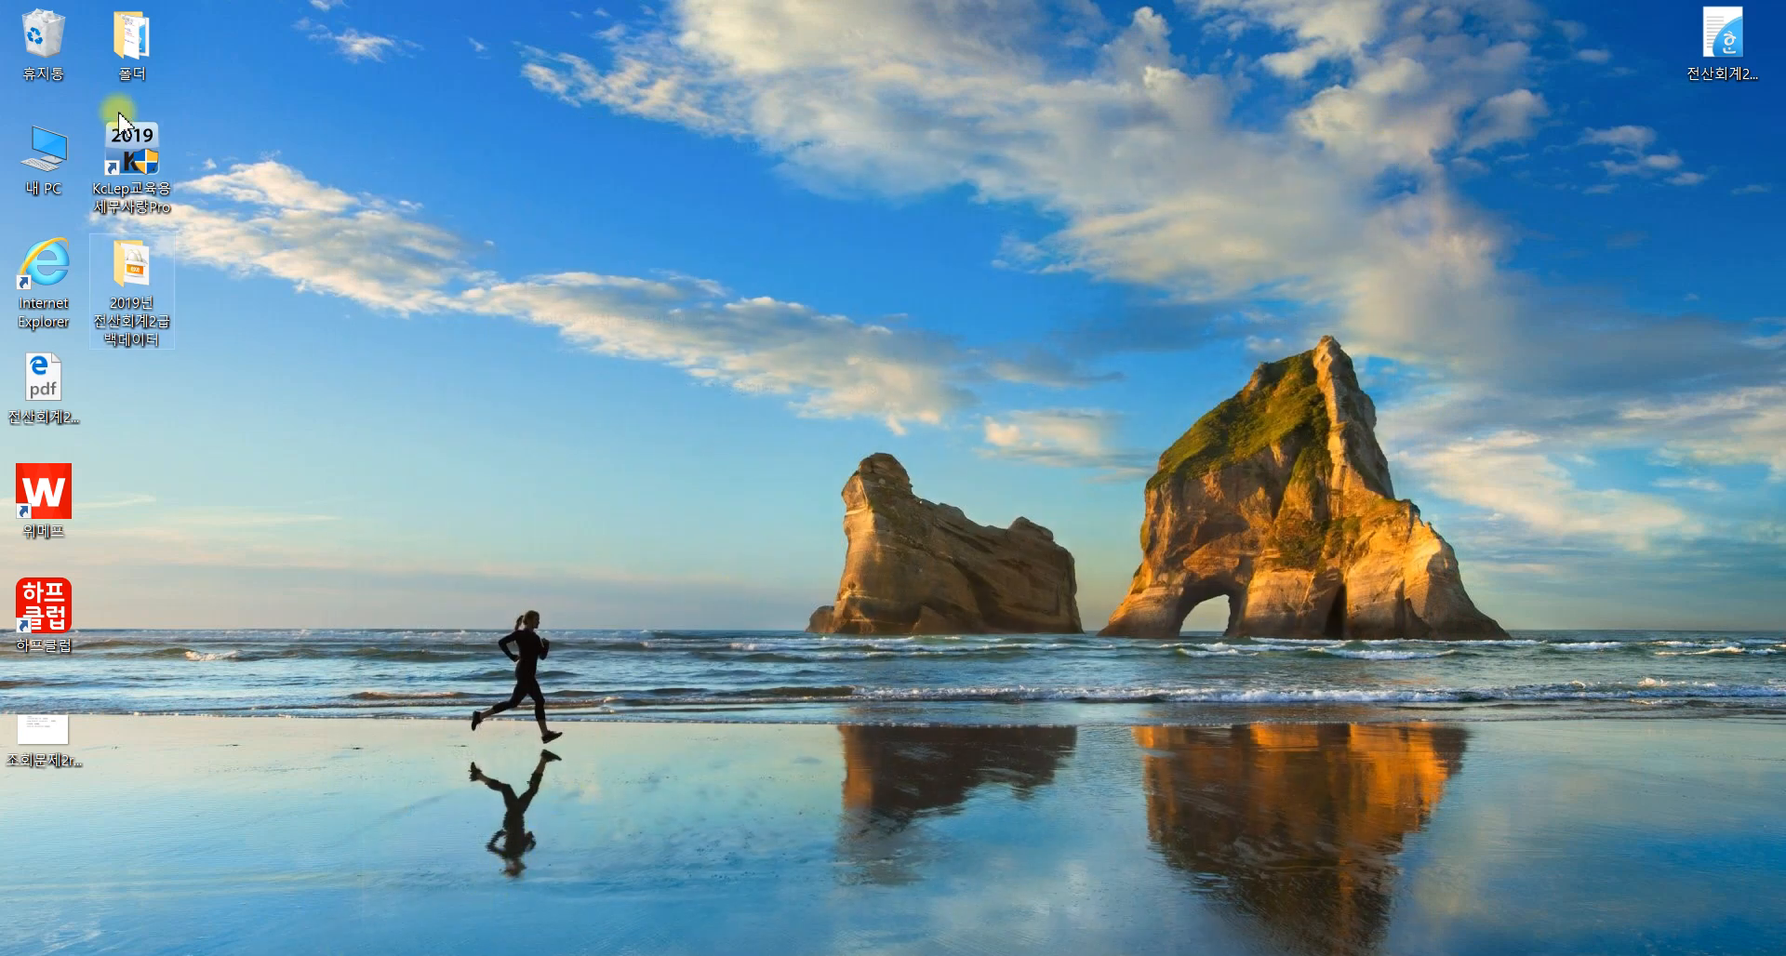
# Start the KcLep 교육용 program and open 회사등록 from its login window.
pyautogui.click(149, 180)
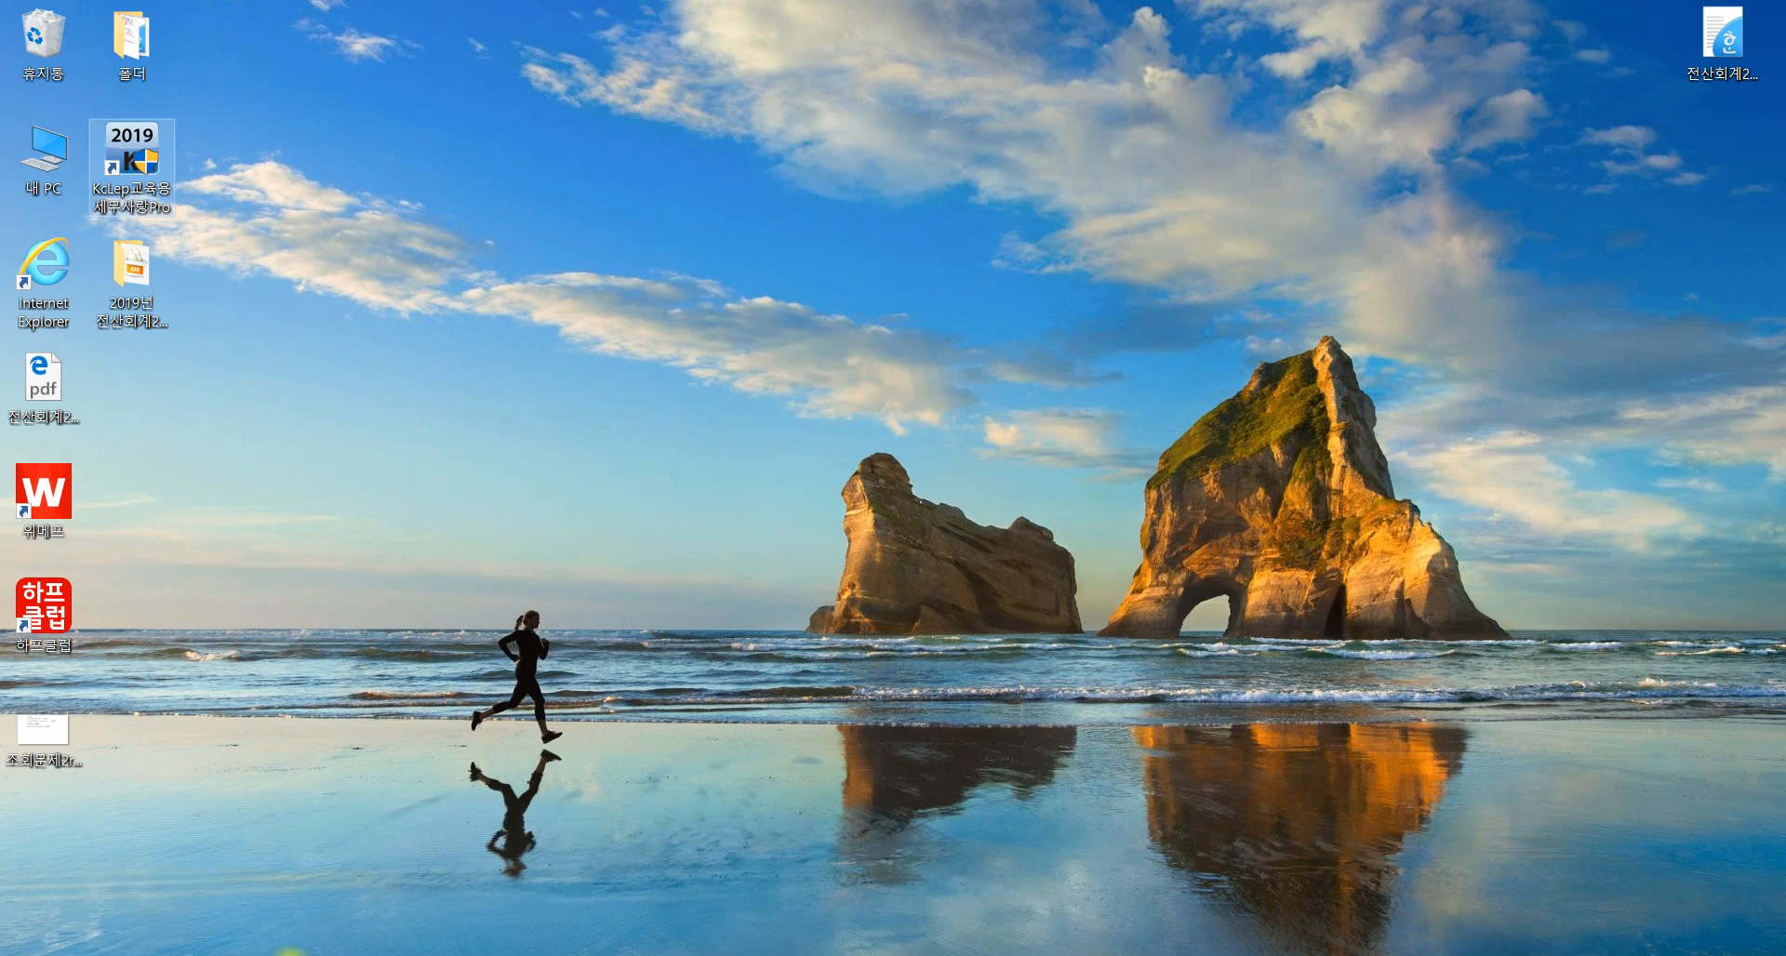
pyautogui.doubleClick(150, 160)
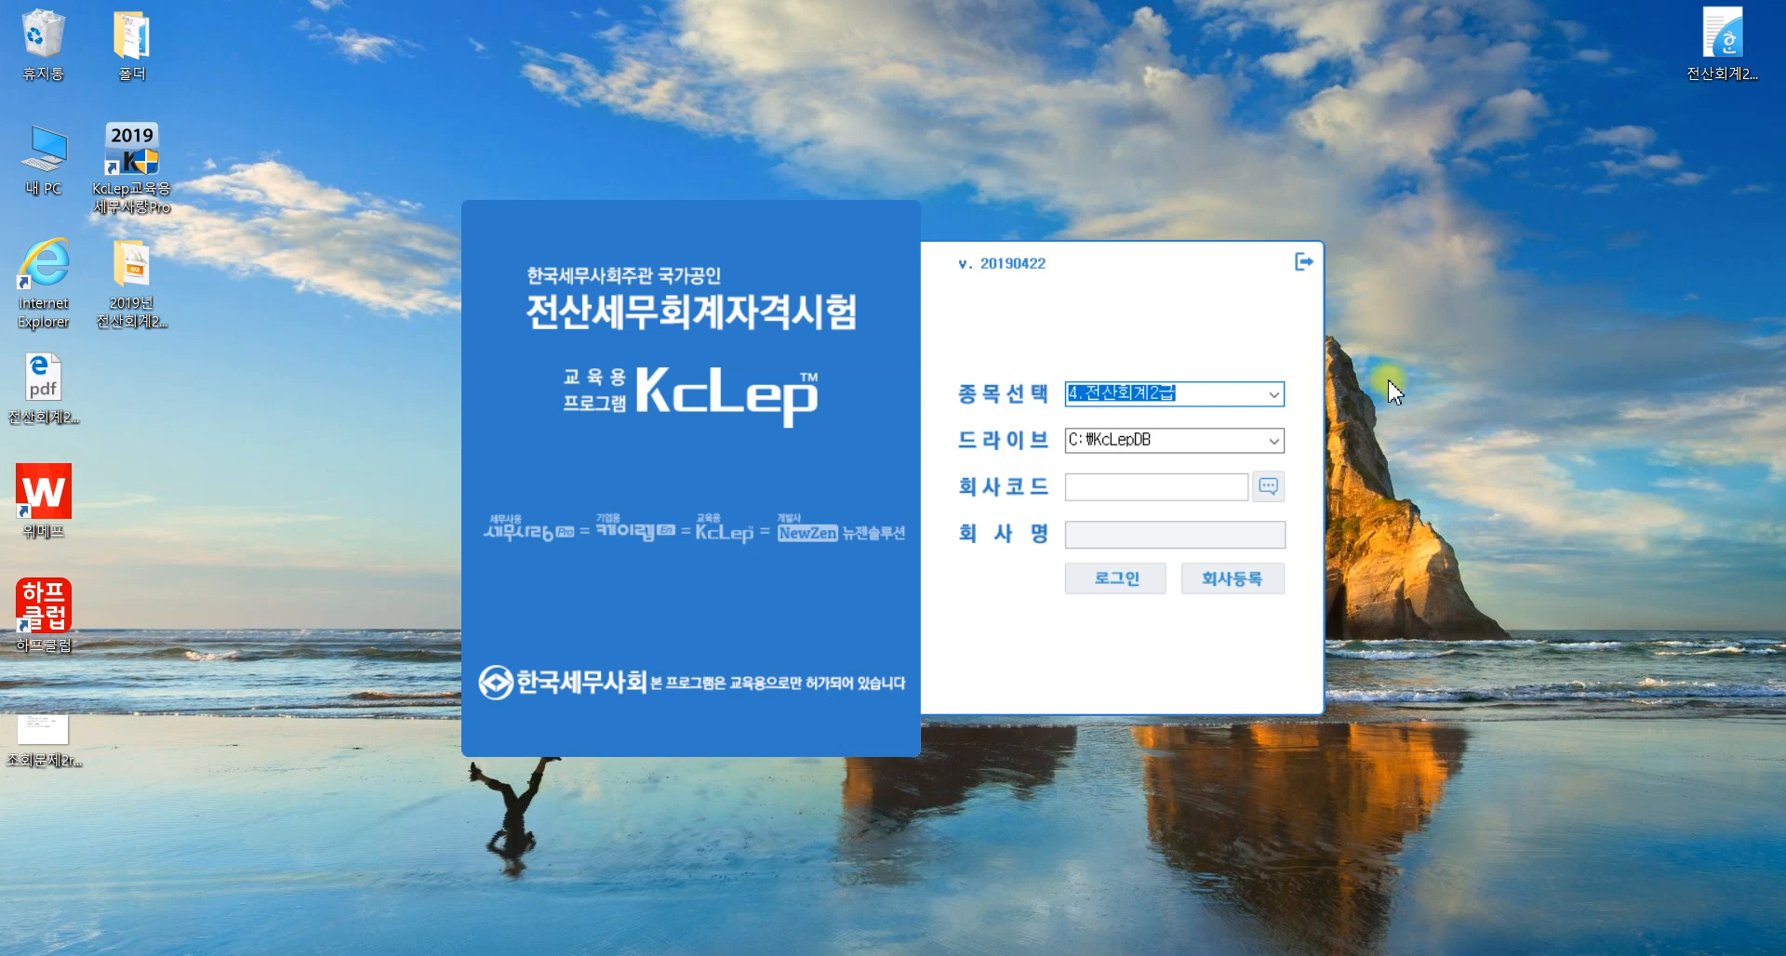
pyautogui.click(1231, 586)
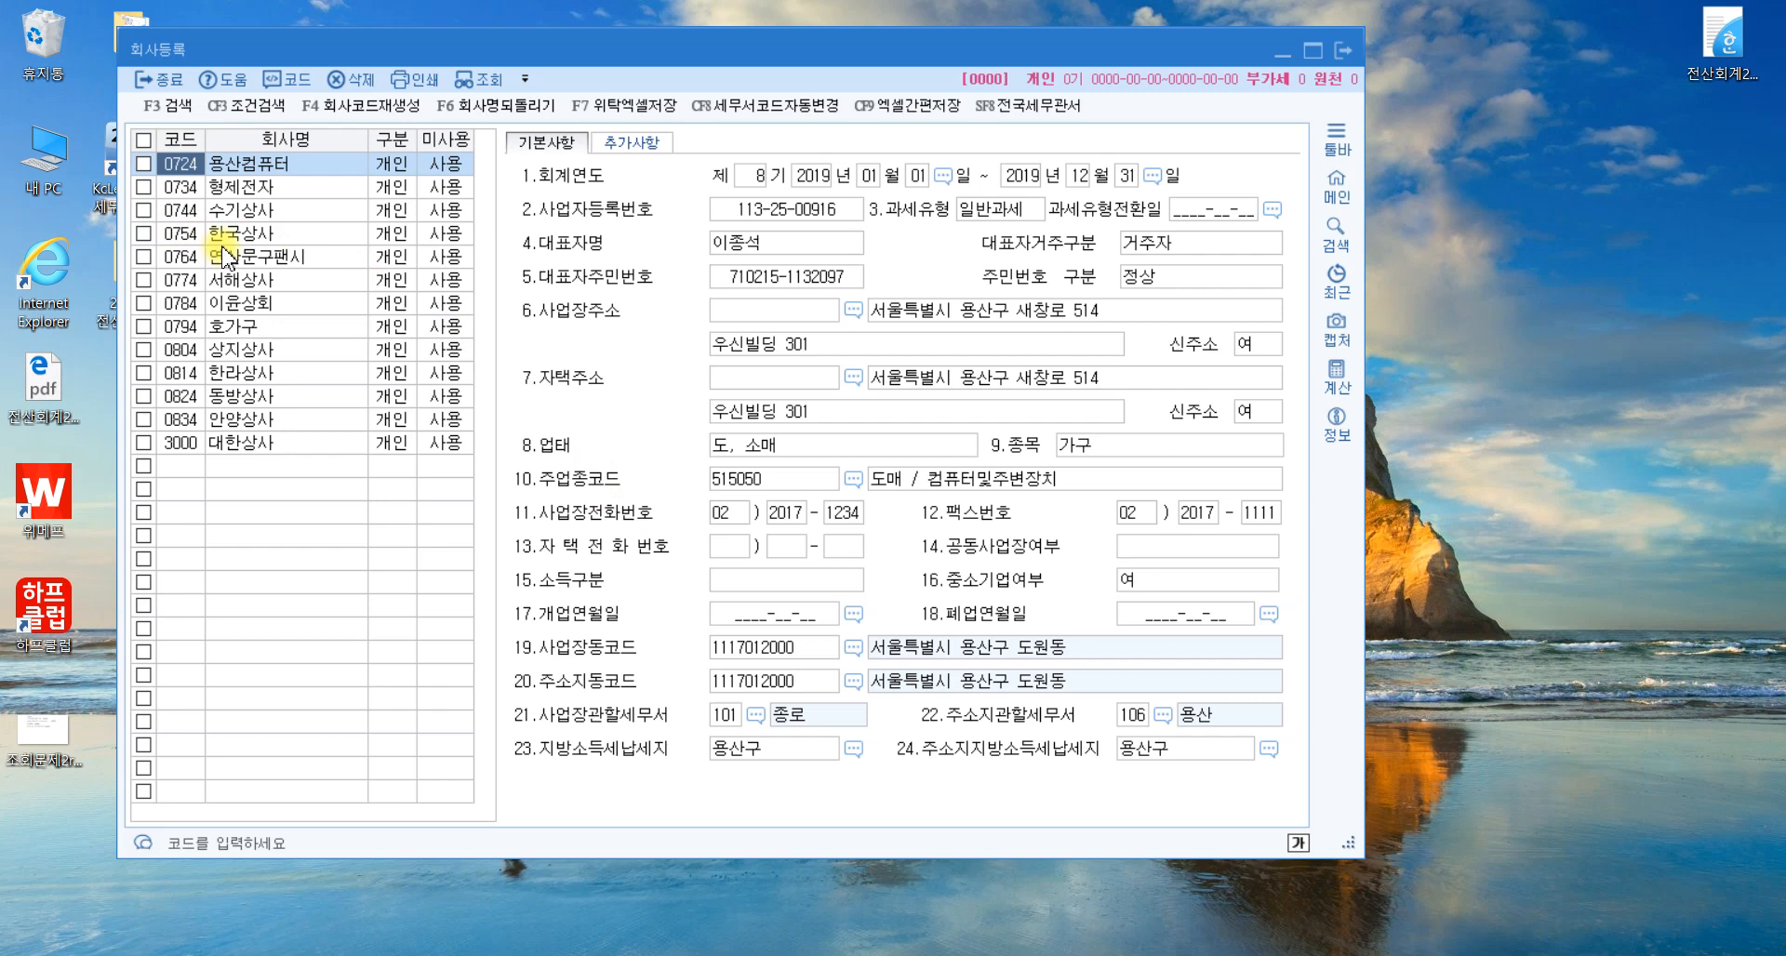
# Run 회사코드재생성 to regenerate the company codes, and return to the login window.
pyautogui.click(269, 167)
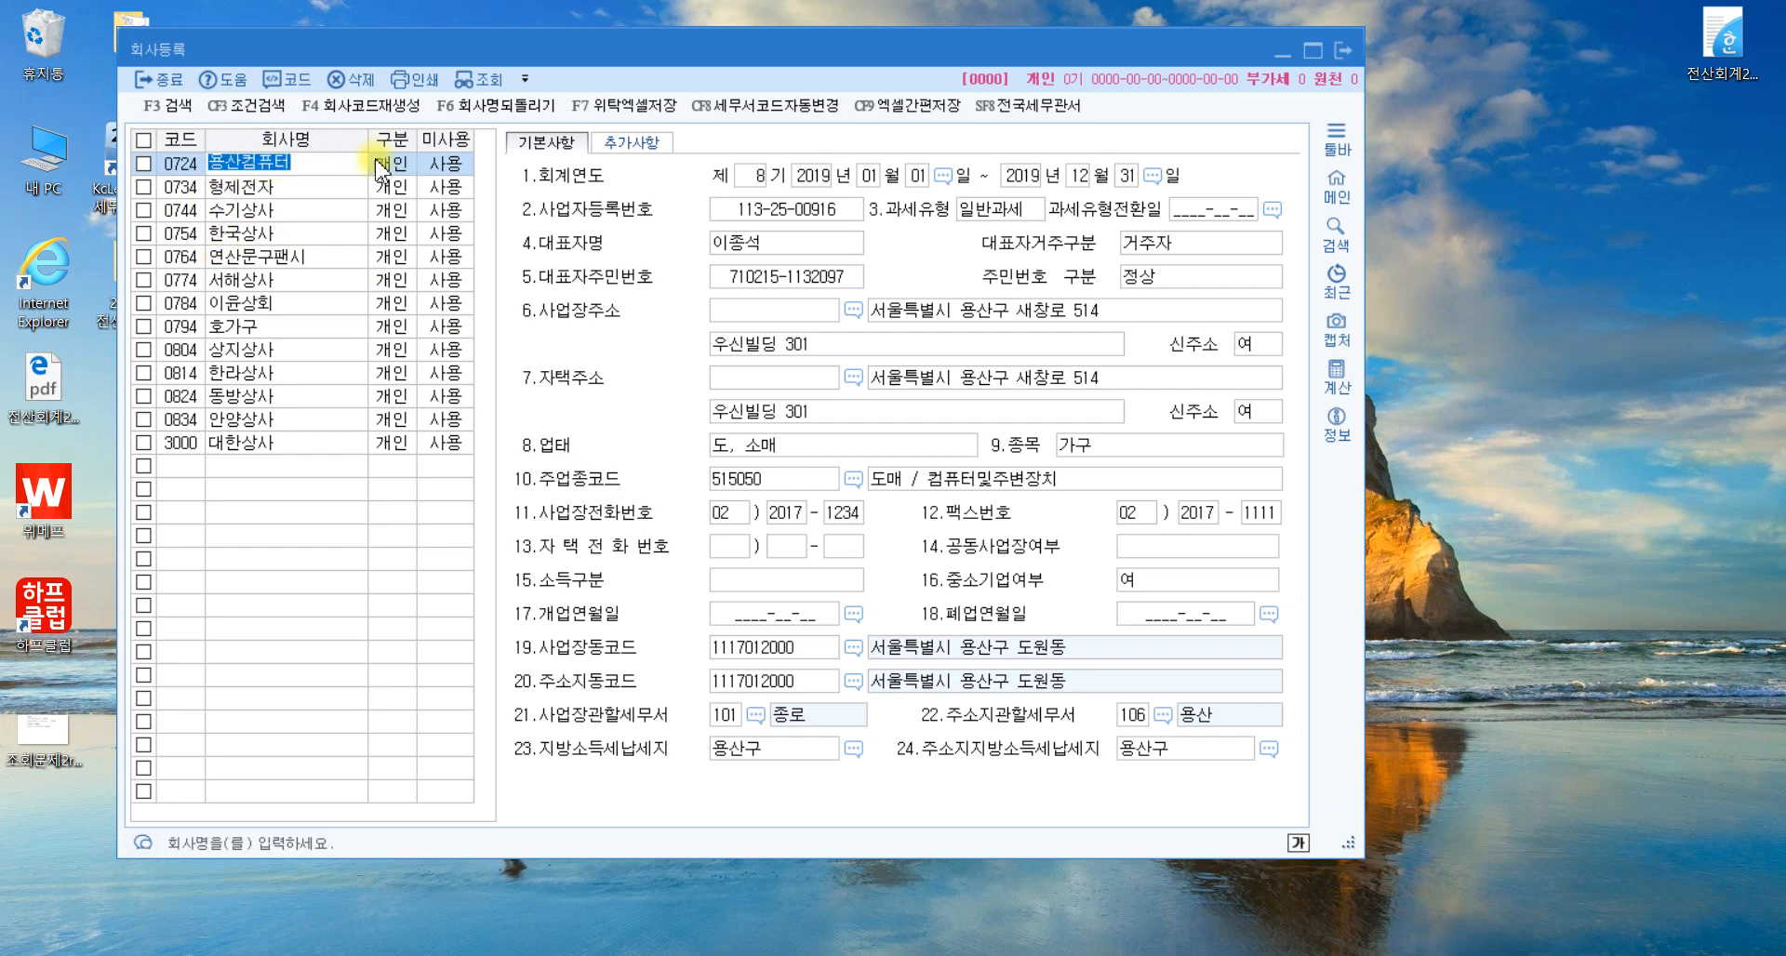
pyautogui.click(400, 114)
pyautogui.click(398, 112)
pyautogui.click(311, 349)
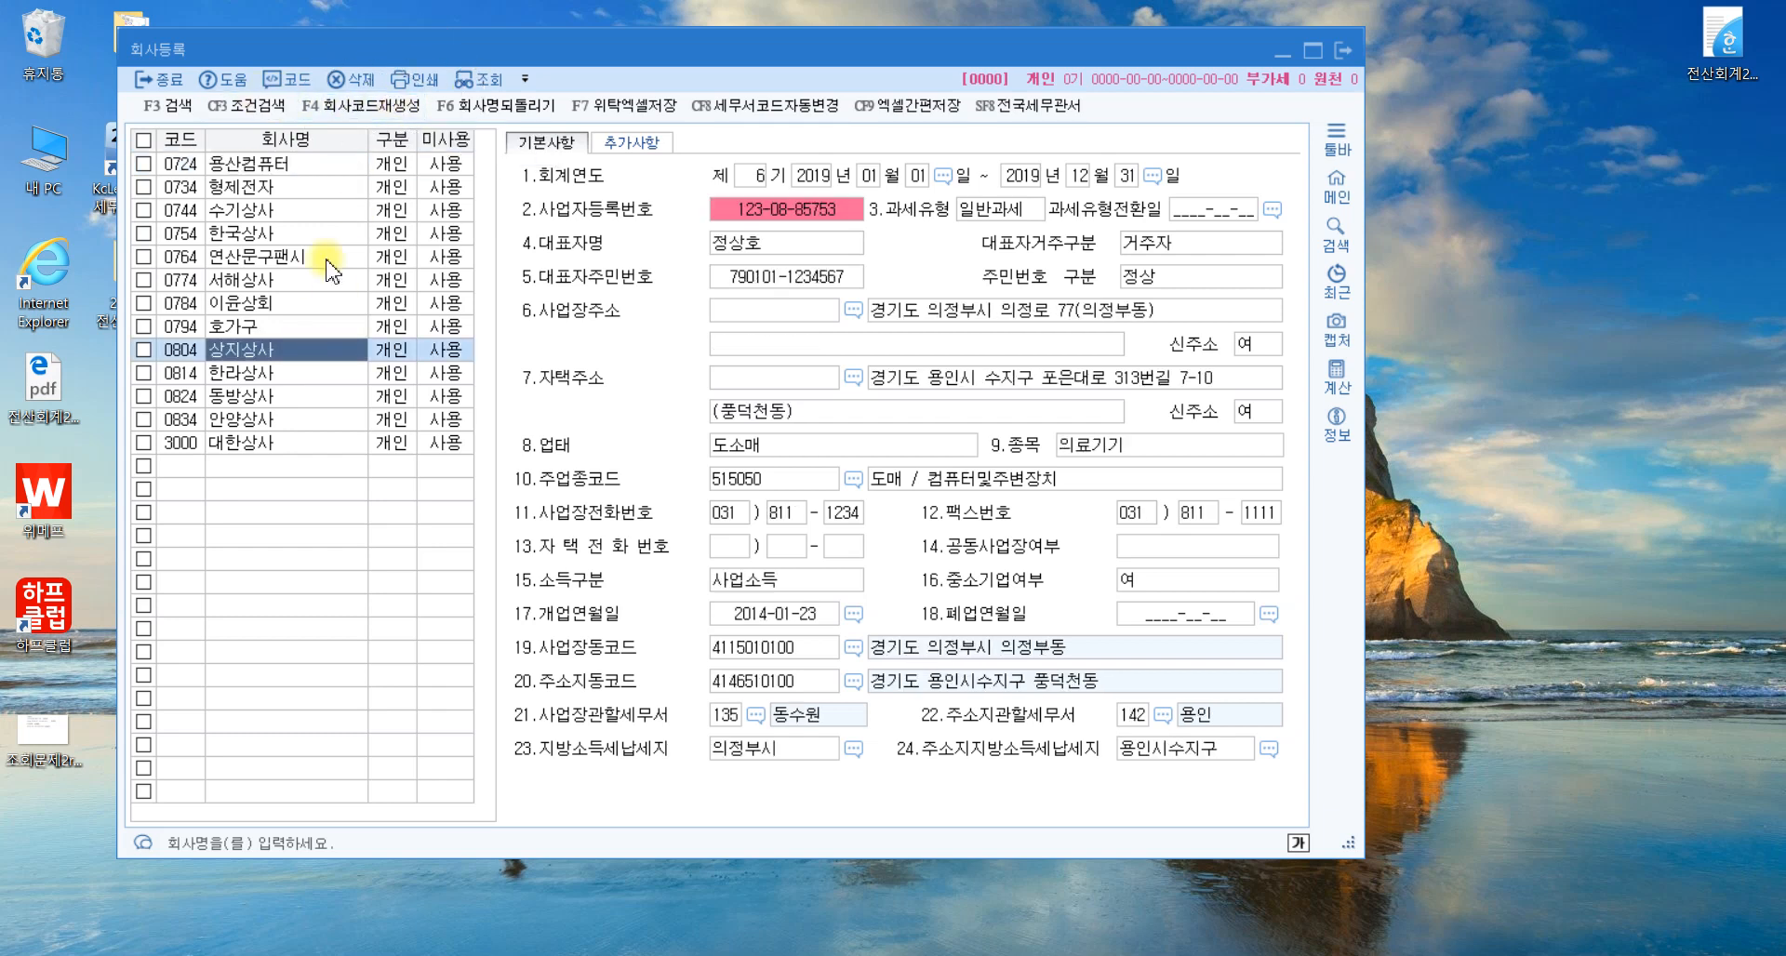
pyautogui.click(370, 108)
pyautogui.click(774, 481)
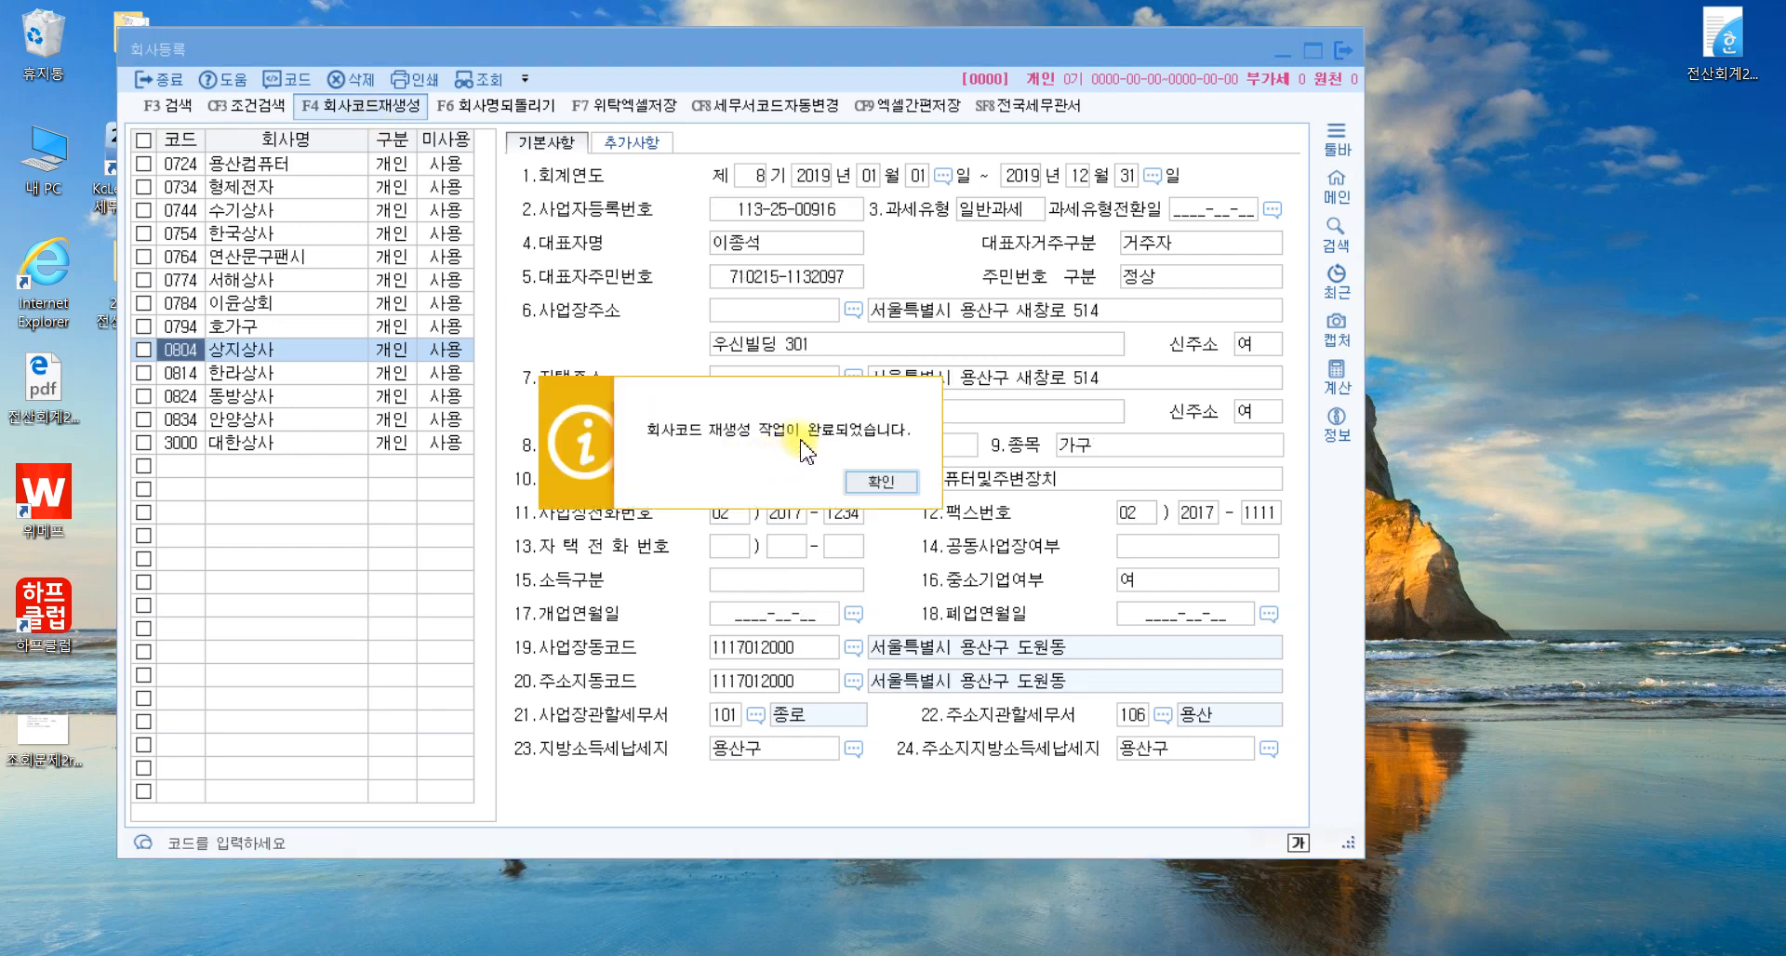
pyautogui.click(872, 481)
pyautogui.click(1342, 50)
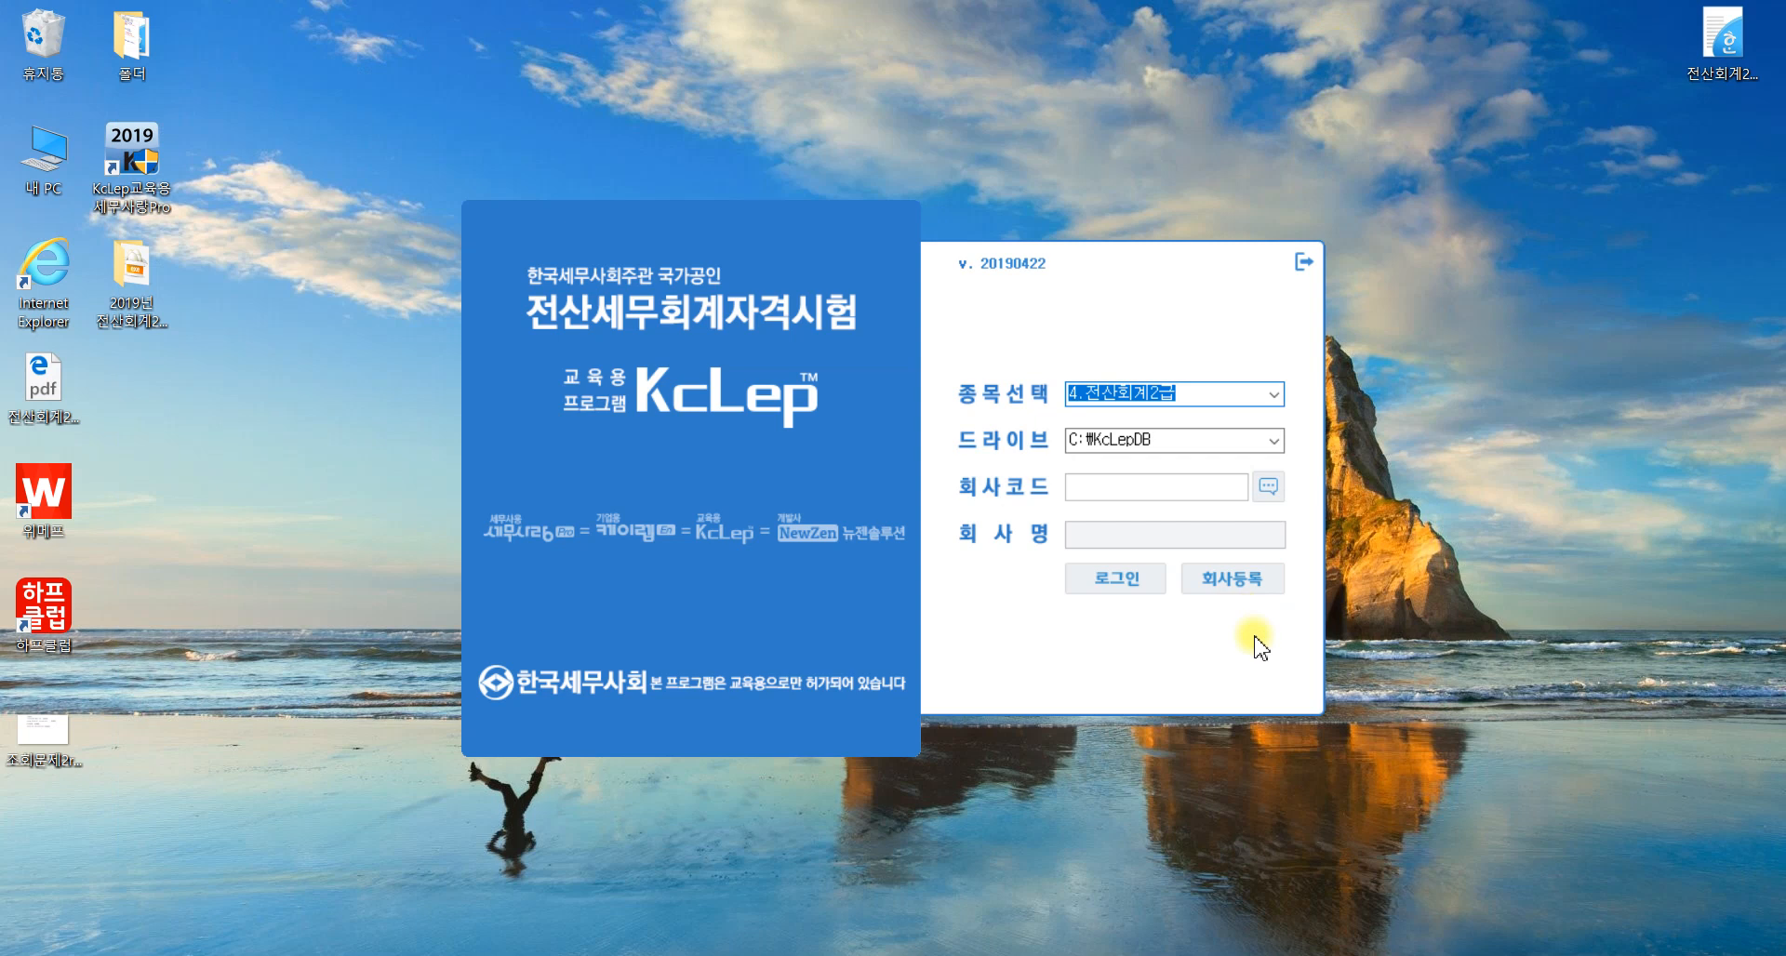
# Look up the company code and log in to company 0724 용산컴퓨터.
pyautogui.click(1175, 491)
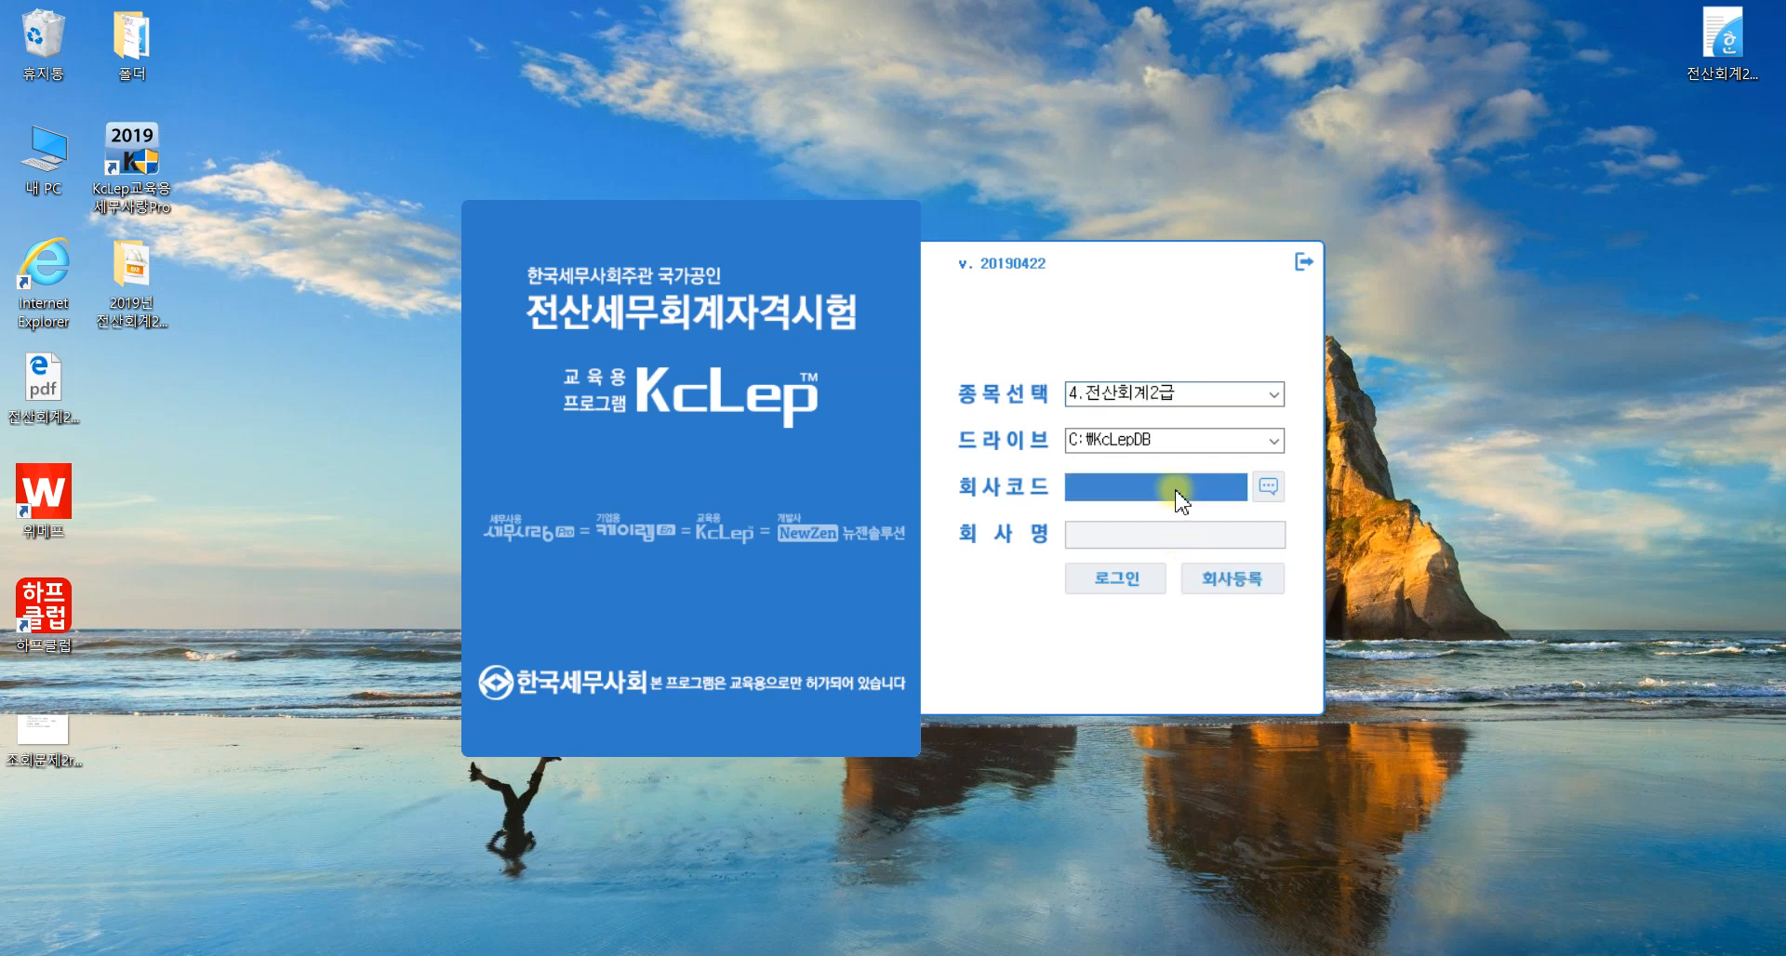
pyautogui.click(1268, 486)
pyautogui.doubleClick(625, 365)
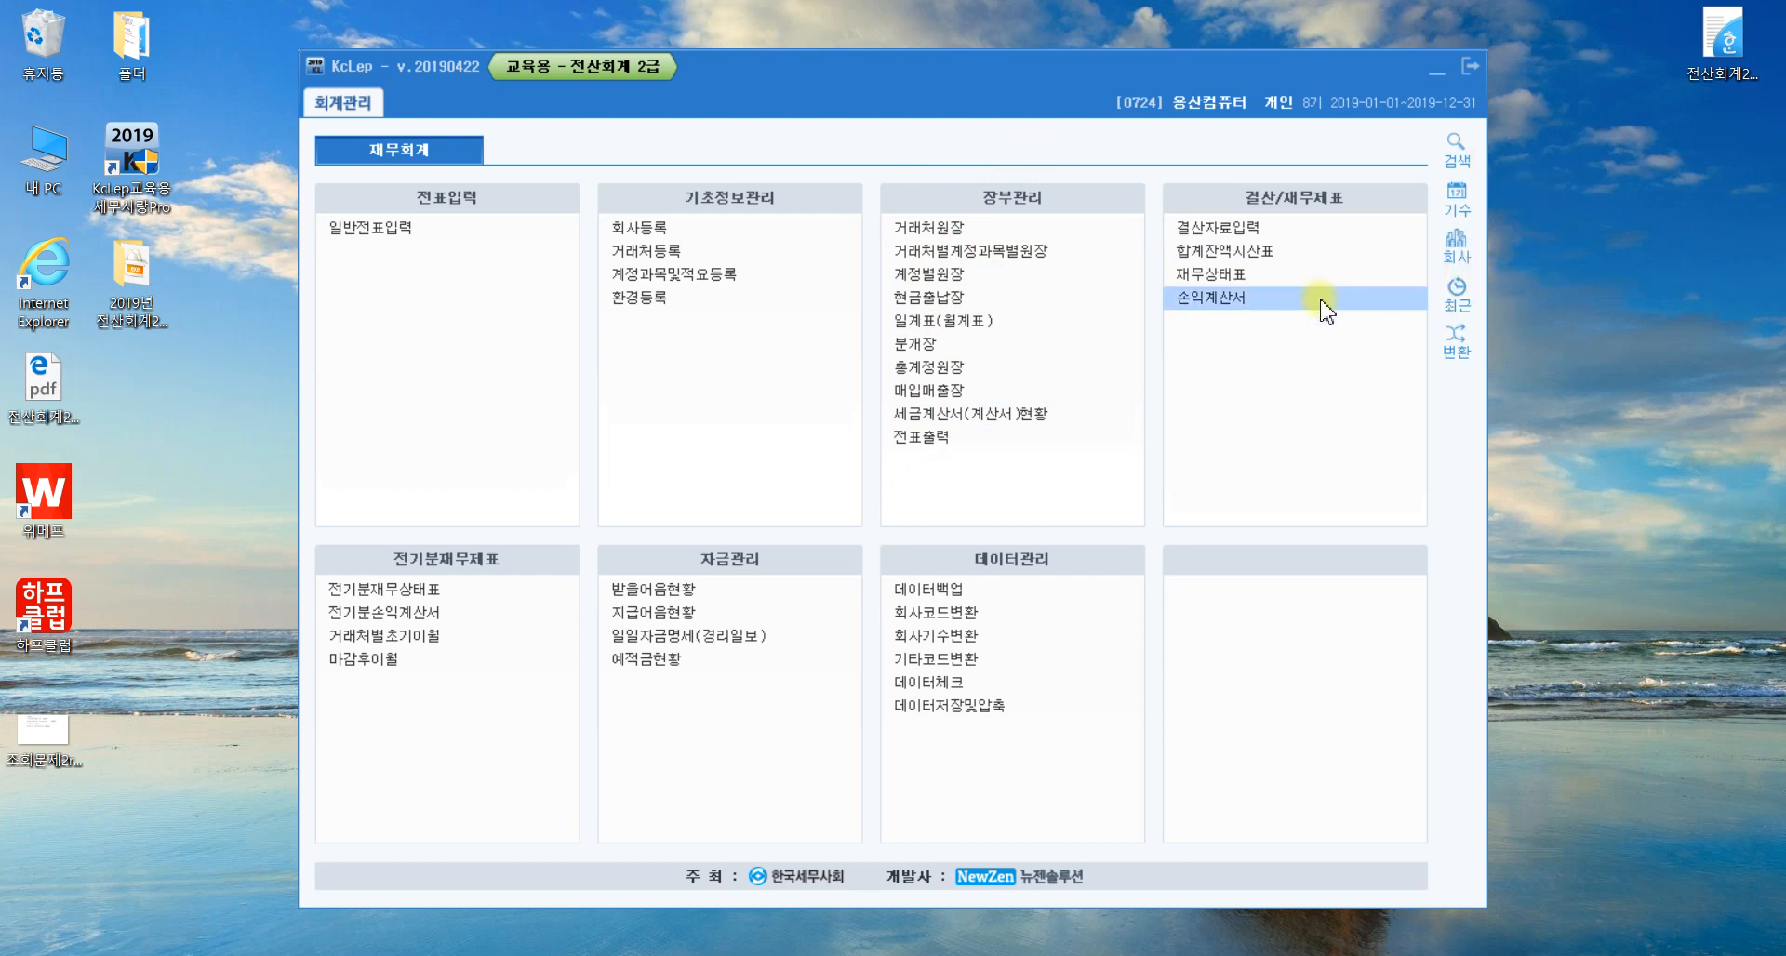
# Change the working company to 0734 형제전자.
pyautogui.click(1460, 249)
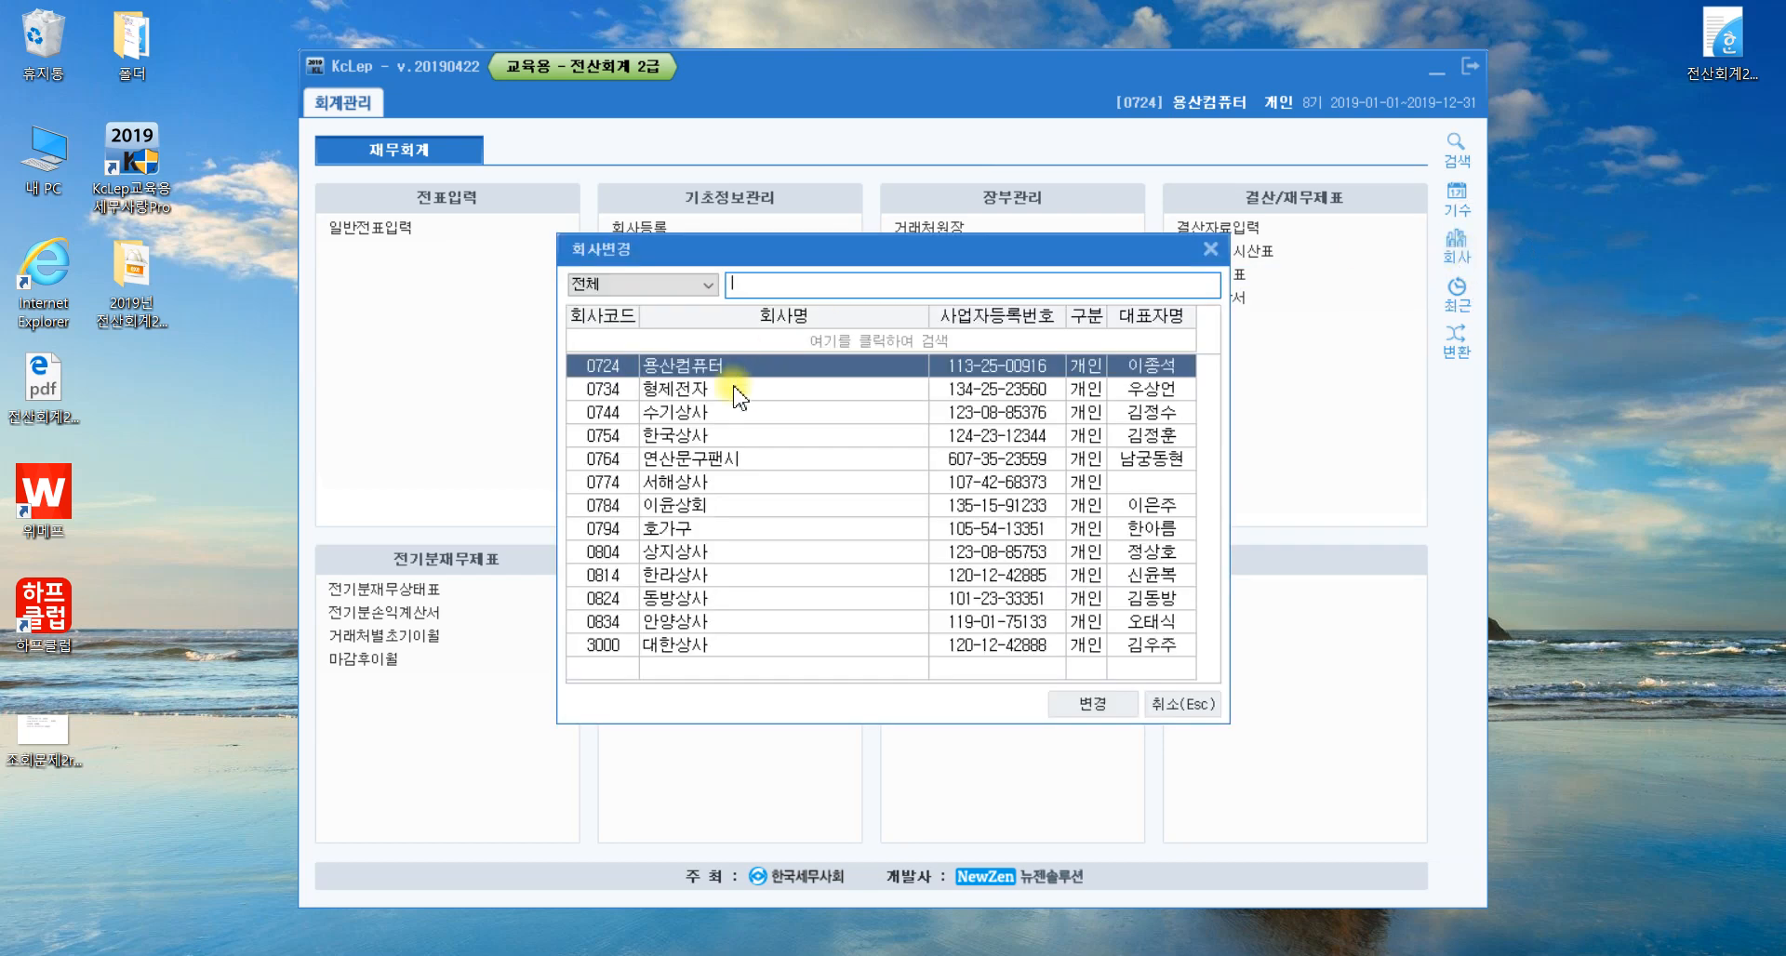
pyautogui.click(606, 390)
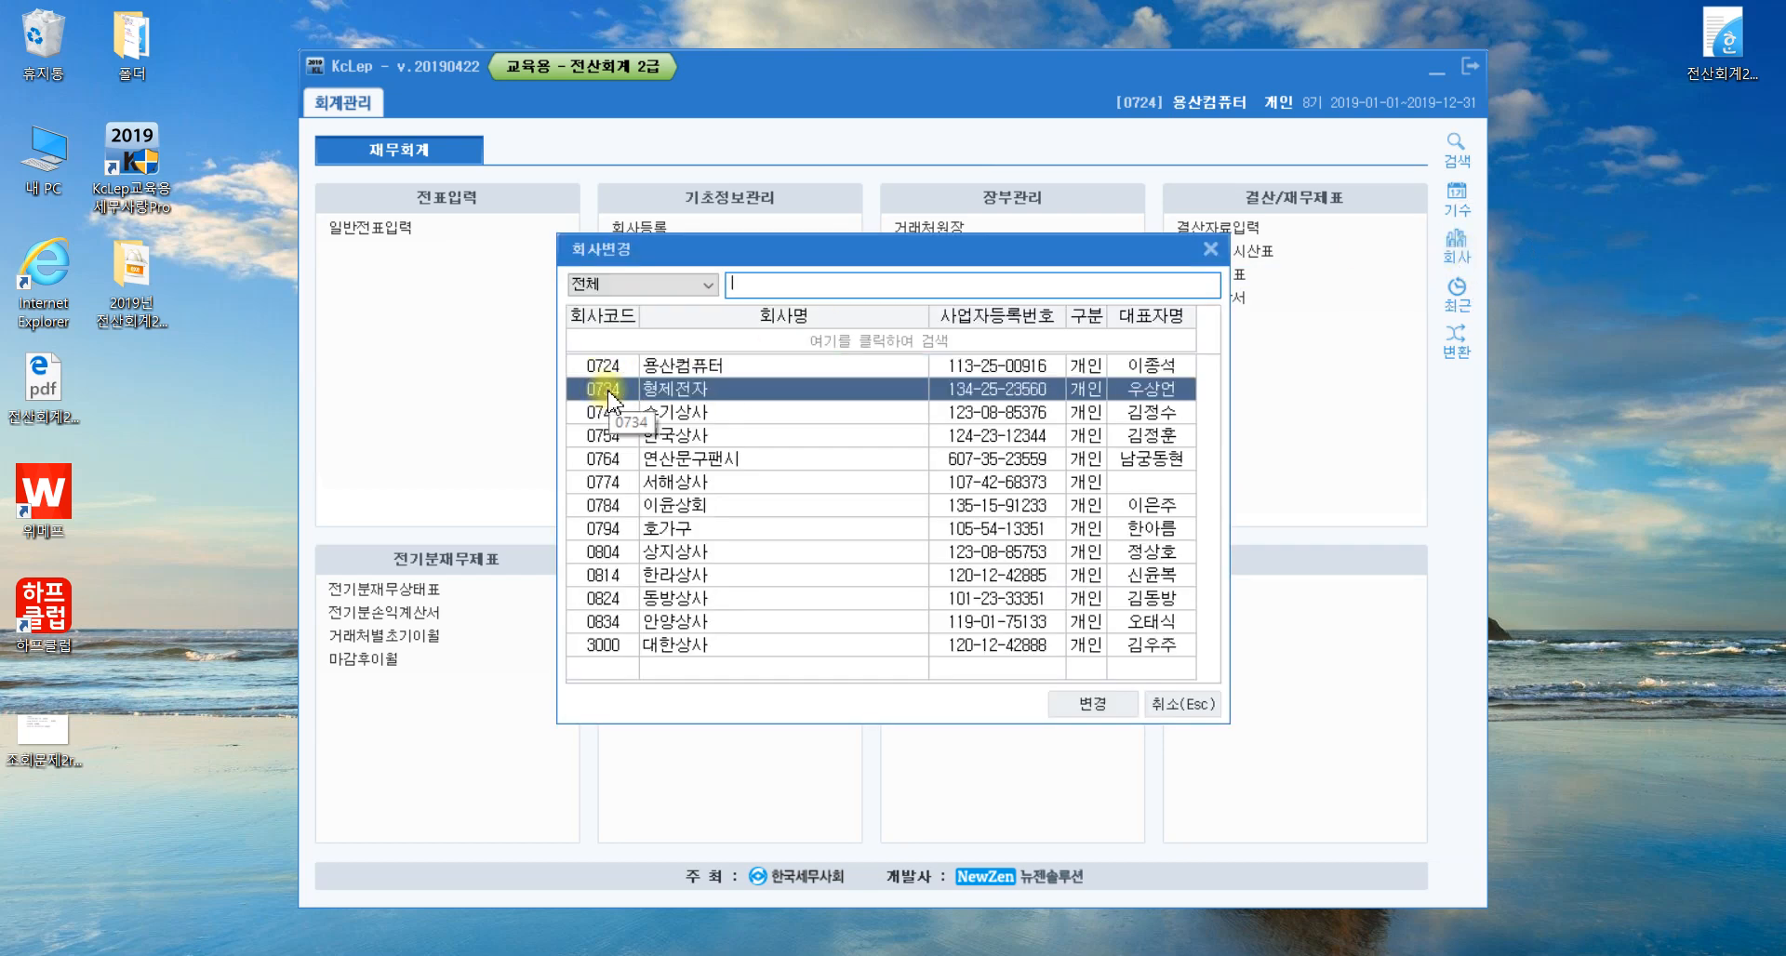
pyautogui.doubleClick(609, 390)
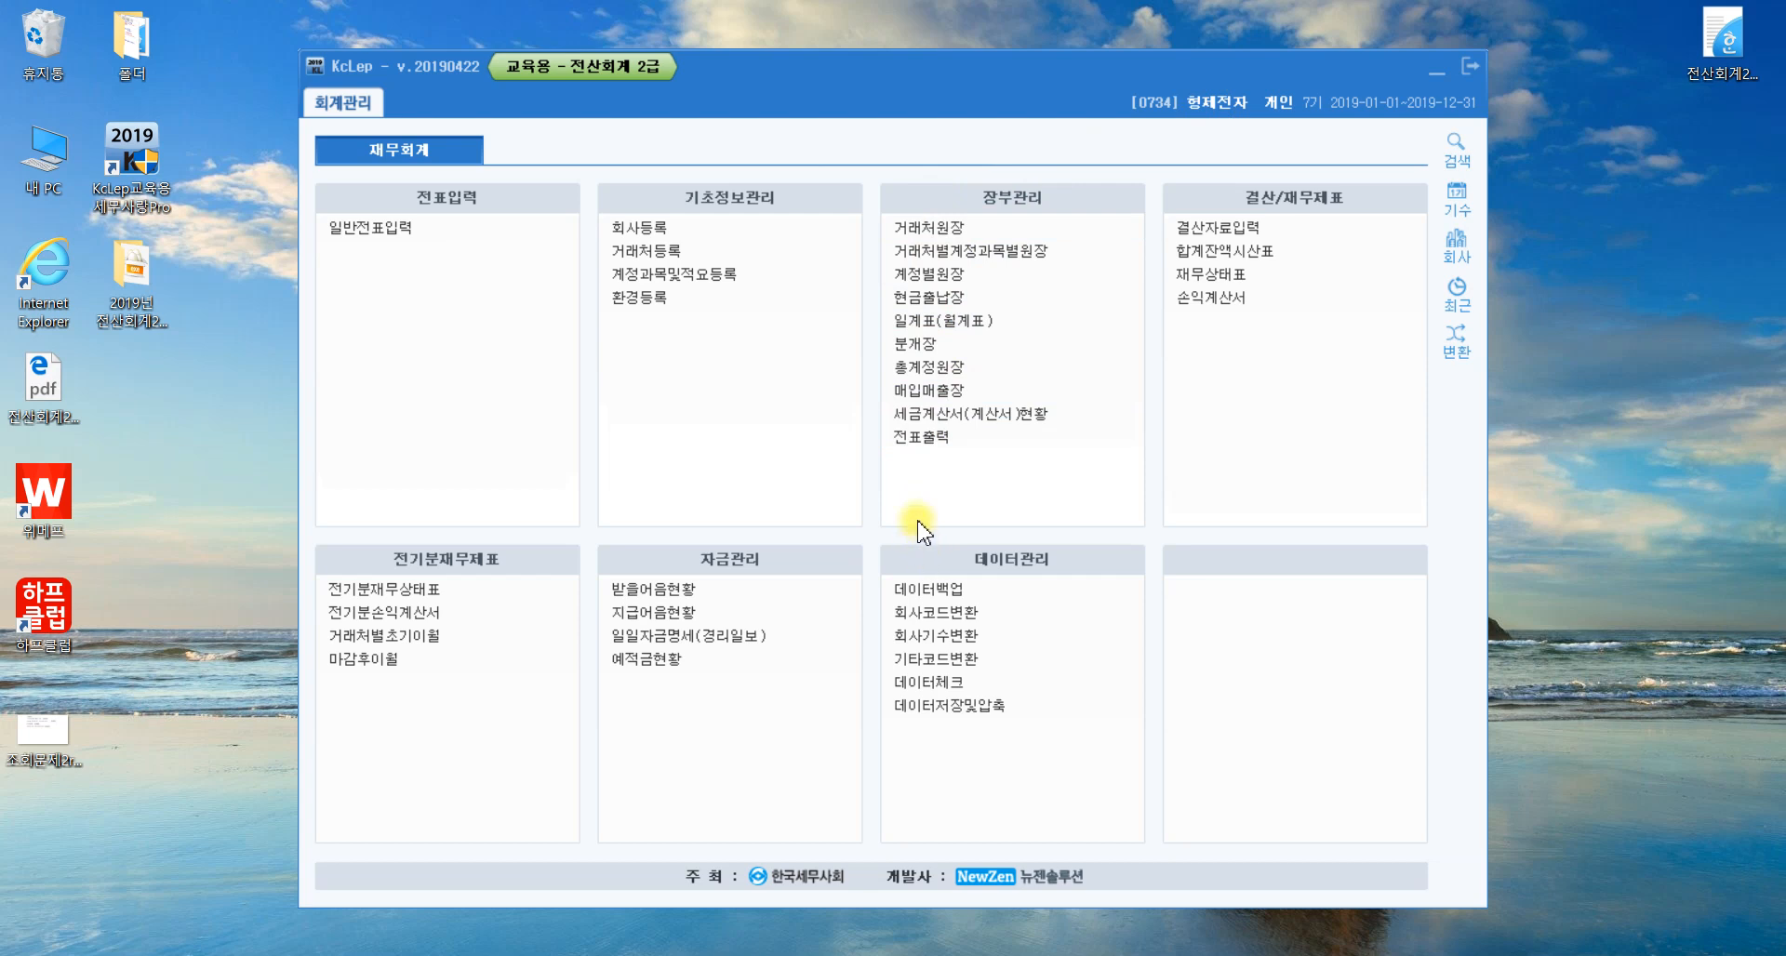
pyautogui.click(1457, 250)
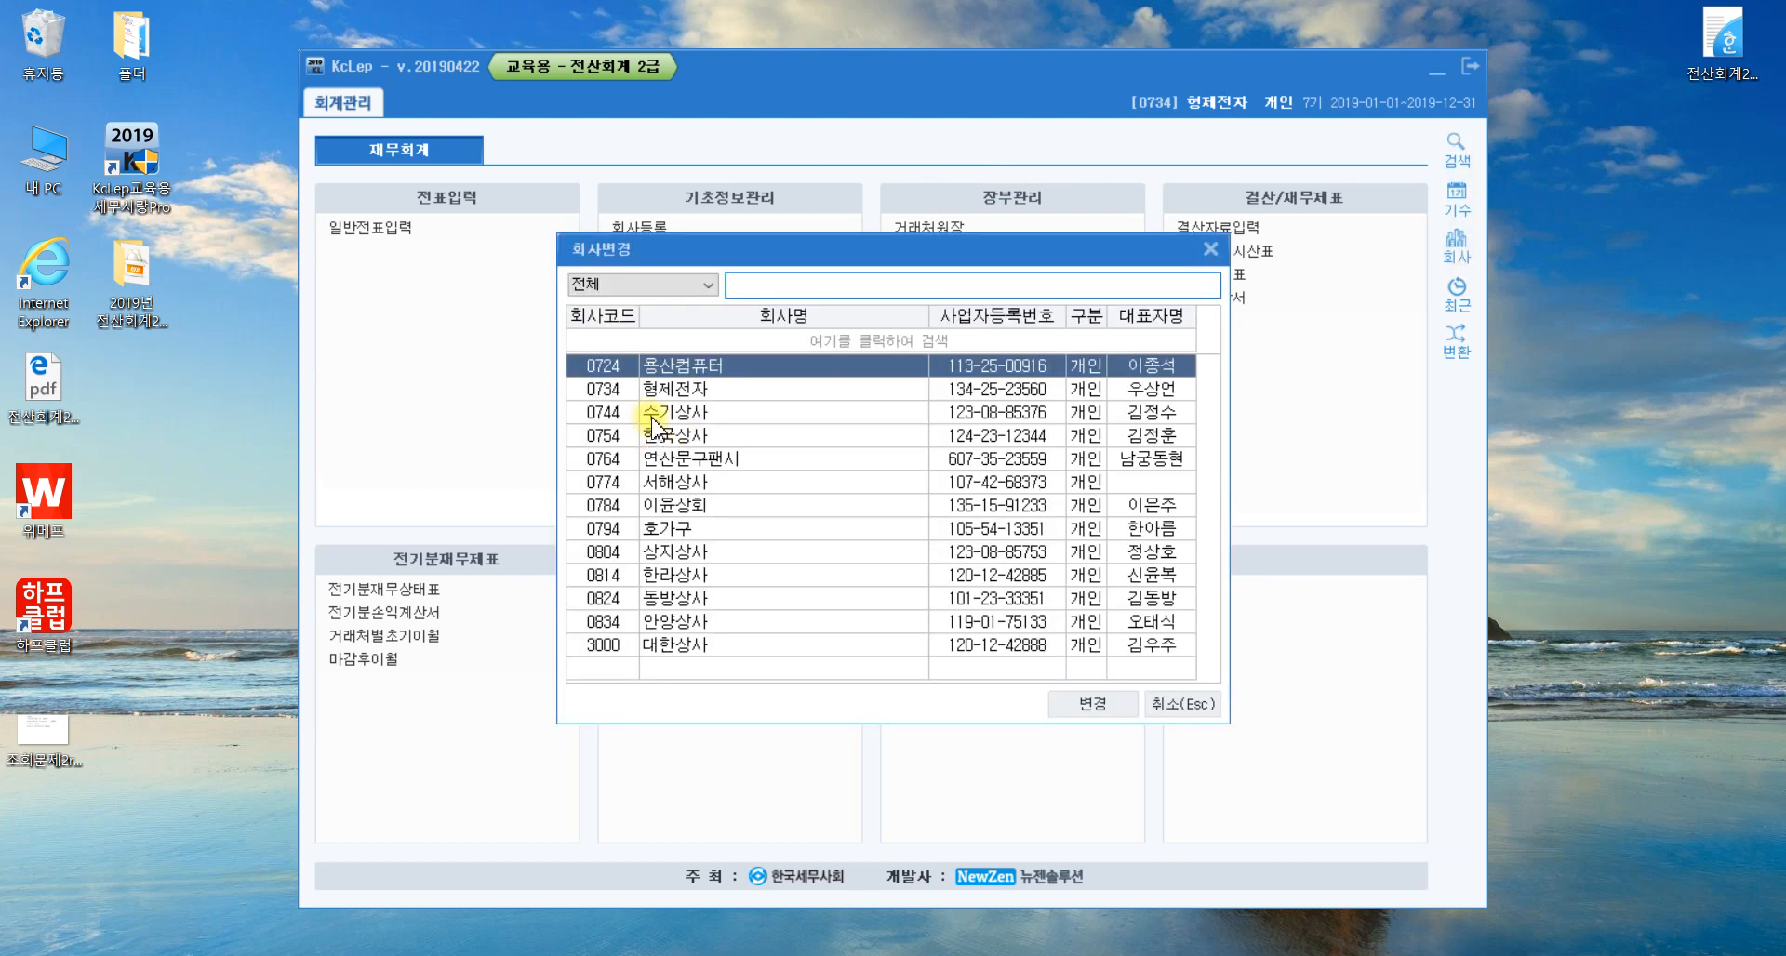
pyautogui.click(651, 412)
pyautogui.click(648, 484)
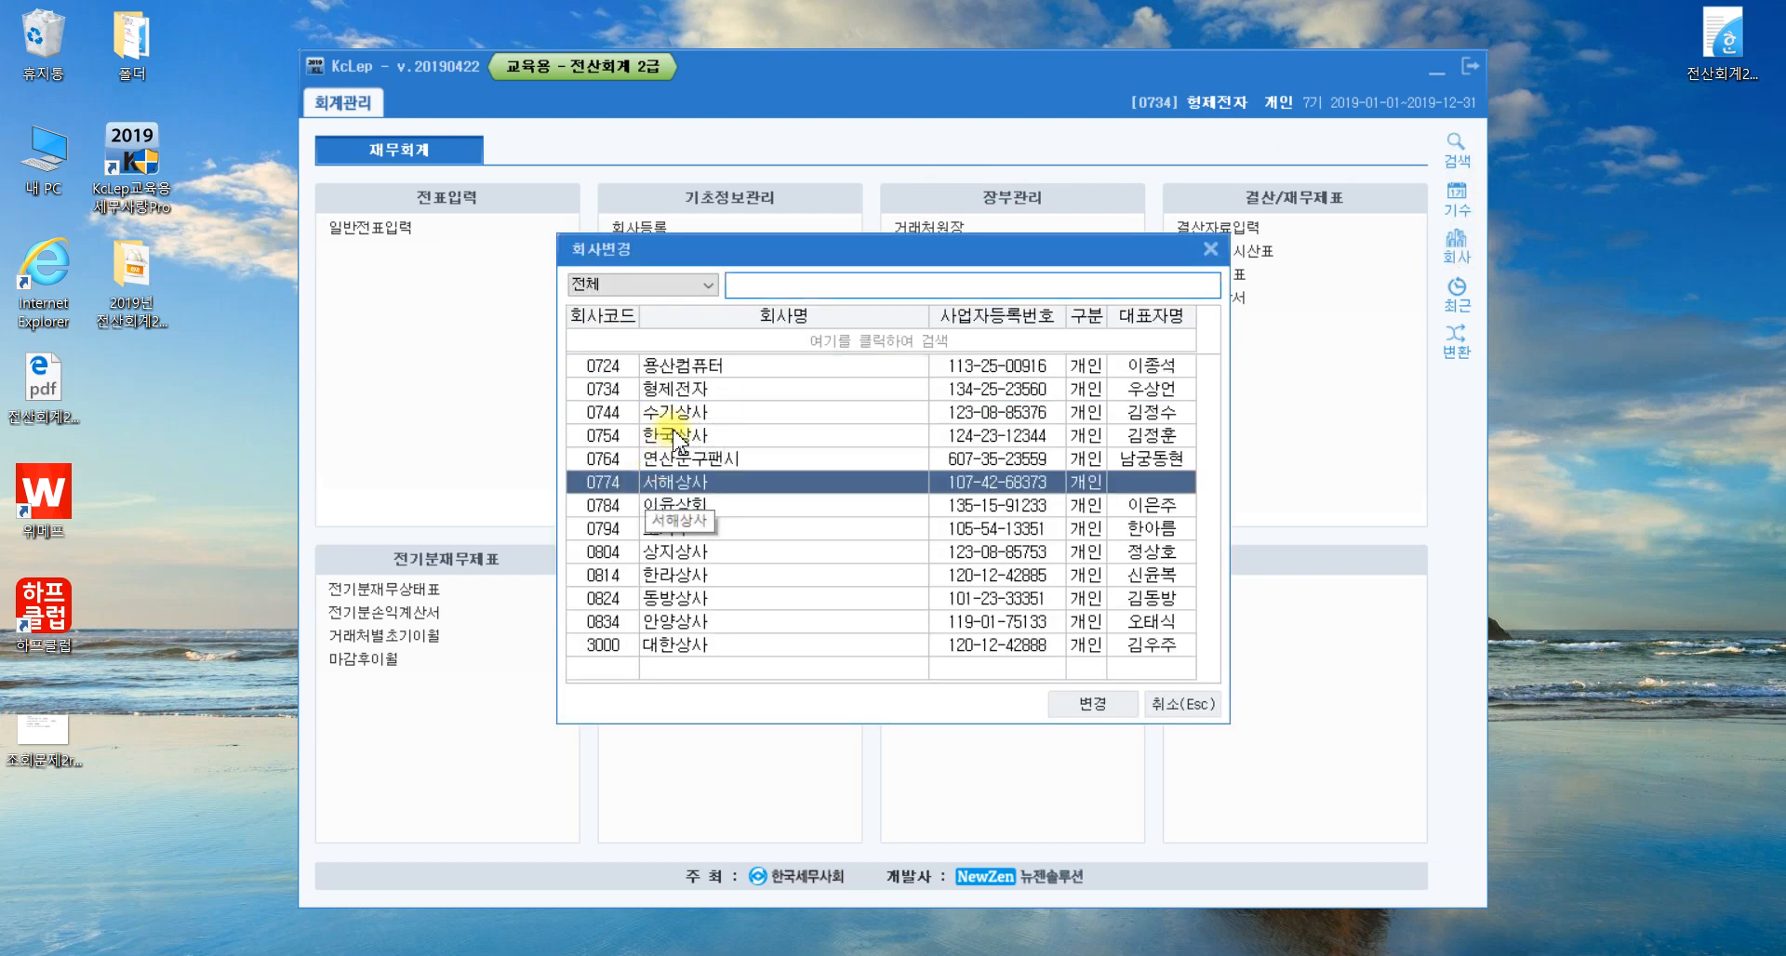
pyautogui.click(631, 600)
pyautogui.click(1093, 705)
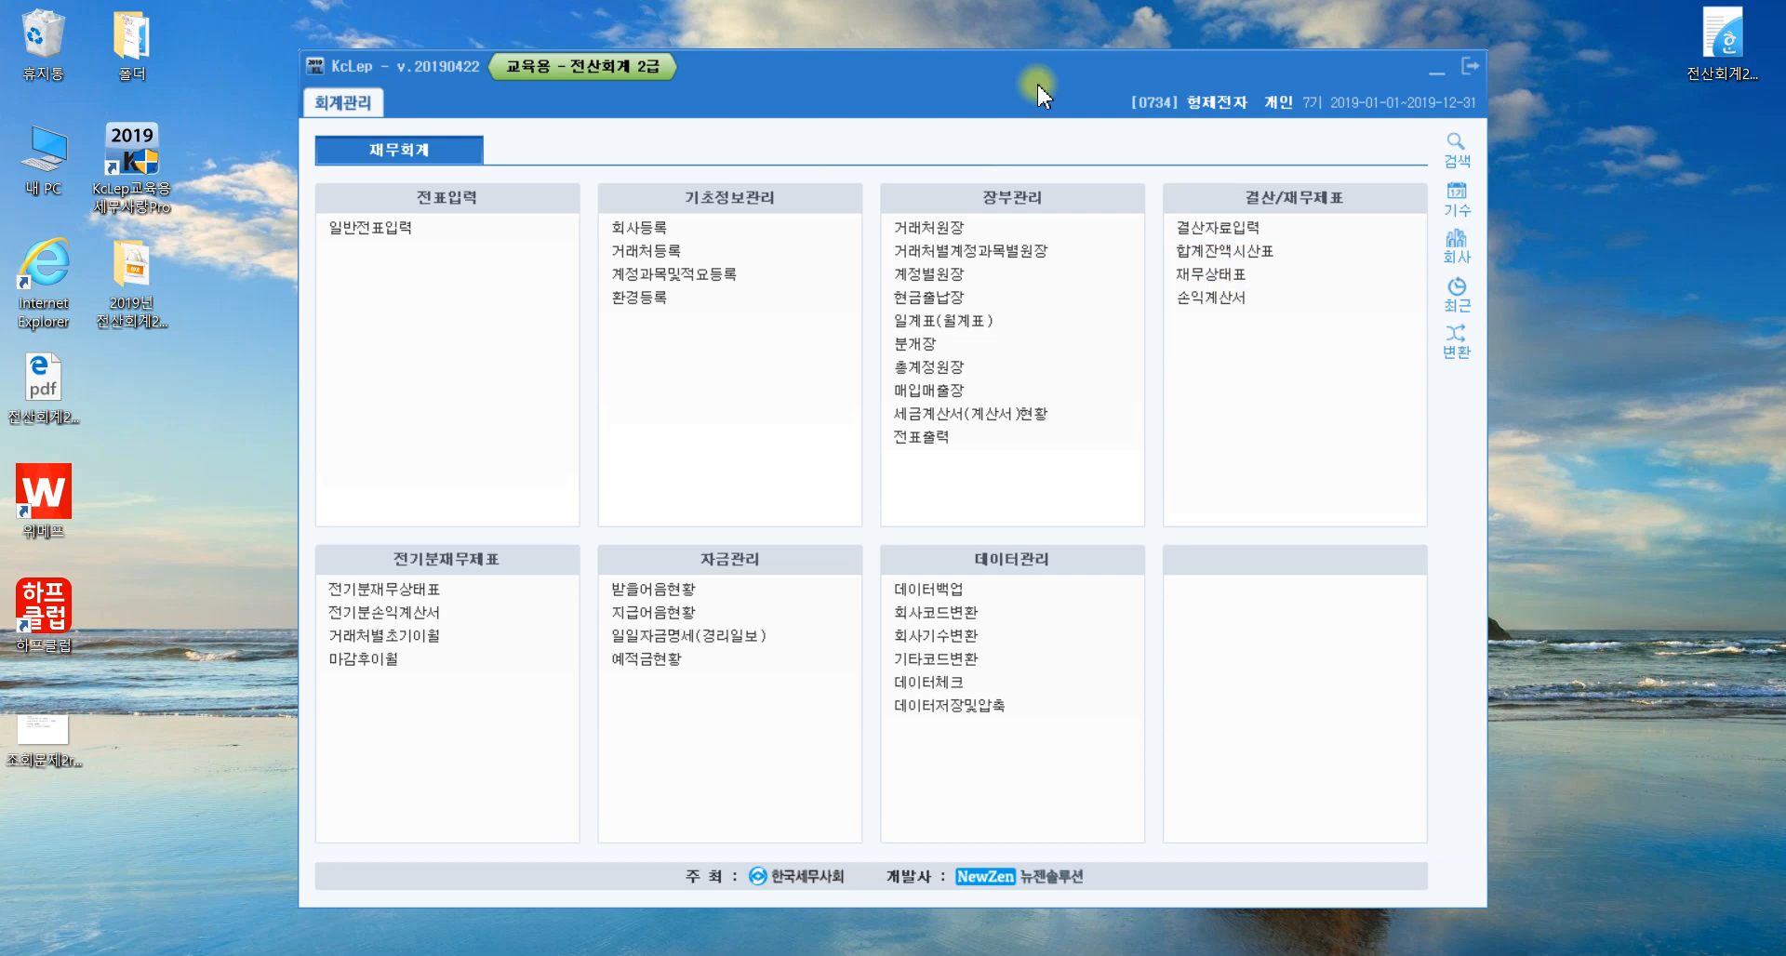
# Change the working company to 0764 연산문구팬시.
pyautogui.click(1462, 246)
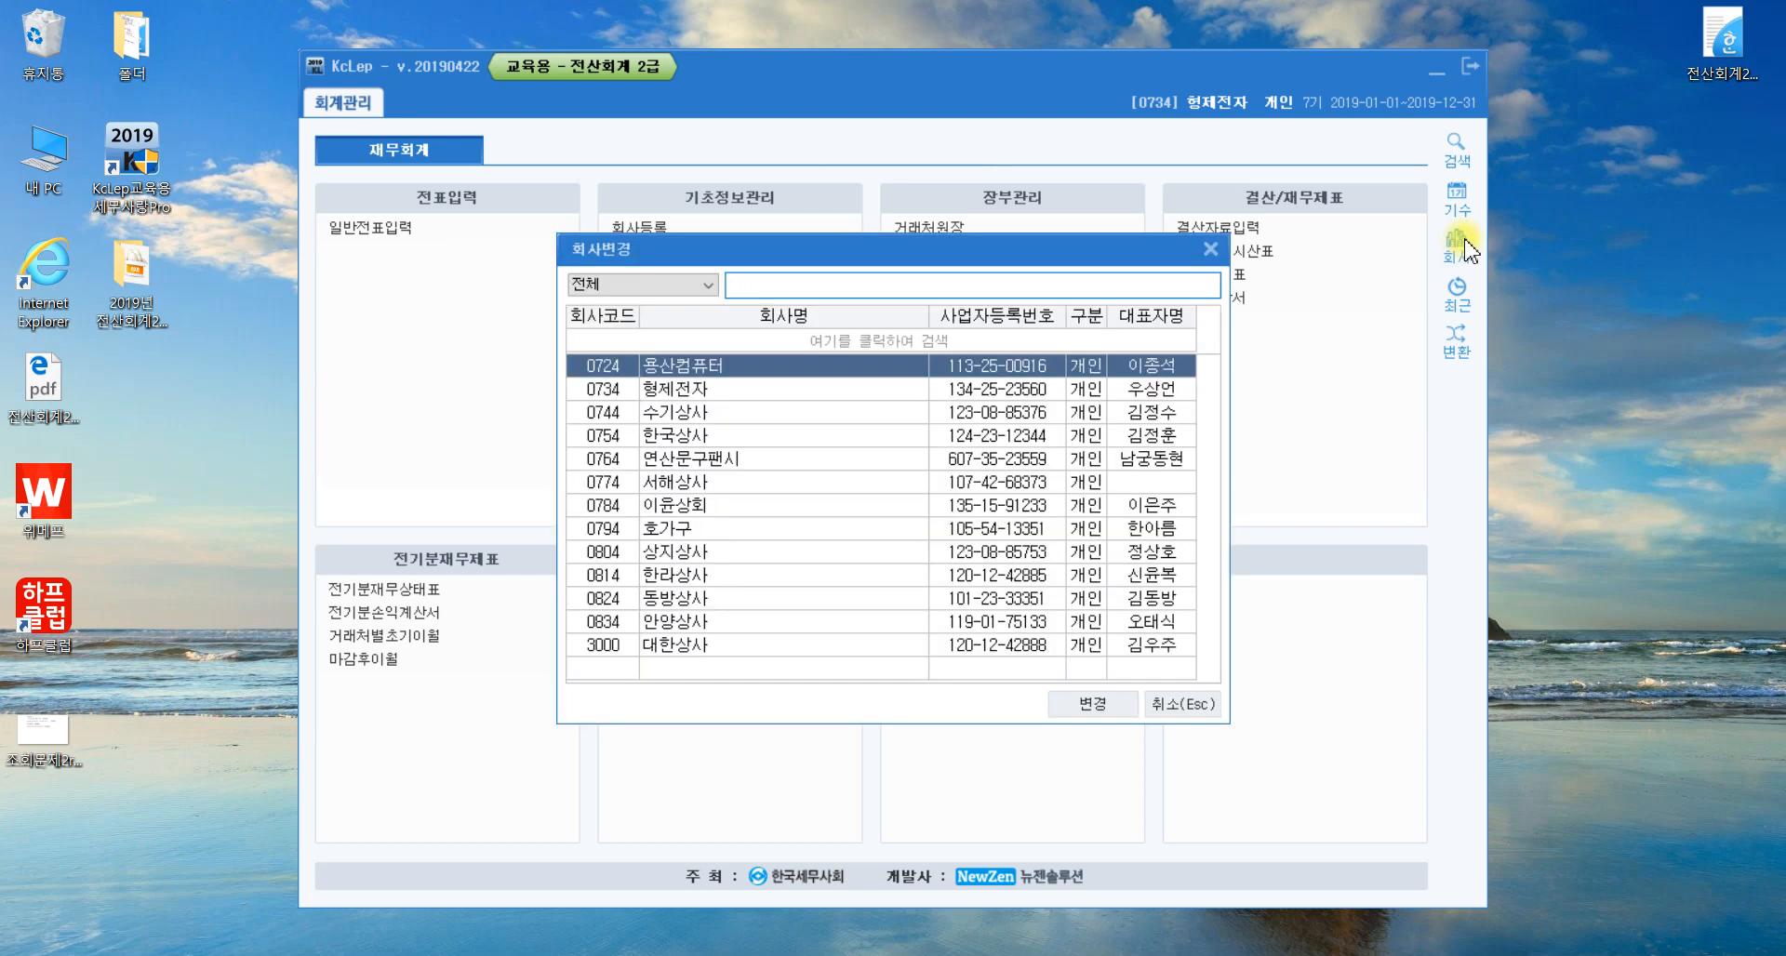
pyautogui.click(635, 459)
pyautogui.doubleClick(635, 462)
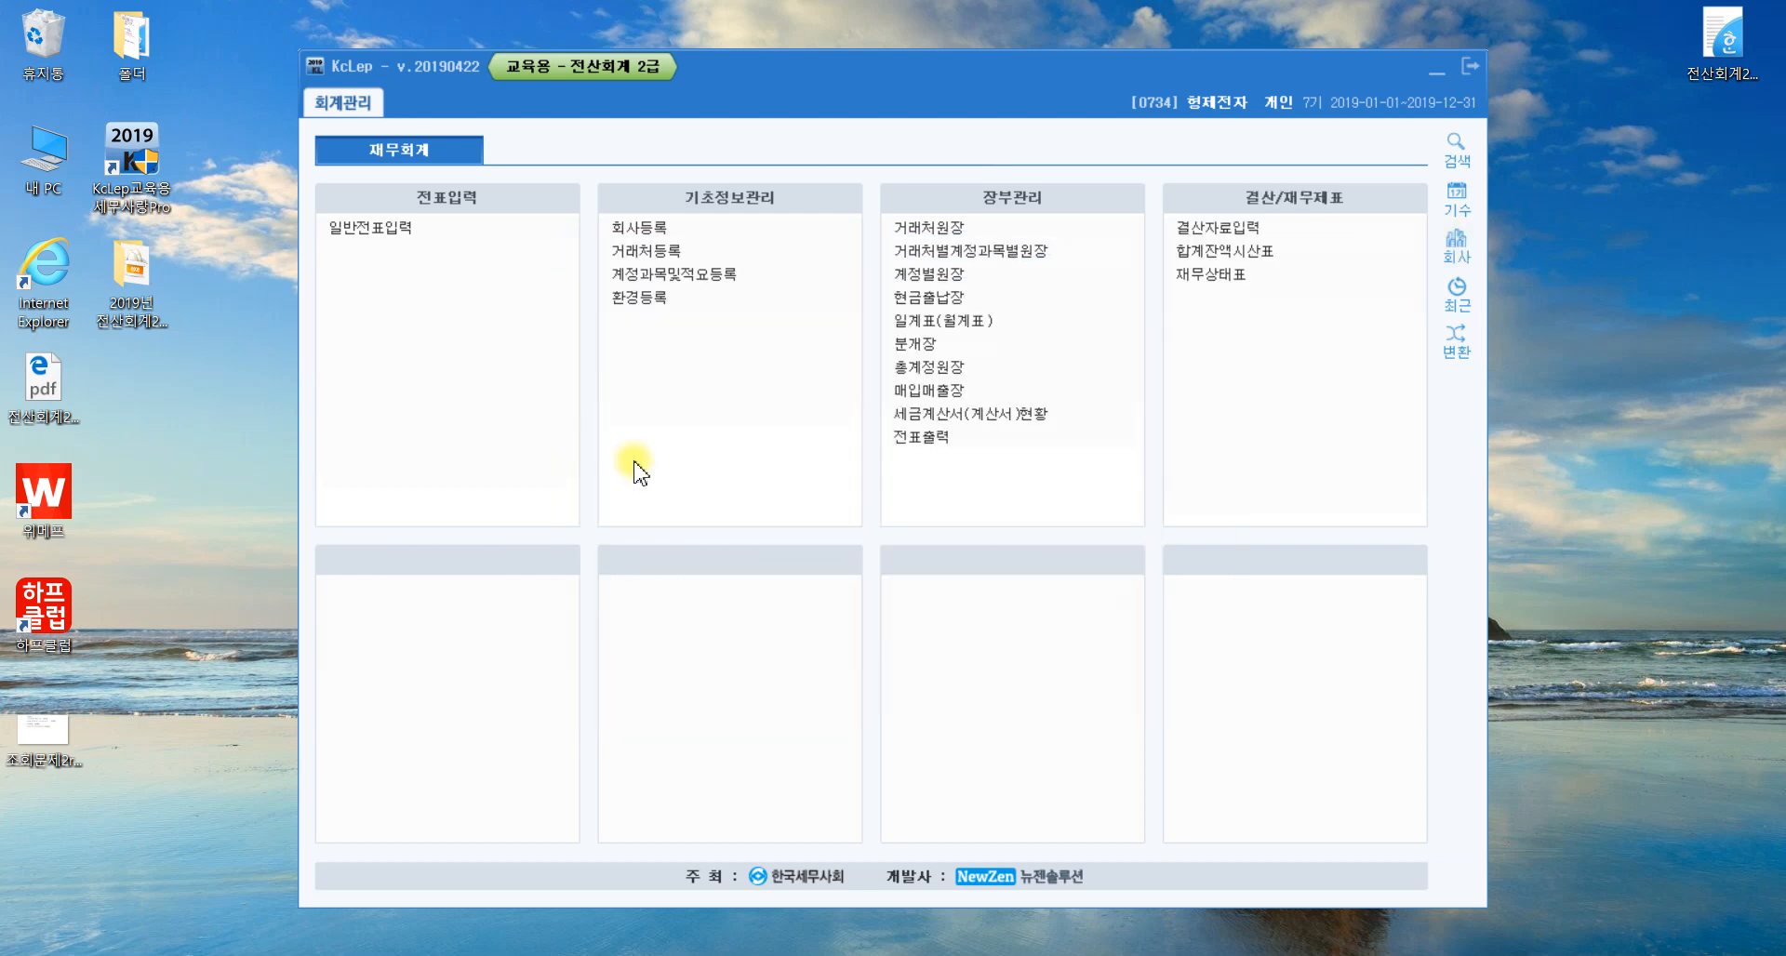